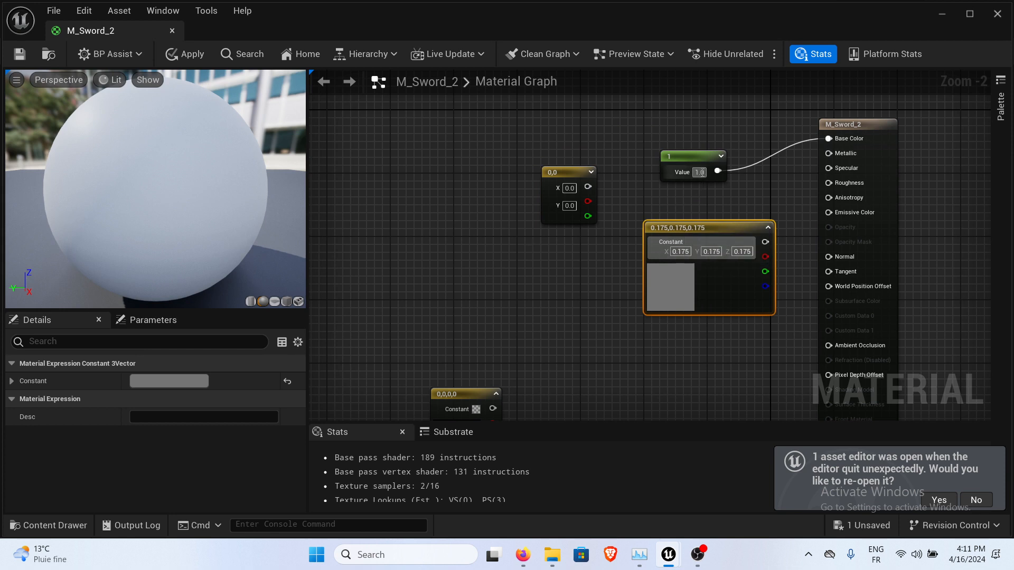
Reposition the two-component and three-component constant nodes away from the main material node in the M_Sword_2 graph.
{"action": "left_click", "coordinate": [698, 172]}
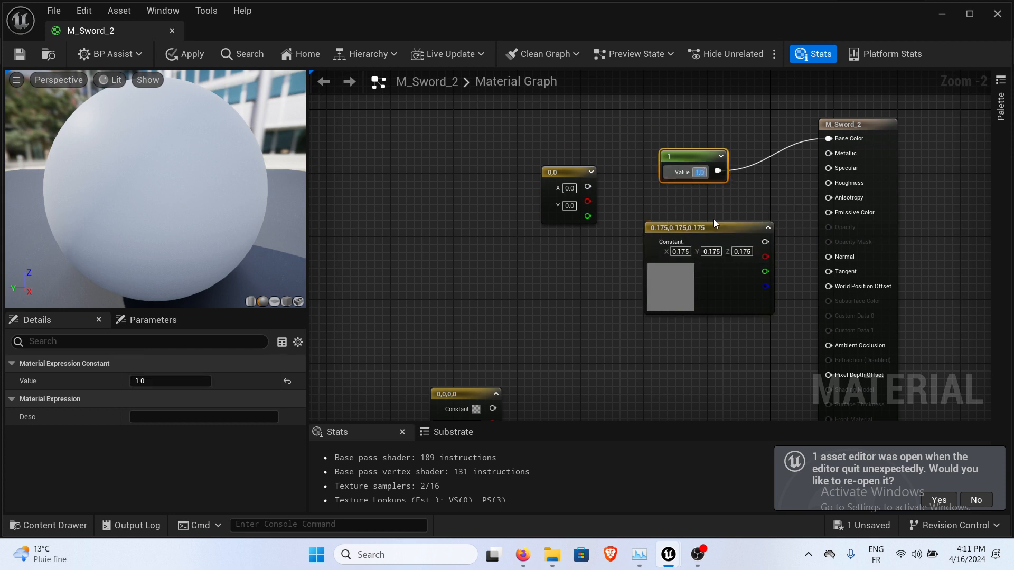
{"action": "right_click_drag", "start_coordinate": [705, 217], "coordinate": [750, 148]}
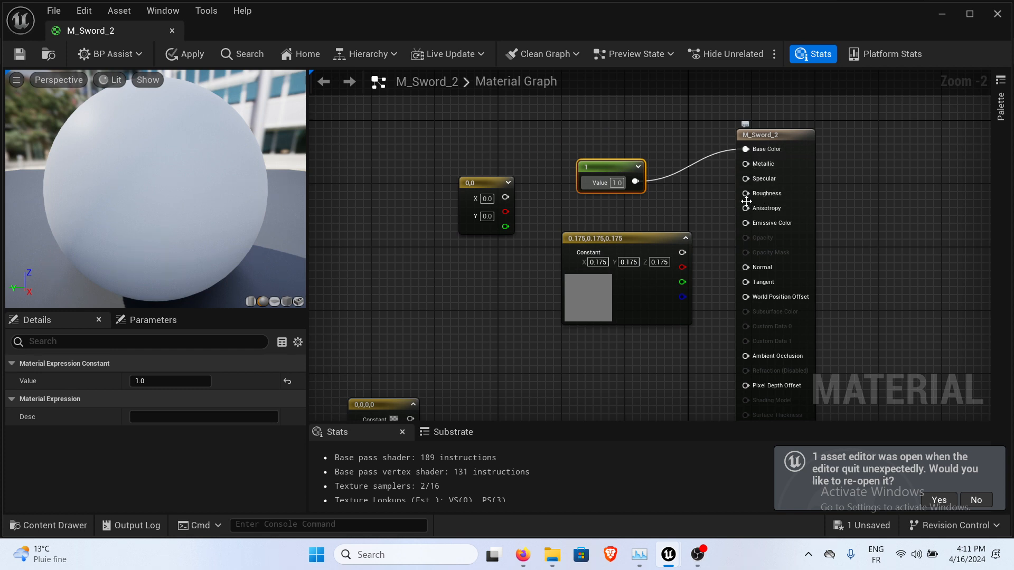
{"action": "left_click_drag", "start_coordinate": [615, 241], "coordinate": [589, 242]}
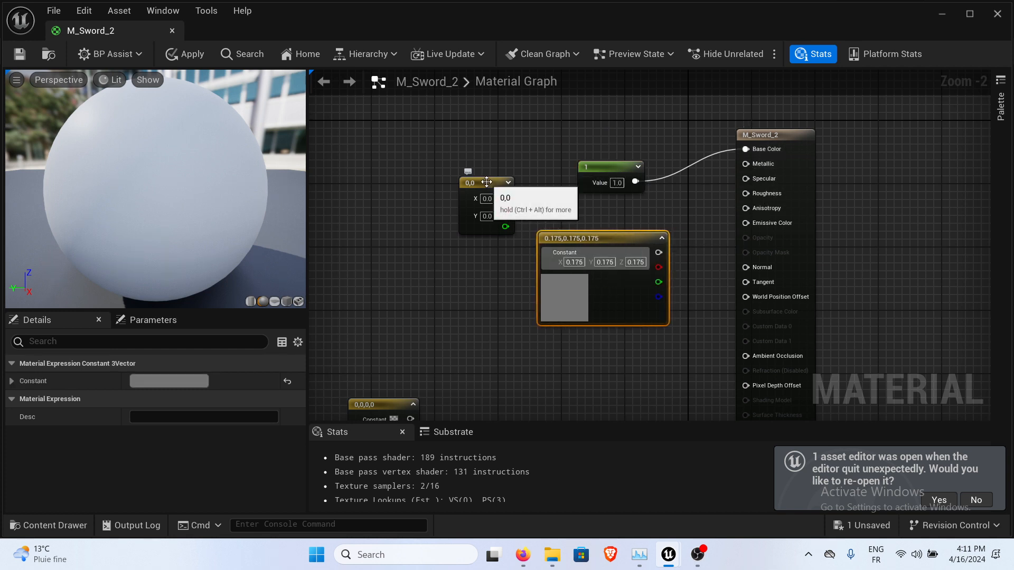
{"action": "left_click_drag", "start_coordinate": [486, 181], "coordinate": [447, 174]}
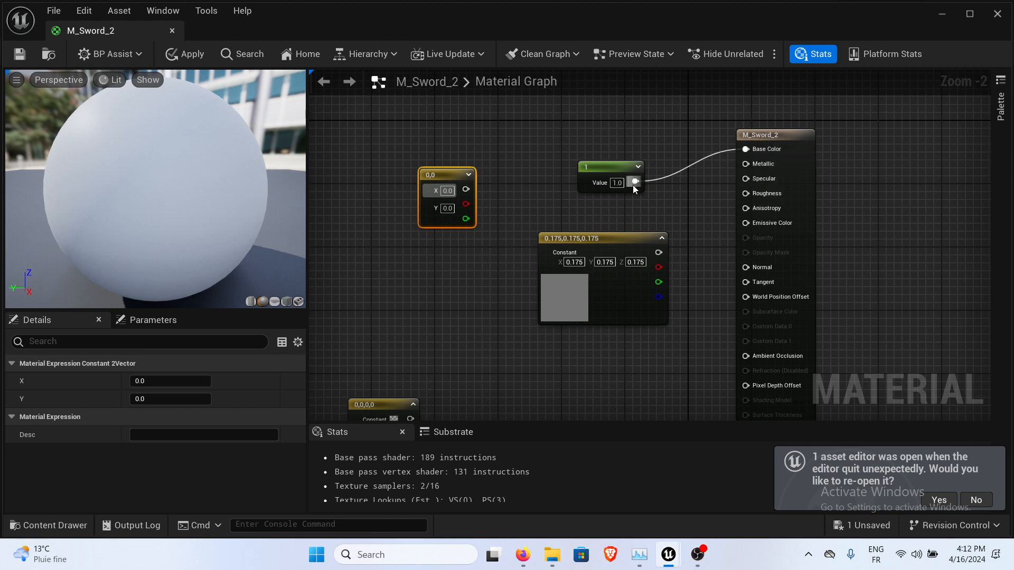
{"action": "left_click_drag", "start_coordinate": [621, 241], "coordinate": [630, 234]}
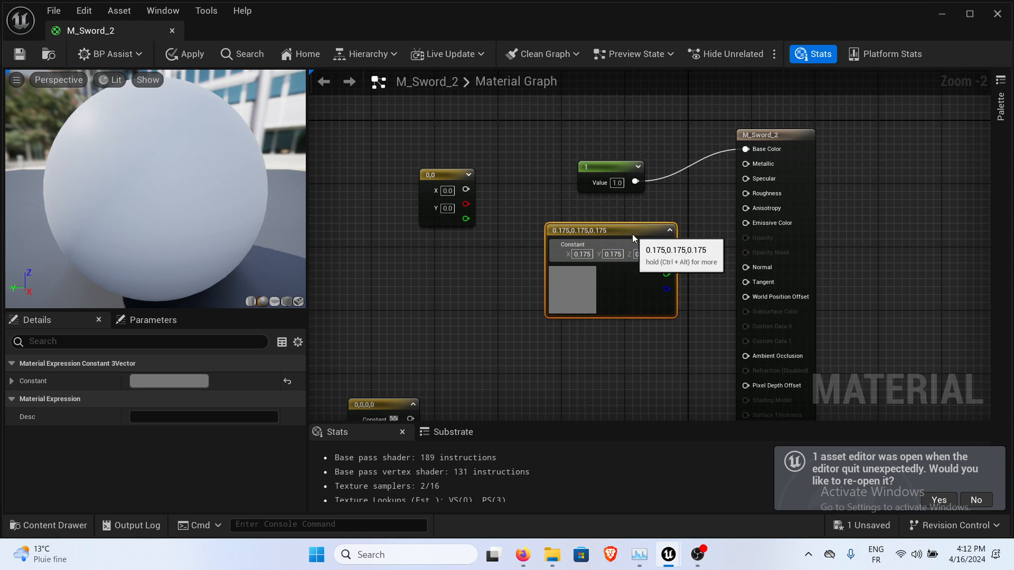
{"action": "left_click", "coordinate": [623, 215]}
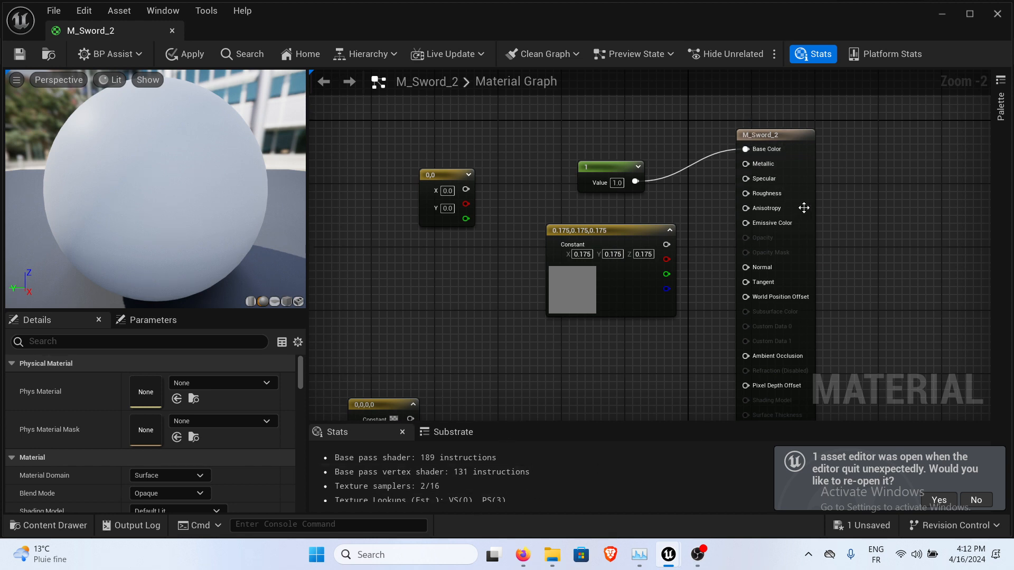
Switch to File Explorer and browse to the Cours_OpenGL folder in Documents, checking the contents of Cours_OpenGL_Project.
{"action": "left_click", "coordinate": [549, 564]}
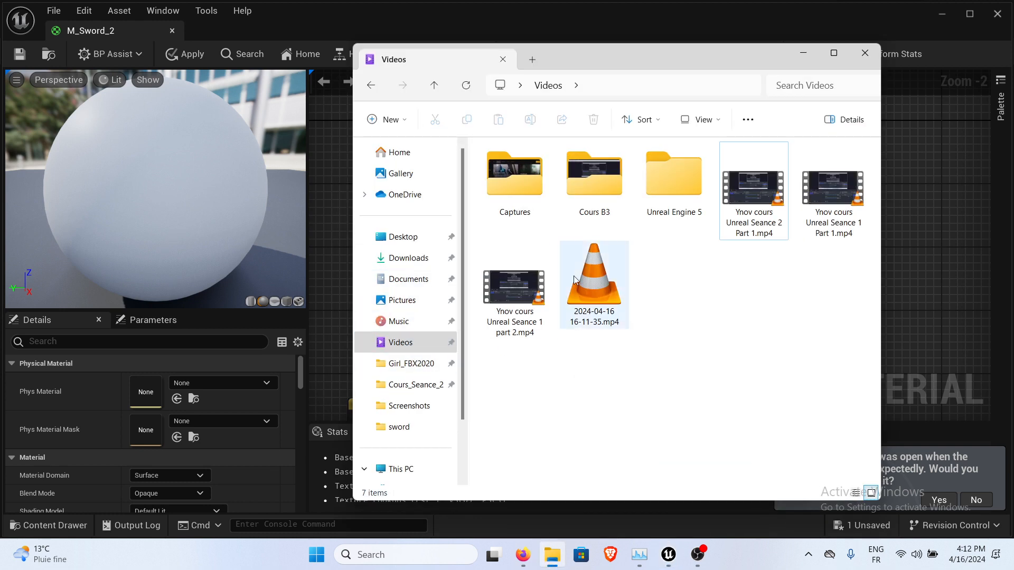
{"action": "left_click", "coordinate": [417, 278]}
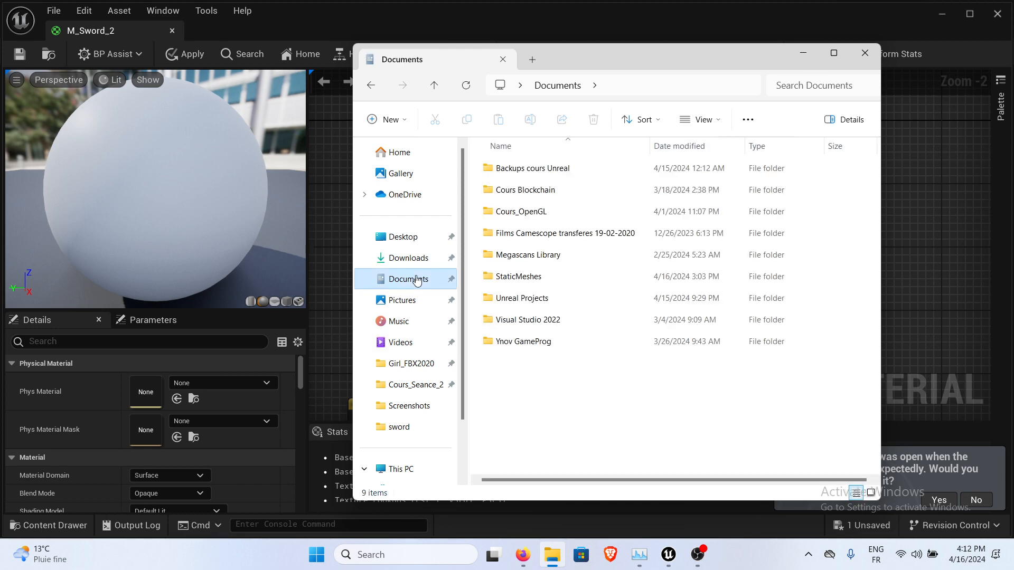
{"action": "double_click", "coordinate": [561, 218]}
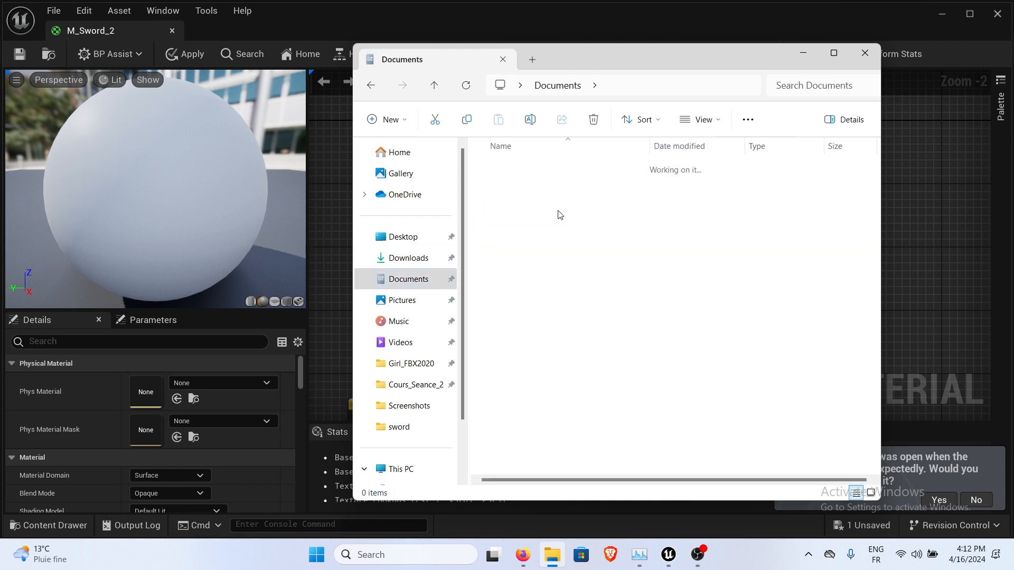
{"action": "left_click_drag", "start_coordinate": [629, 57], "coordinate": [448, 47]}
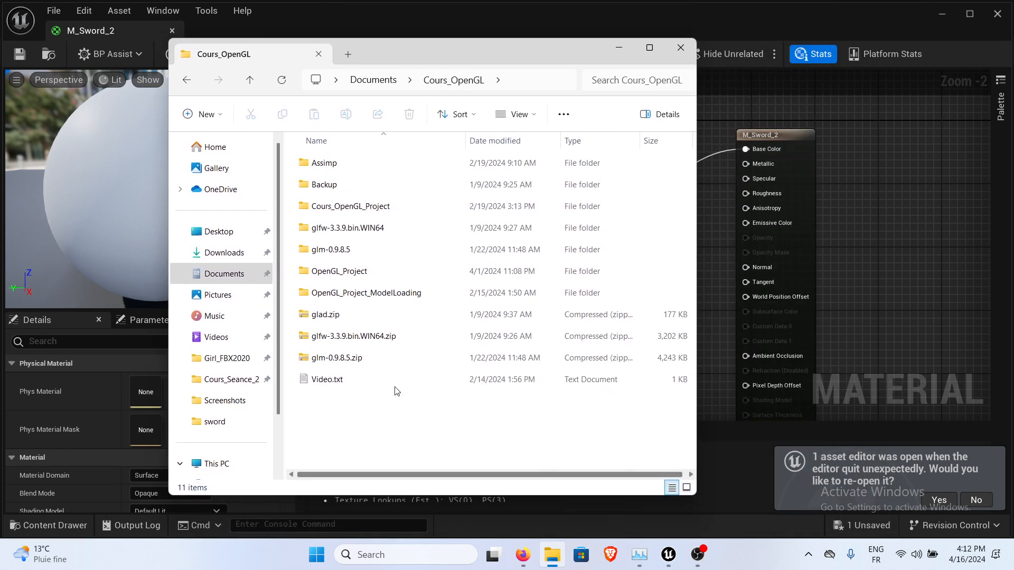
{"action": "double_click", "coordinate": [363, 206]}
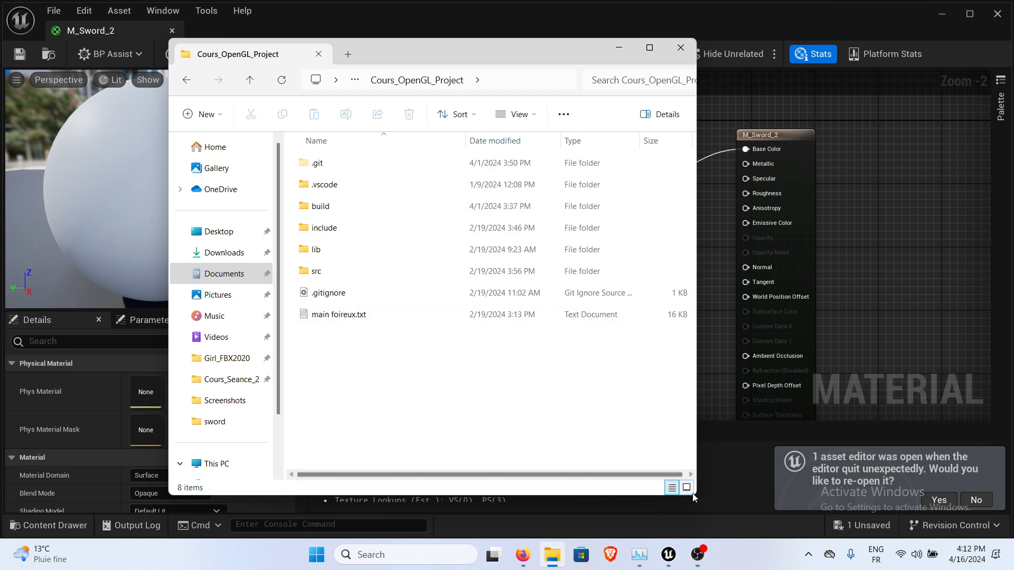
{"action": "left_click", "coordinate": [195, 83]}
{"action": "right_click", "coordinate": [349, 209]}
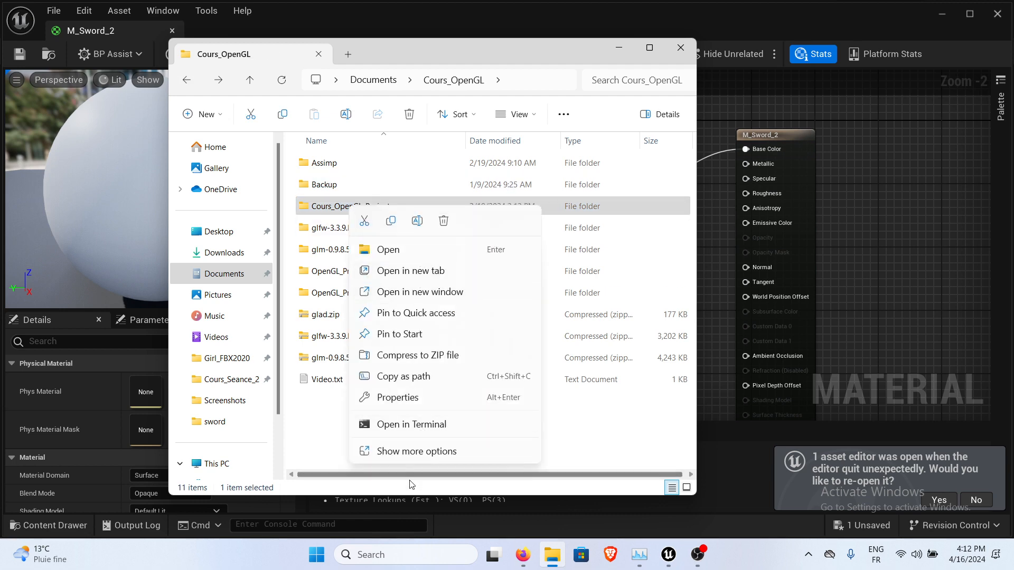
{"action": "left_click", "coordinate": [400, 397]}
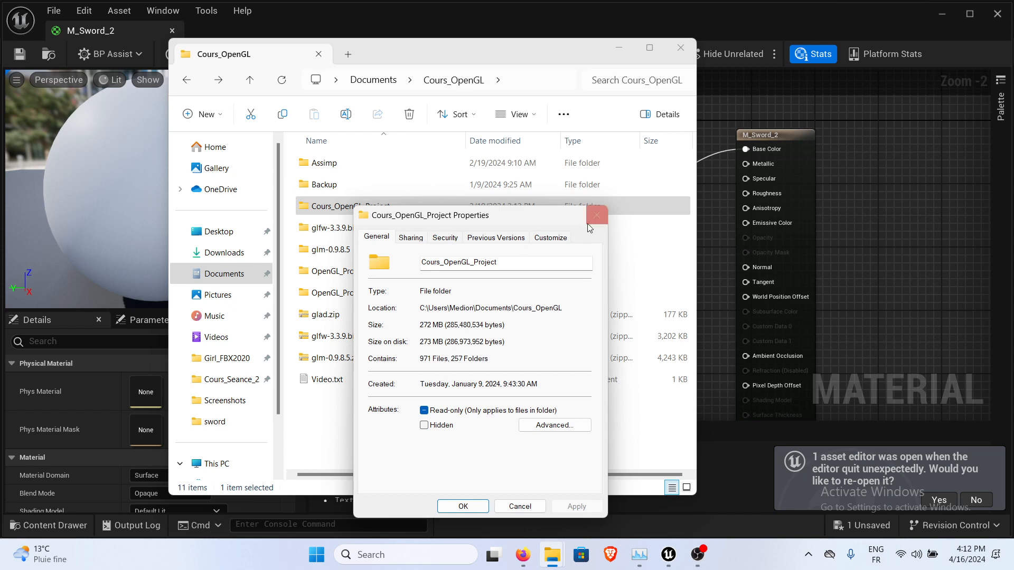
{"action": "left_click", "coordinate": [591, 221]}
Open the Cours_OpenGL_Project folder in Visual Studio Code and skim the code in main.cpp.
{"action": "right_click", "coordinate": [388, 204]}
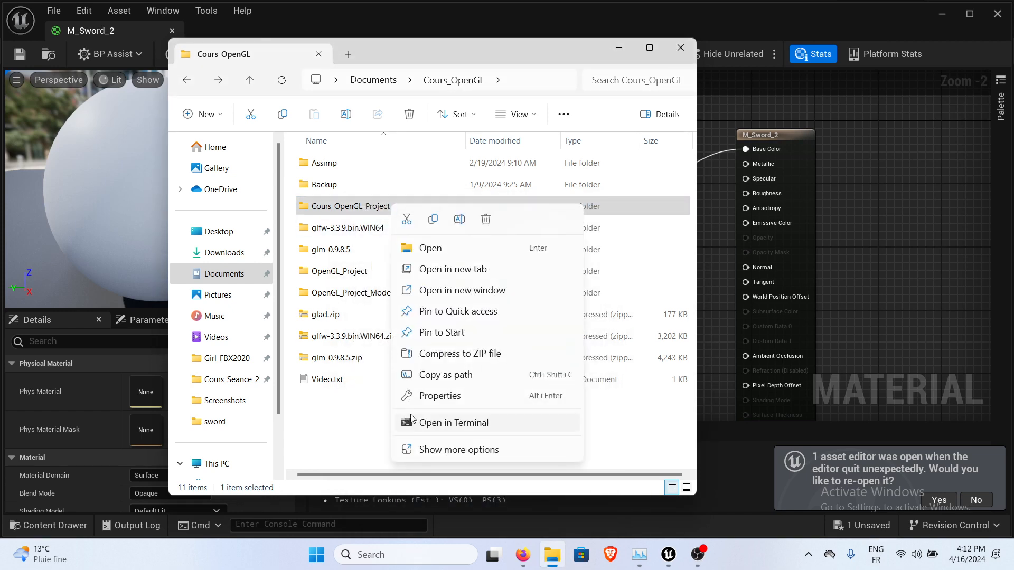
{"action": "left_click", "coordinate": [446, 449]}
{"action": "left_click", "coordinate": [443, 317]}
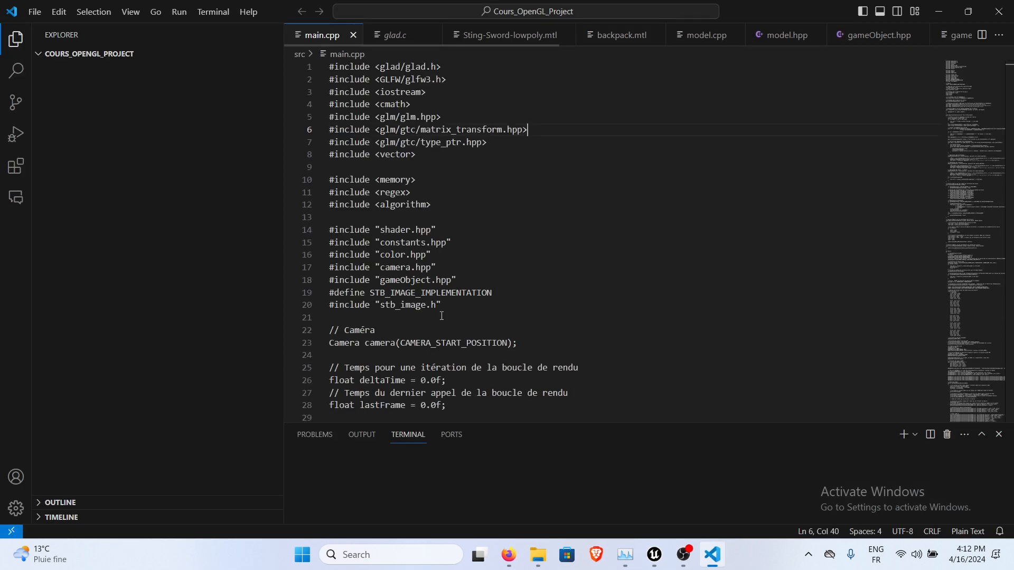
{"action": "scroll", "coordinate": [475, 295], "scroll_direction": "down", "scroll_amount": 12}
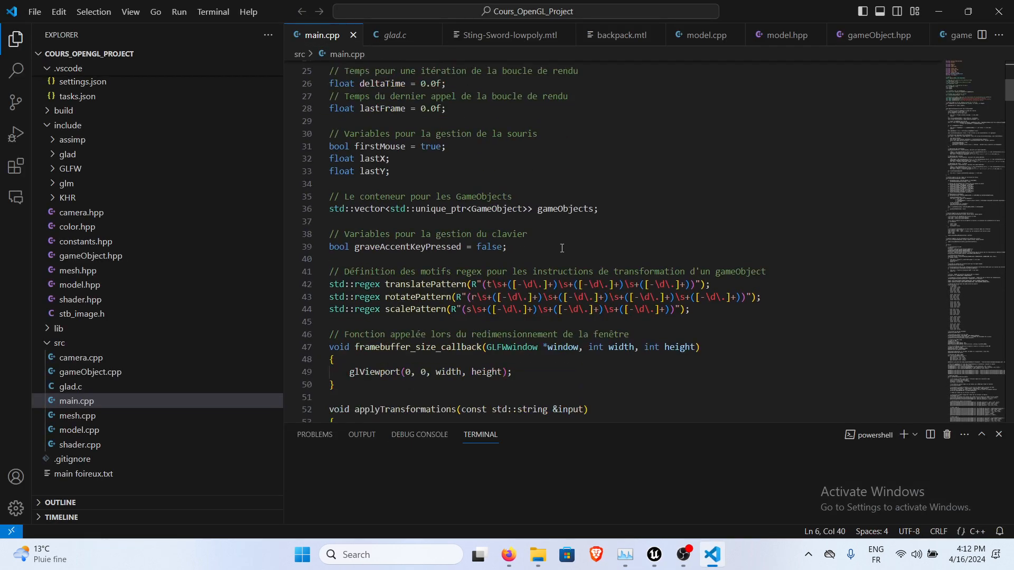
{"action": "scroll", "coordinate": [562, 248], "scroll_direction": "up", "scroll_amount": 3}
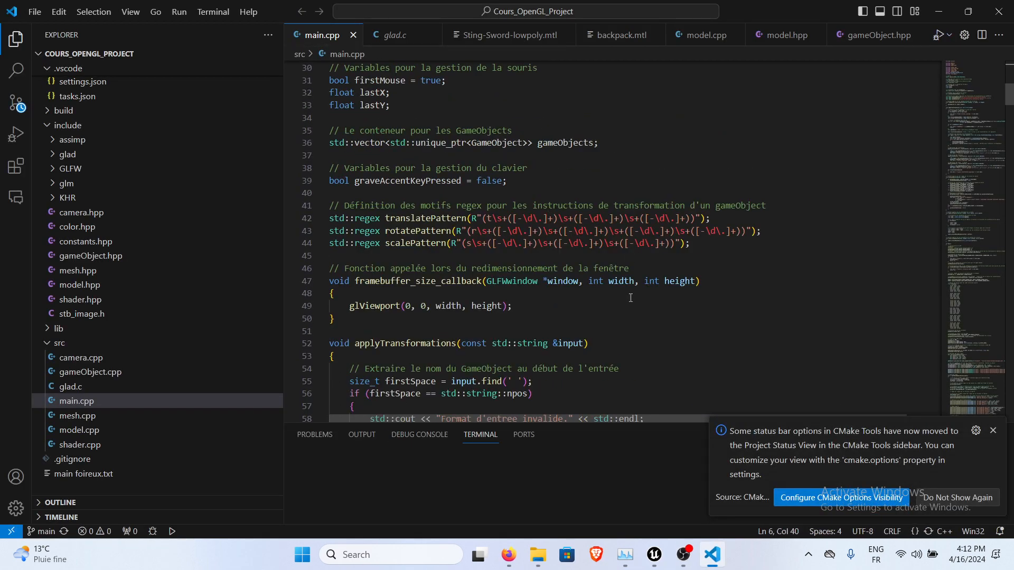
{"action": "scroll", "coordinate": [635, 271], "scroll_direction": "down", "scroll_amount": 20}
{"action": "scroll", "coordinate": [653, 220], "scroll_direction": "down", "scroll_amount": 3}
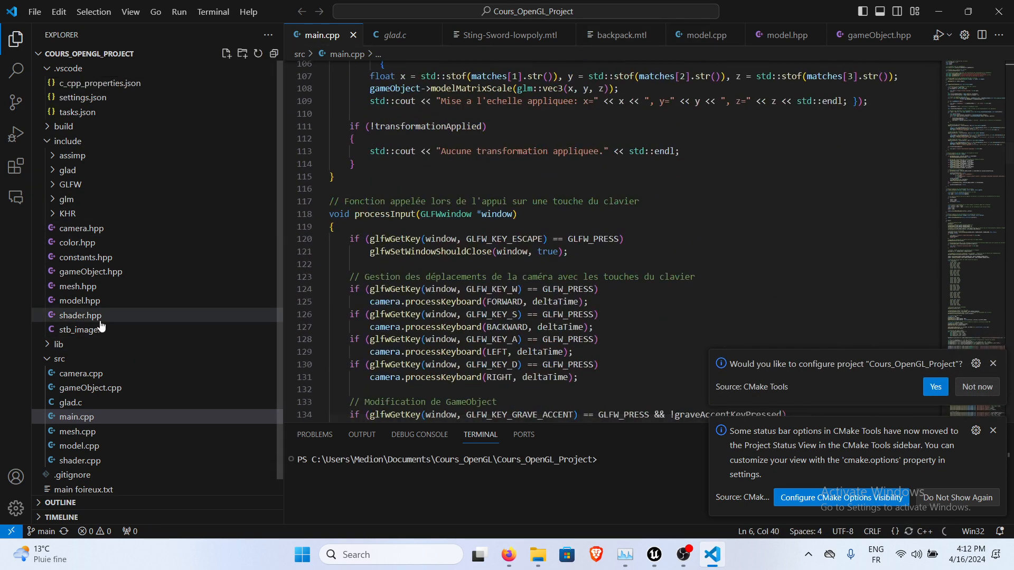
Expand the project's build/shaders folder and view the lightShader.fs and lightShader.vs files.
{"action": "left_click", "coordinate": [59, 128]}
{"action": "left_click", "coordinate": [66, 156]}
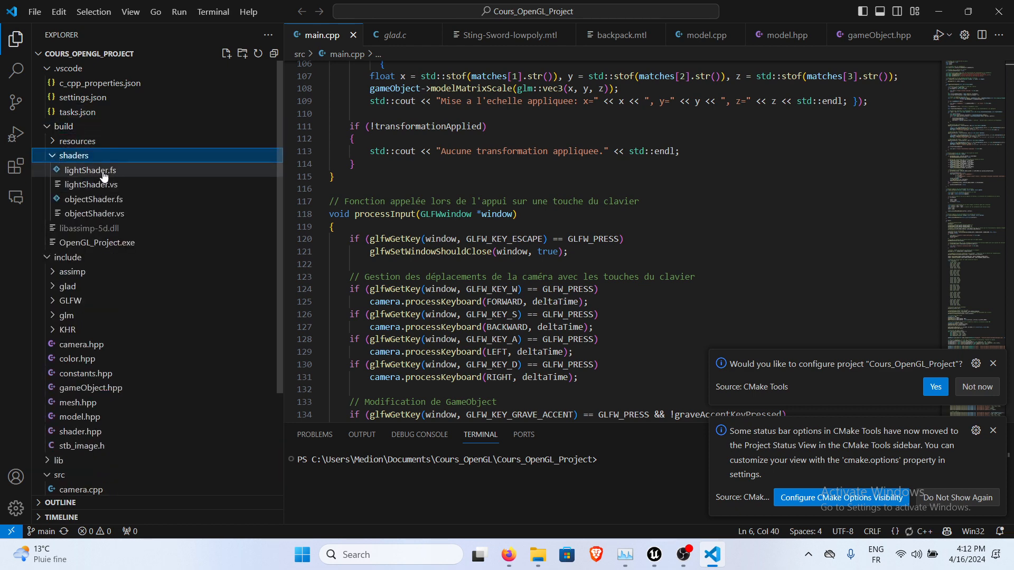
{"action": "left_click", "coordinate": [104, 171]}
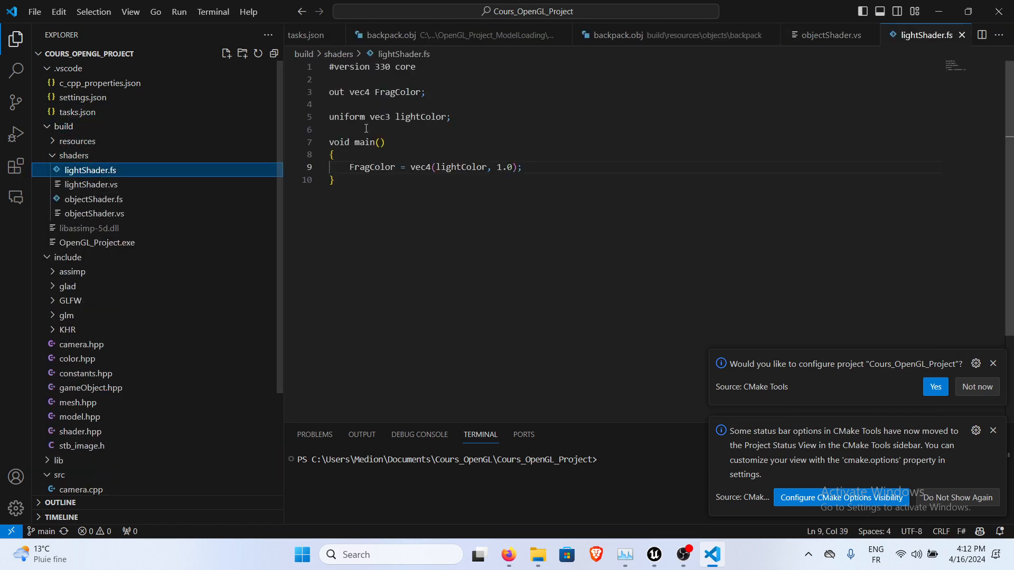
{"action": "left_click", "coordinate": [91, 184]}
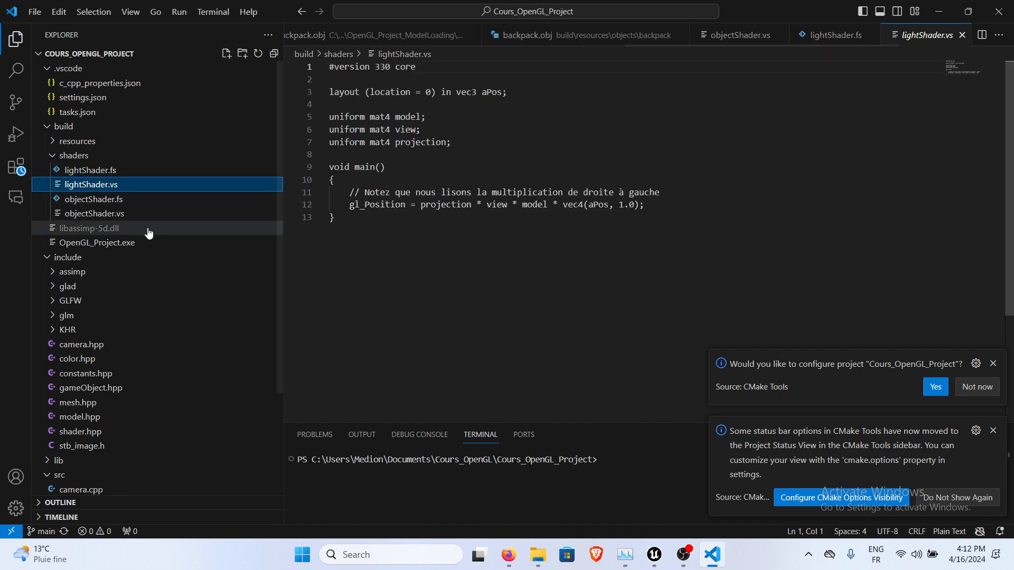
Open objectShader.fs and examine its Material, DirLight, PointLight and SpotLight struct declarations.
{"action": "left_click", "coordinate": [113, 201]}
{"action": "scroll", "coordinate": [392, 137], "scroll_direction": "down", "scroll_amount": 5}
{"action": "scroll", "coordinate": [392, 137], "scroll_direction": "up", "scroll_amount": 5}
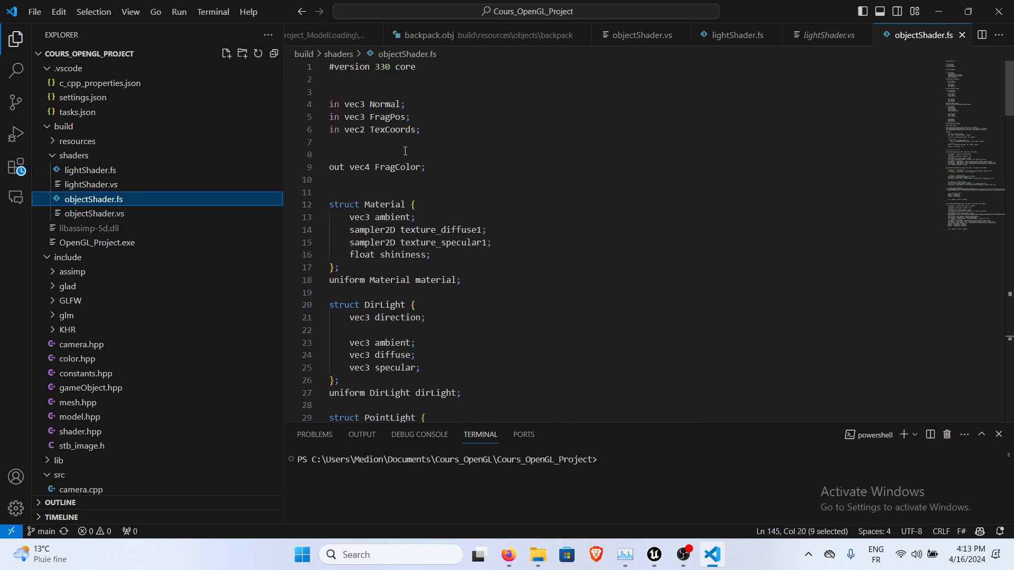
{"action": "scroll", "coordinate": [423, 91], "scroll_direction": "down", "scroll_amount": 10}
{"action": "scroll", "coordinate": [371, 155], "scroll_direction": "up", "scroll_amount": 10}
{"action": "scroll", "coordinate": [382, 175], "scroll_direction": "down", "scroll_amount": 15}
{"action": "scroll", "coordinate": [396, 188], "scroll_direction": "up", "scroll_amount": 3}
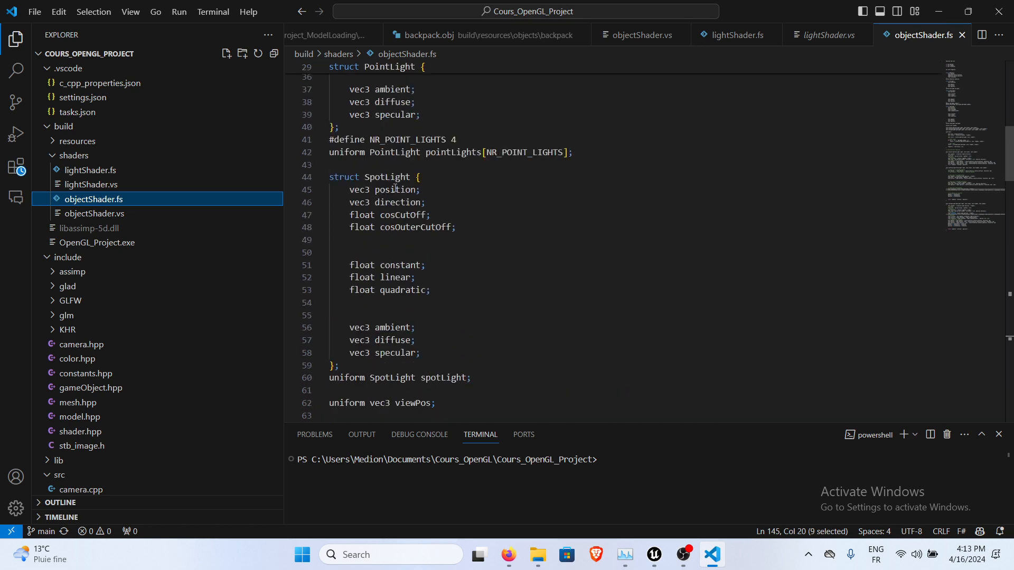
{"action": "scroll", "coordinate": [400, 195], "scroll_direction": "down", "scroll_amount": 1}
{"action": "scroll", "coordinate": [447, 301], "scroll_direction": "down", "scroll_amount": 1}
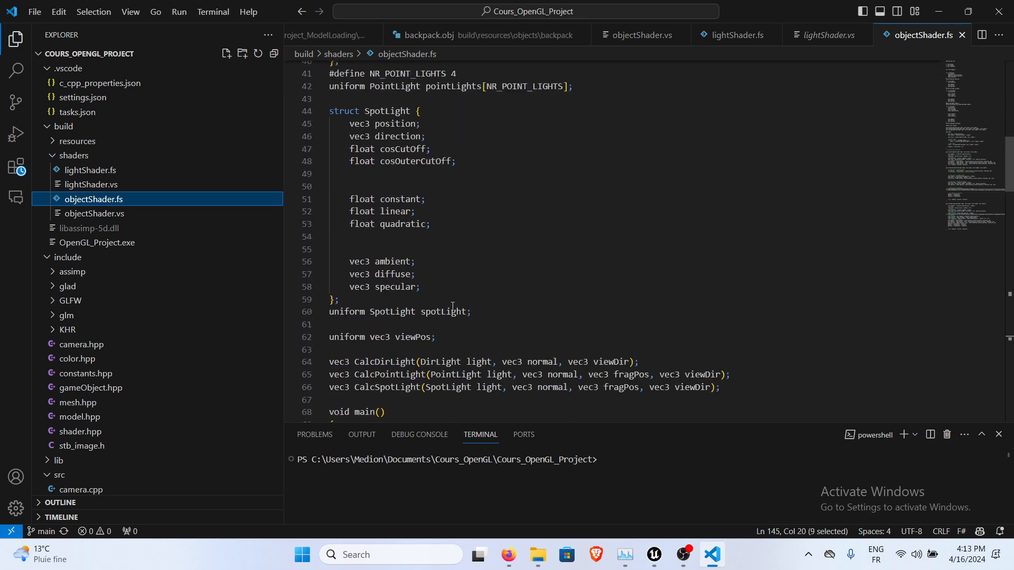
{"action": "scroll", "coordinate": [417, 253], "scroll_direction": "up", "scroll_amount": 7}
{"action": "scroll", "coordinate": [411, 160], "scroll_direction": "up", "scroll_amount": 2}
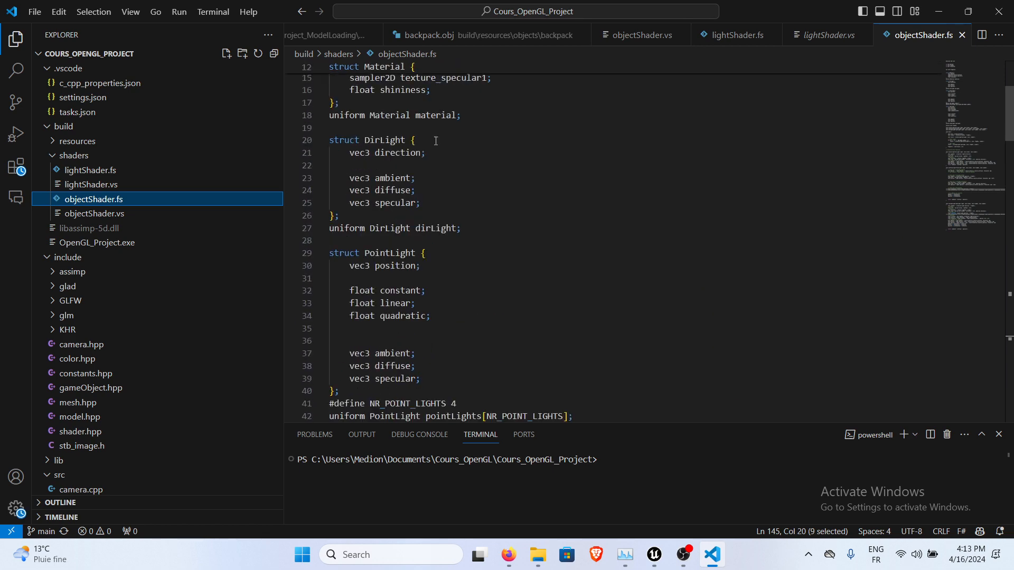
Highlight the ambient, diffuse and specular members of the DirLight struct one after another.
{"action": "double_click", "coordinate": [389, 178]}
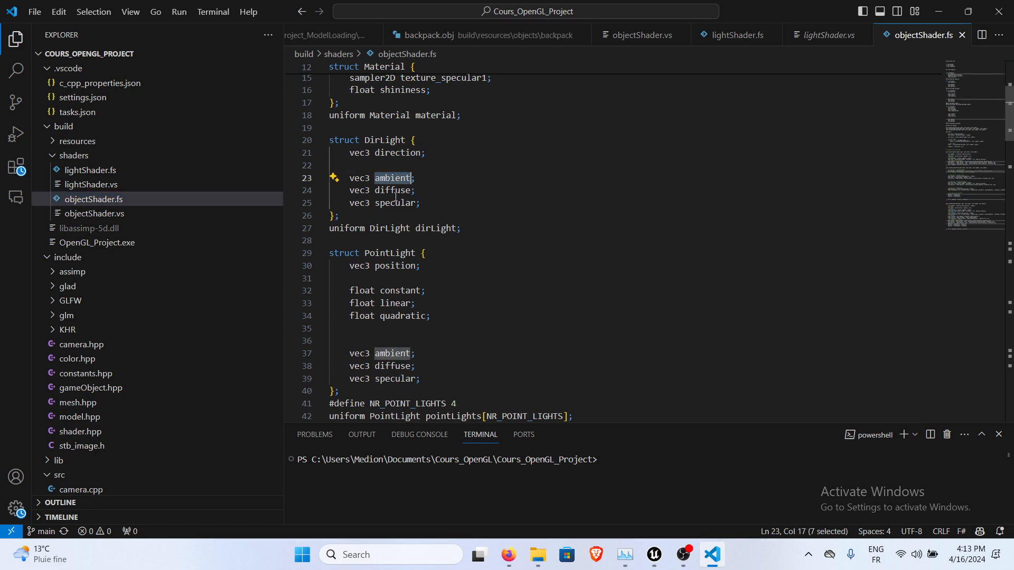
{"action": "double_click", "coordinate": [393, 190]}
{"action": "double_click", "coordinate": [396, 211]}
{"action": "double_click", "coordinate": [396, 203]}
Examine how CalcDirLight computes the ambient, diffuse and specular terms, highlighting the light components and the texture call.
{"action": "scroll", "coordinate": [512, 247], "scroll_direction": "down", "scroll_amount": 15}
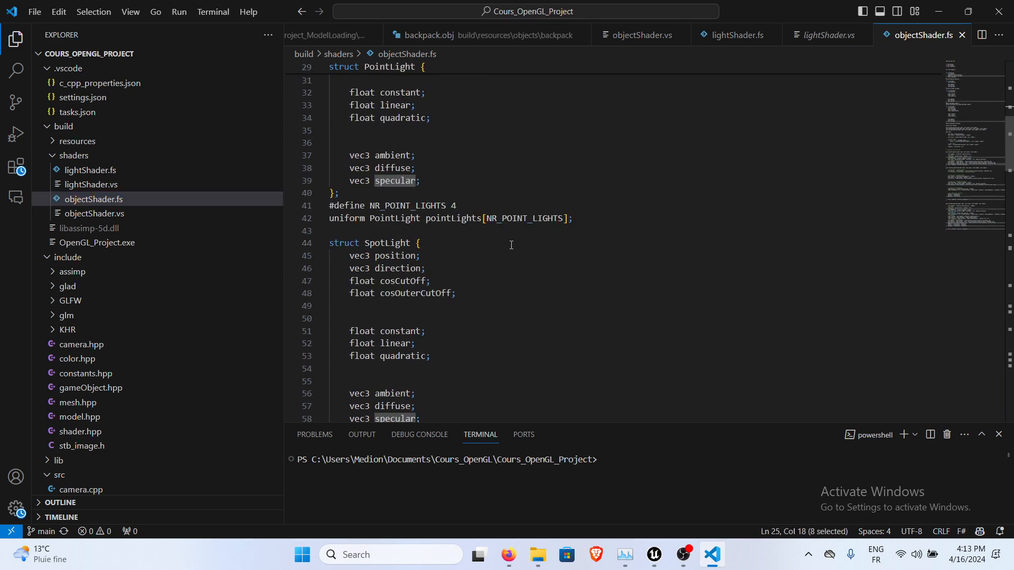
{"action": "scroll", "coordinate": [612, 295], "scroll_direction": "down", "scroll_amount": 2}
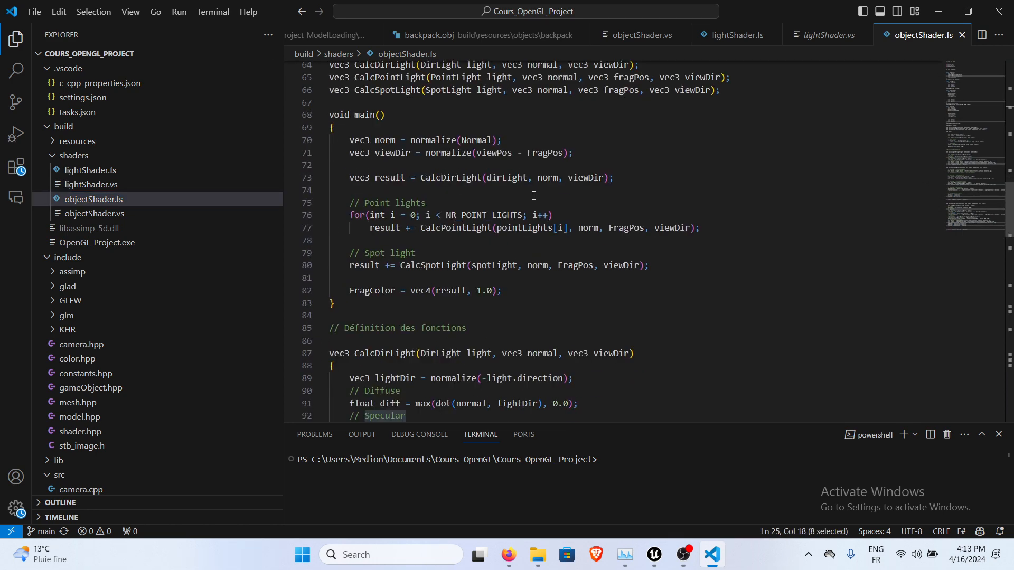
{"action": "scroll", "coordinate": [581, 227], "scroll_direction": "down", "scroll_amount": 6}
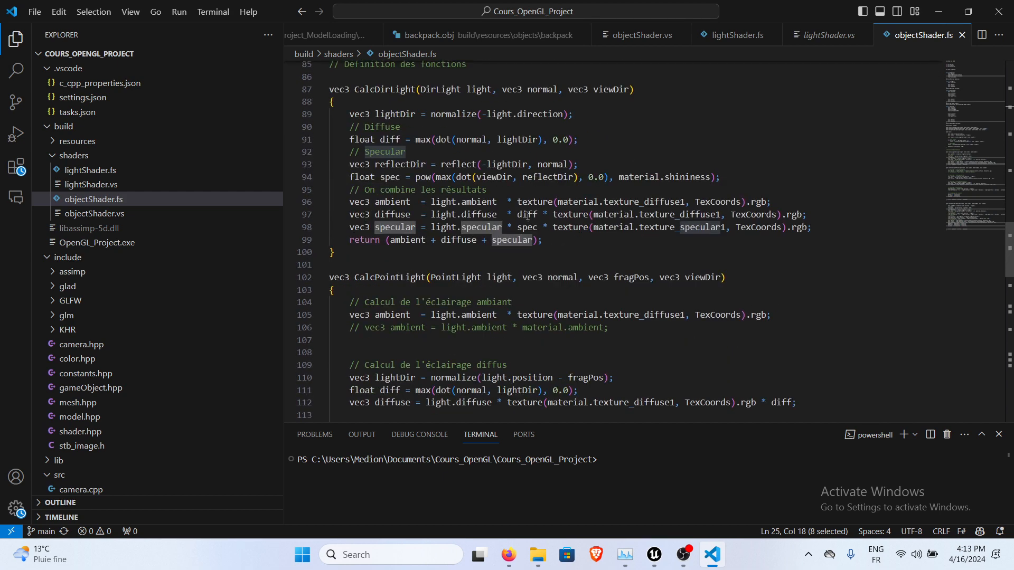
{"action": "double_click", "coordinate": [393, 202]}
{"action": "double_click", "coordinate": [443, 215]}
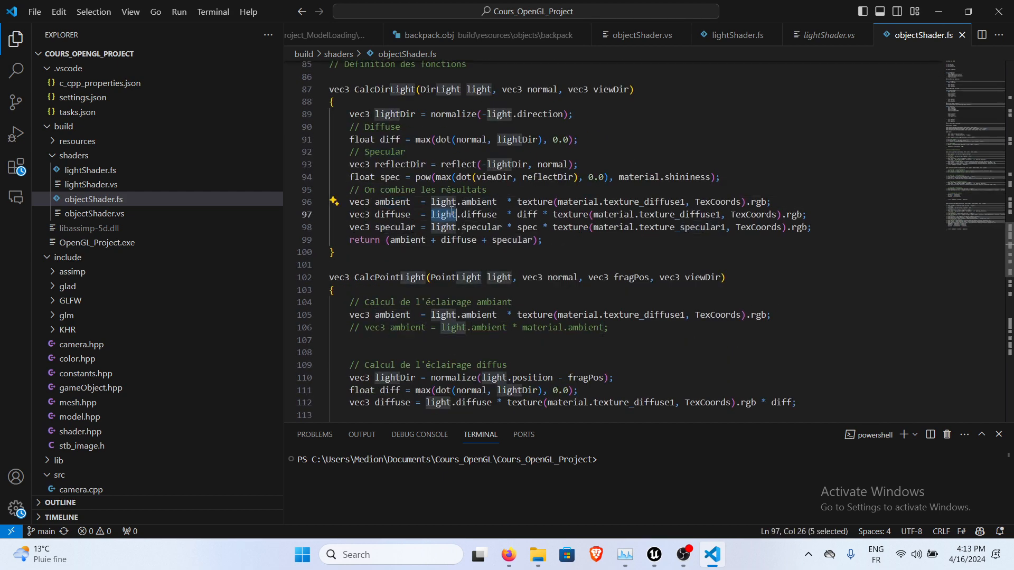
{"action": "double_click", "coordinate": [478, 202]}
{"action": "double_click", "coordinate": [534, 202]}
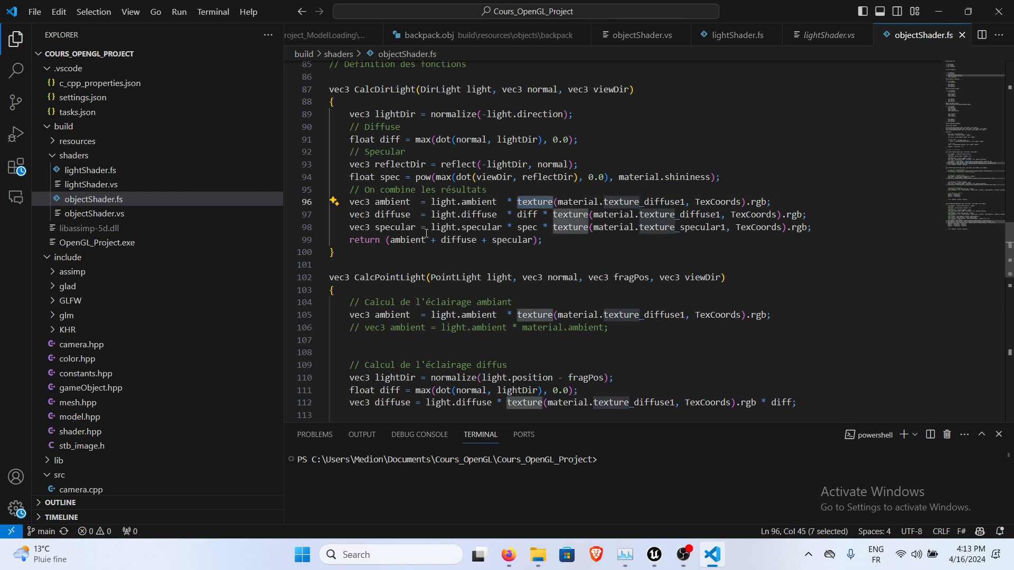
Highlight the FragColor assignment in the shader's main function and review the light structs above it.
{"action": "scroll", "coordinate": [426, 233], "scroll_direction": "up", "scroll_amount": 9}
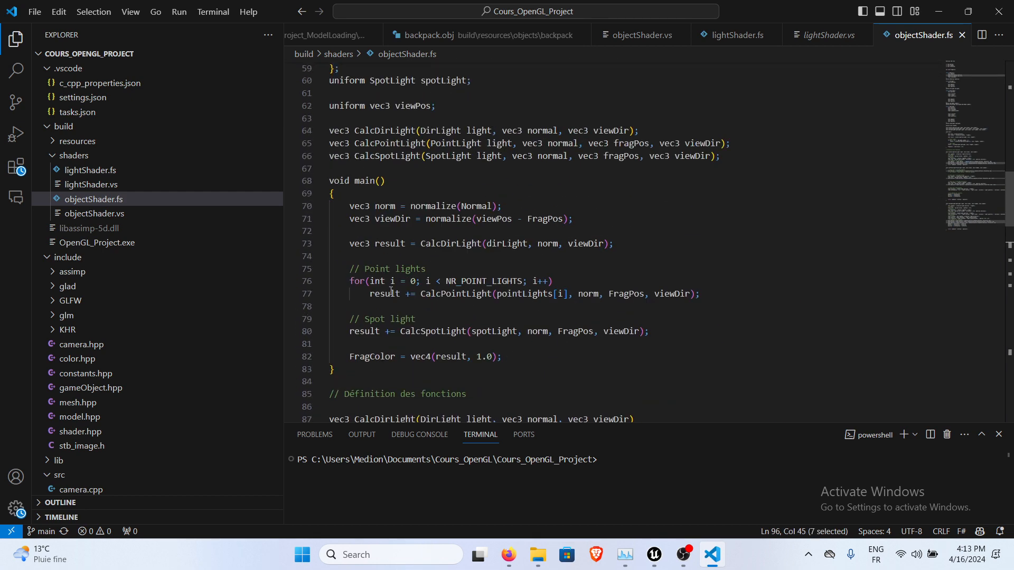
{"action": "left_click_drag", "start_coordinate": [505, 359], "coordinate": [341, 356]}
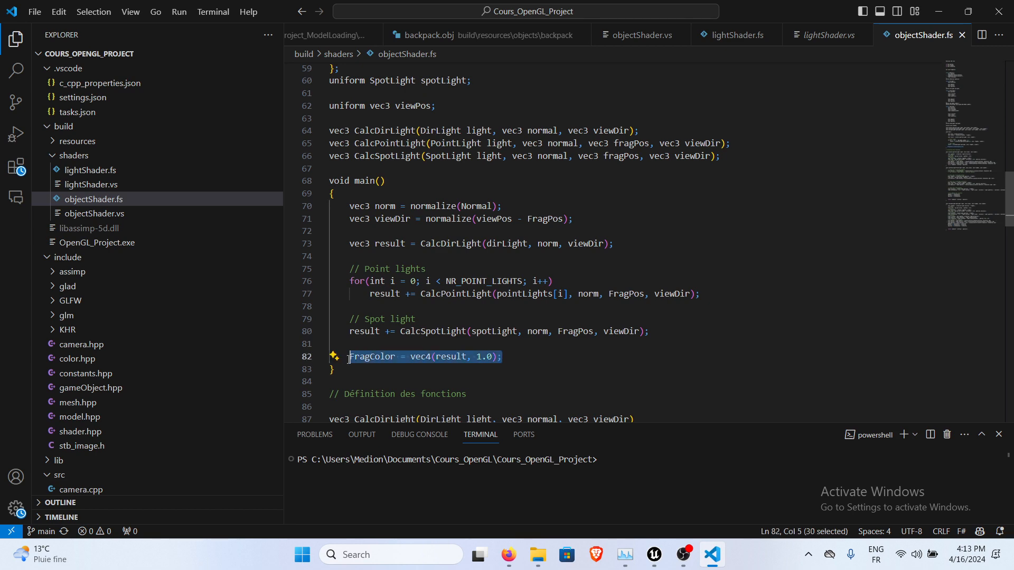
{"action": "scroll", "coordinate": [427, 351], "scroll_direction": "up", "scroll_amount": 10}
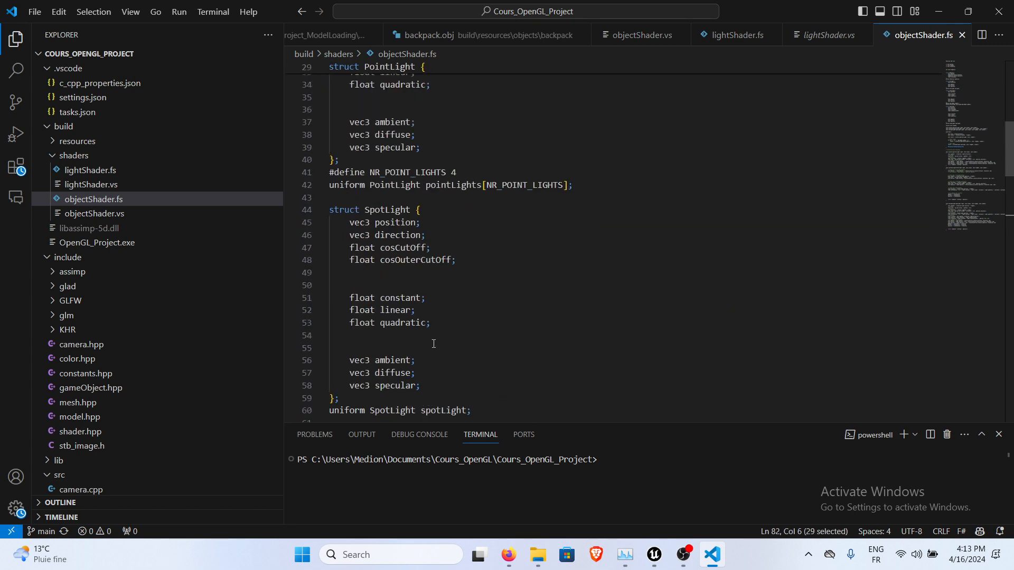
{"action": "left_click", "coordinate": [465, 136]}
{"action": "scroll", "coordinate": [464, 143], "scroll_direction": "up", "scroll_amount": 5}
{"action": "scroll", "coordinate": [465, 158], "scroll_direction": "down", "scroll_amount": 11}
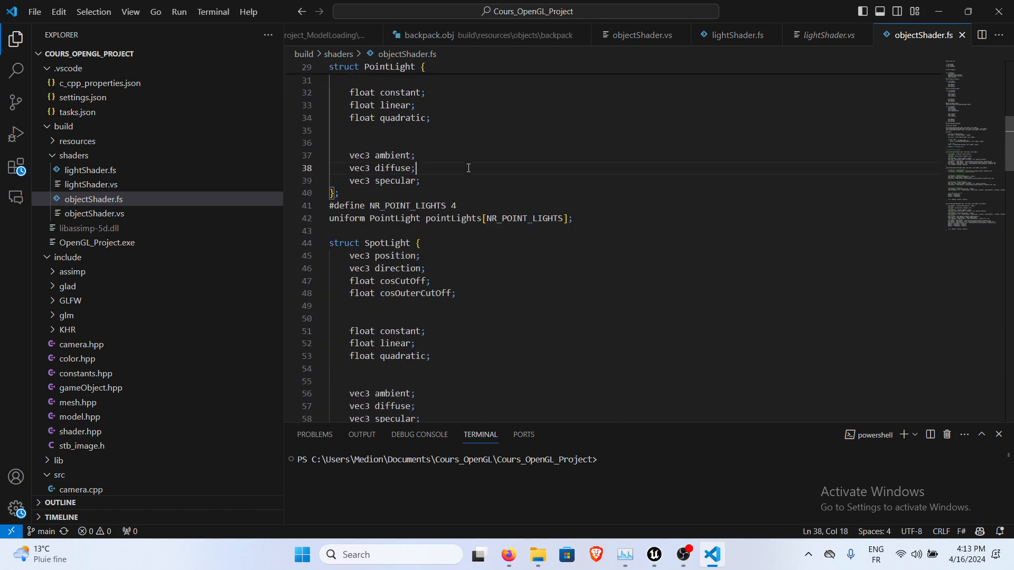
Examine how CalcSpotLight uses attenuation and intensity to combine the ambient, diffuse and specular terms.
{"action": "scroll", "coordinate": [465, 175], "scroll_direction": "down", "scroll_amount": 20}
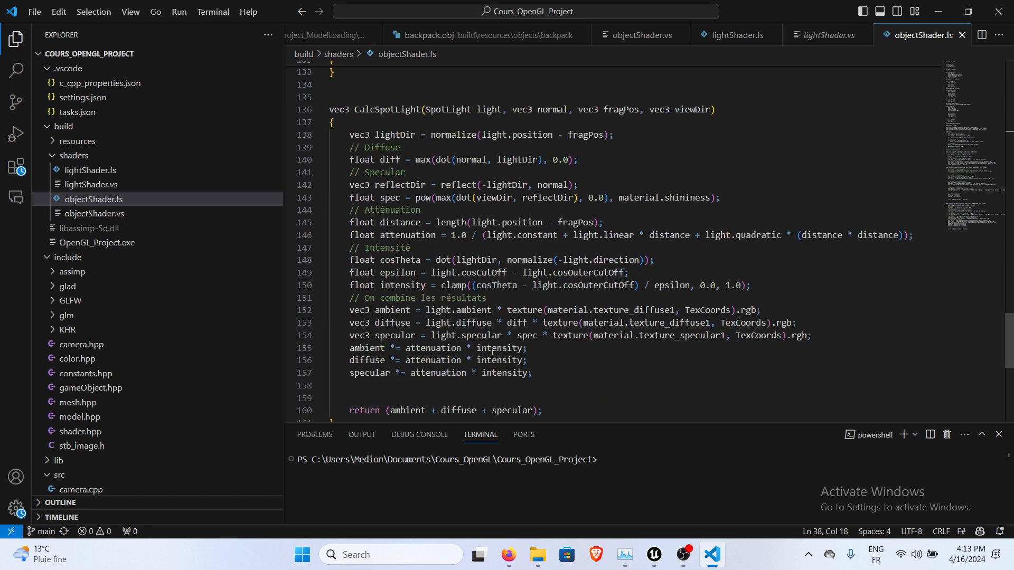
{"action": "scroll", "coordinate": [518, 264], "scroll_direction": "down", "scroll_amount": 3}
{"action": "scroll", "coordinate": [543, 120], "scroll_direction": "up", "scroll_amount": 5}
{"action": "left_click", "coordinate": [747, 113]}
Close the code editor, minimise the file window and return to the M_Sword_2 material graph in Unreal Editor.
{"action": "left_click", "coordinate": [999, 12]}
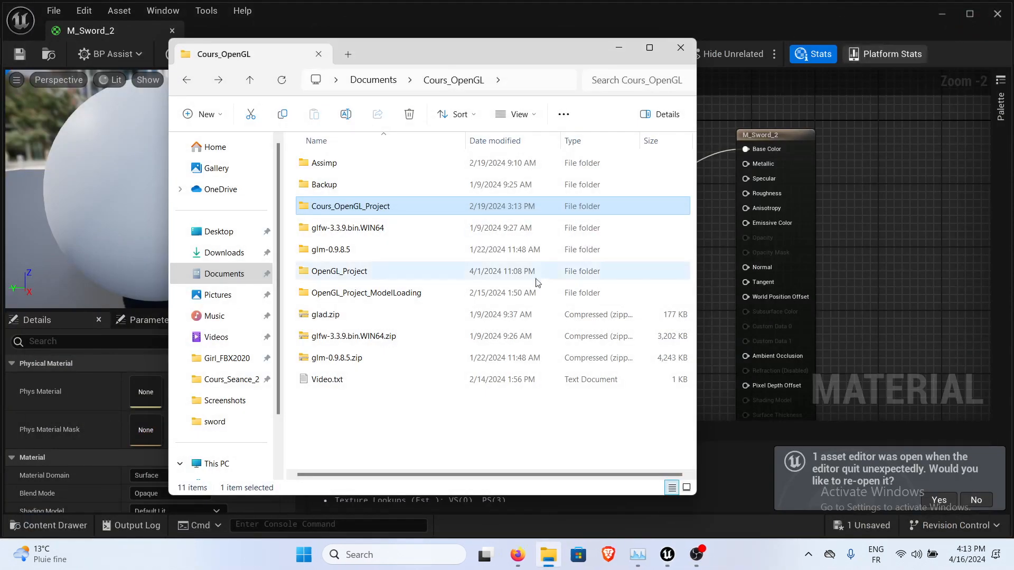
{"action": "left_click", "coordinate": [611, 49]}
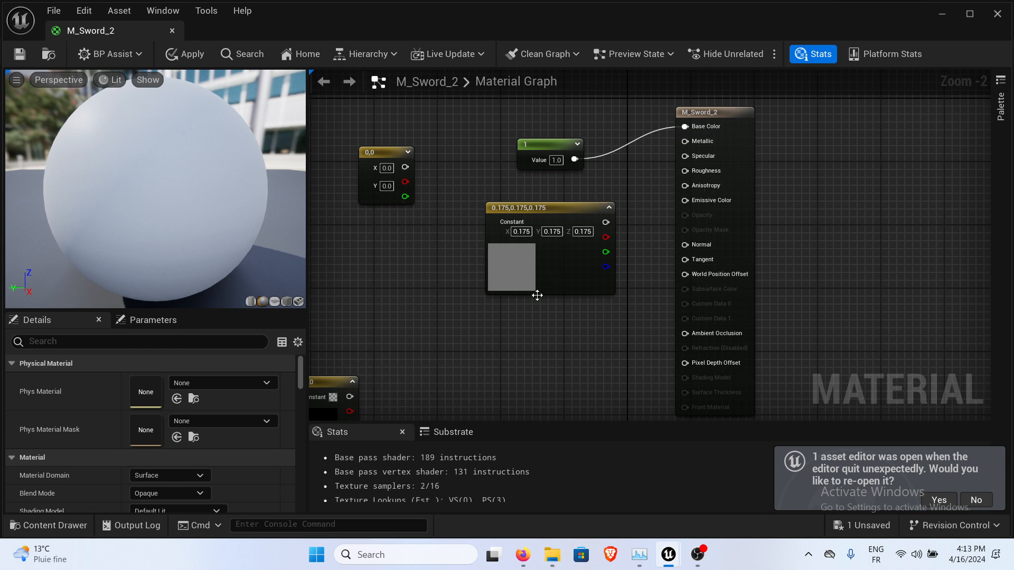
{"action": "right_click_drag", "start_coordinate": [442, 287], "coordinate": [553, 238]}
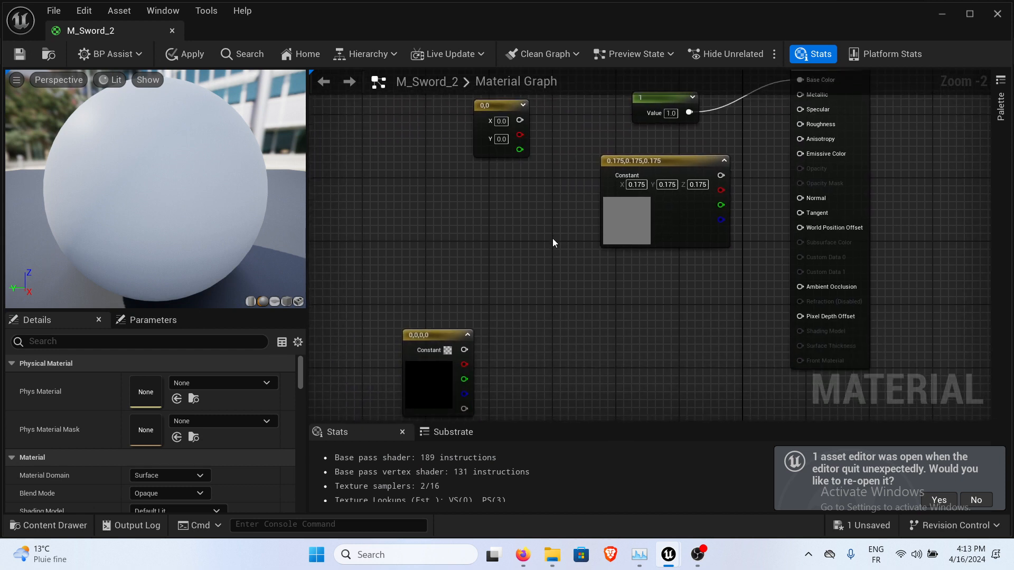
{"action": "right_click_drag", "start_coordinate": [595, 268], "coordinate": [539, 375]}
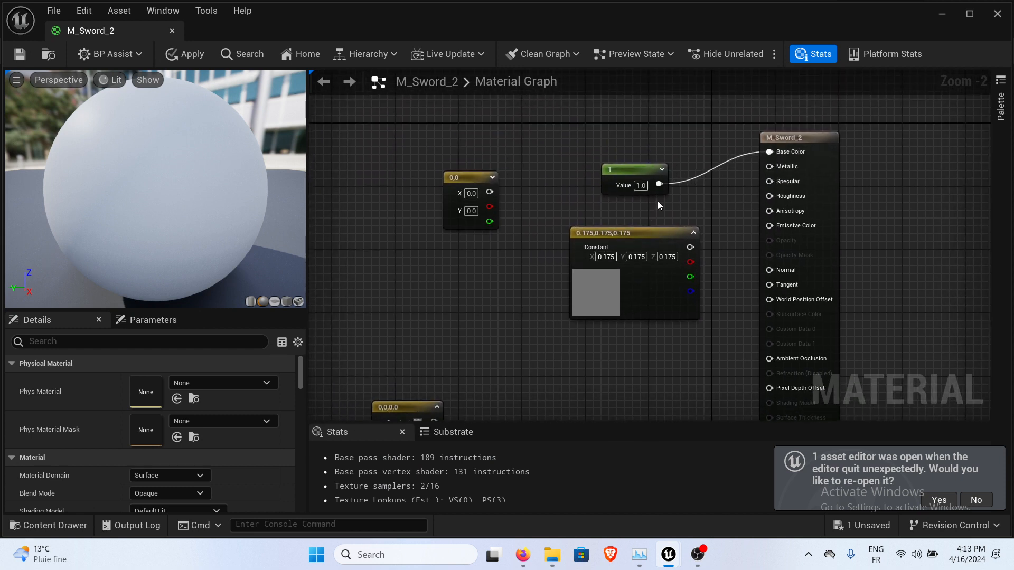
Space out the three-vector and scalar constants and try 0.5, followed by 0.2, as the scalar value feeding Base Color.
{"action": "left_click_drag", "start_coordinate": [614, 234], "coordinate": [587, 226]}
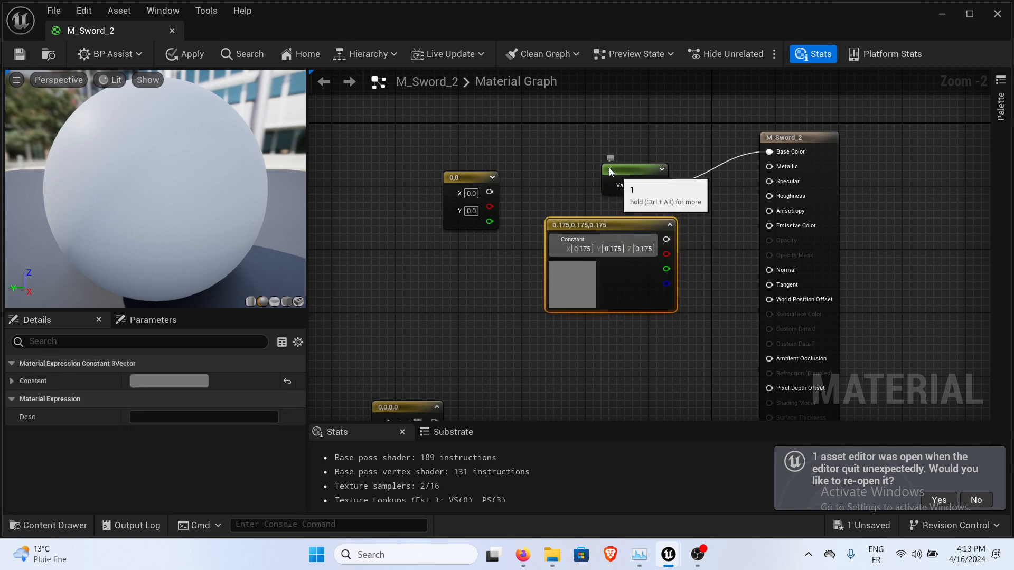
{"action": "left_click_drag", "start_coordinate": [609, 168], "coordinate": [594, 152]}
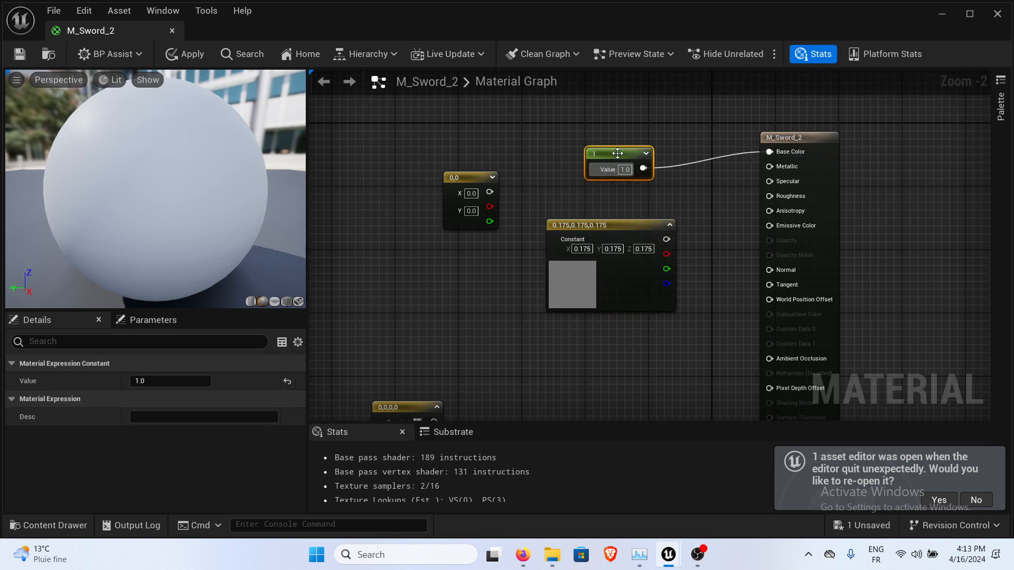
{"action": "right_click_drag", "start_coordinate": [699, 203], "coordinate": [685, 169]}
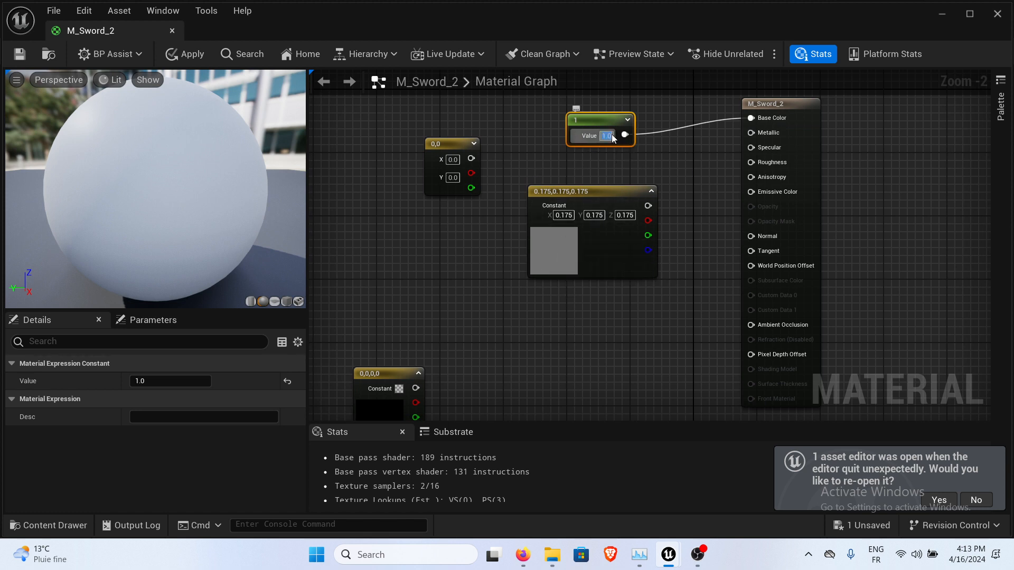
{"action": "type", "text": "0.5"}
{"action": "key", "text": "Return"}
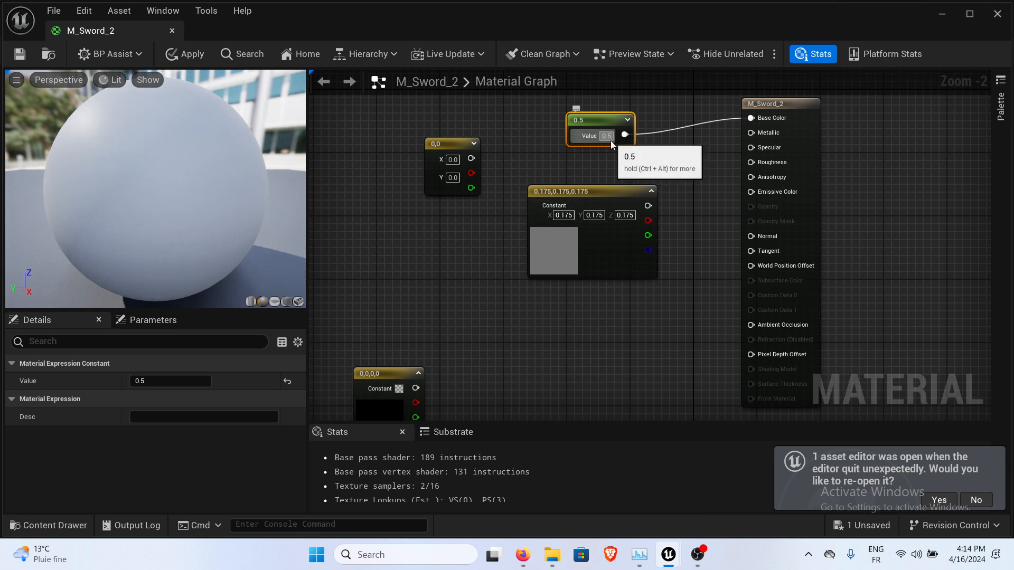
{"action": "key", "text": "BackSpace"}
{"action": "type", "text": "2"}
{"action": "key", "text": "Return"}
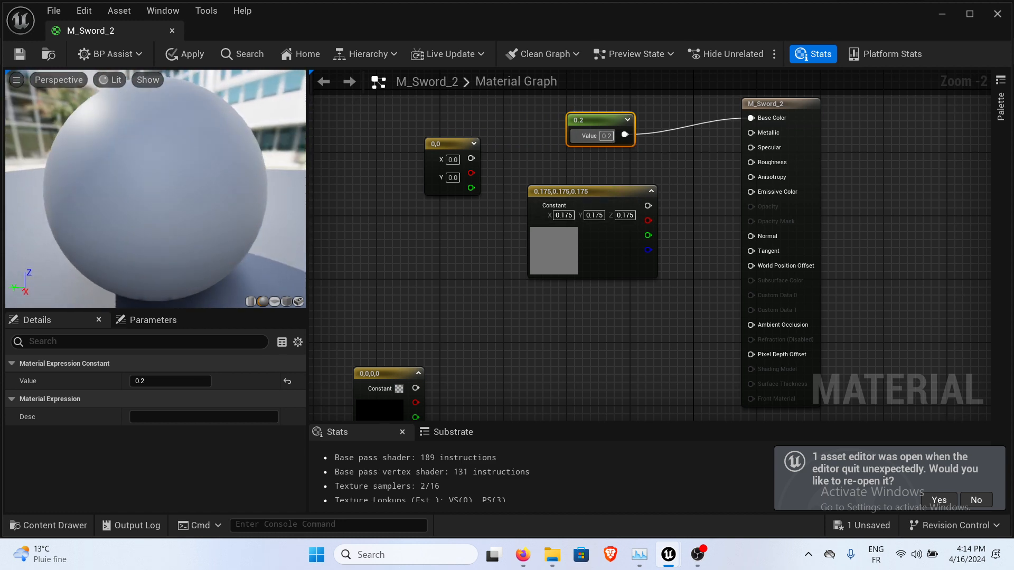
Disconnect the scalar constant from Base Color and put the two-vector constant in its place beside the material node.
{"action": "left_click_drag", "start_coordinate": [584, 192], "coordinate": [585, 233]}
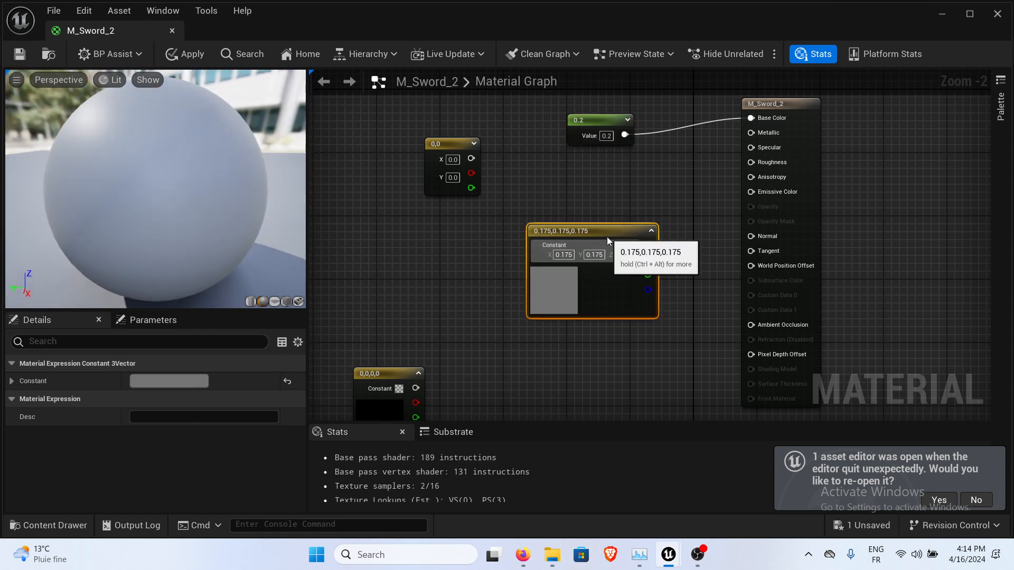
{"action": "left_click", "coordinate": [674, 133]}
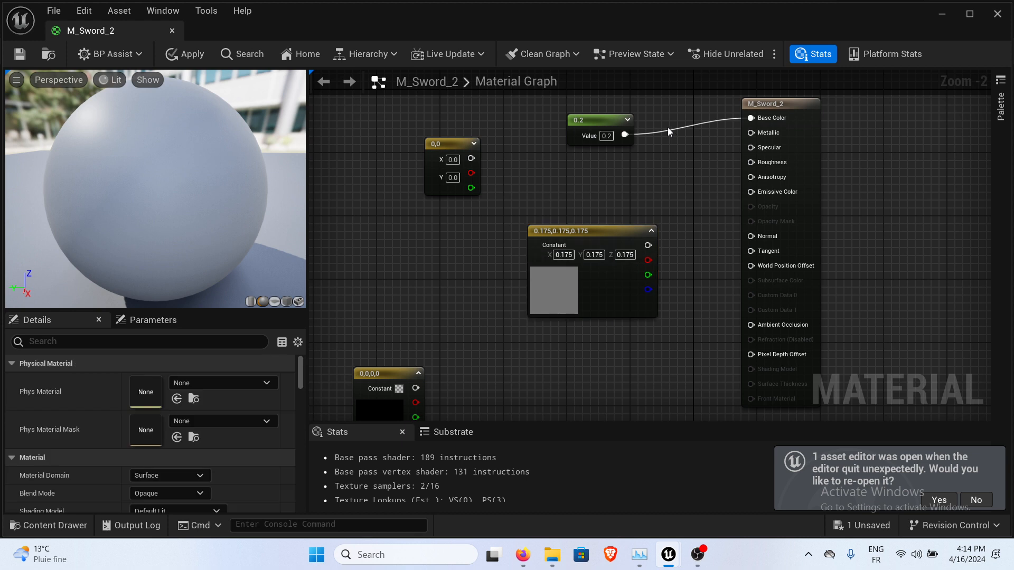
{"action": "left_click", "coordinate": [669, 132], "text": "alt"}
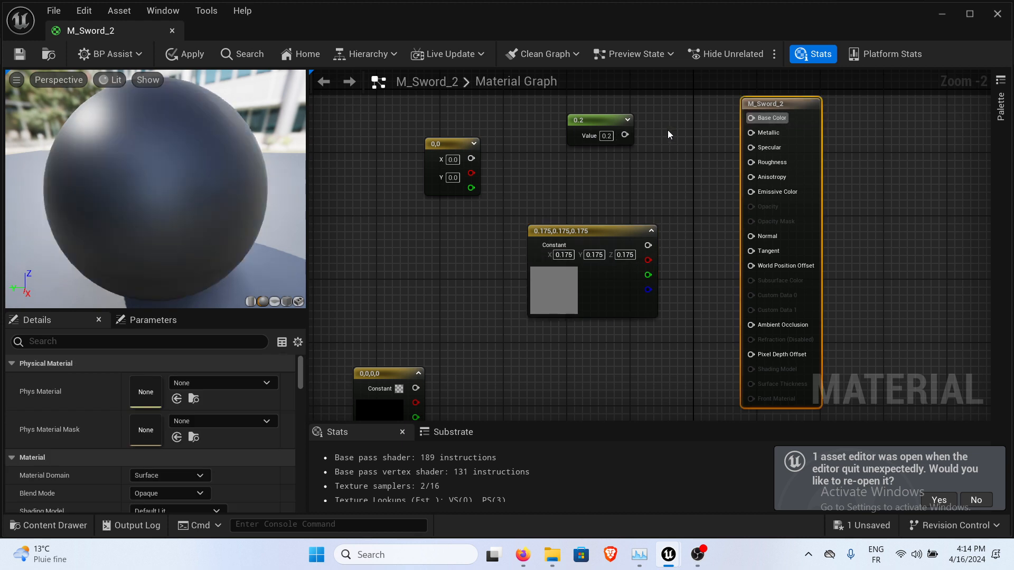
{"action": "left_click_drag", "start_coordinate": [598, 122], "coordinate": [447, 105]}
{"action": "left_click_drag", "start_coordinate": [454, 146], "coordinate": [581, 130]}
{"action": "left_click", "coordinate": [664, 173]}
{"action": "right_click_drag", "start_coordinate": [663, 169], "coordinate": [650, 173]}
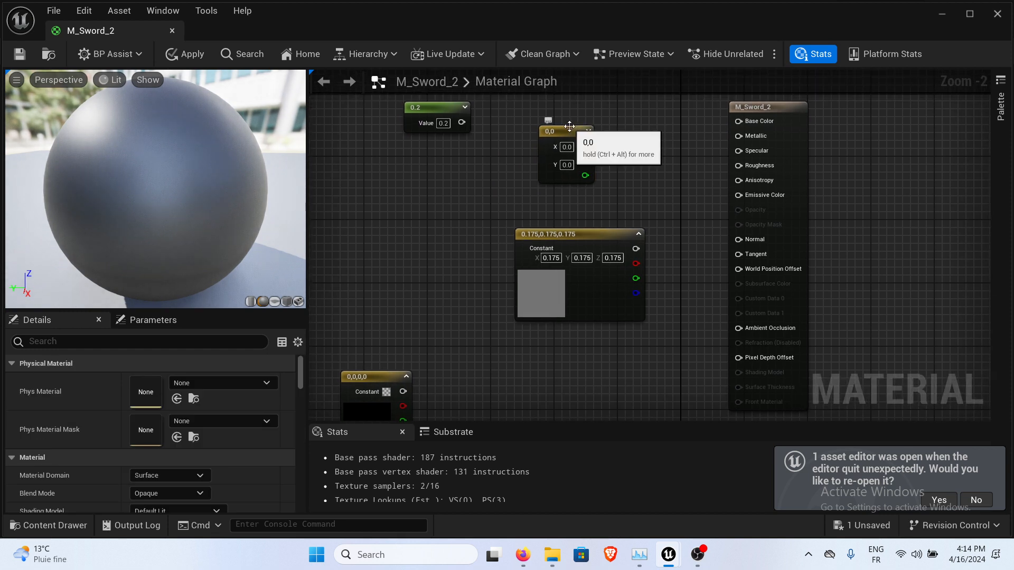
{"action": "left_click_drag", "start_coordinate": [569, 129], "coordinate": [592, 121]}
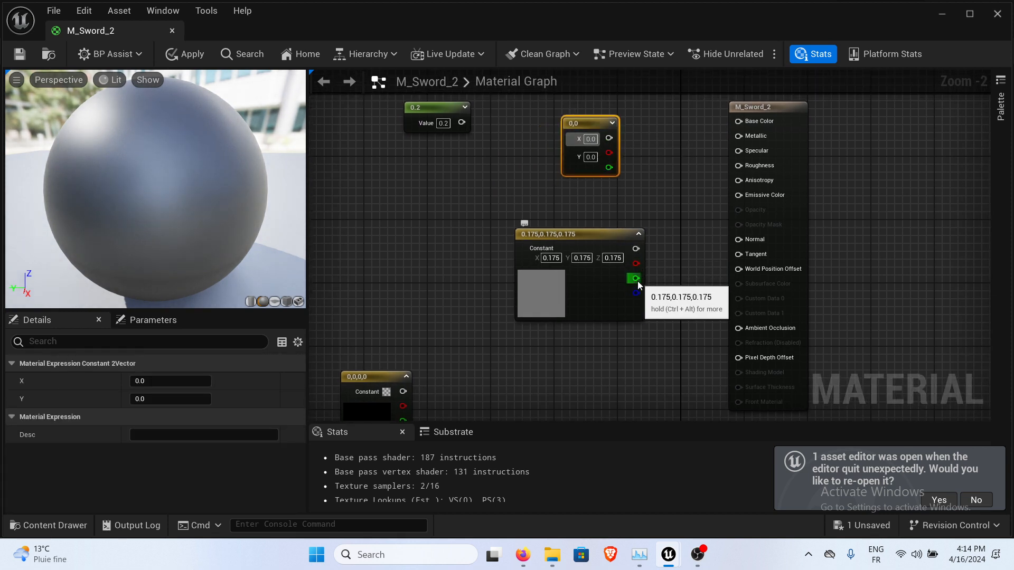
Connect the two-vector constant's combined output to Base Color and inspect the preview sphere from other angles.
{"action": "left_click_drag", "start_coordinate": [609, 139], "coordinate": [748, 122]}
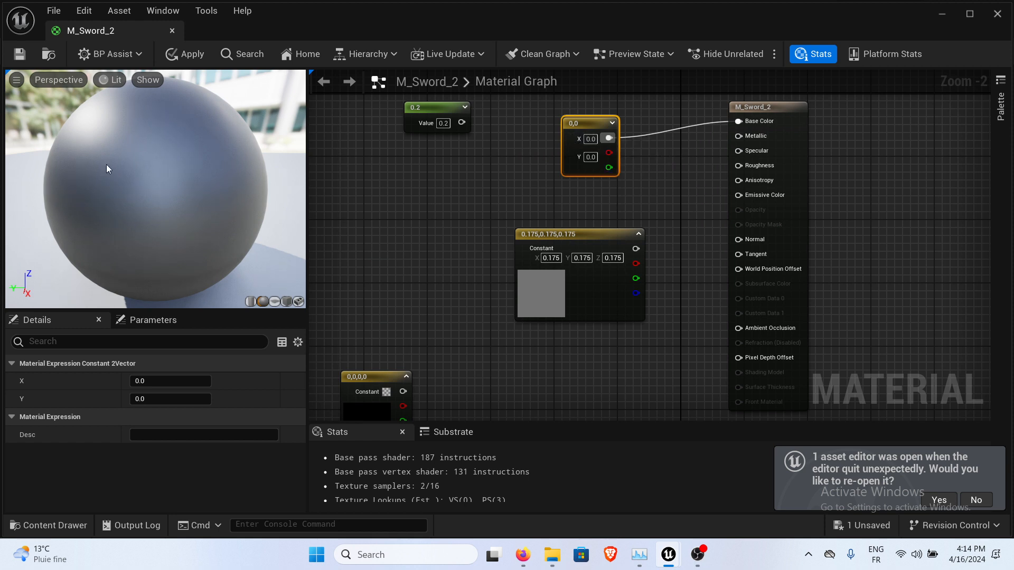
{"action": "mouse_move", "coordinate": [159, 195]}
{"action": "left_mouse_down"}
{"action": "mouse_move", "coordinate": [227, 206]}
{"action": "mouse_move", "coordinate": [169, 204]}
{"action": "left_mouse_up"}
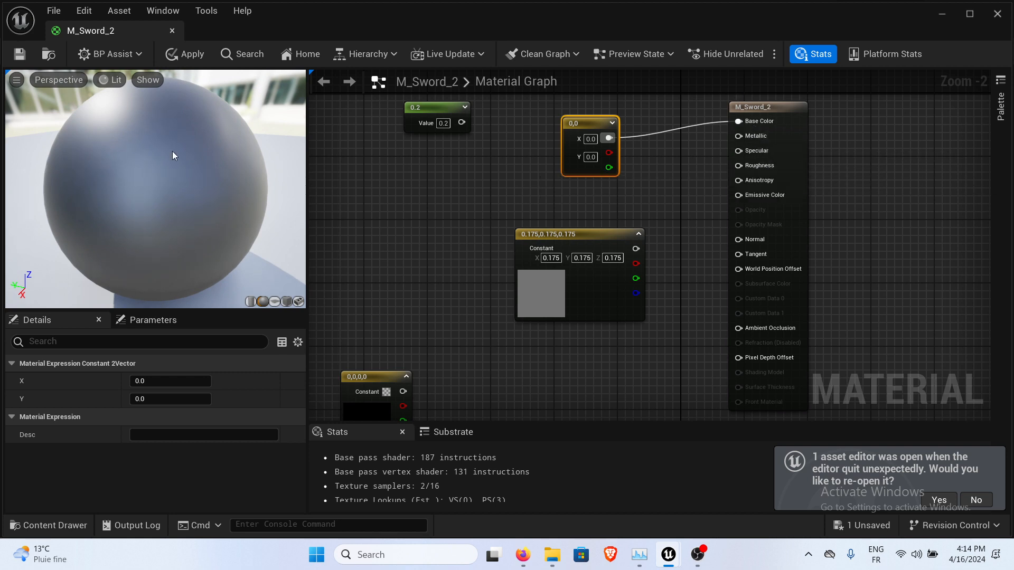
{"action": "left_click_drag", "start_coordinate": [172, 151], "coordinate": [270, 126]}
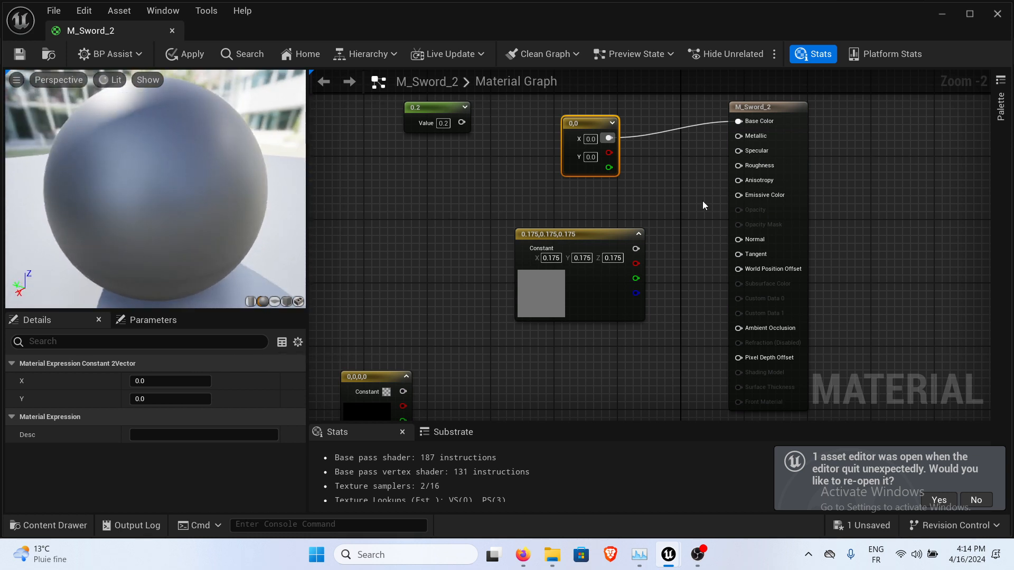
Move the three-vector constant aside, place the scalar constant below the two-vector node and set its value to 0.
{"action": "left_click_drag", "start_coordinate": [606, 235], "coordinate": [568, 229]}
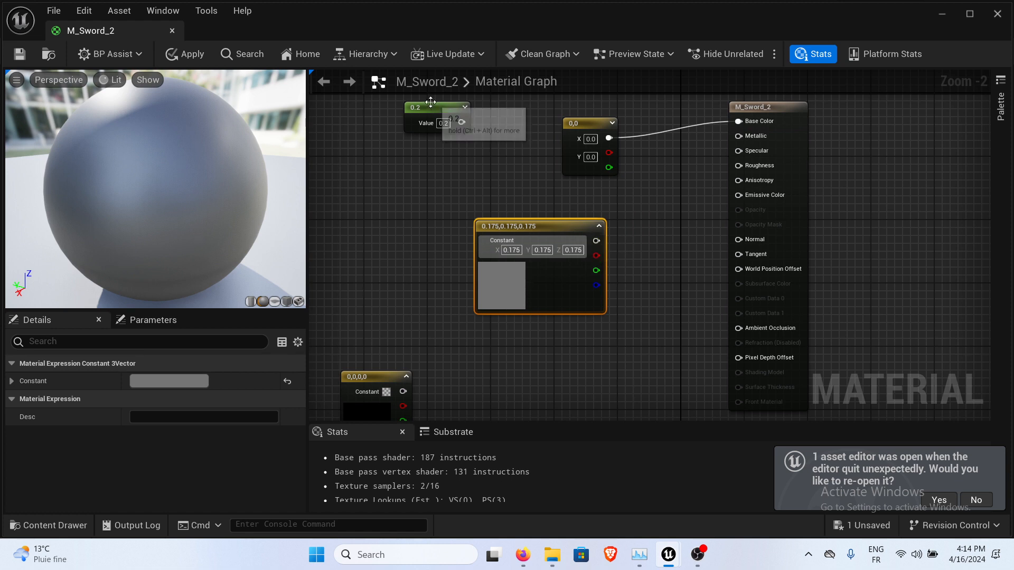
{"action": "left_click_drag", "start_coordinate": [430, 105], "coordinate": [637, 213]}
{"action": "left_click_drag", "start_coordinate": [538, 224], "coordinate": [466, 216]}
{"action": "left_click_drag", "start_coordinate": [672, 203], "coordinate": [647, 218]}
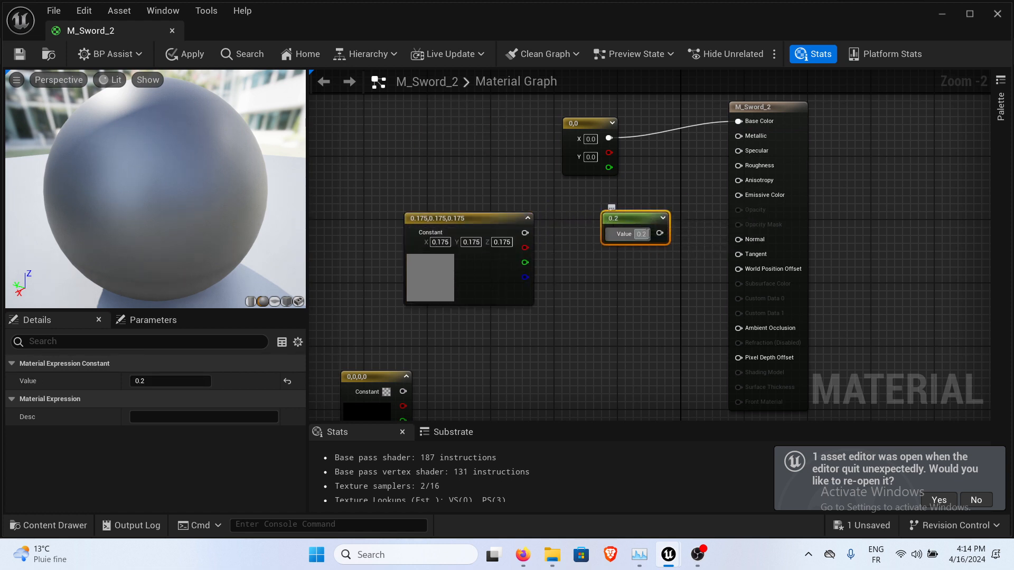
{"action": "type", "text": "0"}
{"action": "key", "text": "Return"}
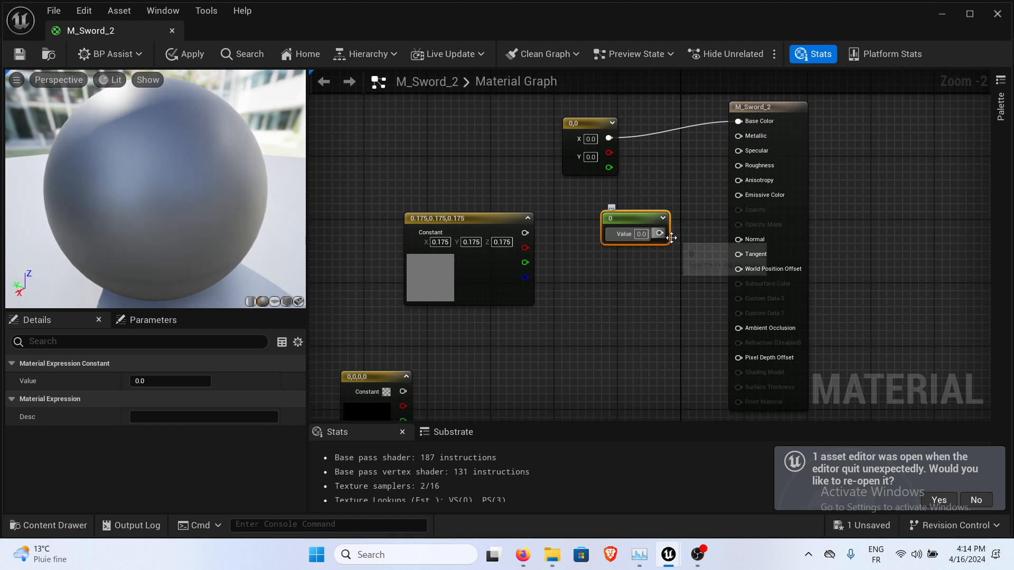
Connect the scalar constant of 0 to Metallic, Specular and Roughness and inspect the preview sphere.
{"action": "left_click_drag", "start_coordinate": [660, 233], "coordinate": [739, 136]}
{"action": "left_click_drag", "start_coordinate": [626, 228], "coordinate": [738, 151]}
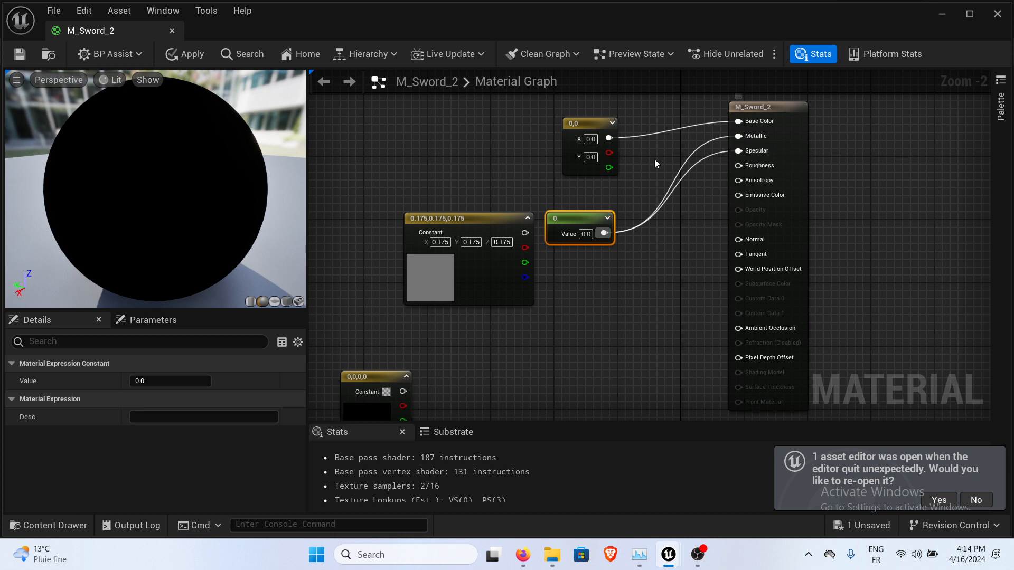
{"action": "left_click_drag", "start_coordinate": [604, 234], "coordinate": [737, 166]}
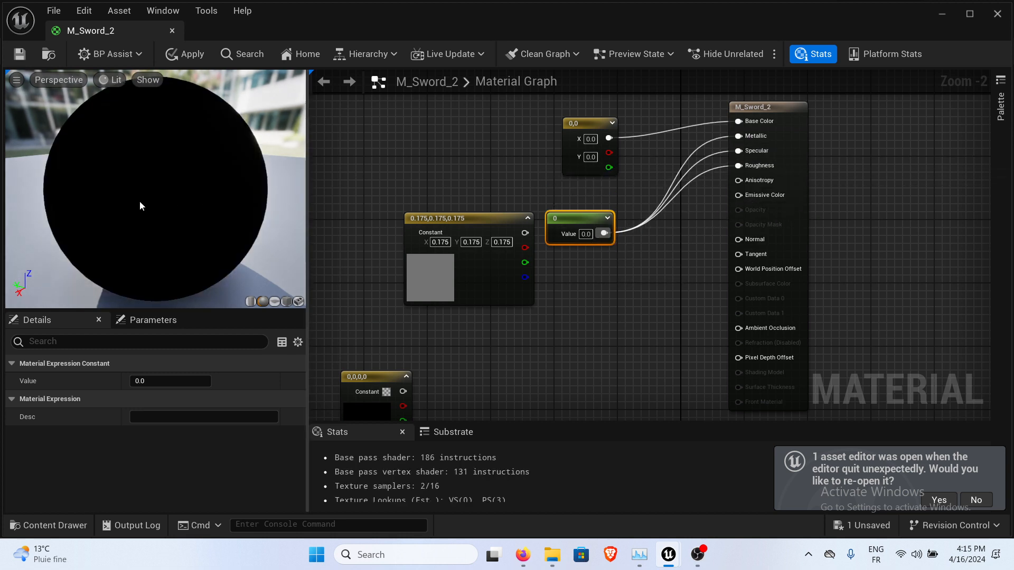
{"action": "left_click_drag", "start_coordinate": [159, 185], "coordinate": [258, 169]}
Add a second scalar constant with value 0.1 below the first and feed Specular from it instead of the 0 constant.
{"action": "left_click_drag", "start_coordinate": [588, 220], "coordinate": [603, 220]}
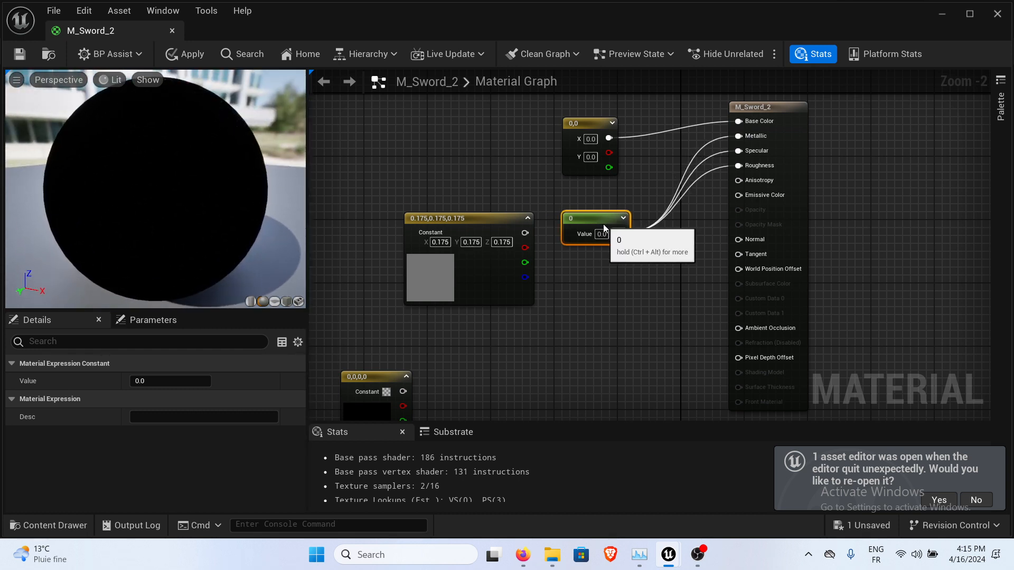
{"action": "key", "text": "1"}
{"action": "left_click", "coordinate": [590, 285]}
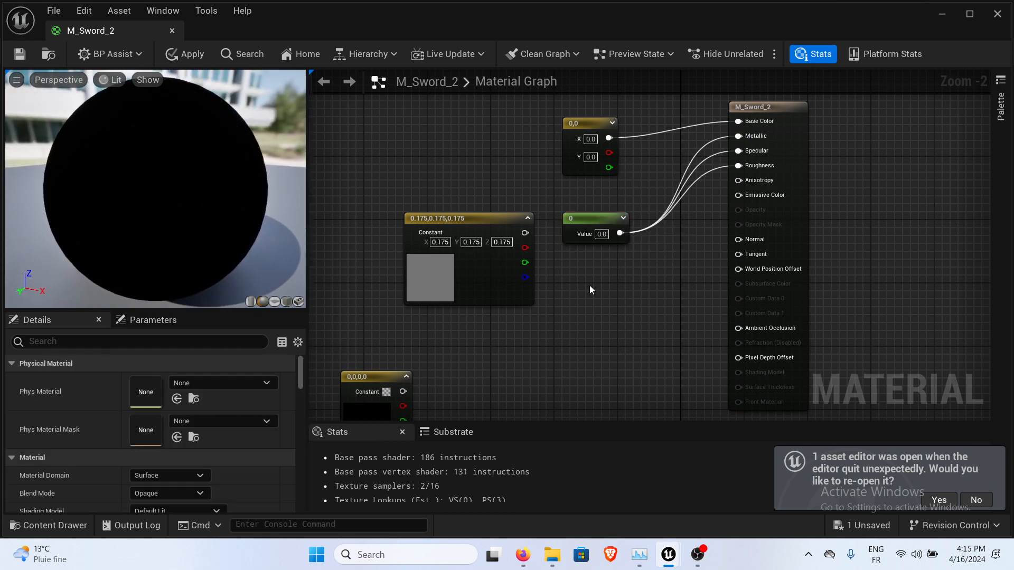
{"action": "left_click_drag", "start_coordinate": [627, 309], "coordinate": [613, 303]}
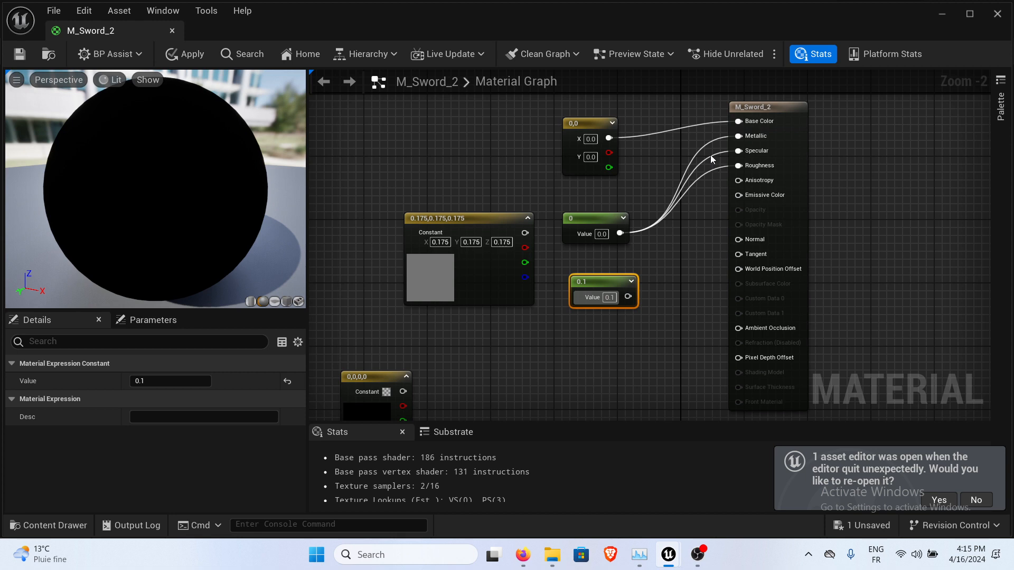
{"action": "left_click", "coordinate": [739, 150], "text": "alt"}
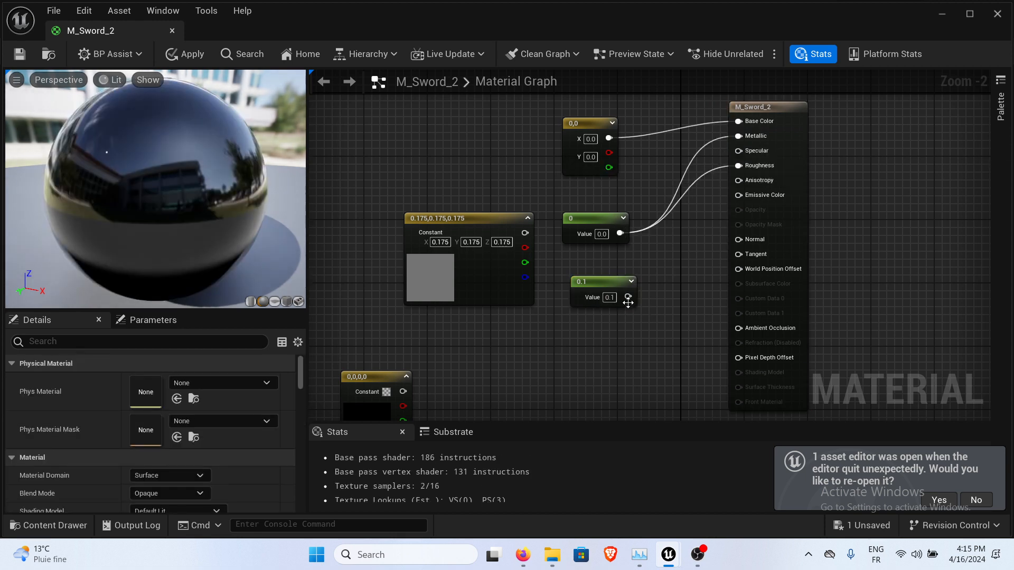
{"action": "left_click_drag", "start_coordinate": [627, 297], "coordinate": [740, 153]}
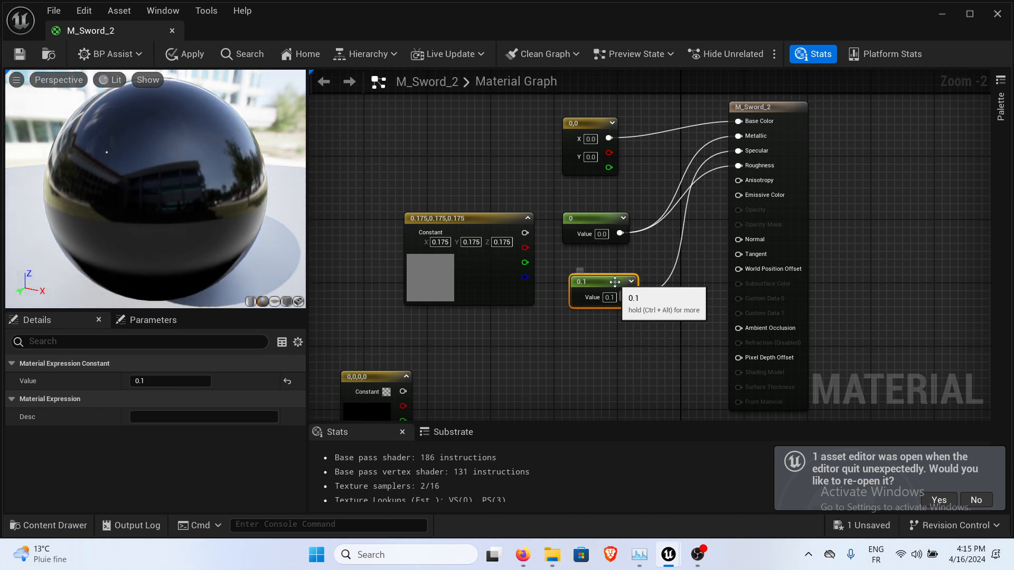
Feed Metallic from a duplicate of the 0.1 constant set to 1, replacing the link from the 0 constant.
{"action": "key", "text": "ctrl+w"}
{"action": "left_click_drag", "start_coordinate": [616, 350], "coordinate": [610, 338]}
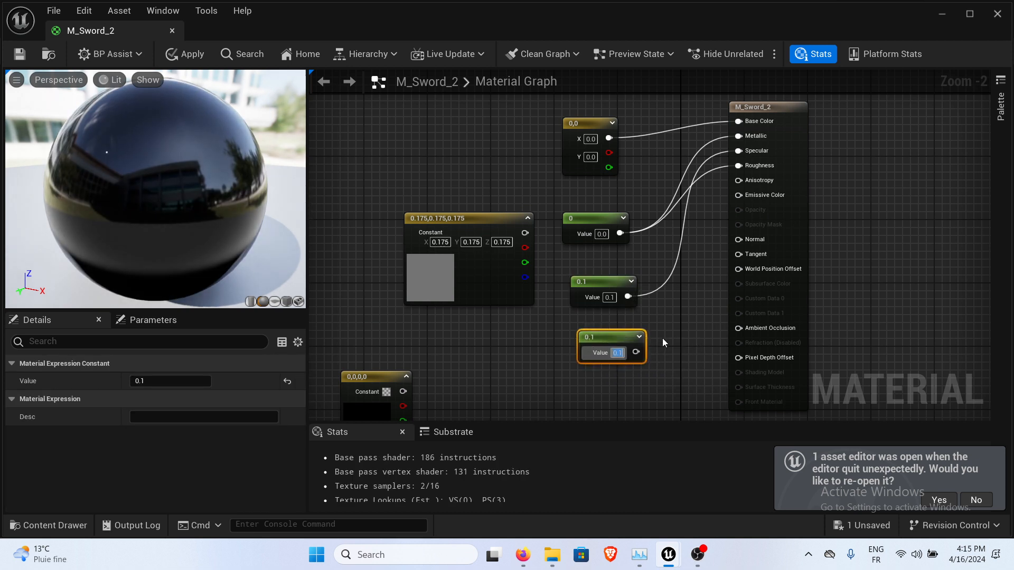
{"action": "type", "text": "1"}
{"action": "key", "text": "Return"}
{"action": "left_click", "coordinate": [706, 145], "text": "alt"}
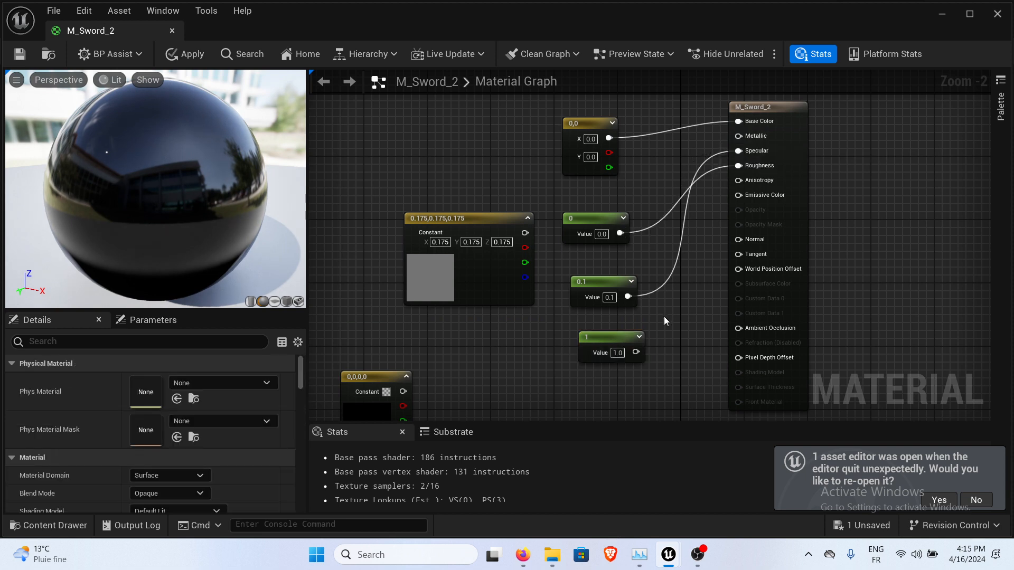
{"action": "left_click_drag", "start_coordinate": [636, 352], "coordinate": [736, 134]}
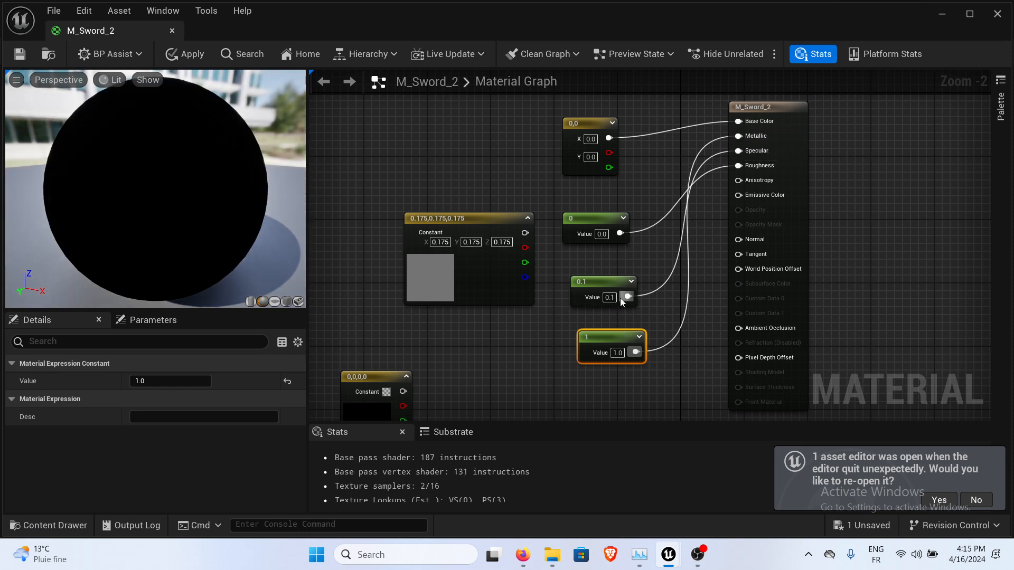
Set the scalar constant feeding Roughness to 1.
{"action": "left_click", "coordinate": [597, 235]}
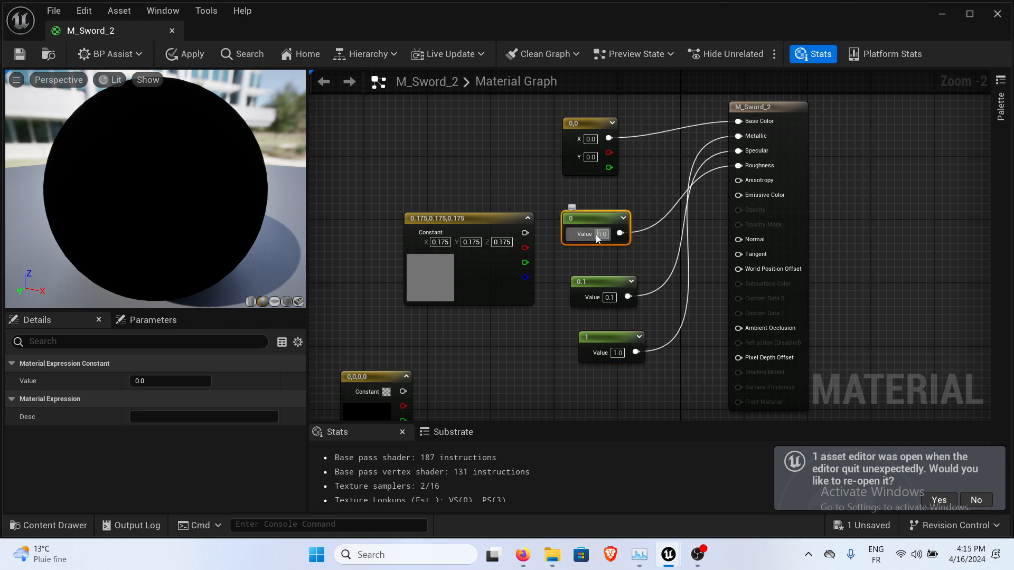
{"action": "type", "text": "1"}
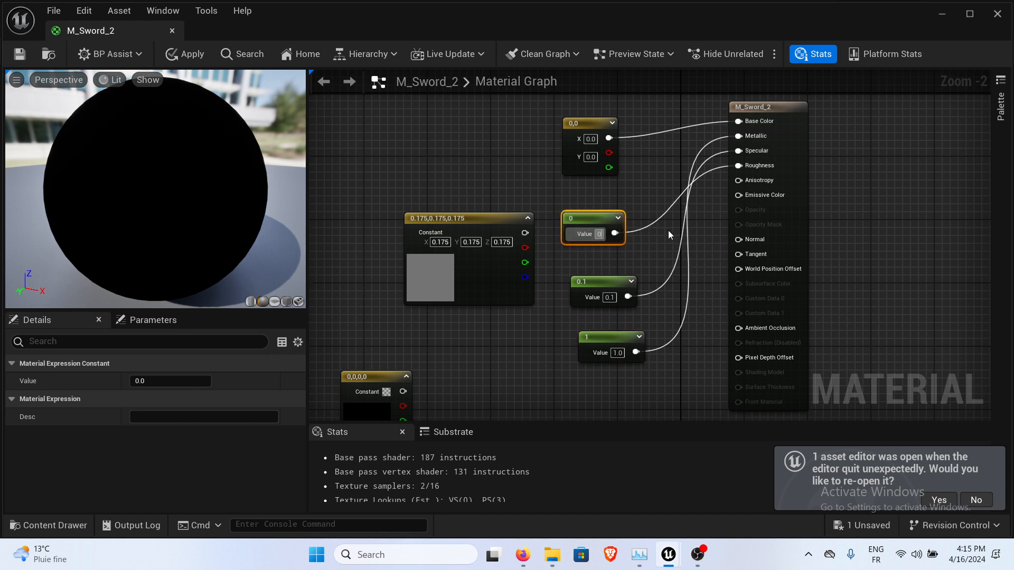
{"action": "key", "text": "Return"}
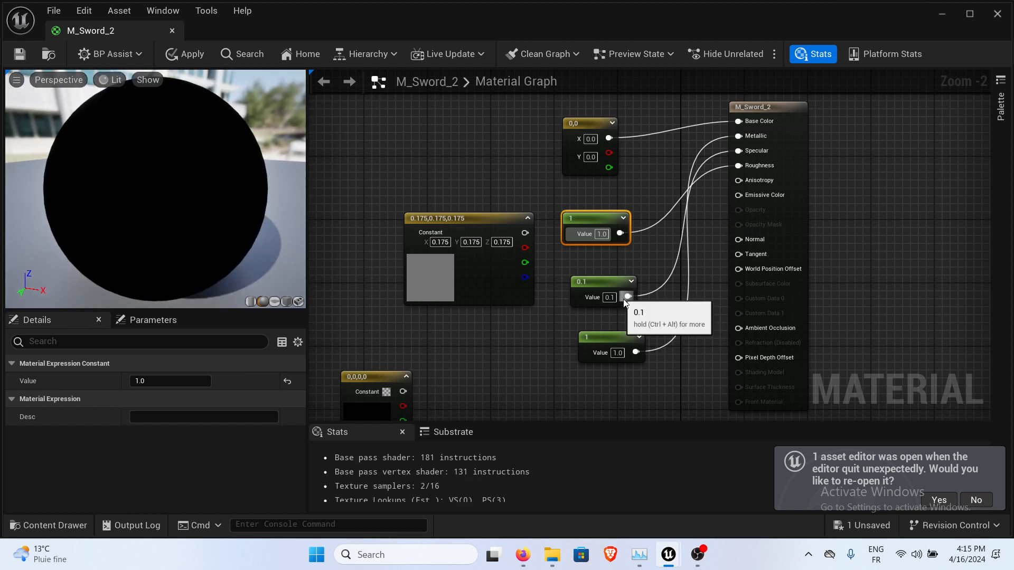
Set the scalar constant feeding Metallic to 0.1 and inspect the preview sphere.
{"action": "left_click", "coordinate": [619, 354]}
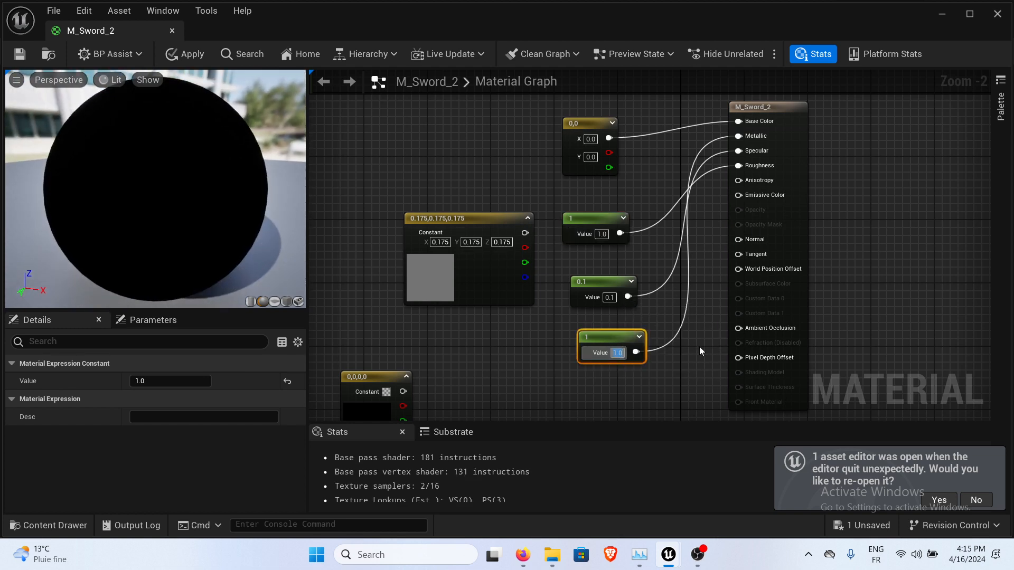
{"action": "type", "text": "10.1"}
{"action": "key", "text": "Return"}
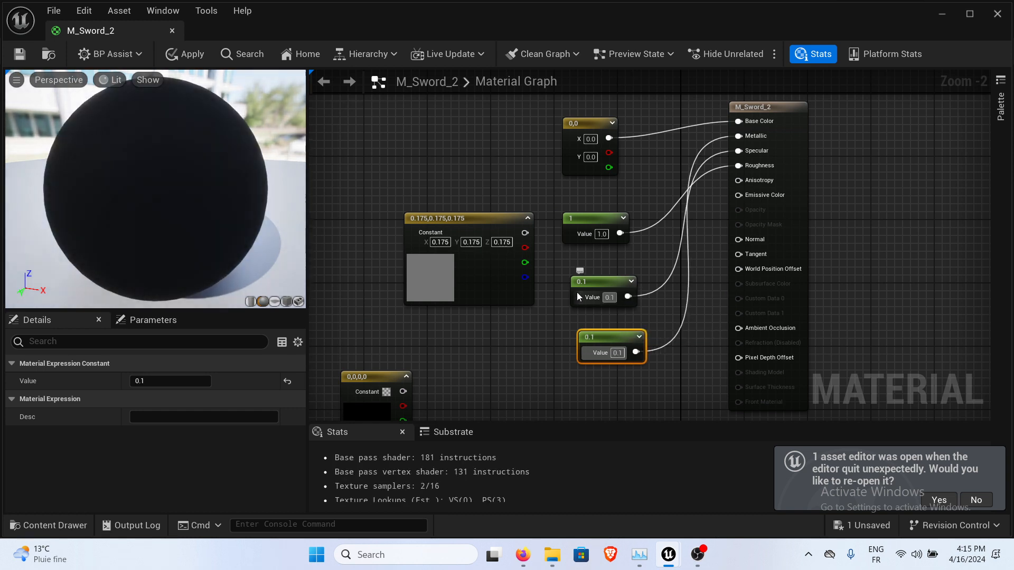
{"action": "mouse_move", "coordinate": [173, 180]}
{"action": "left_mouse_down"}
{"action": "mouse_move", "coordinate": [225, 188]}
{"action": "mouse_move", "coordinate": [206, 203]}
{"action": "mouse_move", "coordinate": [177, 182]}
{"action": "mouse_move", "coordinate": [179, 169]}
{"action": "left_mouse_up"}
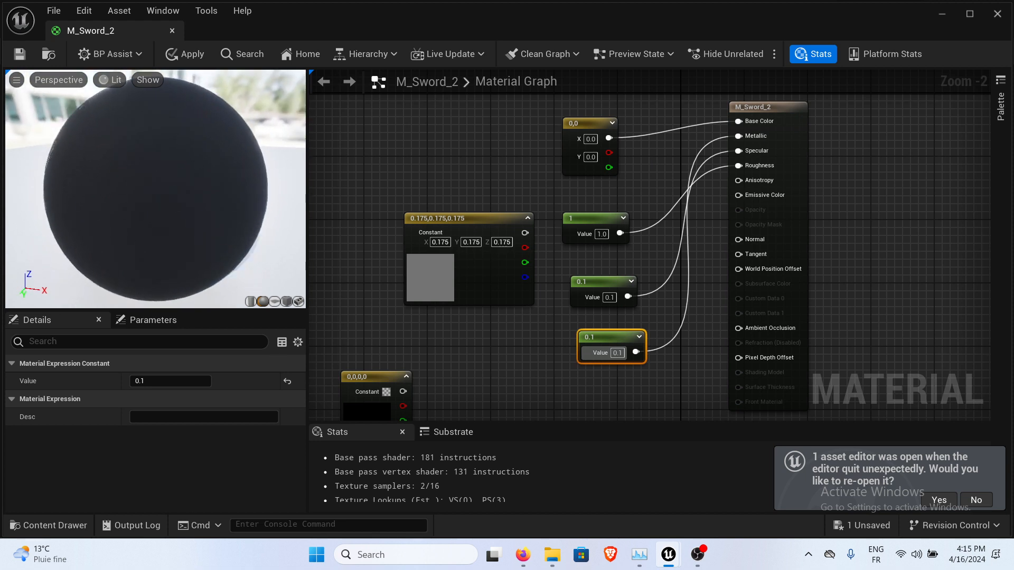
Set the scalar constant feeding Specular to 0.3 and view the preview sphere from another angle.
{"action": "left_click", "coordinate": [610, 298]}
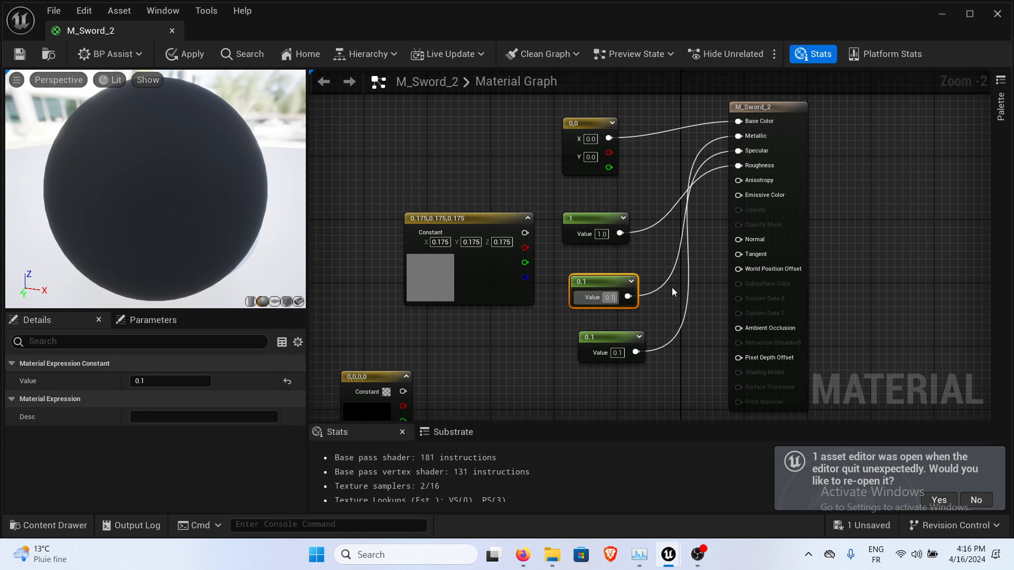
{"action": "key", "text": "BackSpace"}
{"action": "type", "text": "3"}
{"action": "key", "text": "Return"}
{"action": "left_click_drag", "start_coordinate": [49, 191], "coordinate": [190, 199]}
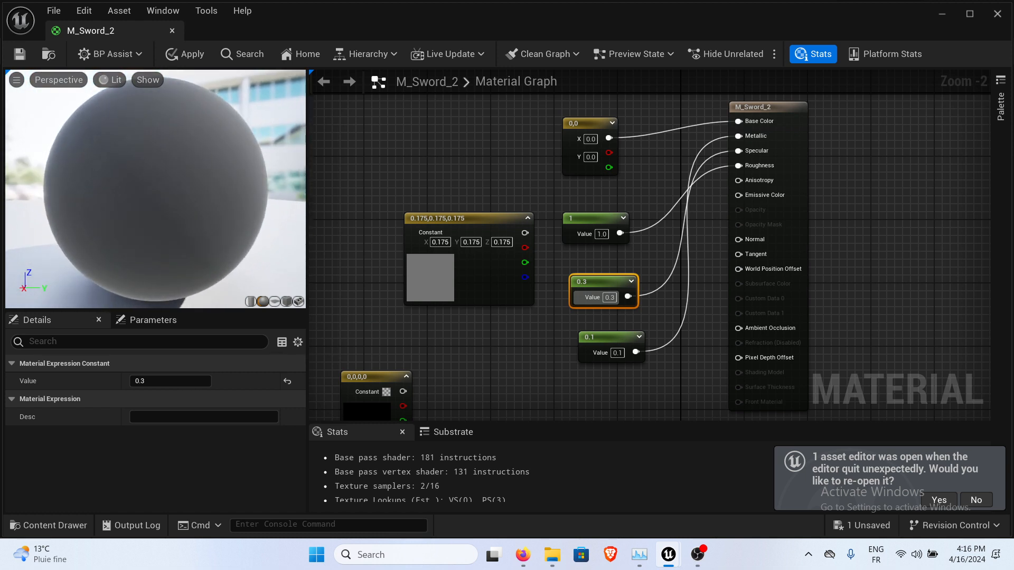
Set both X and Y of the two-component constant feeding Base Color to 1.
{"action": "left_click", "coordinate": [607, 138]}
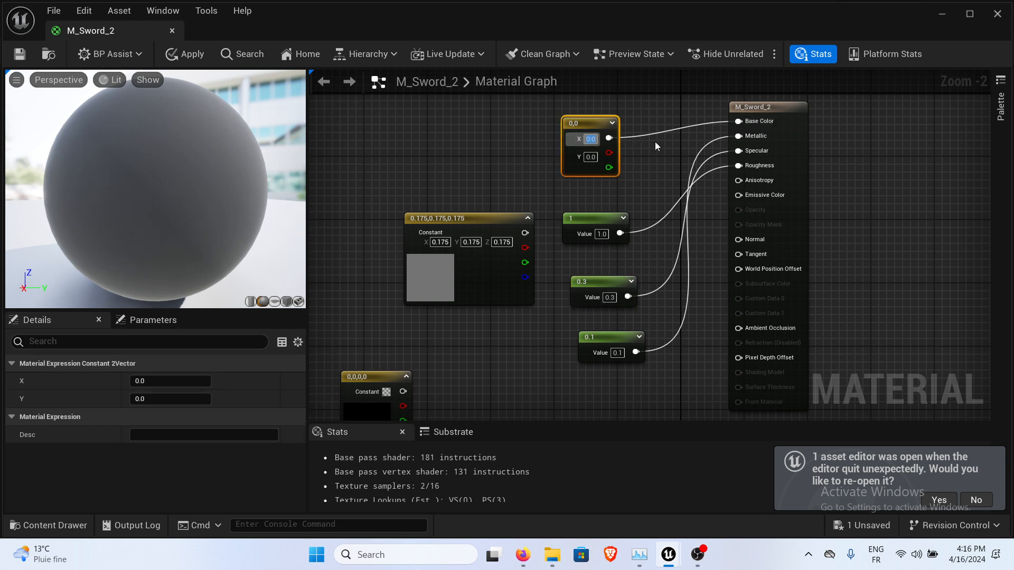
{"action": "type", "text": "1"}
{"action": "key", "text": "Return"}
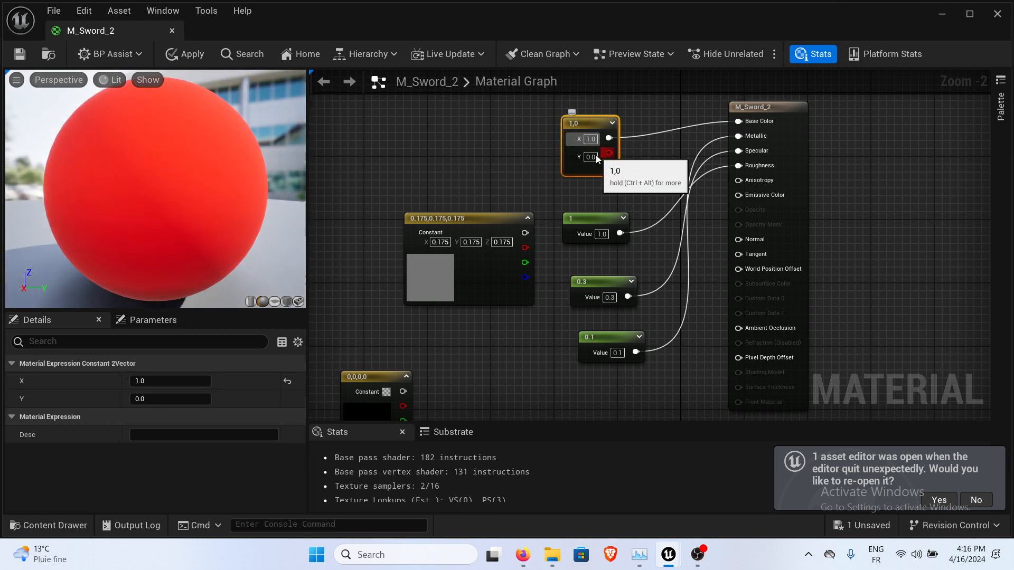
{"action": "left_click", "coordinate": [590, 157]}
{"action": "type", "text": "1"}
{"action": "key", "text": "Return"}
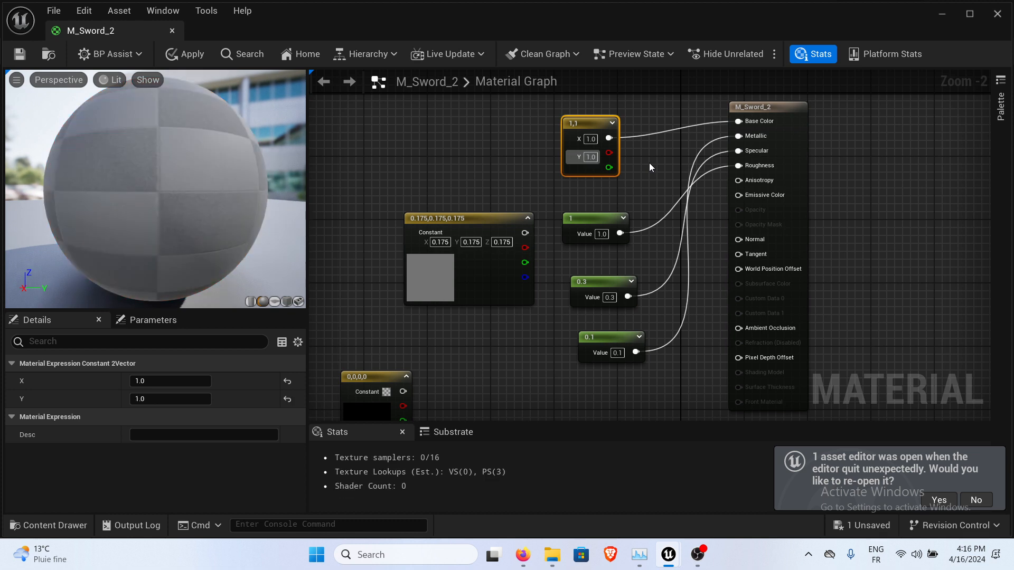
{"action": "mouse_move", "coordinate": [198, 179]}
{"action": "left_mouse_down"}
{"action": "mouse_move", "coordinate": [203, 195]}
{"action": "mouse_move", "coordinate": [190, 198]}
{"action": "mouse_move", "coordinate": [154, 188]}
{"action": "mouse_move", "coordinate": [201, 186]}
{"action": "left_mouse_up"}
{"action": "right_click_drag", "start_coordinate": [693, 149], "coordinate": [672, 167]}
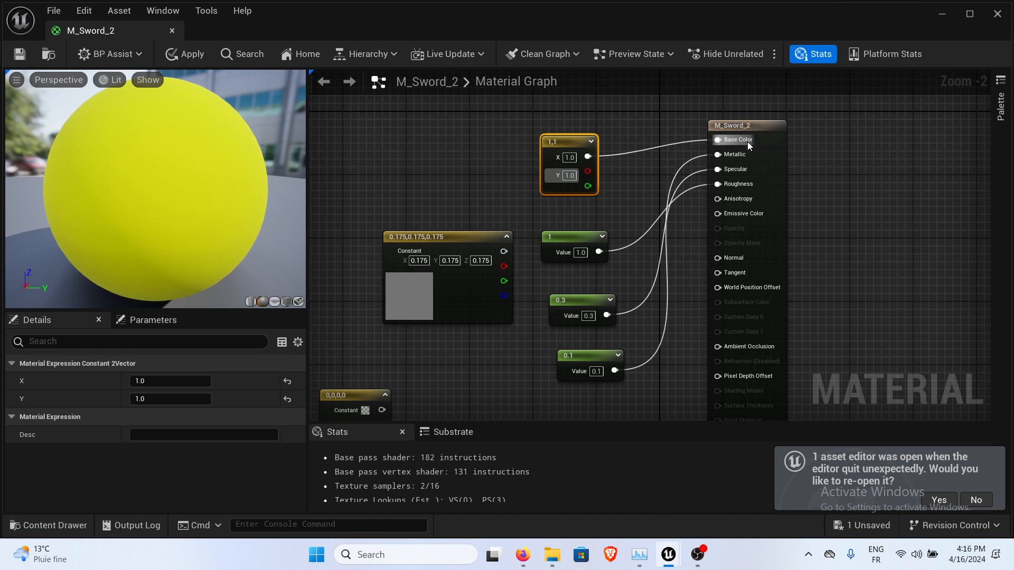
Feed Base Color from only the red output of the two-component constant and set its X value to 0.
{"action": "left_click", "coordinate": [625, 154], "text": "alt"}
{"action": "left_click_drag", "start_coordinate": [576, 141], "coordinate": [717, 140]}
{"action": "left_click", "coordinate": [604, 154]}
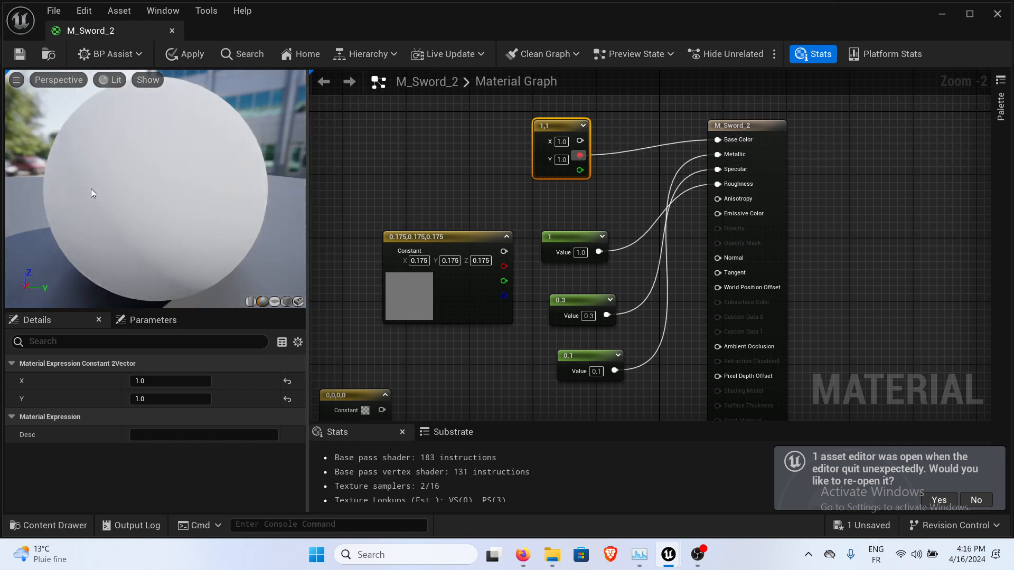
{"action": "left_click_drag", "start_coordinate": [93, 188], "coordinate": [69, 188]}
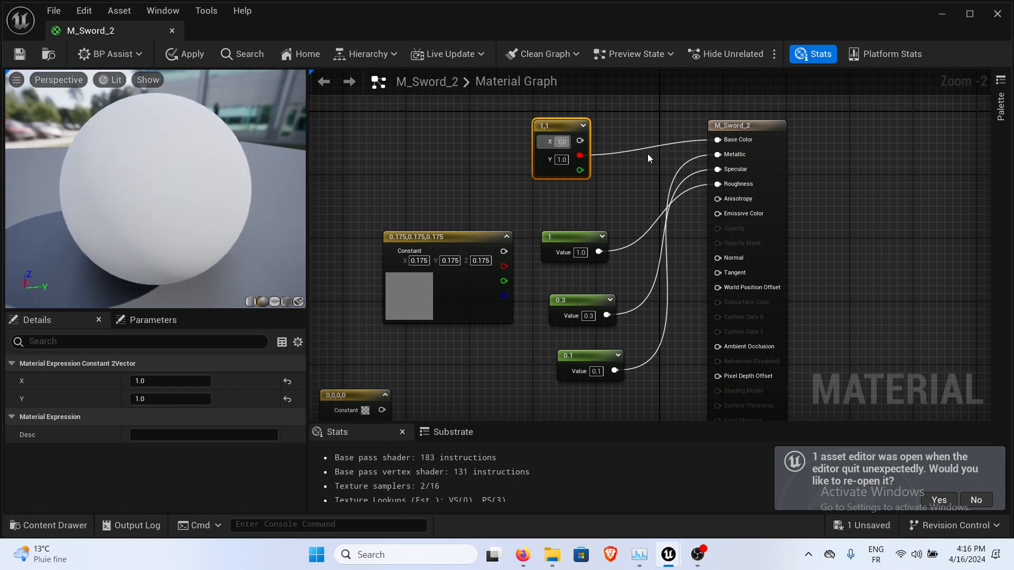
{"action": "type", "text": "0"}
{"action": "key", "text": "Return"}
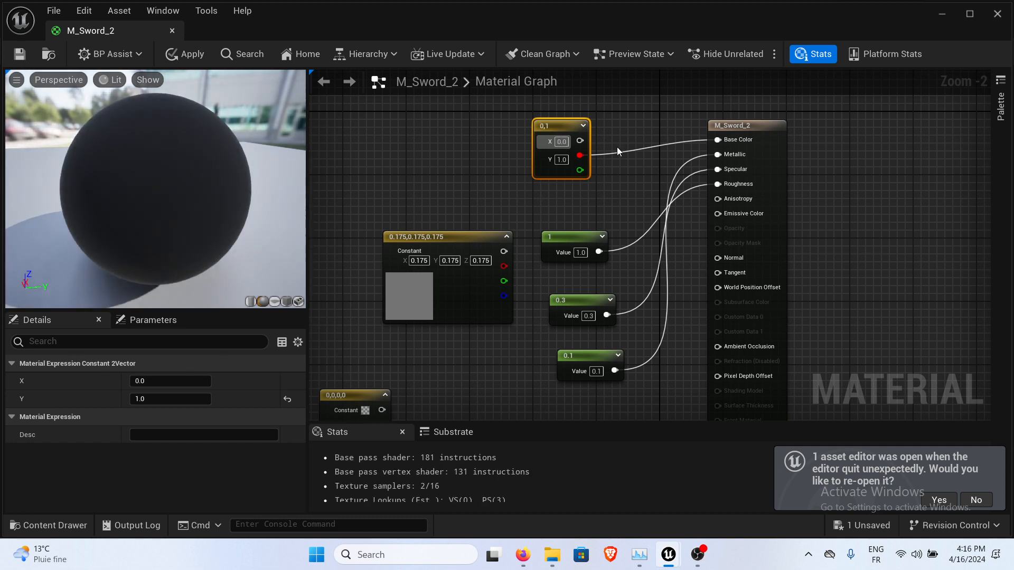
Replace the red link to Base Color with the two-component constant's green output and set its Y value to 0.
{"action": "left_click", "coordinate": [625, 154]}
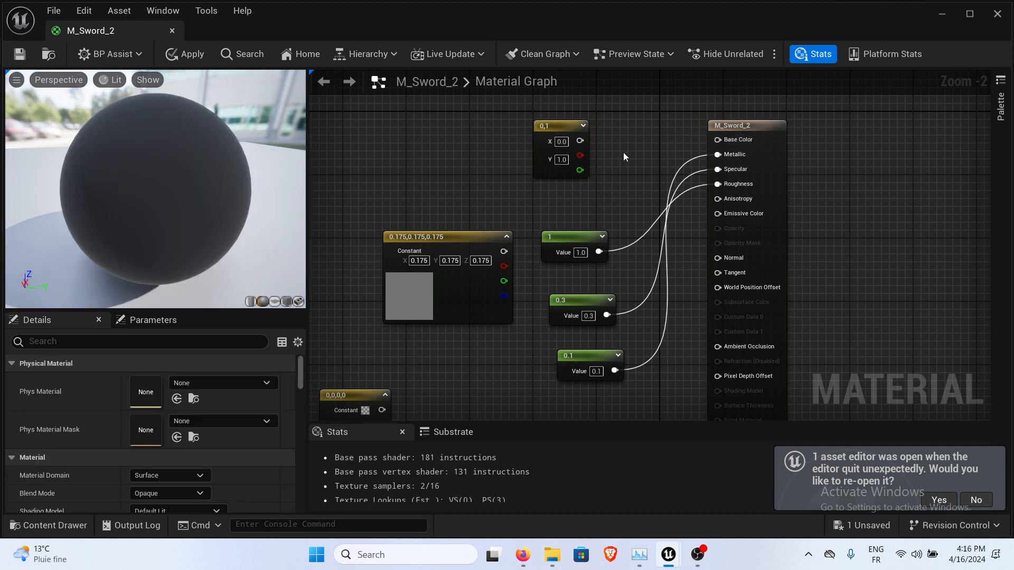
{"action": "left_click_drag", "start_coordinate": [580, 169], "coordinate": [717, 139]}
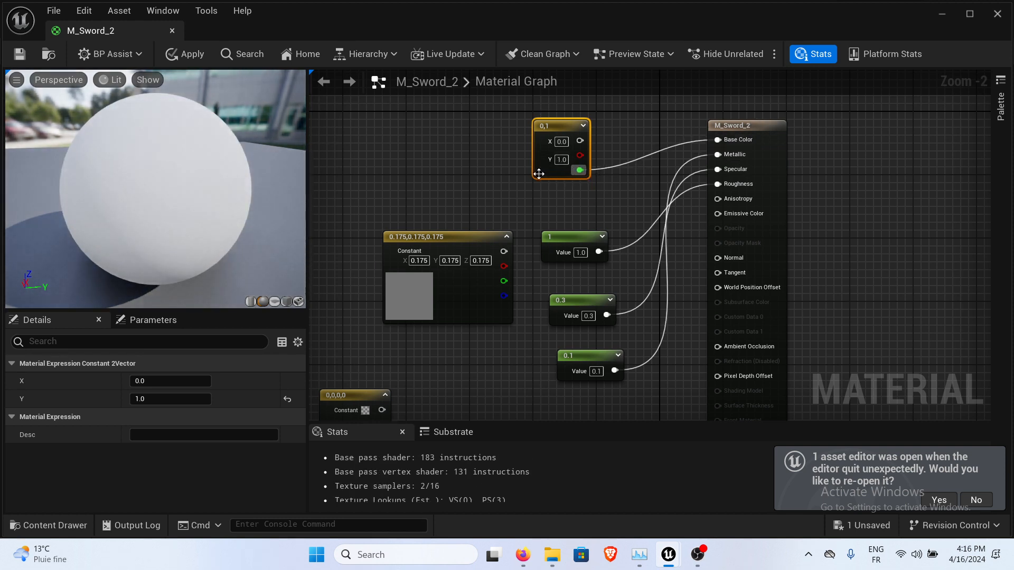
{"action": "left_click", "coordinate": [616, 167]}
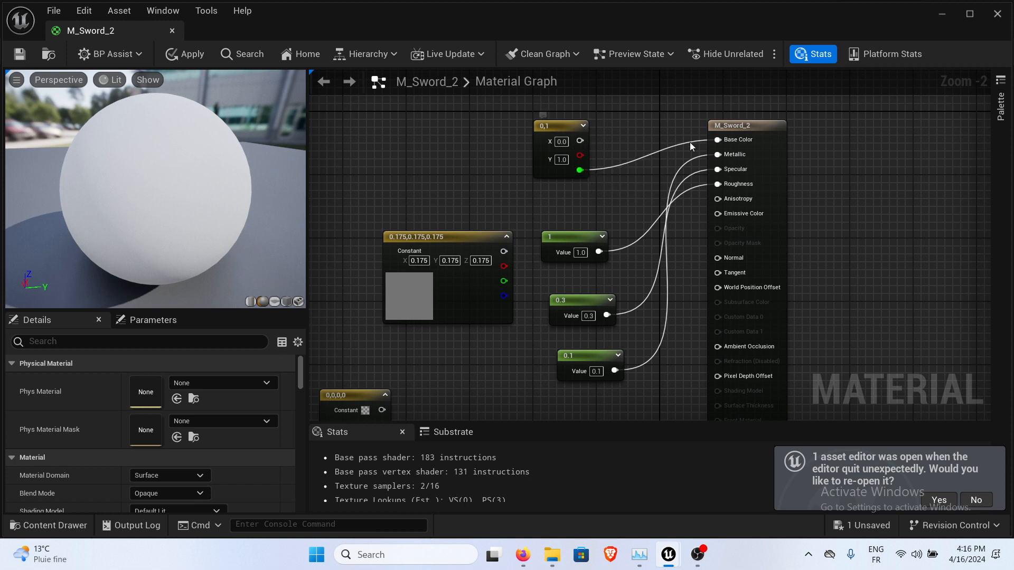
{"action": "left_click", "coordinate": [561, 159]}
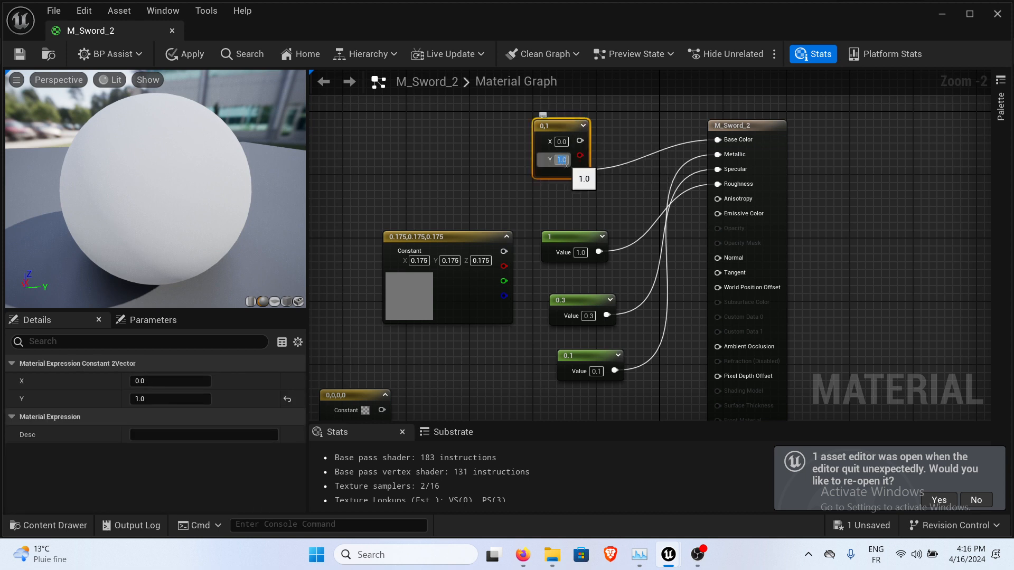
{"action": "type", "text": "0"}
{"action": "key", "text": "Return"}
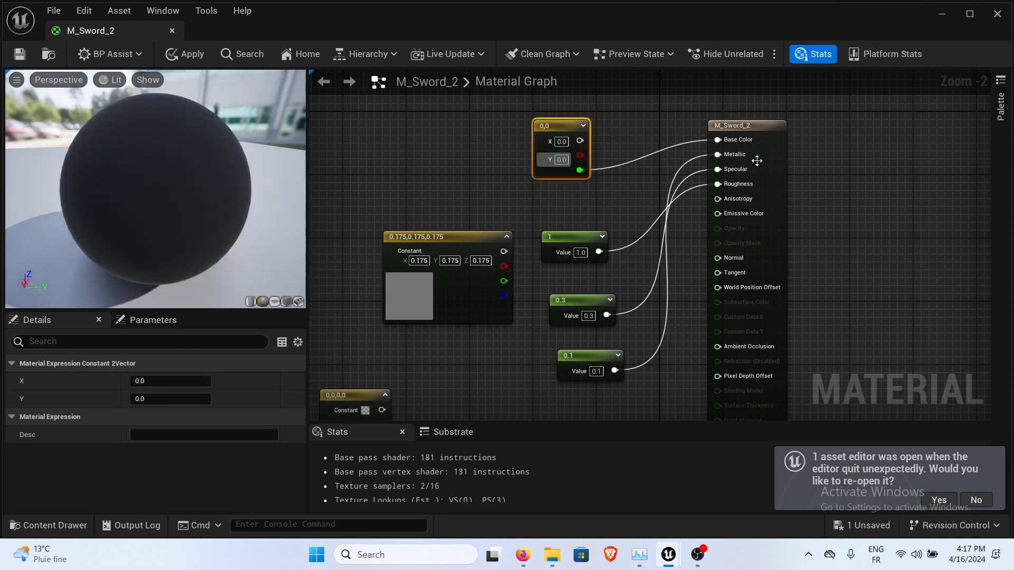
Link the two-component constant's combined output to Base Color and set X to 1.
{"action": "left_click_drag", "start_coordinate": [579, 141], "coordinate": [717, 140]}
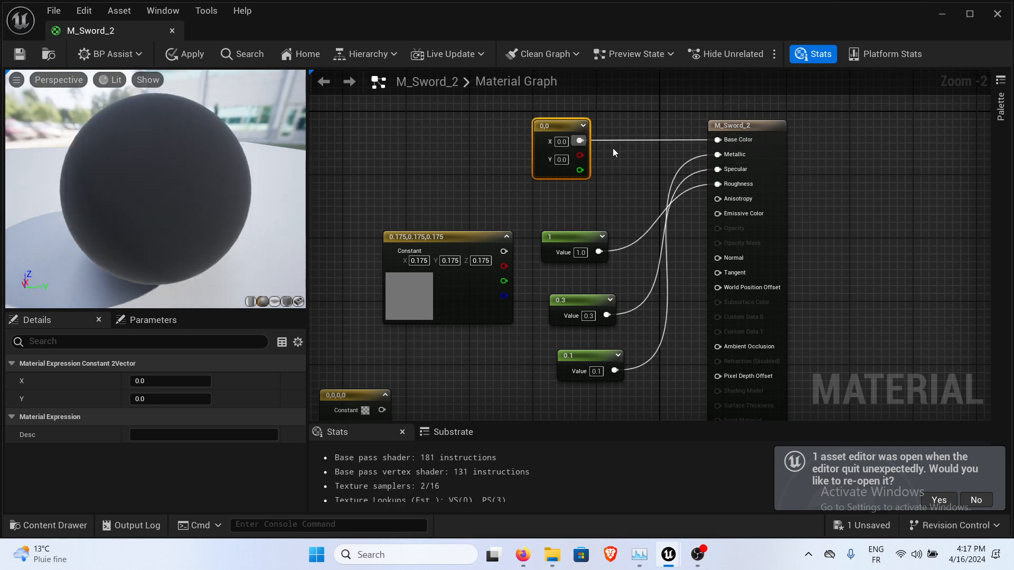
{"action": "left_click", "coordinate": [562, 142]}
{"action": "type", "text": "1"}
{"action": "key", "text": "Return"}
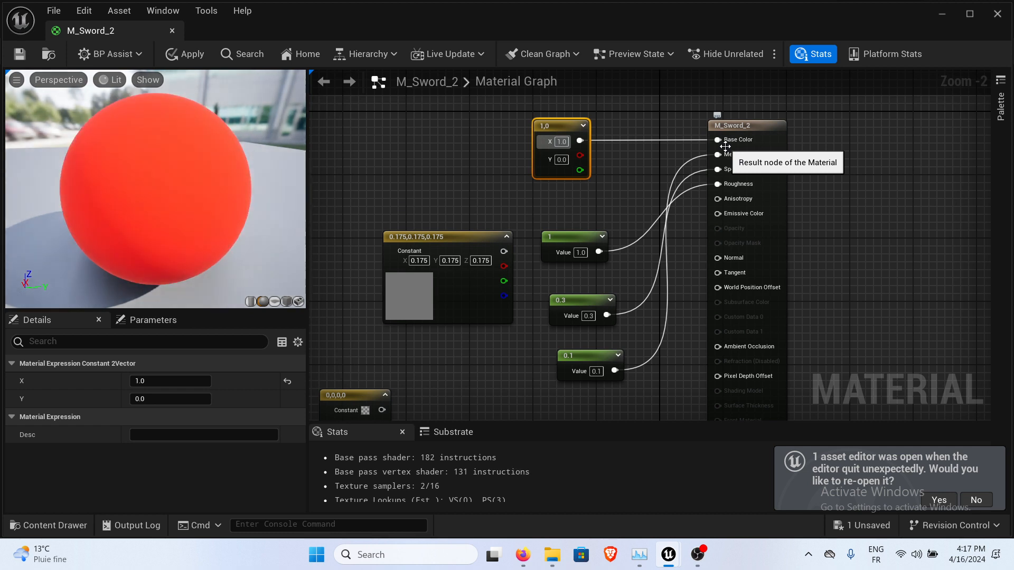
Set the two-component constant to X 0 and Y 1.
{"action": "left_click", "coordinate": [562, 142]}
{"action": "type", "text": "0"}
{"action": "key", "text": "Return"}
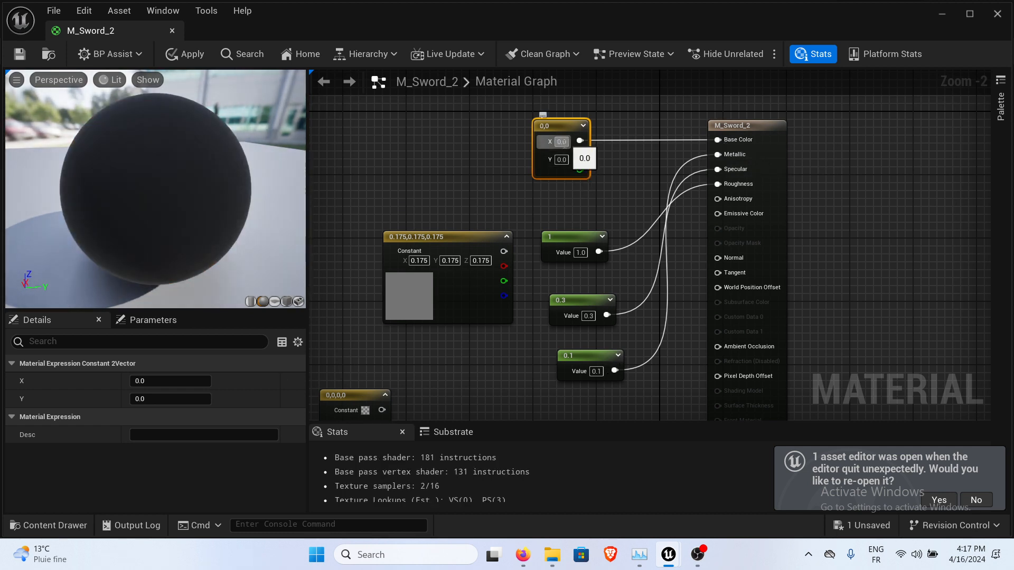
{"action": "left_click", "coordinate": [561, 159]}
{"action": "type", "text": "1"}
{"action": "key", "text": "Return"}
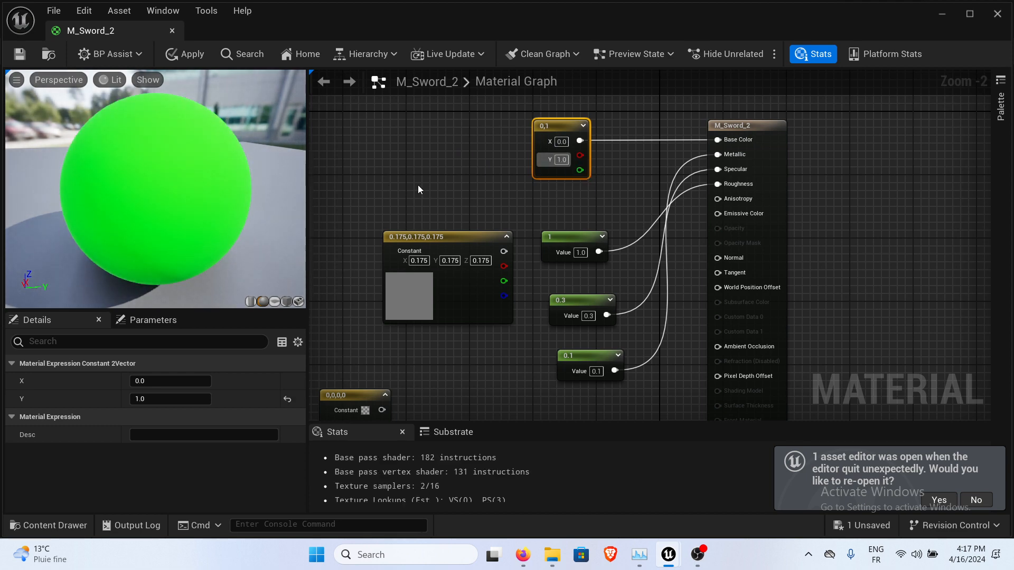
Disconnect the two-component constant from Base Color and move it beside the four-component constant below the other nodes.
{"action": "right_click_drag", "start_coordinate": [419, 186], "coordinate": [478, 187]}
{"action": "scroll", "coordinate": [470, 156], "scroll_direction": "down", "scroll_amount": 1}
{"action": "right_click_drag", "start_coordinate": [652, 154], "coordinate": [632, 127]}
{"action": "left_click", "coordinate": [620, 132], "text": "alt"}
{"action": "left_click_drag", "start_coordinate": [554, 127], "coordinate": [492, 355]}
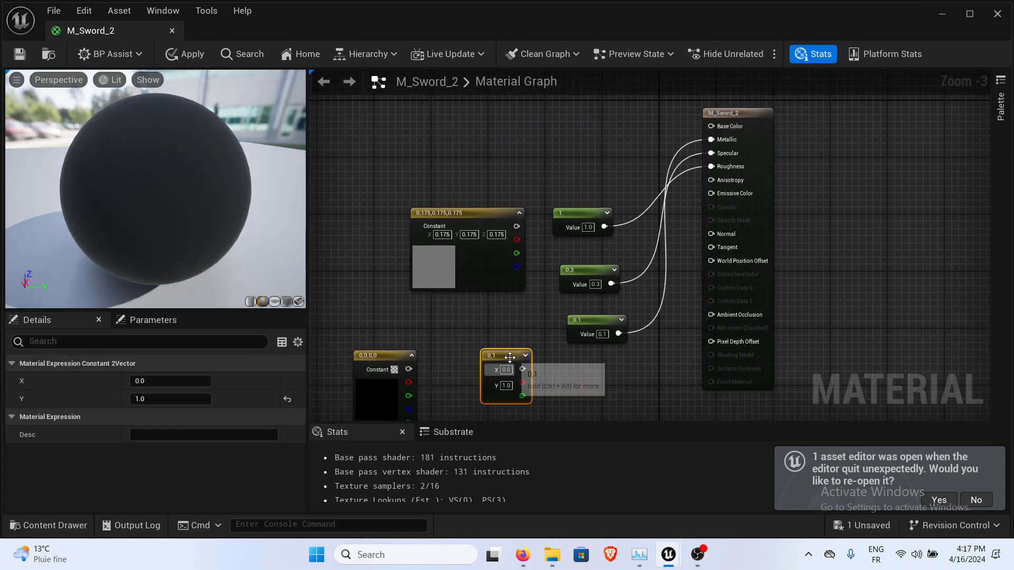
Move the three-component constant above the scalar constants and connect its combined output to Base Color.
{"action": "left_click_drag", "start_coordinate": [461, 214], "coordinate": [530, 89]}
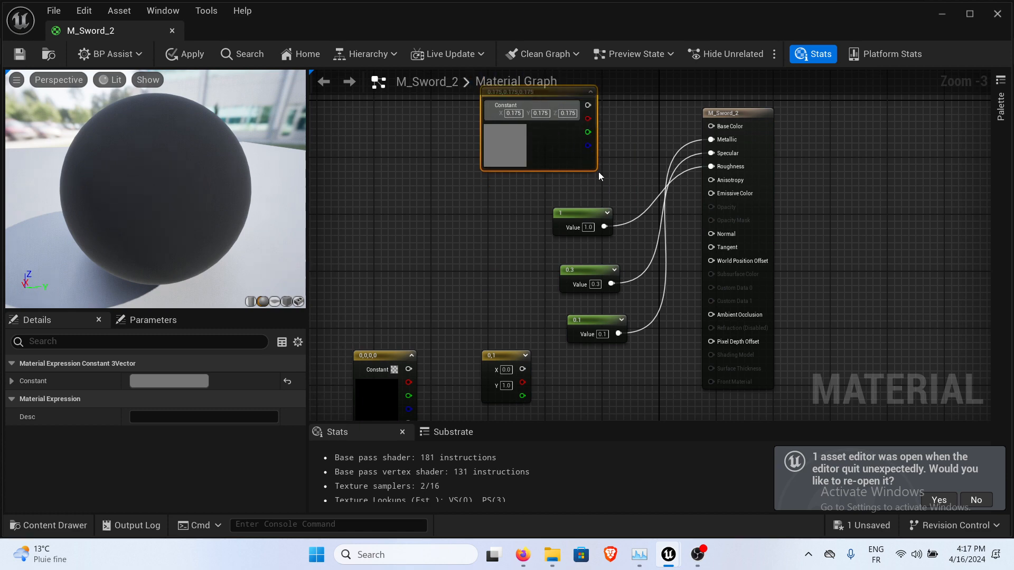
{"action": "right_click_drag", "start_coordinate": [639, 185], "coordinate": [571, 224]}
{"action": "left_click_drag", "start_coordinate": [519, 144], "coordinate": [643, 164]}
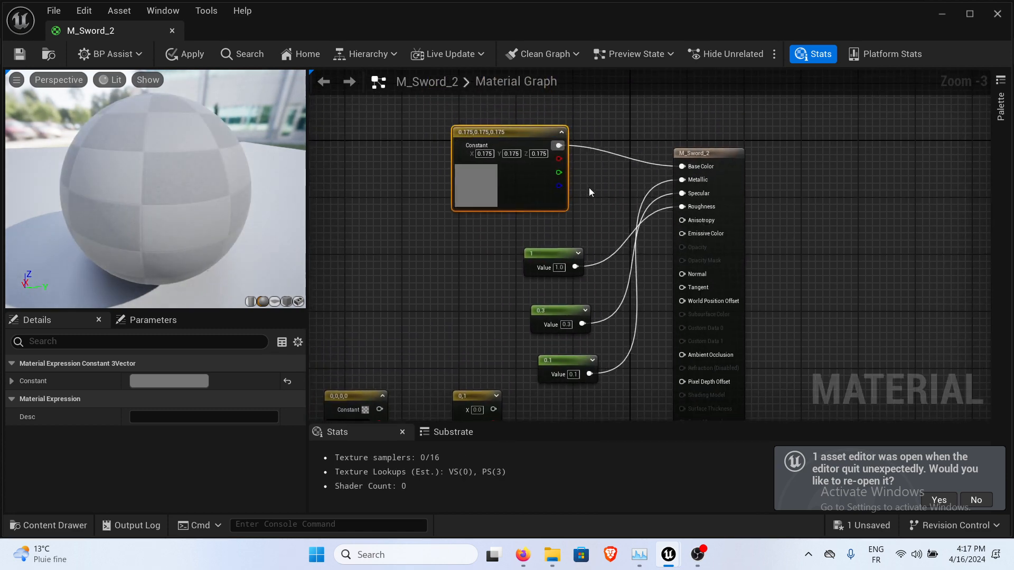
{"action": "scroll", "coordinate": [586, 186], "scroll_direction": "up", "scroll_amount": 2}
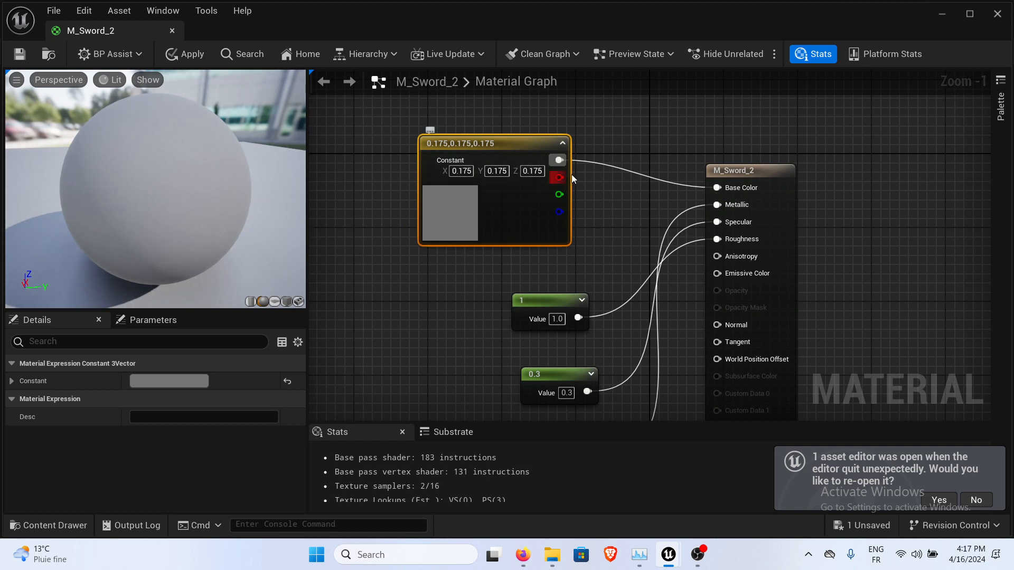
Set the three-component constant to X 0, Y 0 and Z 1 for pure blue.
{"action": "left_click", "coordinate": [468, 172]}
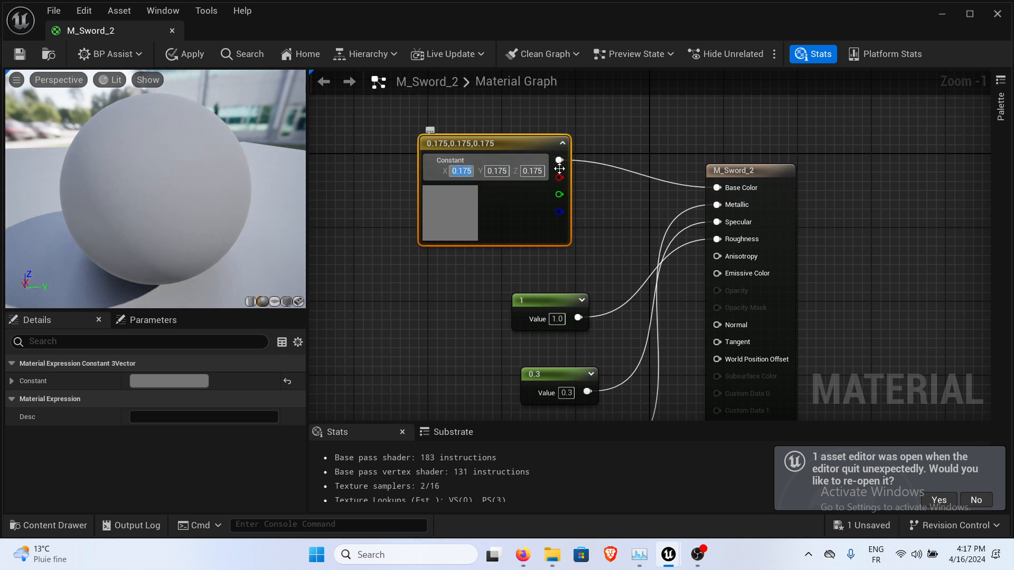
{"action": "type", "text": "0"}
{"action": "key", "text": "Return"}
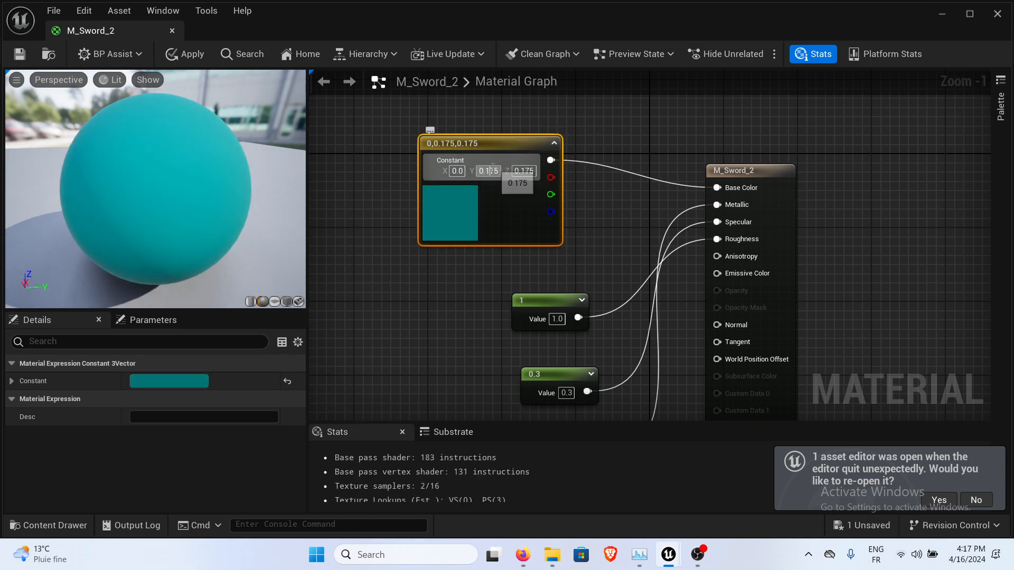
{"action": "type", "text": "0"}
{"action": "key", "text": "Return"}
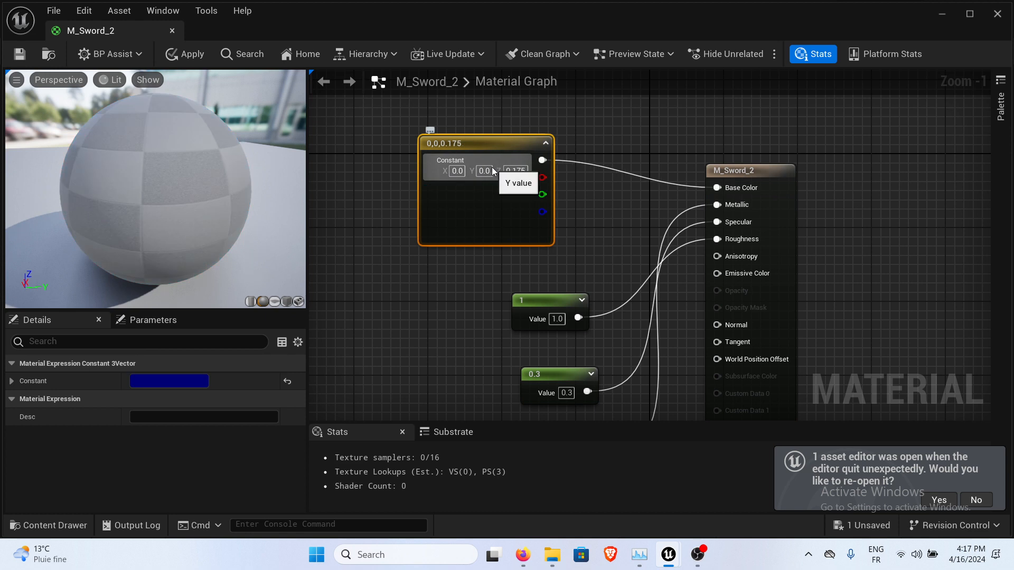
{"action": "left_click", "coordinate": [515, 171]}
{"action": "type", "text": "1"}
{"action": "key", "text": "Return"}
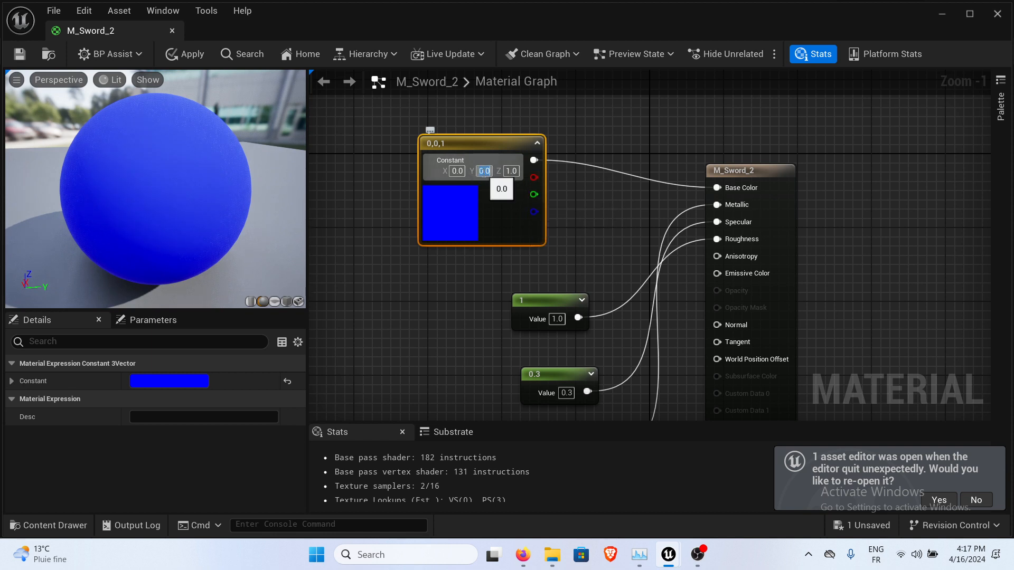
Set both the Y and X values of the three-component constant to 0.5.
{"action": "type", "text": "0.5"}
{"action": "key", "text": "Return"}
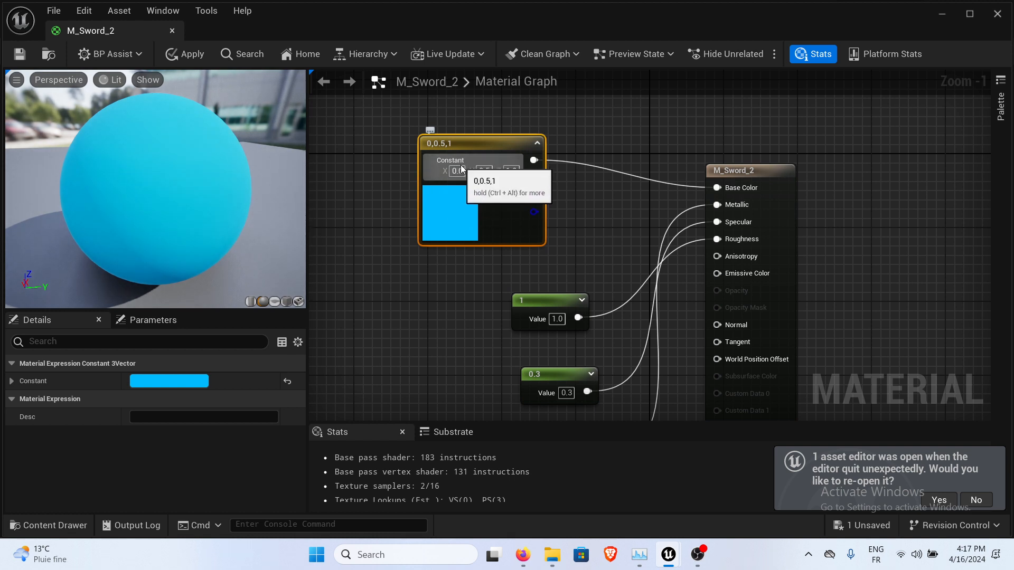
{"action": "type", "text": "0.5"}
{"action": "key", "text": "Return"}
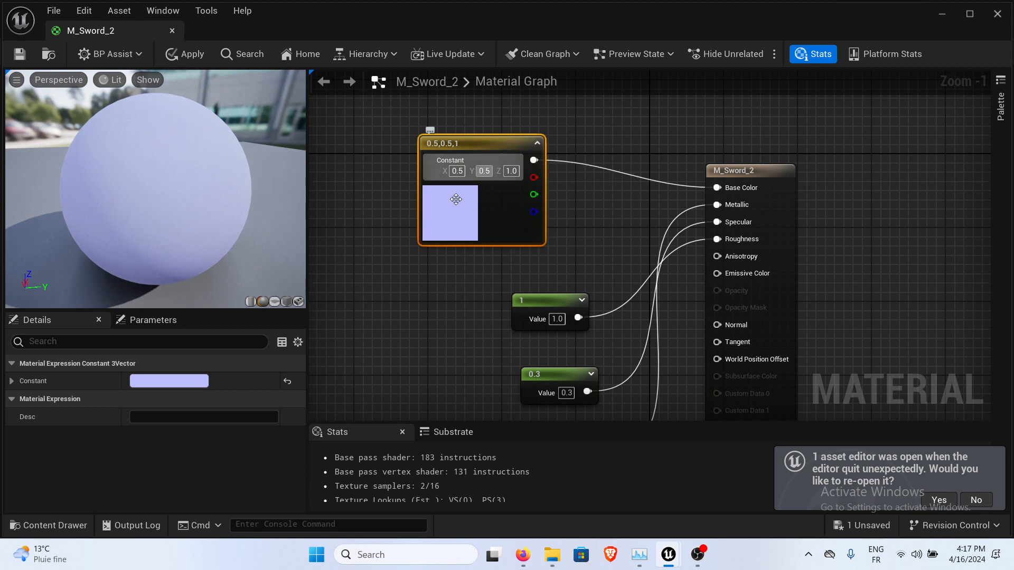
Pick a darkened pink for the three-component constant in the Color Picker, with R 0.546875, G 0.16901 and B 0.235756.
{"action": "double_click", "coordinate": [451, 207]}
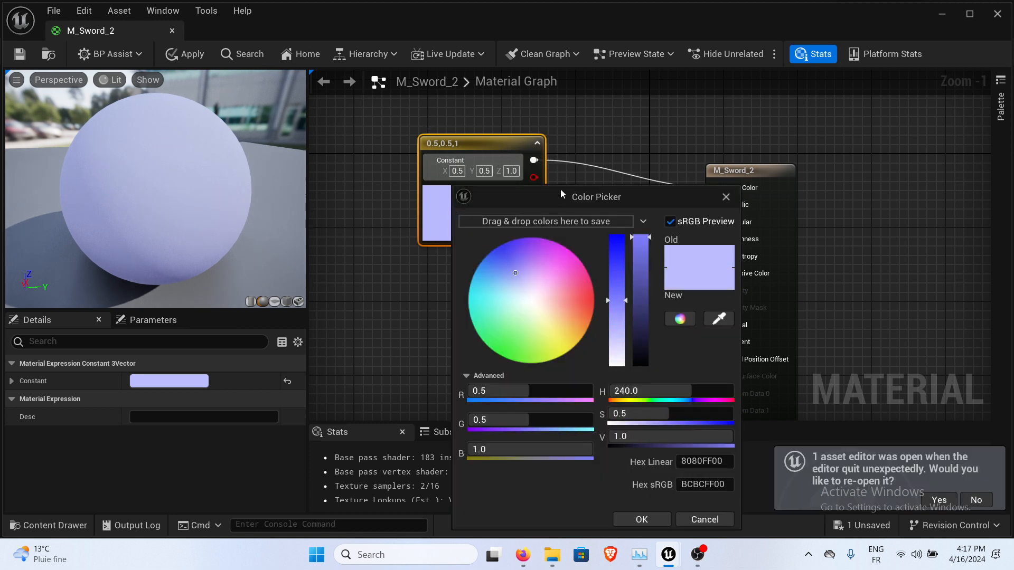
{"action": "left_click_drag", "start_coordinate": [560, 189], "coordinate": [498, 120]}
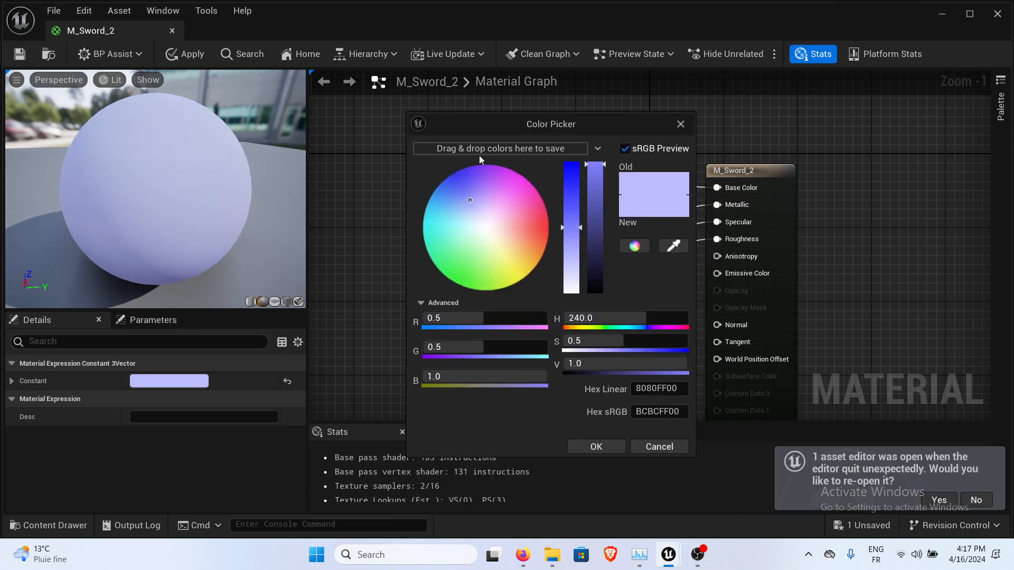
{"action": "left_click_drag", "start_coordinate": [487, 233], "coordinate": [528, 221]}
{"action": "left_click_drag", "start_coordinate": [597, 195], "coordinate": [596, 222]}
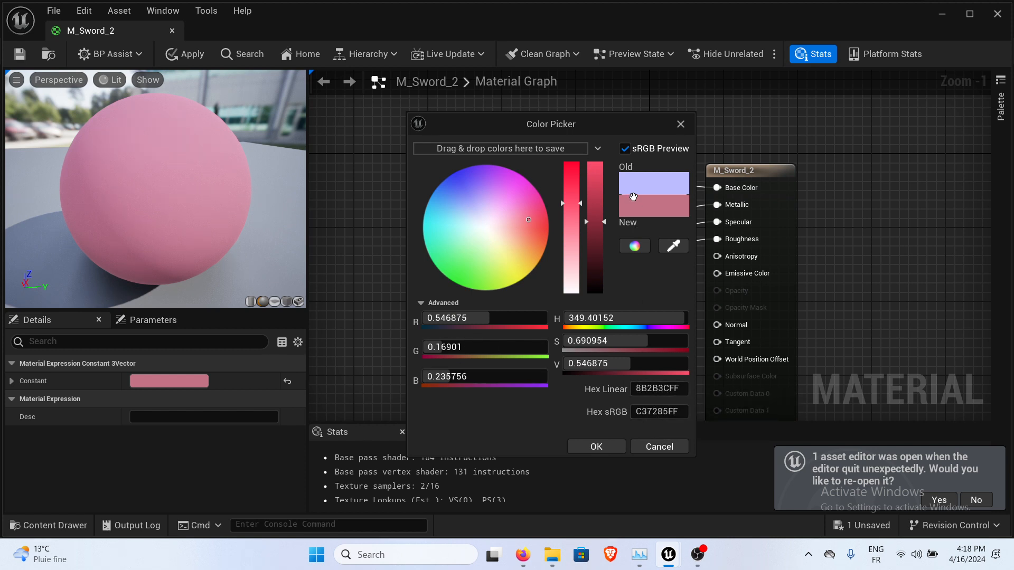
{"action": "left_click", "coordinate": [590, 451]}
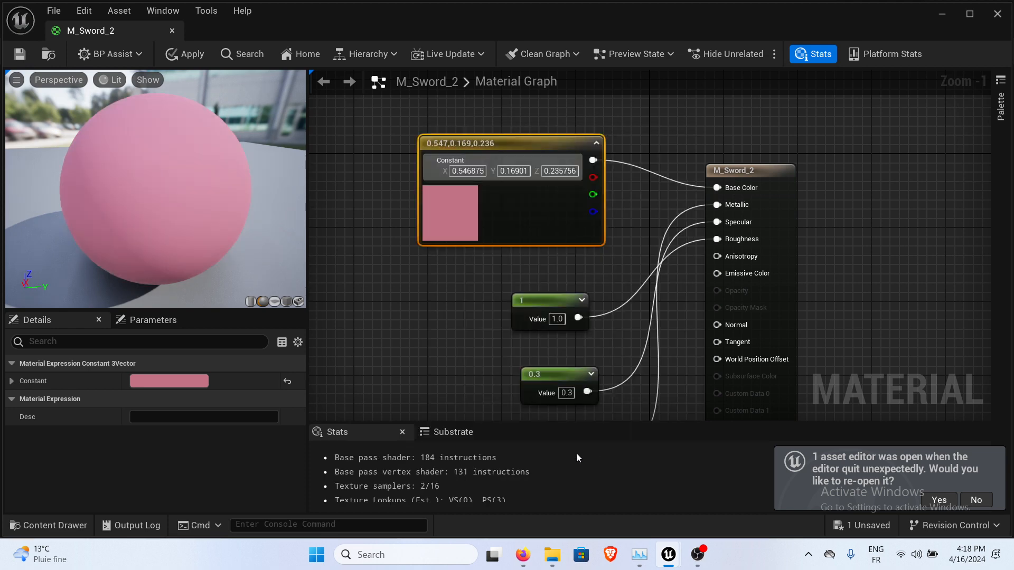
Add a four-component constant to the material graph and separate it from the pink three-component constant.
{"action": "scroll", "coordinate": [507, 253], "scroll_direction": "down", "scroll_amount": 2}
{"action": "mouse_move", "coordinate": [495, 307]}
{"action": "right_mouse_down"}
{"action": "mouse_move", "coordinate": [529, 242]}
{"action": "mouse_move", "coordinate": [495, 304]}
{"action": "right_mouse_up"}
{"action": "left_click_drag", "start_coordinate": [473, 323], "coordinate": [574, 90]}
{"action": "right_click_drag", "start_coordinate": [574, 90], "coordinate": [525, 222]}
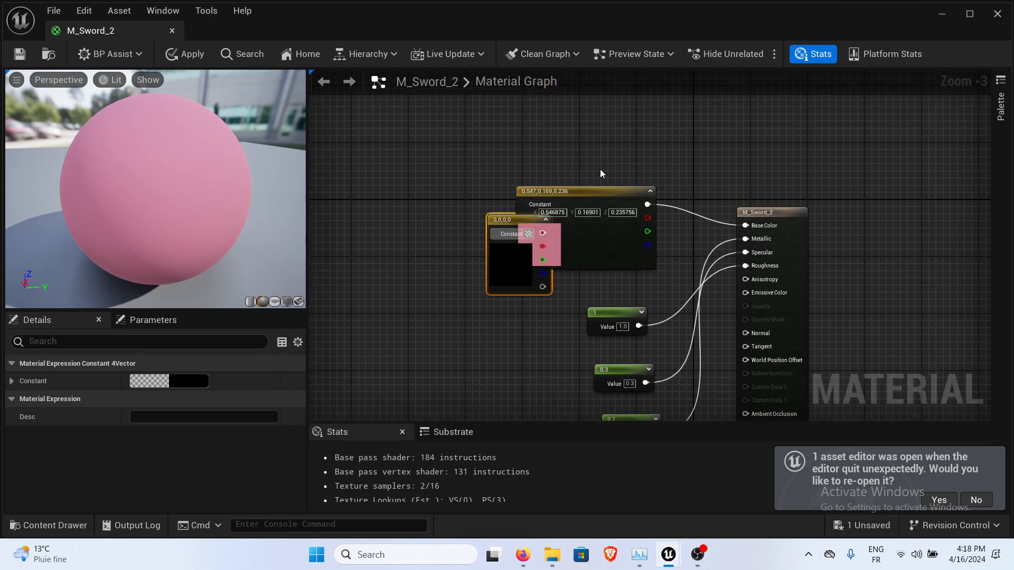
{"action": "left_click_drag", "start_coordinate": [606, 193], "coordinate": [661, 116]}
{"action": "right_click_drag", "start_coordinate": [559, 242], "coordinate": [559, 217]}
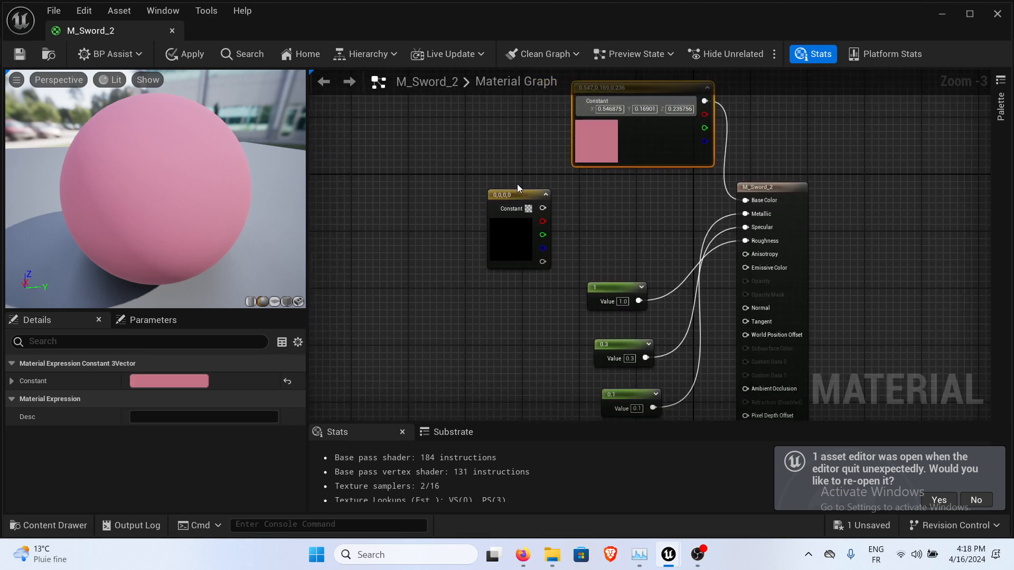
{"action": "left_click_drag", "start_coordinate": [519, 194], "coordinate": [520, 165]}
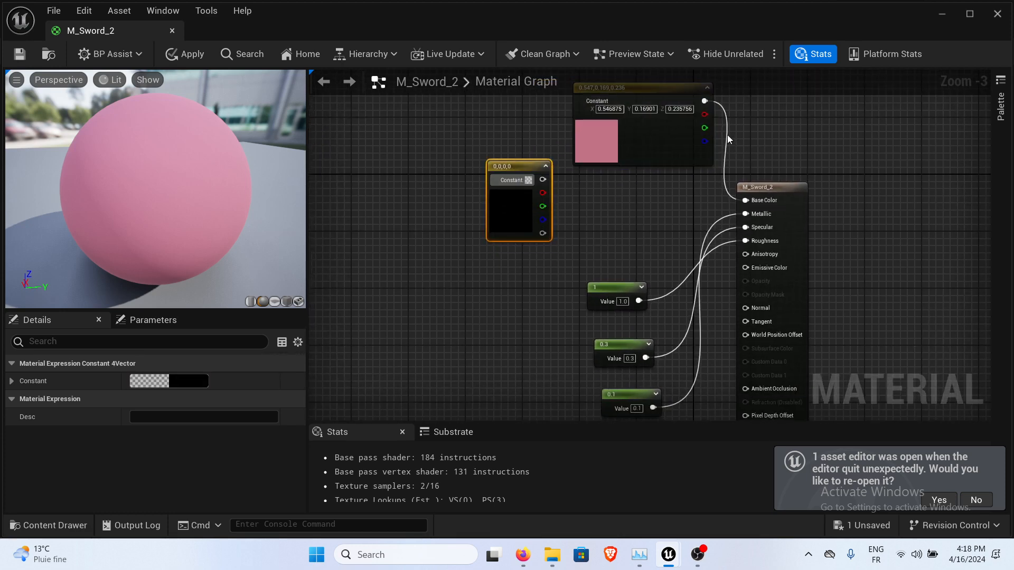
Disconnect the pink three-component constant from Base Color and let the four-component constant take its place above the scalar constants.
{"action": "left_click", "coordinate": [727, 134], "text": "alt"}
{"action": "right_click_drag", "start_coordinate": [659, 240], "coordinate": [672, 247]}
{"action": "left_click_drag", "start_coordinate": [688, 148], "coordinate": [539, 386]}
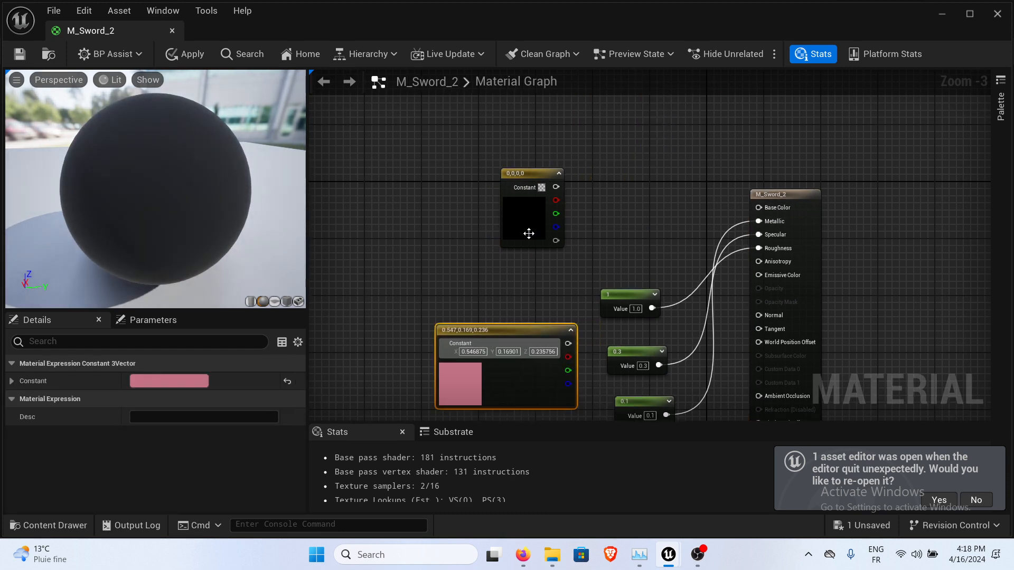
{"action": "left_click_drag", "start_coordinate": [525, 176], "coordinate": [619, 154]}
{"action": "right_click_drag", "start_coordinate": [625, 251], "coordinate": [565, 215]}
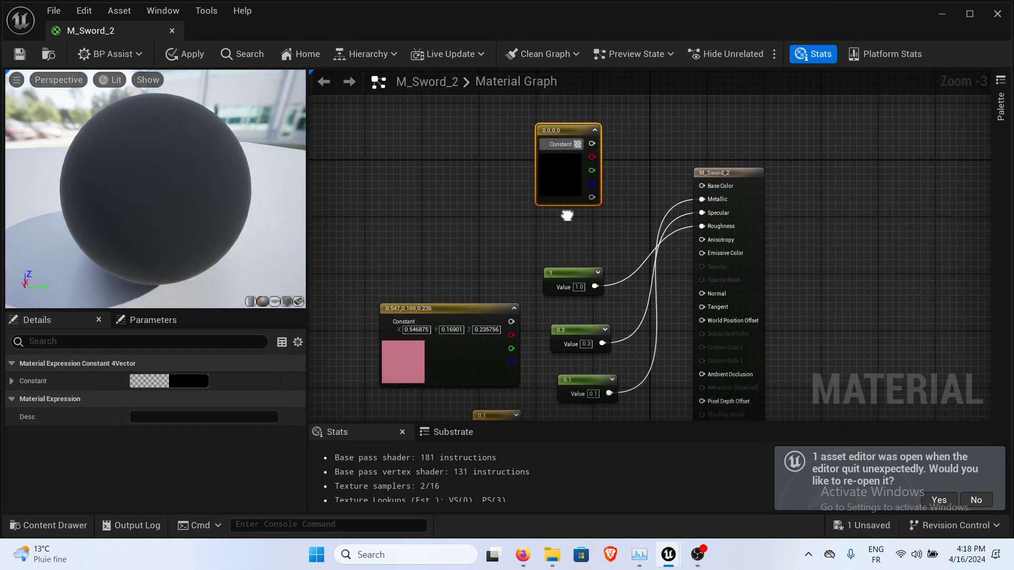
{"action": "scroll", "coordinate": [547, 220], "scroll_direction": "up", "scroll_amount": 2}
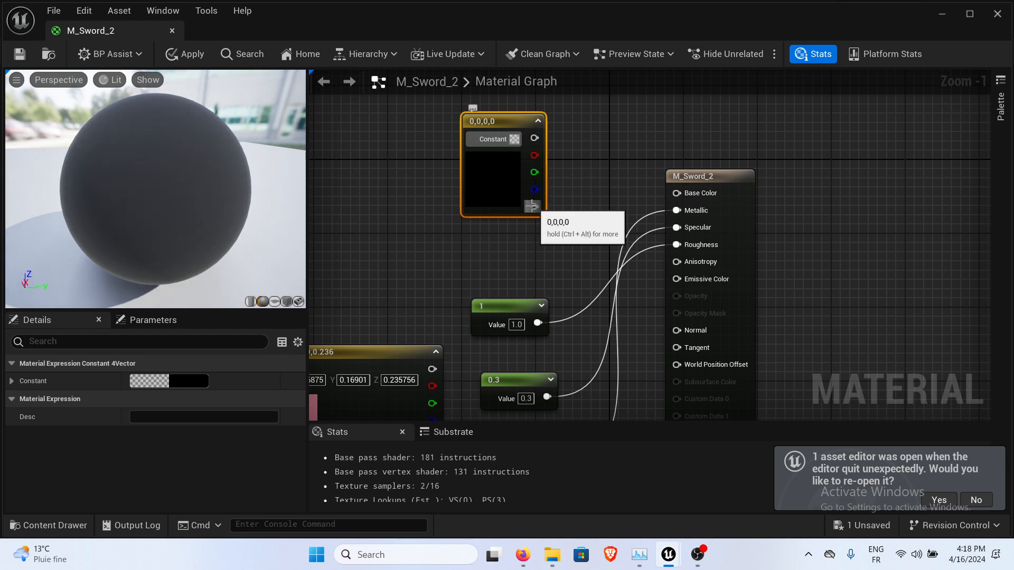
{"action": "left_click_drag", "start_coordinate": [510, 122], "coordinate": [500, 122]}
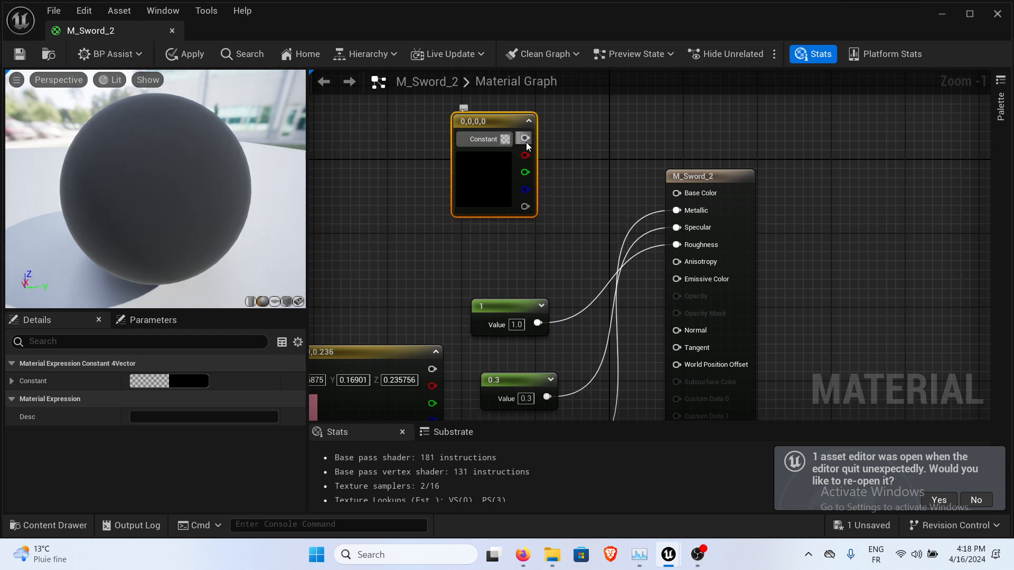
{"action": "right_click_drag", "start_coordinate": [568, 218], "coordinate": [552, 197]}
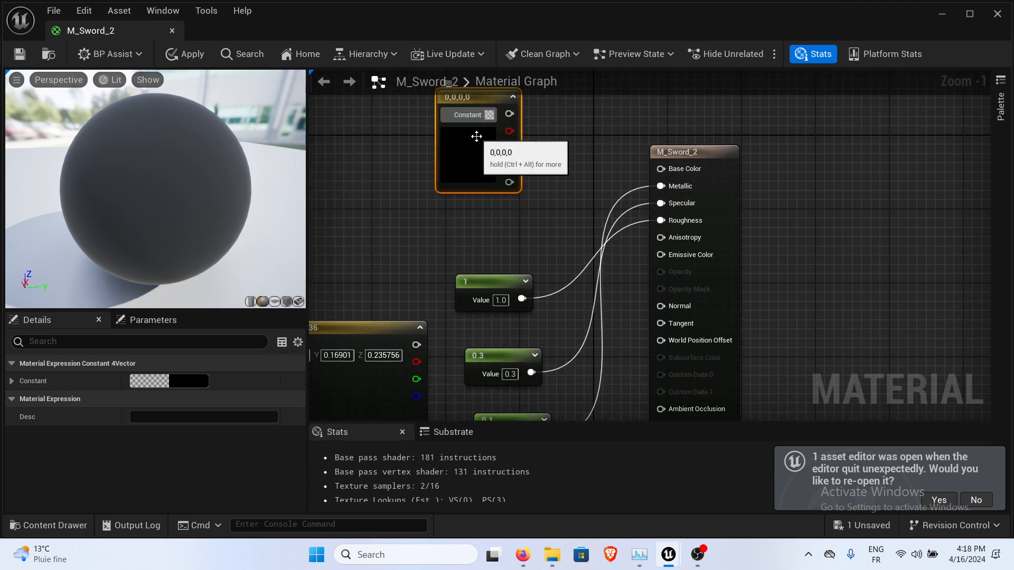
Set the four-component constant to R 1.0, G 0.512473, B 0.369892 and A 1.0, connect its combined output to Base Color and save.
{"action": "left_click", "coordinate": [490, 115]}
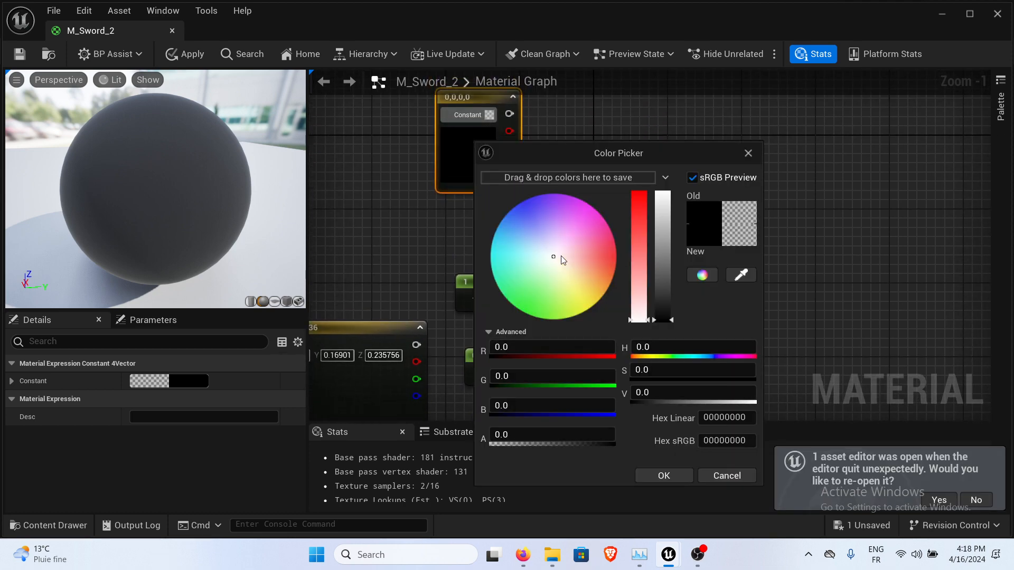
{"action": "left_click_drag", "start_coordinate": [562, 256], "coordinate": [592, 266]}
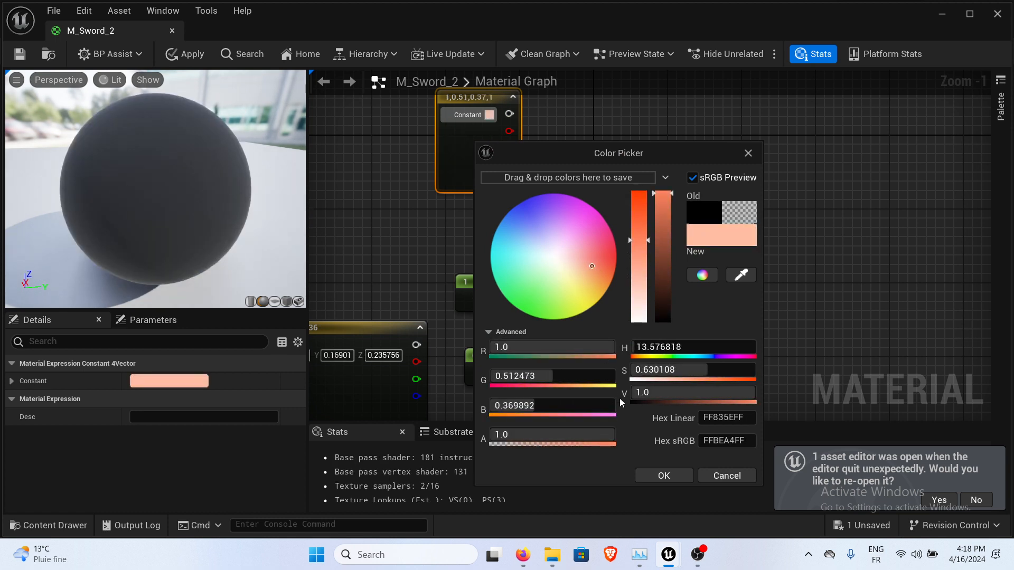
{"action": "left_click", "coordinate": [663, 476]}
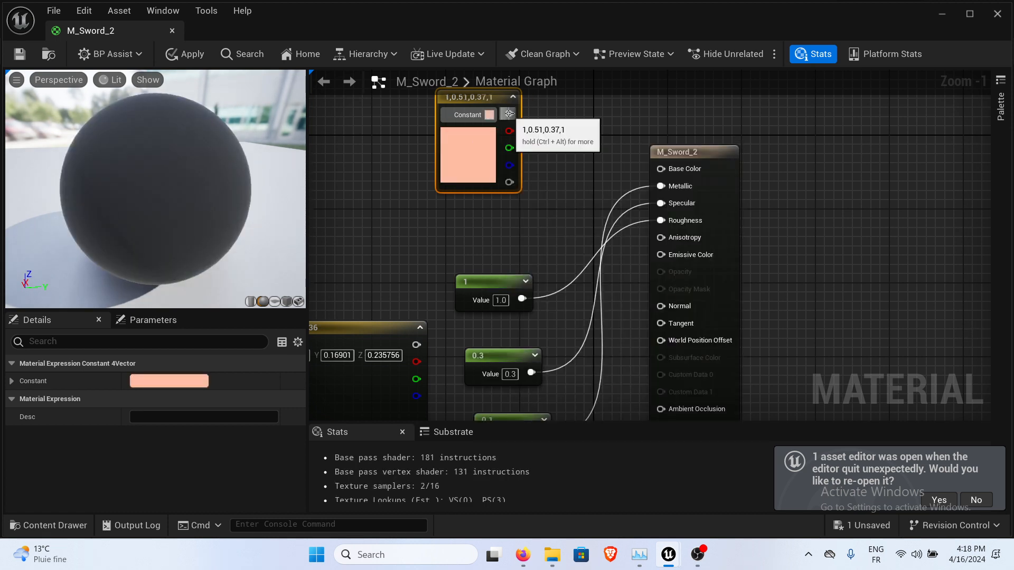
{"action": "left_click_drag", "start_coordinate": [508, 114], "coordinate": [661, 168]}
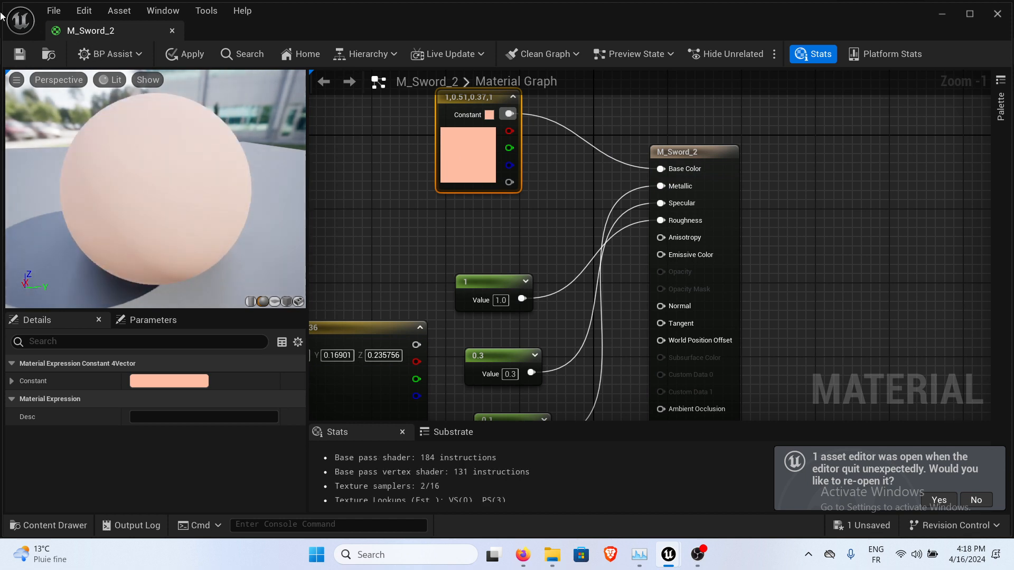
{"action": "left_click", "coordinate": [20, 54]}
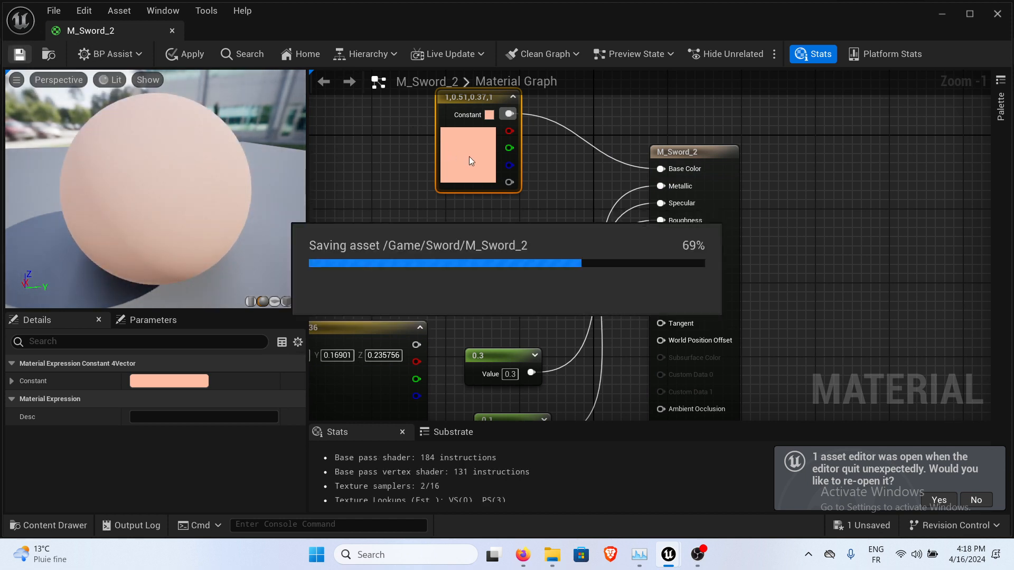
Lower the four-component constant's alpha to 0.258 and save the material.
{"action": "double_click", "coordinate": [469, 157]}
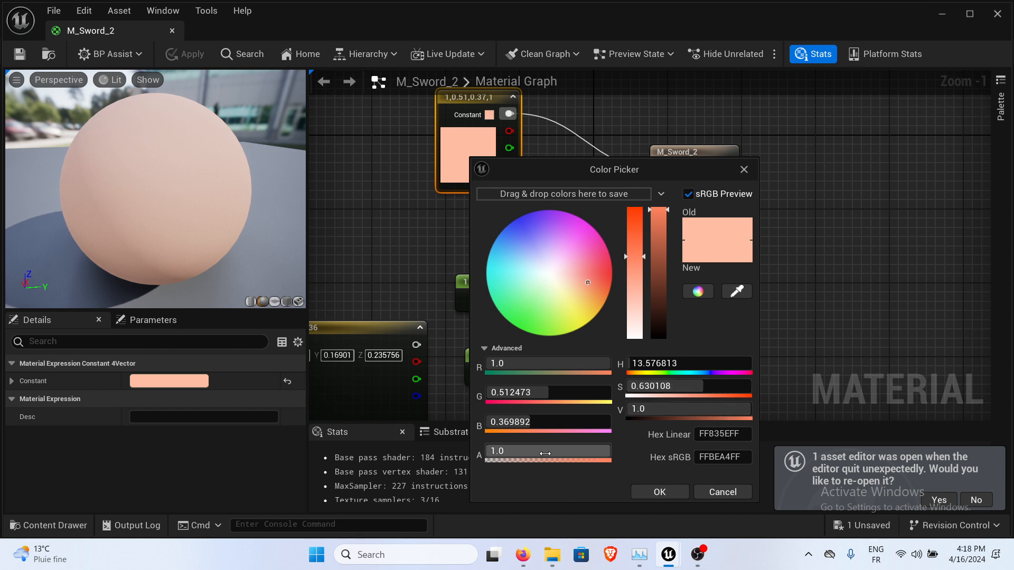
{"action": "left_click_drag", "start_coordinate": [549, 452], "coordinate": [517, 452]}
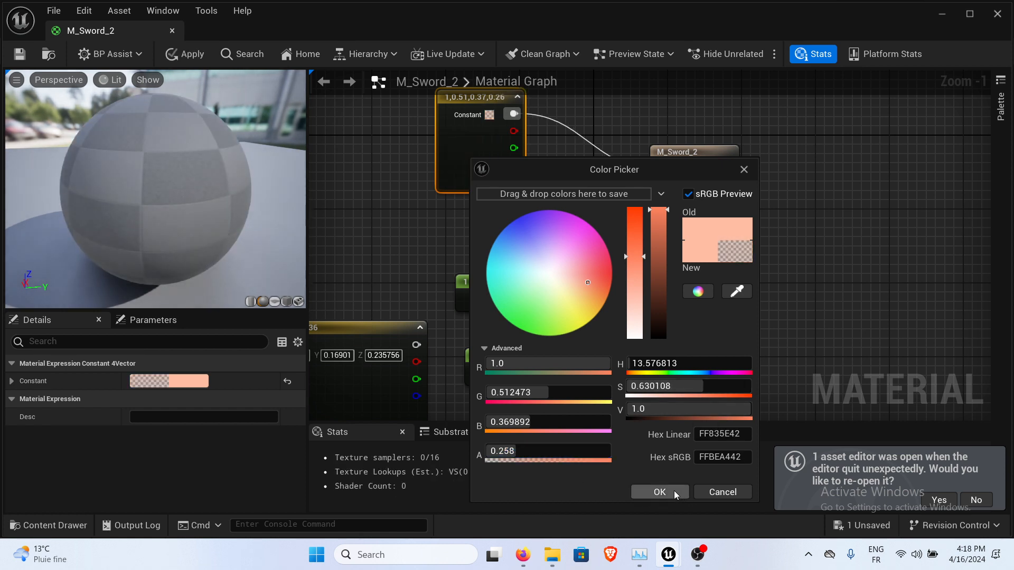
{"action": "left_click", "coordinate": [674, 491]}
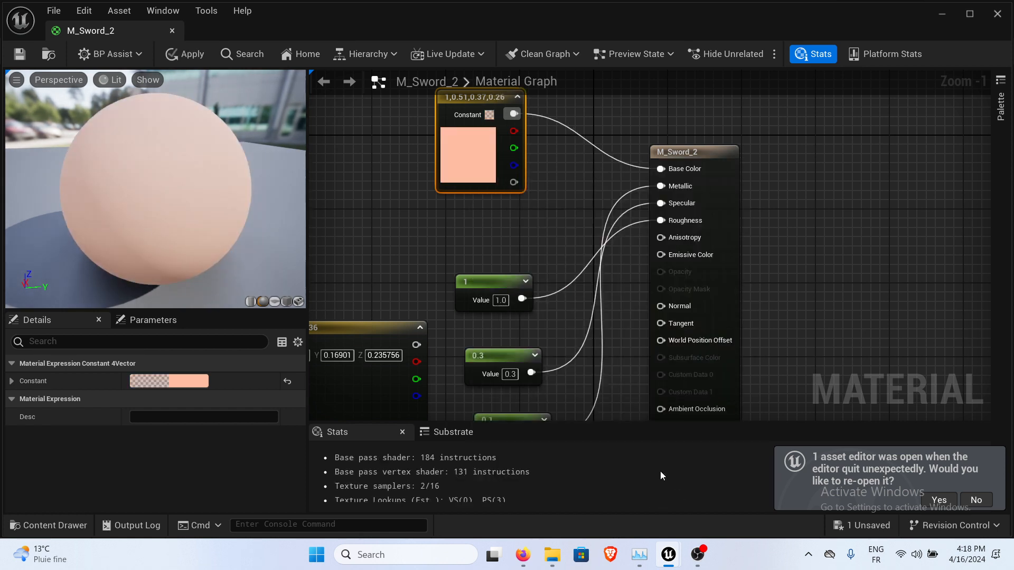
{"action": "left_click", "coordinate": [25, 55]}
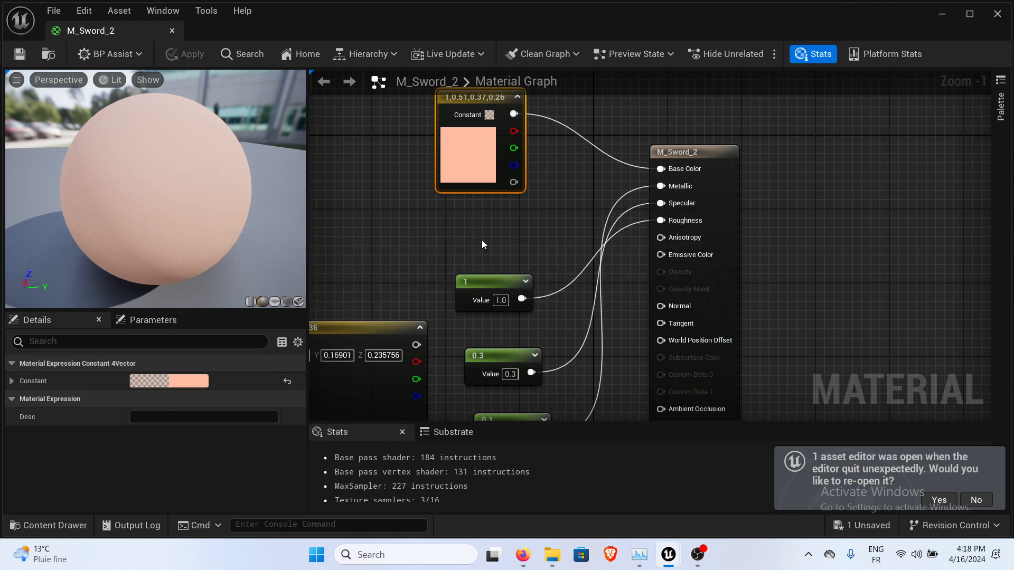
Set the material's Blend Mode to Translucent and save it.
{"action": "left_click", "coordinate": [395, 251]}
{"action": "scroll", "coordinate": [140, 423], "scroll_direction": "down", "scroll_amount": 3}
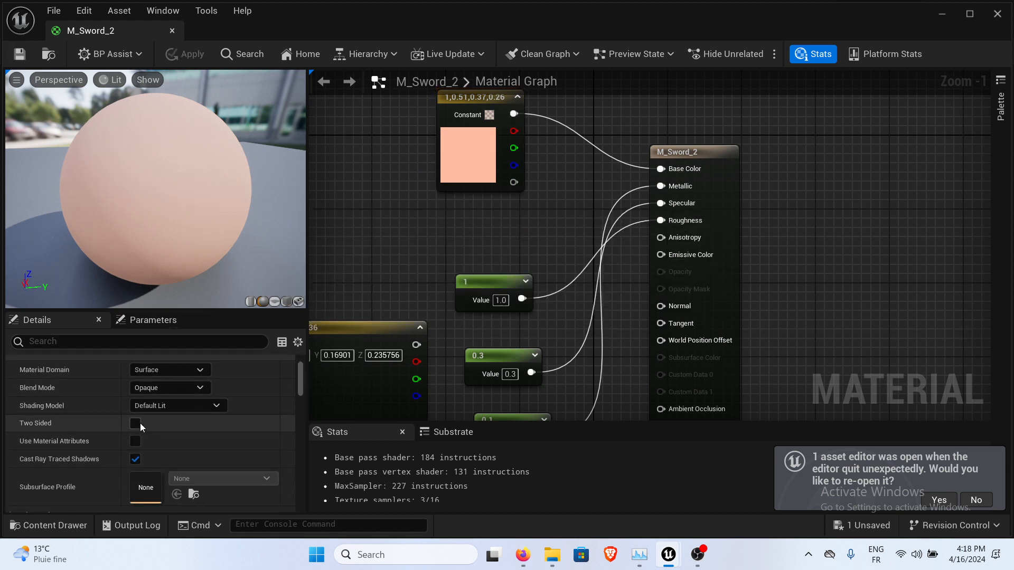
{"action": "left_click", "coordinate": [169, 387]}
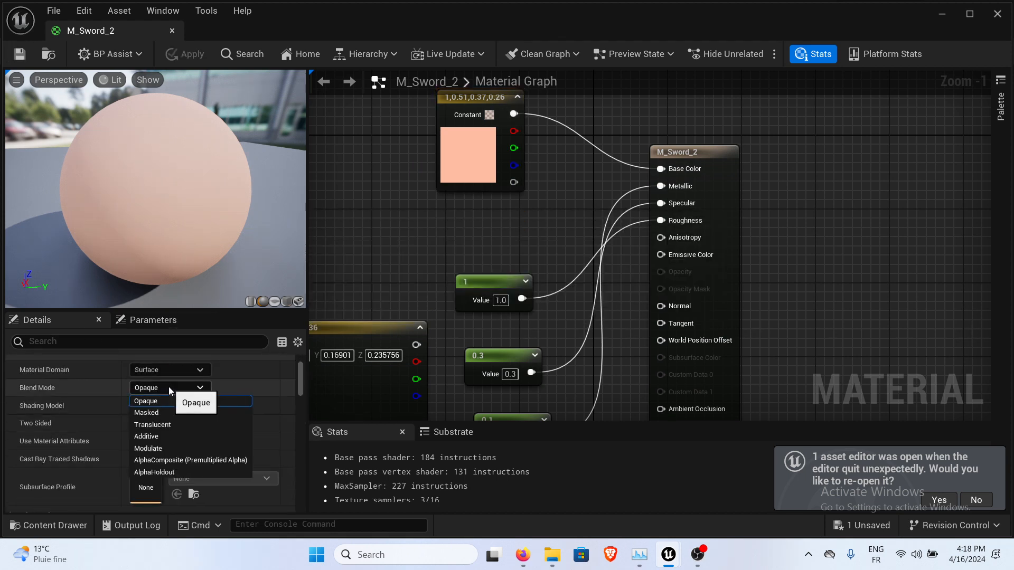
{"action": "left_click", "coordinate": [168, 425]}
{"action": "left_click", "coordinate": [19, 54]}
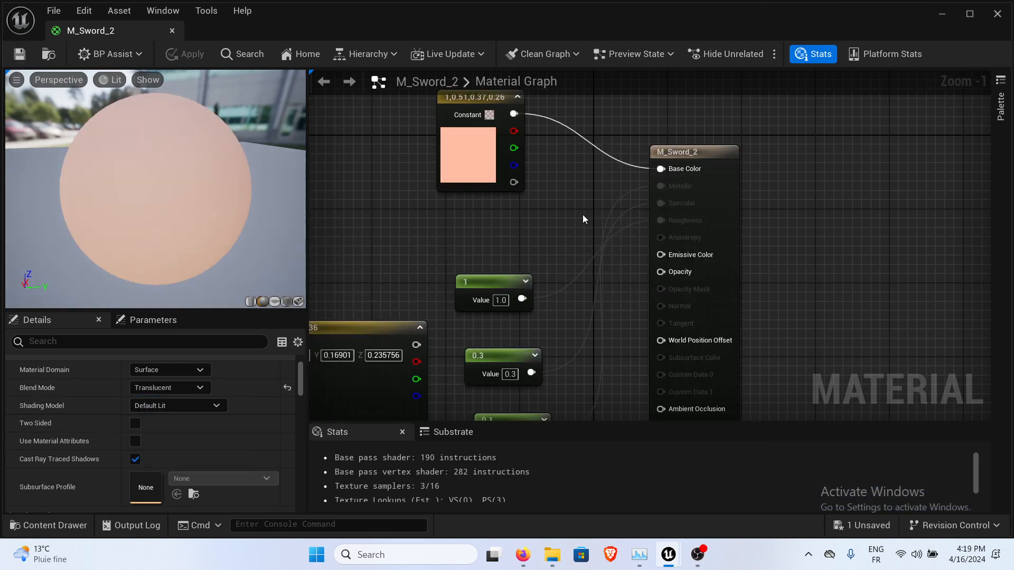
Connect the four-component constant's alpha output to Opacity and rotate the preview to check the transparency.
{"action": "right_click_drag", "start_coordinate": [582, 215], "coordinate": [563, 198]}
{"action": "left_click_drag", "start_coordinate": [500, 164], "coordinate": [654, 258]}
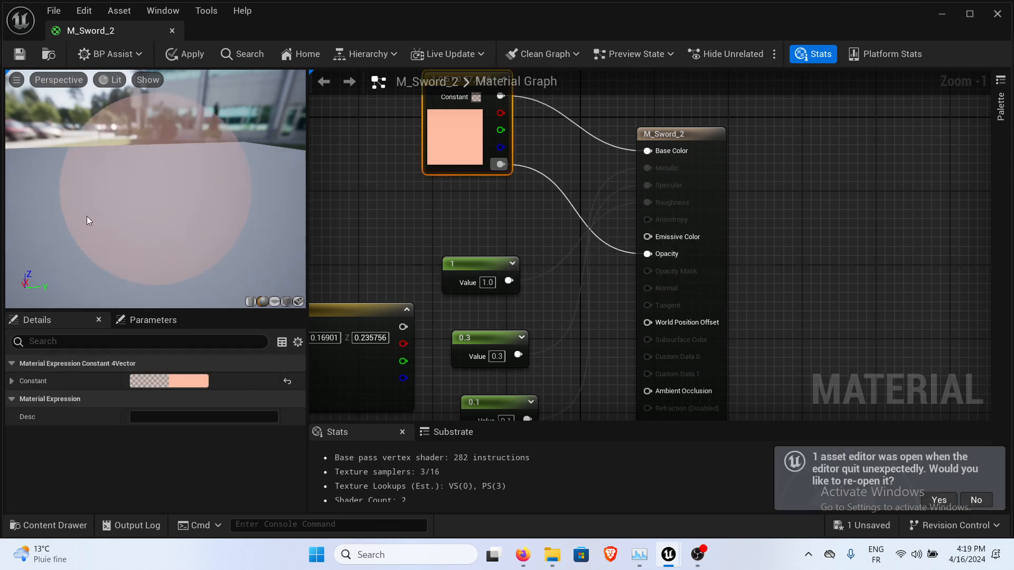
{"action": "left_click_drag", "start_coordinate": [76, 201], "coordinate": [159, 186]}
Set the four-component constant's saturation to 0.788542 and its alpha to 0.55 in the Color Picker.
{"action": "double_click", "coordinate": [454, 153]}
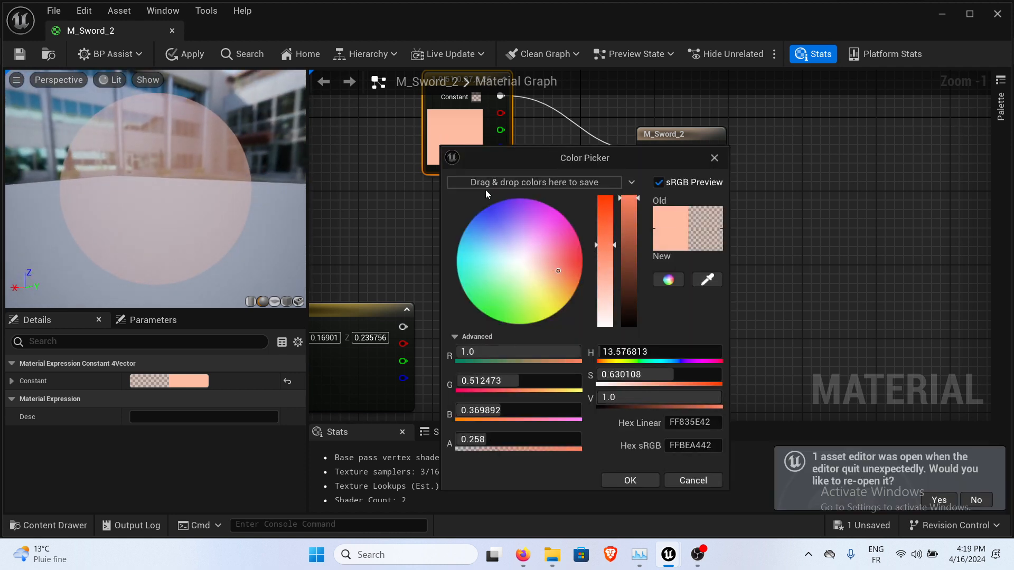
{"action": "left_click_drag", "start_coordinate": [604, 247], "coordinate": [604, 226]}
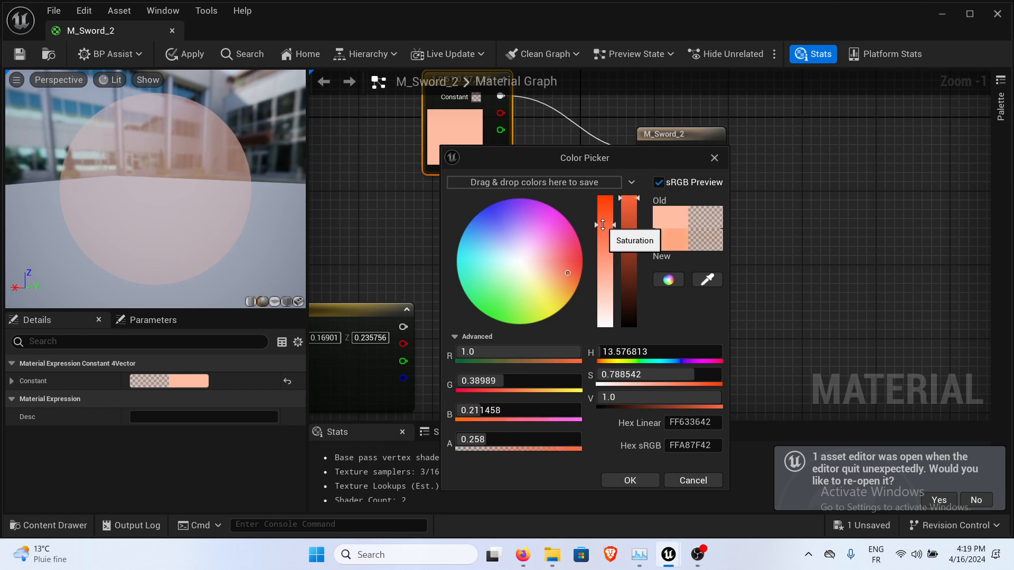
{"action": "left_click_drag", "start_coordinate": [511, 441], "coordinate": [547, 440]}
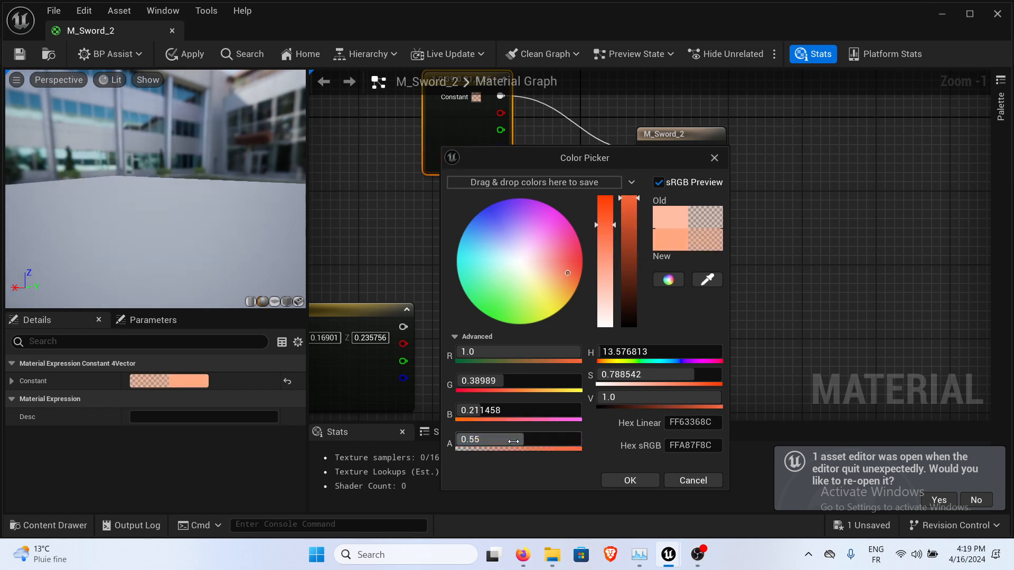
{"action": "left_click", "coordinate": [630, 480]}
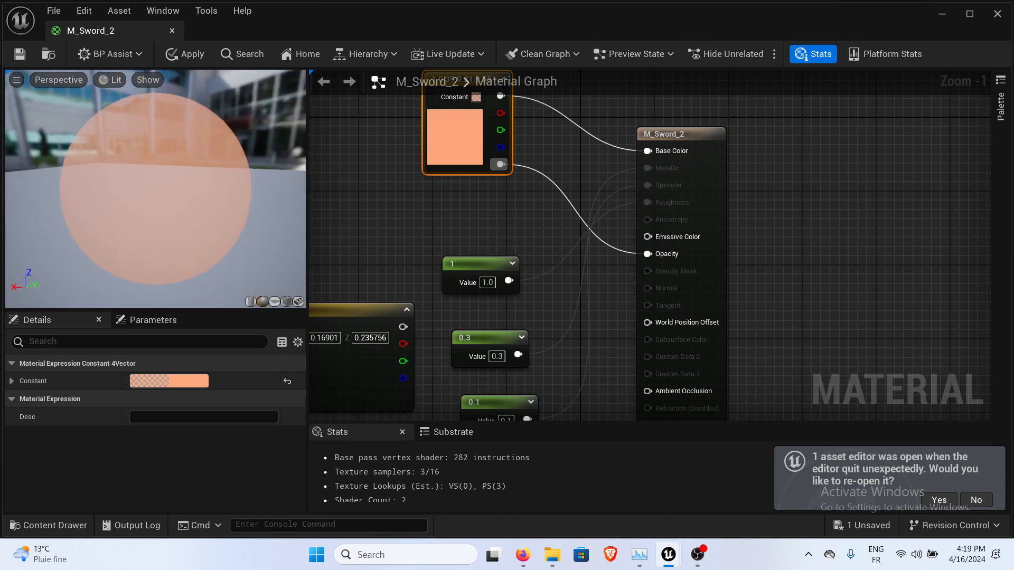
Examine the four kinds of constant nodes and their connections to the material's inputs.
{"action": "right_click_drag", "start_coordinate": [438, 199], "coordinate": [543, 226]}
{"action": "scroll", "coordinate": [522, 180], "scroll_direction": "down", "scroll_amount": 2}
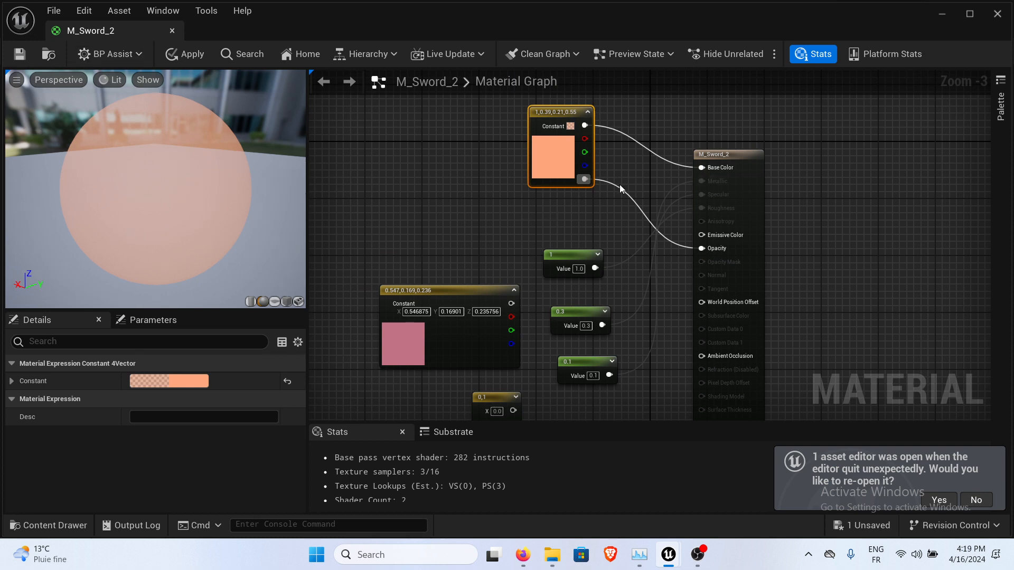
{"action": "right_click_drag", "start_coordinate": [620, 194], "coordinate": [599, 147]}
{"action": "right_click_drag", "start_coordinate": [588, 239], "coordinate": [602, 303]}
{"action": "right_click_drag", "start_coordinate": [588, 246], "coordinate": [586, 231]}
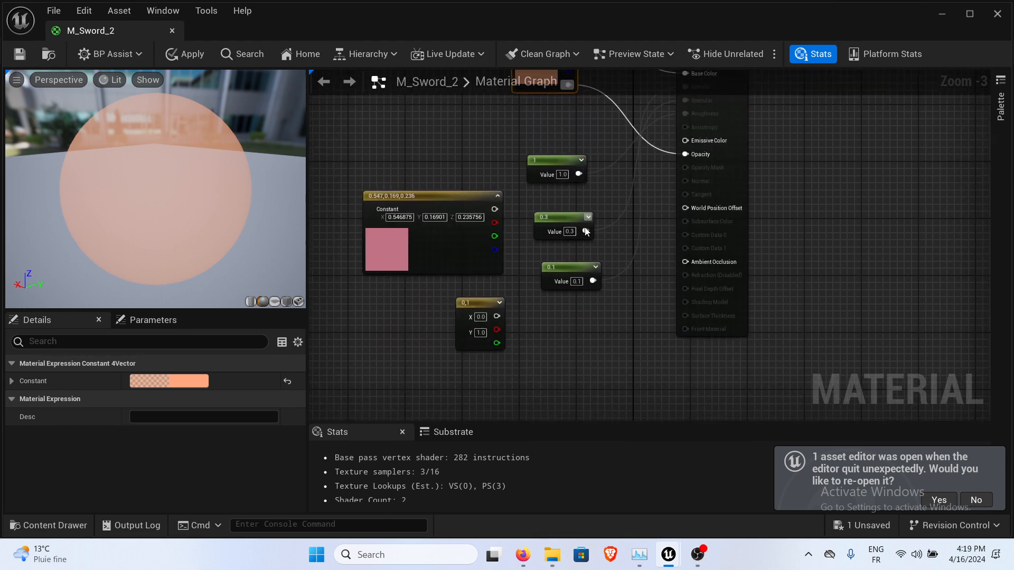
{"action": "scroll", "coordinate": [406, 404], "scroll_direction": "down", "scroll_amount": 2}
{"action": "right_click_drag", "start_coordinate": [406, 402], "coordinate": [443, 362]}
{"action": "mouse_move", "coordinate": [420, 353]}
{"action": "left_mouse_down"}
{"action": "mouse_move", "coordinate": [487, 272]}
{"action": "mouse_move", "coordinate": [432, 359]}
{"action": "left_mouse_up"}
Set the material's Blend Mode back to Opaque.
{"action": "left_click", "coordinate": [444, 288]}
{"action": "scroll", "coordinate": [434, 255], "scroll_direction": "up", "scroll_amount": 5}
{"action": "right_click_drag", "start_coordinate": [434, 255], "coordinate": [313, 378]}
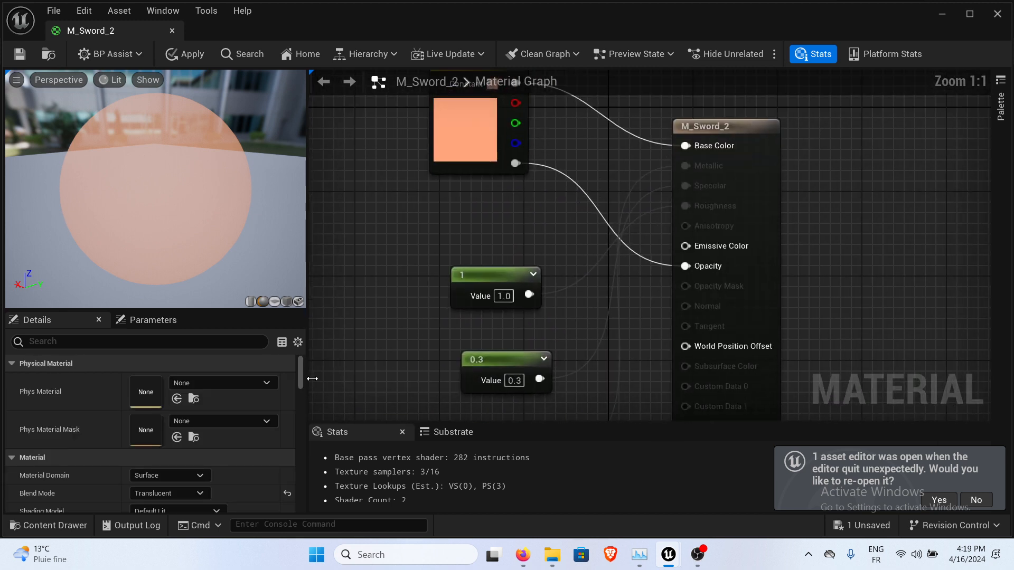
{"action": "right_click_drag", "start_coordinate": [563, 283], "coordinate": [547, 215]}
{"action": "scroll", "coordinate": [158, 476], "scroll_direction": "down", "scroll_amount": 1}
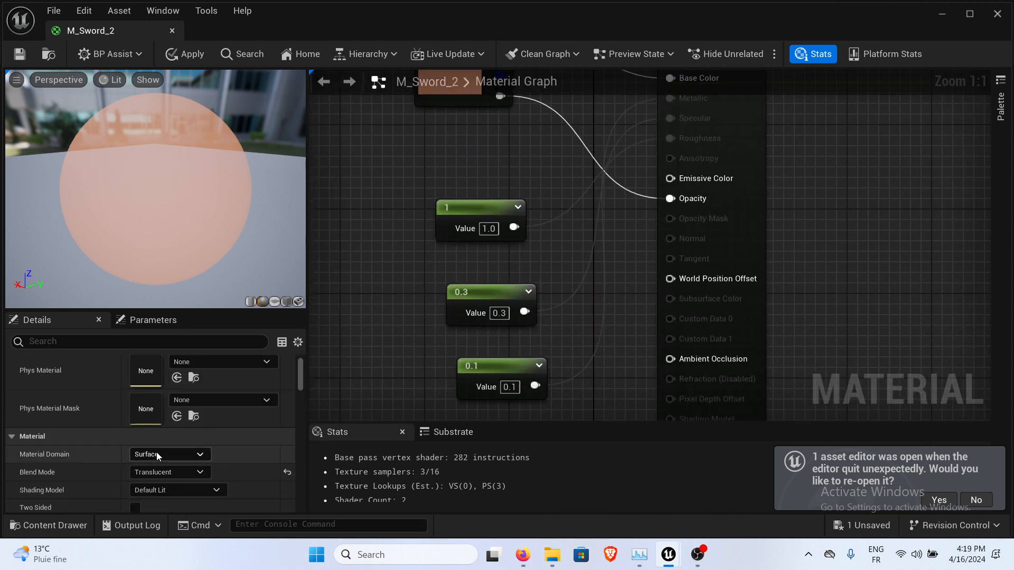
{"action": "left_click", "coordinate": [179, 472]}
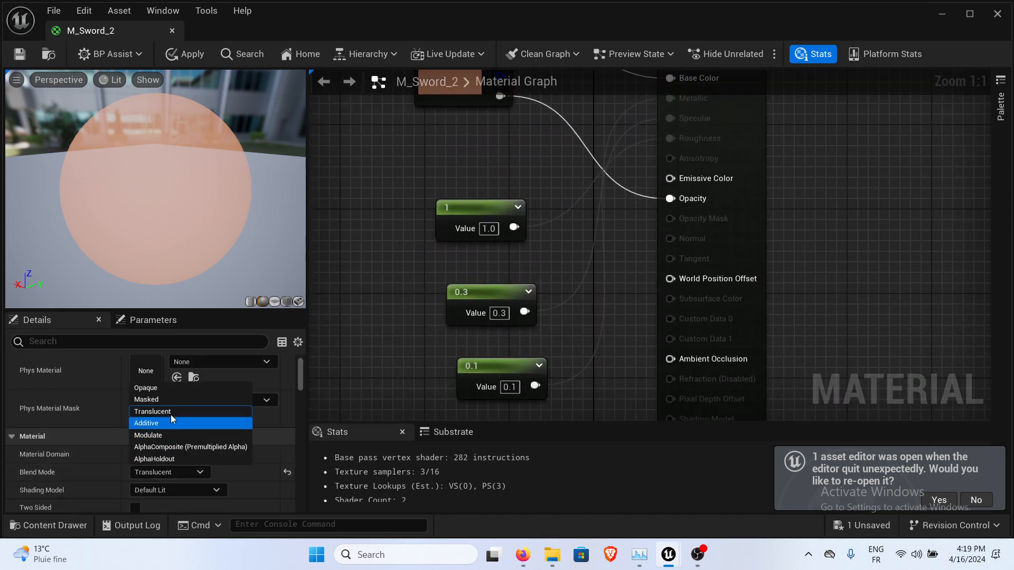
{"action": "left_click", "coordinate": [162, 388]}
Auto-arrange the constants connected to the M_Sword_2 result node so they line up beside its inputs.
{"action": "scroll", "coordinate": [569, 289], "scroll_direction": "down", "scroll_amount": 3}
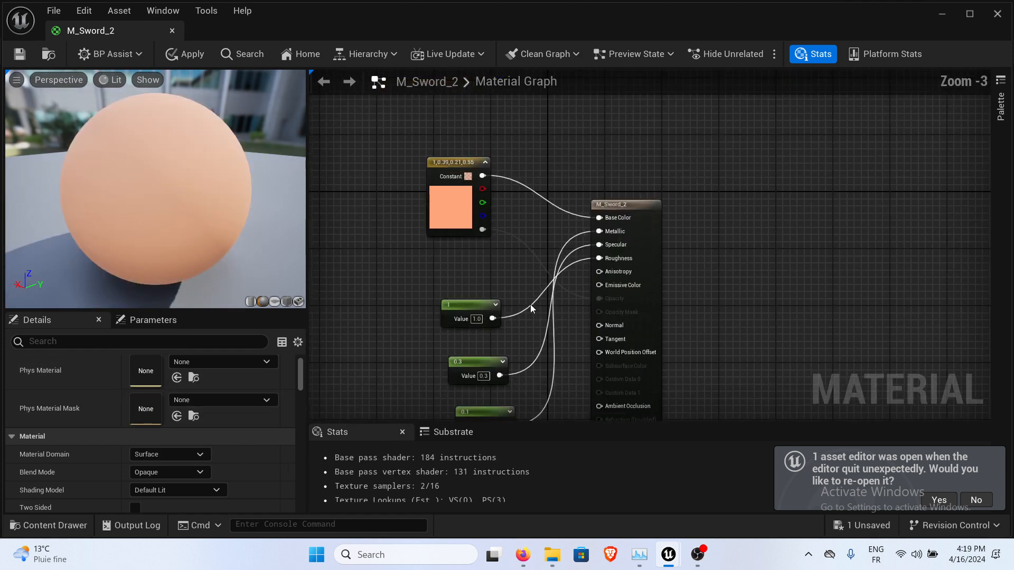
{"action": "left_click", "coordinate": [641, 209]}
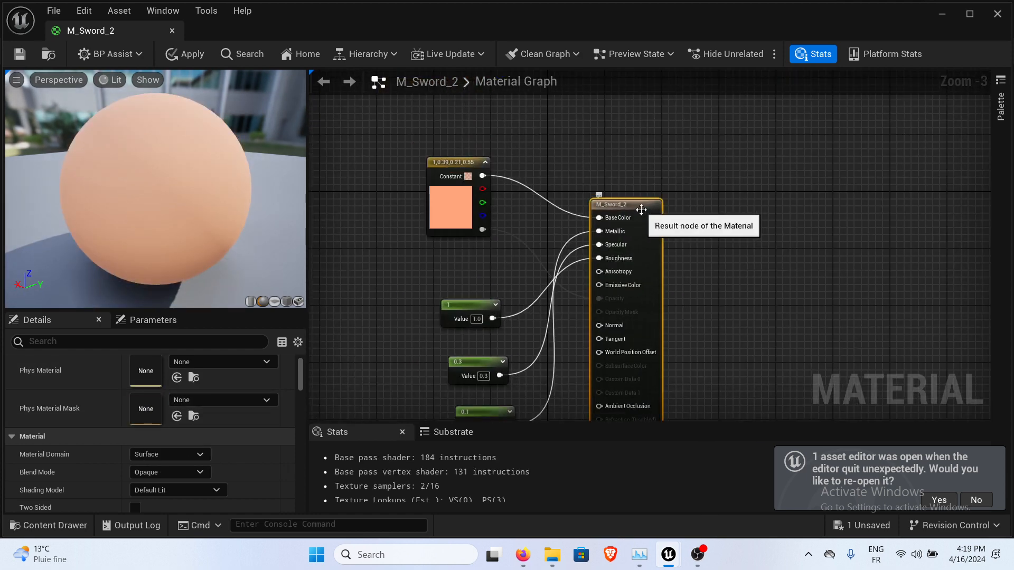
{"action": "right_click_drag", "start_coordinate": [725, 271], "coordinate": [733, 227]}
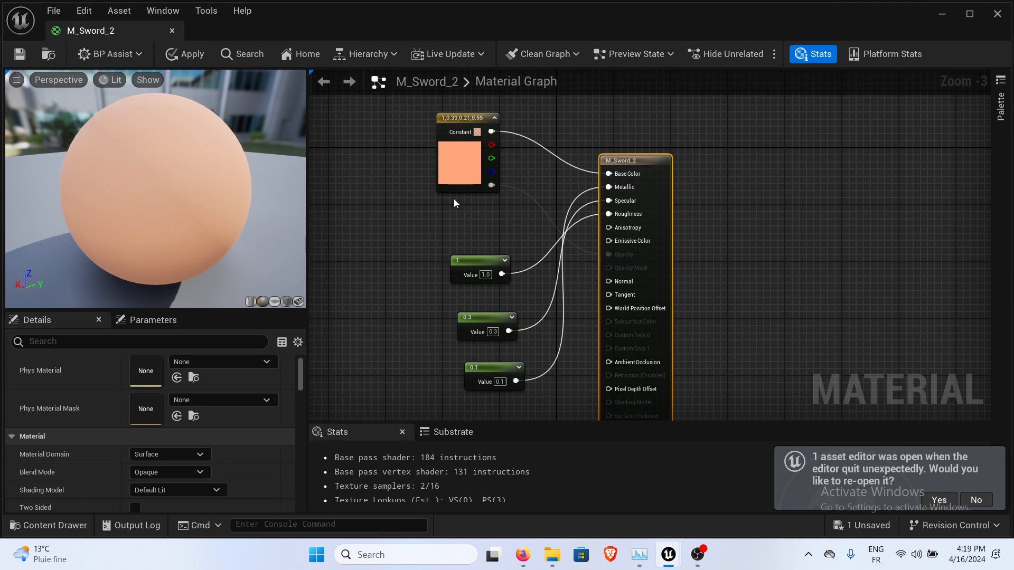
{"action": "key", "text": "f"}
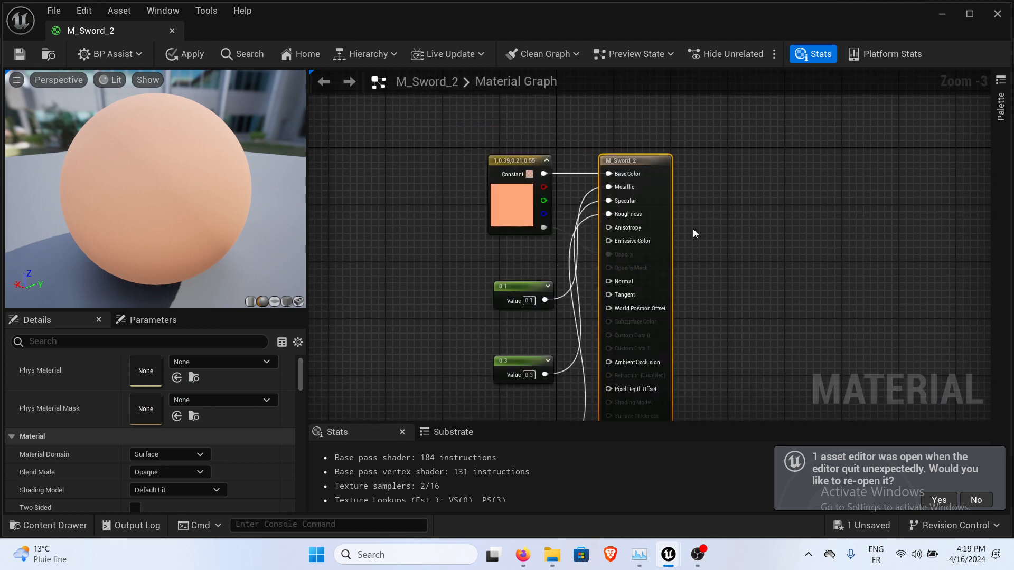
{"action": "right_click_drag", "start_coordinate": [450, 296], "coordinate": [497, 241]}
{"action": "scroll", "coordinate": [496, 241], "scroll_direction": "down", "scroll_amount": 1}
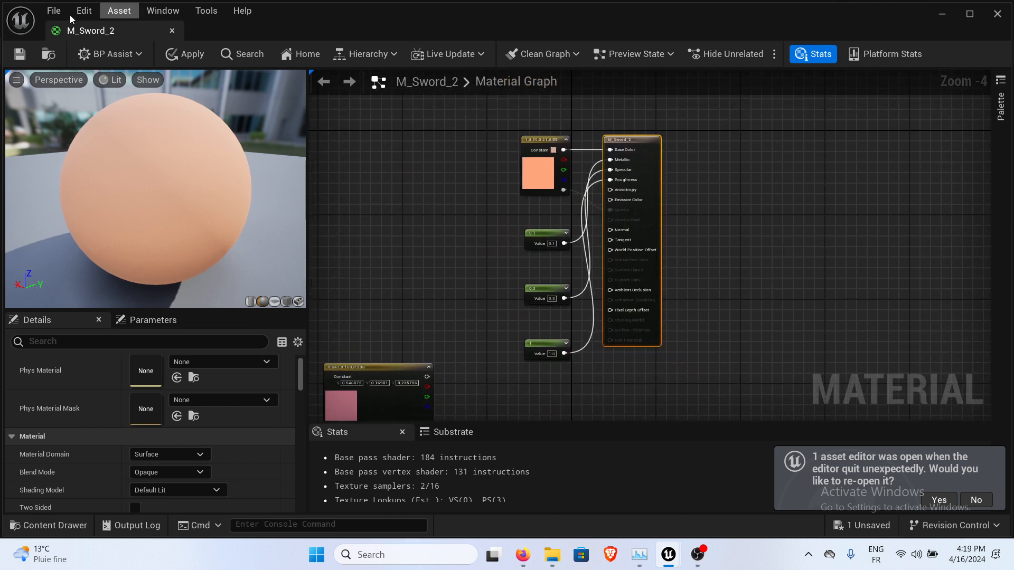
Save the M_Sword_2 material asset.
{"action": "left_click", "coordinate": [18, 60]}
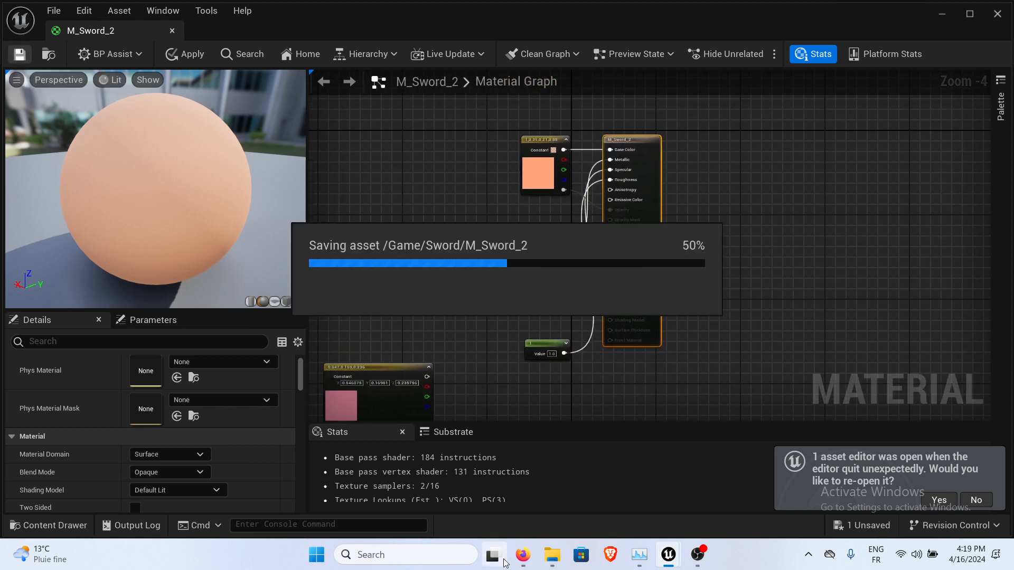
Switch to the course notes in Firefox and review the Material Graph section's frequent nodes and example graphs.
{"action": "left_click", "coordinate": [518, 483]}
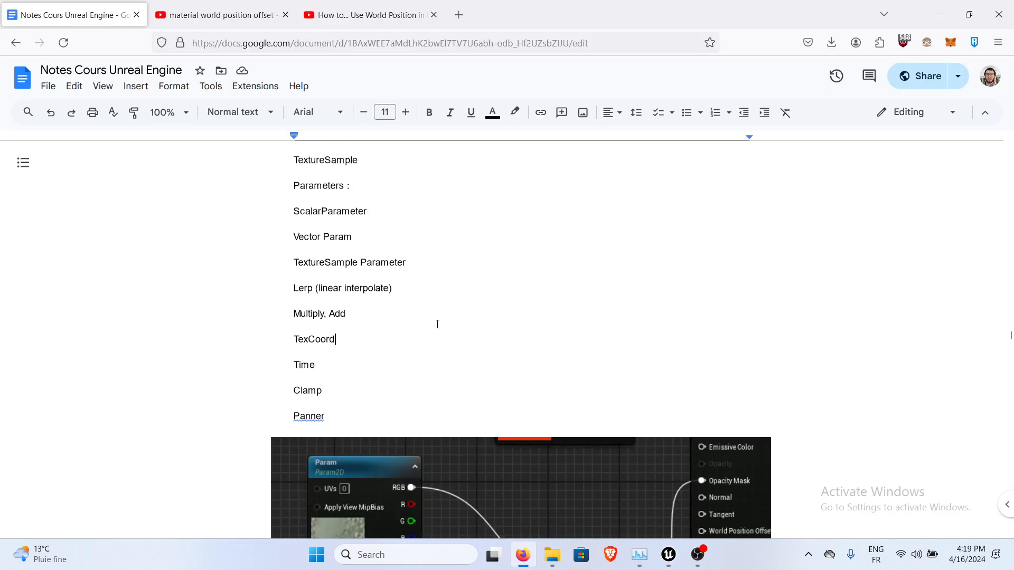
{"action": "scroll", "coordinate": [449, 323], "scroll_direction": "up", "scroll_amount": 4}
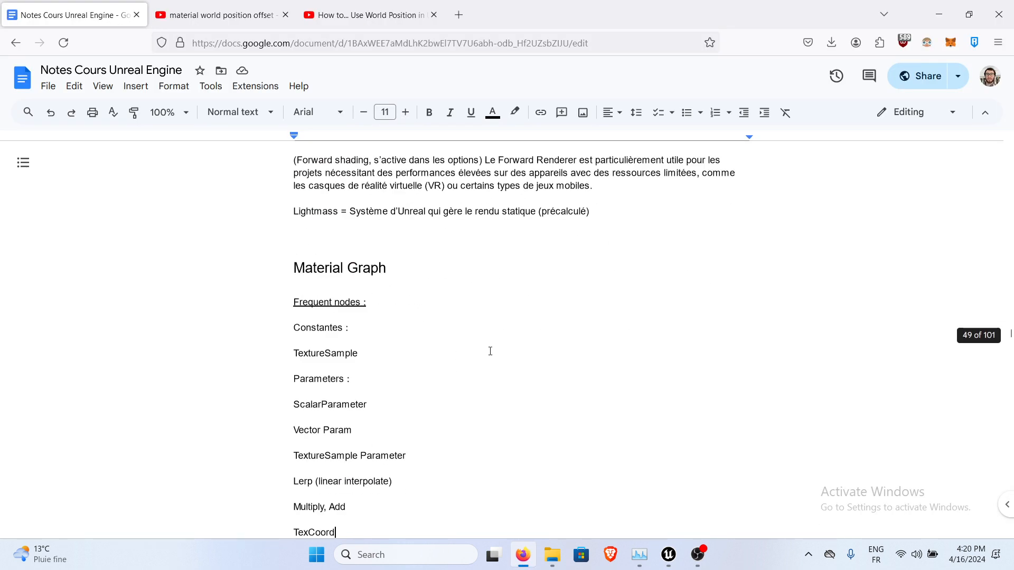
{"action": "scroll", "coordinate": [477, 318], "scroll_direction": "down", "scroll_amount": 8}
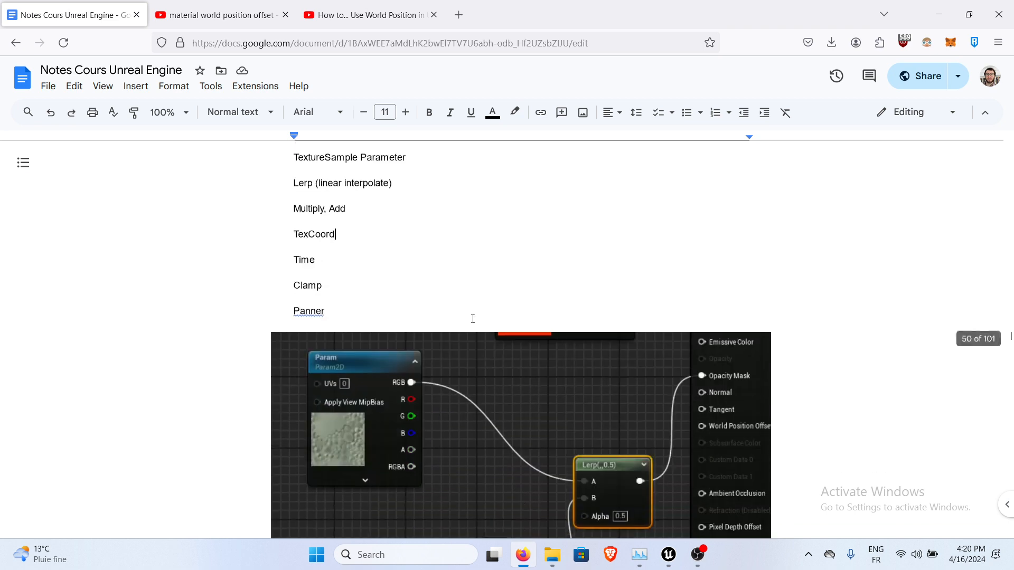
{"action": "scroll", "coordinate": [507, 465], "scroll_direction": "up", "scroll_amount": 1}
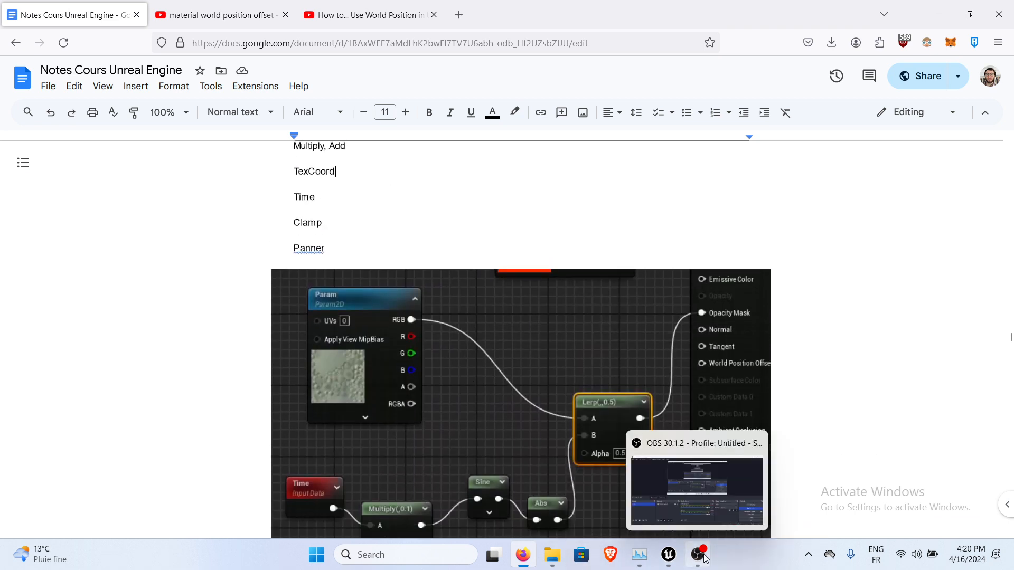
{"action": "scroll", "coordinate": [392, 246], "scroll_direction": "up", "scroll_amount": 10}
{"action": "scroll", "coordinate": [391, 246], "scroll_direction": "down", "scroll_amount": 4}
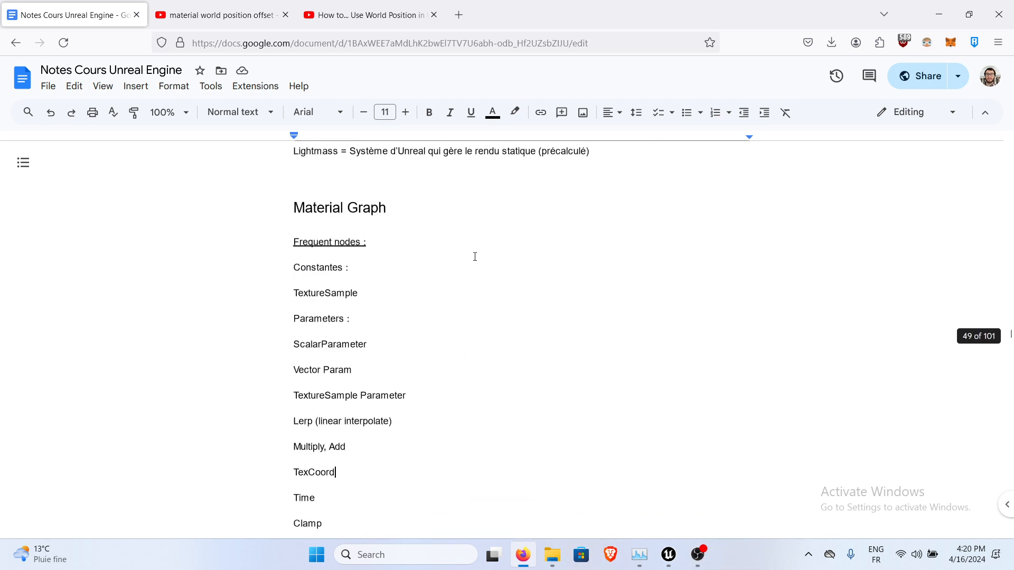
{"action": "scroll", "coordinate": [475, 256], "scroll_direction": "down", "scroll_amount": 13}
{"action": "scroll", "coordinate": [485, 270], "scroll_direction": "up", "scroll_amount": 2}
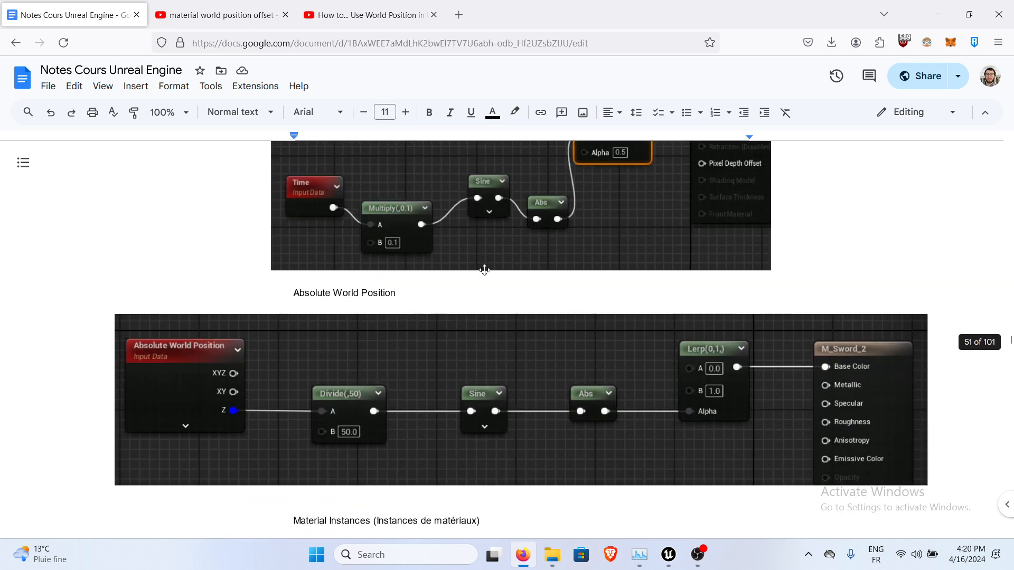
{"action": "scroll", "coordinate": [485, 270], "scroll_direction": "up", "scroll_amount": 4}
Switch back to M_Sword_2 in Unreal Editor and examine the result node's inputs and connected constants.
{"action": "mouse_move", "coordinate": [669, 553]}
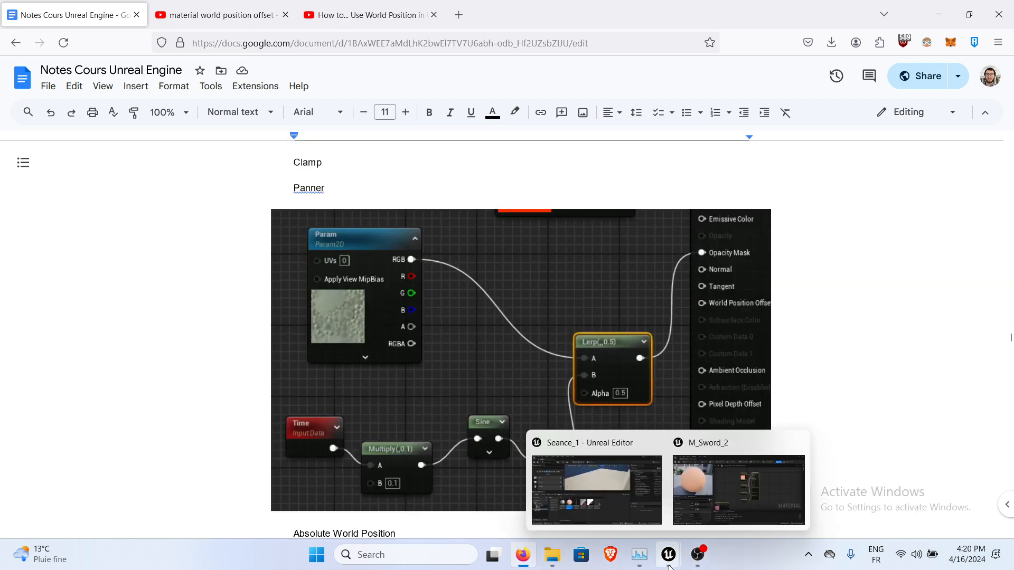
{"action": "left_click", "coordinate": [708, 526]}
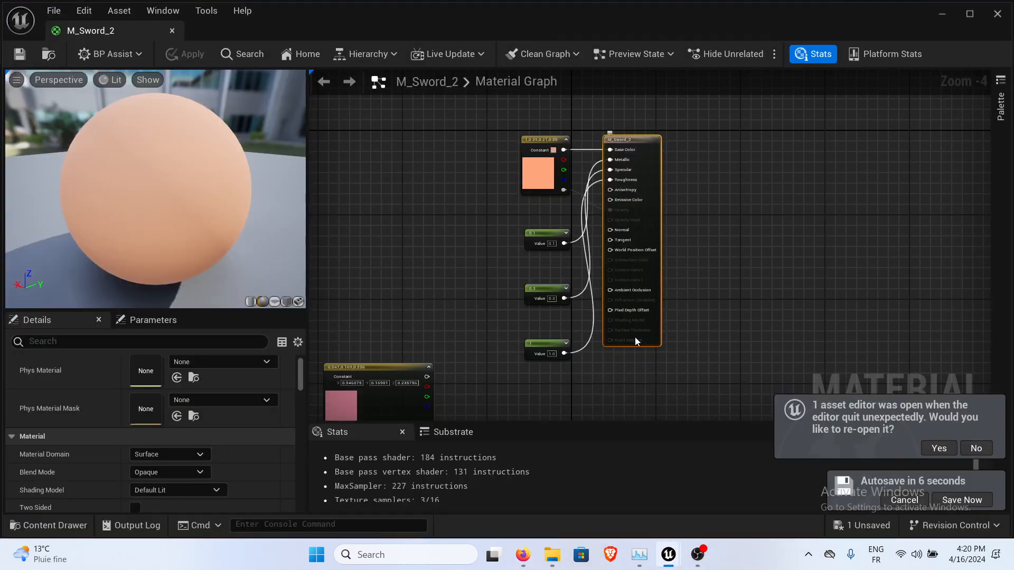
{"action": "scroll", "coordinate": [632, 208], "scroll_direction": "up", "scroll_amount": 3}
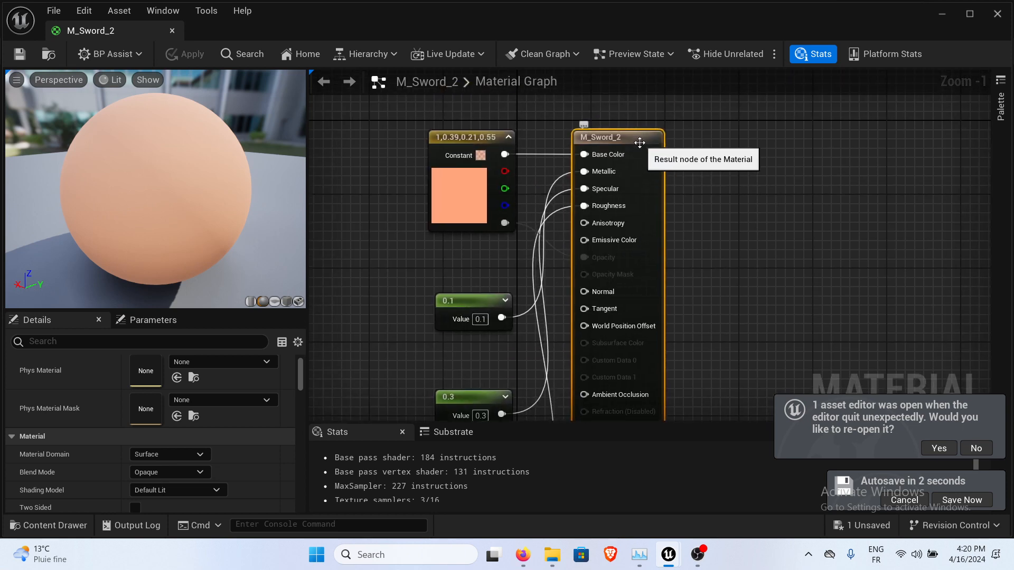
{"action": "scroll", "coordinate": [610, 301], "scroll_direction": "down", "scroll_amount": 2}
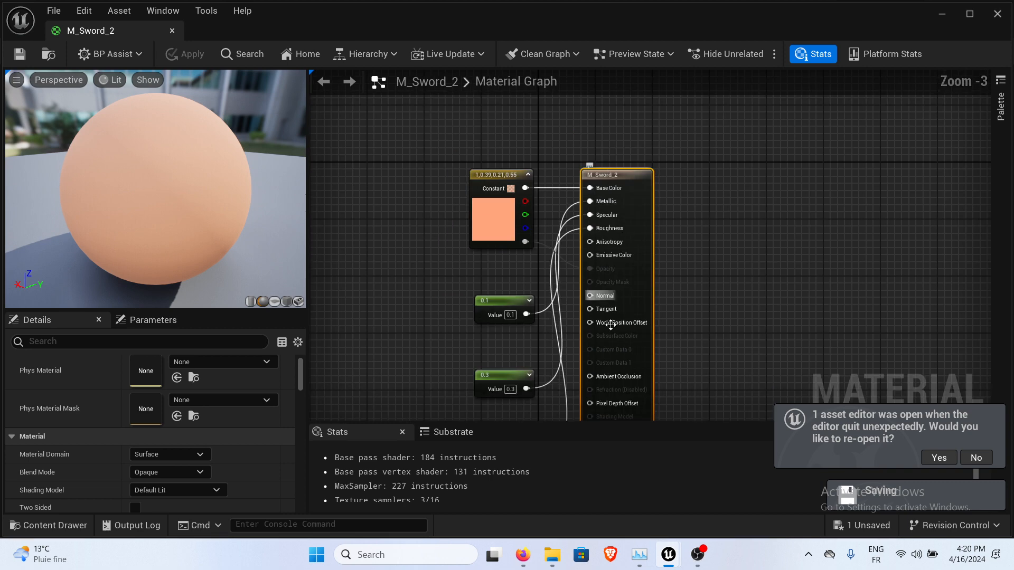
{"action": "right_click_drag", "start_coordinate": [710, 308], "coordinate": [676, 280]}
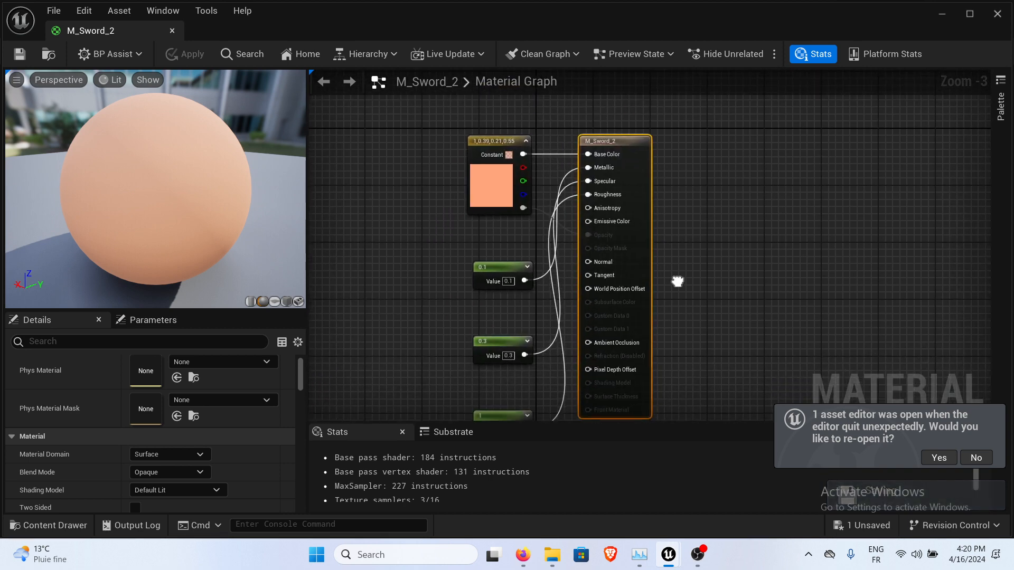
{"action": "right_click_drag", "start_coordinate": [729, 252], "coordinate": [736, 212]}
{"action": "scroll", "coordinate": [771, 231], "scroll_direction": "down", "scroll_amount": 1}
{"action": "scroll", "coordinate": [748, 240], "scroll_direction": "up", "scroll_amount": 1}
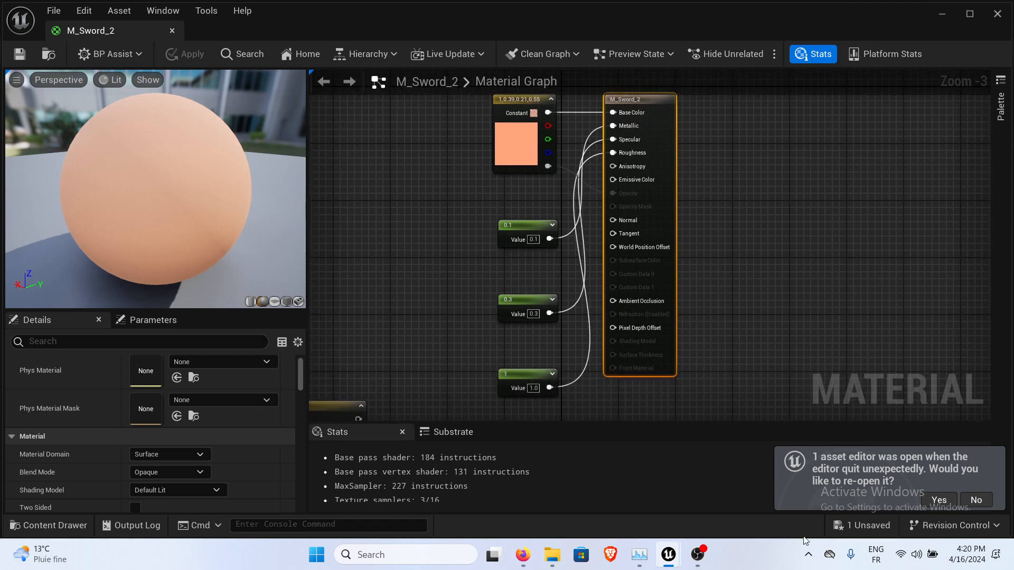
Return to the Firefox course notes and find the Blend Mode section with its Opaque example.
{"action": "mouse_move", "coordinate": [526, 559]}
{"action": "left_click", "coordinate": [540, 496]}
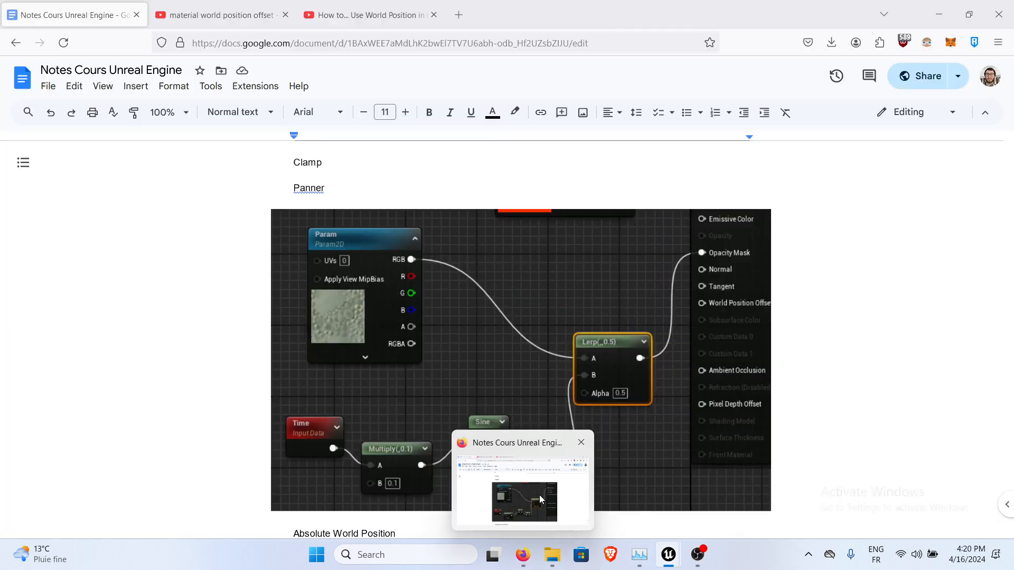
{"action": "scroll", "coordinate": [498, 378], "scroll_direction": "up", "scroll_amount": 7}
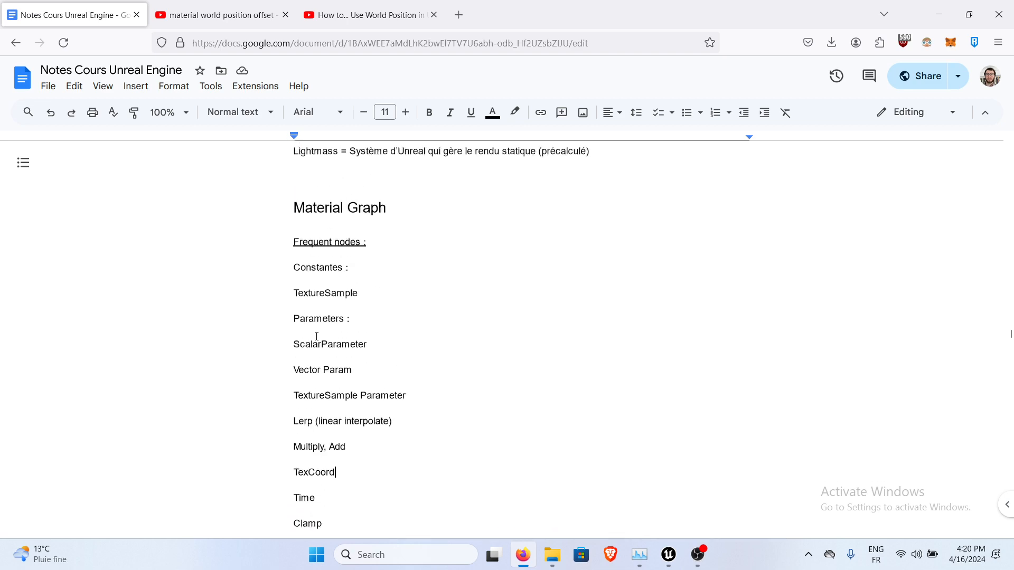
{"action": "scroll", "coordinate": [370, 422], "scroll_direction": "up", "scroll_amount": 7}
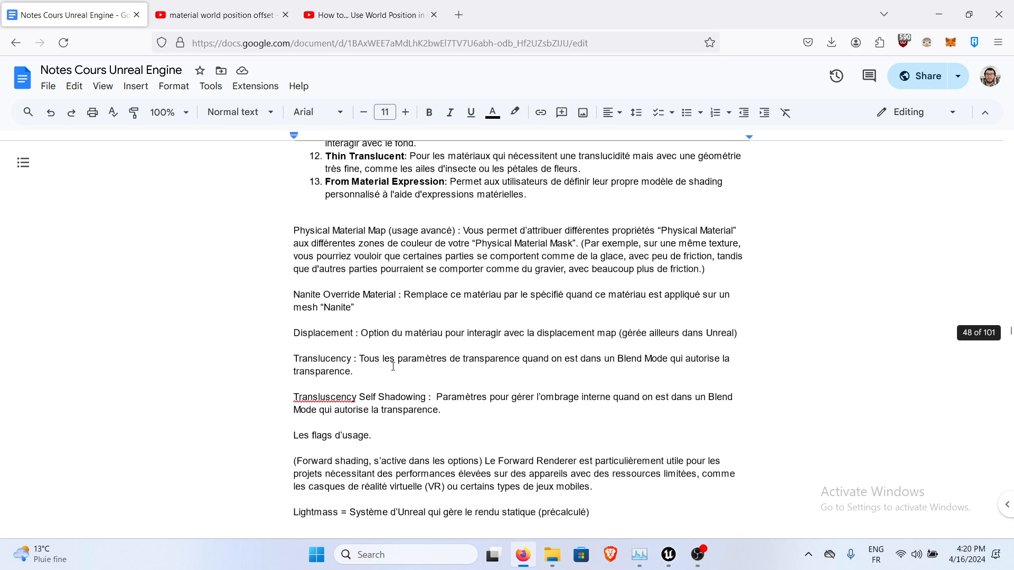
{"action": "scroll", "coordinate": [412, 343], "scroll_direction": "up", "scroll_amount": 13}
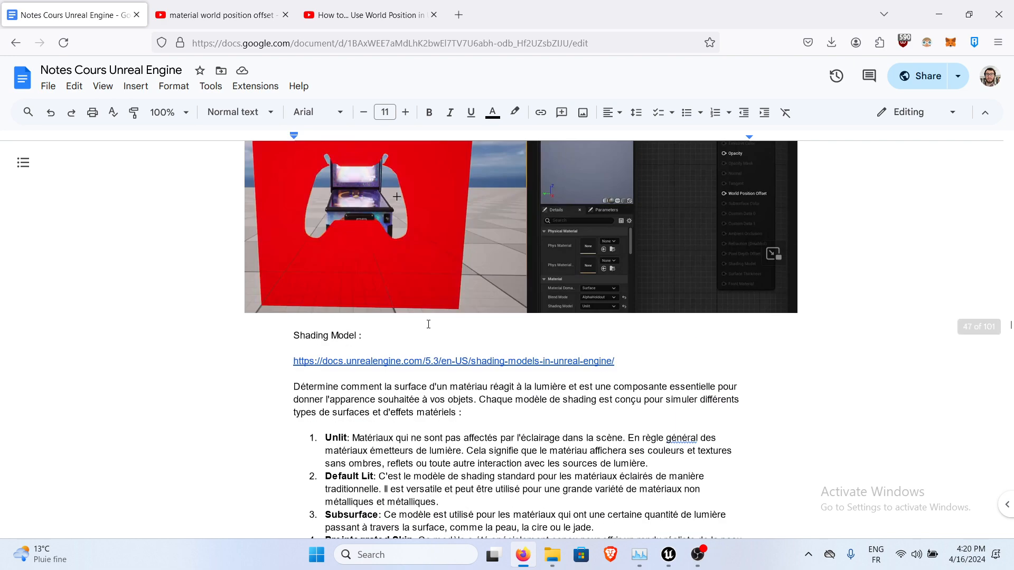
{"action": "scroll", "coordinate": [428, 324], "scroll_direction": "up", "scroll_amount": 15}
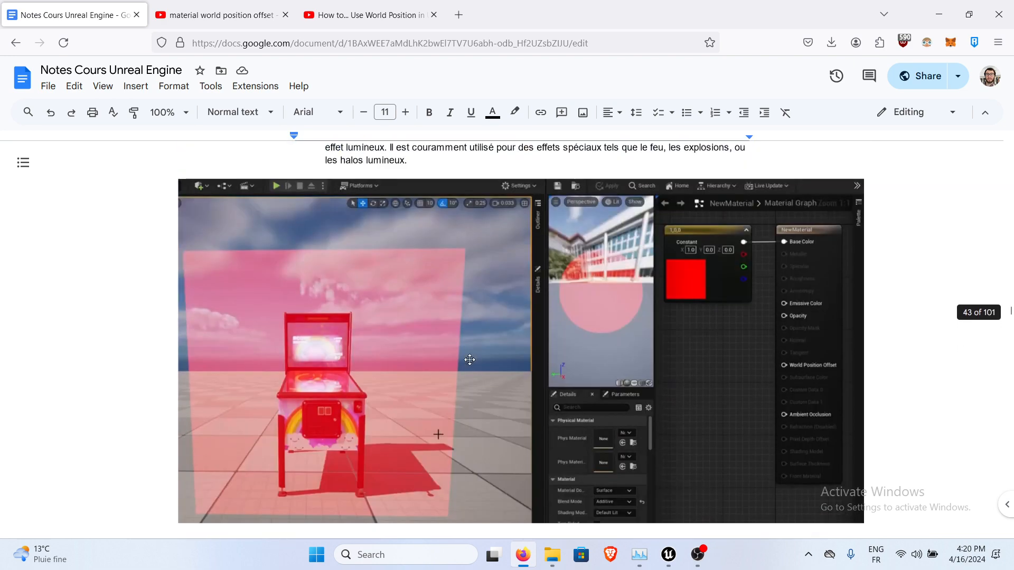
{"action": "scroll", "coordinate": [470, 360], "scroll_direction": "up", "scroll_amount": 15}
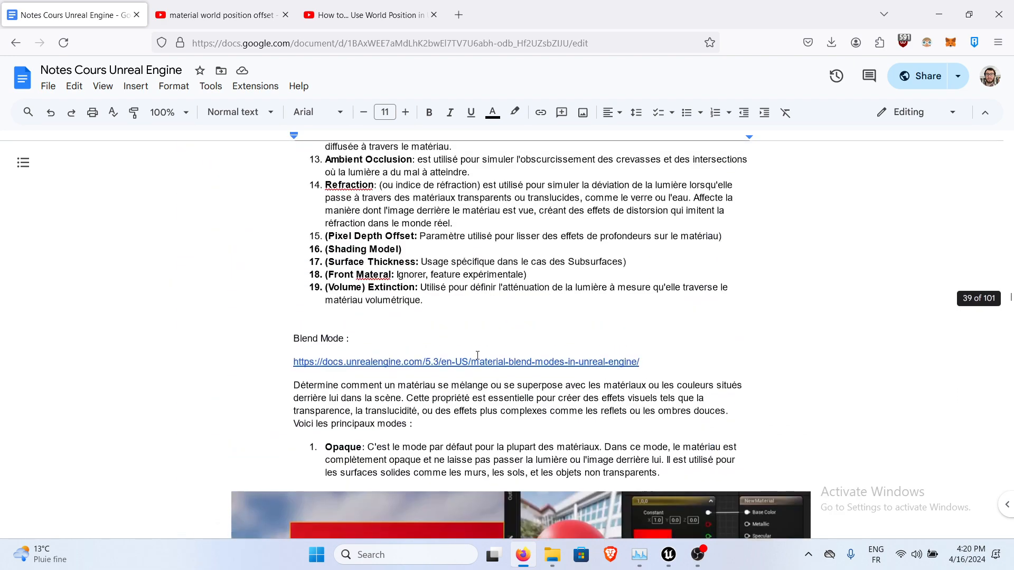
{"action": "scroll", "coordinate": [477, 355], "scroll_direction": "up", "scroll_amount": 5}
{"action": "scroll", "coordinate": [482, 354], "scroll_direction": "down", "scroll_amount": 6}
{"action": "scroll", "coordinate": [482, 353], "scroll_direction": "down", "scroll_amount": 4}
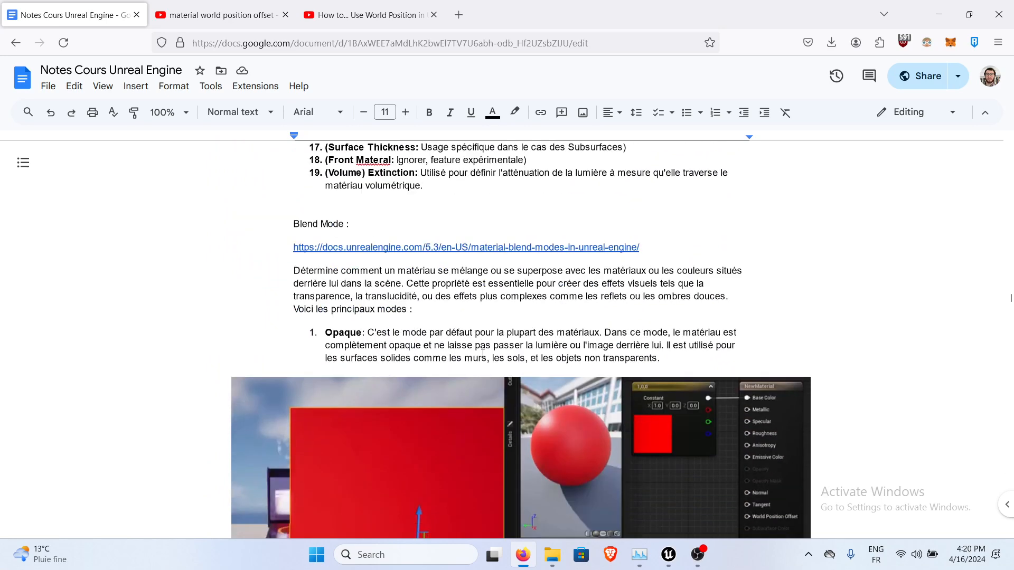
{"action": "scroll", "coordinate": [528, 396], "scroll_direction": "up", "scroll_amount": 2}
{"action": "scroll", "coordinate": [637, 498], "scroll_direction": "down", "scroll_amount": 2}
{"action": "scroll", "coordinate": [637, 497], "scroll_direction": "up", "scroll_amount": 1}
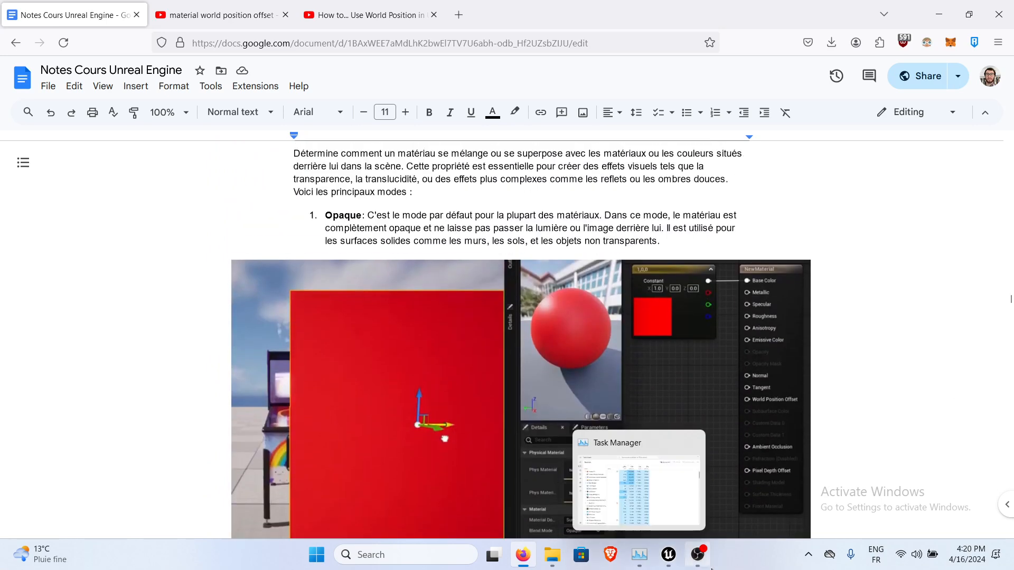
{"action": "scroll", "coordinate": [575, 394], "scroll_direction": "down", "scroll_amount": 1}
Switch to M_Sword_2 in Unreal Editor and delete the unconnected pink three-component constant from the graph.
{"action": "mouse_move", "coordinate": [700, 567]}
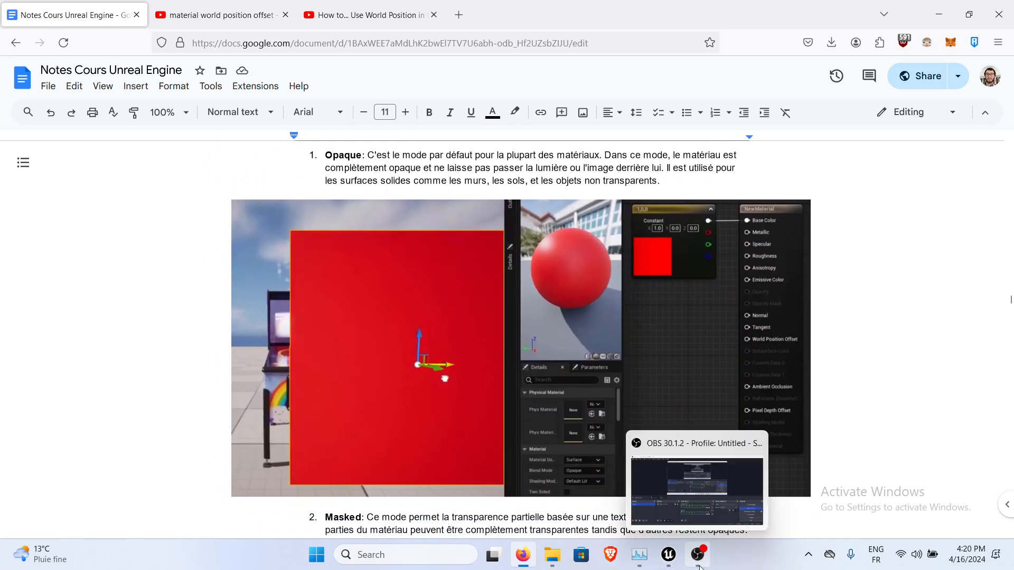
{"action": "left_click", "coordinate": [686, 505]}
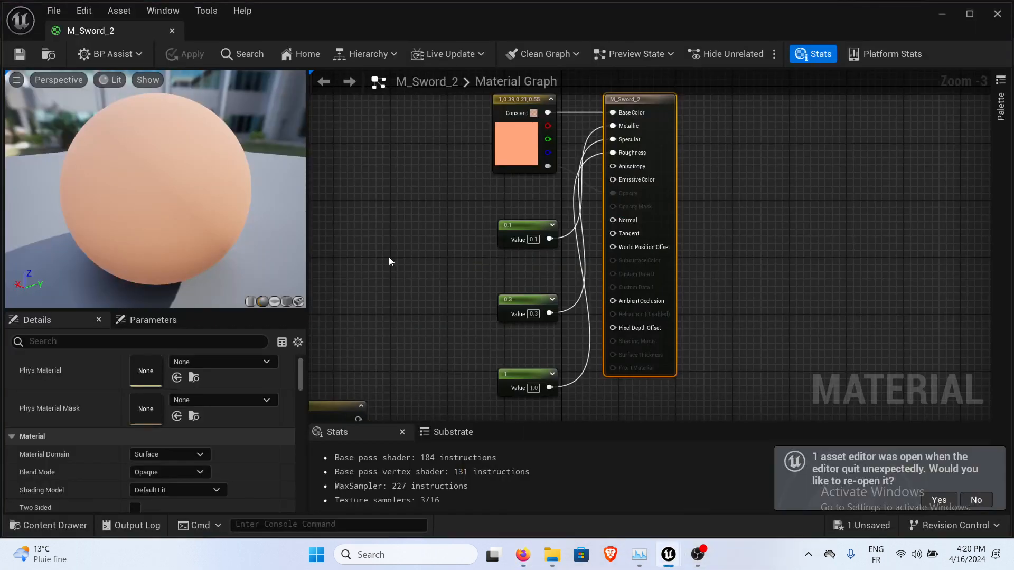
{"action": "right_click_drag", "start_coordinate": [450, 153], "coordinate": [516, 107]}
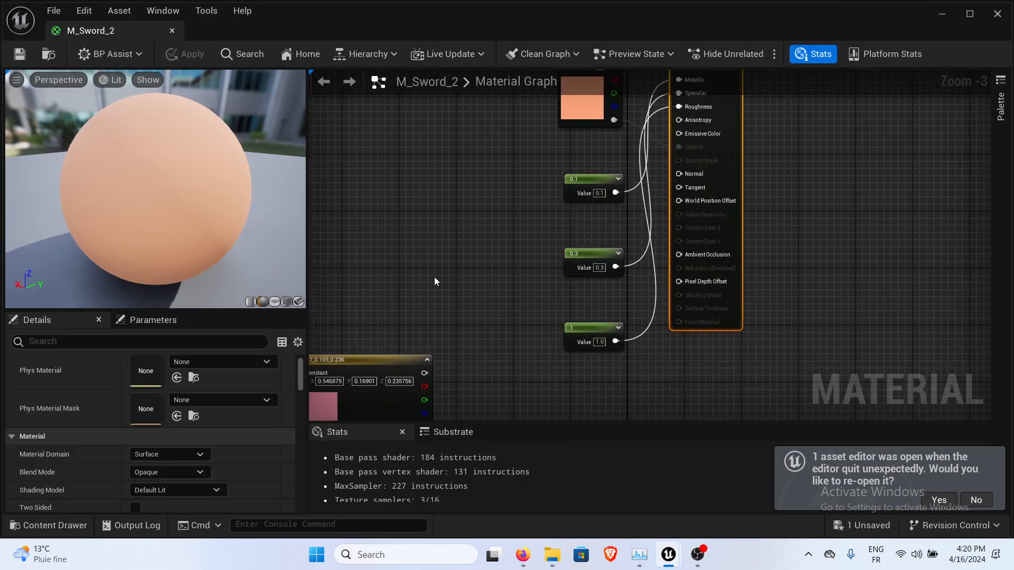
{"action": "left_click_drag", "start_coordinate": [400, 375], "coordinate": [475, 265]}
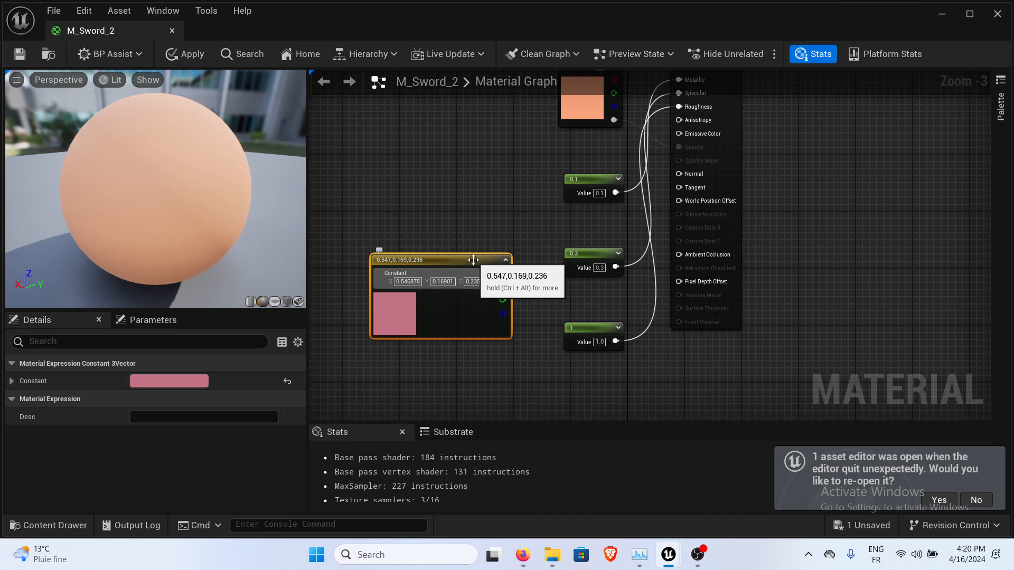
{"action": "key", "text": "Delete"}
Uncover the level viewport, move the SM_Sword mesh lower in front of the white cube, and save Level_1.
{"action": "left_click_drag", "start_coordinate": [451, 1], "coordinate": [502, 398]}
{"action": "right_click_drag", "start_coordinate": [480, 201], "coordinate": [522, 189]}
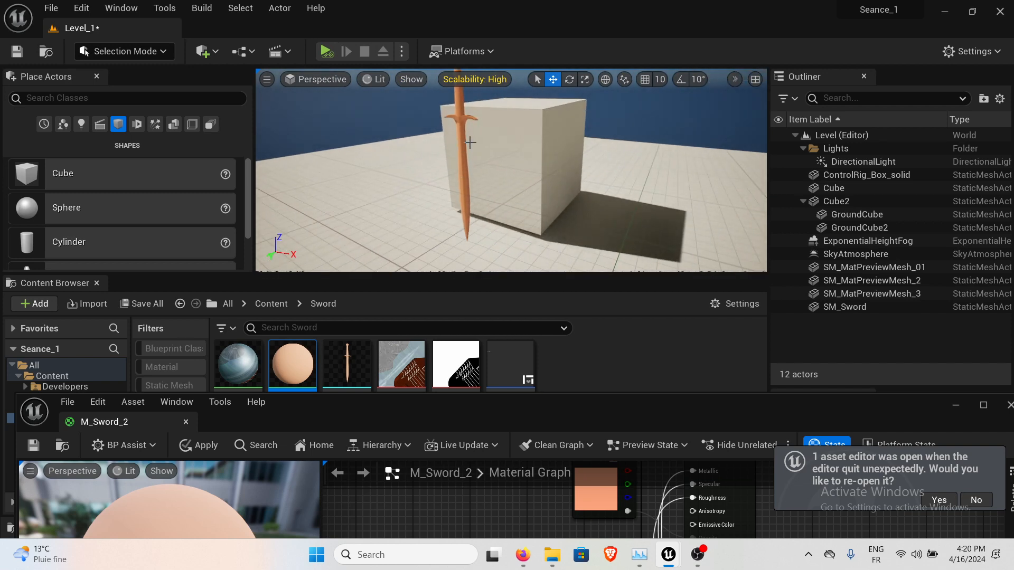
{"action": "left_click", "coordinate": [458, 120]}
{"action": "left_click_drag", "start_coordinate": [456, 117], "coordinate": [528, 175]}
{"action": "left_click_drag", "start_coordinate": [429, 201], "coordinate": [454, 189]}
{"action": "left_click", "coordinate": [17, 52]}
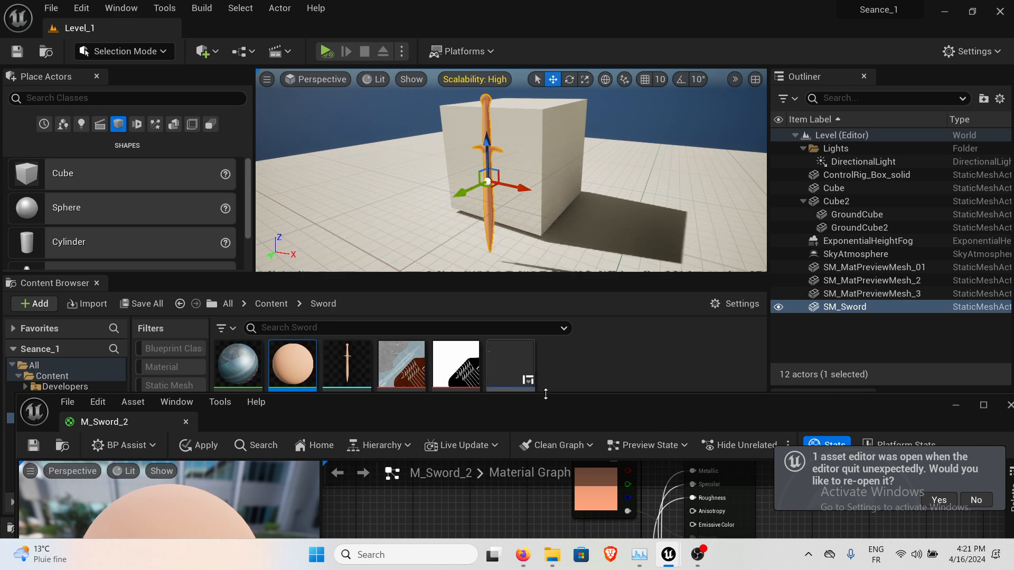
Bring the material editor window back up, then read the Opaque and Masked blend mode entries in the Firefox notes.
{"action": "left_click_drag", "start_coordinate": [550, 417], "coordinate": [525, 42]}
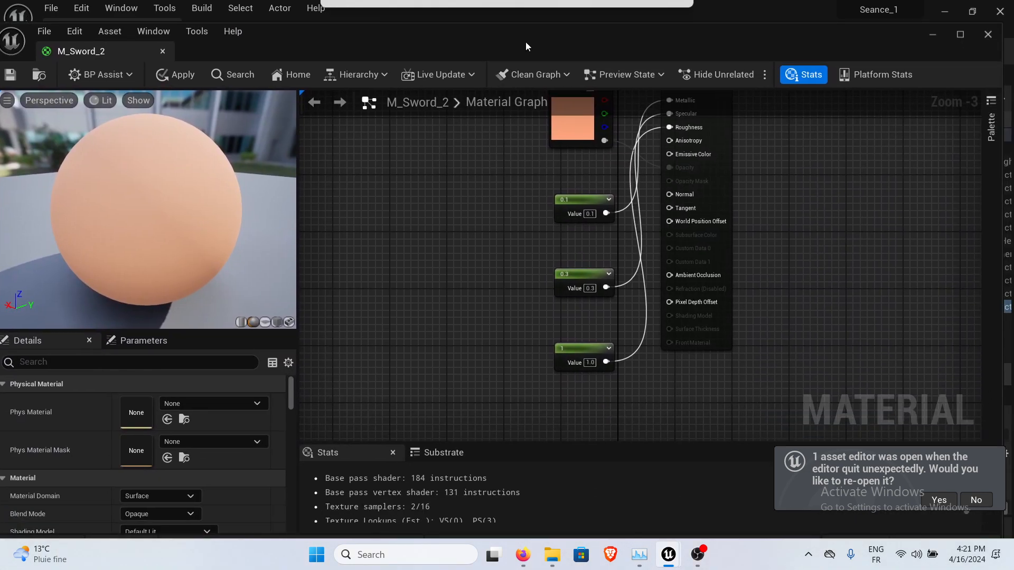
{"action": "left_click", "coordinate": [522, 556]}
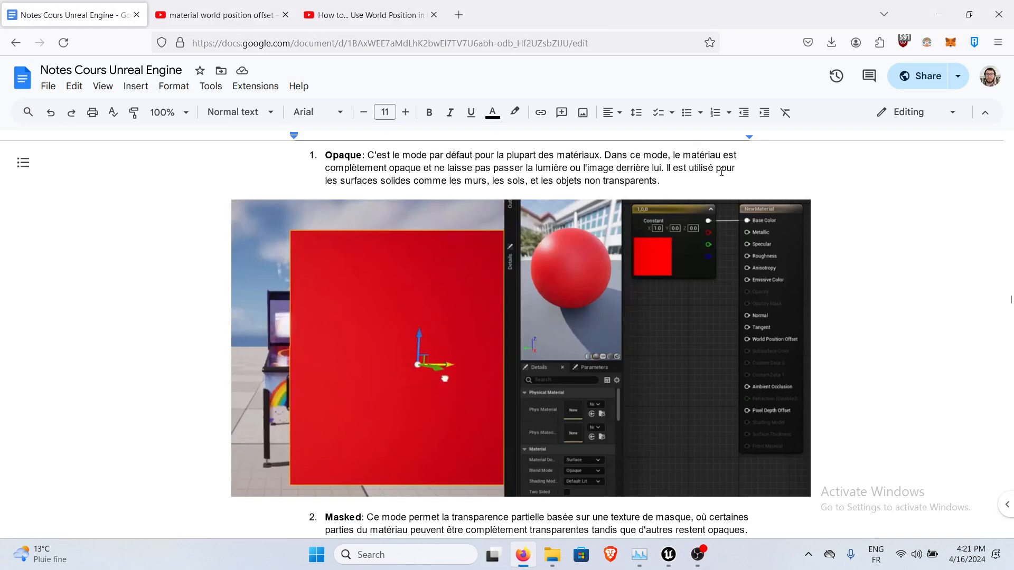
{"action": "scroll", "coordinate": [352, 172], "scroll_direction": "down", "scroll_amount": 7}
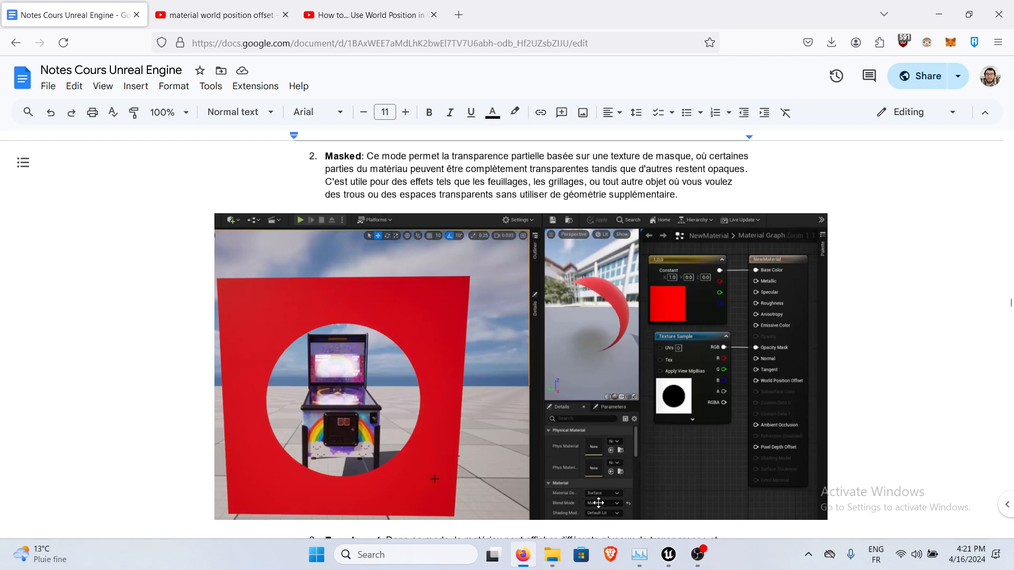
Switch back to M_Sword_2 in Unreal Editor and set the material's Blend Mode to Masked.
{"action": "mouse_move", "coordinate": [668, 555]}
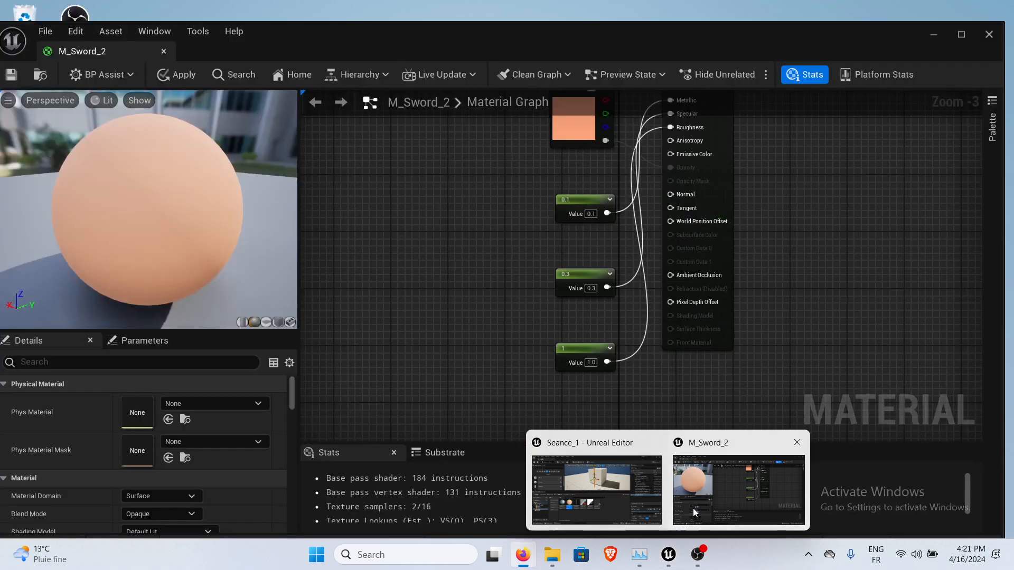
{"action": "left_click", "coordinate": [693, 508]}
{"action": "right_click_drag", "start_coordinate": [459, 300], "coordinate": [429, 319]}
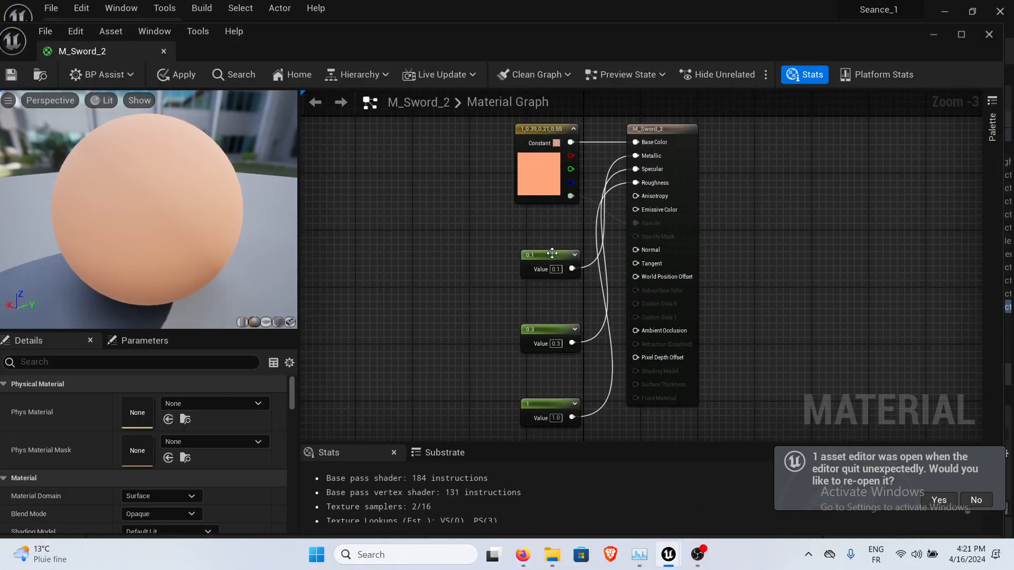
{"action": "scroll", "coordinate": [143, 447], "scroll_direction": "down", "scroll_amount": 1}
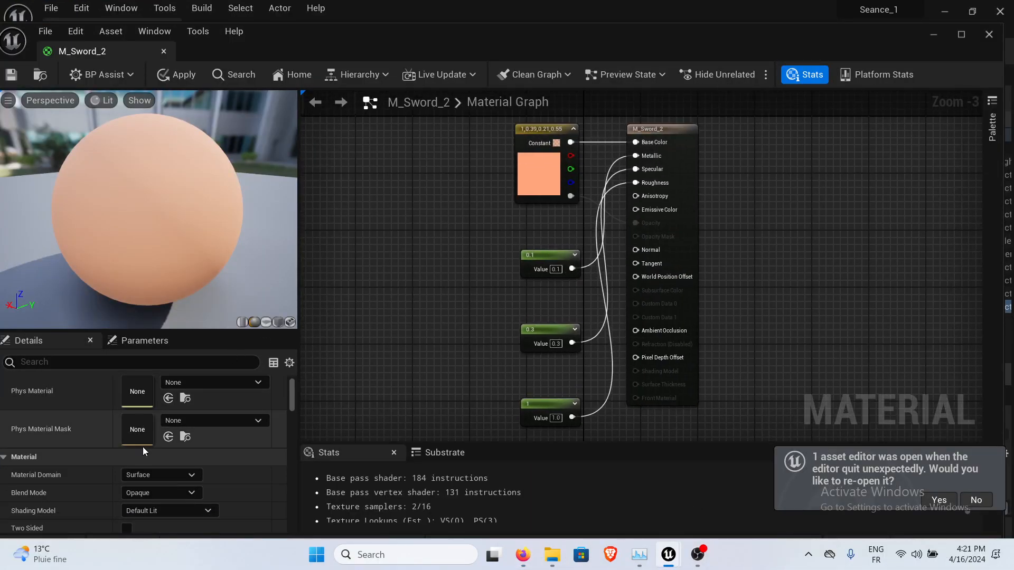
{"action": "left_click", "coordinate": [165, 491]}
{"action": "left_click", "coordinate": [159, 421]}
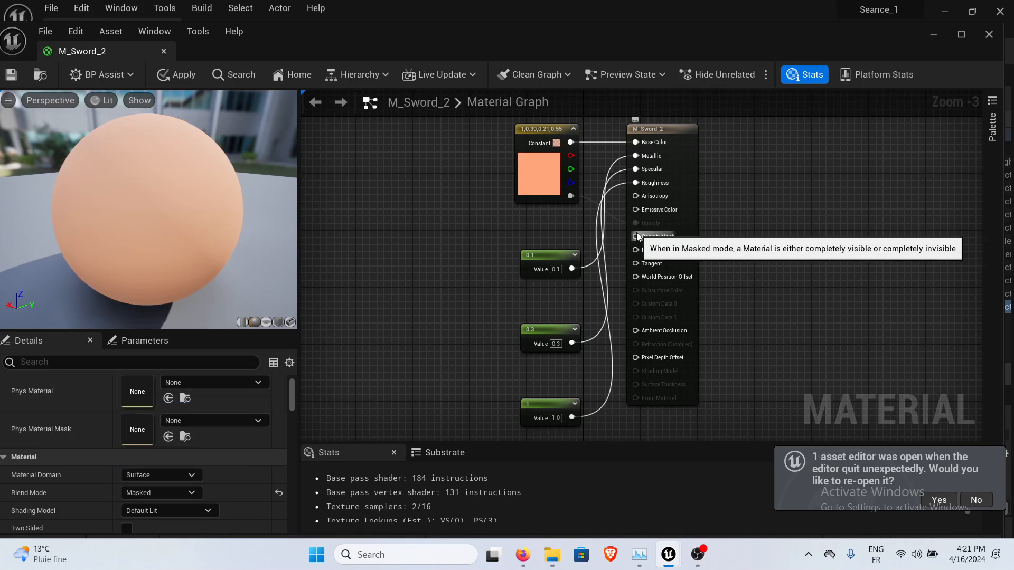
{"action": "mouse_move", "coordinate": [487, 229]}
{"action": "right_mouse_down"}
{"action": "mouse_move", "coordinate": [537, 218]}
{"action": "mouse_move", "coordinate": [496, 234]}
{"action": "right_mouse_up"}
{"action": "scroll", "coordinate": [532, 228], "scroll_direction": "up", "scroll_amount": 1}
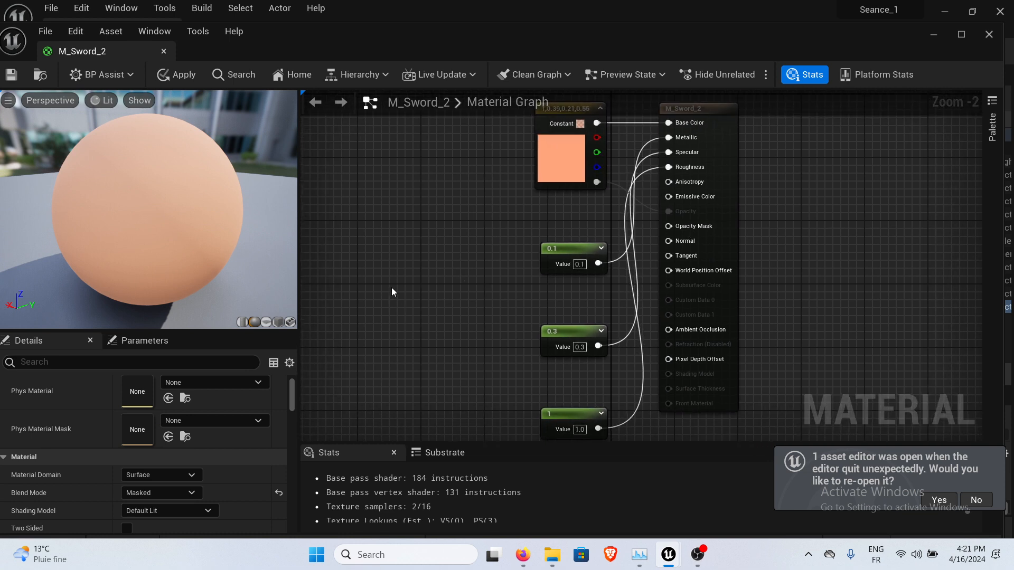
Add a TextureSample node to the M_Sword_2 graph beside the scalar constants.
{"action": "right_click_drag", "start_coordinate": [394, 290], "coordinate": [437, 227]}
{"action": "right_click", "coordinate": [437, 228]}
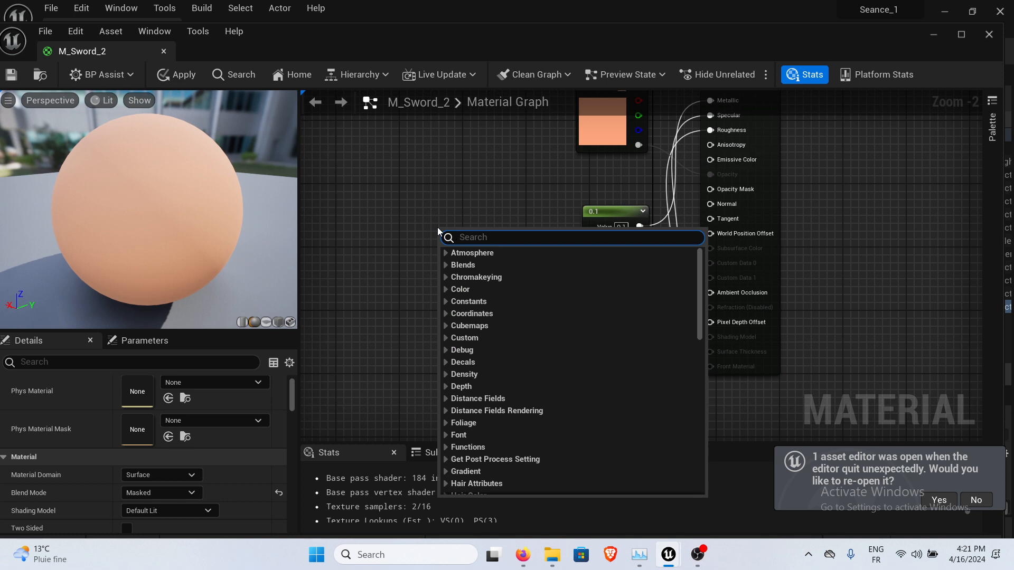
{"action": "type", "text": "texture"}
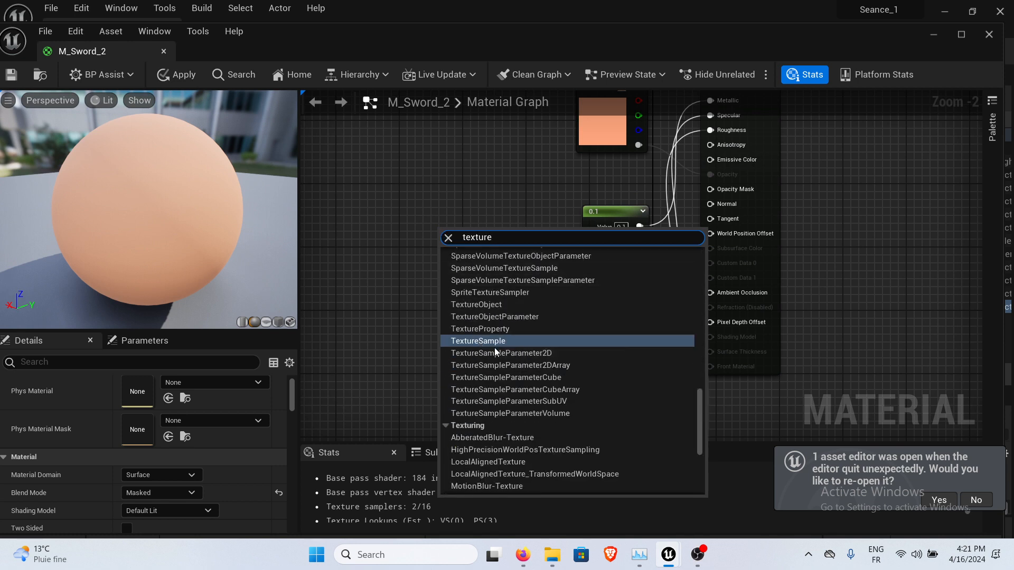
{"action": "left_click", "coordinate": [493, 343]}
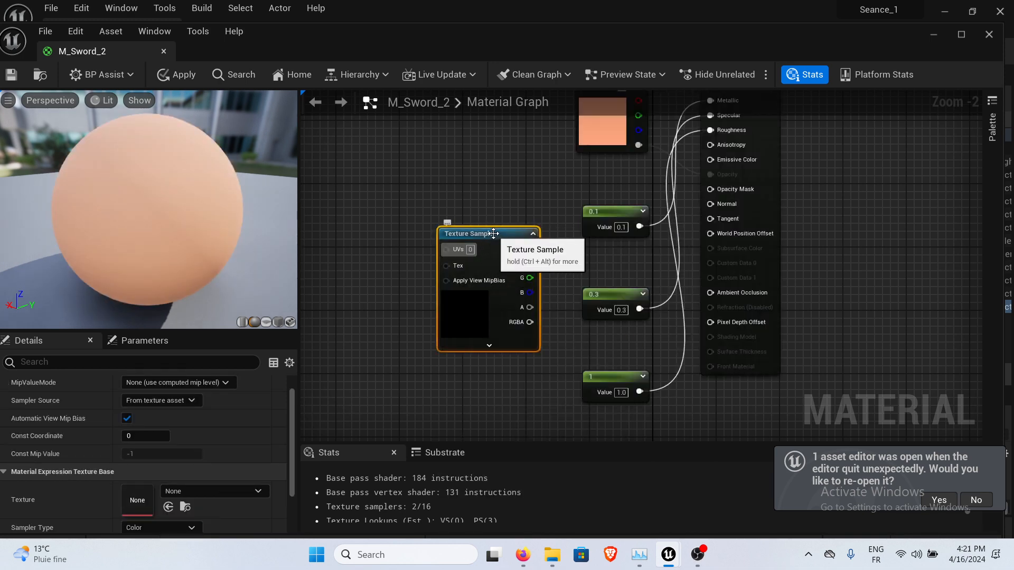
{"action": "right_click_drag", "start_coordinate": [492, 233], "coordinate": [482, 211]}
{"action": "right_click_drag", "start_coordinate": [481, 144], "coordinate": [483, 215]}
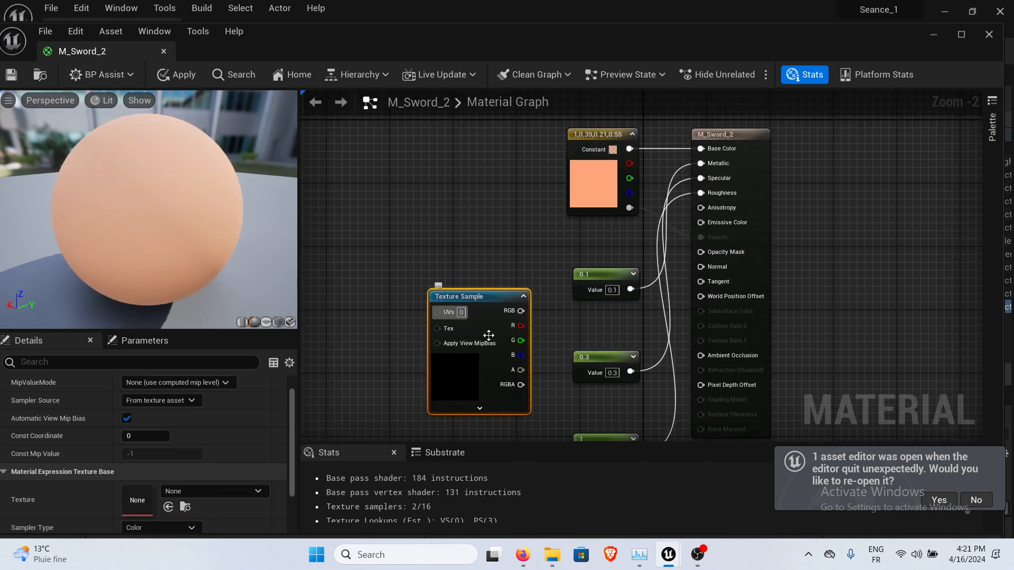
Assign the Bad texture with the red cross to the Texture Sample node.
{"action": "scroll", "coordinate": [121, 443], "scroll_direction": "down", "scroll_amount": 2}
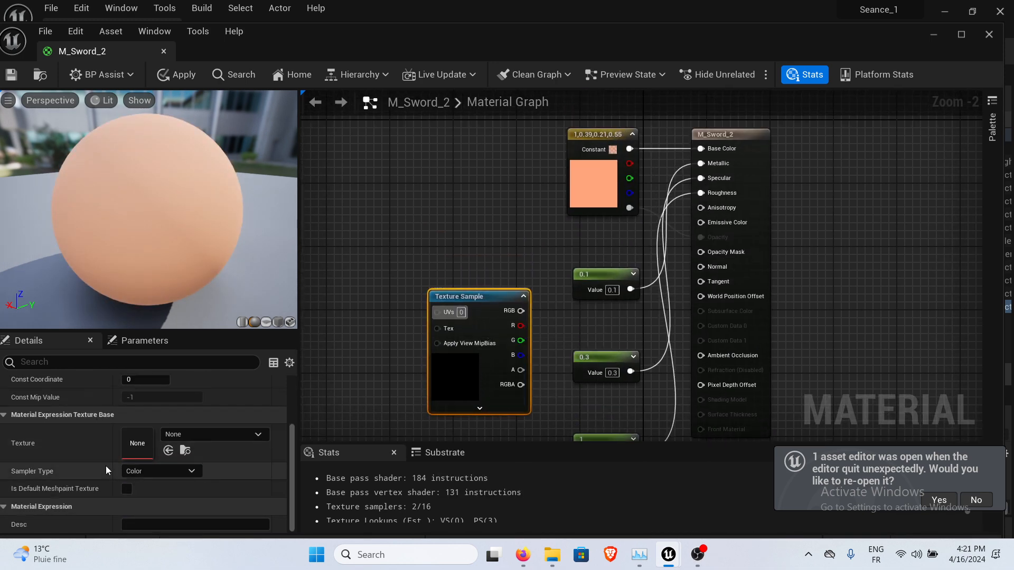
{"action": "left_click", "coordinate": [172, 437]}
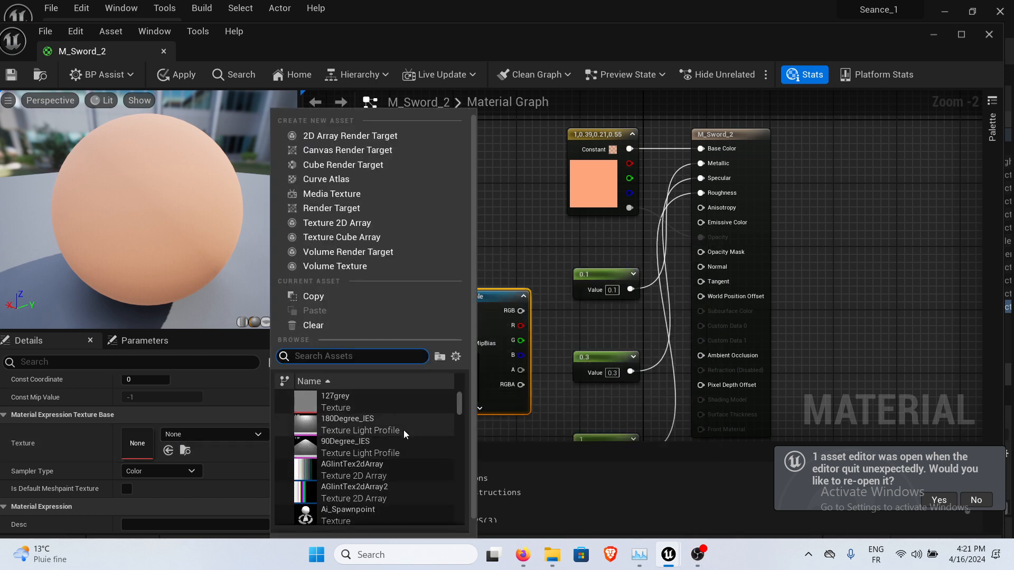
{"action": "scroll", "coordinate": [395, 453], "scroll_direction": "down", "scroll_amount": 4}
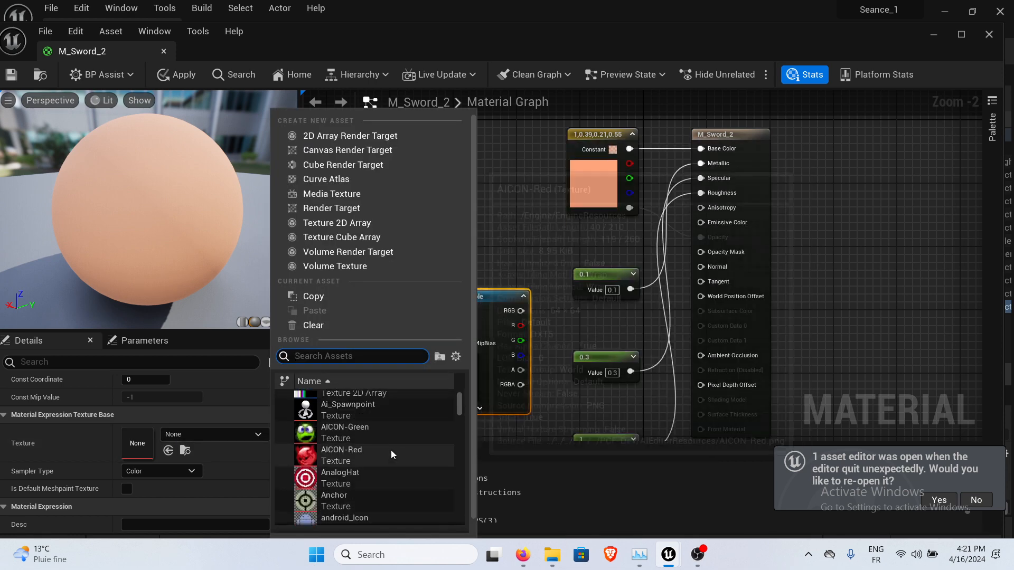
{"action": "scroll", "coordinate": [391, 454], "scroll_direction": "down", "scroll_amount": 8}
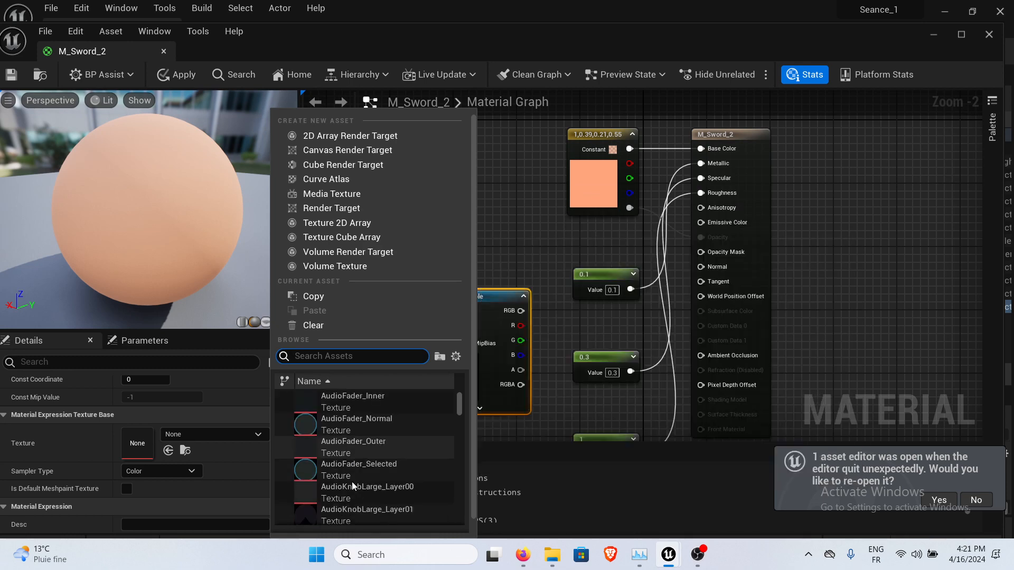
{"action": "scroll", "coordinate": [360, 483], "scroll_direction": "down", "scroll_amount": 10}
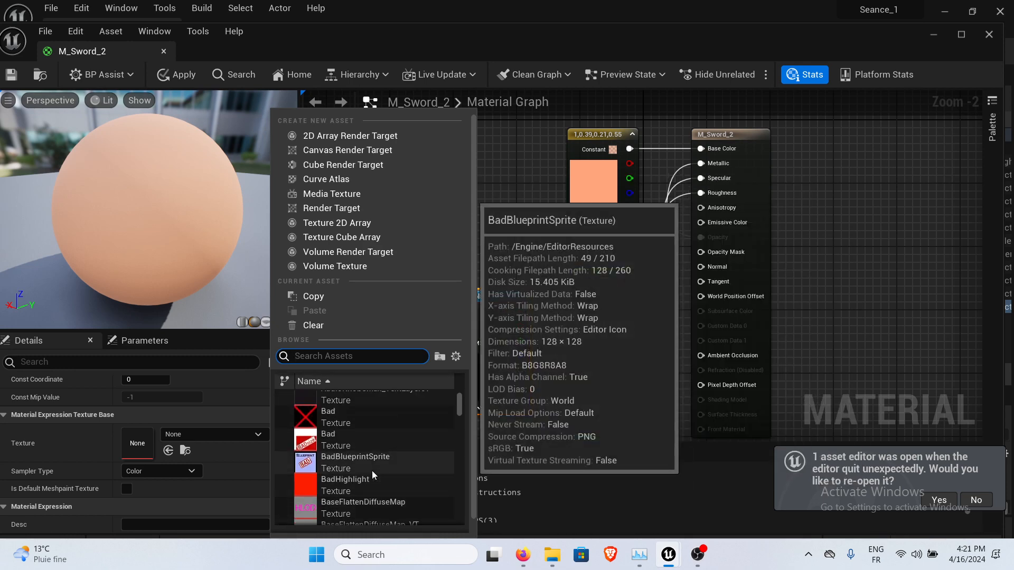
{"action": "left_click", "coordinate": [355, 424]}
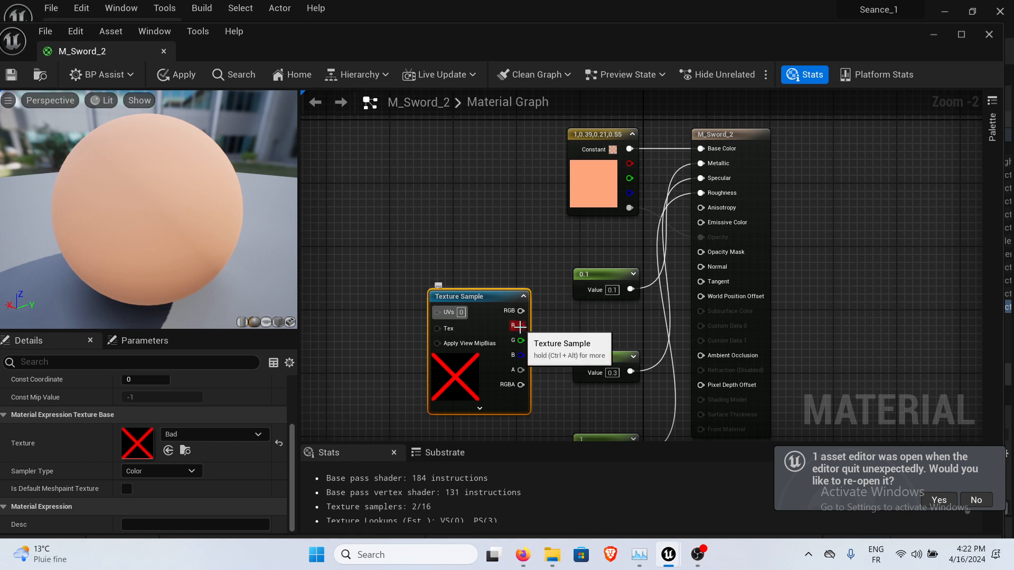
Connect the Texture Sample's R output to Opacity Mask, check the cutout on the preview sphere, and save the material.
{"action": "left_click_drag", "start_coordinate": [519, 326], "coordinate": [700, 252]}
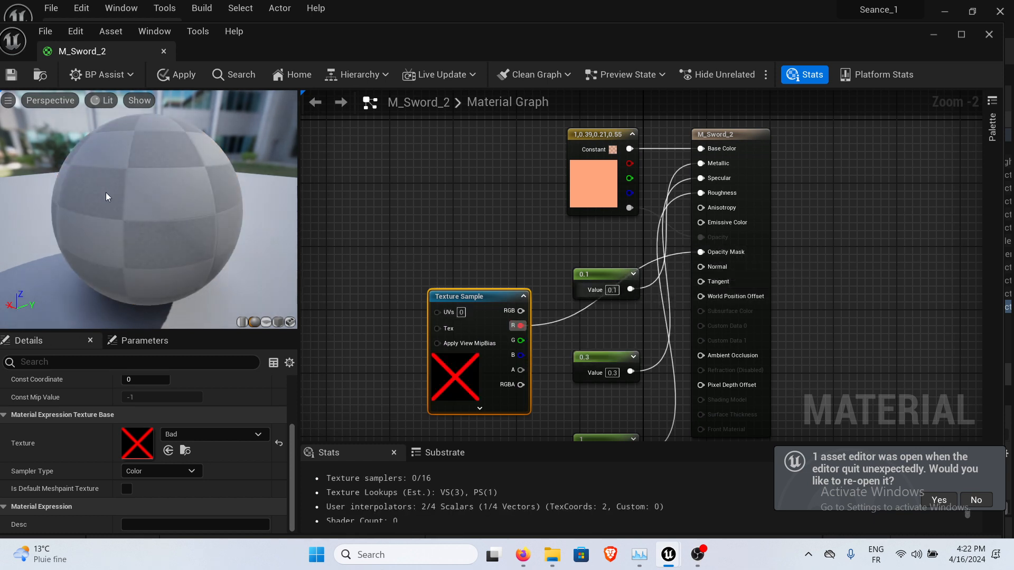
{"action": "left_click", "coordinate": [606, 274]}
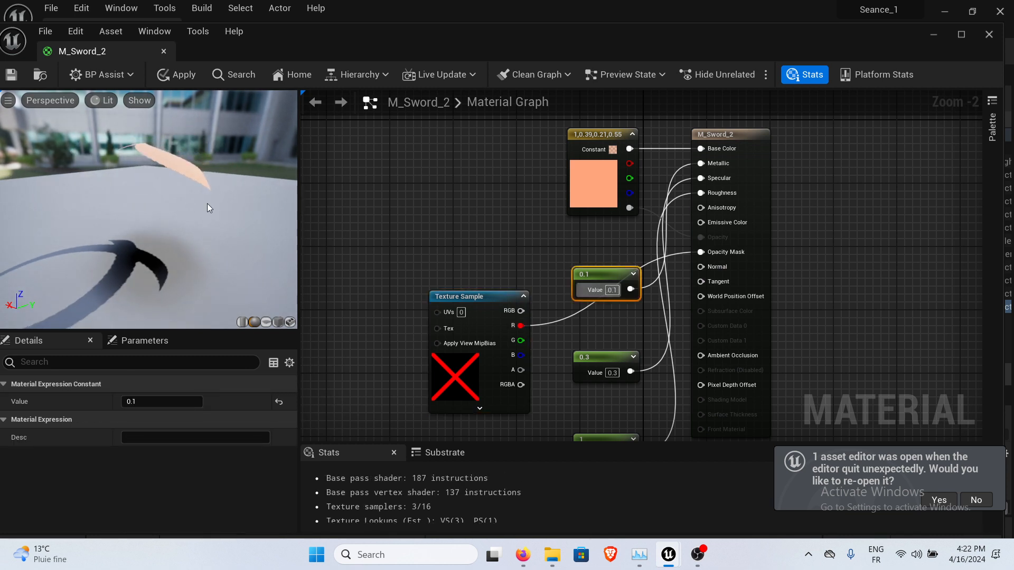
{"action": "left_click_drag", "start_coordinate": [175, 227], "coordinate": [206, 210]}
{"action": "left_click", "coordinate": [11, 75]}
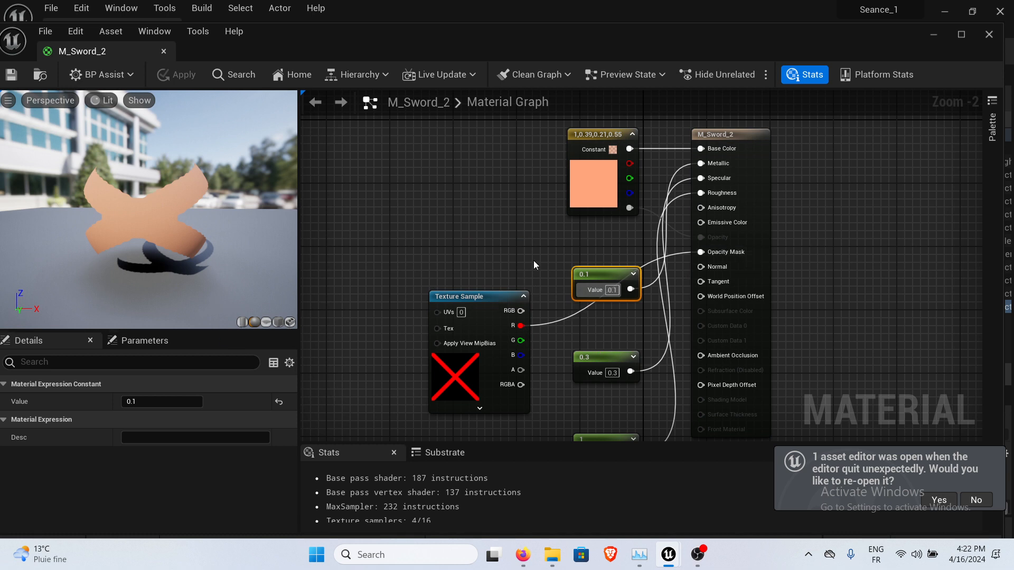
Disconnect the peach colour constant from Base Color and feed Base Color from the Texture Sample's R output instead.
{"action": "left_click", "coordinate": [660, 148], "text": "alt"}
{"action": "left_click", "coordinate": [534, 300]}
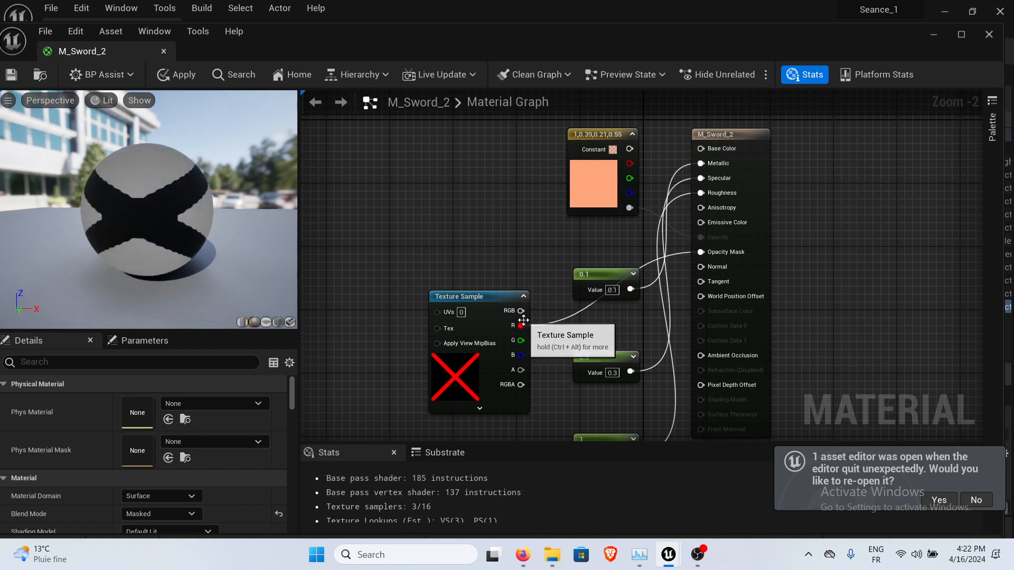
{"action": "left_click_drag", "start_coordinate": [522, 323], "coordinate": [698, 150]}
{"action": "left_click", "coordinate": [648, 262]}
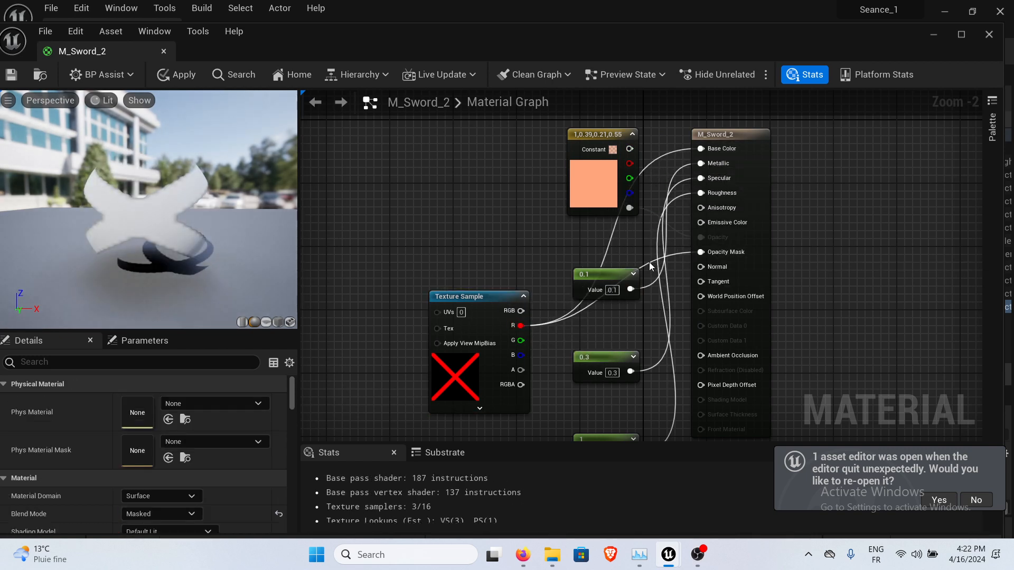
Disconnect the Texture Sample from Opacity Mask and examine the unmasked texture on the preview sphere.
{"action": "left_click", "coordinate": [648, 264], "text": "alt"}
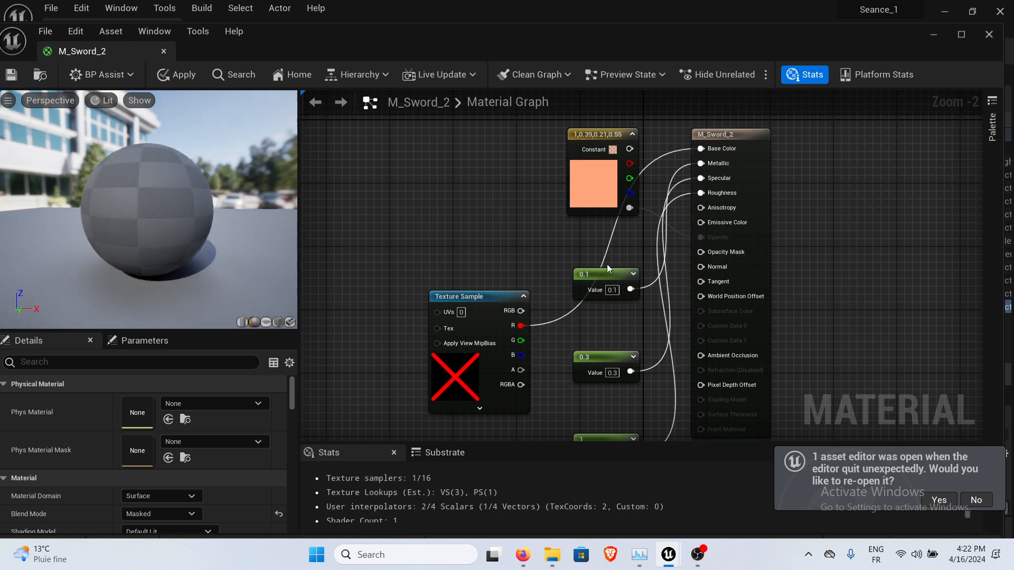
{"action": "mouse_move", "coordinate": [129, 226]}
{"action": "right_mouse_down"}
{"action": "mouse_move", "coordinate": [129, 264]}
{"action": "mouse_move", "coordinate": [129, 232]}
{"action": "right_mouse_up"}
{"action": "mouse_move", "coordinate": [128, 226]}
{"action": "left_mouse_down"}
{"action": "mouse_move", "coordinate": [227, 226]}
{"action": "mouse_move", "coordinate": [69, 226]}
{"action": "mouse_move", "coordinate": [143, 224]}
{"action": "left_mouse_up"}
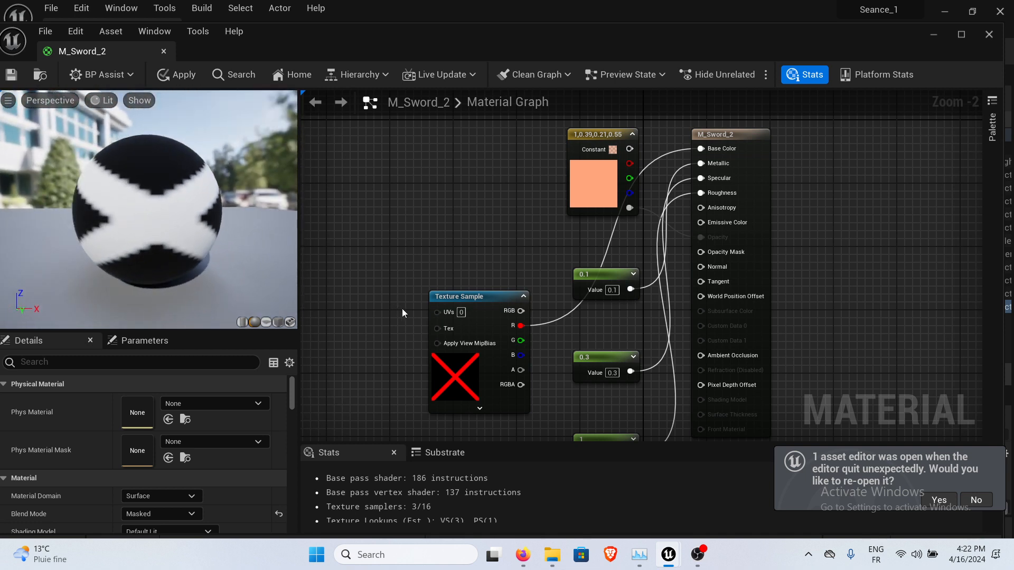
Feed Base Color from the Texture Sample's RGB output instead of R, and connect R to Opacity Mask.
{"action": "left_click", "coordinate": [546, 324], "text": "alt"}
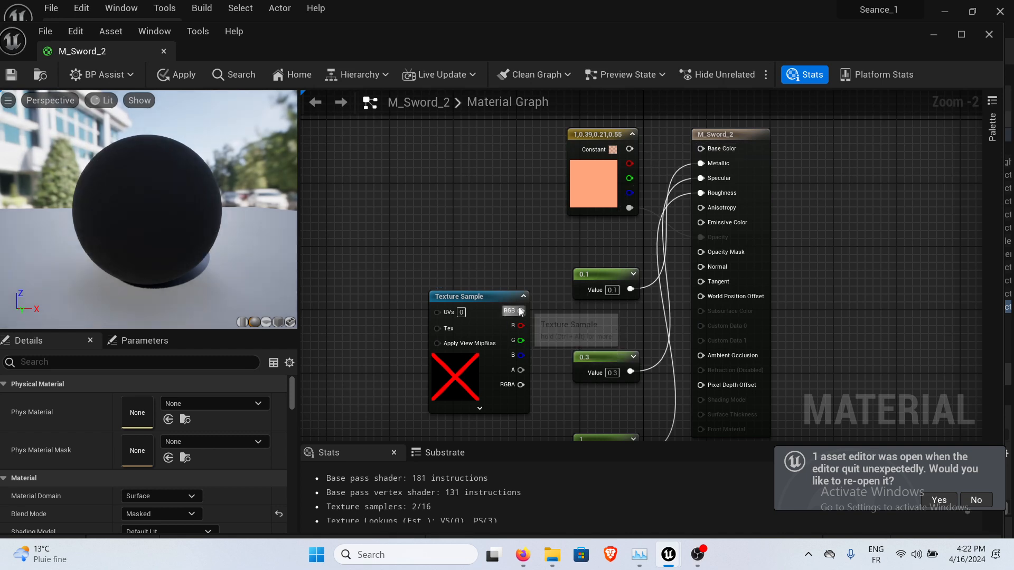
{"action": "left_click_drag", "start_coordinate": [520, 311], "coordinate": [704, 148]}
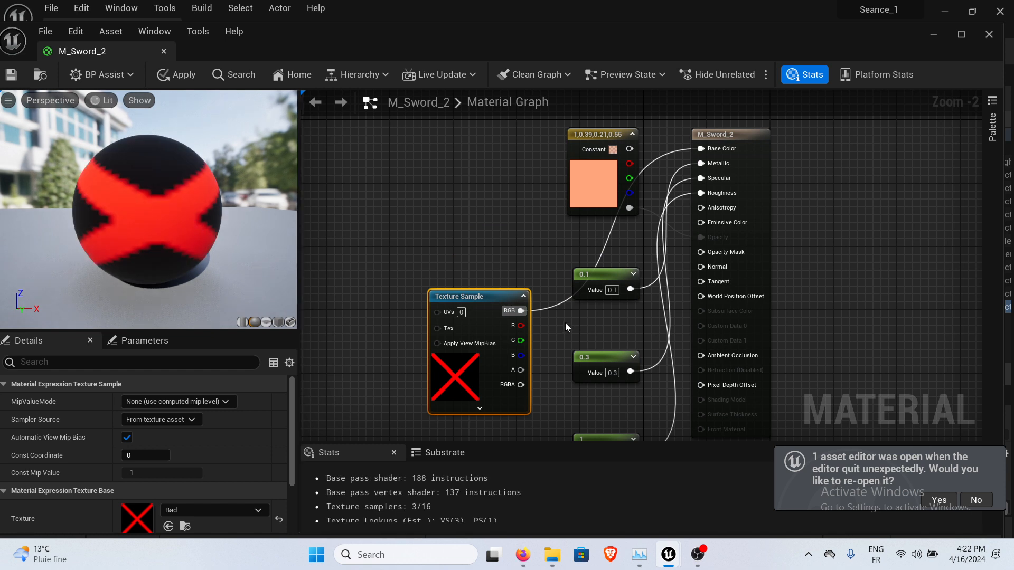
{"action": "left_click_drag", "start_coordinate": [518, 326], "coordinate": [708, 252]}
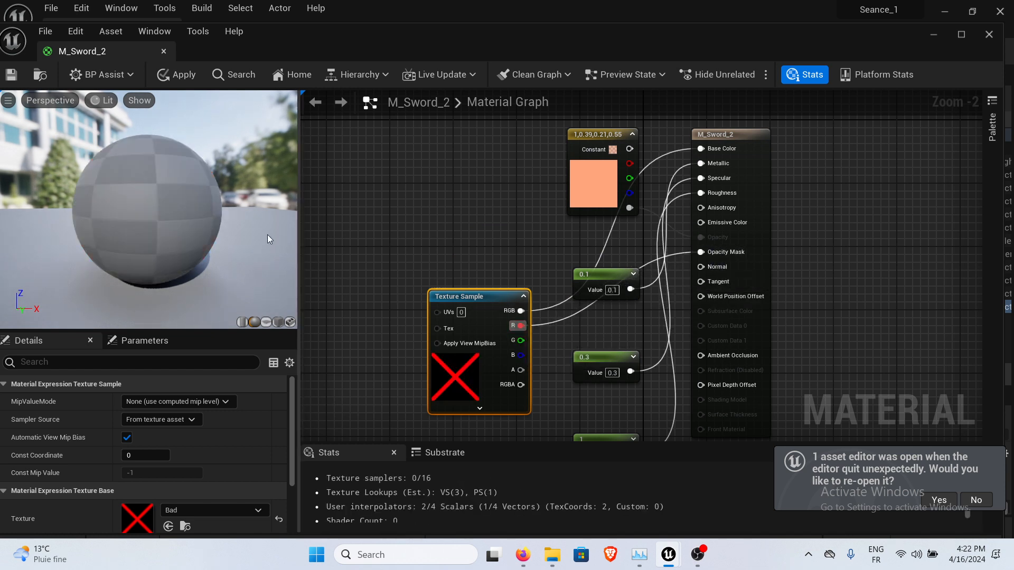
{"action": "mouse_move", "coordinate": [154, 217]}
{"action": "left_mouse_down"}
{"action": "mouse_move", "coordinate": [90, 206]}
{"action": "mouse_move", "coordinate": [155, 222]}
{"action": "left_mouse_up"}
{"action": "scroll", "coordinate": [154, 217], "scroll_direction": "down", "scroll_amount": 2}
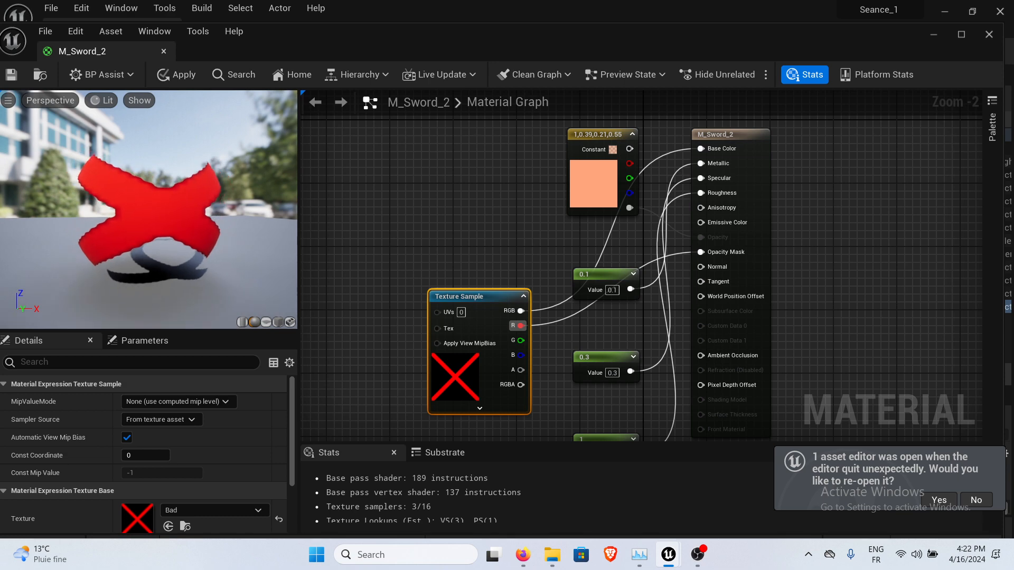
Switch to the Firefox course notes, review the Masked blend mode entry and its example image, and return to Unreal Editor.
{"action": "left_click", "coordinate": [523, 554]}
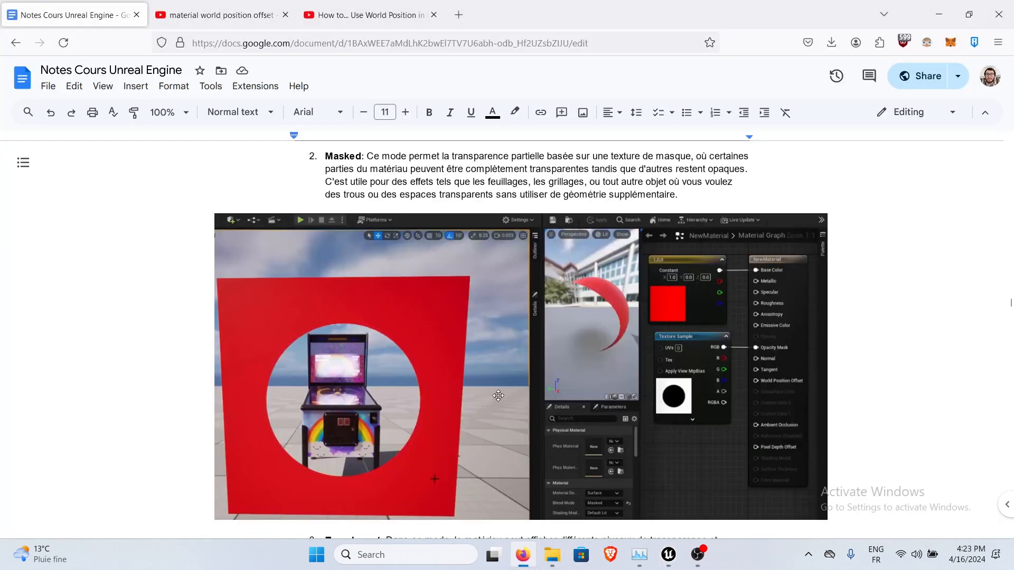
{"action": "scroll", "coordinate": [603, 280], "scroll_direction": "up", "scroll_amount": 3}
{"action": "scroll", "coordinate": [604, 284], "scroll_direction": "down", "scroll_amount": 4}
{"action": "scroll", "coordinate": [605, 284], "scroll_direction": "down", "scroll_amount": 2}
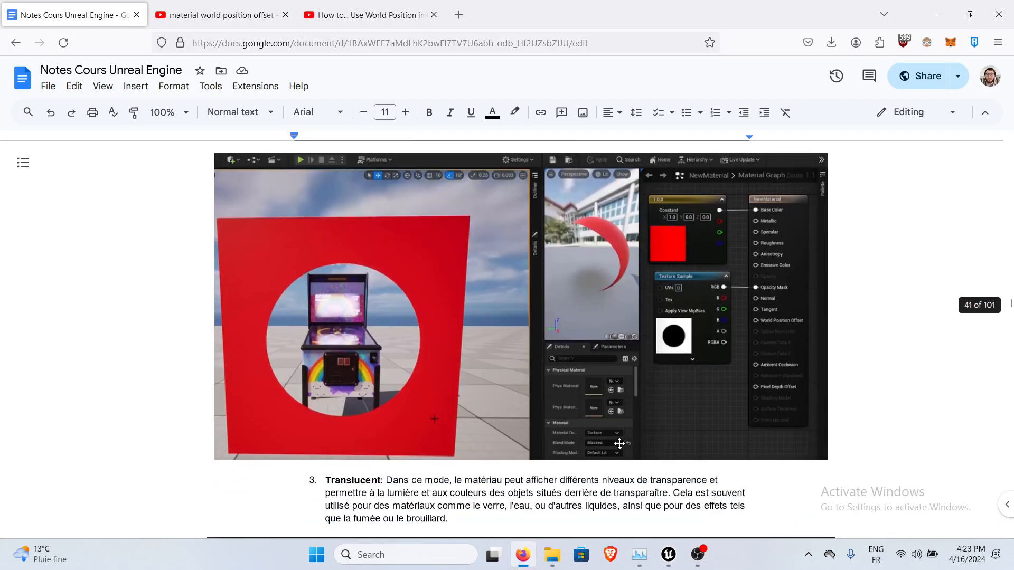
{"action": "scroll", "coordinate": [594, 292], "scroll_direction": "up", "scroll_amount": 4}
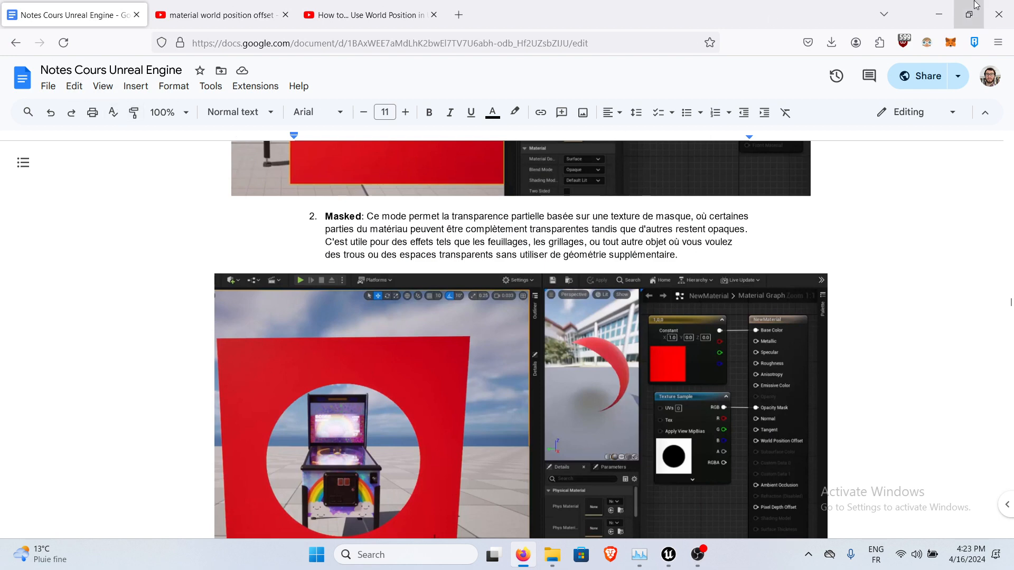
{"action": "left_click", "coordinate": [934, 20]}
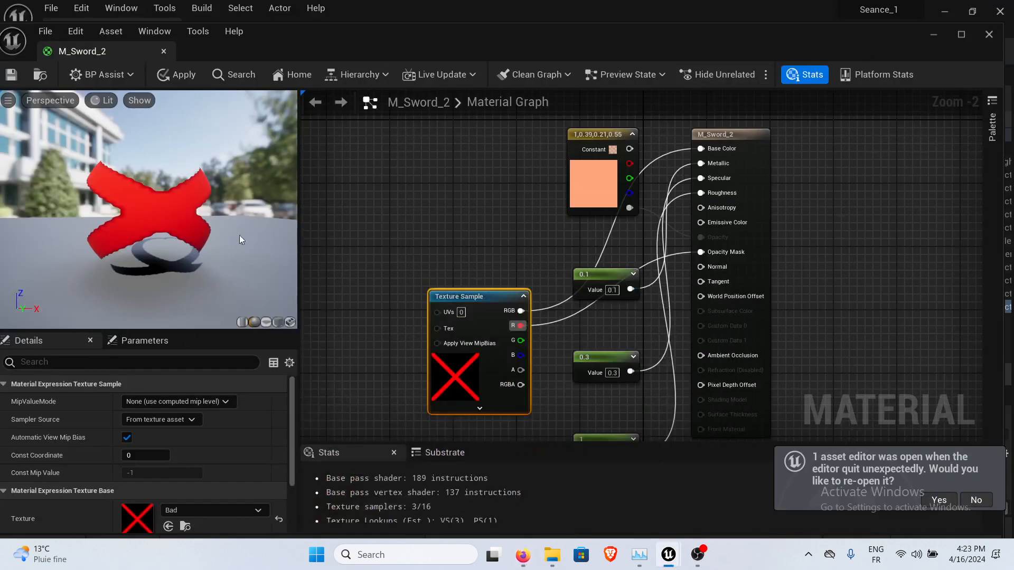
Try to use the asset selected in the Content Browser as the material's preview mesh, and uncover the level editor.
{"action": "left_click", "coordinate": [289, 323]}
{"action": "left_click", "coordinate": [668, 230]}
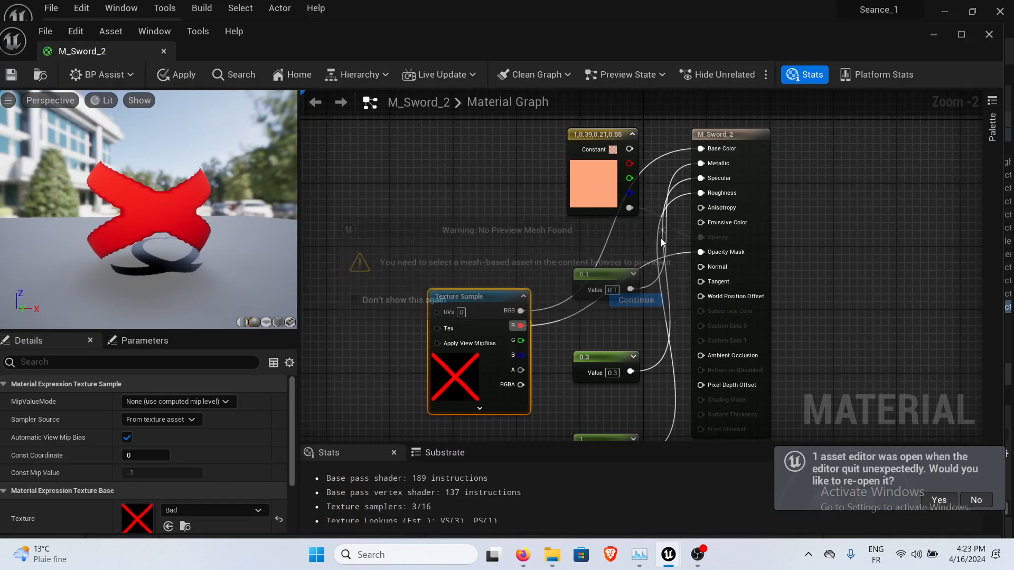
{"action": "left_click", "coordinate": [933, 35]}
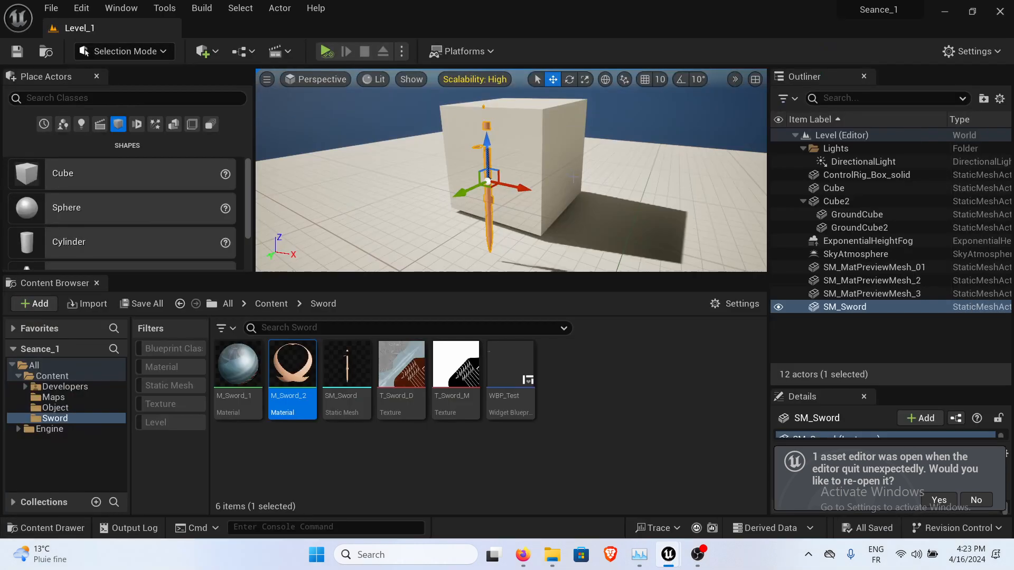
Open the SM_Sword static mesh to check its material slot, and return to the level viewport.
{"action": "right_click_drag", "start_coordinate": [621, 140], "coordinate": [524, 267]}
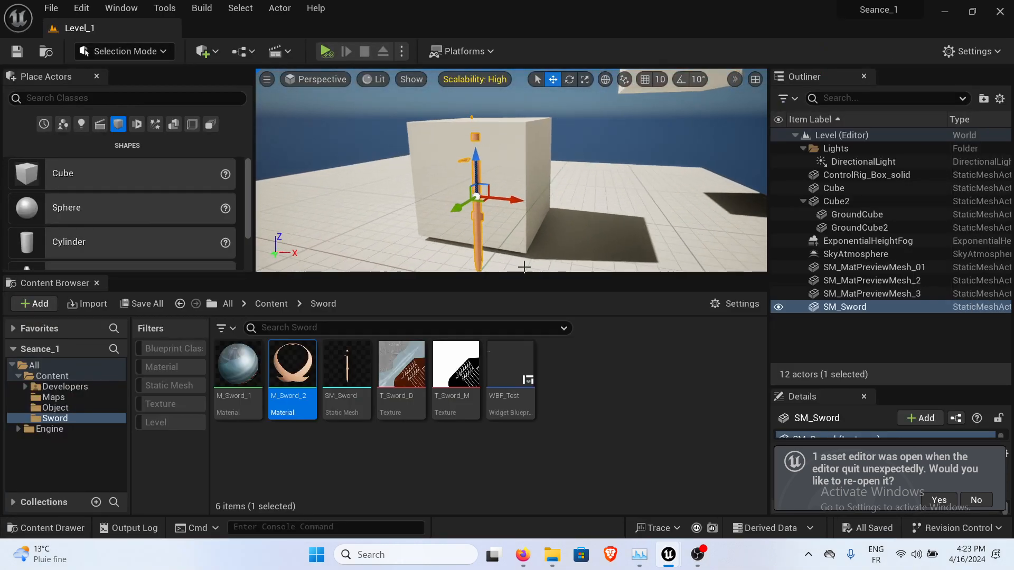
{"action": "double_click", "coordinate": [364, 375]}
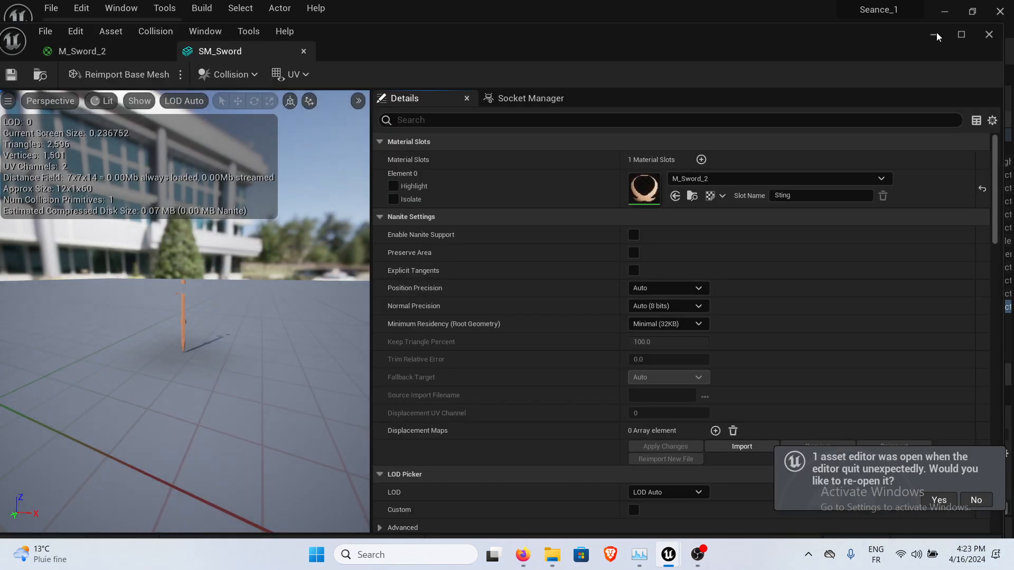
{"action": "left_click", "coordinate": [934, 34]}
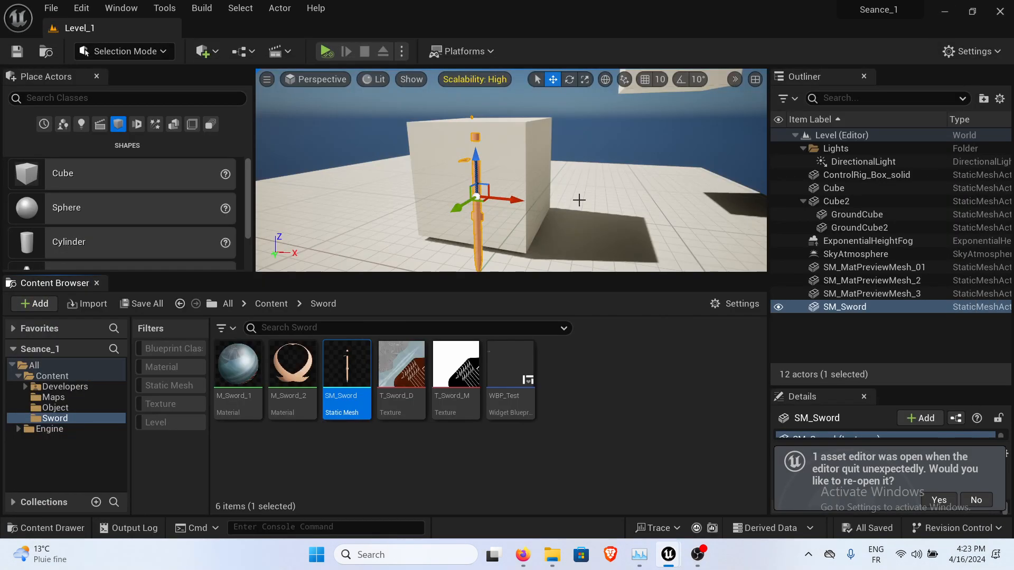
Examine the sword up close in front of the white cube, leaving SM_Sword selected in the level.
{"action": "right_click_drag", "start_coordinate": [563, 195], "coordinate": [417, 232]}
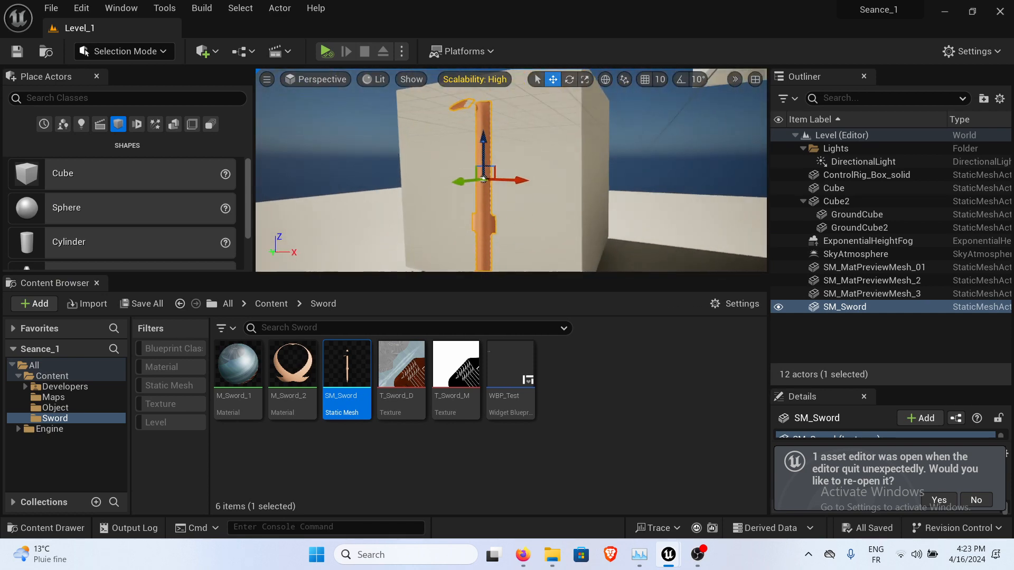
{"action": "left_click", "coordinate": [582, 203]}
{"action": "mouse_move", "coordinate": [582, 203]}
{"action": "right_mouse_down"}
{"action": "mouse_move", "coordinate": [584, 224]}
{"action": "mouse_move", "coordinate": [576, 187]}
{"action": "right_mouse_up"}
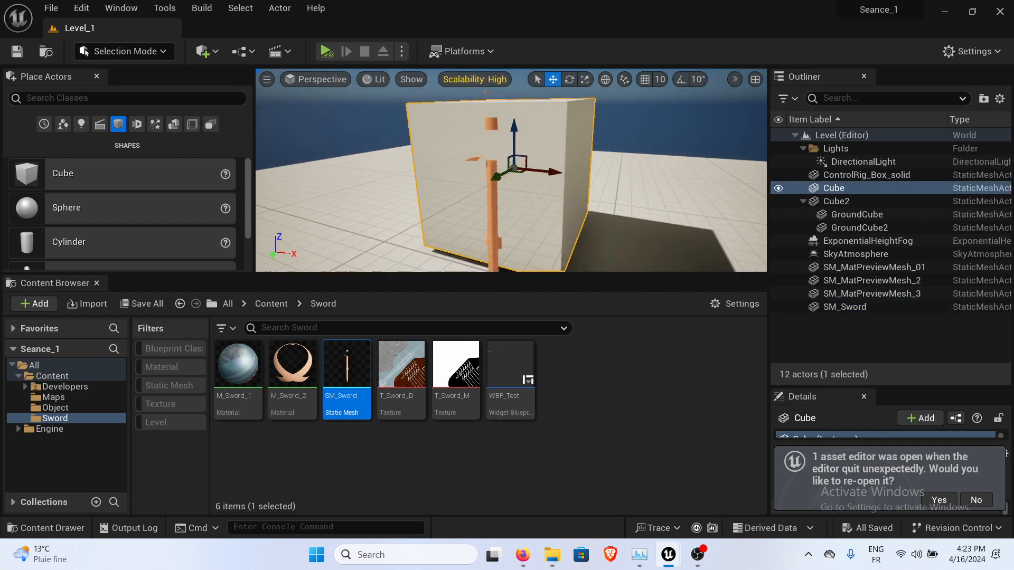
{"action": "left_click", "coordinate": [497, 200]}
{"action": "right_click_drag", "start_coordinate": [636, 138], "coordinate": [649, 149]}
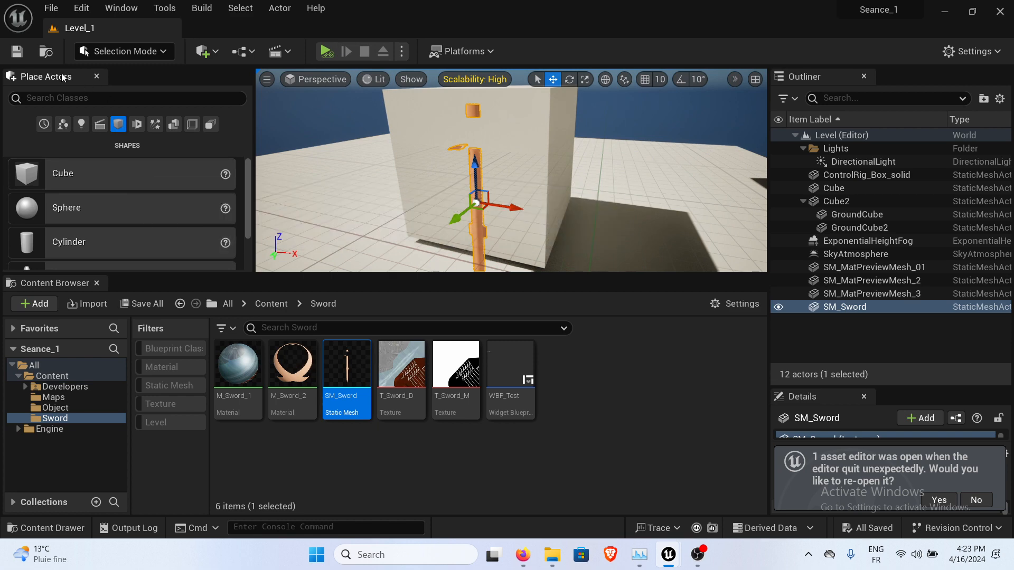
Open the M_Sword_2 material, set the Texture Sample's texture to BlendFunc_DefBase, and save the material.
{"action": "double_click", "coordinate": [292, 366]}
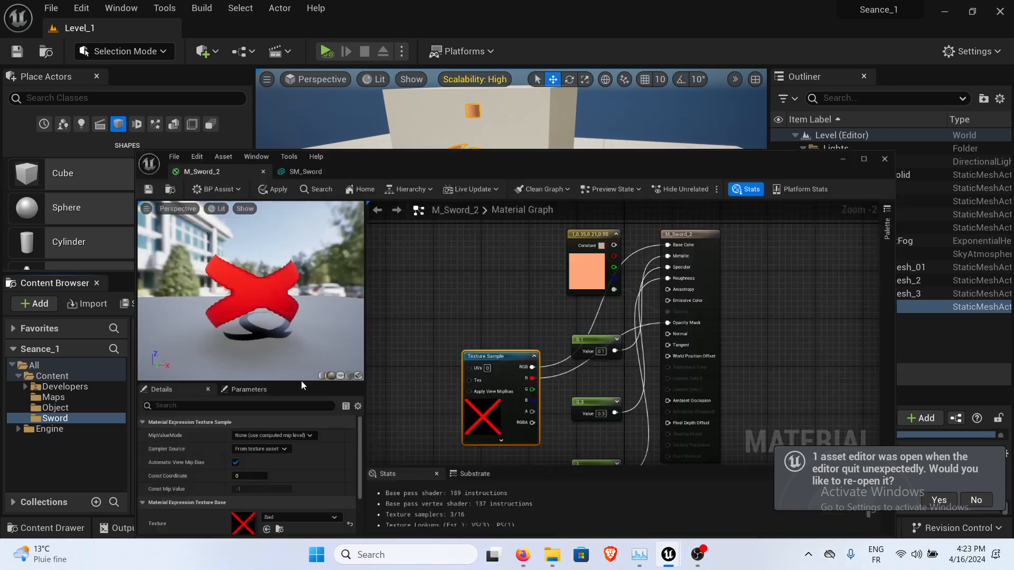
{"action": "scroll", "coordinate": [186, 439], "scroll_direction": "down", "scroll_amount": 2}
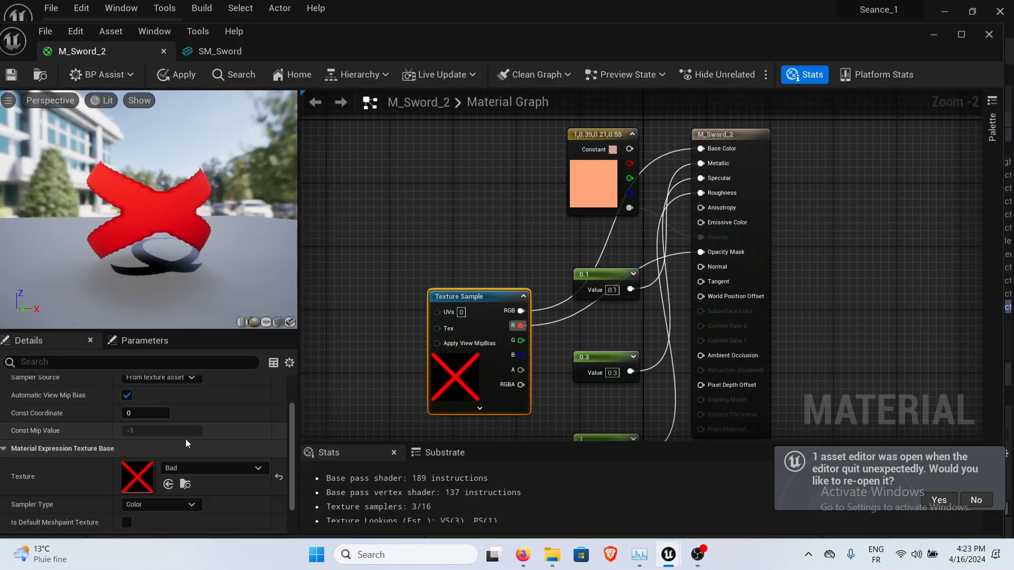
{"action": "left_click", "coordinate": [197, 466]}
{"action": "scroll", "coordinate": [272, 359], "scroll_direction": "down", "scroll_amount": 6}
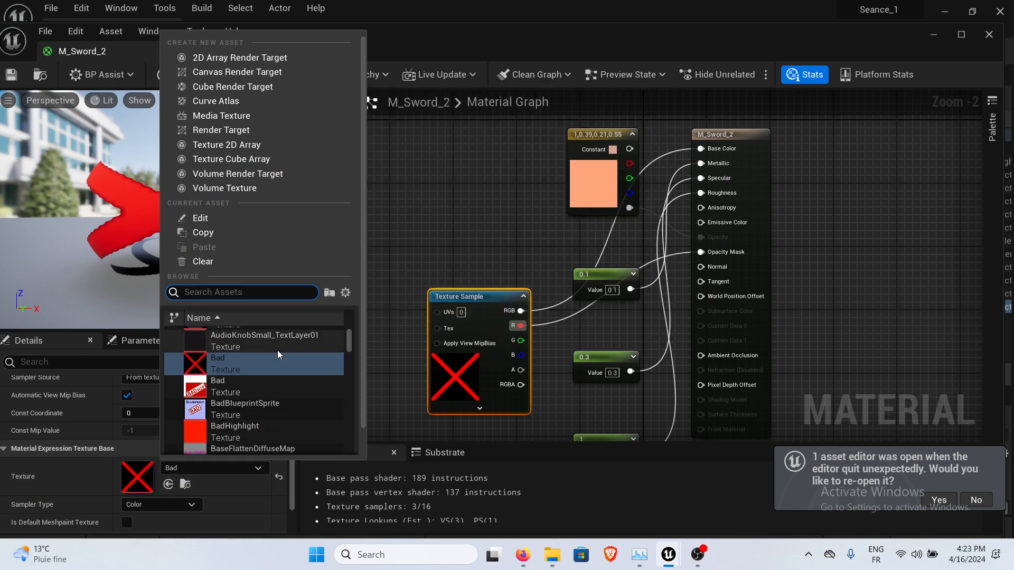
{"action": "scroll", "coordinate": [271, 370], "scroll_direction": "down", "scroll_amount": 5}
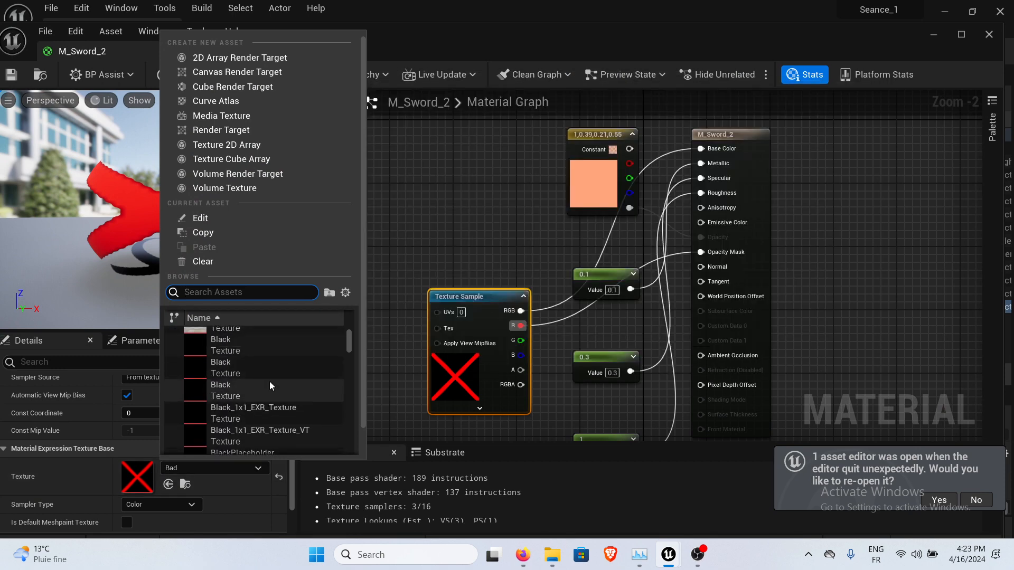
{"action": "scroll", "coordinate": [272, 387], "scroll_direction": "up", "scroll_amount": 1}
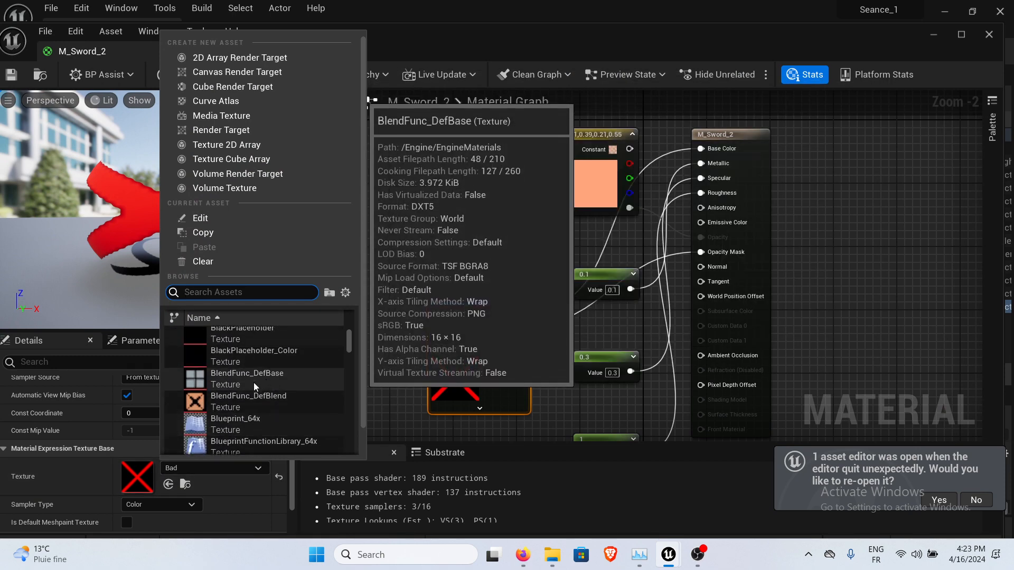
{"action": "left_click", "coordinate": [253, 378]}
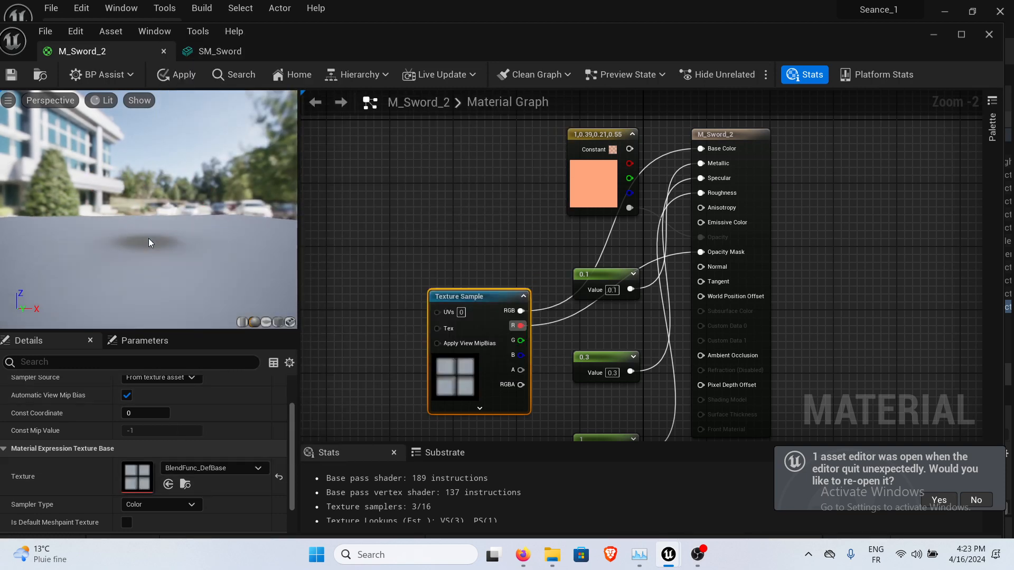
{"action": "left_click", "coordinate": [12, 75]}
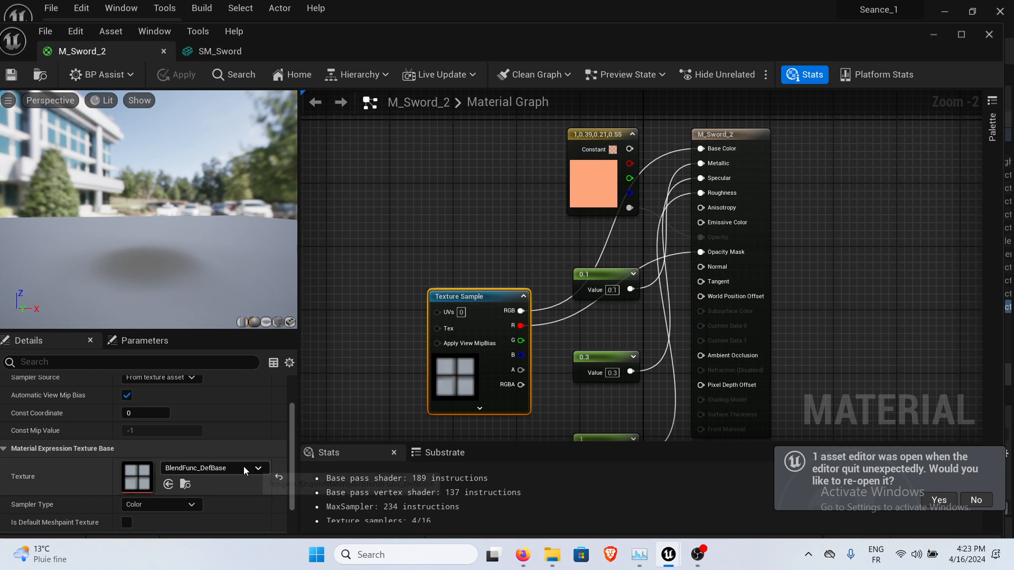
{"action": "left_click", "coordinate": [258, 467]}
{"action": "scroll", "coordinate": [257, 400], "scroll_direction": "down", "scroll_amount": 3}
{"action": "scroll", "coordinate": [257, 400], "scroll_direction": "down", "scroll_amount": 2}
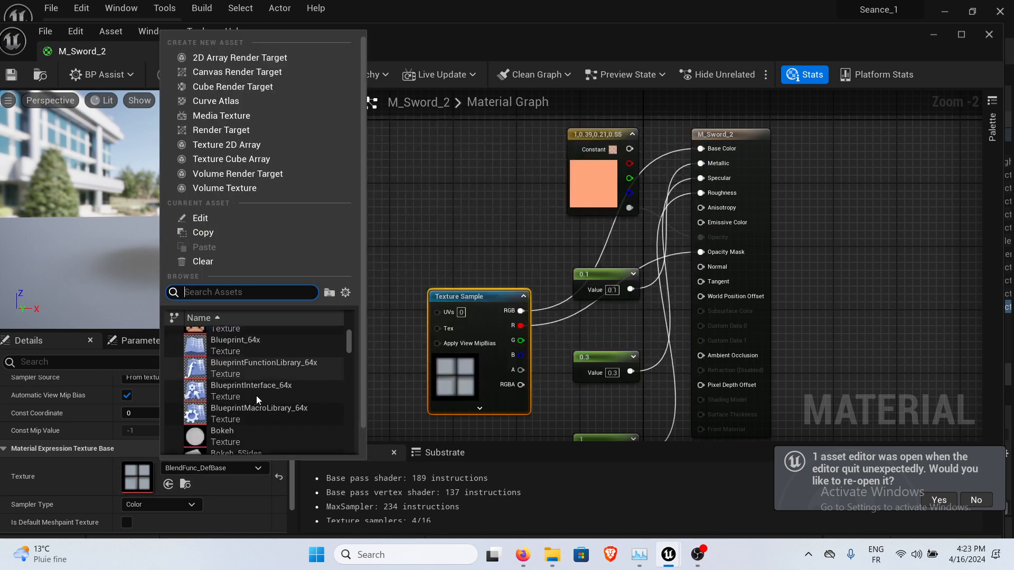
{"action": "left_click", "coordinate": [508, 255]}
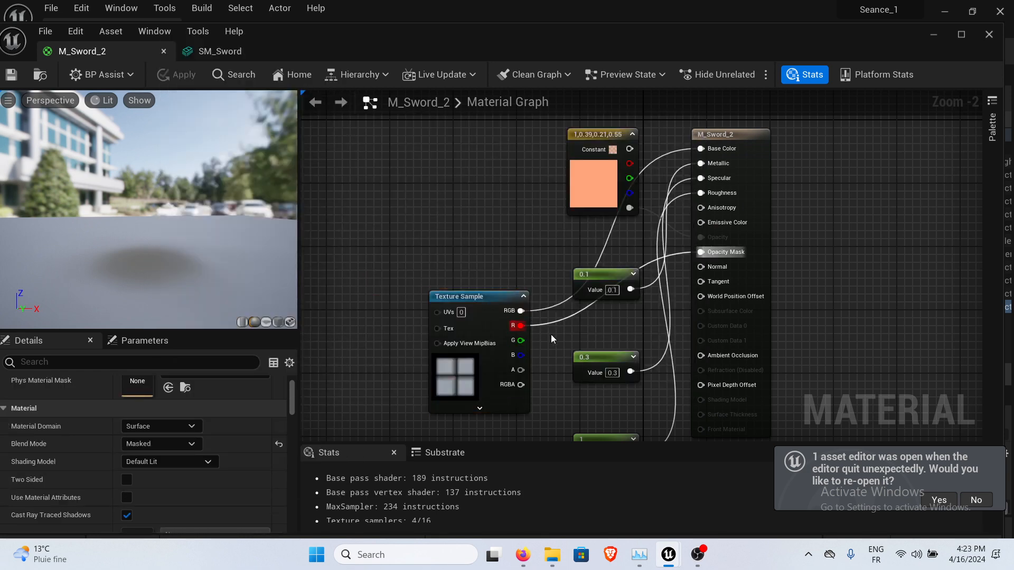
Disconnect the Texture Sample's R output from Opacity Mask and try its RGB and A outputs there in turn, removing each connection again.
{"action": "left_click", "coordinate": [557, 323], "text": "alt"}
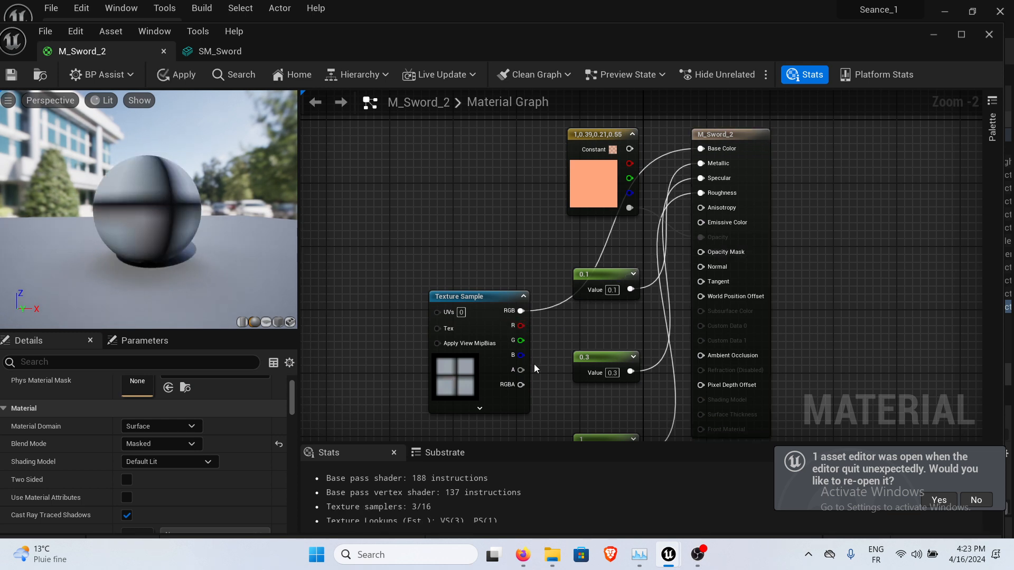
{"action": "left_click_drag", "start_coordinate": [521, 310], "coordinate": [701, 252]}
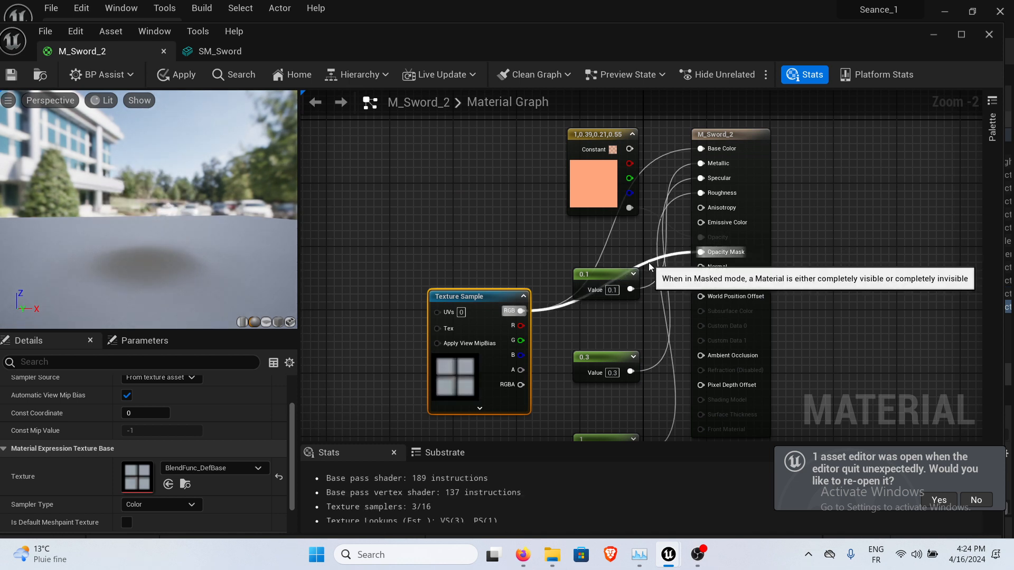
{"action": "key", "text": "ctrl+z"}
{"action": "left_click_drag", "start_coordinate": [522, 370], "coordinate": [702, 257]}
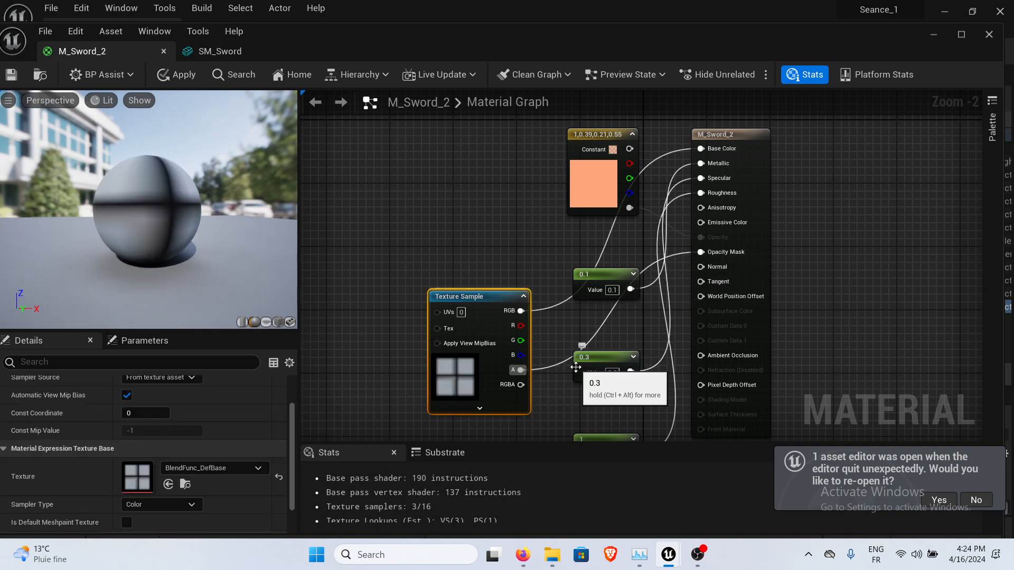
{"action": "left_click", "coordinate": [607, 319], "text": "alt"}
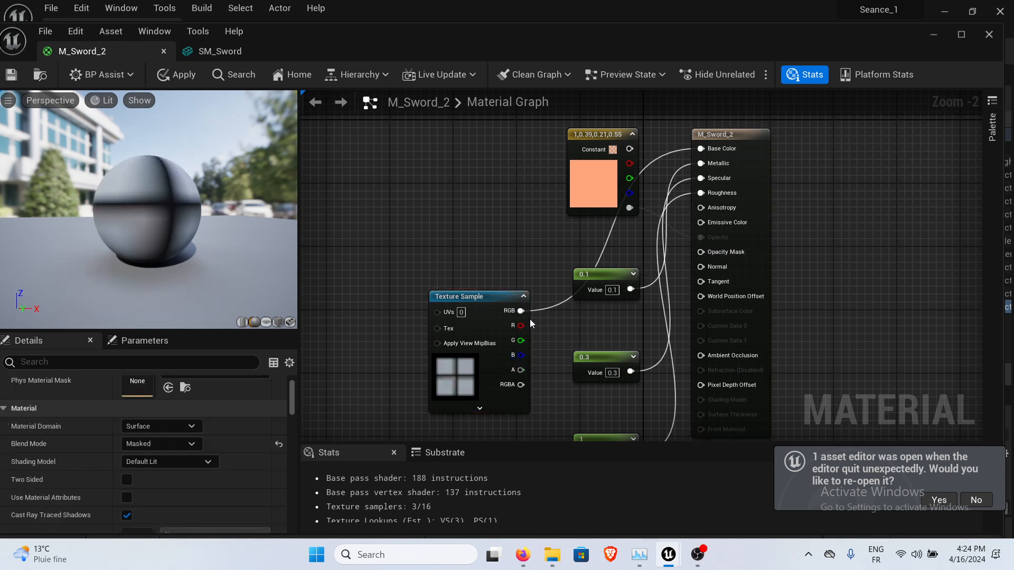
Set the Texture Sample's texture to Bokeh_5Sides.
{"action": "scroll", "coordinate": [245, 445], "scroll_direction": "up", "scroll_amount": 3}
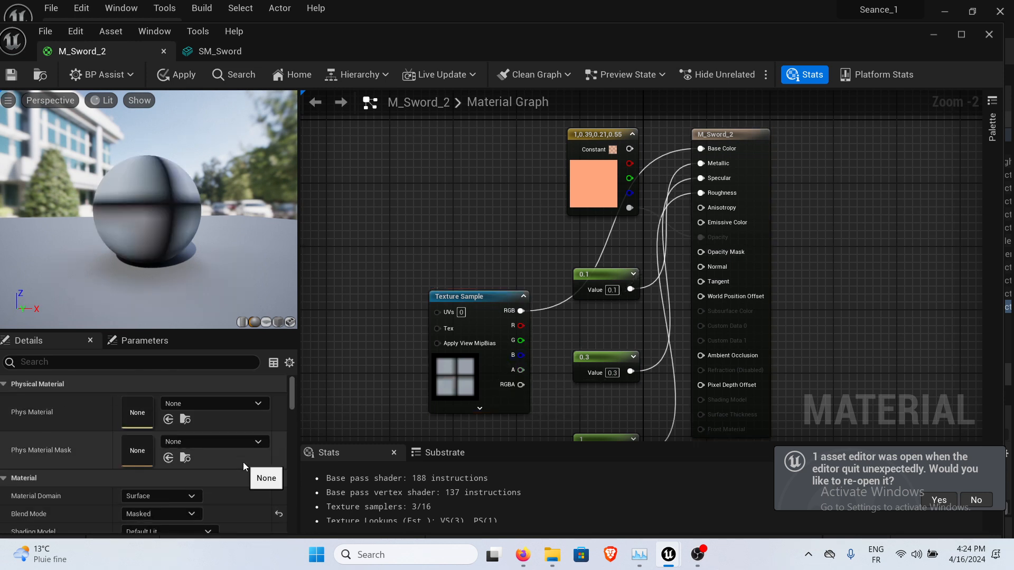
{"action": "scroll", "coordinate": [243, 466], "scroll_direction": "down", "scroll_amount": 3}
{"action": "scroll", "coordinate": [246, 464], "scroll_direction": "up", "scroll_amount": 3}
{"action": "scroll", "coordinate": [247, 466], "scroll_direction": "down", "scroll_amount": 5}
{"action": "scroll", "coordinate": [246, 462], "scroll_direction": "up", "scroll_amount": 6}
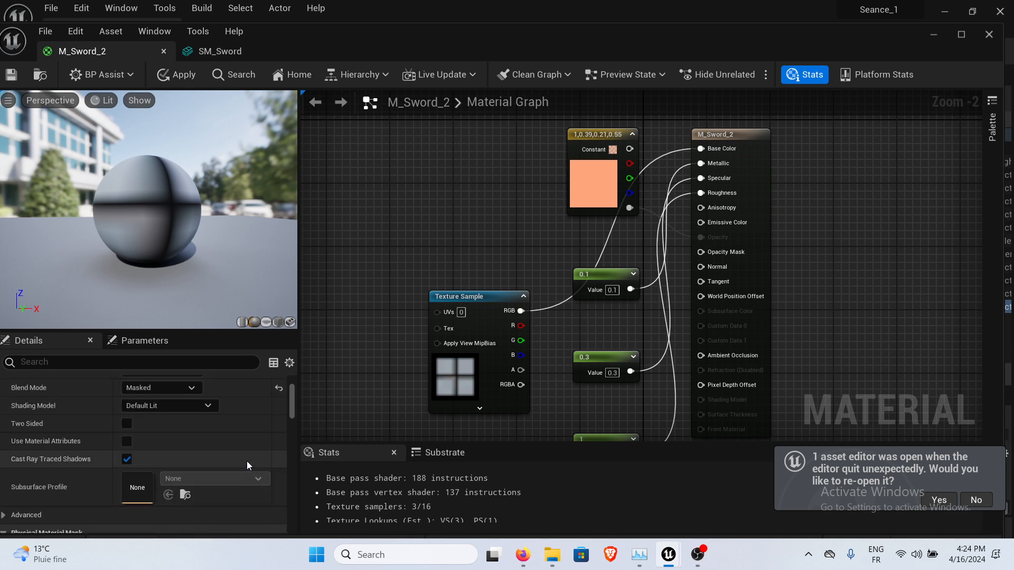
{"action": "left_click", "coordinate": [452, 370]}
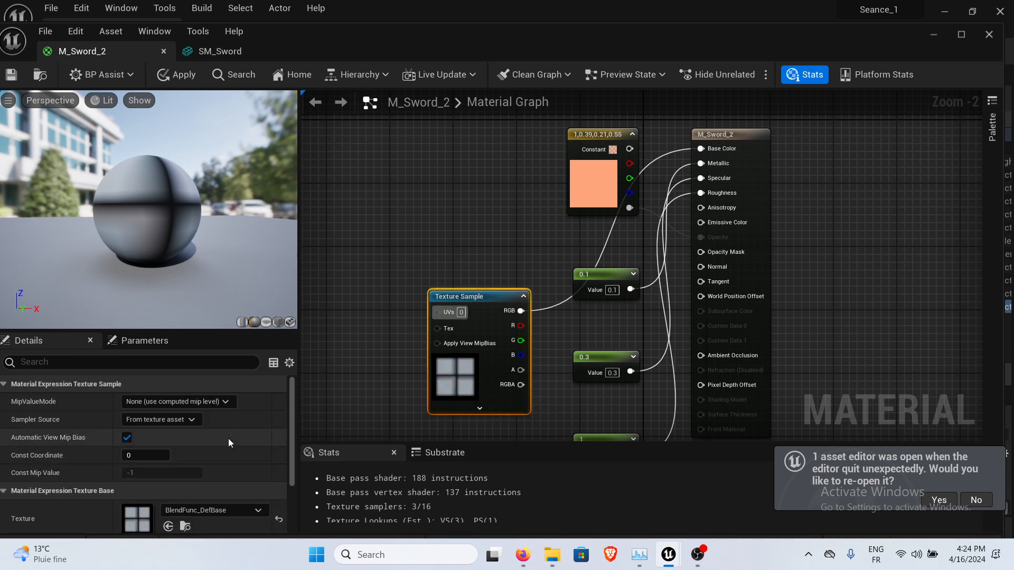
{"action": "scroll", "coordinate": [228, 438], "scroll_direction": "down", "scroll_amount": 3}
{"action": "left_click", "coordinate": [236, 446]}
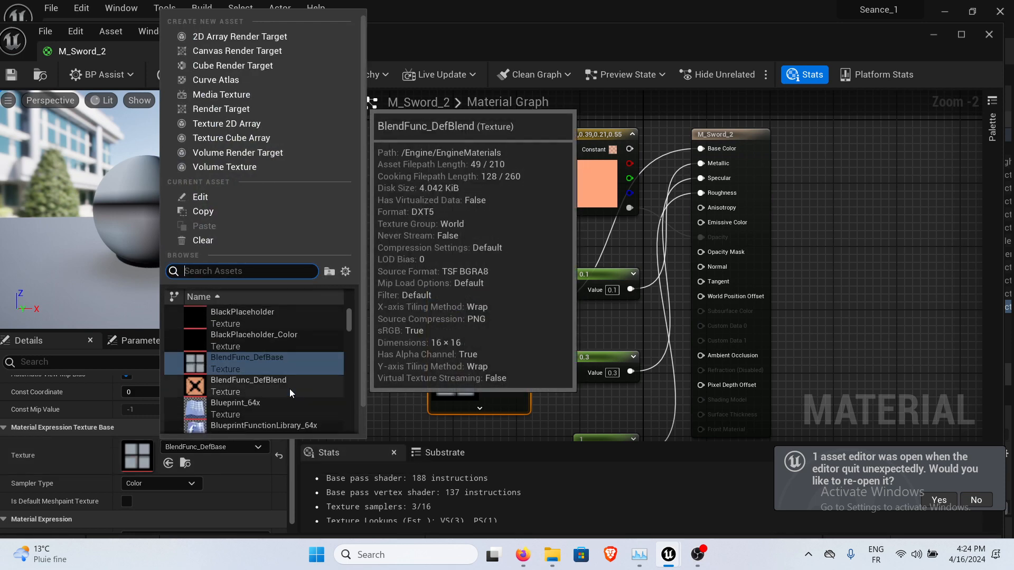
{"action": "scroll", "coordinate": [275, 372], "scroll_direction": "down", "scroll_amount": 5}
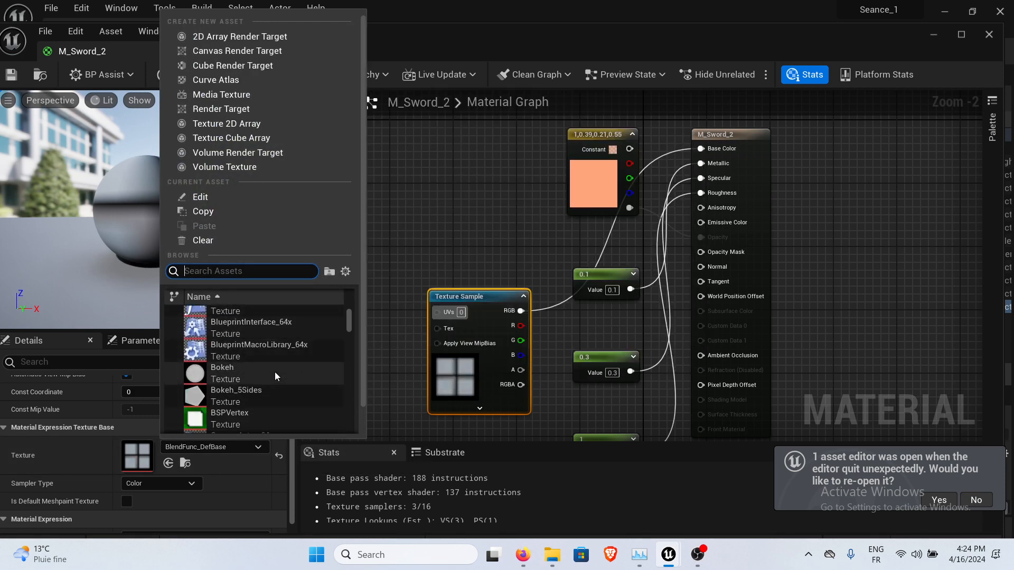
{"action": "scroll", "coordinate": [274, 372], "scroll_direction": "down", "scroll_amount": 1}
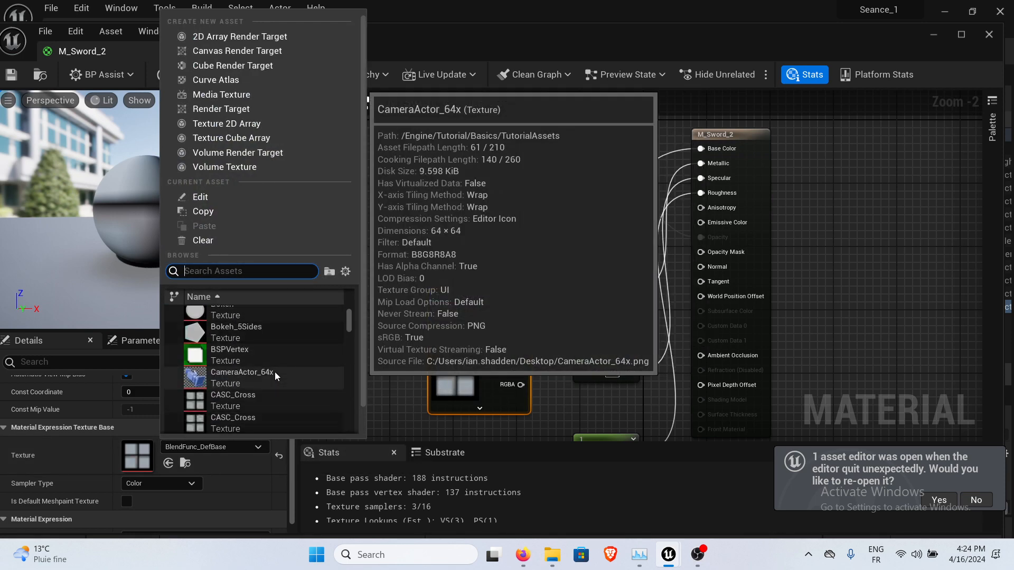
{"action": "scroll", "coordinate": [275, 372], "scroll_direction": "up", "scroll_amount": 1}
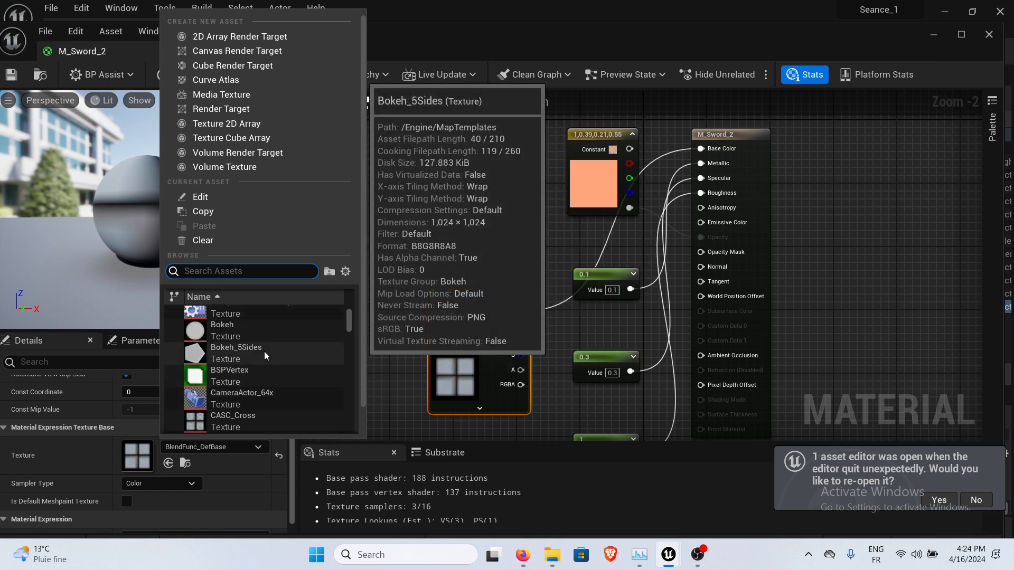
{"action": "left_click", "coordinate": [264, 350]}
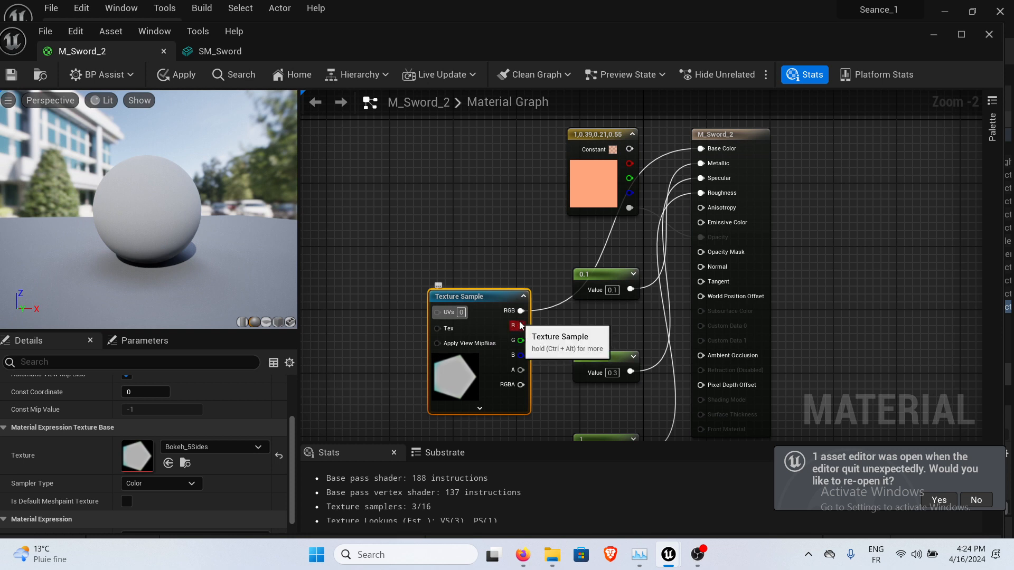
Connect the orange constant to Base Color in place of the texture, and connect the Texture Sample's R output to Opacity Mask.
{"action": "left_click", "coordinate": [606, 251], "text": "alt"}
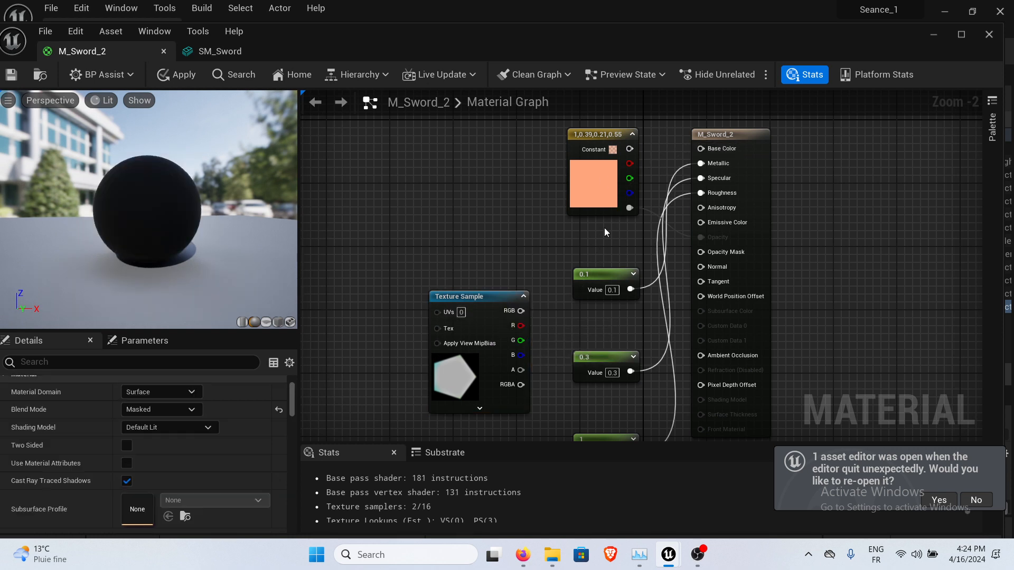
{"action": "left_click_drag", "start_coordinate": [629, 148], "coordinate": [701, 148]}
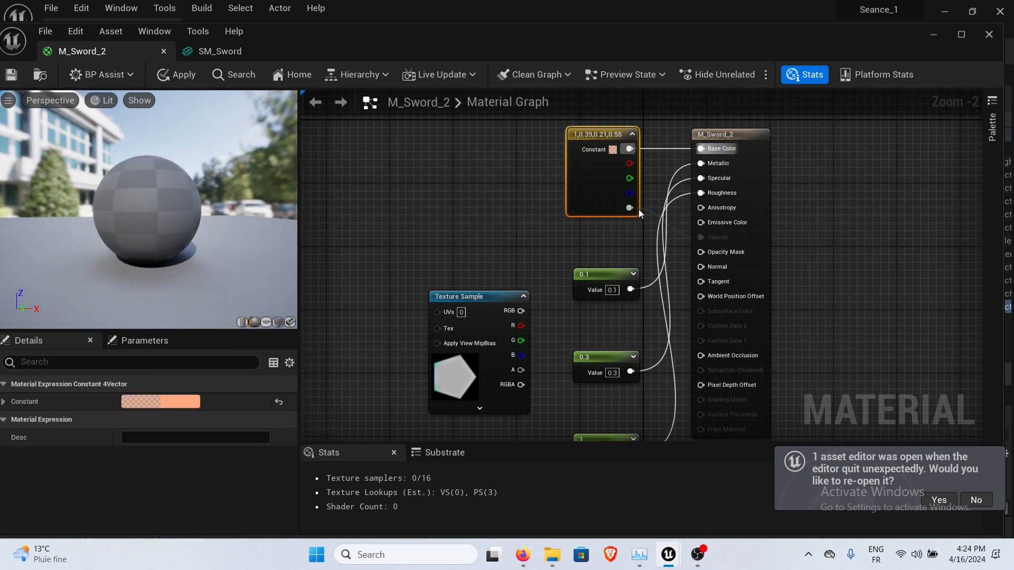
{"action": "left_click_drag", "start_coordinate": [521, 326], "coordinate": [701, 252]}
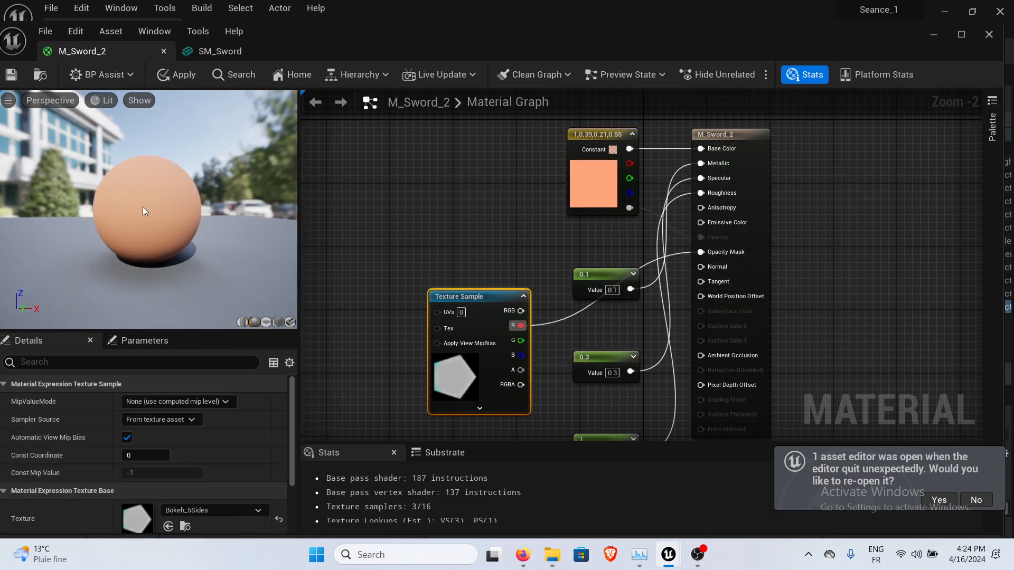
{"action": "mouse_move", "coordinate": [143, 210]}
{"action": "left_mouse_down"}
{"action": "mouse_move", "coordinate": [151, 261]}
{"action": "mouse_move", "coordinate": [149, 205]}
{"action": "left_mouse_up"}
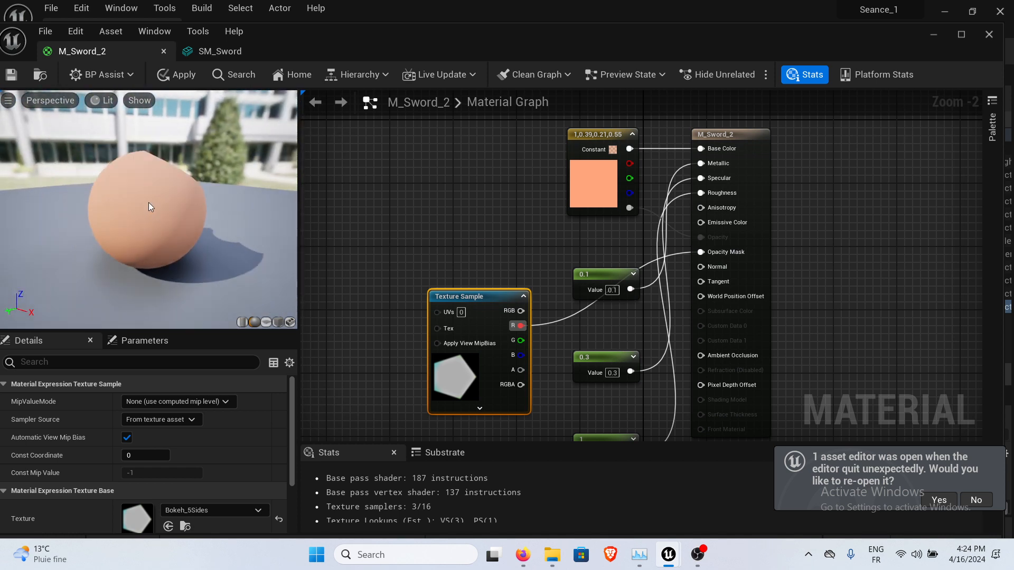
{"action": "left_click", "coordinate": [198, 509]}
{"action": "scroll", "coordinate": [242, 423], "scroll_direction": "down", "scroll_amount": 2}
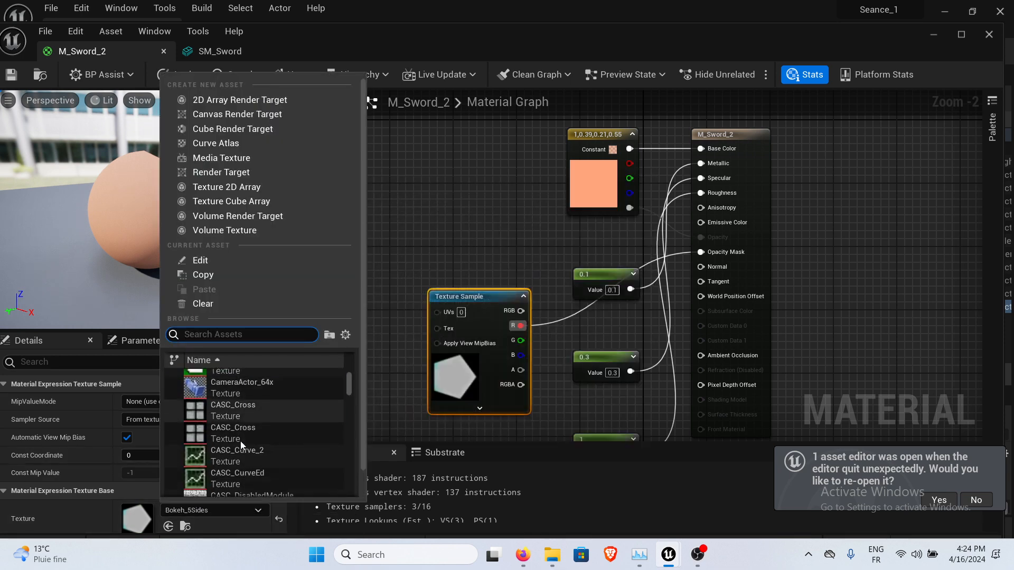
{"action": "left_click", "coordinate": [370, 330]}
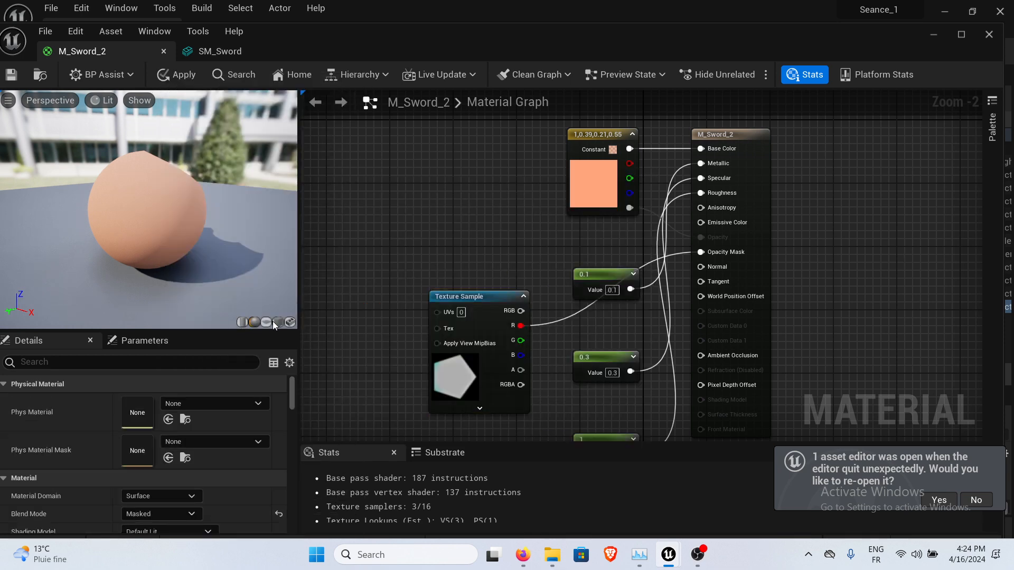
Switch the material preview mesh to a cube and view one of its faces from the front.
{"action": "left_click", "coordinate": [275, 322]}
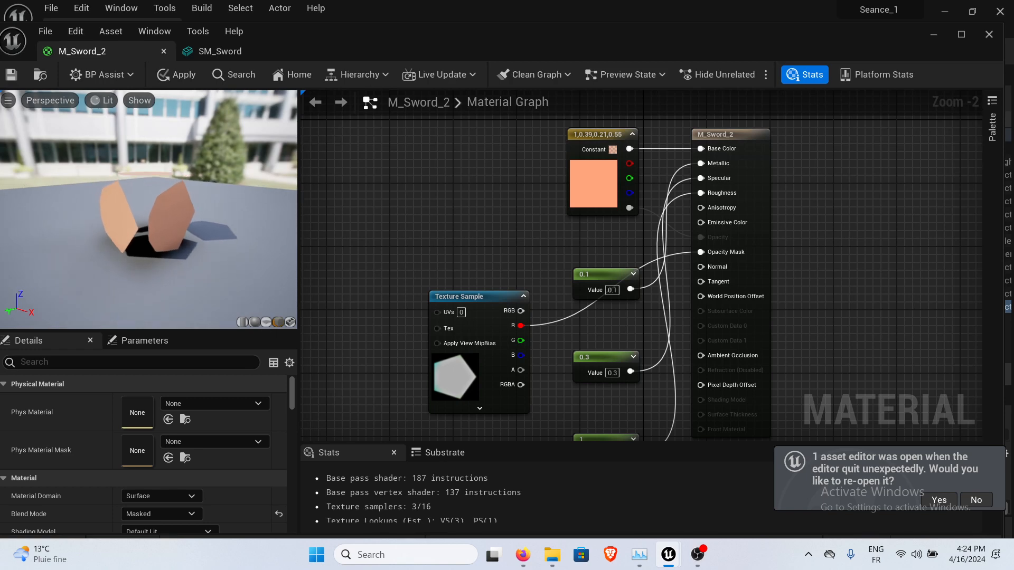
{"action": "left_click_drag", "start_coordinate": [154, 222], "coordinate": [185, 216]}
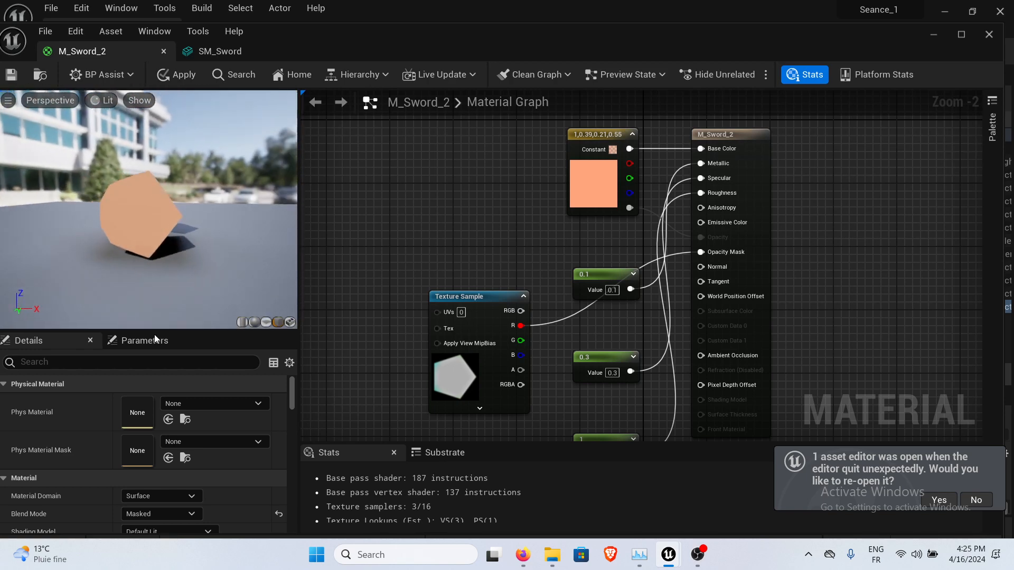
Set the Texture Sample's texture to CASC_Cross.
{"action": "scroll", "coordinate": [185, 486], "scroll_direction": "down", "scroll_amount": 6}
{"action": "scroll", "coordinate": [186, 486], "scroll_direction": "up", "scroll_amount": 4}
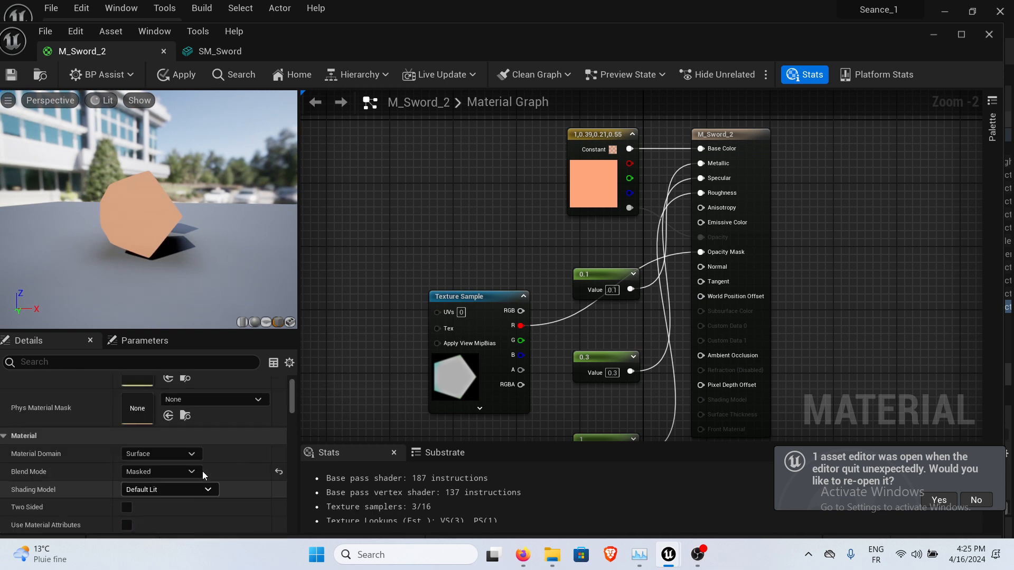
{"action": "scroll", "coordinate": [207, 464], "scroll_direction": "down", "scroll_amount": 8}
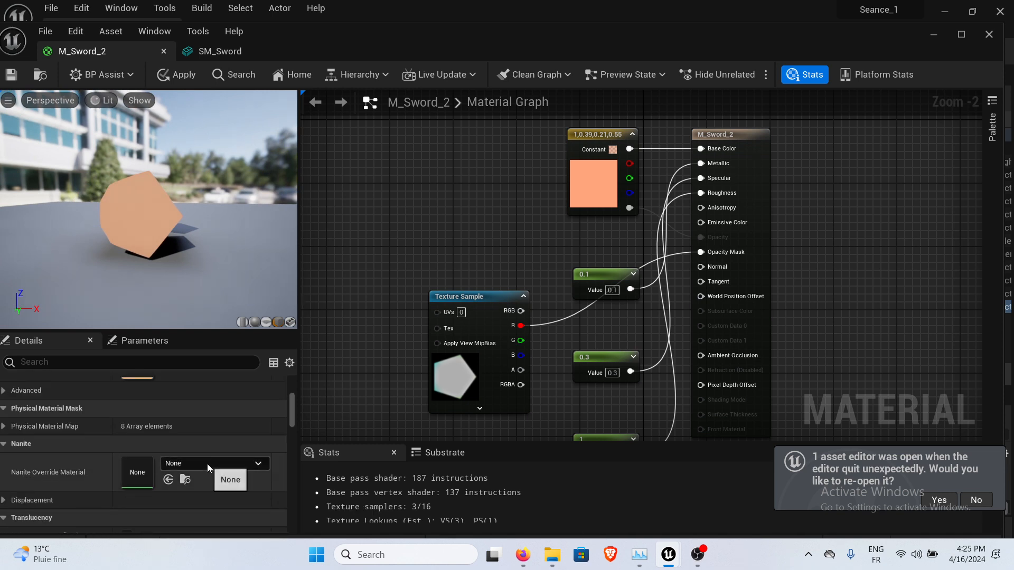
{"action": "scroll", "coordinate": [207, 464], "scroll_direction": "down", "scroll_amount": 3}
{"action": "scroll", "coordinate": [207, 464], "scroll_direction": "up", "scroll_amount": 4}
{"action": "left_click", "coordinate": [490, 293]}
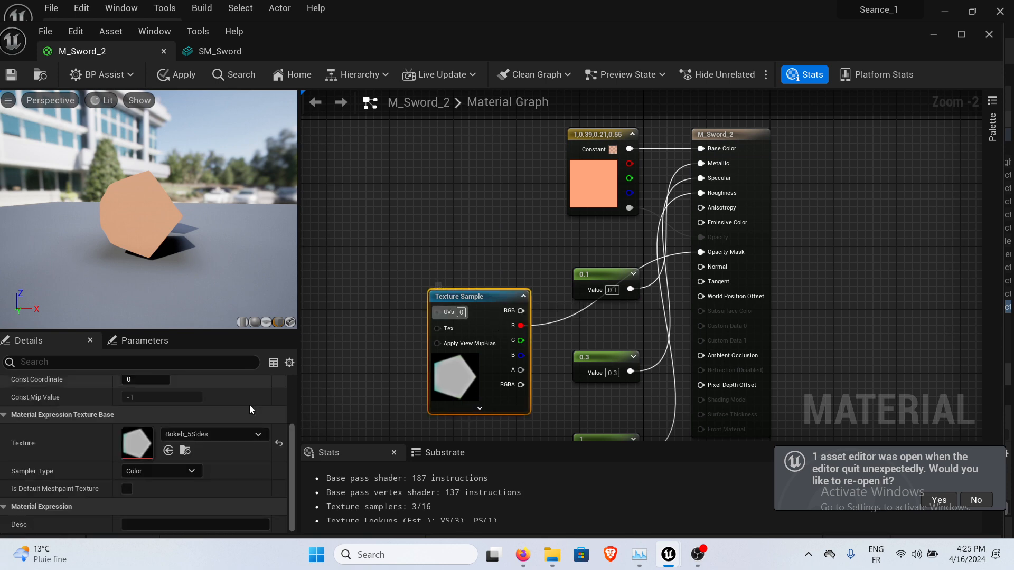
{"action": "left_click", "coordinate": [222, 434]}
{"action": "scroll", "coordinate": [369, 465], "scroll_direction": "down", "scroll_amount": 5}
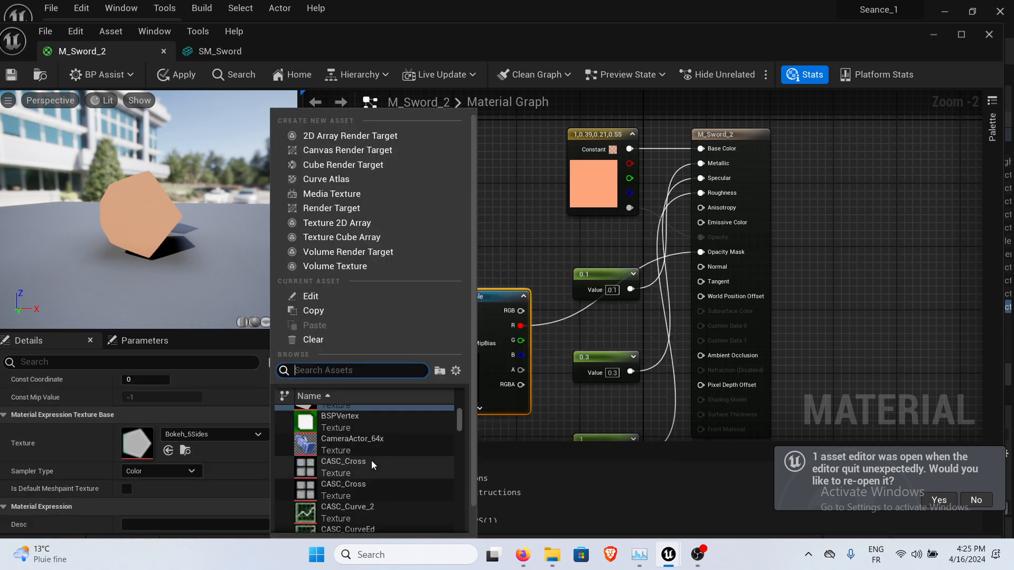
{"action": "scroll", "coordinate": [366, 465], "scroll_direction": "up", "scroll_amount": 1}
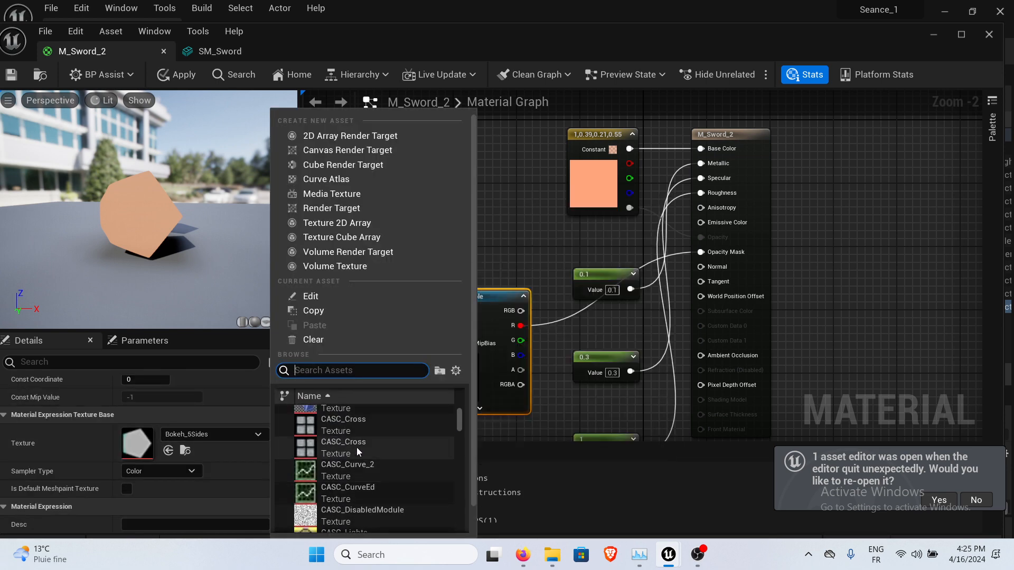
{"action": "left_click", "coordinate": [359, 445]}
Set the Texture Sample's texture to CASC_DisabledModule, check the masked cube preview, and save the material.
{"action": "left_click", "coordinate": [201, 435]}
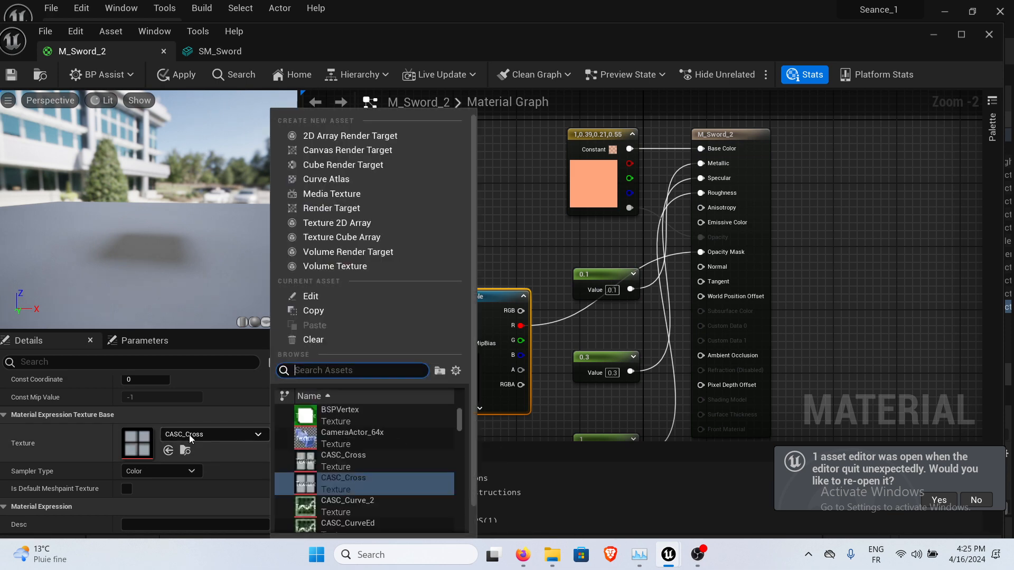
{"action": "scroll", "coordinate": [352, 453], "scroll_direction": "down", "scroll_amount": 5}
{"action": "scroll", "coordinate": [352, 449], "scroll_direction": "up", "scroll_amount": 1}
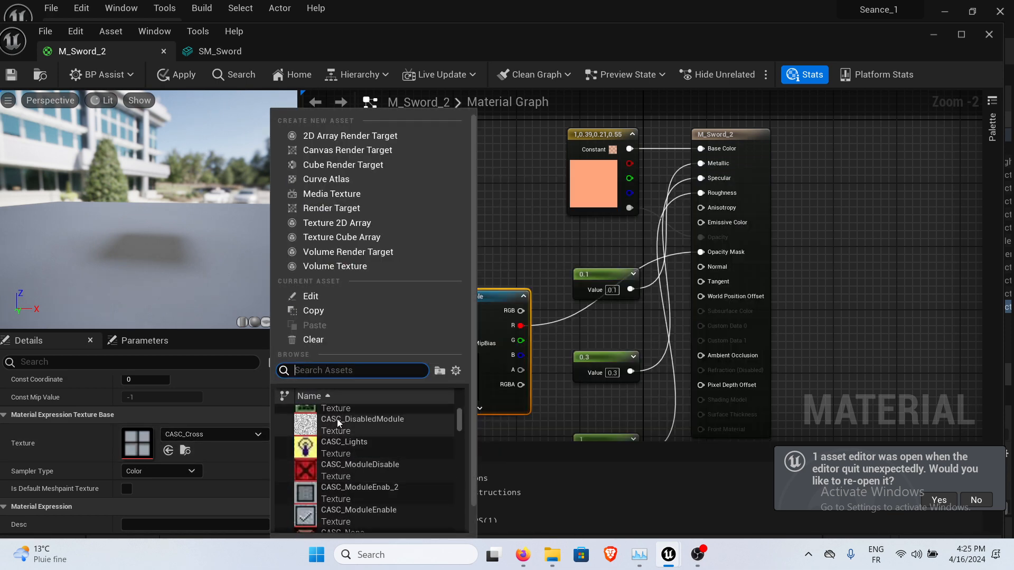
{"action": "left_click", "coordinate": [349, 425]}
{"action": "left_click_drag", "start_coordinate": [147, 237], "coordinate": [123, 237]}
{"action": "right_click_drag", "start_coordinate": [122, 237], "coordinate": [122, 206]}
{"action": "left_click_drag", "start_coordinate": [122, 206], "coordinate": [170, 214]}
{"action": "left_click", "coordinate": [12, 74]}
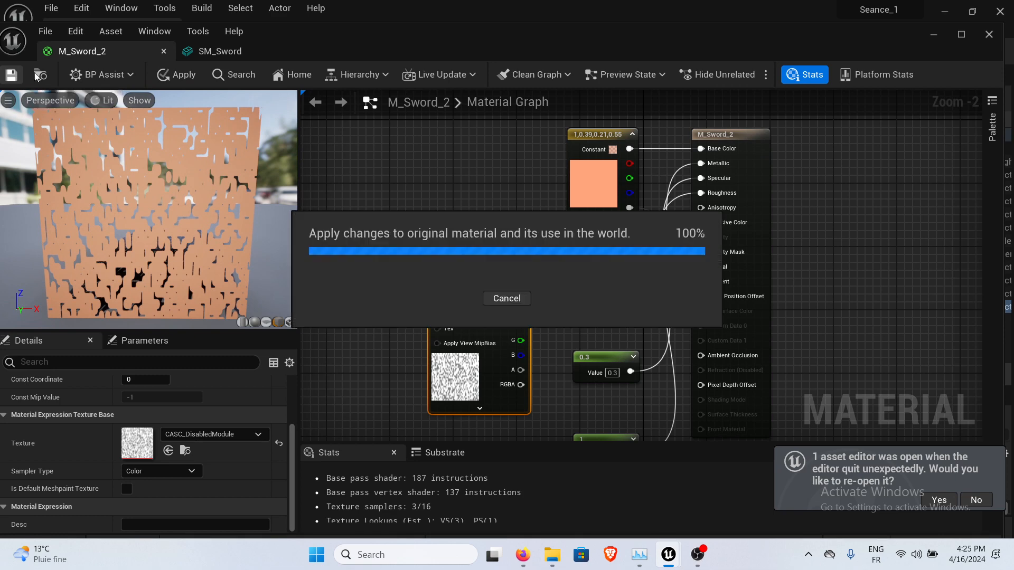
Switch to the level editor, view the masked sword up close, and return to the M_Sword_2 material editor.
{"action": "left_click", "coordinate": [931, 36]}
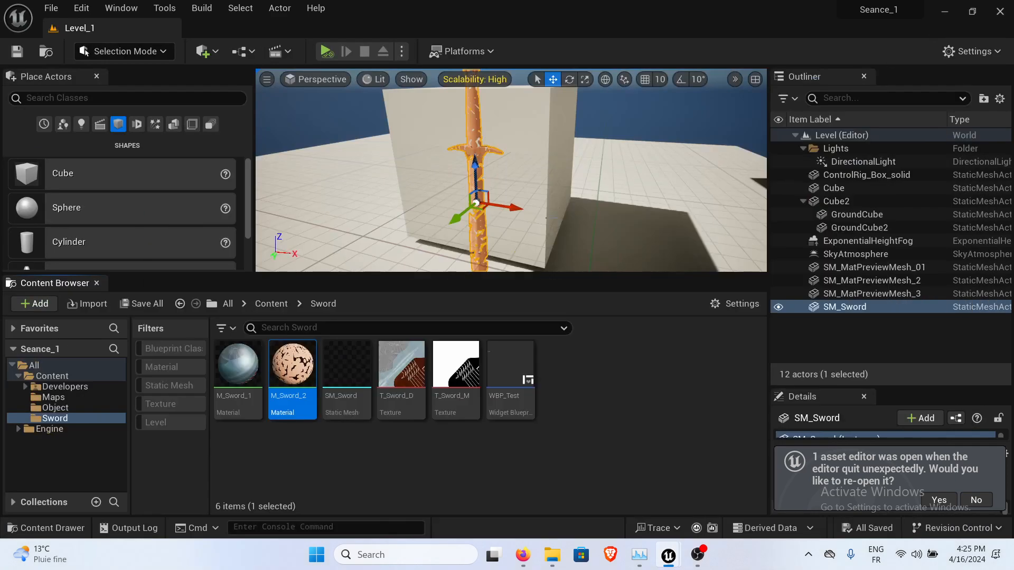
{"action": "left_click", "coordinate": [357, 414]}
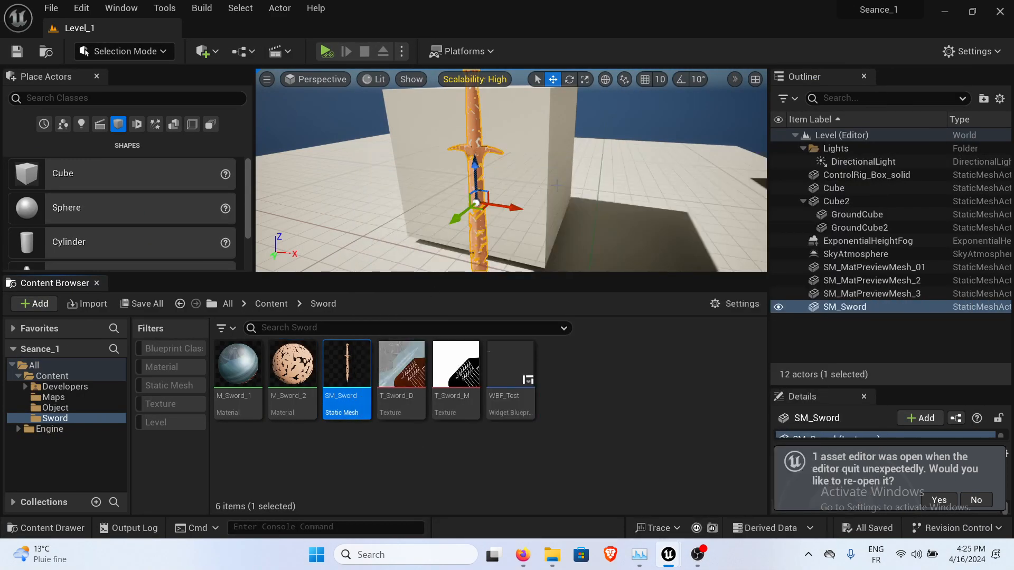
{"action": "right_click_drag", "start_coordinate": [557, 186], "coordinate": [590, 161]}
{"action": "left_click", "coordinate": [572, 166]}
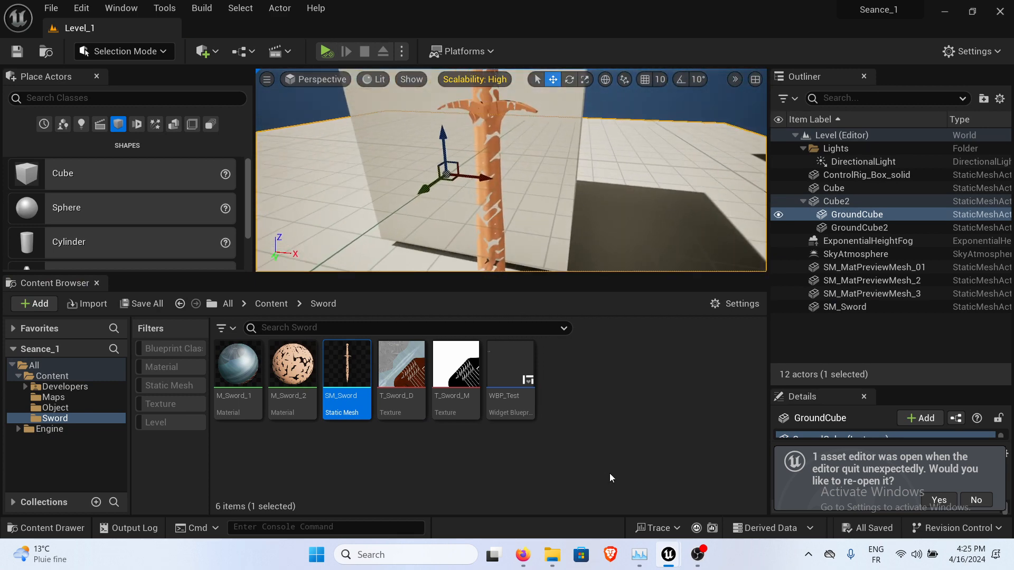
{"action": "mouse_move", "coordinate": [671, 561]}
{"action": "left_click", "coordinate": [731, 501]}
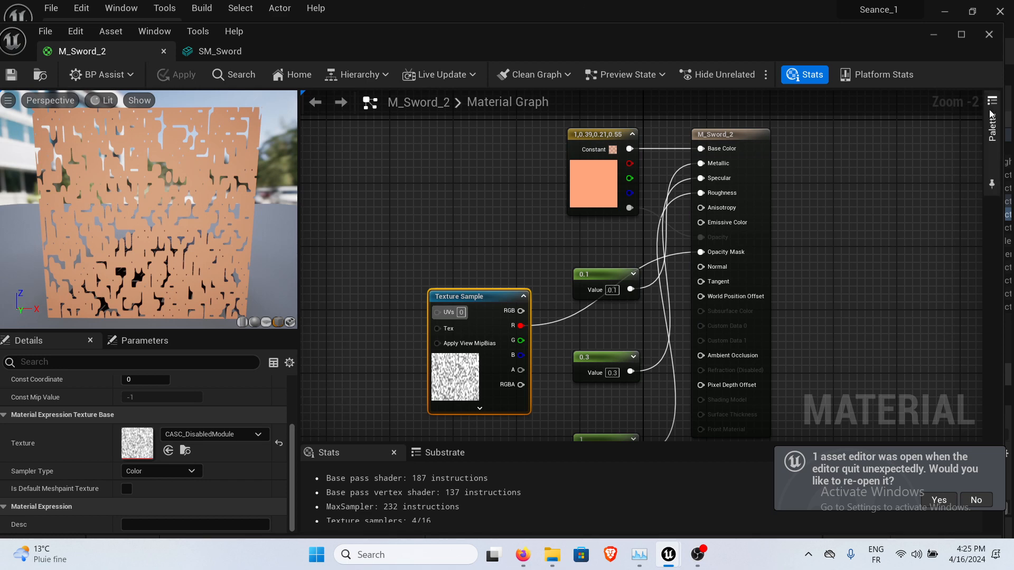
Select the SM_Sword mesh in the level editor's Content Browser and use it as M_Sword_2's preview mesh, framed up close.
{"action": "left_click", "coordinate": [933, 35]}
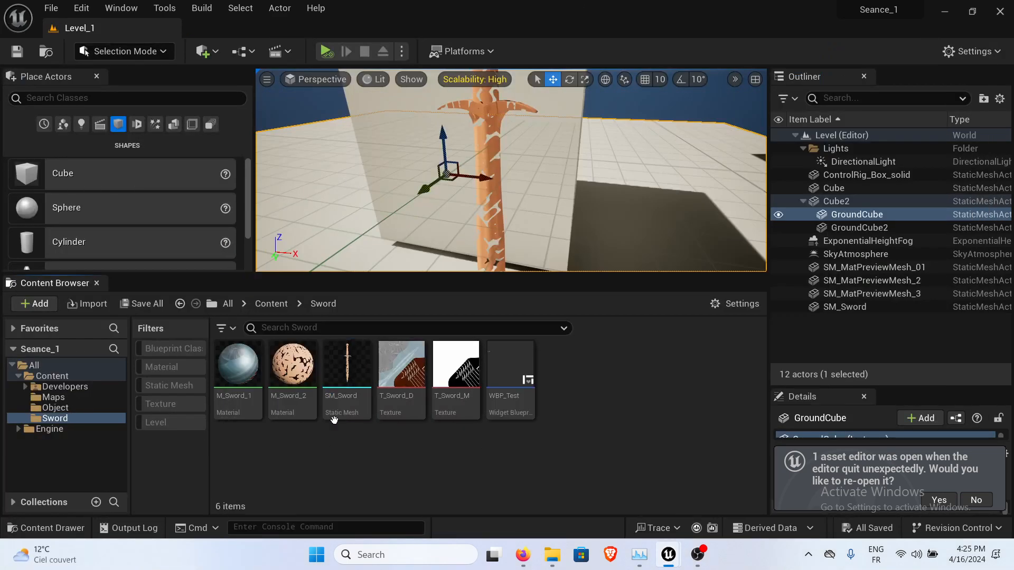
{"action": "mouse_move", "coordinate": [668, 557]}
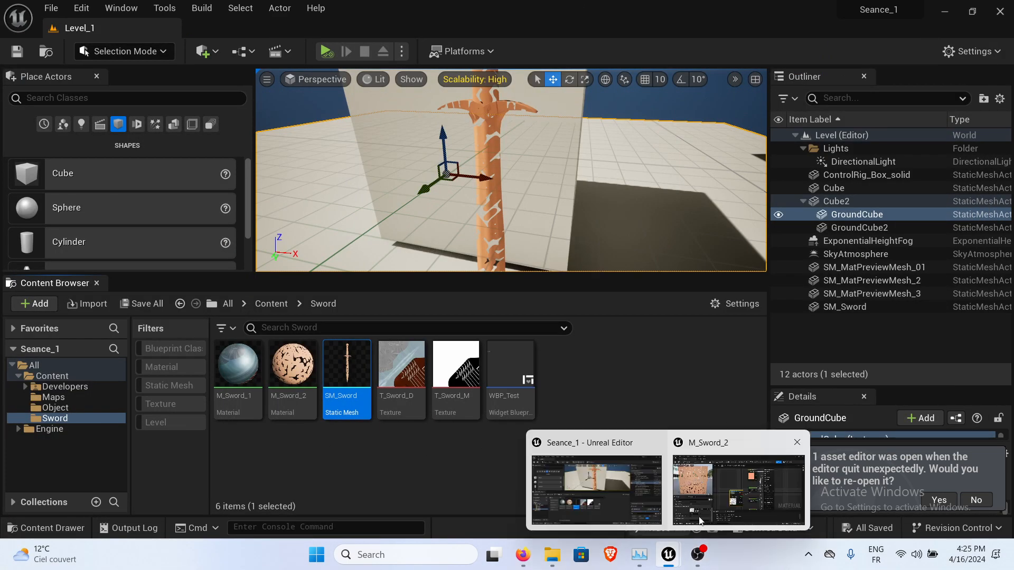
{"action": "left_click", "coordinate": [739, 478]}
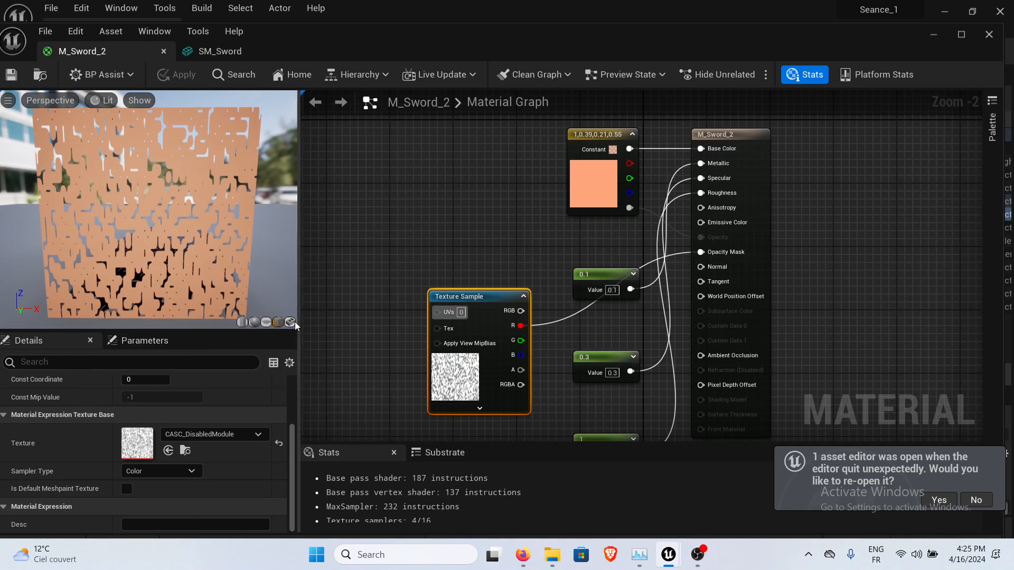
{"action": "left_click", "coordinate": [291, 322]}
{"action": "mouse_move", "coordinate": [153, 218]}
{"action": "left_mouse_down"}
{"action": "mouse_move", "coordinate": [135, 193]}
{"action": "mouse_move", "coordinate": [141, 213]}
{"action": "left_mouse_up"}
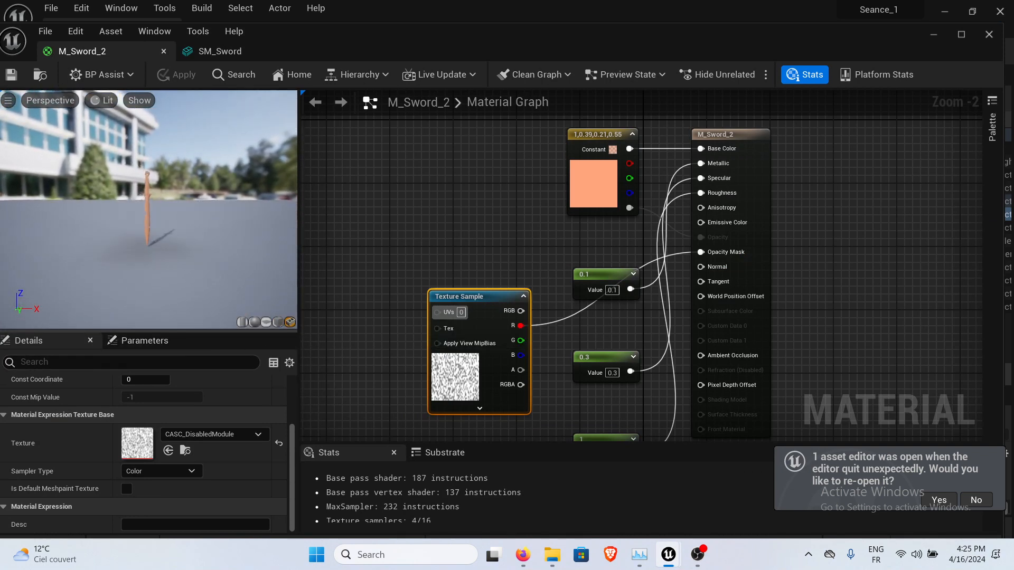
{"action": "right_click_drag", "start_coordinate": [142, 213], "coordinate": [146, 248]}
{"action": "middle_click_drag", "start_coordinate": [146, 211], "coordinate": [154, 182]}
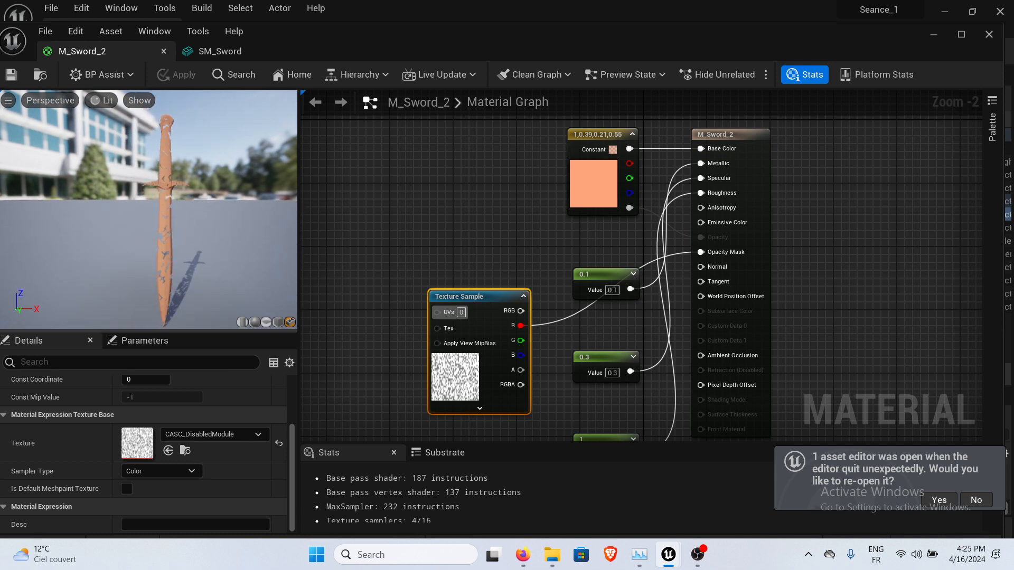
{"action": "left_click_drag", "start_coordinate": [154, 183], "coordinate": [160, 180]}
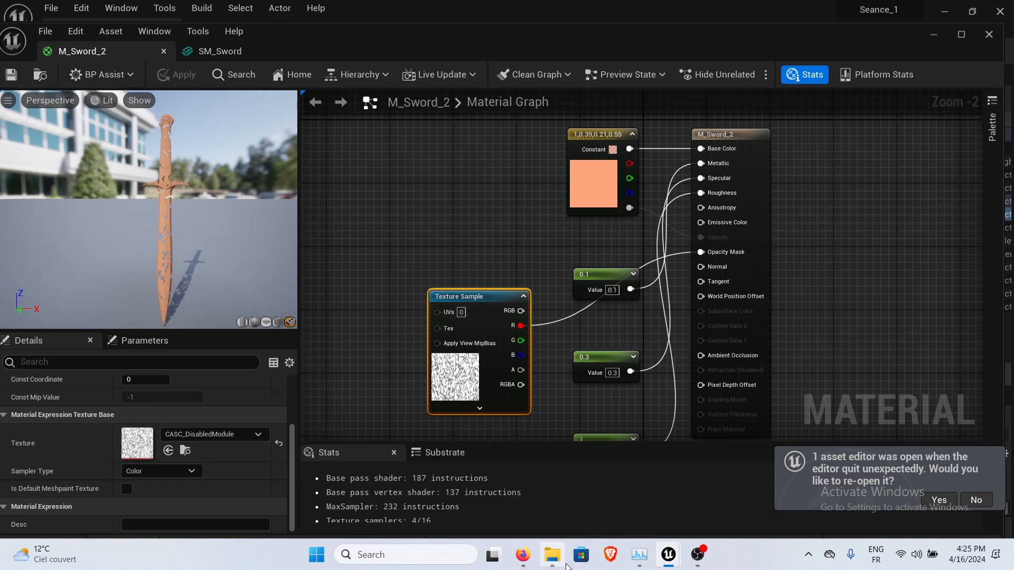
Switch to the Firefox course notes, examine the Translucent blend mode section, and return to the material editor.
{"action": "left_click", "coordinate": [523, 555]}
{"action": "scroll", "coordinate": [546, 434], "scroll_direction": "down", "scroll_amount": 7}
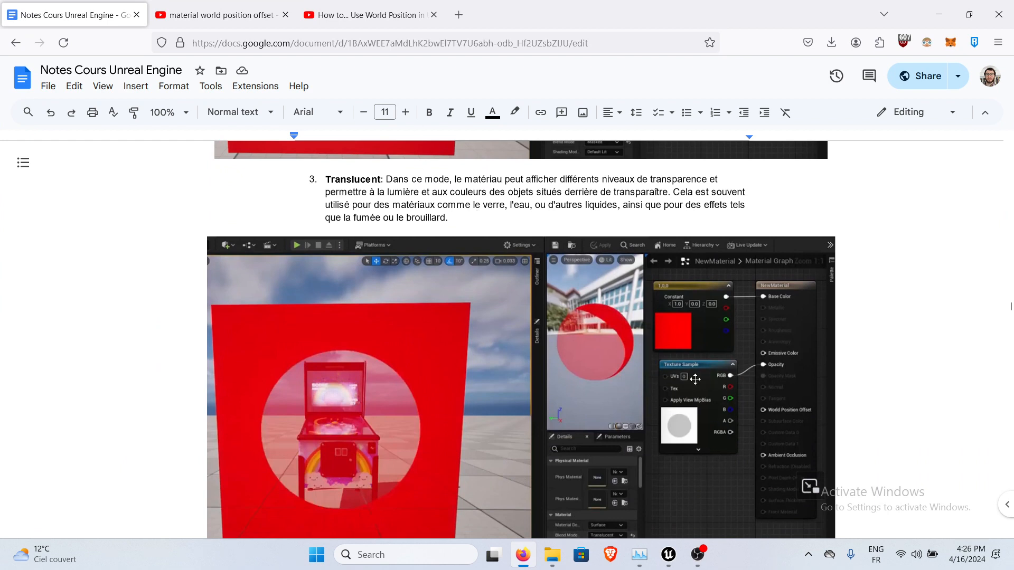
{"action": "left_click", "coordinate": [939, 15]}
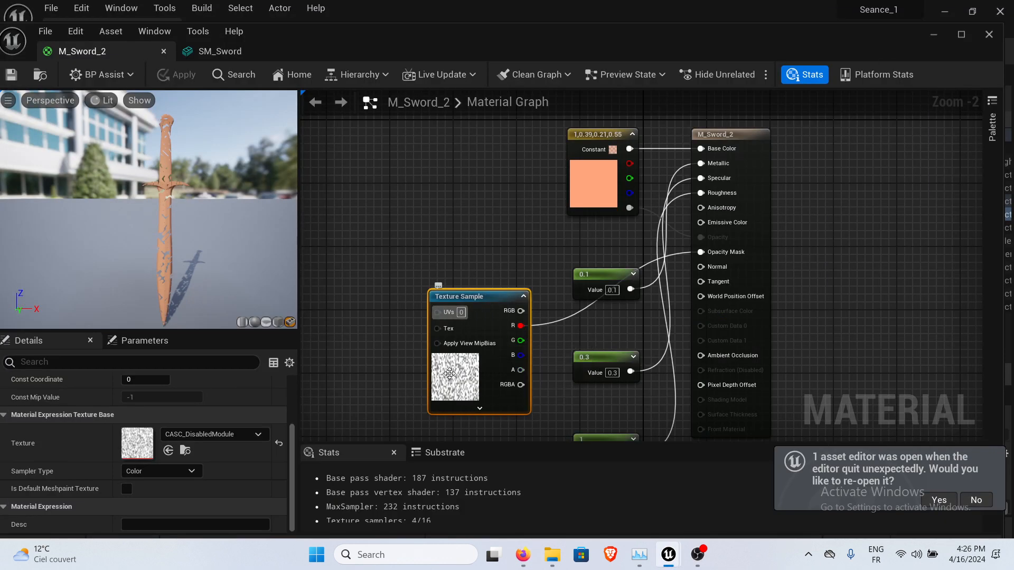
Set the Blend Mode of the M_Sword_2 material to Translucent.
{"action": "right_click_drag", "start_coordinate": [606, 323], "coordinate": [601, 250]}
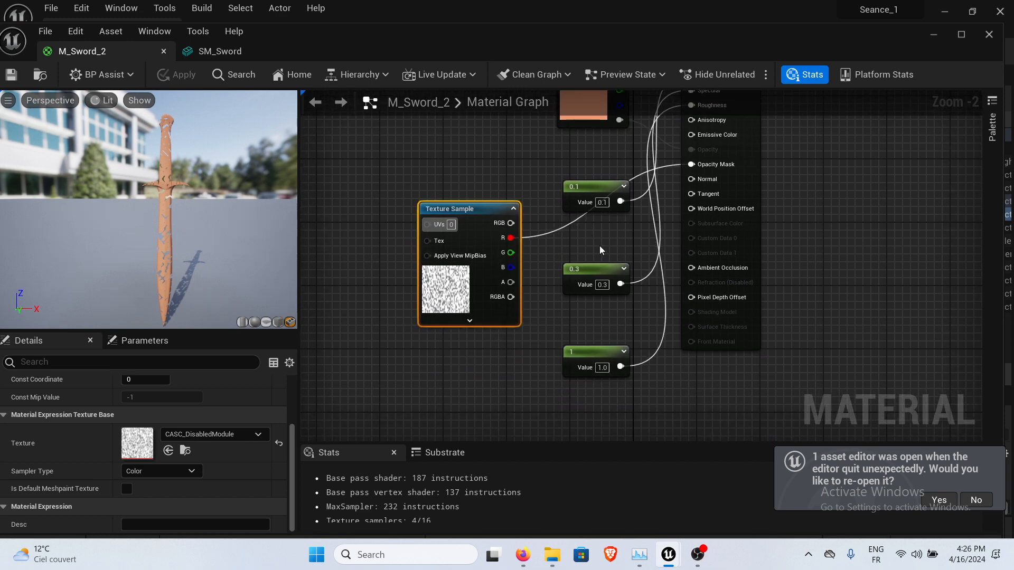
{"action": "right_click_drag", "start_coordinate": [581, 210], "coordinate": [564, 281]}
{"action": "left_click", "coordinate": [730, 152]}
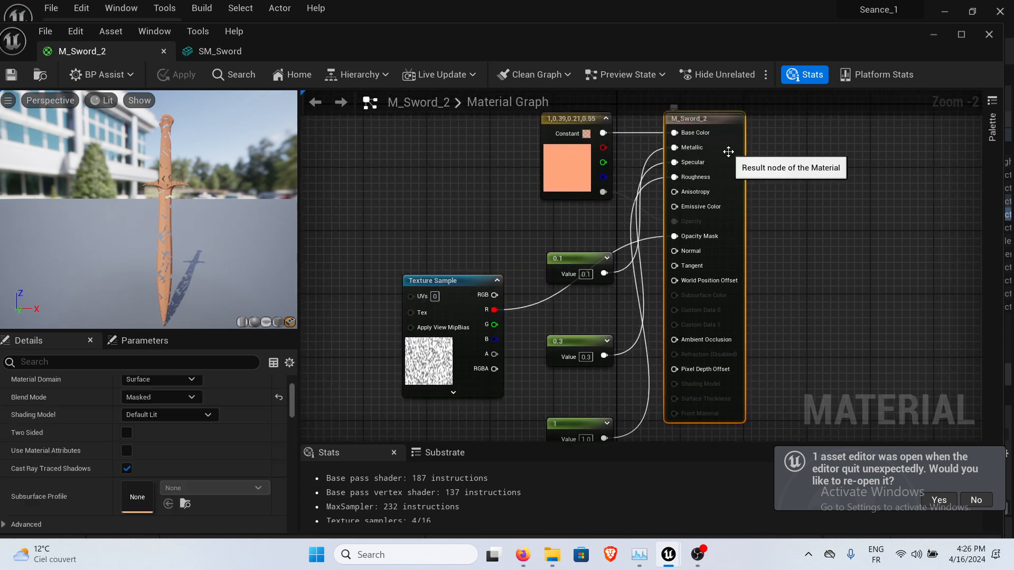
{"action": "right_click_drag", "start_coordinate": [463, 348], "coordinate": [511, 286]}
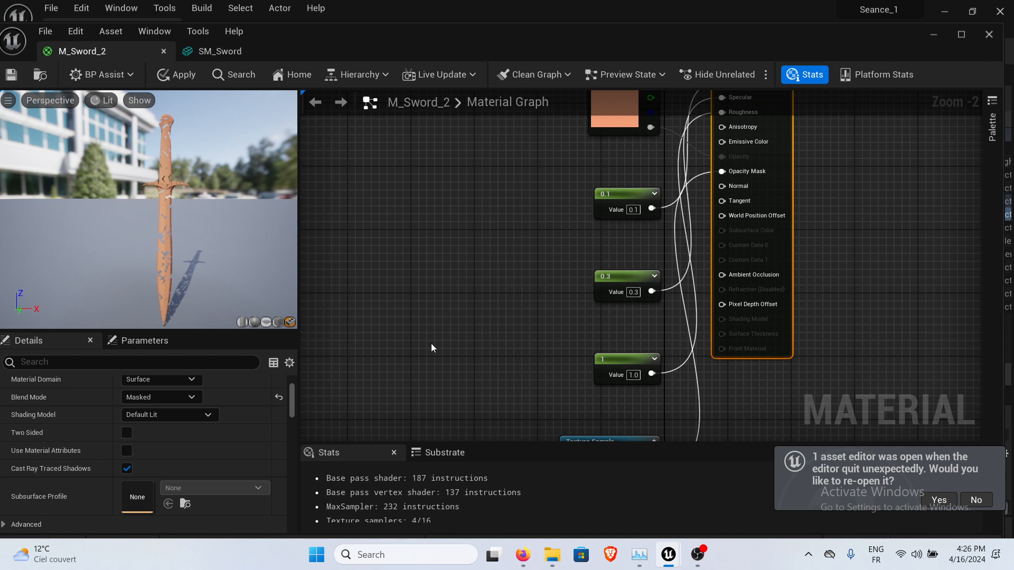
{"action": "scroll", "coordinate": [163, 426], "scroll_direction": "up", "scroll_amount": 5}
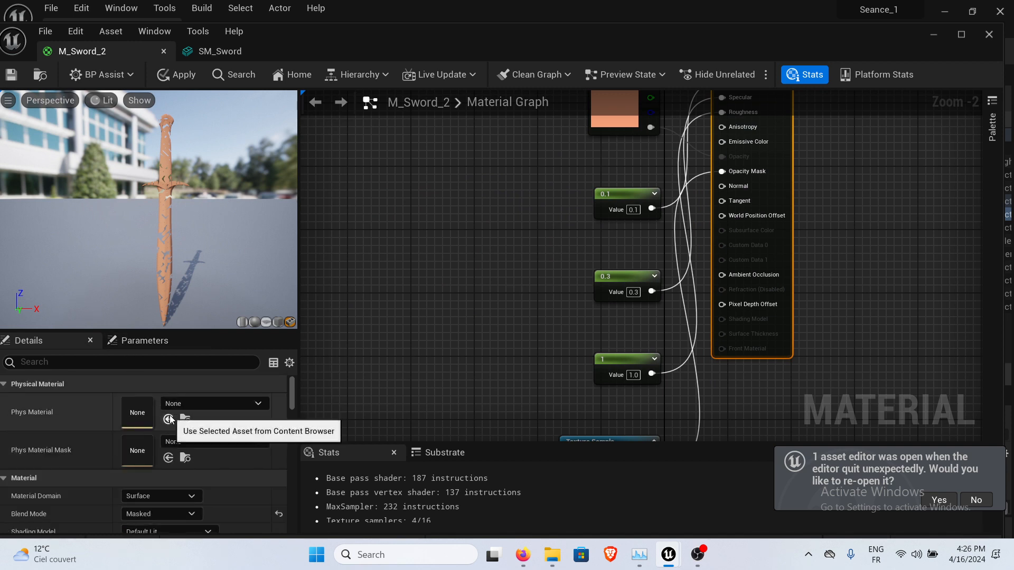
{"action": "scroll", "coordinate": [170, 417], "scroll_direction": "down", "scroll_amount": 3}
{"action": "left_click", "coordinate": [157, 428]}
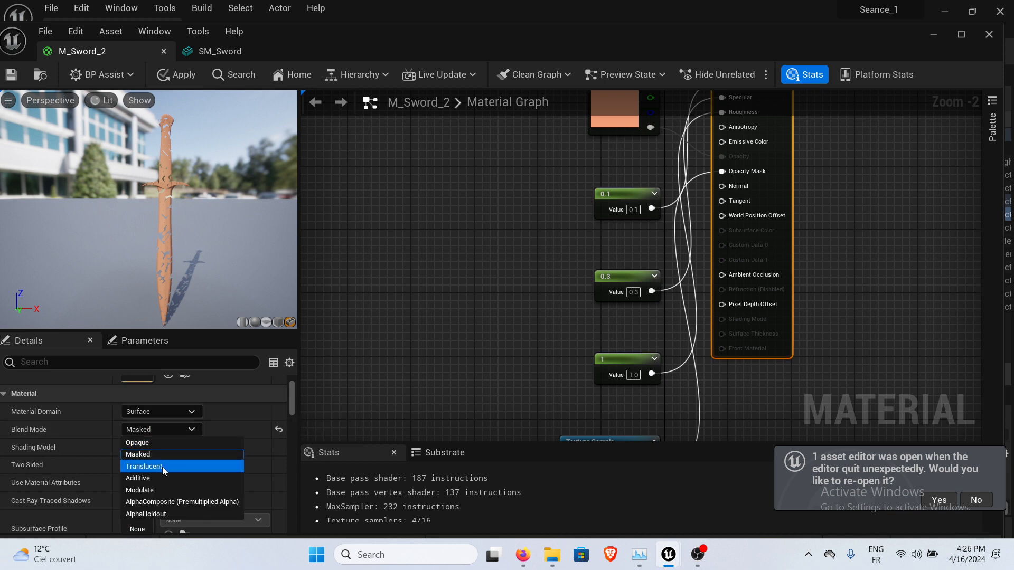
{"action": "left_click", "coordinate": [162, 467]}
Move the Texture Sample beside the constants, and disconnect its Opacity Mask link and the orange constant's alpha link to Opacity.
{"action": "right_click_drag", "start_coordinate": [514, 233], "coordinate": [441, 165]}
{"action": "left_click_drag", "start_coordinate": [545, 383], "coordinate": [398, 168]}
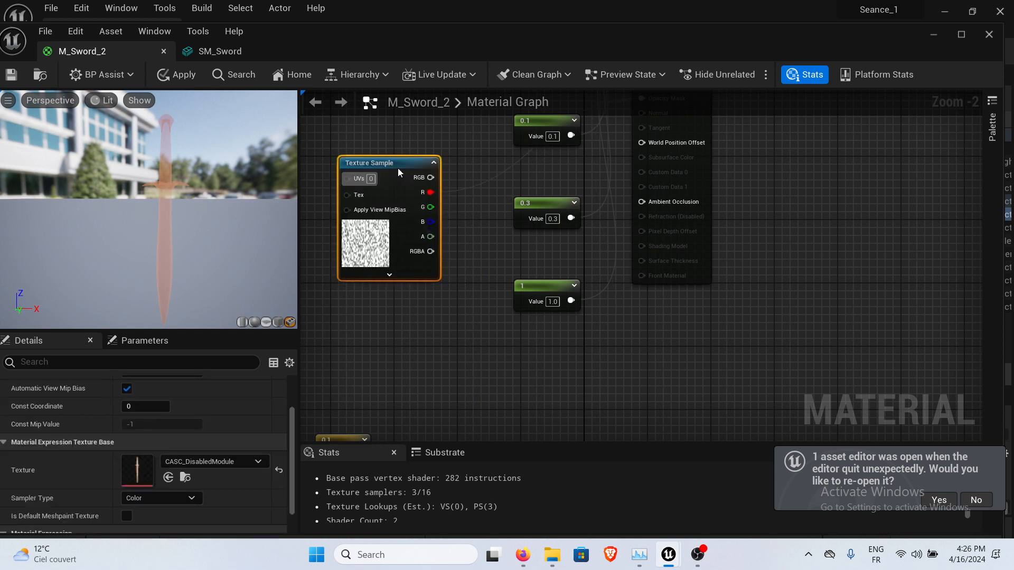
{"action": "right_click_drag", "start_coordinate": [457, 236], "coordinate": [451, 346]}
{"action": "left_click", "coordinate": [482, 292]}
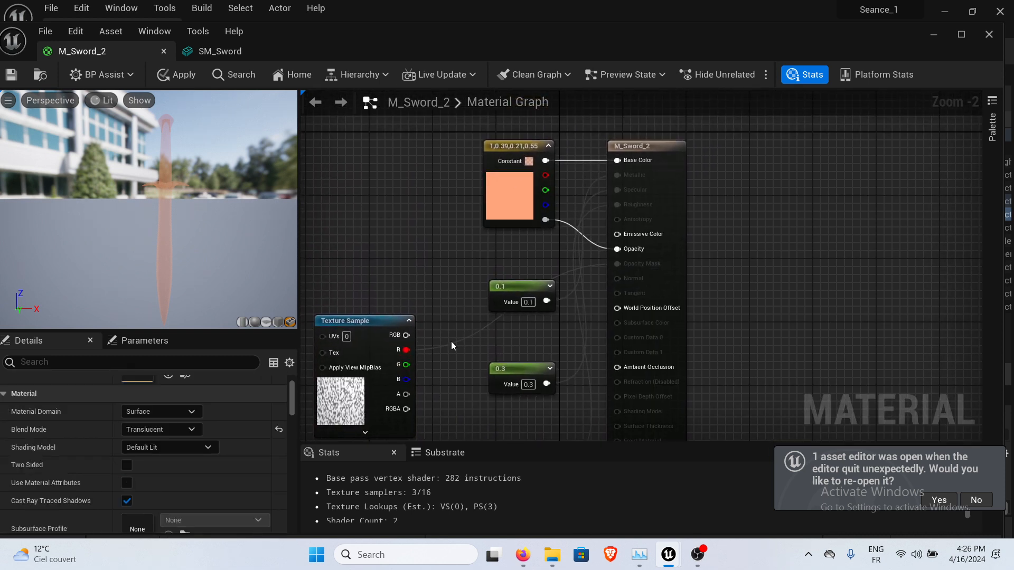
{"action": "left_click", "coordinate": [454, 345], "text": "alt"}
{"action": "left_click", "coordinate": [565, 224], "text": "alt"}
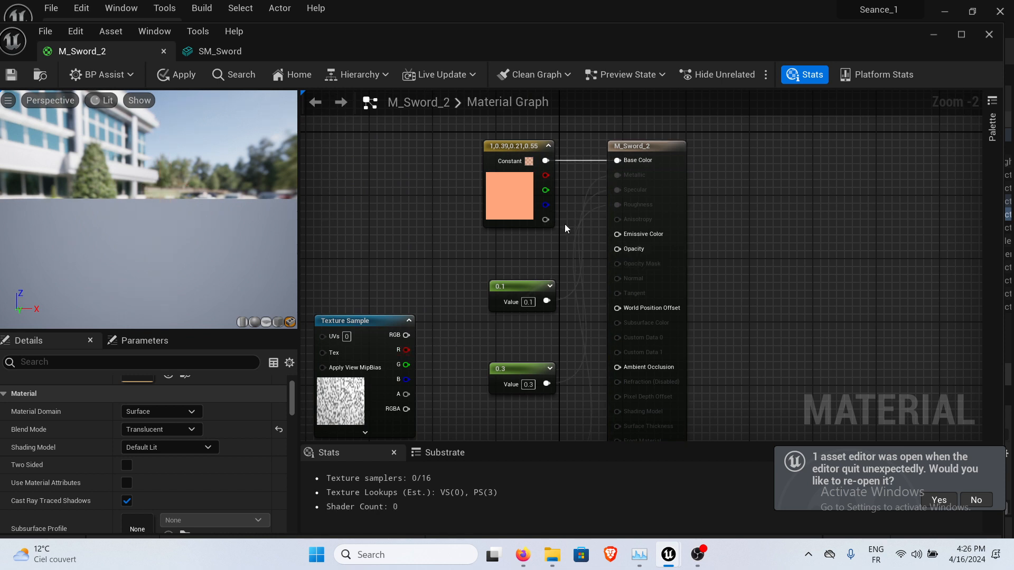
{"action": "left_click_drag", "start_coordinate": [381, 317], "coordinate": [413, 270]}
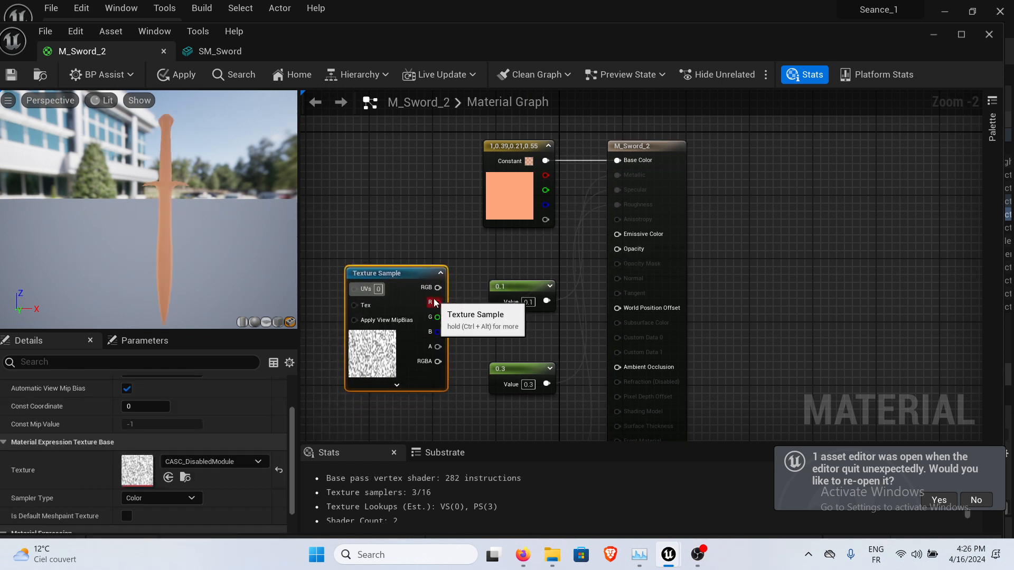
Try the Texture Sample's R output as Opacity, inspect the sword preview up close, and remove the connection again.
{"action": "left_click_drag", "start_coordinate": [437, 302], "coordinate": [617, 249]}
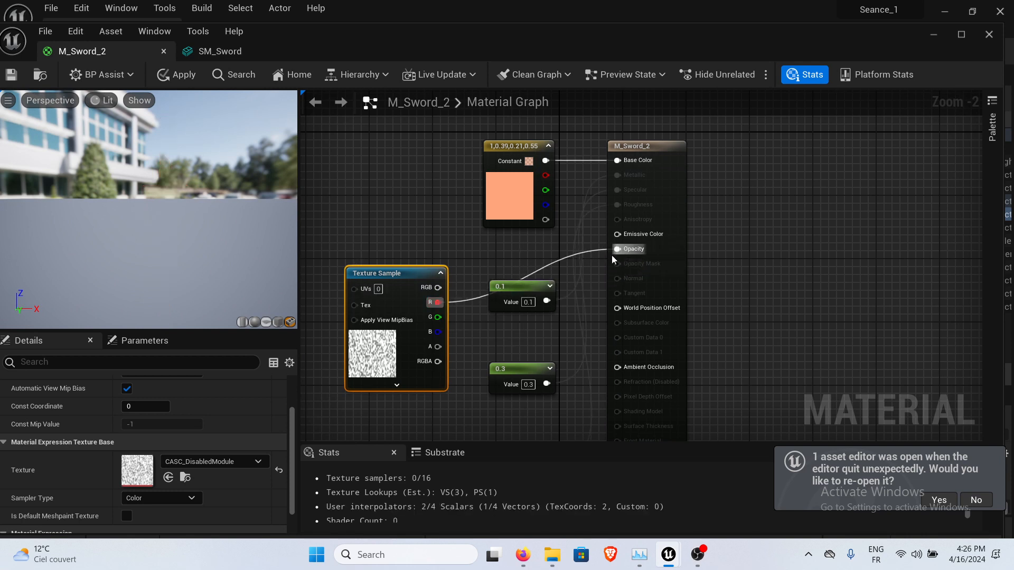
{"action": "left_click_drag", "start_coordinate": [208, 259], "coordinate": [235, 262]}
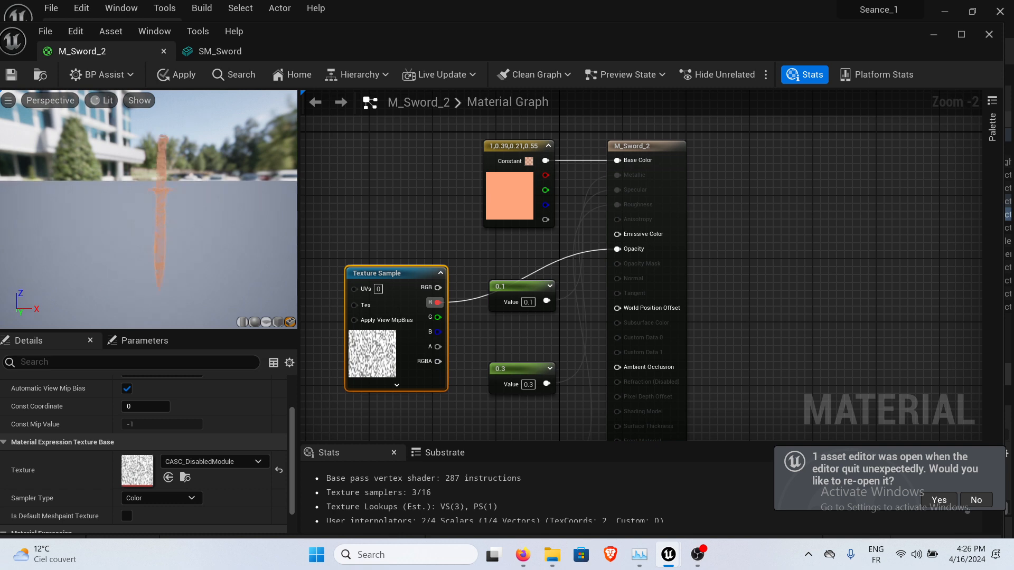
{"action": "right_click_drag", "start_coordinate": [235, 262], "coordinate": [237, 225]}
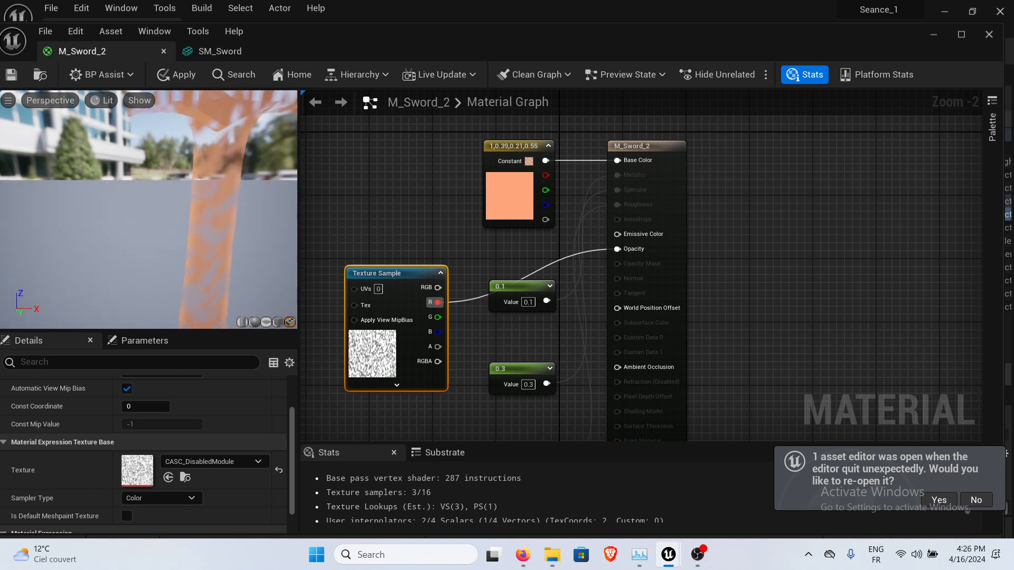
{"action": "middle_click_drag", "start_coordinate": [237, 224], "coordinate": [179, 296]}
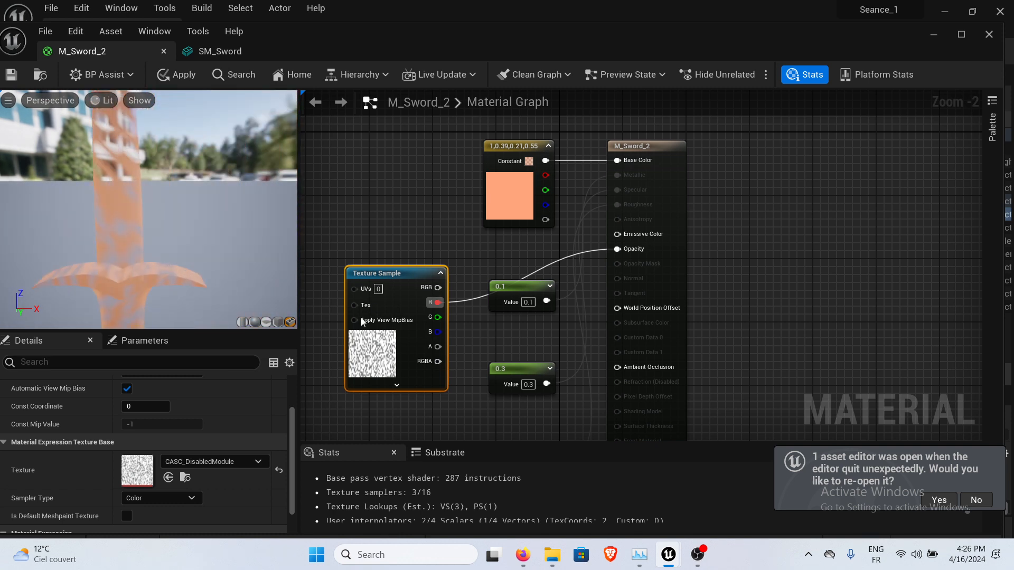
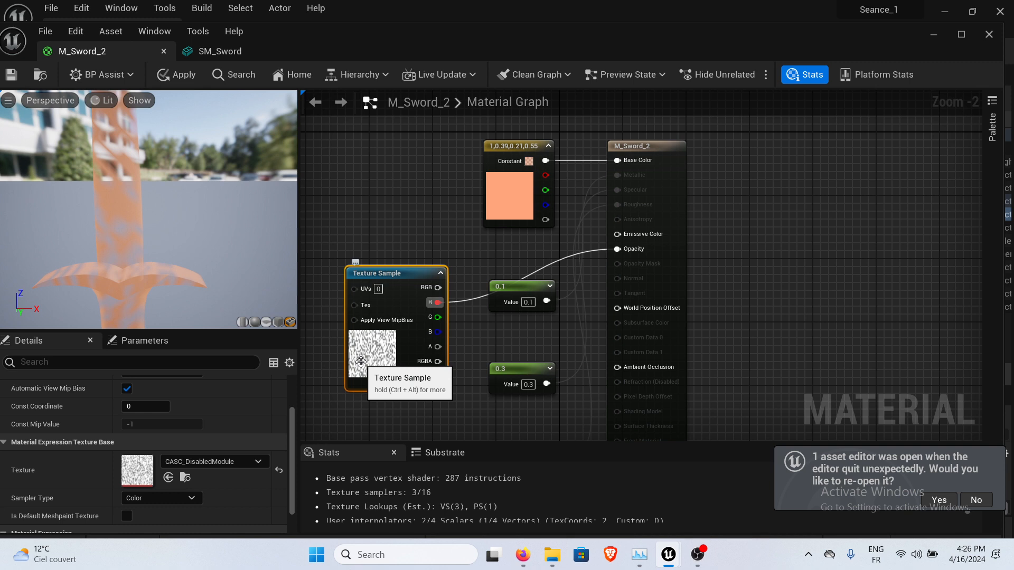
{"action": "left_click", "coordinate": [467, 299], "text": "alt"}
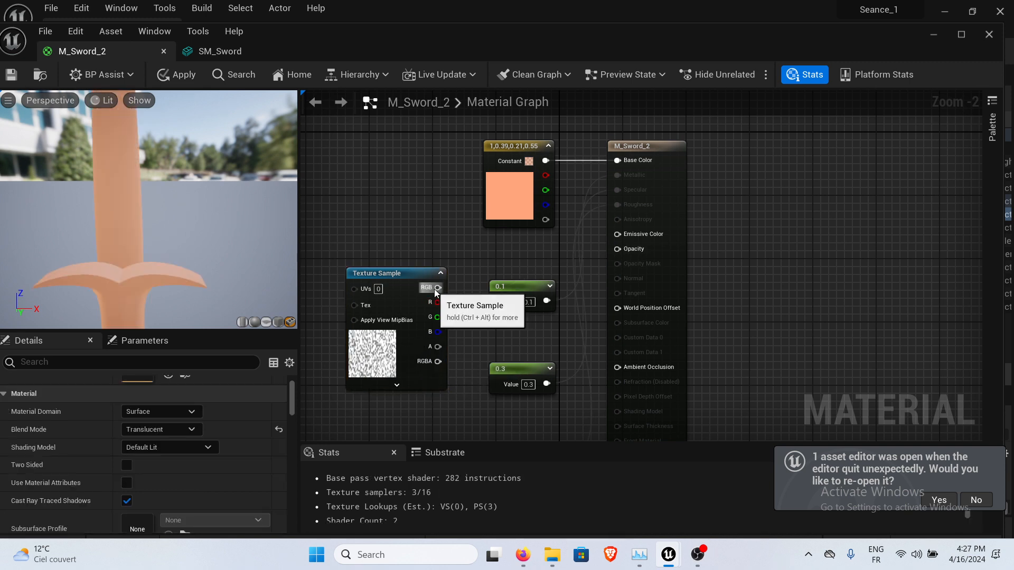
Try the Texture Sample's G output as the material's Opacity, and remove the connection again.
{"action": "left_click_drag", "start_coordinate": [437, 317], "coordinate": [619, 250]}
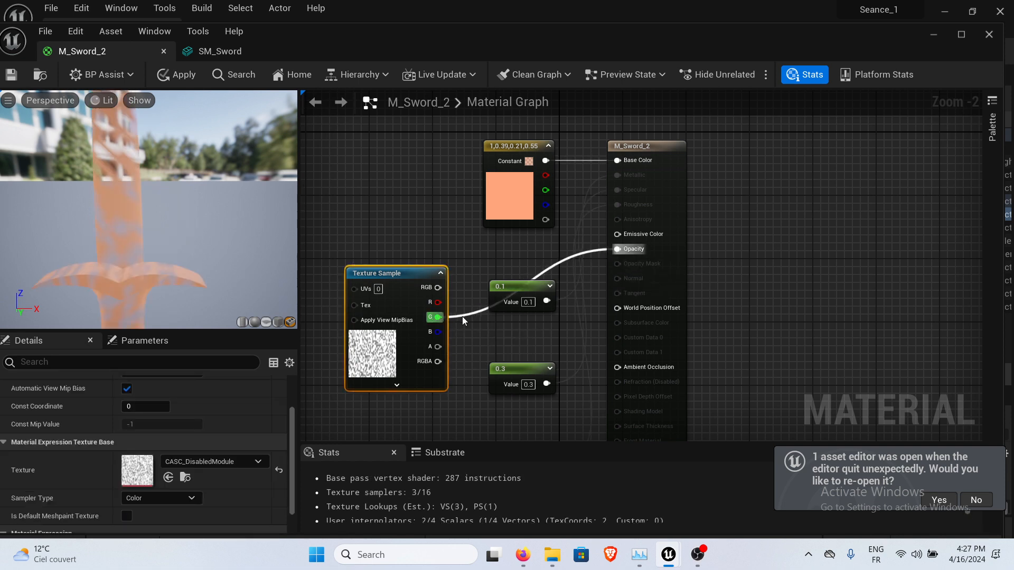
{"action": "left_click", "coordinate": [463, 318], "text": "alt"}
Move the Texture Sample node up, duplicate it, and place the copy directly below the original.
{"action": "right_click_drag", "start_coordinate": [464, 344], "coordinate": [478, 255]}
{"action": "left_click_drag", "start_coordinate": [429, 185], "coordinate": [421, 145]}
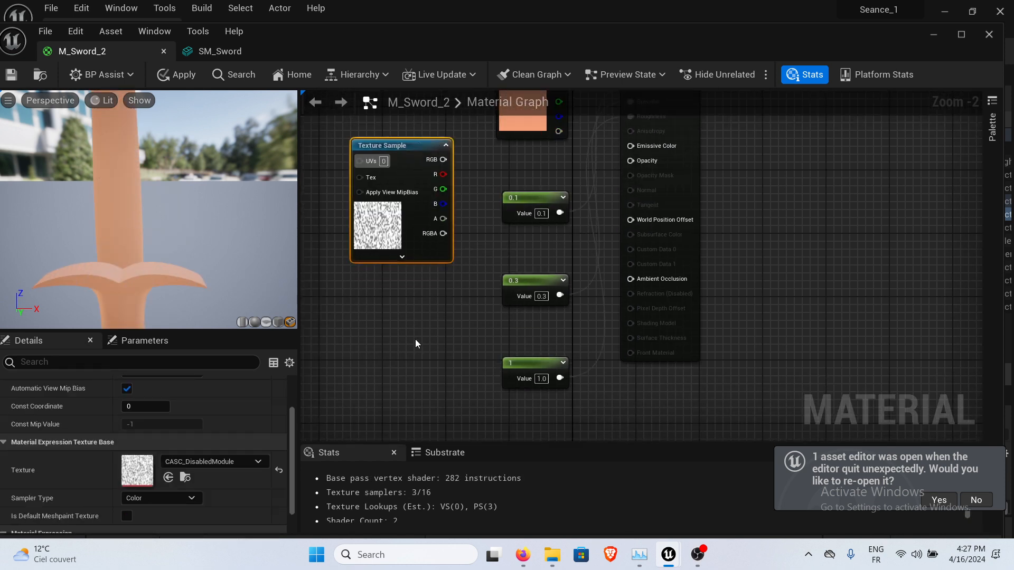
{"action": "right_click", "coordinate": [416, 344]}
{"action": "left_click", "coordinate": [387, 297]}
{"action": "left_click", "coordinate": [404, 176]}
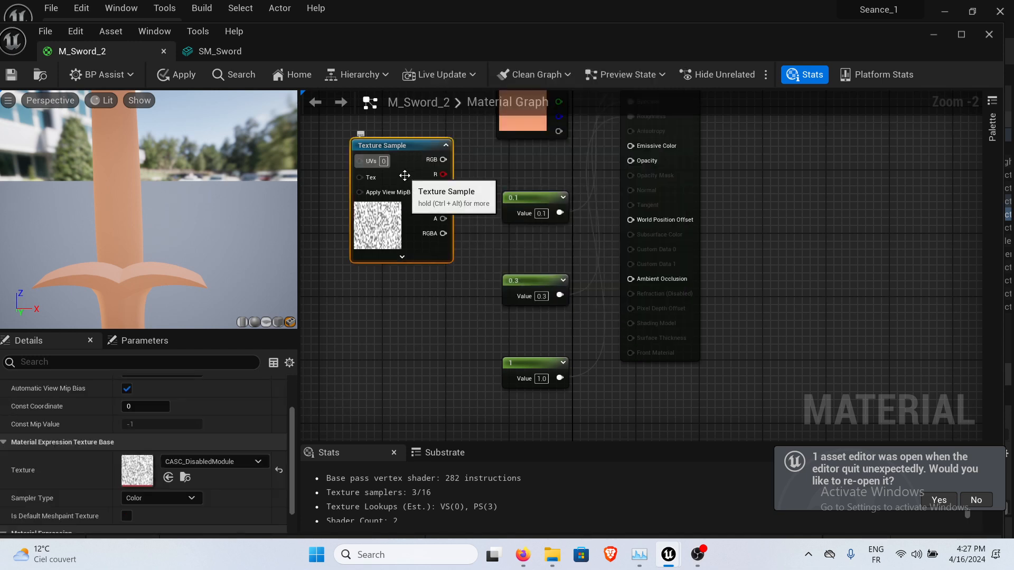
{"action": "key", "text": "ctrl+d"}
{"action": "left_click_drag", "start_coordinate": [438, 371], "coordinate": [398, 293]}
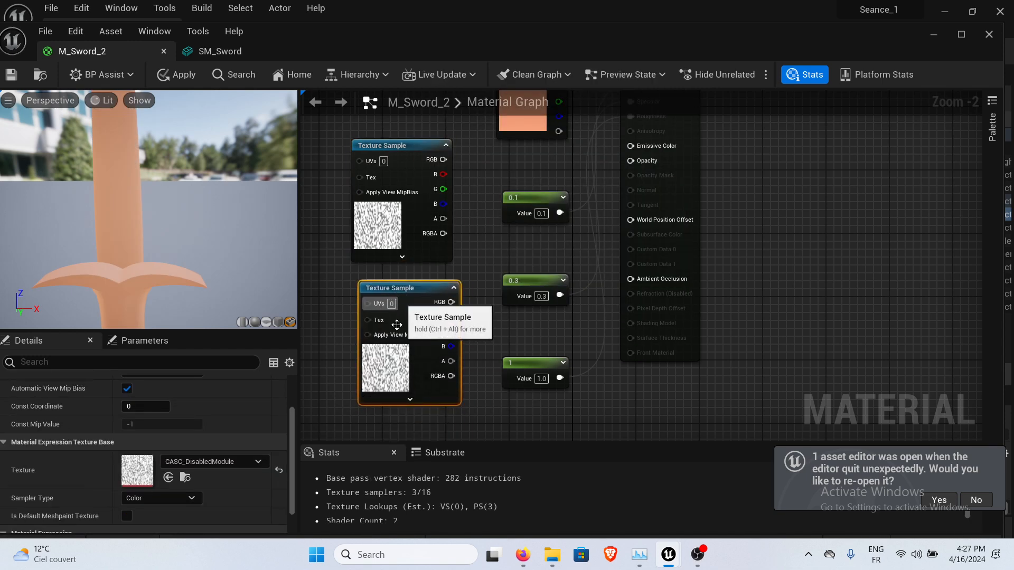
Set the duplicated Texture Sample's texture to Bad, the red cross on black.
{"action": "left_click", "coordinate": [196, 464]}
{"action": "scroll", "coordinate": [274, 396], "scroll_direction": "up", "scroll_amount": 2}
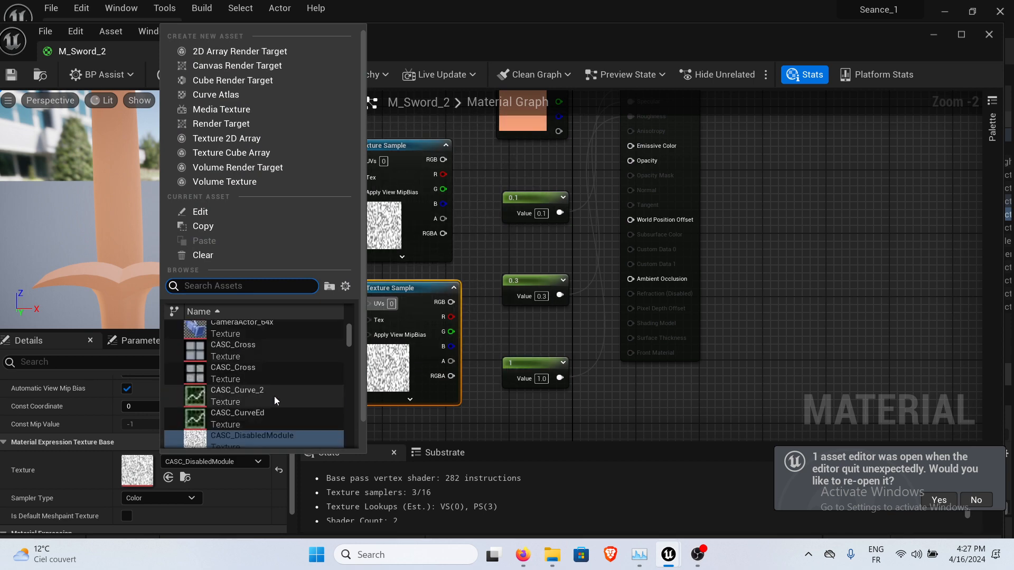
{"action": "scroll", "coordinate": [274, 396], "scroll_direction": "up", "scroll_amount": 15}
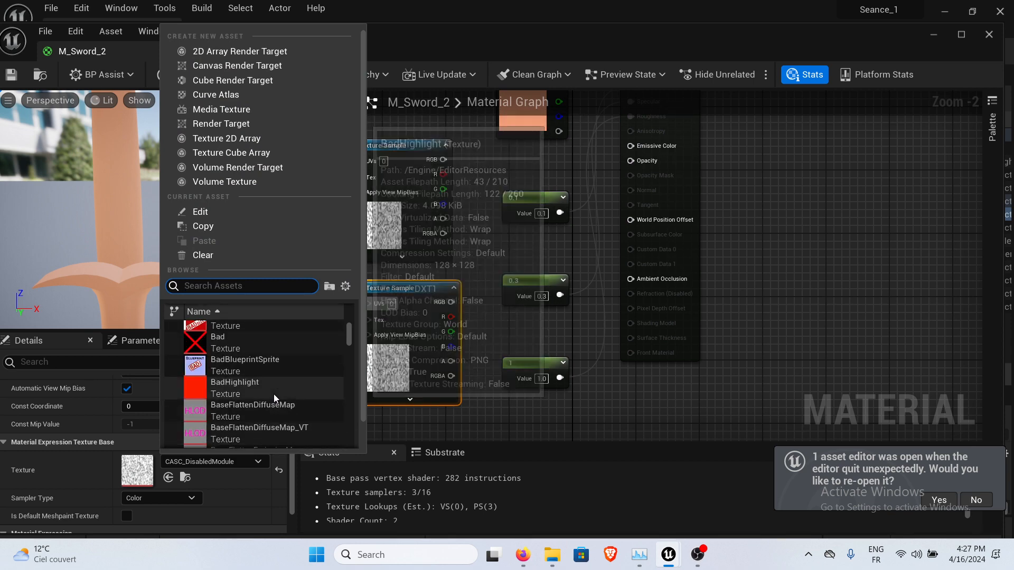
{"action": "scroll", "coordinate": [269, 392], "scroll_direction": "up", "scroll_amount": 5}
{"action": "scroll", "coordinate": [255, 384], "scroll_direction": "down", "scroll_amount": 2}
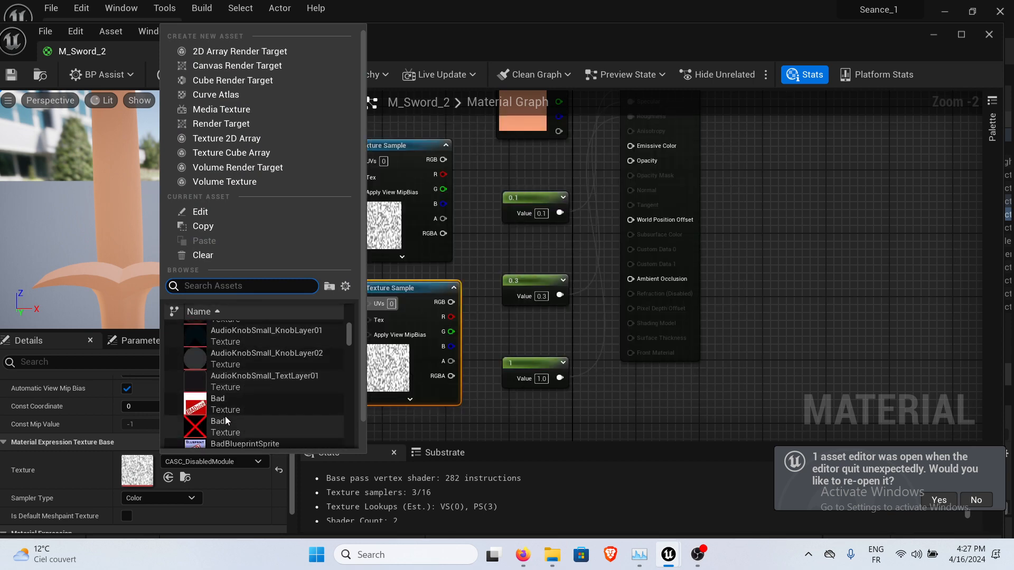
{"action": "left_click", "coordinate": [226, 418]}
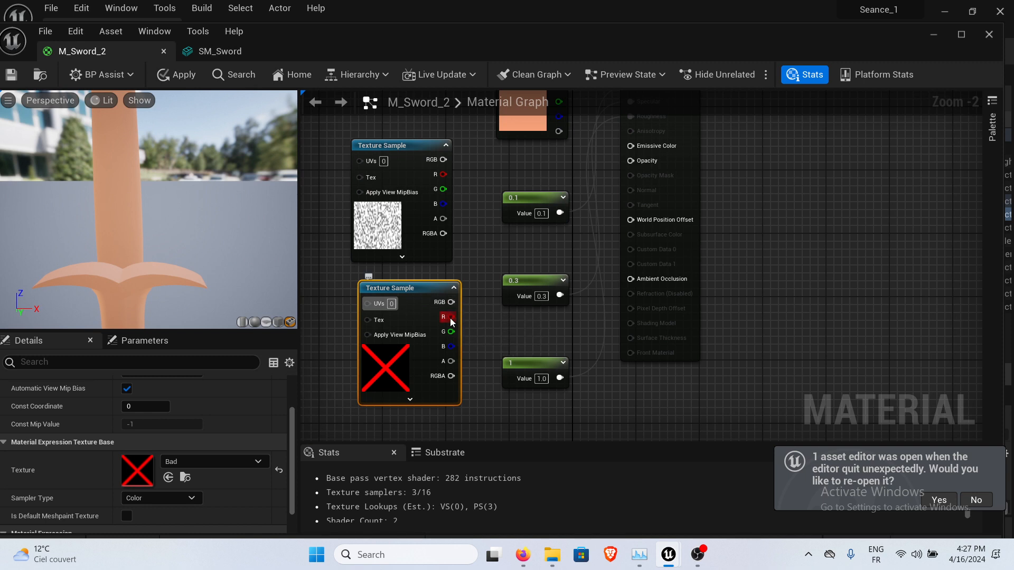
Try the Bad texture's R output as Opacity, compare the sword preview with and without the link, and leave it disconnected.
{"action": "left_click_drag", "start_coordinate": [450, 317], "coordinate": [630, 160]}
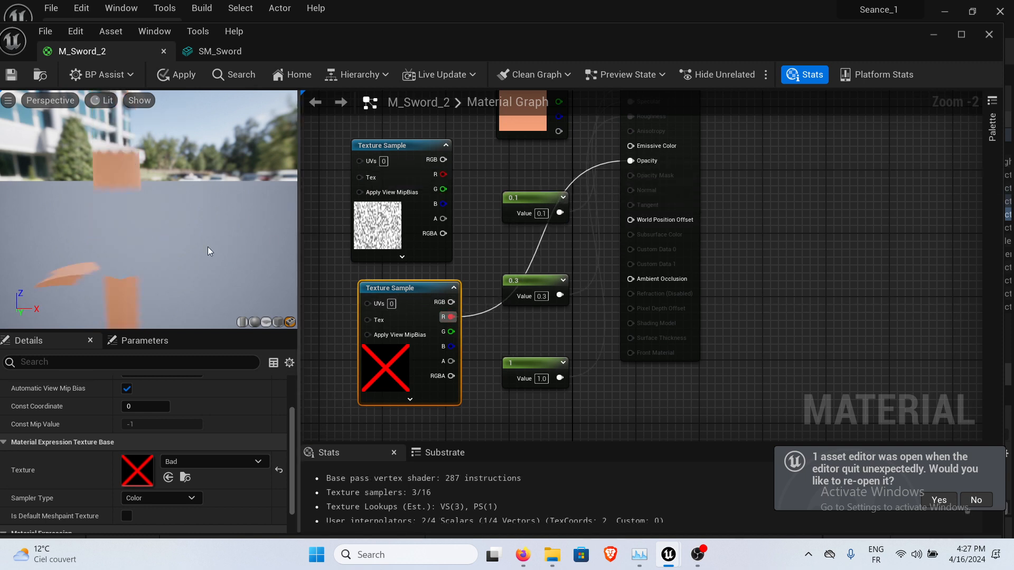
{"action": "left_click_drag", "start_coordinate": [194, 250], "coordinate": [196, 248]}
{"action": "right_click_drag", "start_coordinate": [195, 248], "coordinate": [197, 295]}
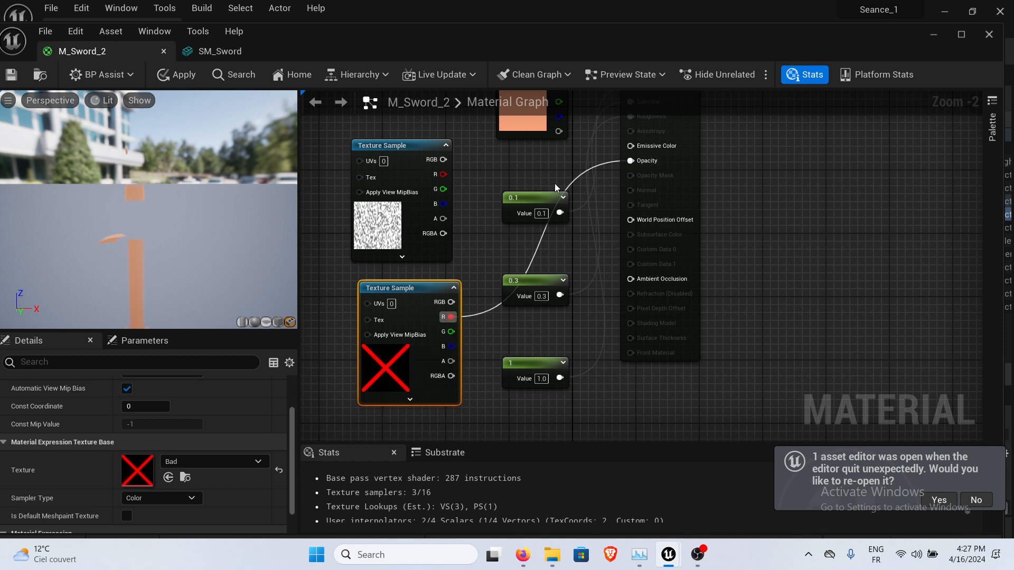
{"action": "left_click", "coordinate": [538, 250]}
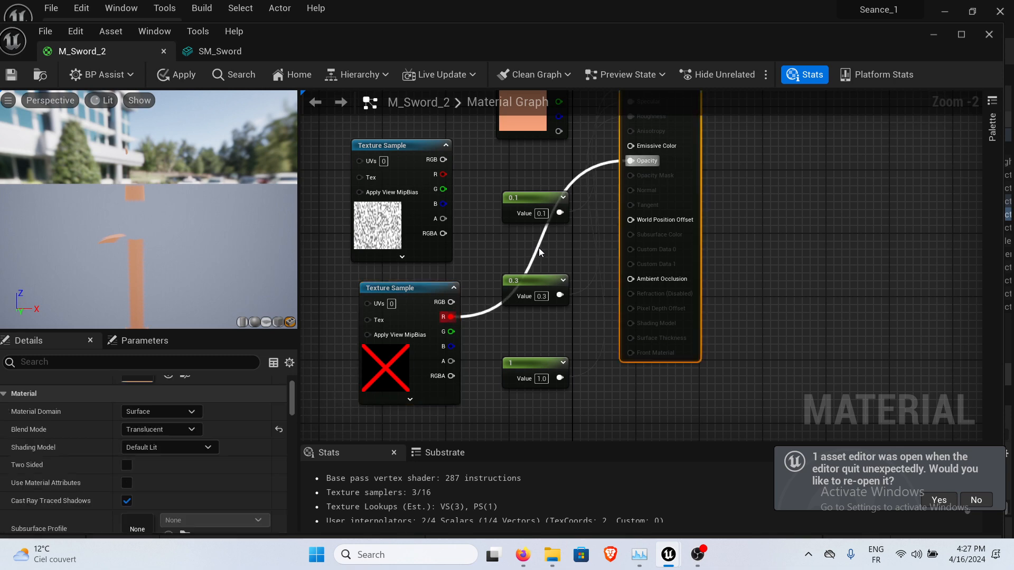
{"action": "key", "text": "super"}
{"action": "left_click", "coordinate": [854, 282]}
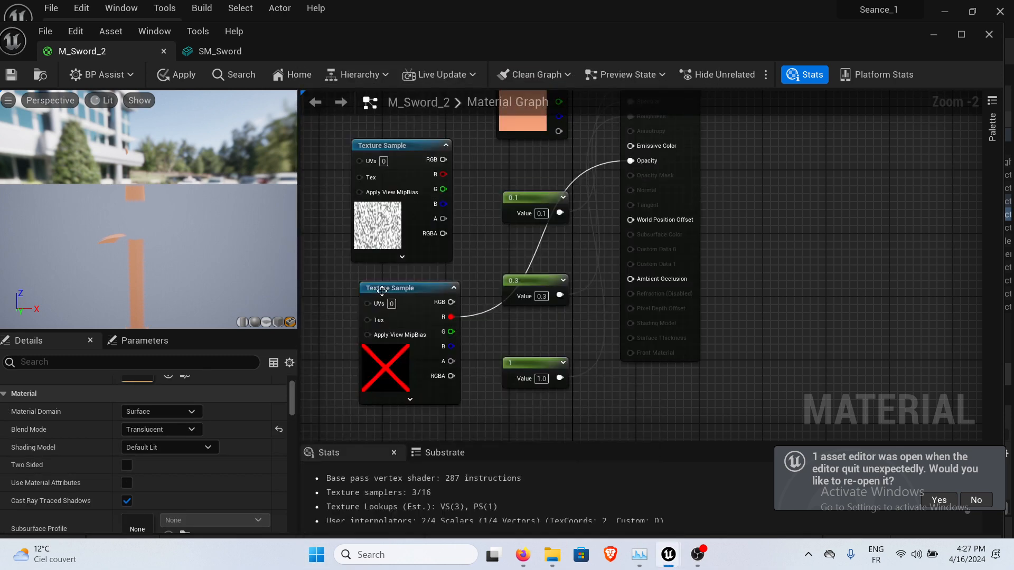
{"action": "right_click_drag", "start_coordinate": [461, 243], "coordinate": [436, 337]}
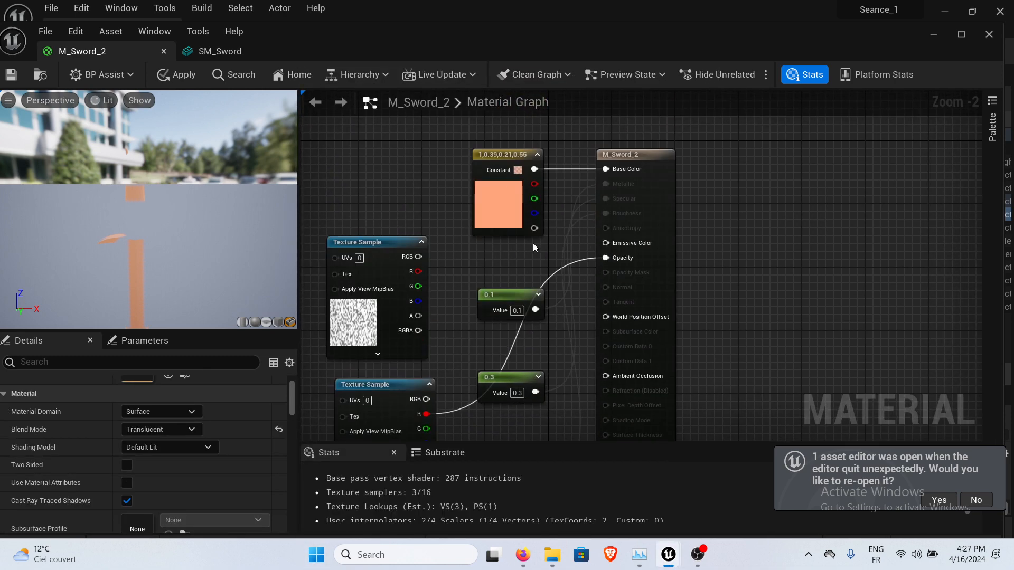
{"action": "right_click_drag", "start_coordinate": [437, 389], "coordinate": [453, 339]}
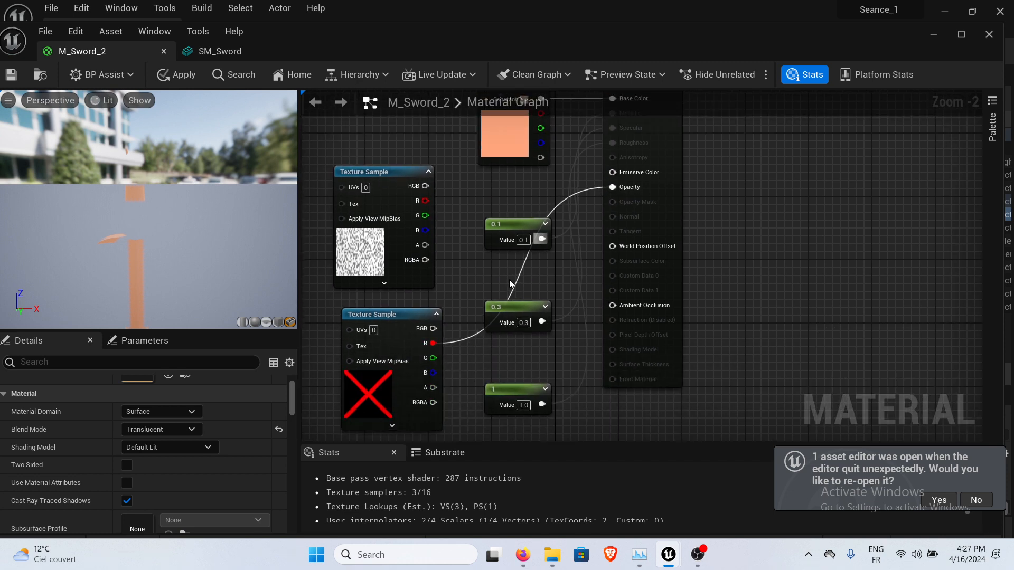
{"action": "left_click", "coordinate": [468, 337], "text": "alt"}
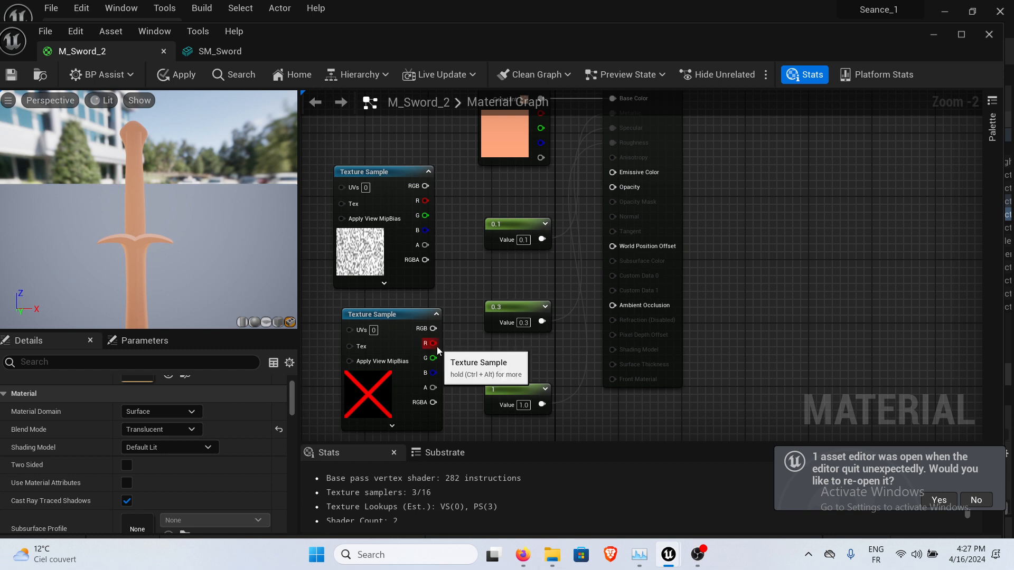
{"action": "left_click_drag", "start_coordinate": [434, 344], "coordinate": [613, 187]}
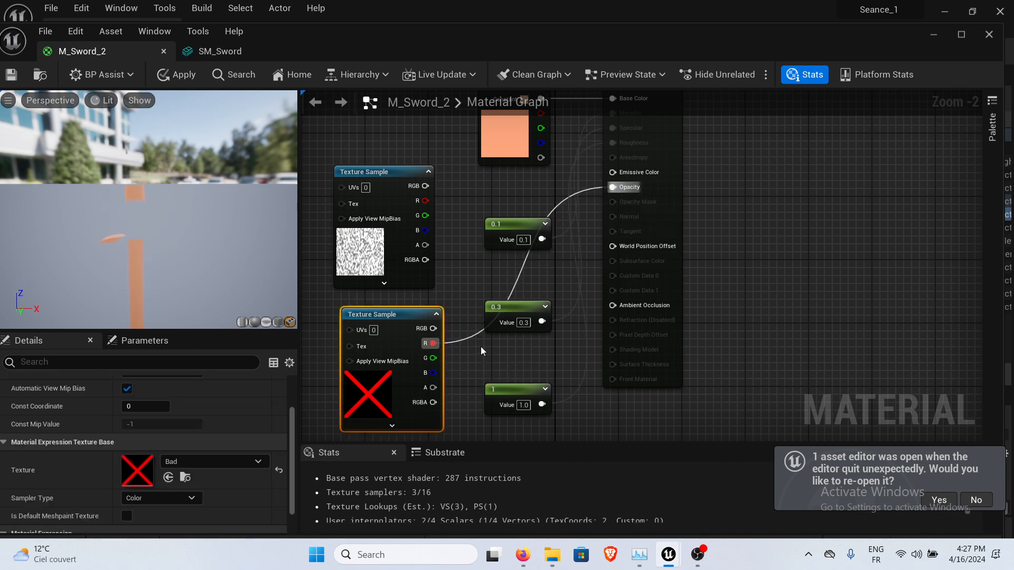
{"action": "left_click", "coordinate": [471, 337], "text": "alt"}
Connect the R output of the Texture Sample using CASC_DisabledModule to the material's Opacity input.
{"action": "right_click_drag", "start_coordinate": [471, 337], "coordinate": [473, 274]}
{"action": "scroll", "coordinate": [486, 285], "scroll_direction": "down", "scroll_amount": 1}
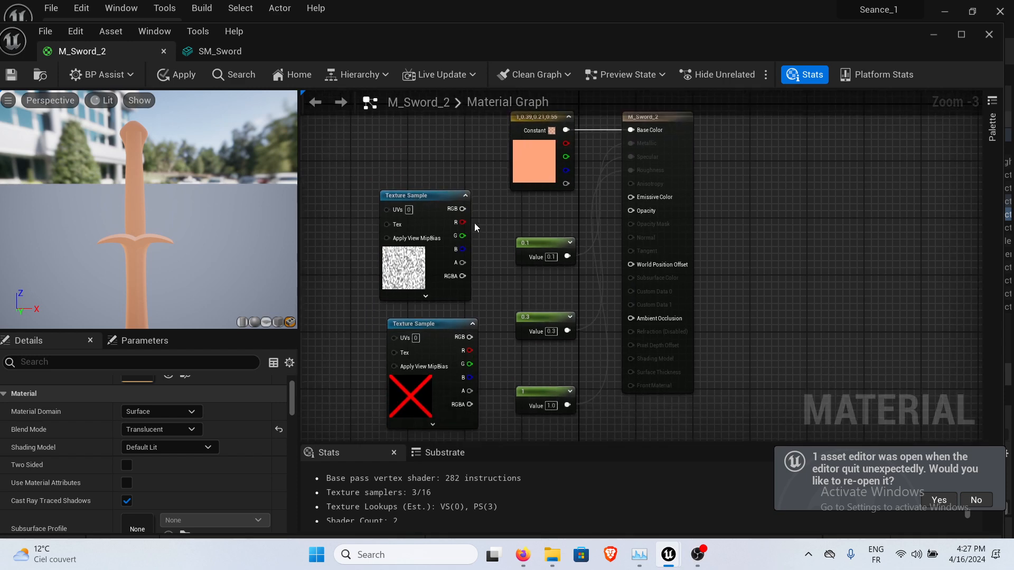
{"action": "left_click_drag", "start_coordinate": [464, 222], "coordinate": [640, 208]}
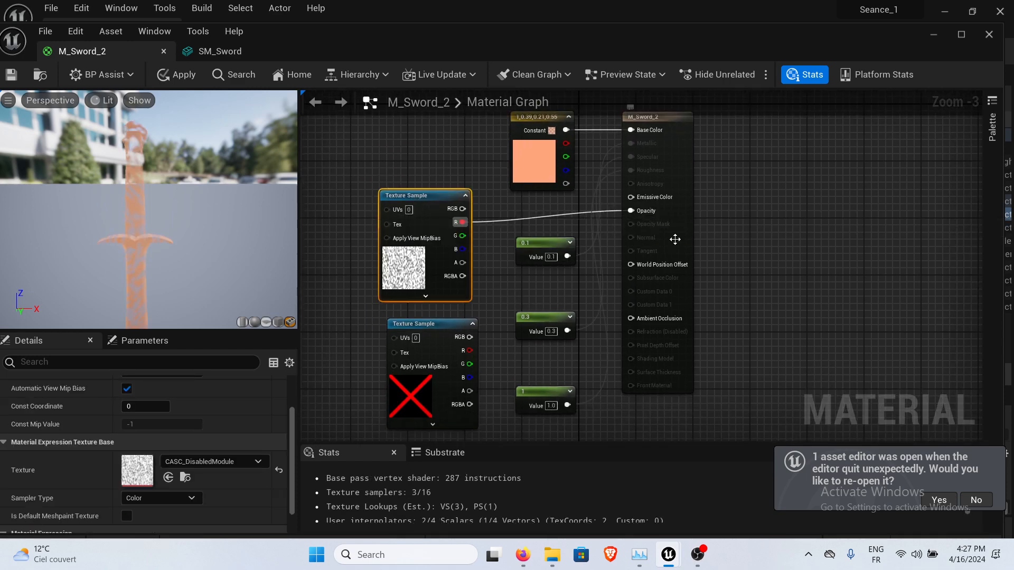
Move the Texture Sample nodes away from the constants to clear space in the graph.
{"action": "right_click_drag", "start_coordinate": [356, 387], "coordinate": [381, 316]}
{"action": "scroll", "coordinate": [510, 373], "scroll_direction": "down", "scroll_amount": 2}
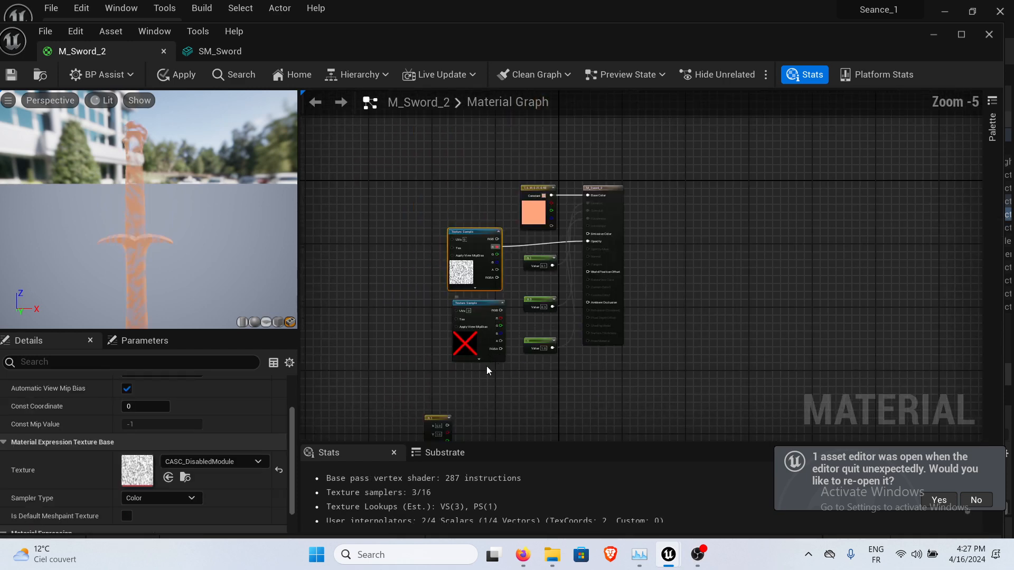
{"action": "left_click_drag", "start_coordinate": [479, 316], "coordinate": [387, 289]}
{"action": "right_click_drag", "start_coordinate": [493, 373], "coordinate": [456, 318]}
Select the M_Sword_2 result node and save the material.
{"action": "left_click", "coordinate": [590, 211]}
{"action": "scroll", "coordinate": [414, 378], "scroll_direction": "up", "scroll_amount": 3}
{"action": "right_click_drag", "start_coordinate": [513, 134], "coordinate": [463, 352]}
{"action": "scroll", "coordinate": [445, 312], "scroll_direction": "down", "scroll_amount": 1}
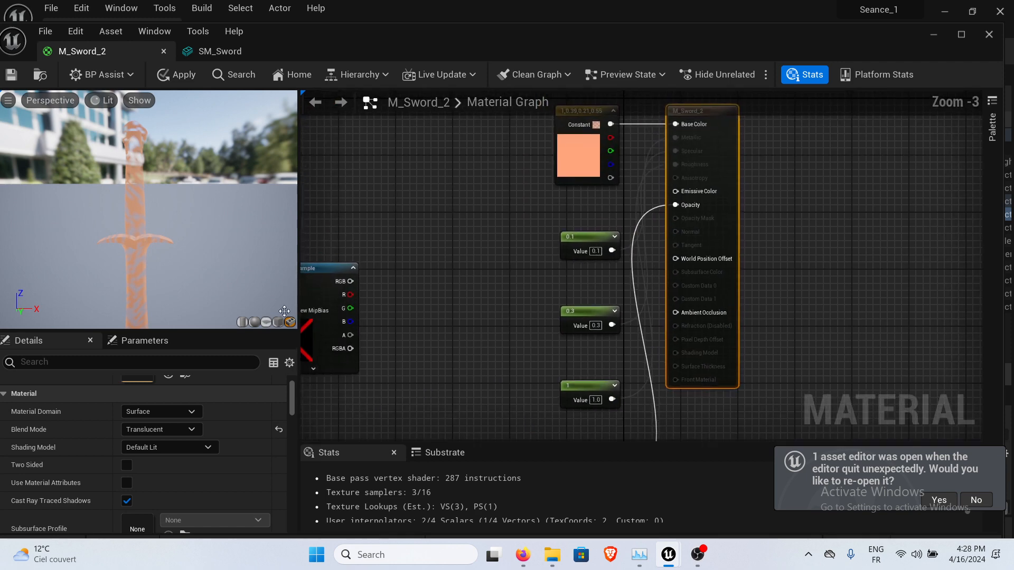
{"action": "left_click", "coordinate": [10, 74]}
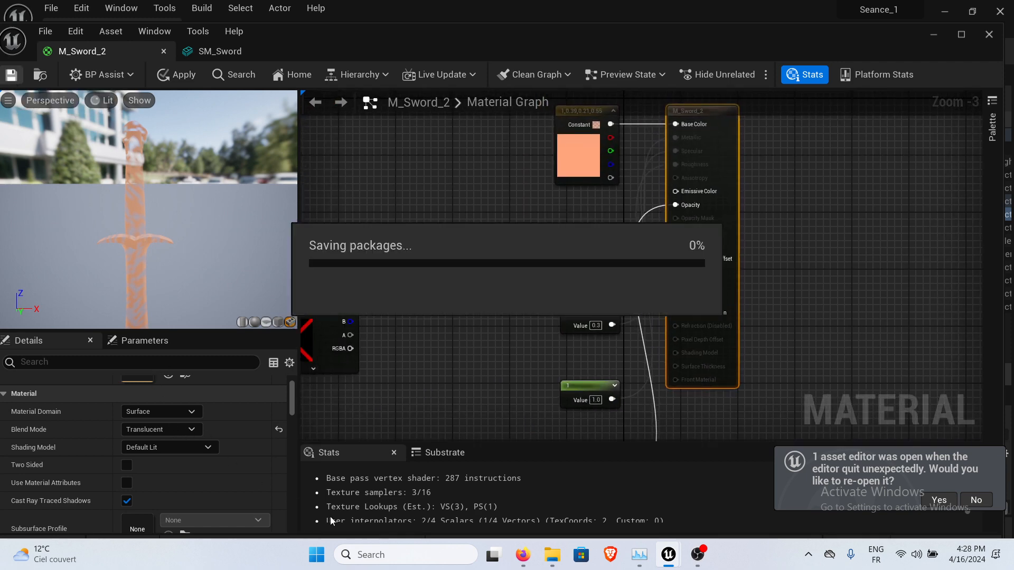
Switch to the Firefox course notes and examine the Additive, Modulate, Alpha Composite and AlphaHoldOut blend mode sections.
{"action": "left_click", "coordinate": [520, 560]}
{"action": "scroll", "coordinate": [414, 263], "scroll_direction": "down", "scroll_amount": 5}
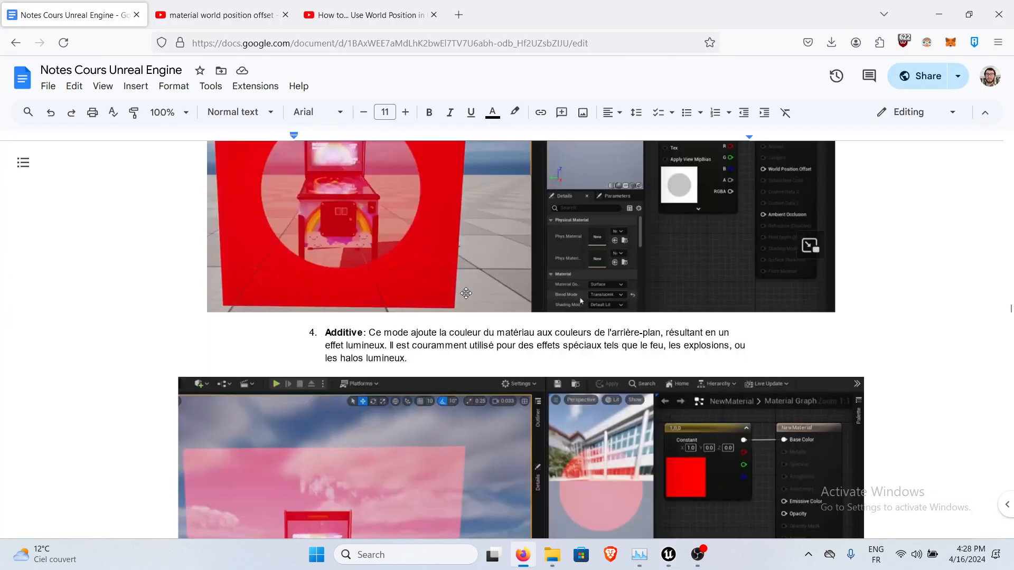
{"action": "scroll", "coordinate": [414, 263], "scroll_direction": "up", "scroll_amount": 3}
{"action": "scroll", "coordinate": [415, 256], "scroll_direction": "up", "scroll_amount": 2}
{"action": "scroll", "coordinate": [415, 254], "scroll_direction": "down", "scroll_amount": 7}
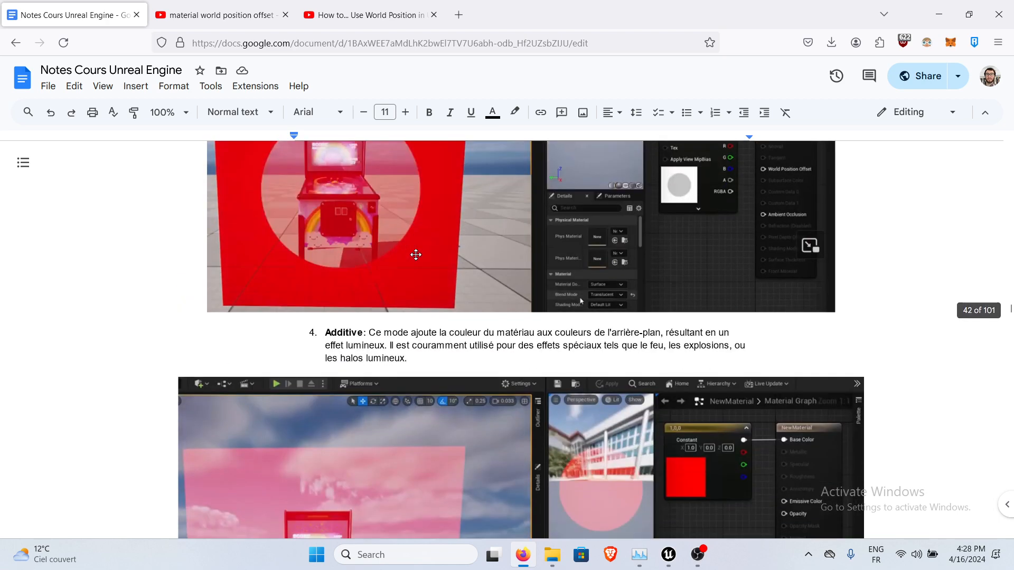
{"action": "scroll", "coordinate": [416, 255], "scroll_direction": "up", "scroll_amount": 1}
{"action": "scroll", "coordinate": [416, 254], "scroll_direction": "up", "scroll_amount": 1}
{"action": "scroll", "coordinate": [472, 396], "scroll_direction": "down", "scroll_amount": 2}
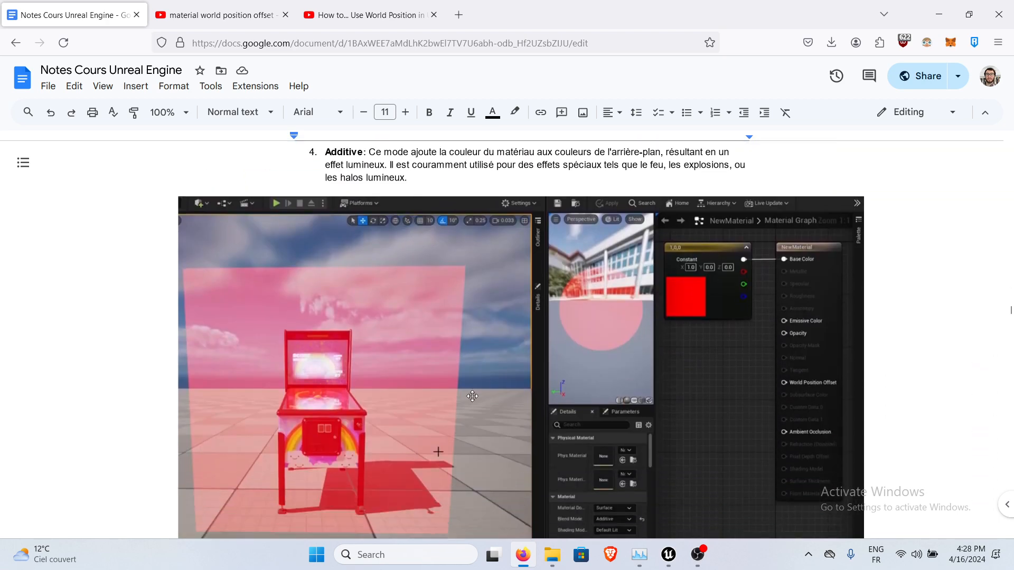
{"action": "scroll", "coordinate": [461, 386], "scroll_direction": "down", "scroll_amount": 15}
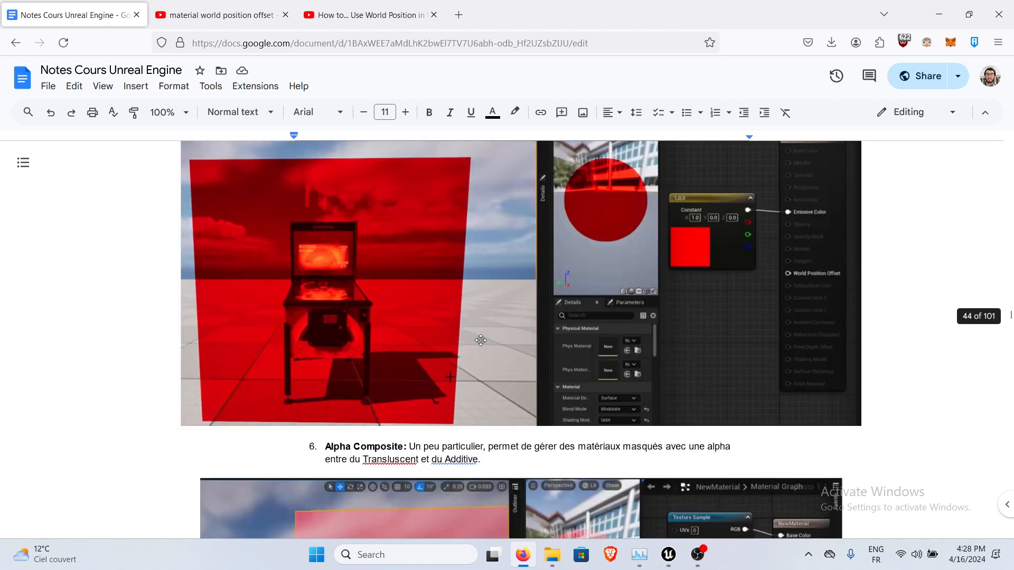
{"action": "scroll", "coordinate": [479, 338], "scroll_direction": "down", "scroll_amount": 13}
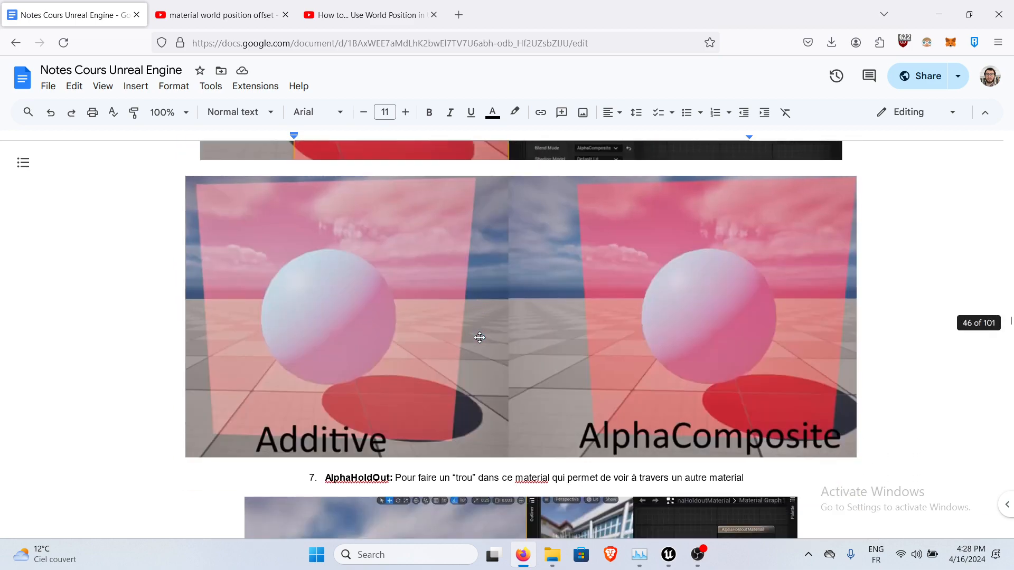
{"action": "scroll", "coordinate": [479, 338], "scroll_direction": "down", "scroll_amount": 6}
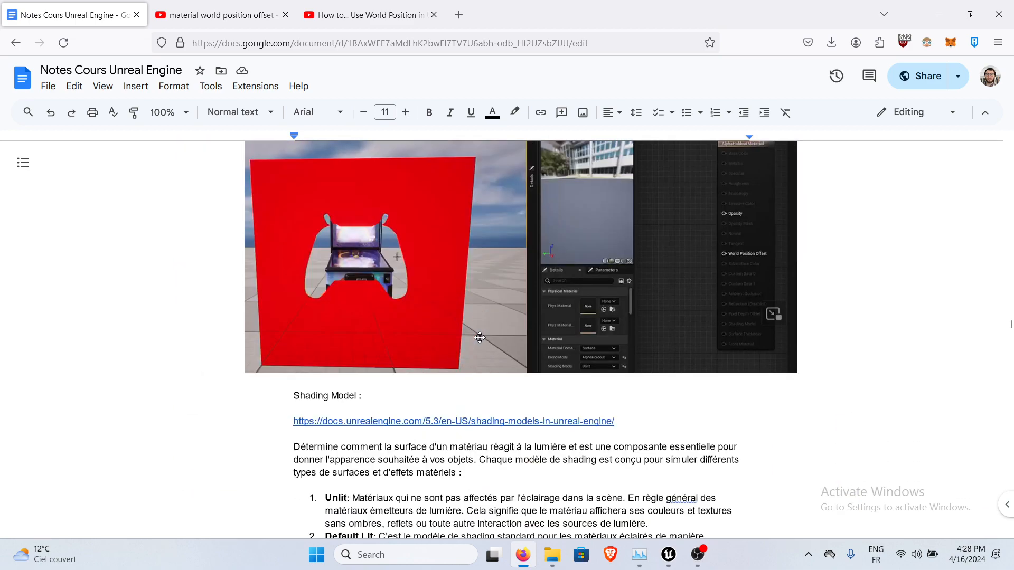
Go back to the Translucent section of the notes, and return to the M_Sword_2 material editor.
{"action": "scroll", "coordinate": [480, 338], "scroll_direction": "up", "scroll_amount": 20}
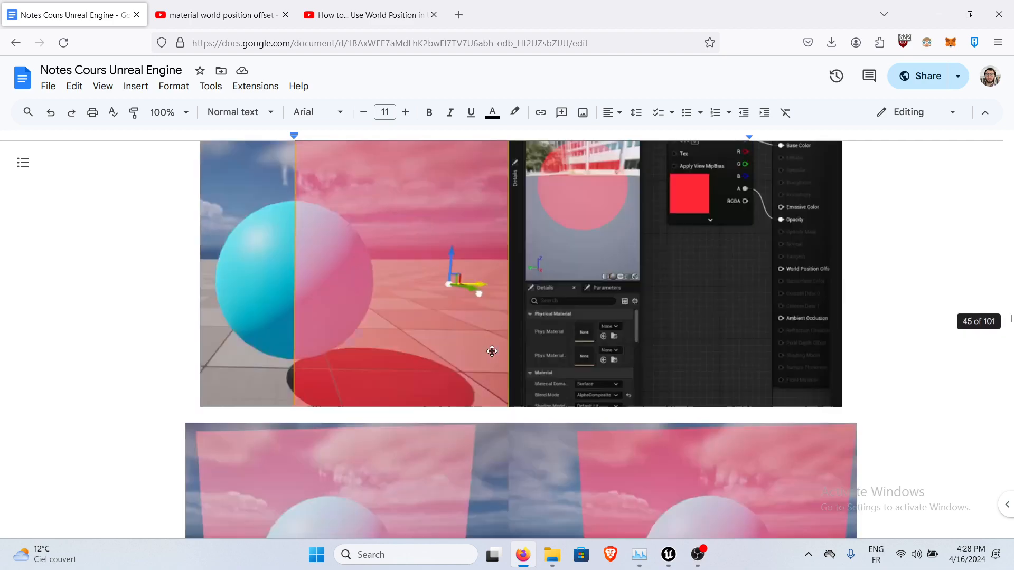
{"action": "scroll", "coordinate": [498, 348], "scroll_direction": "up", "scroll_amount": 12}
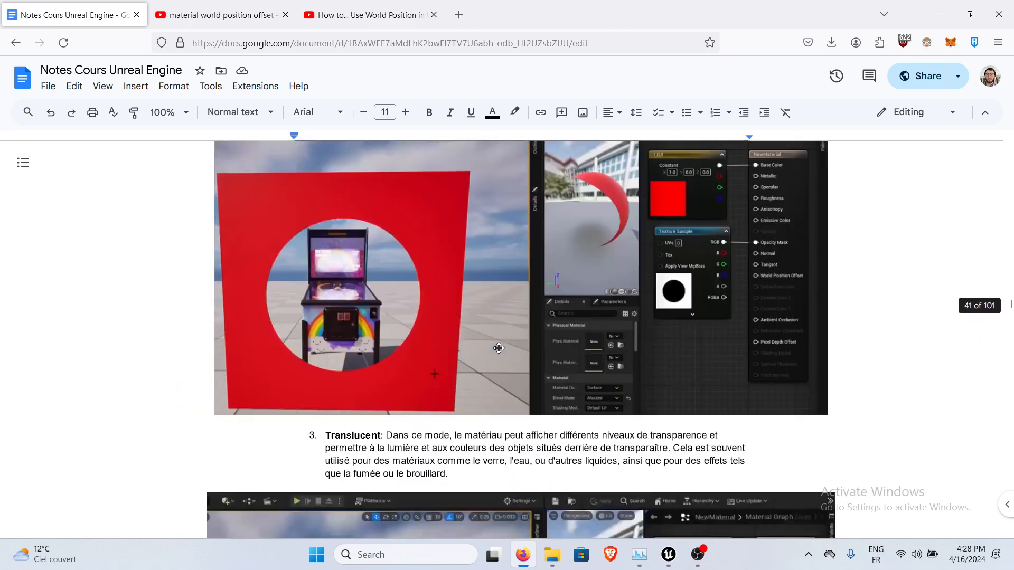
{"action": "scroll", "coordinate": [499, 348], "scroll_direction": "down", "scroll_amount": 4}
{"action": "scroll", "coordinate": [499, 348], "scroll_direction": "up", "scroll_amount": 1}
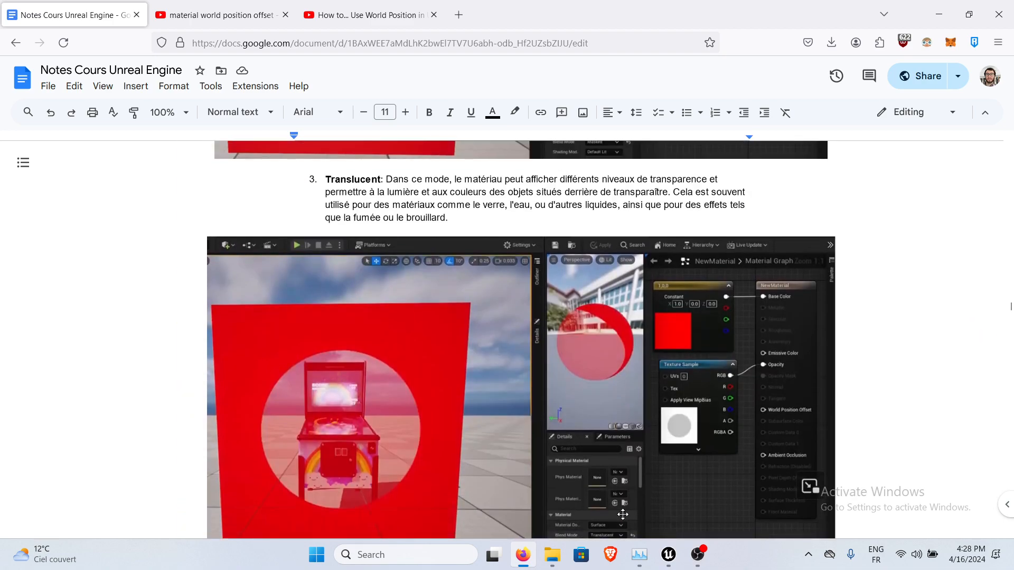
{"action": "mouse_move", "coordinate": [676, 558]}
{"action": "mouse_move", "coordinate": [721, 476]}
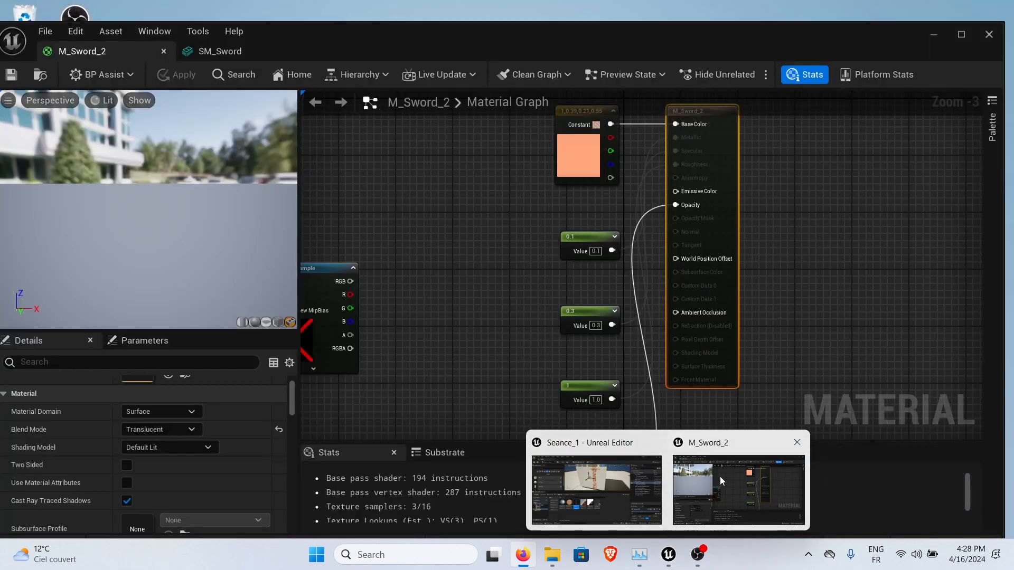
{"action": "left_click", "coordinate": [698, 486]}
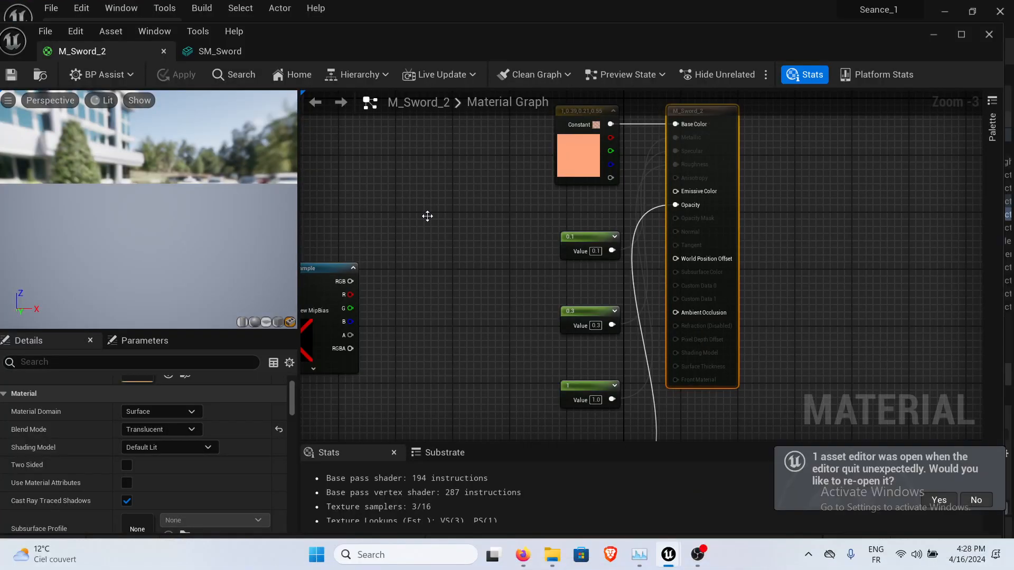
Move the Texture Sample using the Bad texture closer to the constants and review its texture settings.
{"action": "left_click_drag", "start_coordinate": [325, 272], "coordinate": [375, 251]}
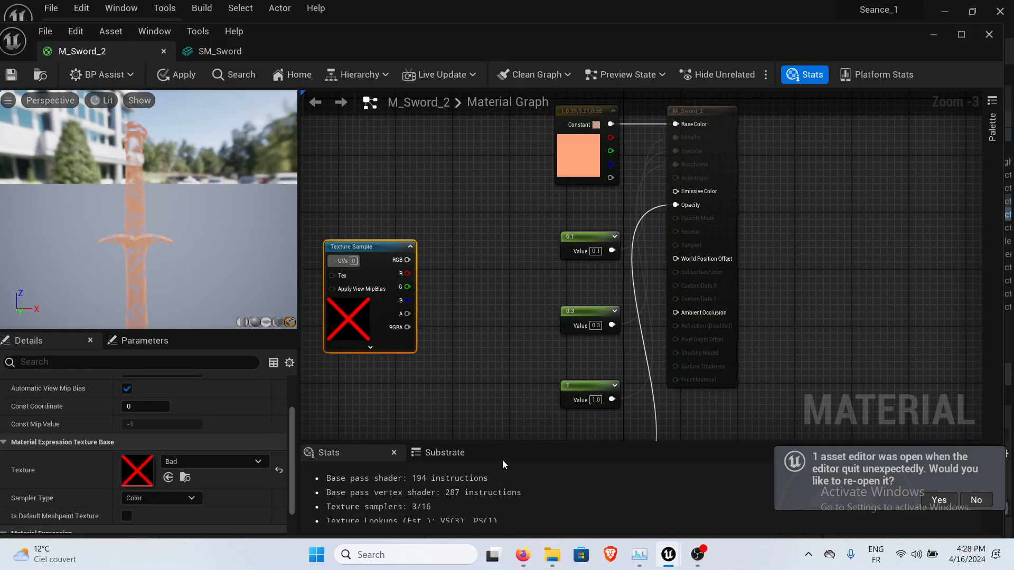
{"action": "scroll", "coordinate": [94, 442], "scroll_direction": "up", "scroll_amount": 2}
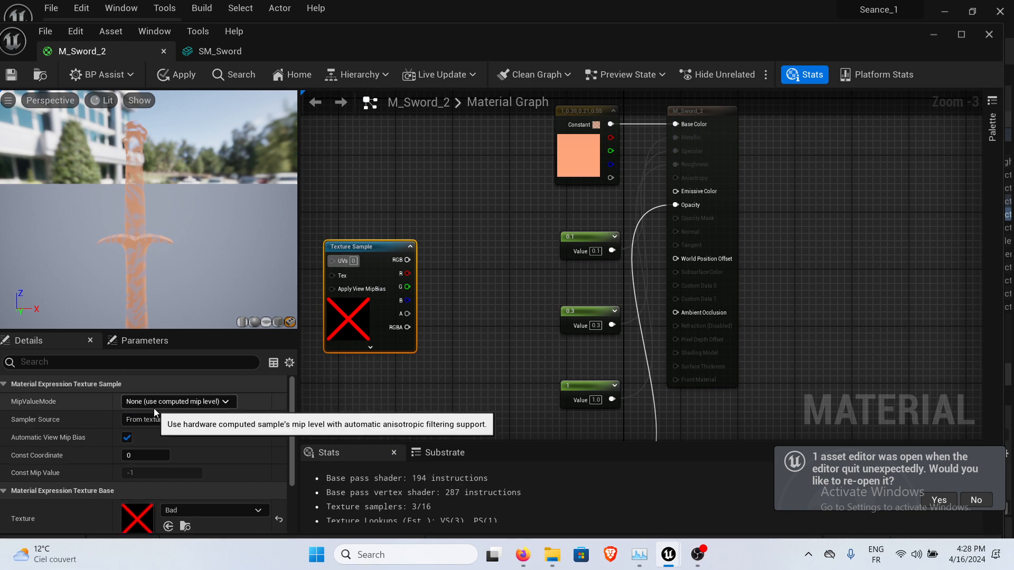
{"action": "scroll", "coordinate": [154, 408], "scroll_direction": "down", "scroll_amount": 3}
{"action": "mouse_move", "coordinate": [560, 557]}
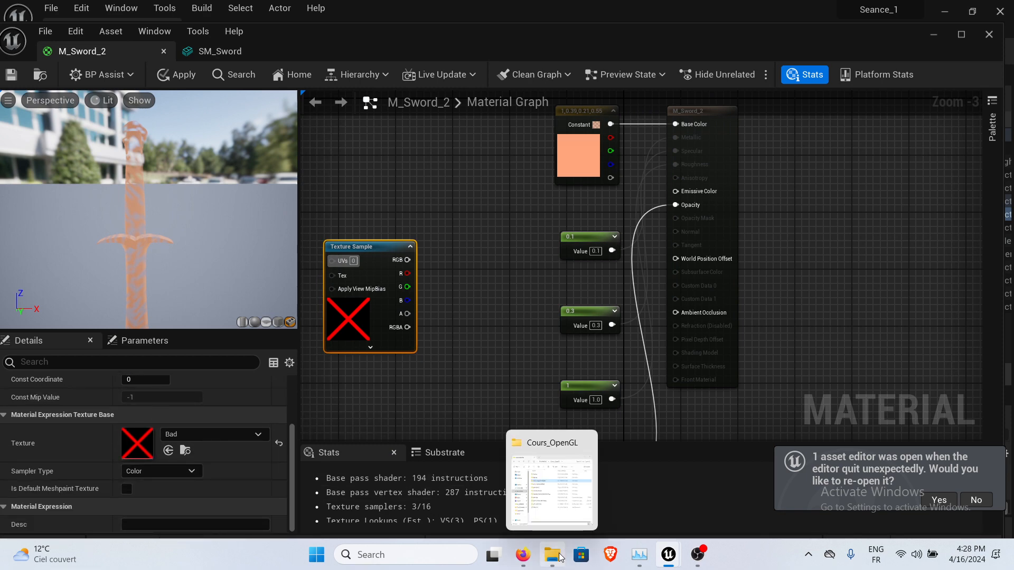
Switch to the Firefox course notes, review the Additive blend mode section, and return to the M_Sword_2 material editor.
{"action": "left_click", "coordinate": [523, 555]}
{"action": "scroll", "coordinate": [473, 394], "scroll_direction": "down", "scroll_amount": 5}
{"action": "scroll", "coordinate": [475, 397], "scroll_direction": "up", "scroll_amount": 3}
{"action": "scroll", "coordinate": [474, 397], "scroll_direction": "down", "scroll_amount": 5}
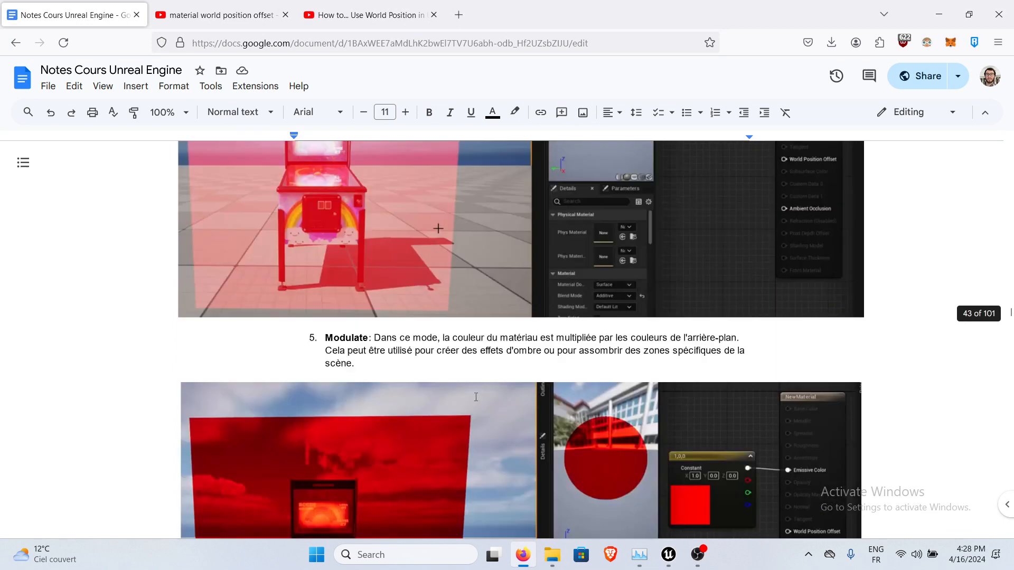
{"action": "scroll", "coordinate": [475, 397], "scroll_direction": "up", "scroll_amount": 5}
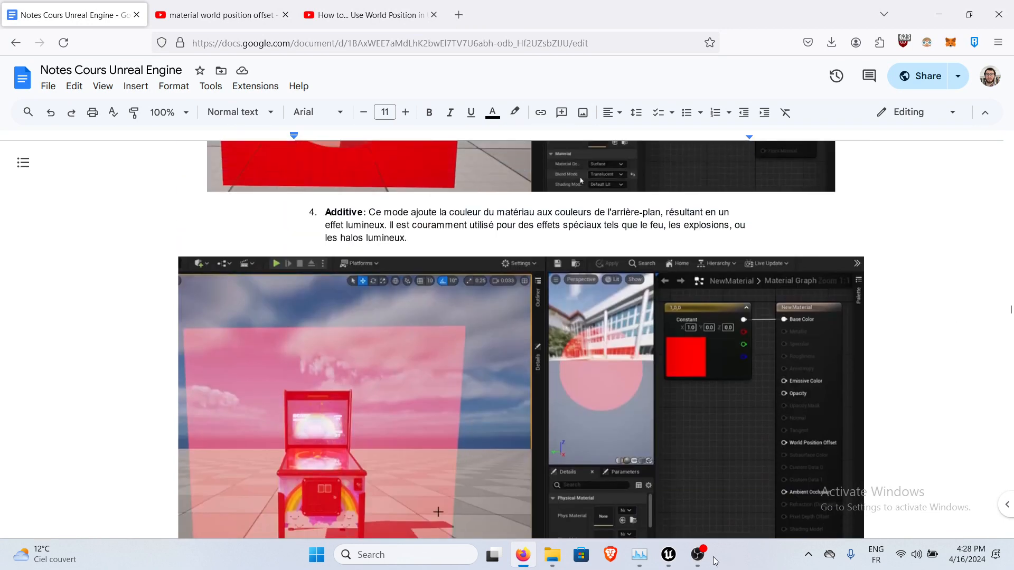
{"action": "mouse_move", "coordinate": [668, 555]}
{"action": "left_click", "coordinate": [709, 495]}
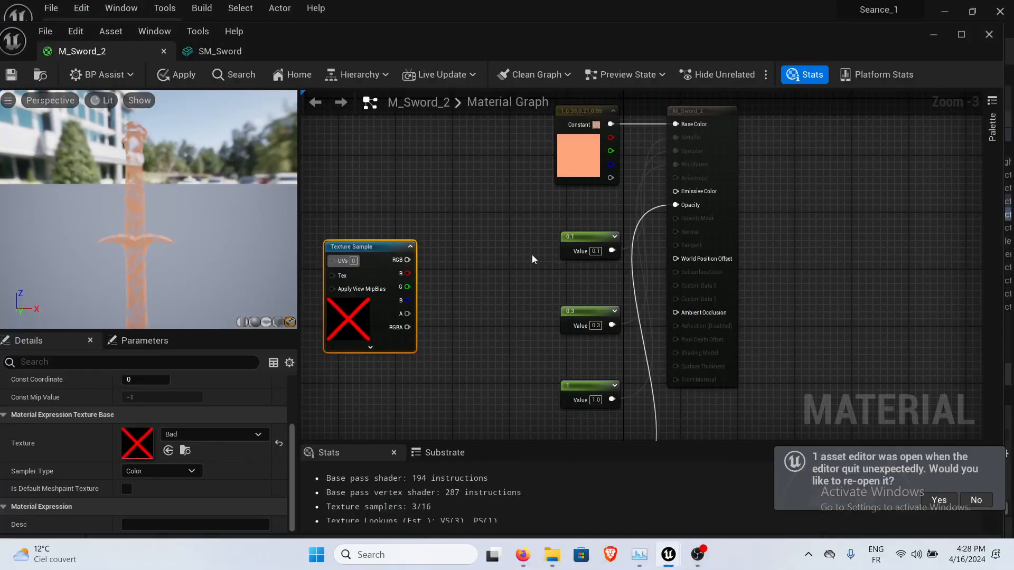
Set the M_Sword_2 material's blend mode to Additive and inspect the whole sword in the preview.
{"action": "right_click_drag", "start_coordinate": [542, 273], "coordinate": [501, 364]}
{"action": "right_click_drag", "start_coordinate": [767, 284], "coordinate": [781, 187]}
{"action": "scroll", "coordinate": [151, 445], "scroll_direction": "up", "scroll_amount": 3}
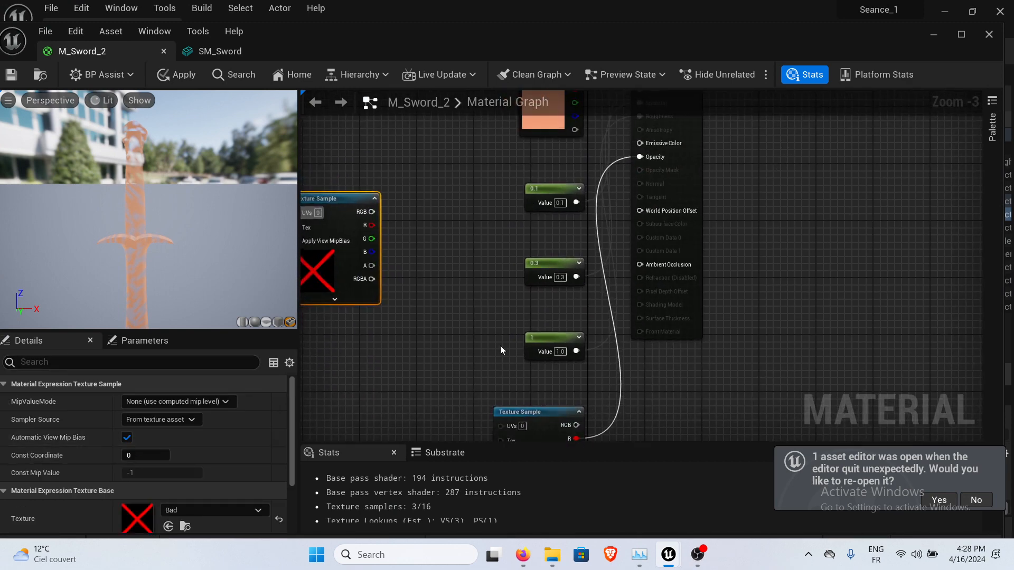
{"action": "left_click", "coordinate": [456, 338]}
{"action": "left_click", "coordinate": [157, 450]}
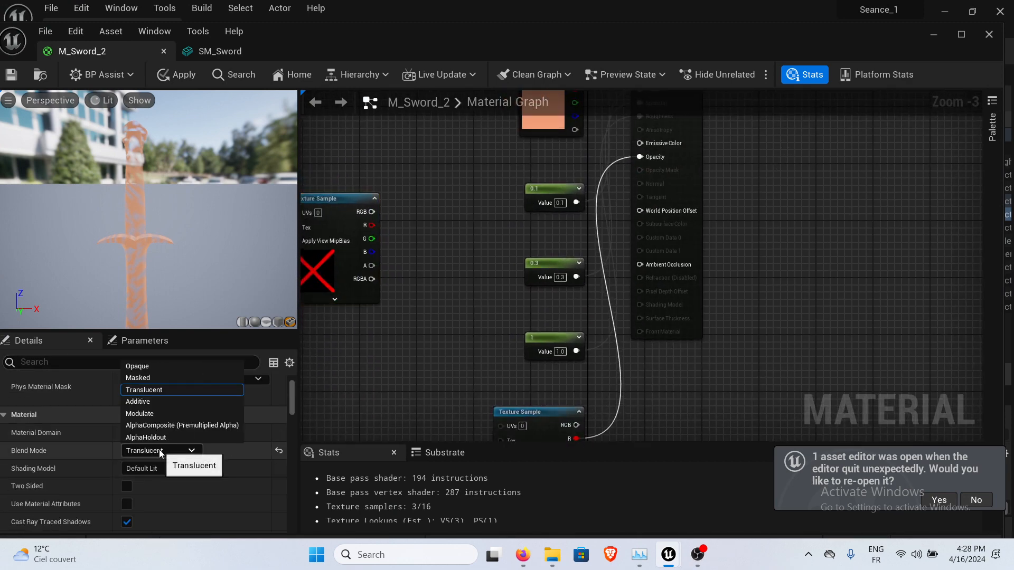
{"action": "left_click", "coordinate": [160, 404]}
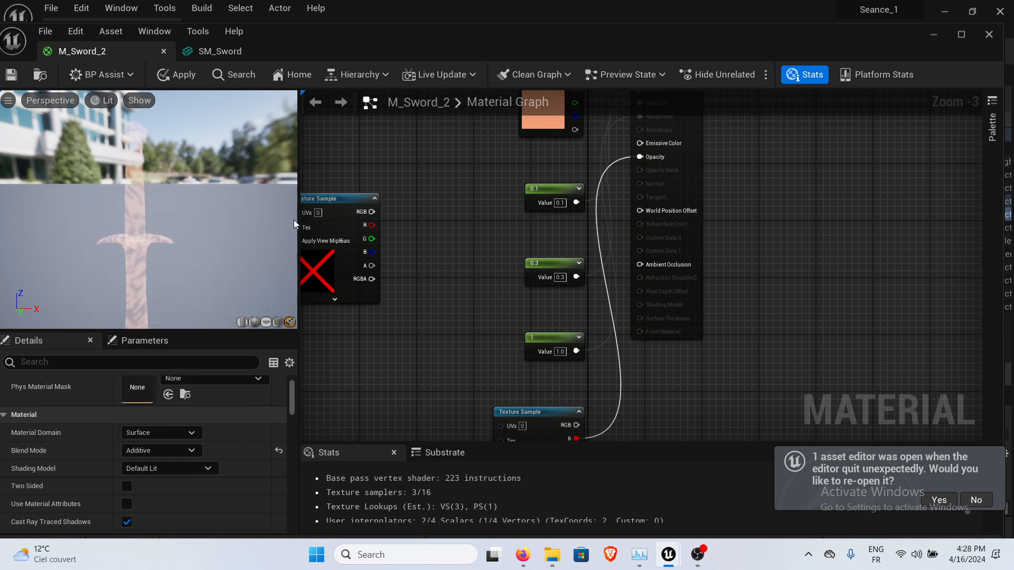
{"action": "scroll", "coordinate": [212, 243], "scroll_direction": "up", "scroll_amount": 4}
{"action": "scroll", "coordinate": [205, 242], "scroll_direction": "down", "scroll_amount": 7}
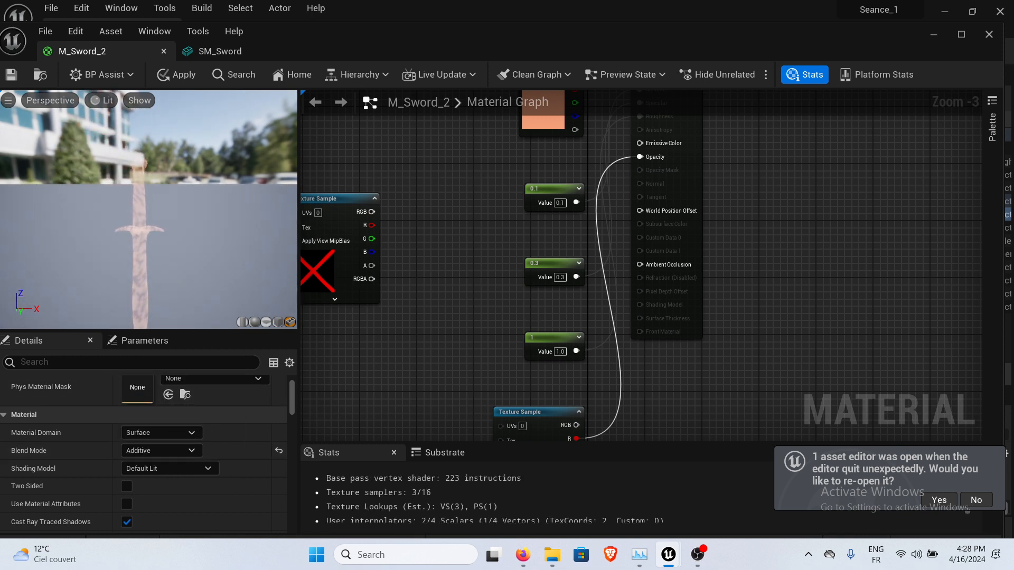
{"action": "middle_click_drag", "start_coordinate": [205, 242], "coordinate": [209, 220]}
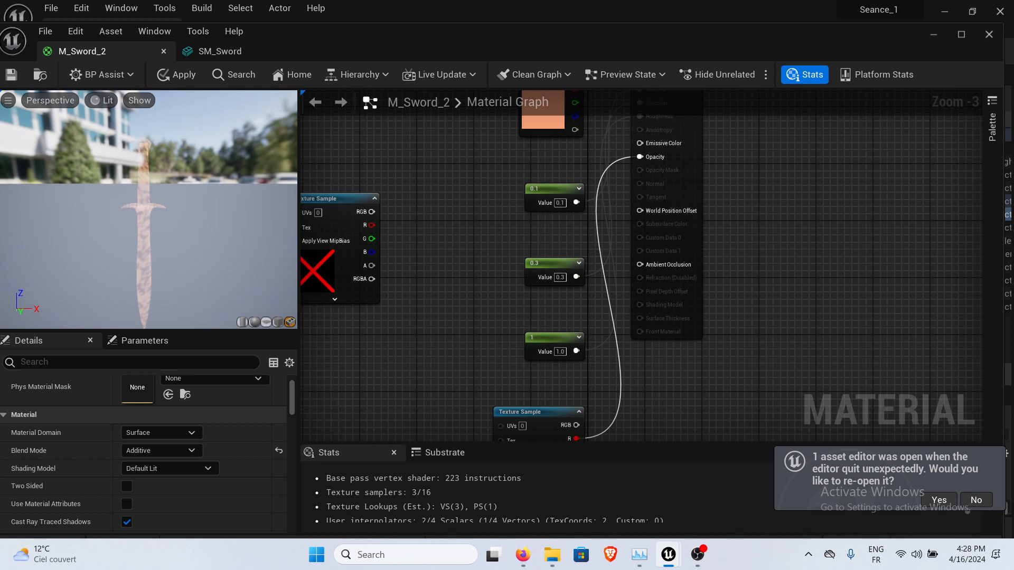
{"action": "left_click_drag", "start_coordinate": [205, 242], "coordinate": [232, 246]}
Move the Texture Sample using the Bad texture closer to the scalar constants and adjust the preview lighting.
{"action": "right_click_drag", "start_coordinate": [437, 195], "coordinate": [457, 244]}
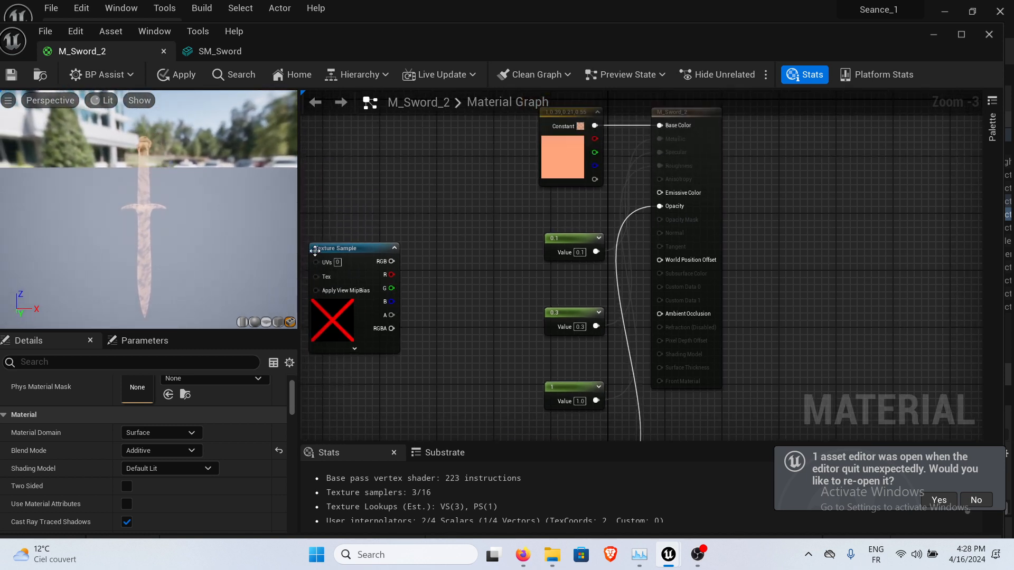
{"action": "left_click_drag", "start_coordinate": [316, 250], "coordinate": [379, 222]}
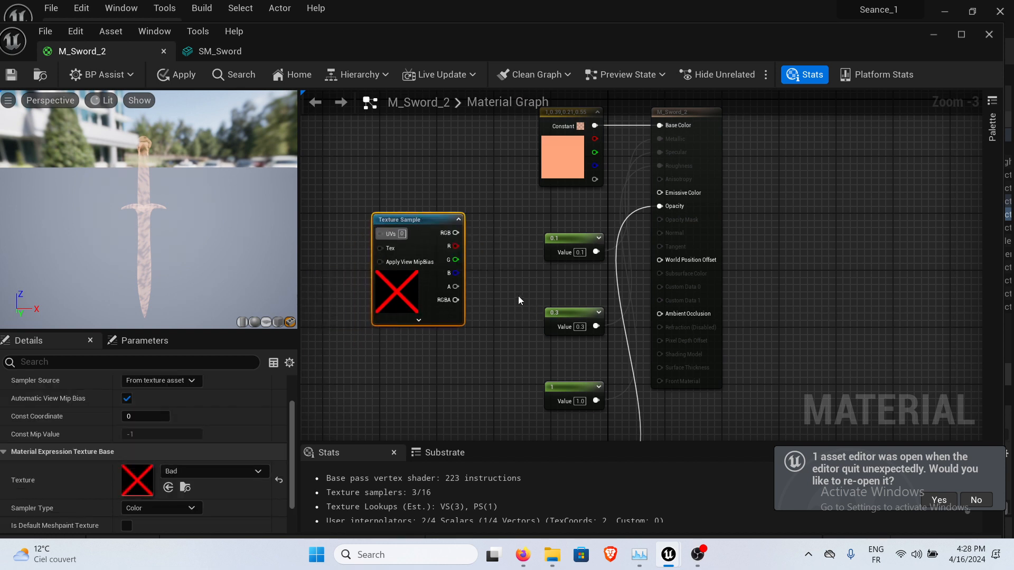
{"action": "left_click_drag", "start_coordinate": [205, 242], "coordinate": [209, 239]}
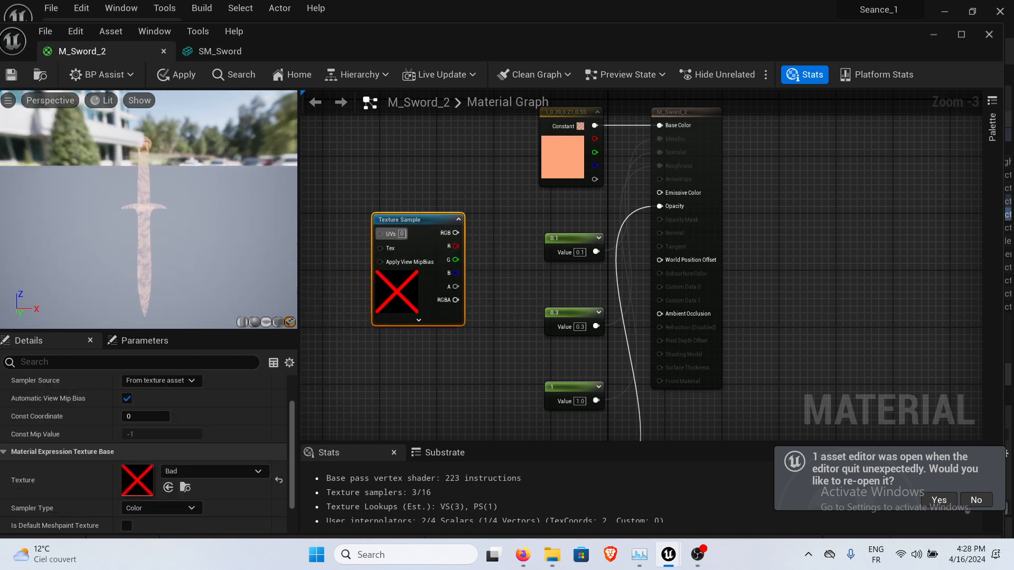
Disconnect the texture from the Opacity input, inspect the sword preview, and save the material.
{"action": "left_click", "coordinate": [620, 233], "text": "alt"}
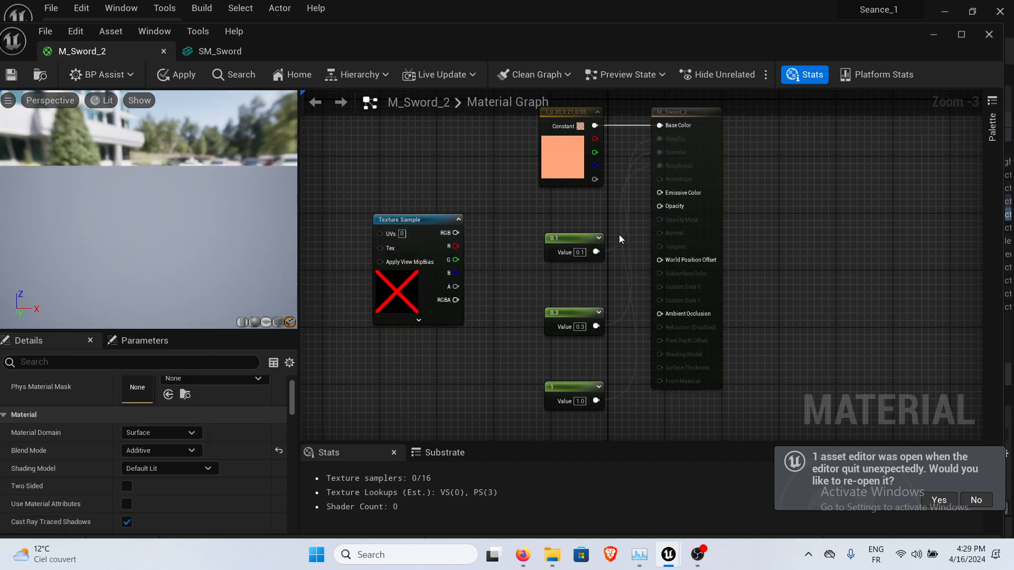
{"action": "left_click_drag", "start_coordinate": [153, 239], "coordinate": [163, 237]}
{"action": "mouse_move", "coordinate": [163, 237]}
{"action": "right_mouse_down"}
{"action": "mouse_move", "coordinate": [158, 254]}
{"action": "mouse_move", "coordinate": [164, 222]}
{"action": "right_mouse_up"}
{"action": "right_click_drag", "start_coordinate": [22, 105], "coordinate": [22, 126]}
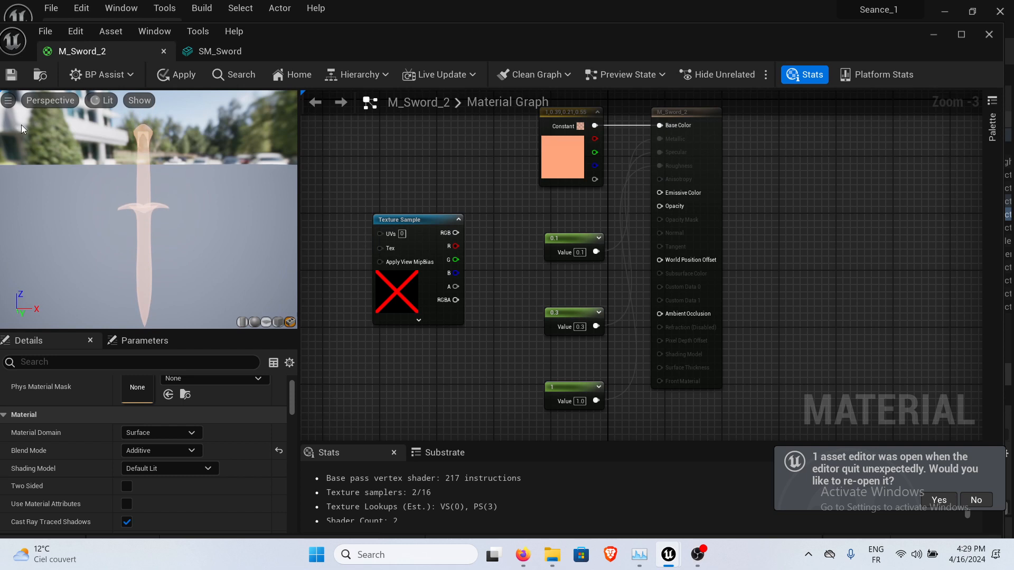
{"action": "left_click", "coordinate": [11, 77]}
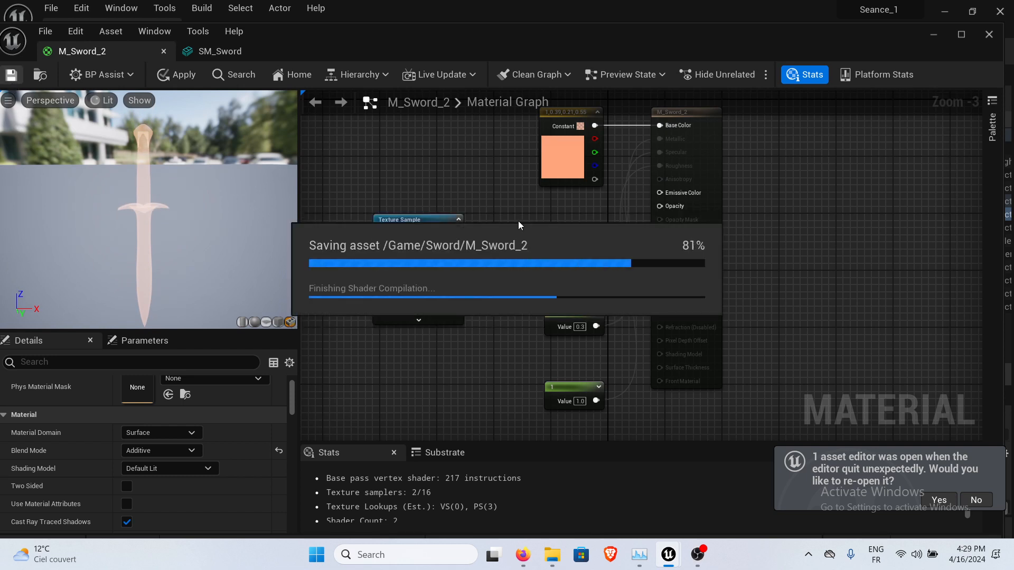
Set the Base Color constant to opaque white (1, 1, 1, 1) and save the material.
{"action": "left_click", "coordinate": [563, 158]}
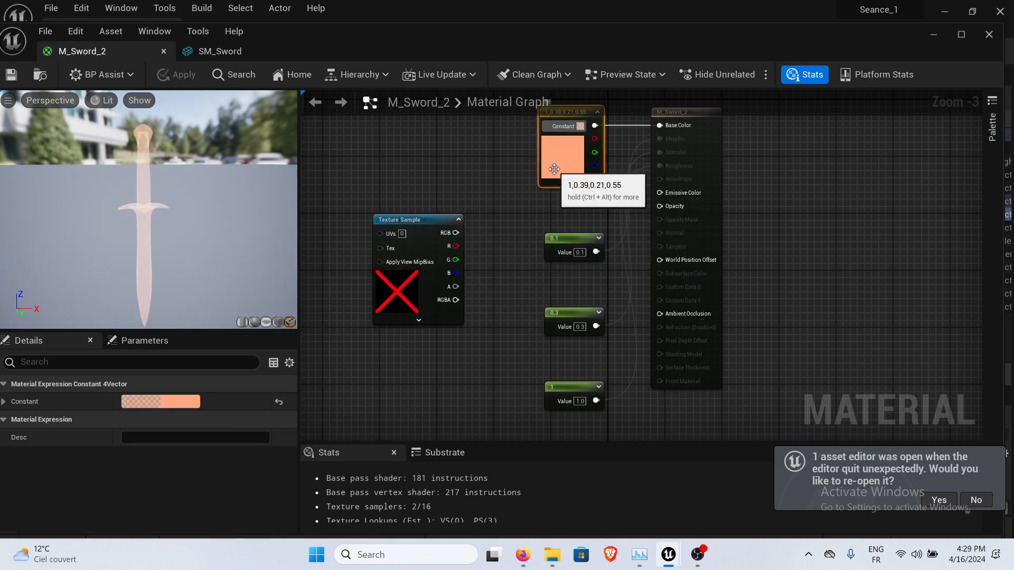
{"action": "left_click", "coordinate": [171, 401]}
{"action": "left_click_drag", "start_coordinate": [236, 472], "coordinate": [317, 473]}
{"action": "left_click_drag", "start_coordinate": [334, 268], "coordinate": [335, 460]}
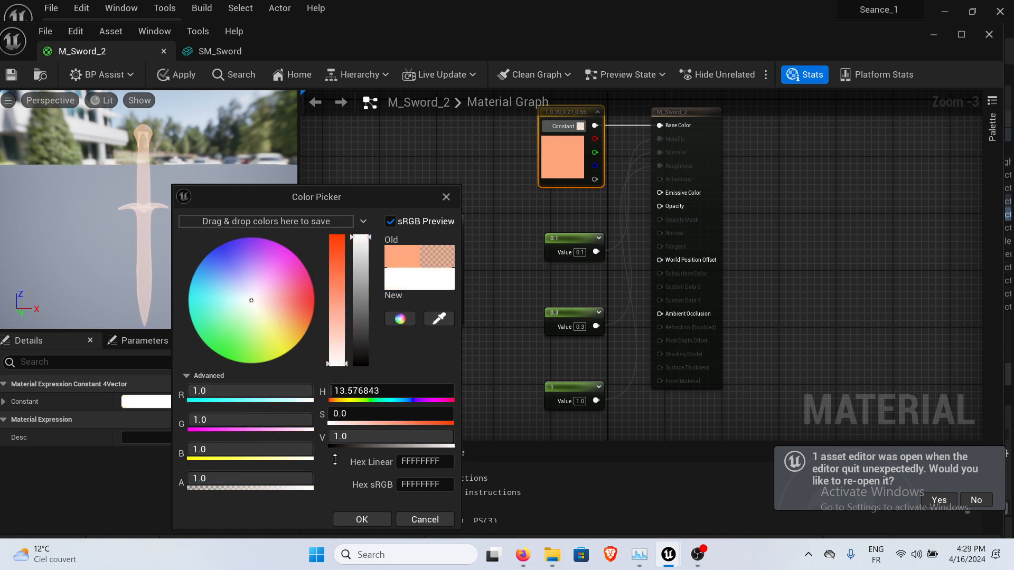
{"action": "left_click", "coordinate": [362, 519]}
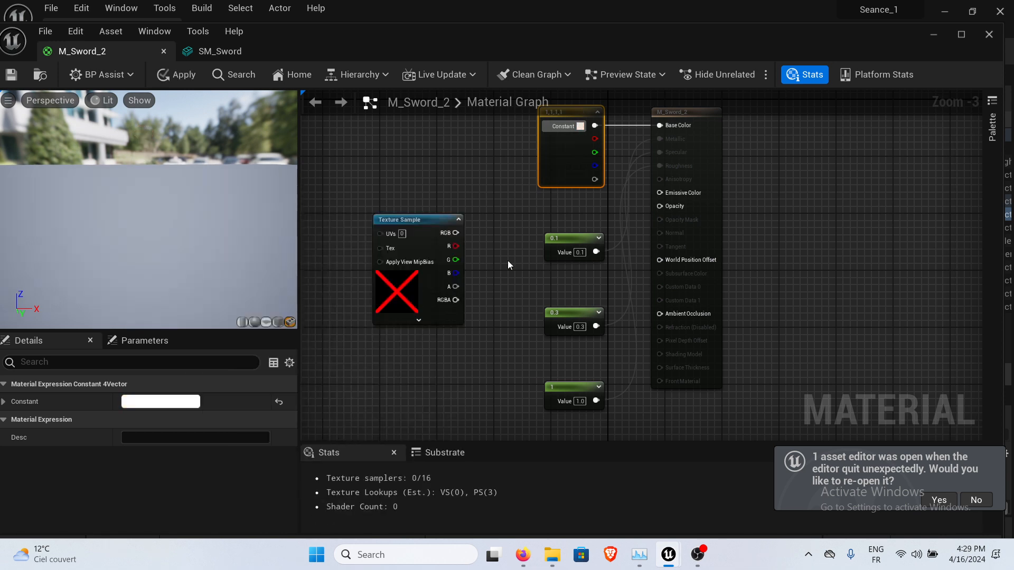
{"action": "left_click", "coordinate": [12, 75]}
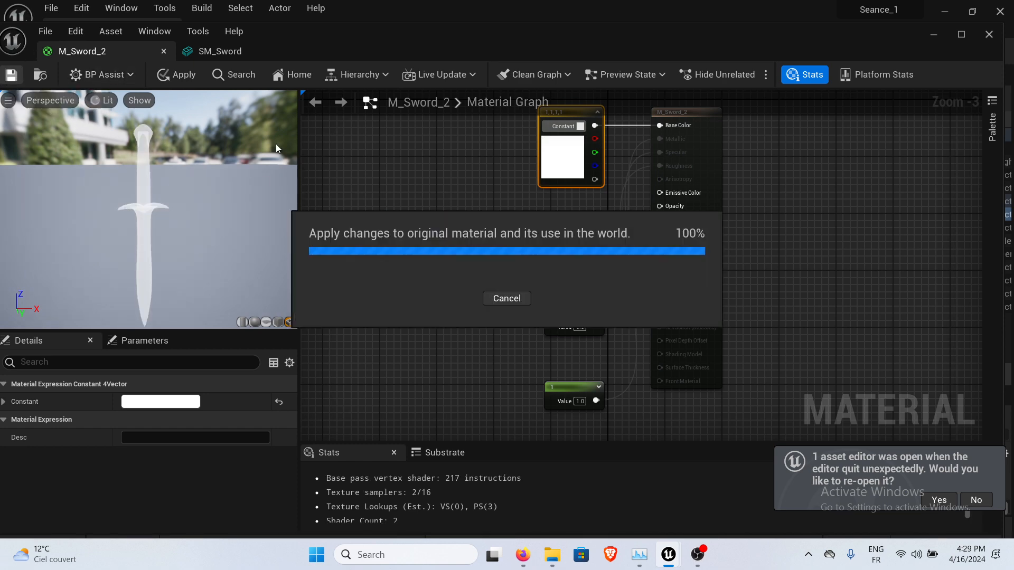
Minimize the material editor and examine the Additive sword in Level_1 from several distances and angles.
{"action": "left_click", "coordinate": [933, 34]}
{"action": "key", "text": "s"}
{"action": "right_click_drag", "start_coordinate": [511, 170], "coordinate": [465, 168]}
{"action": "key", "text": "w"}
{"action": "key", "text": "s"}
{"action": "key", "text": "w"}
{"action": "mouse_move", "coordinate": [607, 174]}
{"action": "right_mouse_down"}
{"action": "mouse_move", "coordinate": [626, 179]}
{"action": "mouse_move", "coordinate": [604, 163]}
{"action": "right_mouse_up"}
{"action": "key", "text": "s"}
{"action": "key", "text": "w"}
{"action": "key", "text": "s"}
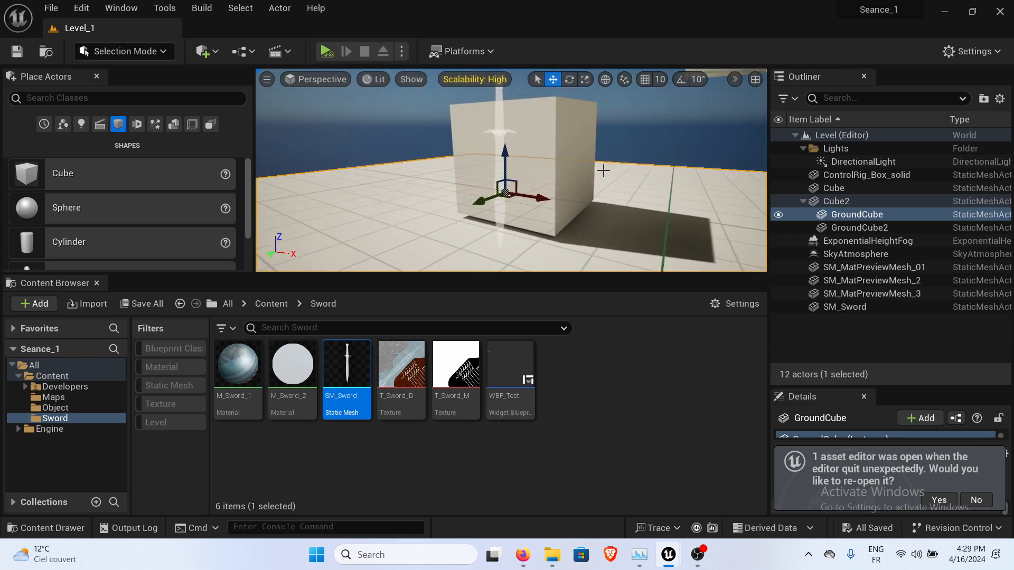
Switch to the Firefox course notes and read the Additive description and example, continuing to the Modulate section.
{"action": "mouse_move", "coordinate": [523, 555]}
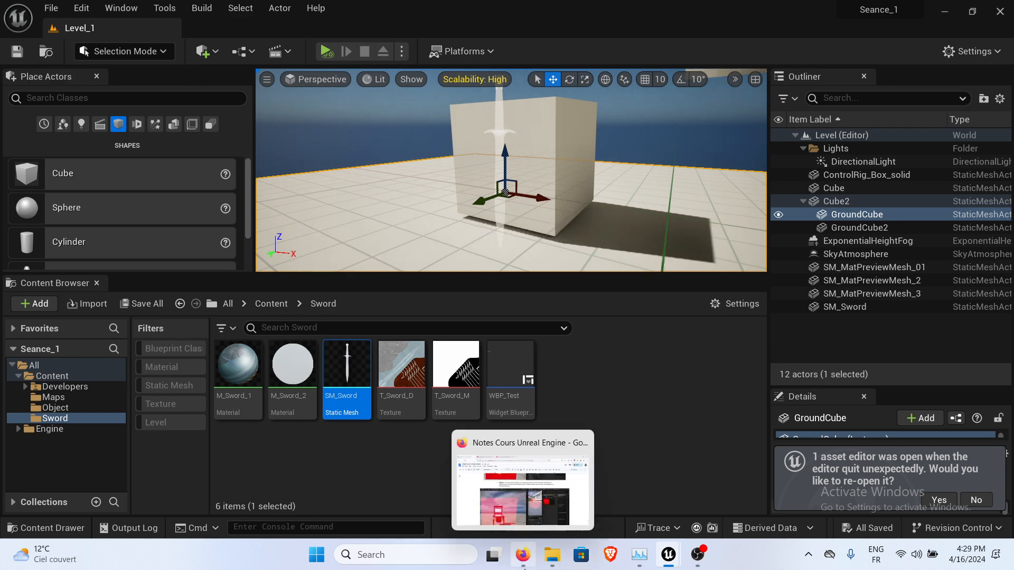
{"action": "left_click", "coordinate": [528, 491]}
{"action": "scroll", "coordinate": [517, 346], "scroll_direction": "down", "scroll_amount": 3}
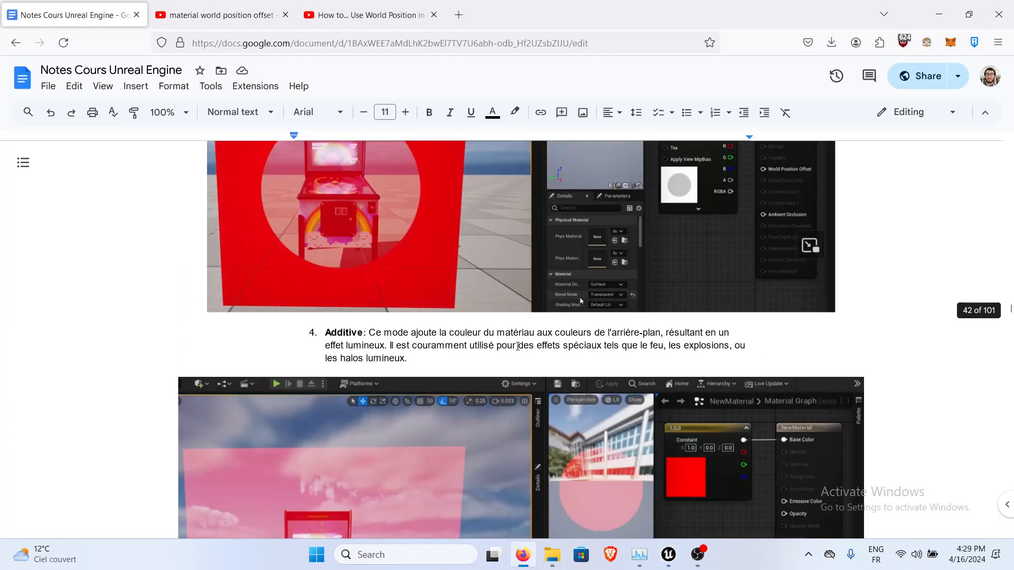
{"action": "left_click", "coordinate": [525, 357]}
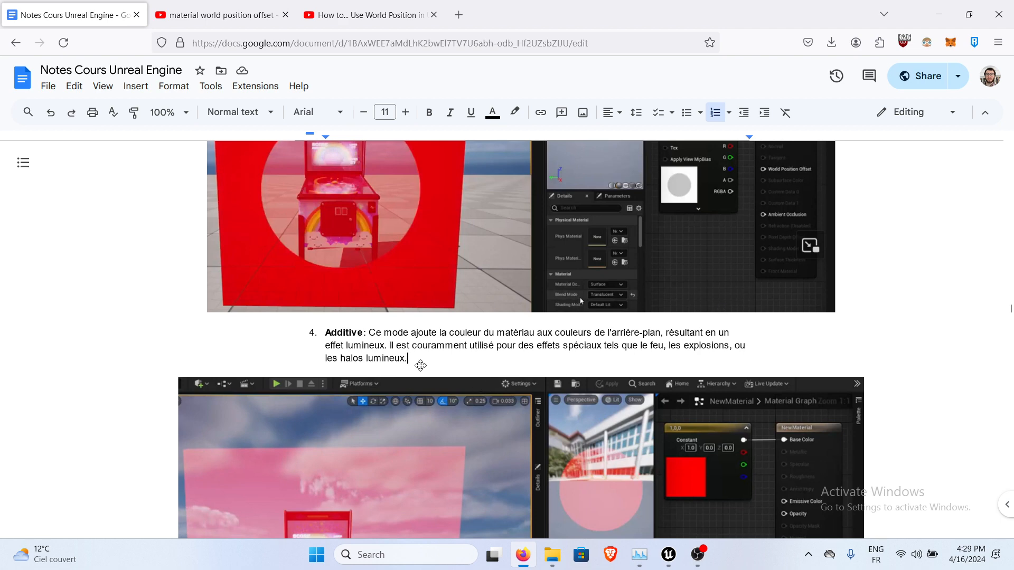
{"action": "scroll", "coordinate": [421, 365], "scroll_direction": "down", "scroll_amount": 2}
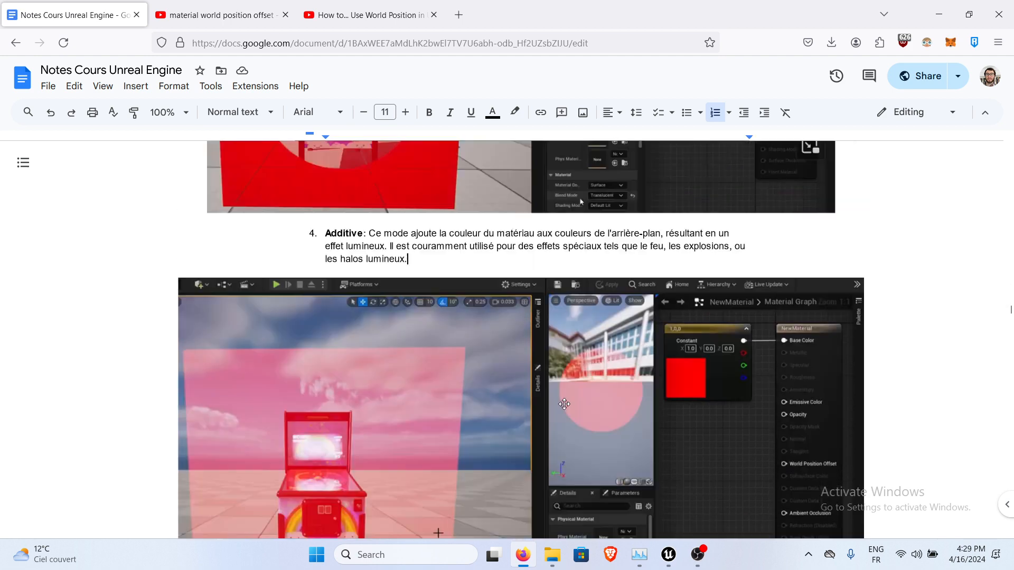
{"action": "scroll", "coordinate": [467, 358], "scroll_direction": "up", "scroll_amount": 2}
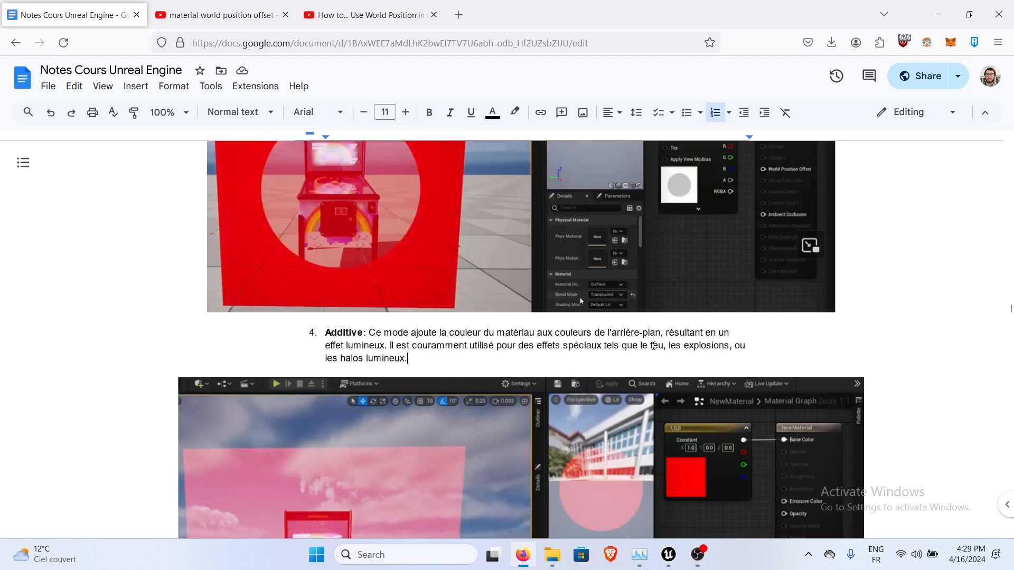
{"action": "scroll", "coordinate": [699, 364], "scroll_direction": "down", "scroll_amount": 5}
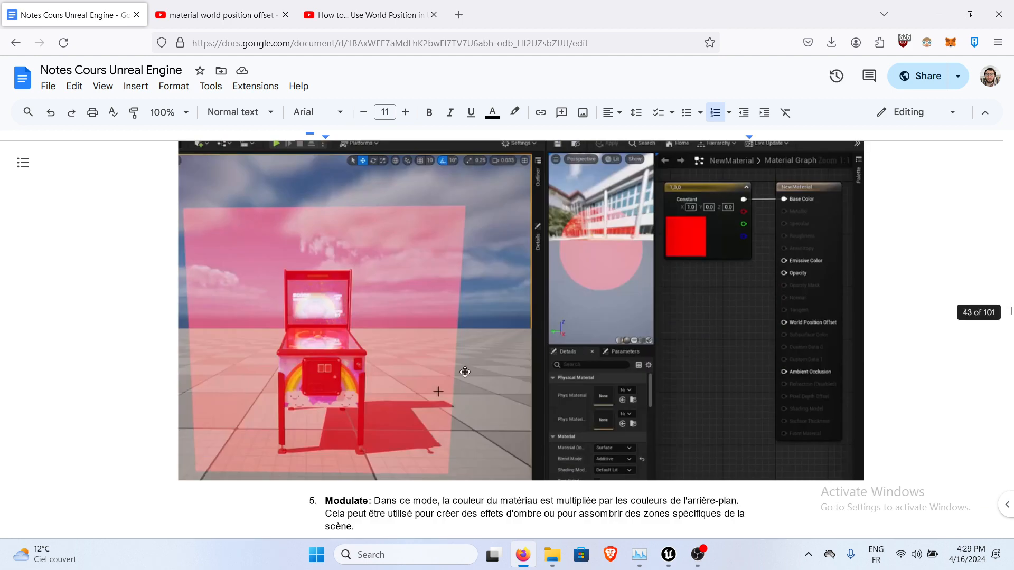
{"action": "scroll", "coordinate": [487, 425], "scroll_direction": "up", "scroll_amount": 5}
{"action": "left_click", "coordinate": [476, 402]}
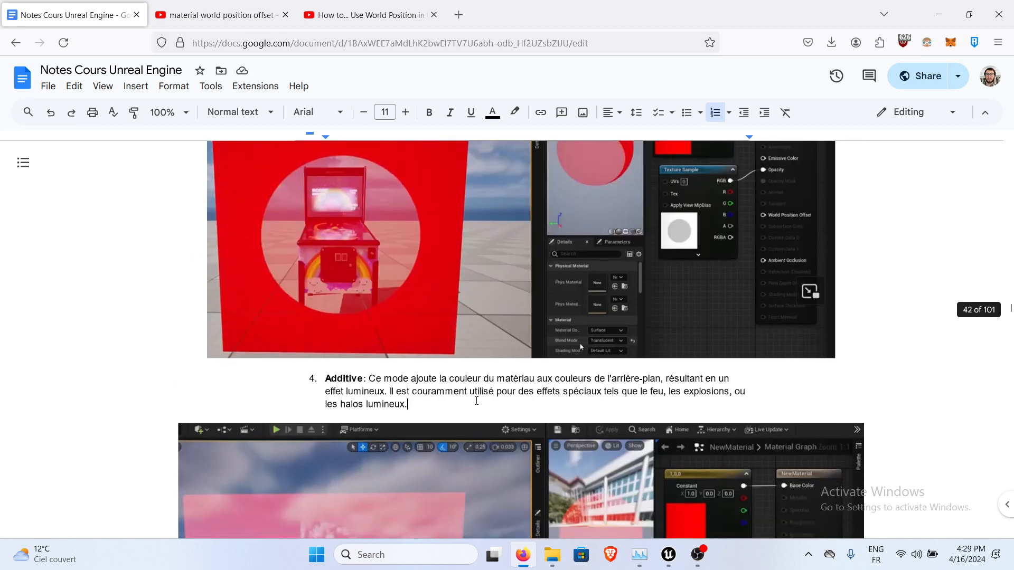
{"action": "scroll", "coordinate": [476, 401], "scroll_direction": "down", "scroll_amount": 11}
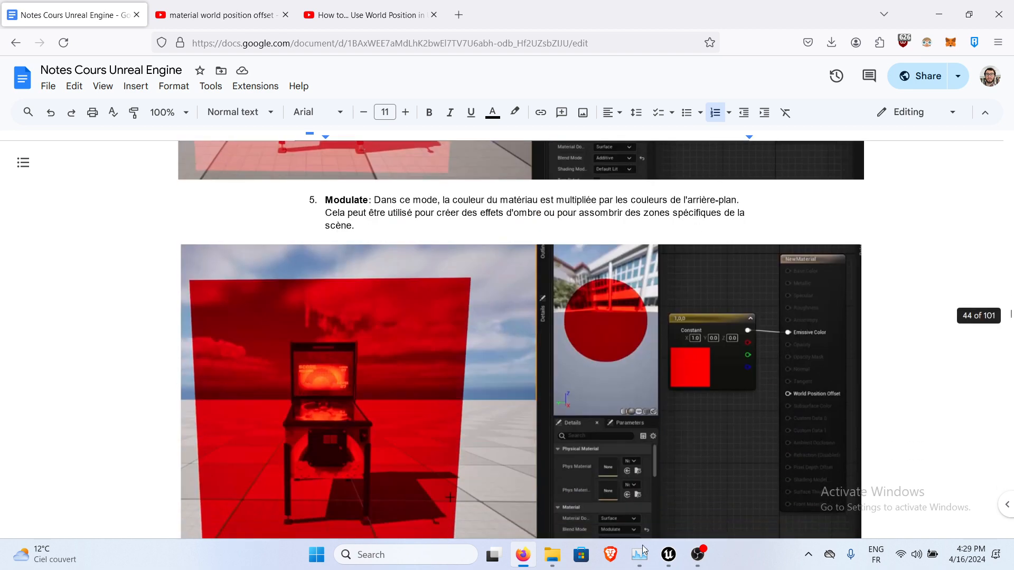
Return to the M_Sword_2 material editor, set the blend mode to Modulate, and check the Stats output.
{"action": "mouse_move", "coordinate": [669, 554]}
{"action": "left_click", "coordinate": [702, 499]}
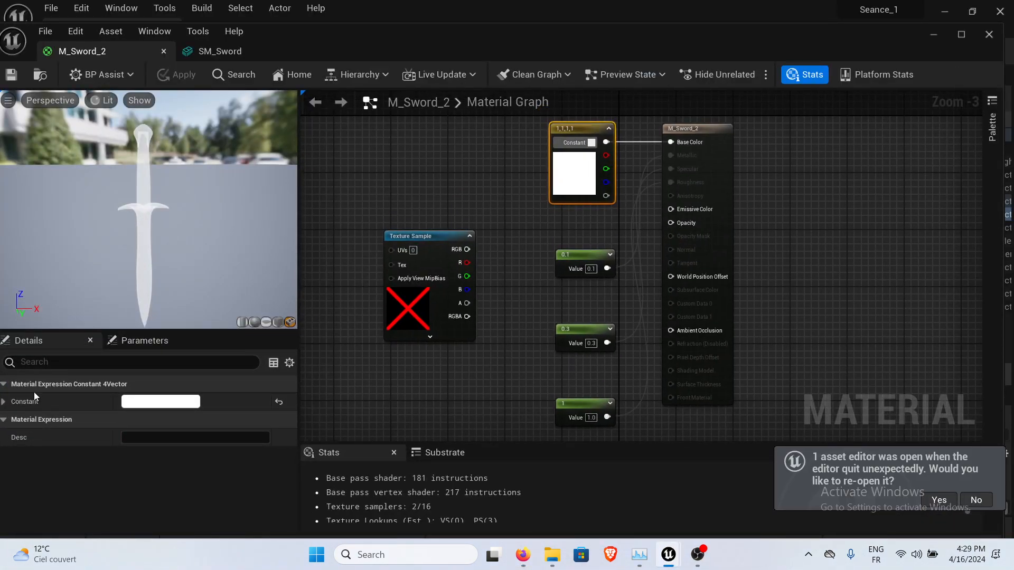
{"action": "left_click", "coordinate": [520, 343]}
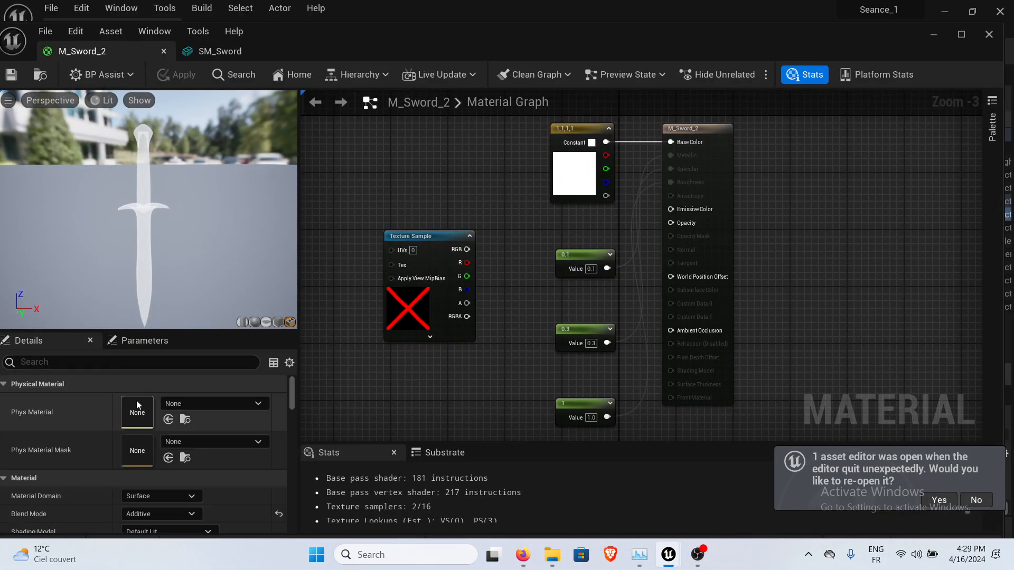
{"action": "scroll", "coordinate": [136, 403], "scroll_direction": "down", "scroll_amount": 3}
{"action": "left_click", "coordinate": [164, 409]}
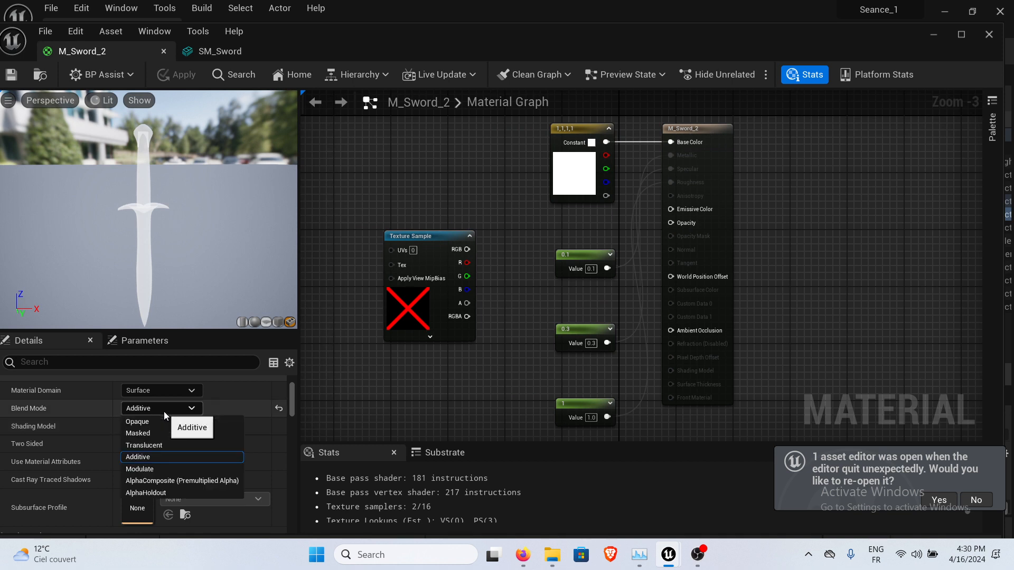
{"action": "left_click", "coordinate": [154, 468]}
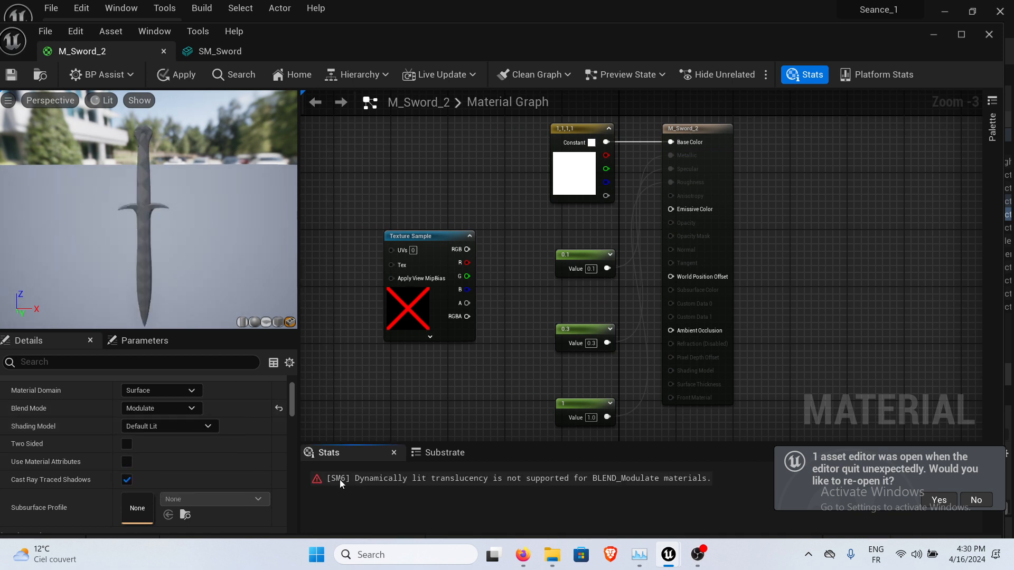
{"action": "left_click", "coordinate": [400, 480]}
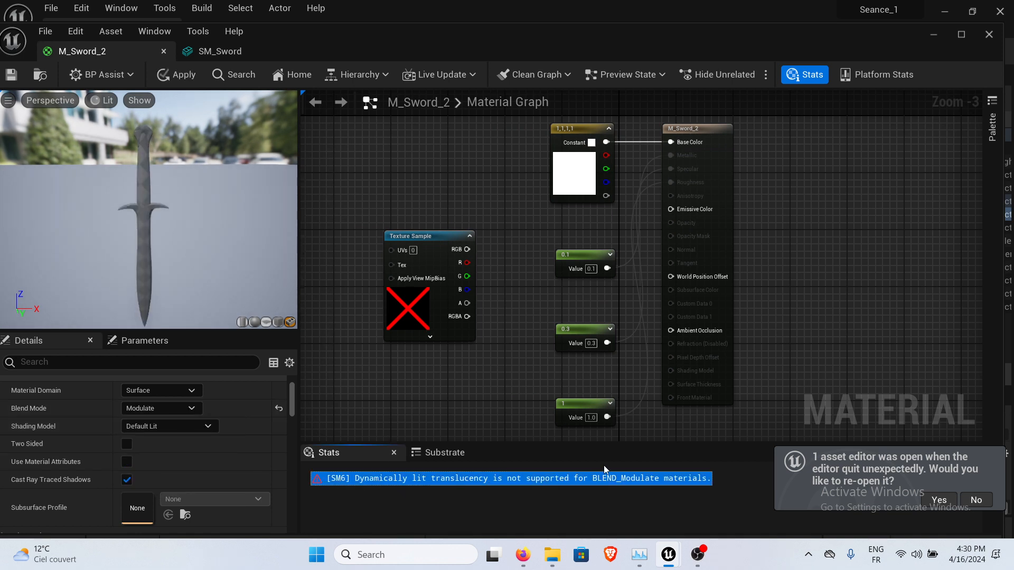
{"action": "left_click", "coordinate": [342, 490]}
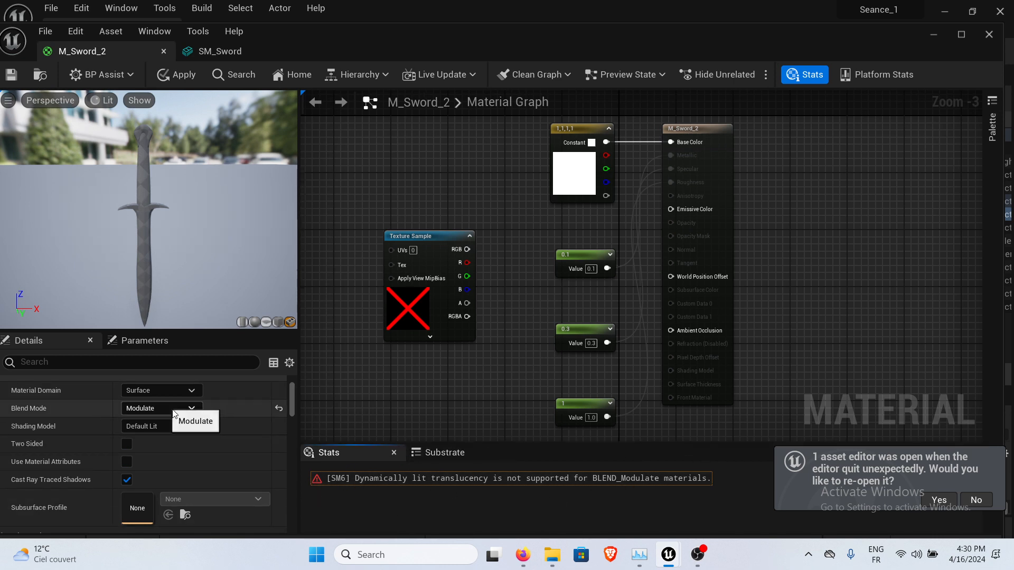
{"action": "mouse_move", "coordinate": [457, 374]}
{"action": "right_mouse_down"}
{"action": "mouse_move", "coordinate": [454, 417]}
{"action": "mouse_move", "coordinate": [468, 376]}
{"action": "right_mouse_up"}
Switch to the Firefox course notes and examine the Modulate example's node connections and material settings.
{"action": "left_click", "coordinate": [523, 555]}
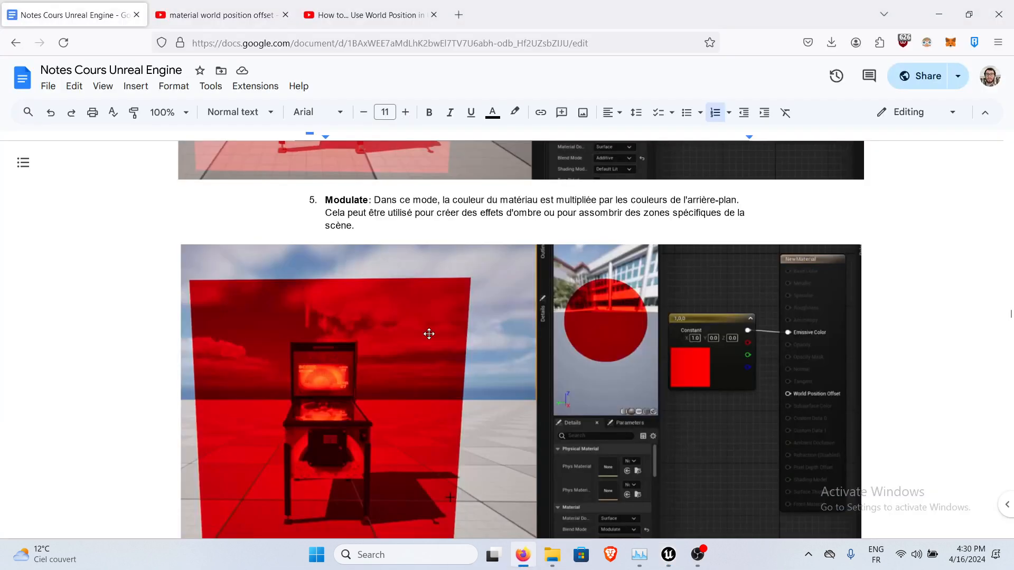
{"action": "scroll", "coordinate": [447, 335], "scroll_direction": "down", "scroll_amount": 3}
{"action": "scroll", "coordinate": [401, 391], "scroll_direction": "up", "scroll_amount": 3}
{"action": "scroll", "coordinate": [425, 317], "scroll_direction": "down", "scroll_amount": 6}
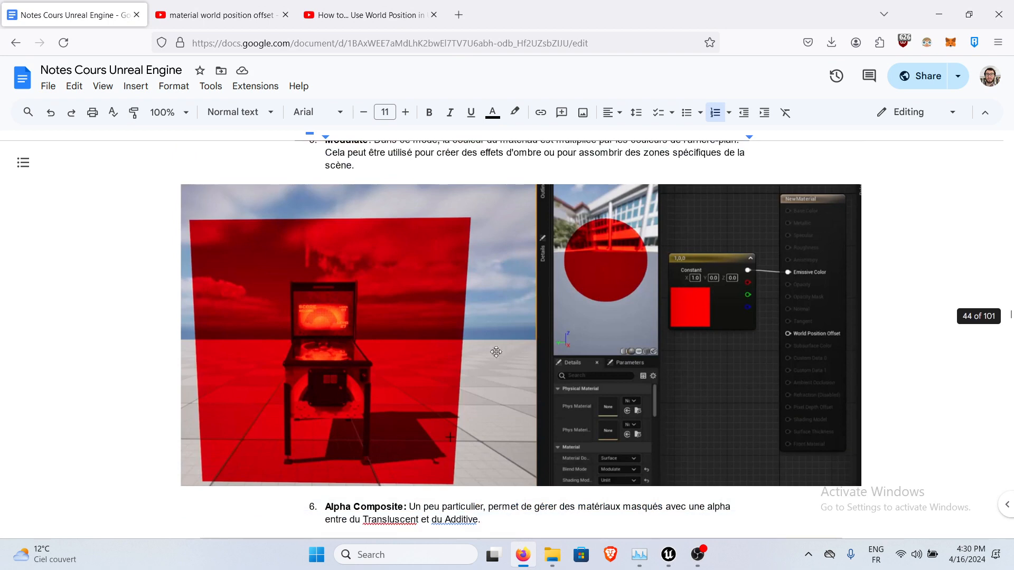
Read the Alpha Composite description and examine its example's node connections in the course notes.
{"action": "scroll", "coordinate": [601, 341], "scroll_direction": "down", "scroll_amount": 3}
{"action": "scroll", "coordinate": [634, 370], "scroll_direction": "up", "scroll_amount": 1}
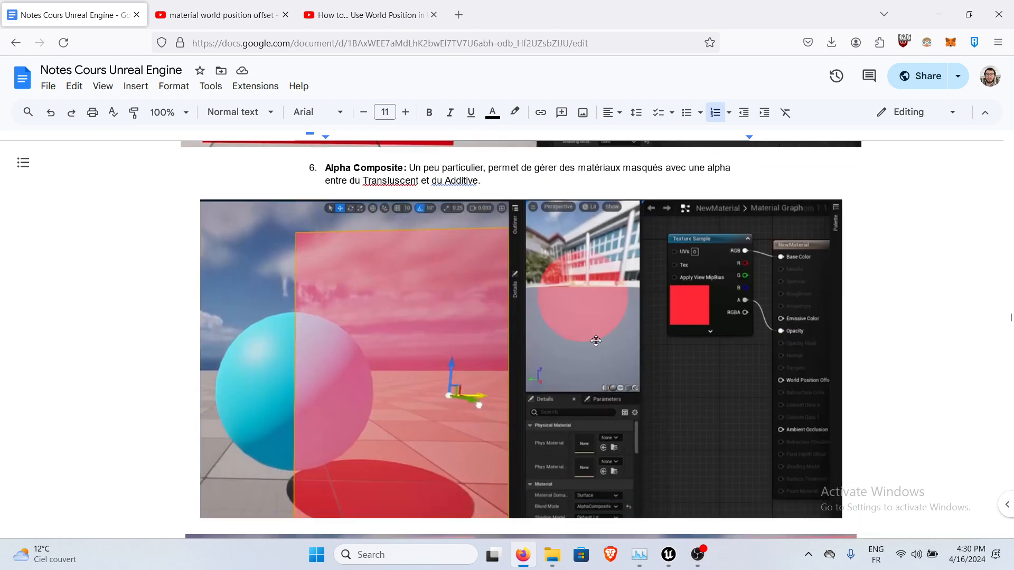
{"action": "scroll", "coordinate": [662, 411], "scroll_direction": "down", "scroll_amount": 1}
{"action": "mouse_move", "coordinate": [693, 566]}
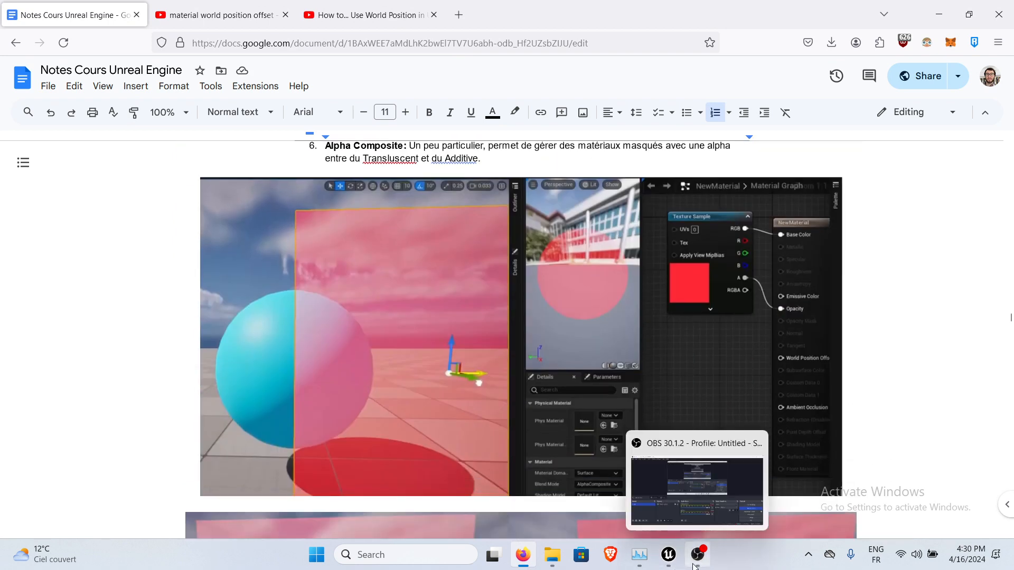
{"action": "scroll", "coordinate": [586, 403], "scroll_direction": "down", "scroll_amount": 5}
{"action": "scroll", "coordinate": [586, 403], "scroll_direction": "up", "scroll_amount": 5}
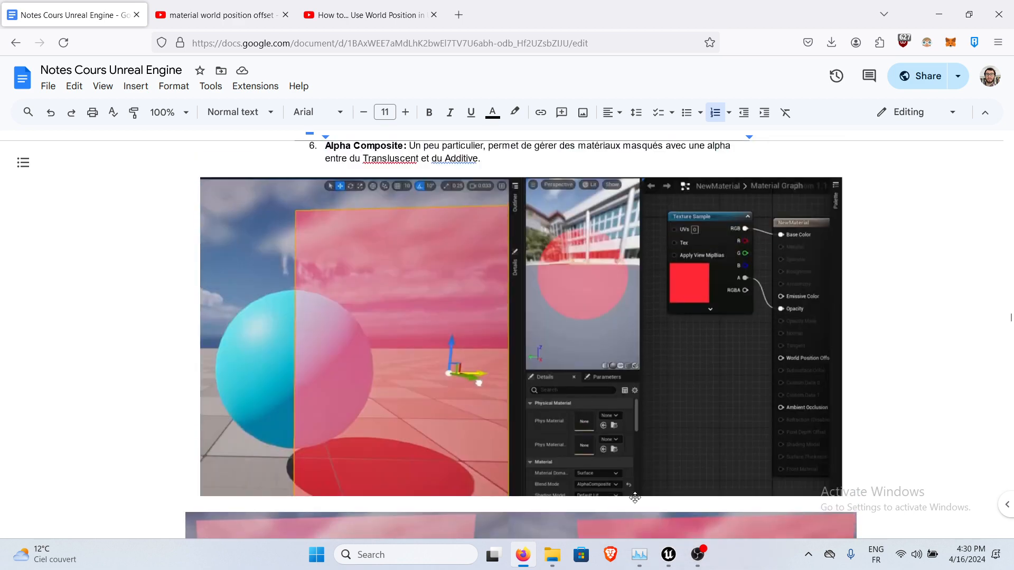
Switch to the M_Sword_2 material editor and set the blend mode to AlphaComposite (Premultiplied Alpha).
{"action": "mouse_move", "coordinate": [668, 555]}
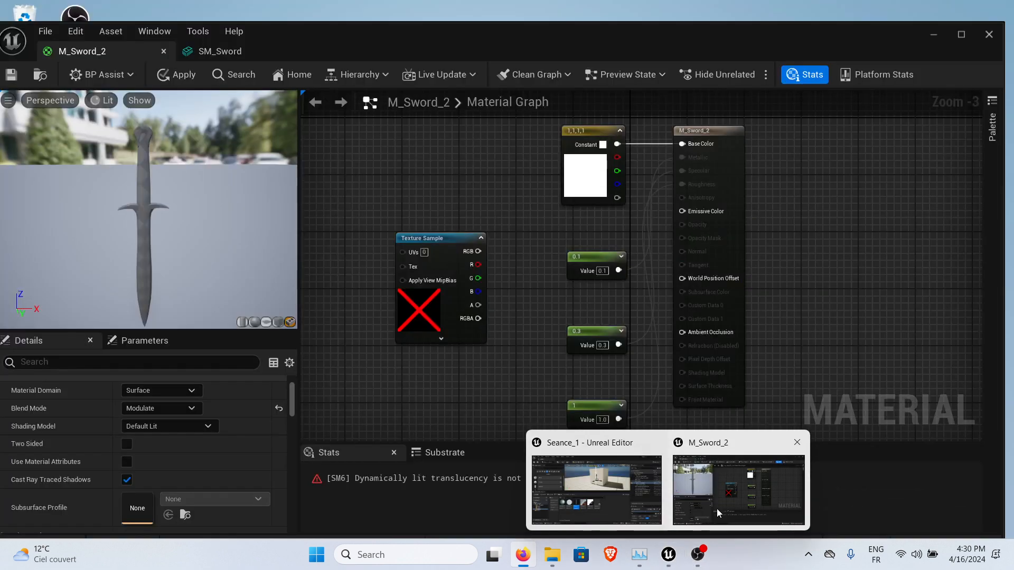
{"action": "left_click", "coordinate": [717, 509]}
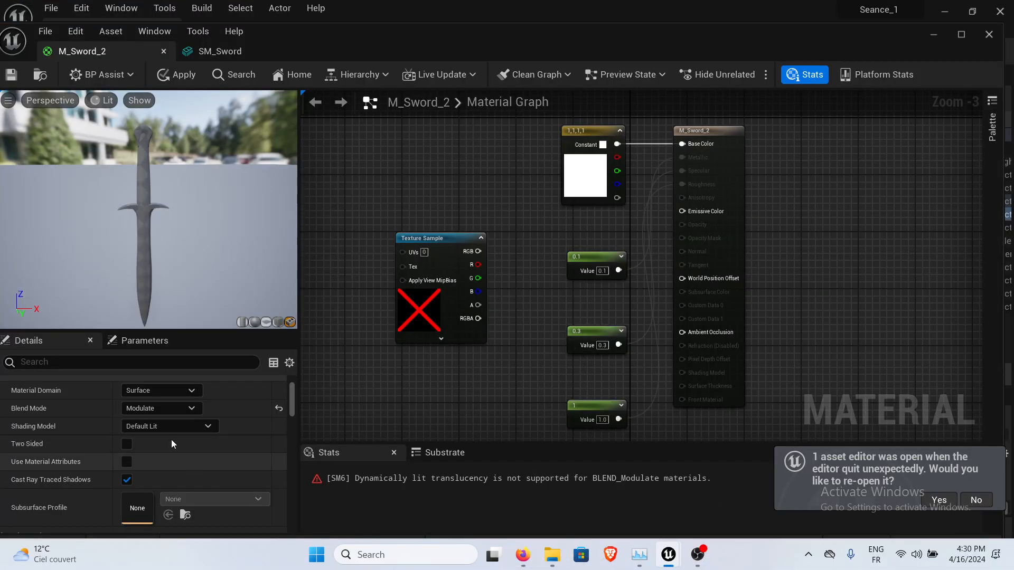
{"action": "left_click", "coordinate": [161, 410]}
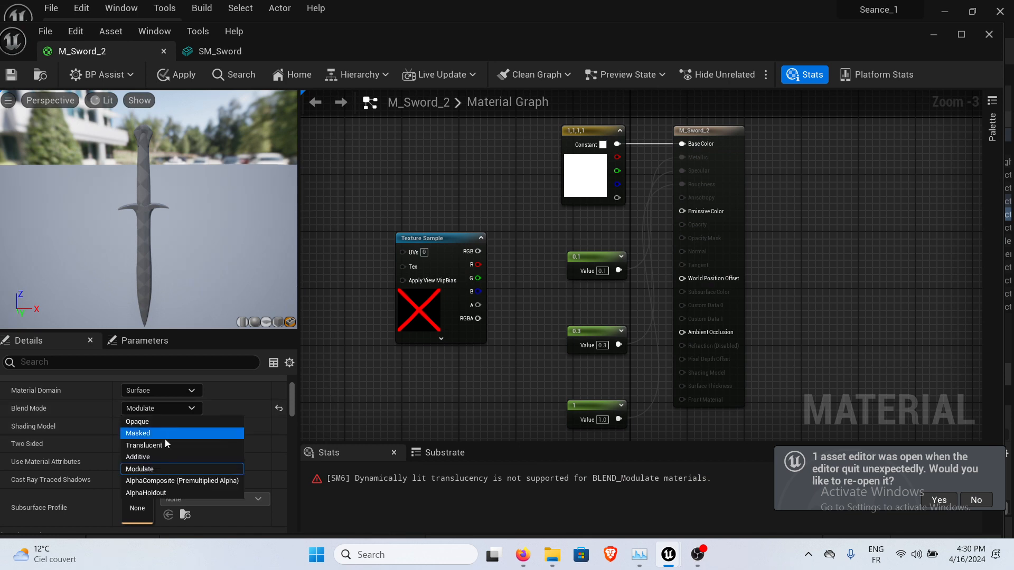
{"action": "left_click", "coordinate": [157, 480]}
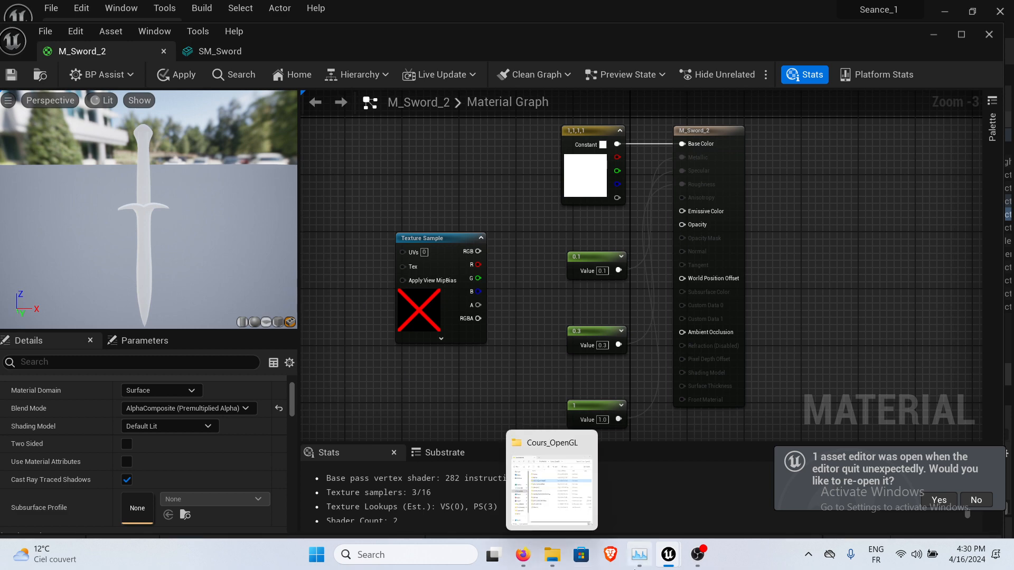
Switch to the Firefox course notes and review the Additive and Modulate sections.
{"action": "mouse_move", "coordinate": [523, 554]}
{"action": "left_click", "coordinate": [518, 506]}
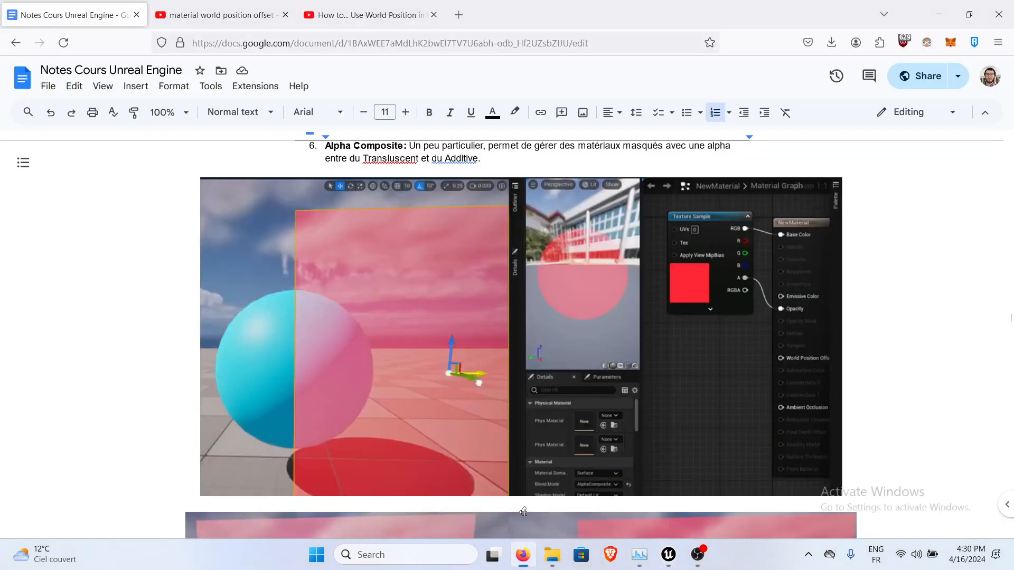
{"action": "scroll", "coordinate": [417, 417], "scroll_direction": "up", "scroll_amount": 10}
{"action": "scroll", "coordinate": [442, 423], "scroll_direction": "up", "scroll_amount": 10}
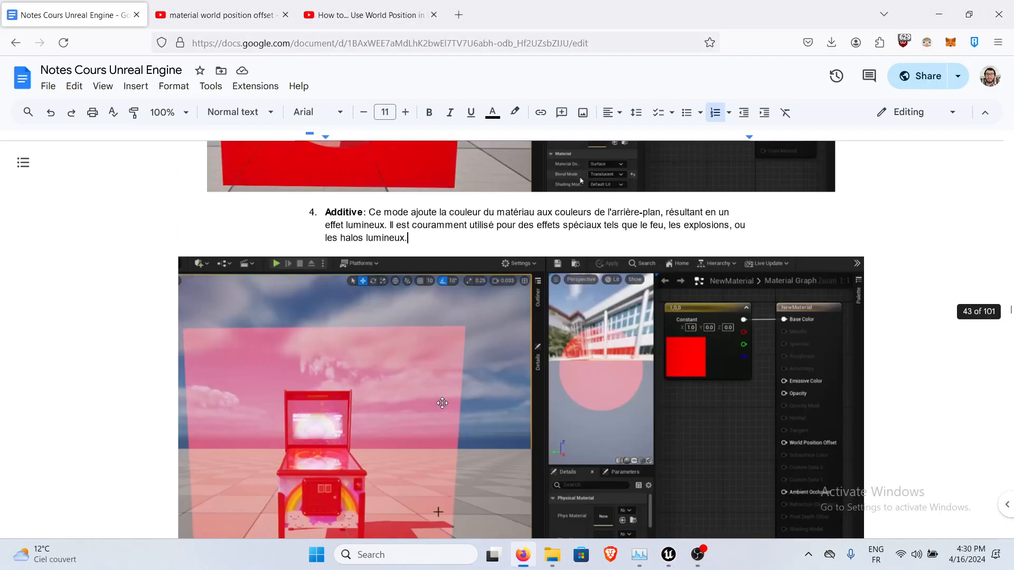
{"action": "scroll", "coordinate": [479, 409], "scroll_direction": "down", "scroll_amount": 11}
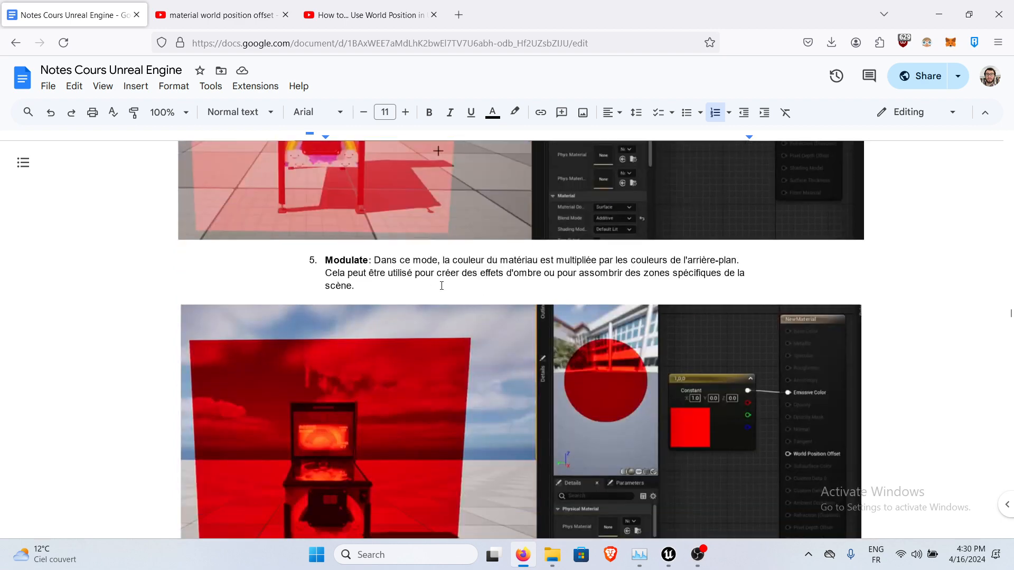
Examine the Alpha Composite example and the Additive versus AlphaComposite comparison image, continuing to the AlphaHoldOut section.
{"action": "scroll", "coordinate": [648, 288], "scroll_direction": "down", "scroll_amount": 10}
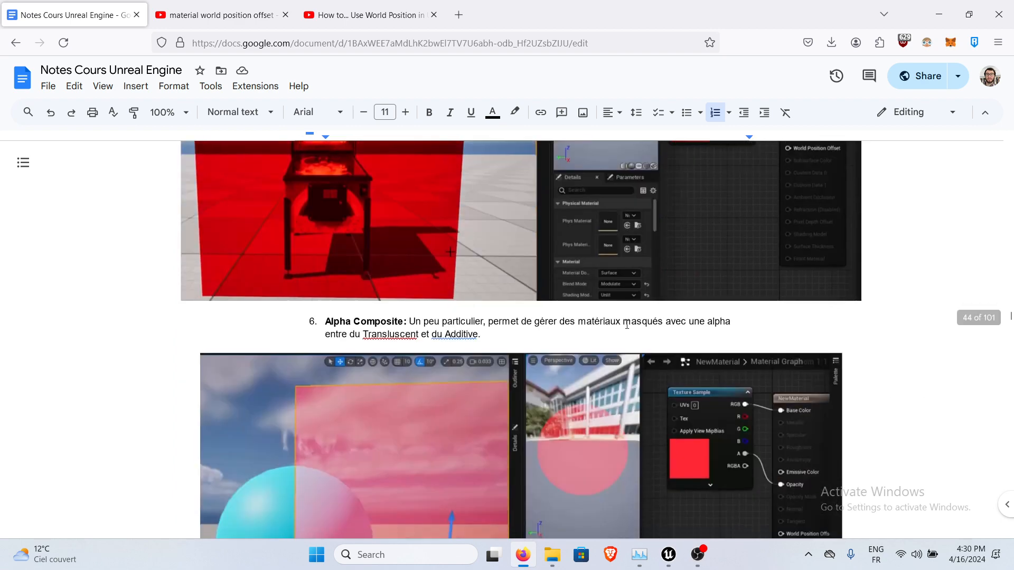
{"action": "scroll", "coordinate": [626, 324], "scroll_direction": "up", "scroll_amount": 1}
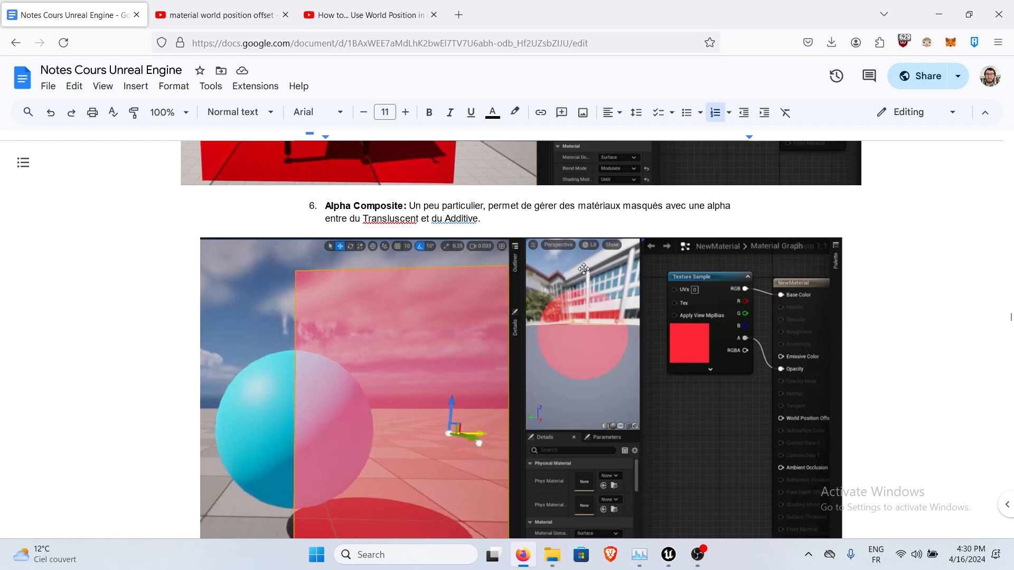
{"action": "scroll", "coordinate": [540, 409], "scroll_direction": "down", "scroll_amount": 3}
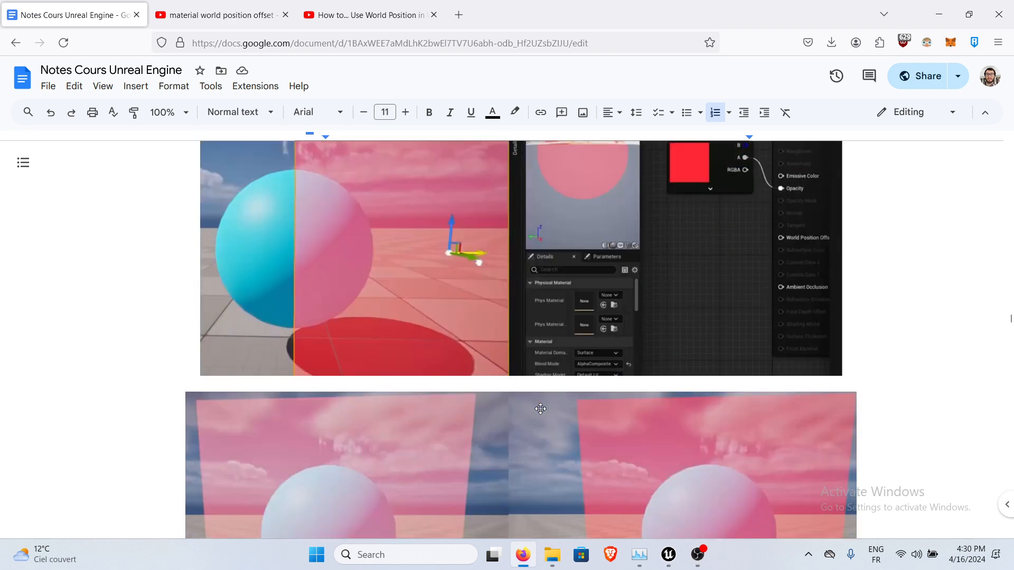
{"action": "scroll", "coordinate": [541, 408], "scroll_direction": "up", "scroll_amount": 5}
{"action": "scroll", "coordinate": [540, 408], "scroll_direction": "down", "scroll_amount": 8}
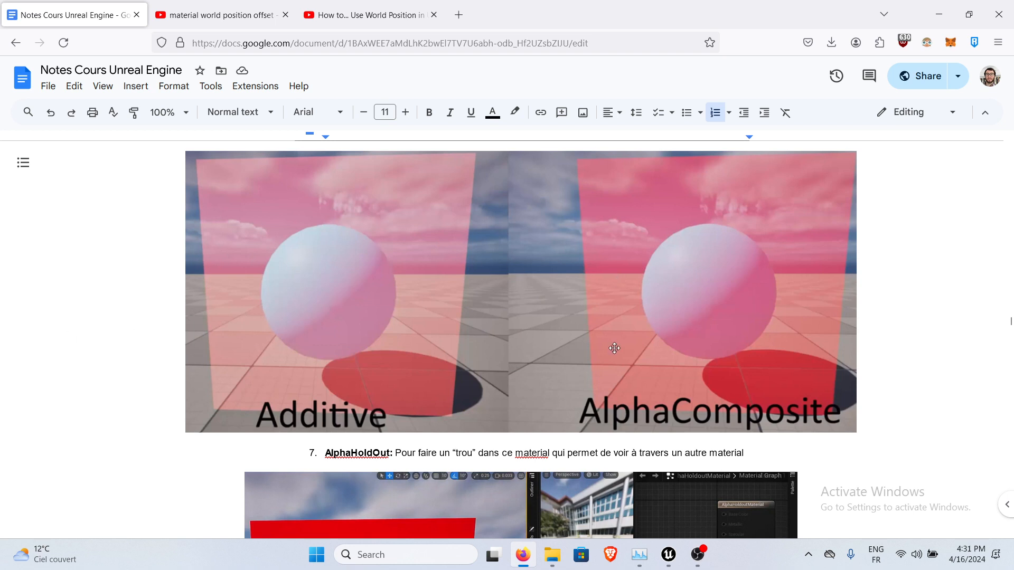
{"action": "scroll", "coordinate": [608, 348], "scroll_direction": "down", "scroll_amount": 5}
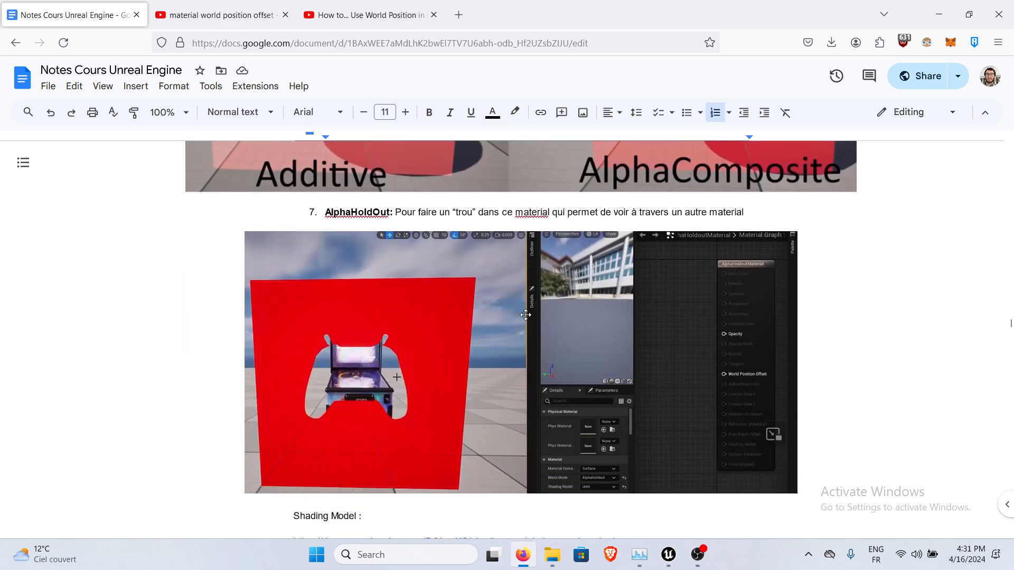
{"action": "scroll", "coordinate": [526, 315], "scroll_direction": "up", "scroll_amount": 5}
Return to the M_Sword_2 material editor in Unreal and set the blend mode to Modulate for comparison.
{"action": "mouse_move", "coordinate": [669, 555]}
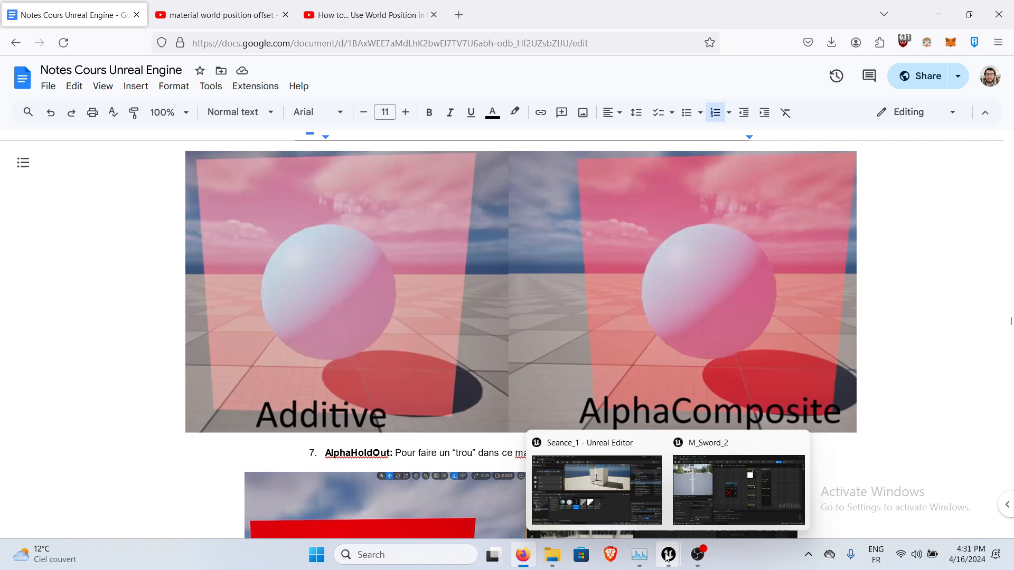
{"action": "left_click", "coordinate": [705, 505]}
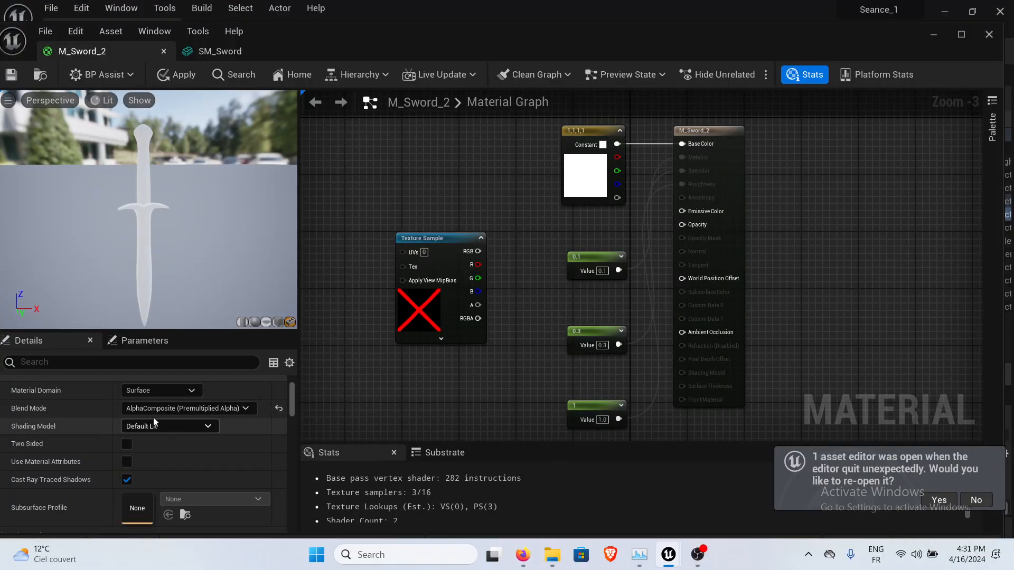
{"action": "left_click", "coordinate": [156, 411]}
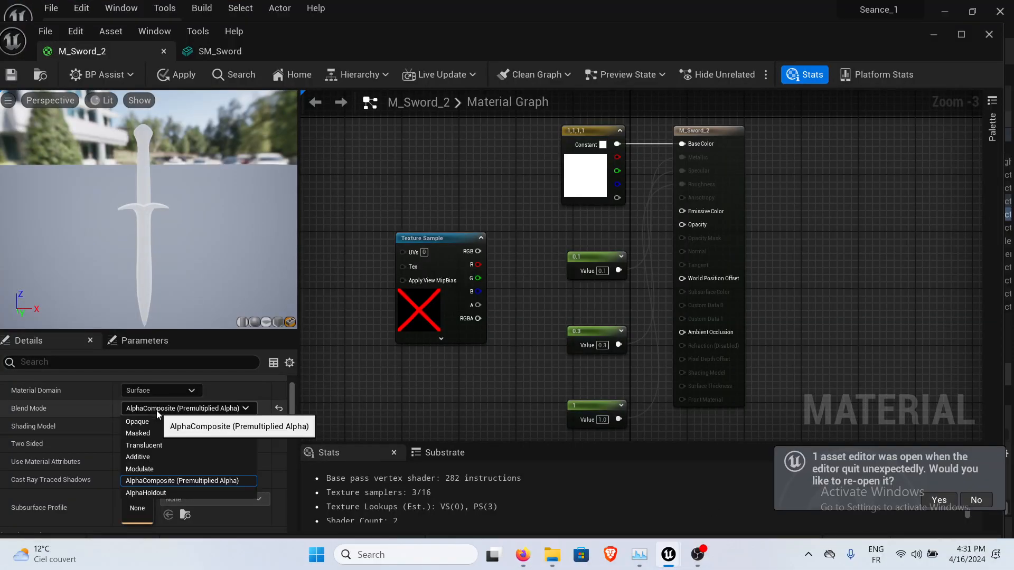
{"action": "left_click", "coordinate": [160, 469]}
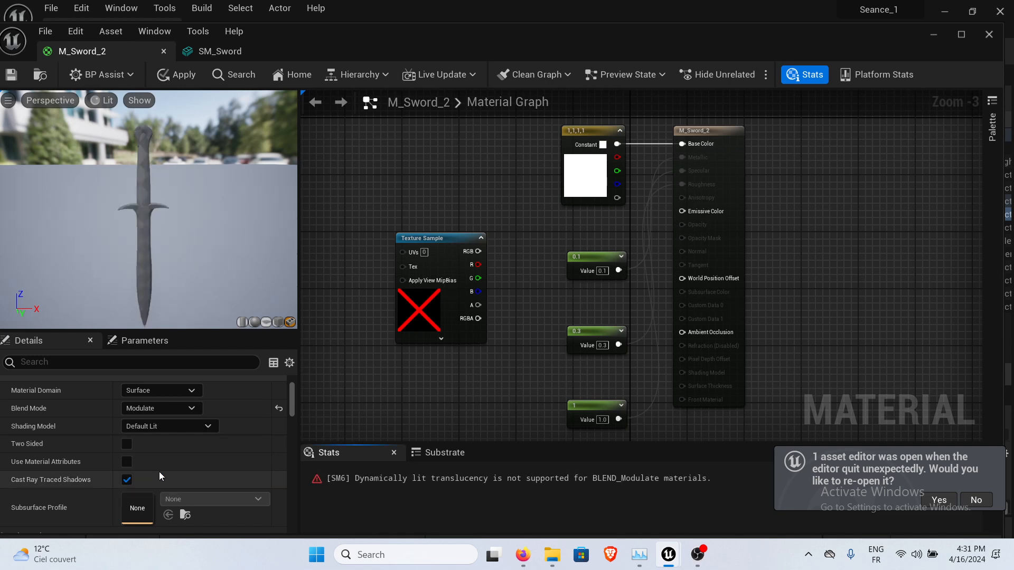
Set the M_Sword_2 blend mode back to AlphaComposite (Premultiplied Alpha) and minimize the material editor to view Level_1.
{"action": "left_click", "coordinate": [179, 412]}
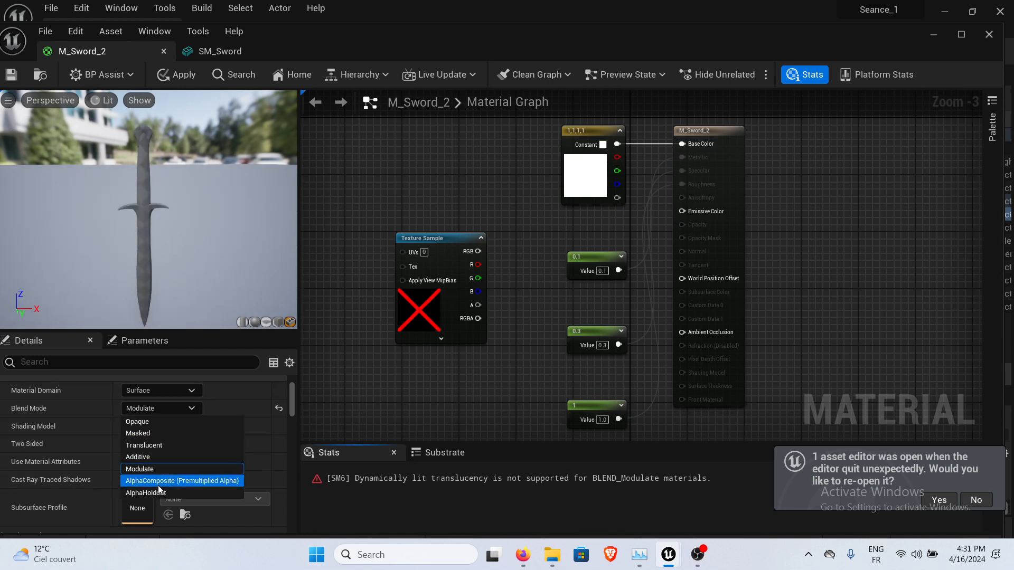
{"action": "left_click", "coordinate": [158, 481]}
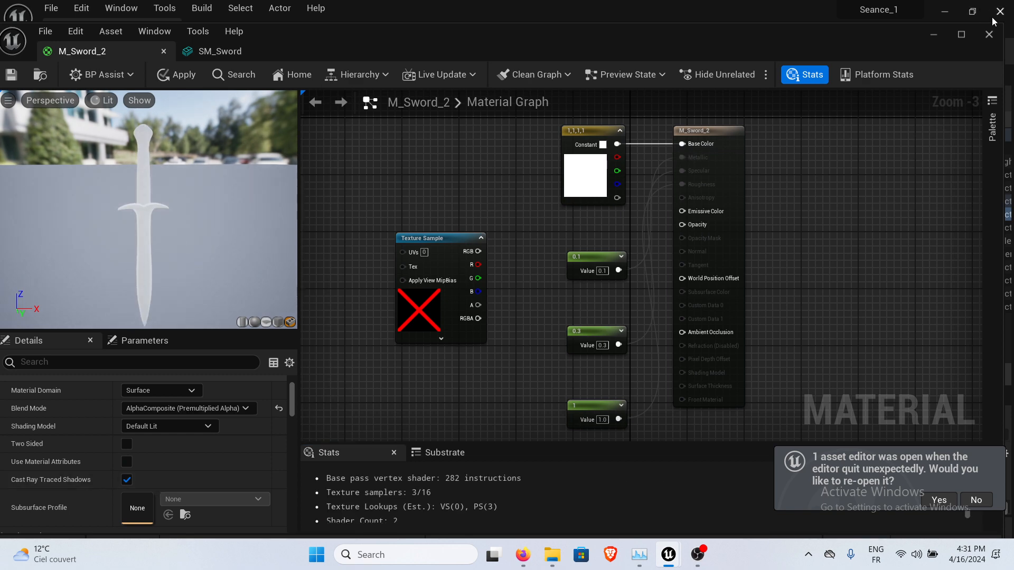
{"action": "left_click", "coordinate": [944, 35]}
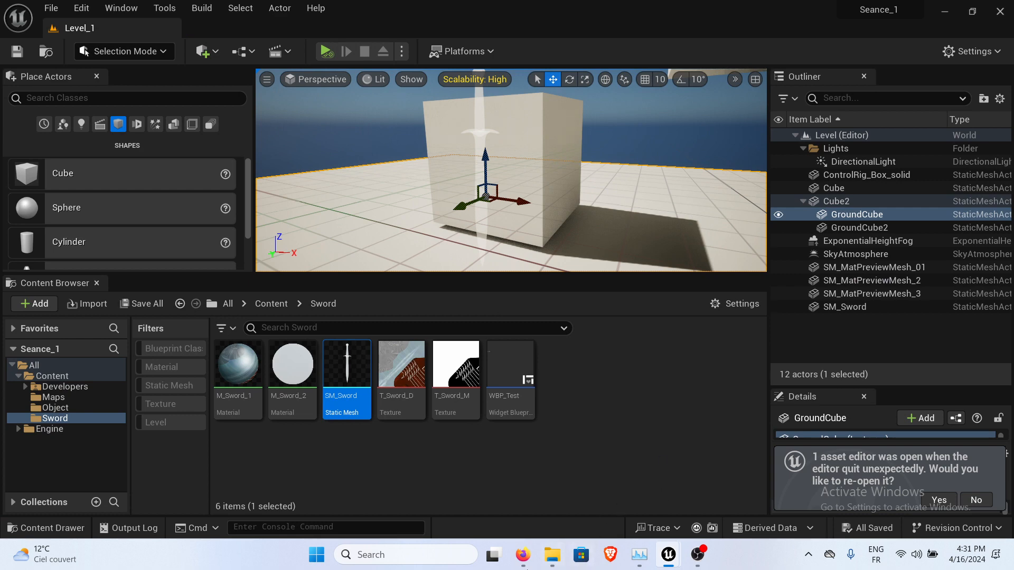
Switch to the Firefox course notes and read the AlphaHoldOut description and example, continuing to the Shading Model section.
{"action": "mouse_move", "coordinate": [523, 554]}
{"action": "left_click", "coordinate": [521, 502]}
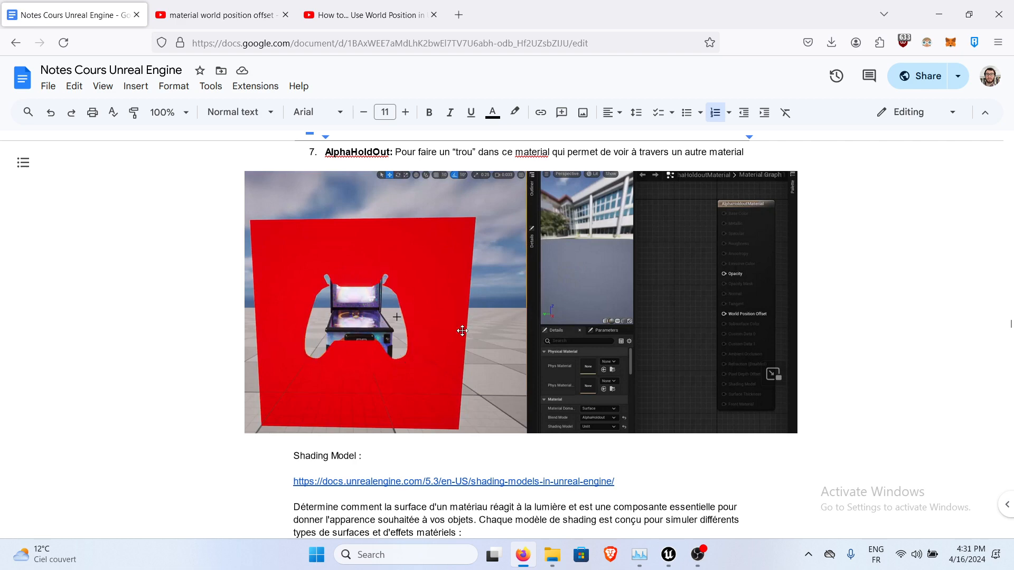
{"action": "scroll", "coordinate": [429, 311], "scroll_direction": "up", "scroll_amount": 3}
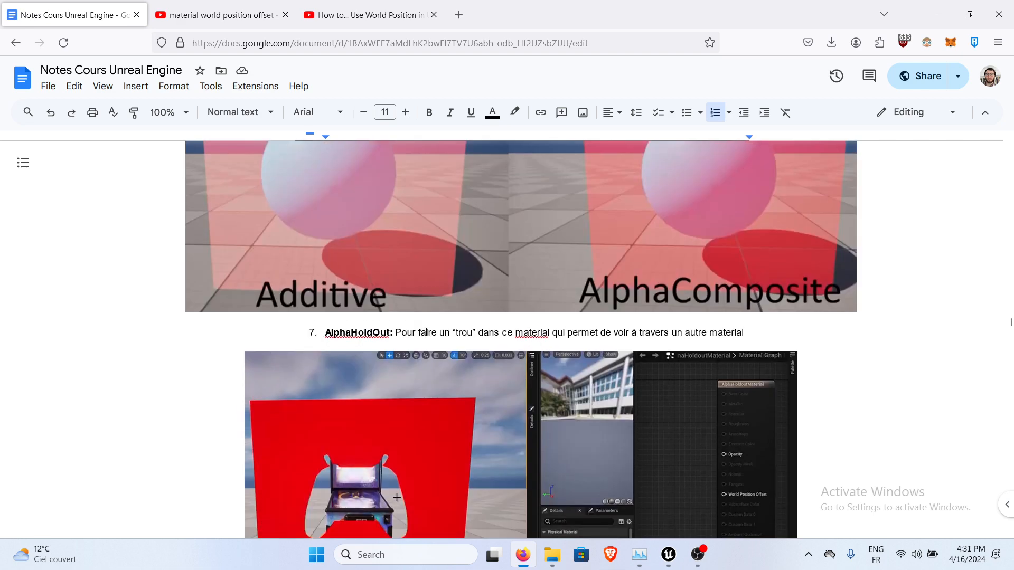
{"action": "scroll", "coordinate": [427, 333], "scroll_direction": "down", "scroll_amount": 9}
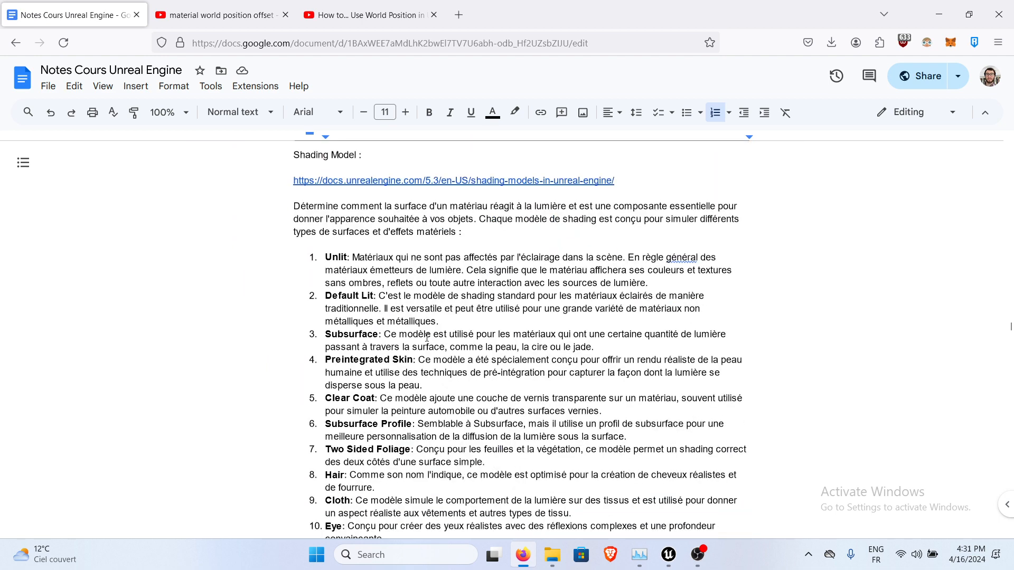
Open the Unreal shading models documentation link from the Shading Model section in a new tab and return to the notes.
{"action": "scroll", "coordinate": [427, 337], "scroll_direction": "down", "scroll_amount": 2}
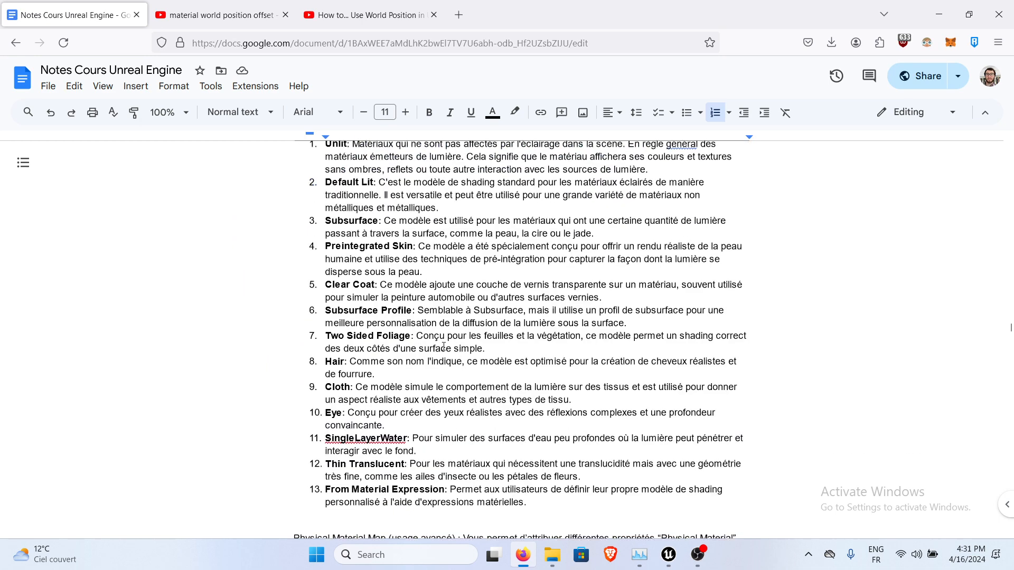
{"action": "scroll", "coordinate": [455, 354], "scroll_direction": "up", "scroll_amount": 3}
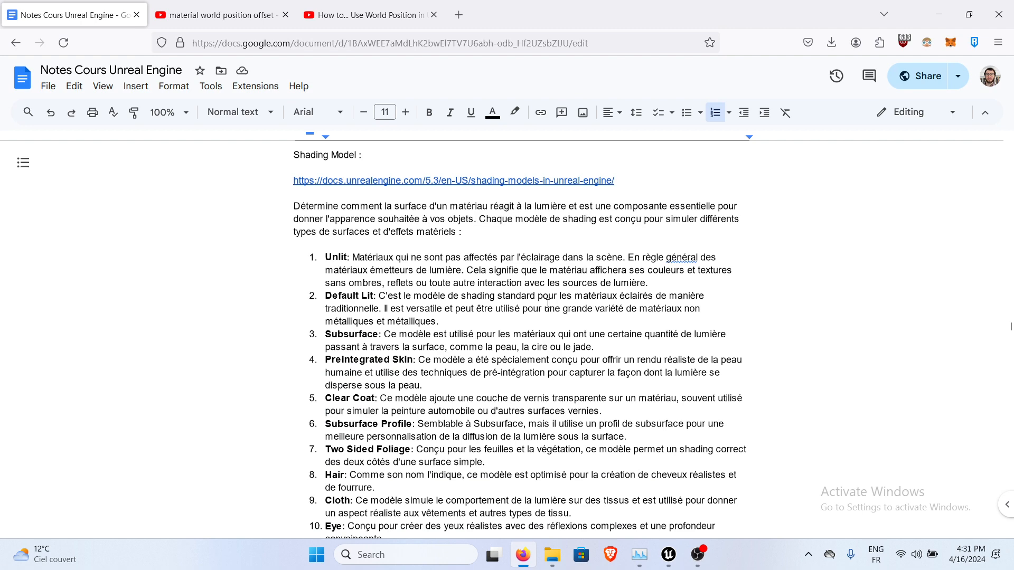
{"action": "left_click", "coordinate": [386, 181]}
{"action": "left_click", "coordinate": [393, 201]}
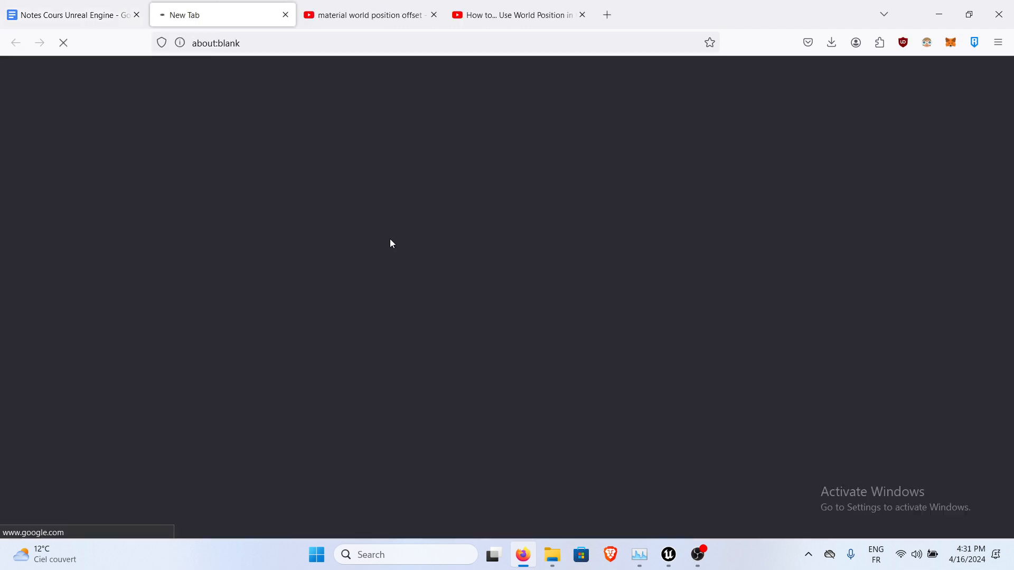
{"action": "left_click", "coordinate": [91, 8]}
Read the list of shading models from Unlit to From Material Expression and the material property notes below it.
{"action": "scroll", "coordinate": [380, 240], "scroll_direction": "down", "scroll_amount": 2}
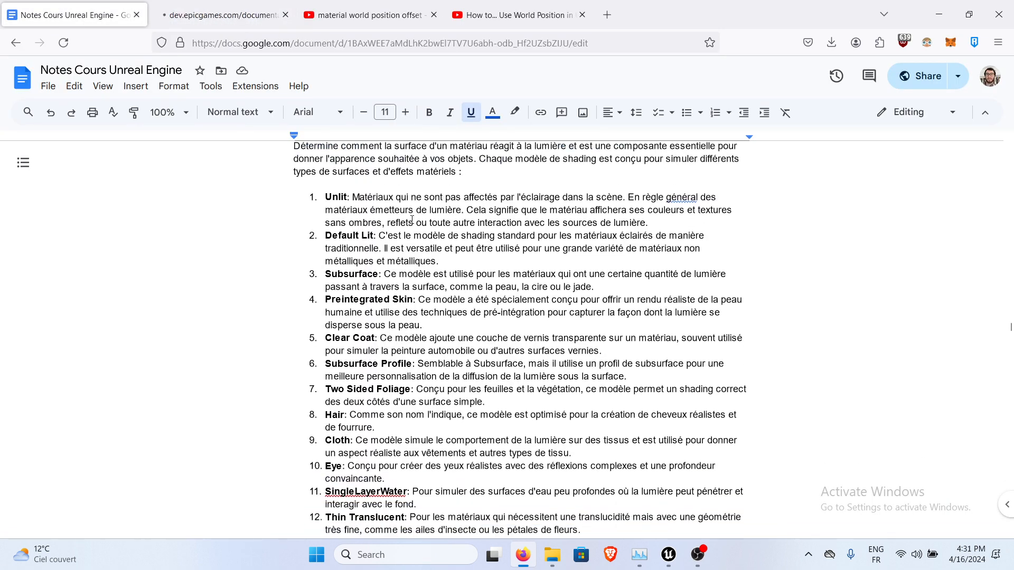
{"action": "scroll", "coordinate": [371, 243], "scroll_direction": "down", "scroll_amount": 2}
{"action": "scroll", "coordinate": [343, 211], "scroll_direction": "up", "scroll_amount": 2}
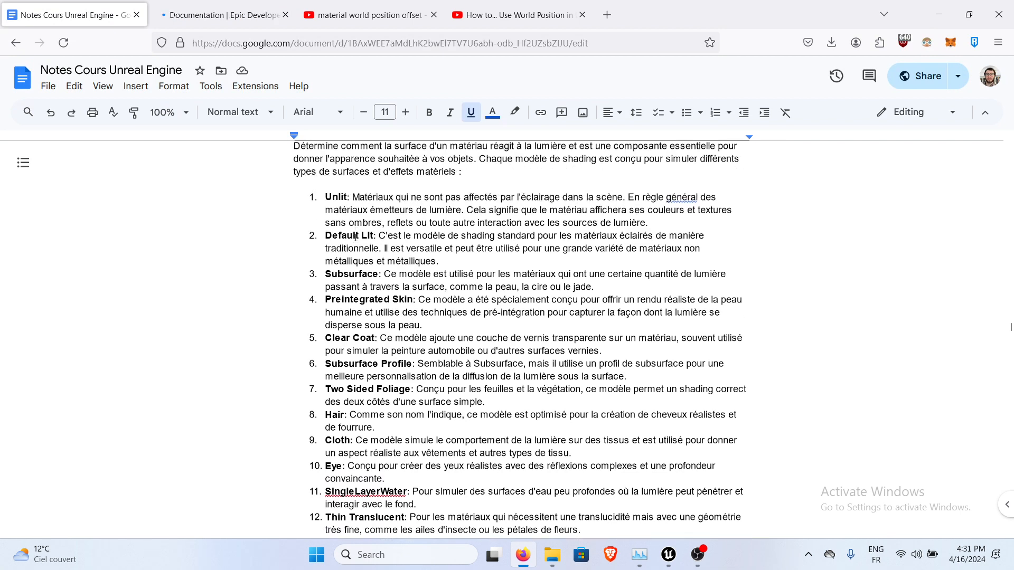
{"action": "scroll", "coordinate": [349, 200], "scroll_direction": "down", "scroll_amount": 2}
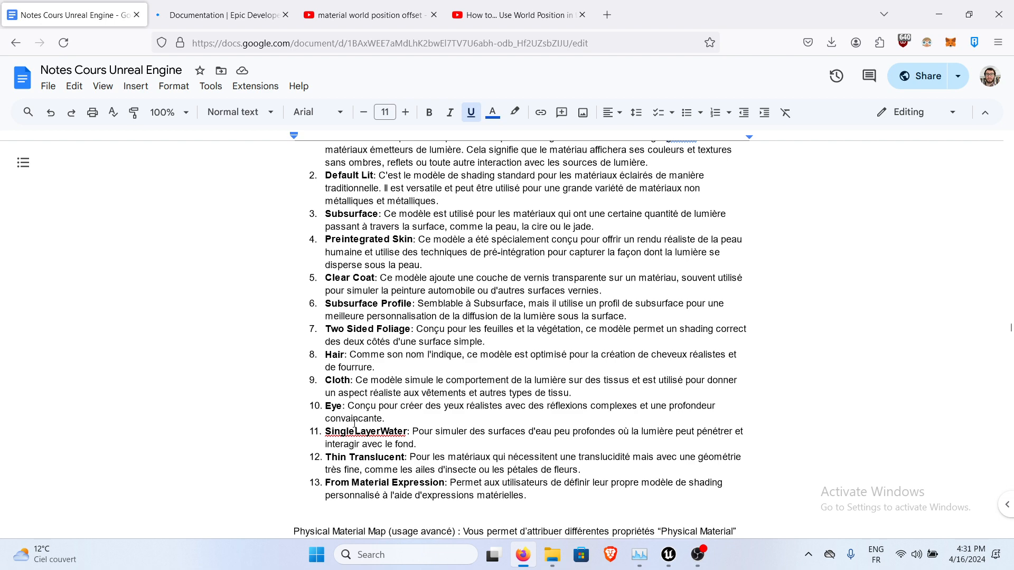
{"action": "scroll", "coordinate": [355, 424], "scroll_direction": "down", "scroll_amount": 4}
{"action": "scroll", "coordinate": [381, 326], "scroll_direction": "down", "scroll_amount": 4}
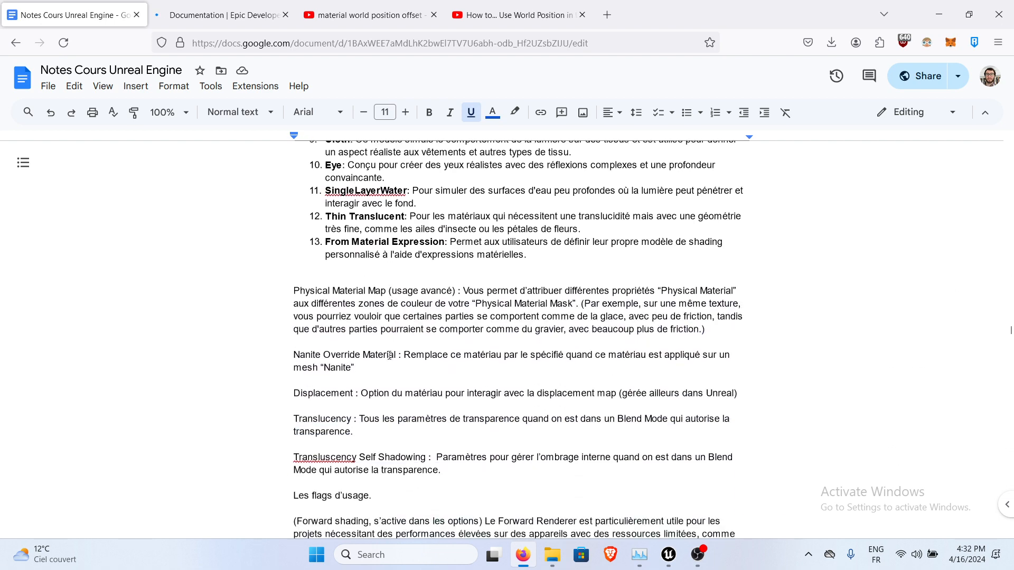
{"action": "scroll", "coordinate": [391, 343], "scroll_direction": "up", "scroll_amount": 6}
{"action": "scroll", "coordinate": [393, 347], "scroll_direction": "up", "scroll_amount": 2}
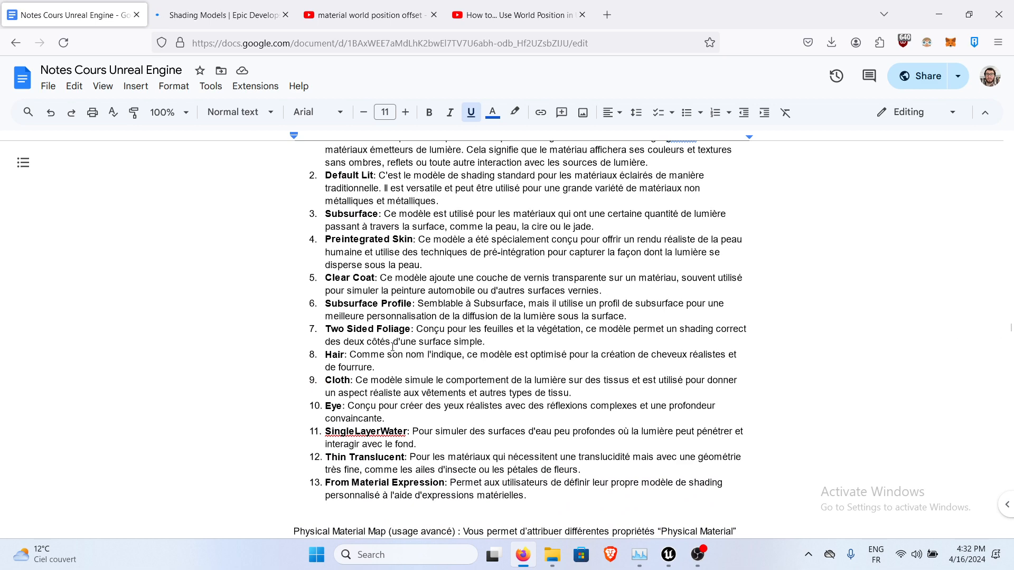
{"action": "scroll", "coordinate": [393, 347], "scroll_direction": "up", "scroll_amount": 4}
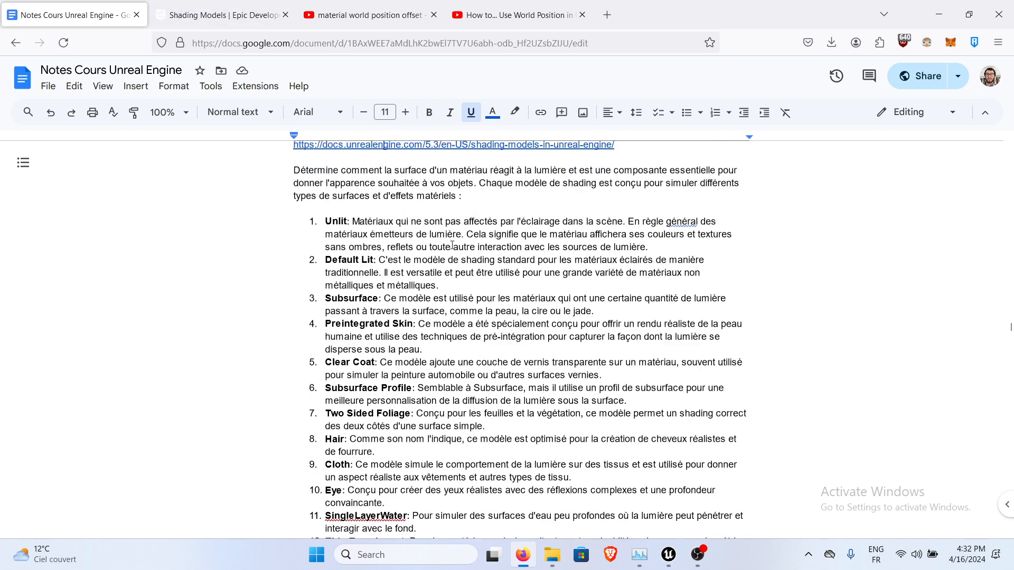
{"action": "scroll", "coordinate": [364, 246], "scroll_direction": "down", "scroll_amount": 2}
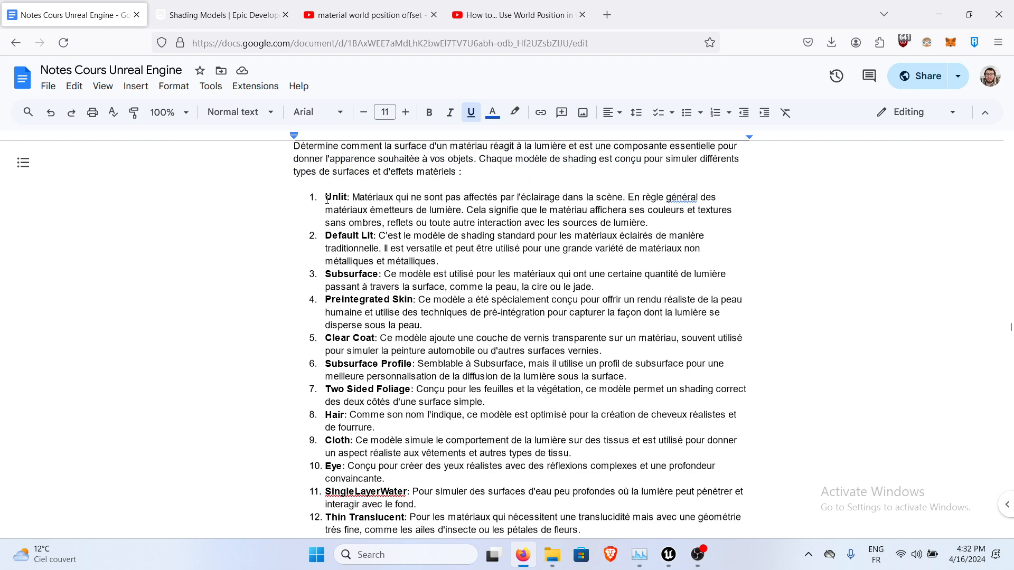
Highlight the numbered shading models in the course notes and review them, returning to the Unlit and Default Lit entries.
{"action": "left_click_drag", "start_coordinate": [326, 200], "coordinate": [506, 484]}
{"action": "scroll", "coordinate": [505, 484], "scroll_direction": "down", "scroll_amount": 4}
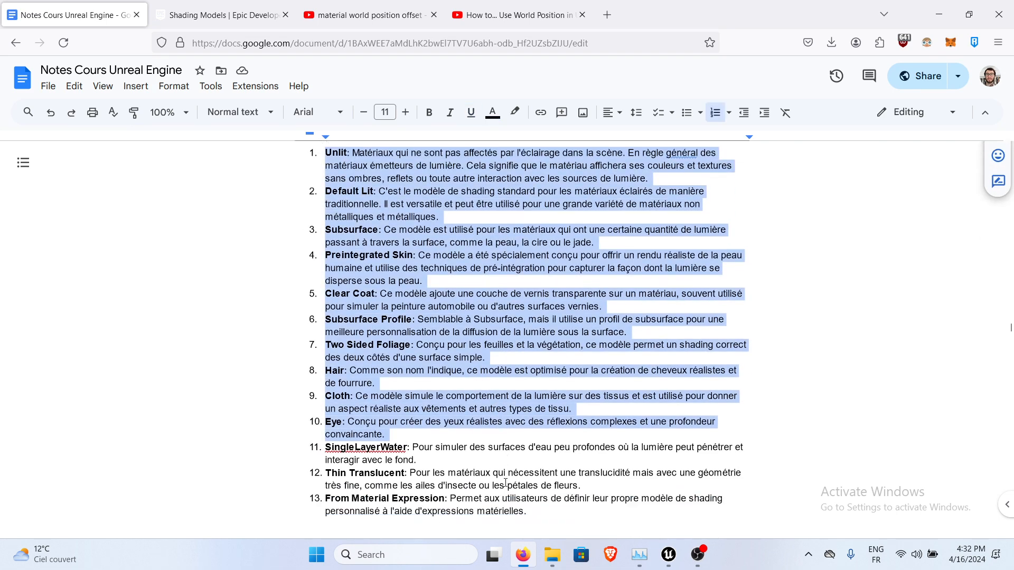
{"action": "left_click_drag", "start_coordinate": [552, 437], "coordinate": [328, 252]}
{"action": "scroll", "coordinate": [359, 249], "scroll_direction": "down", "scroll_amount": 6}
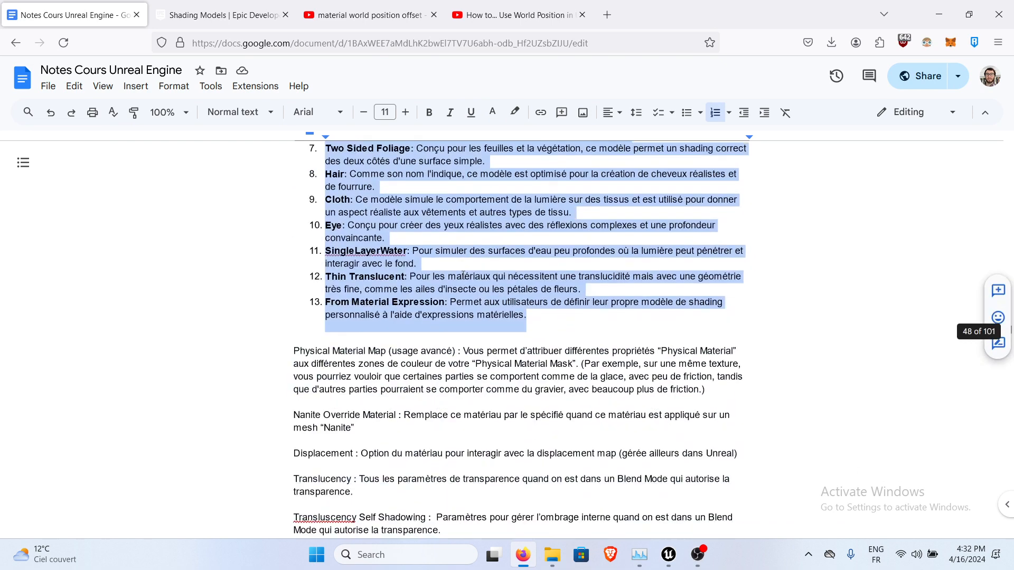
{"action": "left_click", "coordinate": [481, 217]}
{"action": "scroll", "coordinate": [445, 230], "scroll_direction": "up", "scroll_amount": 4}
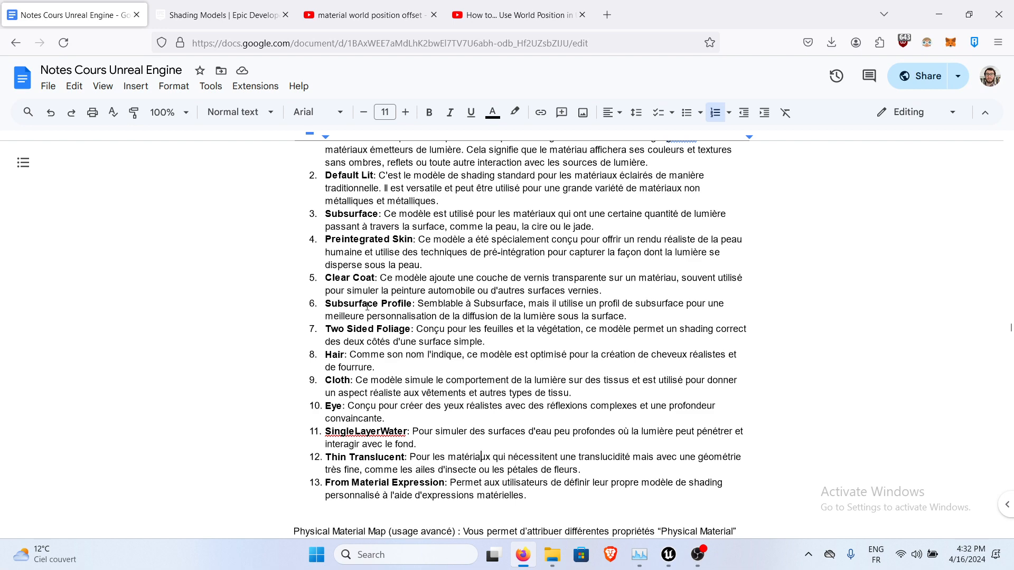
{"action": "scroll", "coordinate": [391, 368], "scroll_direction": "down", "scroll_amount": 4}
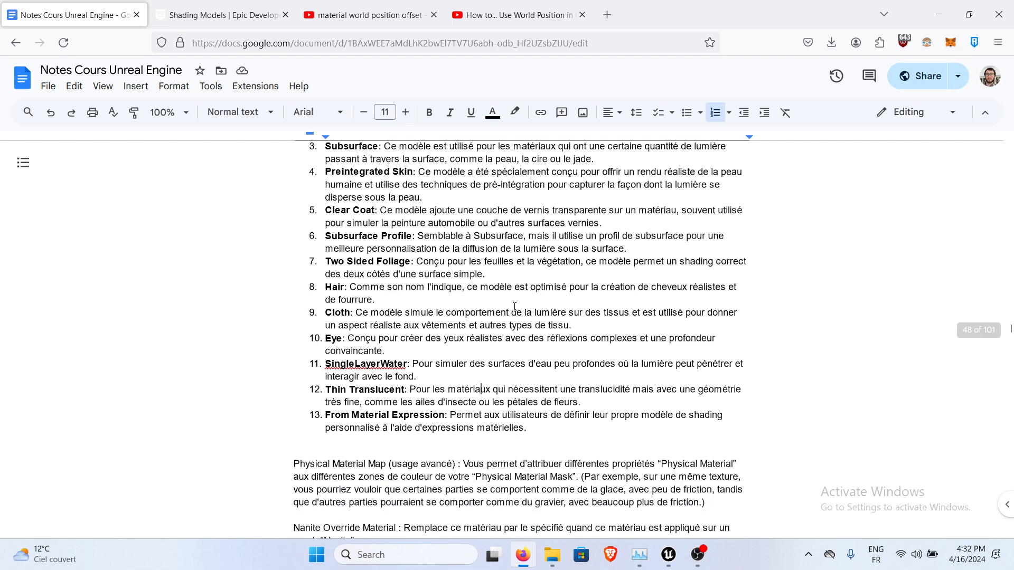
{"action": "scroll", "coordinate": [518, 286], "scroll_direction": "up", "scroll_amount": 5}
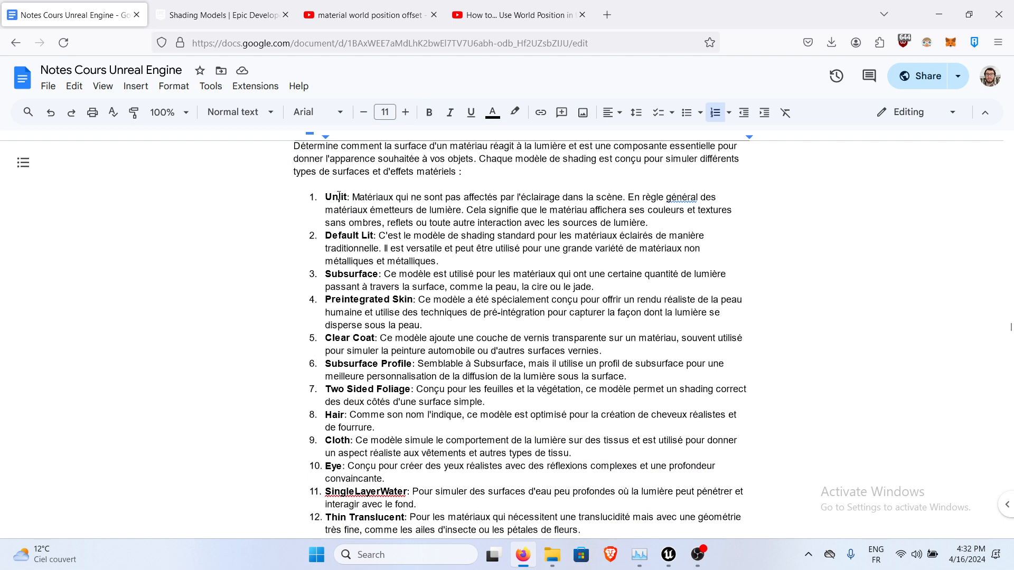
{"action": "double_click", "coordinate": [339, 196]}
{"action": "left_click", "coordinate": [359, 236]}
Switch to the M_Sword_2 material editor in Unreal and open the Blend Mode options in the material's properties.
{"action": "mouse_move", "coordinate": [668, 554]}
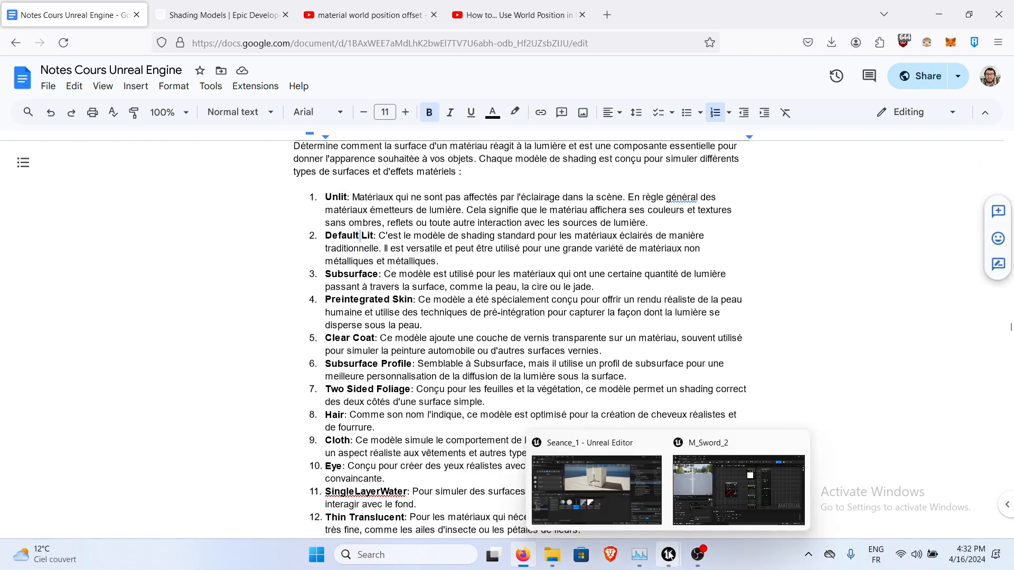
{"action": "left_click", "coordinate": [713, 485]}
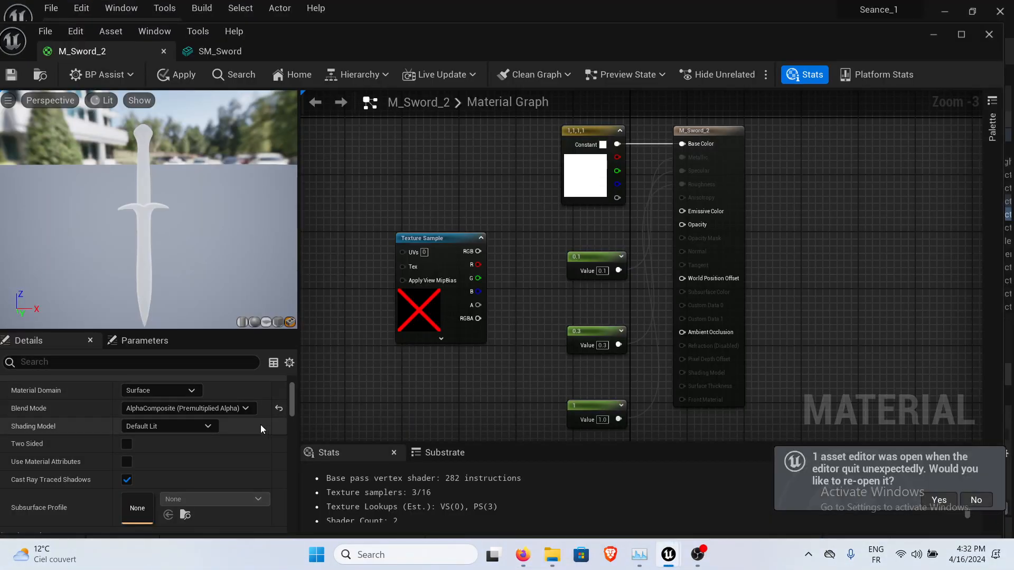
{"action": "scroll", "coordinate": [254, 420], "scroll_direction": "down", "scroll_amount": 5}
{"action": "scroll", "coordinate": [247, 413], "scroll_direction": "up", "scroll_amount": 5}
{"action": "scroll", "coordinate": [252, 428], "scroll_direction": "up", "scroll_amount": 3}
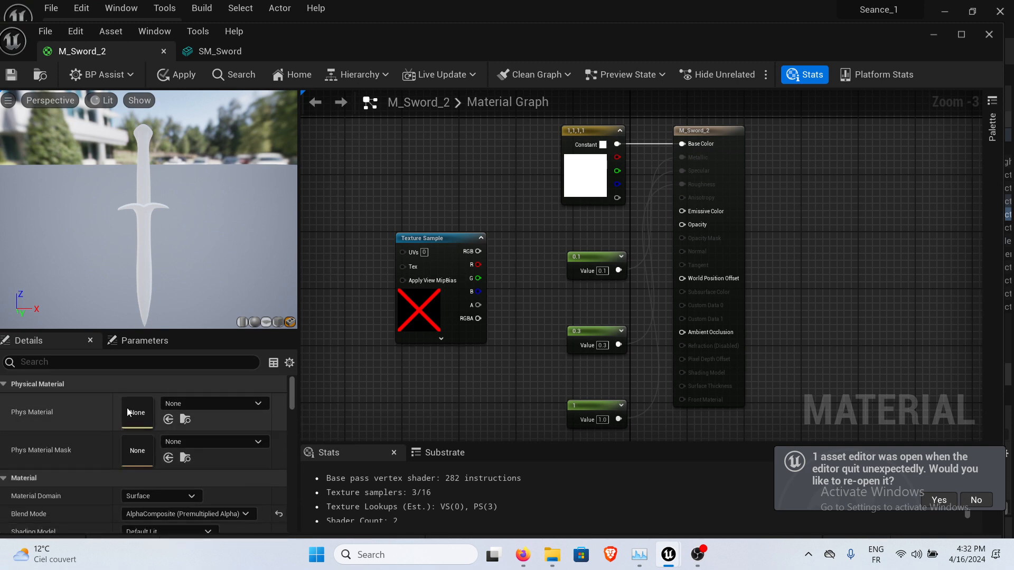
{"action": "scroll", "coordinate": [151, 449], "scroll_direction": "down", "scroll_amount": 2}
{"action": "left_click", "coordinate": [199, 450]}
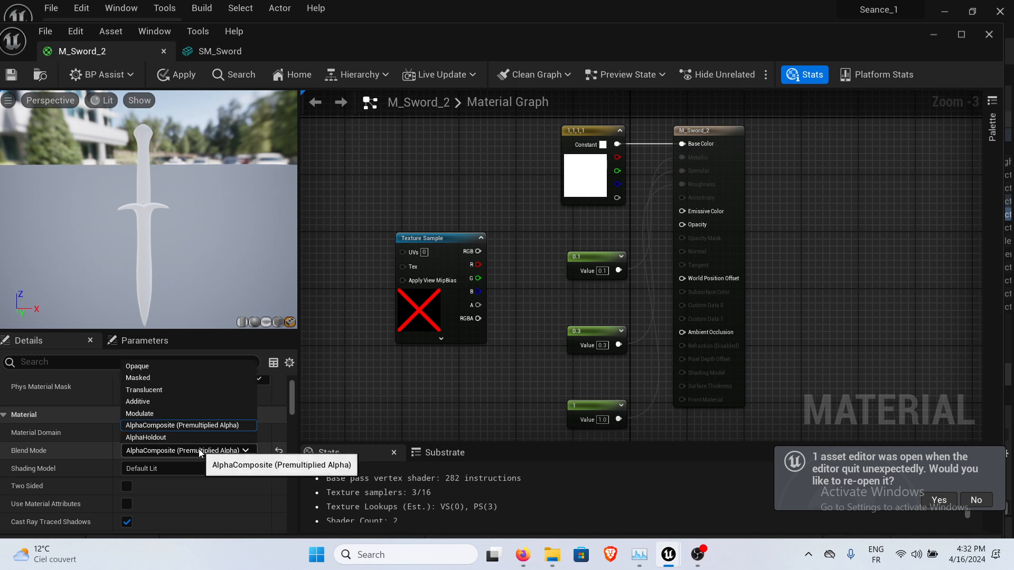
Set the M_Sword_2 material's blend mode to Opaque and save the material.
{"action": "left_click", "coordinate": [173, 368]}
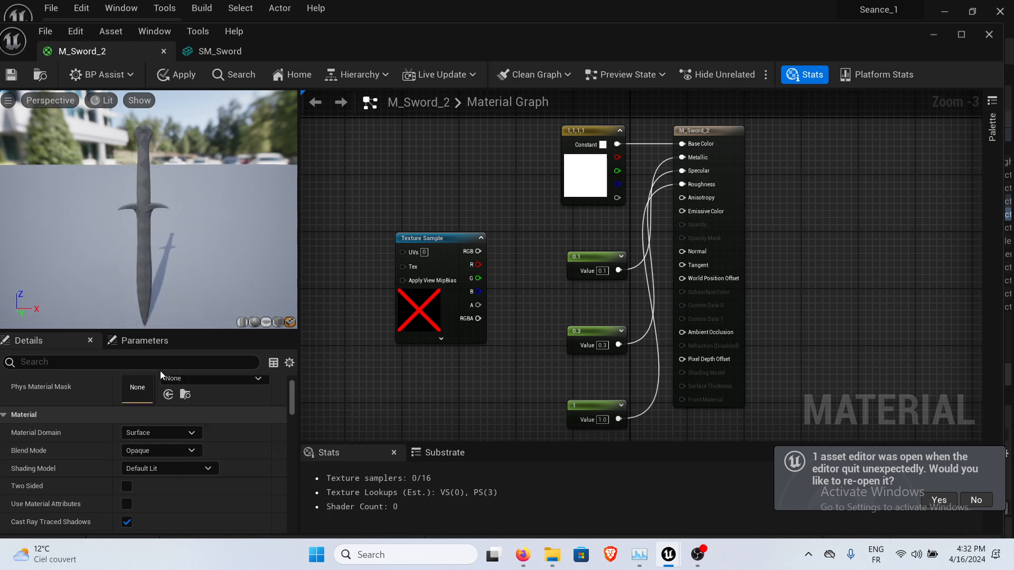
{"action": "left_click", "coordinate": [10, 75]}
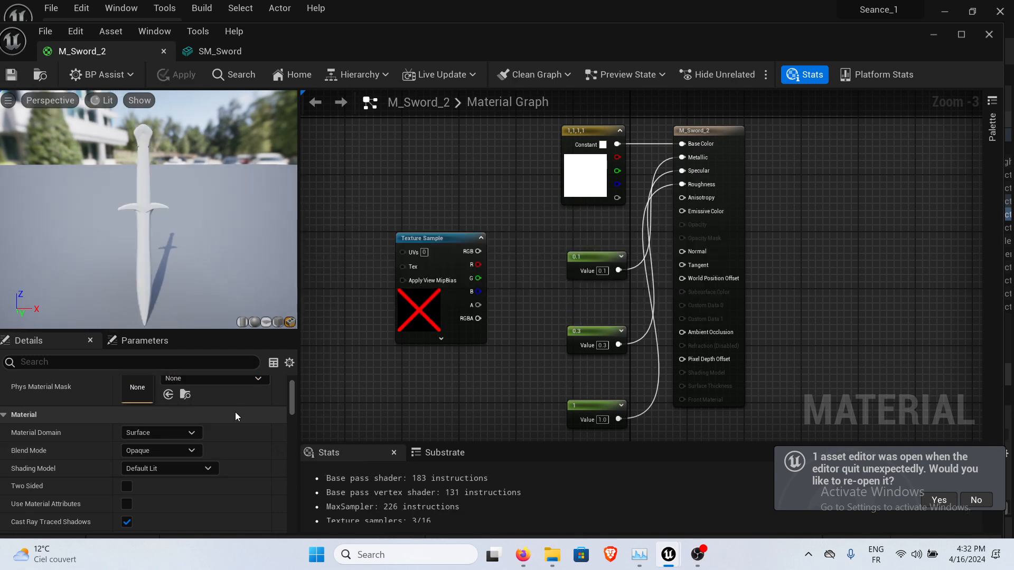
Set the material's shading model to Unlit, trying Subsurface as a comparison, and save the material.
{"action": "left_click", "coordinate": [174, 469]}
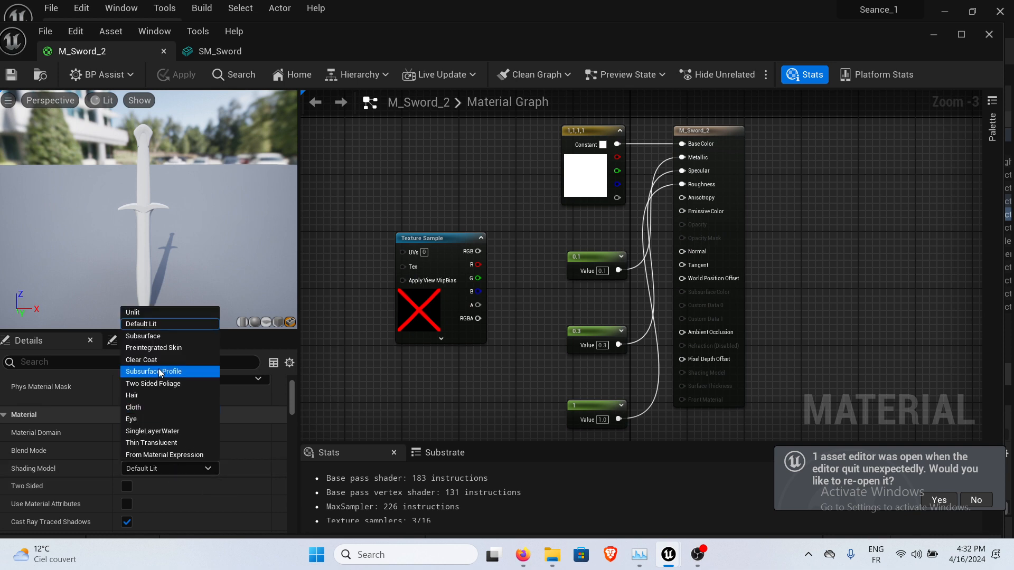
{"action": "left_click", "coordinate": [150, 313]}
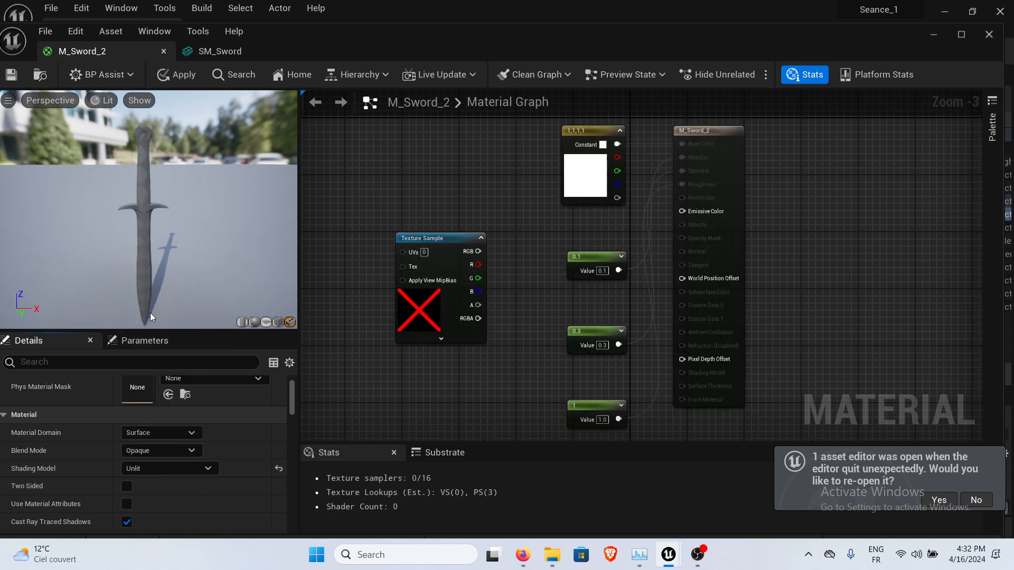
{"action": "left_click", "coordinate": [188, 474]}
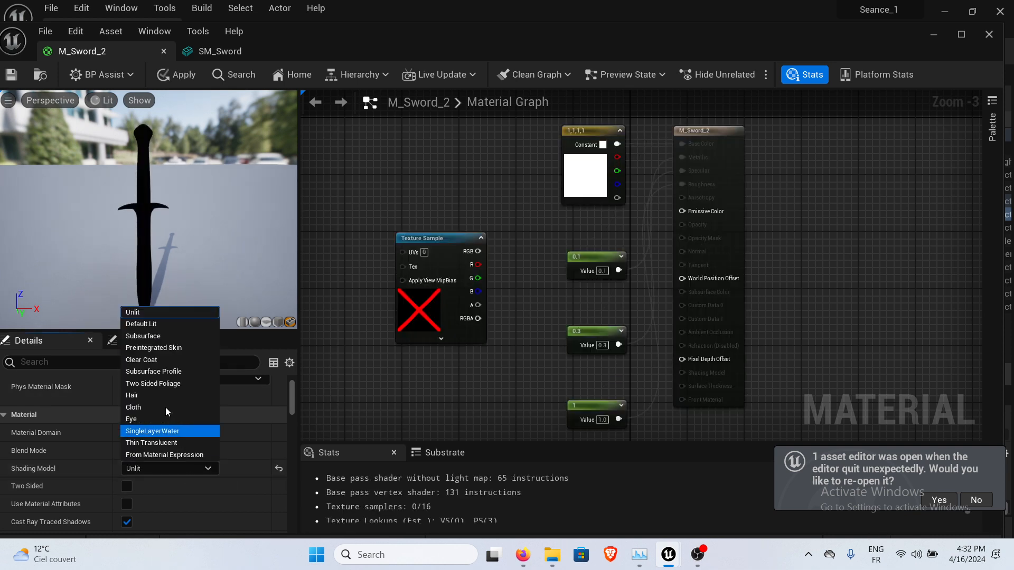
{"action": "left_click", "coordinate": [145, 334]}
{"action": "left_click", "coordinate": [205, 466]}
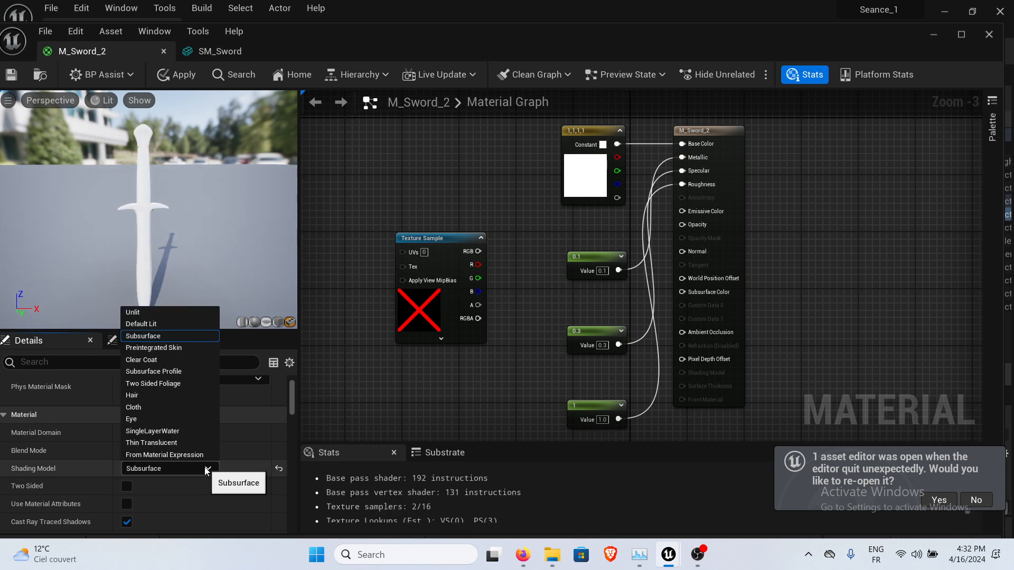
{"action": "left_click", "coordinate": [149, 313]}
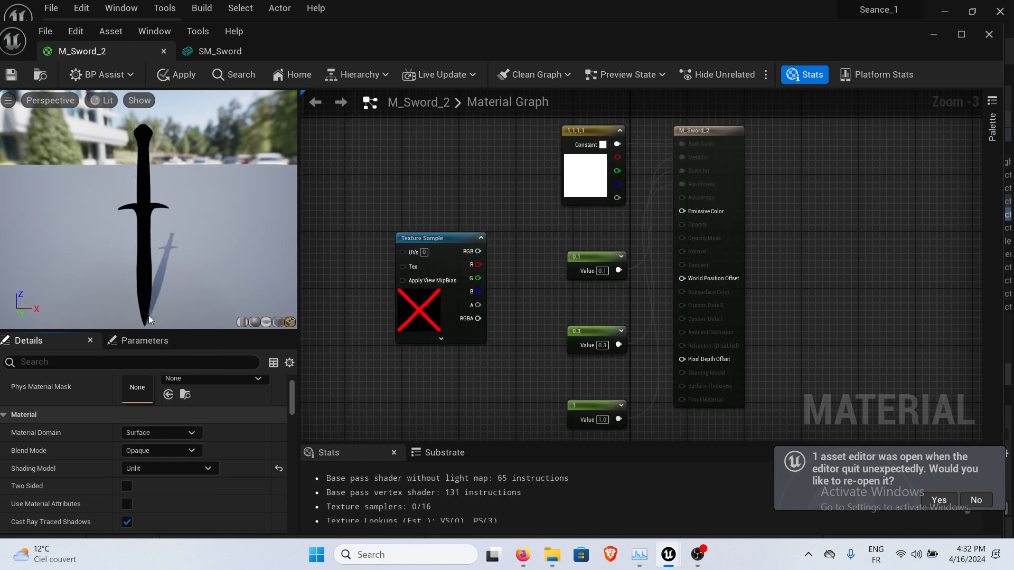
{"action": "scroll", "coordinate": [726, 271], "scroll_direction": "up", "scroll_amount": 2}
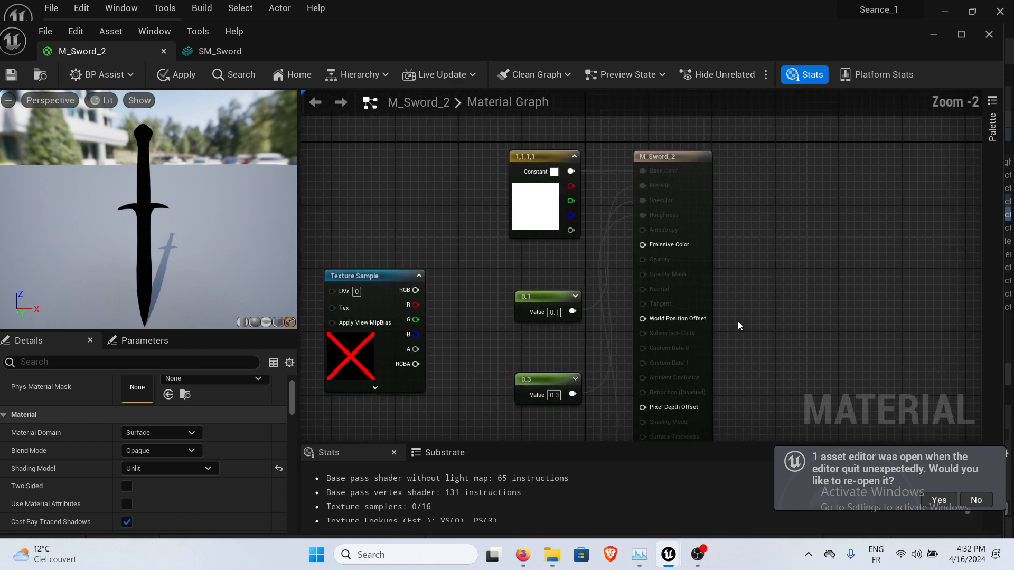
{"action": "left_click", "coordinate": [19, 75]}
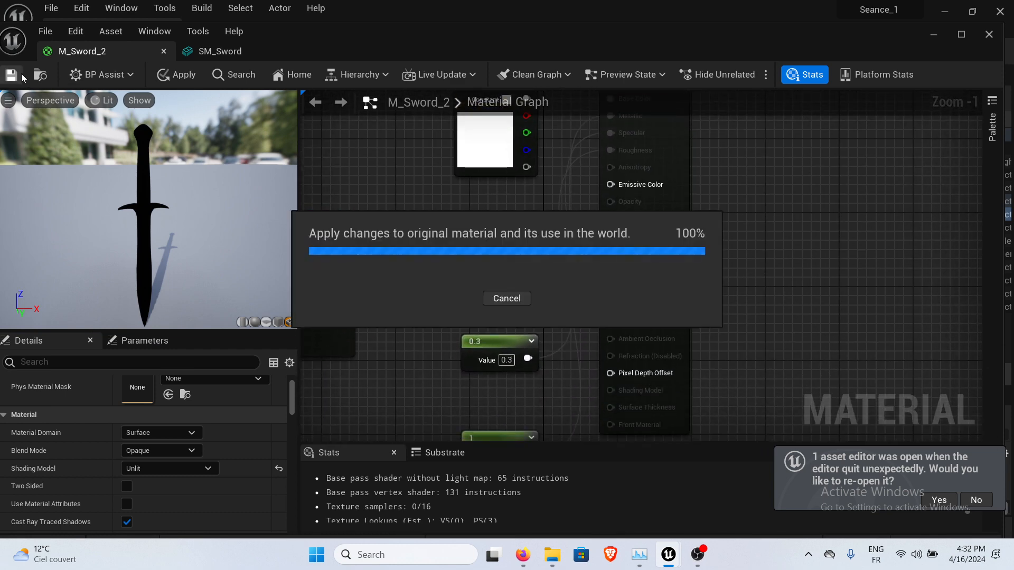
Connect the white 1,1,1,1 constant's output to the material's Emissive Color input and save the material.
{"action": "scroll", "coordinate": [737, 331], "scroll_direction": "down", "scroll_amount": 2}
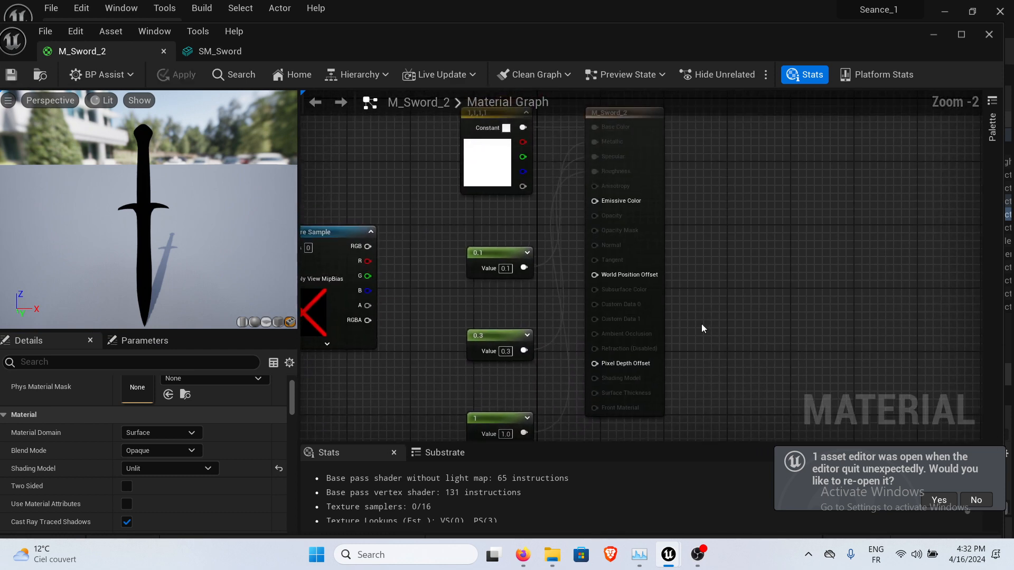
{"action": "scroll", "coordinate": [602, 286], "scroll_direction": "up", "scroll_amount": 1}
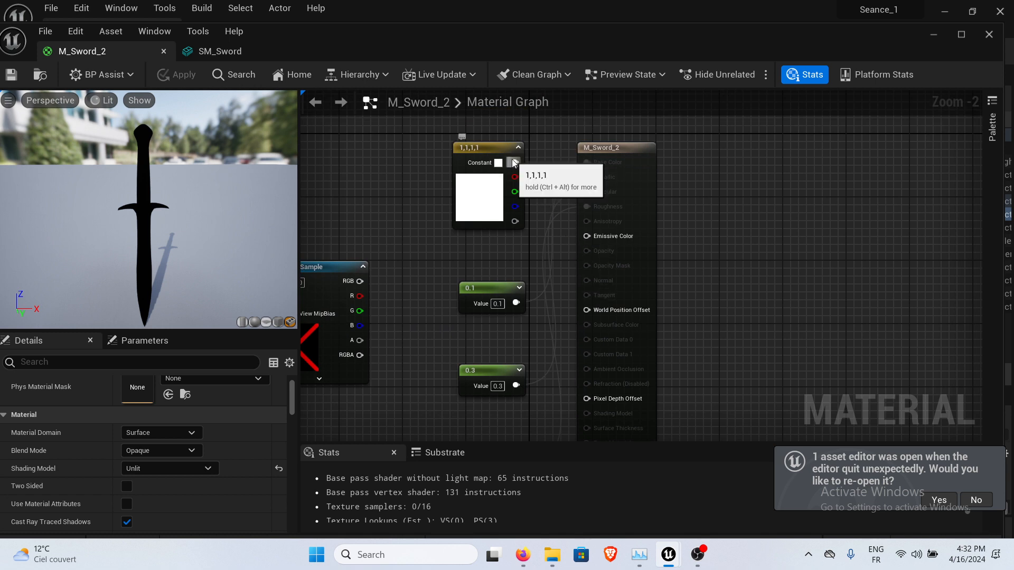
{"action": "left_click_drag", "start_coordinate": [515, 162], "coordinate": [583, 248]}
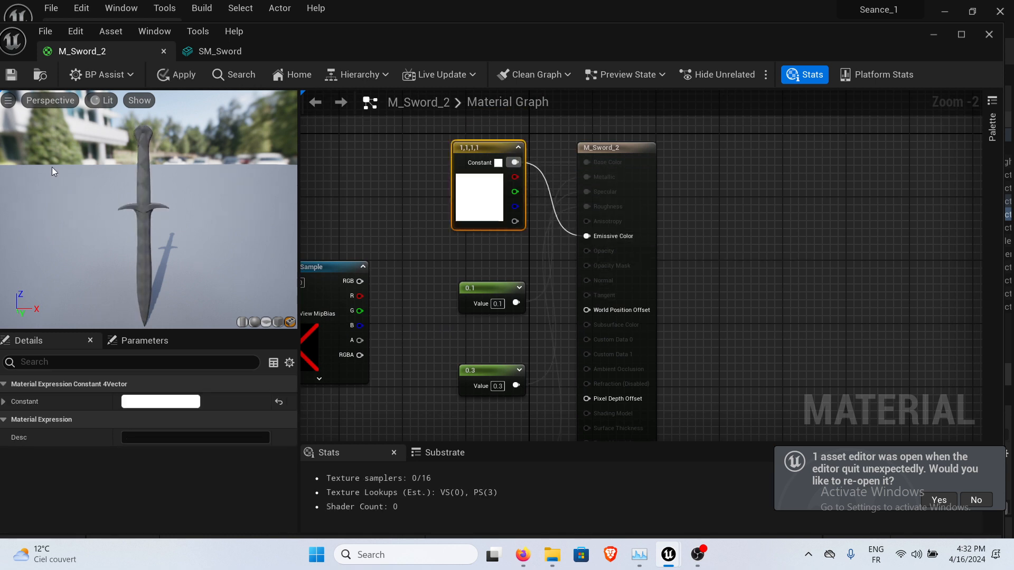
{"action": "left_click", "coordinate": [22, 77]}
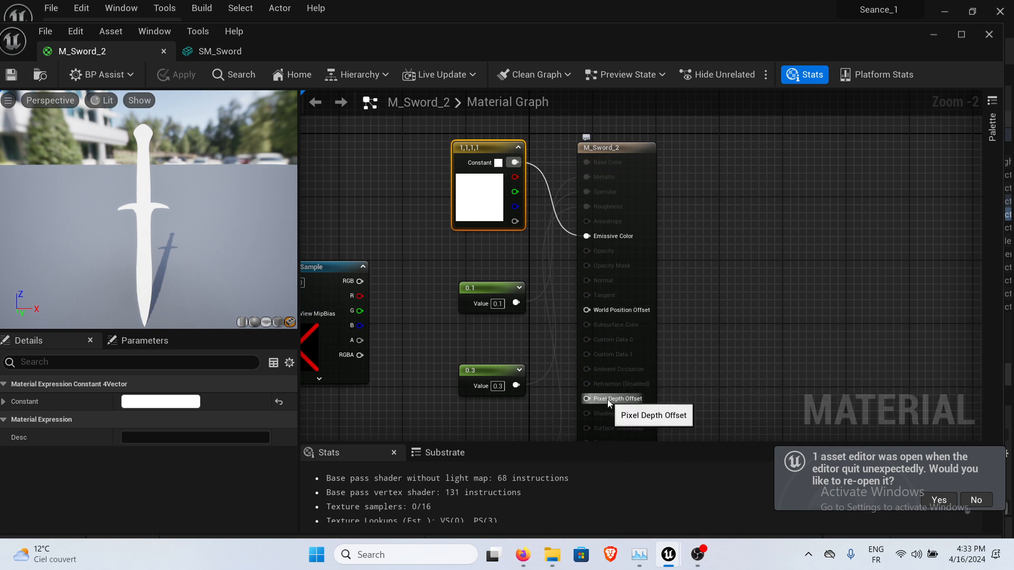
Switch to the Unreal Engine course notes in Firefox, review the Shading Model descriptions, and return to the M_Sword_2 material in Unreal Editor.
{"action": "right_click_drag", "start_coordinate": [469, 247], "coordinate": [526, 198]}
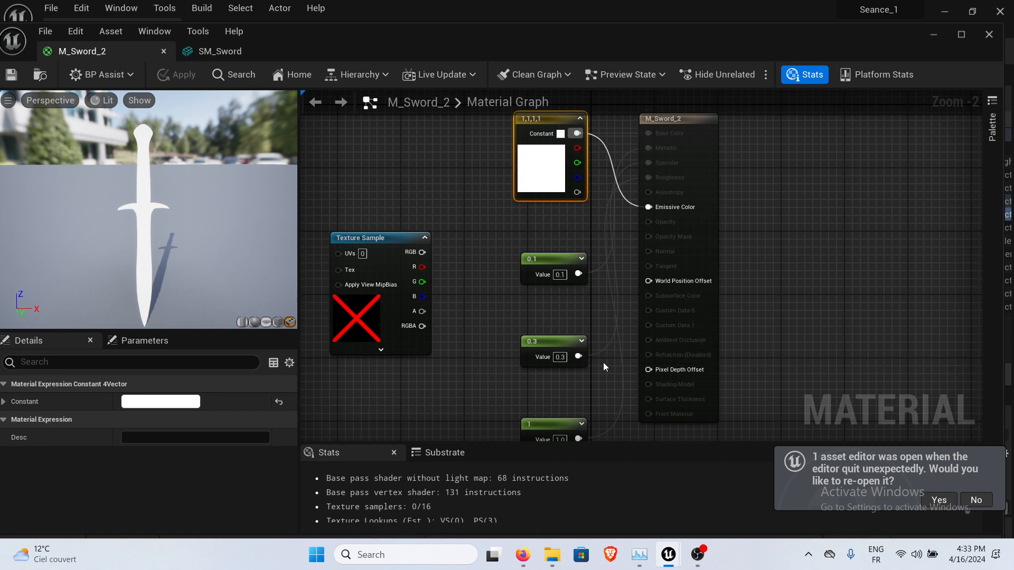
{"action": "mouse_move", "coordinate": [603, 362]}
{"action": "right_mouse_down"}
{"action": "mouse_move", "coordinate": [576, 270]}
{"action": "mouse_move", "coordinate": [591, 372]}
{"action": "mouse_move", "coordinate": [598, 365]}
{"action": "right_mouse_up"}
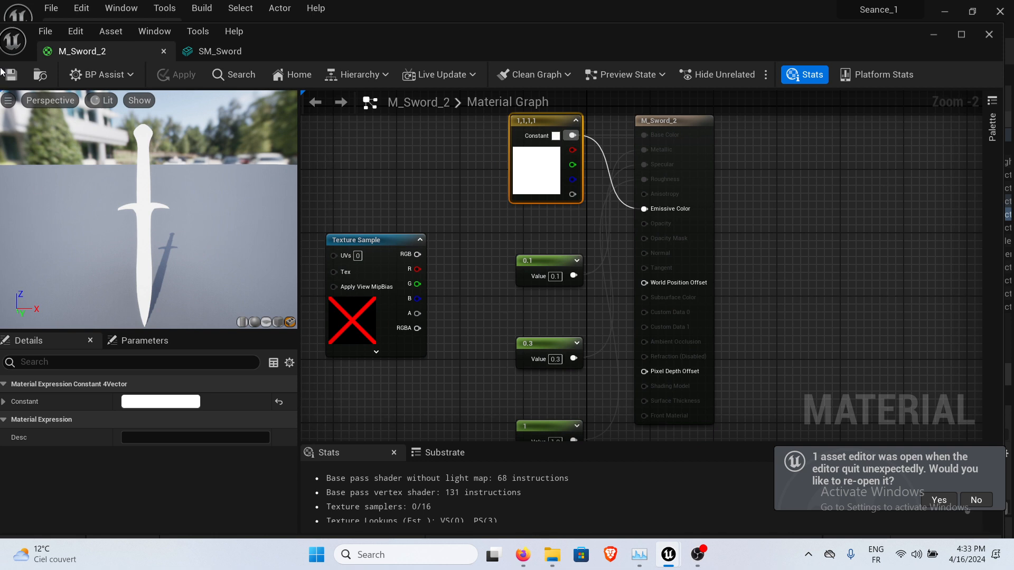
{"action": "left_click", "coordinate": [528, 555]}
{"action": "scroll", "coordinate": [431, 299], "scroll_direction": "up", "scroll_amount": 5}
{"action": "scroll", "coordinate": [431, 299], "scroll_direction": "down", "scroll_amount": 2}
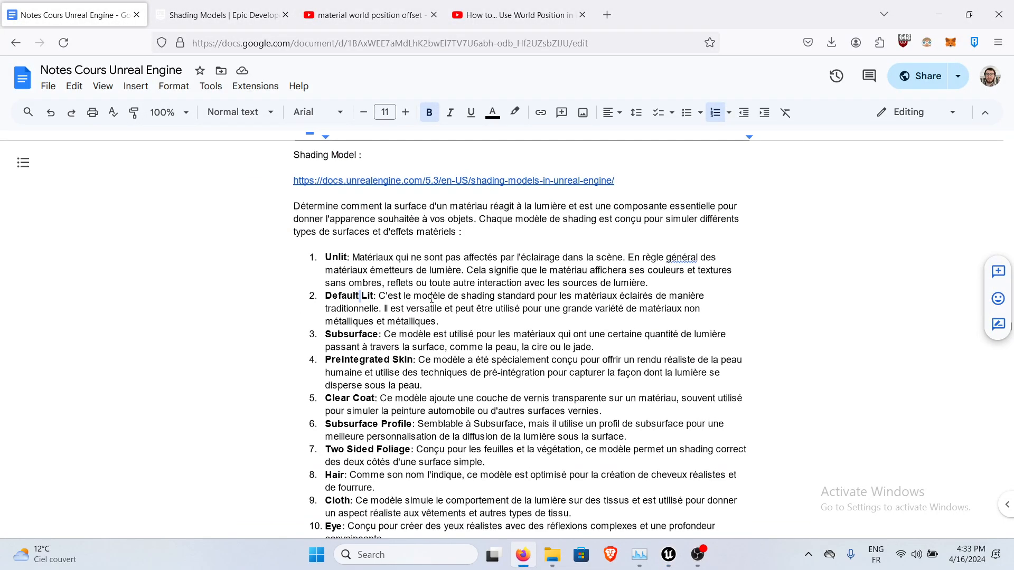
{"action": "scroll", "coordinate": [431, 299], "scroll_direction": "down", "scroll_amount": 6}
{"action": "scroll", "coordinate": [475, 338], "scroll_direction": "up", "scroll_amount": 7}
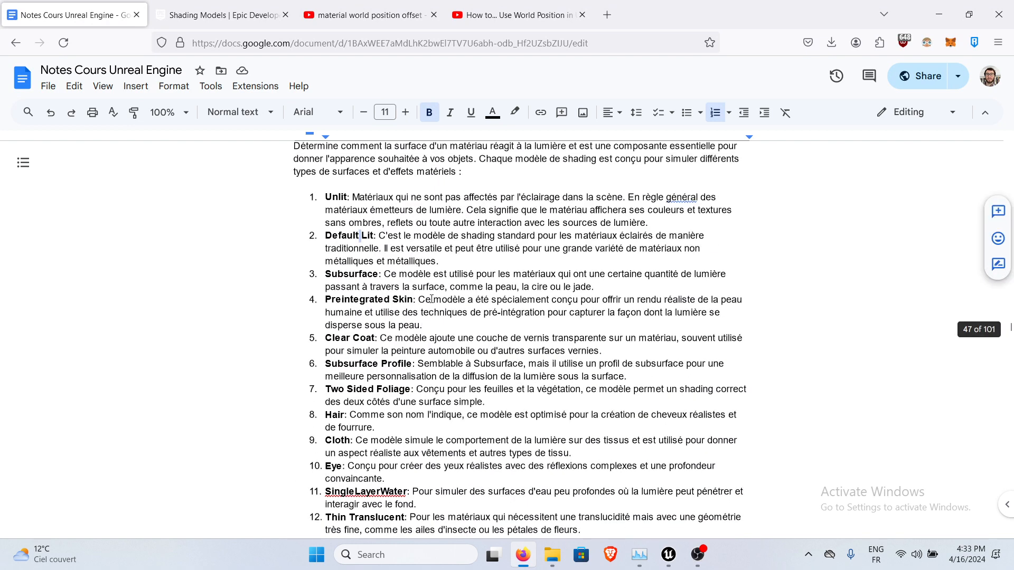
{"action": "scroll", "coordinate": [491, 354], "scroll_direction": "down", "scroll_amount": 3}
{"action": "mouse_move", "coordinate": [668, 555]}
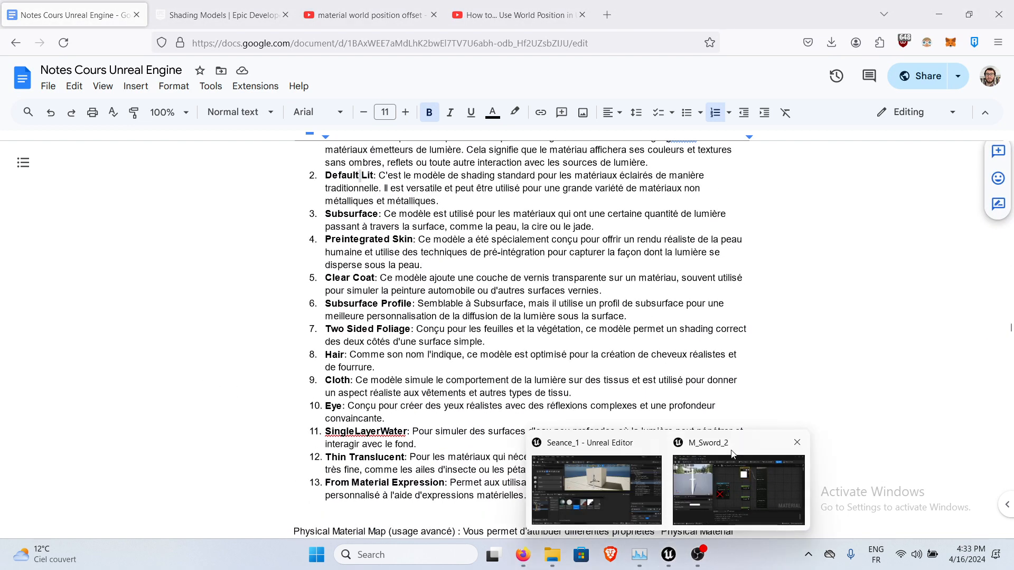
{"action": "left_click", "coordinate": [712, 486]}
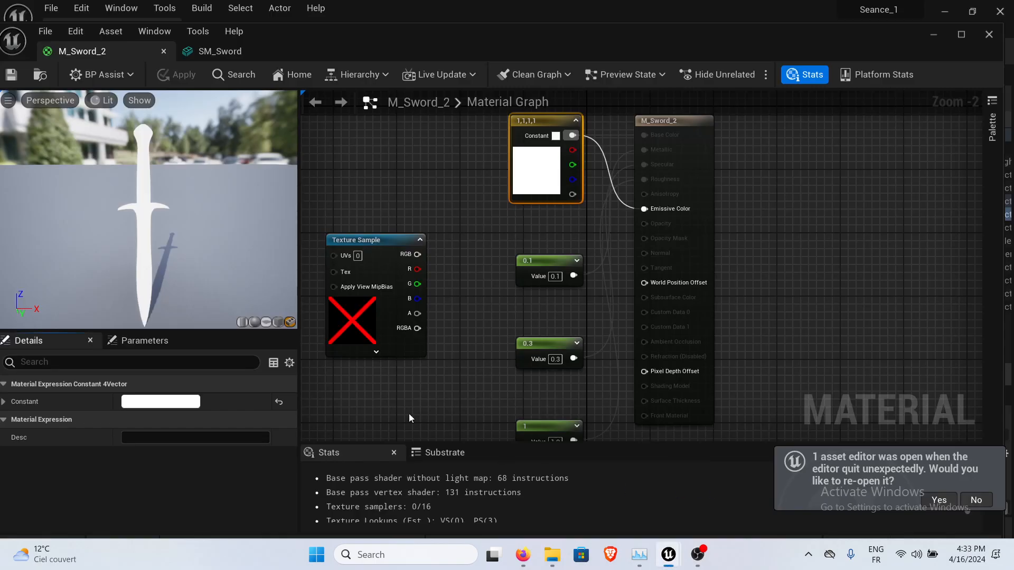
Deselect the constant node and review the material's available Shading Model options.
{"action": "left_click", "coordinate": [360, 370]}
{"action": "scroll", "coordinate": [148, 391], "scroll_direction": "down", "scroll_amount": 3}
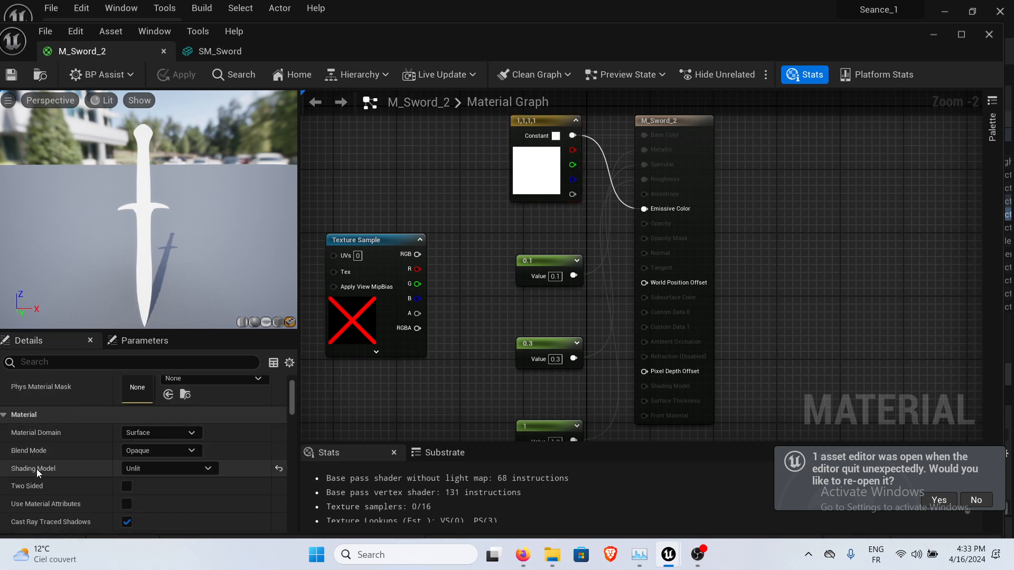
{"action": "left_click", "coordinate": [156, 464]}
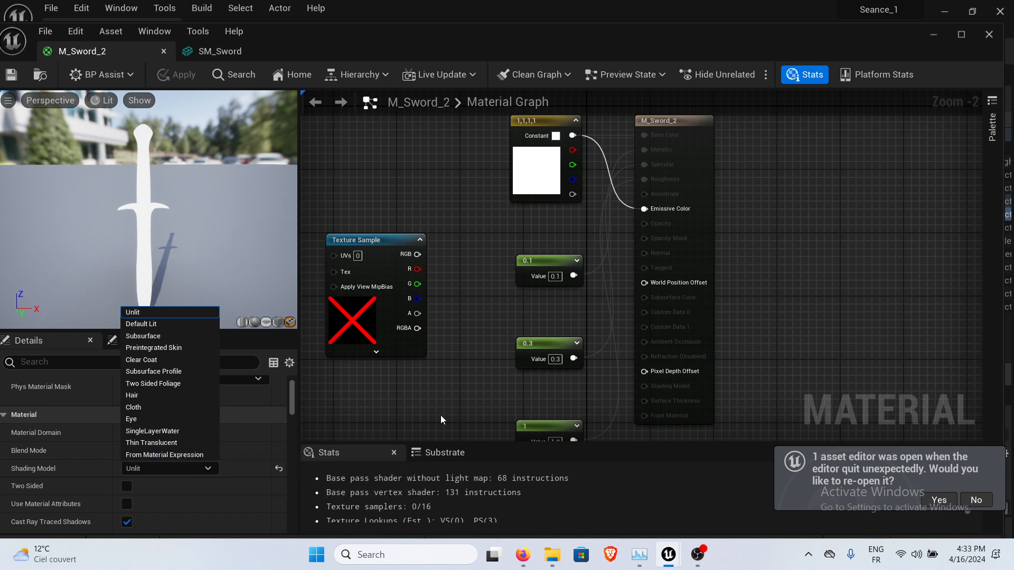
{"action": "right_click_drag", "start_coordinate": [793, 269], "coordinate": [778, 261]}
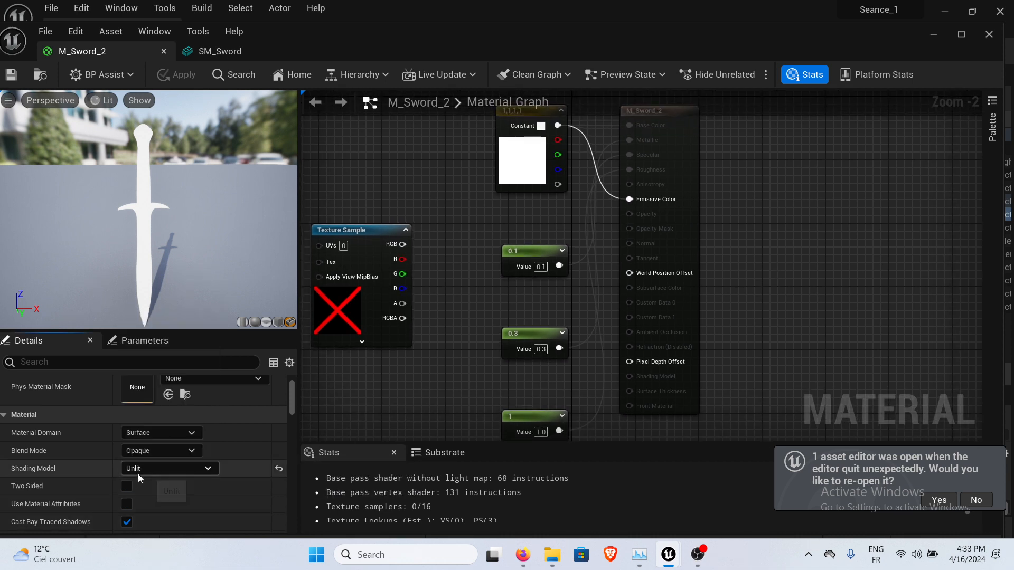
Search the graph's node list for a material expression and add a BlendMaterialAttributes node below the empty Texture Sample.
{"action": "right_click_drag", "start_coordinate": [513, 364], "coordinate": [526, 297]}
{"action": "right_click", "coordinate": [424, 328]}
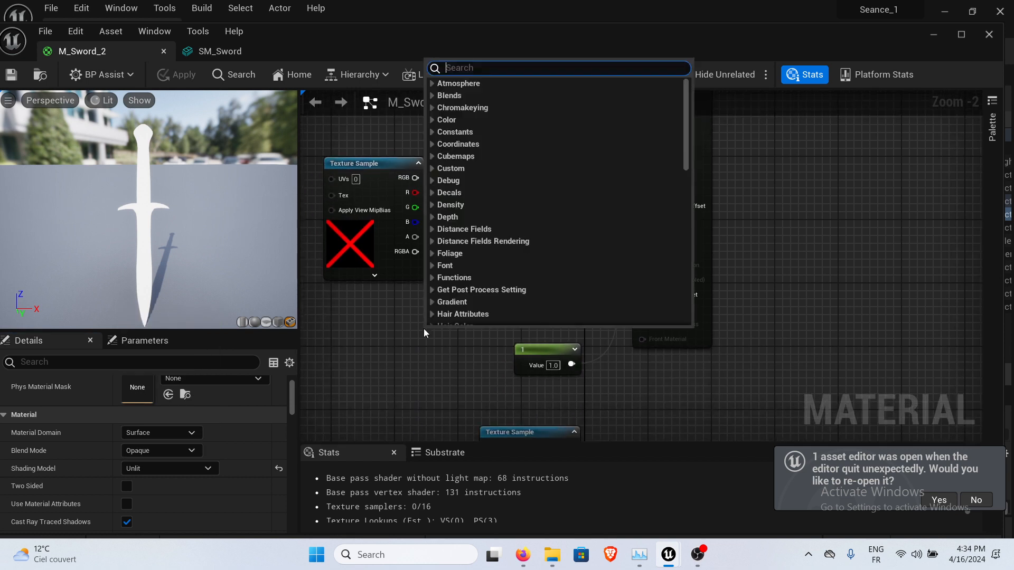
{"action": "type", "text": "materi"}
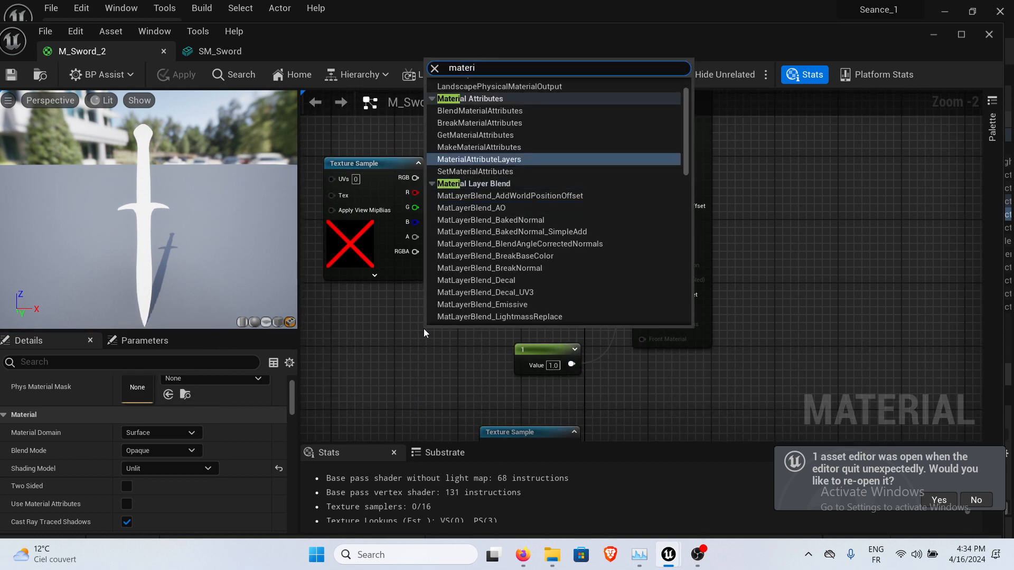
{"action": "type", "text": "al ex"}
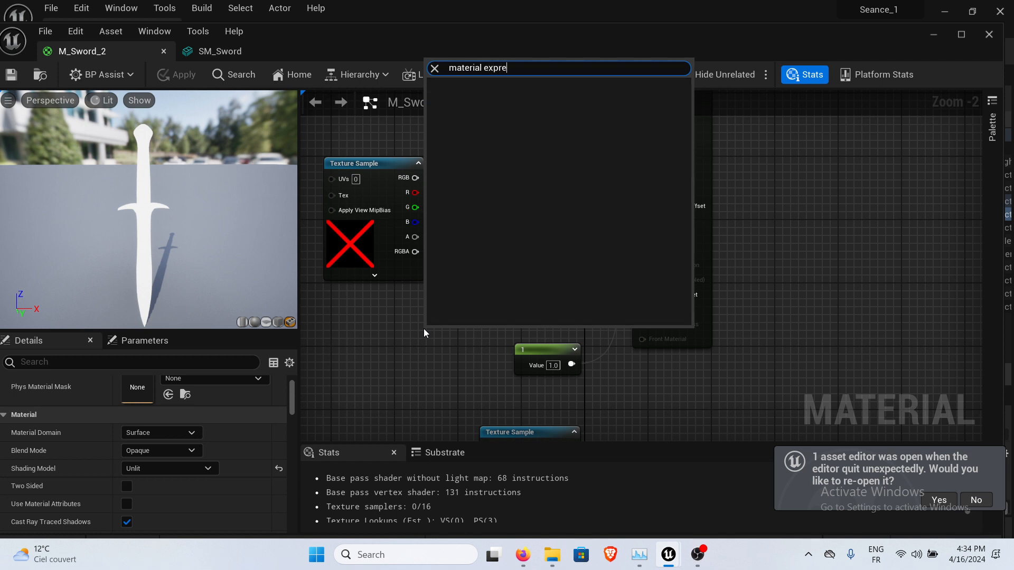
{"action": "type", "text": "pr"}
{"action": "key", "text": "BackSpace"}
{"action": "key", "text": "BackSpace"}
{"action": "key", "text": "BackSpace"}
{"action": "key", "text": "BackSpace"}
{"action": "key", "text": "BackSpace"}
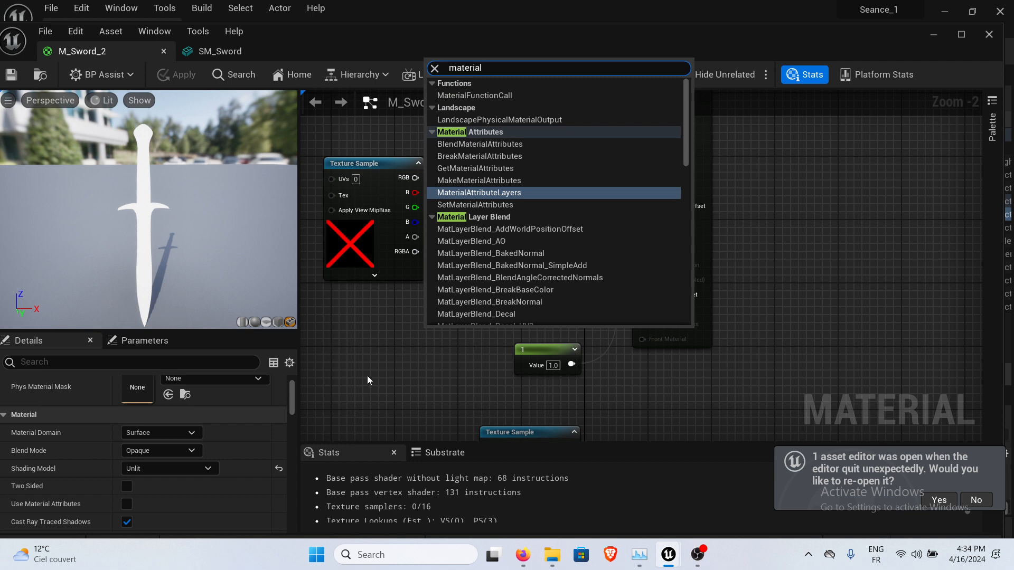
{"action": "left_click", "coordinate": [483, 142]}
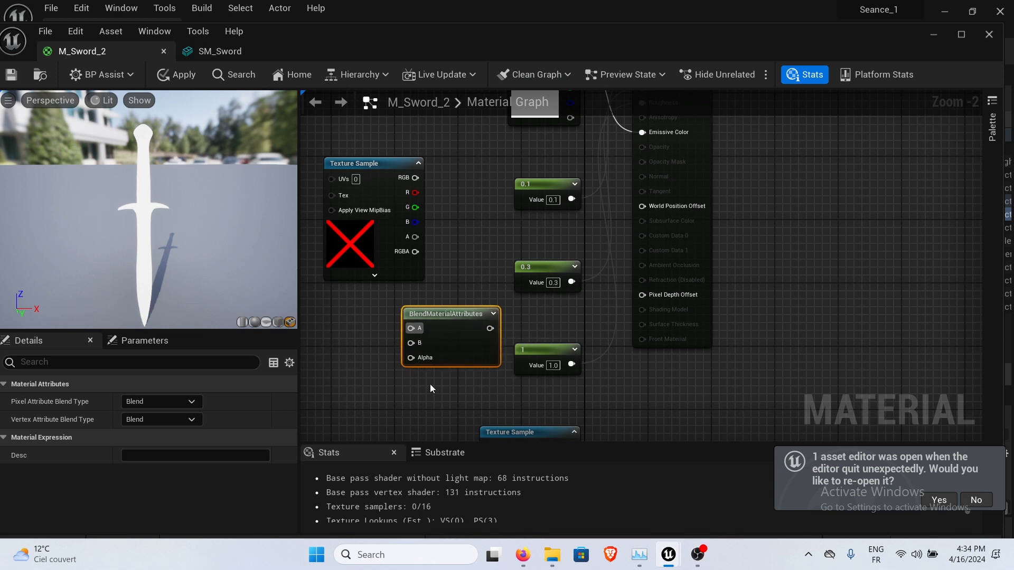
Add a SetMaterialAttributes node to the graph below the BlendMaterialAttributes node.
{"action": "scroll", "coordinate": [429, 348], "scroll_direction": "down", "scroll_amount": 1}
{"action": "right_click", "coordinate": [414, 331]}
{"action": "type", "text": "materia"}
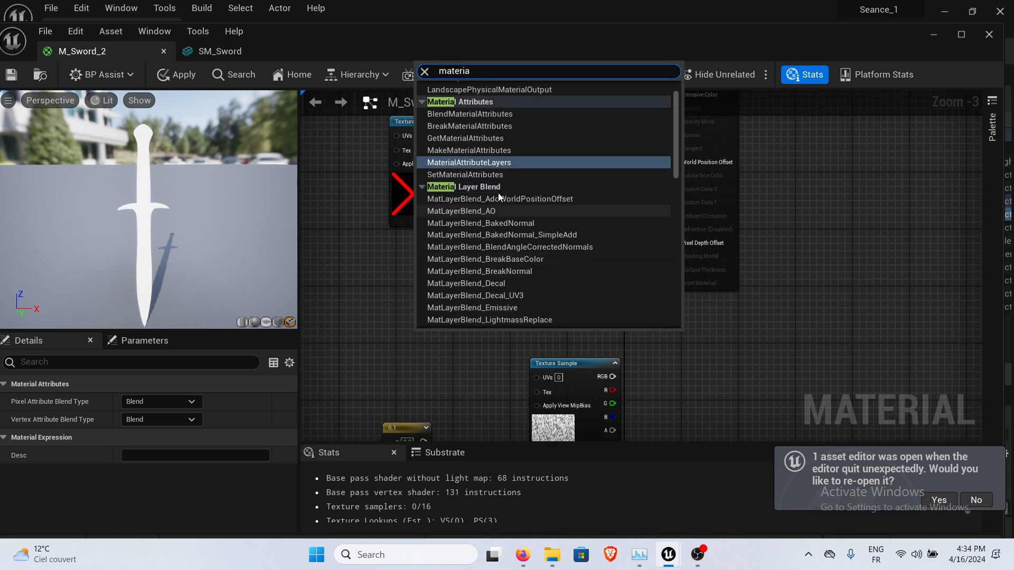
{"action": "left_click", "coordinate": [471, 175]}
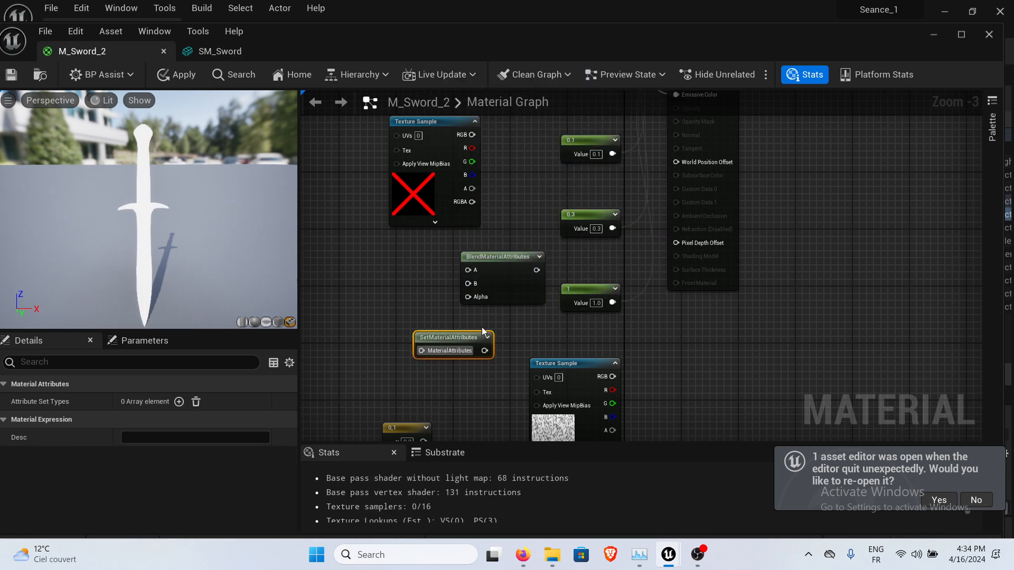
Break the SetMaterialAttributes node's links and move it, with its preview expanded, to the left of the BlendMaterialAttributes node.
{"action": "right_click", "coordinate": [429, 353]}
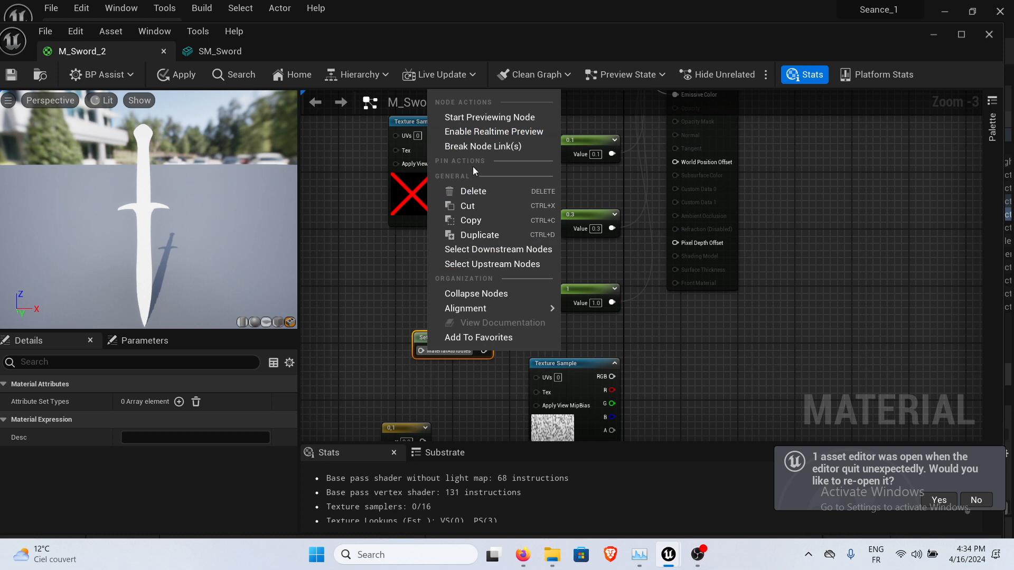
{"action": "left_click", "coordinate": [483, 147]}
{"action": "left_click_drag", "start_coordinate": [435, 344], "coordinate": [374, 285]}
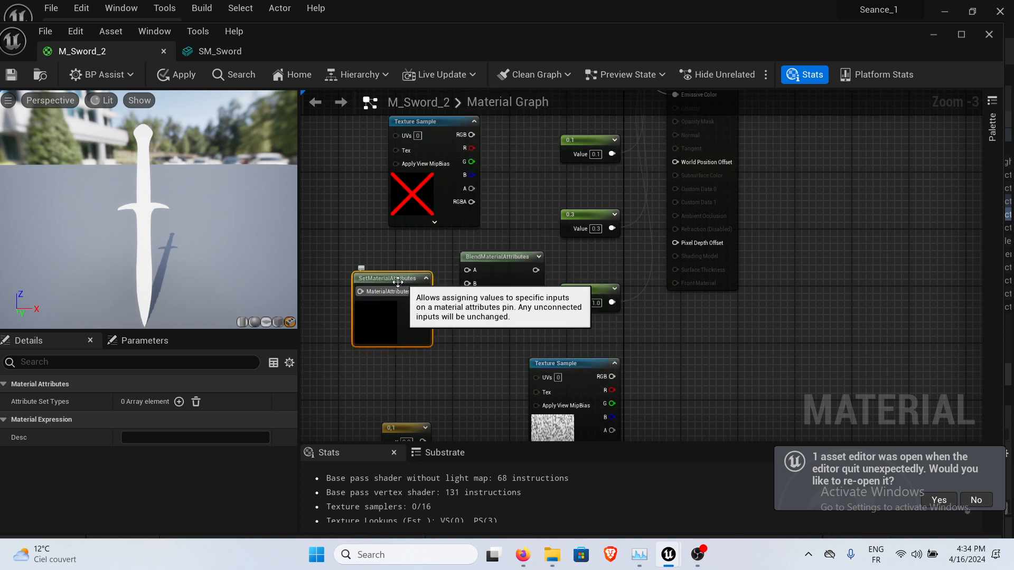
{"action": "right_click", "coordinate": [365, 285]}
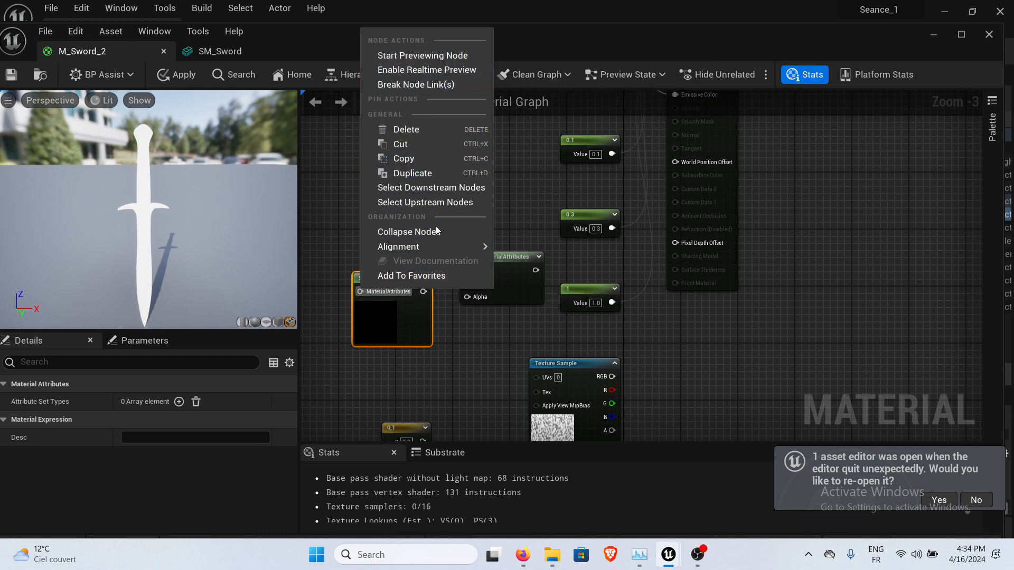
{"action": "left_click", "coordinate": [450, 334]}
Try deleting the SetMaterialAttributes and BlendMaterialAttributes nodes, and undo the deletion.
{"action": "right_click_drag", "start_coordinate": [449, 338], "coordinate": [476, 331]}
{"action": "left_click_drag", "start_coordinate": [460, 325], "coordinate": [555, 224]}
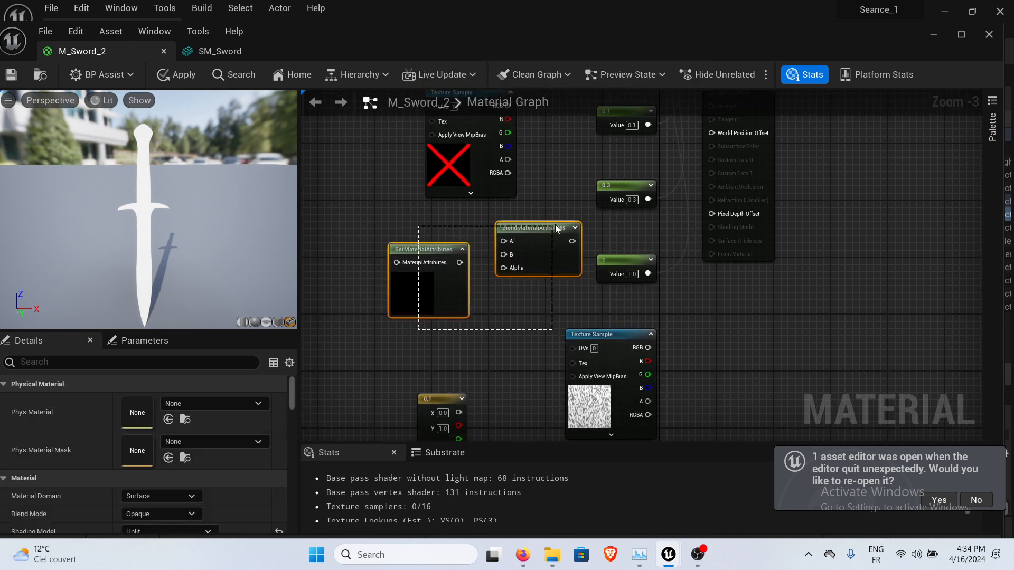
{"action": "key", "text": "Delete"}
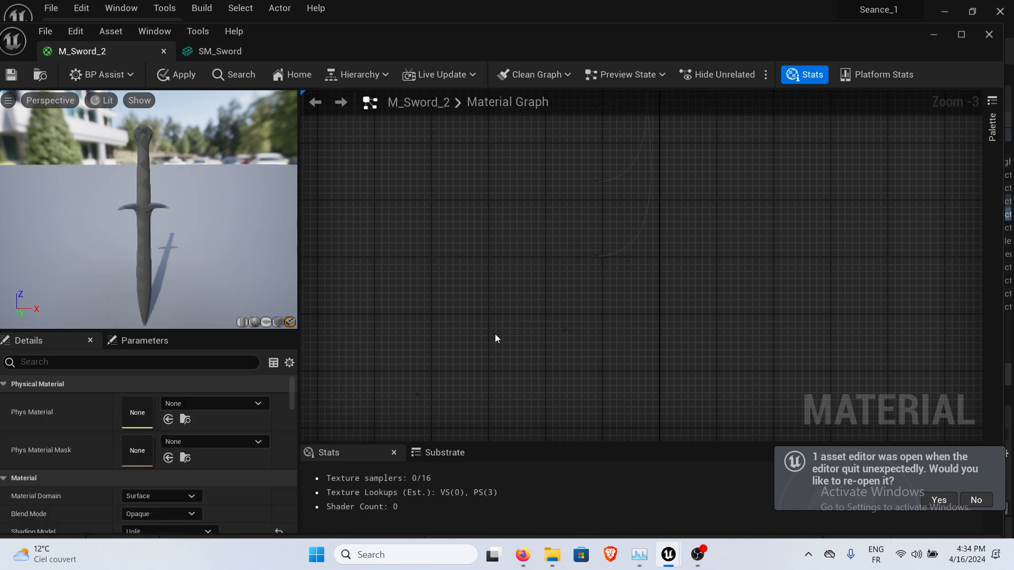
{"action": "key", "text": "ctrl+z"}
{"action": "right_click_drag", "start_coordinate": [486, 326], "coordinate": [413, 371]}
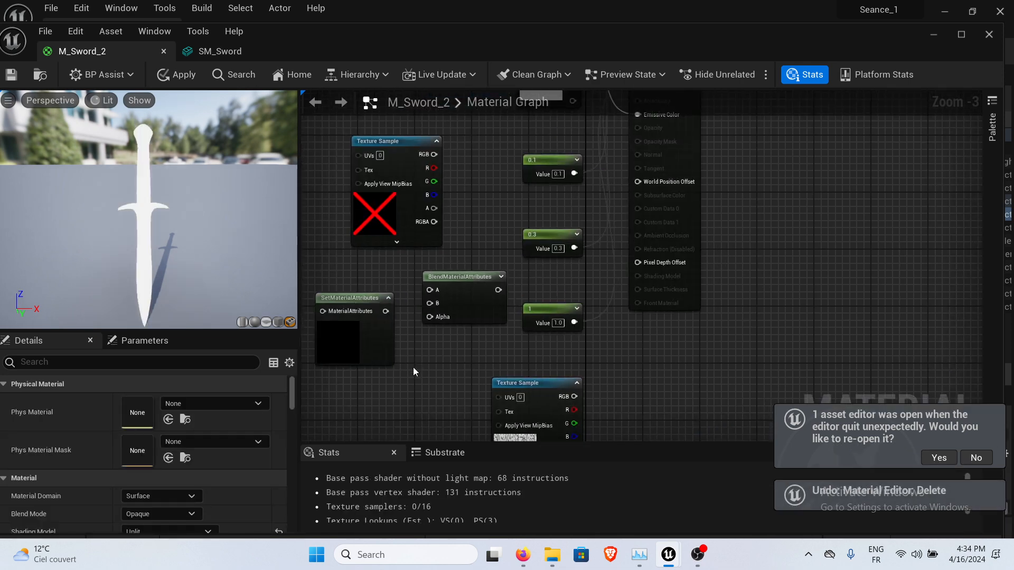
Delete the SetMaterialAttributes and BlendMaterialAttributes nodes from the material graph.
{"action": "right_click_drag", "start_coordinate": [598, 322], "coordinate": [636, 358]}
{"action": "left_click_drag", "start_coordinate": [349, 322], "coordinate": [509, 378]}
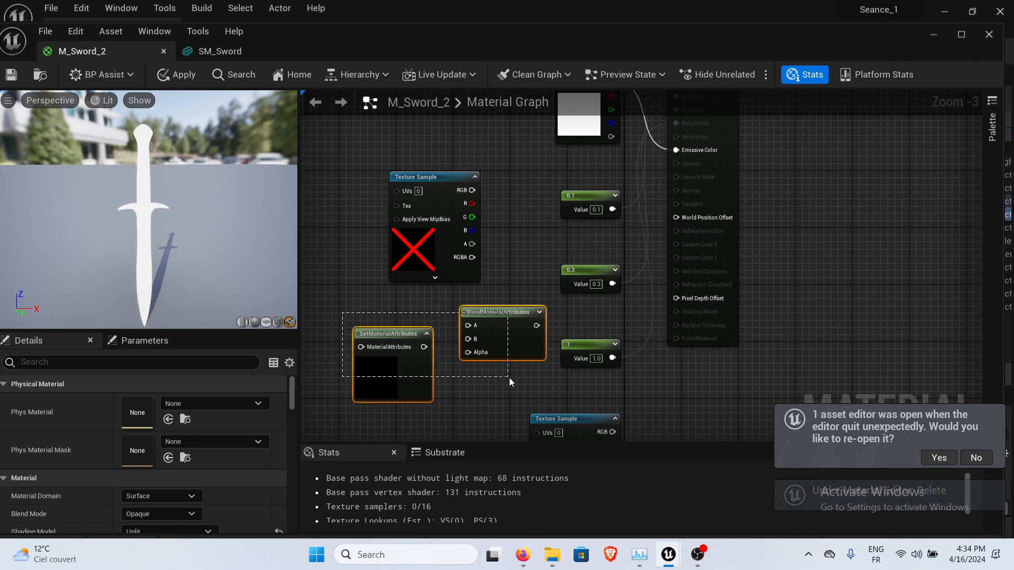
{"action": "key", "text": "Delete"}
{"action": "key", "text": "Home"}
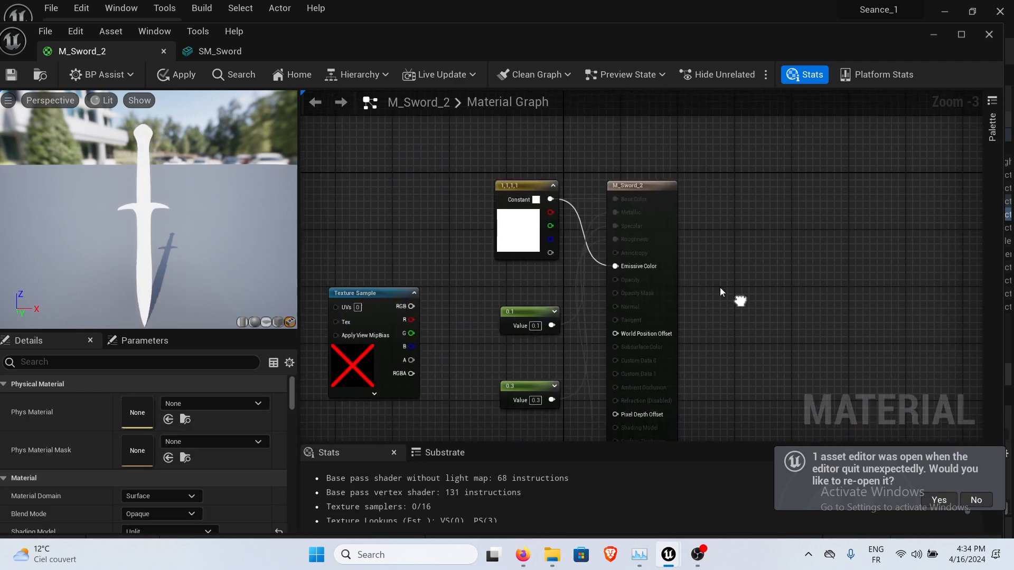
Select the M_Sword_2 result node and save the material.
{"action": "left_click", "coordinate": [635, 197]}
{"action": "right_click_drag", "start_coordinate": [763, 325], "coordinate": [751, 270]}
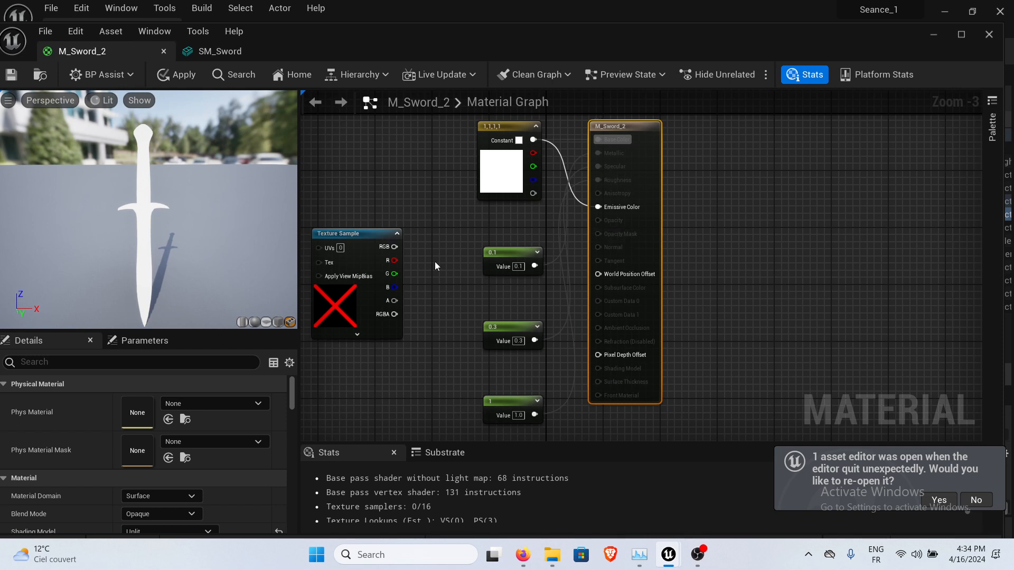
{"action": "right_click_drag", "start_coordinate": [746, 321], "coordinate": [766, 257]}
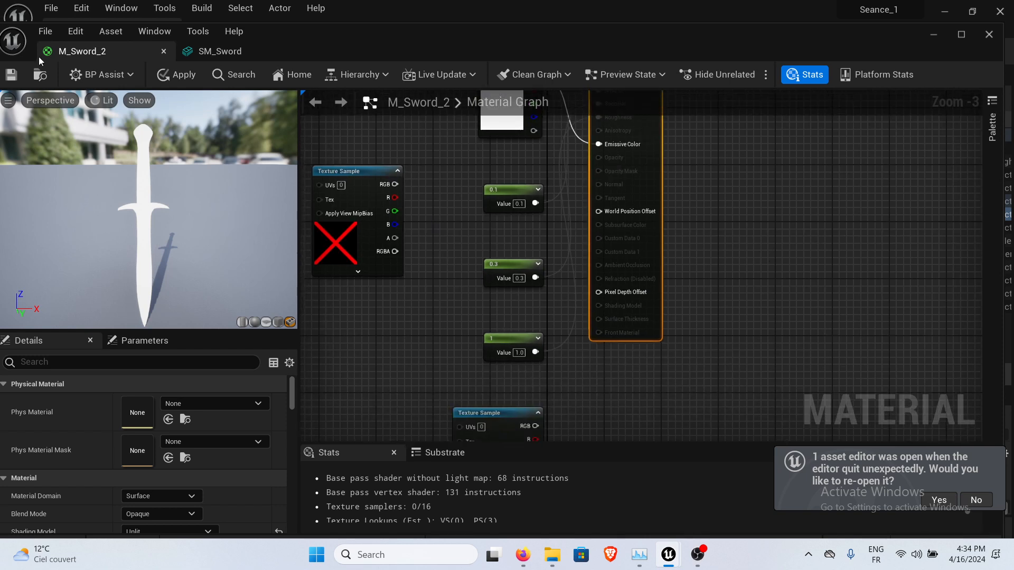
{"action": "left_click", "coordinate": [11, 74]}
{"action": "scroll", "coordinate": [199, 486], "scroll_direction": "down", "scroll_amount": 3}
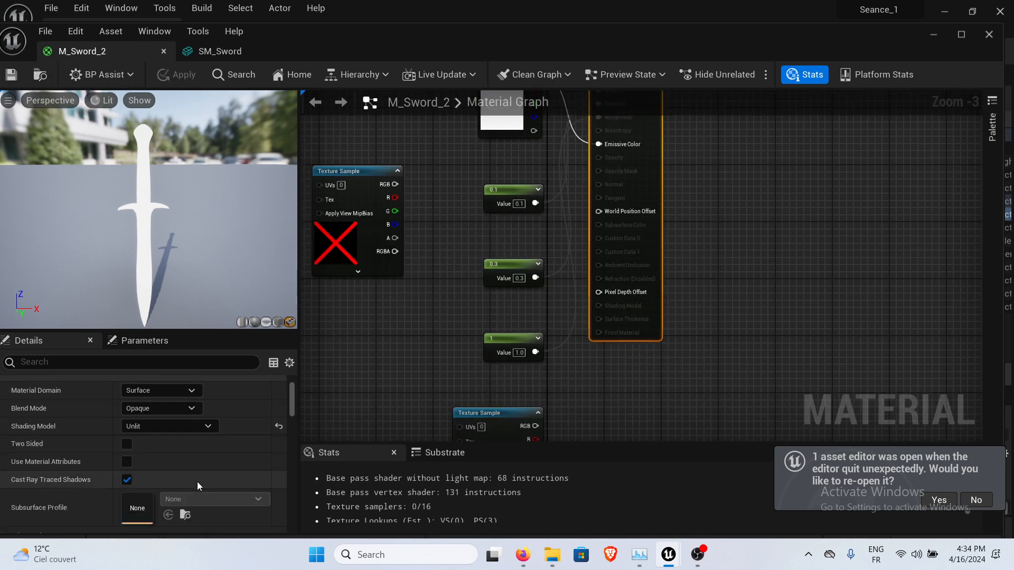
{"action": "scroll", "coordinate": [199, 487], "scroll_direction": "down", "scroll_amount": 1}
{"action": "right_click_drag", "start_coordinate": [687, 269], "coordinate": [718, 301]}
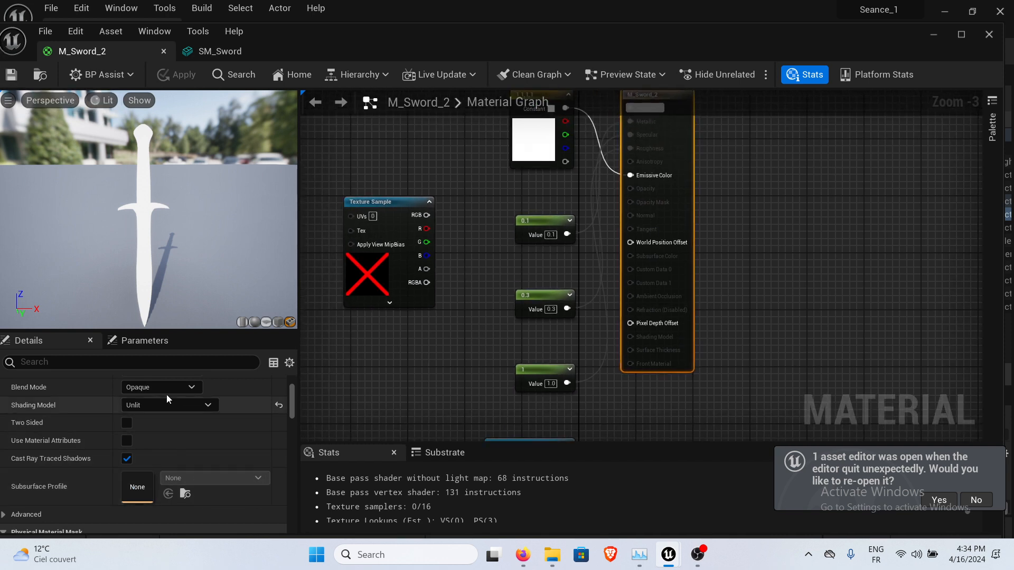
{"action": "scroll", "coordinate": [168, 400], "scroll_direction": "up", "scroll_amount": 2}
Switch to Firefox and bring up Epic's Shading Models documentation page at the overview of the available models.
{"action": "mouse_move", "coordinate": [521, 562]}
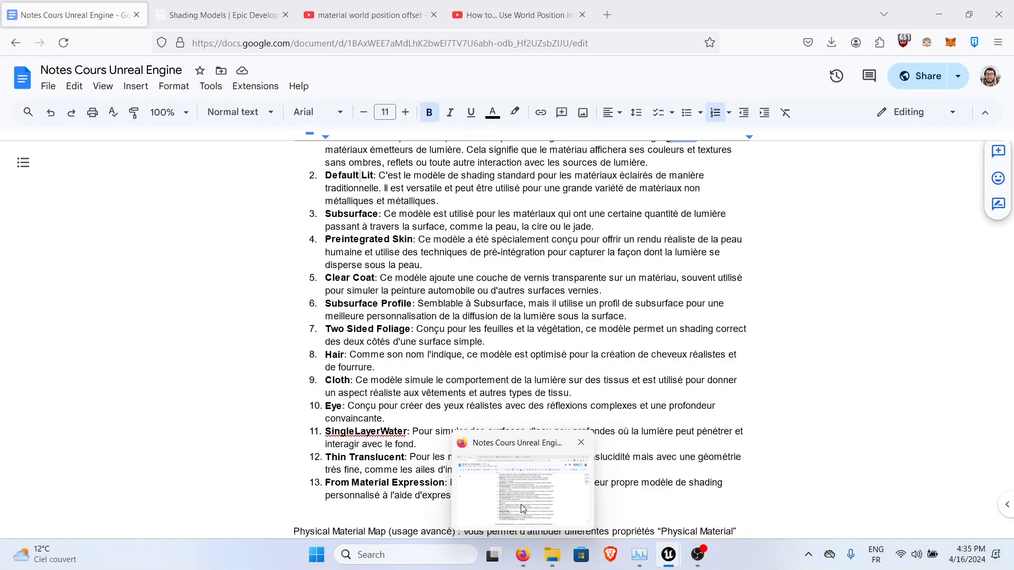
{"action": "left_click", "coordinate": [521, 515]}
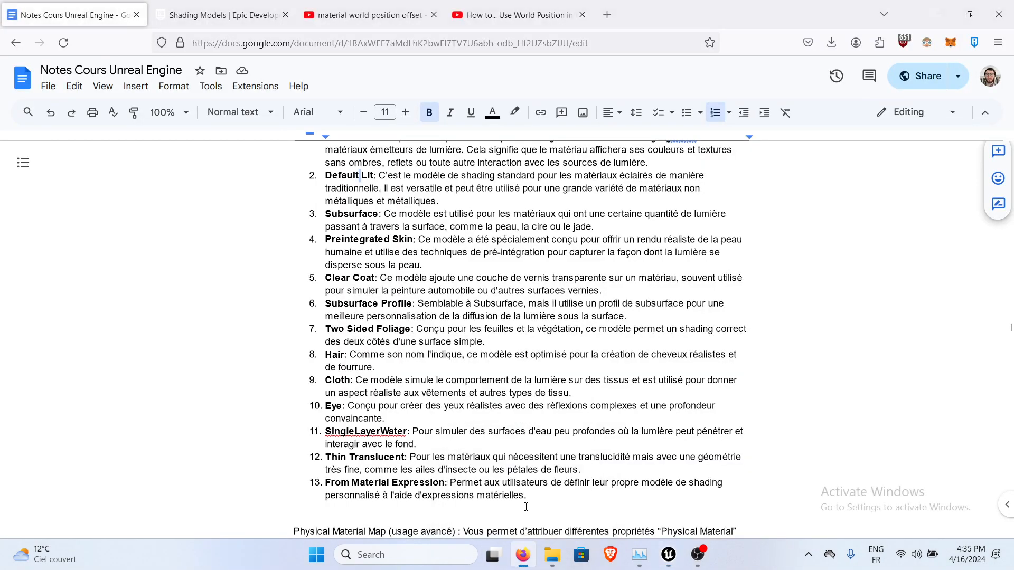
{"action": "left_click", "coordinate": [224, 15]}
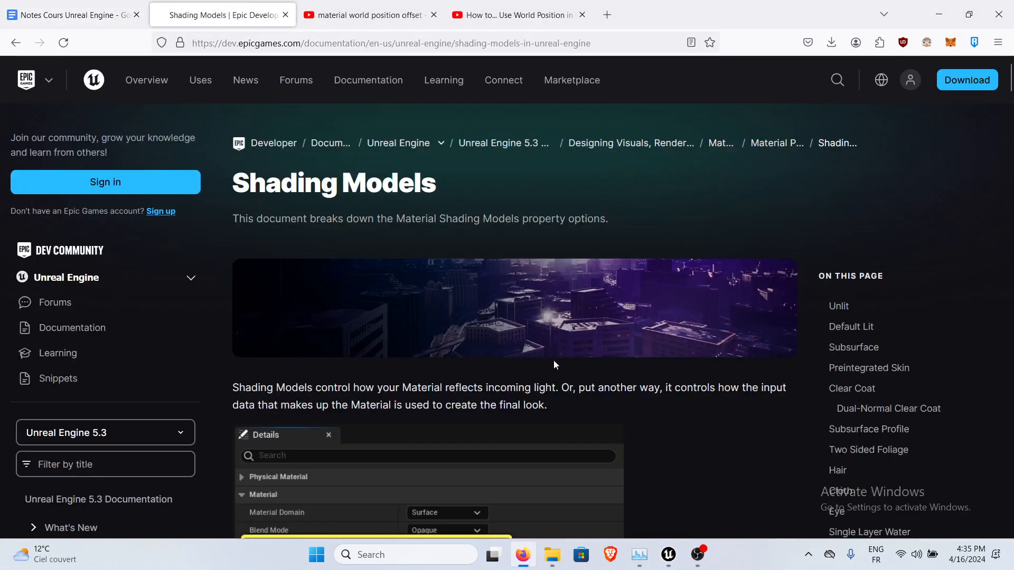
{"action": "scroll", "coordinate": [165, 274], "scroll_direction": "down", "scroll_amount": 3}
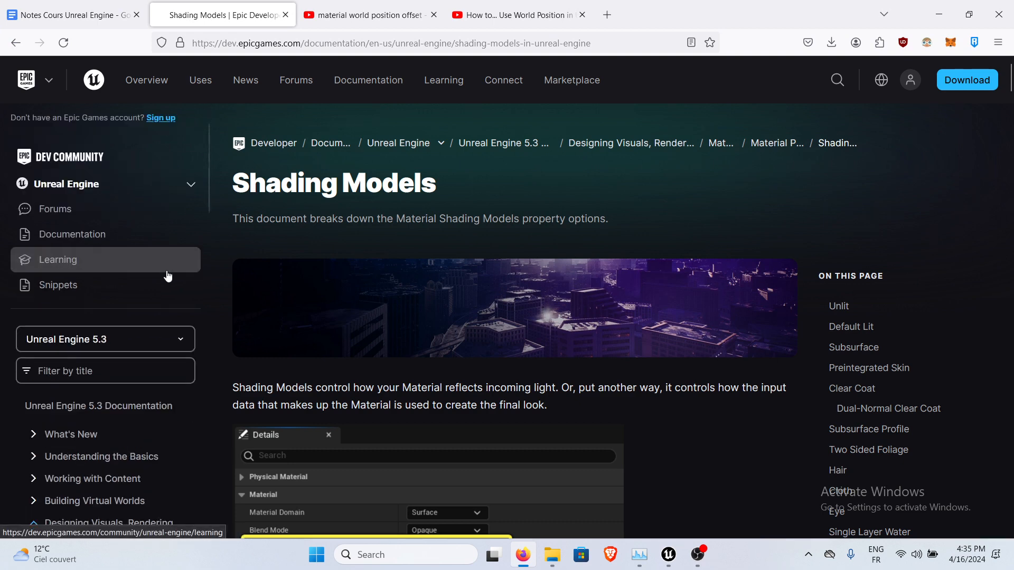
{"action": "scroll", "coordinate": [584, 253], "scroll_direction": "down", "scroll_amount": 1}
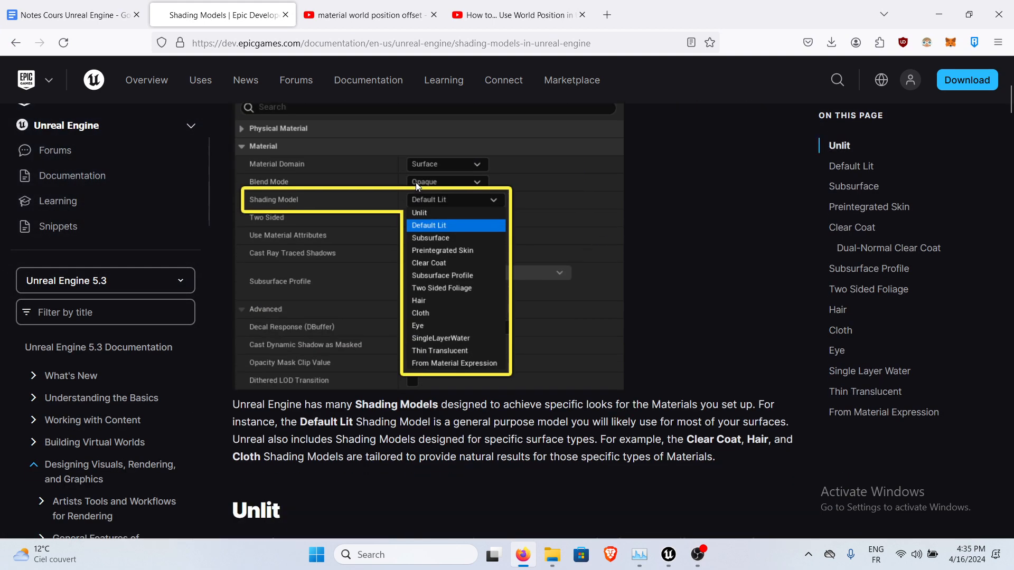
Examine the Unlit section's description and example image on the Shading Models page.
{"action": "scroll", "coordinate": [528, 223], "scroll_direction": "down", "scroll_amount": 6}
{"action": "scroll", "coordinate": [568, 216], "scroll_direction": "down", "scroll_amount": 1}
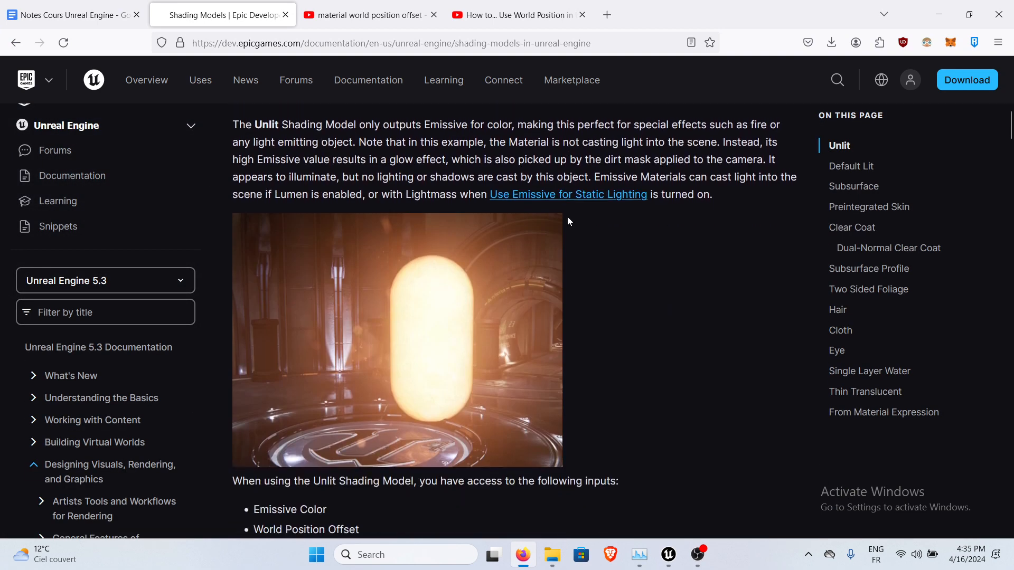
{"action": "scroll", "coordinate": [529, 264], "scroll_direction": "up", "scroll_amount": 1}
{"action": "scroll", "coordinate": [422, 349], "scroll_direction": "down", "scroll_amount": 1}
{"action": "scroll", "coordinate": [443, 338], "scroll_direction": "up", "scroll_amount": 3}
{"action": "scroll", "coordinate": [401, 385], "scroll_direction": "down", "scroll_amount": 4}
{"action": "scroll", "coordinate": [409, 327], "scroll_direction": "up", "scroll_amount": 2}
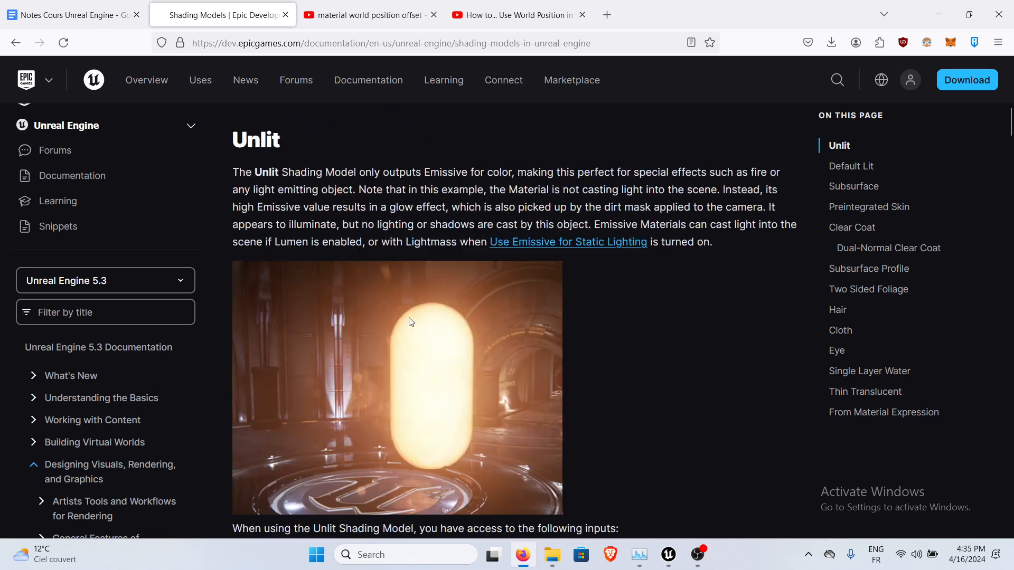
{"action": "scroll", "coordinate": [418, 349], "scroll_direction": "up", "scroll_amount": 1}
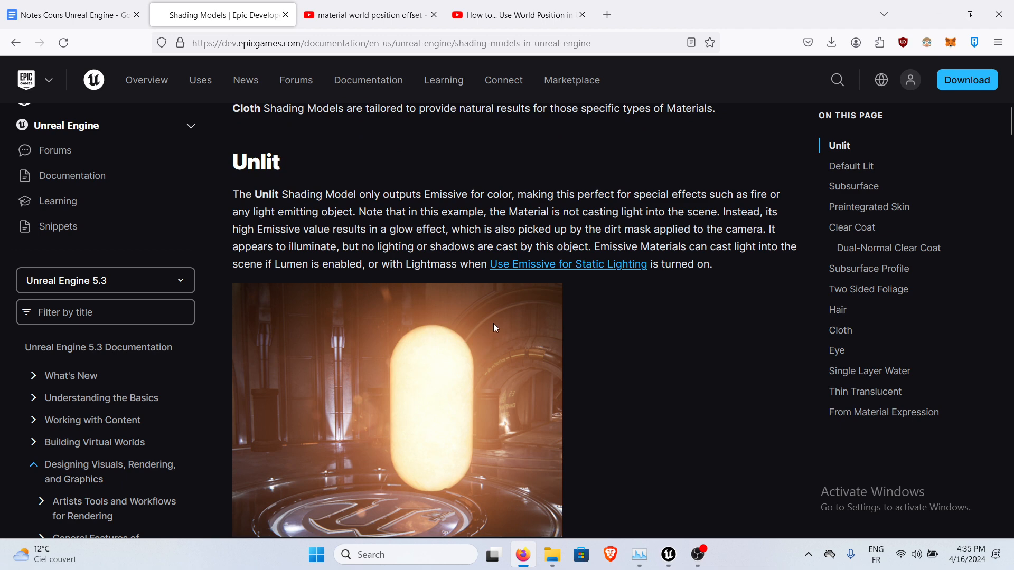
Review the Default Lit and Subsurface sections with their inputs, and compare the Subsurface example with Preintegrated Skin.
{"action": "scroll", "coordinate": [691, 265], "scroll_direction": "down", "scroll_amount": 5}
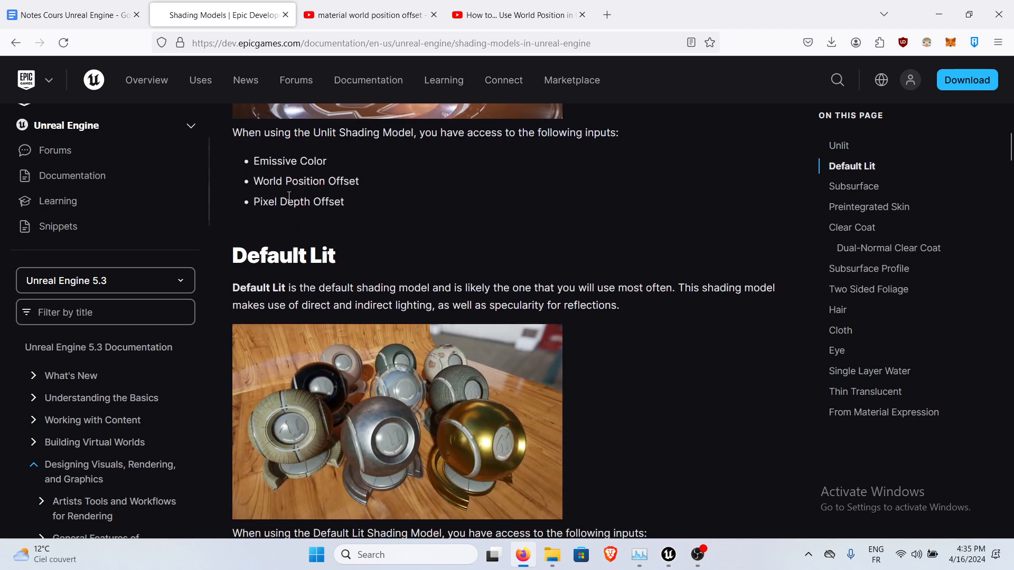
{"action": "scroll", "coordinate": [394, 262], "scroll_direction": "down", "scroll_amount": 3}
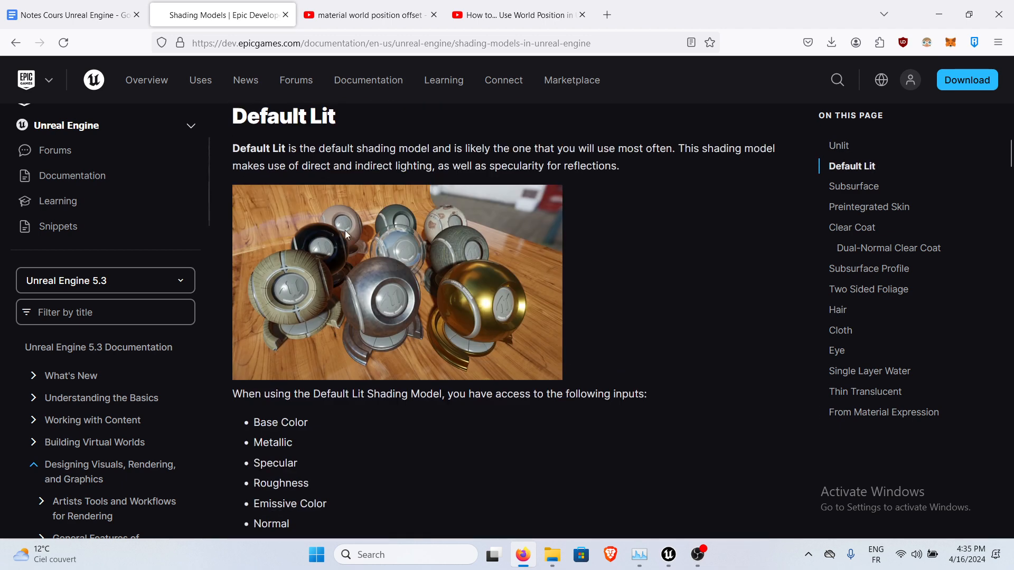
{"action": "scroll", "coordinate": [454, 299], "scroll_direction": "down", "scroll_amount": 5}
{"action": "scroll", "coordinate": [476, 248], "scroll_direction": "up", "scroll_amount": 3}
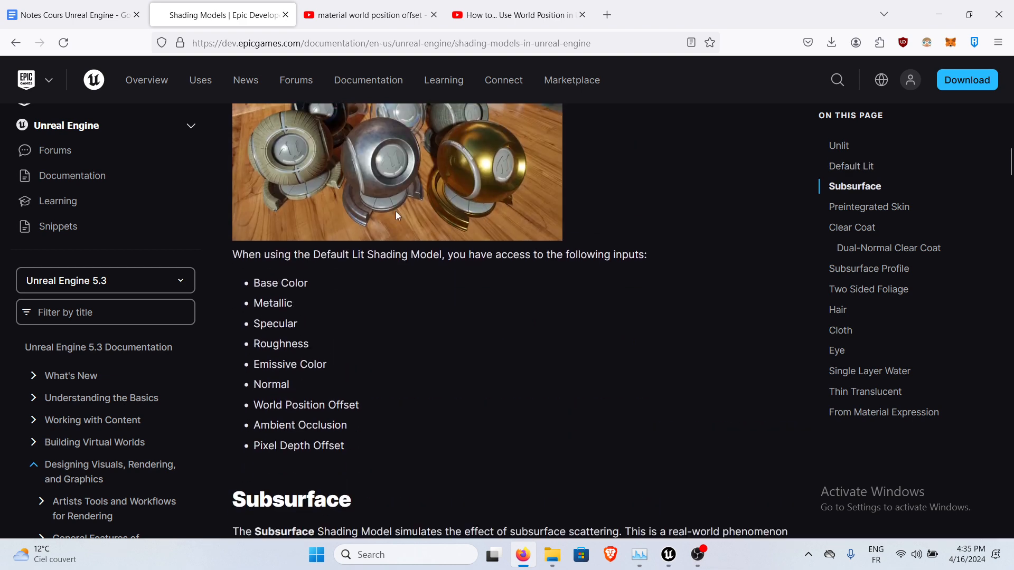
{"action": "scroll", "coordinate": [395, 211], "scroll_direction": "down", "scroll_amount": 3}
{"action": "scroll", "coordinate": [453, 353], "scroll_direction": "down", "scroll_amount": 7}
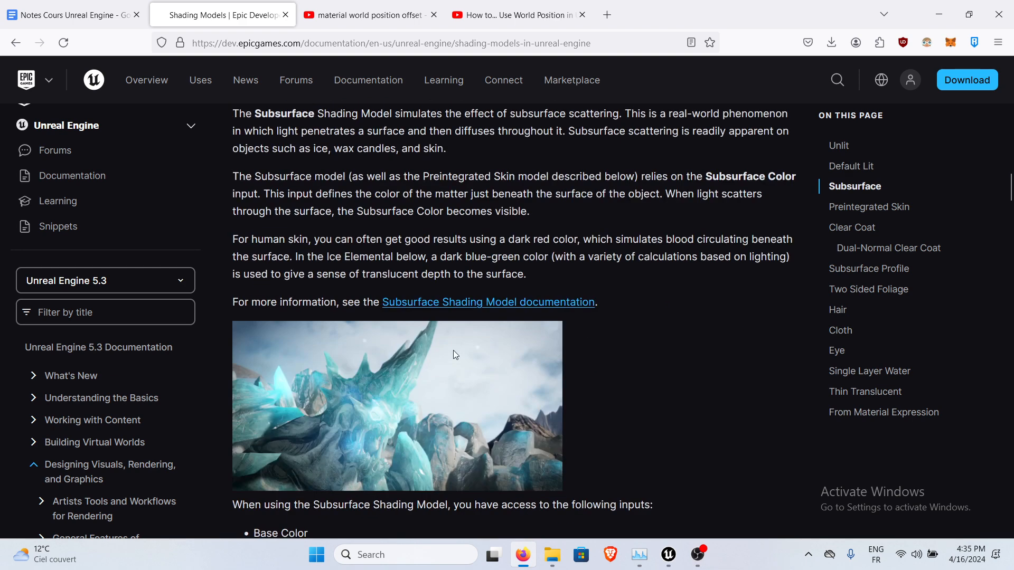
{"action": "scroll", "coordinate": [455, 346], "scroll_direction": "up", "scroll_amount": 3}
{"action": "scroll", "coordinate": [450, 338], "scroll_direction": "down", "scroll_amount": 3}
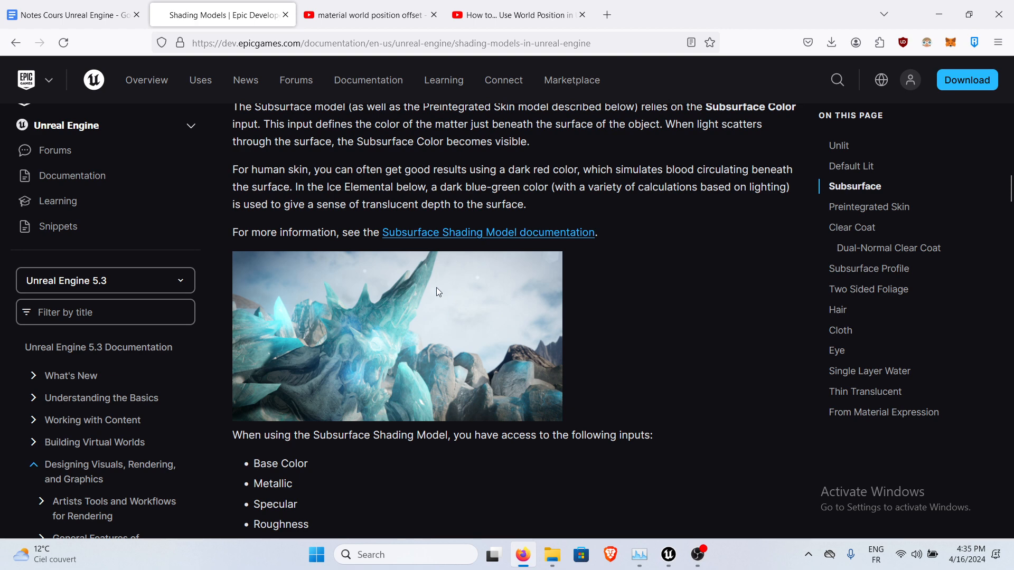
{"action": "scroll", "coordinate": [437, 288], "scroll_direction": "down", "scroll_amount": 11}
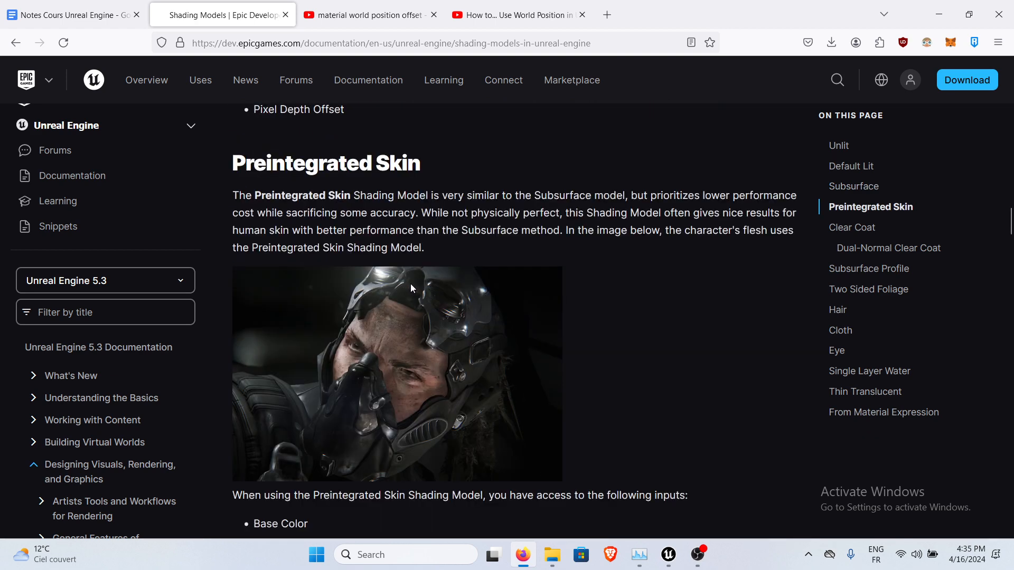
{"action": "scroll", "coordinate": [412, 288], "scroll_direction": "up", "scroll_amount": 11}
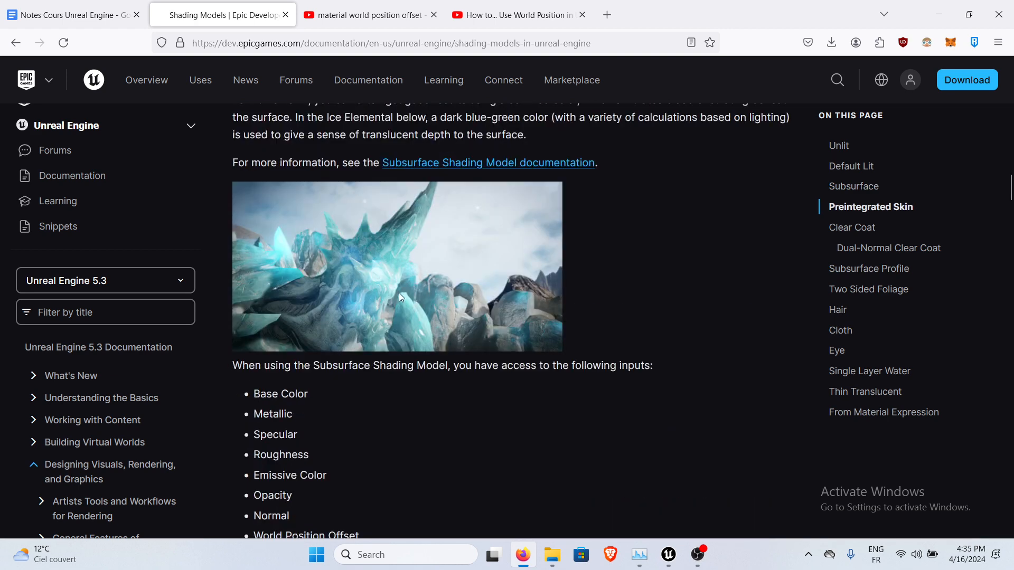
Search Google in a new tab for "subsurface candles" and show the image results.
{"action": "left_click", "coordinate": [607, 15]}
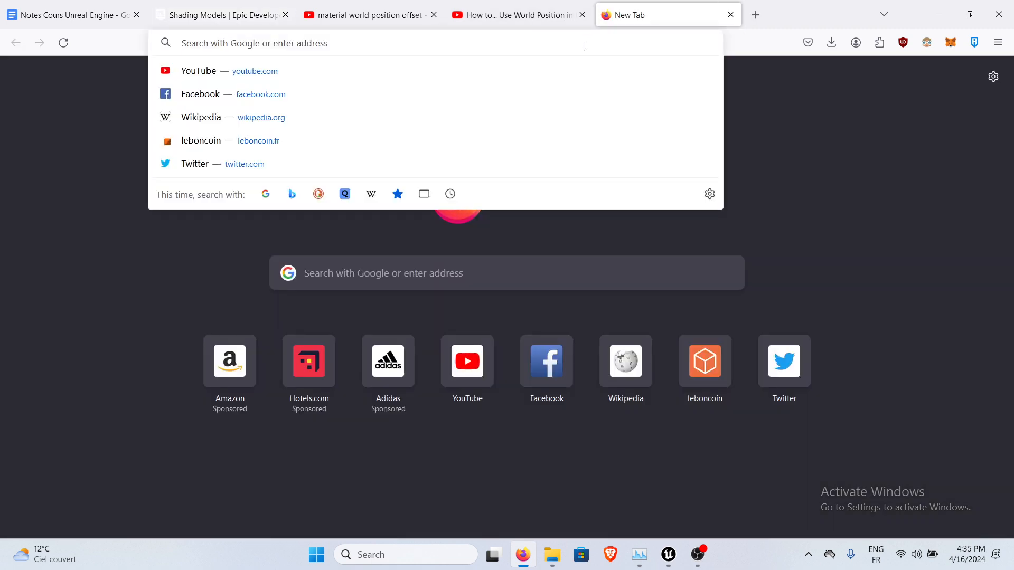
{"action": "type", "text": "sub"}
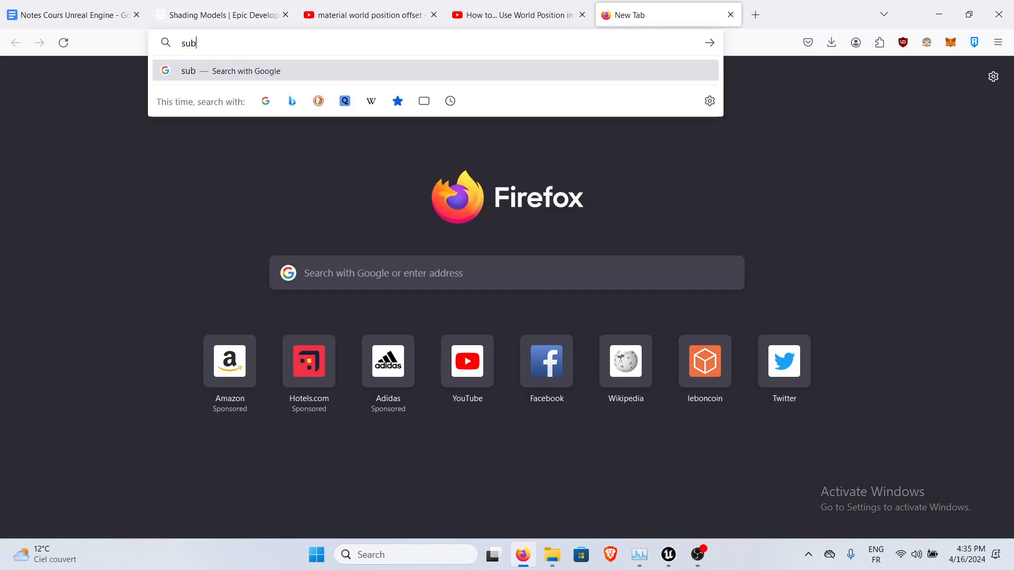
{"action": "type", "text": "surface "}
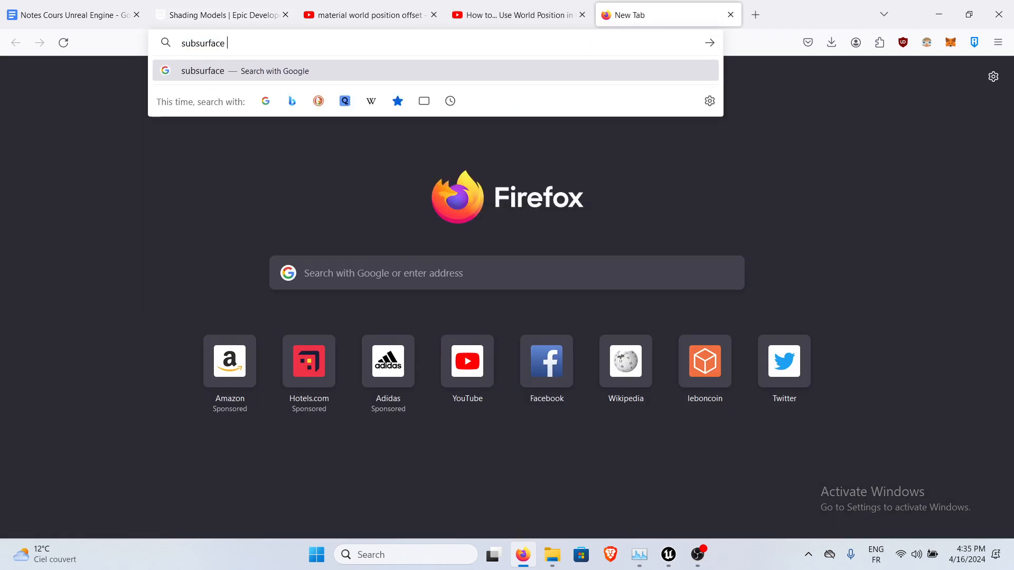
{"action": "type", "text": "caandles"}
{"action": "key", "text": "Return"}
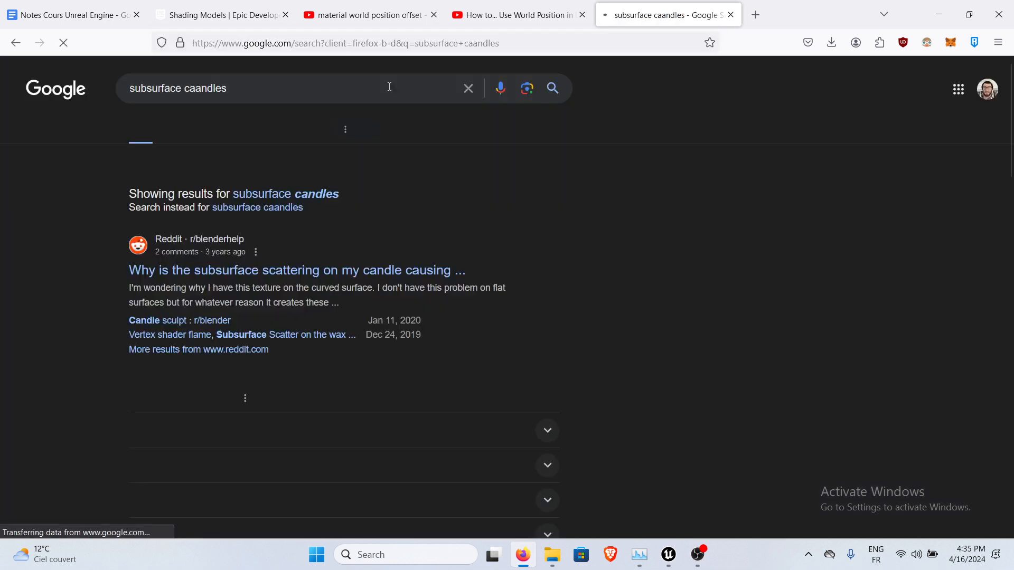
{"action": "left_click", "coordinate": [176, 129]}
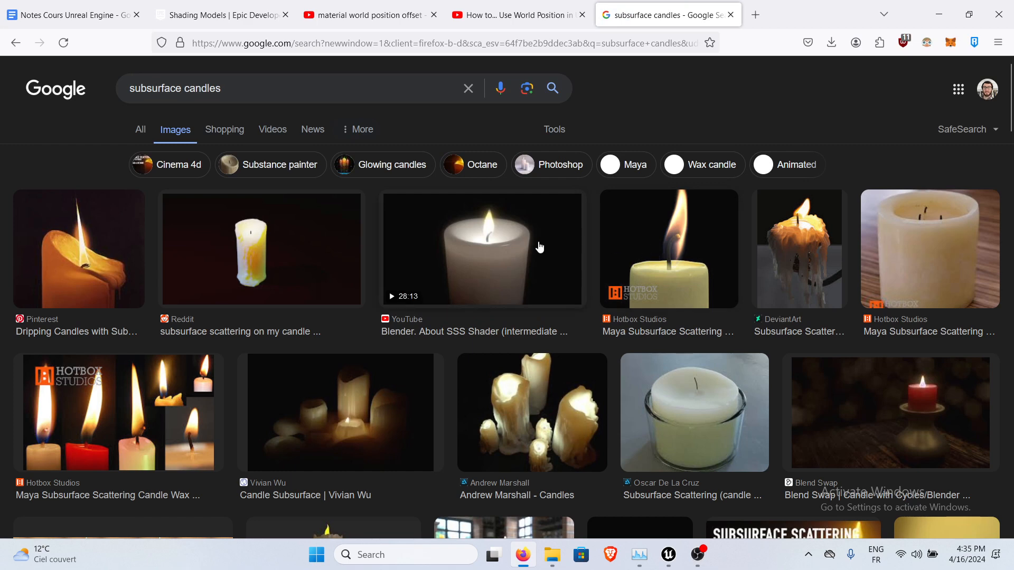
Open the DeviantArt dripping candle image in its own tab and view it enlarged.
{"action": "middle_click", "coordinate": [800, 235]}
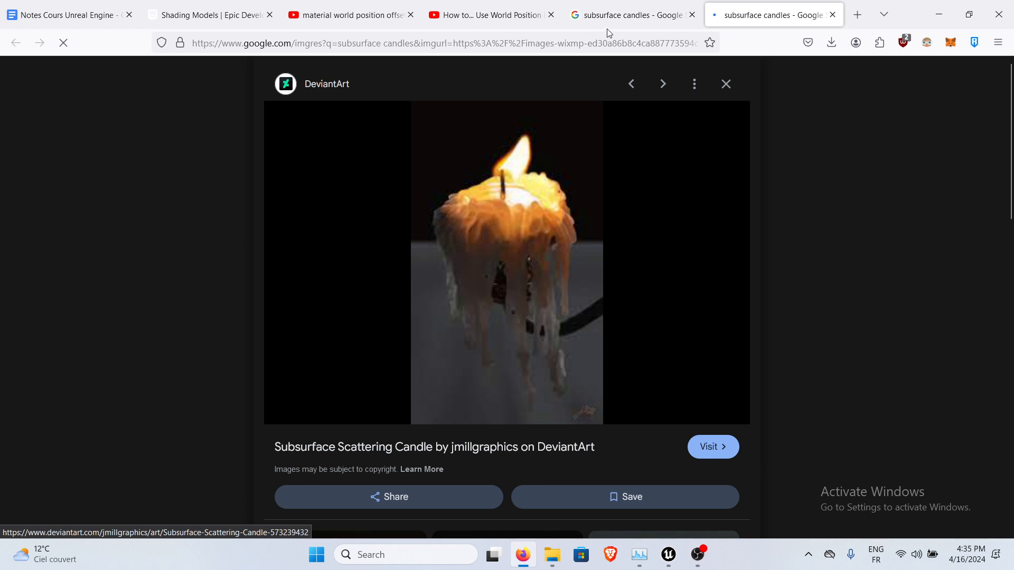
{"action": "left_click", "coordinate": [619, 19]}
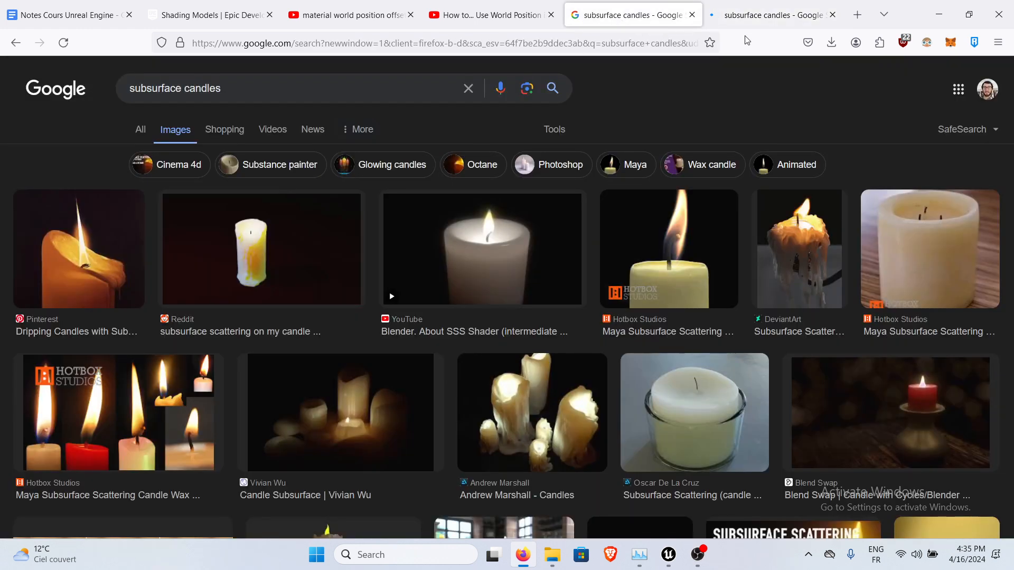
{"action": "left_click", "coordinate": [766, 16]}
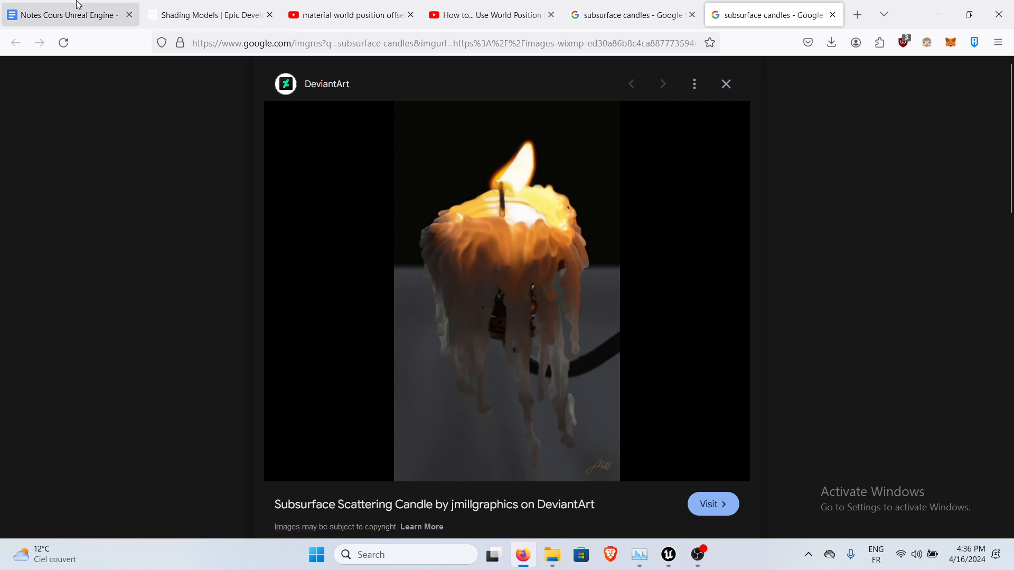
Return to the Shading Models page and examine the Preintegrated Skin section, comparing it with the Subsurface section.
{"action": "left_click", "coordinate": [78, 7]}
{"action": "left_click", "coordinate": [183, 8]}
{"action": "left_click", "coordinate": [72, 10]}
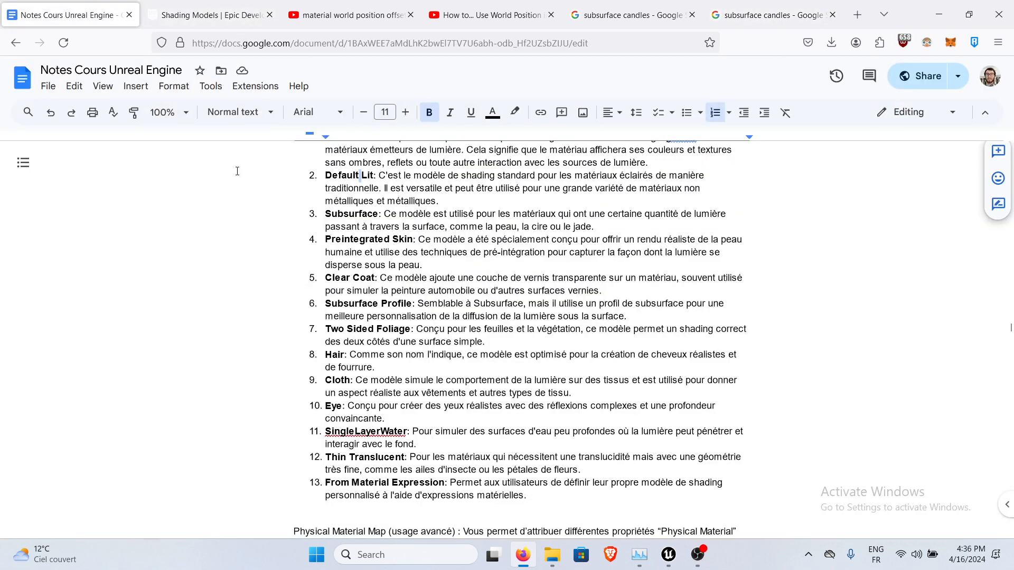
{"action": "left_click", "coordinate": [206, 15]}
{"action": "scroll", "coordinate": [410, 394], "scroll_direction": "down", "scroll_amount": 5}
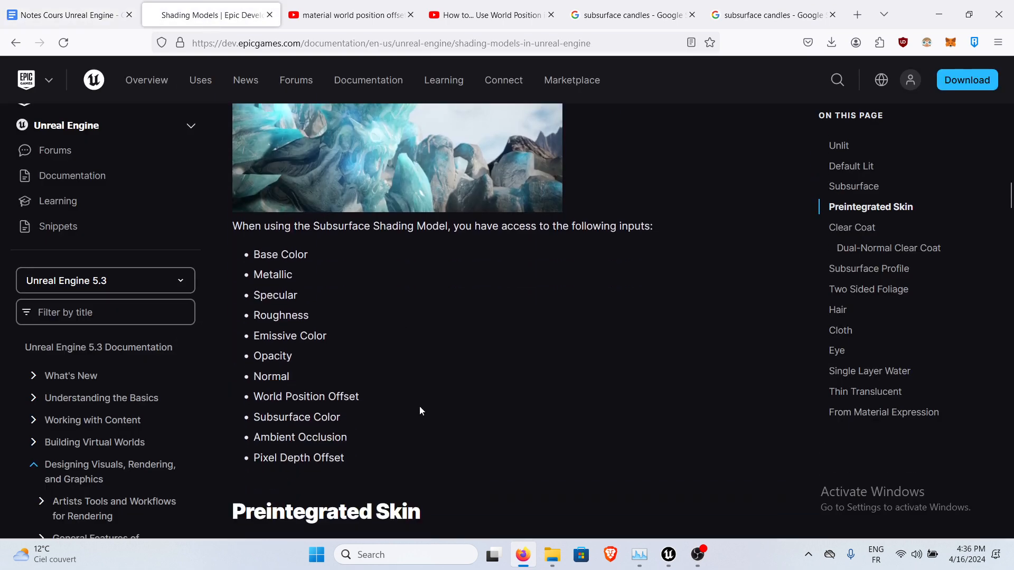
{"action": "scroll", "coordinate": [419, 405], "scroll_direction": "down", "scroll_amount": 6}
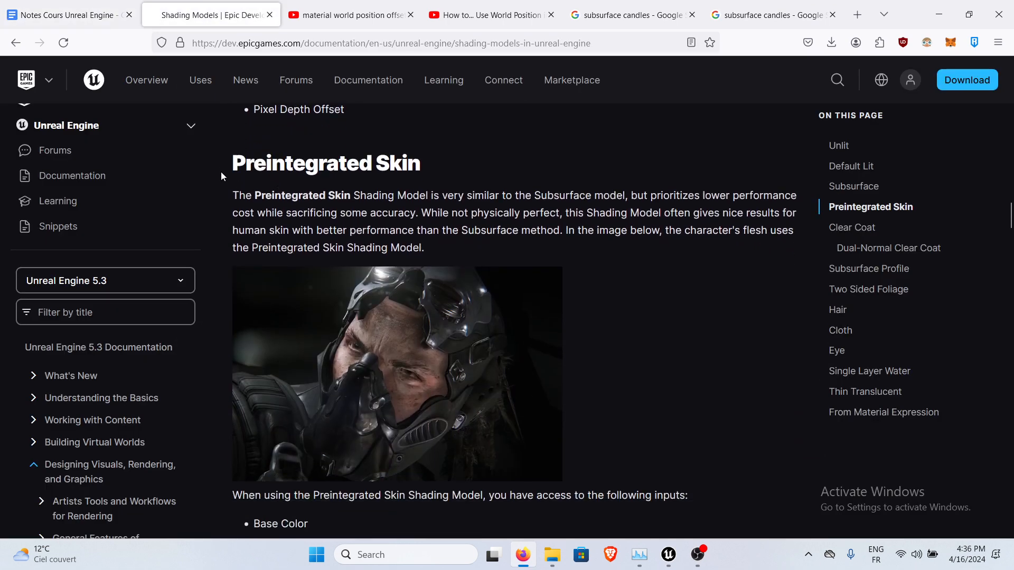
{"action": "left_click_drag", "start_coordinate": [234, 160], "coordinate": [552, 195]}
{"action": "left_click", "coordinate": [578, 264]}
{"action": "scroll", "coordinate": [578, 264], "scroll_direction": "down", "scroll_amount": 1}
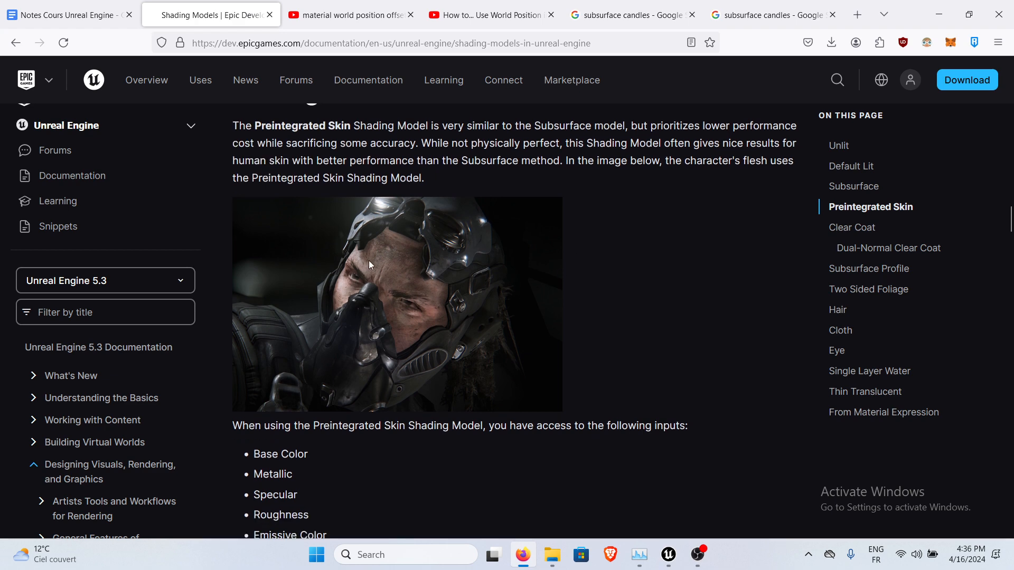
{"action": "scroll", "coordinate": [427, 289], "scroll_direction": "up", "scroll_amount": 10}
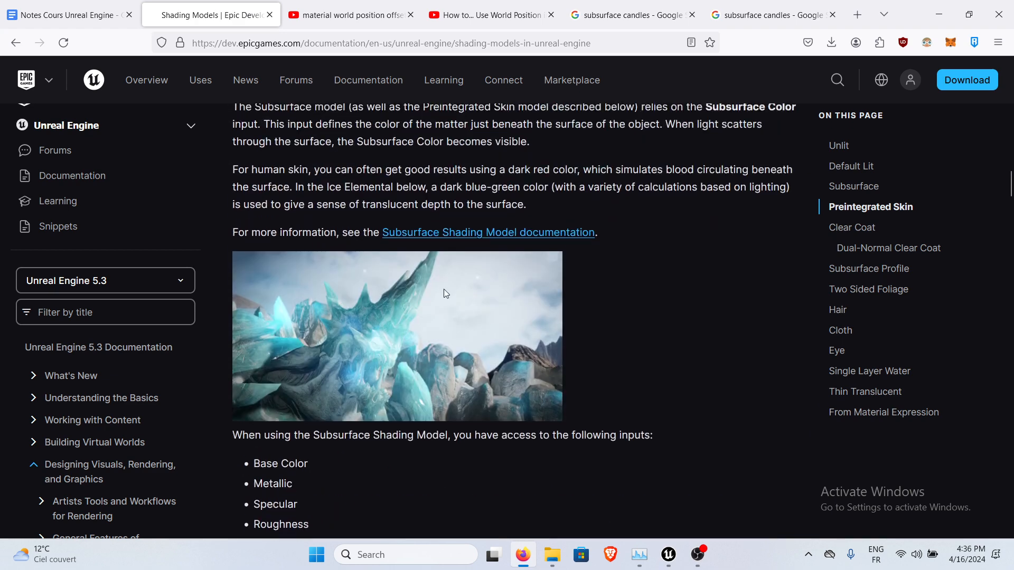
{"action": "scroll", "coordinate": [418, 321], "scroll_direction": "down", "scroll_amount": 10}
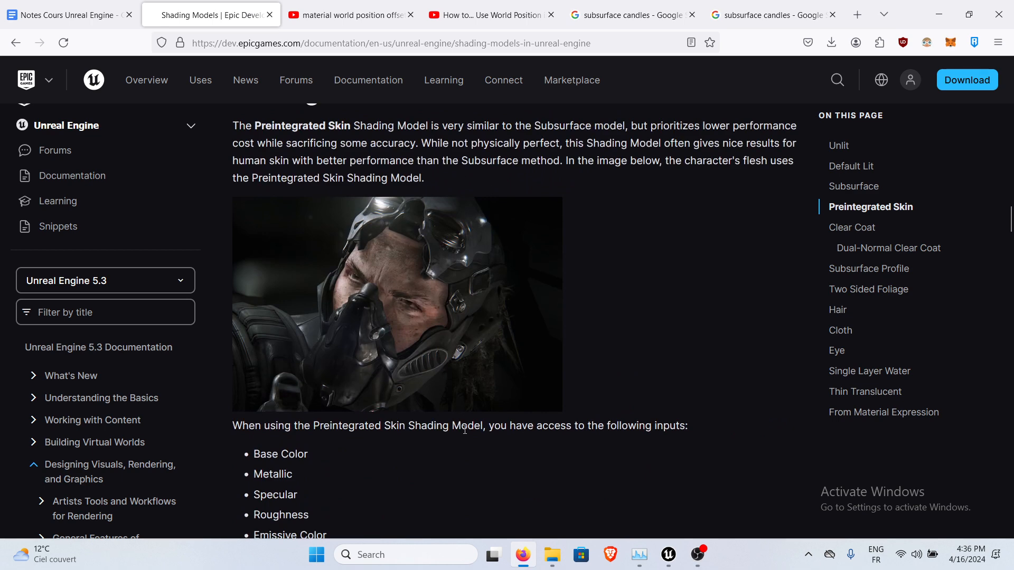
Examine the Clear Coat section, reading its description and viewing the glossy coloured-film example image.
{"action": "scroll", "coordinate": [457, 401], "scroll_direction": "down", "scroll_amount": 10}
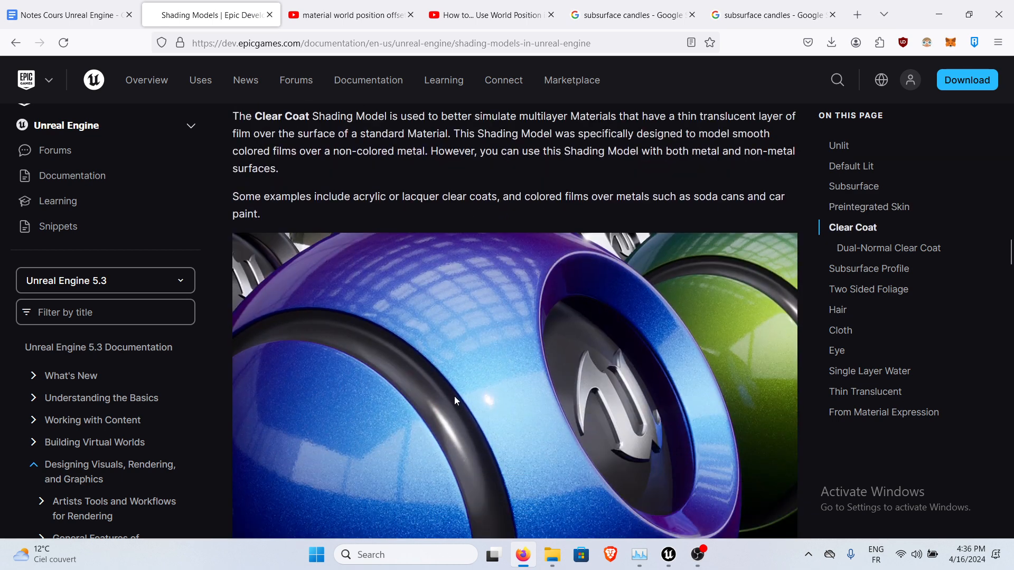
{"action": "scroll", "coordinate": [455, 400], "scroll_direction": "up", "scroll_amount": 2}
{"action": "scroll", "coordinate": [442, 356], "scroll_direction": "down", "scroll_amount": 3}
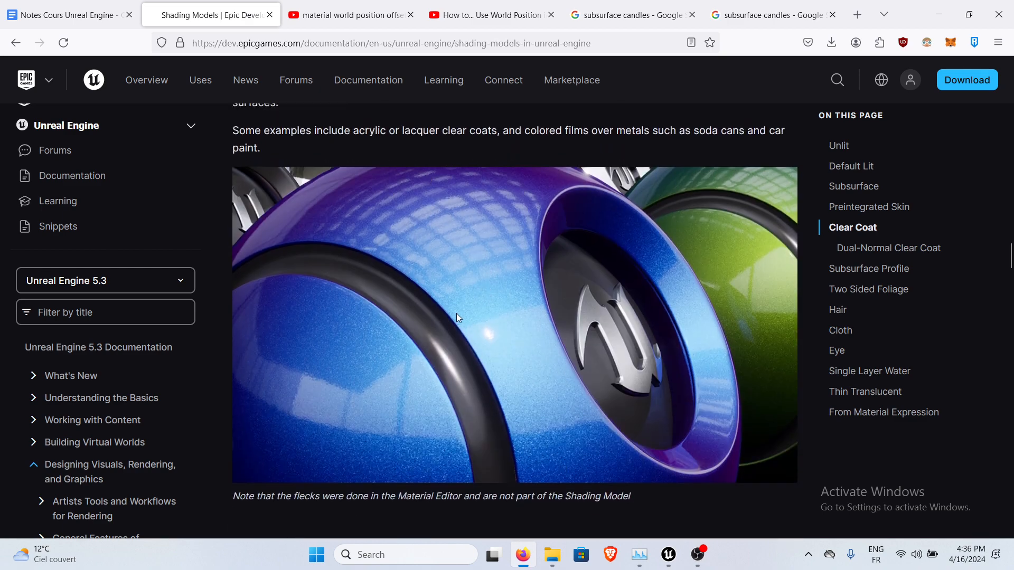
{"action": "scroll", "coordinate": [368, 323], "scroll_direction": "up", "scroll_amount": 3}
{"action": "scroll", "coordinate": [443, 382], "scroll_direction": "down", "scroll_amount": 3}
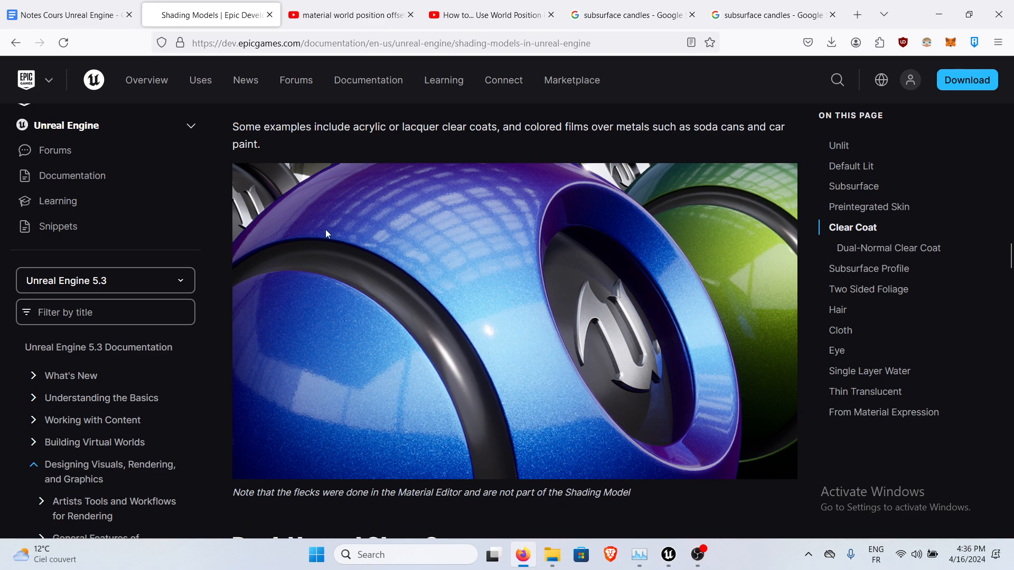
{"action": "scroll", "coordinate": [576, 409], "scroll_direction": "down", "scroll_amount": 3}
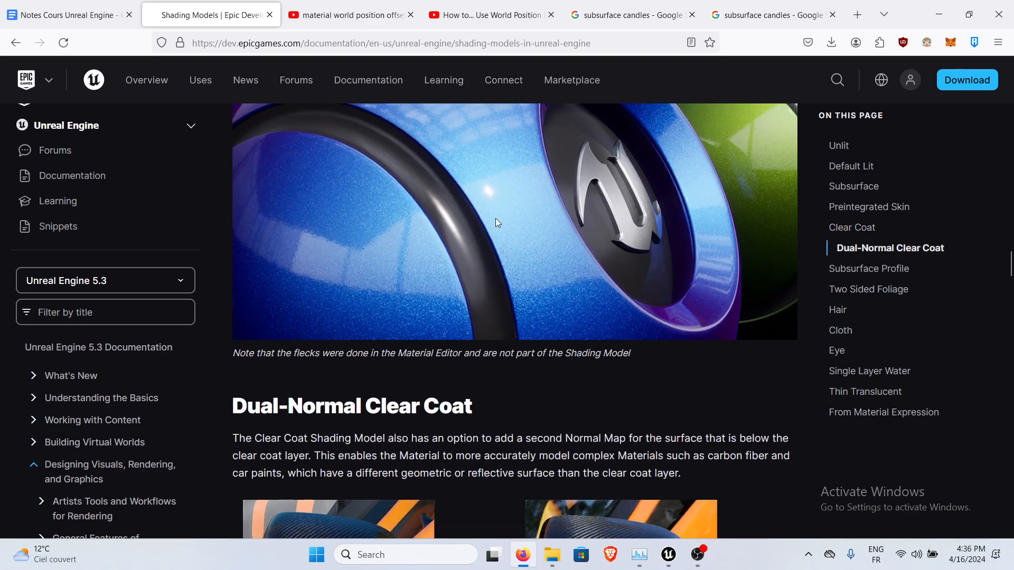
Compare the Dual-Normal Clear Coat carbon fiber render and photograph with the Clear Coat example, and review the available inputs.
{"action": "scroll", "coordinate": [496, 221], "scroll_direction": "down", "scroll_amount": 6}
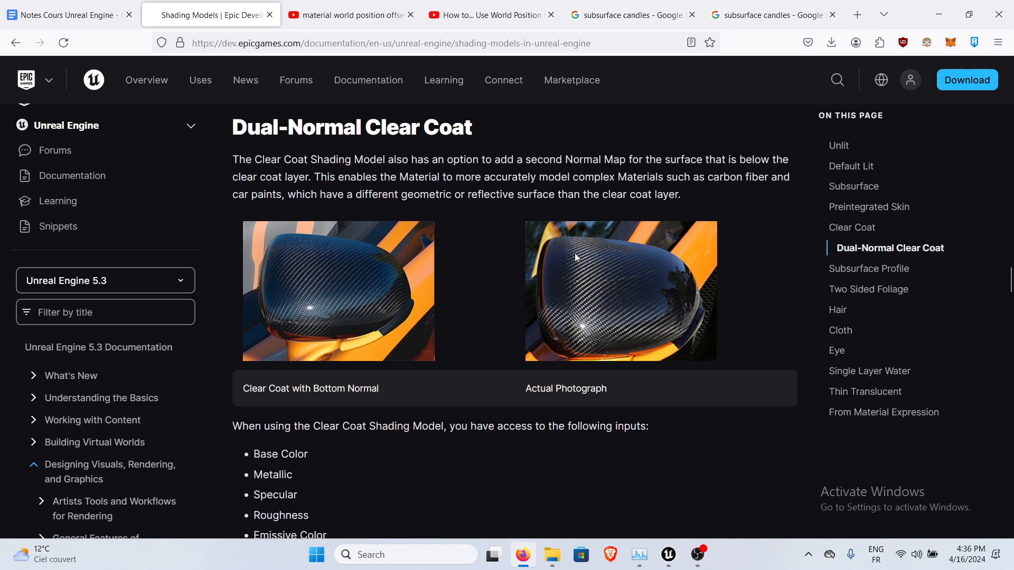
{"action": "scroll", "coordinate": [648, 288], "scroll_direction": "up", "scroll_amount": 6}
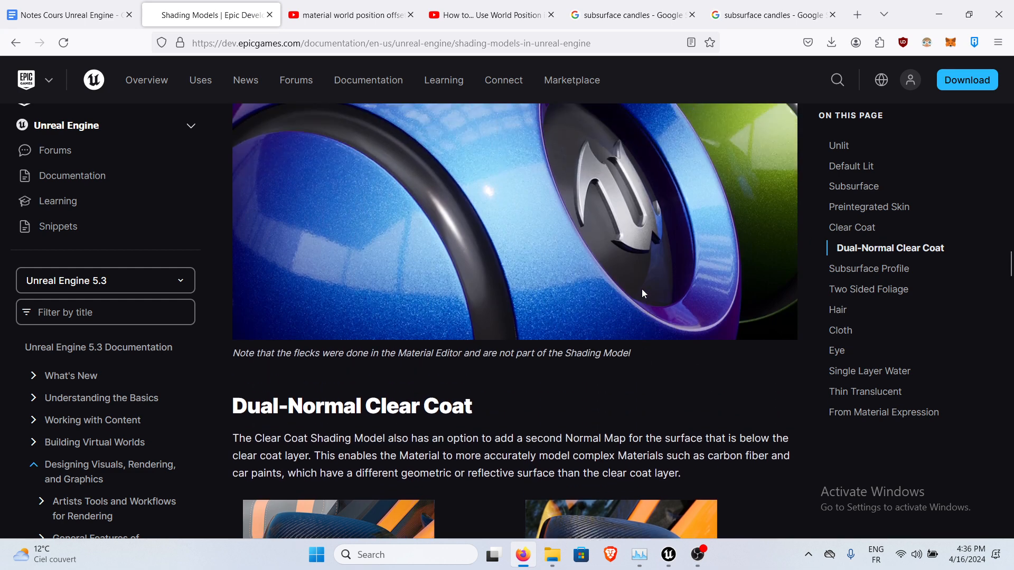
{"action": "scroll", "coordinate": [639, 289], "scroll_direction": "down", "scroll_amount": 4}
{"action": "scroll", "coordinate": [628, 287], "scroll_direction": "down", "scroll_amount": 2}
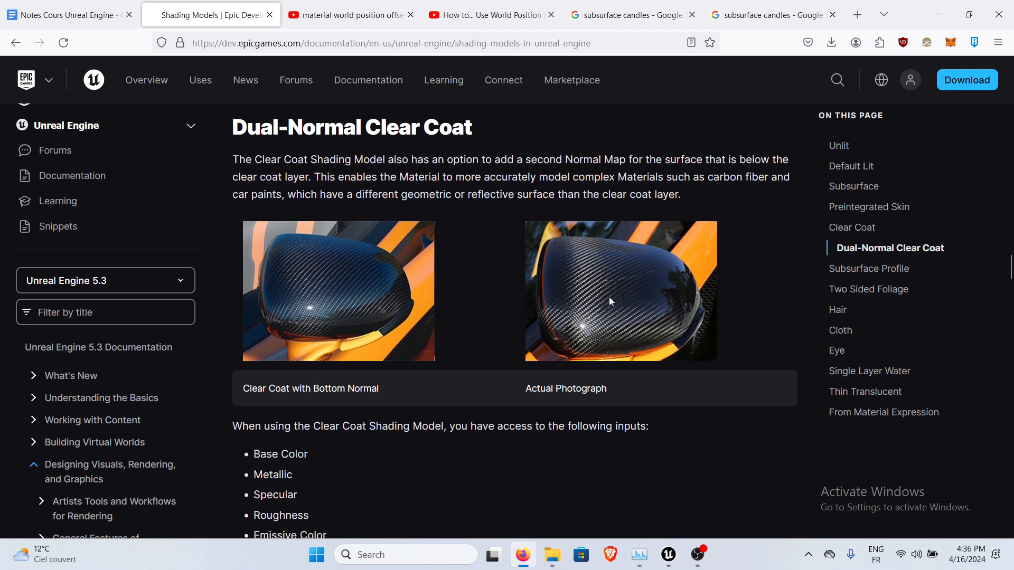
{"action": "scroll", "coordinate": [721, 214], "scroll_direction": "down", "scroll_amount": 10}
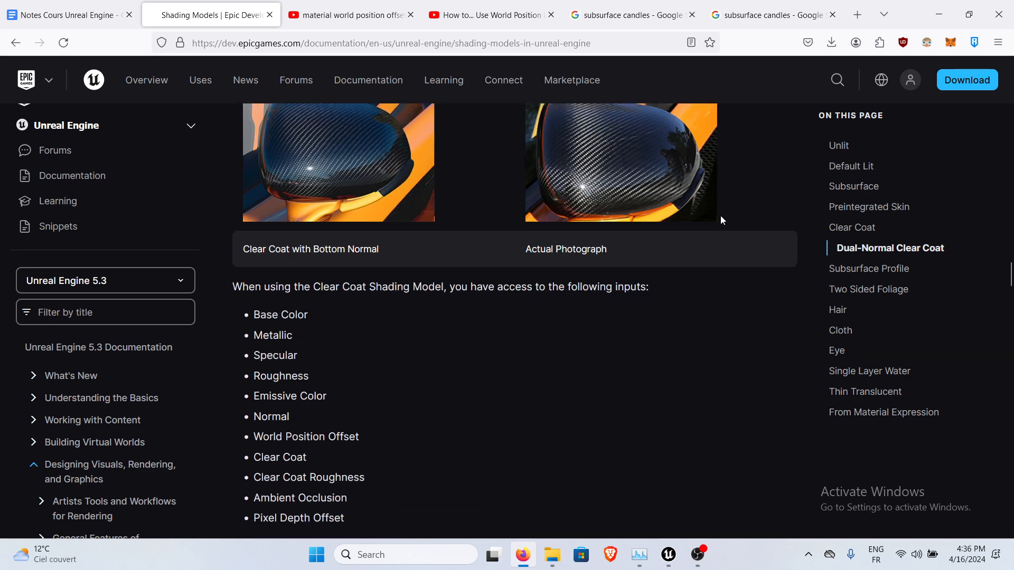
Examine the Subsurface Profile section, looking back at the Clear Coat example and moving the comparison slider across the human head.
{"action": "scroll", "coordinate": [721, 216], "scroll_direction": "up", "scroll_amount": 3}
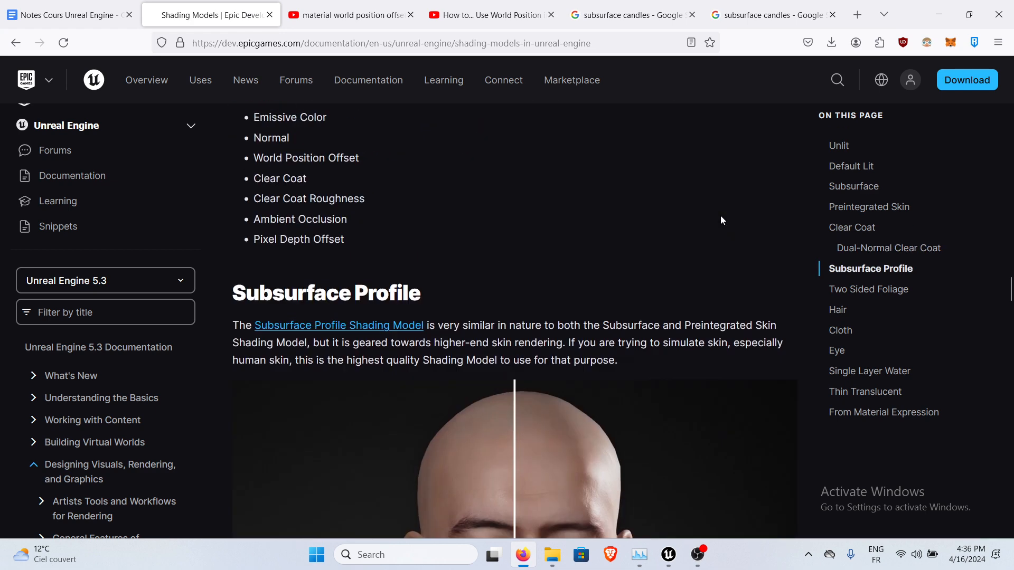
{"action": "scroll", "coordinate": [720, 216], "scroll_direction": "down", "scroll_amount": 3}
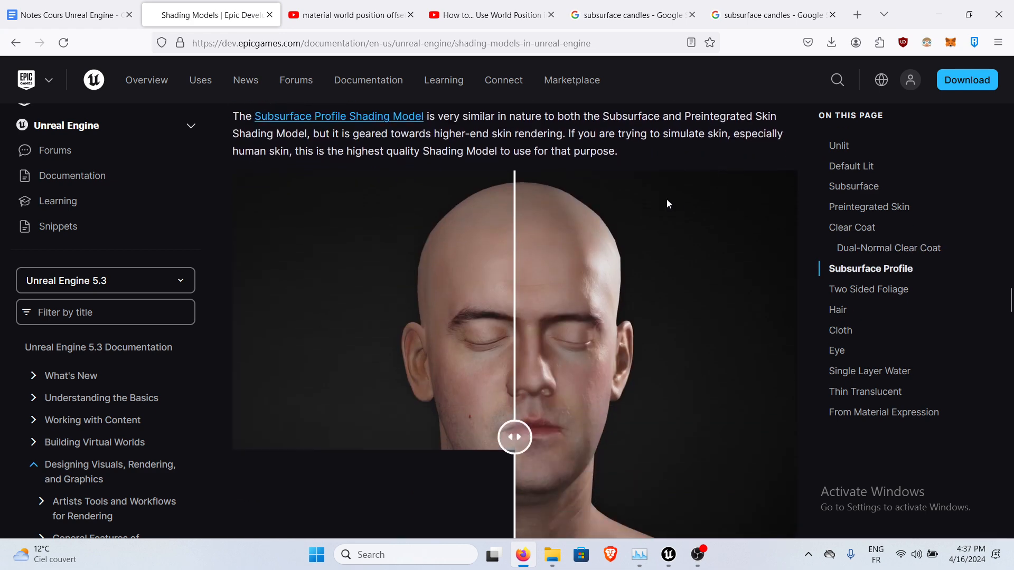
{"action": "scroll", "coordinate": [516, 401], "scroll_direction": "up", "scroll_amount": 5}
{"action": "scroll", "coordinate": [531, 383], "scroll_direction": "up", "scroll_amount": 20}
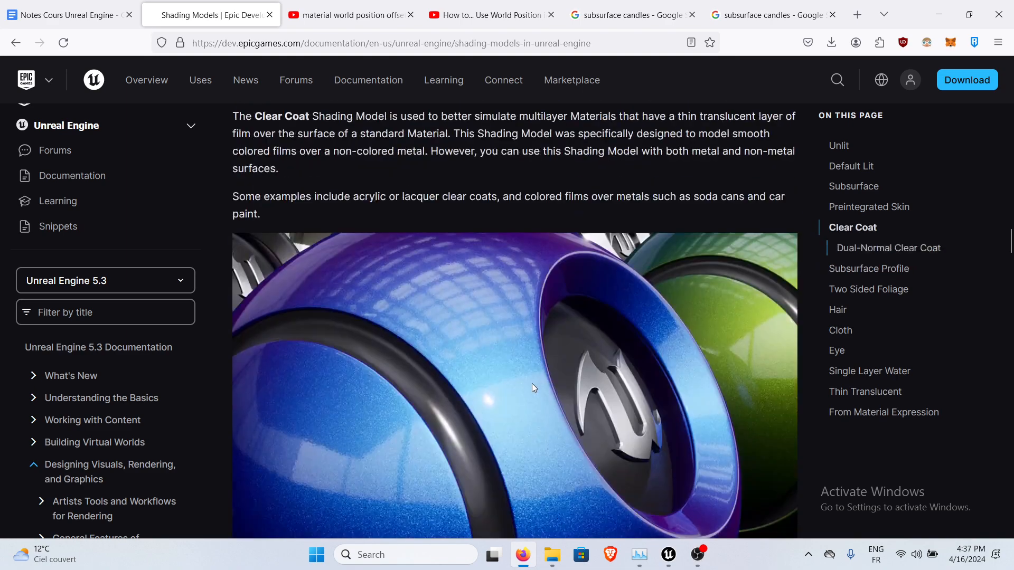
{"action": "scroll", "coordinate": [538, 381], "scroll_direction": "down", "scroll_amount": 19}
{"action": "scroll", "coordinate": [544, 379], "scroll_direction": "down", "scroll_amount": 8}
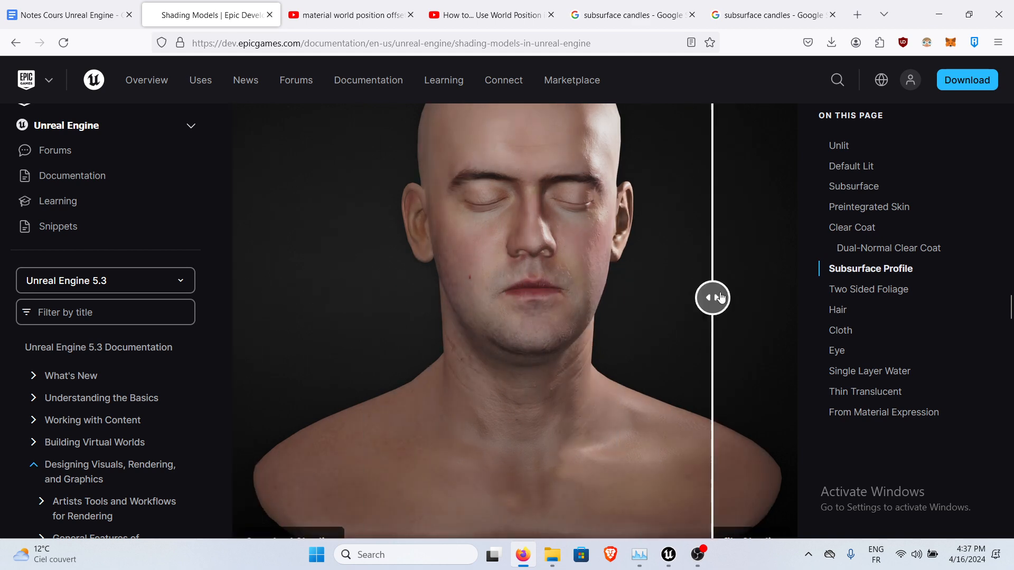
{"action": "scroll", "coordinate": [818, 324], "scroll_direction": "up", "scroll_amount": 4}
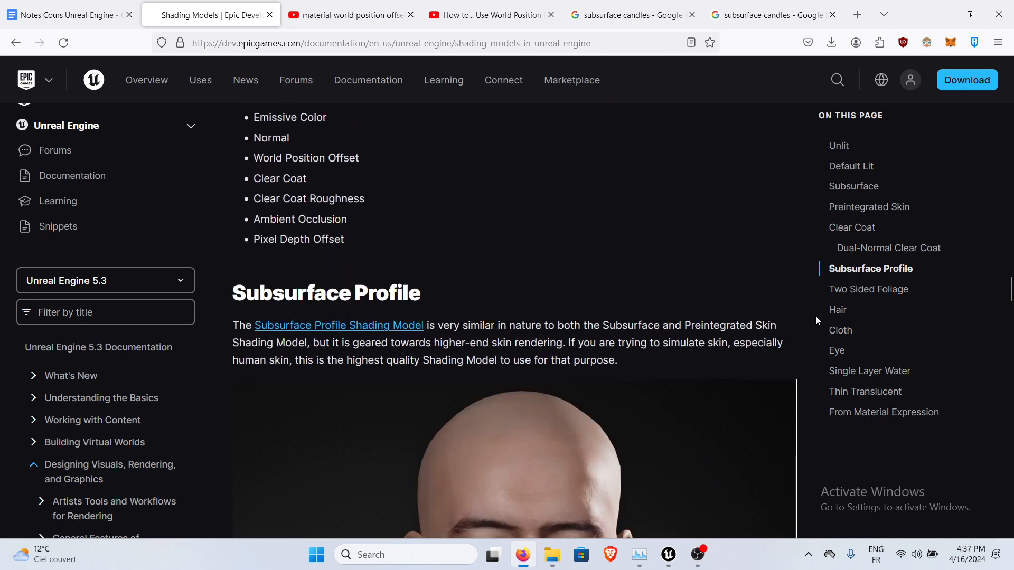
Review the Two Sided Foliage section and move the comparison slider to reveal more of the red flower's foliage rendering.
{"action": "scroll", "coordinate": [816, 316], "scroll_direction": "down", "scroll_amount": 12}
{"action": "scroll", "coordinate": [822, 318], "scroll_direction": "down", "scroll_amount": 4}
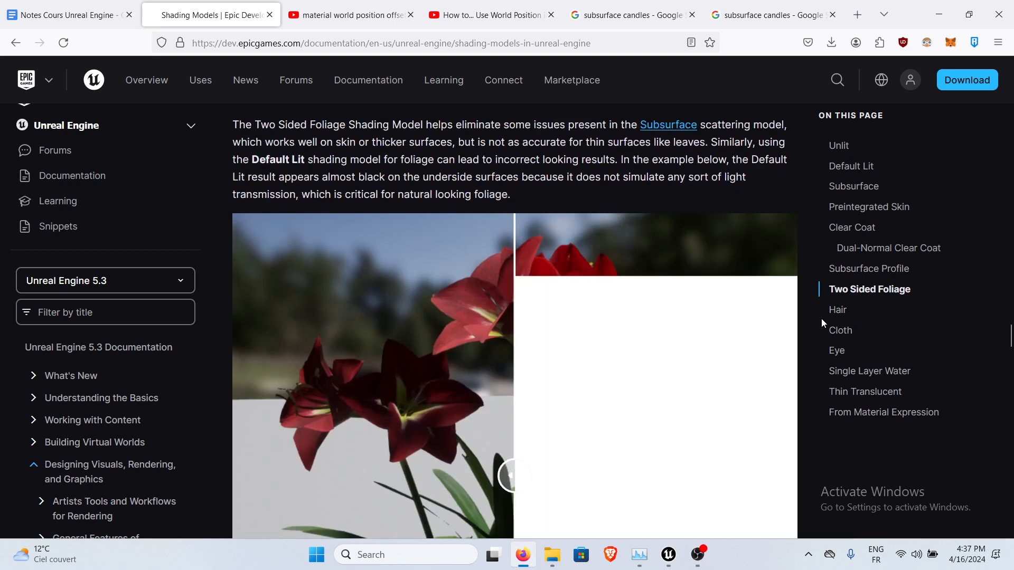
{"action": "scroll", "coordinate": [821, 319], "scroll_direction": "up", "scroll_amount": 3}
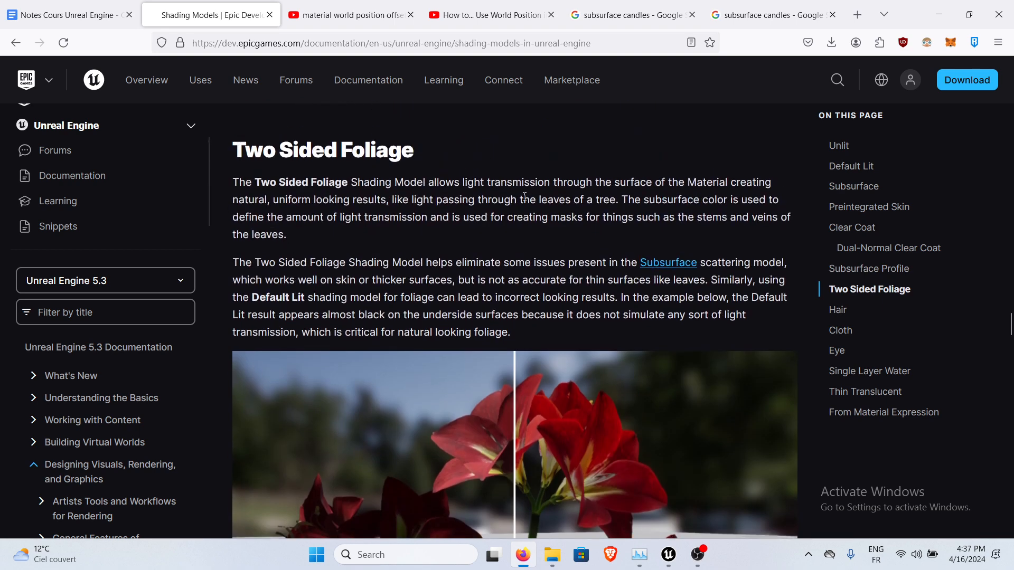
{"action": "scroll", "coordinate": [491, 346], "scroll_direction": "down", "scroll_amount": 4}
{"action": "left_click_drag", "start_coordinate": [510, 413], "coordinate": [361, 405]}
{"action": "left_click", "coordinate": [851, 289]}
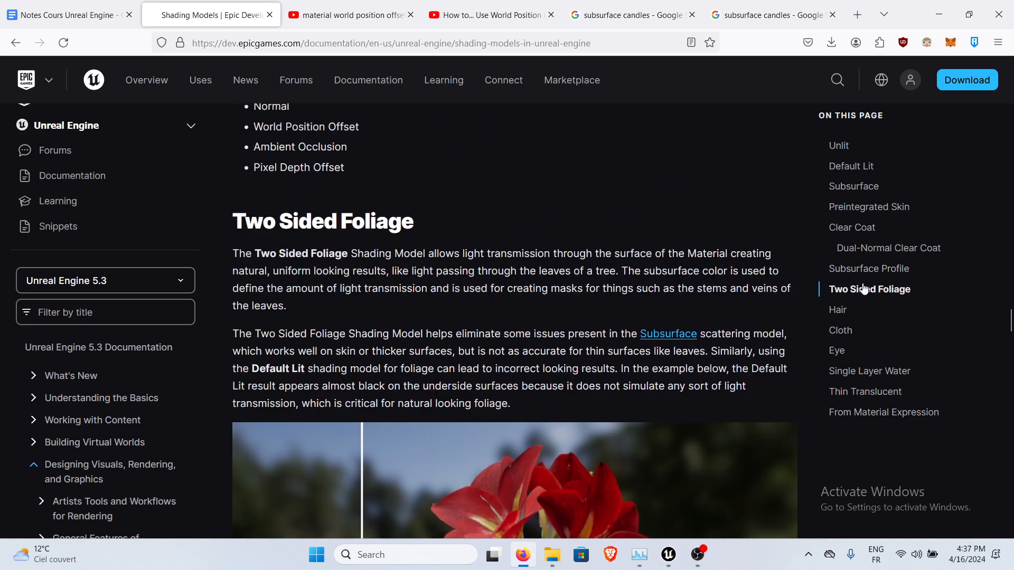
View the Hair section with its description and example image.
{"action": "scroll", "coordinate": [864, 289], "scroll_direction": "down", "scroll_amount": 15}
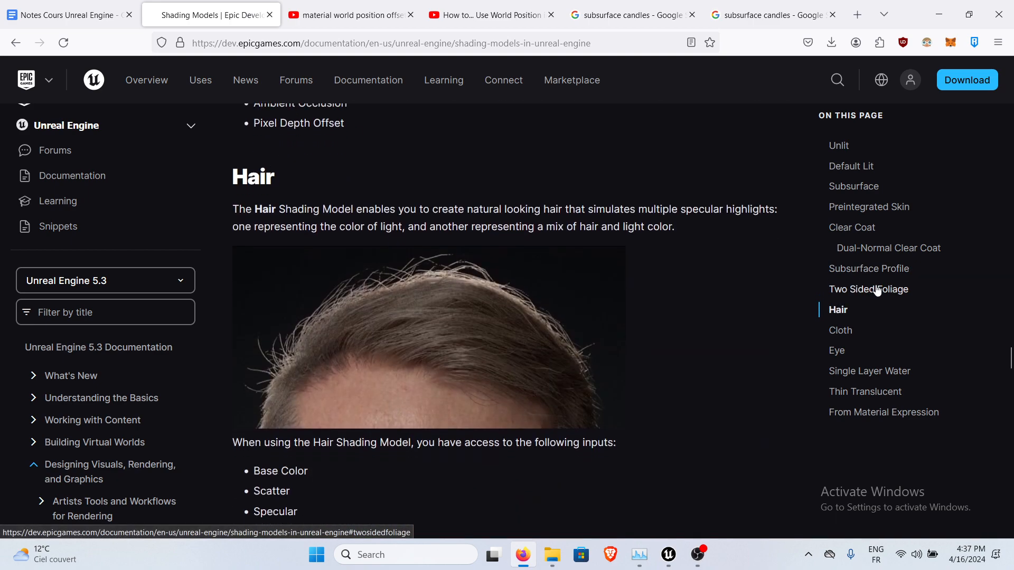
{"action": "scroll", "coordinate": [877, 291], "scroll_direction": "down", "scroll_amount": 2}
{"action": "scroll", "coordinate": [429, 225], "scroll_direction": "up", "scroll_amount": 3}
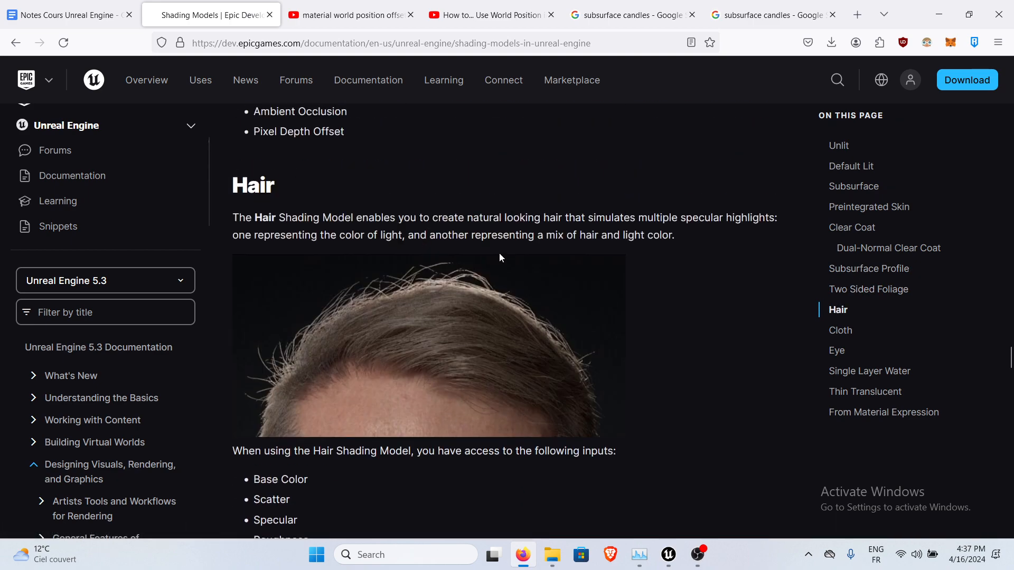
Read the Cloth section about the fuzz layer, view the costume example, and check the Cloth inputs.
{"action": "scroll", "coordinate": [691, 251], "scroll_direction": "down", "scroll_amount": 10}
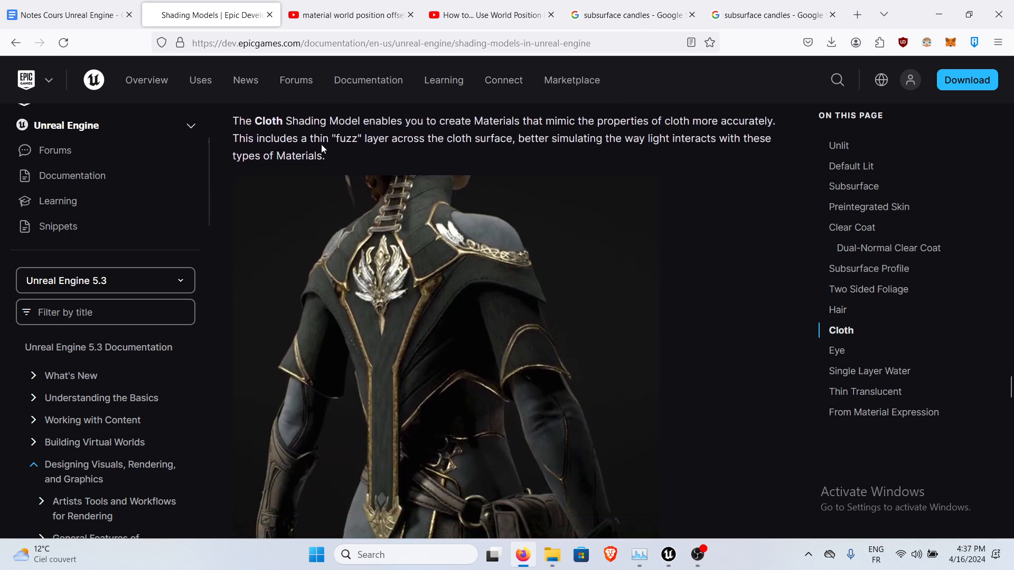
{"action": "scroll", "coordinate": [383, 378], "scroll_direction": "down", "scroll_amount": 3}
{"action": "scroll", "coordinate": [226, 319], "scroll_direction": "up", "scroll_amount": 8}
{"action": "scroll", "coordinate": [479, 368], "scroll_direction": "down", "scroll_amount": 5}
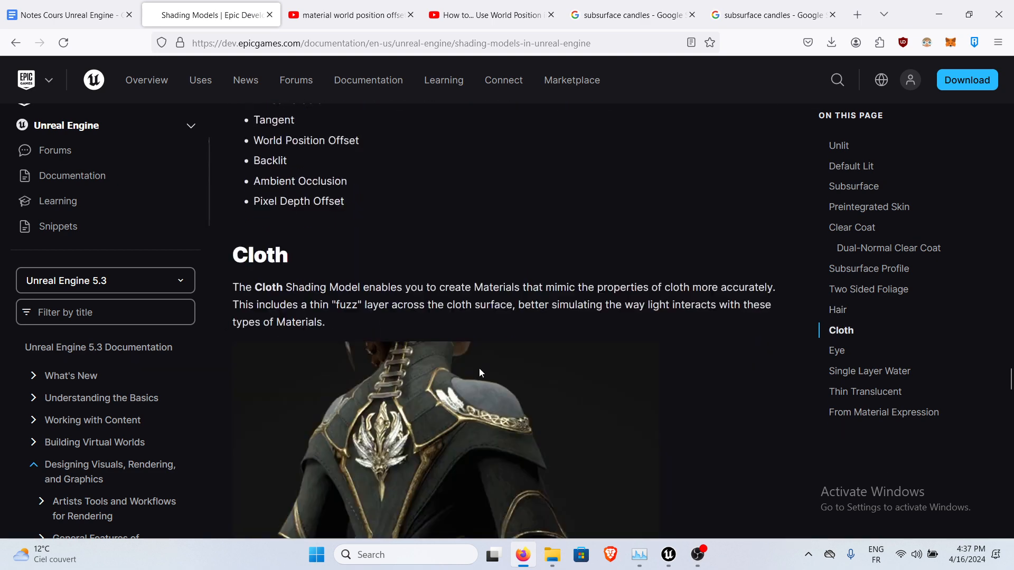
{"action": "scroll", "coordinate": [507, 302], "scroll_direction": "down", "scroll_amount": 8}
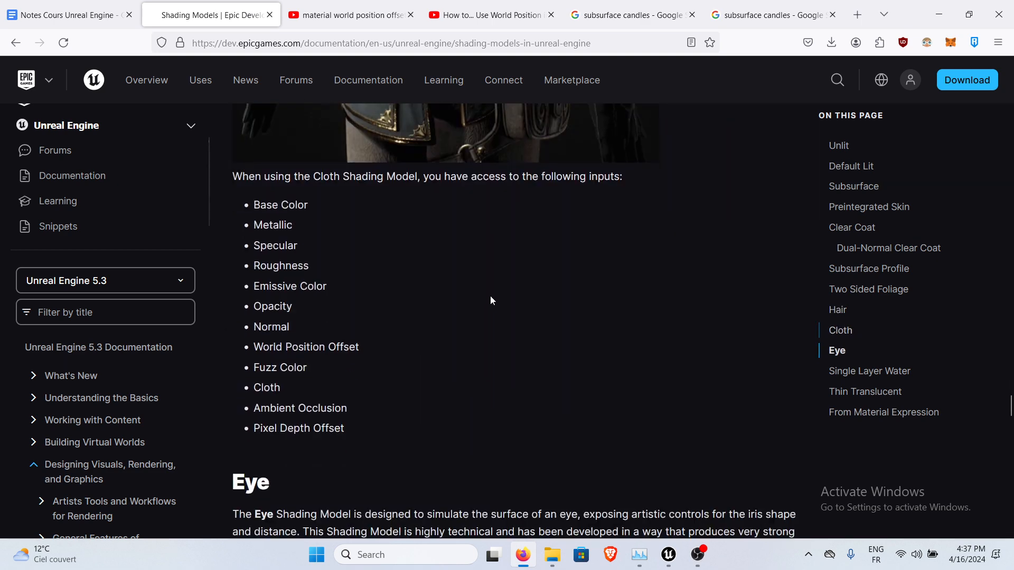
Read the Eye section, highlighting its heading and the start of its description.
{"action": "scroll", "coordinate": [484, 278], "scroll_direction": "down", "scroll_amount": 5}
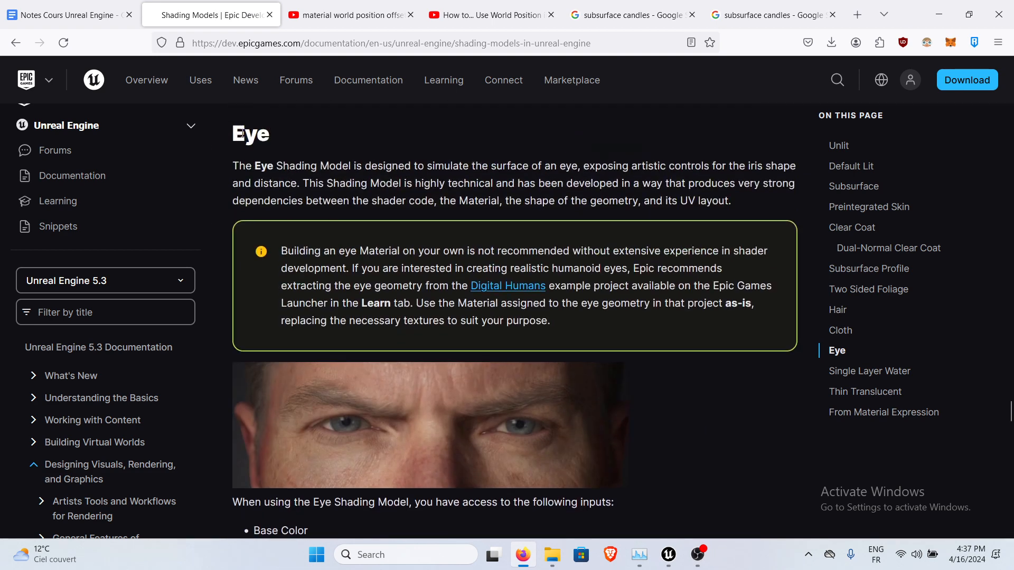
{"action": "left_click_drag", "start_coordinate": [236, 132], "coordinate": [375, 165]}
{"action": "left_click", "coordinate": [398, 388]}
Review the Single Layer Water description and move the slider fully over to the Single Layer Water version of the island.
{"action": "scroll", "coordinate": [502, 433], "scroll_direction": "down", "scroll_amount": 10}
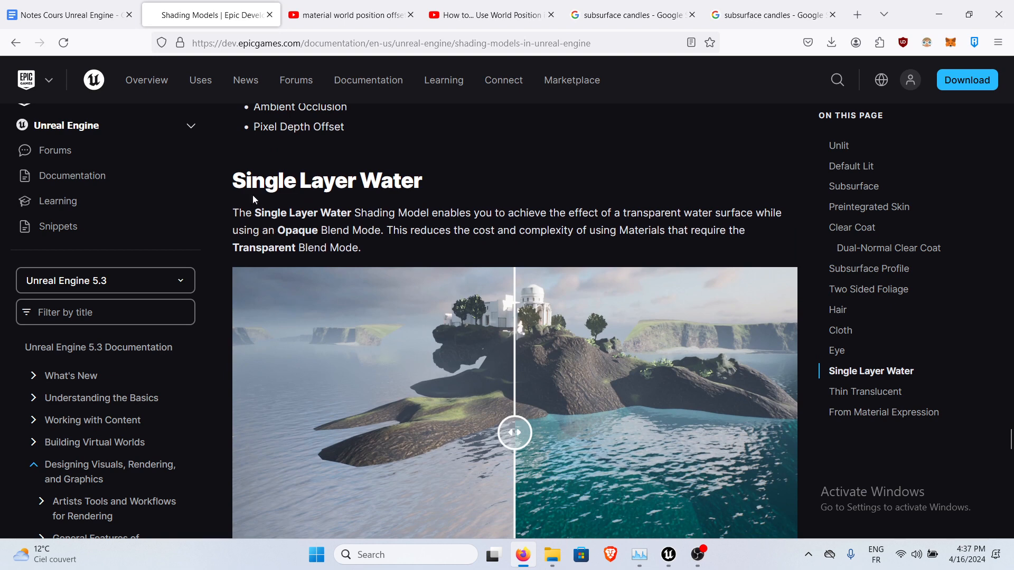
{"action": "left_click_drag", "start_coordinate": [255, 200], "coordinate": [481, 282]}
{"action": "scroll", "coordinate": [485, 281], "scroll_direction": "down", "scroll_amount": 4}
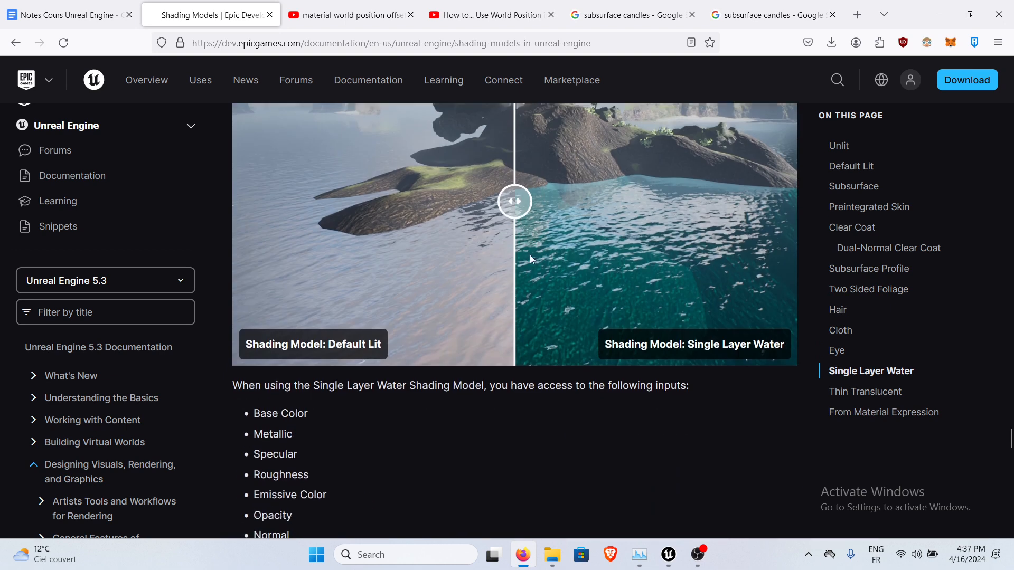
{"action": "scroll", "coordinate": [531, 254], "scroll_direction": "up", "scroll_amount": 3}
{"action": "left_click_drag", "start_coordinate": [525, 365], "coordinate": [111, 339]}
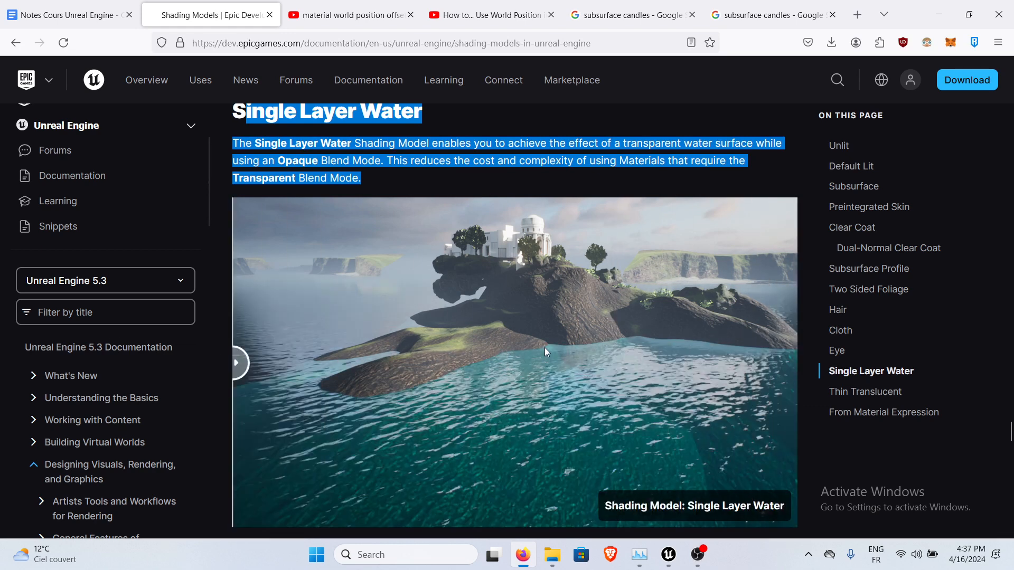
{"action": "left_click", "coordinate": [521, 183]}
Read the Thin Translucent section and compare the two renderings of the blue glass sphere with the slider.
{"action": "scroll", "coordinate": [531, 253], "scroll_direction": "down", "scroll_amount": 12}
{"action": "scroll", "coordinate": [532, 255], "scroll_direction": "down", "scroll_amount": 3}
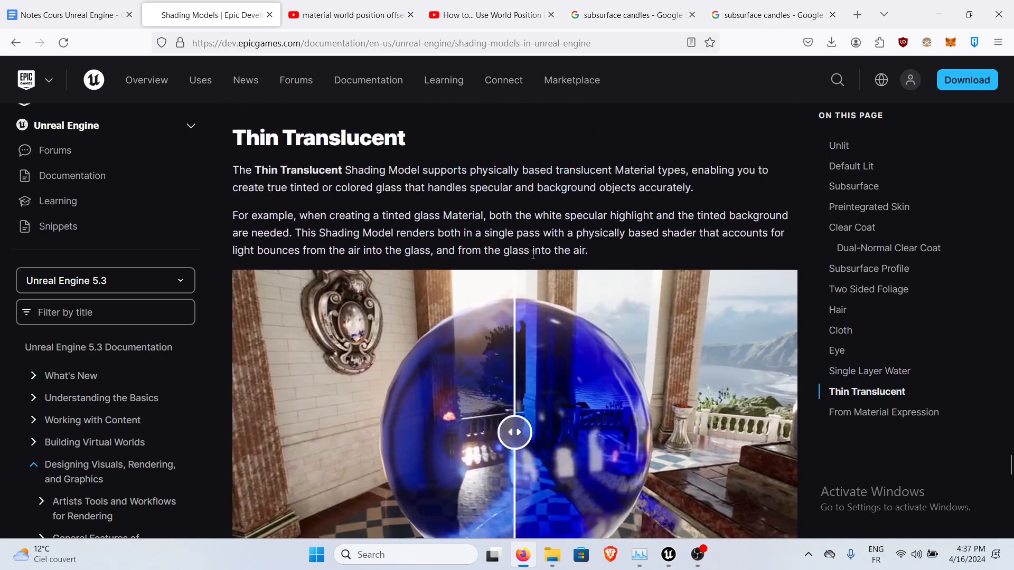
{"action": "scroll", "coordinate": [532, 255], "scroll_direction": "up", "scroll_amount": 2}
{"action": "scroll", "coordinate": [489, 211], "scroll_direction": "down", "scroll_amount": 3}
{"action": "left_click_drag", "start_coordinate": [523, 295], "coordinate": [244, 266]}
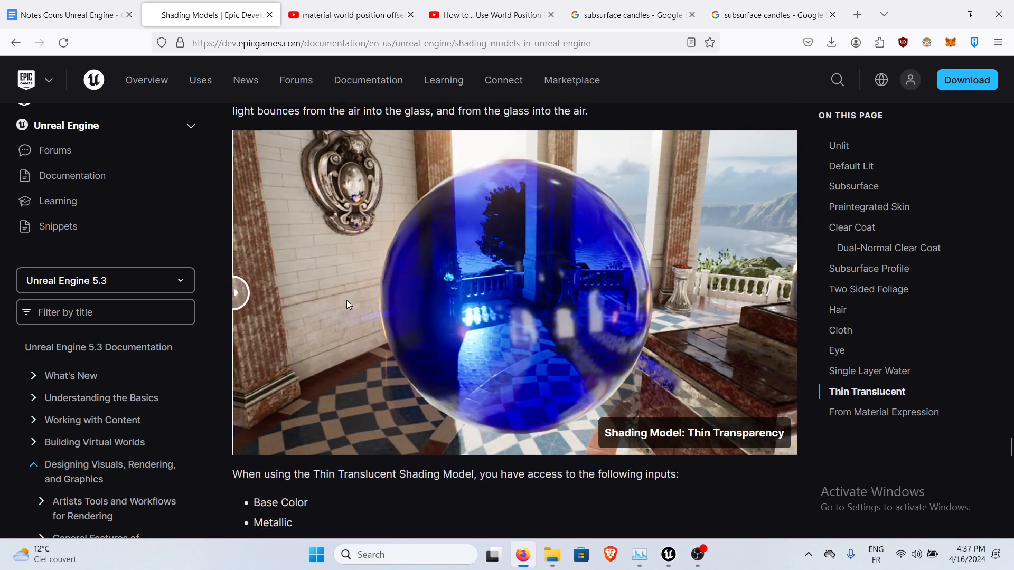
{"action": "scroll", "coordinate": [505, 290], "scroll_direction": "up", "scroll_amount": 3}
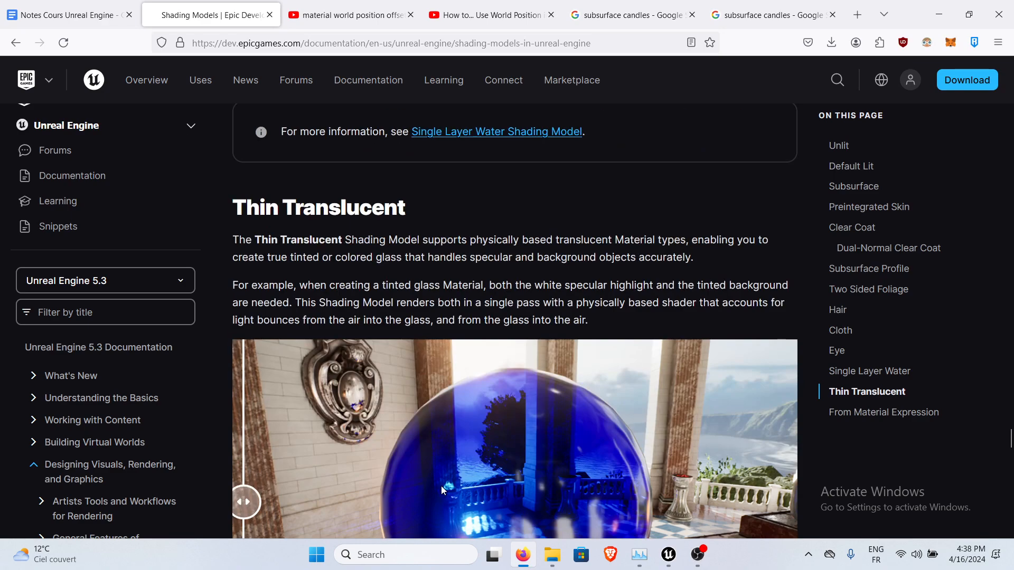
{"action": "scroll", "coordinate": [486, 141], "scroll_direction": "down", "scroll_amount": 3}
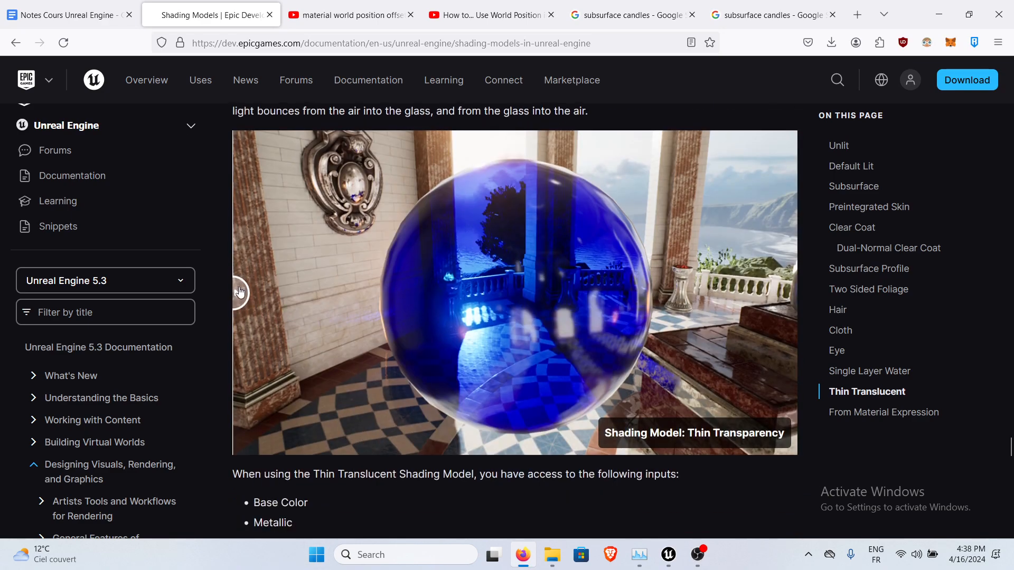
{"action": "left_click_drag", "start_coordinate": [239, 292], "coordinate": [273, 316]}
Examine the From Material Expression section and its example graph blending Default Lit and Clear Coat shading models.
{"action": "scroll", "coordinate": [848, 362], "scroll_direction": "down", "scroll_amount": 13}
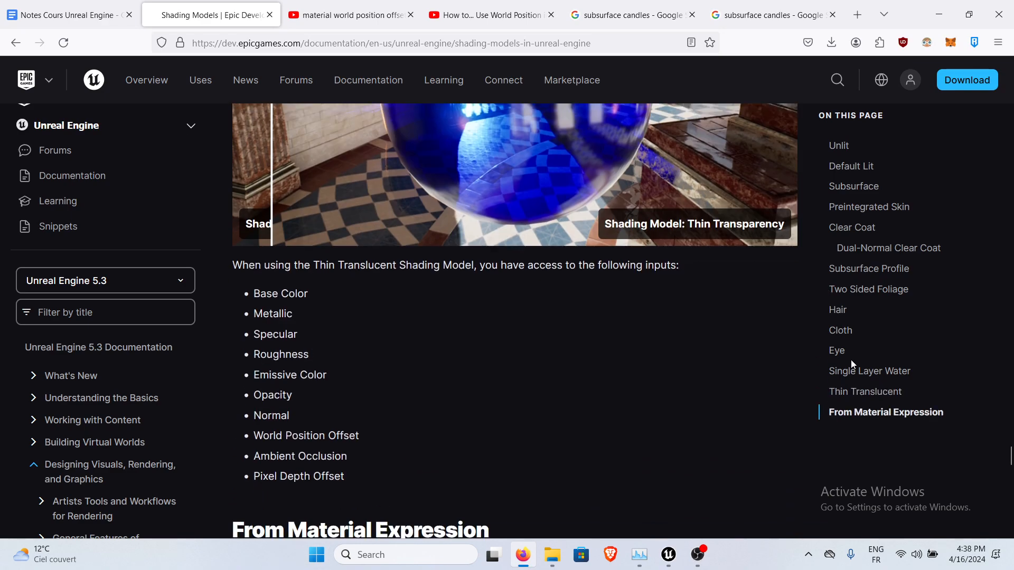
{"action": "scroll", "coordinate": [498, 306], "scroll_direction": "down", "scroll_amount": 5}
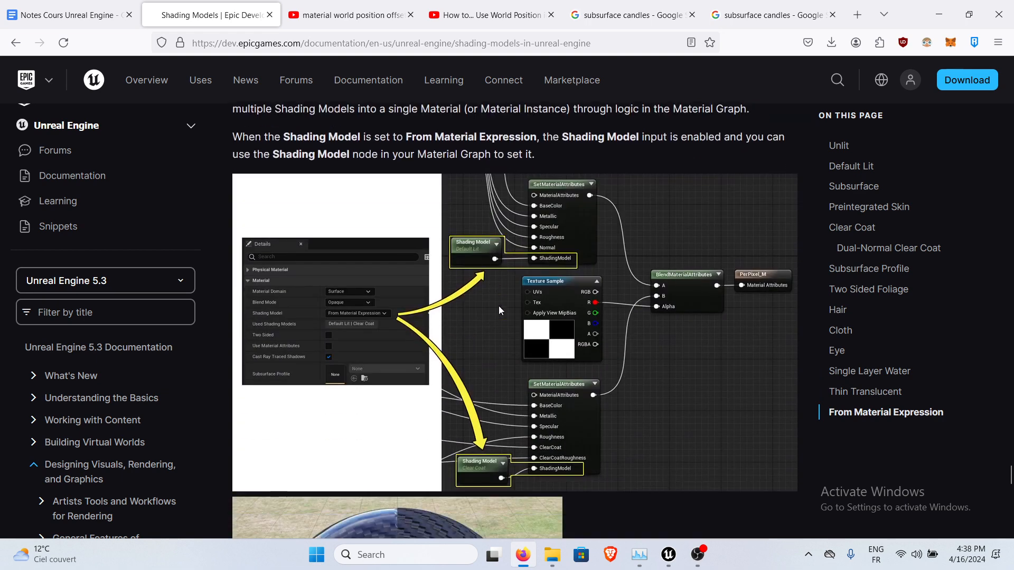
{"action": "scroll", "coordinate": [498, 306], "scroll_direction": "up", "scroll_amount": 5}
{"action": "scroll", "coordinate": [499, 310], "scroll_direction": "down", "scroll_amount": 2}
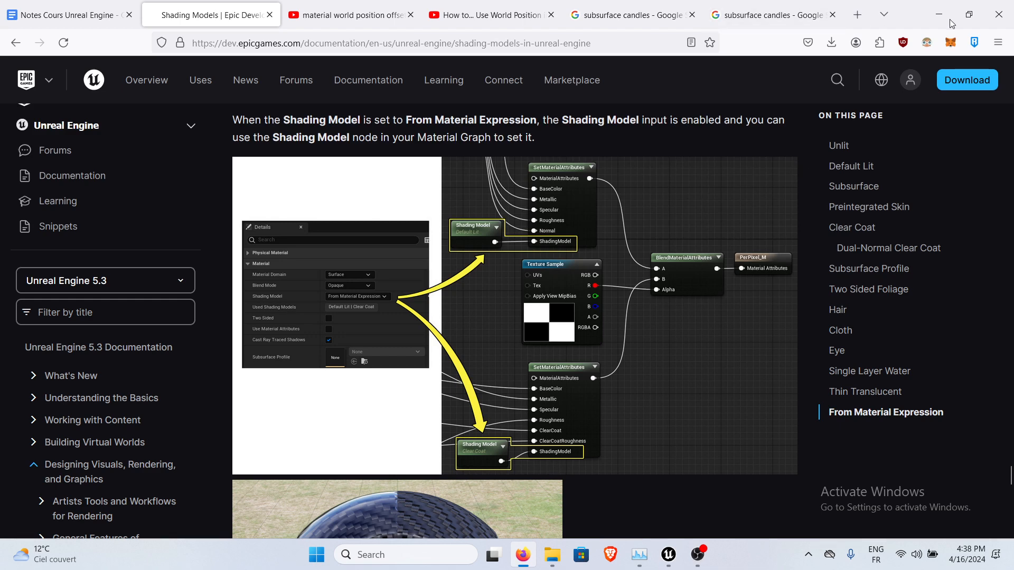
Shrink the documentation window and place it beside M_Sword_2's details, showing both the example graph and the material's Shading Model setting.
{"action": "left_click_drag", "start_coordinate": [914, 19], "coordinate": [847, 140]}
{"action": "scroll", "coordinate": [214, 399], "scroll_direction": "down", "scroll_amount": 4}
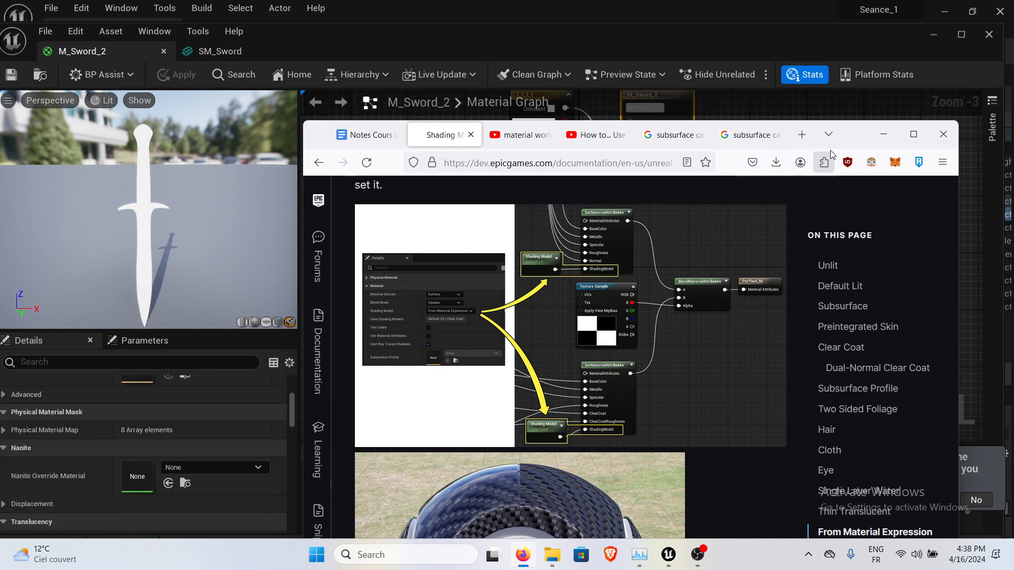
{"action": "left_click_drag", "start_coordinate": [851, 140], "coordinate": [950, 98]}
{"action": "scroll", "coordinate": [121, 444], "scroll_direction": "up", "scroll_amount": 5}
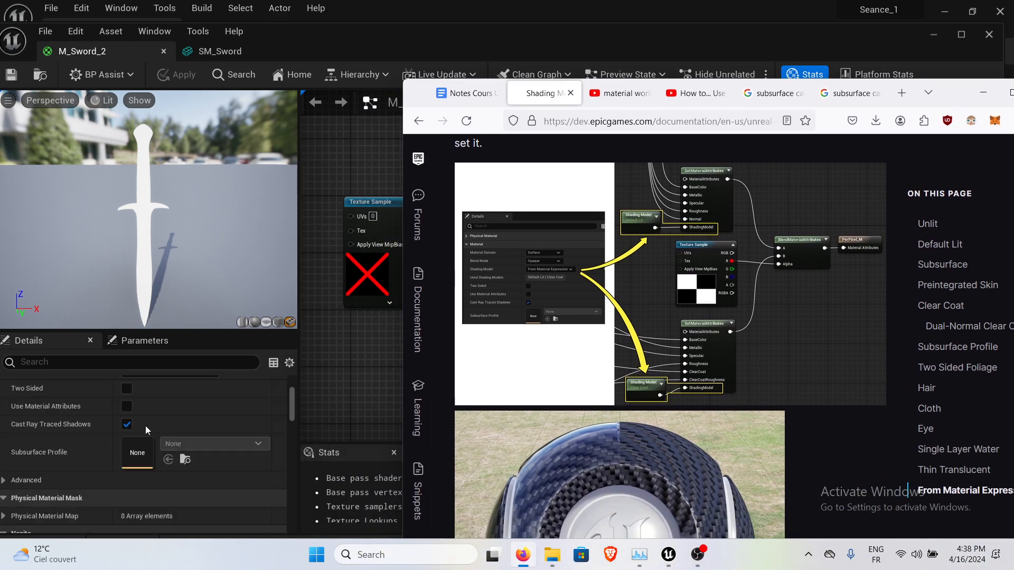
{"action": "scroll", "coordinate": [154, 429], "scroll_direction": "down", "scroll_amount": 1}
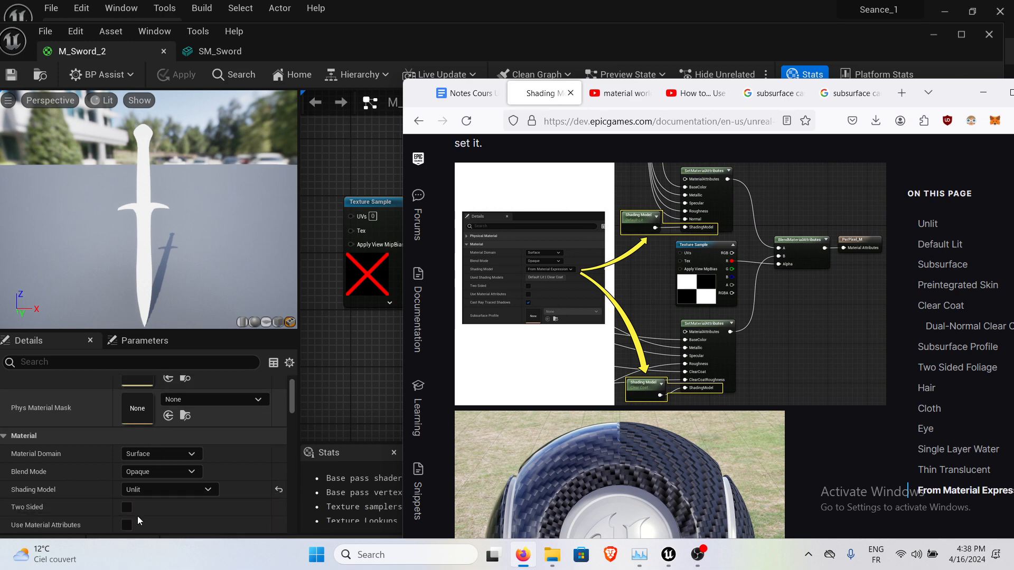
Set M_Sword_2's Shading Model to From Material Expression and select the material's main output node.
{"action": "left_click", "coordinate": [185, 489]}
{"action": "left_click", "coordinate": [188, 491]}
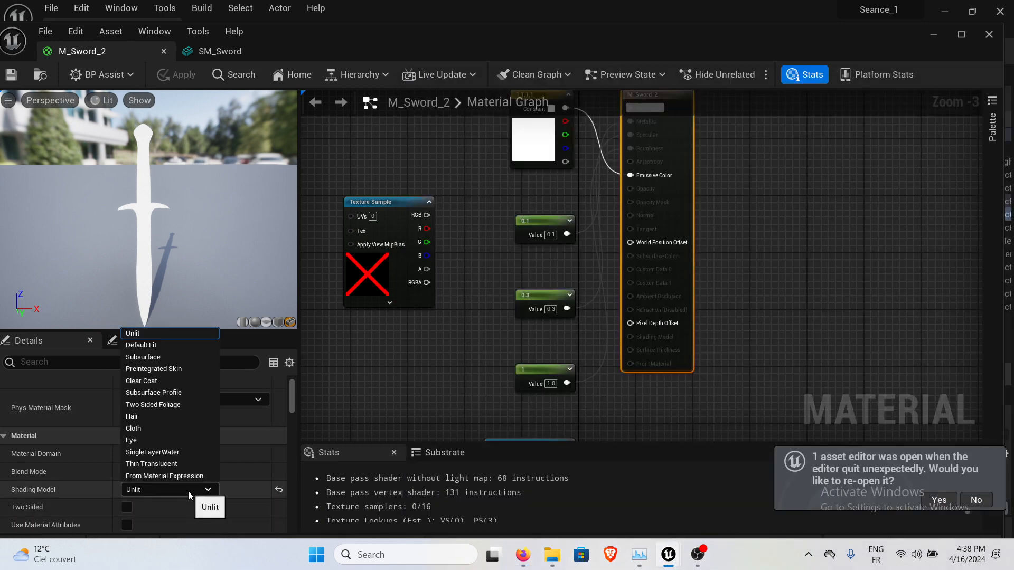
{"action": "left_click", "coordinate": [166, 477]}
{"action": "mouse_move", "coordinate": [801, 215]}
{"action": "right_mouse_down"}
{"action": "mouse_move", "coordinate": [814, 260]}
{"action": "mouse_move", "coordinate": [853, 294]}
{"action": "right_mouse_up"}
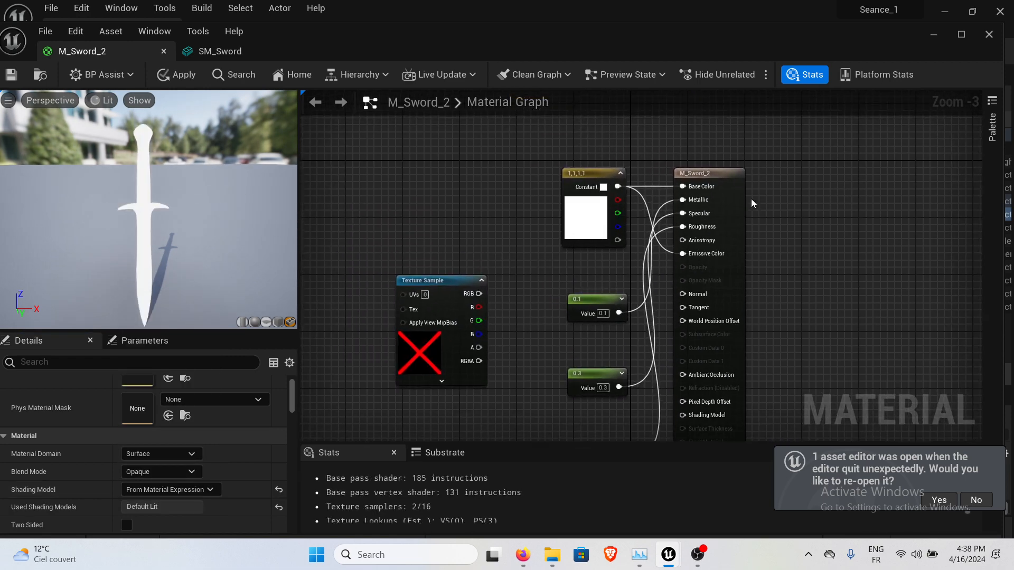
{"action": "left_click", "coordinate": [707, 171]}
{"action": "right_click_drag", "start_coordinate": [822, 259], "coordinate": [740, 199]}
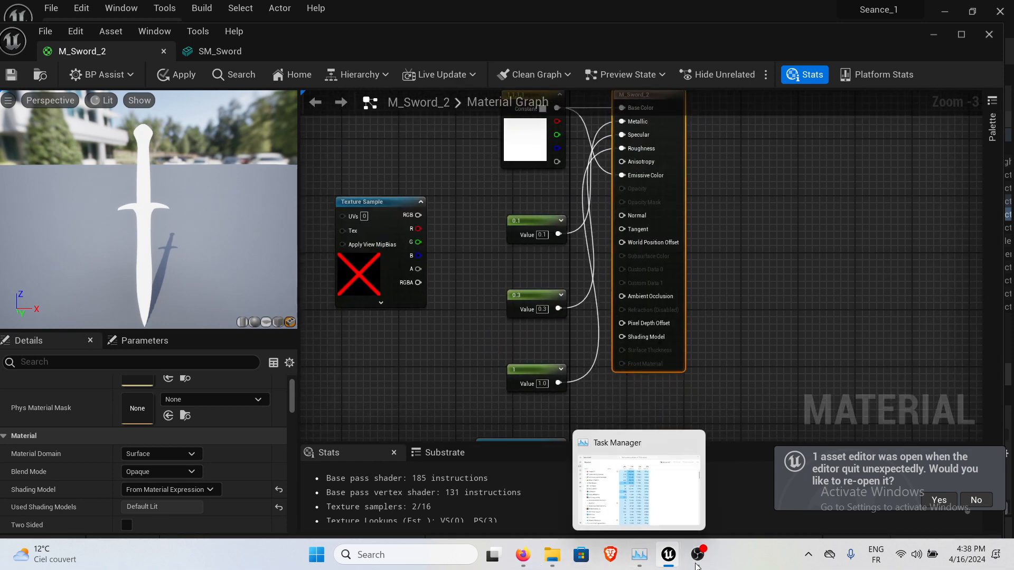
{"action": "mouse_move", "coordinate": [703, 563]}
Disconnect the Emissive Color, Base Color, Metallic, Specular and Roughness inputs of the M_Sword_2 output node.
{"action": "right_click_drag", "start_coordinate": [717, 295], "coordinate": [756, 390]}
{"action": "left_click", "coordinate": [629, 206], "text": "alt"}
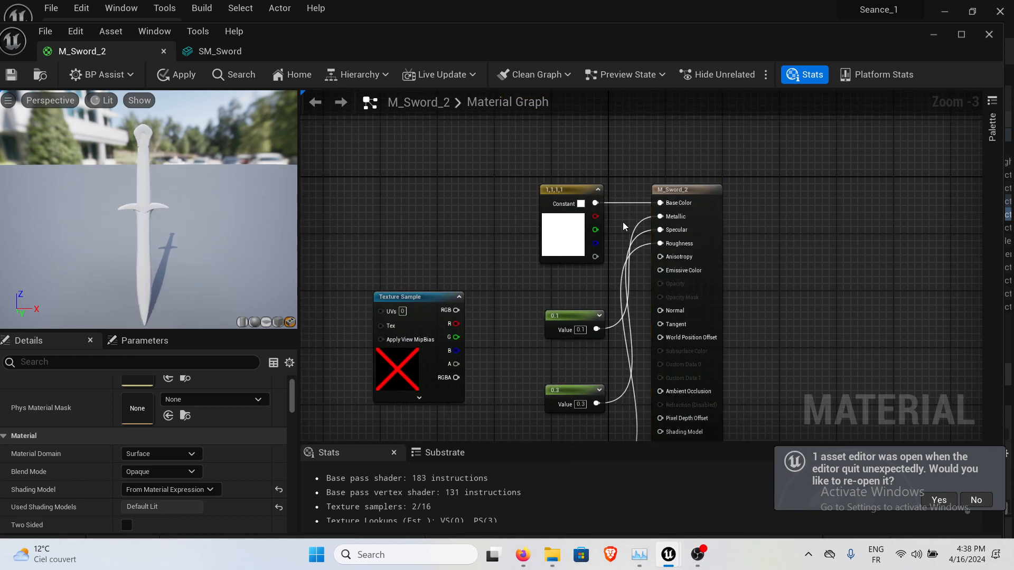
{"action": "left_click", "coordinate": [627, 202], "text": "alt"}
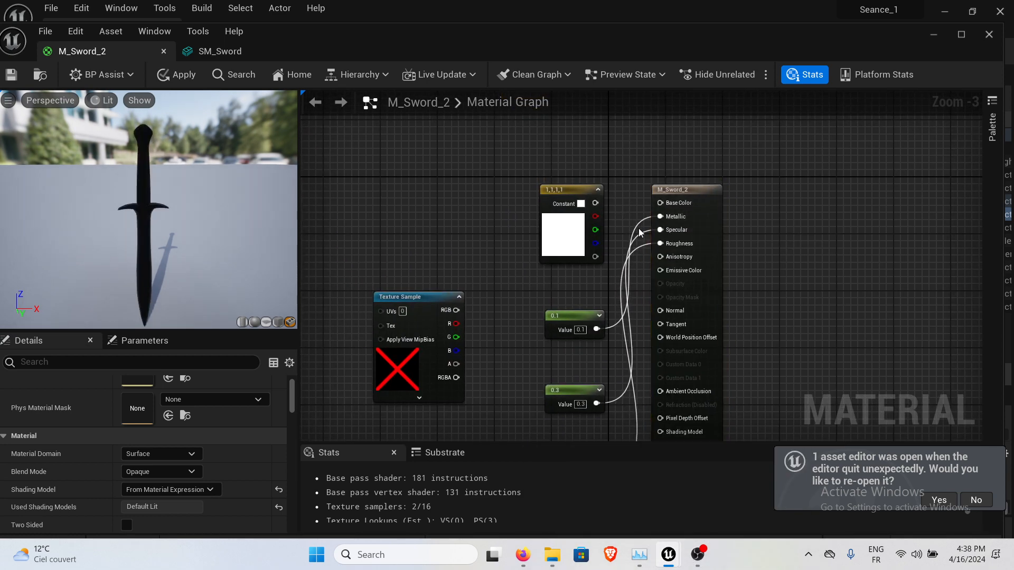
{"action": "left_click", "coordinate": [640, 219], "text": "alt"}
{"action": "left_click", "coordinate": [639, 231], "text": "alt"}
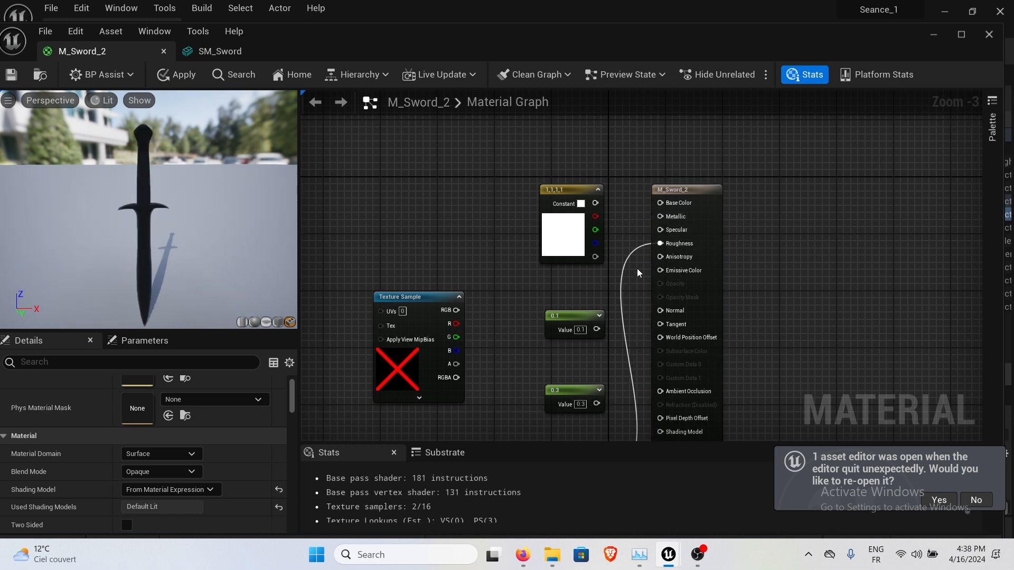
{"action": "double_click", "coordinate": [630, 253]}
{"action": "right_click_drag", "start_coordinate": [608, 281], "coordinate": [578, 227]}
{"action": "left_click", "coordinate": [622, 239], "text": "alt"}
{"action": "left_click", "coordinate": [594, 172], "text": "alt"}
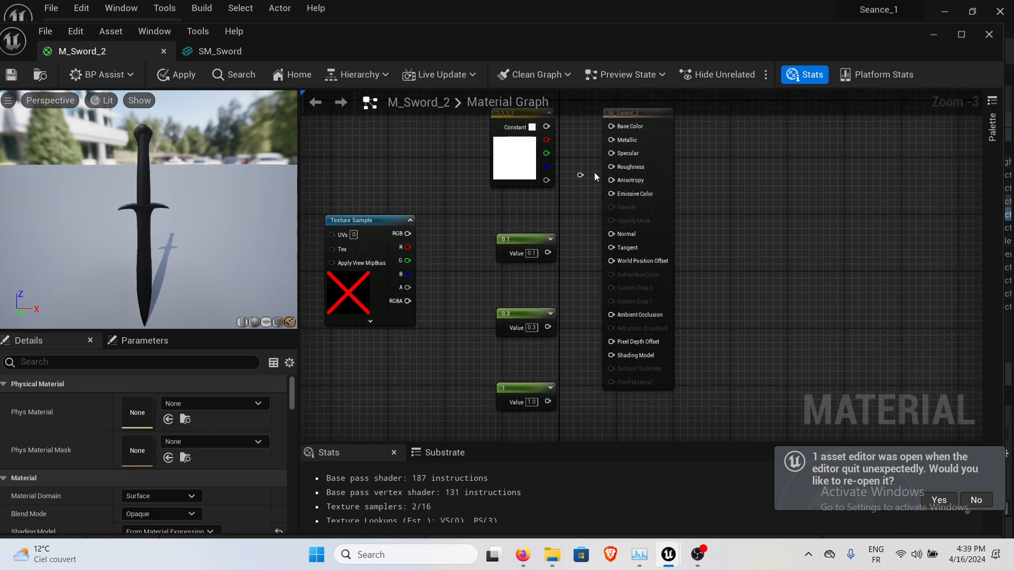
Move the M_Sword_2 output node farther away from the constant and texture nodes to free up graph space.
{"action": "left_click_drag", "start_coordinate": [654, 126], "coordinate": [804, 170]}
{"action": "right_click_drag", "start_coordinate": [600, 250], "coordinate": [610, 130]}
{"action": "scroll", "coordinate": [706, 329], "scroll_direction": "down", "scroll_amount": 1}
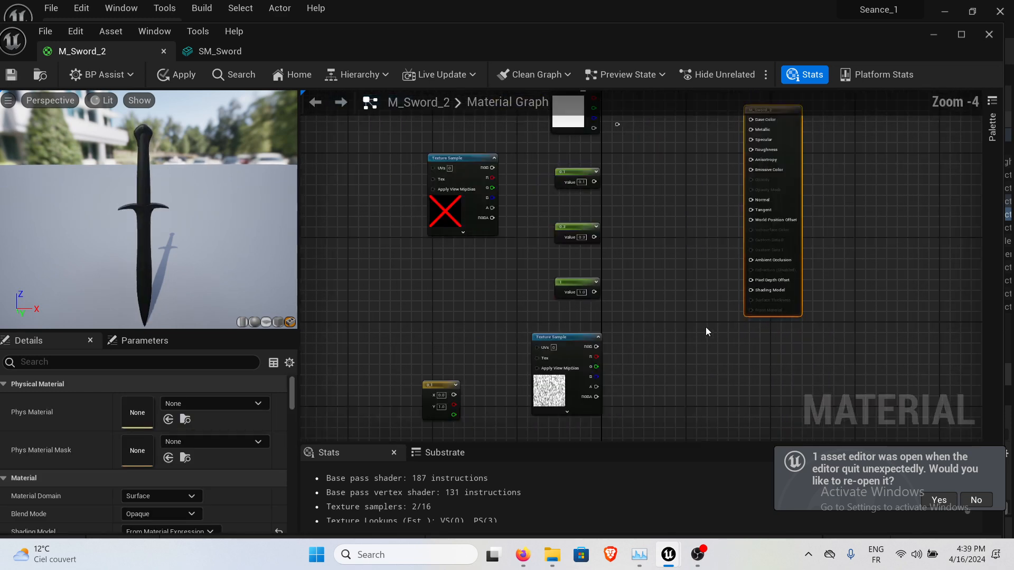
{"action": "right_click_drag", "start_coordinate": [706, 330], "coordinate": [634, 276]}
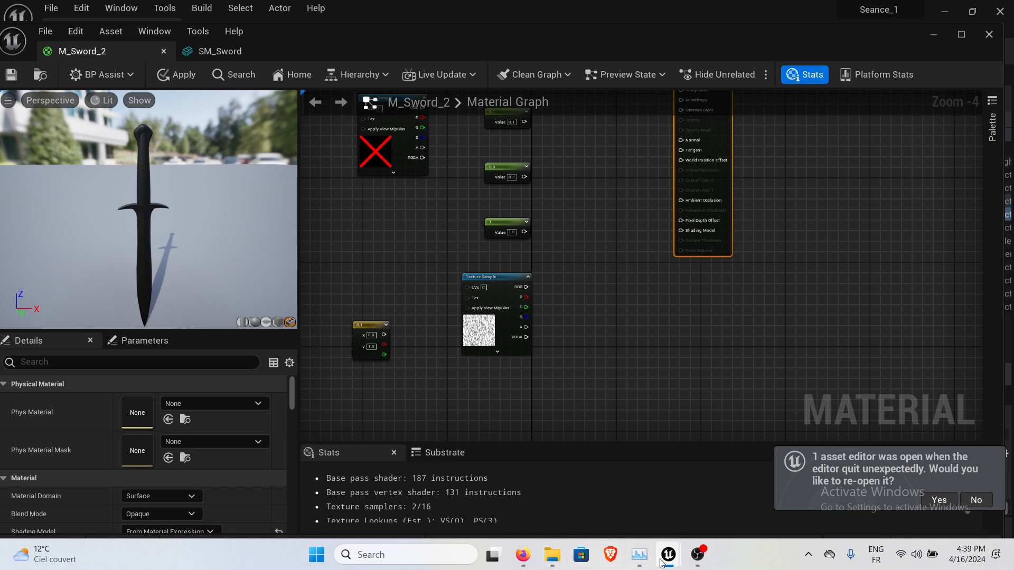
{"action": "mouse_move", "coordinate": [661, 563]}
{"action": "mouse_move", "coordinate": [629, 482]}
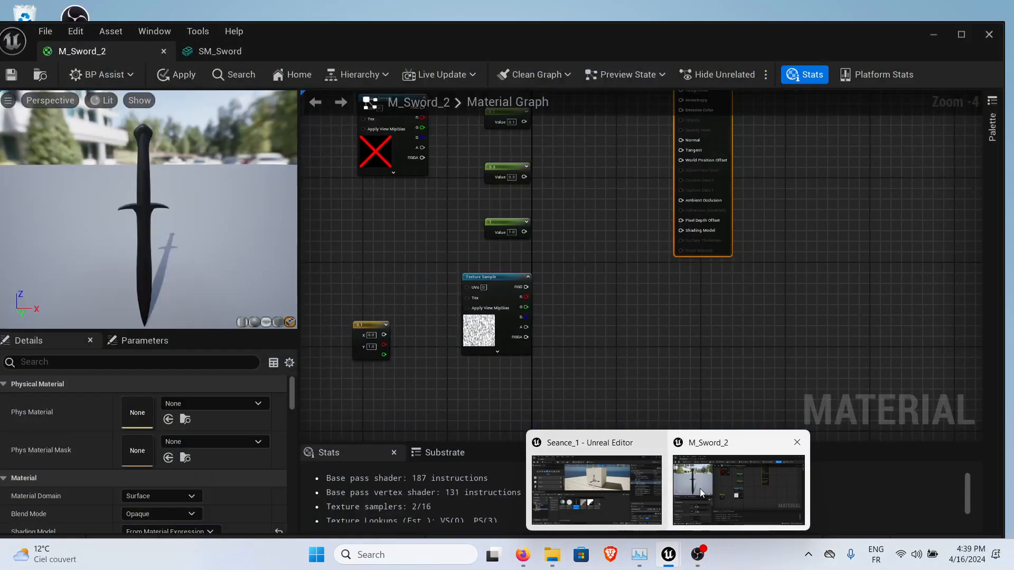
{"action": "left_click", "coordinate": [699, 489]}
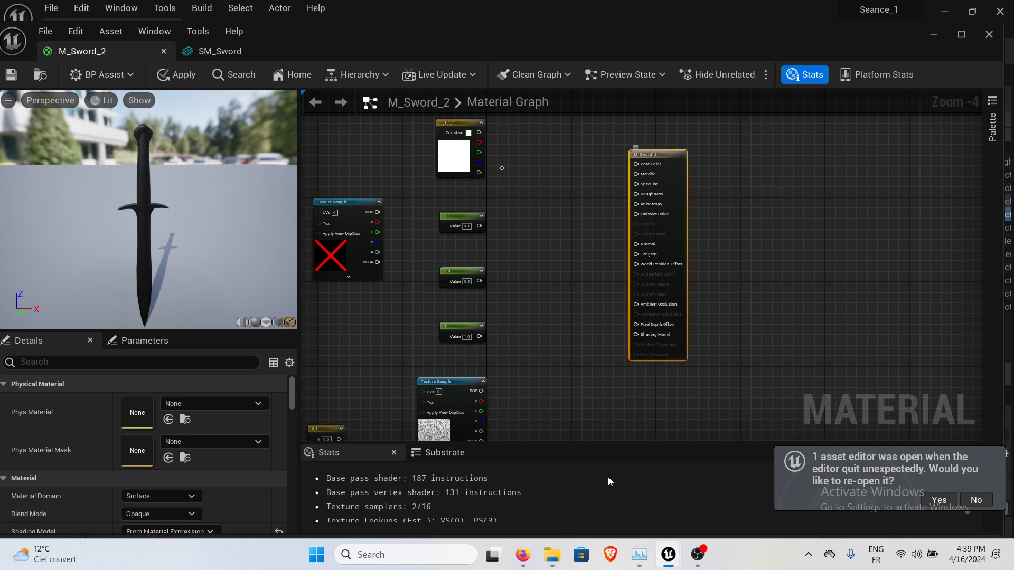
{"action": "scroll", "coordinate": [176, 491], "scroll_direction": "down", "scroll_amount": 2}
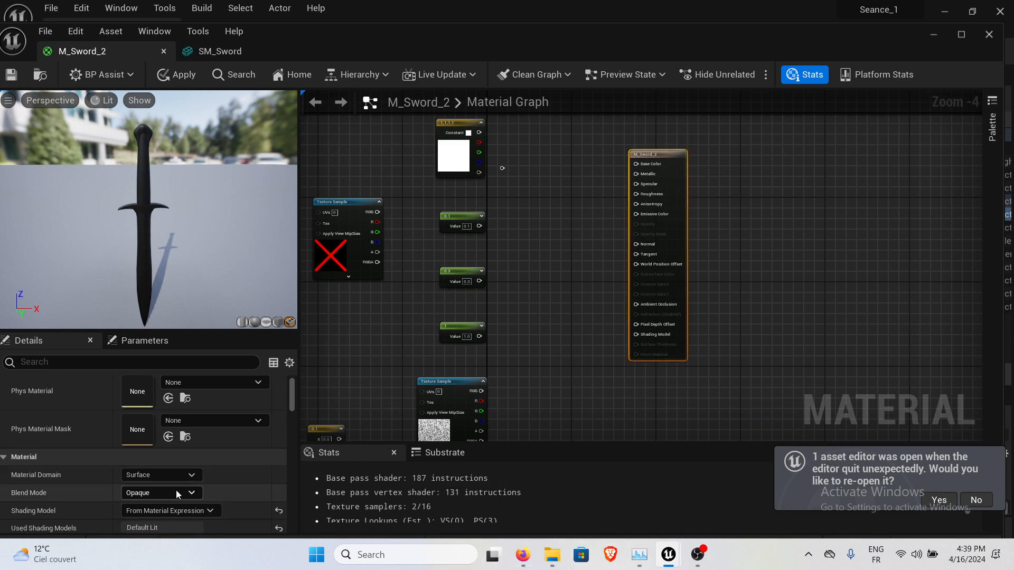
Review the From Material Expression example graph in the browser documentation, then put the browser window away.
{"action": "left_click", "coordinate": [523, 554]}
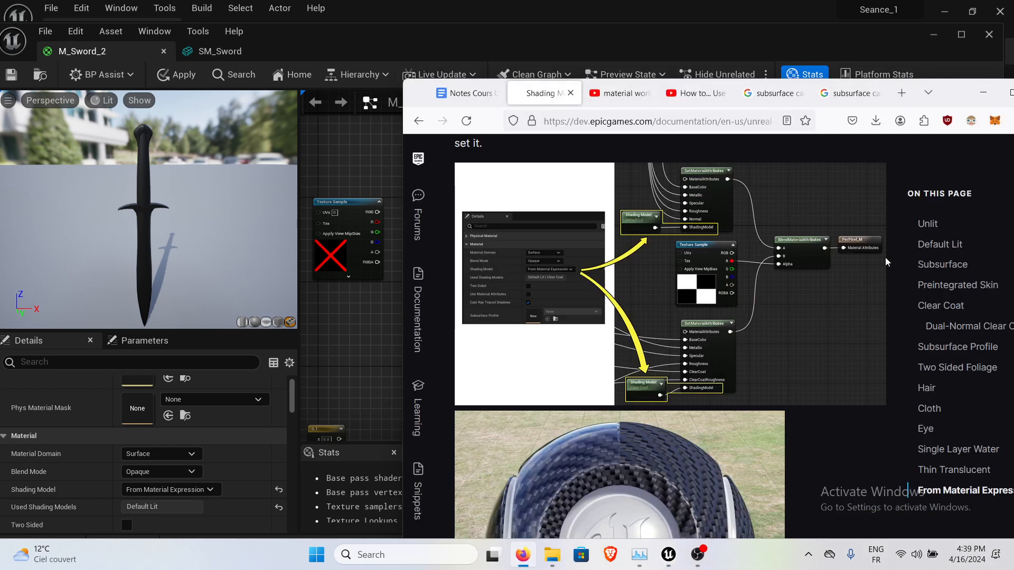
{"action": "right_click", "coordinate": [860, 397]}
{"action": "left_click", "coordinate": [831, 435]}
{"action": "scroll", "coordinate": [830, 425], "scroll_direction": "down", "scroll_amount": 2}
{"action": "scroll", "coordinate": [826, 409], "scroll_direction": "up", "scroll_amount": 3}
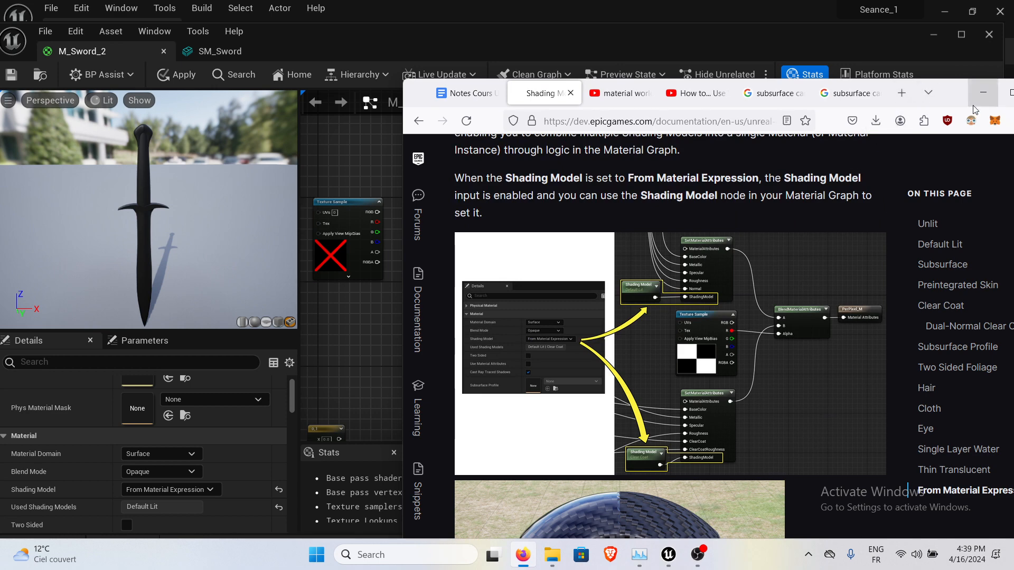
{"action": "left_click", "coordinate": [983, 93]}
Add a SetMaterialAttributes node to the graph below the M_Sword_2 output node.
{"action": "right_click_drag", "start_coordinate": [530, 296], "coordinate": [537, 312]}
{"action": "right_click", "coordinate": [535, 328]}
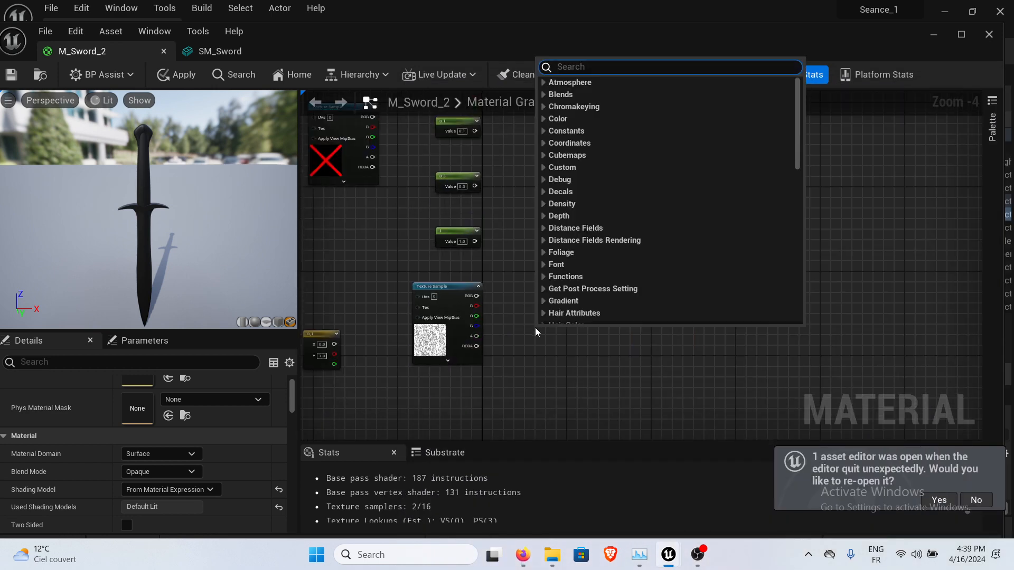
{"action": "type", "text": "set mater"}
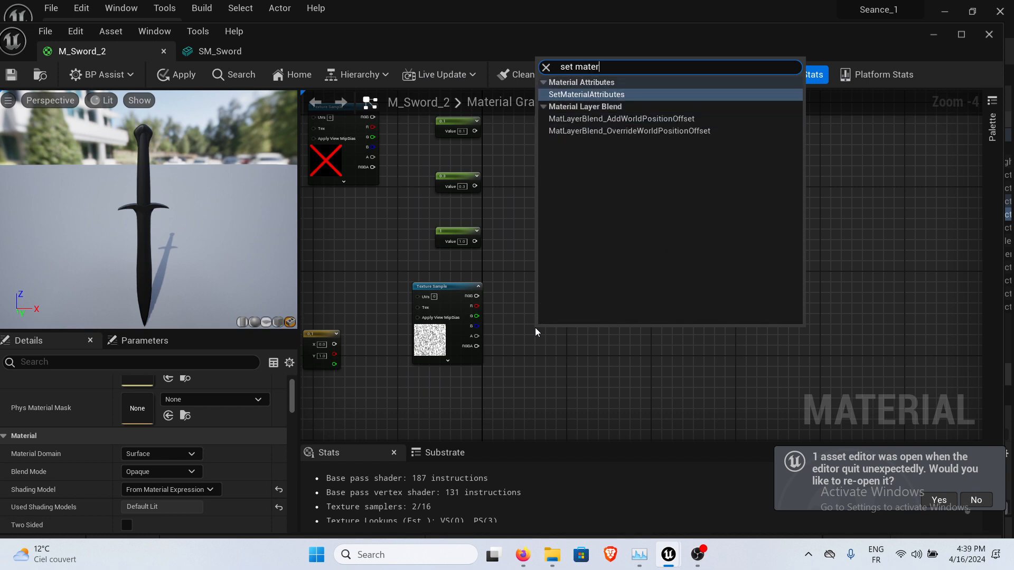
{"action": "key", "text": "Return"}
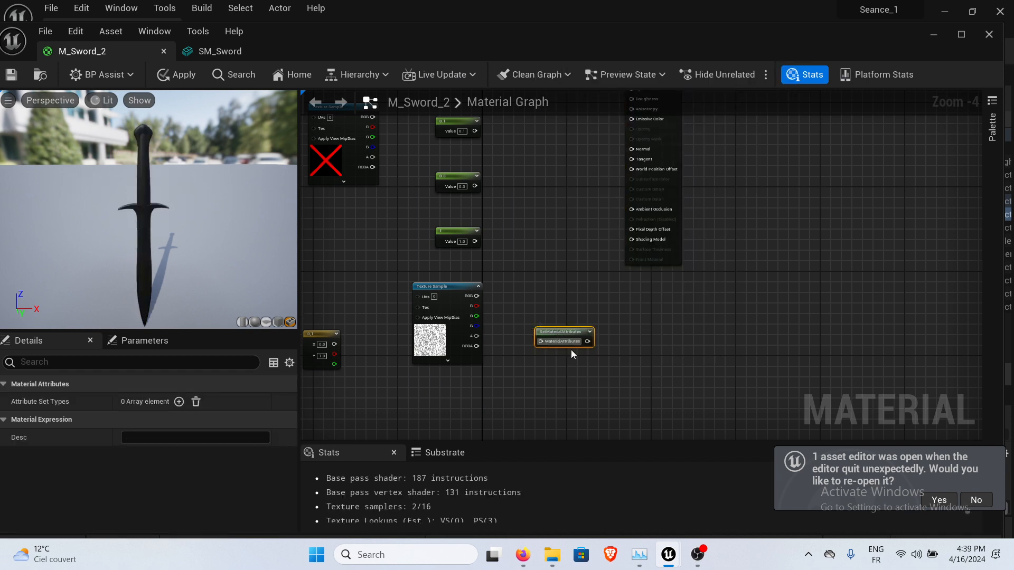
{"action": "scroll", "coordinate": [603, 302], "scroll_direction": "up", "scroll_amount": 1}
{"action": "scroll", "coordinate": [603, 302], "scroll_direction": "up", "scroll_amount": 2}
{"action": "right_click", "coordinate": [558, 292]}
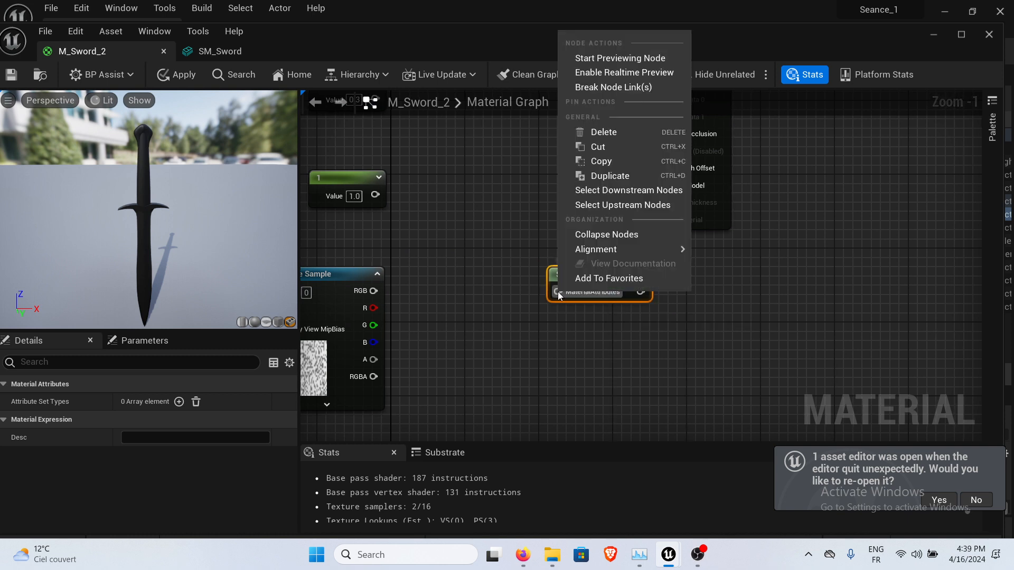
{"action": "right_click", "coordinate": [602, 363]}
{"action": "right_click_drag", "start_coordinate": [525, 369], "coordinate": [586, 344]}
{"action": "scroll", "coordinate": [586, 344], "scroll_direction": "down", "scroll_amount": 2}
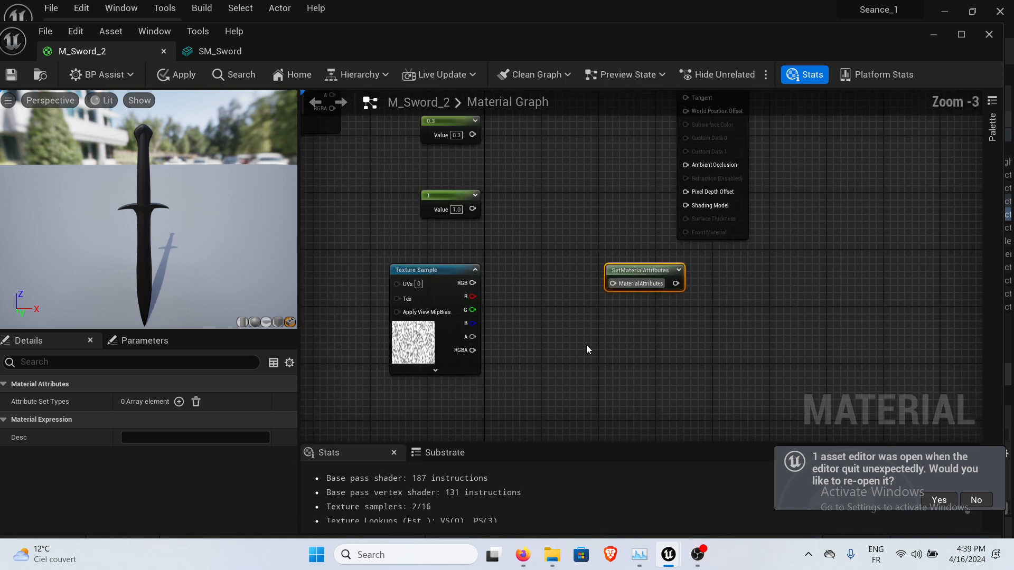
Add a ShadingModel node and place it below the SetMaterialAttributes node.
{"action": "right_click", "coordinate": [581, 345]}
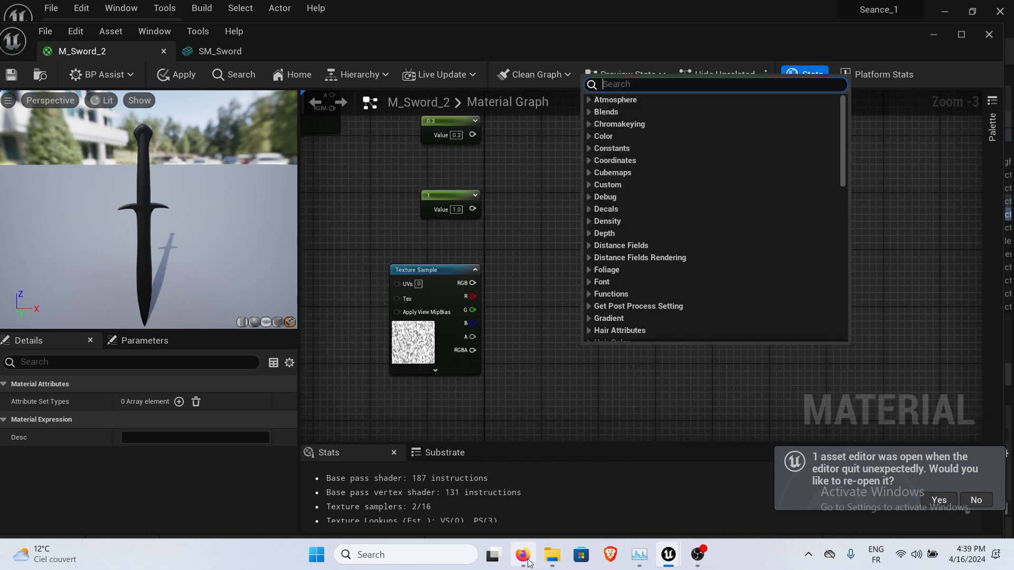
{"action": "mouse_move", "coordinate": [528, 564]}
{"action": "left_click", "coordinate": [534, 485]}
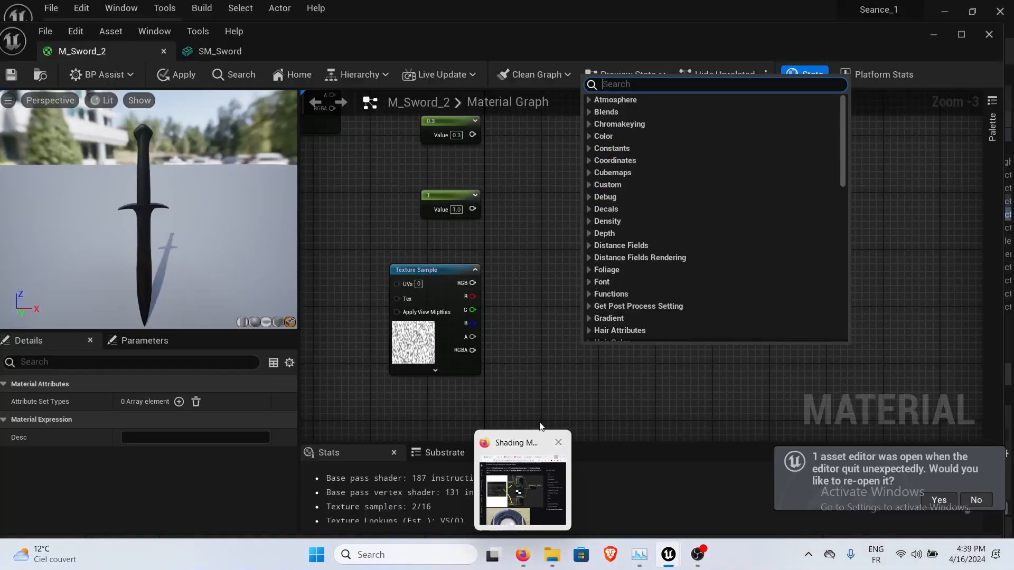
{"action": "right_click", "coordinate": [534, 392]}
{"action": "type", "text": "sha"}
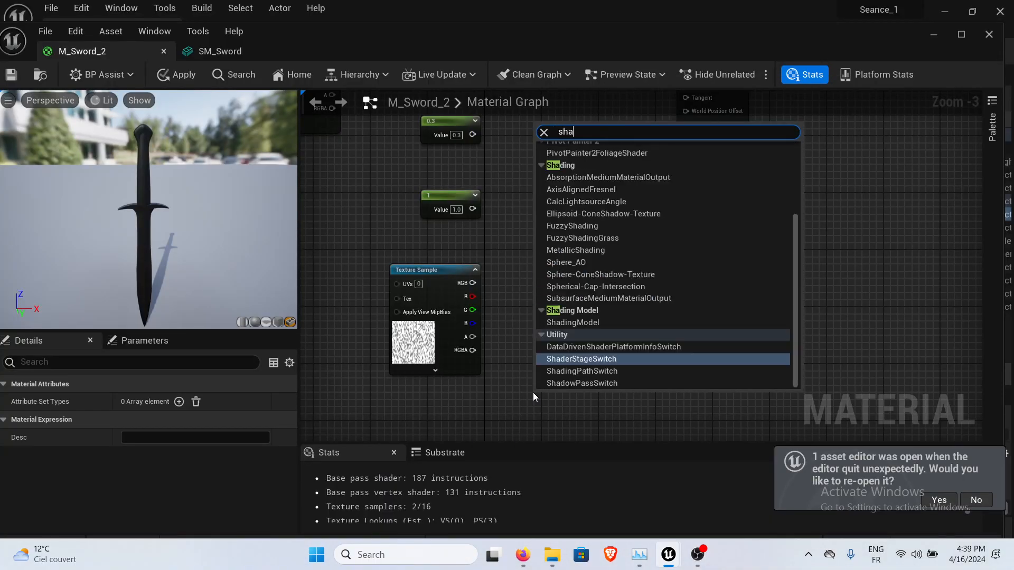
{"action": "type", "text": "ding m"}
{"action": "key", "text": "Return"}
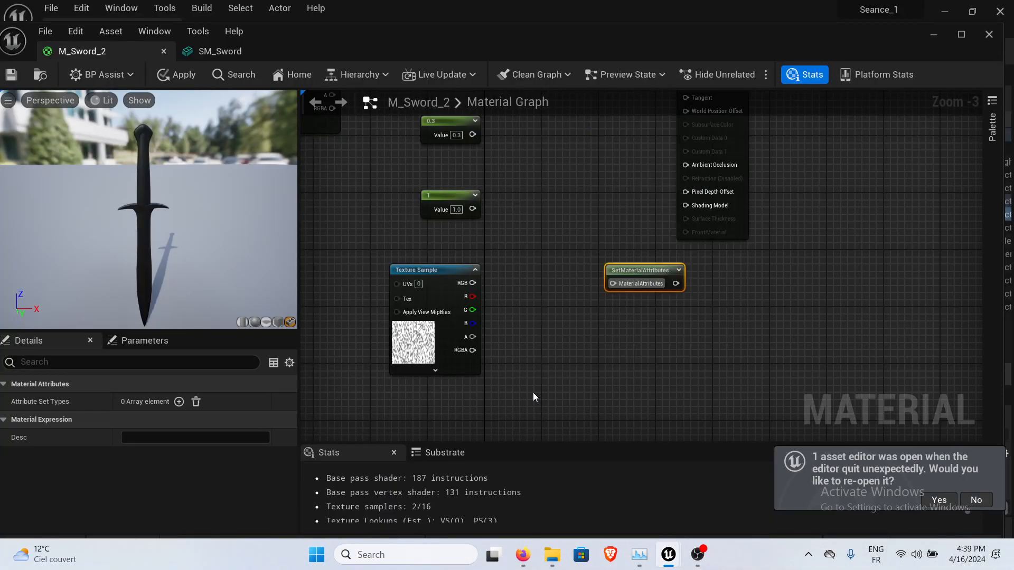
{"action": "right_click_drag", "start_coordinate": [607, 407], "coordinate": [587, 342]}
{"action": "left_click_drag", "start_coordinate": [586, 342], "coordinate": [573, 299]}
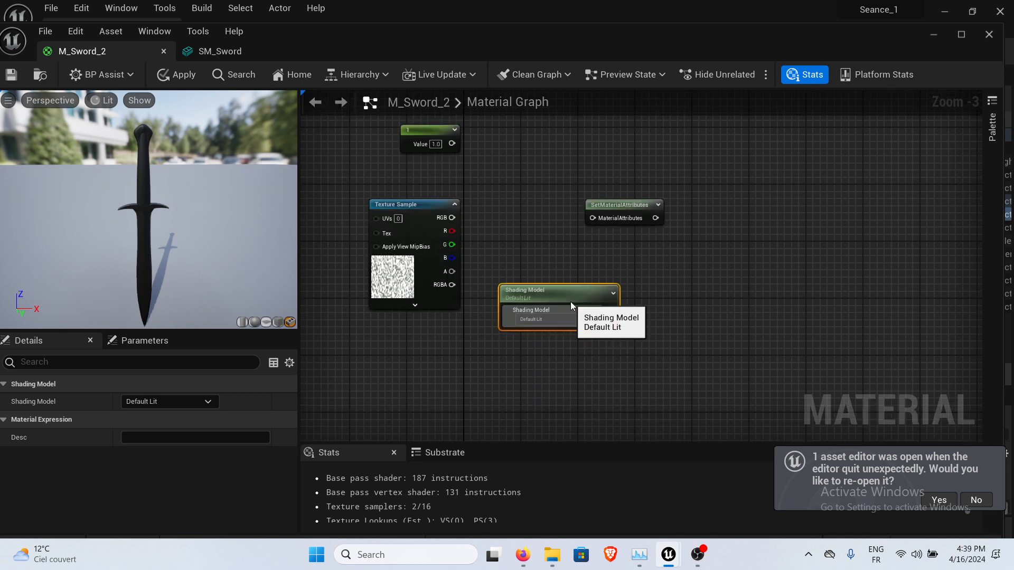
Set the Shading Model node to Hair and try to connect its output to the MaterialAttributes input of SetMaterialAttributes.
{"action": "left_click", "coordinate": [144, 402]}
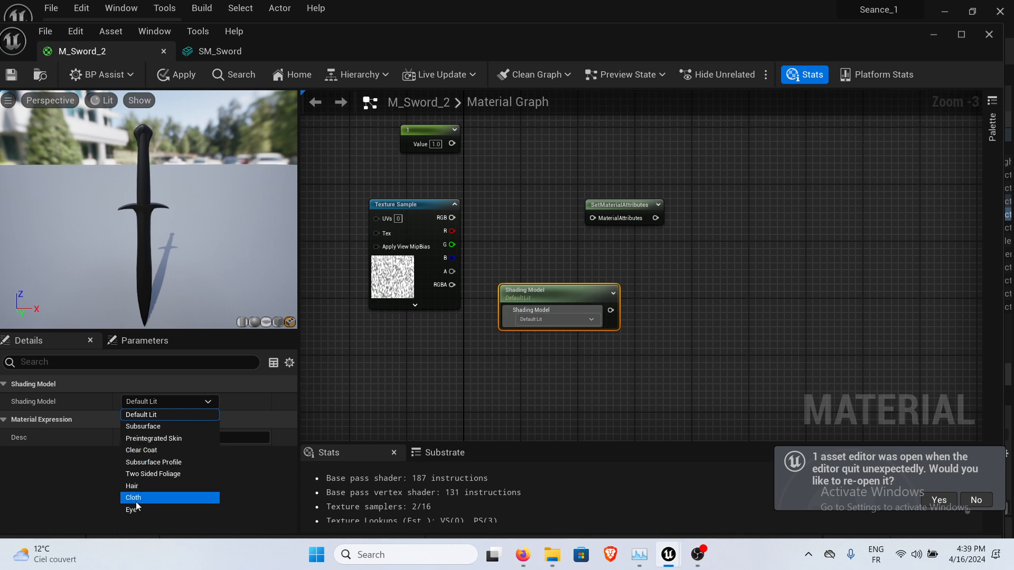
{"action": "left_click", "coordinate": [133, 486]}
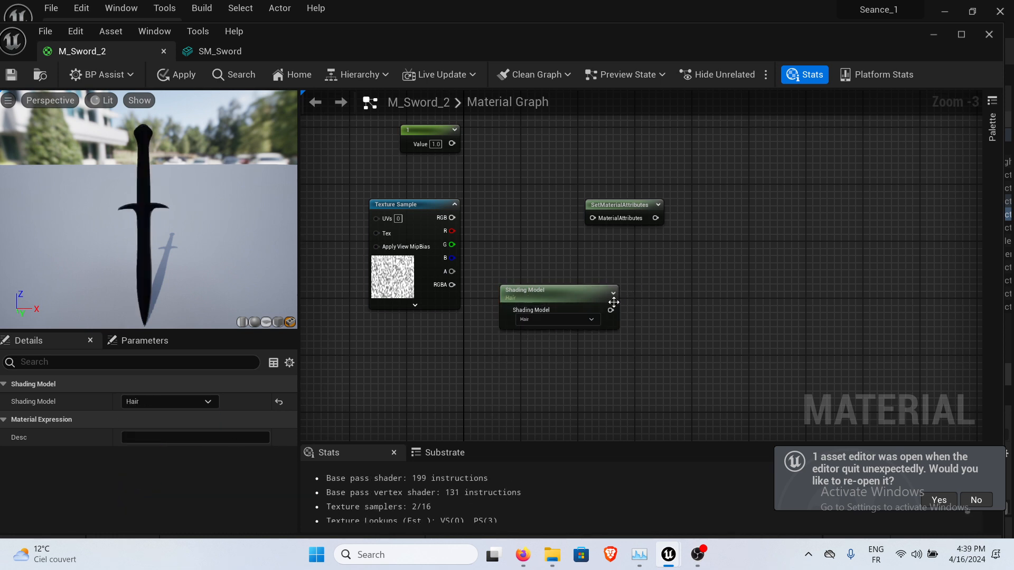
{"action": "mouse_move", "coordinate": [611, 309]}
{"action": "left_mouse_down"}
{"action": "mouse_move", "coordinate": [627, 236]}
{"action": "mouse_move", "coordinate": [594, 221]}
{"action": "left_mouse_up"}
{"action": "left_click", "coordinate": [502, 265]}
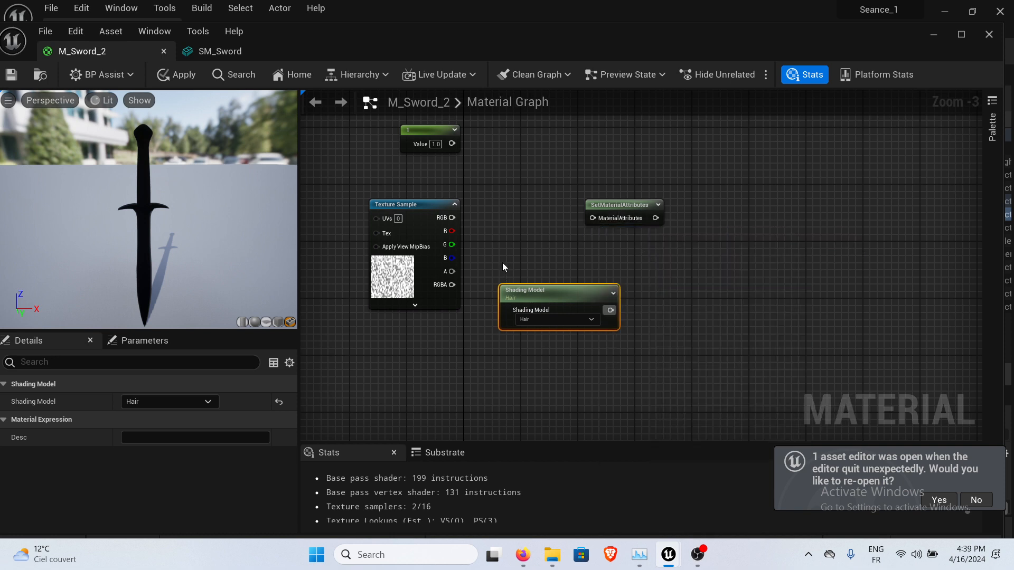
{"action": "left_click_drag", "start_coordinate": [611, 310], "coordinate": [592, 218]}
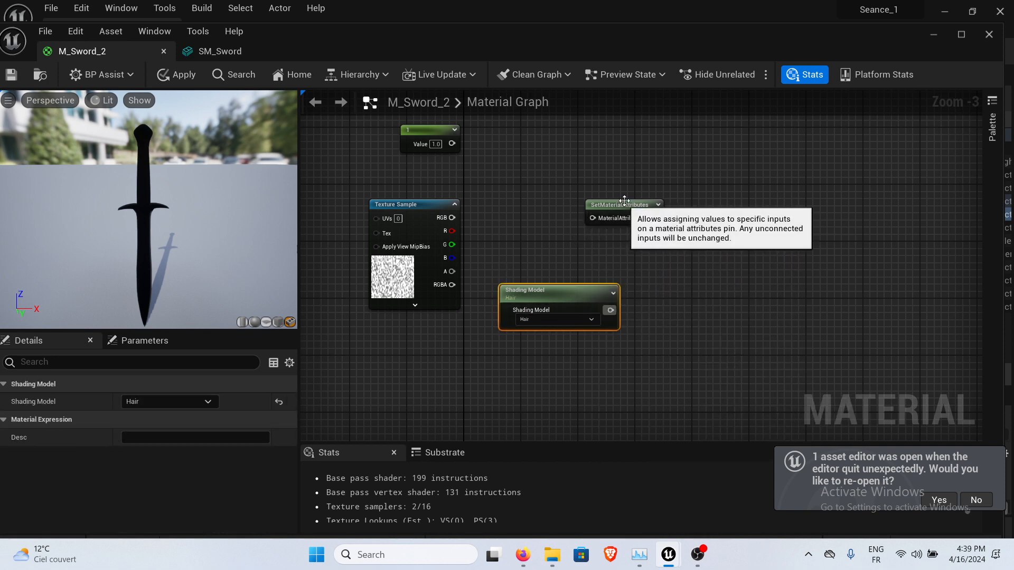
Check the actions available for the SetMaterialAttributes node and expand the node's preview.
{"action": "left_click", "coordinate": [612, 223]}
{"action": "right_click", "coordinate": [612, 222]}
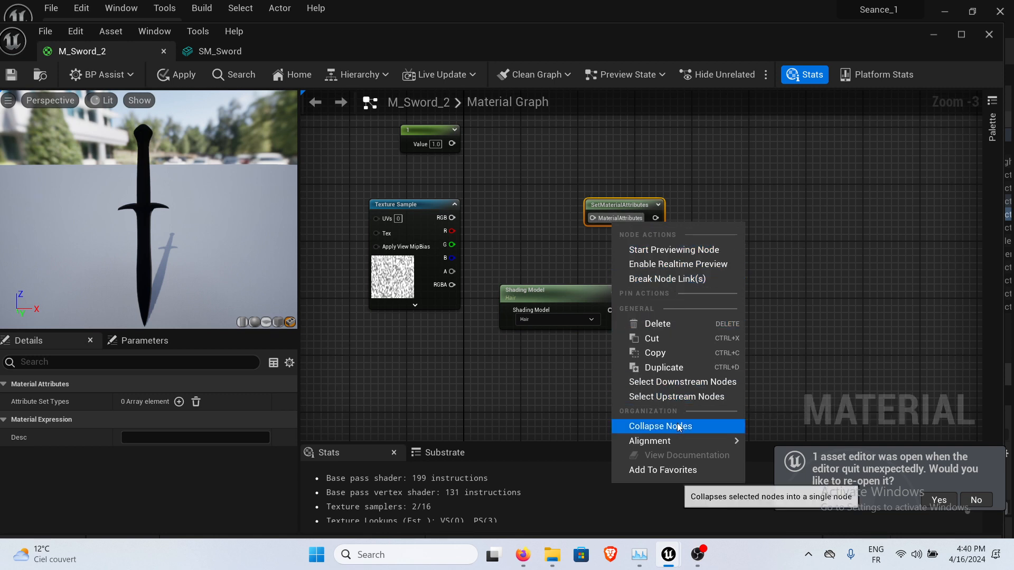
{"action": "mouse_move", "coordinate": [675, 444]}
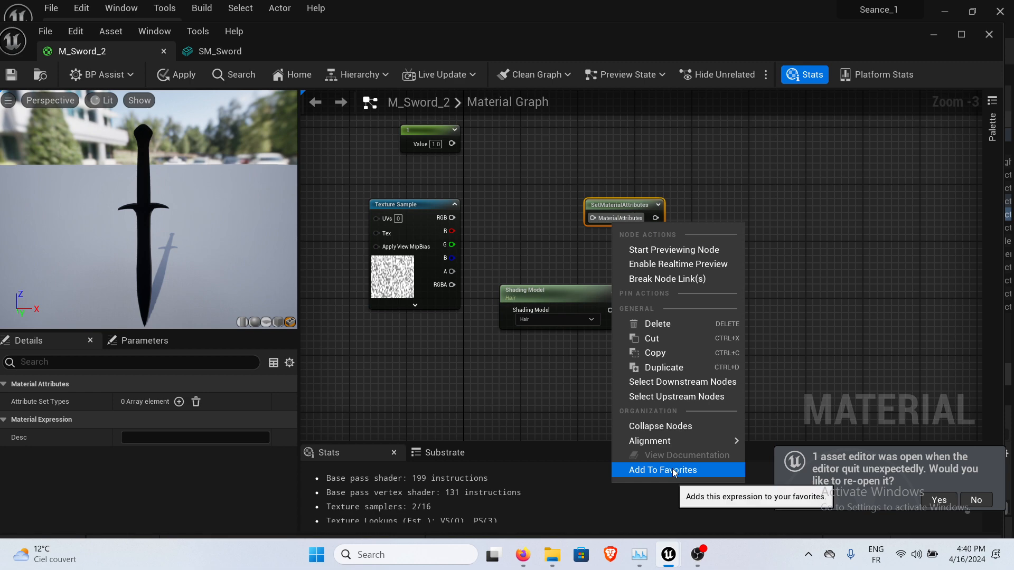
{"action": "left_click", "coordinate": [570, 273]}
{"action": "left_click", "coordinate": [658, 205]}
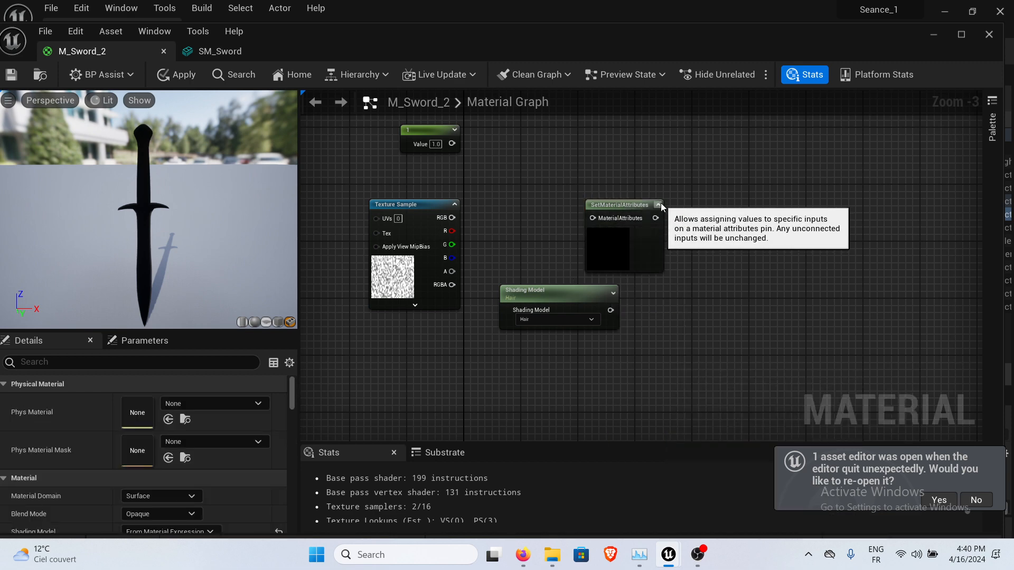
{"action": "scroll", "coordinate": [593, 231], "scroll_direction": "down", "scroll_amount": 3}
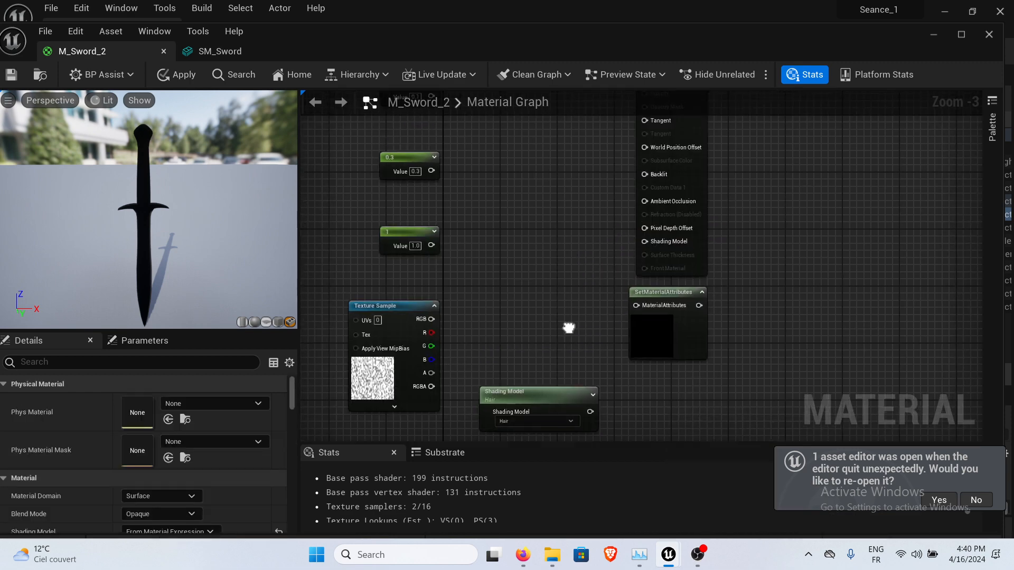
{"action": "right_click", "coordinate": [717, 299]}
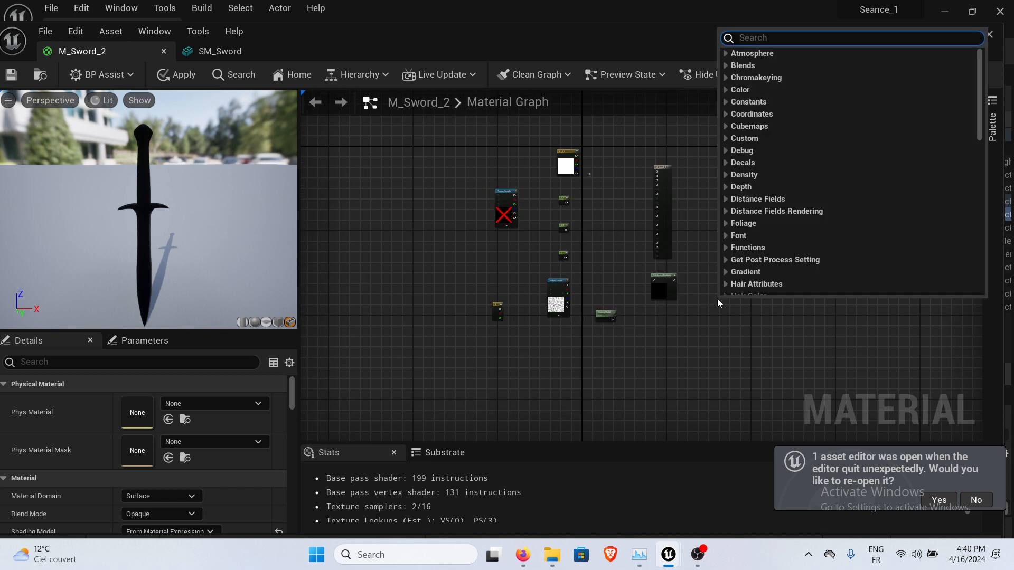
{"action": "left_click", "coordinate": [666, 306]}
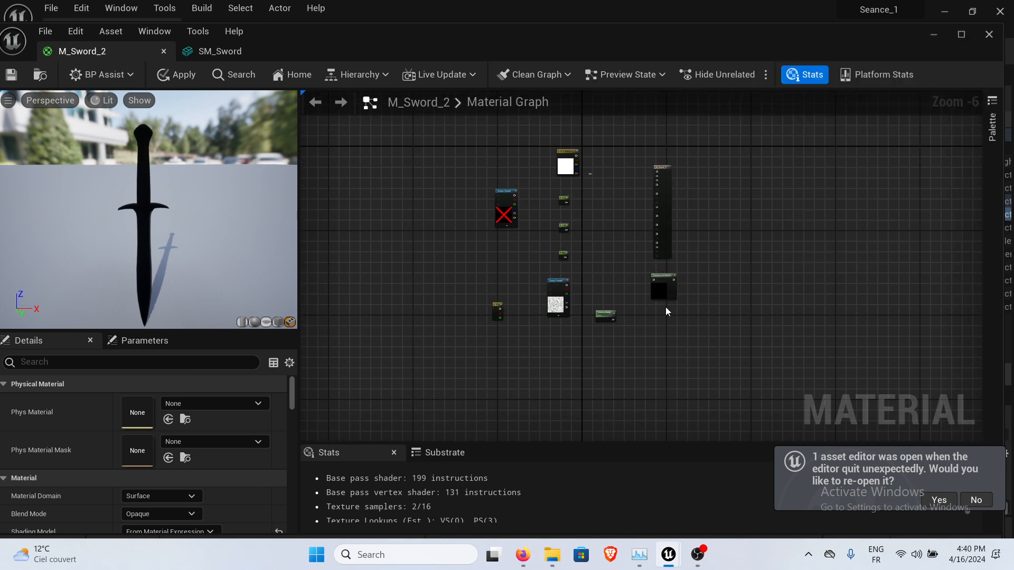
{"action": "scroll", "coordinate": [614, 255], "scroll_direction": "up", "scroll_amount": 4}
{"action": "right_click_drag", "start_coordinate": [612, 255], "coordinate": [526, 489]}
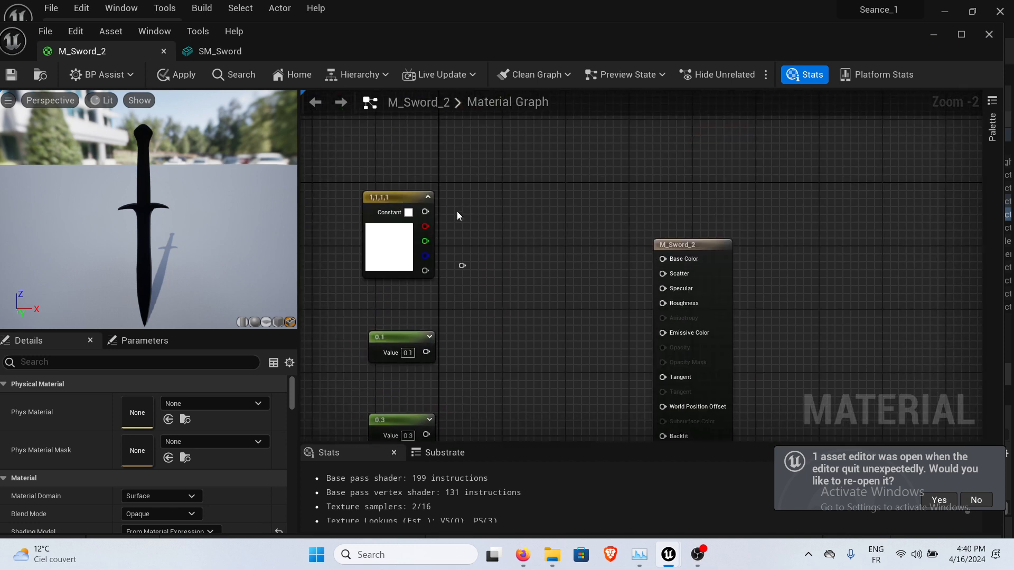
Connect the white constant's output to M_Sword_2's Base Color input, break the link and connect it again.
{"action": "left_click_drag", "start_coordinate": [426, 212], "coordinate": [663, 259]}
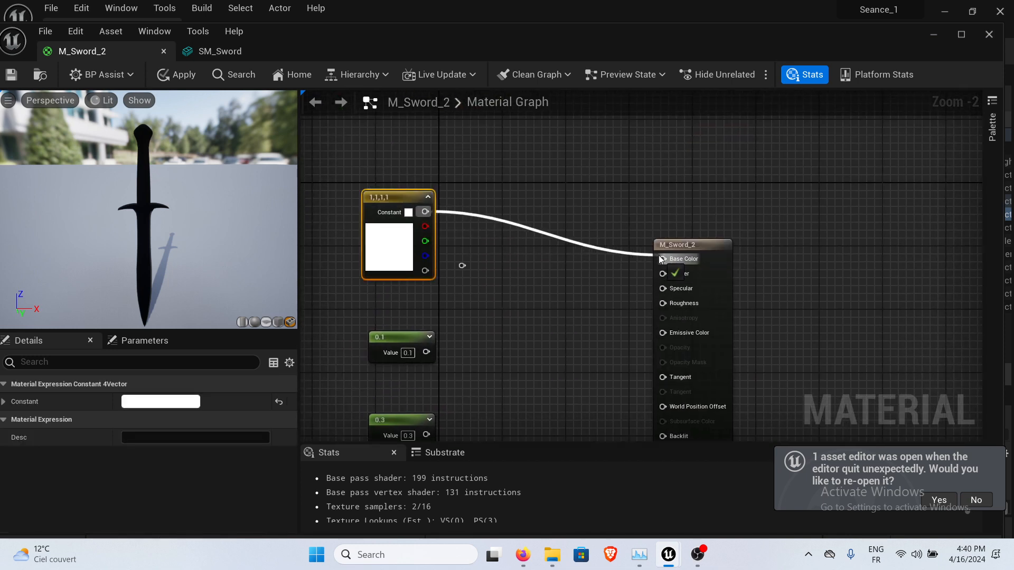
{"action": "left_click", "coordinate": [552, 233]}
{"action": "left_click", "coordinate": [553, 239], "text": "alt"}
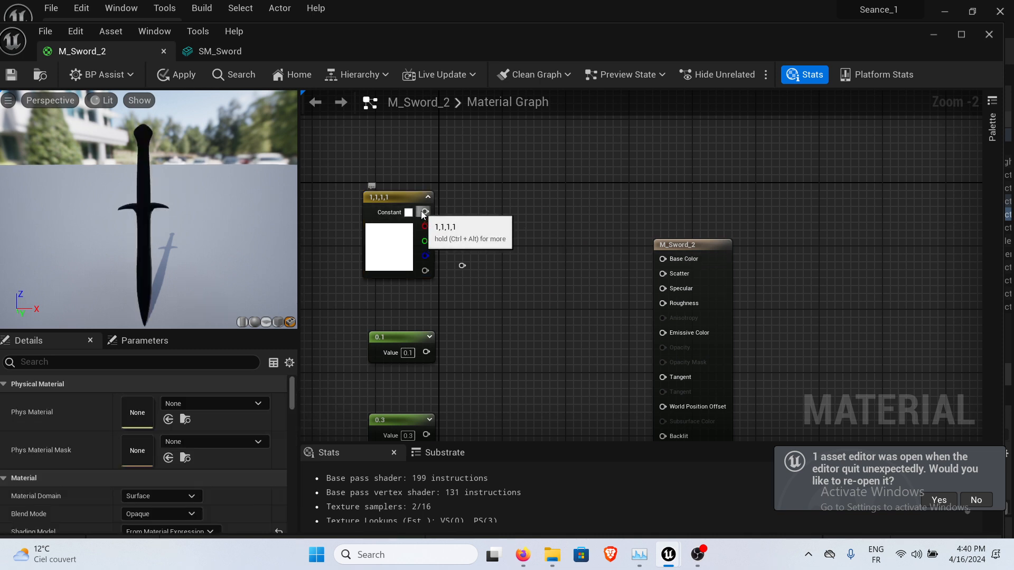
{"action": "left_click_drag", "start_coordinate": [425, 212], "coordinate": [662, 259]}
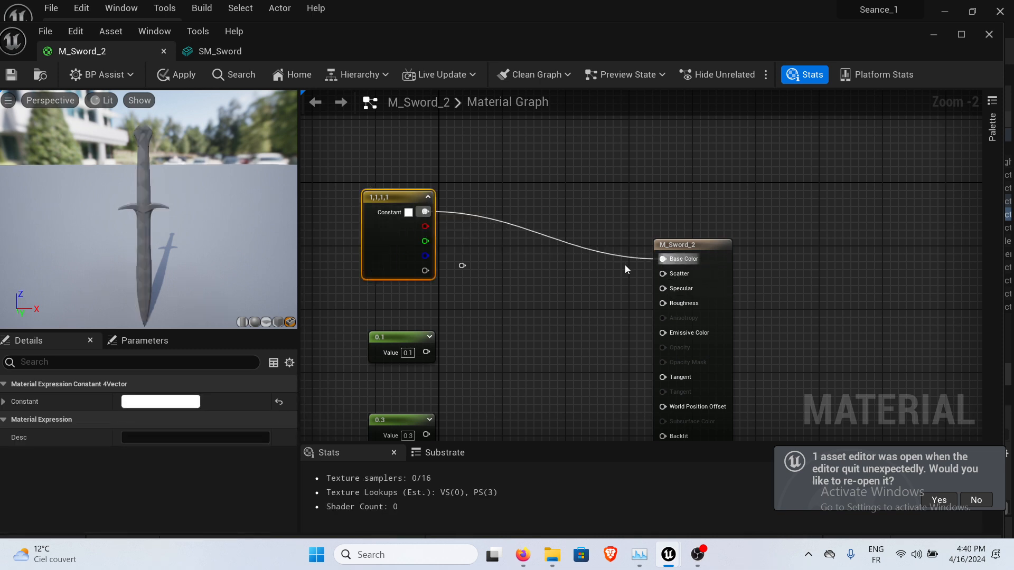
Delete the stray reroute node beside the white constant and break the constant's link to Base Color.
{"action": "left_click", "coordinate": [468, 290]}
{"action": "left_click", "coordinate": [463, 266]}
{"action": "key", "text": "Delete"}
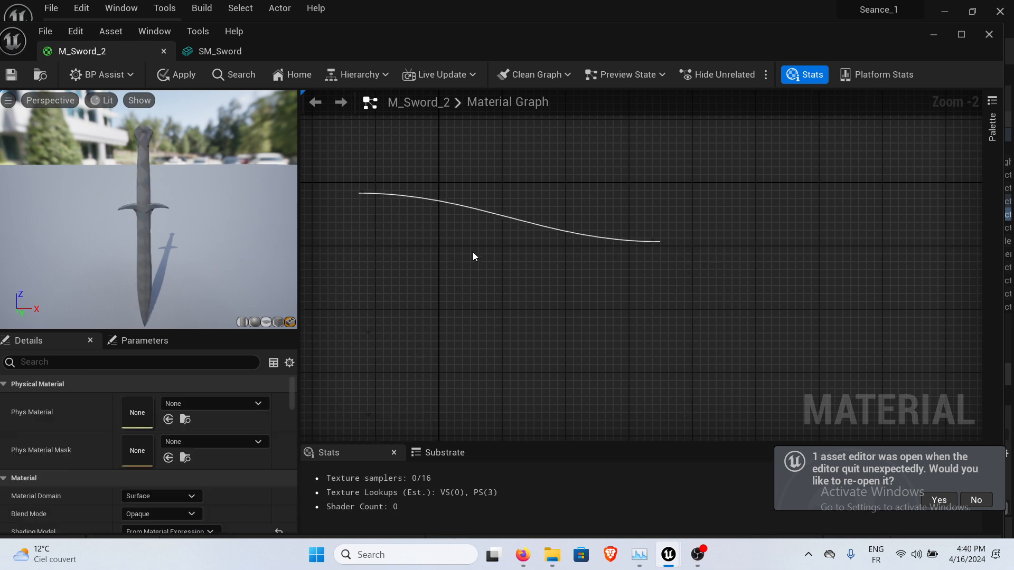
{"action": "left_click", "coordinate": [528, 229], "text": "alt"}
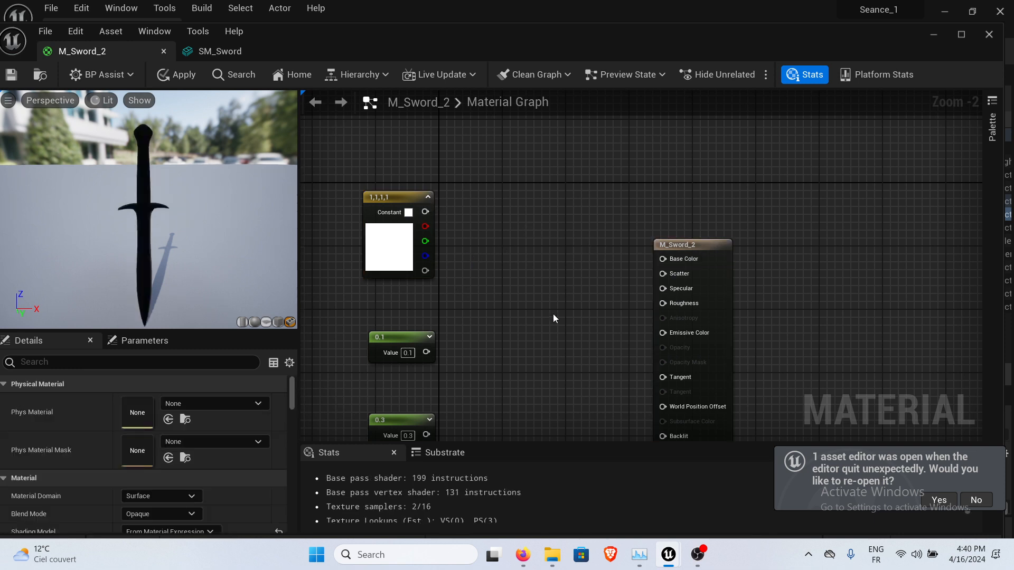
Delete the Shading Model and SetMaterialAttributes nodes from the graph.
{"action": "right_click_drag", "start_coordinate": [553, 316], "coordinate": [532, 133]}
{"action": "right_click_drag", "start_coordinate": [570, 266], "coordinate": [554, 183]}
{"action": "scroll", "coordinate": [585, 284], "scroll_direction": "down", "scroll_amount": 1}
{"action": "right_click_drag", "start_coordinate": [674, 429], "coordinate": [651, 351]}
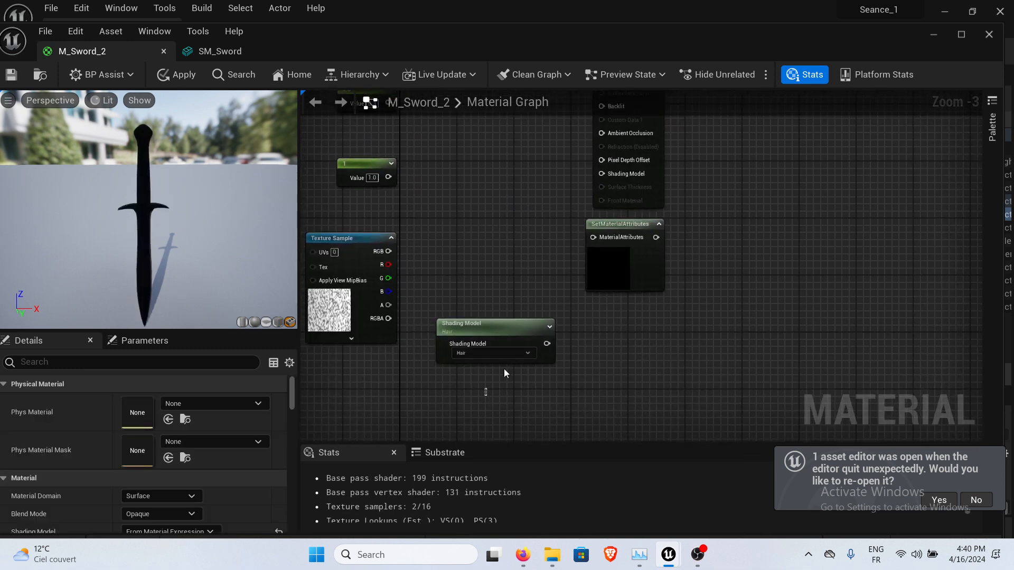
{"action": "left_click_drag", "start_coordinate": [506, 373], "coordinate": [674, 244]}
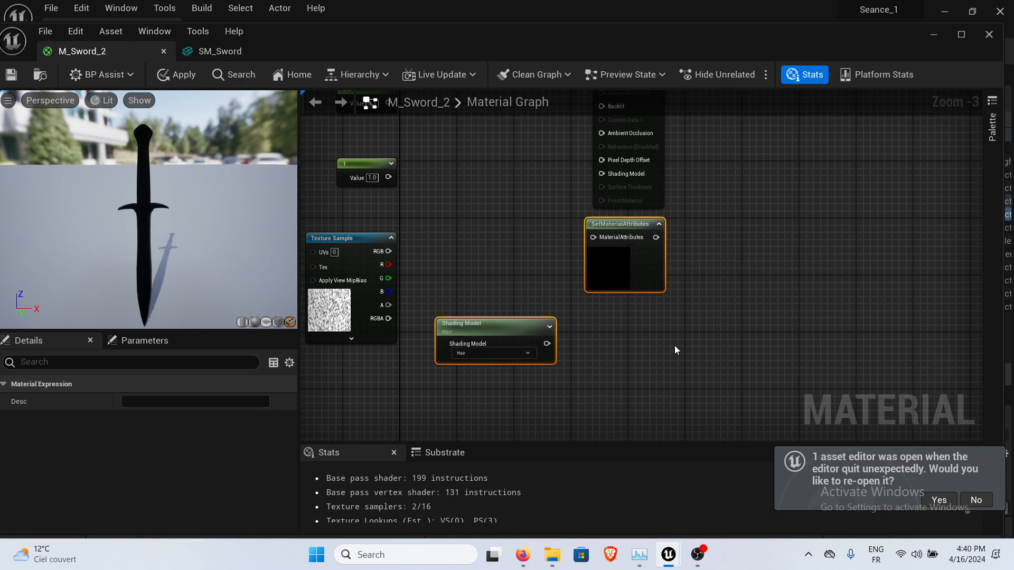
{"action": "key", "text": "Delete"}
{"action": "key", "text": "Home"}
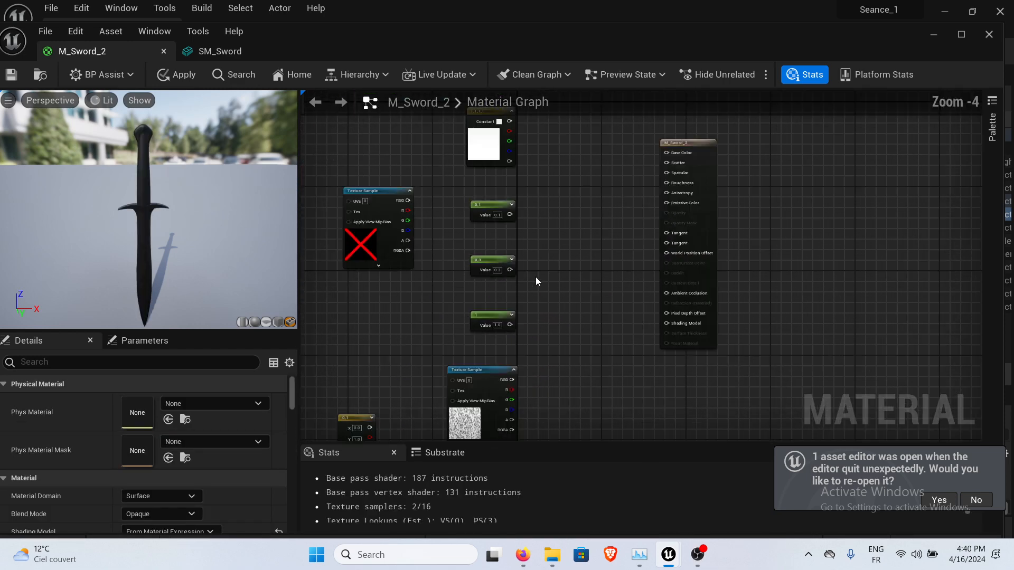
{"action": "right_click_drag", "start_coordinate": [575, 438], "coordinate": [578, 387]}
Switch to Firefox, review the From Material Expression inputs in Epic's documentation and close that page.
{"action": "left_click", "coordinate": [523, 555]}
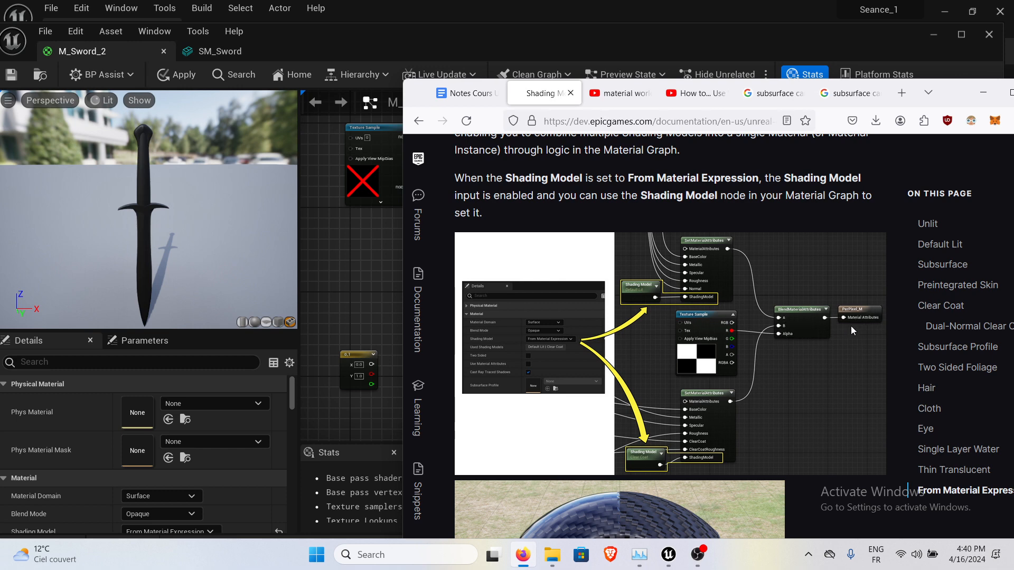
{"action": "scroll", "coordinate": [851, 325], "scroll_direction": "down", "scroll_amount": 10}
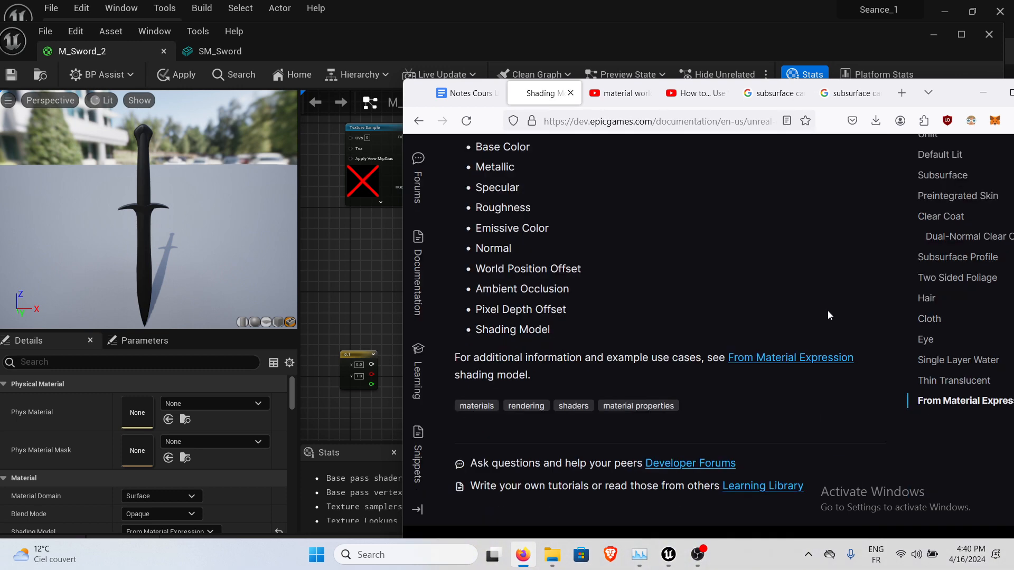
{"action": "scroll", "coordinate": [828, 315], "scroll_direction": "up", "scroll_amount": 4}
{"action": "left_click_drag", "start_coordinate": [952, 95], "coordinate": [863, 85]}
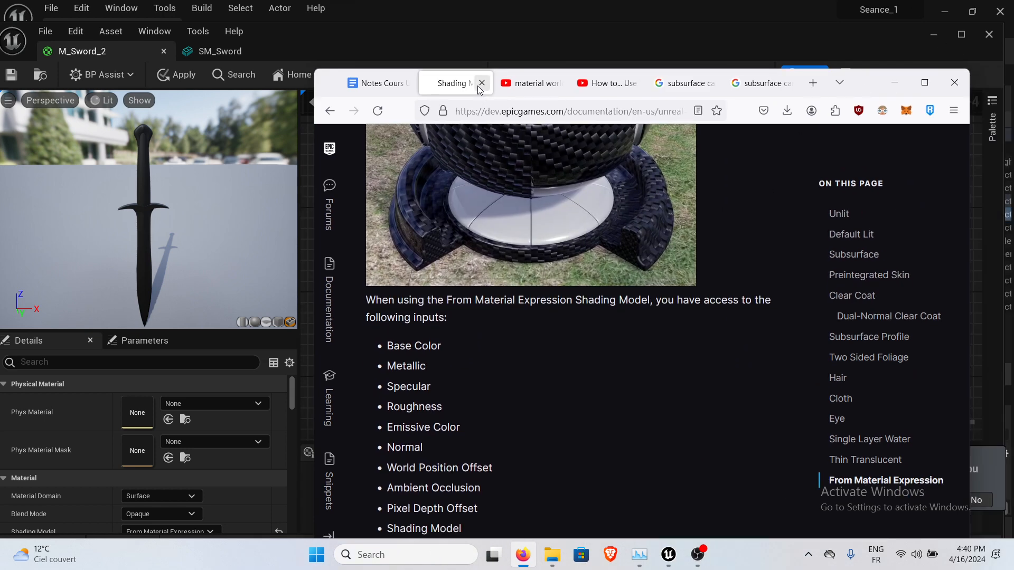
{"action": "left_click", "coordinate": [379, 84]}
{"action": "left_click", "coordinate": [453, 83]}
{"action": "scroll", "coordinate": [525, 248], "scroll_direction": "up", "scroll_amount": 5}
{"action": "left_click", "coordinate": [482, 83]}
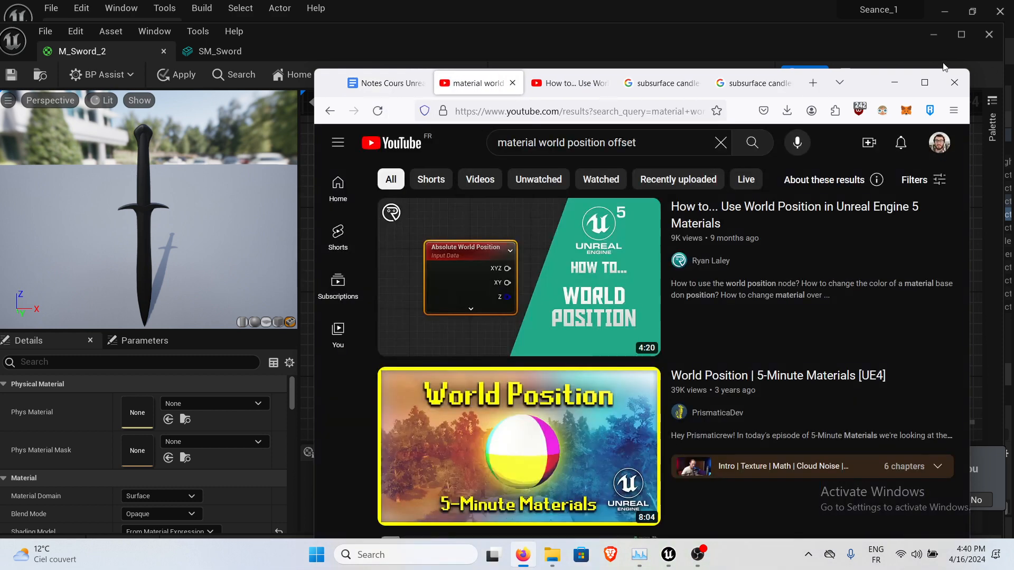
Minimize Firefox and maximize the M_Sword_2 material editor window.
{"action": "left_click", "coordinate": [907, 81]}
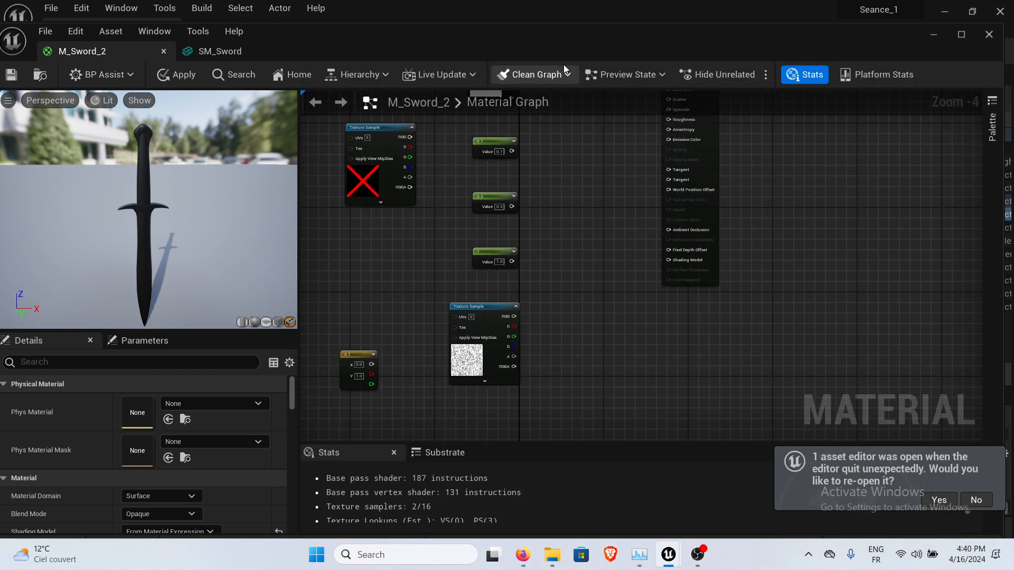
{"action": "left_click_drag", "start_coordinate": [557, 33], "coordinate": [568, 1]}
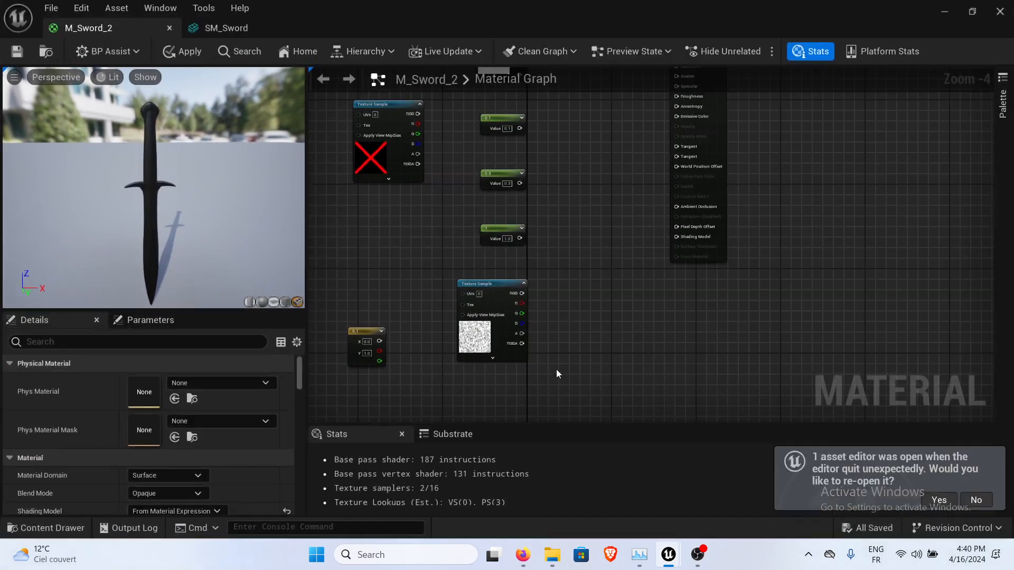
{"action": "right_click_drag", "start_coordinate": [507, 289], "coordinate": [557, 341]}
{"action": "scroll", "coordinate": [555, 340], "scroll_direction": "down", "scroll_amount": 1}
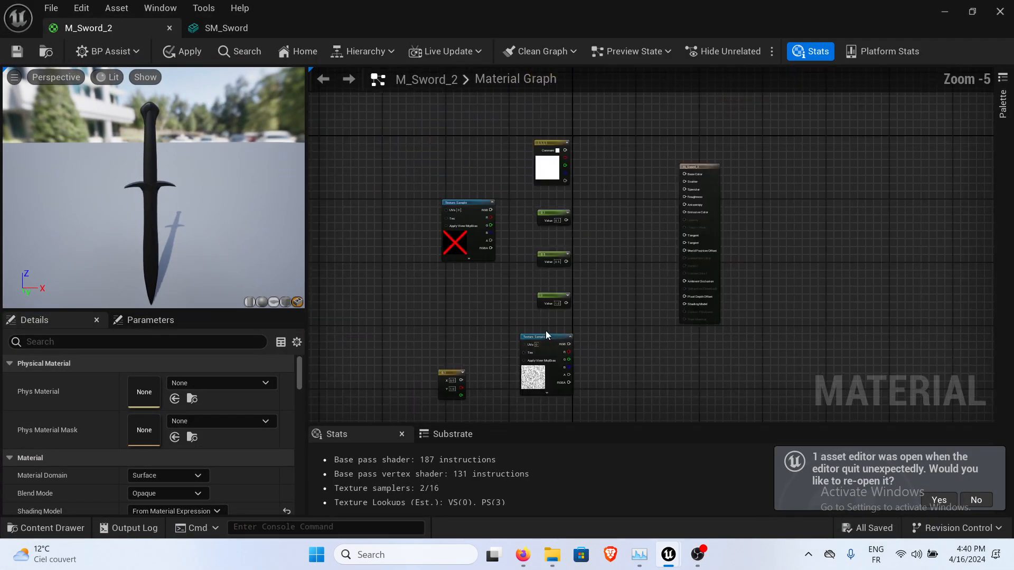
Switch to Firefox and close the YouTube and subsurface search pages, leaving only the Notes Cours Unreal Engine document open.
{"action": "left_click", "coordinate": [522, 554]}
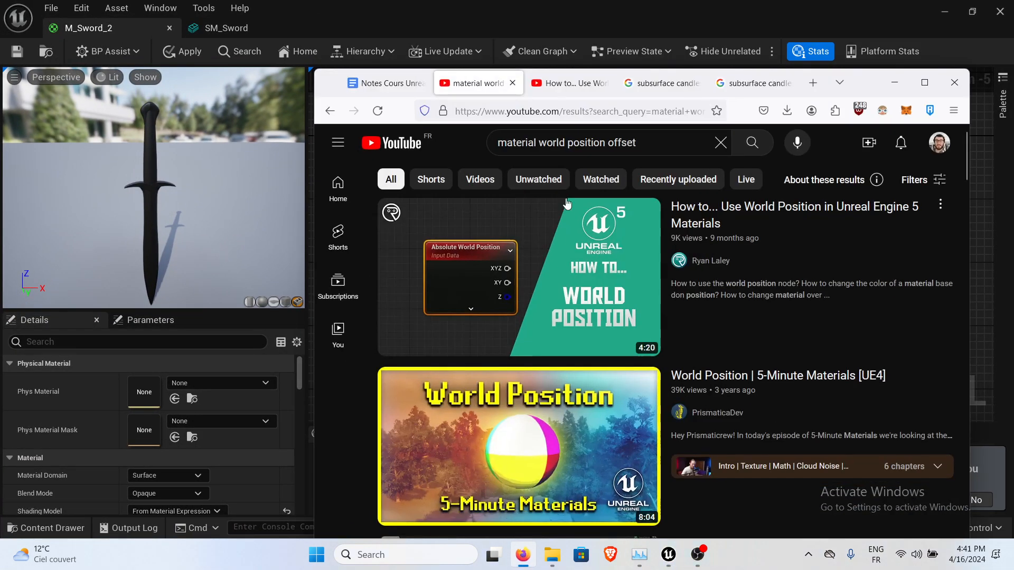
{"action": "left_click", "coordinate": [401, 84]}
{"action": "left_click", "coordinate": [494, 84]}
{"action": "left_click", "coordinate": [512, 84]}
{"action": "left_click", "coordinate": [512, 85]}
{"action": "left_click", "coordinate": [512, 85]}
{"action": "left_click", "coordinate": [513, 85]}
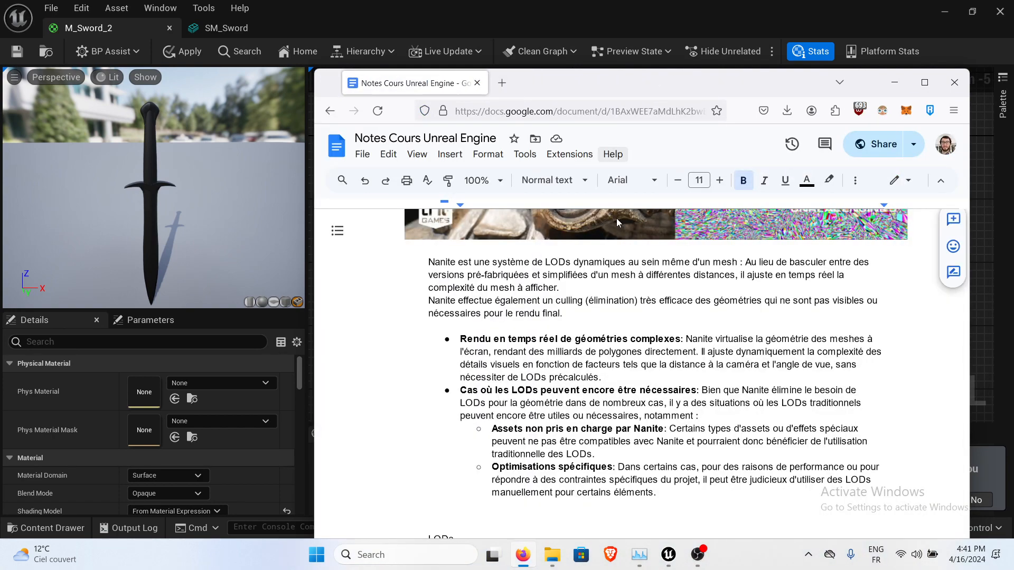
Look through the course notes around the shading model list and the Material Graph section's frequent nodes.
{"action": "scroll", "coordinate": [617, 222], "scroll_direction": "down", "scroll_amount": 4}
{"action": "scroll", "coordinate": [593, 404], "scroll_direction": "up", "scroll_amount": 5}
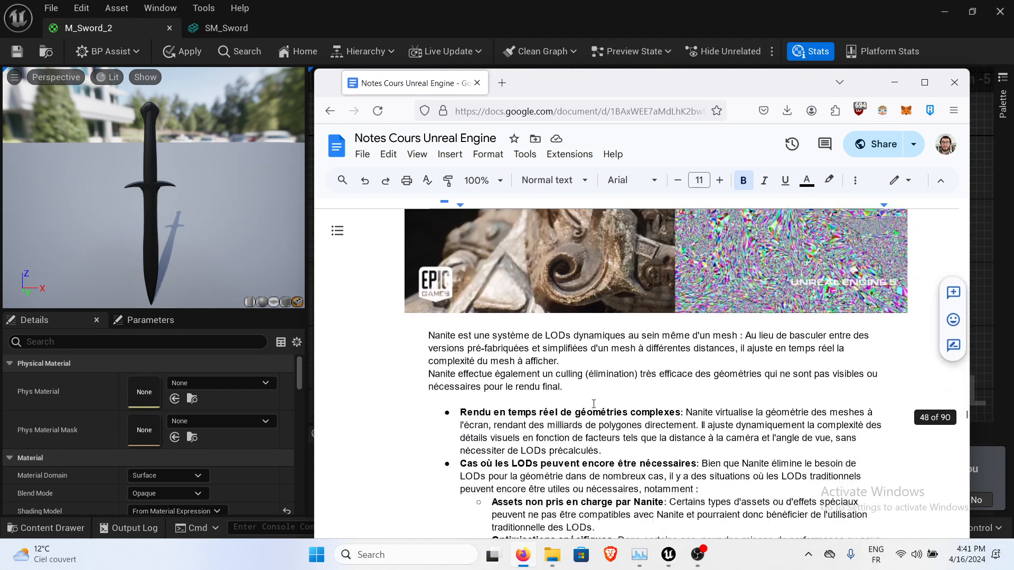
{"action": "scroll", "coordinate": [594, 404], "scroll_direction": "up", "scroll_amount": 10}
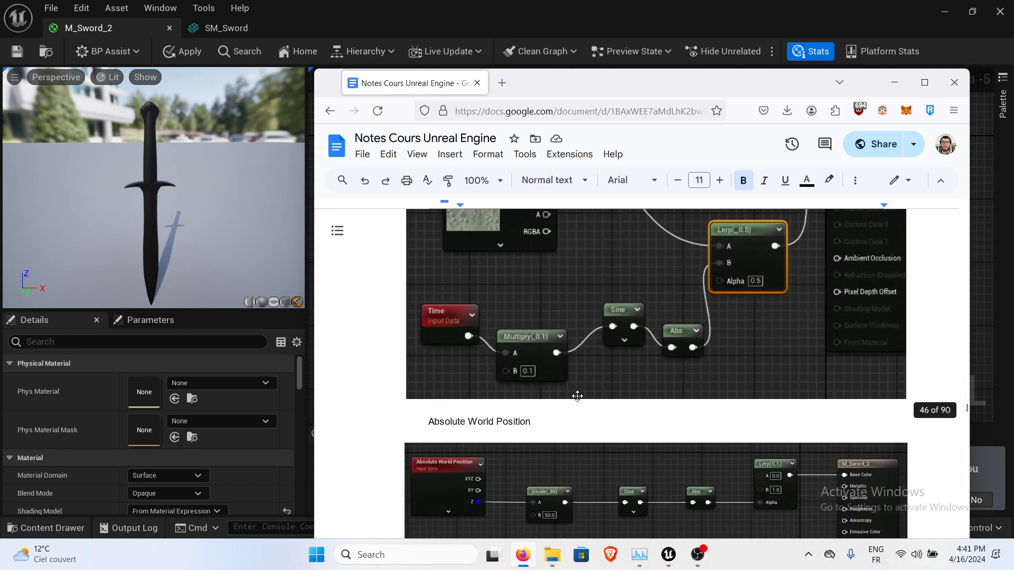
{"action": "scroll", "coordinate": [578, 396], "scroll_direction": "up", "scroll_amount": 12}
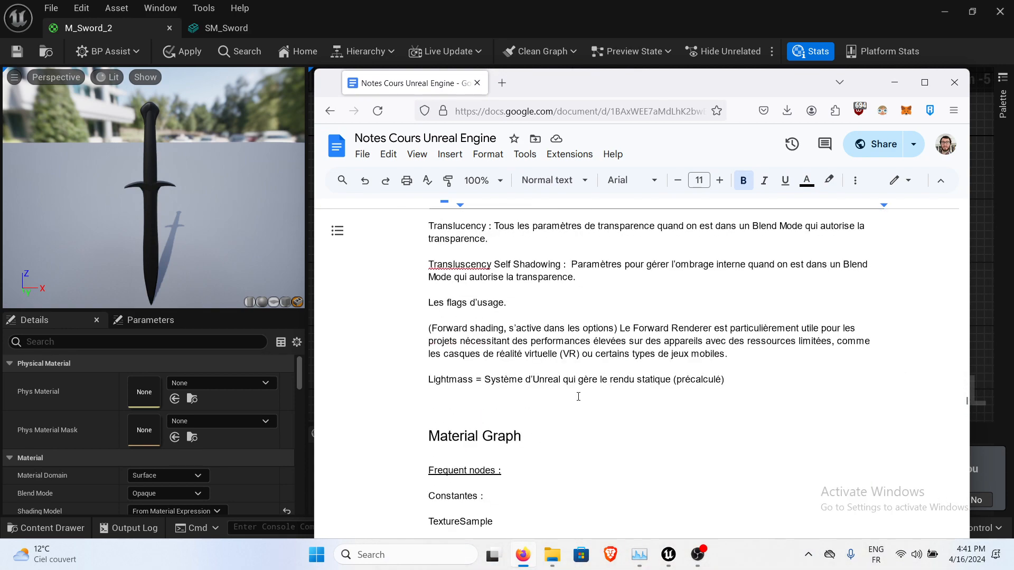
{"action": "scroll", "coordinate": [579, 396], "scroll_direction": "up", "scroll_amount": 8}
{"action": "scroll", "coordinate": [579, 396], "scroll_direction": "down", "scroll_amount": 5}
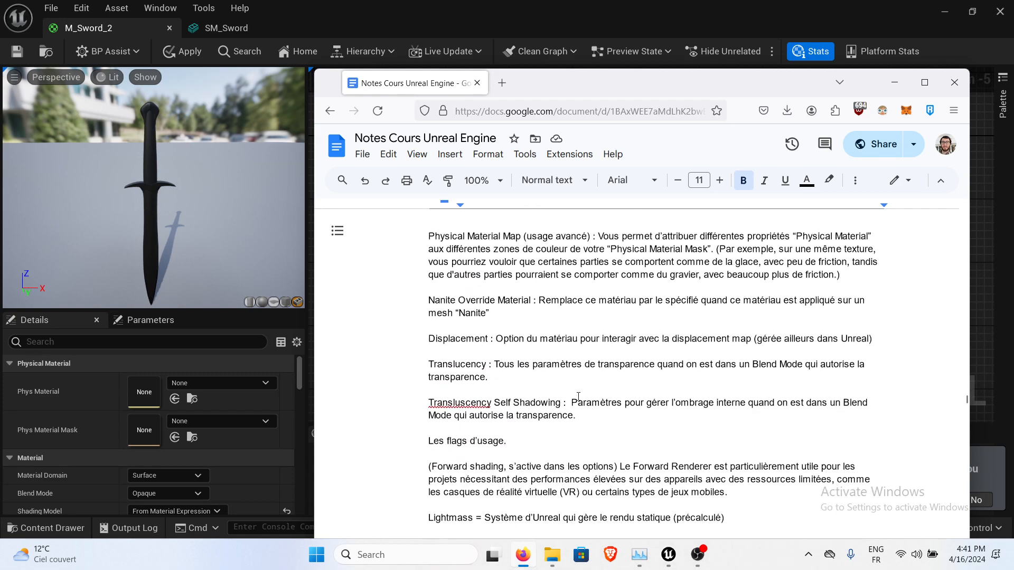
{"action": "scroll", "coordinate": [578, 397], "scroll_direction": "down", "scroll_amount": 3}
{"action": "scroll", "coordinate": [578, 396], "scroll_direction": "up", "scroll_amount": 8}
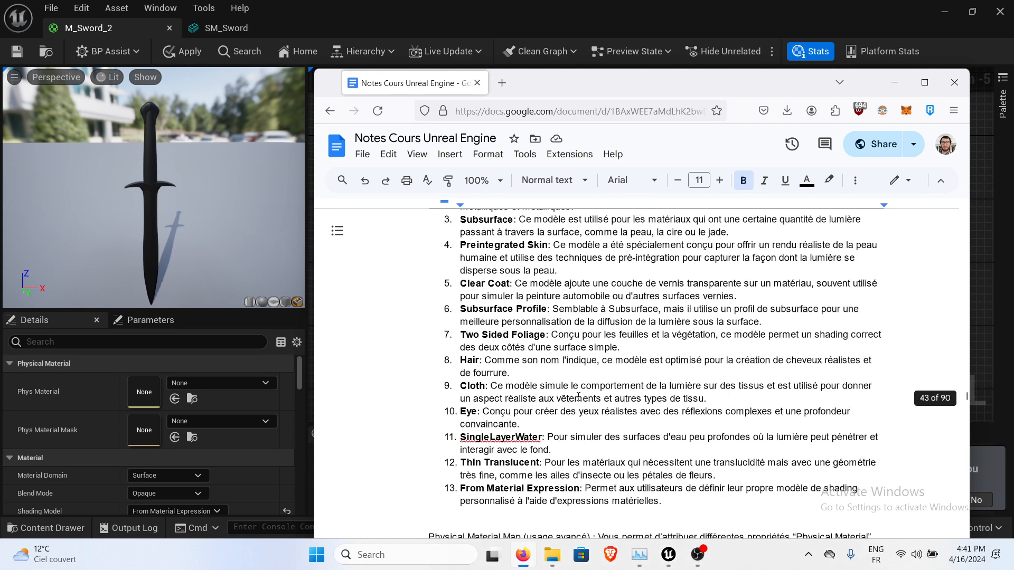
{"action": "scroll", "coordinate": [579, 396], "scroll_direction": "up", "scroll_amount": 8}
{"action": "scroll", "coordinate": [578, 396], "scroll_direction": "down", "scroll_amount": 8}
{"action": "scroll", "coordinate": [580, 393], "scroll_direction": "down", "scroll_amount": 5}
{"action": "scroll", "coordinate": [579, 394], "scroll_direction": "down", "scroll_amount": 8}
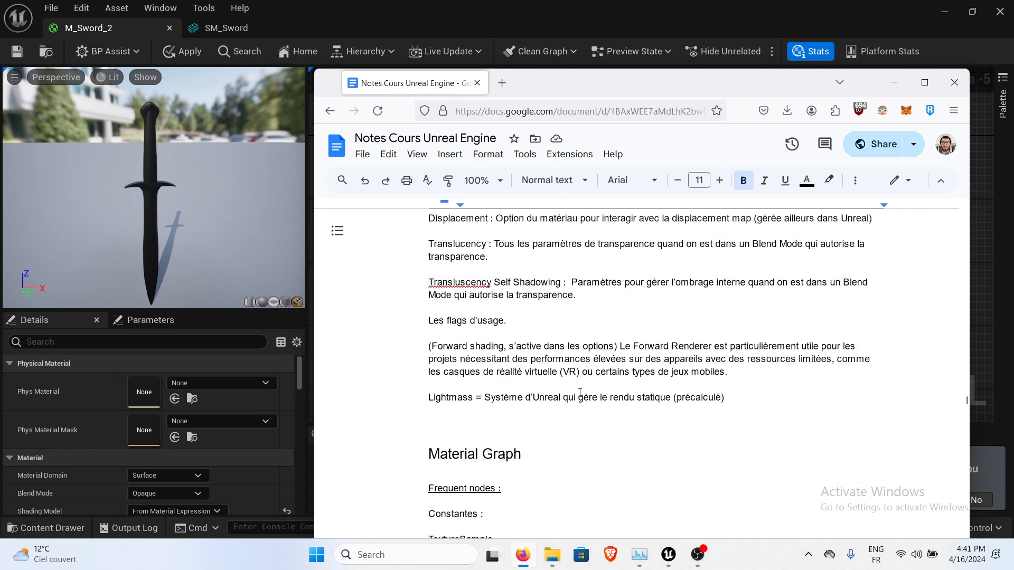
{"action": "scroll", "coordinate": [579, 391], "scroll_direction": "down", "scroll_amount": 2}
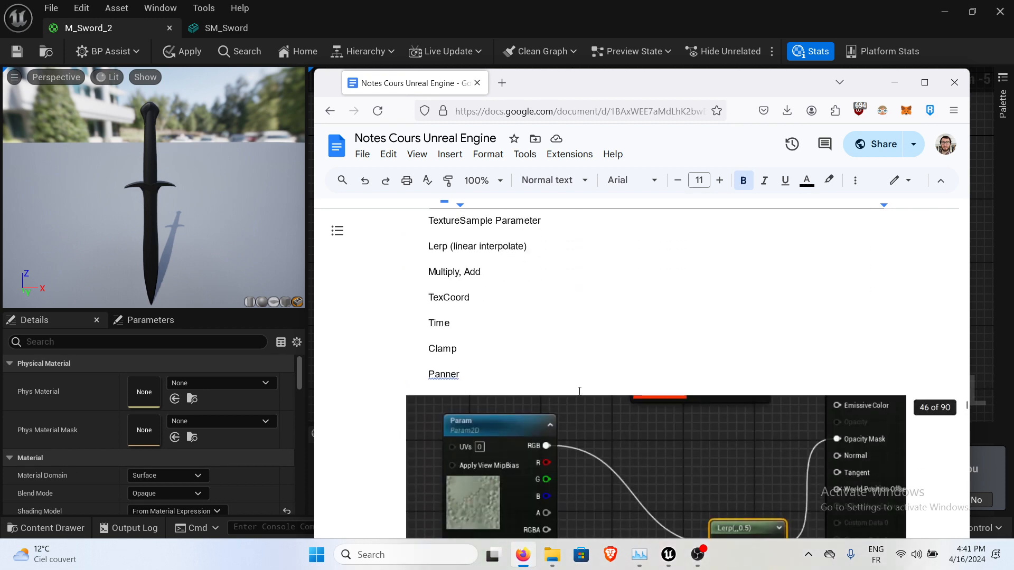
{"action": "scroll", "coordinate": [580, 391], "scroll_direction": "up", "scroll_amount": 5}
{"action": "scroll", "coordinate": [543, 351], "scroll_direction": "down", "scroll_amount": 12}
{"action": "scroll", "coordinate": [558, 366], "scroll_direction": "up", "scroll_amount": 2}
{"action": "scroll", "coordinate": [558, 366], "scroll_direction": "up", "scroll_amount": 10}
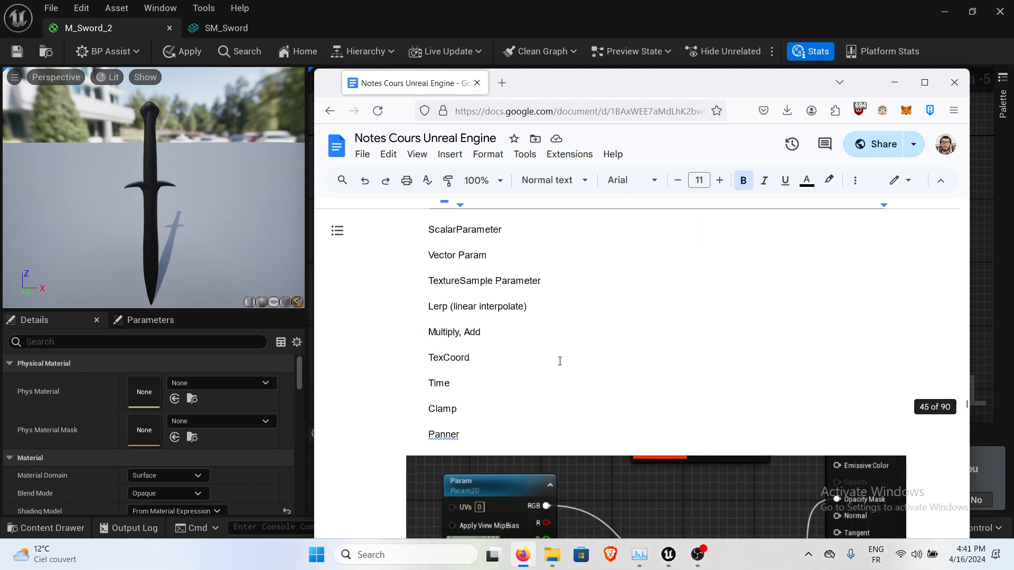
Move the Firefox window to the upper part of the desktop and enlarge it to show more of the notes.
{"action": "left_click_drag", "start_coordinate": [664, 83], "coordinate": [412, 85]}
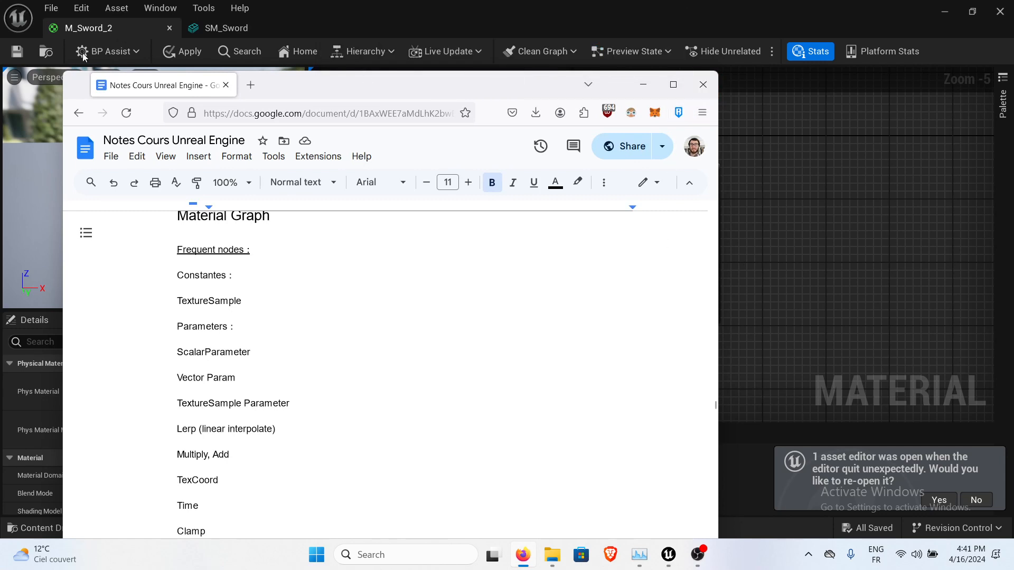
{"action": "left_click_drag", "start_coordinate": [65, 71], "coordinate": [11, 199]}
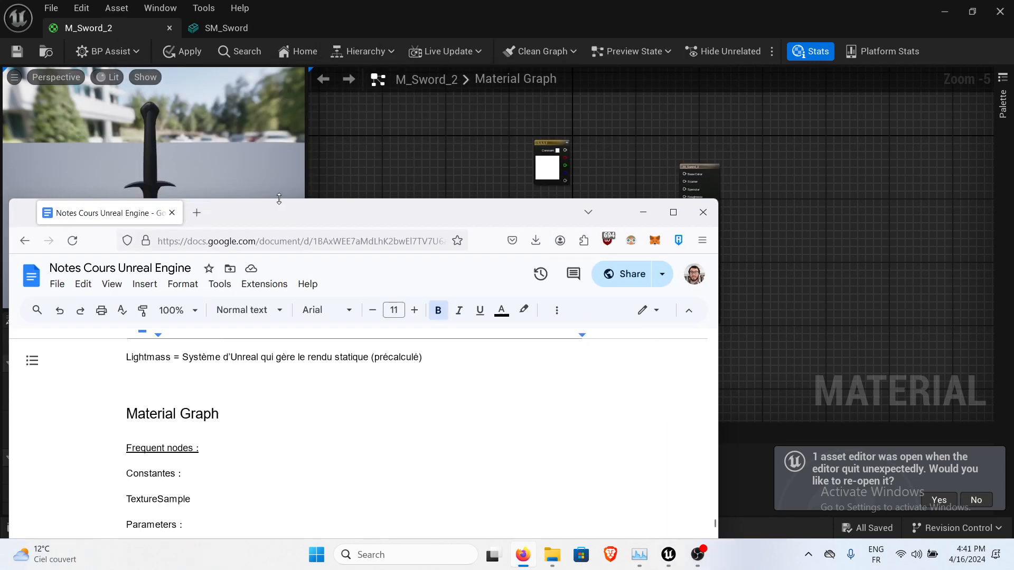
{"action": "left_click_drag", "start_coordinate": [288, 209], "coordinate": [289, 20]}
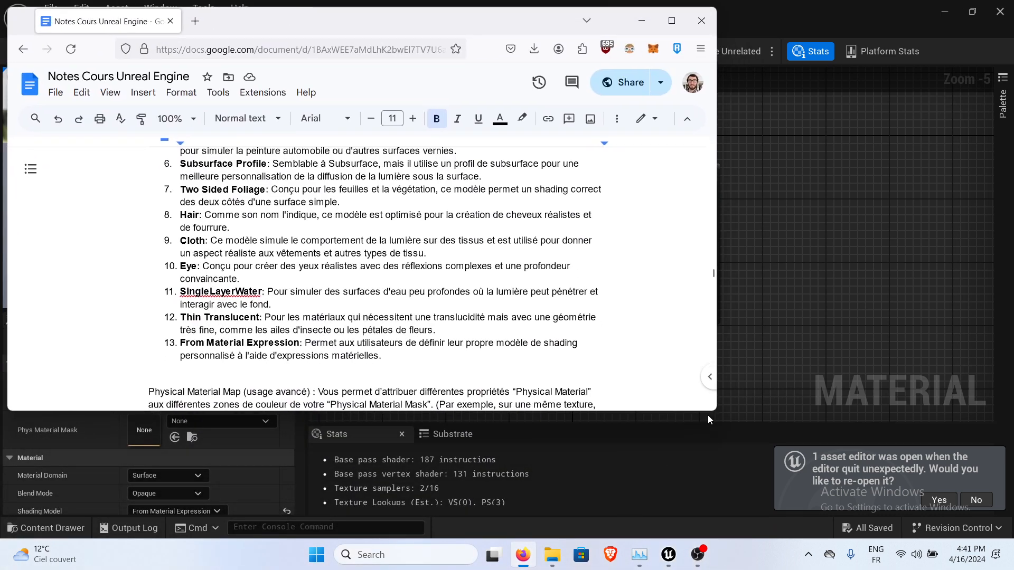
{"action": "left_click_drag", "start_coordinate": [716, 411], "coordinate": [949, 506]}
Look through the notes from the AlphaHoldOut and Shading Model sections down to Material Graph's frequent nodes.
{"action": "scroll", "coordinate": [740, 238], "scroll_direction": "down", "scroll_amount": 15}
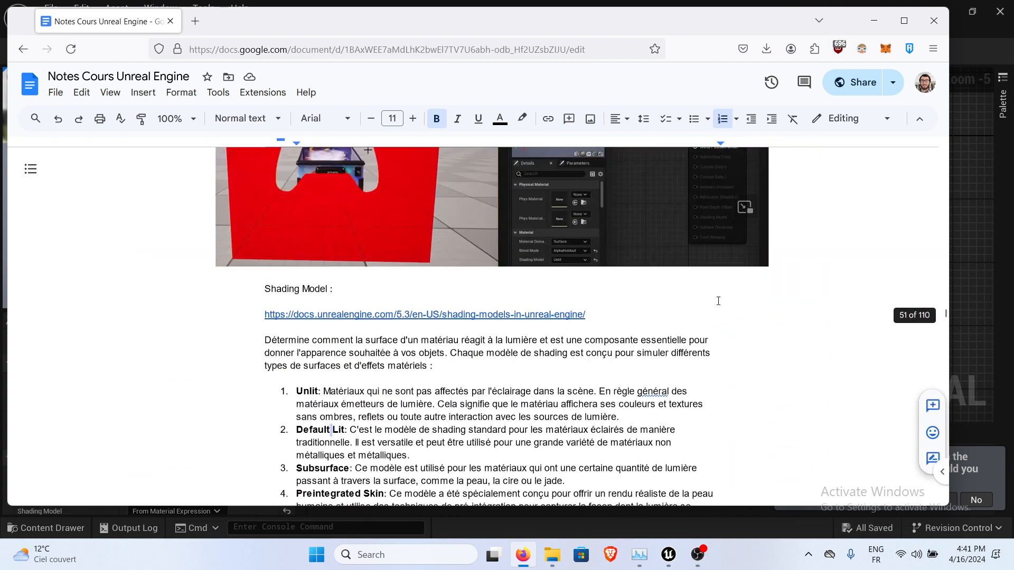
{"action": "scroll", "coordinate": [718, 301], "scroll_direction": "up", "scroll_amount": 6}
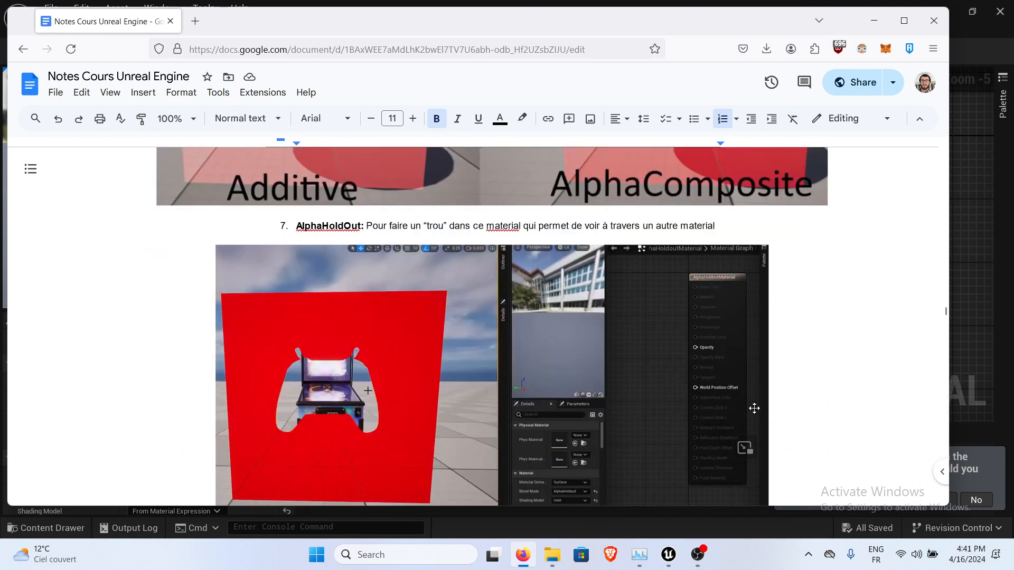
{"action": "scroll", "coordinate": [627, 367], "scroll_direction": "down", "scroll_amount": 5}
{"action": "scroll", "coordinate": [679, 336], "scroll_direction": "down", "scroll_amount": 20}
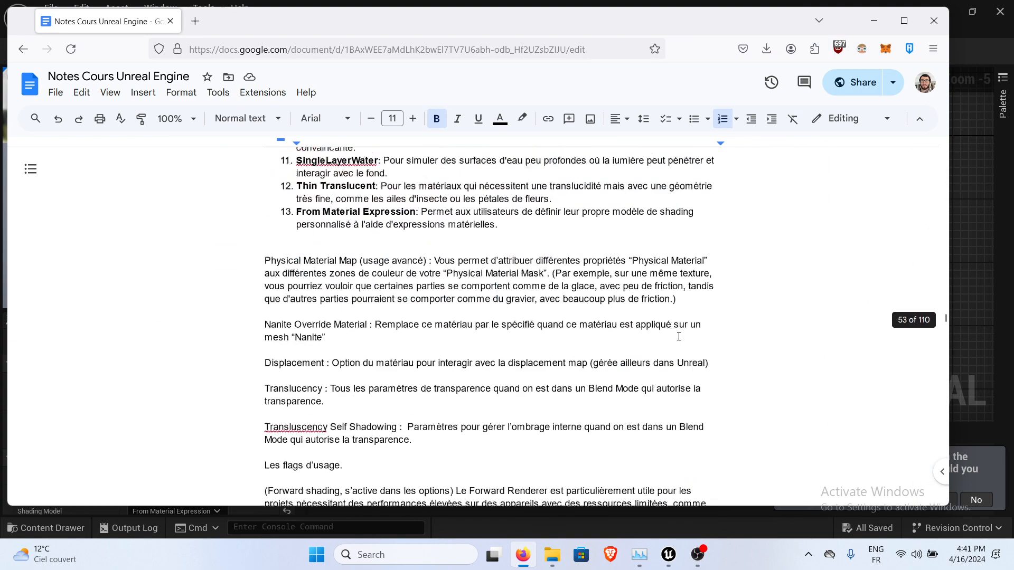
{"action": "scroll", "coordinate": [507, 299], "scroll_direction": "up", "scroll_amount": 3}
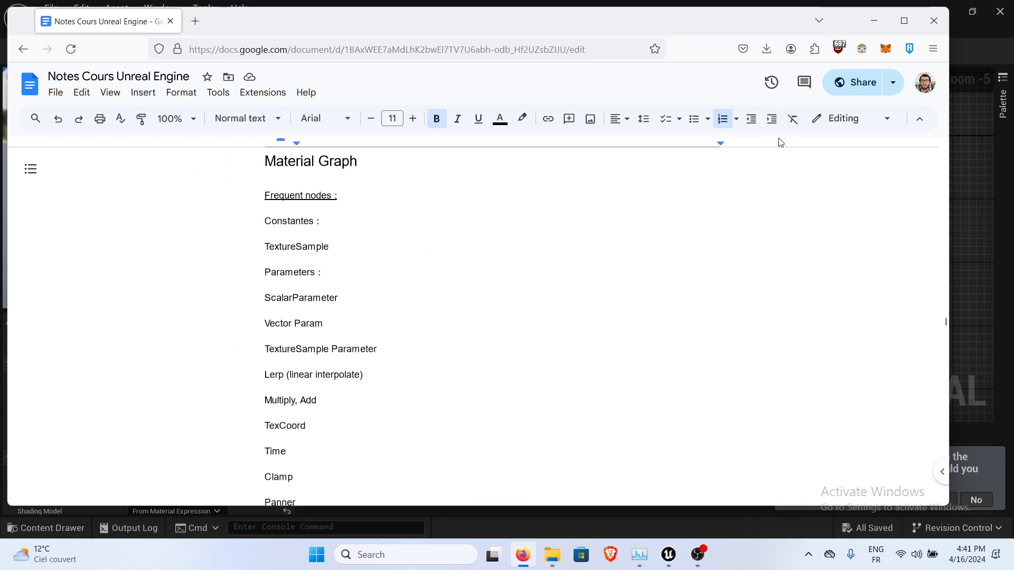
Return to the M_Sword_2 material graph and search the available nodes for "const".
{"action": "left_click", "coordinate": [874, 20]}
{"action": "scroll", "coordinate": [585, 263], "scroll_direction": "up", "scroll_amount": 2}
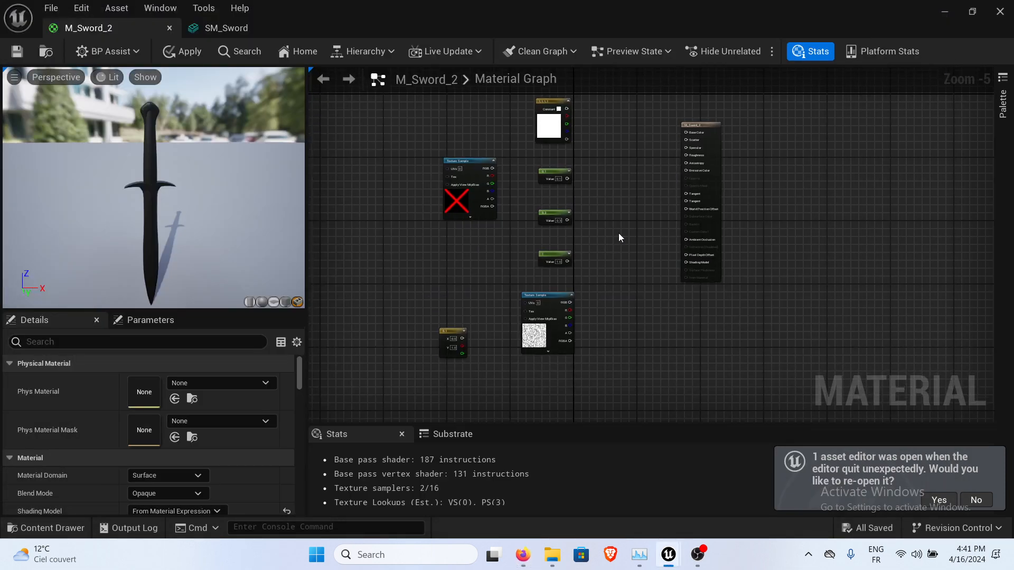
{"action": "scroll", "coordinate": [611, 281], "scroll_direction": "down", "scroll_amount": 1}
{"action": "right_click", "coordinate": [596, 271]}
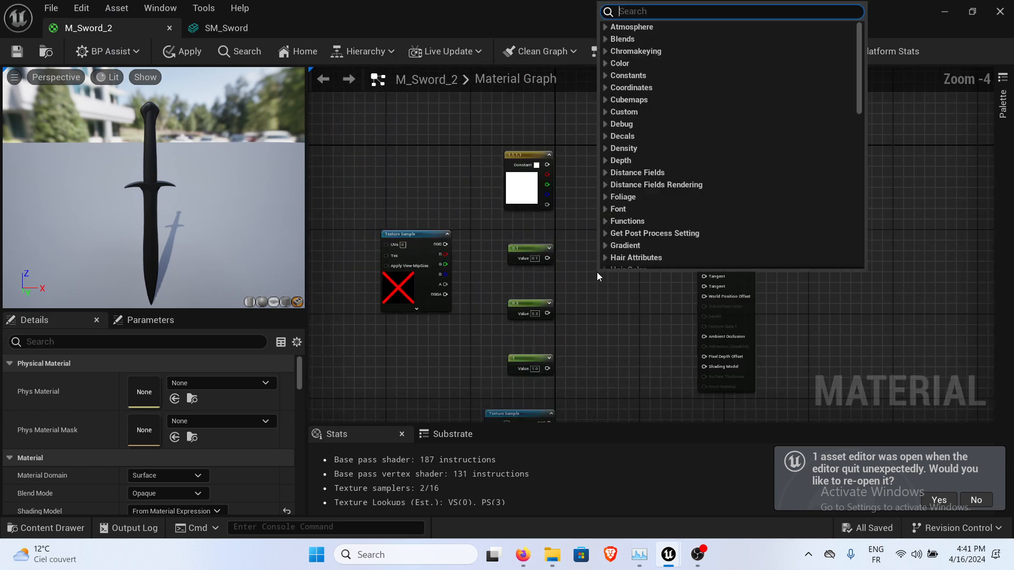
{"action": "type", "text": "const"}
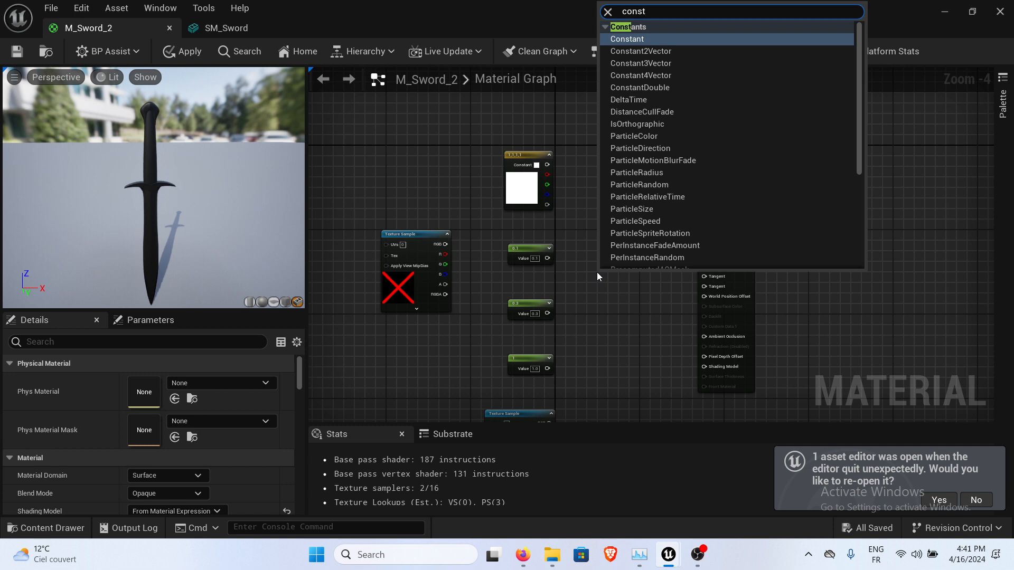
Switch to the course notes in Firefox and add the line "Constant, Constant2Vec, Constant3Vec, Constant4Vec" under the Constantes heading.
{"action": "left_click", "coordinate": [522, 554]}
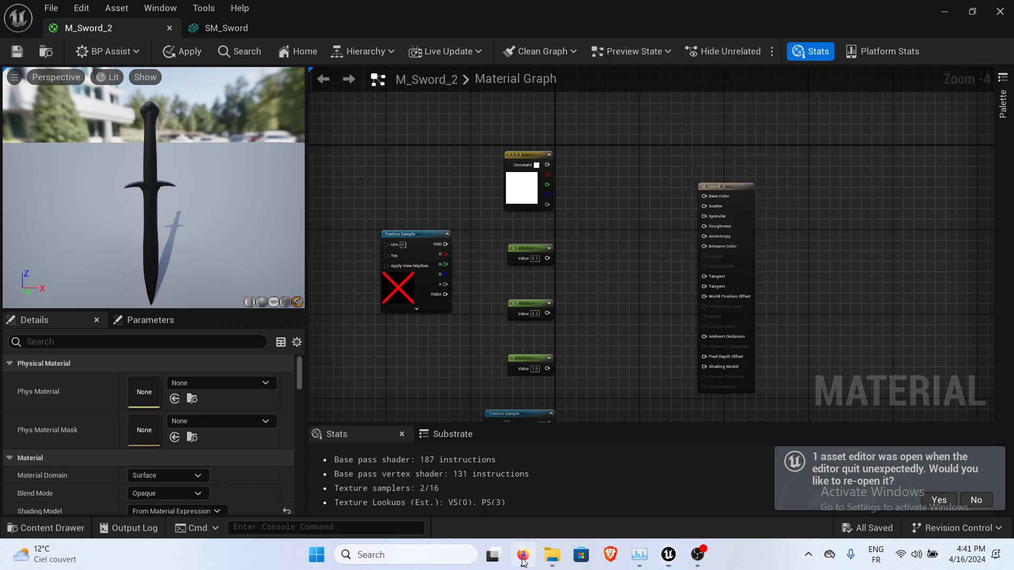
{"action": "left_click", "coordinate": [334, 234]}
{"action": "key", "text": "Return"}
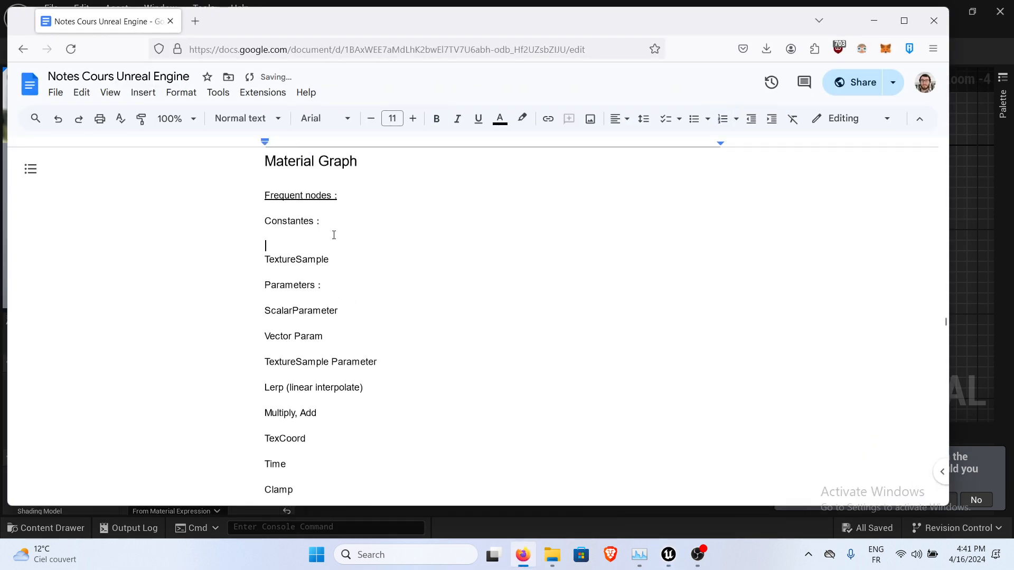
{"action": "key", "text": "Up"}
{"action": "type", "text": "Consatn"}
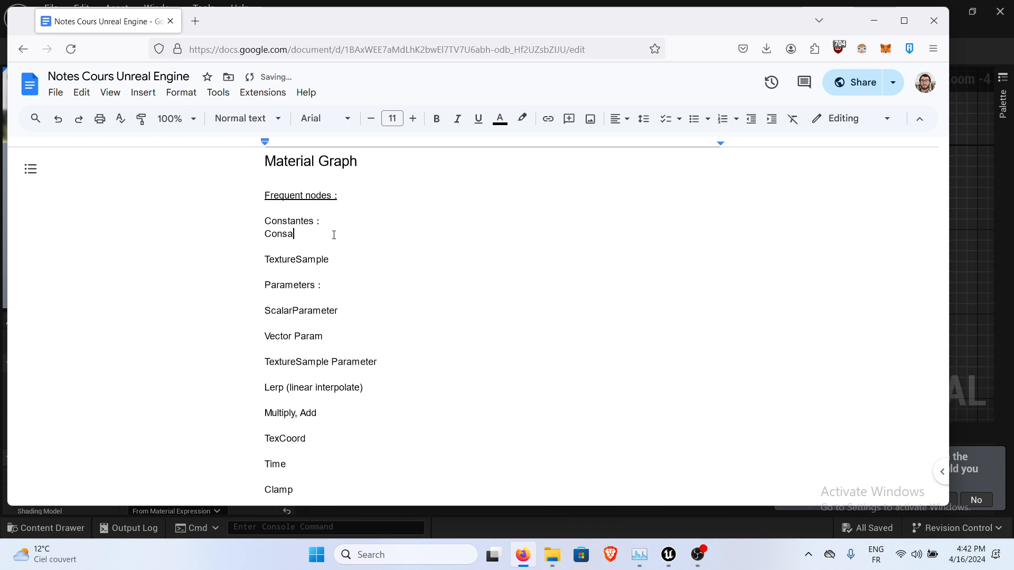
{"action": "type", "text": "tant, Constant2Vec"}
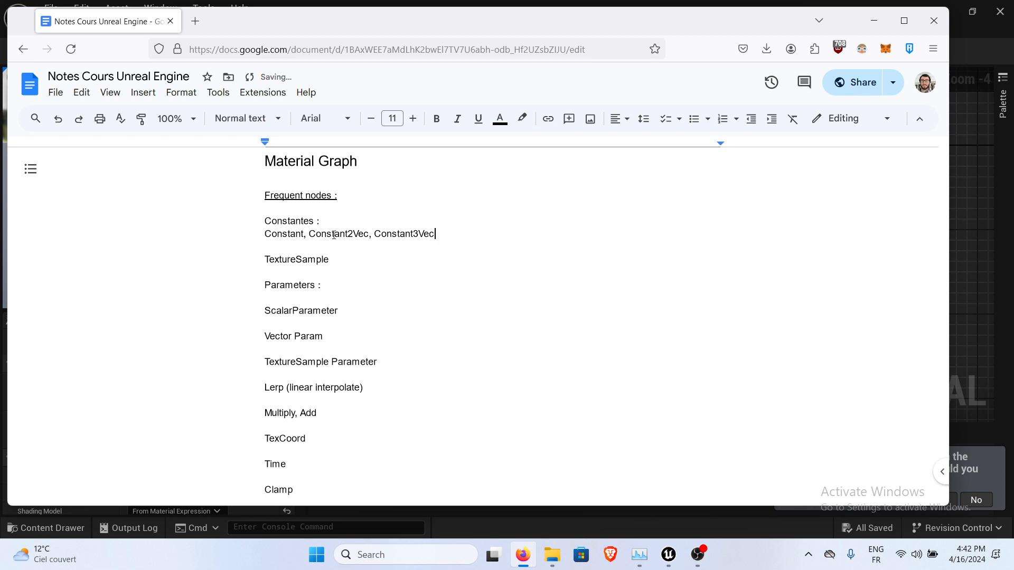
{"action": "type", "text": ", Constant4Vec"}
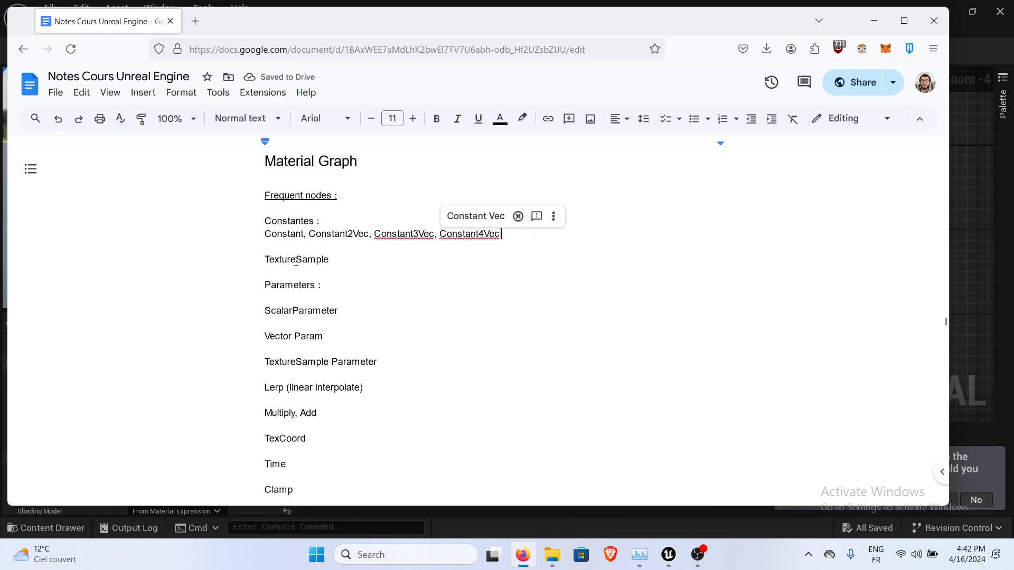
Switch back to the Unreal material editor and bring up the texture settings of the Texture Sample node with the Bad texture.
{"action": "left_click", "coordinate": [874, 20]}
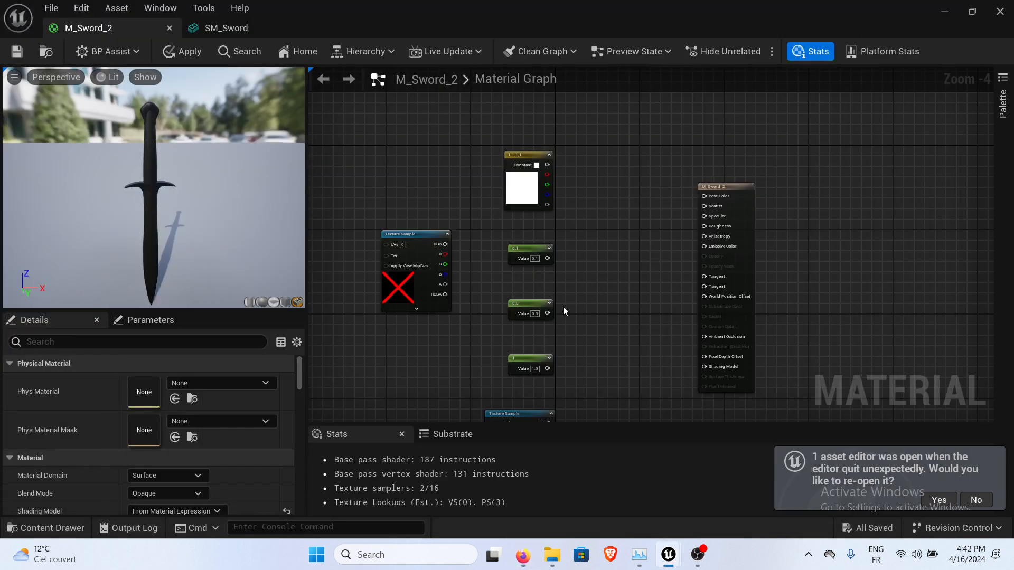
{"action": "right_click_drag", "start_coordinate": [418, 356], "coordinate": [439, 331]}
{"action": "left_click", "coordinate": [420, 267]}
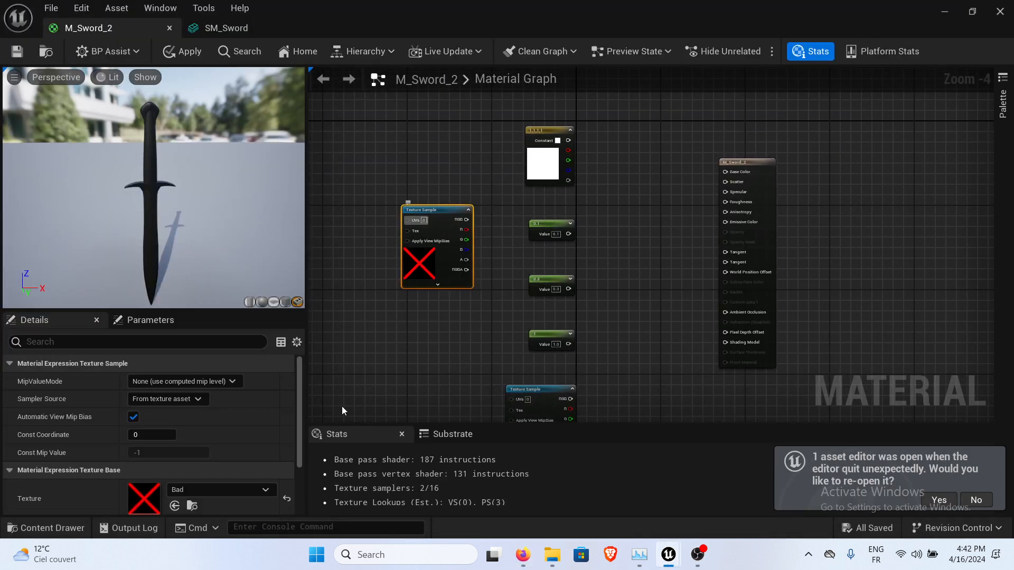
{"action": "scroll", "coordinate": [233, 445], "scroll_direction": "down", "scroll_amount": 1}
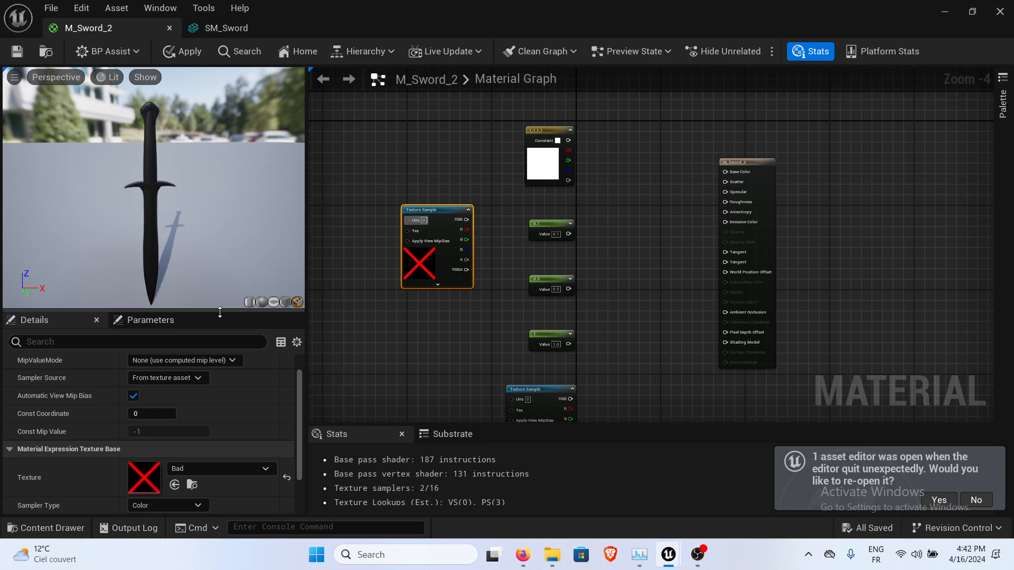
{"action": "left_click_drag", "start_coordinate": [219, 315], "coordinate": [211, 225]}
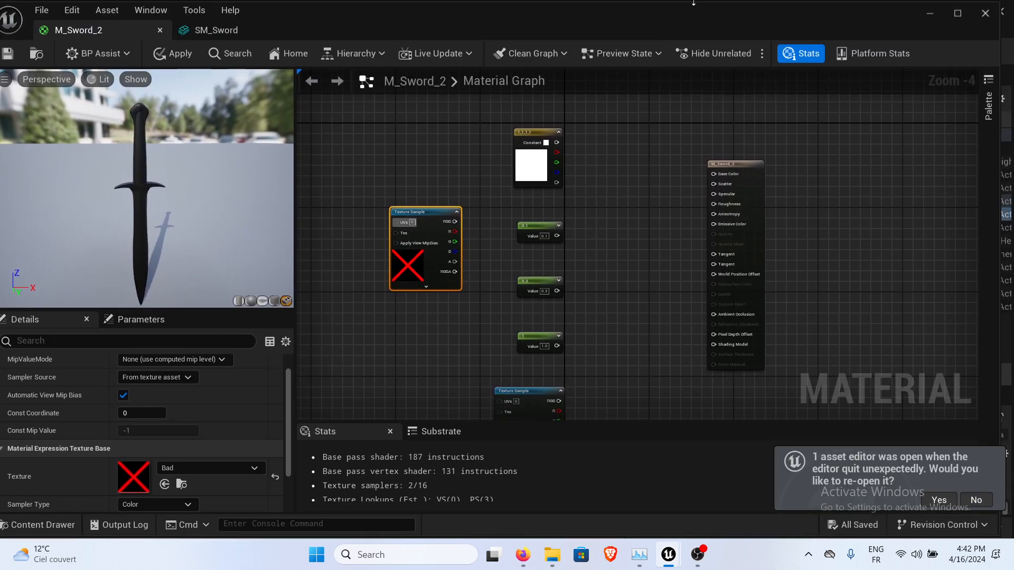
{"action": "left_click_drag", "start_coordinate": [696, 15], "coordinate": [698, 0]}
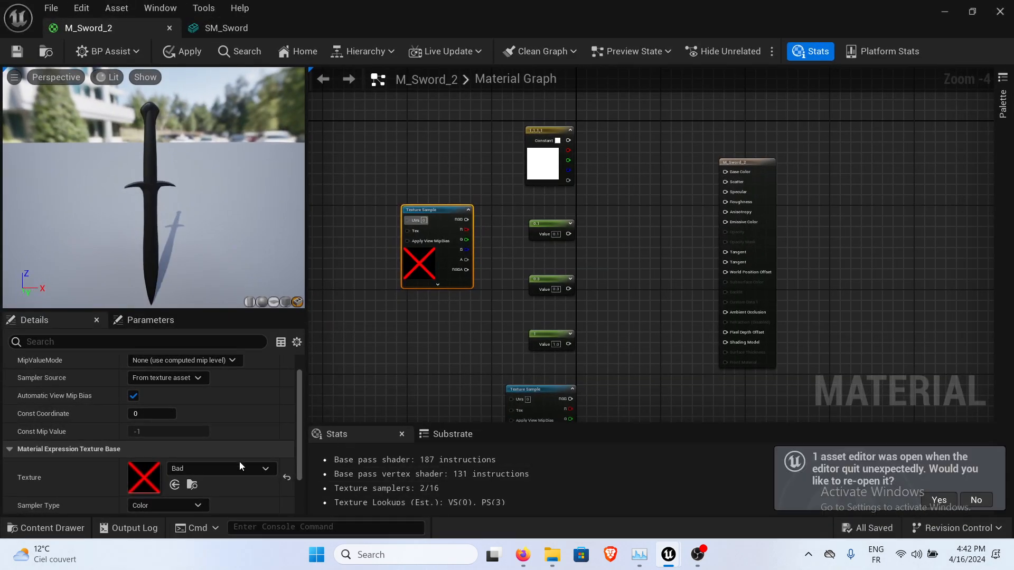
{"action": "scroll", "coordinate": [239, 465], "scroll_direction": "down", "scroll_amount": 2}
Browse the texture assets, search for "sword" and assign T_Sword_M to the selected Texture Sample node.
{"action": "left_click", "coordinate": [223, 417]}
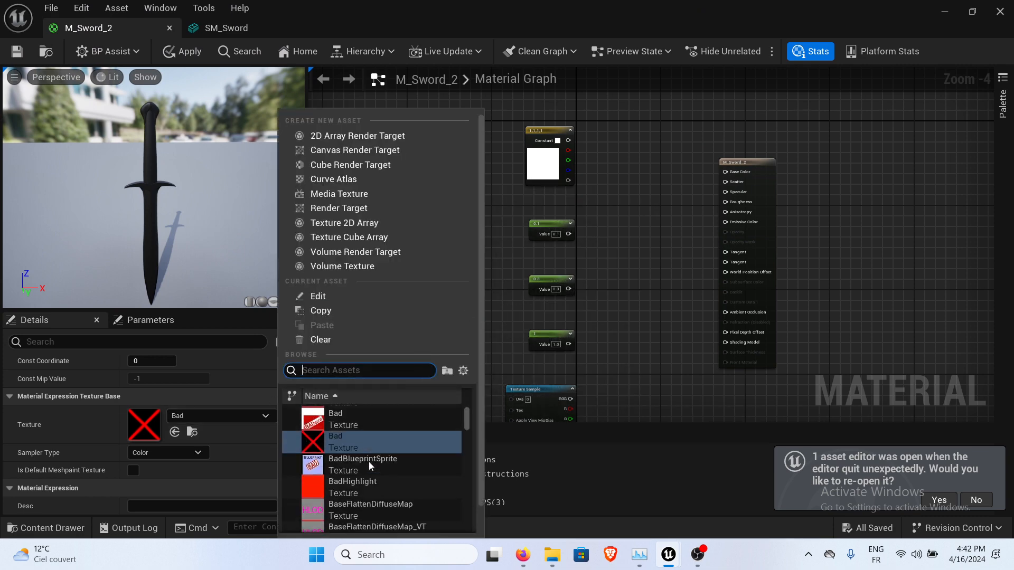
{"action": "scroll", "coordinate": [369, 462], "scroll_direction": "down", "scroll_amount": 1}
{"action": "scroll", "coordinate": [379, 435], "scroll_direction": "down", "scroll_amount": 1}
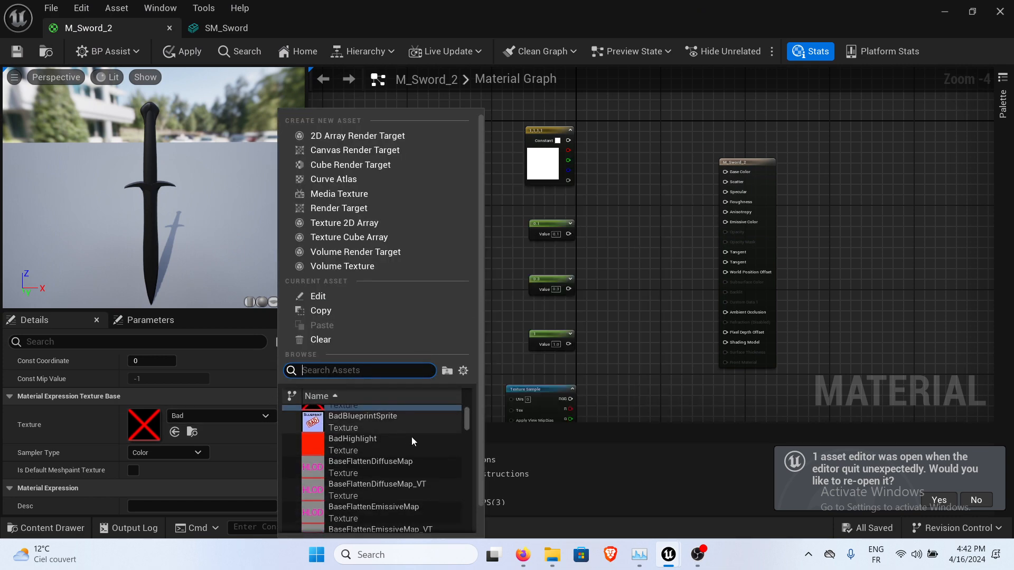
{"action": "scroll", "coordinate": [407, 426], "scroll_direction": "down", "scroll_amount": 5}
{"action": "scroll", "coordinate": [400, 432], "scroll_direction": "down", "scroll_amount": 10}
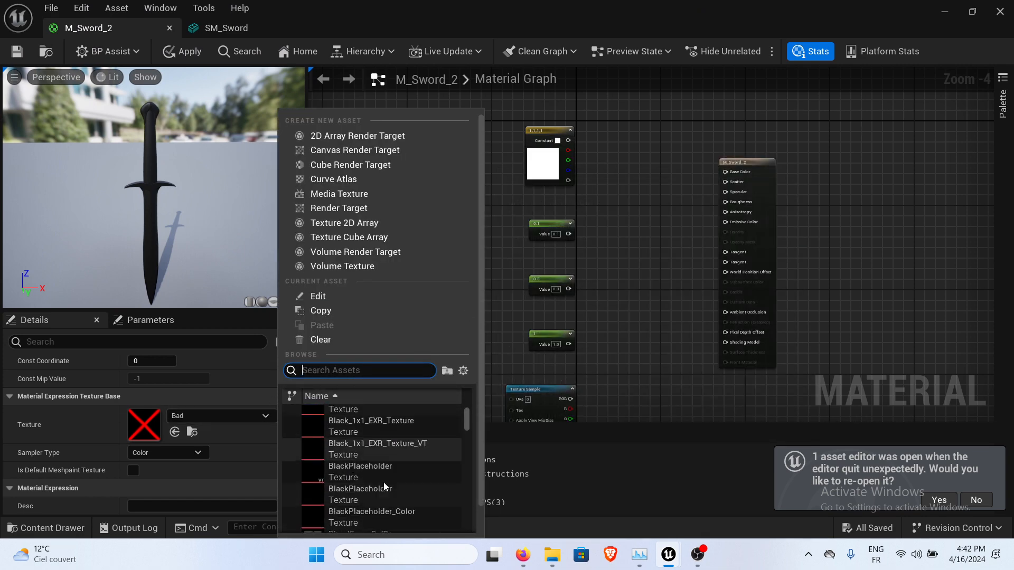
{"action": "scroll", "coordinate": [392, 480], "scroll_direction": "up", "scroll_amount": 6}
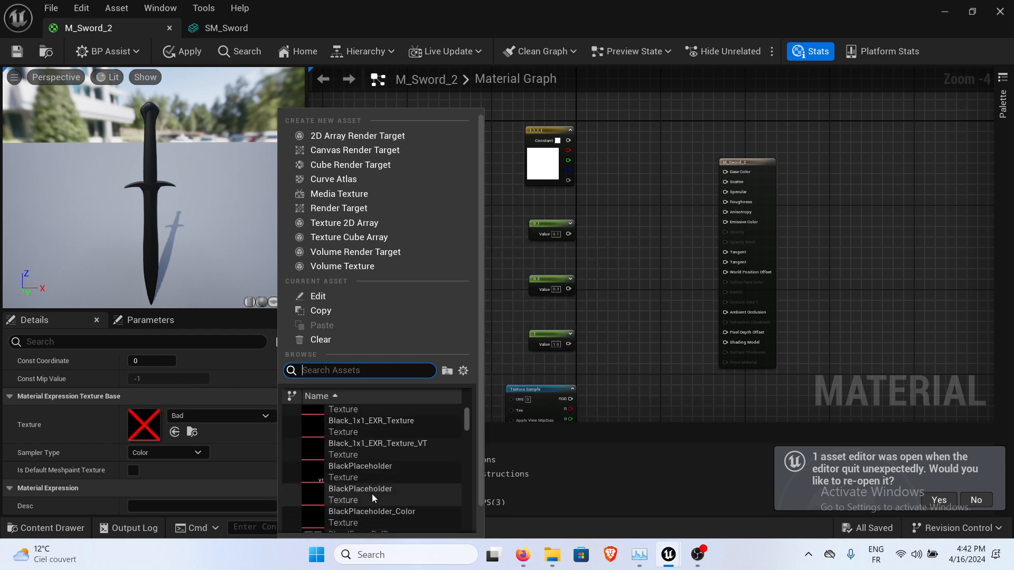
{"action": "scroll", "coordinate": [381, 467], "scroll_direction": "down", "scroll_amount": 7}
{"action": "scroll", "coordinate": [382, 466], "scroll_direction": "up", "scroll_amount": 5}
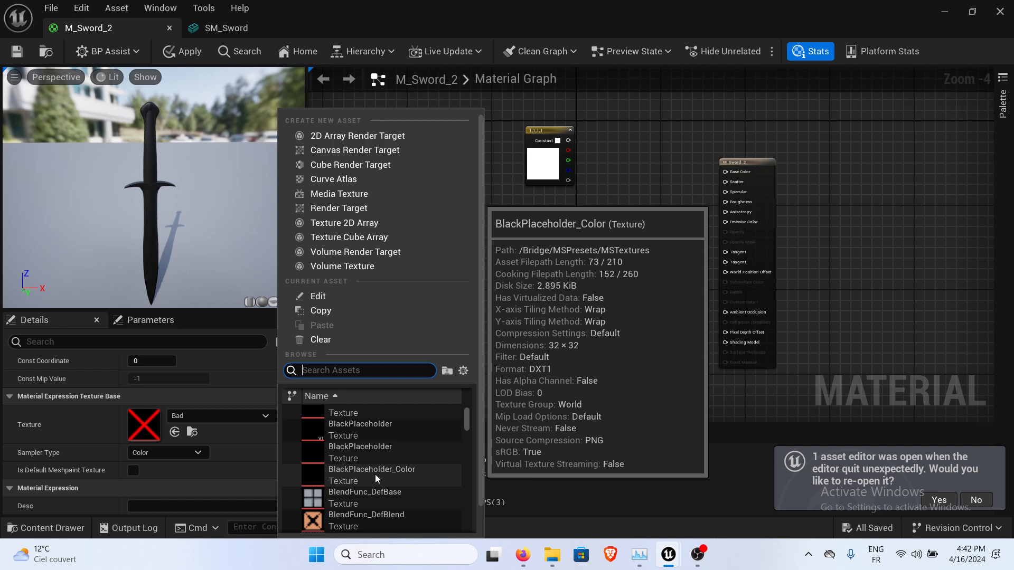
{"action": "type", "text": "sword"}
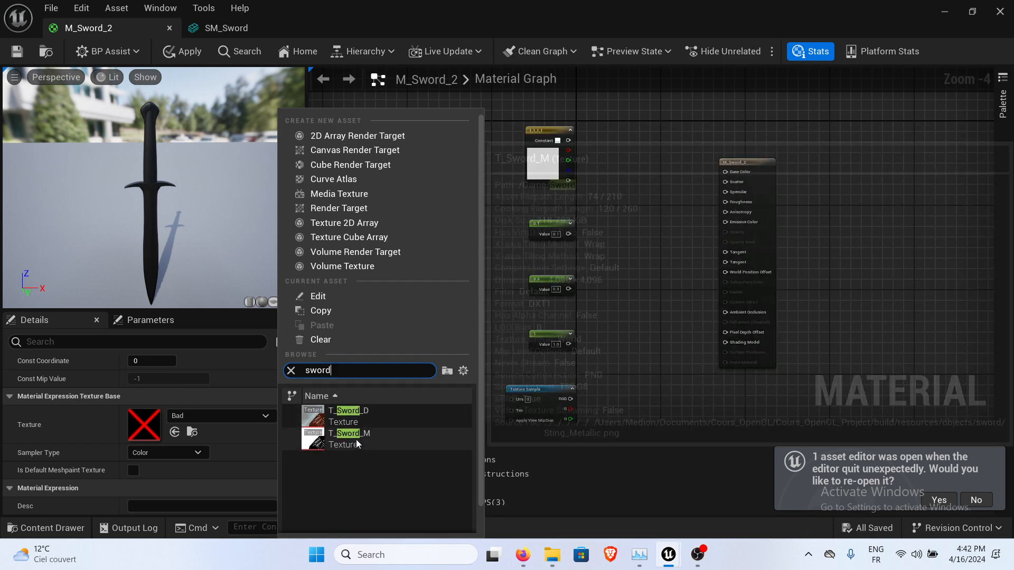
{"action": "left_click", "coordinate": [380, 436]}
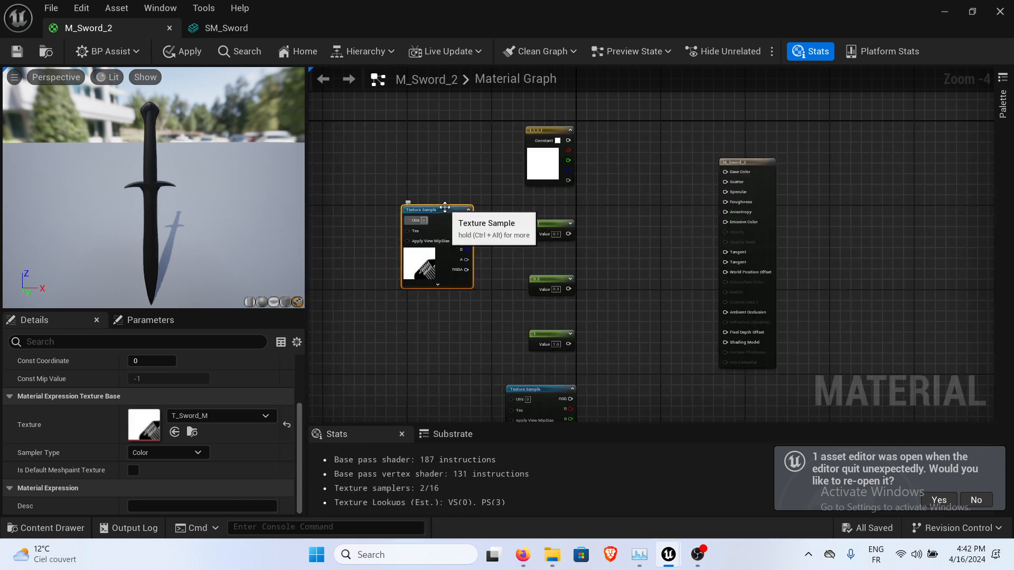
Move the T_Sword_M Texture Sample node between the constant nodes and the M_Sword_2 output node.
{"action": "left_click_drag", "start_coordinate": [444, 209], "coordinate": [635, 259]}
{"action": "scroll", "coordinate": [623, 220], "scroll_direction": "up", "scroll_amount": 2}
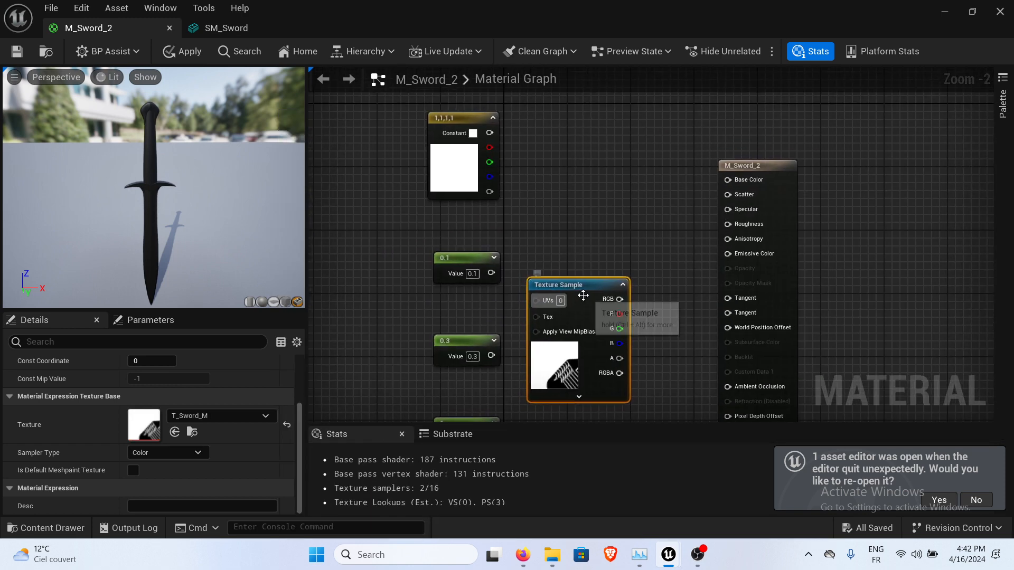
{"action": "left_click_drag", "start_coordinate": [581, 286], "coordinate": [668, 350]}
Switch the material's shading model to Unlit and then to Default Lit.
{"action": "left_click", "coordinate": [639, 225]}
{"action": "scroll", "coordinate": [259, 417], "scroll_direction": "up", "scroll_amount": 3}
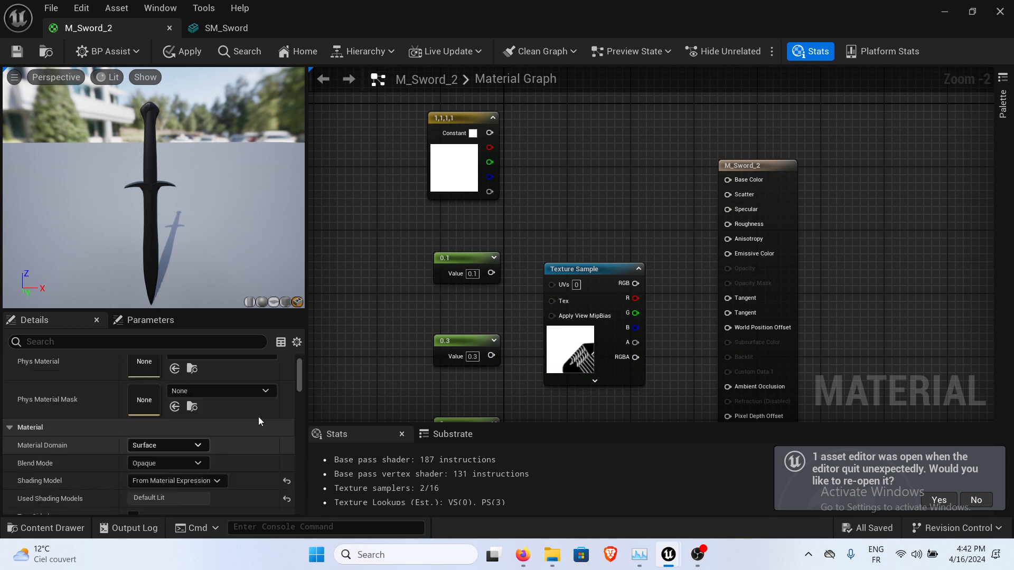
{"action": "scroll", "coordinate": [211, 437], "scroll_direction": "up", "scroll_amount": 1}
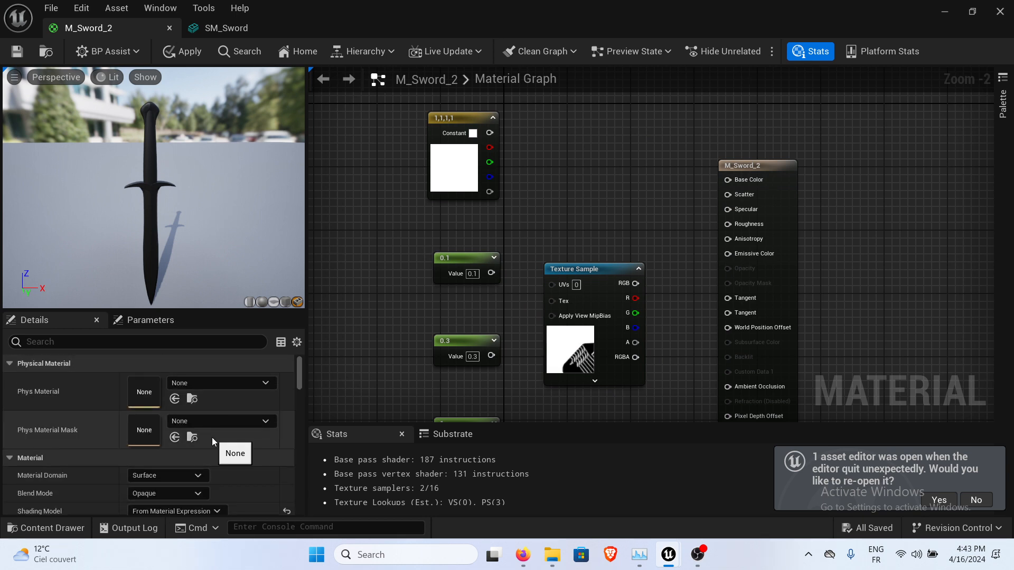
{"action": "scroll", "coordinate": [212, 437], "scroll_direction": "down", "scroll_amount": 2}
{"action": "left_click", "coordinate": [209, 448]}
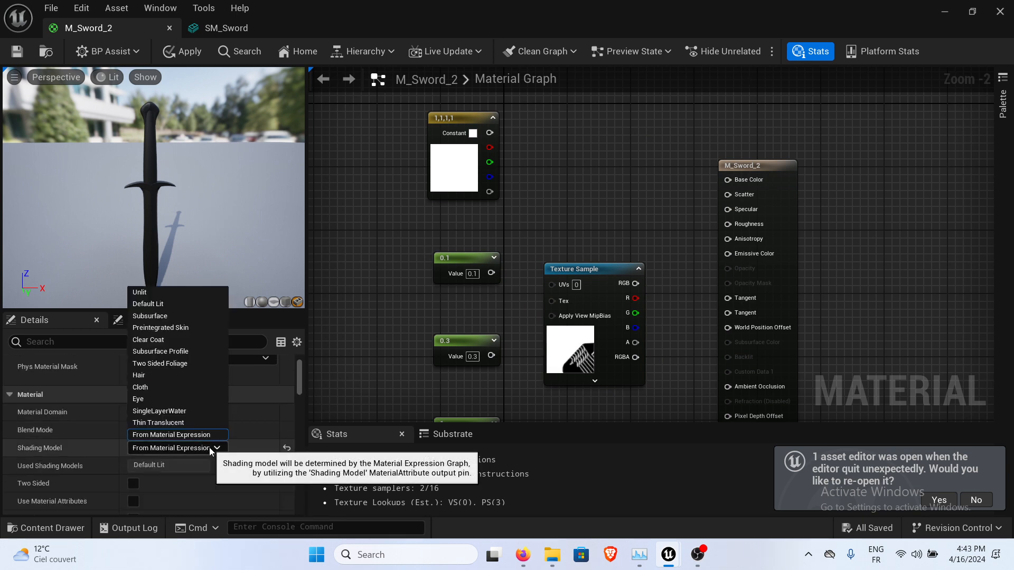
{"action": "left_click", "coordinate": [185, 294]}
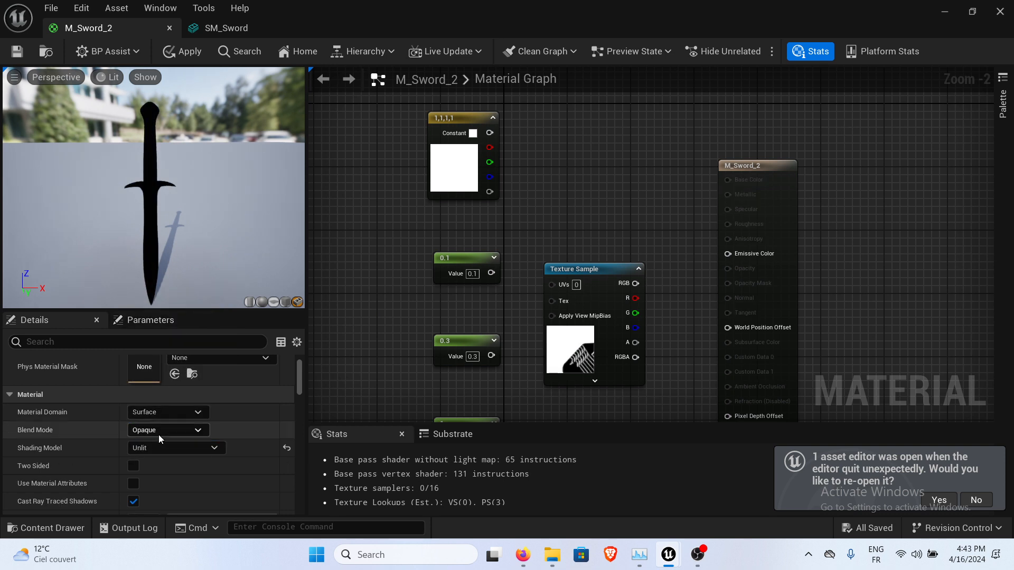
{"action": "left_click", "coordinate": [181, 447]}
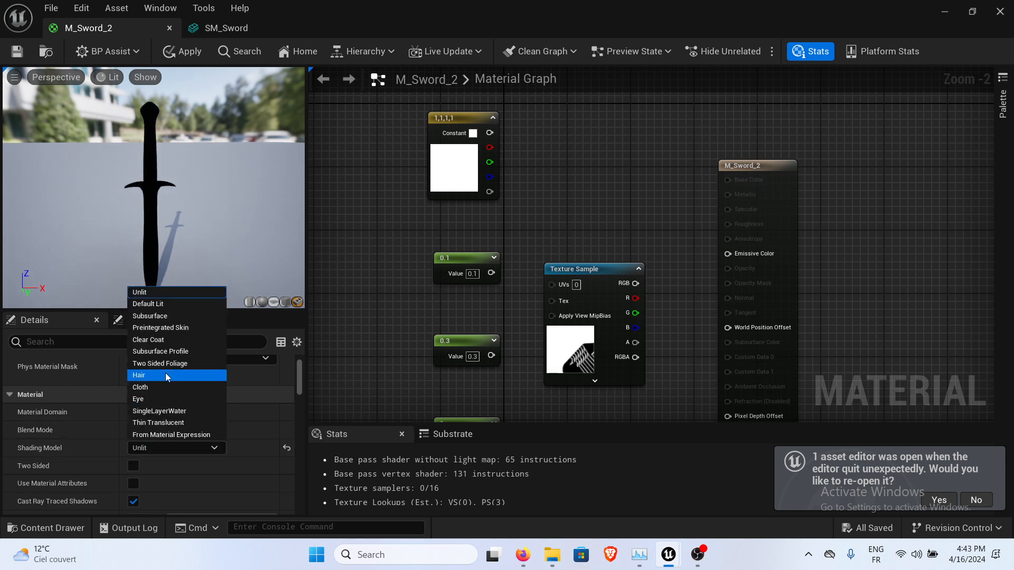
{"action": "left_click", "coordinate": [166, 305]}
Connect the Texture Sample node's RGB output to the material's Metallic input and save the material.
{"action": "left_click_drag", "start_coordinate": [635, 283], "coordinate": [727, 194]}
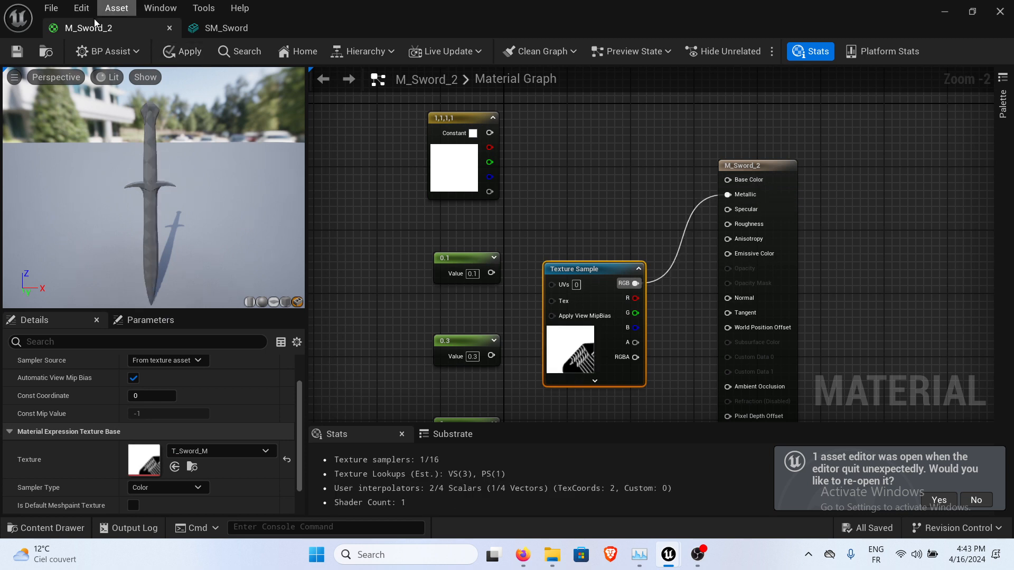
{"action": "left_click", "coordinate": [18, 51]}
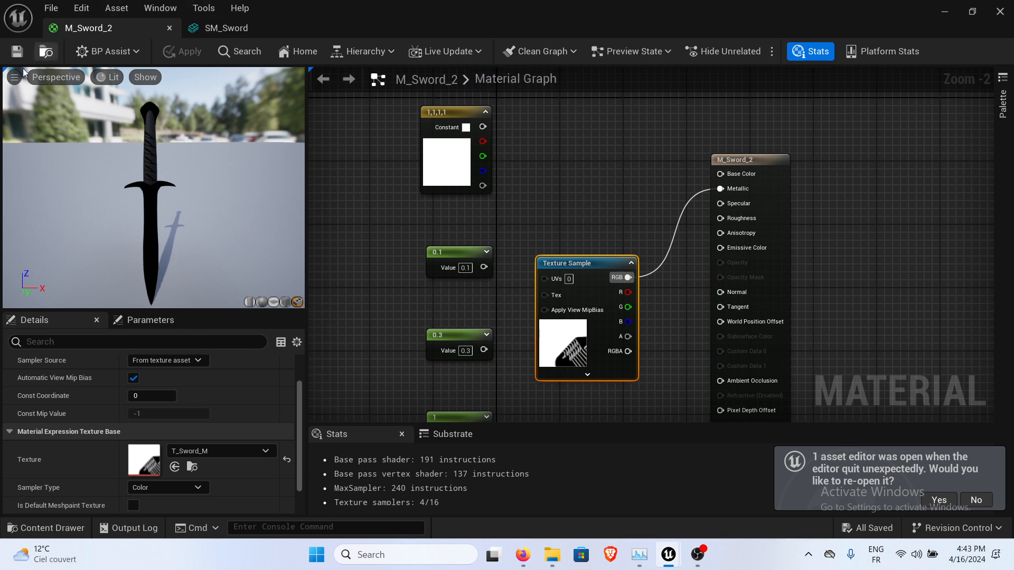
Switch to the course notes in Firefox and insert a blank line between the Constantes heading and the list of constant nodes.
{"action": "left_click", "coordinate": [523, 555]}
{"action": "left_click", "coordinate": [396, 275]}
{"action": "scroll", "coordinate": [382, 269], "scroll_direction": "up", "scroll_amount": 2}
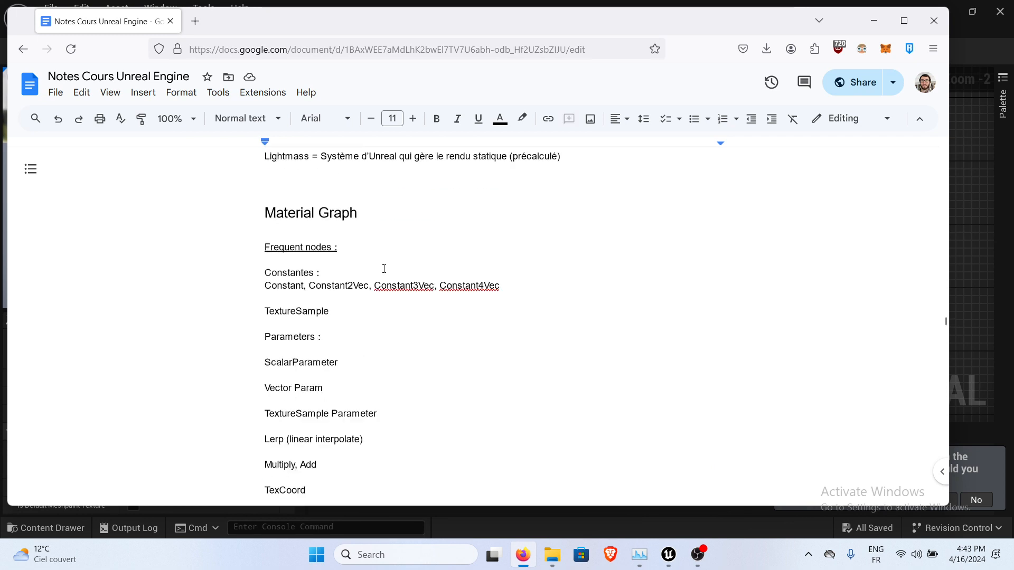
{"action": "scroll", "coordinate": [498, 294], "scroll_direction": "down", "scroll_amount": 2}
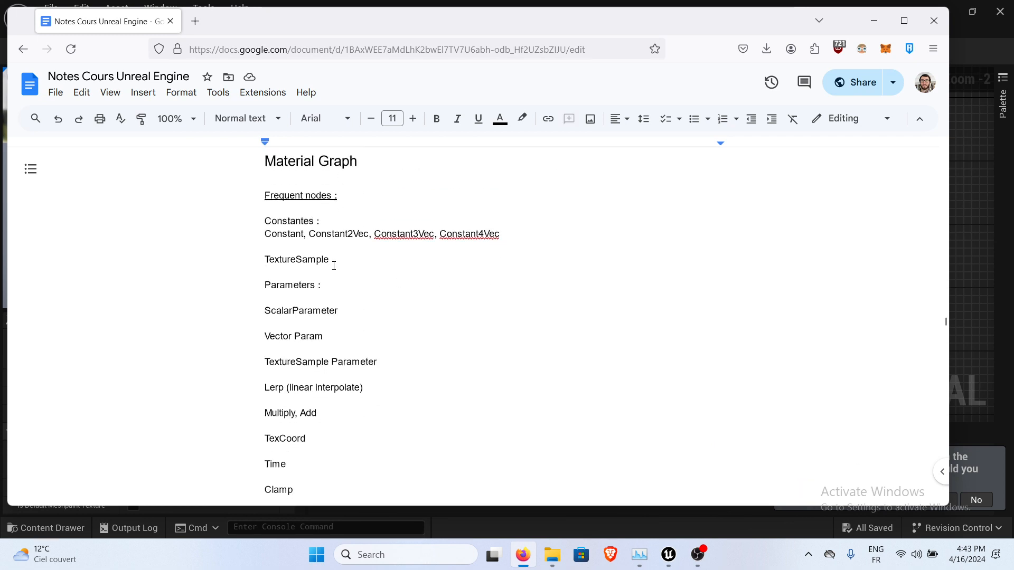
{"action": "left_click", "coordinate": [267, 257]}
{"action": "left_click", "coordinate": [374, 228]}
{"action": "key", "text": "Return"}
{"action": "left_click", "coordinate": [475, 325]}
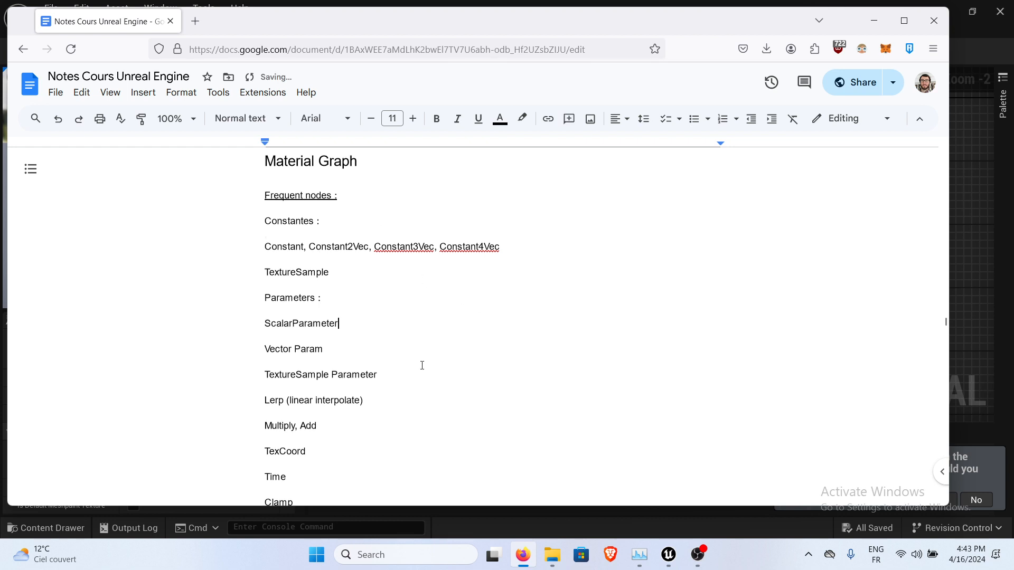
{"action": "left_click", "coordinate": [421, 364]}
{"action": "double_click", "coordinate": [411, 297]}
{"action": "double_click", "coordinate": [407, 277]}
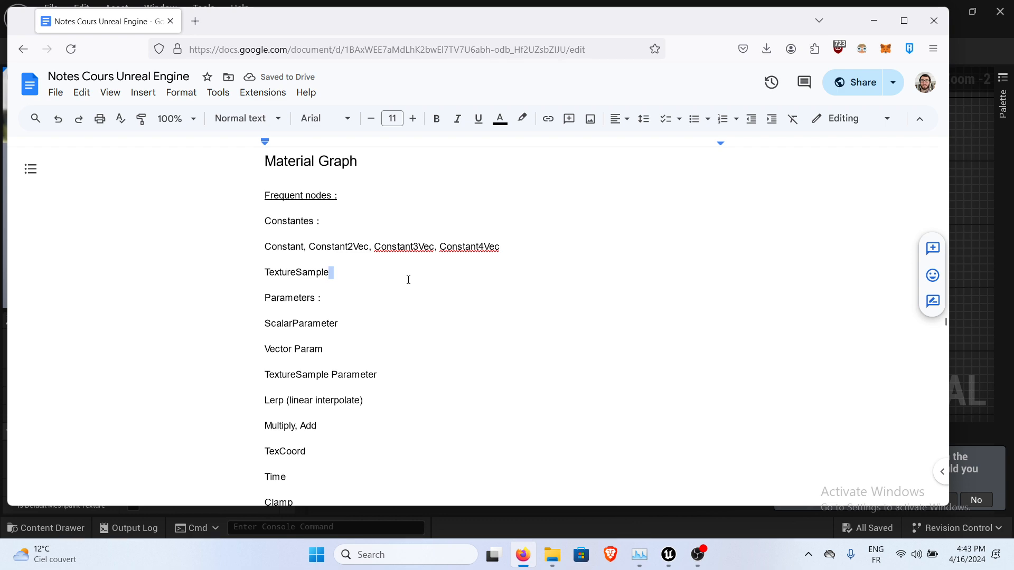
Return to the Unreal material graph and move the T_Sword_M Texture Sample node slightly higher, leaving it deselected.
{"action": "left_click", "coordinate": [875, 23]}
{"action": "right_click_drag", "start_coordinate": [602, 365], "coordinate": [643, 339]}
{"action": "scroll", "coordinate": [747, 211], "scroll_direction": "down", "scroll_amount": 3}
{"action": "scroll", "coordinate": [682, 262], "scroll_direction": "up", "scroll_amount": 3}
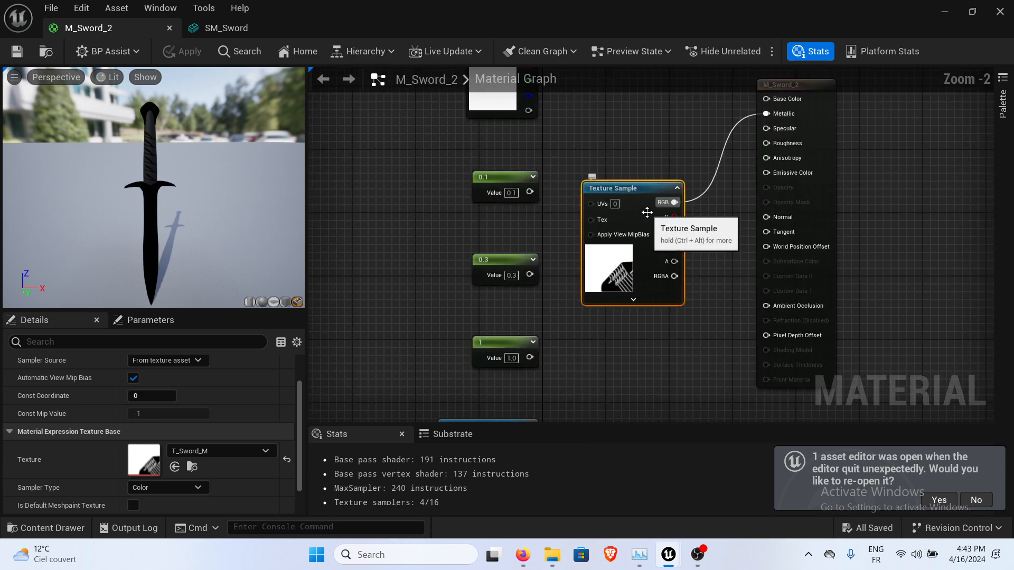
{"action": "left_click_drag", "start_coordinate": [652, 195], "coordinate": [649, 140]}
{"action": "left_click", "coordinate": [664, 314]}
{"action": "scroll", "coordinate": [655, 338], "scroll_direction": "down", "scroll_amount": 2}
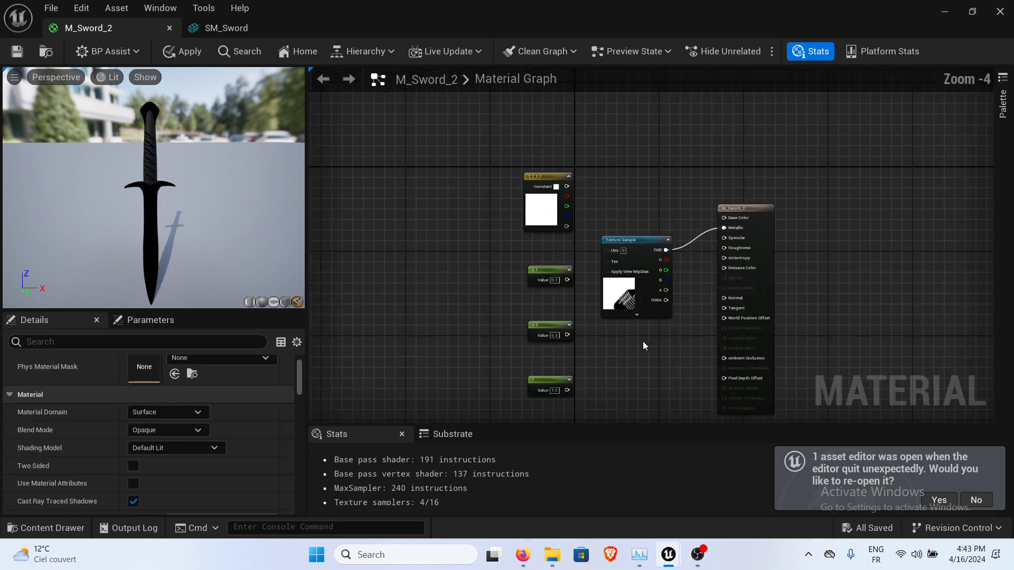
Show the material's parameter list beside the full node layout.
{"action": "left_click", "coordinate": [145, 323]}
{"action": "right_click_drag", "start_coordinate": [611, 365], "coordinate": [617, 283]}
{"action": "scroll", "coordinate": [610, 247], "scroll_direction": "down", "scroll_amount": 1}
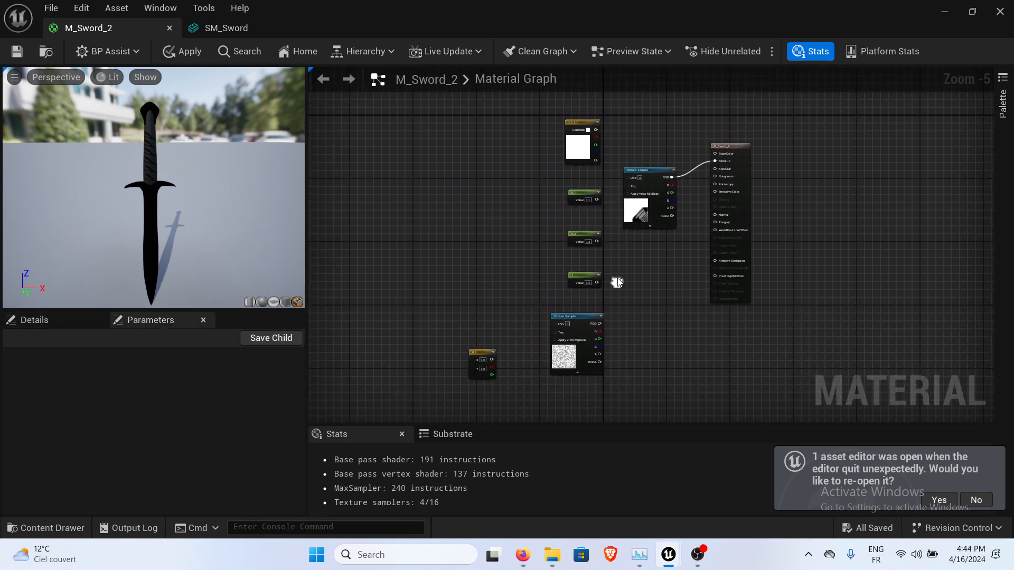
Delete the lower two Constant nodes and move the remaining Constant down to just above the noise Texture Sample.
{"action": "left_click_drag", "start_coordinate": [579, 243], "coordinate": [585, 229]}
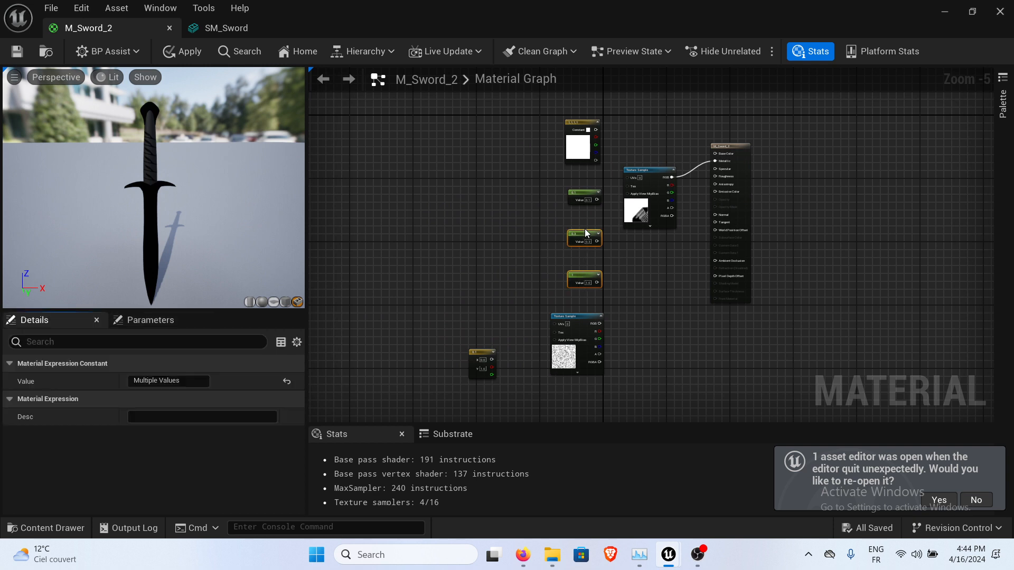
{"action": "left_click", "coordinate": [584, 229]}
{"action": "scroll", "coordinate": [579, 215], "scroll_direction": "up", "scroll_amount": 2}
{"action": "left_click_drag", "start_coordinate": [579, 174], "coordinate": [566, 340]}
{"action": "left_click", "coordinate": [610, 252]}
{"action": "right_click_drag", "start_coordinate": [607, 232], "coordinate": [592, 319]}
{"action": "scroll", "coordinate": [537, 270], "scroll_direction": "down", "scroll_amount": 1}
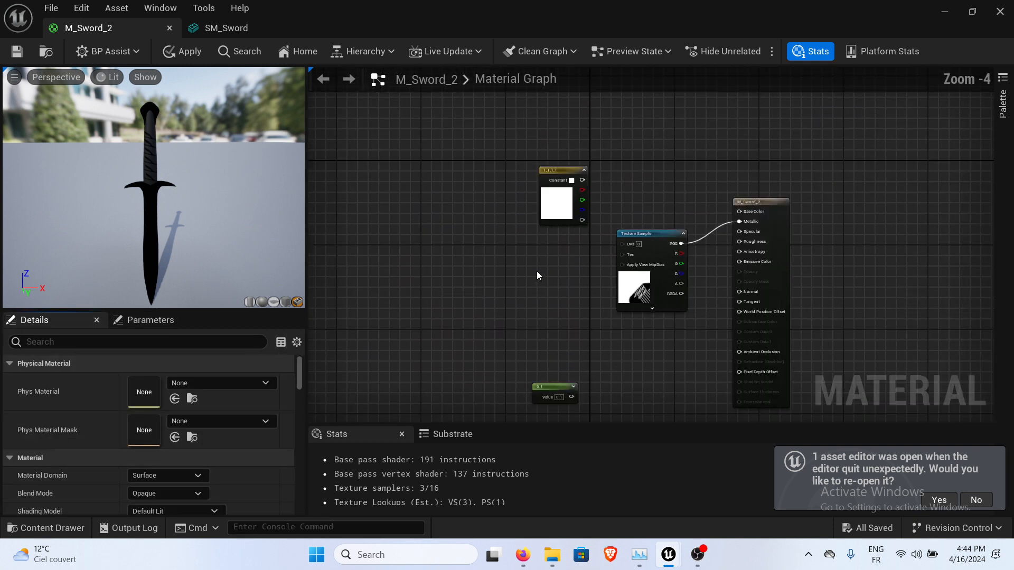
{"action": "right_click_drag", "start_coordinate": [536, 271], "coordinate": [546, 244]}
Move the white Constant4Vector node down beside the noise Texture Sample, then disconnect the T_Sword_M Texture Sample from Metallic and move it down too.
{"action": "left_click_drag", "start_coordinate": [565, 143], "coordinate": [634, 394]}
{"action": "right_click_drag", "start_coordinate": [632, 376], "coordinate": [620, 235]}
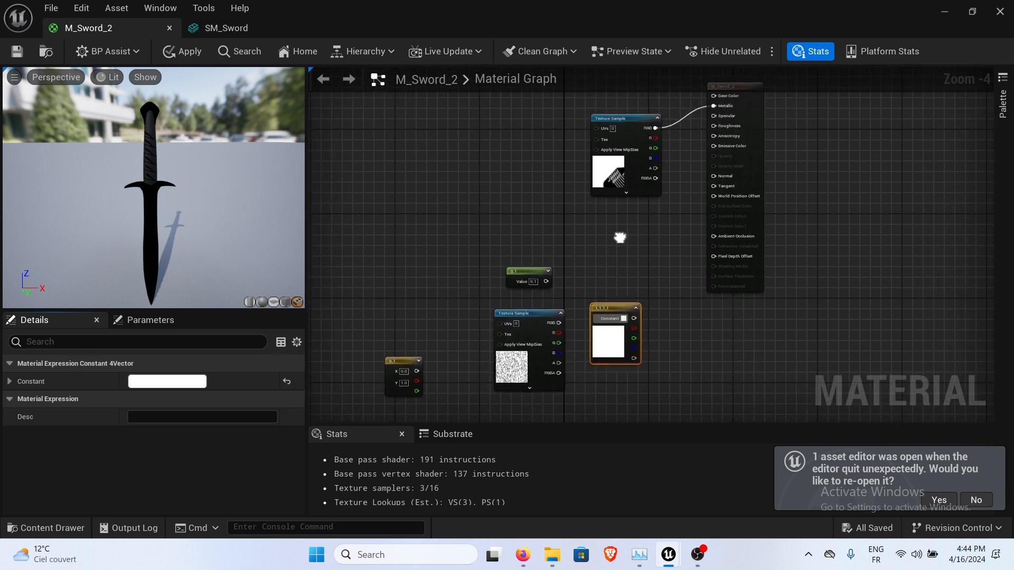
{"action": "left_click", "coordinate": [669, 128], "text": "alt"}
{"action": "left_click_drag", "start_coordinate": [642, 121], "coordinate": [712, 338]}
Add a ScalarParameter node in the cleared area before the material output, keeping its default name Param.
{"action": "right_click_drag", "start_coordinate": [574, 204], "coordinate": [600, 315]}
{"action": "right_click", "coordinate": [539, 218]}
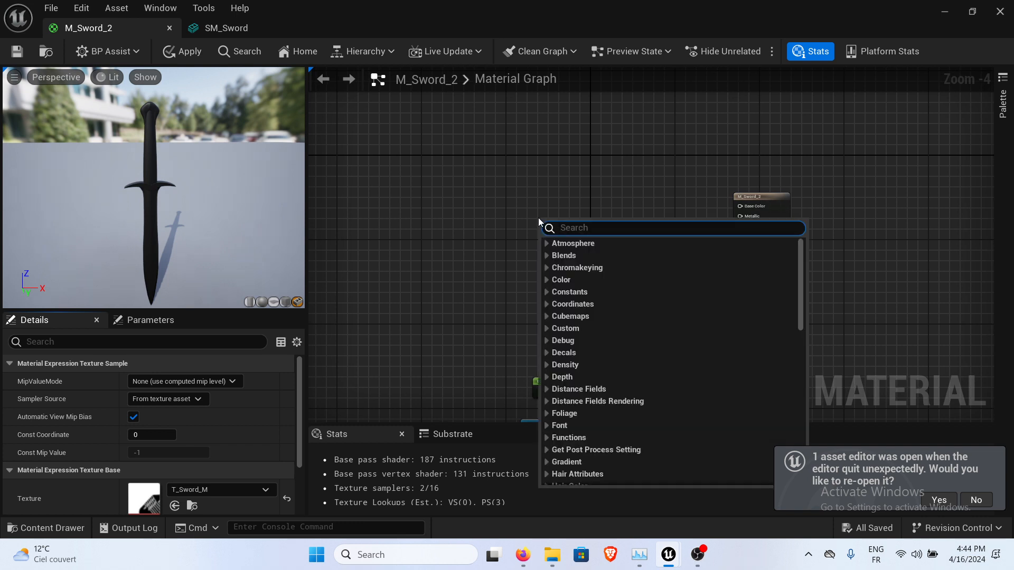
{"action": "type", "text": "scar"}
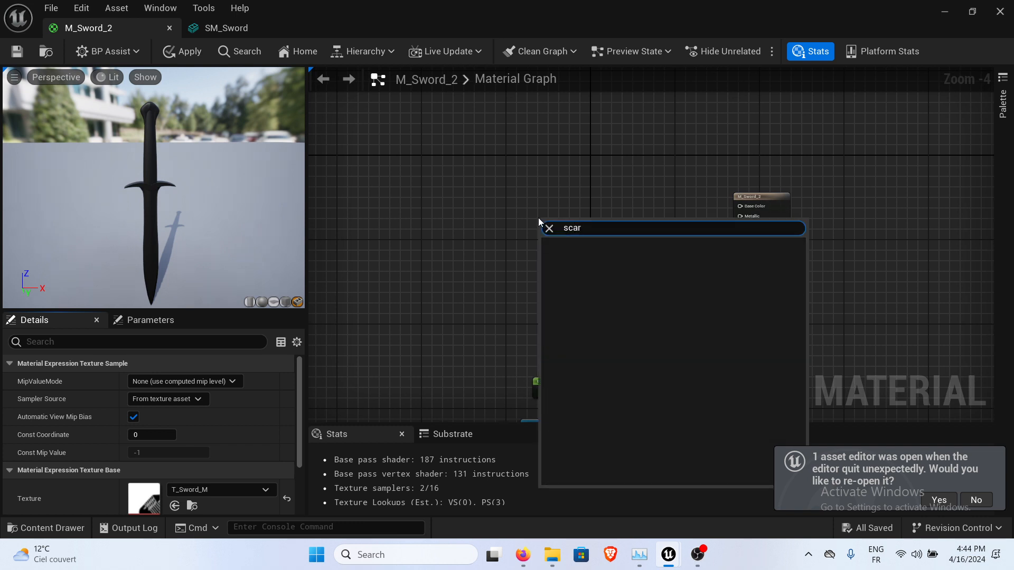
{"action": "key", "text": "BackSpace"}
{"action": "type", "text": "l"}
{"action": "key", "text": "Return"}
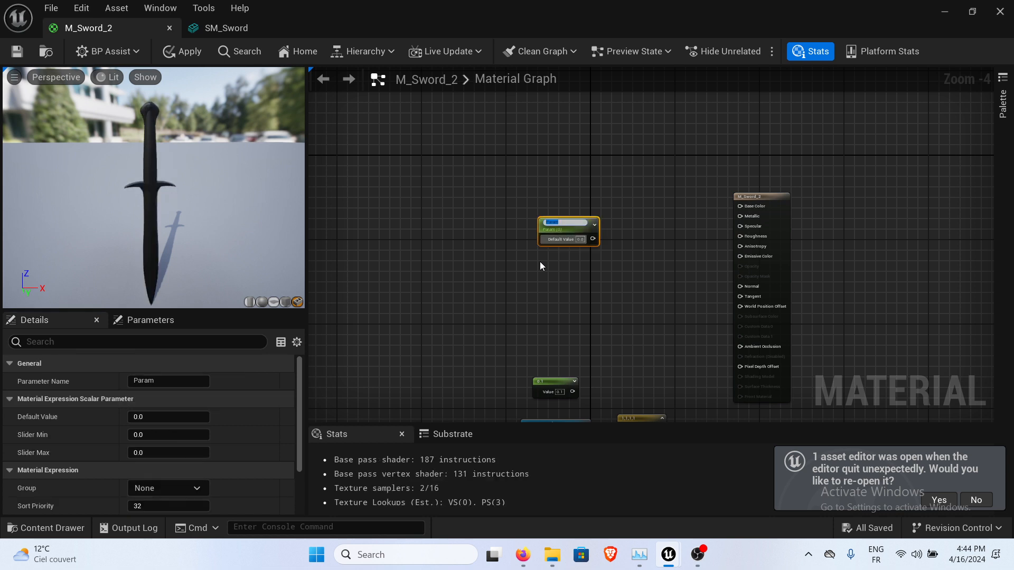
{"action": "key", "text": "Return"}
{"action": "scroll", "coordinate": [640, 262], "scroll_direction": "up", "scroll_amount": 2}
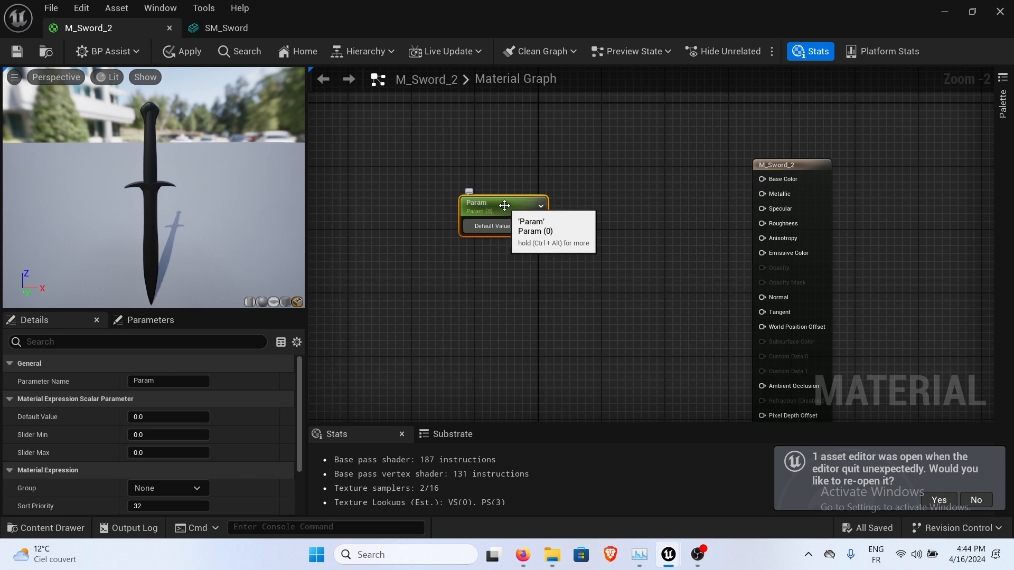
{"action": "left_click_drag", "start_coordinate": [483, 202], "coordinate": [497, 211]}
Examine the Param node's entry in the material's parameter list and its editable properties.
{"action": "left_click", "coordinate": [130, 321]}
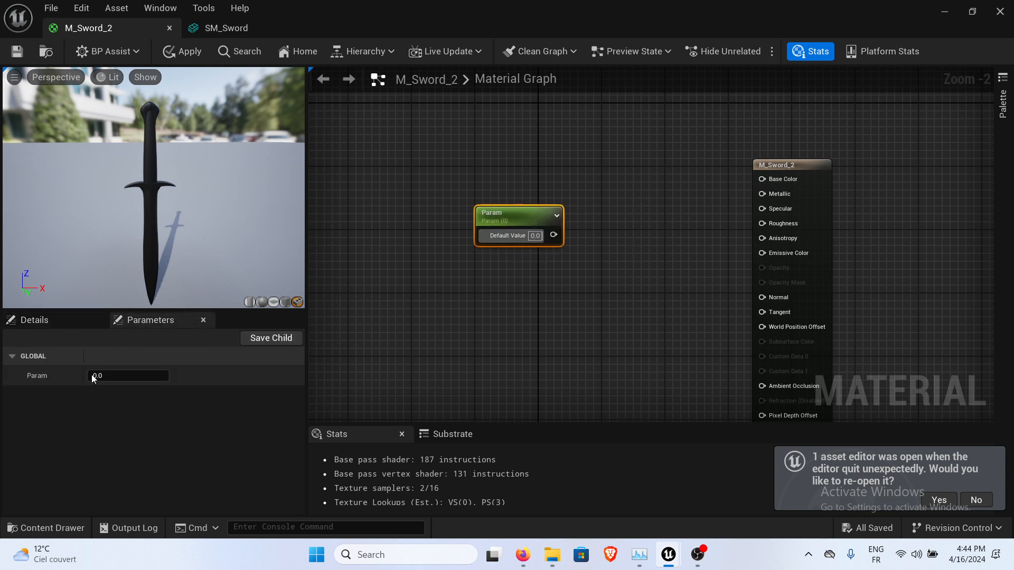
{"action": "left_click", "coordinate": [495, 216]}
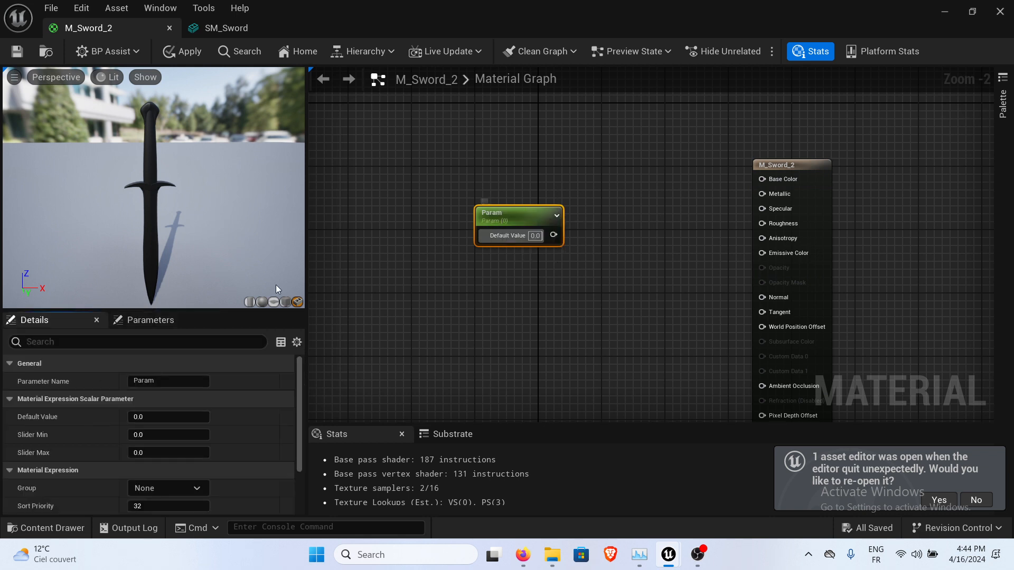
{"action": "left_click", "coordinate": [168, 381]}
{"action": "scroll", "coordinate": [132, 474], "scroll_direction": "down", "scroll_amount": 2}
{"action": "scroll", "coordinate": [141, 456], "scroll_direction": "down", "scroll_amount": 1}
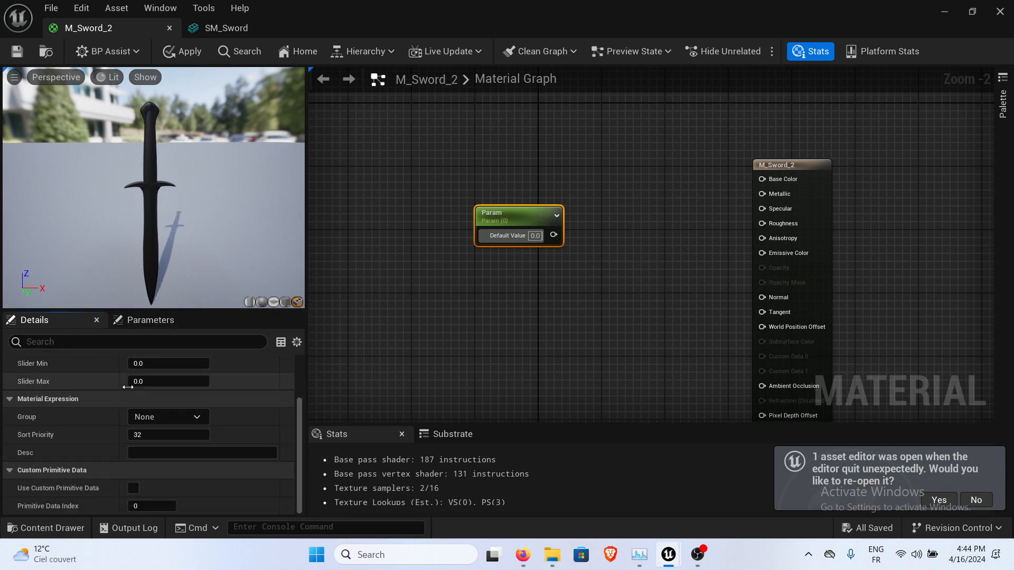
{"action": "scroll", "coordinate": [136, 453], "scroll_direction": "up", "scroll_amount": 3}
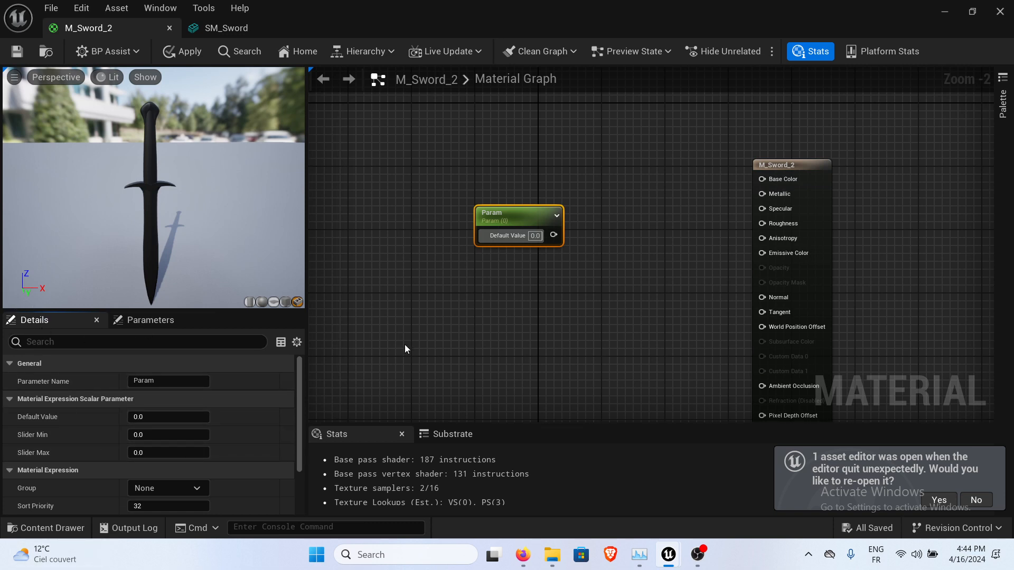
Search the available graph nodes for "scal" and locate the ScalarParameter entry without adding it.
{"action": "right_click", "coordinate": [470, 302]}
{"action": "left_click", "coordinate": [415, 319]}
{"action": "right_click", "coordinate": [593, 324]}
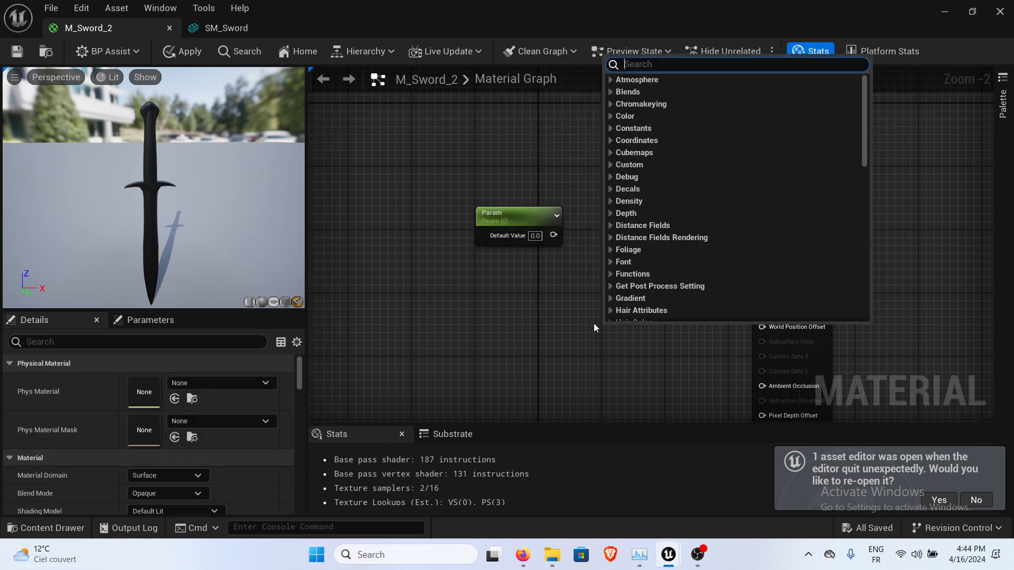
{"action": "type", "text": "scal"}
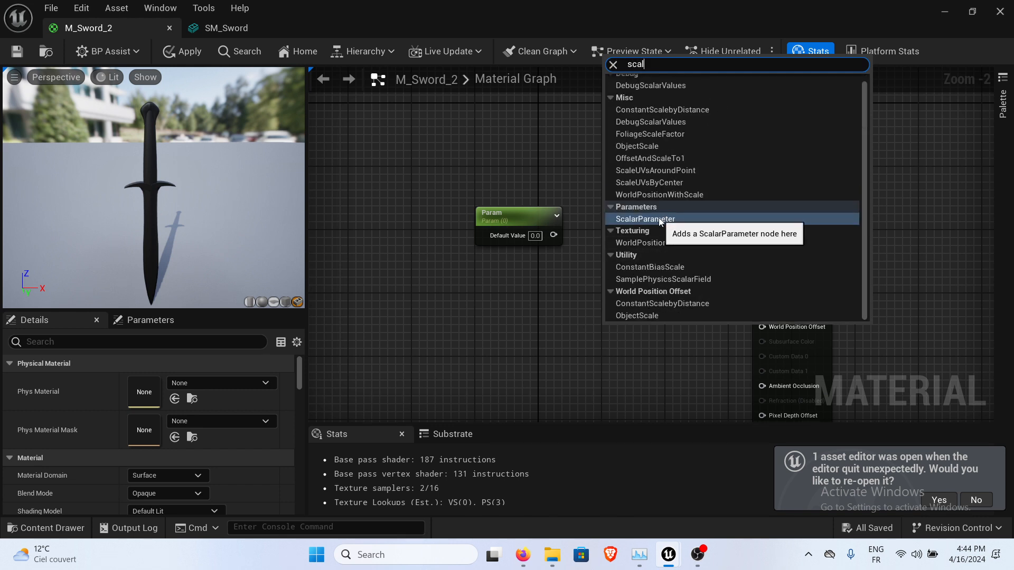
{"action": "left_click", "coordinate": [542, 288]}
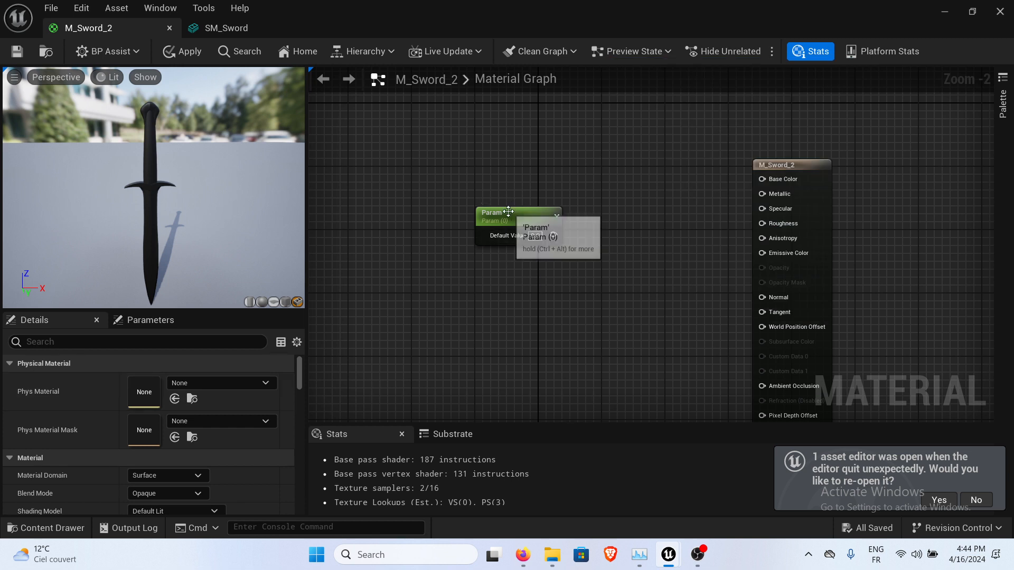
Rename the Param scalar parameter as Metallic.
{"action": "left_click", "coordinate": [512, 212]}
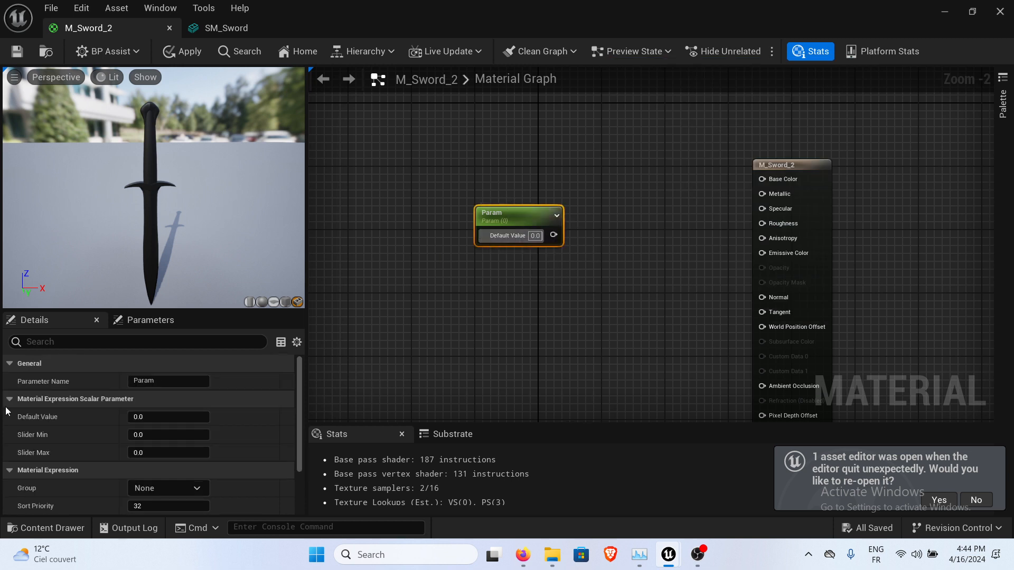
{"action": "double_click", "coordinate": [160, 382]}
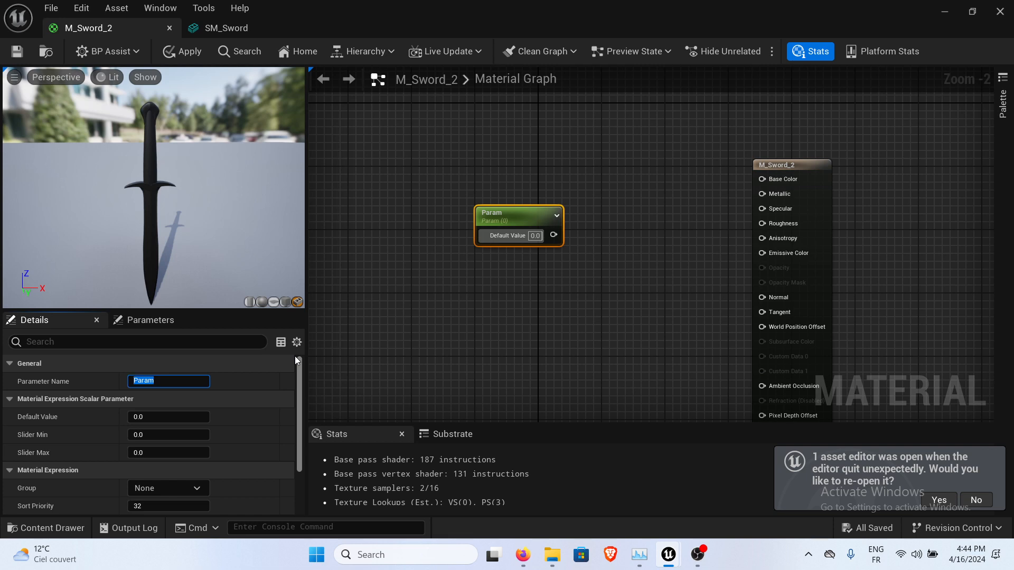
{"action": "type", "text": "Metl"}
{"action": "key", "text": "BackSpace"}
{"action": "type", "text": "allic"}
{"action": "key", "text": "Return"}
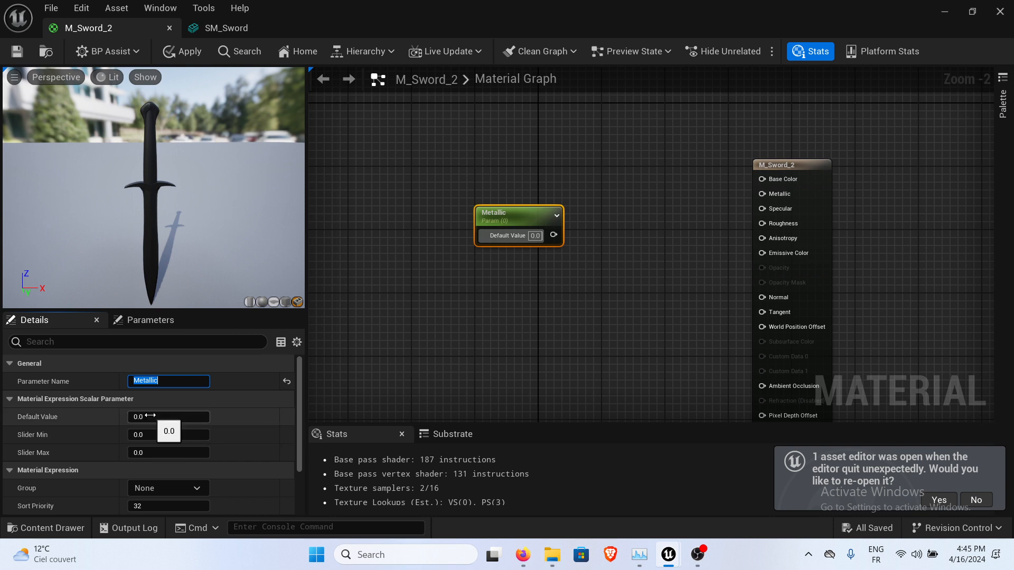
Set the Metallic parameter's default value to 1 and save the material.
{"action": "left_click", "coordinate": [147, 434]}
{"action": "left_click", "coordinate": [153, 419]}
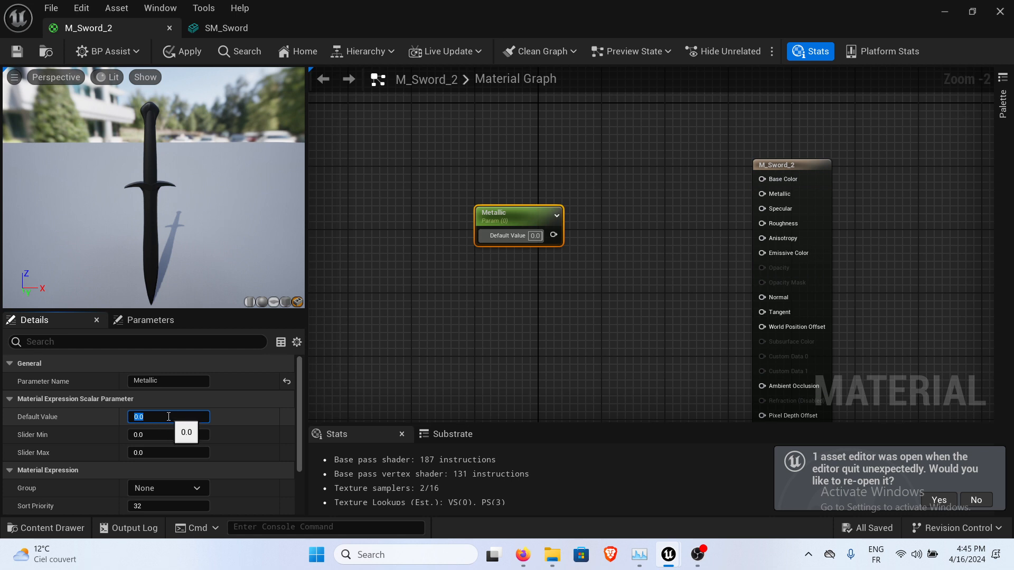
{"action": "type", "text": "1"}
{"action": "key", "text": "Return"}
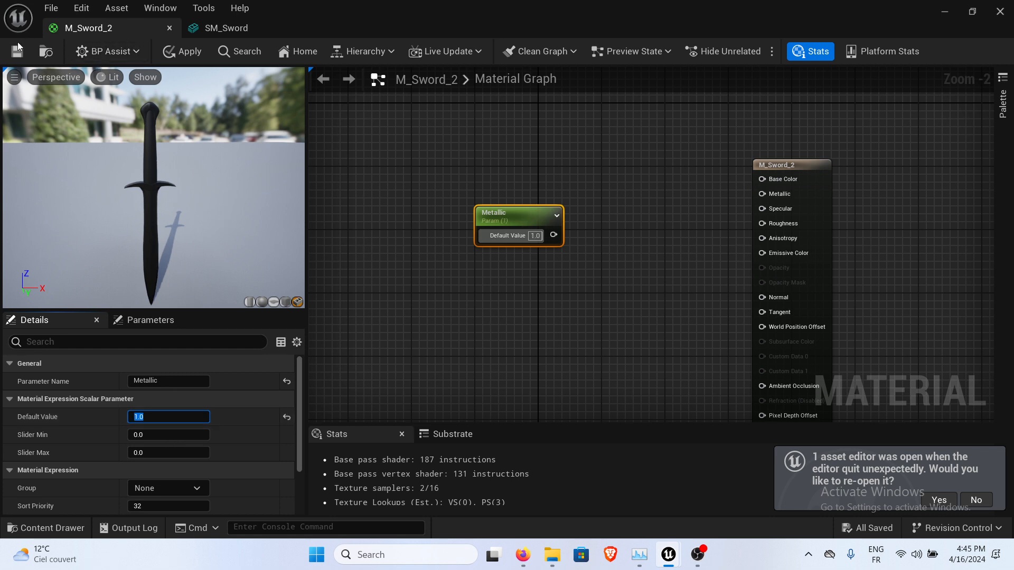
{"action": "key", "text": "ctrl+s"}
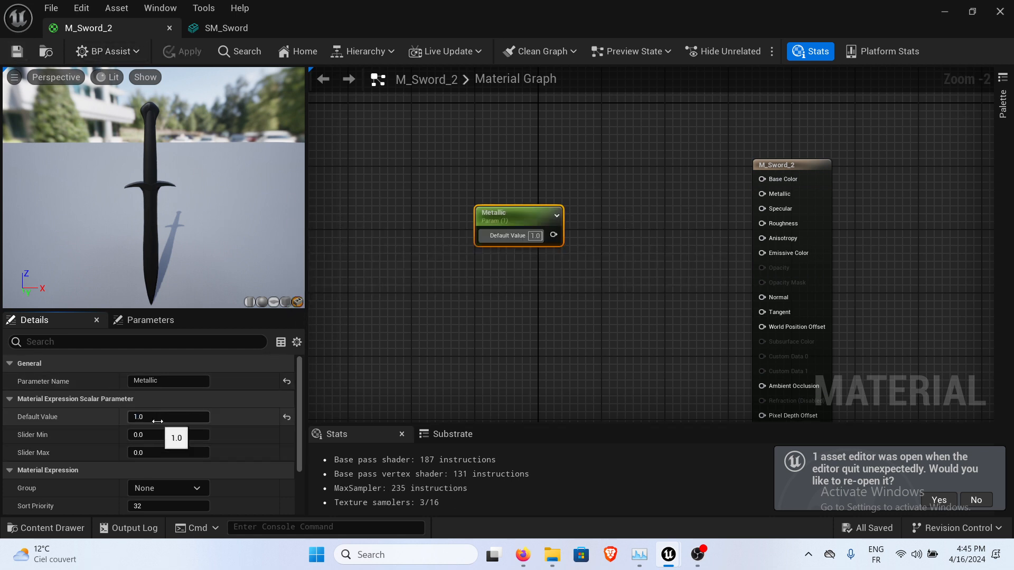
Set the Metallic parameter's Slider Max to 1 and save the material.
{"action": "left_click", "coordinate": [150, 453]}
{"action": "type", "text": "1"}
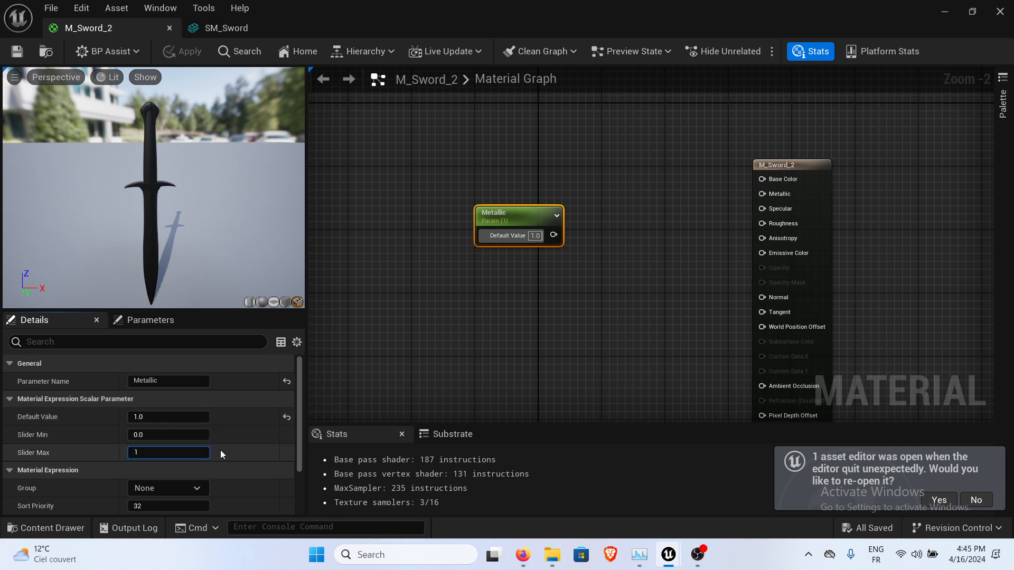
{"action": "key", "text": "Return"}
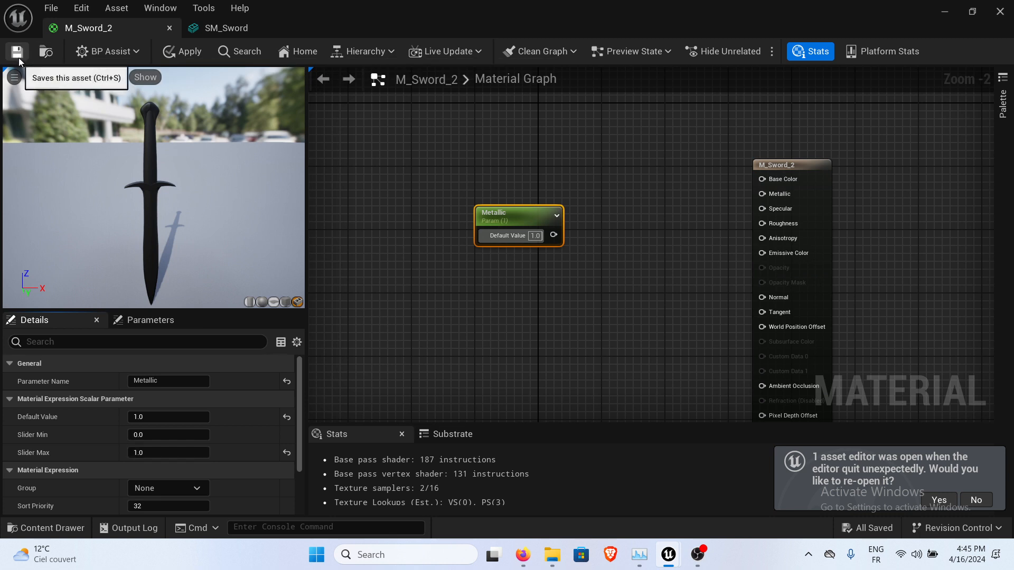
{"action": "left_click", "coordinate": [17, 51]}
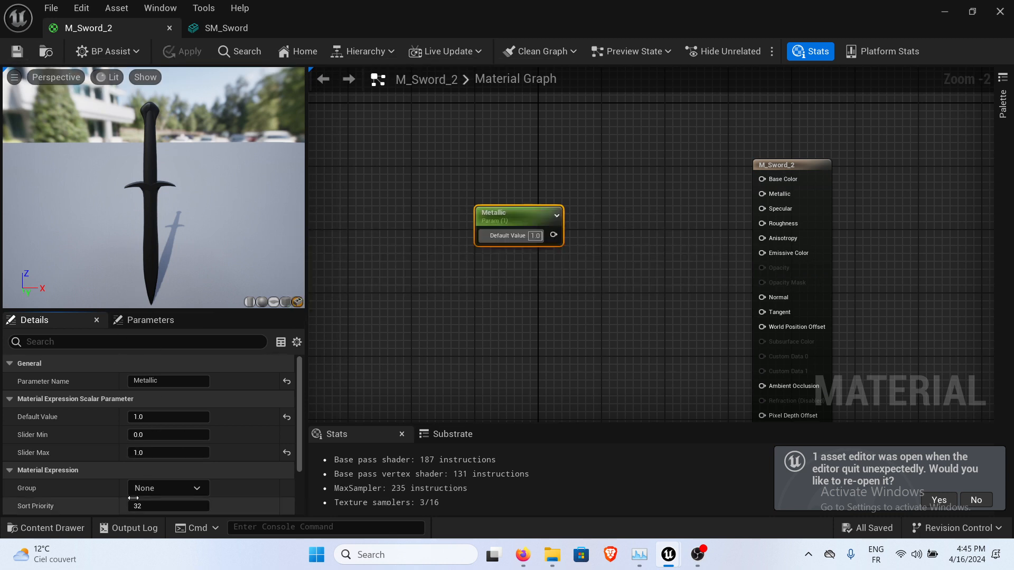
Set the Metallic parameter's Slider Min to 0.2.
{"action": "left_click", "coordinate": [152, 435]}
{"action": "type", "text": "0."}
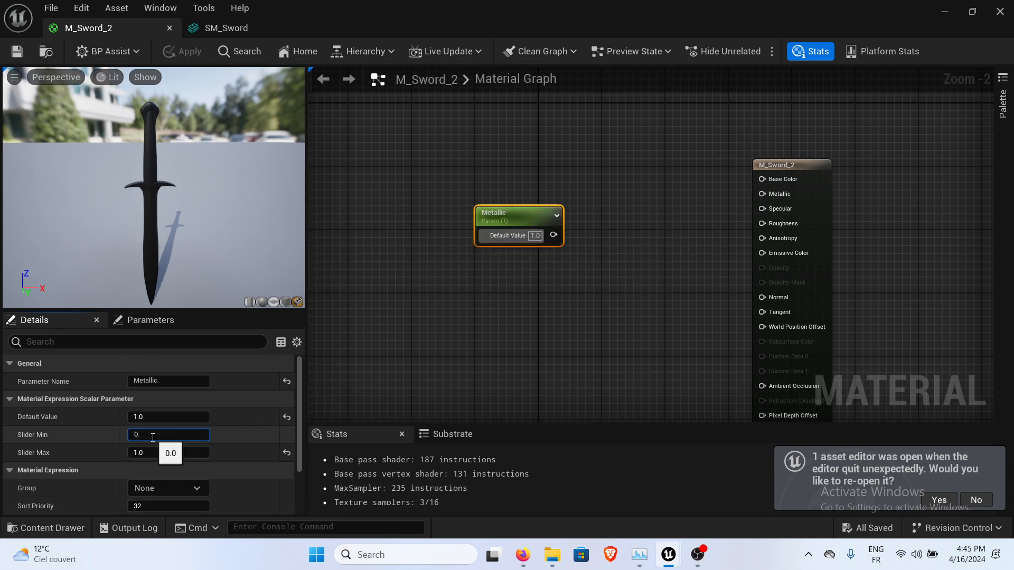
{"action": "key", "text": "Return"}
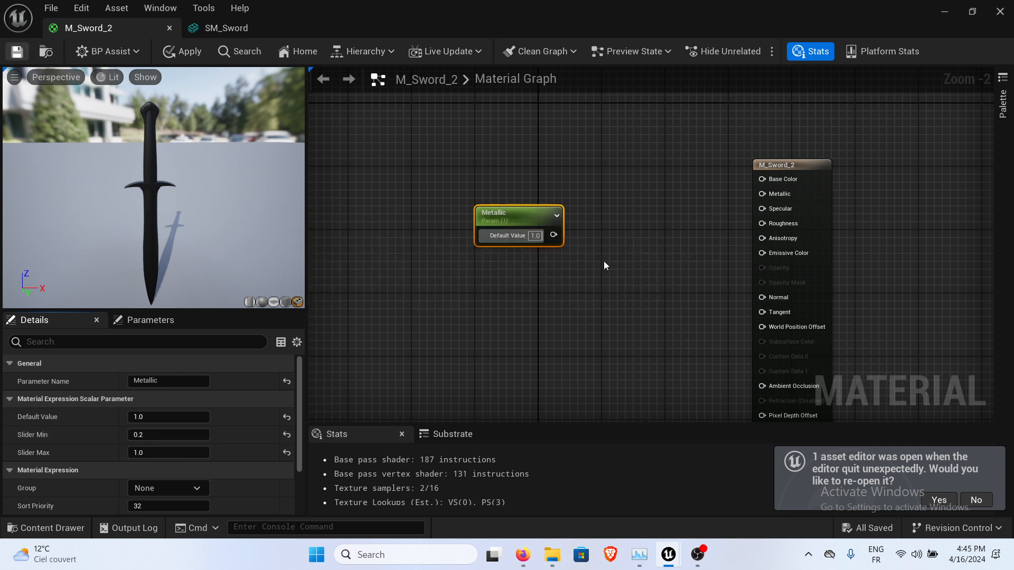
Connect the Metallic parameter to the material's Metallic input, move its node closer to the output, and save the material.
{"action": "left_click_drag", "start_coordinate": [560, 241], "coordinate": [763, 195]}
{"action": "left_click_drag", "start_coordinate": [504, 214], "coordinate": [560, 206]}
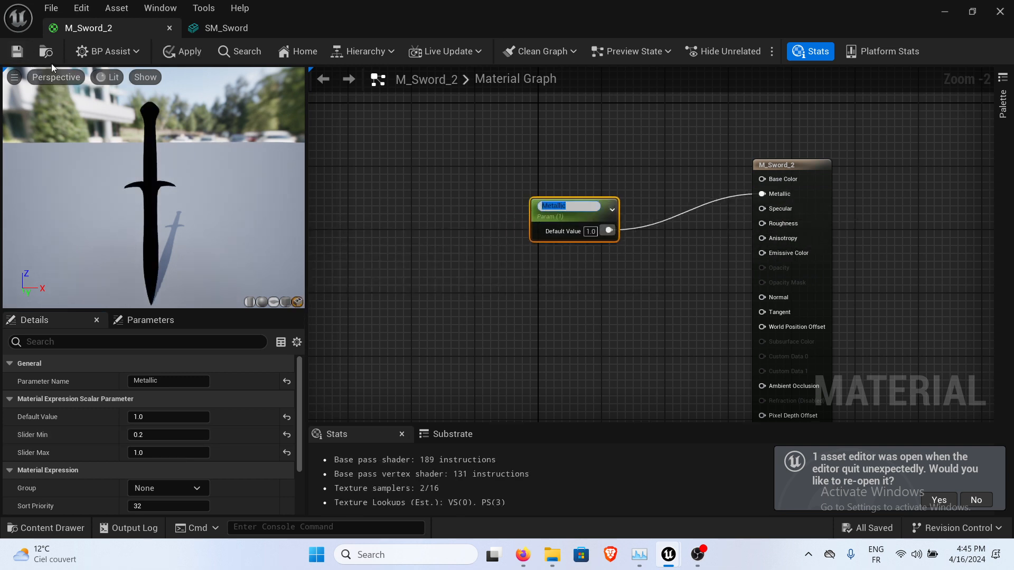
{"action": "left_click", "coordinate": [16, 51]}
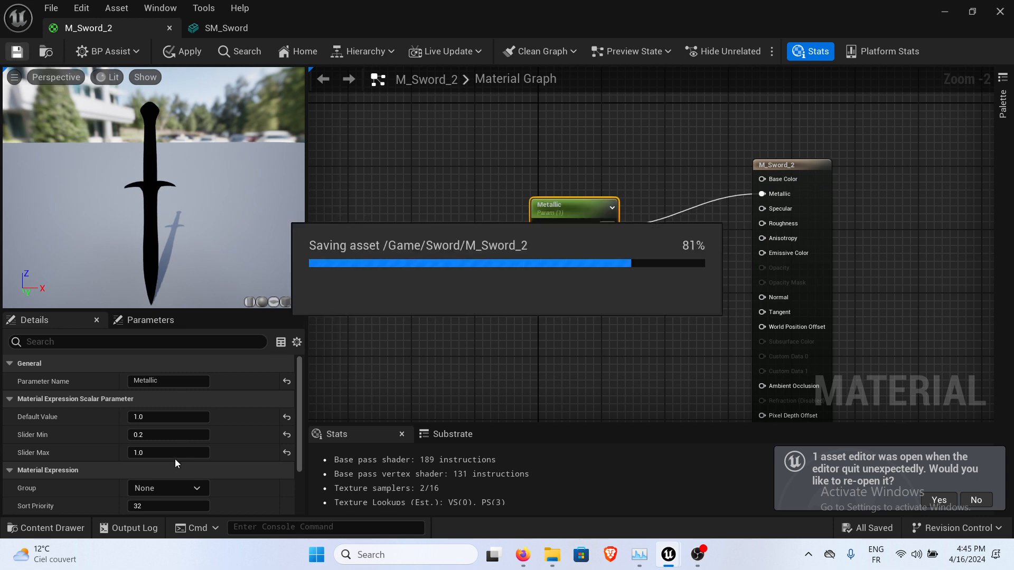
{"action": "scroll", "coordinate": [176, 459], "scroll_direction": "down", "scroll_amount": 3}
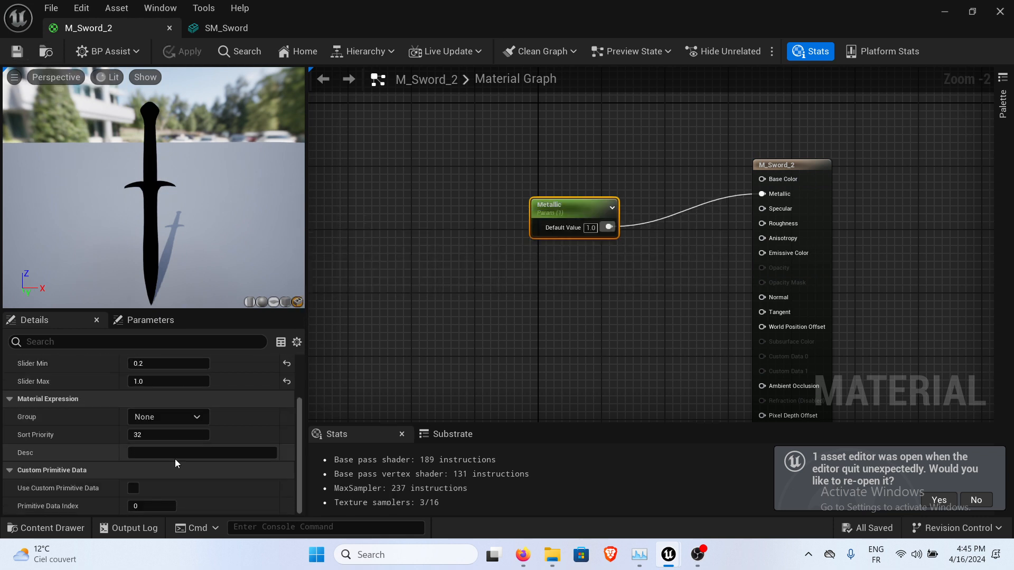
{"action": "scroll", "coordinate": [175, 459], "scroll_direction": "up", "scroll_amount": 3}
Rename the Metallic scalar parameter as Specular.
{"action": "left_click", "coordinate": [651, 275]}
{"action": "right_click_drag", "start_coordinate": [652, 274], "coordinate": [612, 283]}
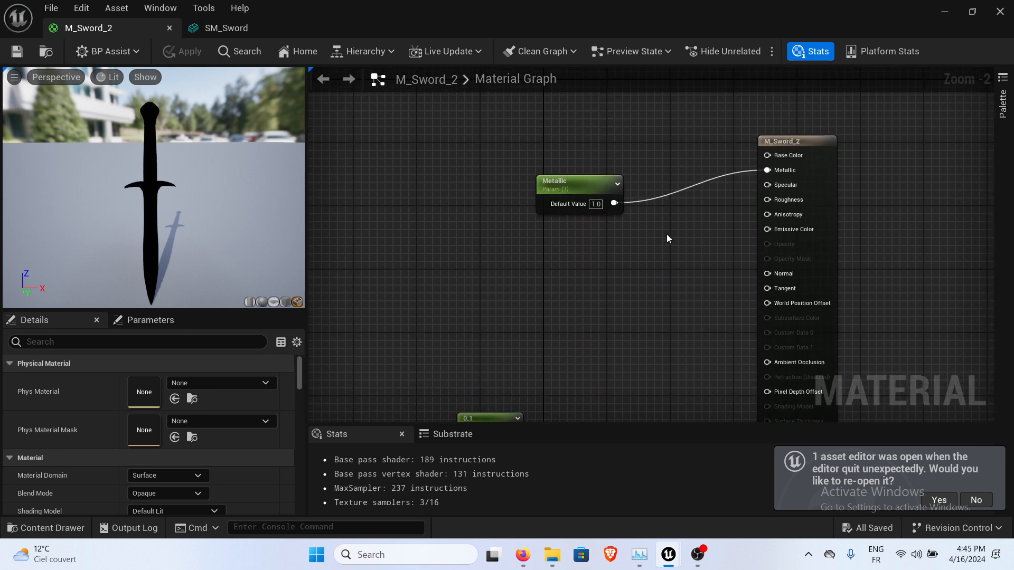
{"action": "left_click", "coordinate": [592, 188]}
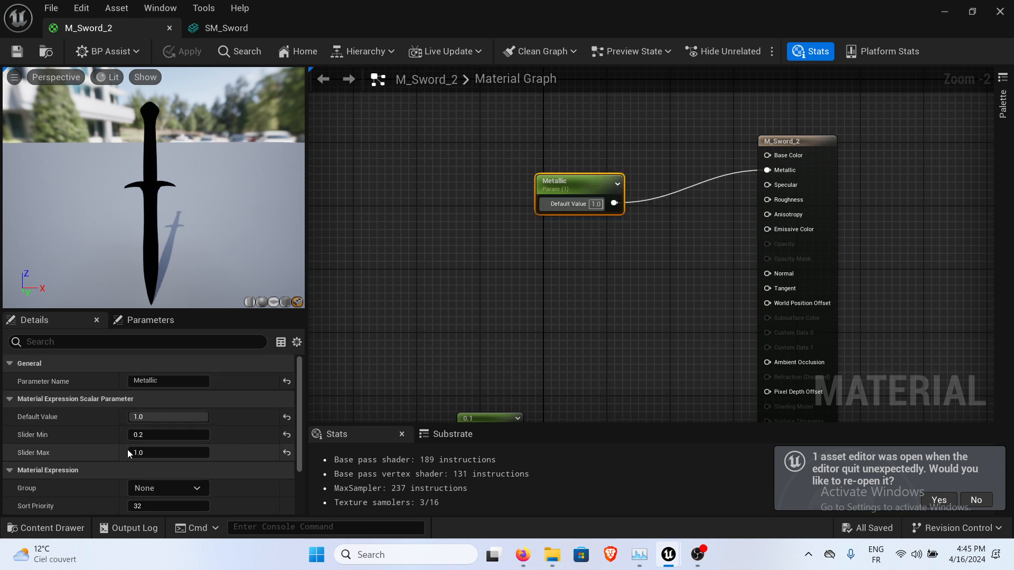
{"action": "left_click", "coordinate": [162, 381]}
{"action": "key", "text": "BackSpace"}
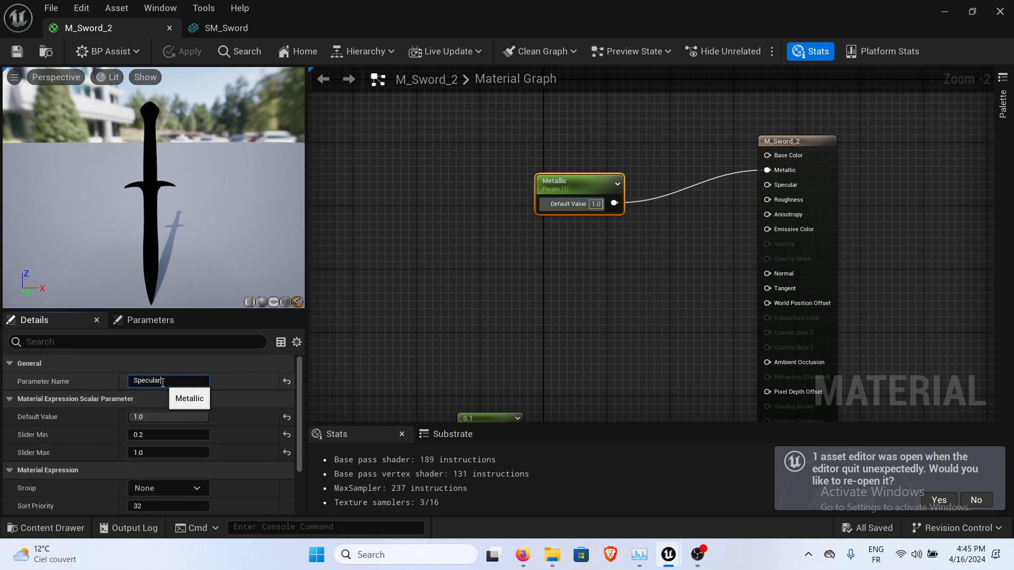
{"action": "key", "text": "Return"}
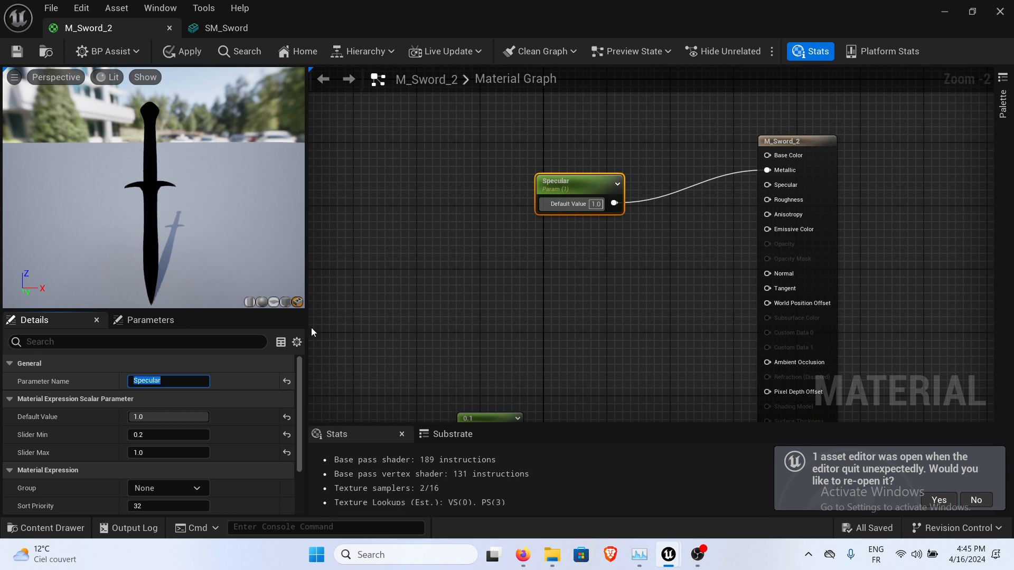
Rewire the Specular parameter from the material's Metallic input to its Specular input and save the material.
{"action": "left_click", "coordinate": [682, 188]}
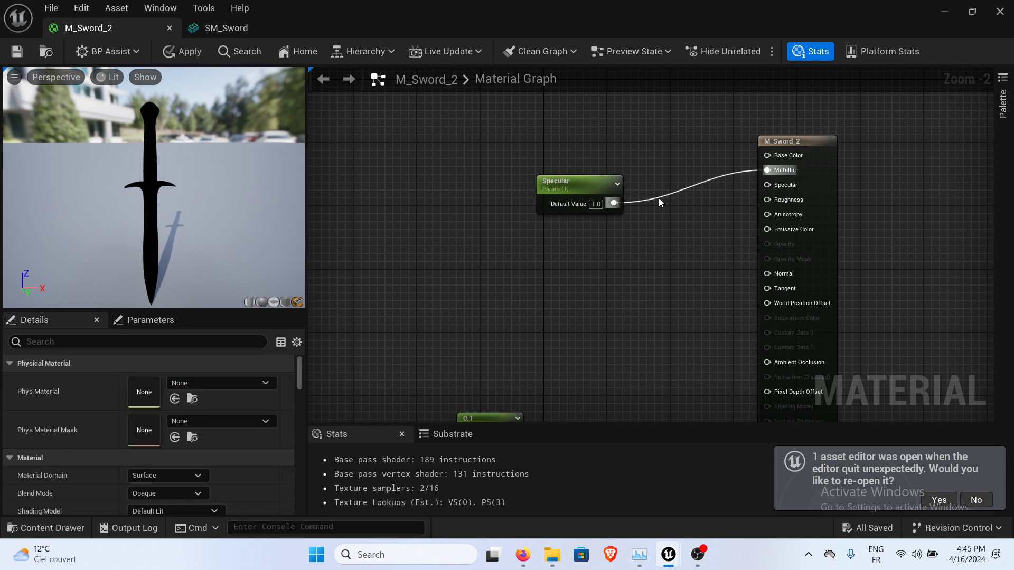
{"action": "left_click", "coordinate": [658, 199], "text": "alt"}
{"action": "left_click_drag", "start_coordinate": [618, 201], "coordinate": [768, 185]}
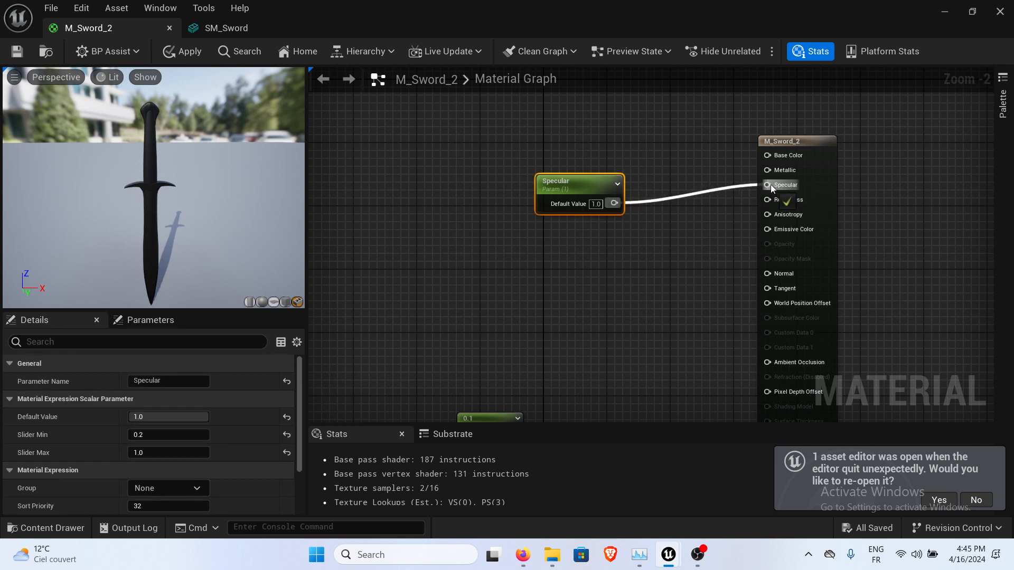
{"action": "left_click", "coordinate": [19, 52]}
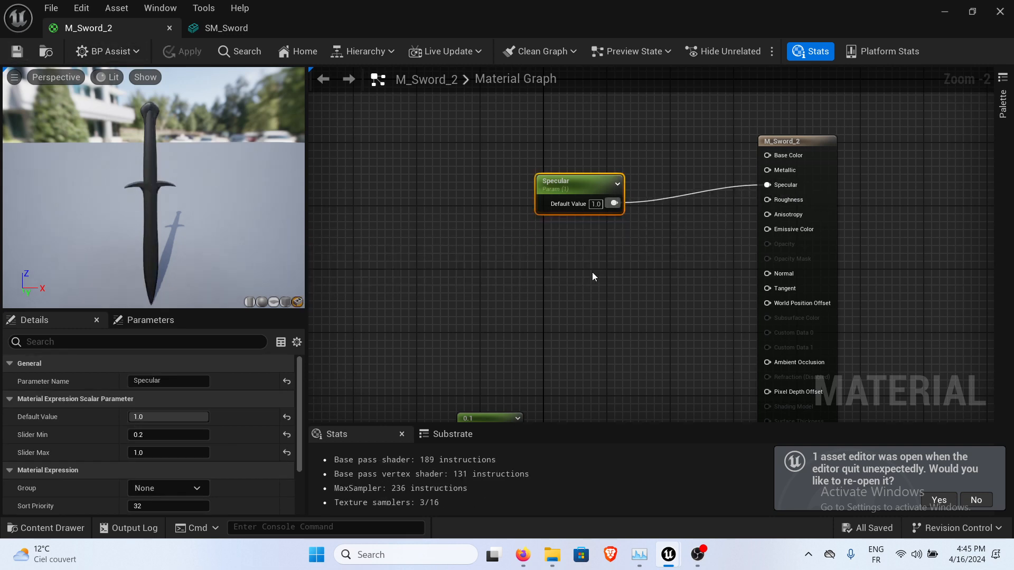
Duplicate the Specular parameter below the original, connect the copy to the material's Roughness input, and save the material.
{"action": "key", "text": "ctrl+d"}
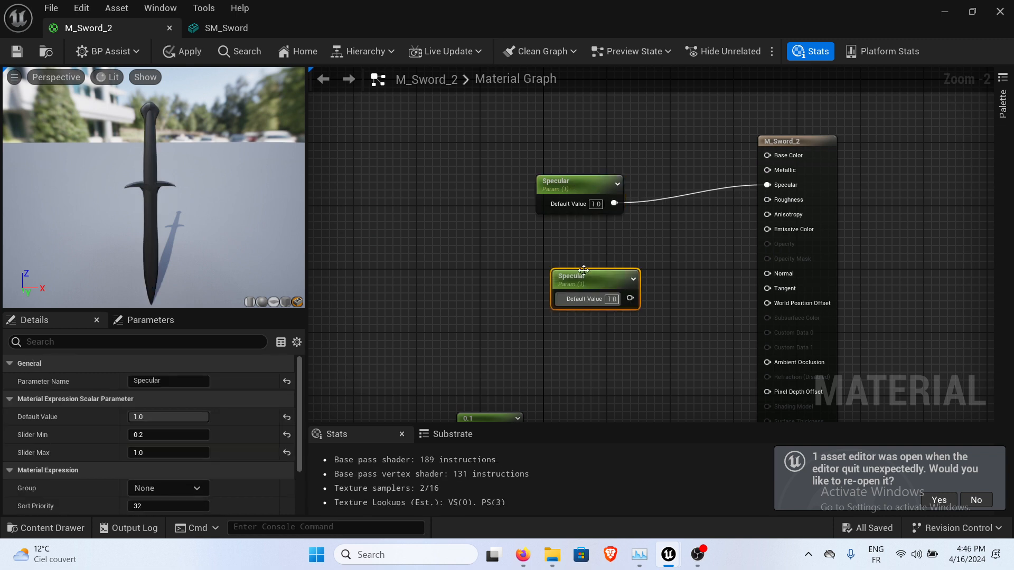
{"action": "left_click_drag", "start_coordinate": [584, 271], "coordinate": [568, 254]}
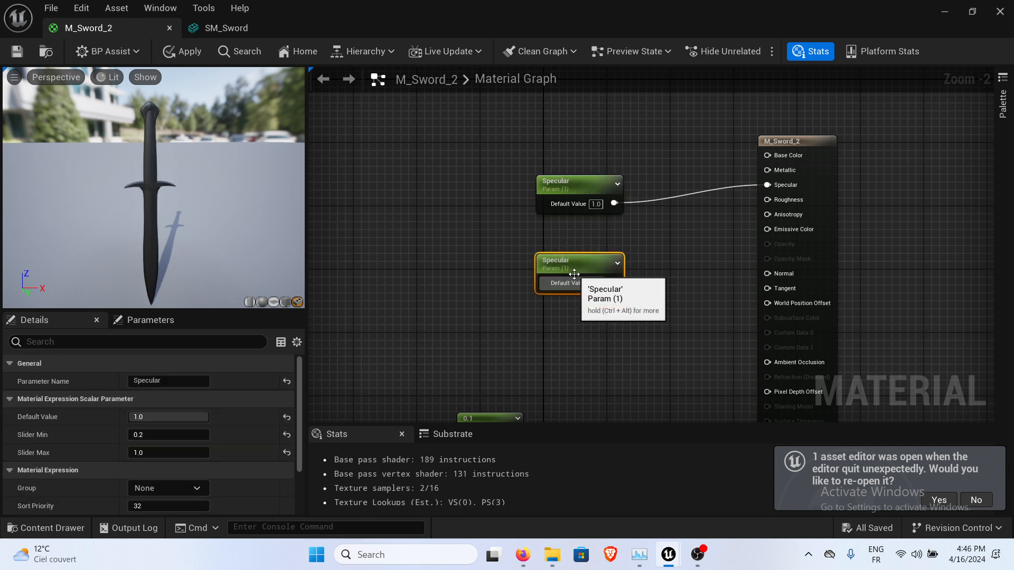
{"action": "left_click", "coordinate": [152, 324]}
{"action": "left_click", "coordinate": [42, 321]}
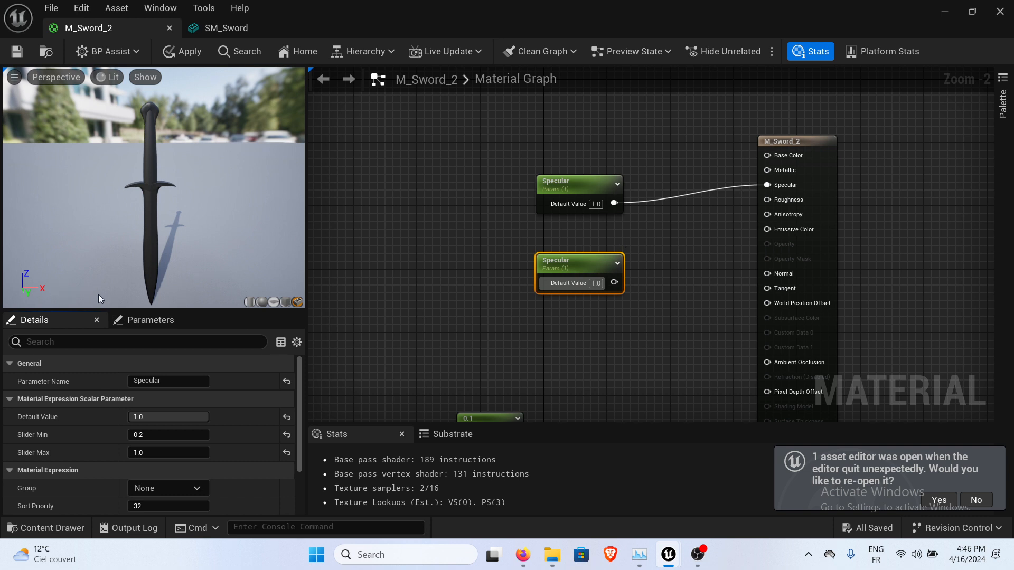
{"action": "left_click", "coordinate": [138, 319]}
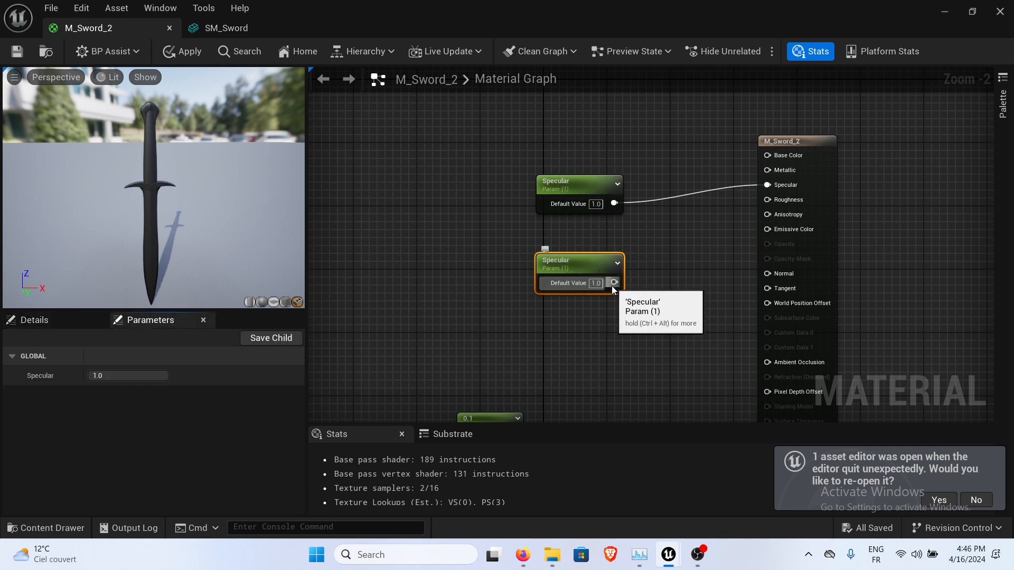
{"action": "left_click_drag", "start_coordinate": [613, 283], "coordinate": [769, 201]}
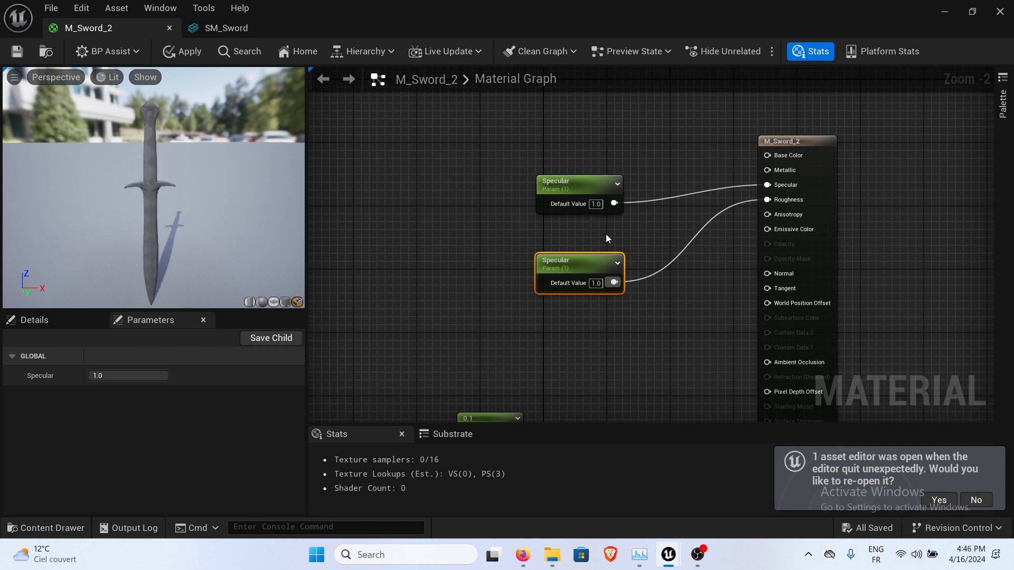
{"action": "key", "text": "ctrl+s"}
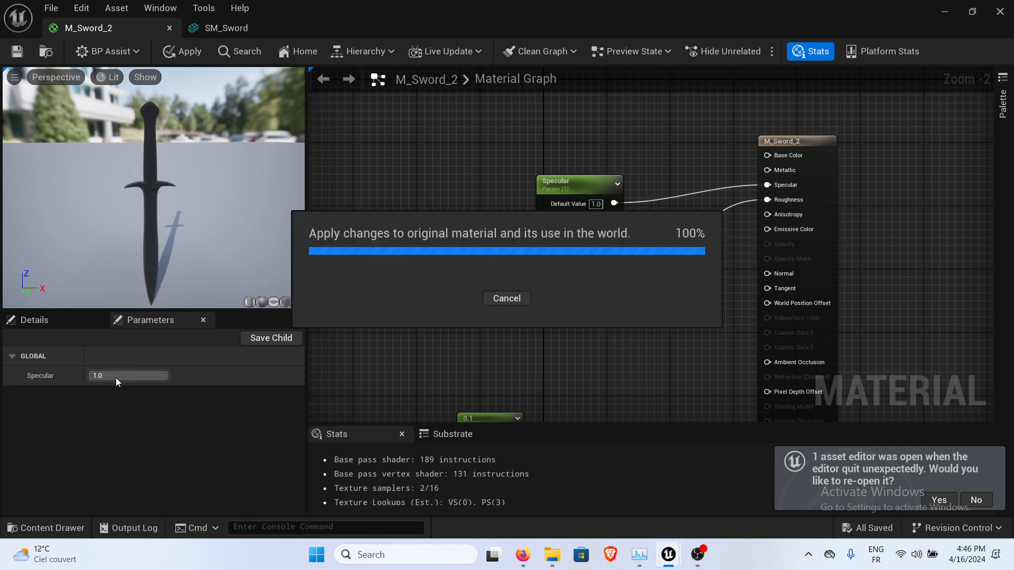
Set the shared Specular parameter value to 0.5, return it to 1, and save the material.
{"action": "left_click", "coordinate": [103, 374]}
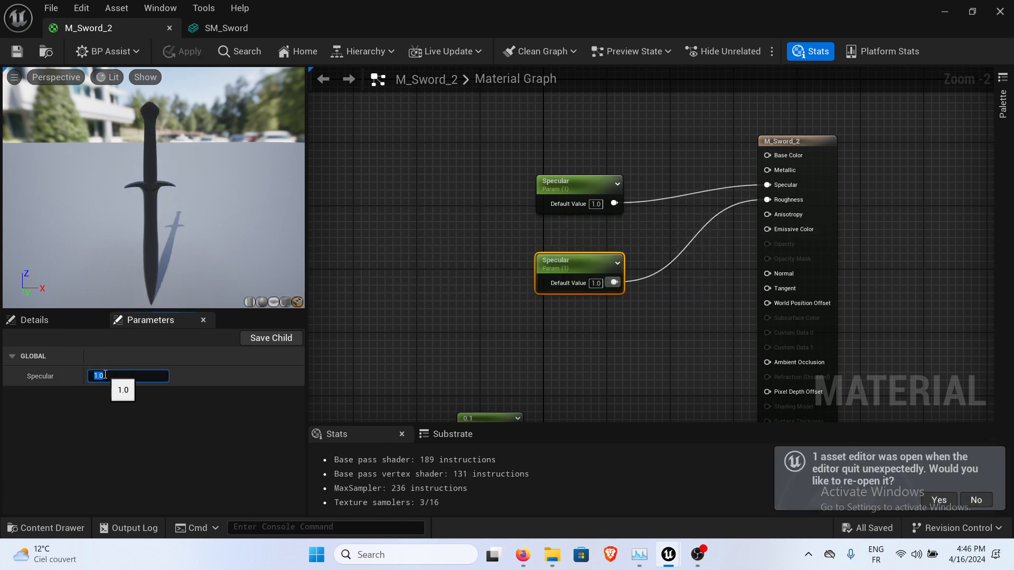
{"action": "type", "text": "0.5"}
{"action": "key", "text": "Return"}
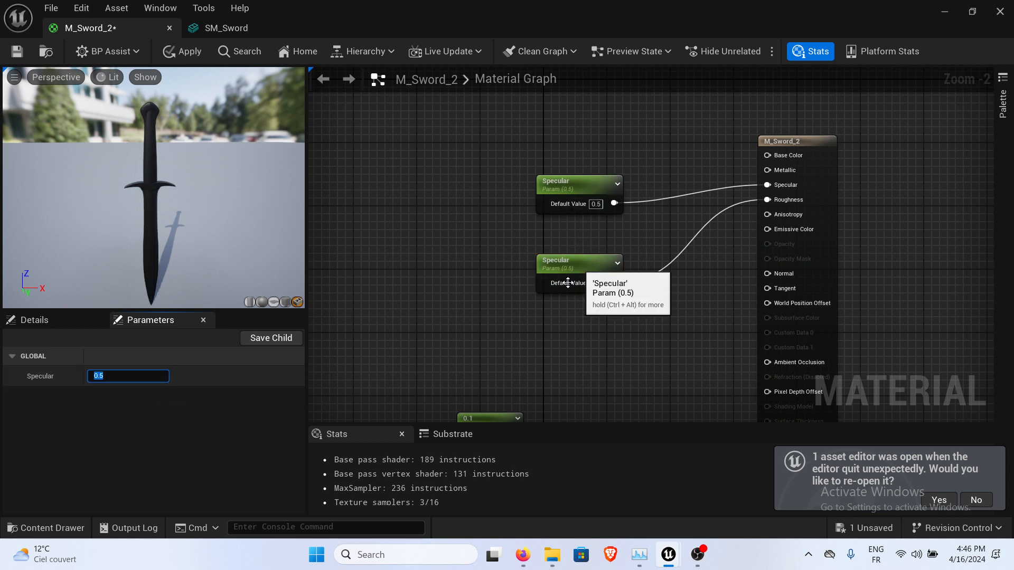
{"action": "type", "text": "1"}
{"action": "key", "text": "Return"}
{"action": "key", "text": "ctrl+s"}
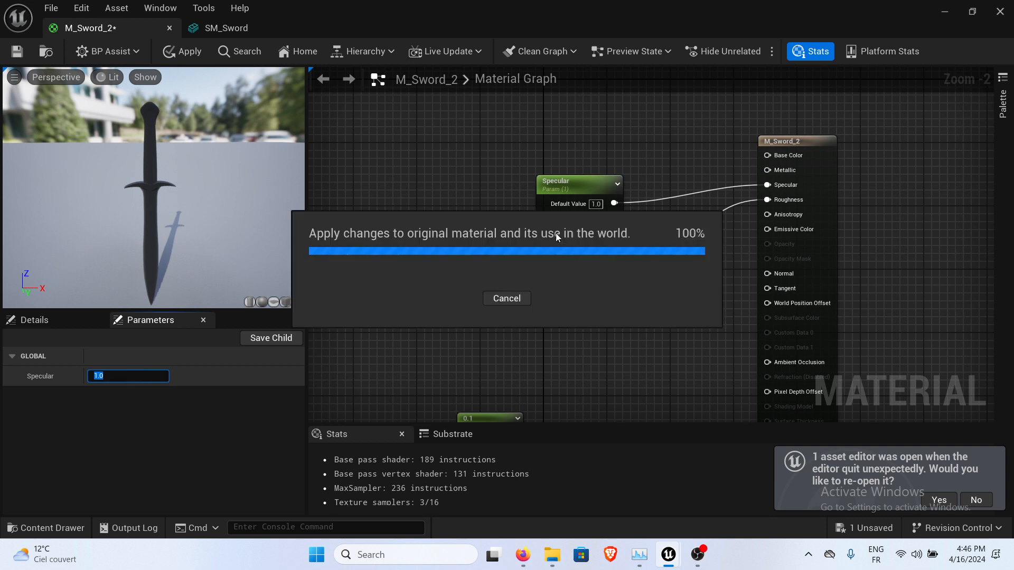
Disconnect the duplicate Specular parameter from the Roughness input and delete that node.
{"action": "left_click", "coordinate": [658, 272]}
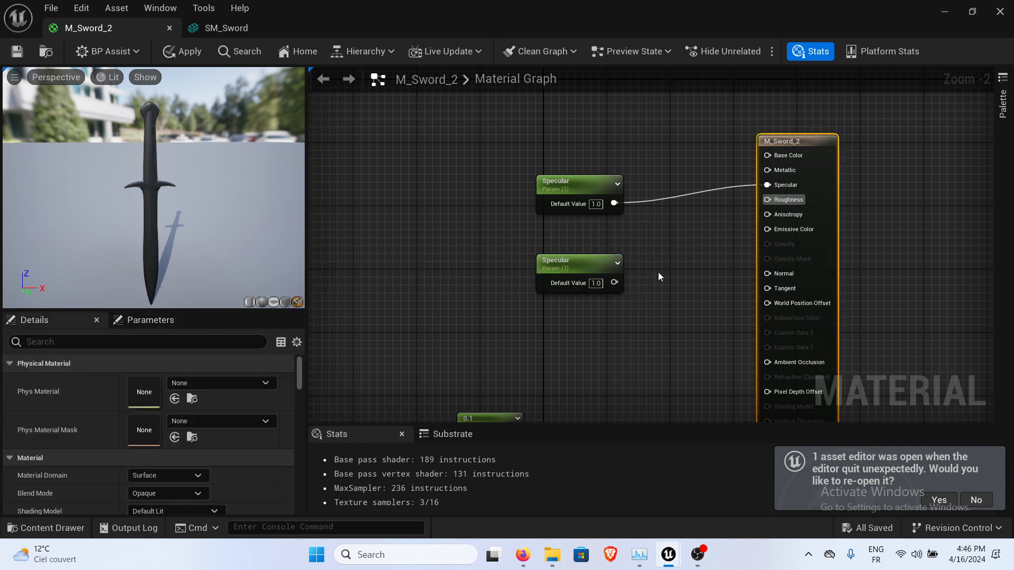
{"action": "left_click", "coordinate": [598, 267]}
{"action": "key", "text": "Delete"}
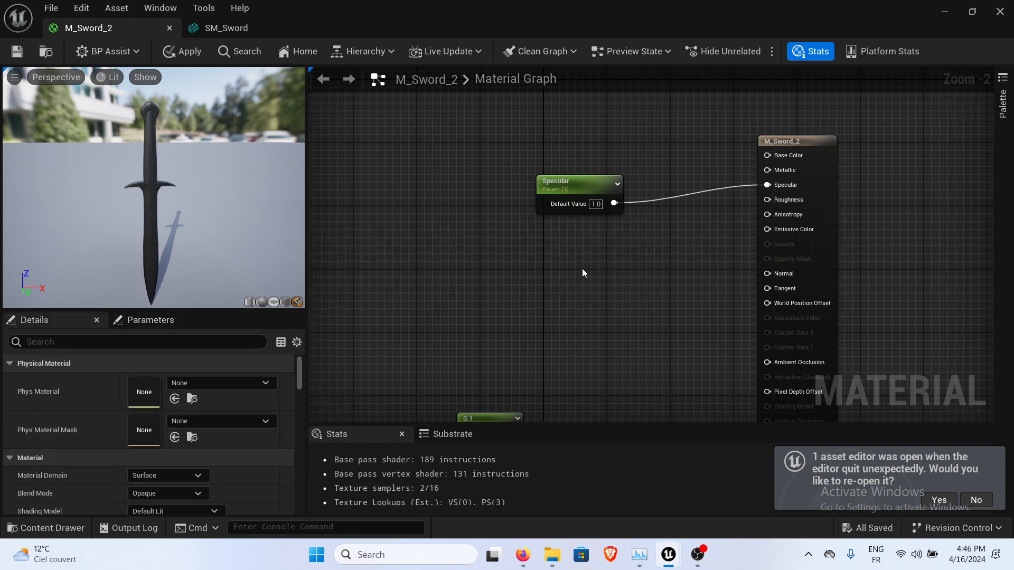
Add a ScalarParameter node below the Specular parameter and name it Softness.
{"action": "right_click", "coordinate": [563, 268]}
{"action": "type", "text": "scala"}
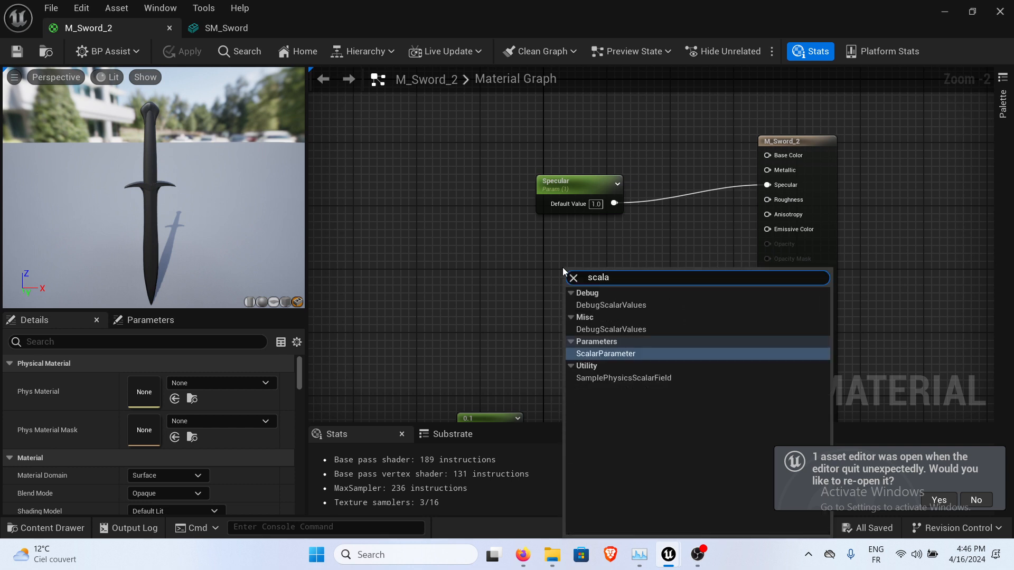
{"action": "key", "text": "Return"}
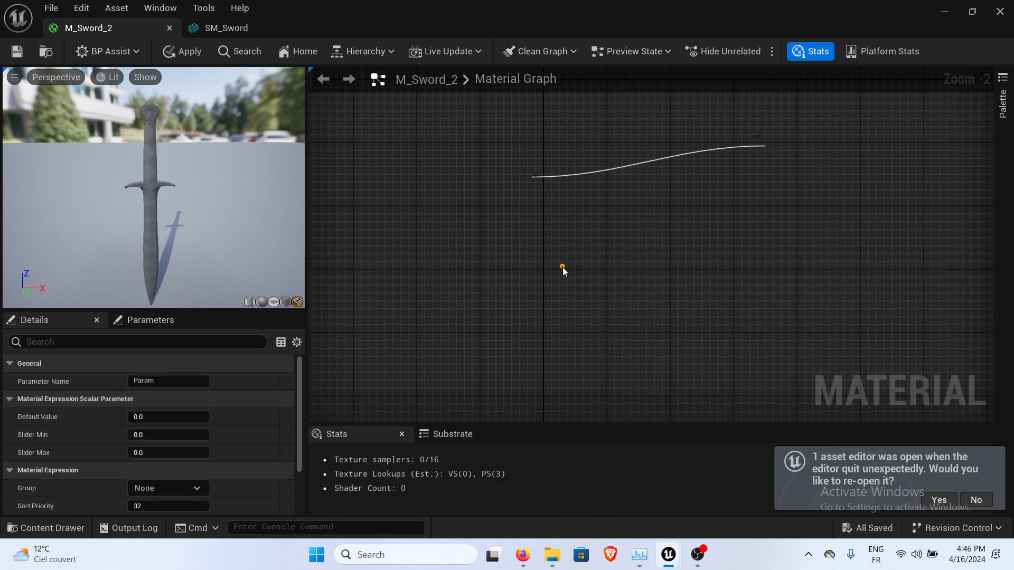
{"action": "key", "text": "BackSpace"}
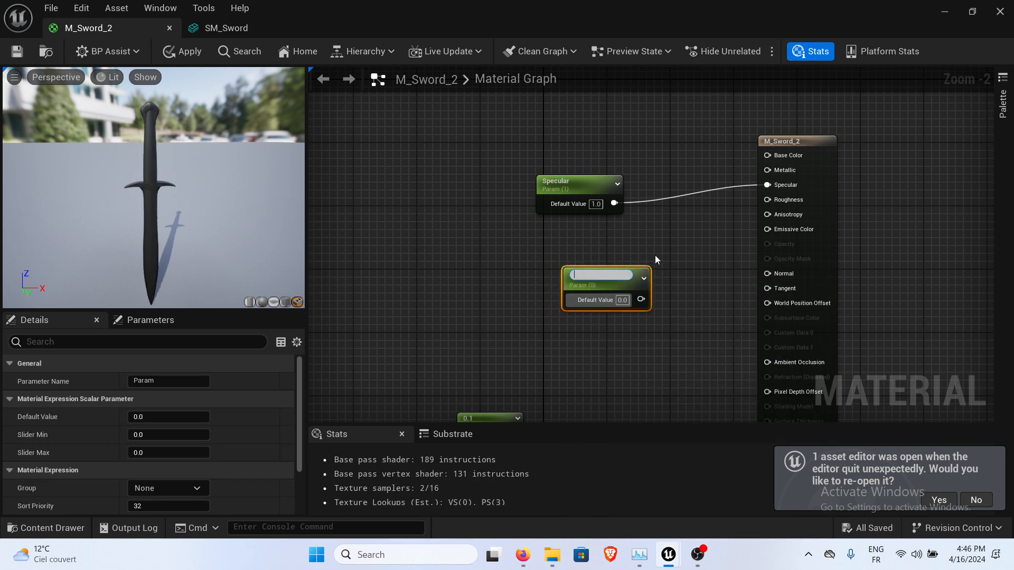
{"action": "type", "text": "Roughn"}
{"action": "key", "text": "BackSpace"}
{"action": "key", "text": "BackSpace"}
{"action": "key", "text": "BackSpace"}
{"action": "key", "text": "BackSpace"}
{"action": "key", "text": "BackSpace"}
{"action": "key", "text": "BackSpace"}
{"action": "type", "text": "Softness"}
{"action": "key", "text": "Return"}
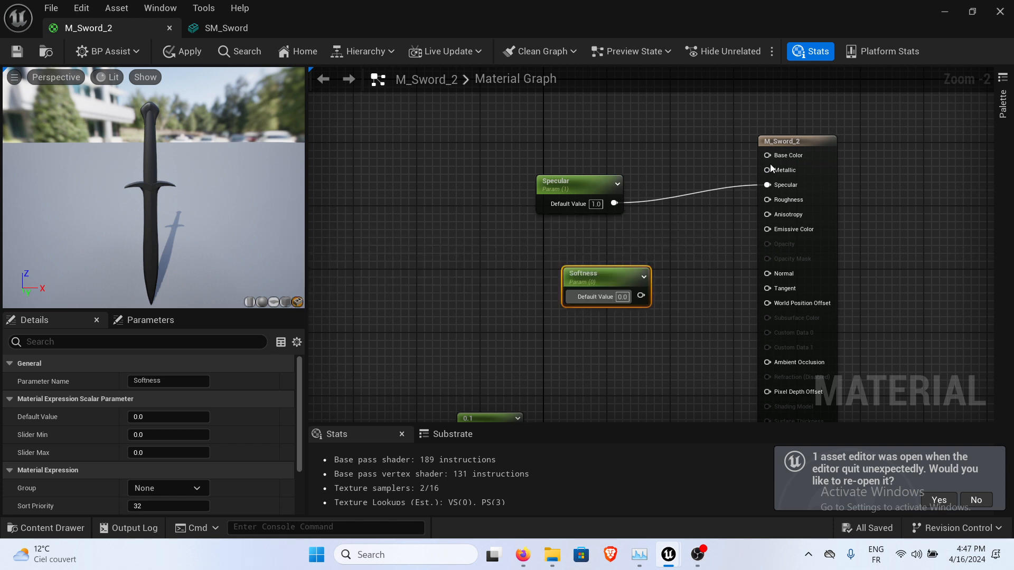
Shift the Softness node away from the material output and add a Min node fed by its output.
{"action": "left_click_drag", "start_coordinate": [640, 269], "coordinate": [565, 279]}
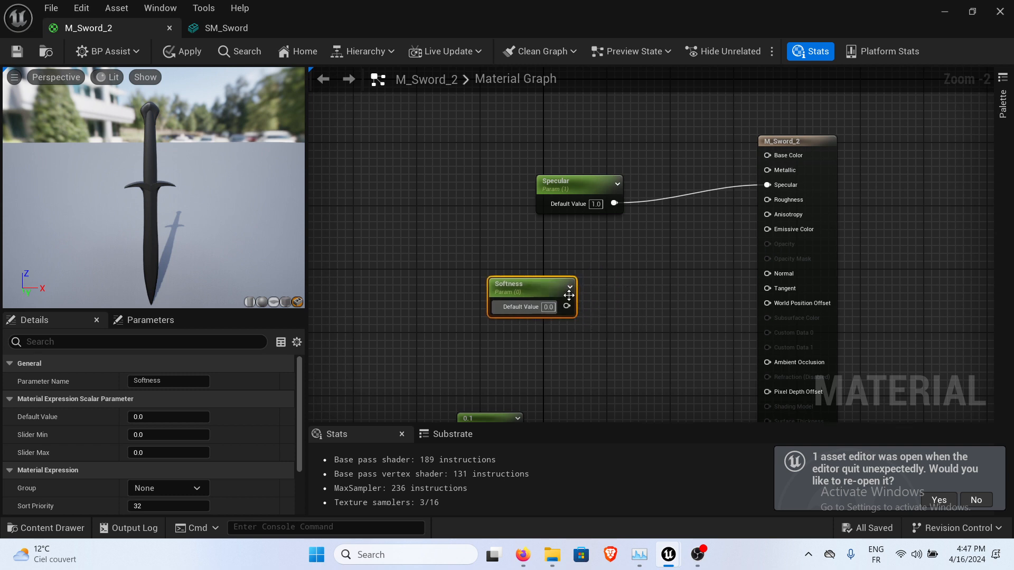
{"action": "left_click", "coordinate": [639, 277]}
{"action": "left_click_drag", "start_coordinate": [567, 307], "coordinate": [637, 293]}
{"action": "type", "text": "min"}
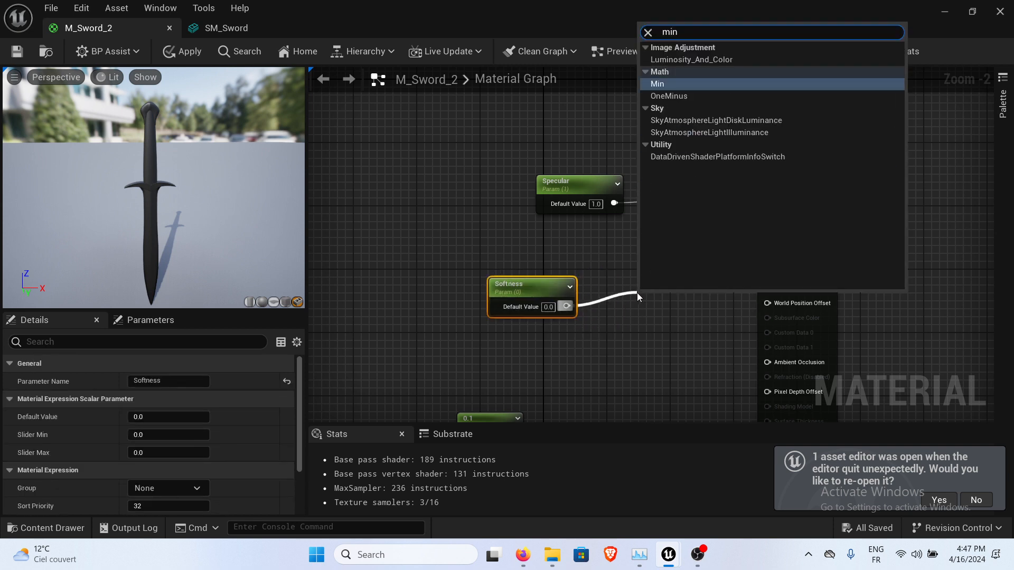
{"action": "key", "text": "Return"}
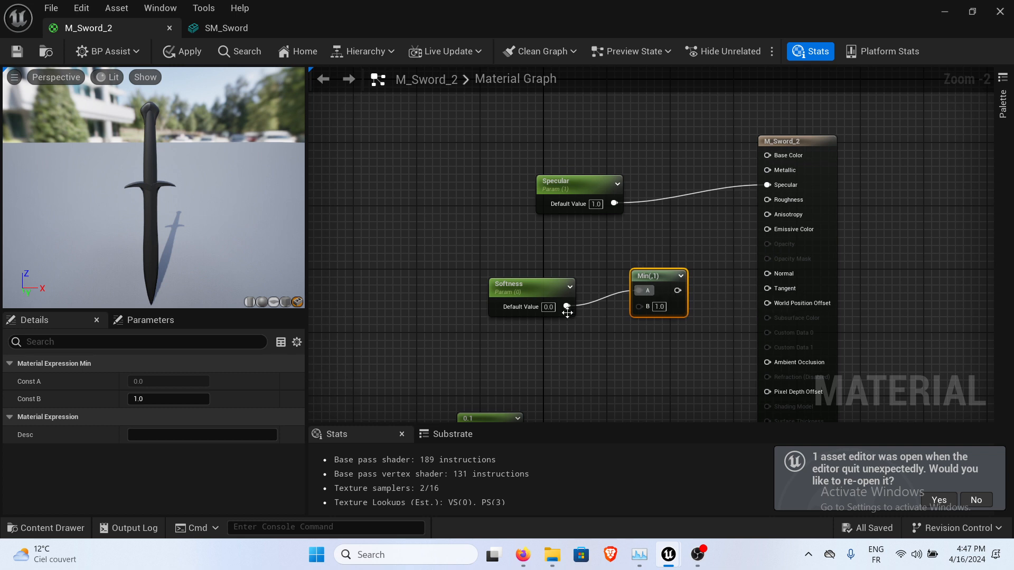
Connect Softness to the Min node's B input and break its link to input A.
{"action": "left_click_drag", "start_coordinate": [566, 306], "coordinate": [637, 308]}
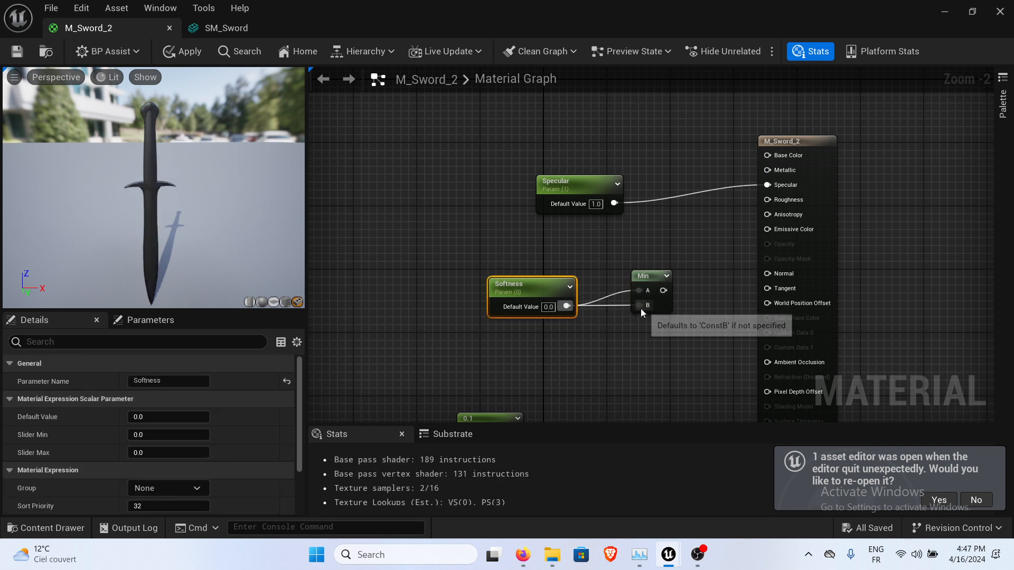
{"action": "left_click", "coordinate": [610, 272]}
{"action": "left_click", "coordinate": [612, 296], "text": "alt"}
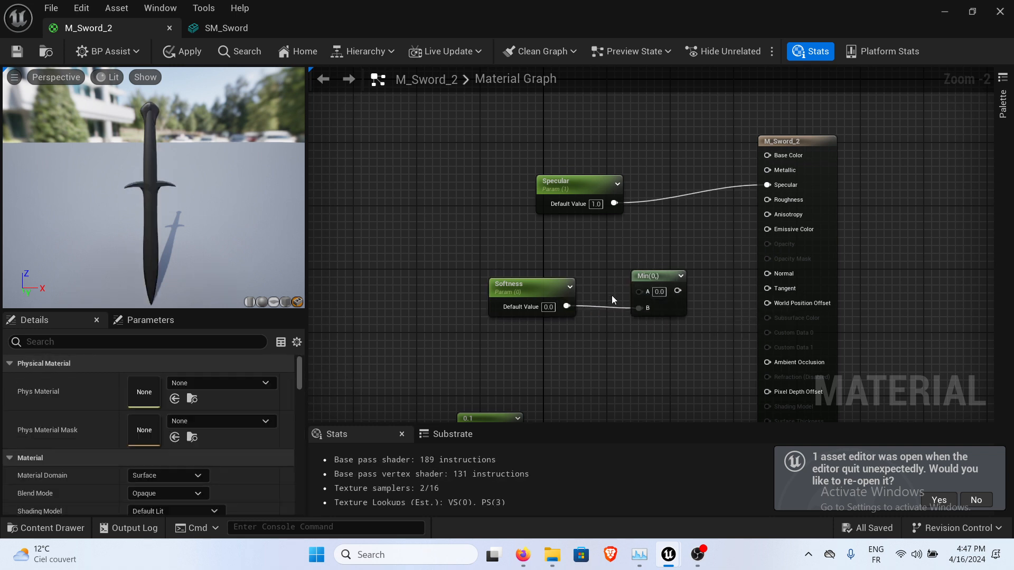
Connect the Min node's output to the material's Roughness input and save the material.
{"action": "left_click_drag", "start_coordinate": [677, 288], "coordinate": [766, 201]}
{"action": "key", "text": "ctrl+s"}
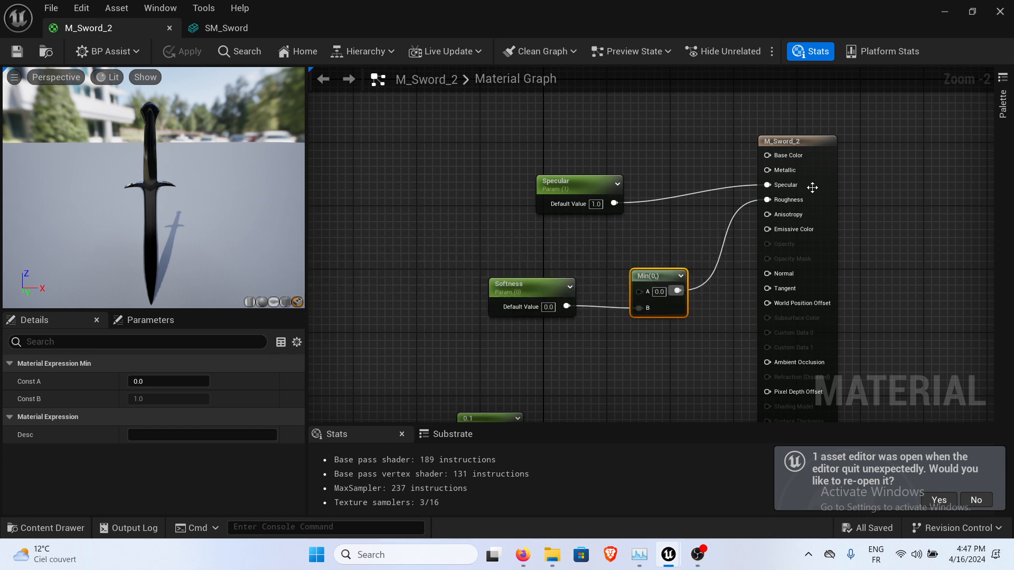
{"action": "left_click", "coordinate": [17, 52]}
Set the Softness parameter's Slider Max to 0.9.
{"action": "left_click", "coordinate": [536, 289]}
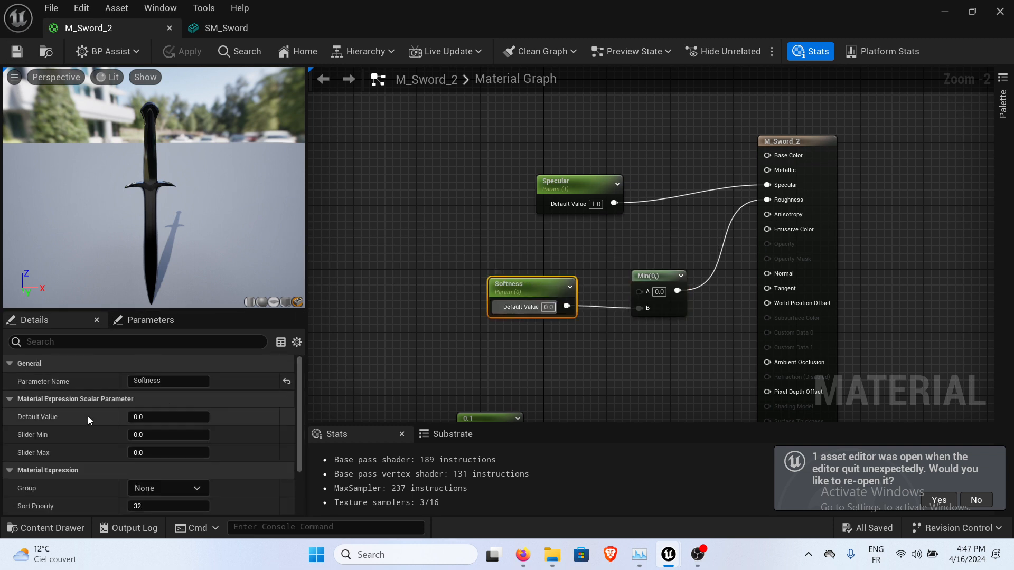
{"action": "left_click", "coordinate": [156, 417]}
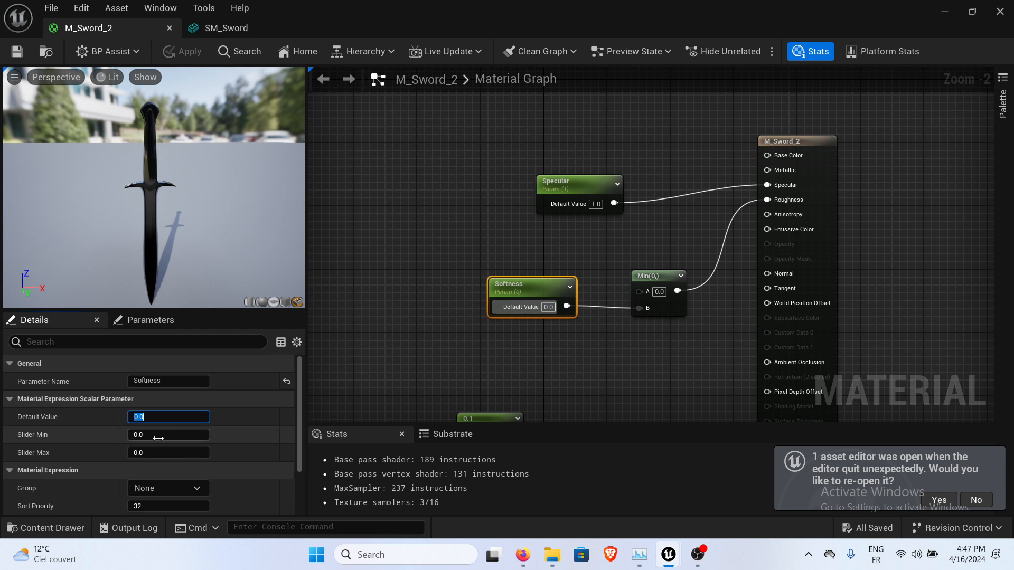
{"action": "left_click", "coordinate": [146, 454]}
{"action": "type", "text": "0"}
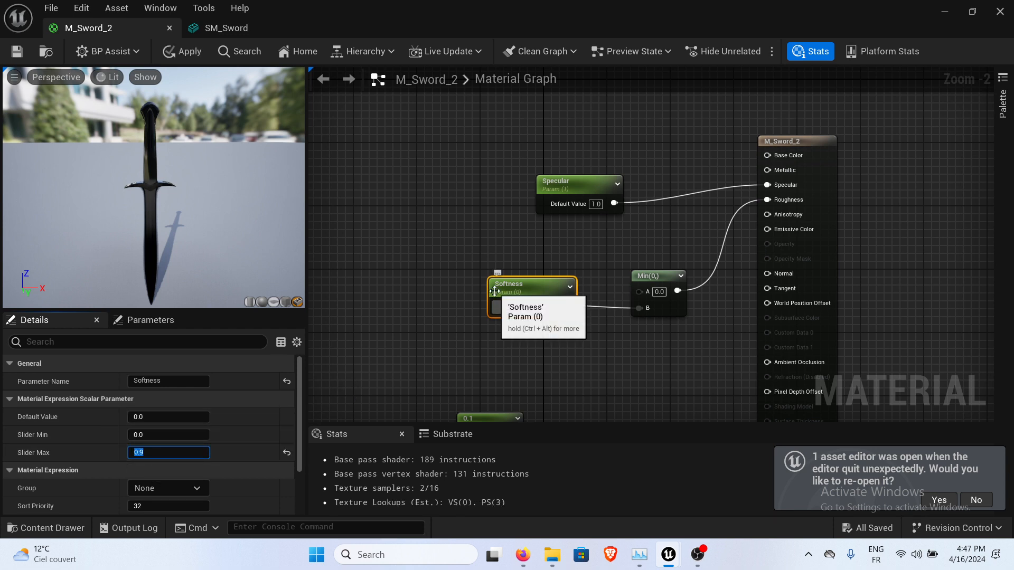
Move the Specular, Softness and Min nodes lower in the graph and display the material's parameter list.
{"action": "right_click_drag", "start_coordinate": [601, 349], "coordinate": [586, 313]}
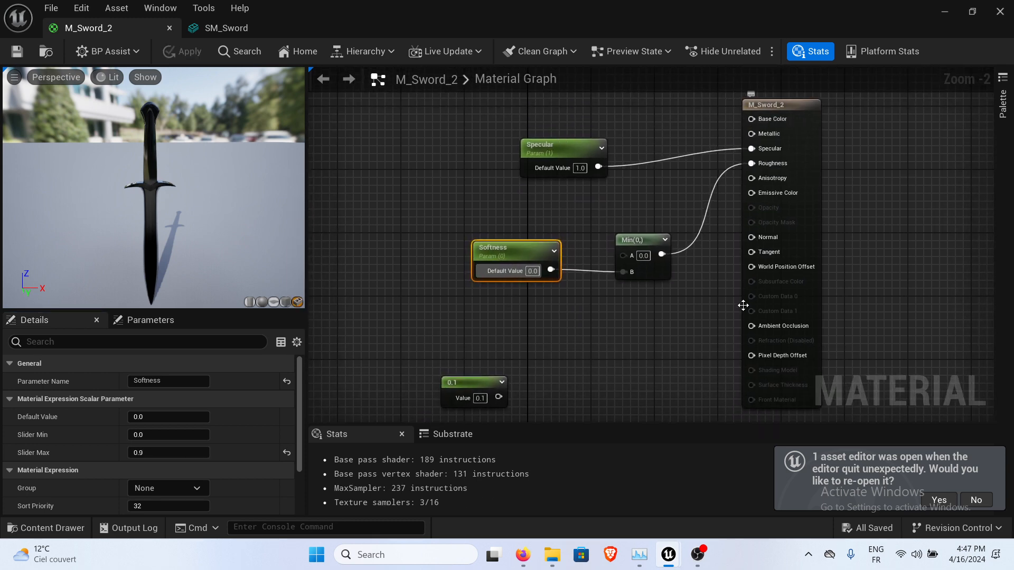
{"action": "right_click_drag", "start_coordinate": [607, 361], "coordinate": [628, 296]}
{"action": "right_click_drag", "start_coordinate": [572, 257], "coordinate": [556, 343]}
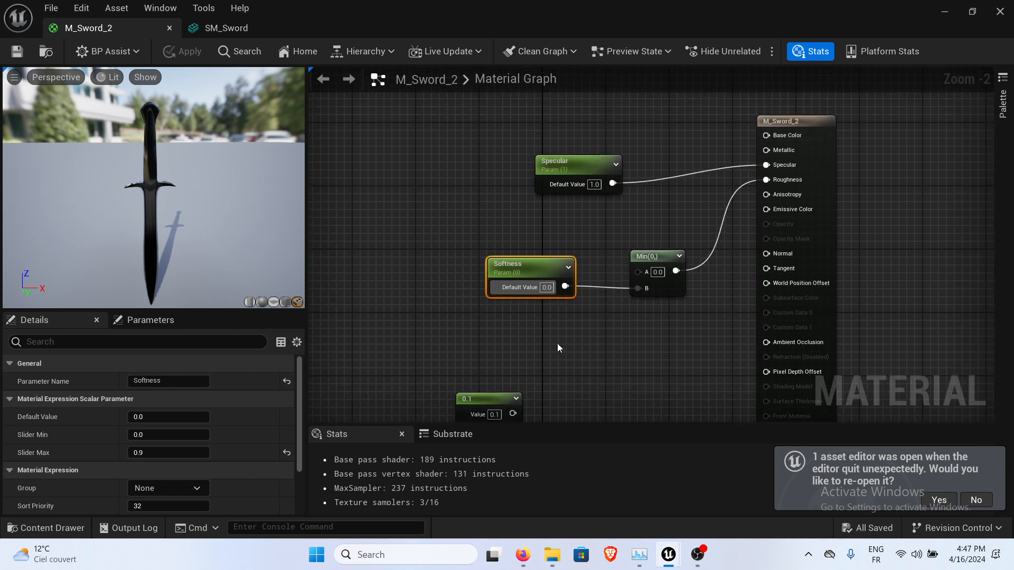
{"action": "left_click_drag", "start_coordinate": [557, 343], "coordinate": [708, 151]}
{"action": "left_click_drag", "start_coordinate": [597, 167], "coordinate": [620, 231]}
{"action": "left_click", "coordinate": [607, 138]}
{"action": "right_click_drag", "start_coordinate": [644, 144], "coordinate": [624, 200]}
{"action": "left_click", "coordinate": [149, 320]}
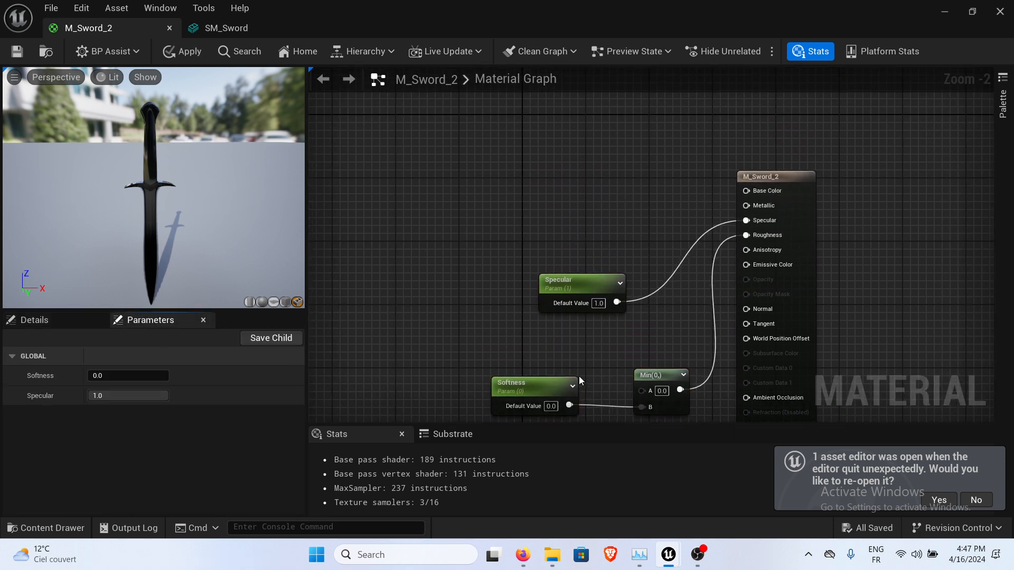
{"action": "right_click_drag", "start_coordinate": [582, 208], "coordinate": [608, 181]}
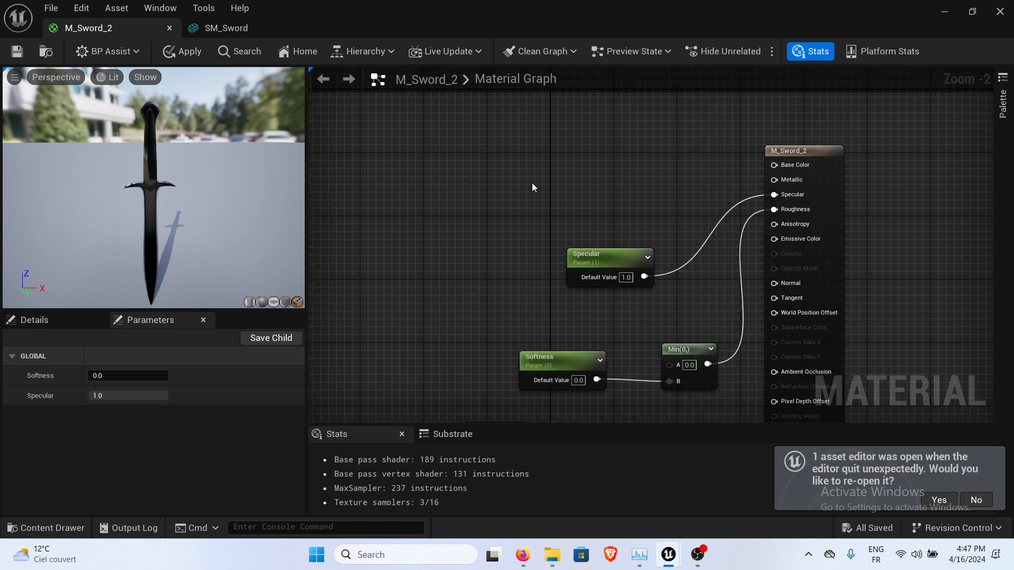
Add a VectorParameter node above the Specular parameter with its default name and display the material's parameter list.
{"action": "right_click", "coordinate": [511, 184]}
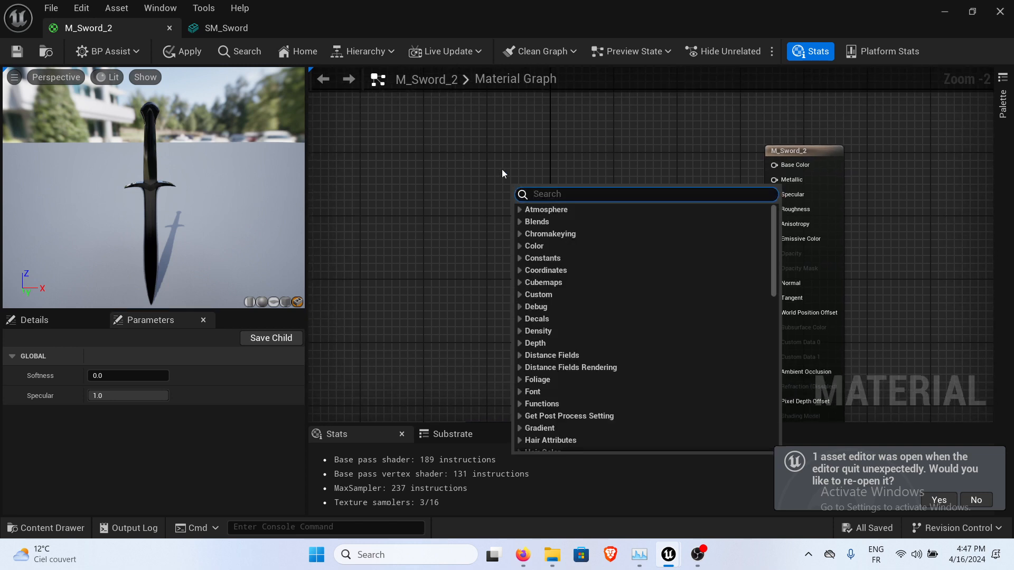
{"action": "left_click", "coordinate": [502, 169]}
{"action": "right_click", "coordinate": [493, 148]}
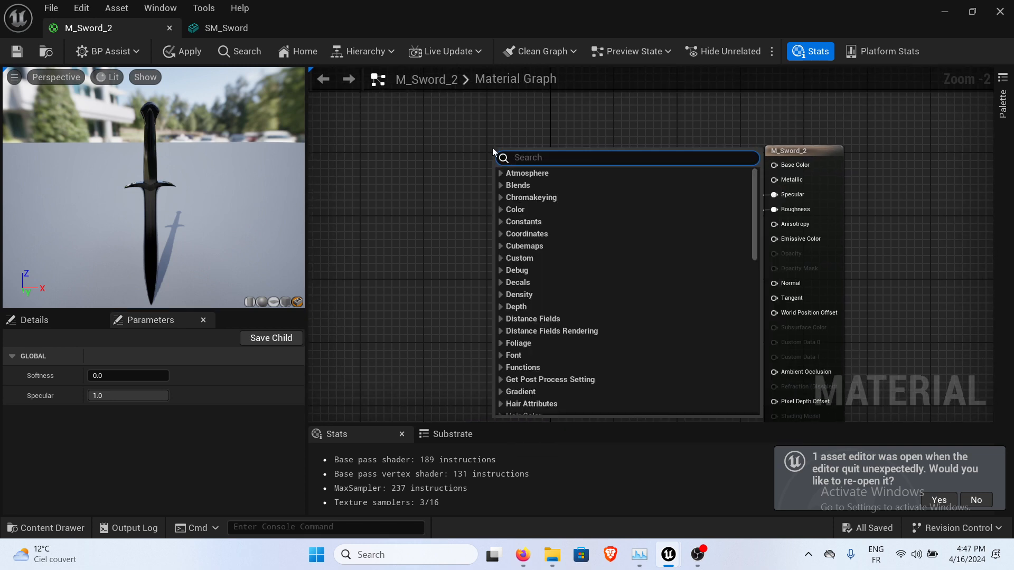
{"action": "type", "text": "vec"}
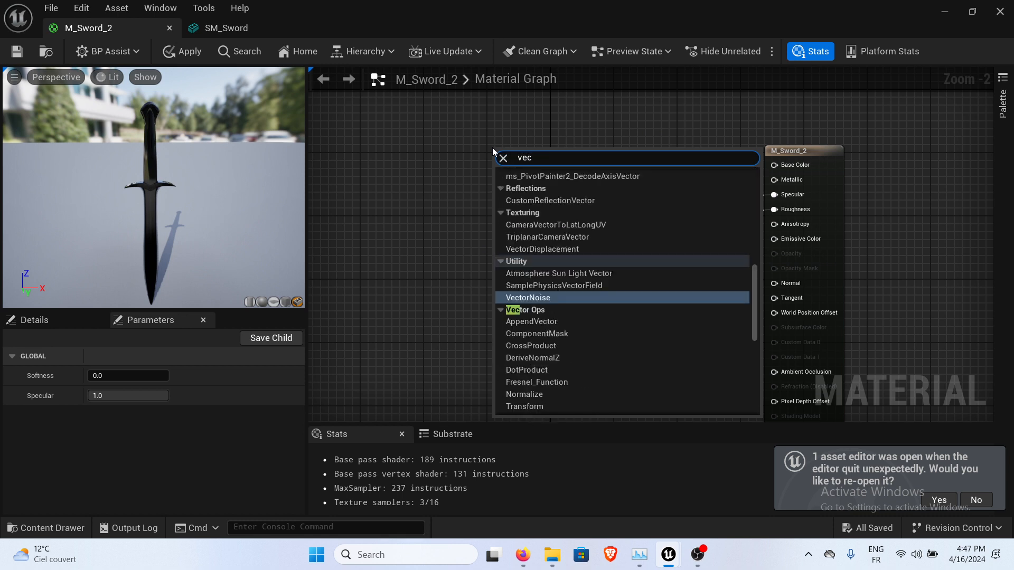
{"action": "type", "text": "tor para"}
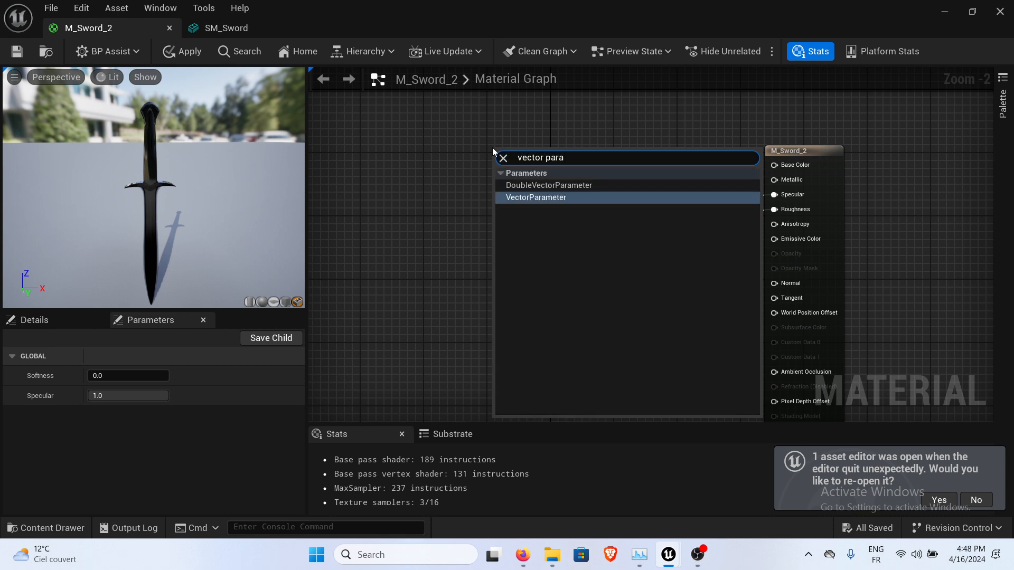
{"action": "key", "text": "Return"}
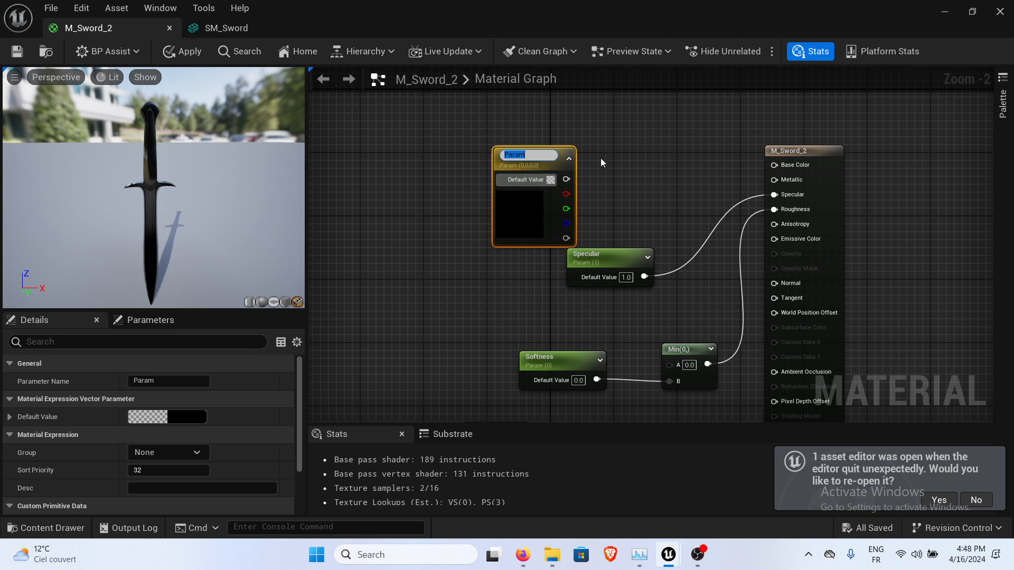
{"action": "left_click_drag", "start_coordinate": [513, 163], "coordinate": [491, 143]}
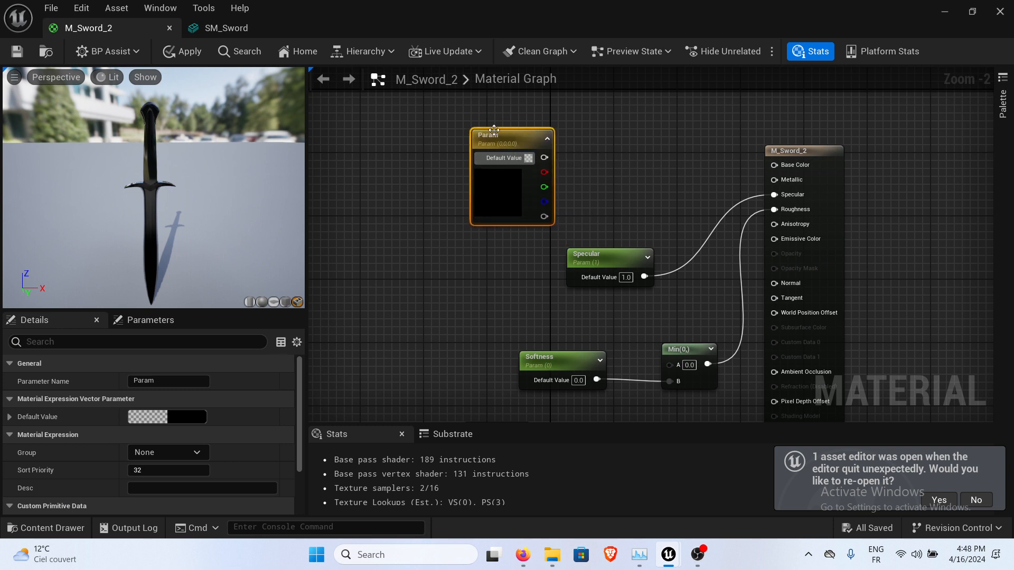
{"action": "left_click", "coordinate": [149, 320]}
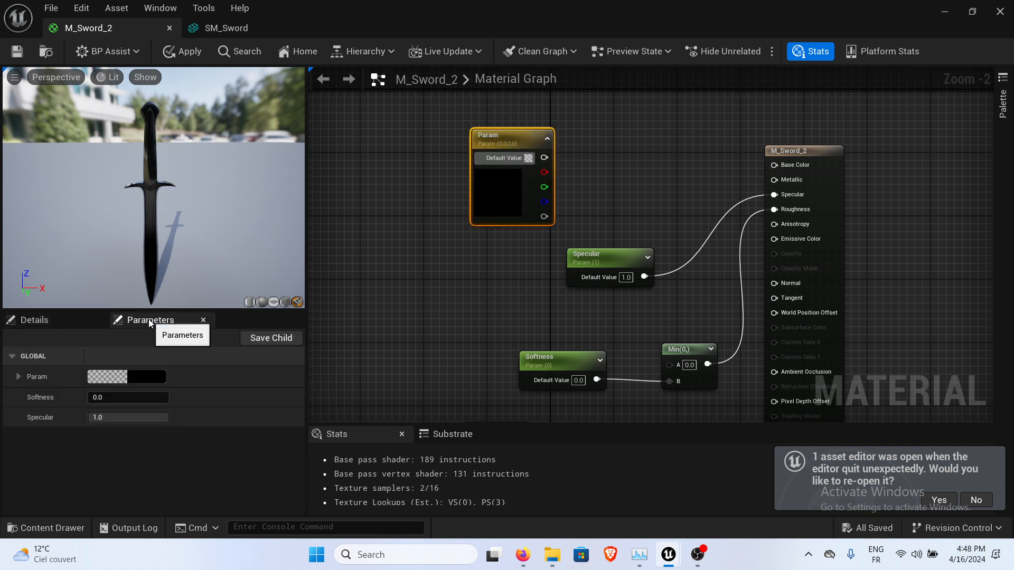
Rename the new vector parameter as Color.
{"action": "left_click", "coordinate": [60, 321]}
{"action": "left_click", "coordinate": [173, 381]}
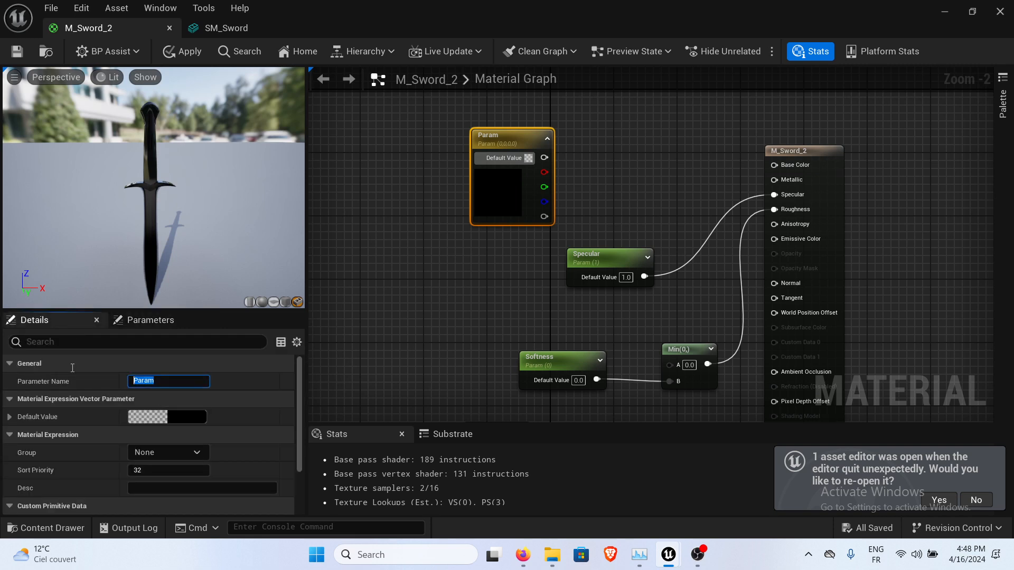
{"action": "type", "text": "olor"}
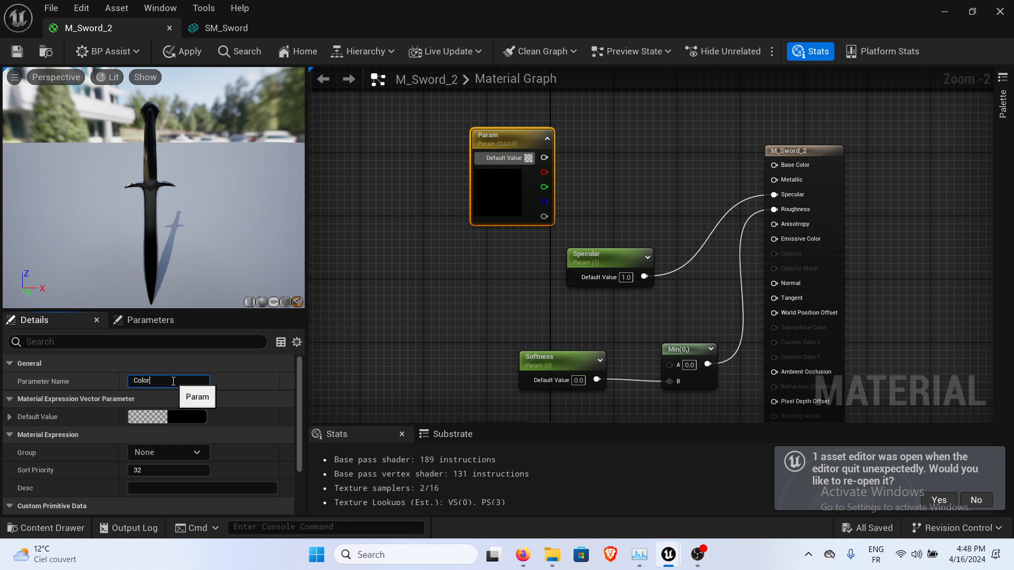
{"action": "key", "text": "Return"}
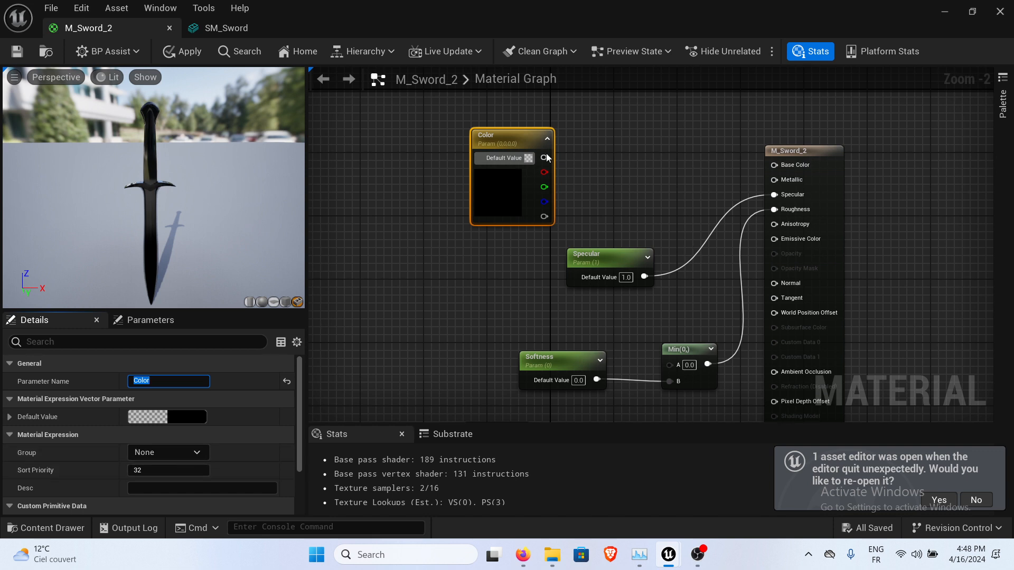
Set the Color parameter's default value to a bright pinkish red with R 1.0, G 0.0 and B about 0.101.
{"action": "left_click", "coordinate": [194, 418]}
{"action": "left_click_drag", "start_coordinate": [293, 343], "coordinate": [353, 292]}
{"action": "left_click", "coordinate": [385, 523]}
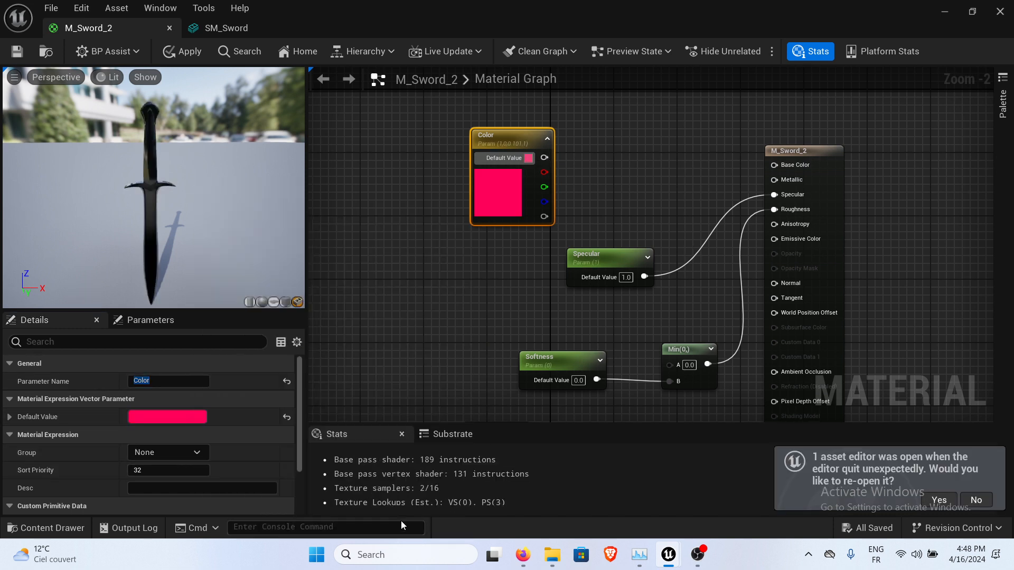
Connect the Color parameter's main output to the material's Base Color input.
{"action": "left_click_drag", "start_coordinate": [534, 144], "coordinate": [775, 169]}
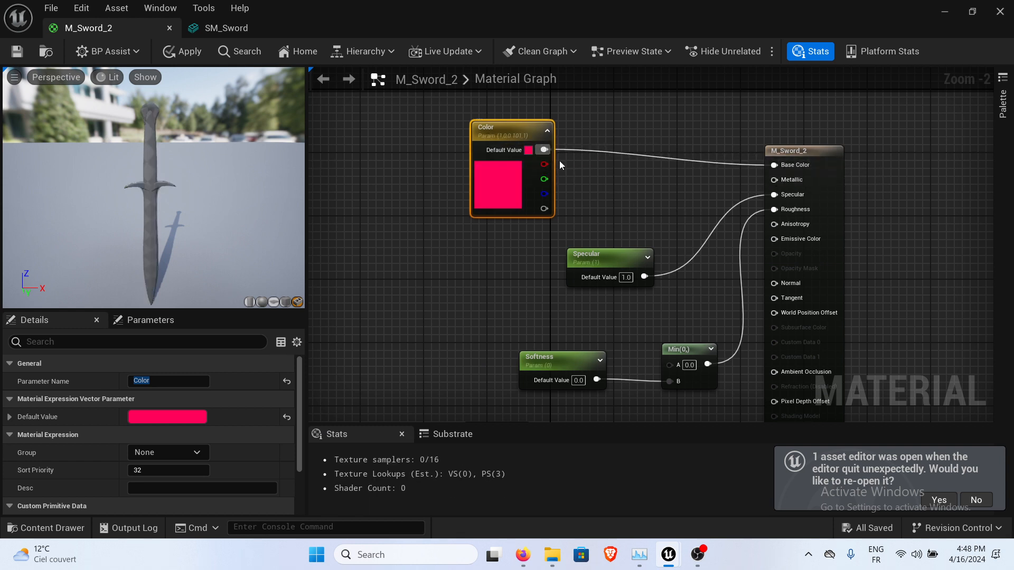
{"action": "right_click_drag", "start_coordinate": [489, 276], "coordinate": [451, 278]}
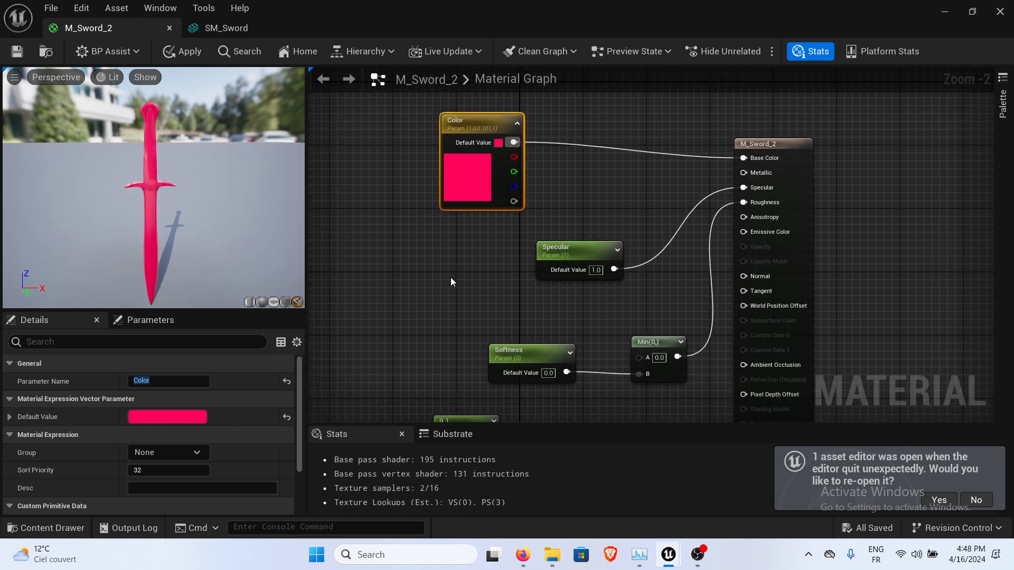
{"action": "scroll", "coordinate": [156, 435], "scroll_direction": "down", "scroll_amount": 3}
{"action": "scroll", "coordinate": [160, 440], "scroll_direction": "up", "scroll_amount": 3}
{"action": "scroll", "coordinate": [160, 441], "scroll_direction": "down", "scroll_amount": 3}
{"action": "scroll", "coordinate": [166, 457], "scroll_direction": "up", "scroll_amount": 2}
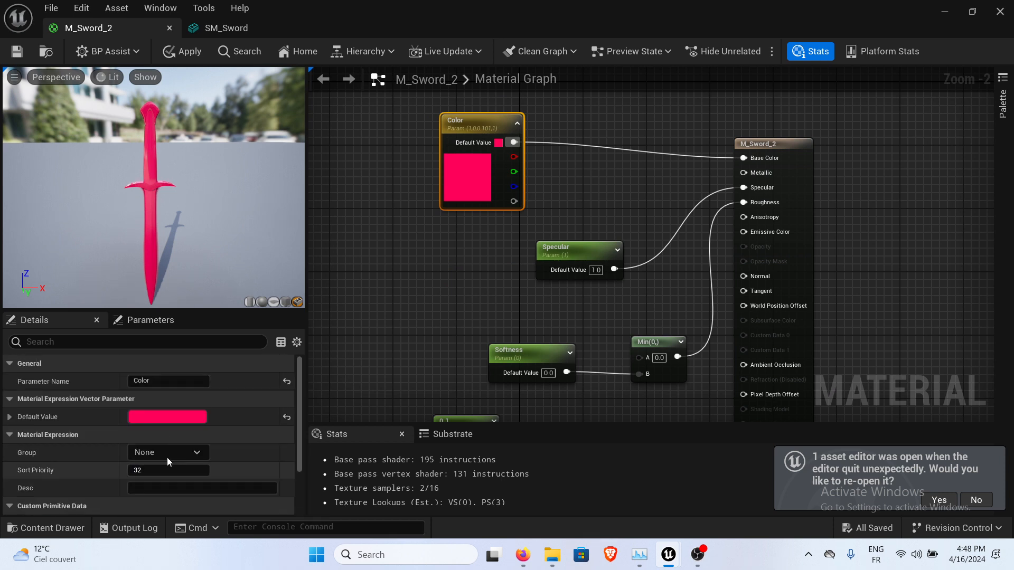
Expand the Color parameter's default value to display its R, G, B and A components and save the material.
{"action": "left_click", "coordinate": [9, 417]}
{"action": "scroll", "coordinate": [106, 449], "scroll_direction": "down", "scroll_amount": 1}
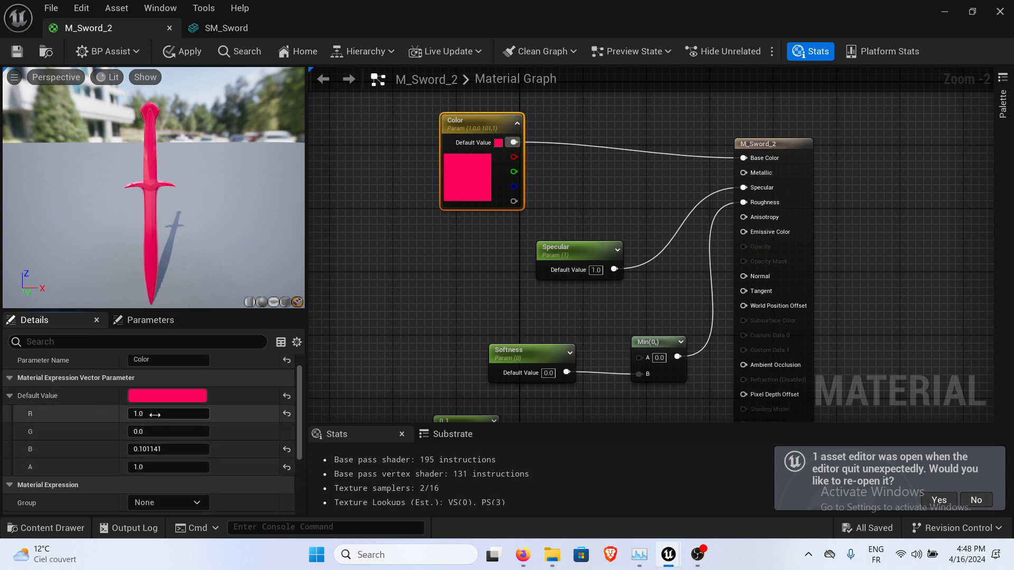
{"action": "left_click", "coordinate": [18, 51]}
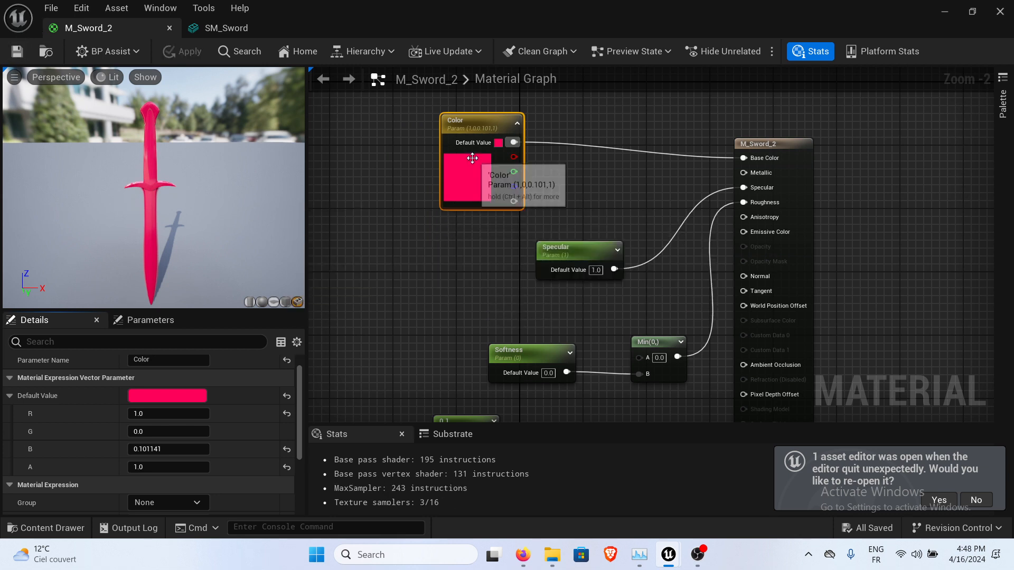
Spread out the graph by moving the Min, Softness and Specular nodes lower and the Color node higher.
{"action": "left_click_drag", "start_coordinate": [475, 159], "coordinate": [515, 143]}
{"action": "right_click_drag", "start_coordinate": [612, 242], "coordinate": [606, 290]}
{"action": "left_click_drag", "start_coordinate": [623, 294], "coordinate": [630, 318]}
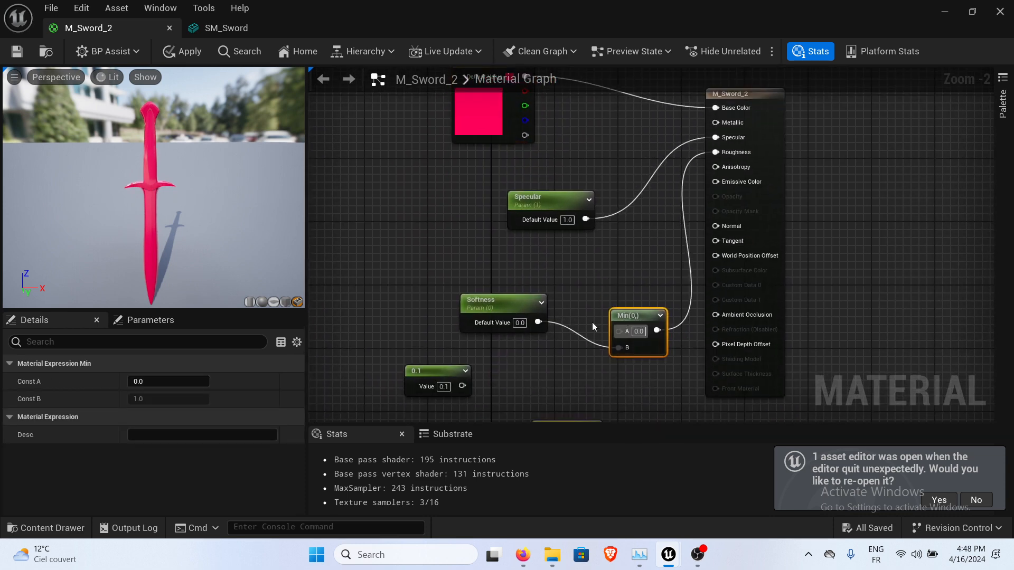
{"action": "left_click_drag", "start_coordinate": [509, 306], "coordinate": [539, 330]}
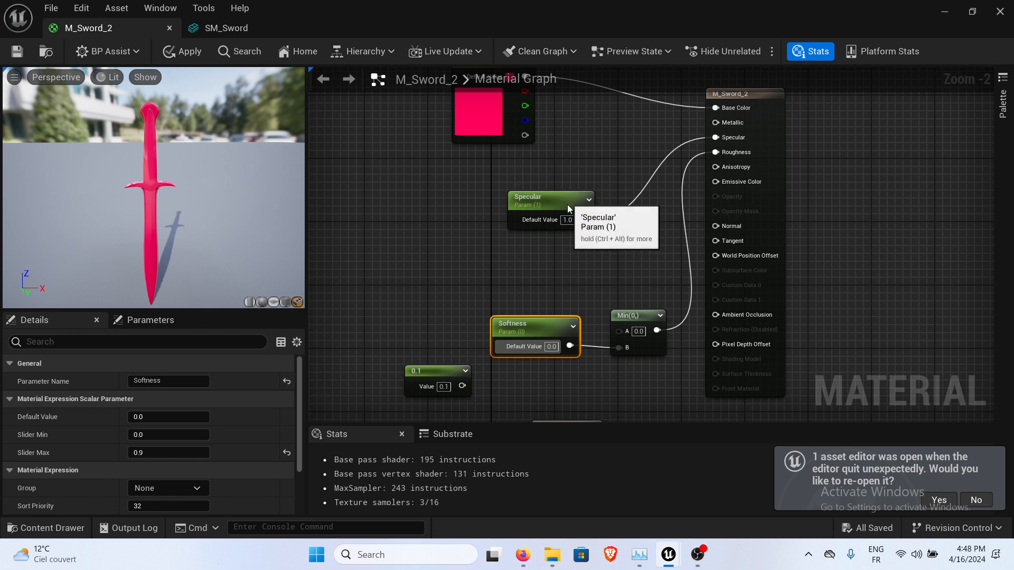
{"action": "left_click_drag", "start_coordinate": [567, 204], "coordinate": [562, 235]}
{"action": "right_click_drag", "start_coordinate": [561, 235], "coordinate": [564, 212]}
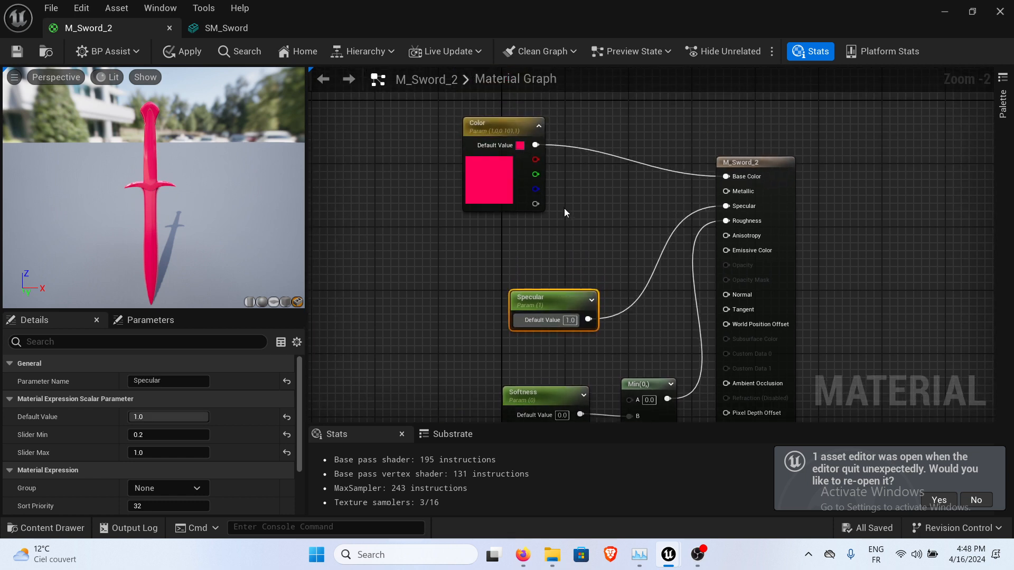
{"action": "left_click_drag", "start_coordinate": [503, 129], "coordinate": [478, 96]}
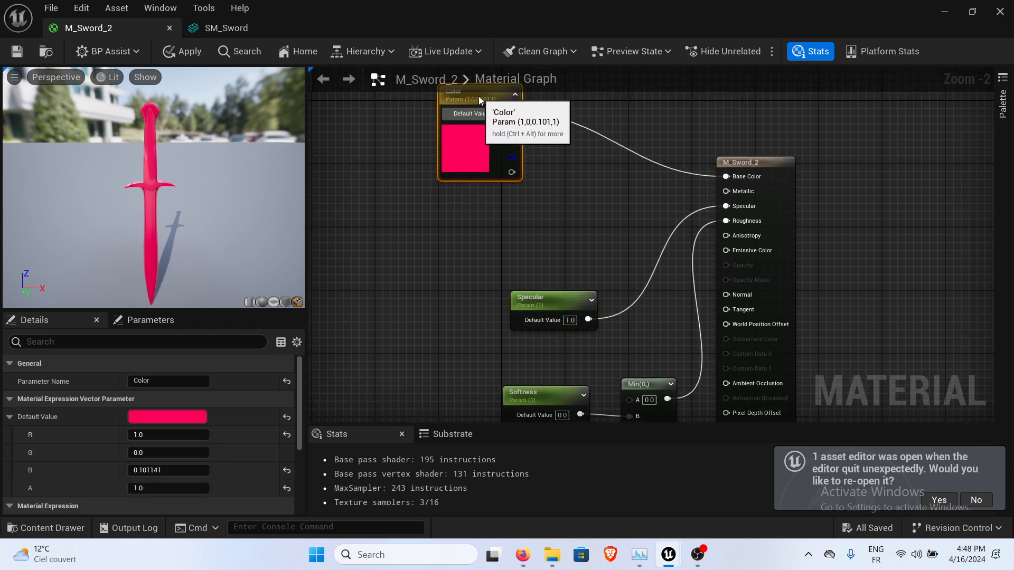
{"action": "right_click_drag", "start_coordinate": [592, 225], "coordinate": [565, 256]}
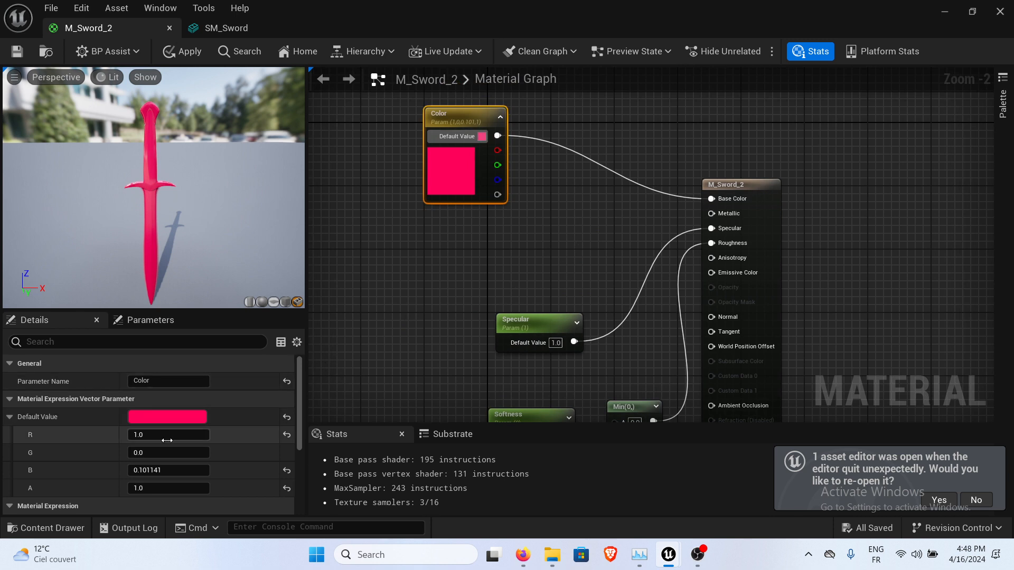
{"action": "scroll", "coordinate": [187, 452], "scroll_direction": "down", "scroll_amount": 3}
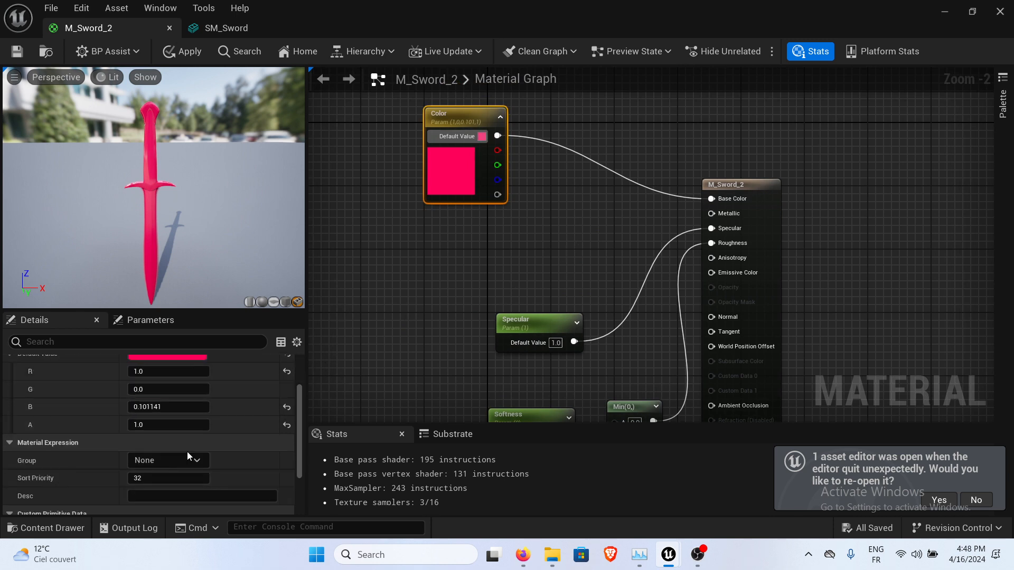
{"action": "scroll", "coordinate": [187, 451], "scroll_direction": "up", "scroll_amount": 2}
Add a TextureSampleParameter2D node below the Color node.
{"action": "right_click_drag", "start_coordinate": [399, 317], "coordinate": [480, 323]}
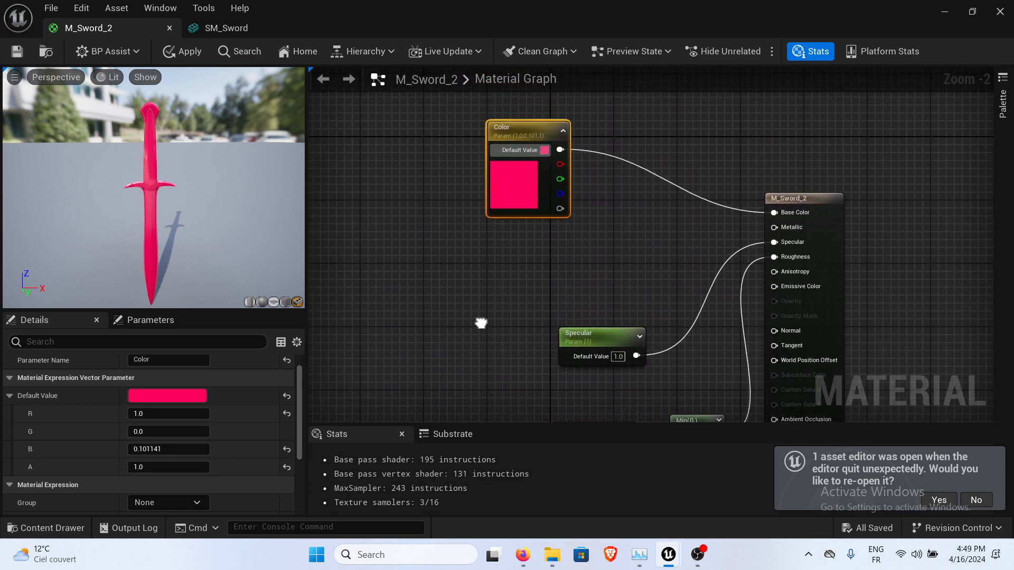
{"action": "right_click", "coordinate": [466, 303]}
{"action": "type", "text": "tesx"}
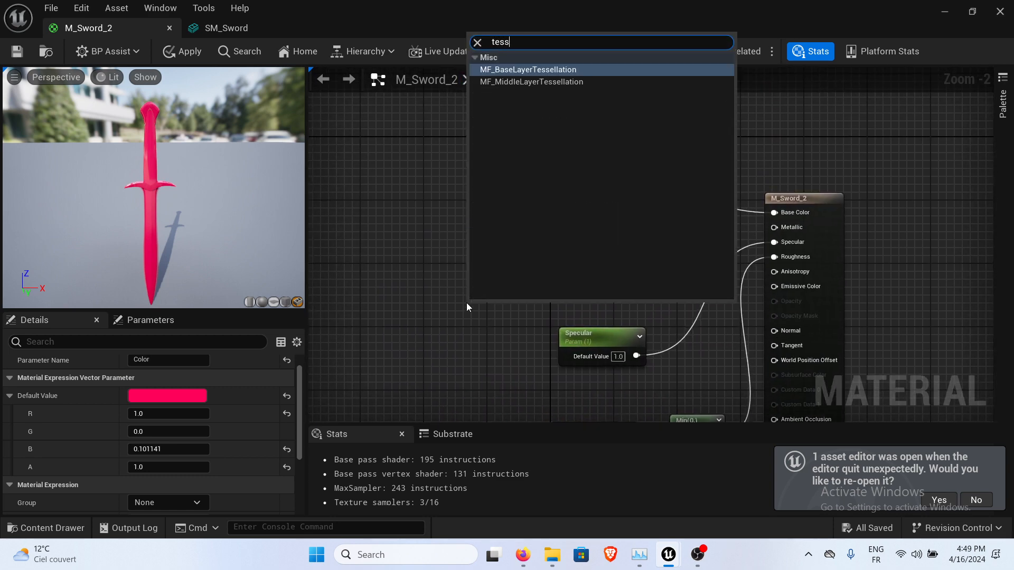
{"action": "type", "text": "tu"}
{"action": "key", "text": "BackSpace"}
{"action": "key", "text": "BackSpace"}
{"action": "key", "text": "BackSpace"}
{"action": "key", "text": "BackSpace"}
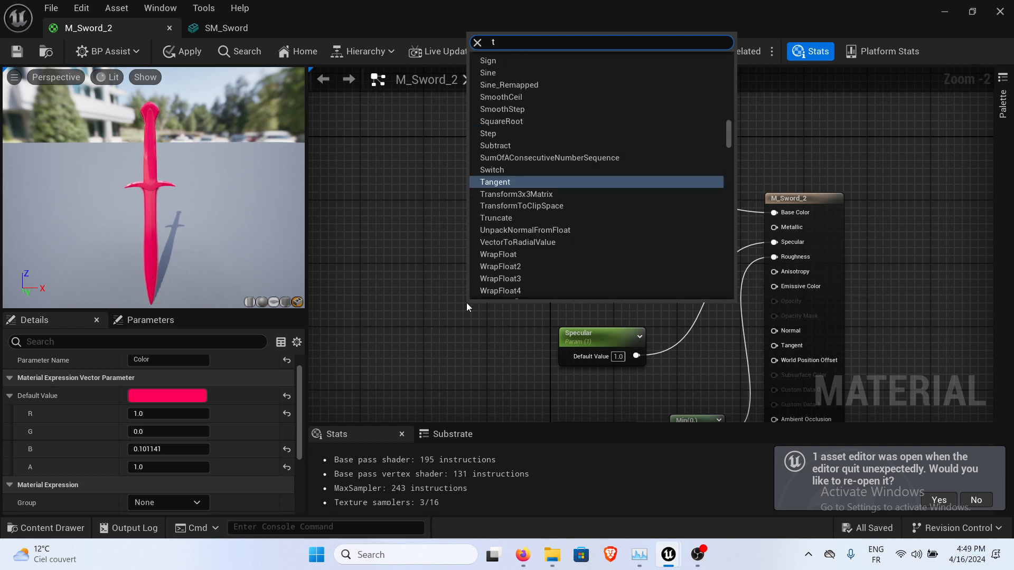
{"action": "type", "text": "xture p"}
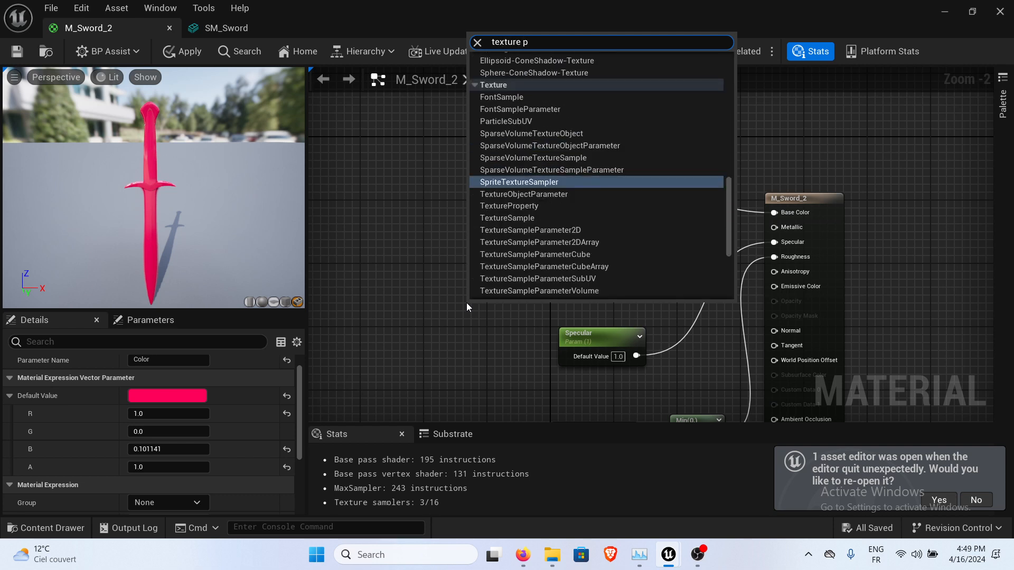
{"action": "key", "text": "BackSpace"}
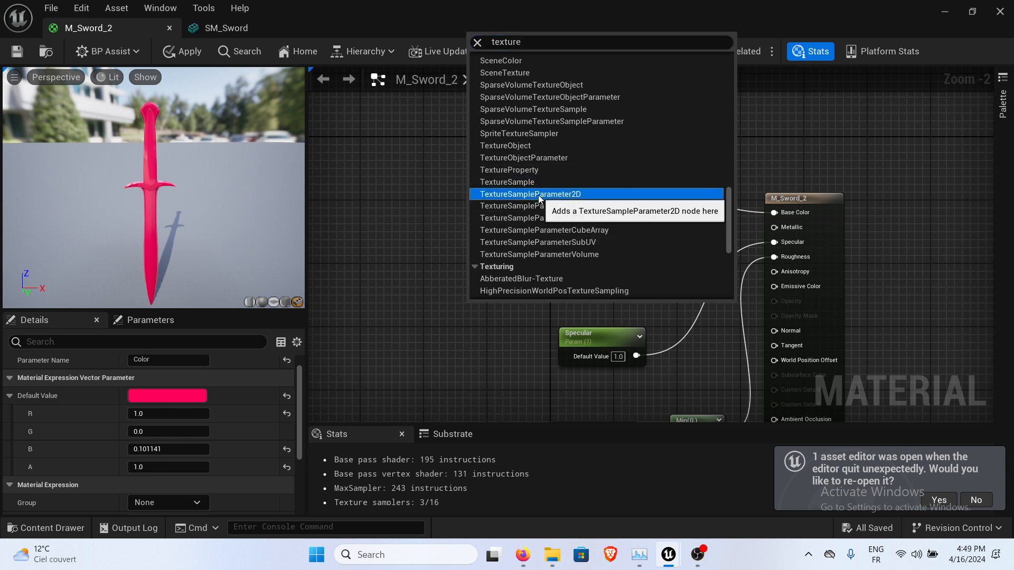
{"action": "left_click", "coordinate": [523, 194]}
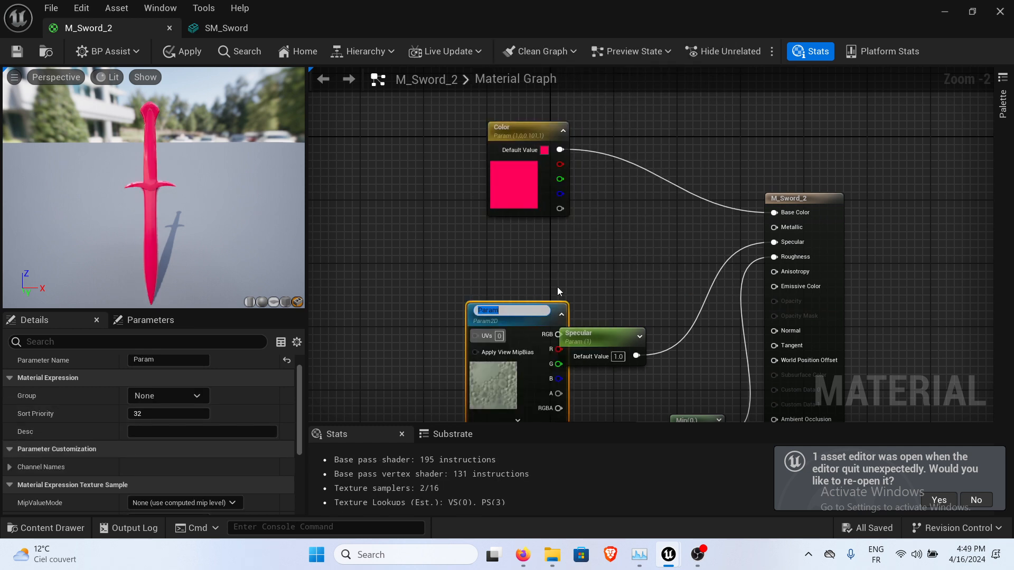
Name the texture parameter Metal Map and place it diagonally below and to the left of the Color node.
{"action": "type", "text": "Metal Map"}
{"action": "key", "text": "Return"}
{"action": "left_click_drag", "start_coordinate": [514, 312], "coordinate": [433, 235]}
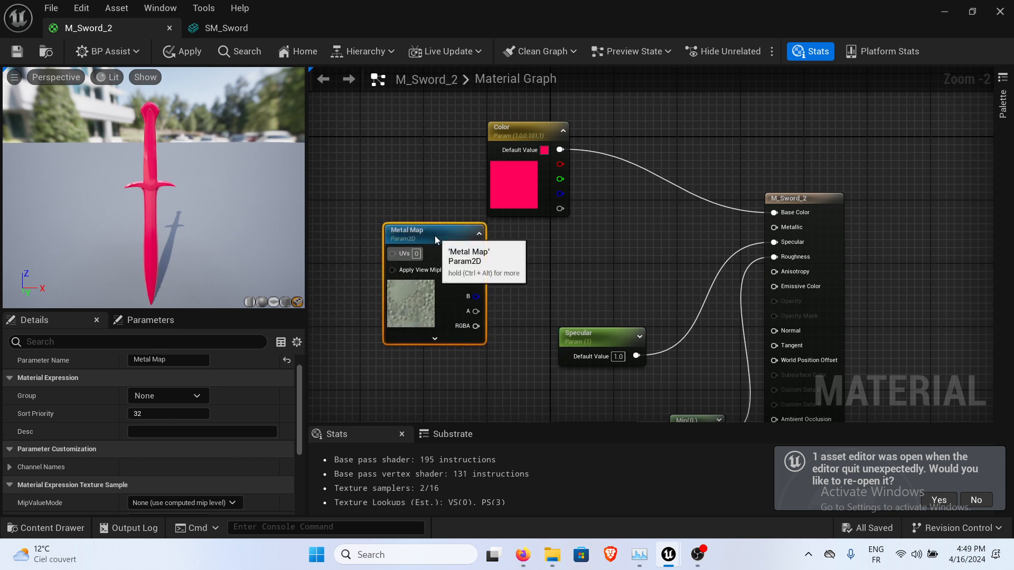
{"action": "left_click", "coordinate": [557, 284]}
{"action": "right_click_drag", "start_coordinate": [557, 284], "coordinate": [526, 268]}
Connect Metal Map's RGB output to the Metallic input, replace that link with its R output, and save the material.
{"action": "left_click_drag", "start_coordinate": [445, 237], "coordinate": [744, 212]}
{"action": "right_click_drag", "start_coordinate": [193, 239], "coordinate": [192, 184]}
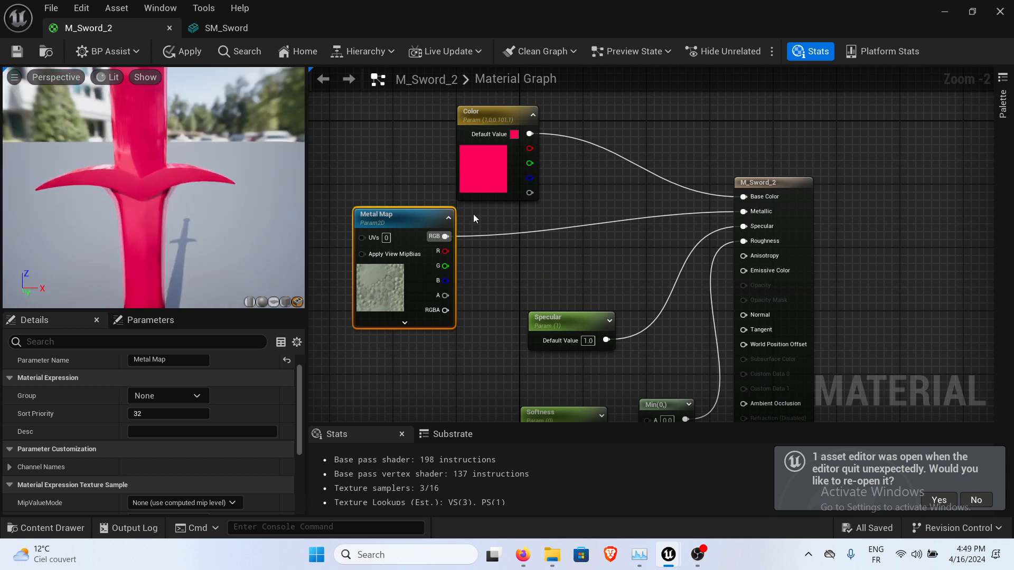
{"action": "left_click", "coordinate": [517, 267]}
{"action": "left_click_drag", "start_coordinate": [446, 251], "coordinate": [744, 213]}
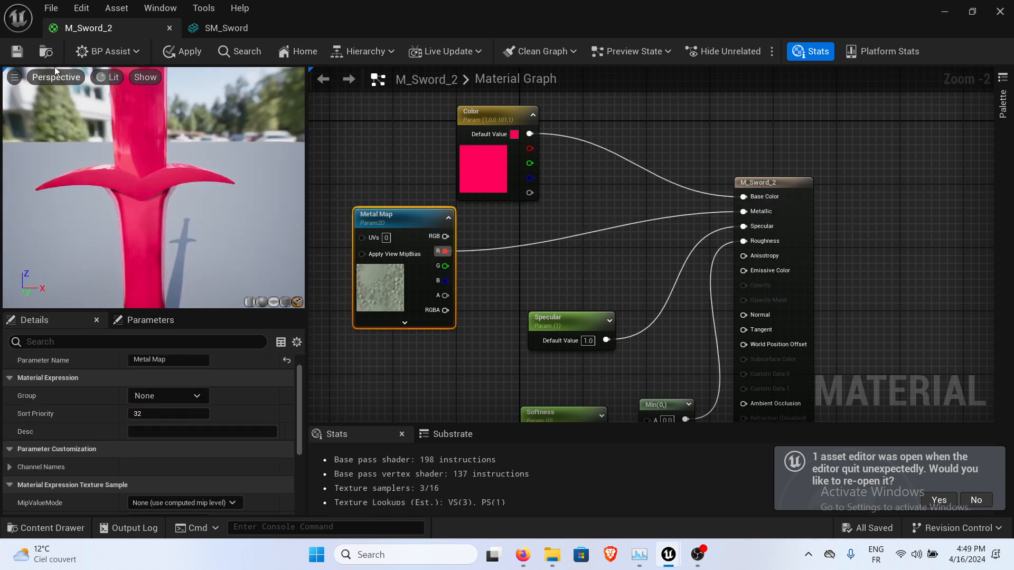
{"action": "left_click", "coordinate": [17, 52]}
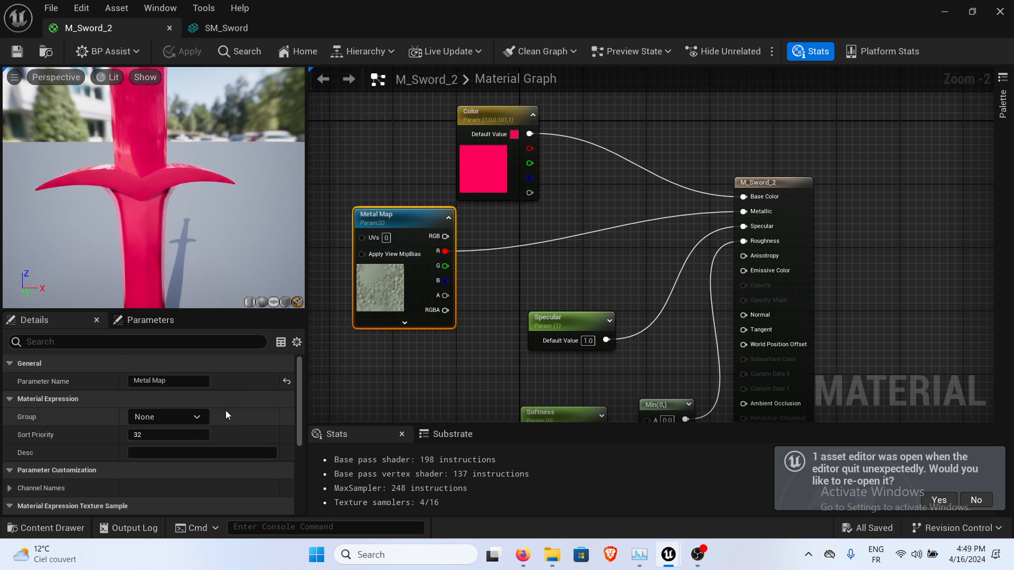
Assign the T_Sword_M texture to the Metal Map parameter.
{"action": "scroll", "coordinate": [226, 410], "scroll_direction": "down", "scroll_amount": 3}
{"action": "scroll", "coordinate": [141, 447], "scroll_direction": "down", "scroll_amount": 3}
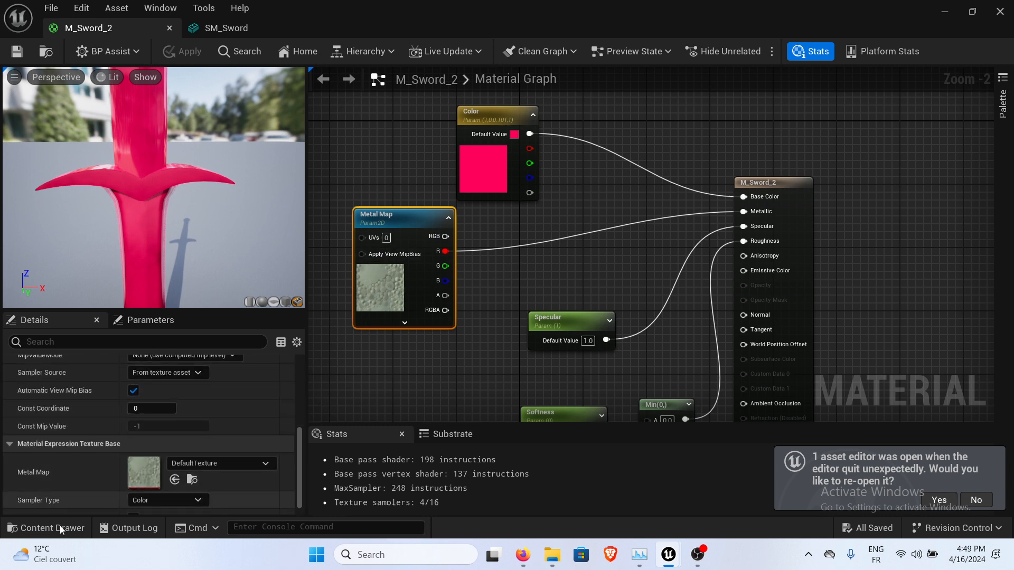
{"action": "scroll", "coordinate": [103, 483], "scroll_direction": "down", "scroll_amount": 1}
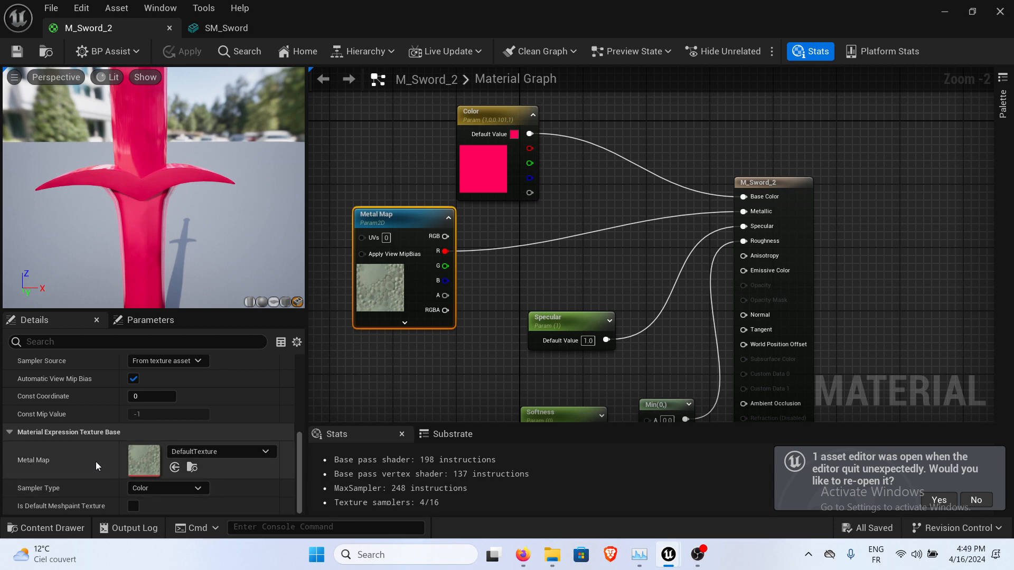
{"action": "left_click", "coordinate": [216, 453]}
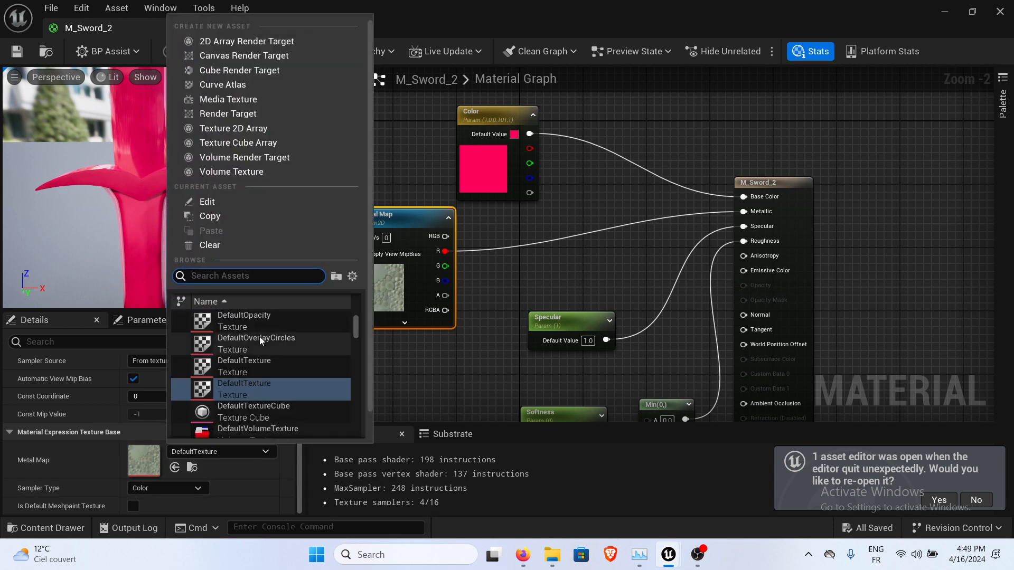
{"action": "scroll", "coordinate": [256, 346], "scroll_direction": "down", "scroll_amount": 1}
{"action": "scroll", "coordinate": [257, 369], "scroll_direction": "up", "scroll_amount": 5}
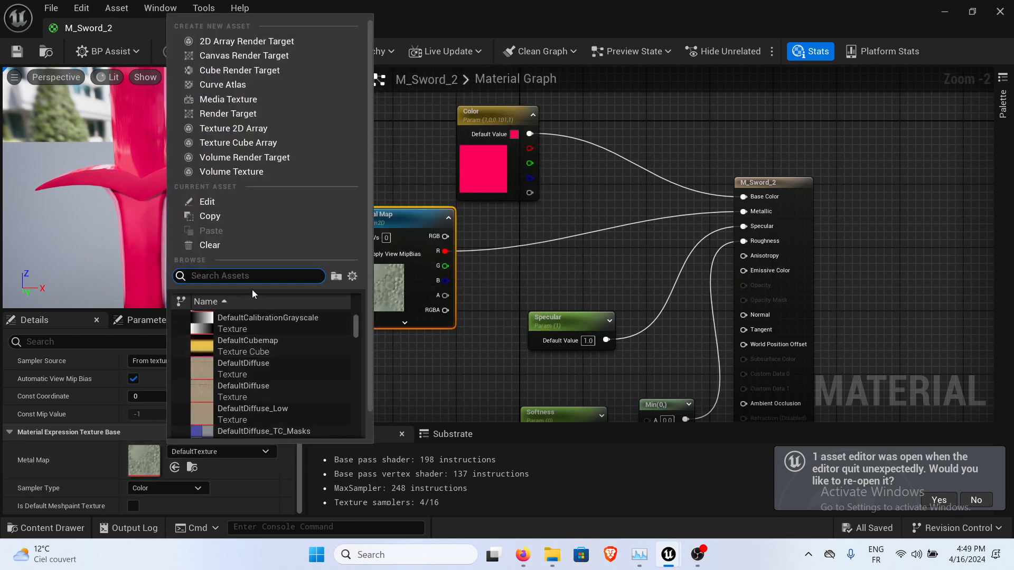
{"action": "type", "text": "mete"}
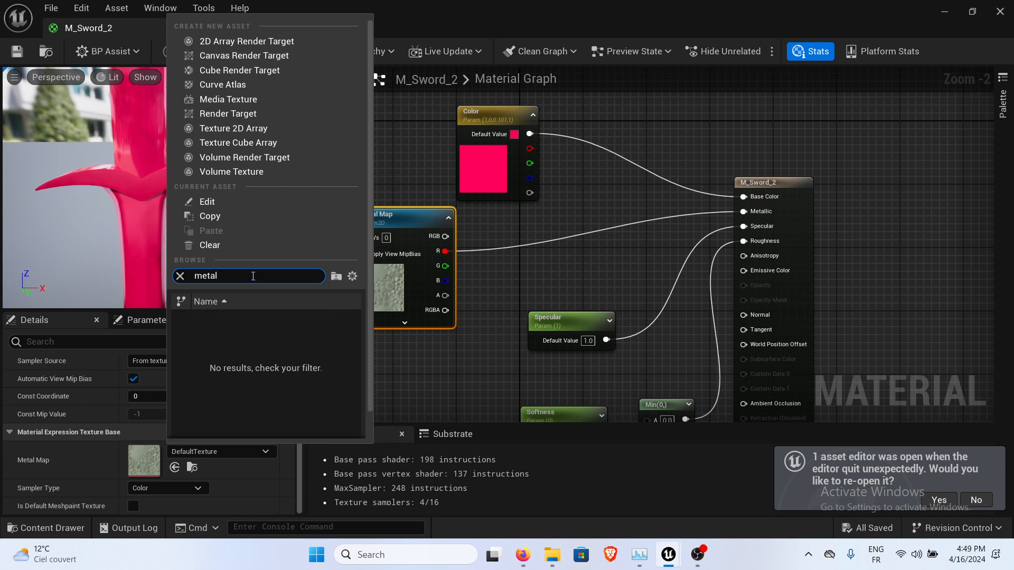
{"action": "key", "text": "BackSpace"}
{"action": "key", "text": "BackSpace"}
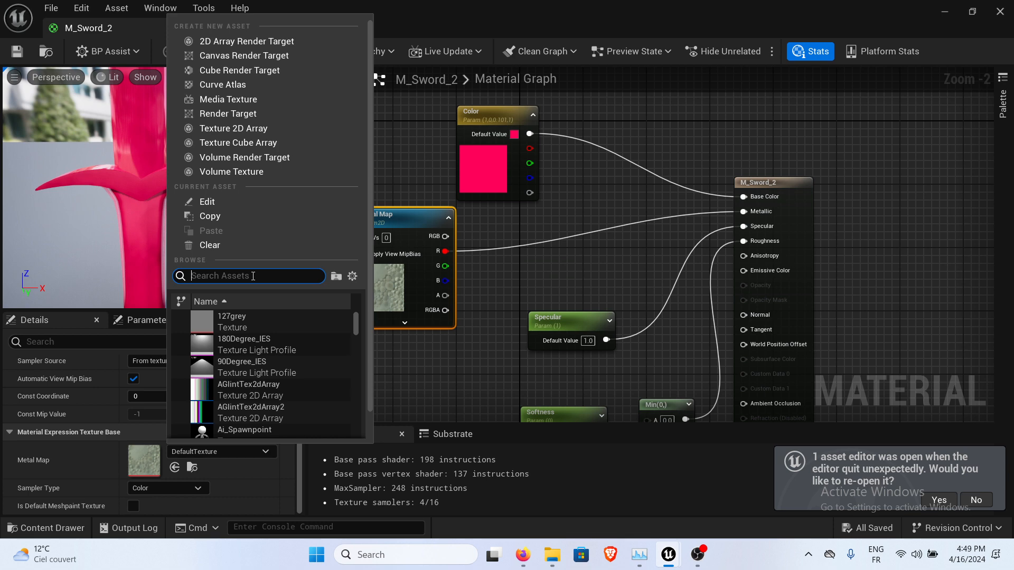
{"action": "type", "text": "sword"}
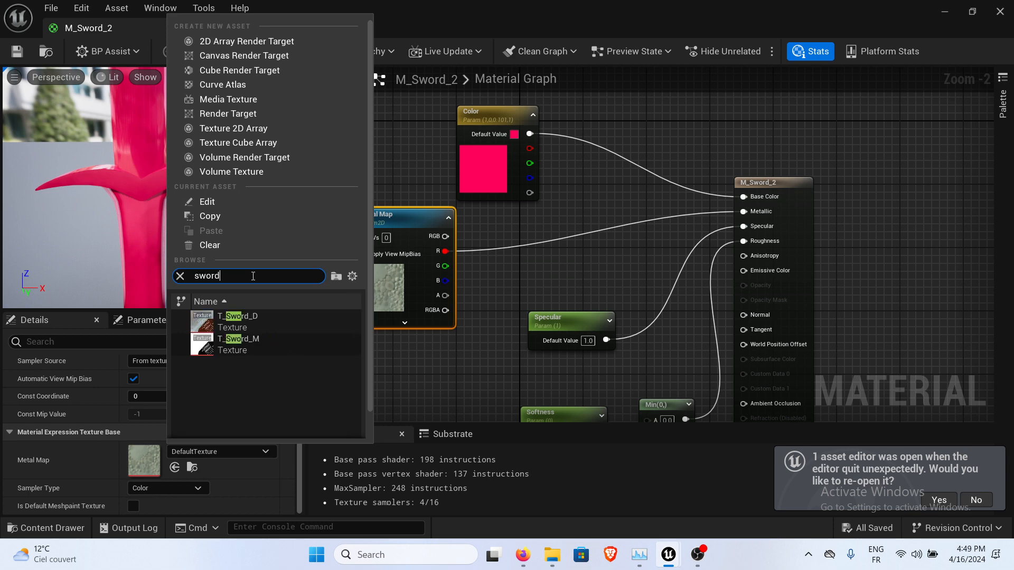
{"action": "left_click", "coordinate": [263, 343]}
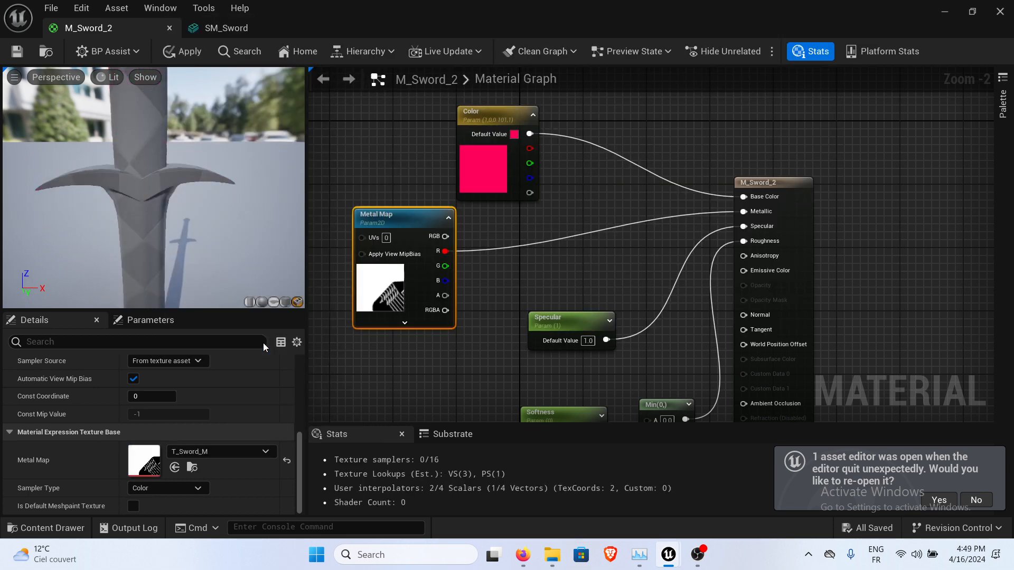
Inspect the sword's guard in the preview and connect Metal Map's RGB output to Metallic in place of R.
{"action": "mouse_move", "coordinate": [154, 188]}
{"action": "right_mouse_down"}
{"action": "mouse_move", "coordinate": [153, 232]}
{"action": "mouse_move", "coordinate": [153, 195]}
{"action": "right_mouse_up"}
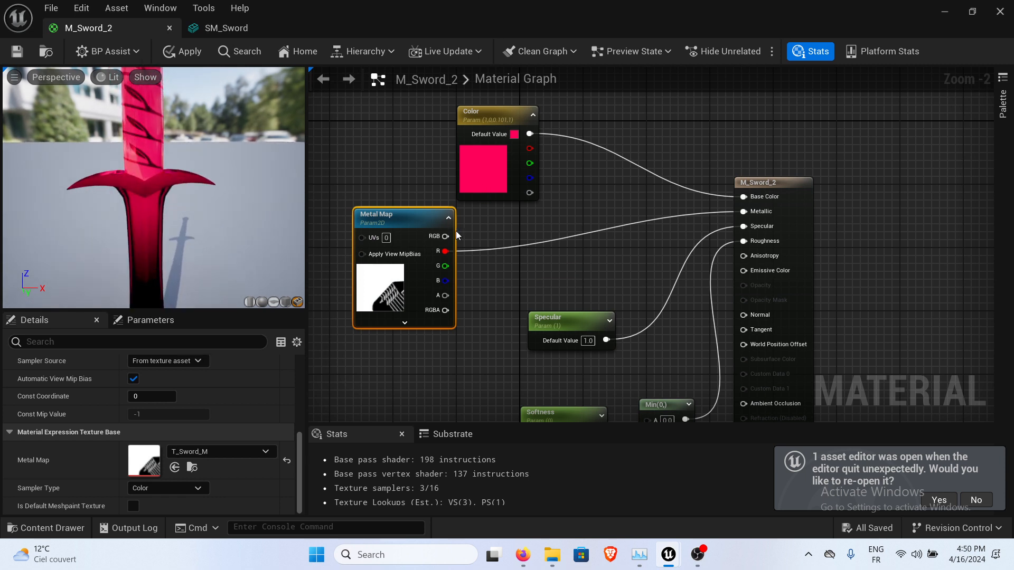
{"action": "left_click_drag", "start_coordinate": [445, 236], "coordinate": [742, 211]}
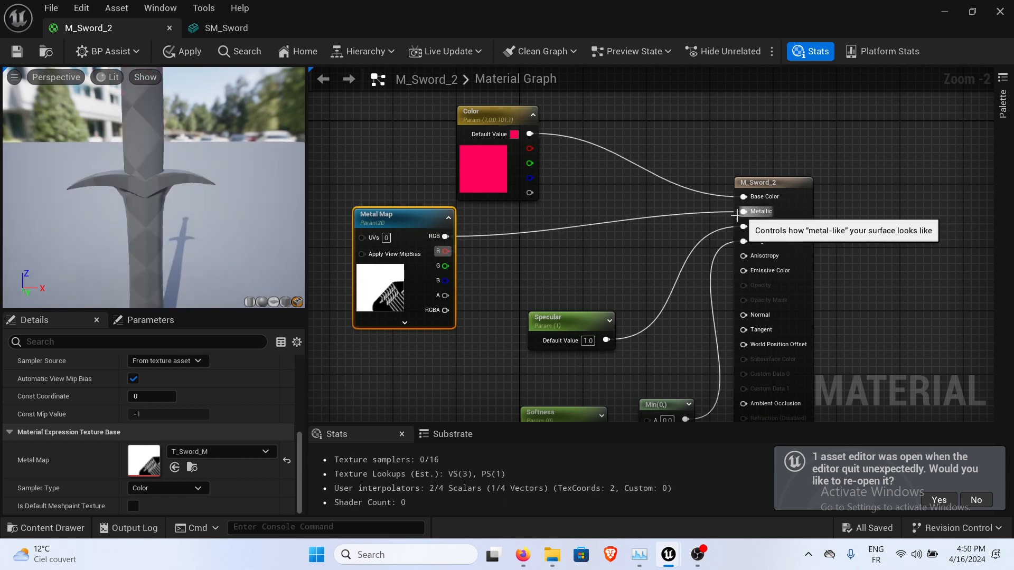
Connect Metal Map's R output to Metallic in place of RGB, check the sword in the preview, and save the material.
{"action": "mouse_move", "coordinate": [233, 204]}
{"action": "right_mouse_down"}
{"action": "mouse_move", "coordinate": [233, 233]}
{"action": "mouse_move", "coordinate": [234, 185]}
{"action": "mouse_move", "coordinate": [234, 222]}
{"action": "right_mouse_up"}
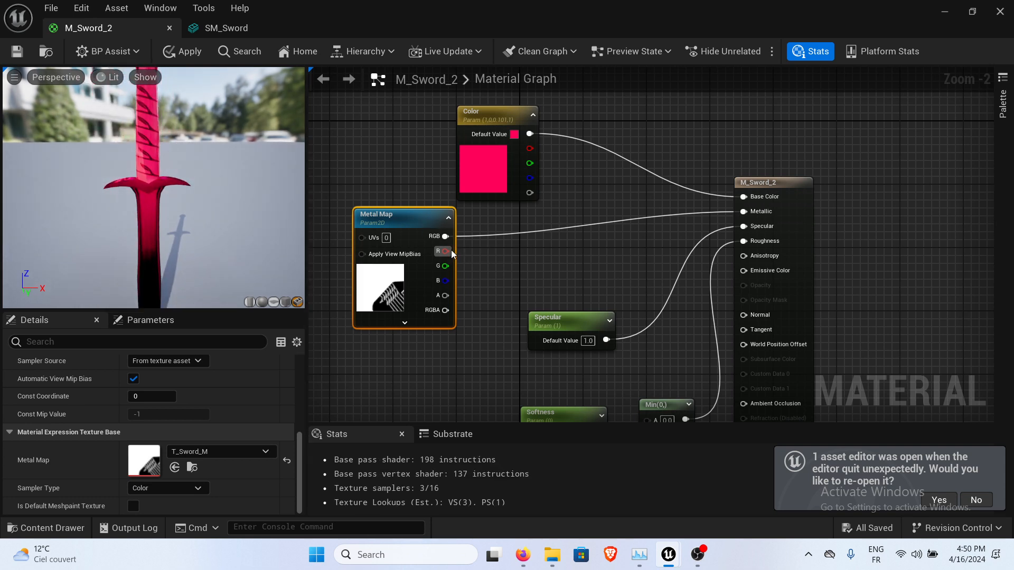
{"action": "left_click_drag", "start_coordinate": [450, 253], "coordinate": [742, 212]}
{"action": "scroll", "coordinate": [180, 204], "scroll_direction": "down", "scroll_amount": 5}
{"action": "scroll", "coordinate": [172, 206], "scroll_direction": "up", "scroll_amount": 3}
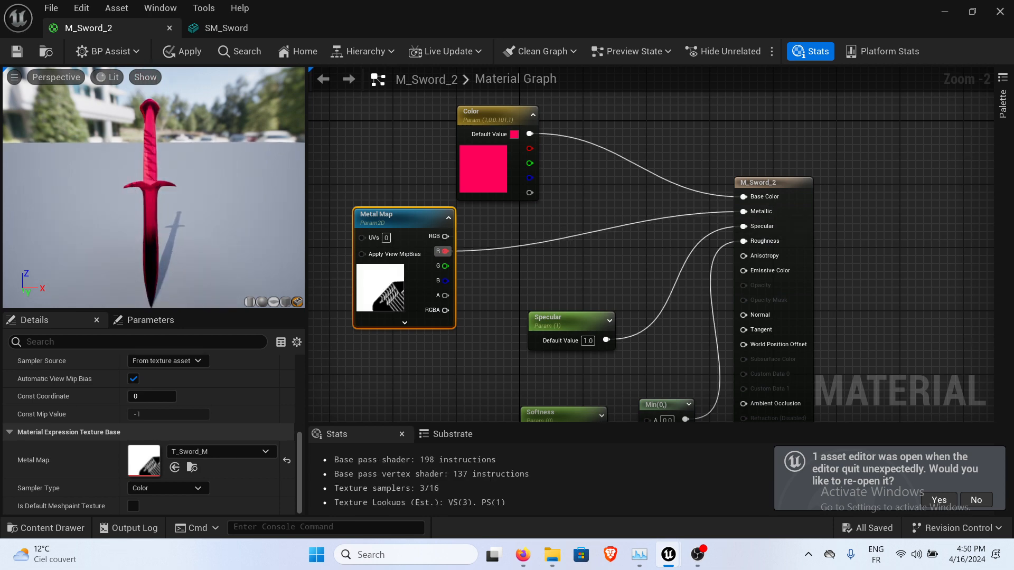
{"action": "scroll", "coordinate": [165, 208], "scroll_direction": "down", "scroll_amount": 1}
{"action": "left_click_drag", "start_coordinate": [164, 208], "coordinate": [303, 195]}
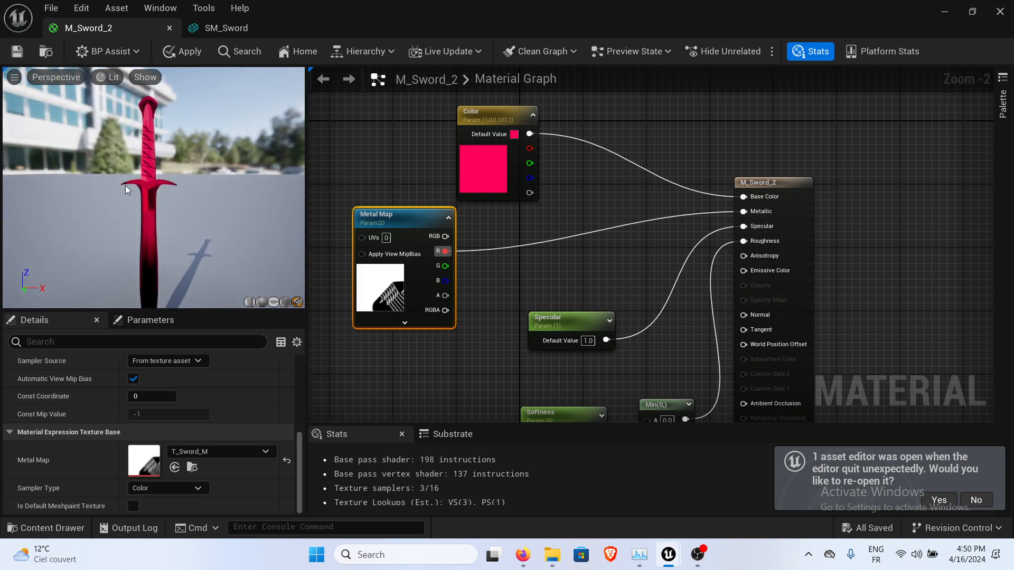
{"action": "left_click", "coordinate": [25, 56]}
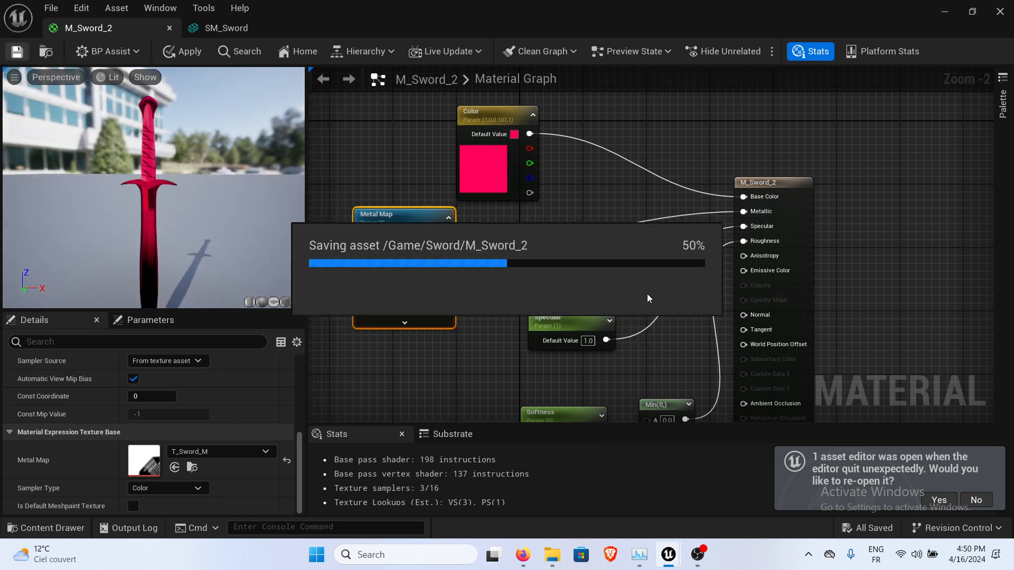
Move the unconnected constant and Texture Sample nodes farther down, away from the connected nodes.
{"action": "right_click_drag", "start_coordinate": [811, 275], "coordinate": [806, 134]}
{"action": "scroll", "coordinate": [803, 152], "scroll_direction": "down", "scroll_amount": 4}
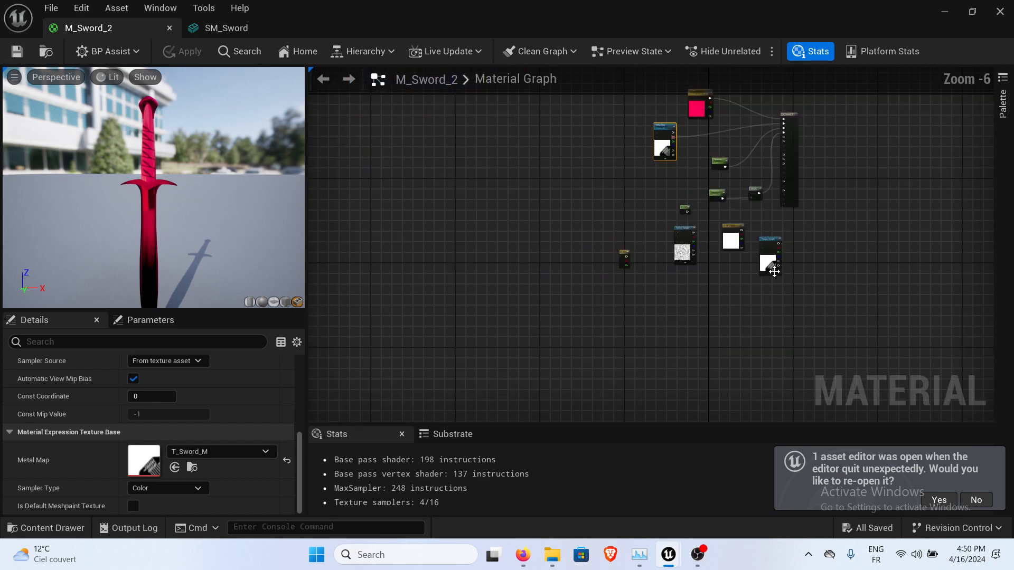
{"action": "scroll", "coordinate": [755, 283], "scroll_direction": "up", "scroll_amount": 2}
{"action": "left_click_drag", "start_coordinate": [371, 338], "coordinate": [874, 176]}
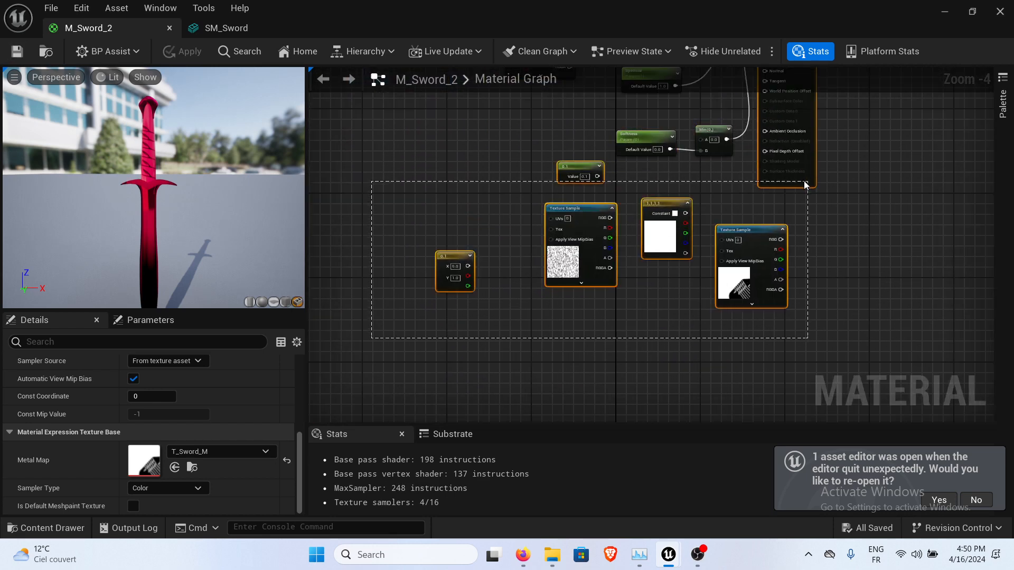
{"action": "left_click_drag", "start_coordinate": [753, 182], "coordinate": [752, 182]}
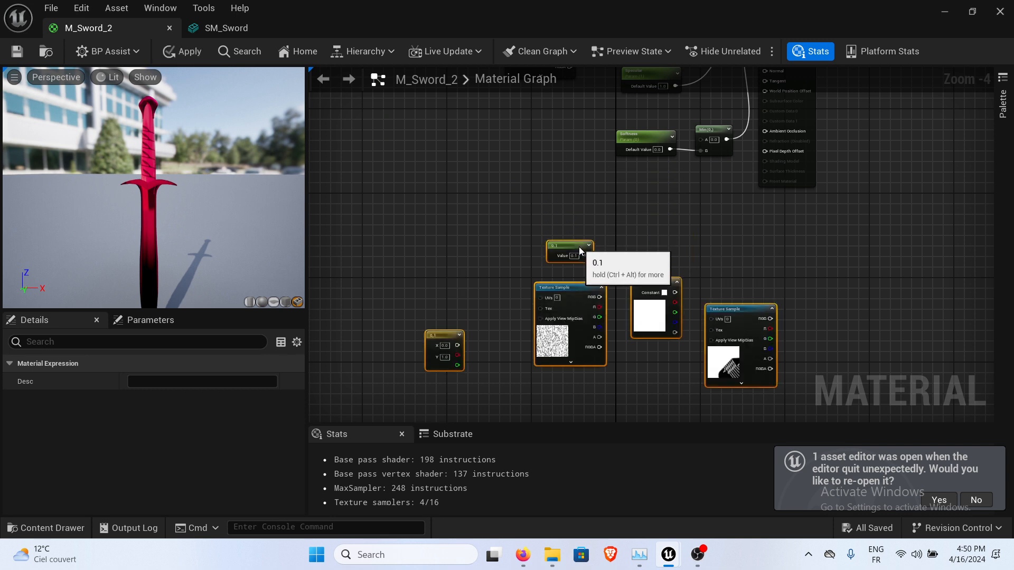
Auto-format the connected nodes around the M_Sword_2 result node and save the material.
{"action": "right_click_drag", "start_coordinate": [579, 246], "coordinate": [632, 412]}
{"action": "left_click", "coordinate": [746, 144]}
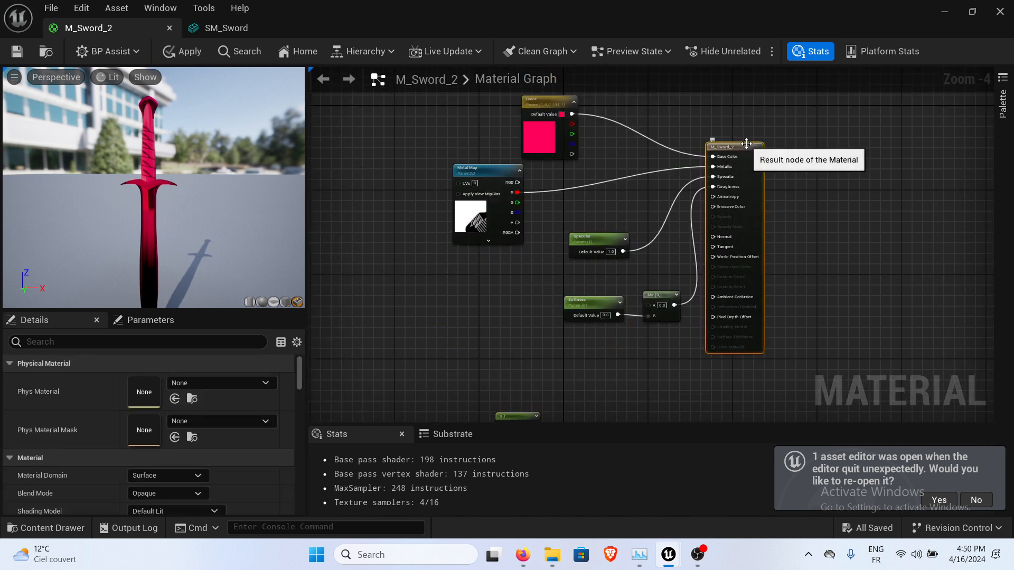
{"action": "key", "text": "f"}
{"action": "key", "text": "ctrl+s"}
{"action": "right_click_drag", "start_coordinate": [793, 219], "coordinate": [798, 177]}
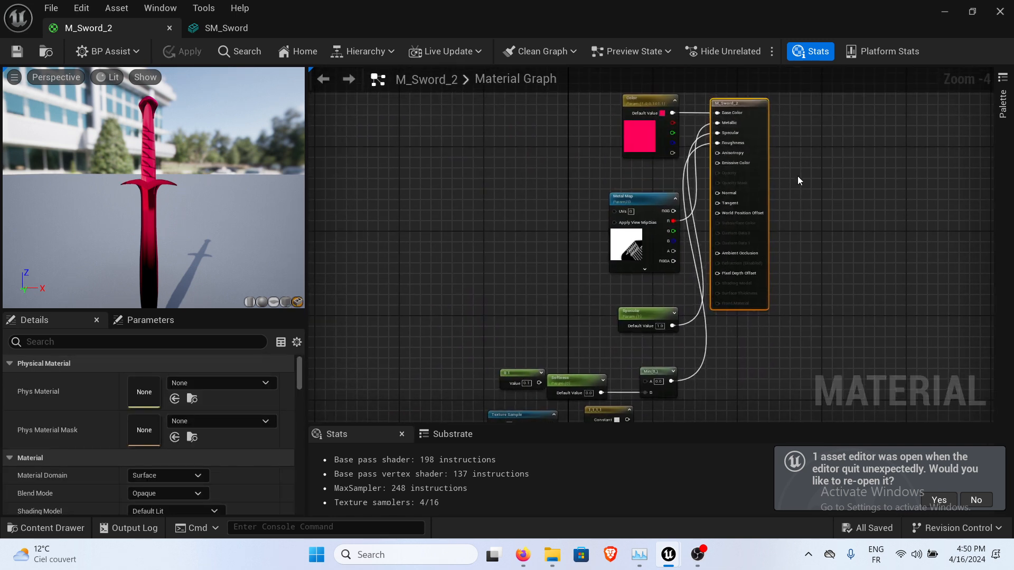
{"action": "scroll", "coordinate": [798, 181], "scroll_direction": "up", "scroll_amount": 2}
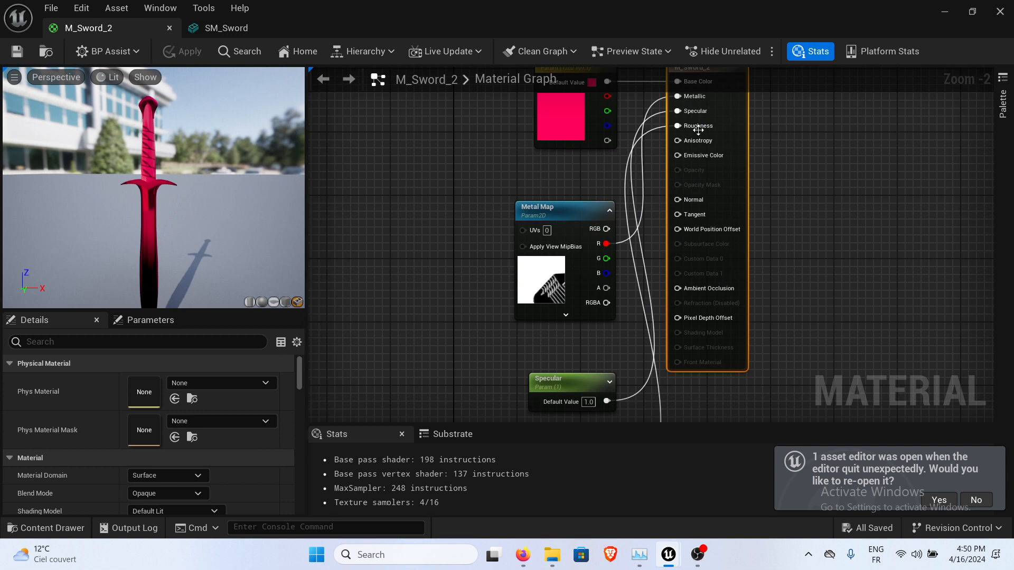
Change the preview mesh to a cube and inspect the metal map pattern on its faces.
{"action": "mouse_move", "coordinate": [187, 220]}
{"action": "middle_mouse_down"}
{"action": "mouse_move", "coordinate": [159, 259]}
{"action": "mouse_move", "coordinate": [187, 220]}
{"action": "mouse_move", "coordinate": [171, 275]}
{"action": "mouse_move", "coordinate": [165, 234]}
{"action": "mouse_move", "coordinate": [180, 215]}
{"action": "middle_mouse_up"}
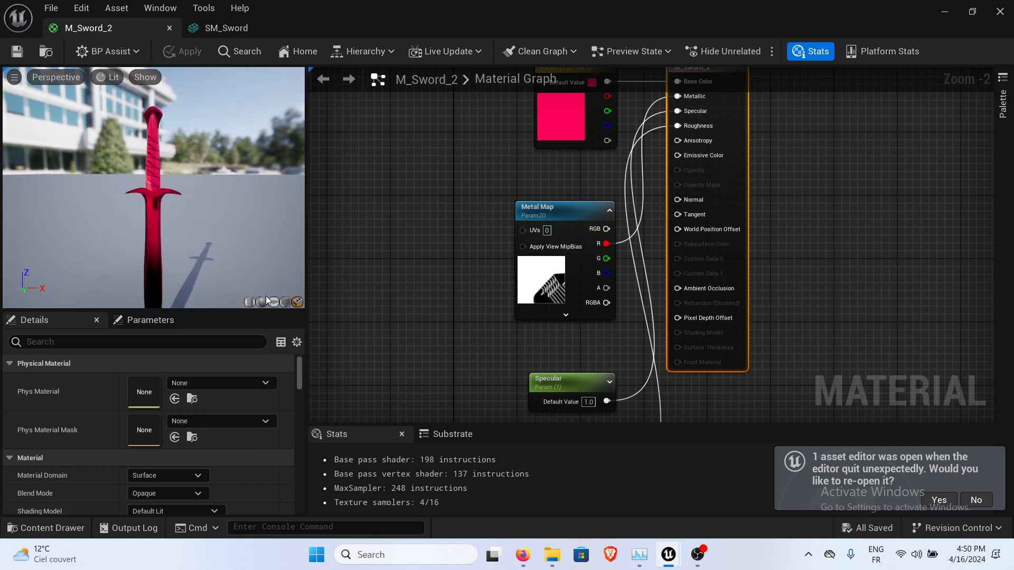
{"action": "left_click", "coordinate": [284, 303]}
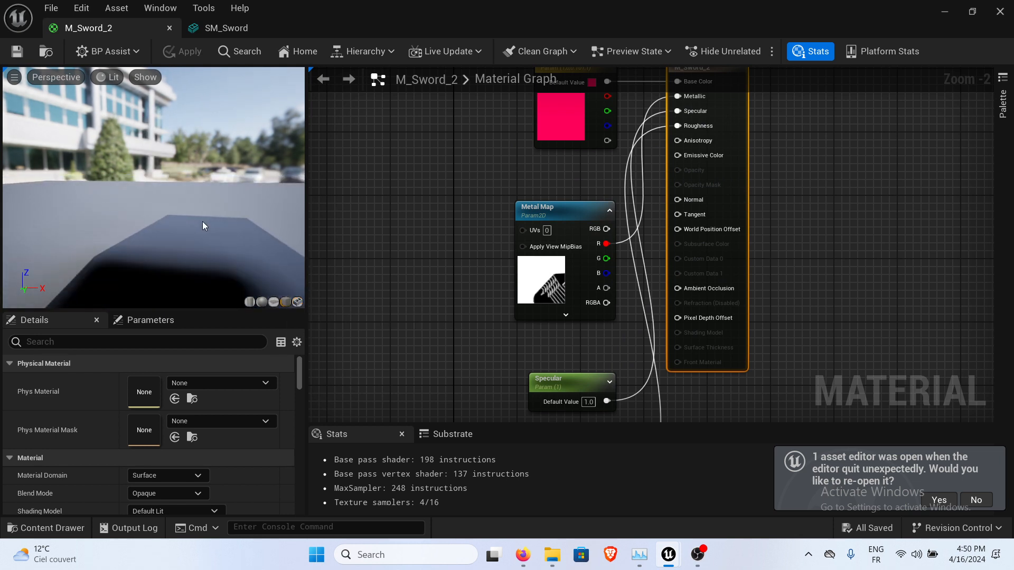
{"action": "left_click_drag", "start_coordinate": [189, 203], "coordinate": [193, 216]}
{"action": "scroll", "coordinate": [188, 202], "scroll_direction": "down", "scroll_amount": 6}
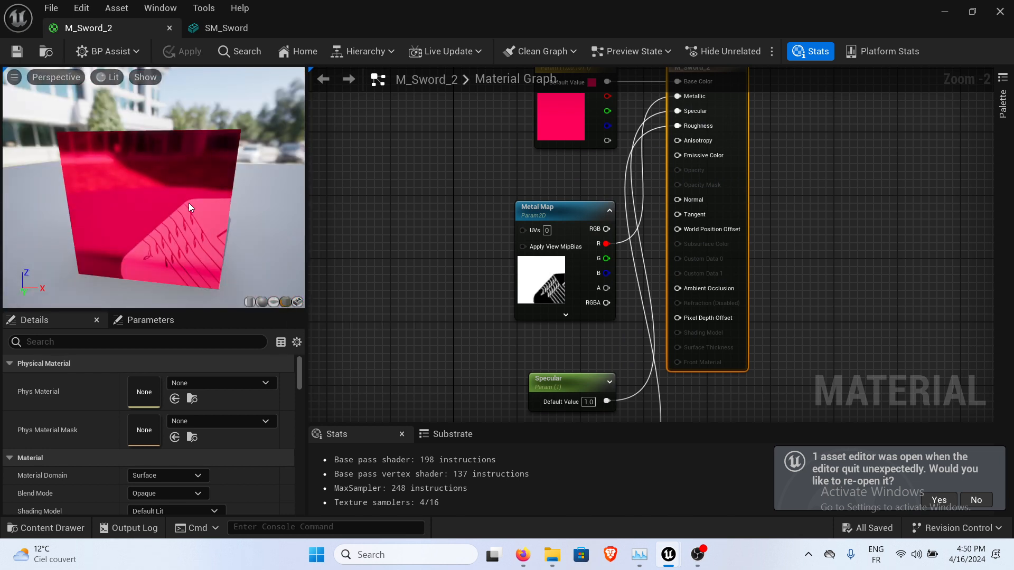
{"action": "scroll", "coordinate": [177, 209], "scroll_direction": "up", "scroll_amount": 6}
{"action": "scroll", "coordinate": [154, 209], "scroll_direction": "down", "scroll_amount": 3}
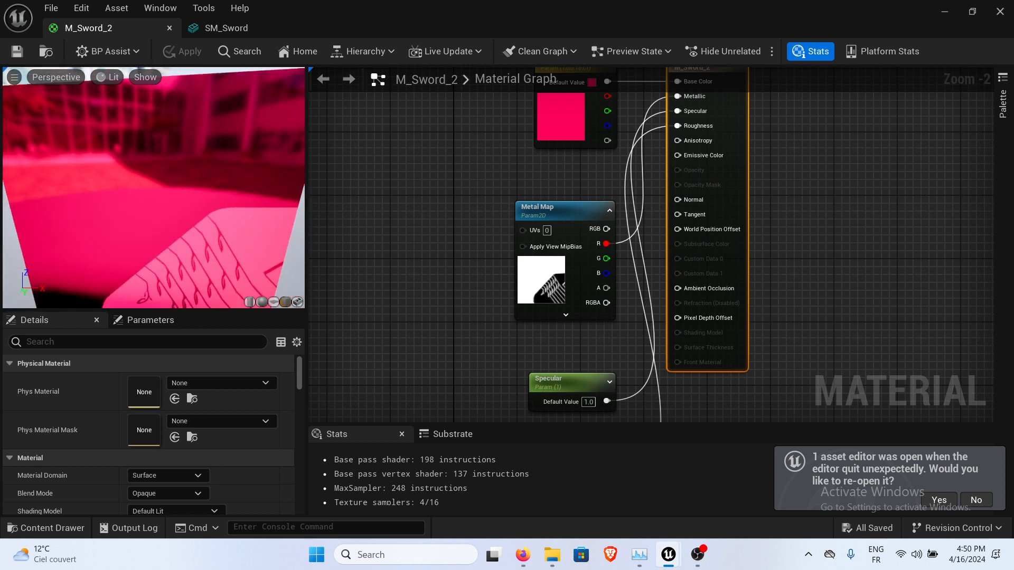
{"action": "left_click_drag", "start_coordinate": [157, 210], "coordinate": [179, 182]}
{"action": "scroll", "coordinate": [631, 309], "scroll_direction": "down", "scroll_amount": 4}
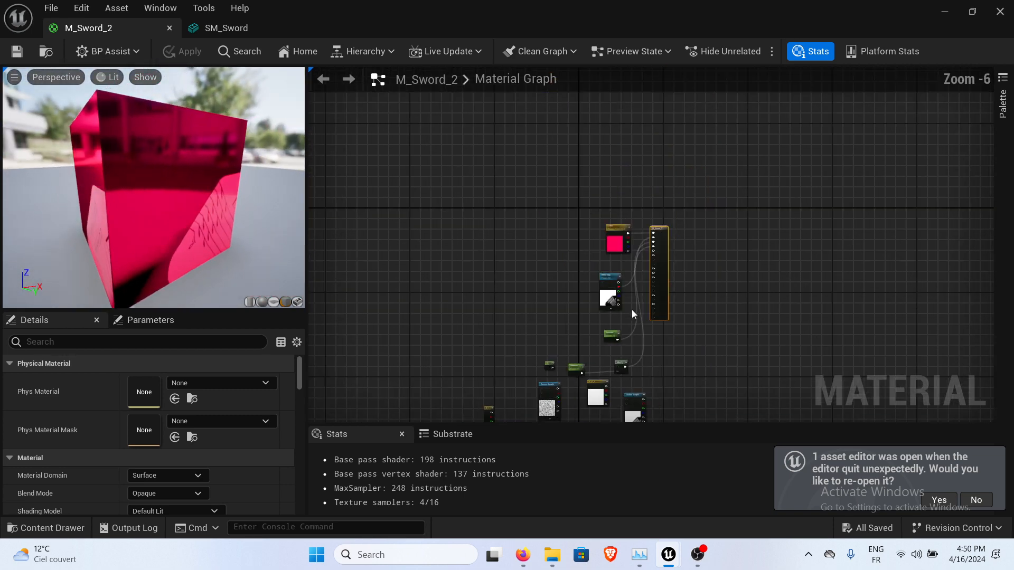
Move the unconnected 0.1 constant out to the right of the second Texture Sample node.
{"action": "scroll", "coordinate": [632, 309], "scroll_direction": "up", "scroll_amount": 4}
{"action": "right_click_drag", "start_coordinate": [648, 299], "coordinate": [618, 82]}
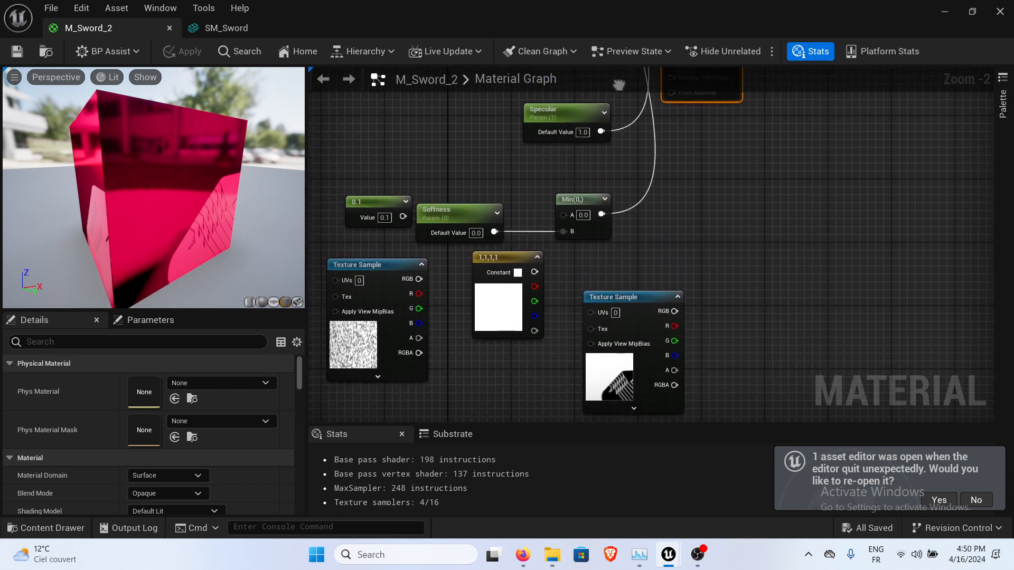
{"action": "right_click_drag", "start_coordinate": [459, 234], "coordinate": [518, 230]}
{"action": "left_click_drag", "start_coordinate": [455, 195], "coordinate": [857, 249]}
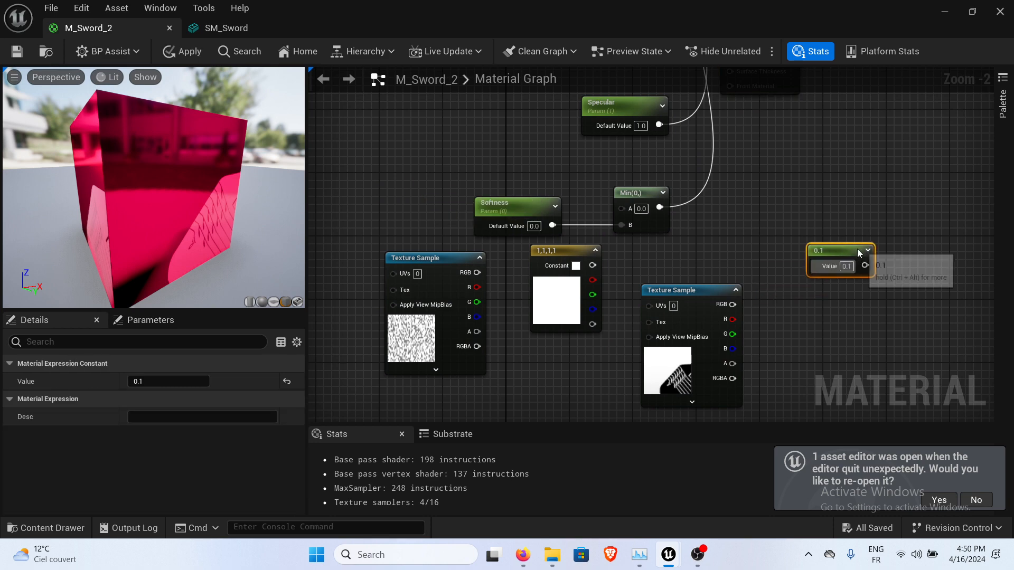
{"action": "right_click_drag", "start_coordinate": [800, 190], "coordinate": [789, 123]}
{"action": "key", "text": "Home"}
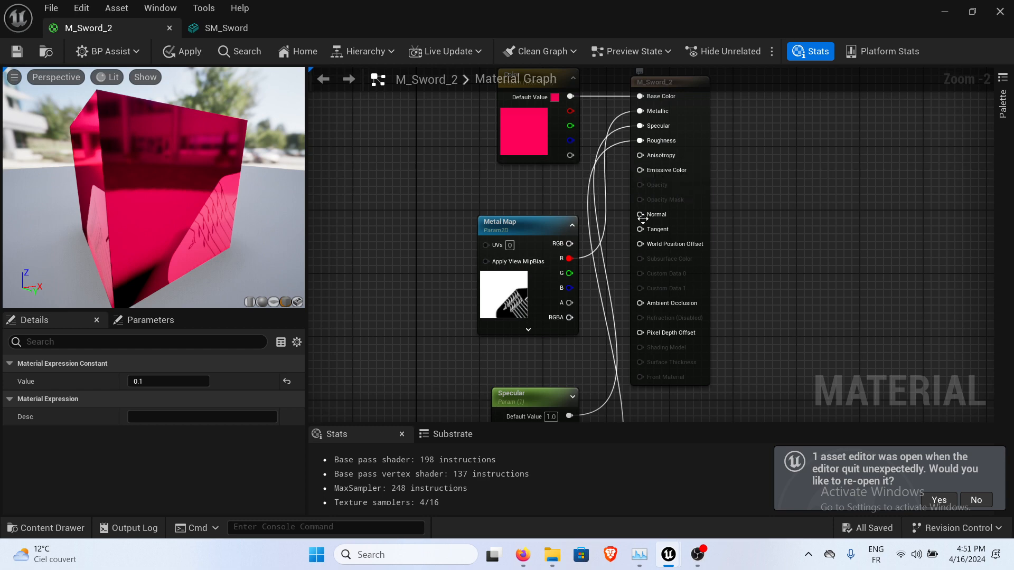
Set the Softness parameter's default value to 0.9.
{"action": "right_click_drag", "start_coordinate": [813, 241], "coordinate": [852, 100]}
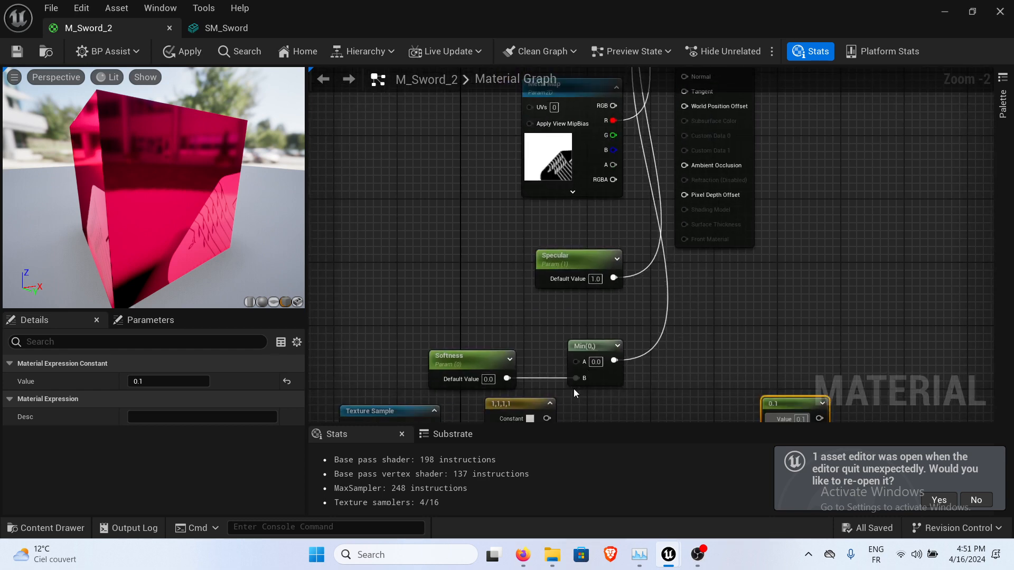
{"action": "left_click", "coordinate": [483, 359]}
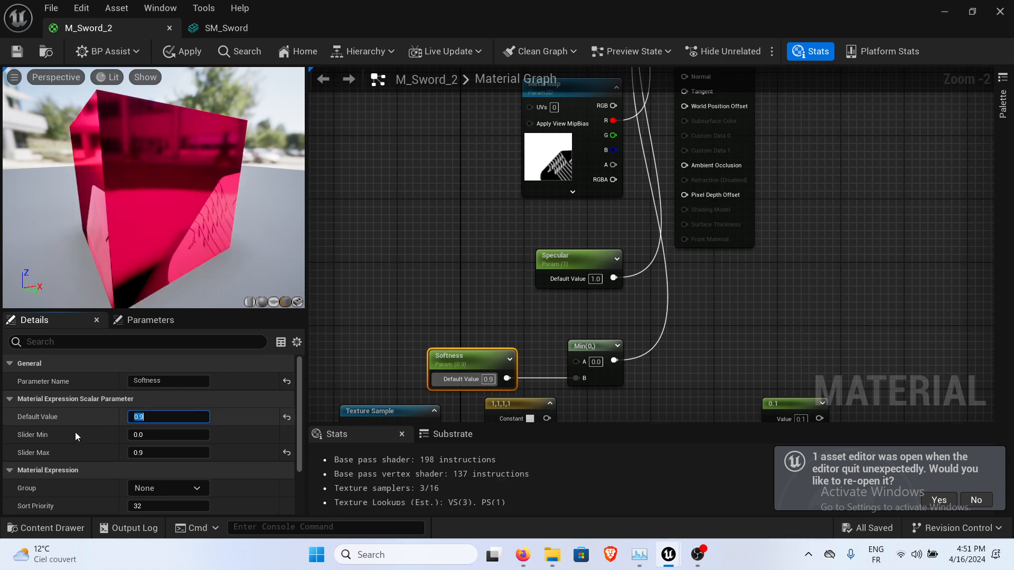
{"action": "right_click_drag", "start_coordinate": [558, 224], "coordinate": [557, 192]}
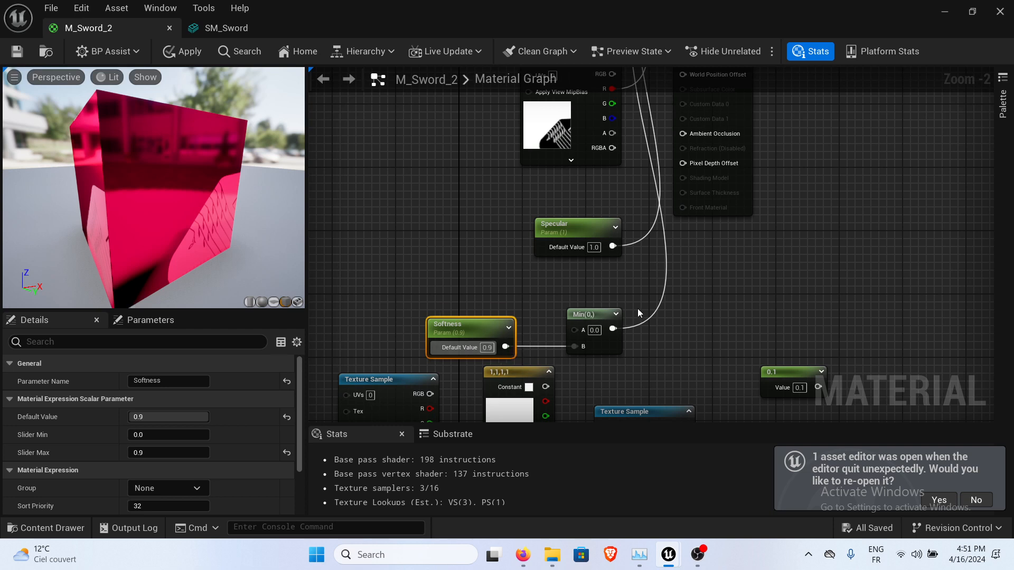
Set the Min node's A value to 1.0 and save the material.
{"action": "left_click", "coordinate": [596, 331]}
{"action": "type", "text": "1"}
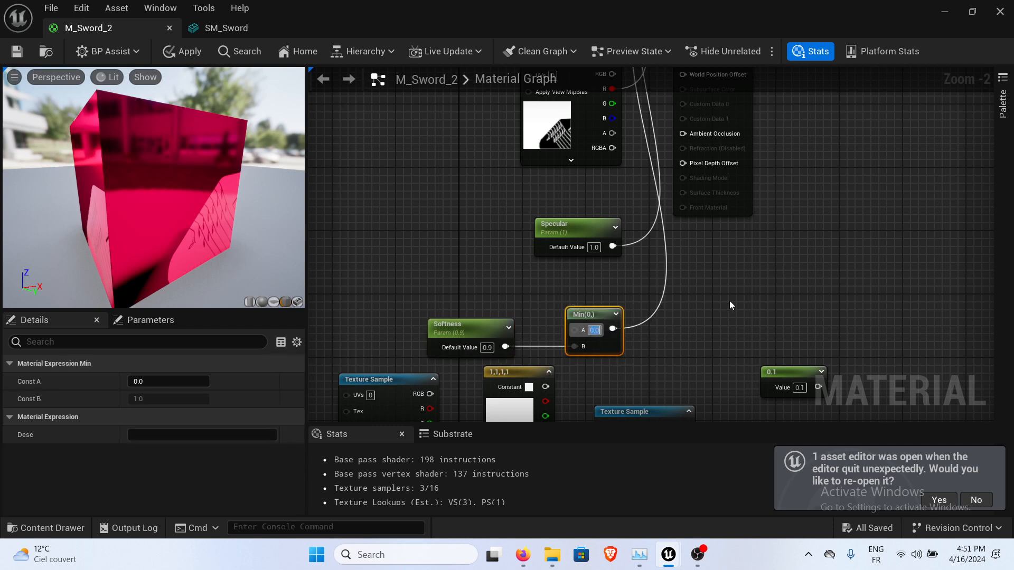
{"action": "key", "text": "Return"}
{"action": "right_click_drag", "start_coordinate": [459, 283], "coordinate": [438, 300]}
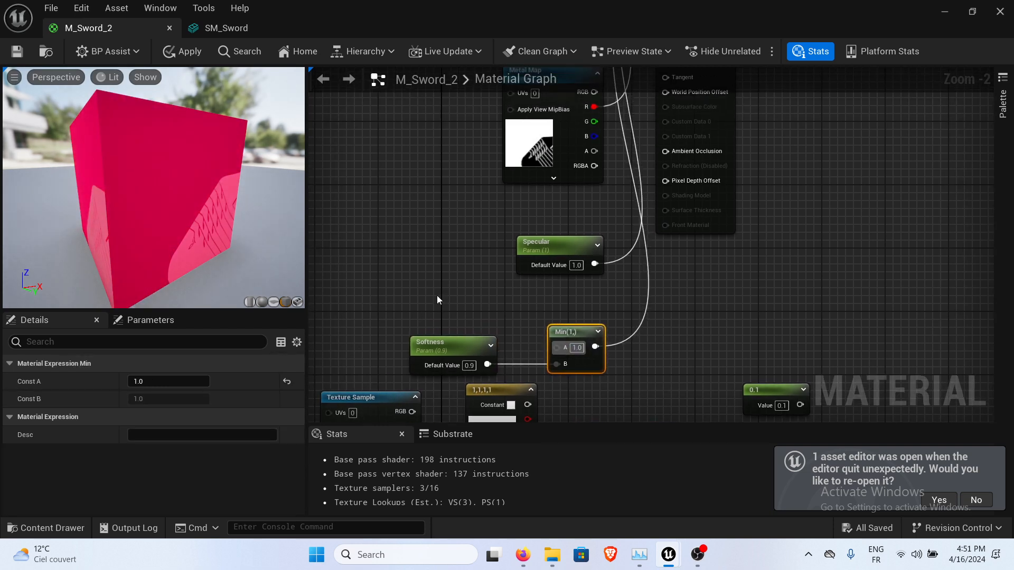
{"action": "left_click", "coordinate": [16, 51]}
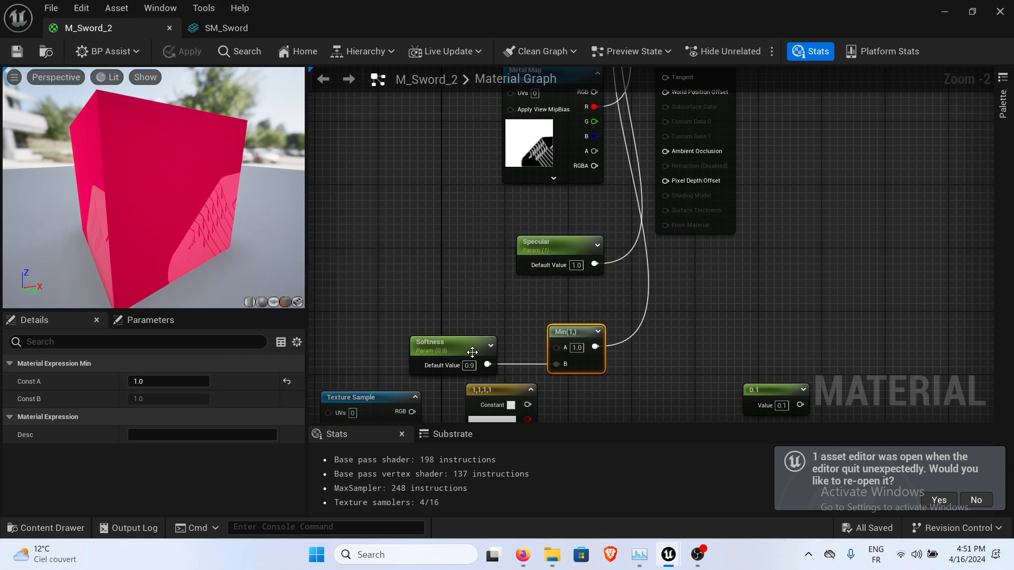
Set the Softness parameter's default value to 0.3 and examine the cube's surface up close in the preview.
{"action": "left_click", "coordinate": [449, 347]}
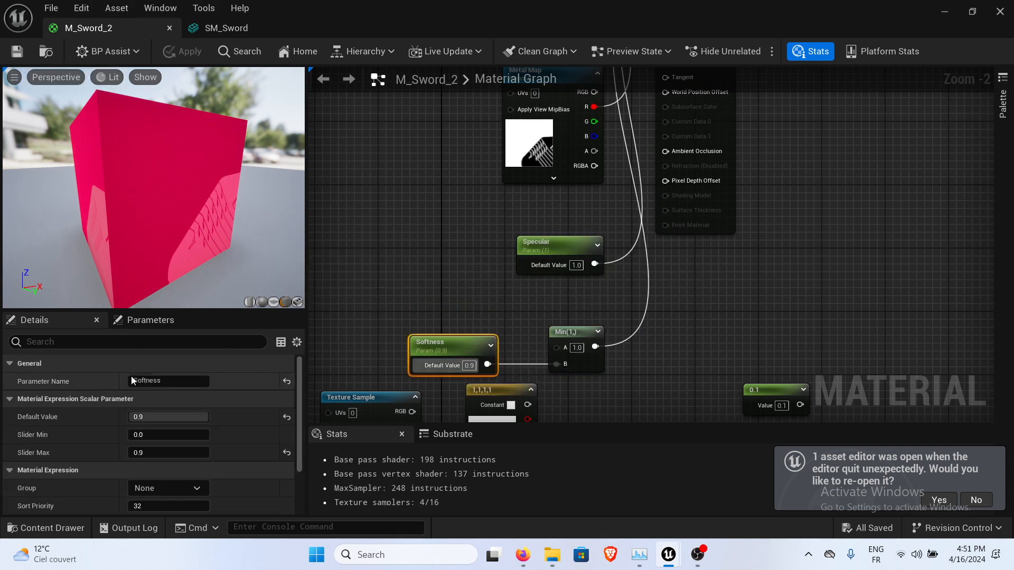
{"action": "left_click", "coordinate": [152, 416]}
{"action": "type", "text": "0.3"}
{"action": "key", "text": "Return"}
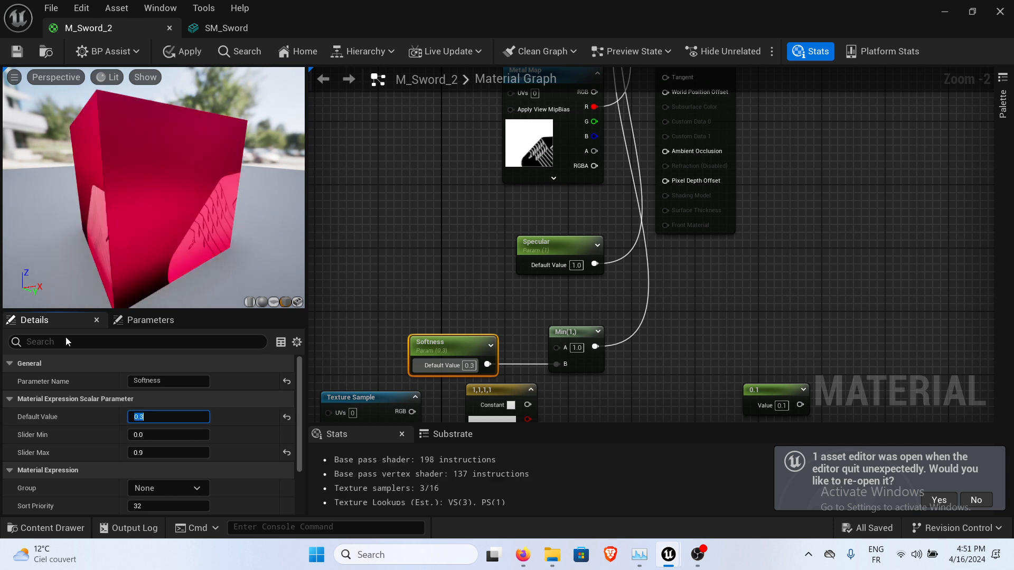
{"action": "left_click_drag", "start_coordinate": [205, 177], "coordinate": [164, 215]}
Place the 0.1 constant above and to the left of Metal Map and connect it to the Anisotropy input.
{"action": "right_click_drag", "start_coordinate": [761, 215], "coordinate": [698, 355]}
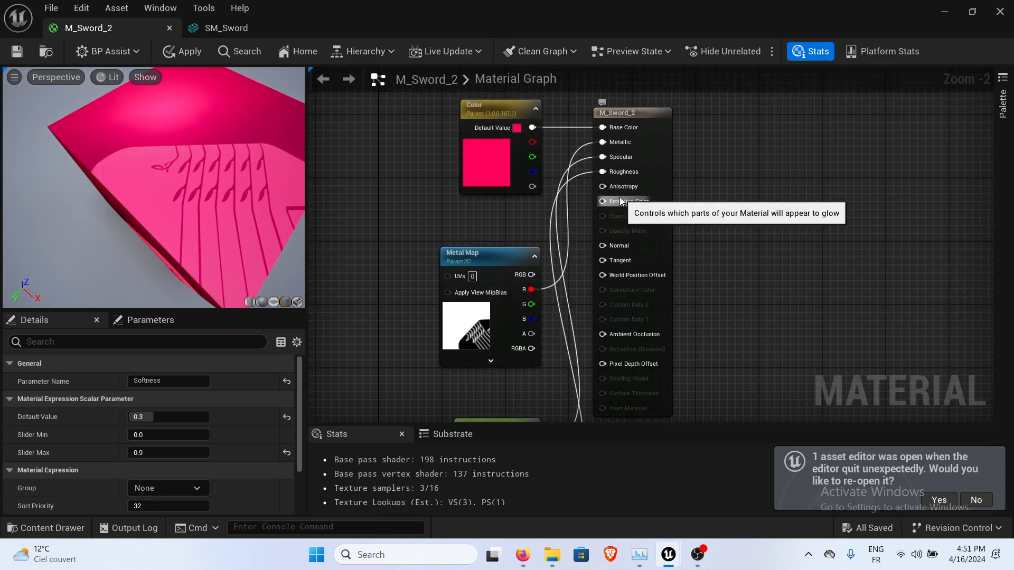
{"action": "right_click_drag", "start_coordinate": [722, 217], "coordinate": [828, 71]}
{"action": "right_click_drag", "start_coordinate": [746, 313], "coordinate": [729, 279]}
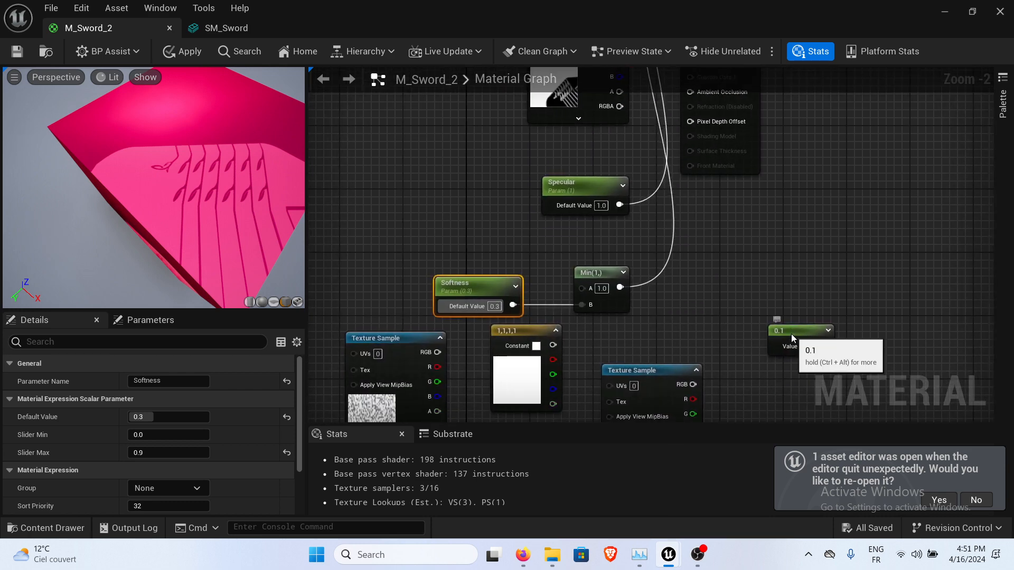
{"action": "left_click_drag", "start_coordinate": [791, 337], "coordinate": [424, 149]}
{"action": "right_click_drag", "start_coordinate": [451, 202], "coordinate": [393, 400]}
{"action": "left_click_drag", "start_coordinate": [333, 318], "coordinate": [442, 174]}
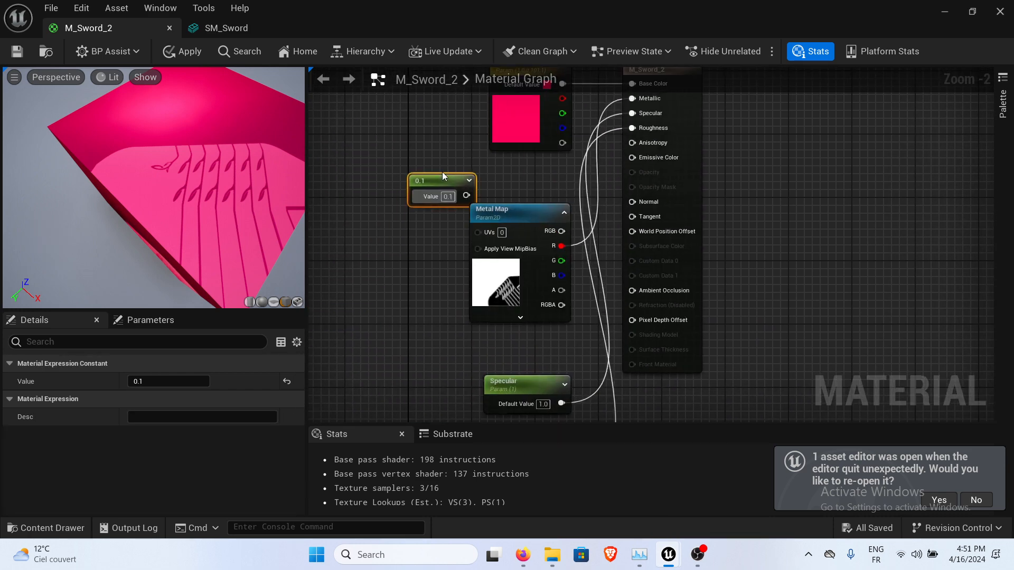
{"action": "left_click_drag", "start_coordinate": [608, 146], "coordinate": [636, 143]}
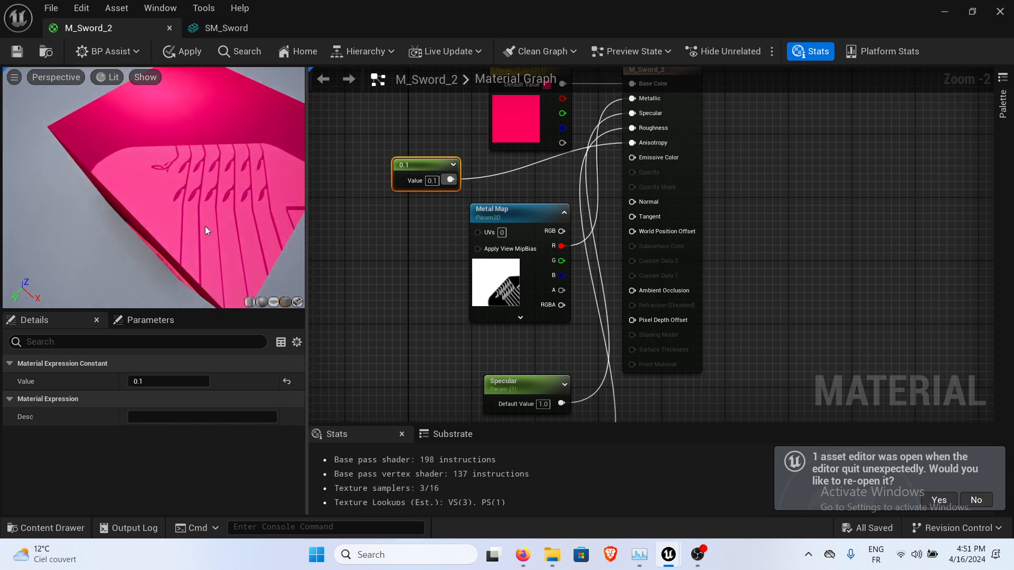
Set the constant feeding Anisotropy to 0.9 and orbit the cube to examine its highlight.
{"action": "left_click_drag", "start_coordinate": [205, 226], "coordinate": [227, 224]}
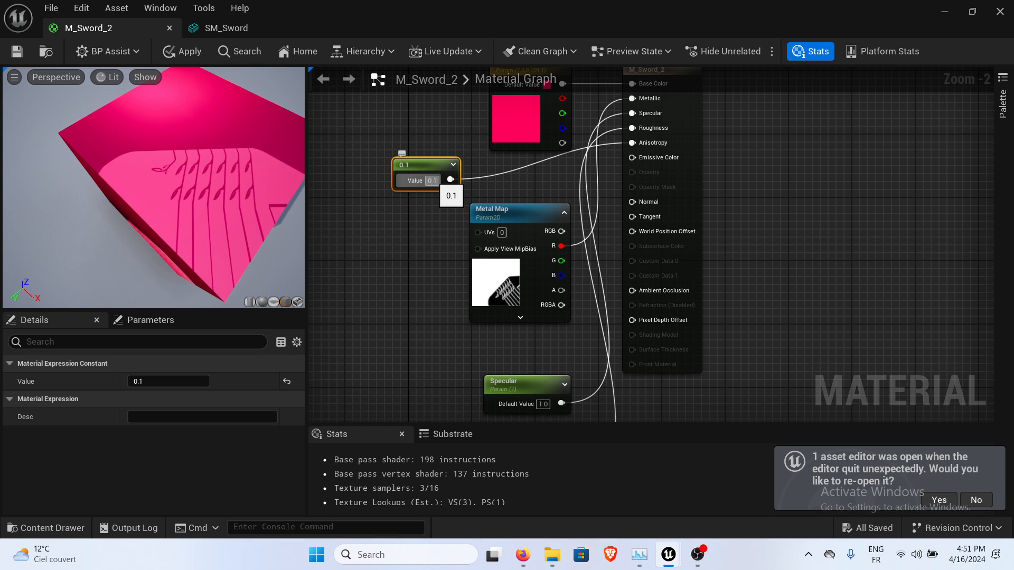
{"action": "type", "text": "0.9"}
{"action": "key", "text": "Return"}
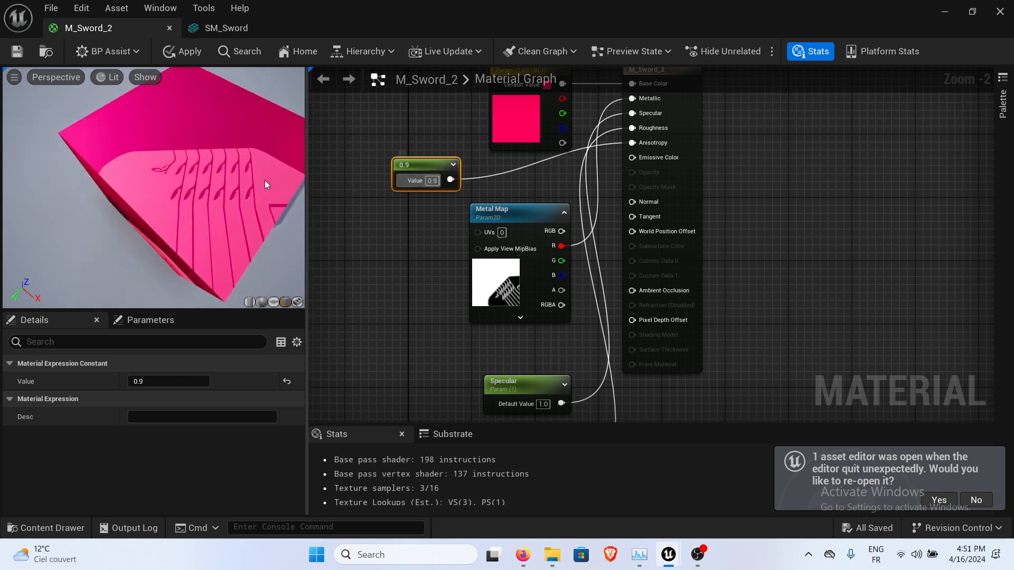
{"action": "left_click_drag", "start_coordinate": [175, 200], "coordinate": [232, 196]}
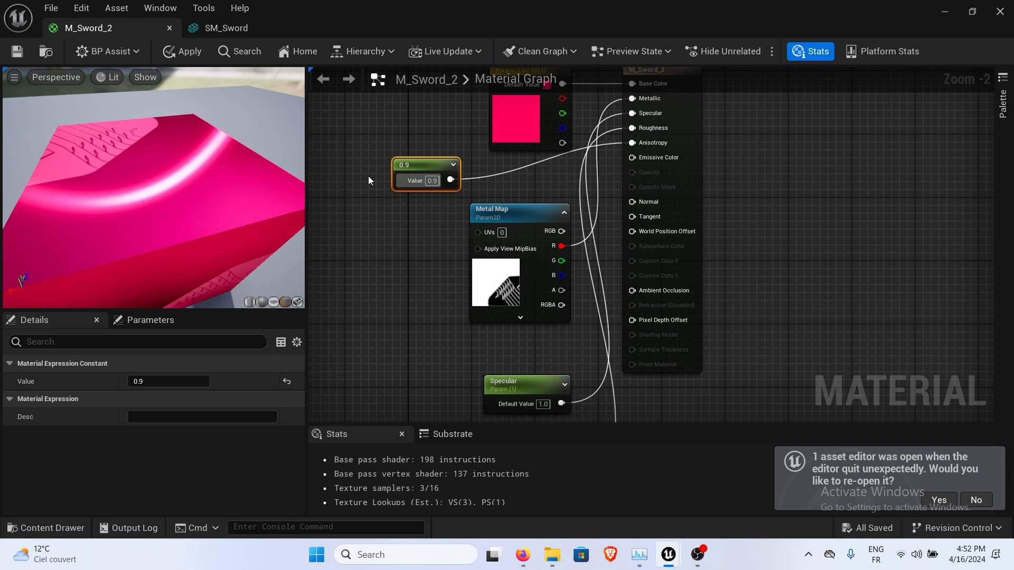
Try 0.1 for the constant feeding Anisotropy, set it back to 0.9, and save the material.
{"action": "type", "text": "0.1"}
{"action": "key", "text": "Return"}
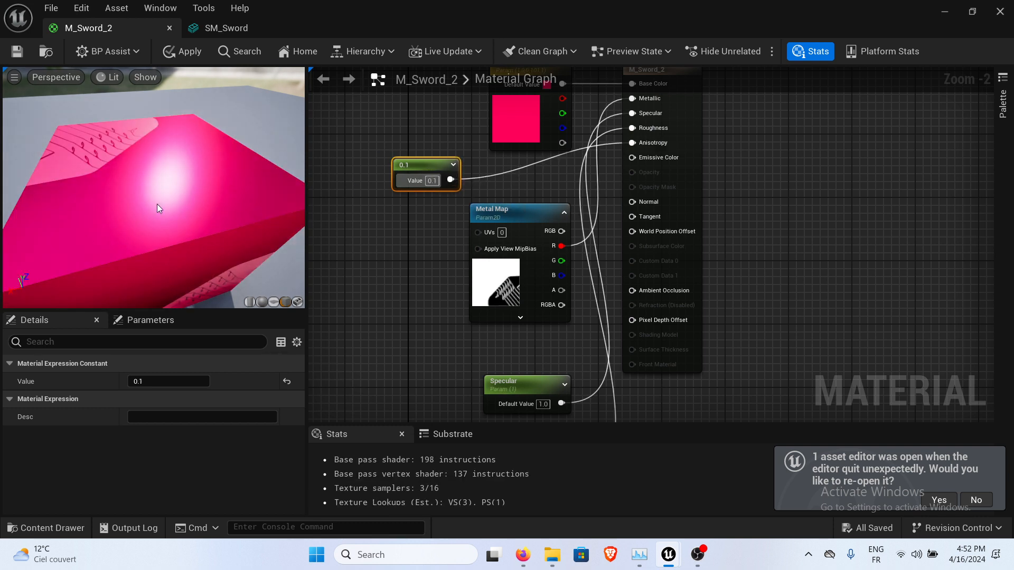
{"action": "left_click", "coordinate": [433, 180]}
{"action": "type", "text": "0."}
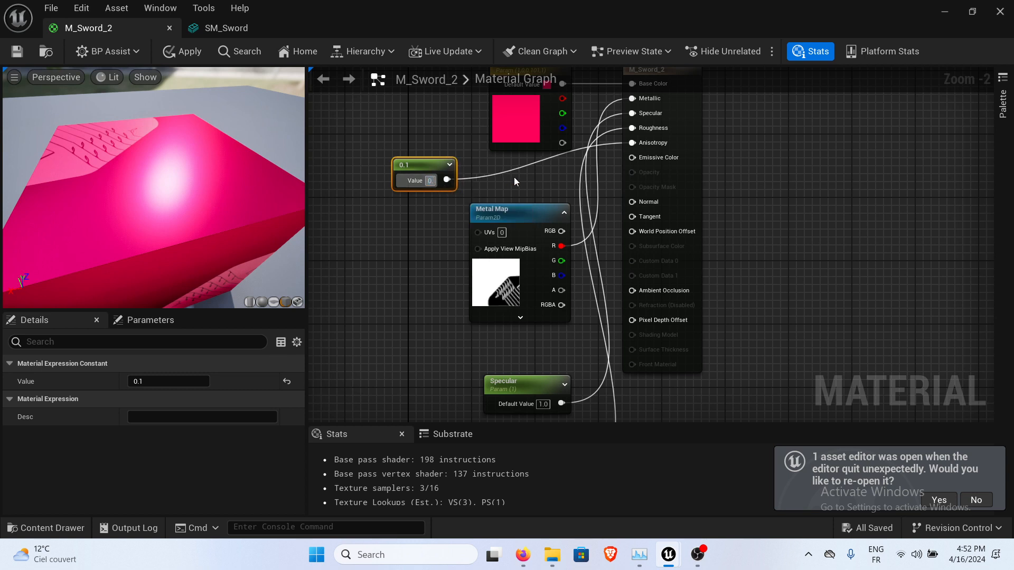
{"action": "type", "text": "9"}
{"action": "key", "text": "Return"}
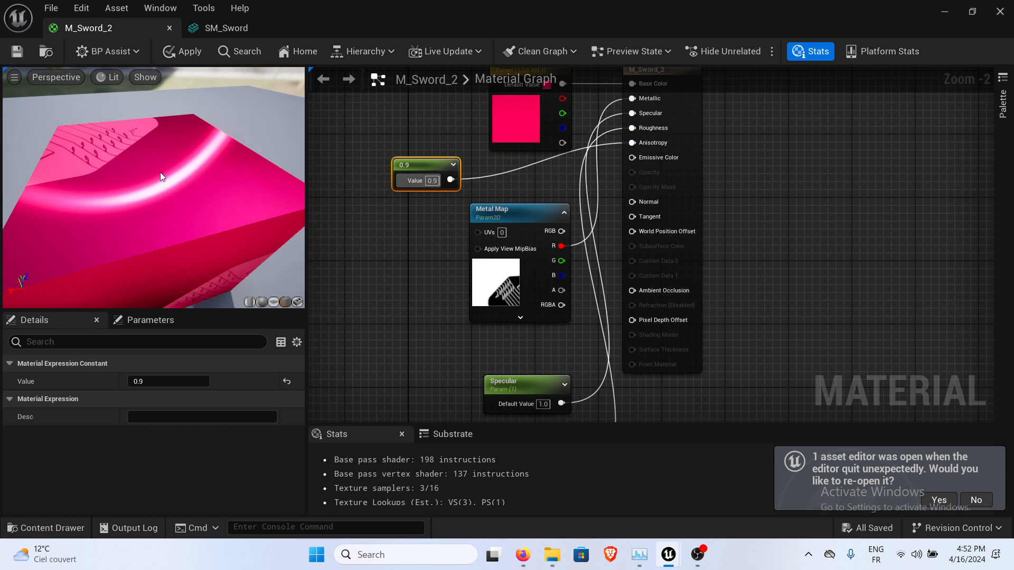
{"action": "left_click_drag", "start_coordinate": [136, 163], "coordinate": [190, 136]}
{"action": "scroll", "coordinate": [135, 164], "scroll_direction": "down", "scroll_amount": 5}
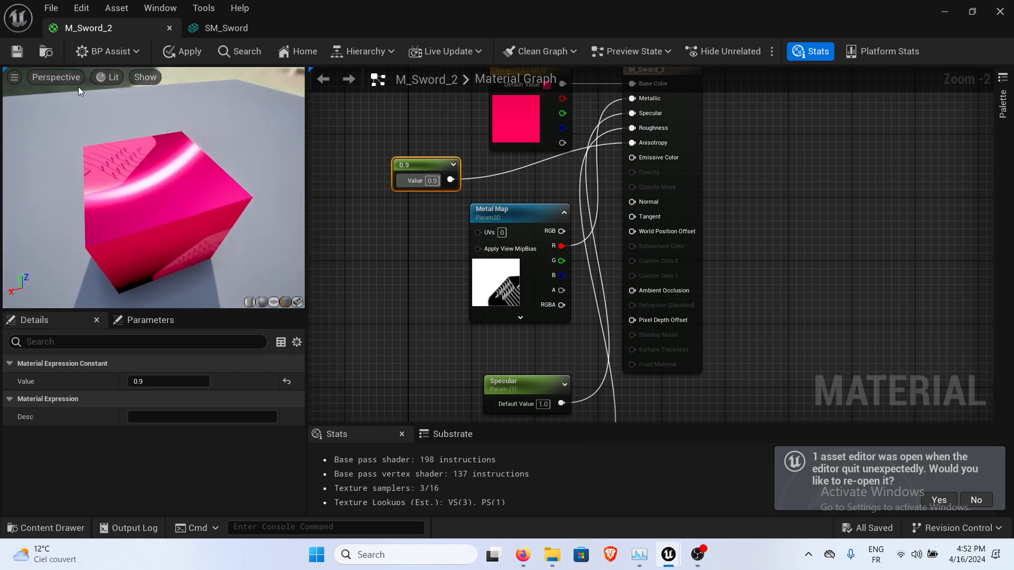
{"action": "left_click", "coordinate": [17, 59]}
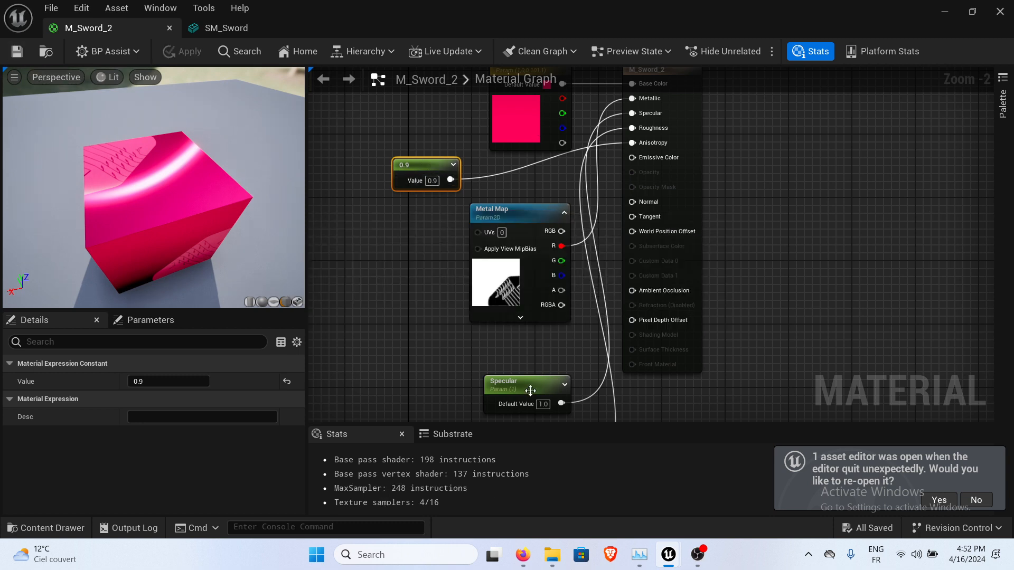
Move the unused four-component constant and the two Texture Sample nodes below the connected nodes in the graph.
{"action": "scroll", "coordinate": [530, 391], "scroll_direction": "down", "scroll_amount": 3}
{"action": "left_click", "coordinate": [627, 227]}
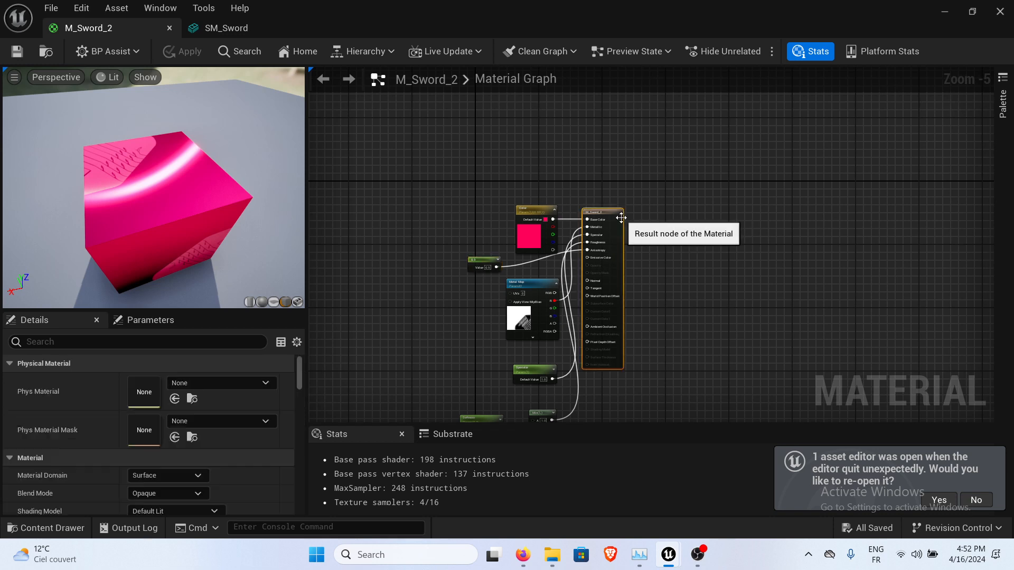
{"action": "right_click_drag", "start_coordinate": [714, 310], "coordinate": [725, 132]}
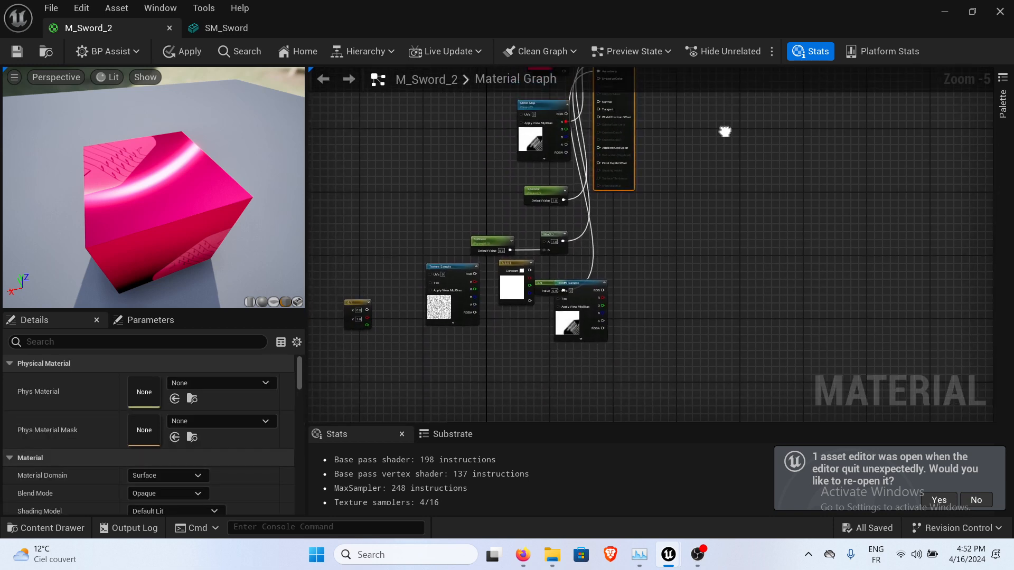
{"action": "left_click_drag", "start_coordinate": [504, 280], "coordinate": [499, 410]}
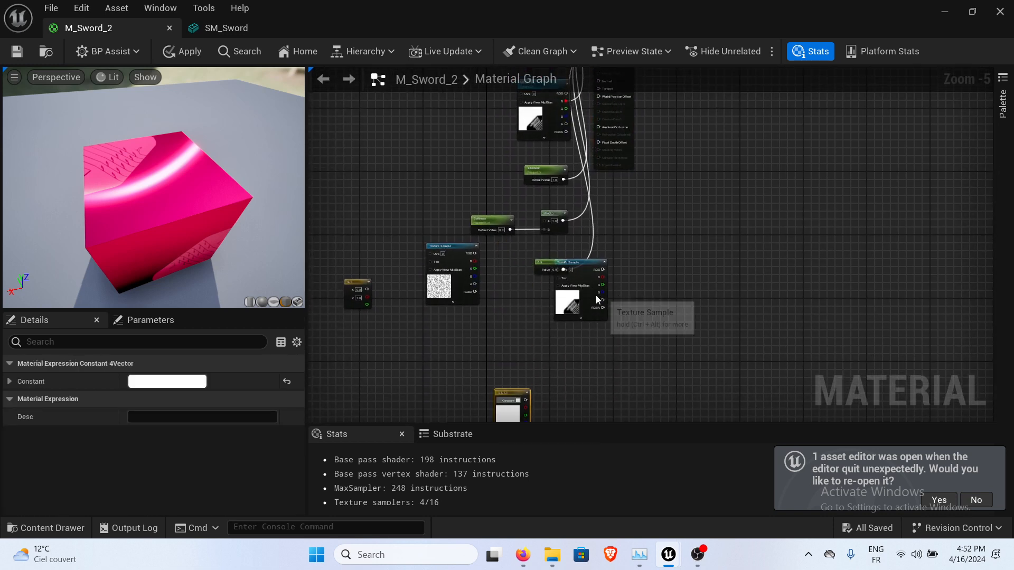
{"action": "left_click_drag", "start_coordinate": [595, 295], "coordinate": [639, 390]}
{"action": "left_click_drag", "start_coordinate": [430, 262], "coordinate": [385, 375]}
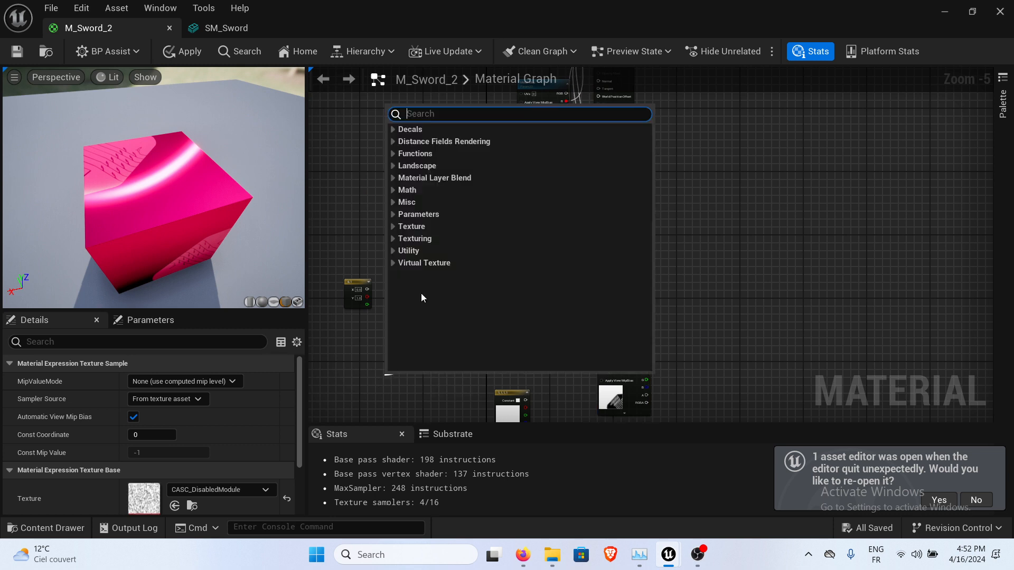
{"action": "left_click", "coordinate": [411, 397]}
{"action": "left_click_drag", "start_coordinate": [460, 255], "coordinate": [434, 343]}
{"action": "left_click", "coordinate": [384, 323]}
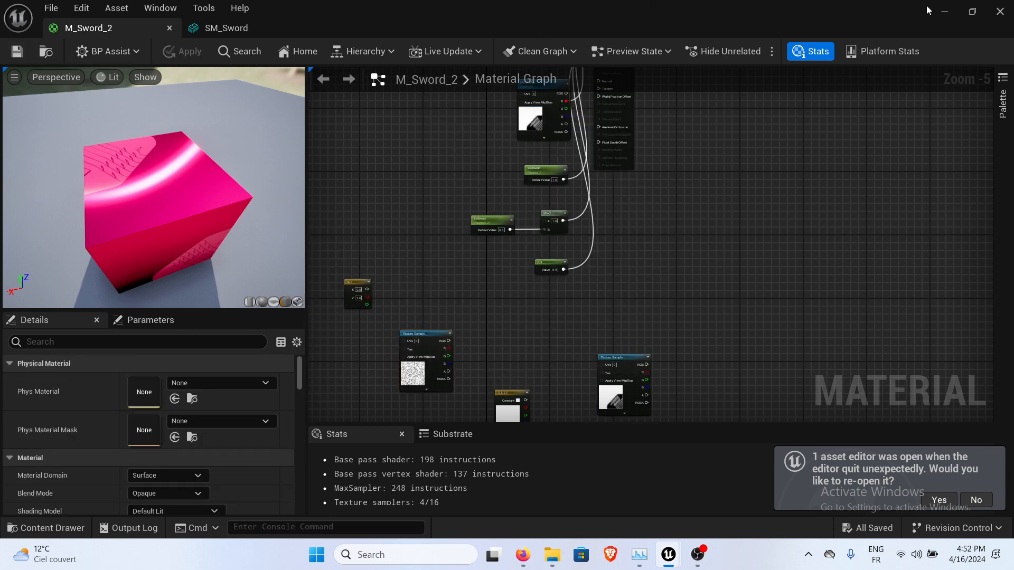
Return to the level editor and browse to the project's Content/Sword folder.
{"action": "left_click", "coordinate": [945, 12]}
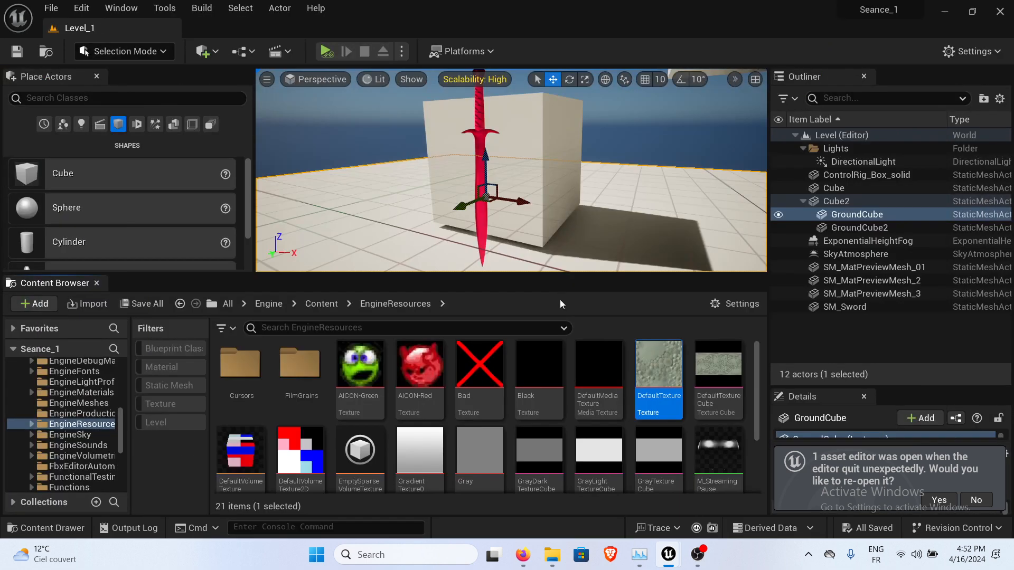
{"action": "left_click", "coordinate": [322, 304]}
{"action": "left_click", "coordinate": [266, 304]}
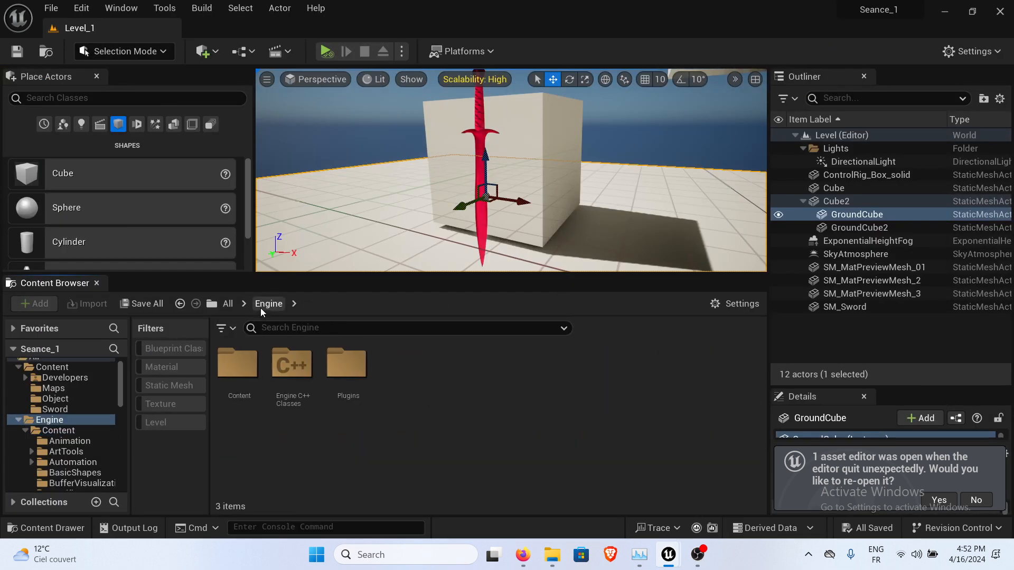
{"action": "left_click_drag", "start_coordinate": [497, 211], "coordinate": [489, 187]}
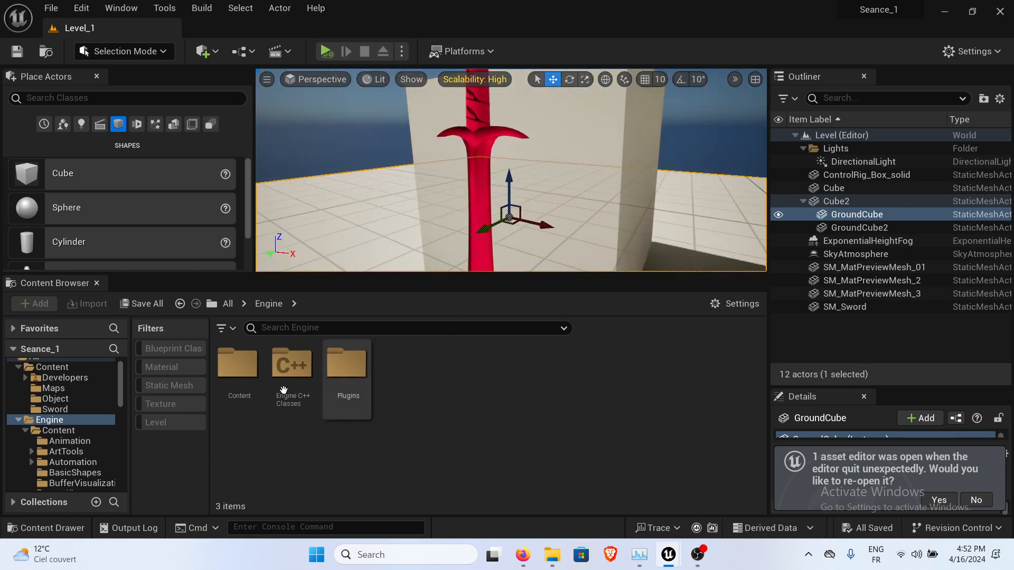
{"action": "double_click", "coordinate": [238, 364]}
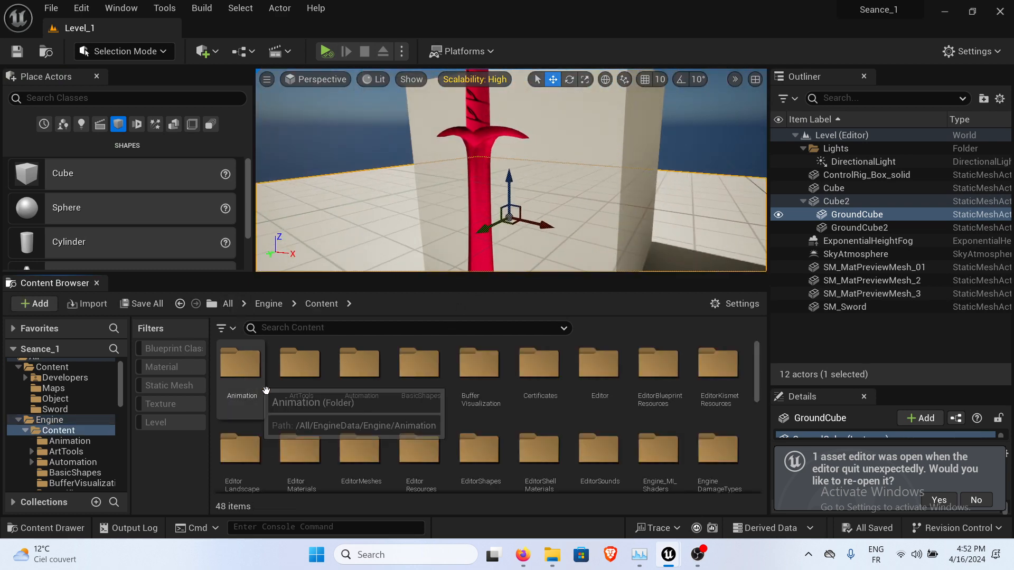
{"action": "left_click", "coordinate": [228, 309]}
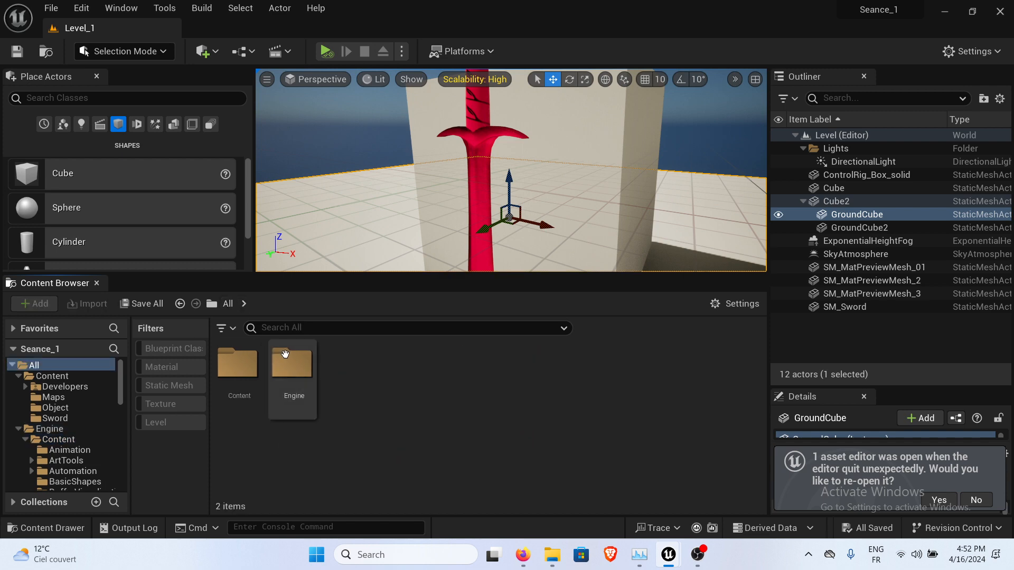
{"action": "double_click", "coordinate": [237, 363]}
{"action": "double_click", "coordinate": [406, 361]}
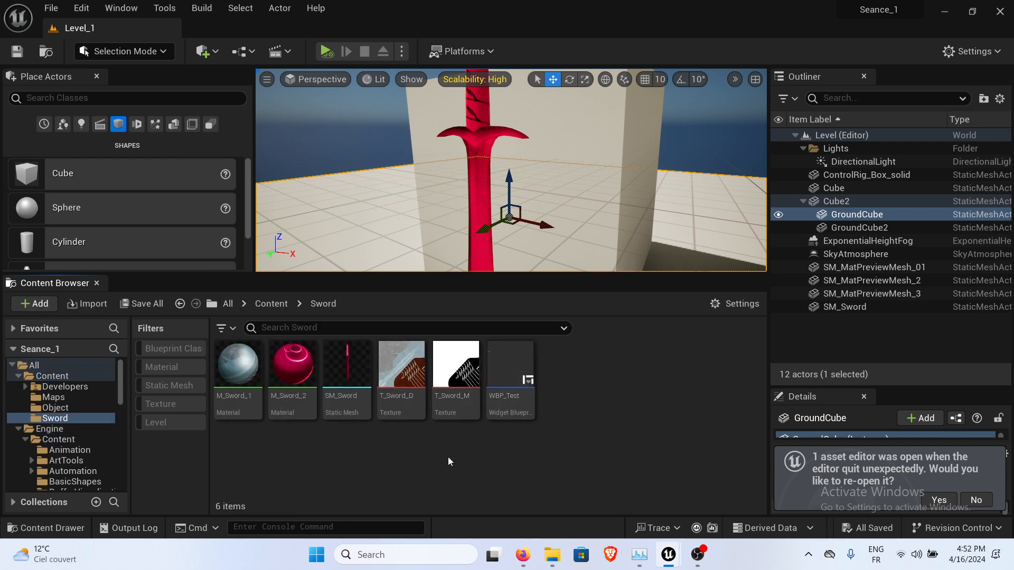
Create a material instance from M_Sword_2, name it MI_Sword_Blue, and save all assets.
{"action": "right_click", "coordinate": [282, 371]}
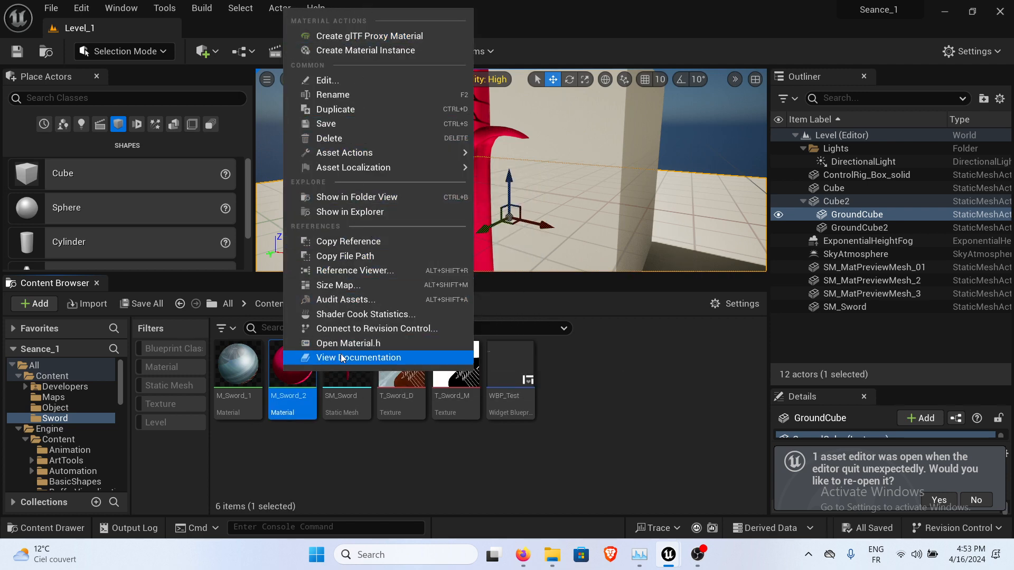
{"action": "left_click", "coordinate": [390, 50]}
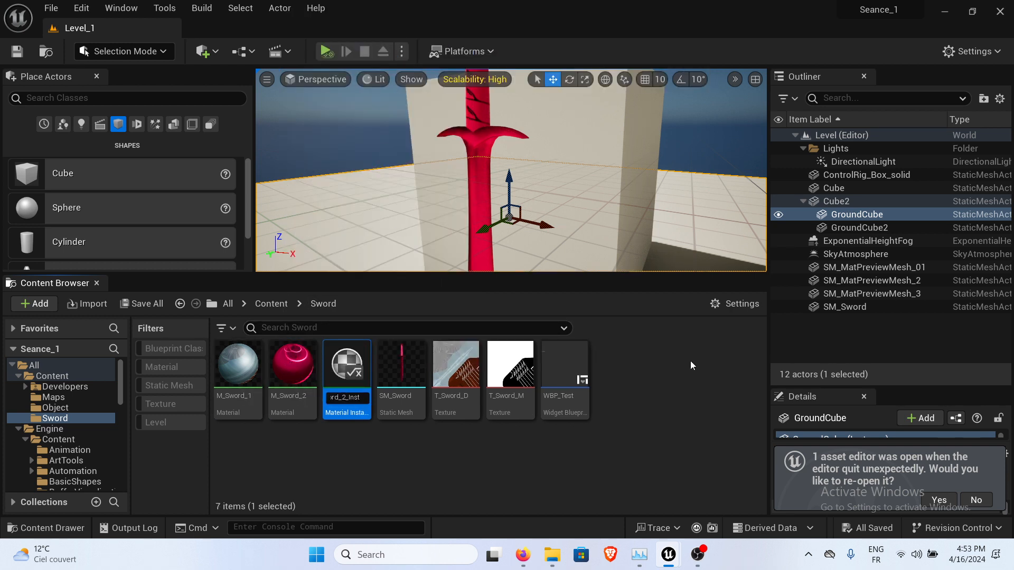
{"action": "key", "text": "BackSpace"}
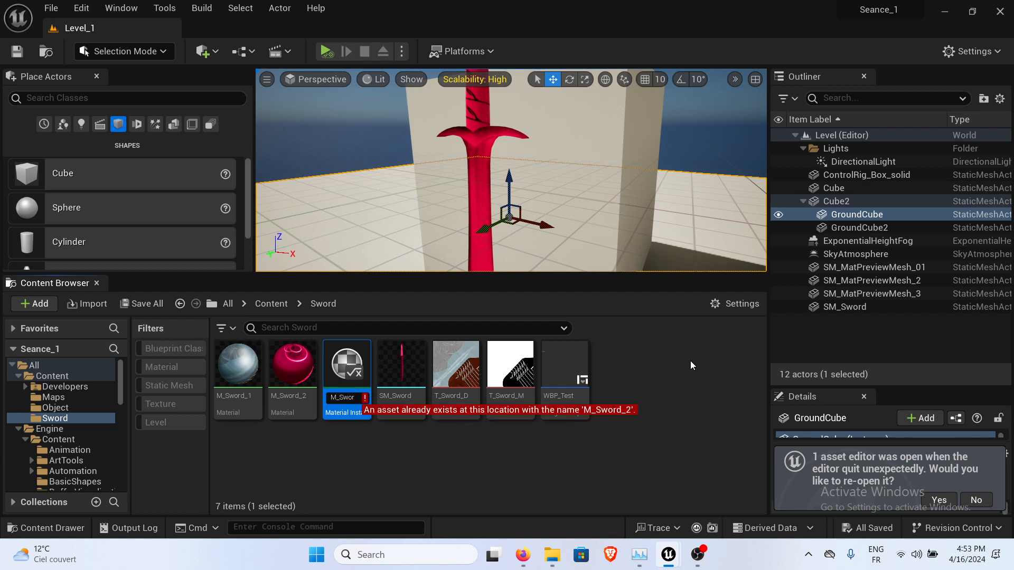
{"action": "key", "text": "BackSpace"}
{"action": "key", "text": "BackSpace"}
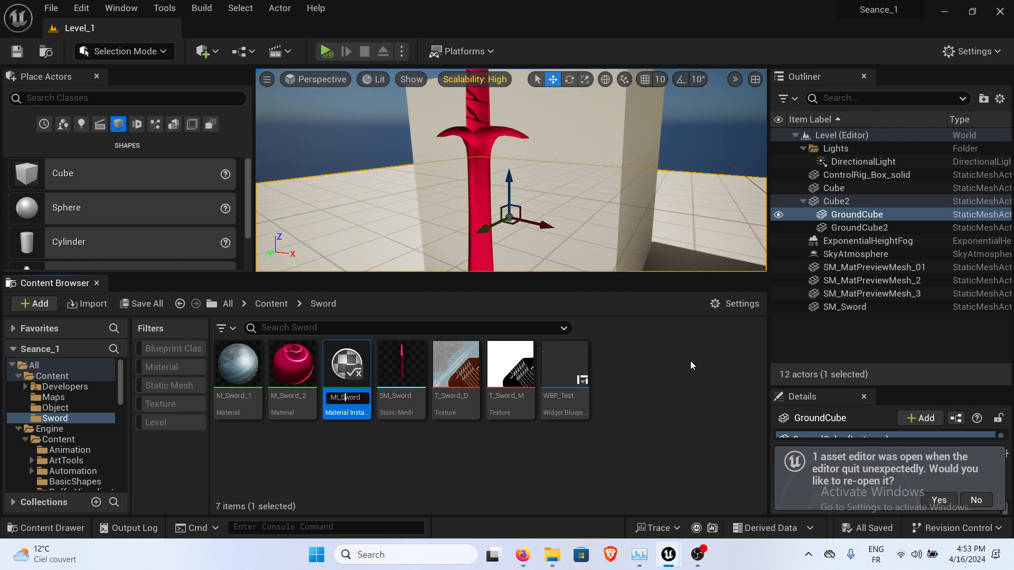
{"action": "type", "text": "_Blue"}
{"action": "key", "text": "Return"}
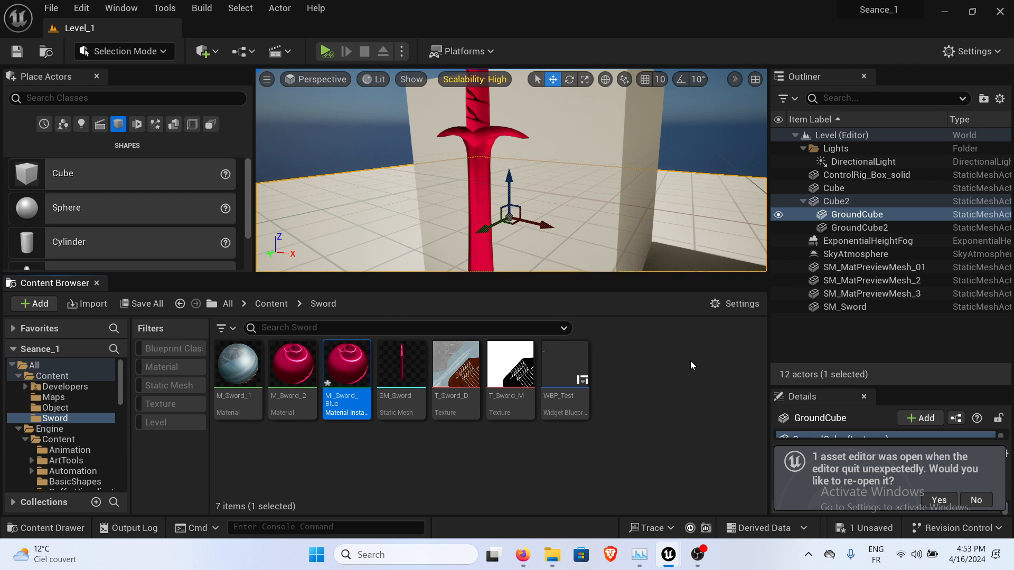
{"action": "left_click", "coordinate": [142, 304]}
{"action": "left_click", "coordinate": [589, 428]}
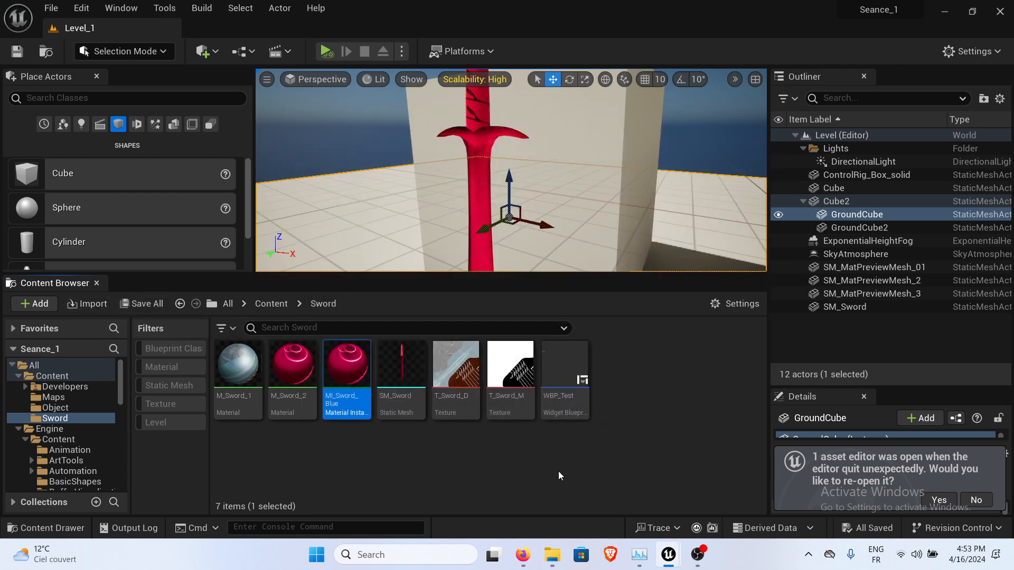
Open MI_Sword_Blue for editing and zoom out and orbit to view the whole preview sphere.
{"action": "double_click", "coordinate": [340, 376]}
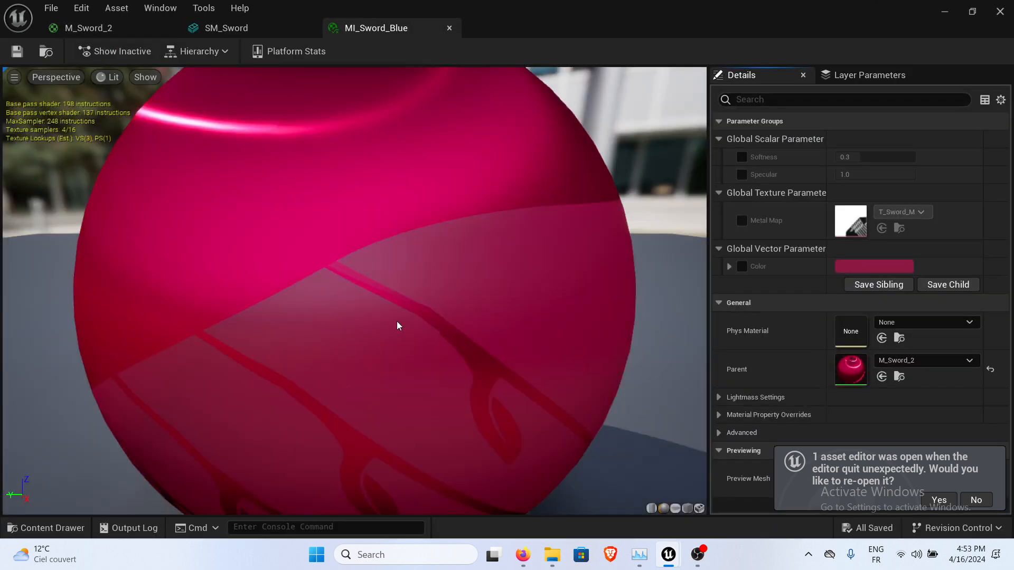
{"action": "left_click_drag", "start_coordinate": [417, 261], "coordinate": [417, 296]}
{"action": "right_click_drag", "start_coordinate": [418, 261], "coordinate": [417, 222]}
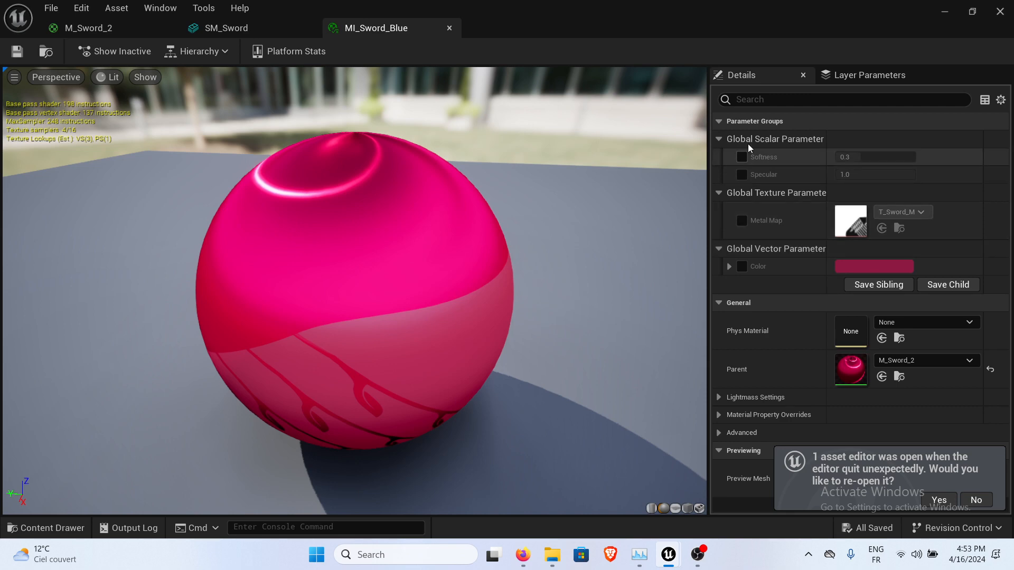
{"action": "left_click_drag", "start_coordinate": [353, 317], "coordinate": [381, 332]}
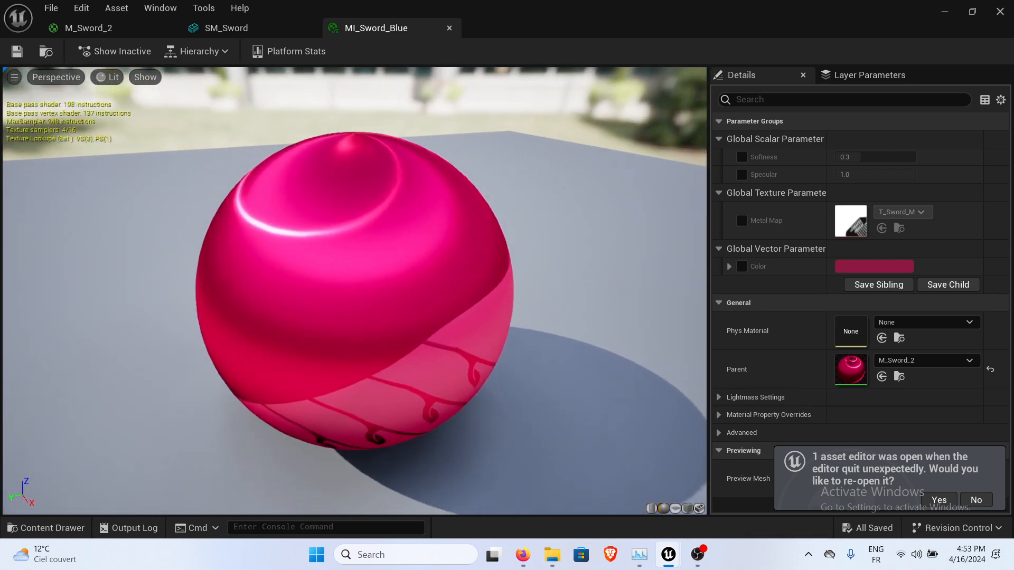
Override Softness and Specular in MI_Sword_Blue, trying different Softness values up to about 0.47 and Specular at 1.0.
{"action": "left_click", "coordinate": [741, 158]}
{"action": "mouse_move", "coordinate": [847, 157]}
{"action": "left_mouse_down"}
{"action": "mouse_move", "coordinate": [913, 157]}
{"action": "mouse_move", "coordinate": [835, 157]}
{"action": "mouse_move", "coordinate": [906, 157]}
{"action": "mouse_move", "coordinate": [836, 158]}
{"action": "mouse_move", "coordinate": [888, 158]}
{"action": "mouse_move", "coordinate": [844, 157]}
{"action": "left_mouse_up"}
{"action": "left_click", "coordinate": [742, 175]}
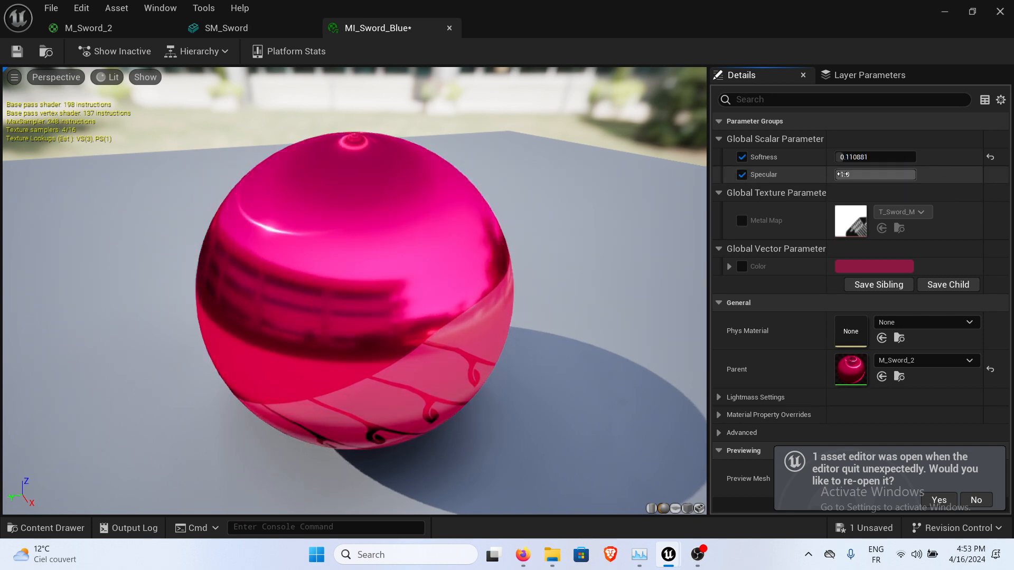
{"action": "mouse_move", "coordinate": [912, 175]}
{"action": "left_mouse_down"}
{"action": "mouse_move", "coordinate": [839, 175]}
{"action": "mouse_move", "coordinate": [915, 174]}
{"action": "mouse_move", "coordinate": [843, 175]}
{"action": "mouse_move", "coordinate": [871, 175]}
{"action": "mouse_move", "coordinate": [875, 157]}
{"action": "mouse_move", "coordinate": [915, 174]}
{"action": "mouse_move", "coordinate": [843, 175]}
{"action": "mouse_move", "coordinate": [915, 175]}
{"action": "left_mouse_up"}
{"action": "mouse_move", "coordinate": [433, 294]}
{"action": "right_mouse_down"}
{"action": "mouse_move", "coordinate": [432, 249]}
{"action": "mouse_move", "coordinate": [433, 296]}
{"action": "right_mouse_up"}
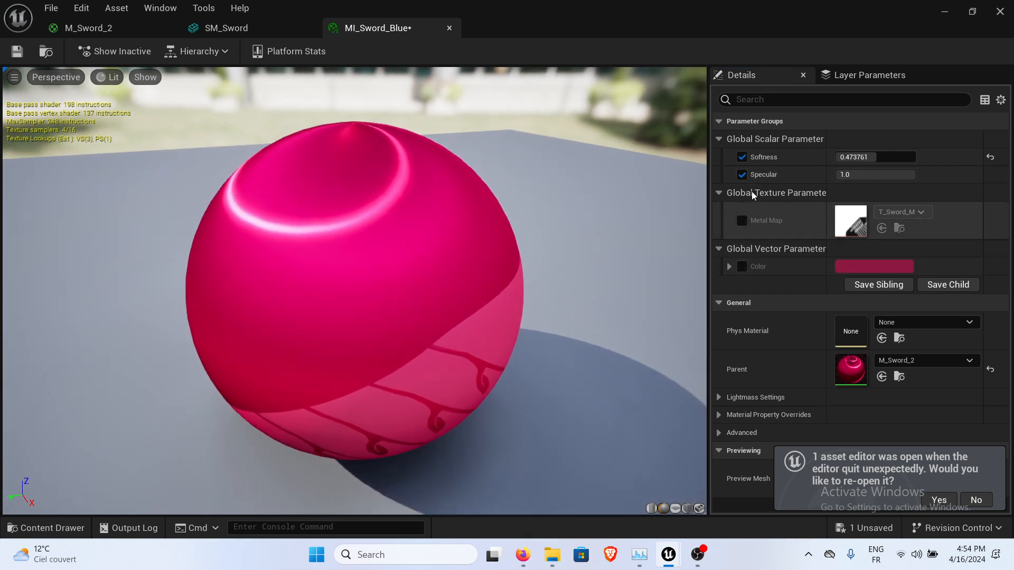
Override the Color parameter with a saturated blue (R 0.0, G about 0.037, B 1.0).
{"action": "left_click", "coordinate": [742, 267]}
{"action": "left_click", "coordinate": [854, 265]}
{"action": "left_click", "coordinate": [621, 250]}
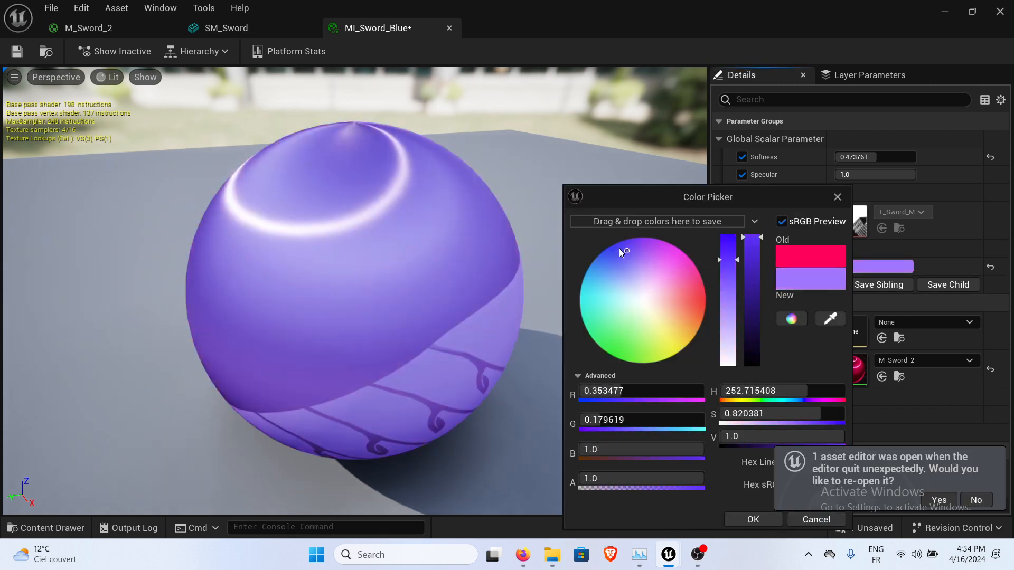
{"action": "mouse_move", "coordinate": [619, 249]}
{"action": "left_mouse_down"}
{"action": "mouse_move", "coordinate": [581, 253]}
{"action": "mouse_move", "coordinate": [600, 270]}
{"action": "mouse_move", "coordinate": [635, 239]}
{"action": "mouse_move", "coordinate": [605, 242]}
{"action": "left_mouse_up"}
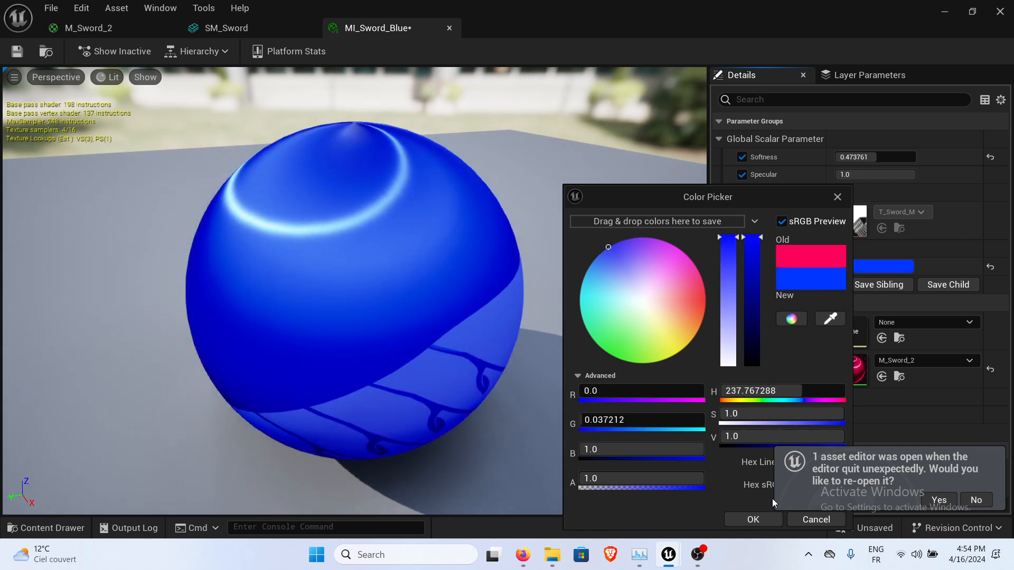
{"action": "left_click", "coordinate": [753, 519]}
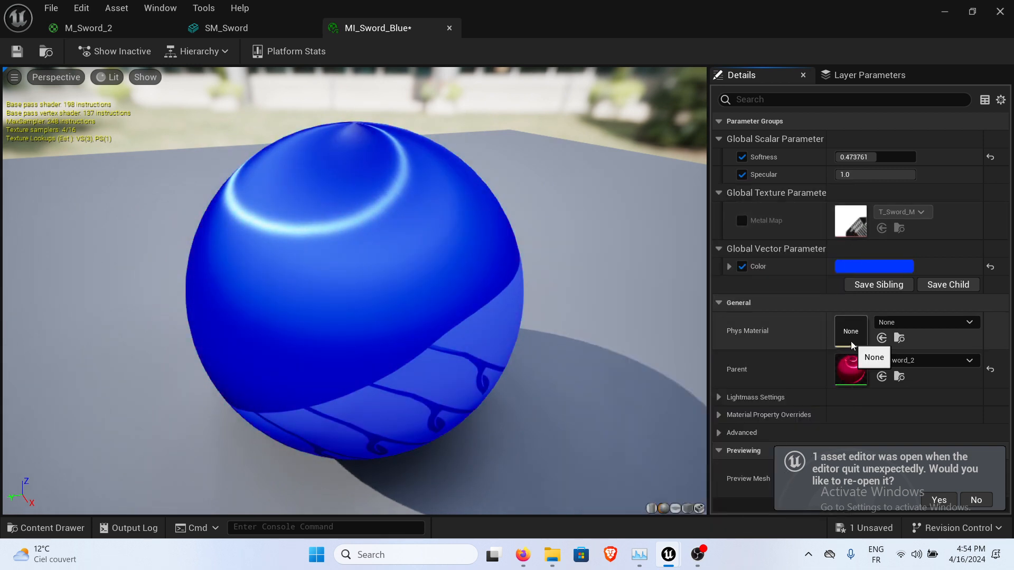
Disable the Softness and Specular overrides, keeping only Color overridden, and save the material instance.
{"action": "left_click_drag", "start_coordinate": [461, 288], "coordinate": [515, 185]}
{"action": "left_click", "coordinate": [742, 157]}
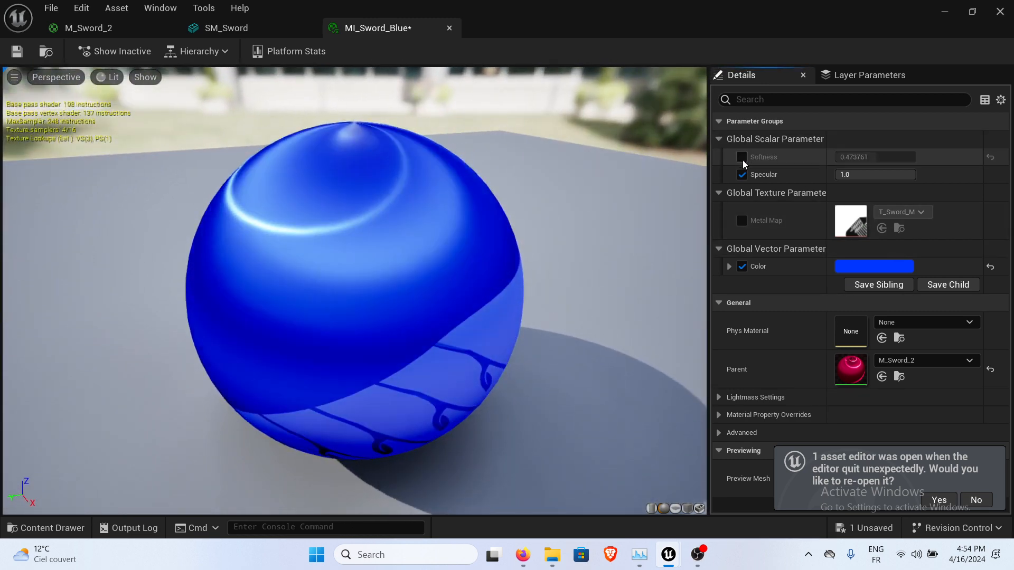
{"action": "left_click", "coordinate": [741, 175]}
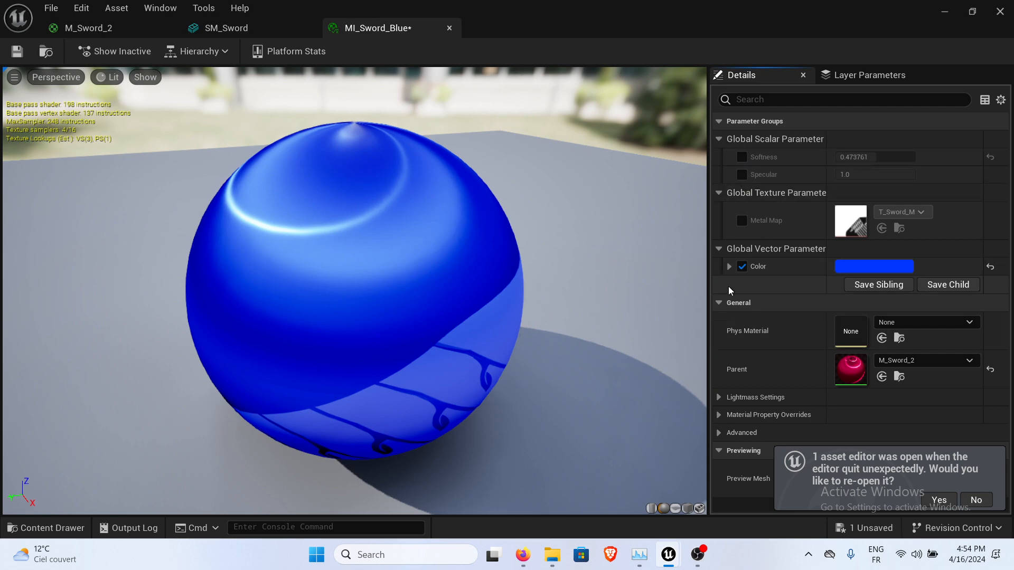
{"action": "left_click", "coordinate": [16, 51]}
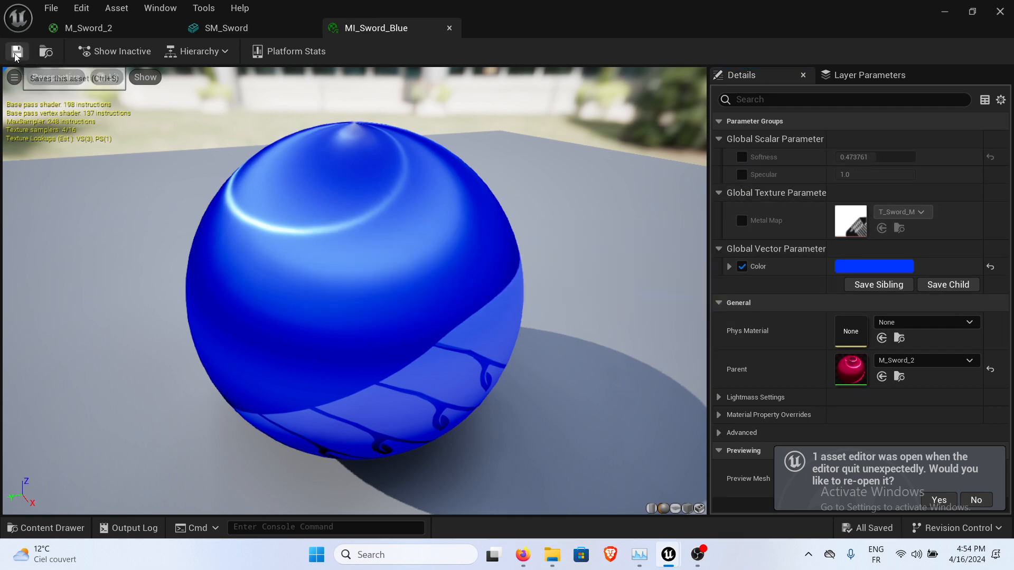
{"action": "left_click_drag", "start_coordinate": [437, 206], "coordinate": [486, 250]}
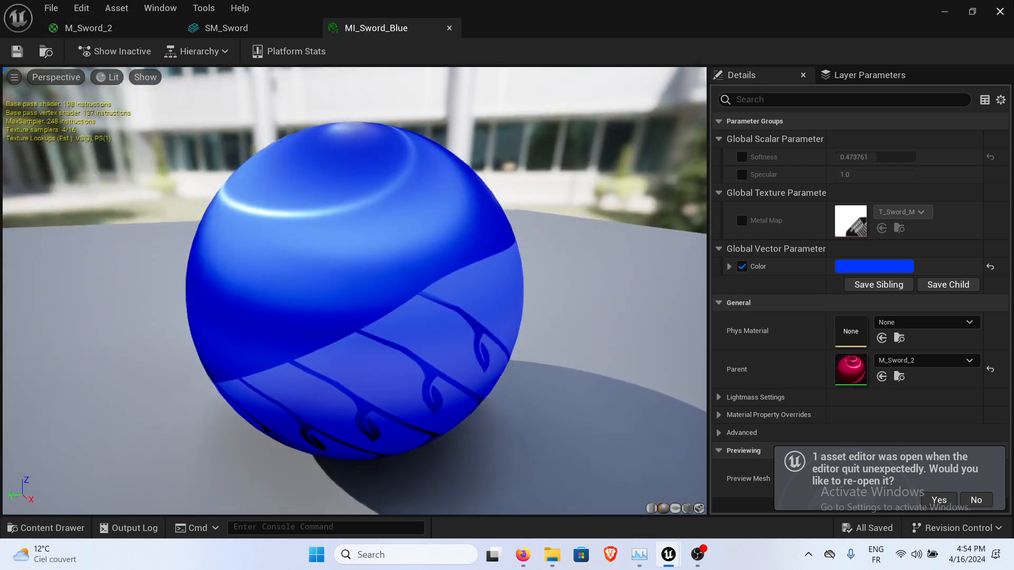
Return to the level and place a second SM_Sword mesh behind the large cube, beside its far edge.
{"action": "left_click", "coordinate": [944, 12]}
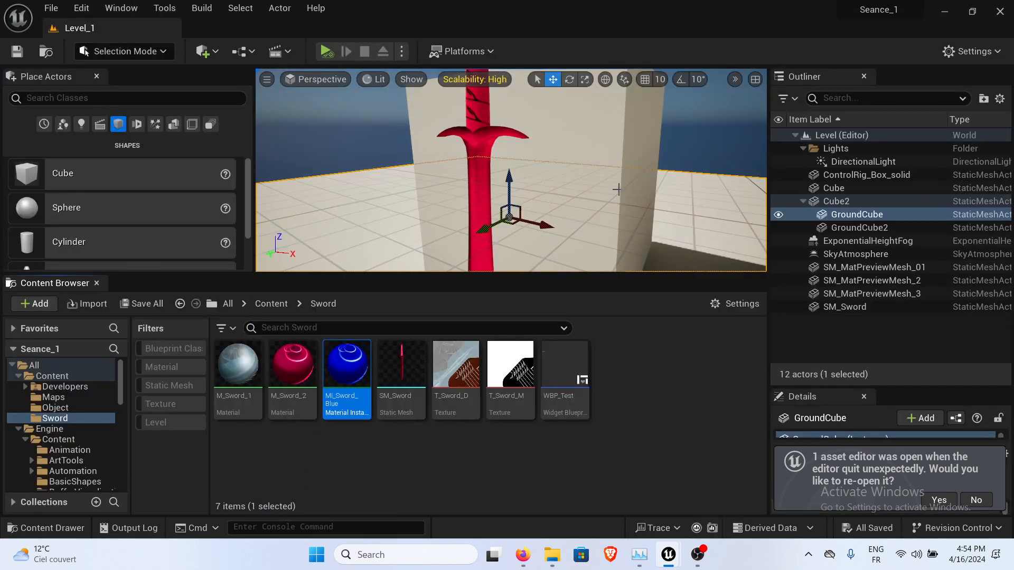
{"action": "key", "text": "s"}
{"action": "right_click_drag", "start_coordinate": [618, 190], "coordinate": [591, 240]}
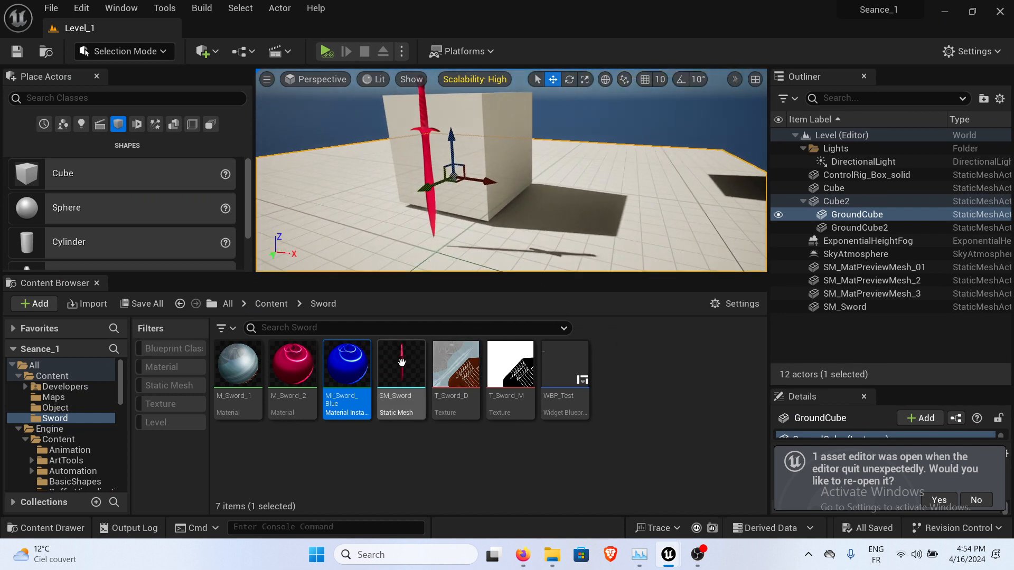
{"action": "left_click_drag", "start_coordinate": [401, 362], "coordinate": [544, 108]}
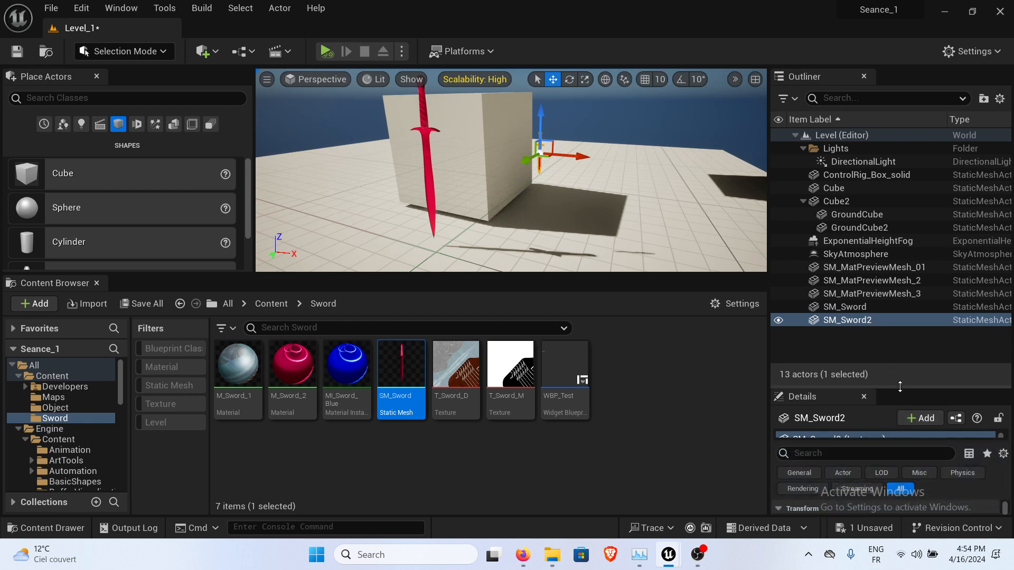
Assign MI_Sword_Blue to Element 0 of the newly placed sword and save the level.
{"action": "left_click_drag", "start_coordinate": [900, 386], "coordinate": [899, 122]}
{"action": "scroll", "coordinate": [935, 419], "scroll_direction": "down", "scroll_amount": 3}
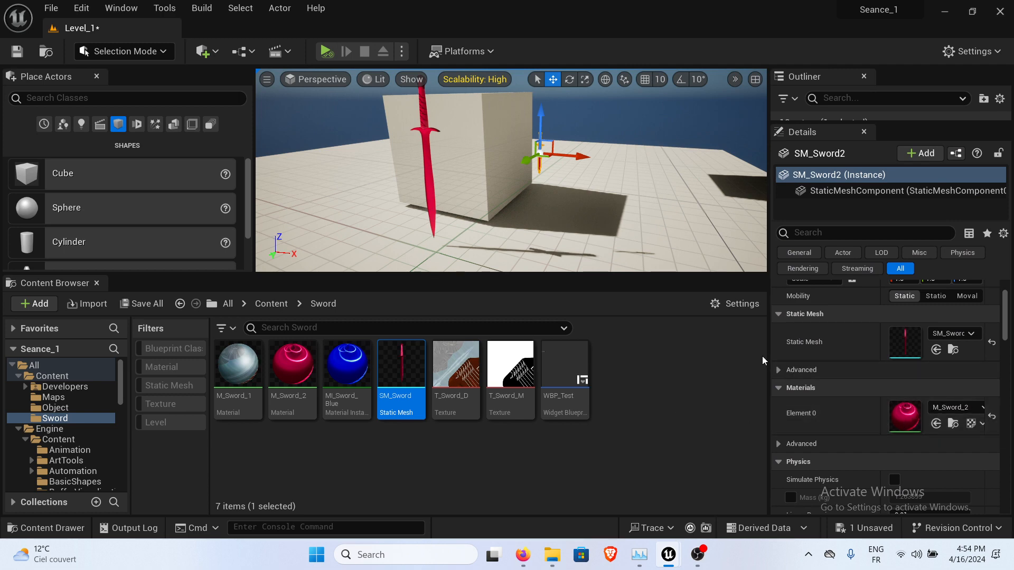
{"action": "left_click_drag", "start_coordinate": [770, 352], "coordinate": [710, 352]}
{"action": "left_click_drag", "start_coordinate": [334, 364], "coordinate": [889, 409]}
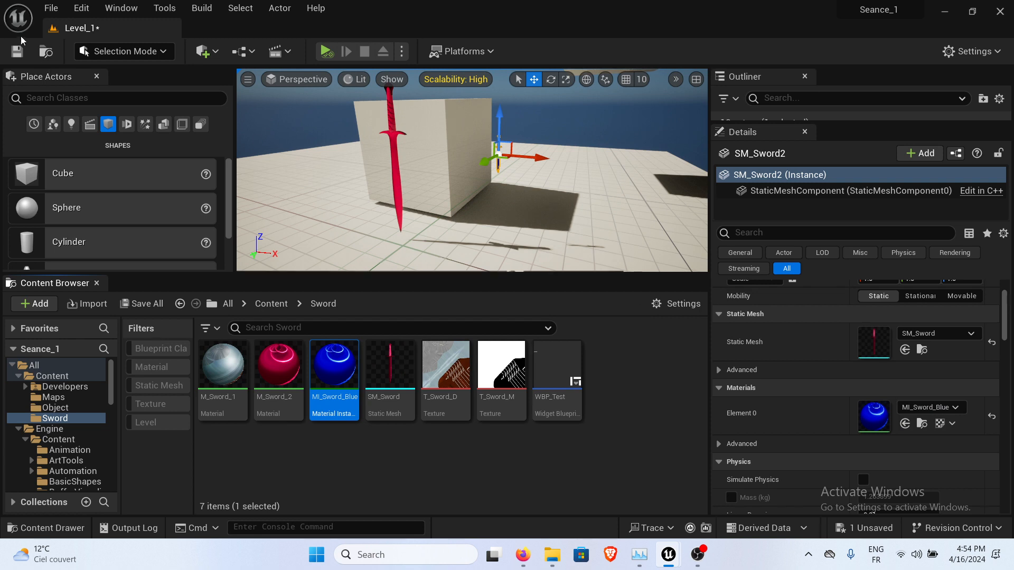
{"action": "left_click", "coordinate": [20, 51]}
Open the new sword's X scale value for editing.
{"action": "right_click_drag", "start_coordinate": [492, 192], "coordinate": [472, 192]}
{"action": "scroll", "coordinate": [777, 321], "scroll_direction": "up", "scroll_amount": 3}
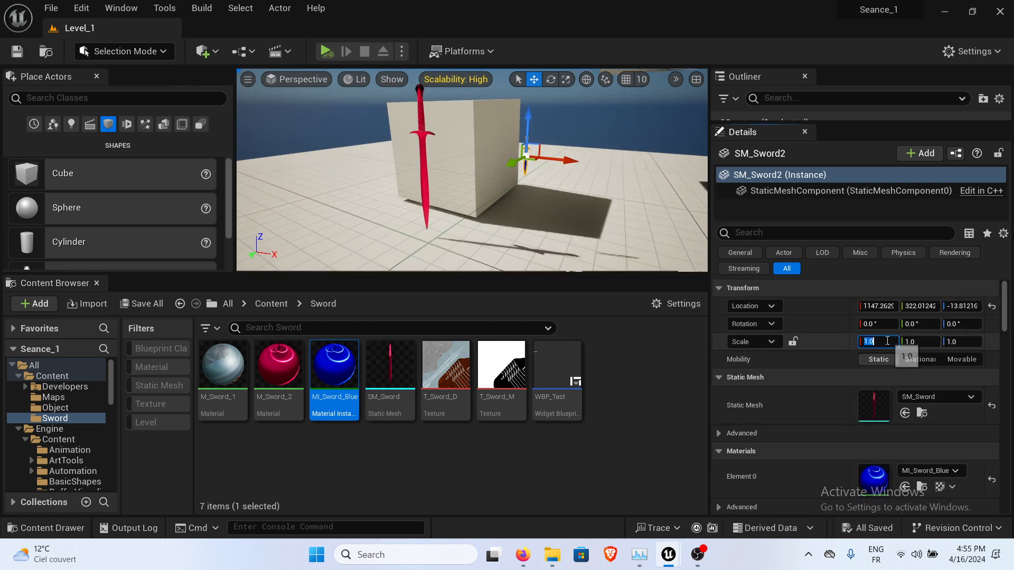
Scale the SM_Sword2 actor uniformly to 4 on all three axes.
{"action": "type", "text": "4"}
{"action": "key", "text": "Return"}
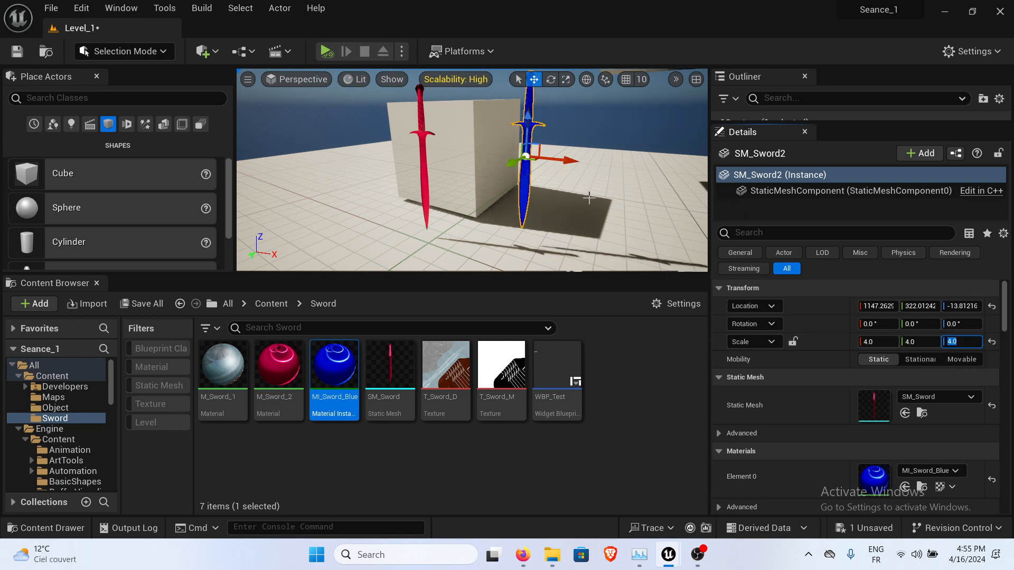
{"action": "left_click_drag", "start_coordinate": [588, 198], "coordinate": [591, 169]}
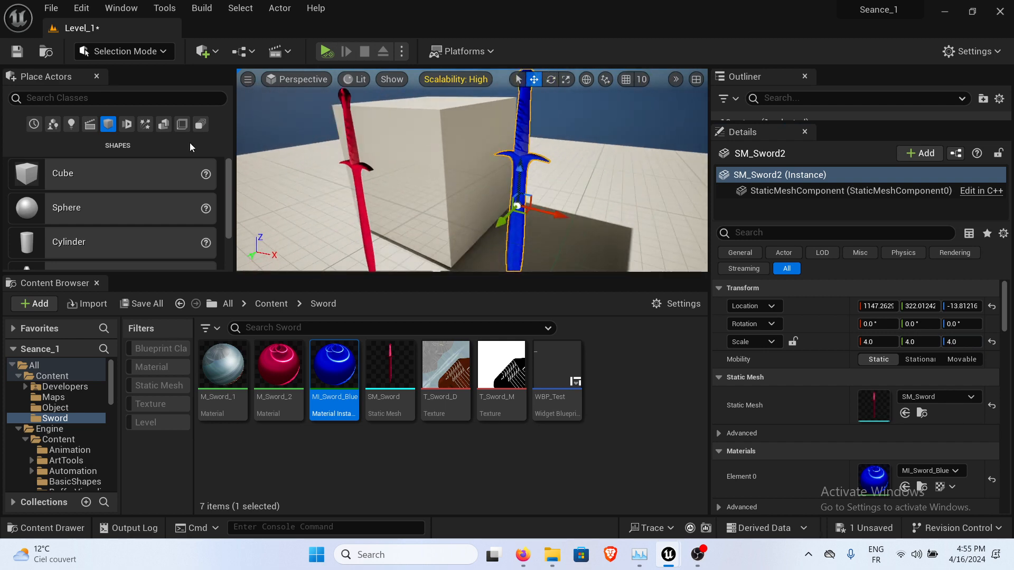
Create a child material instance of MI_Sword_Blue named MI_Sword_Blue_Soft and save it.
{"action": "double_click", "coordinate": [336, 364]}
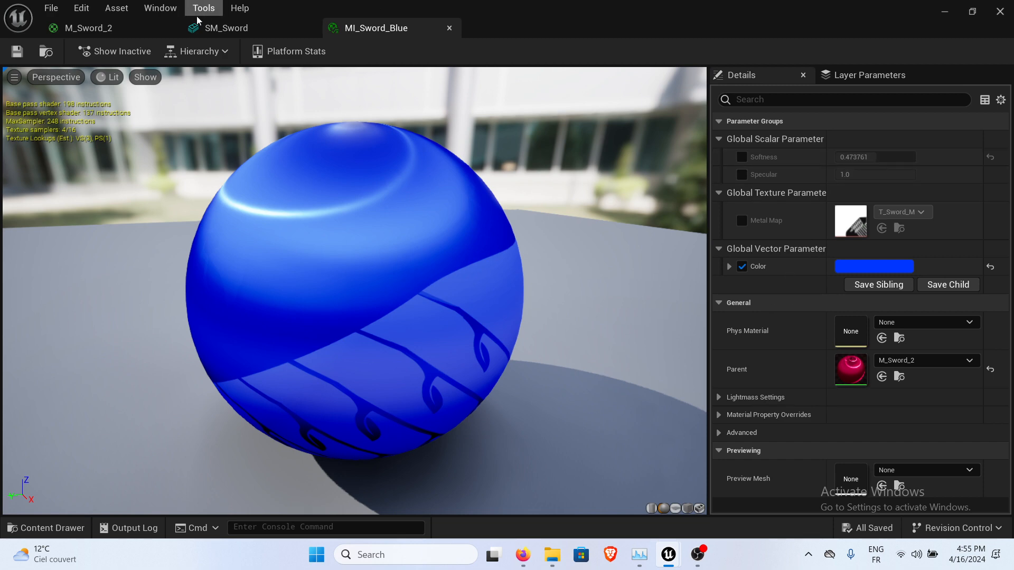
{"action": "left_click", "coordinate": [945, 13]}
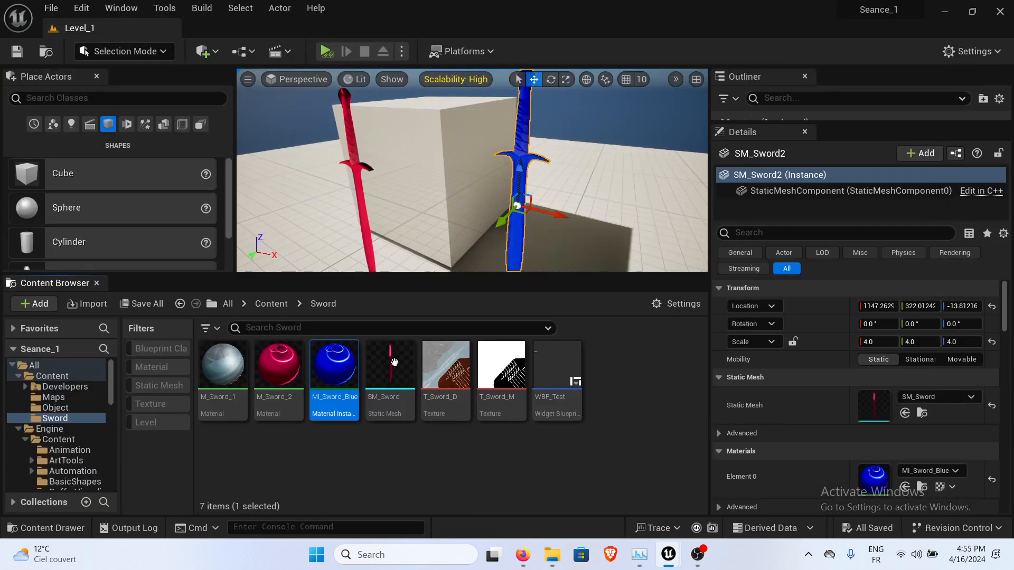
{"action": "right_click", "coordinate": [331, 380]}
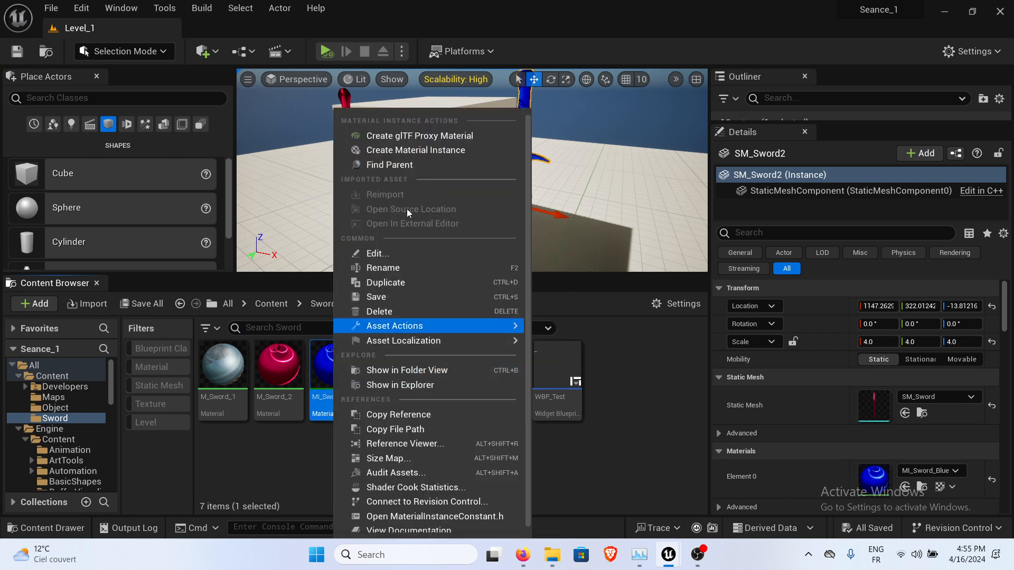
{"action": "left_click", "coordinate": [301, 440]}
{"action": "right_click", "coordinate": [331, 378]}
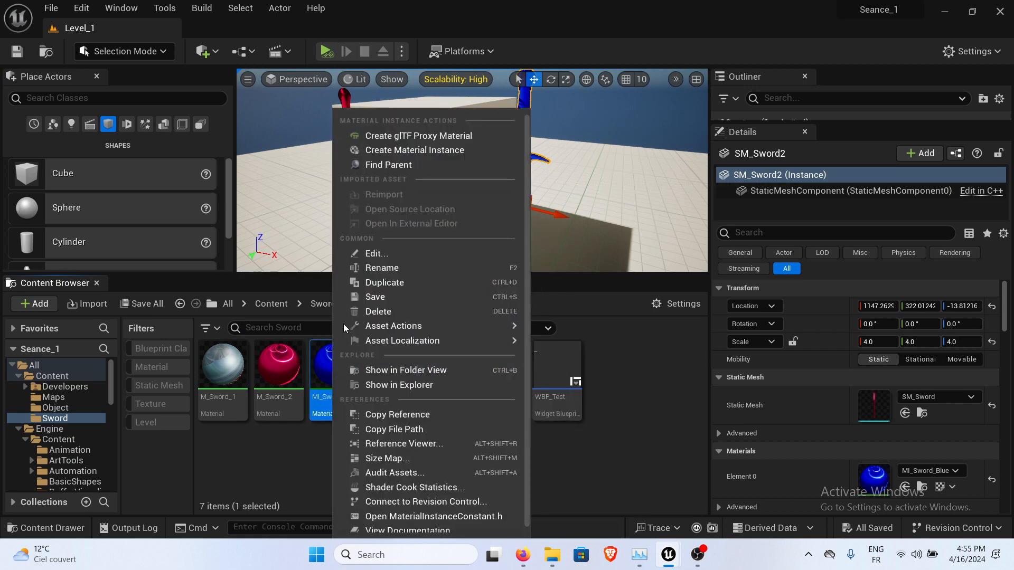
{"action": "left_click", "coordinate": [398, 153]}
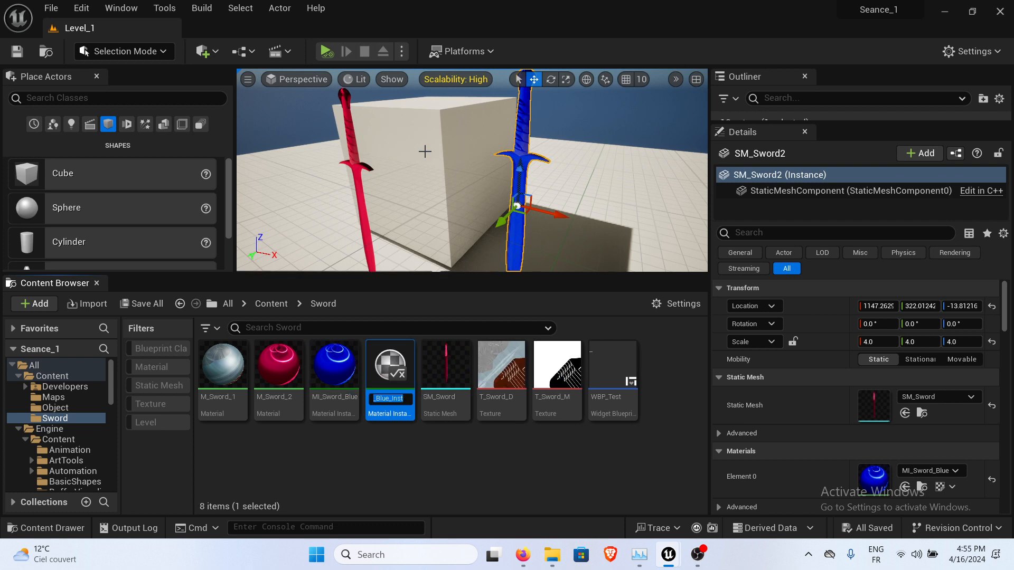
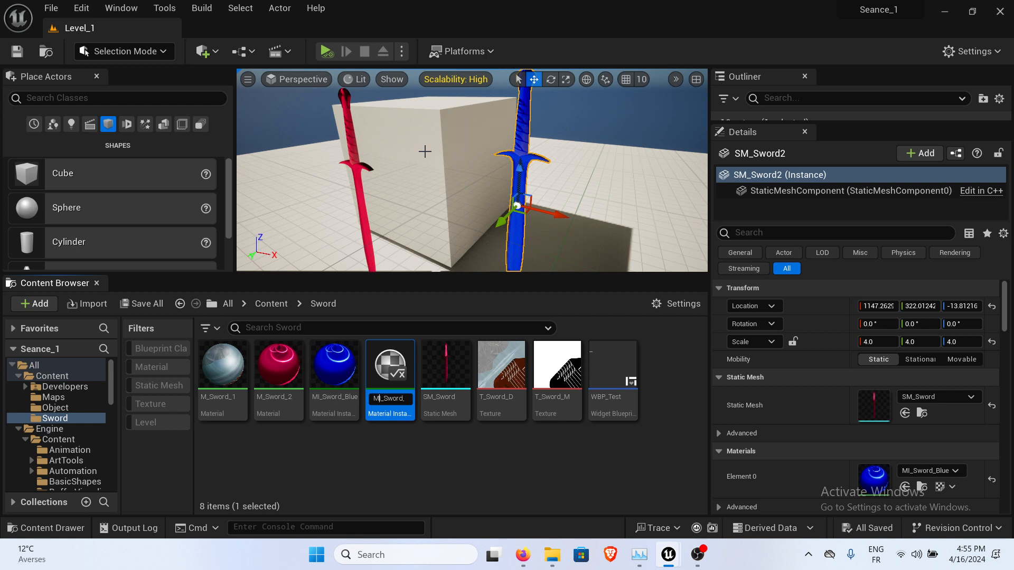
{"action": "key", "text": "Return"}
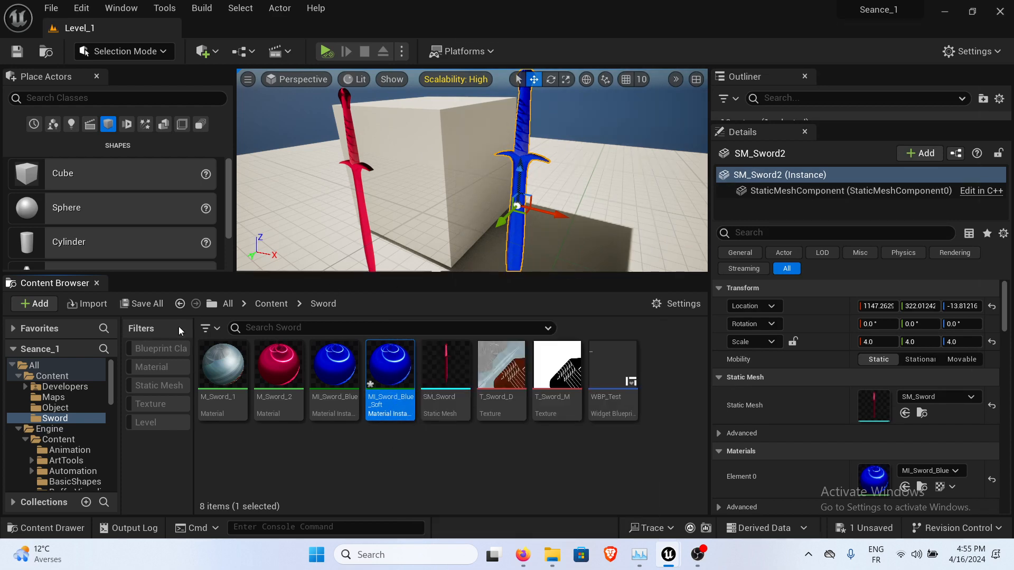
{"action": "left_click", "coordinate": [141, 305]}
{"action": "left_click", "coordinate": [606, 422]}
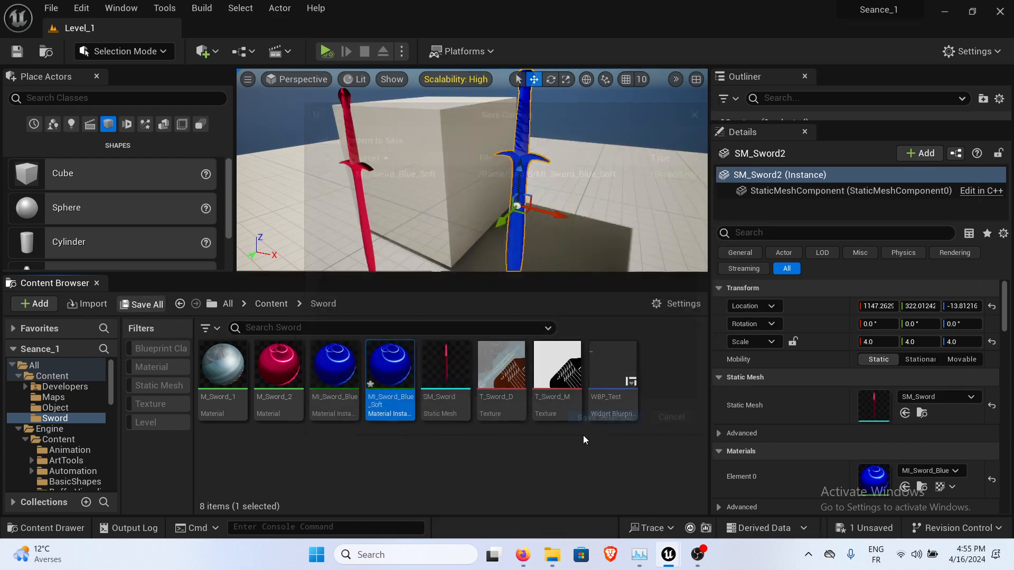
Open the MI_Sword_Blue_Soft material instance and inspect its preview sphere.
{"action": "right_click_drag", "start_coordinate": [486, 212], "coordinate": [520, 206]}
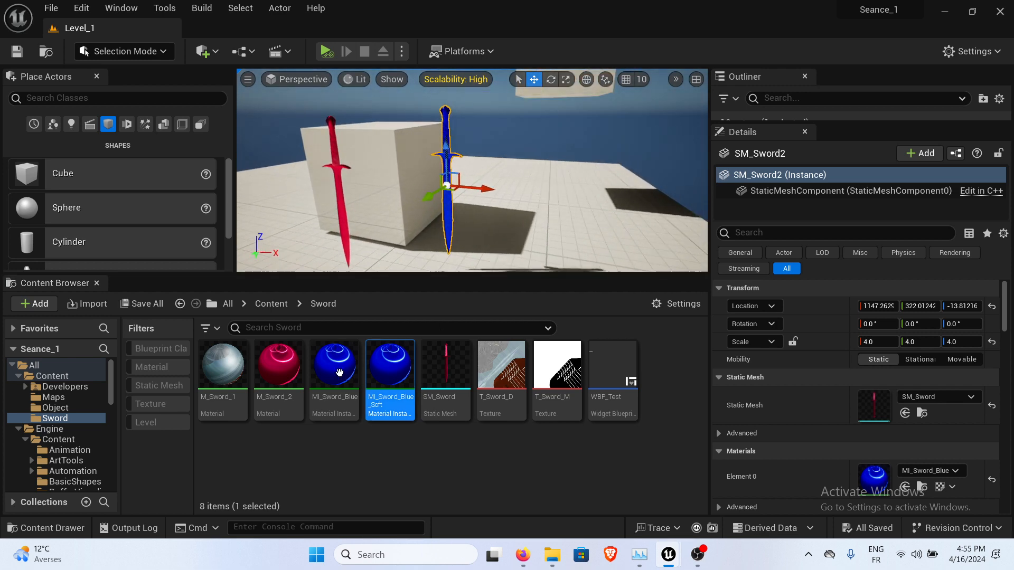
{"action": "double_click", "coordinate": [397, 374]}
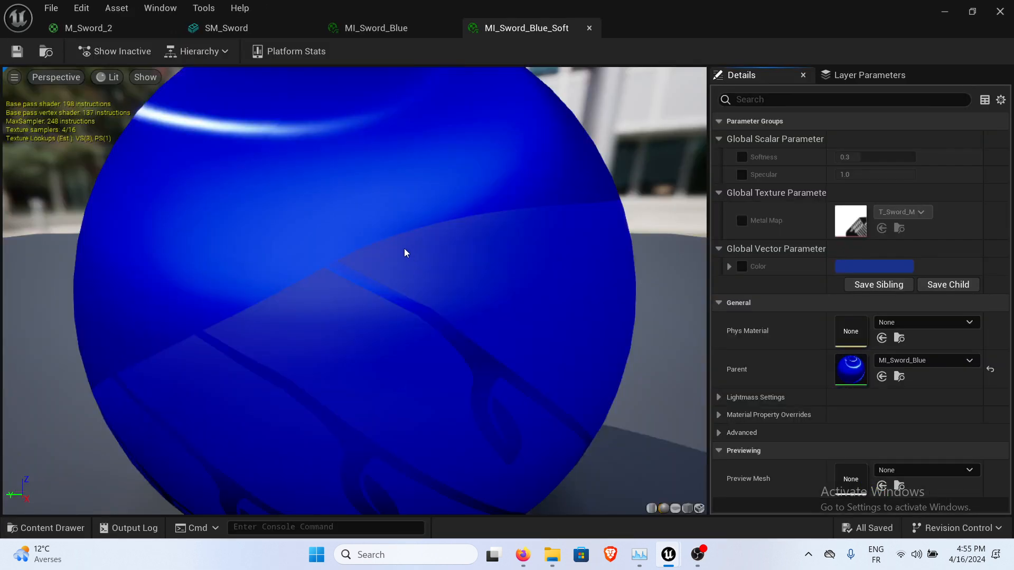
{"action": "left_click_drag", "start_coordinate": [406, 250], "coordinate": [407, 303]}
{"action": "right_click_drag", "start_coordinate": [407, 303], "coordinate": [389, 262]}
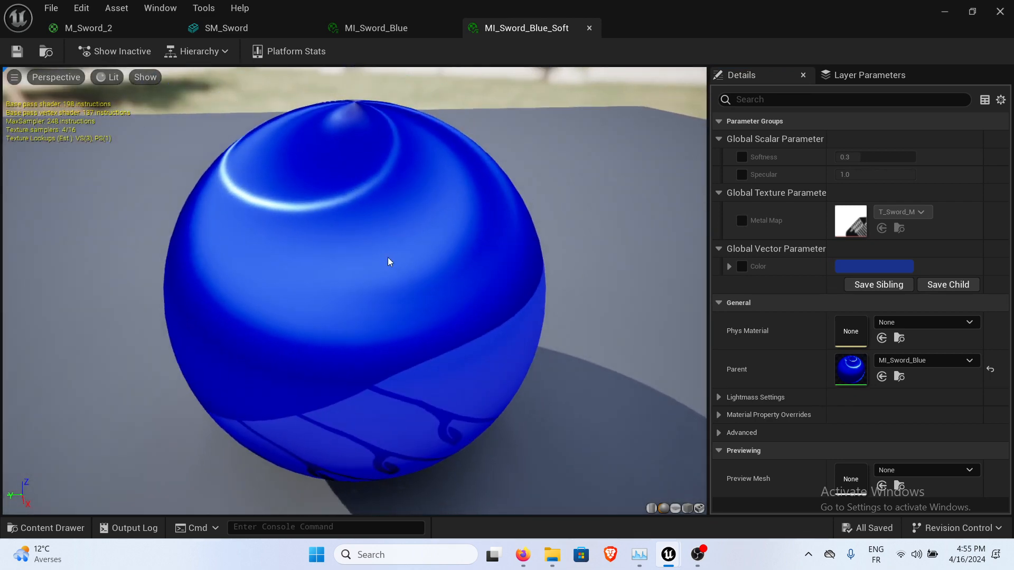
{"action": "left_click_drag", "start_coordinate": [389, 262], "coordinate": [449, 264]}
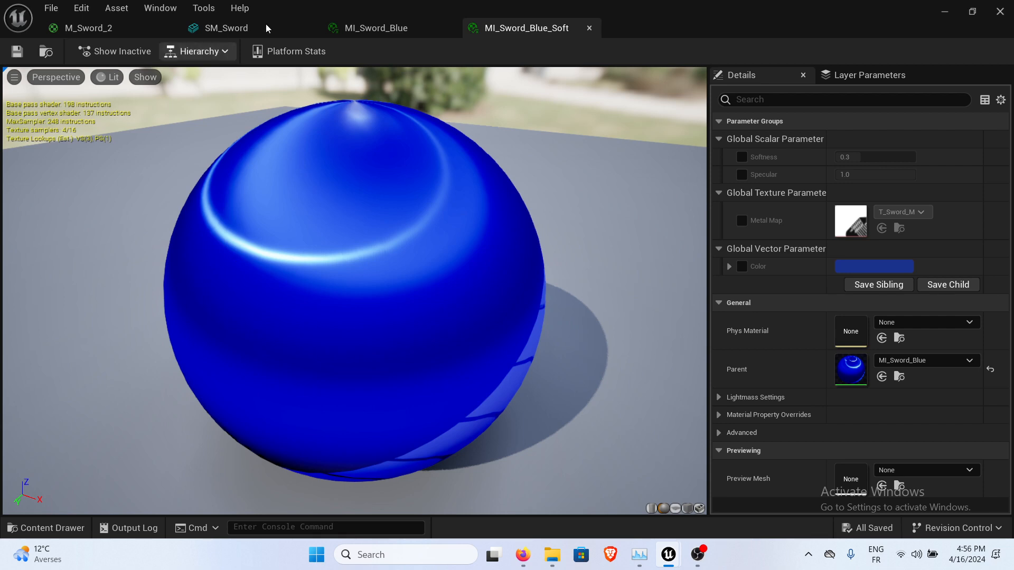
Examine the Color, Metal Map, Specular, Softness and anisotropy nodes in the M_Sword_2 graph against the parameters of MI_Sword_Blue_Soft.
{"action": "left_click", "coordinate": [355, 30]}
{"action": "left_click", "coordinate": [74, 32]}
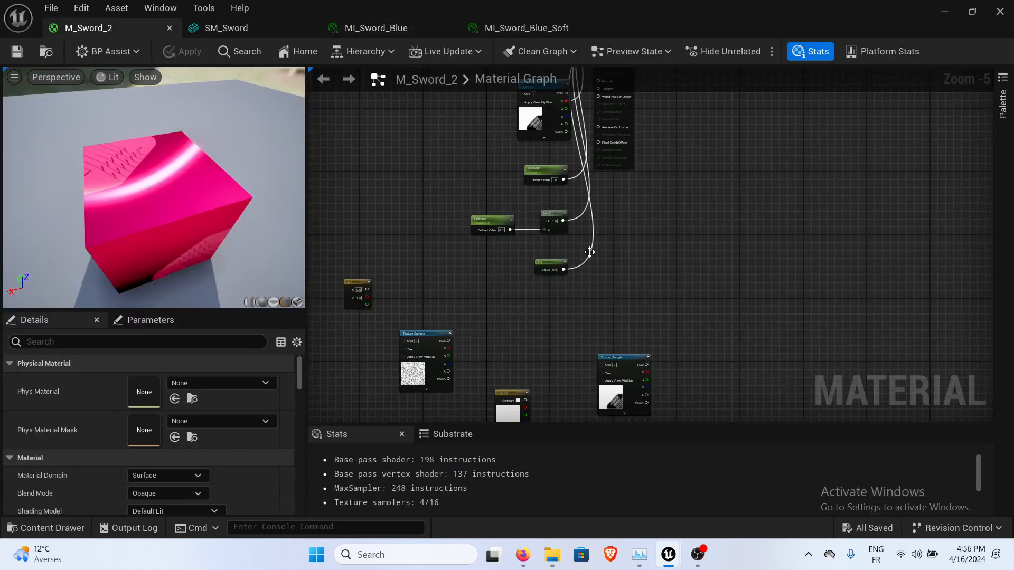
{"action": "scroll", "coordinate": [589, 252], "scroll_direction": "up", "scroll_amount": 3}
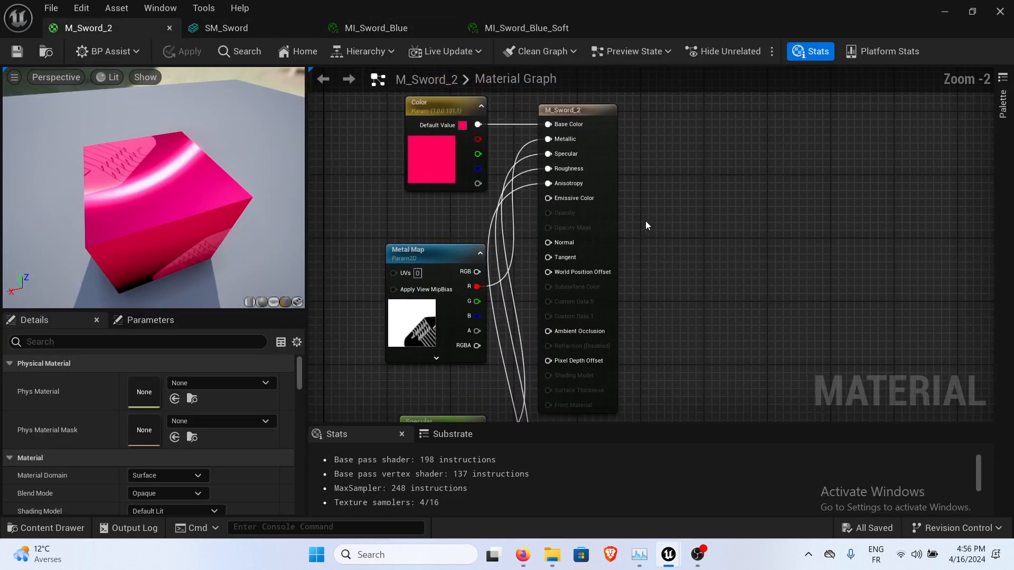
{"action": "left_click", "coordinate": [506, 28]}
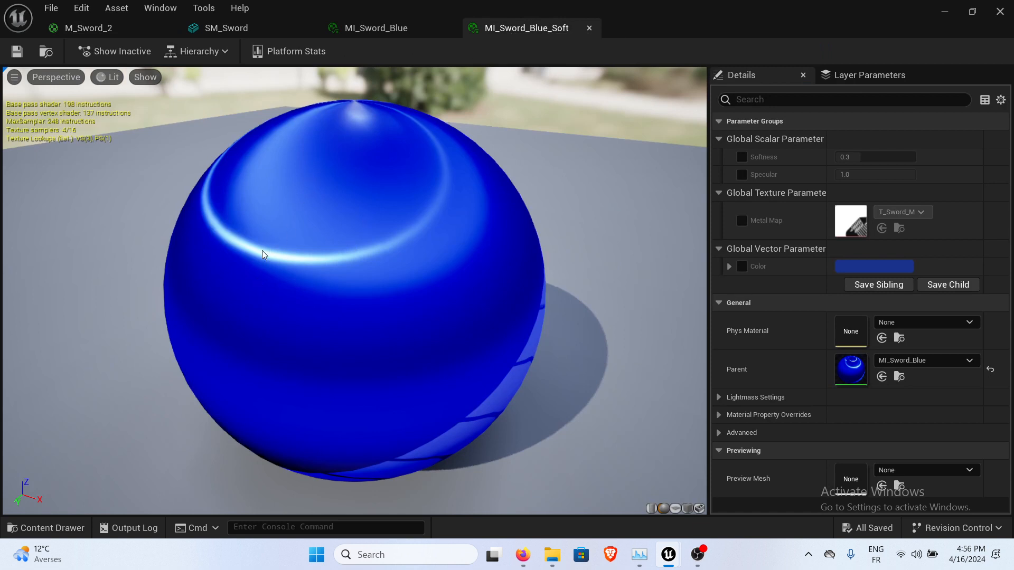
{"action": "left_click", "coordinate": [90, 31]}
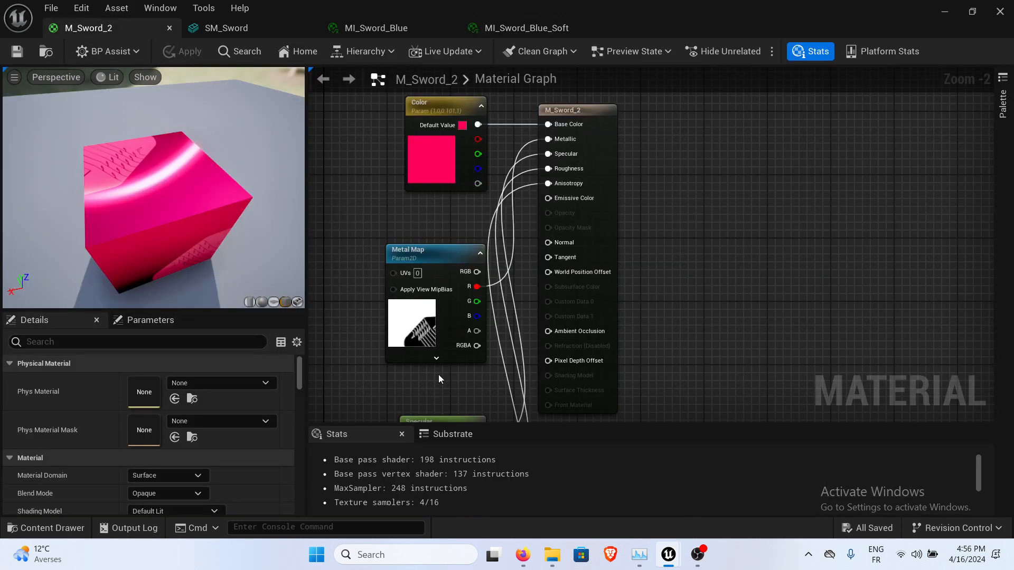
{"action": "right_click_drag", "start_coordinate": [439, 378], "coordinate": [489, 227]}
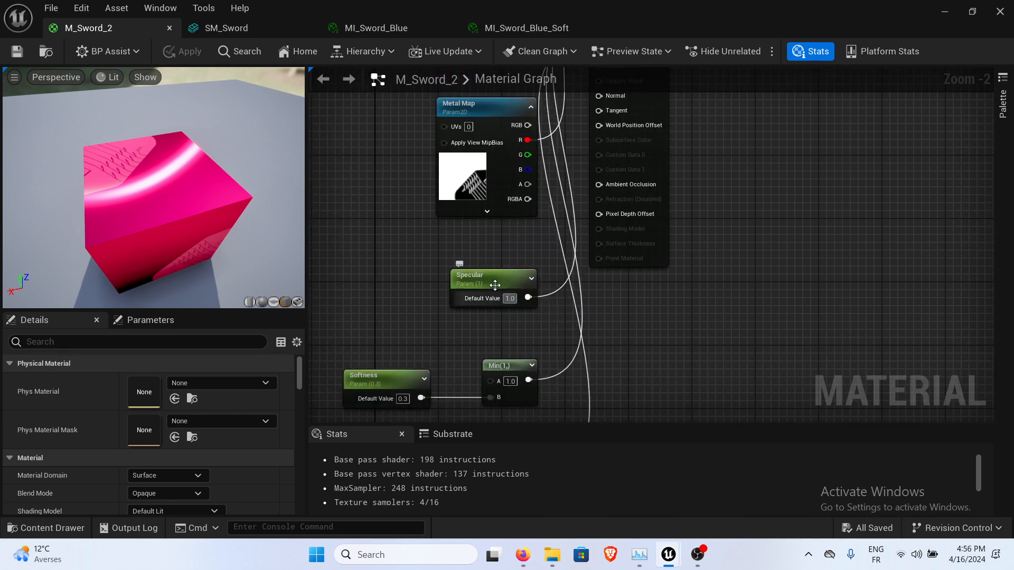
{"action": "mouse_move", "coordinate": [467, 264]}
{"action": "right_mouse_down"}
{"action": "mouse_move", "coordinate": [479, 315]}
{"action": "mouse_move", "coordinate": [457, 275]}
{"action": "right_mouse_up"}
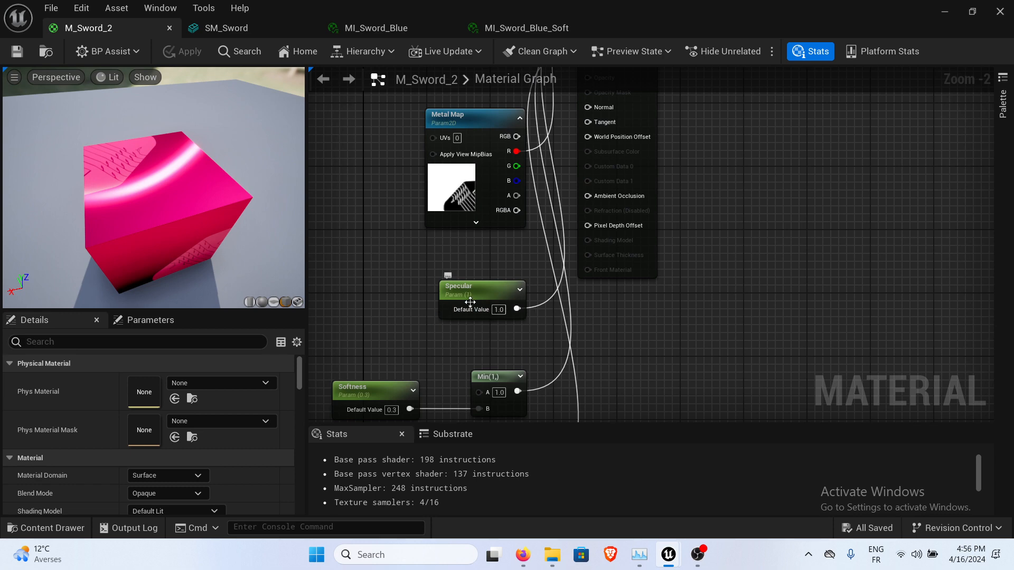
{"action": "right_click_drag", "start_coordinate": [438, 313], "coordinate": [444, 275]}
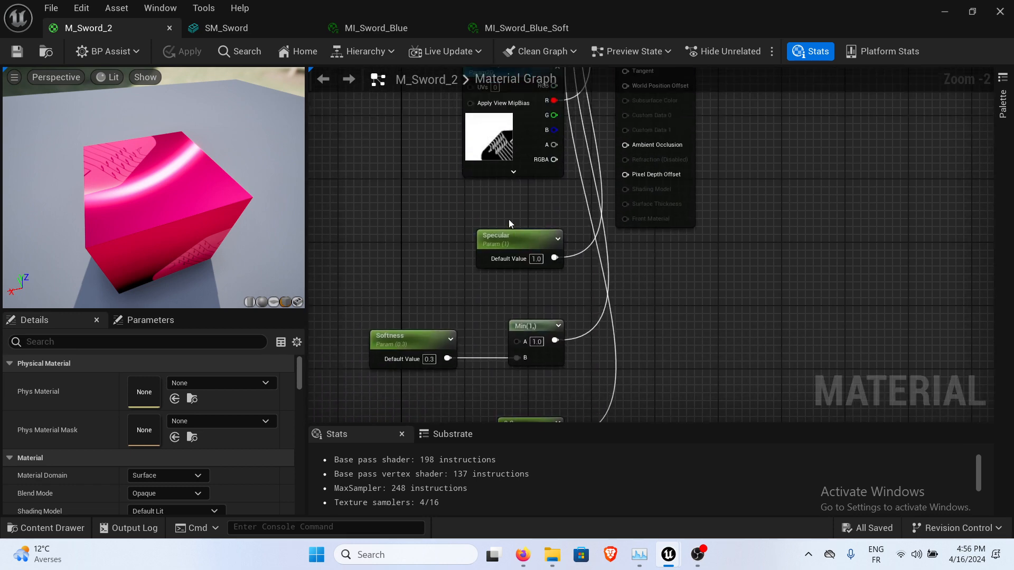
{"action": "right_click_drag", "start_coordinate": [508, 220], "coordinate": [390, 437]}
{"action": "right_click_drag", "start_coordinate": [455, 343], "coordinate": [513, 161]}
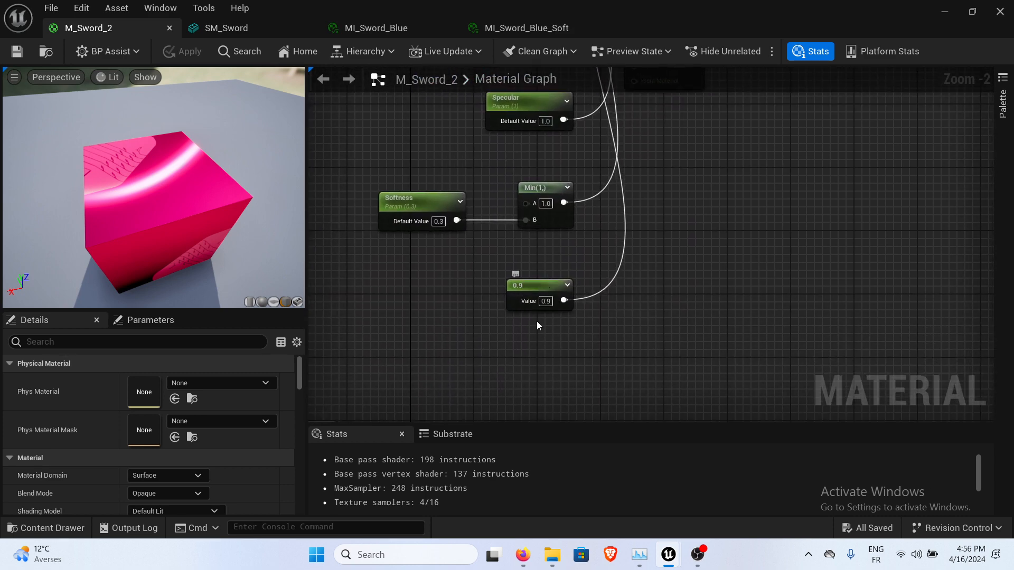
{"action": "right_click_drag", "start_coordinate": [488, 324], "coordinate": [406, 543]}
{"action": "right_click_drag", "start_coordinate": [405, 109], "coordinate": [459, 199]}
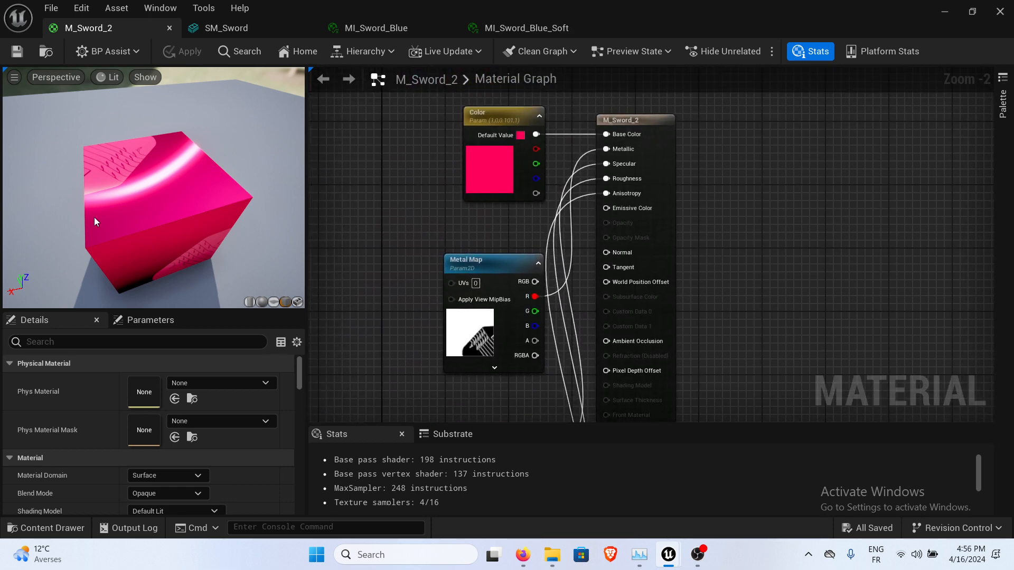
Override the Softness parameter in MI_Sword_Blue_Soft and set it to 0.0.
{"action": "left_click", "coordinate": [556, 32]}
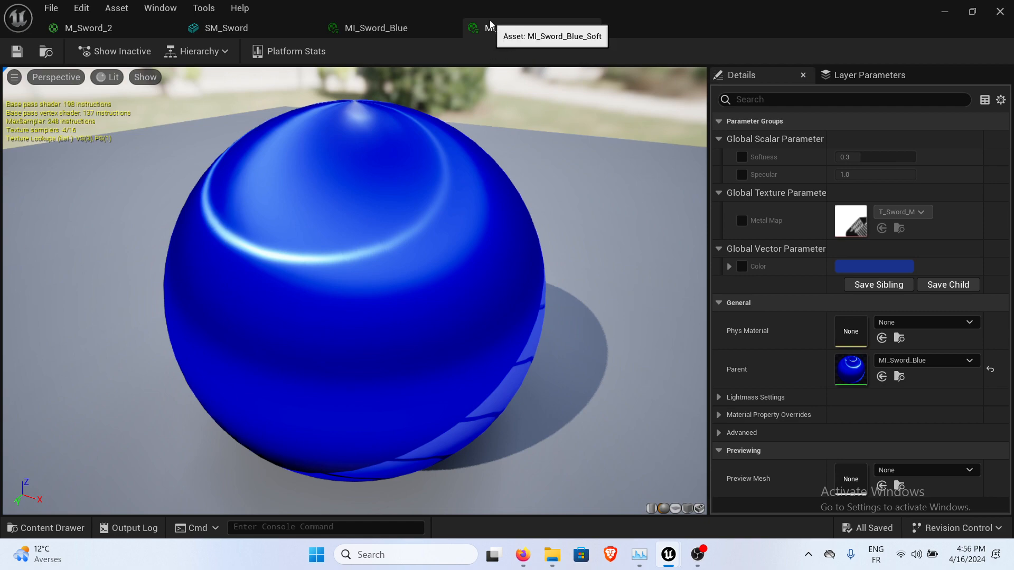
{"action": "left_click_drag", "start_coordinate": [370, 295], "coordinate": [423, 290]}
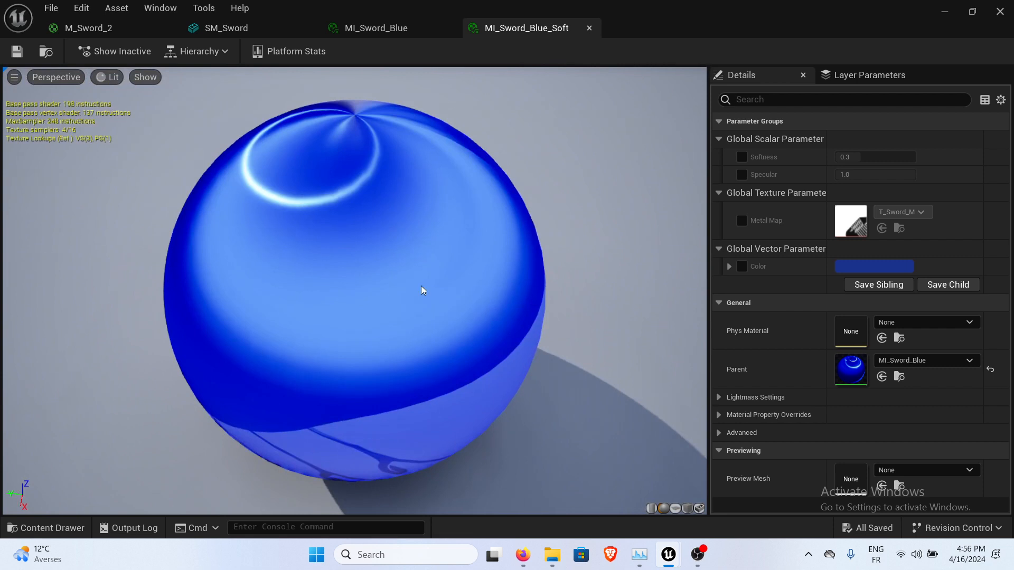
{"action": "left_click", "coordinate": [741, 157]}
{"action": "mouse_move", "coordinate": [848, 156]}
{"action": "left_mouse_down"}
{"action": "mouse_move", "coordinate": [908, 156]}
{"action": "mouse_move", "coordinate": [835, 157]}
{"action": "left_mouse_up"}
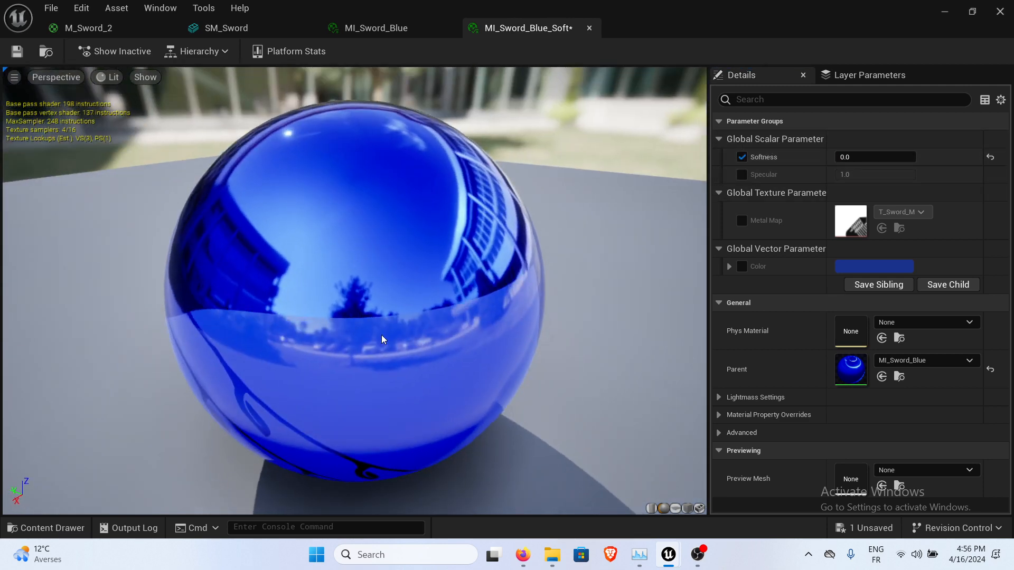
Override the Specular parameter of MI_Sword_Blue_Soft and lower it to about 0.76.
{"action": "left_click_drag", "start_coordinate": [363, 333], "coordinate": [338, 310]}
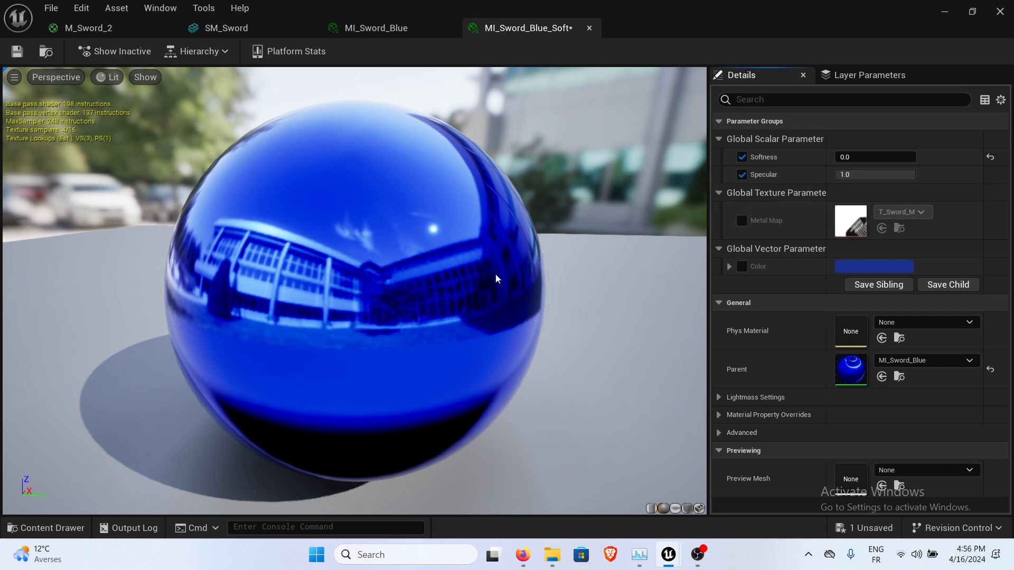
{"action": "left_click_drag", "start_coordinate": [855, 174], "coordinate": [892, 174]}
{"action": "left_click_drag", "start_coordinate": [370, 274], "coordinate": [412, 280]}
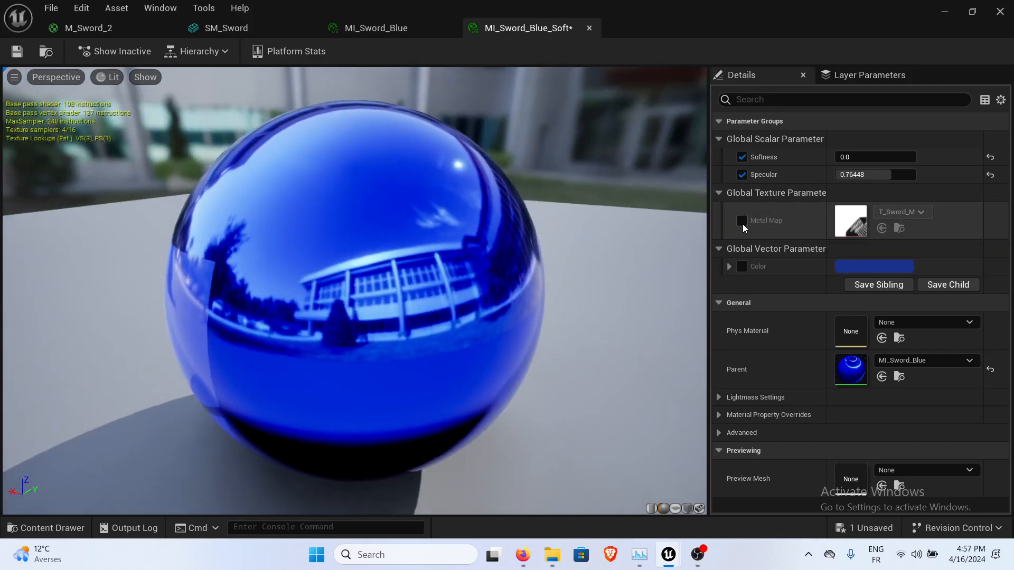
Override the Metal Map parameter with the TilingNoise05 texture and check the effect around the preview sphere.
{"action": "left_click", "coordinate": [742, 221]}
{"action": "left_click_drag", "start_coordinate": [370, 275], "coordinate": [465, 280]}
{"action": "left_click", "coordinate": [901, 212]}
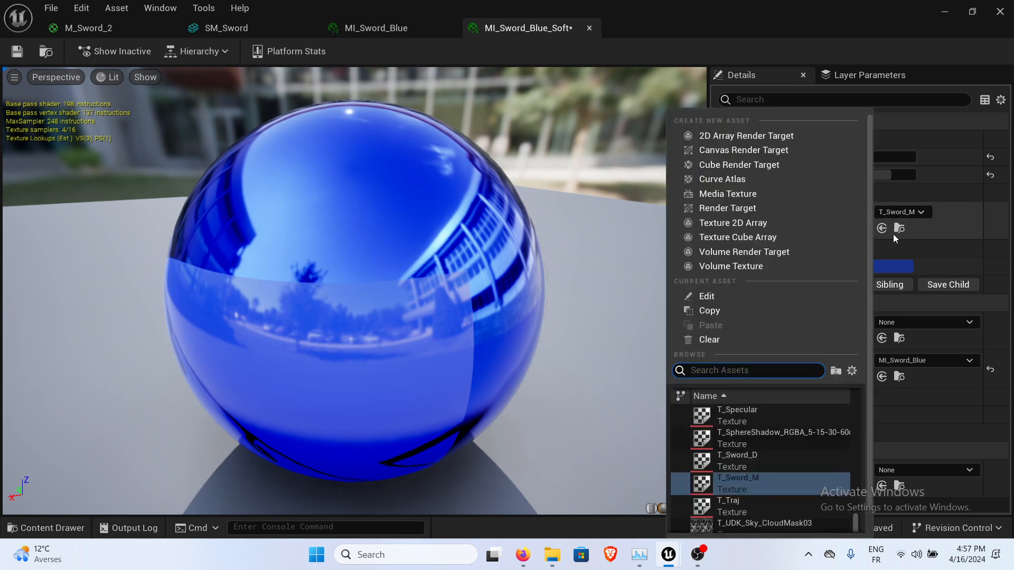
{"action": "scroll", "coordinate": [761, 475], "scroll_direction": "down", "scroll_amount": 10}
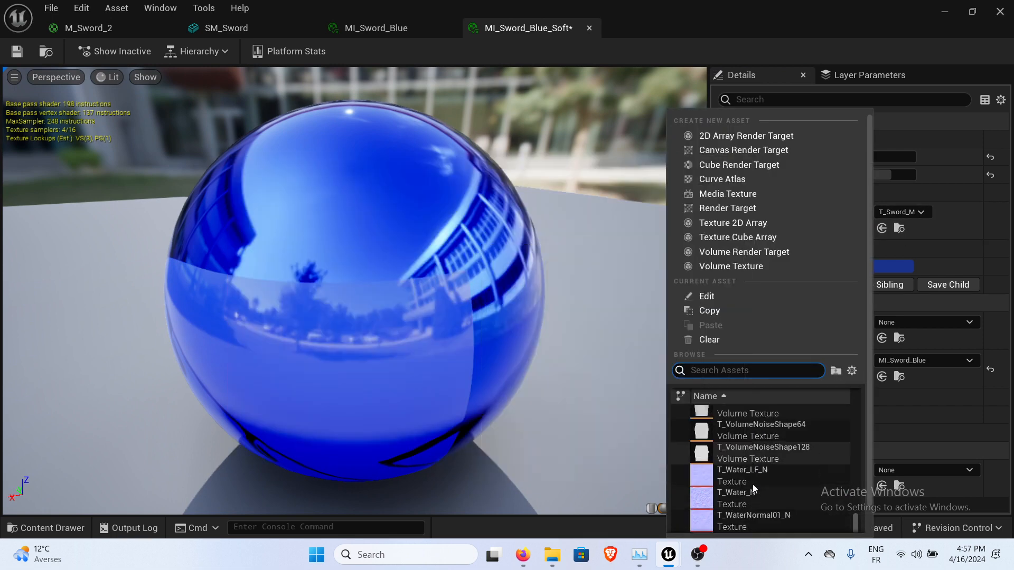
{"action": "scroll", "coordinate": [753, 483], "scroll_direction": "down", "scroll_amount": 10}
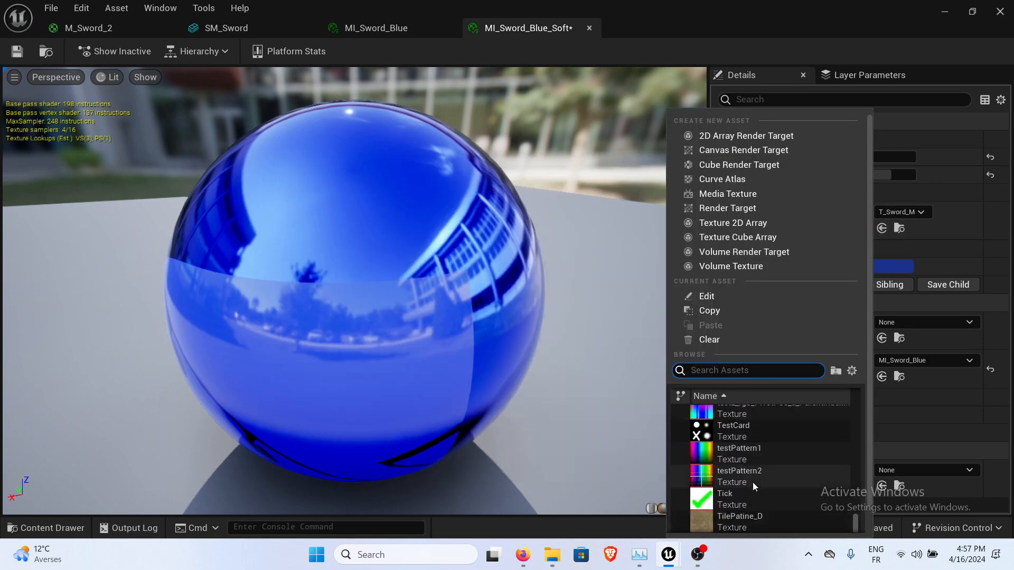
{"action": "scroll", "coordinate": [754, 483], "scroll_direction": "down", "scroll_amount": 6}
{"action": "scroll", "coordinate": [753, 483], "scroll_direction": "up", "scroll_amount": 5}
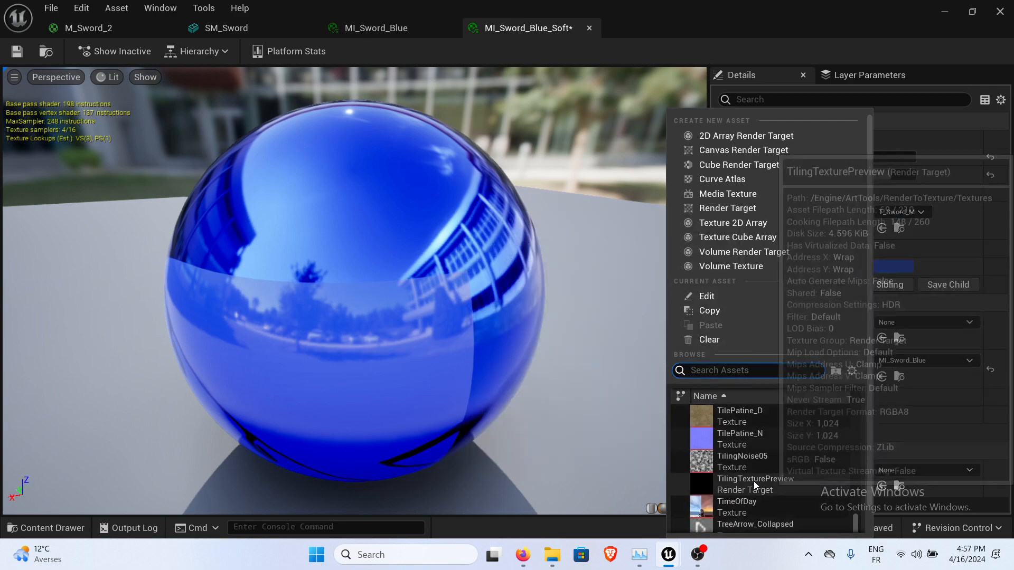
{"action": "left_click", "coordinate": [747, 459]}
{"action": "left_click_drag", "start_coordinate": [442, 312], "coordinate": [249, 343]}
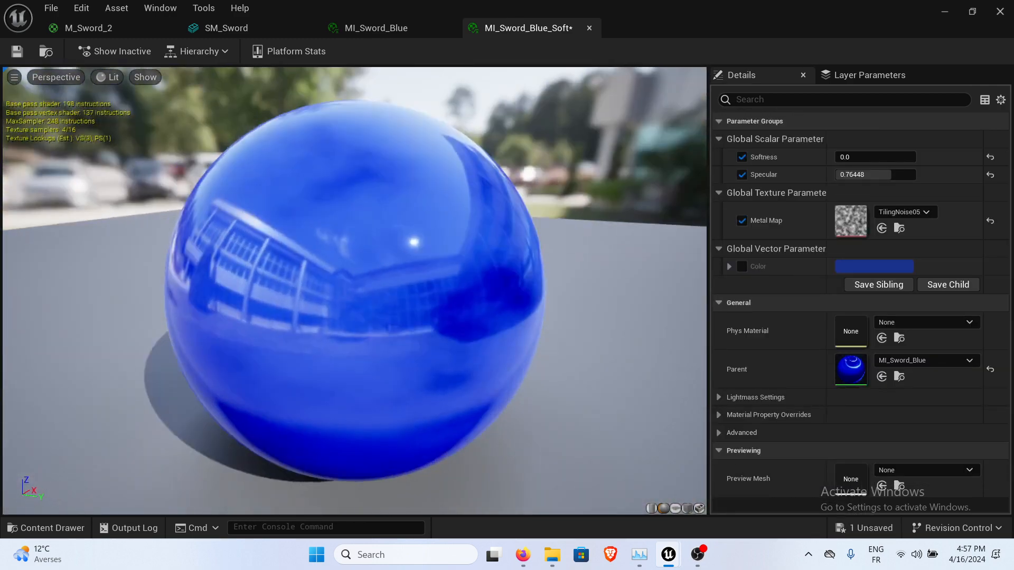
{"action": "left_click_drag", "start_coordinate": [346, 305], "coordinate": [132, 306]}
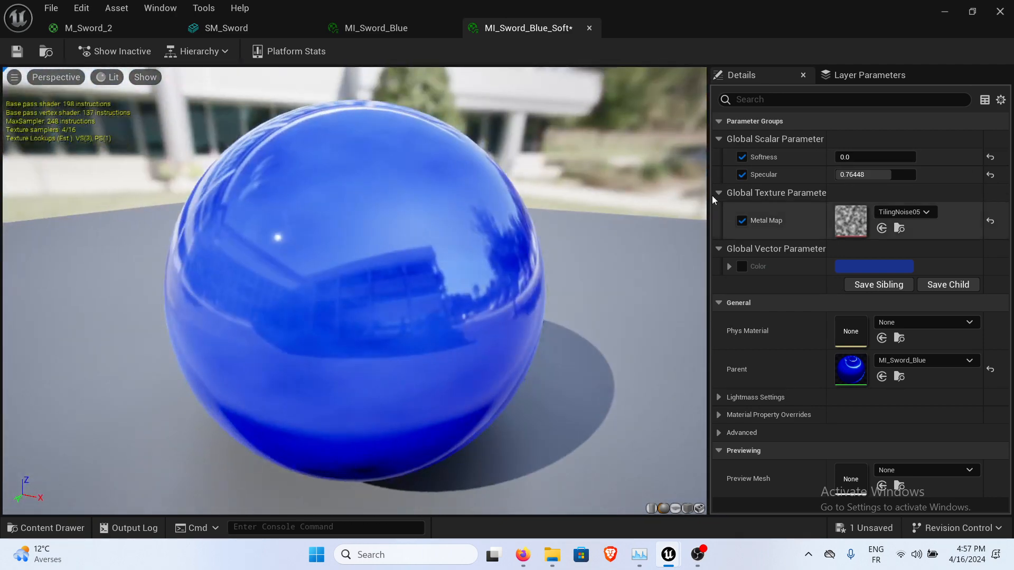
Replace the Metal Map texture of MI_Sword_Blue_Soft with UE4_Logo and check the pattern on the preview sphere.
{"action": "left_click", "coordinate": [886, 212]}
{"action": "scroll", "coordinate": [734, 429], "scroll_direction": "down", "scroll_amount": 3}
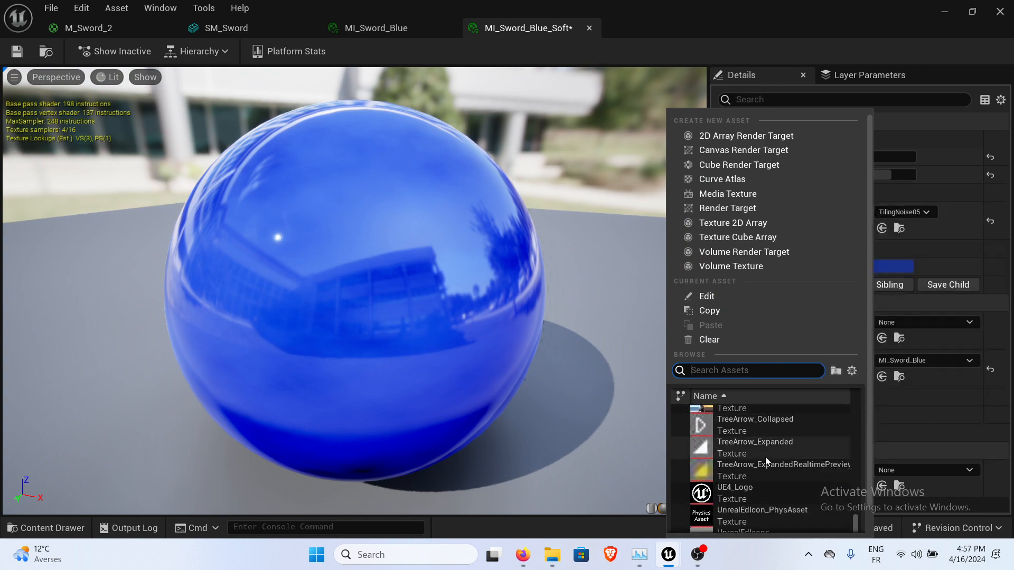
{"action": "scroll", "coordinate": [765, 457], "scroll_direction": "down", "scroll_amount": 1}
{"action": "left_click", "coordinate": [755, 430]}
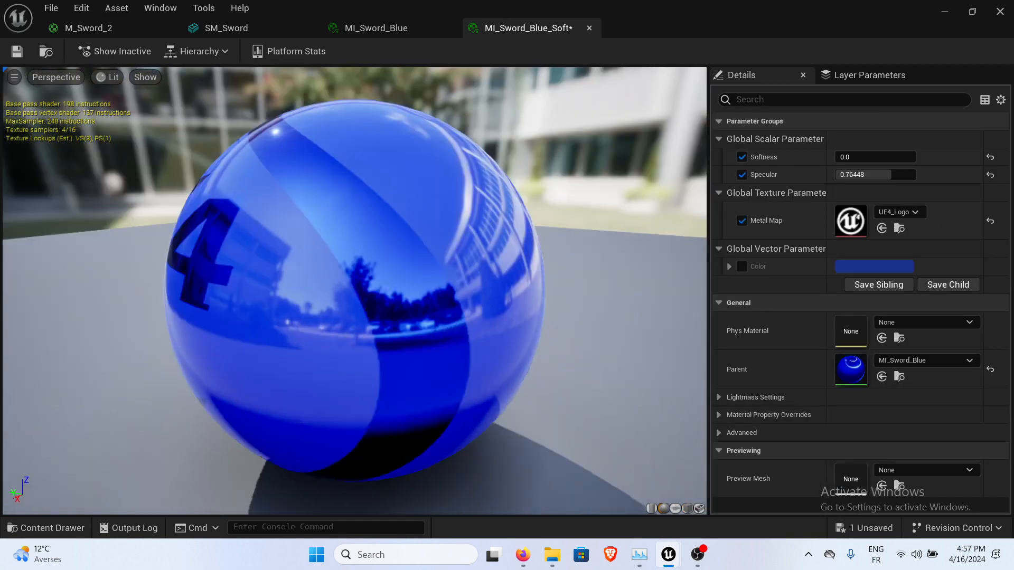
{"action": "left_click_drag", "start_coordinate": [354, 290], "coordinate": [258, 232]}
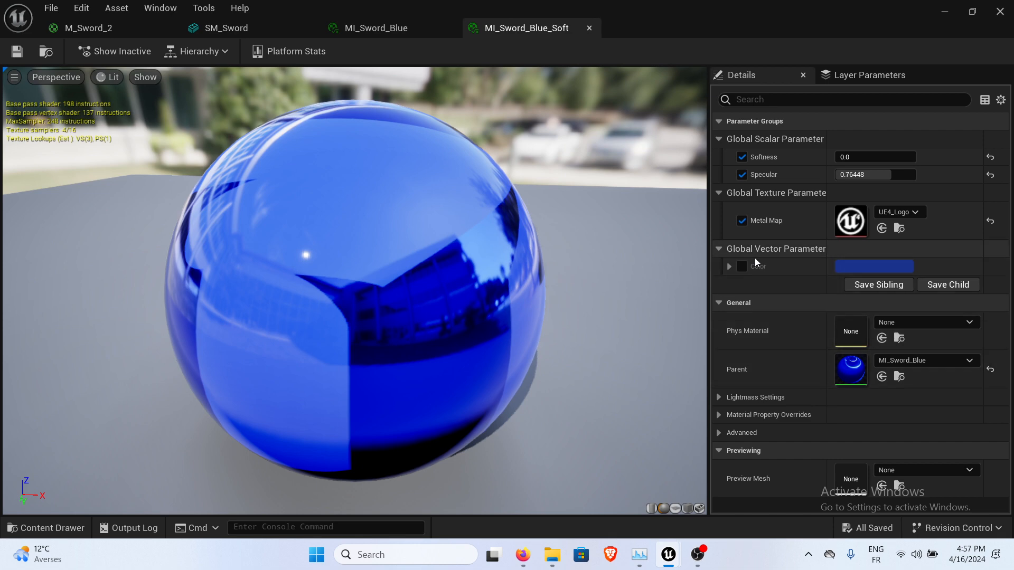
Override the Color parameter of MI_Sword_Blue_Soft and set it to a violet blue, hex sRGB 4900FFFF.
{"action": "left_click", "coordinate": [742, 267]}
{"action": "left_click_drag", "start_coordinate": [449, 293], "coordinate": [475, 254]}
{"action": "right_click_drag", "start_coordinate": [449, 293], "coordinate": [449, 348]}
{"action": "left_click_drag", "start_coordinate": [449, 292], "coordinate": [465, 317]}
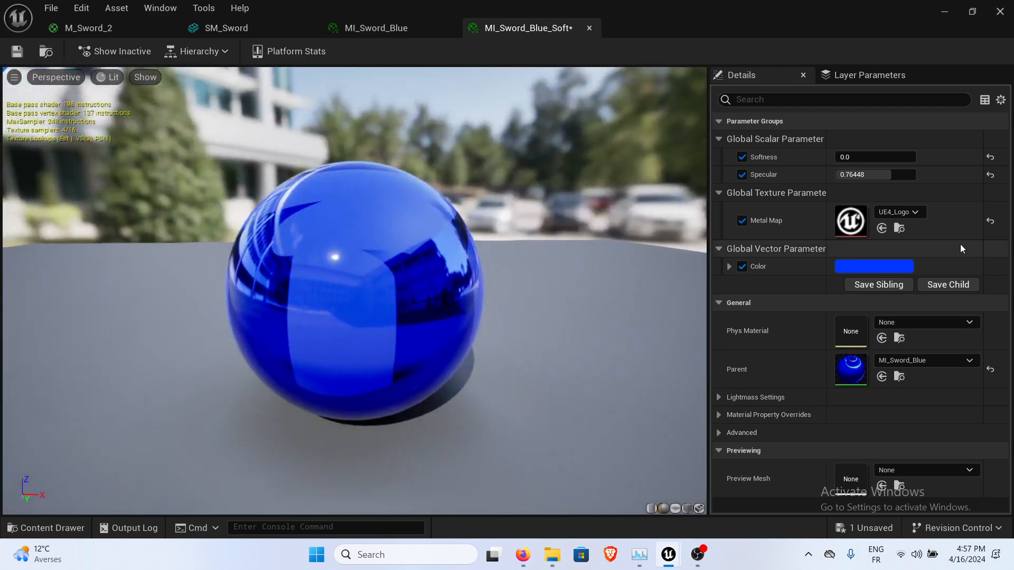
{"action": "left_click", "coordinate": [895, 265]}
{"action": "left_click", "coordinate": [740, 297]}
{"action": "left_click", "coordinate": [743, 296]}
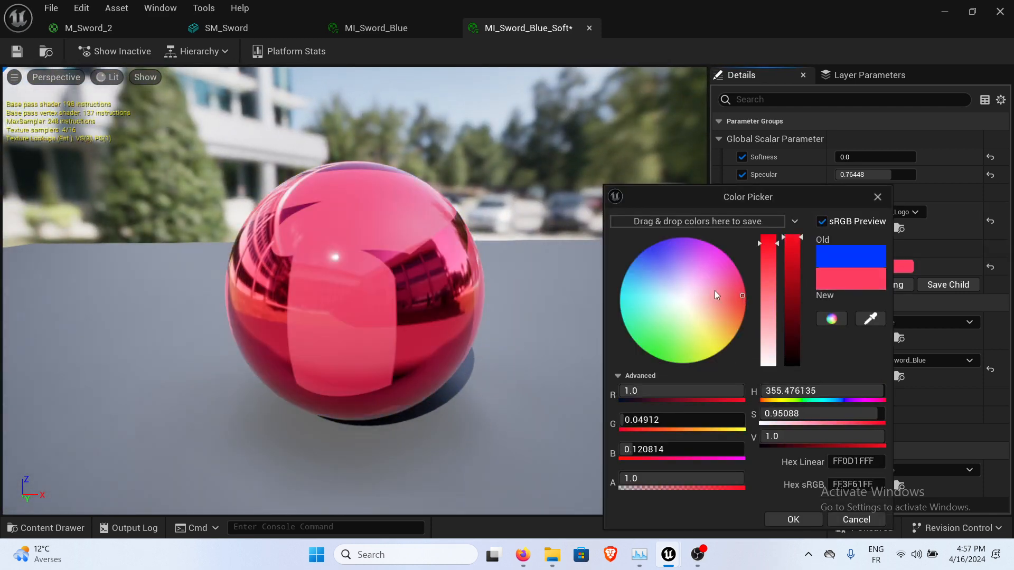
{"action": "mouse_move", "coordinate": [714, 291]}
{"action": "left_mouse_down"}
{"action": "mouse_move", "coordinate": [651, 251]}
{"action": "mouse_move", "coordinate": [655, 242]}
{"action": "left_mouse_up"}
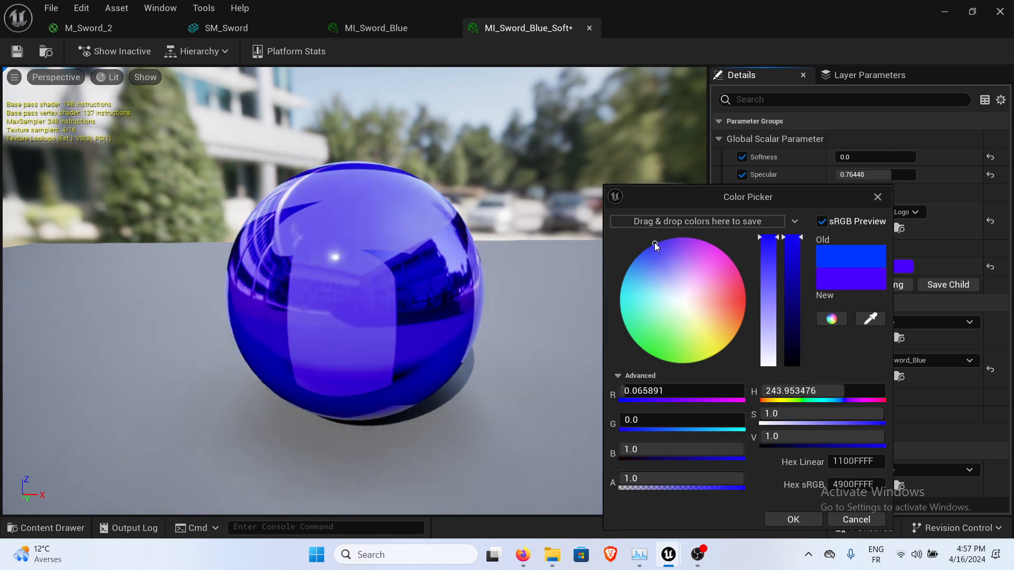
{"action": "left_click", "coordinate": [793, 520]}
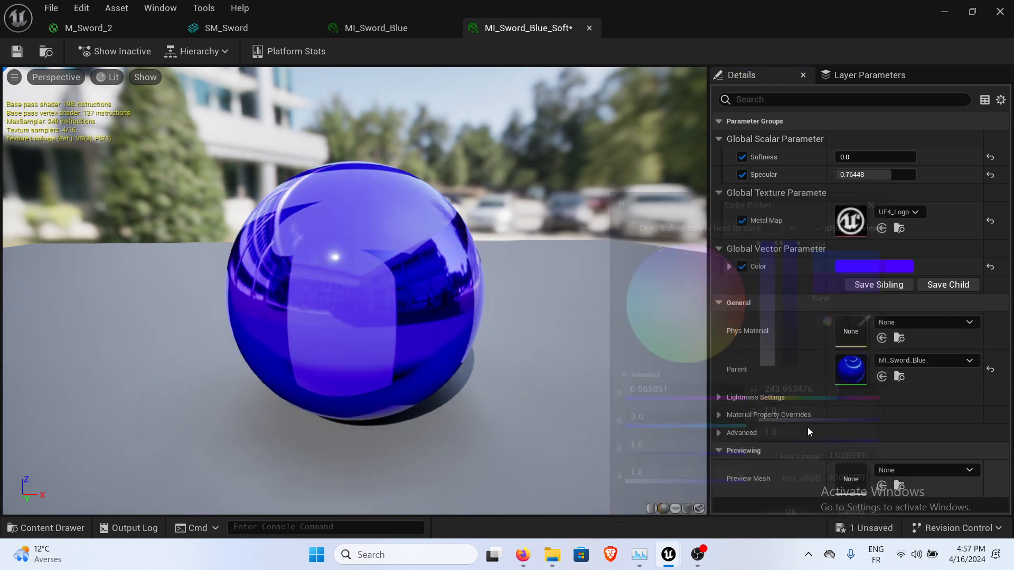
Disable the Color override in MI_Sword_Blue_Soft and inspect the preview sphere from several angles.
{"action": "left_click", "coordinate": [742, 267]}
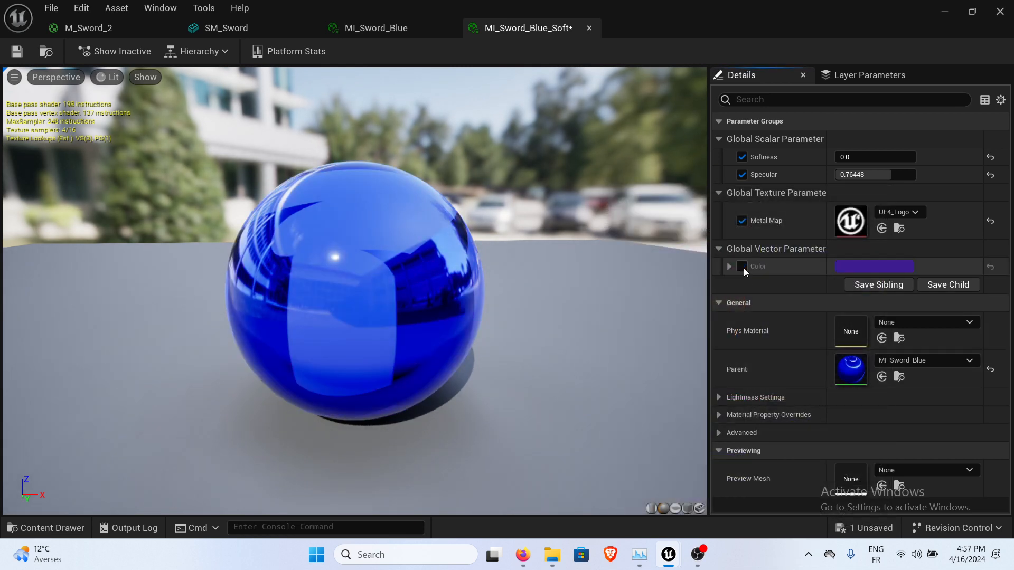
{"action": "mouse_move", "coordinate": [401, 296]}
{"action": "right_mouse_down"}
{"action": "mouse_move", "coordinate": [401, 327]}
{"action": "mouse_move", "coordinate": [401, 314]}
{"action": "right_mouse_up"}
{"action": "left_click_drag", "start_coordinate": [401, 296], "coordinate": [449, 283]}
{"action": "left_click_drag", "start_coordinate": [317, 268], "coordinate": [294, 284]}
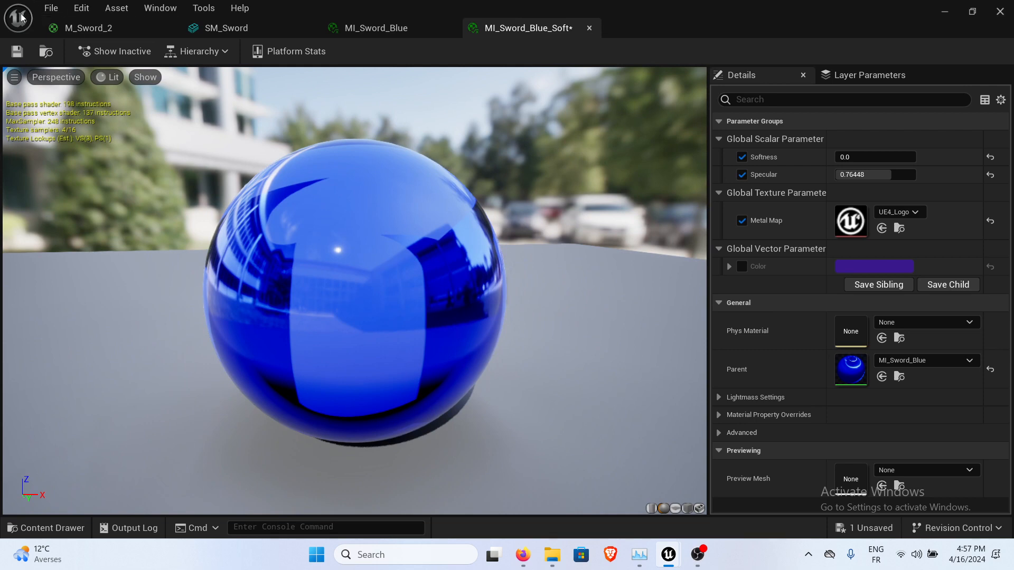
{"action": "left_click_drag", "start_coordinate": [555, 253], "coordinate": [500, 244]}
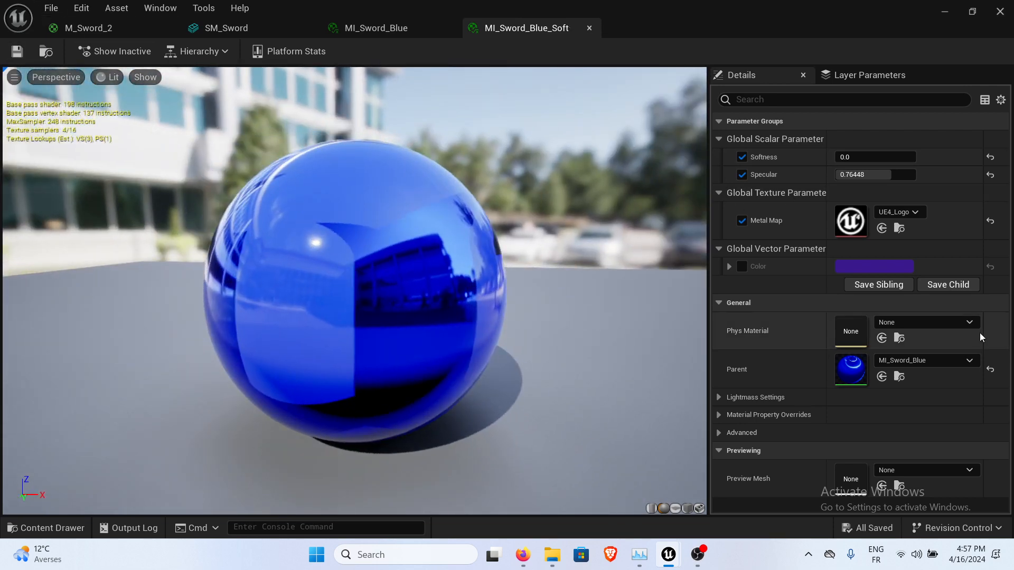
{"action": "left_click_drag", "start_coordinate": [586, 272], "coordinate": [533, 258]}
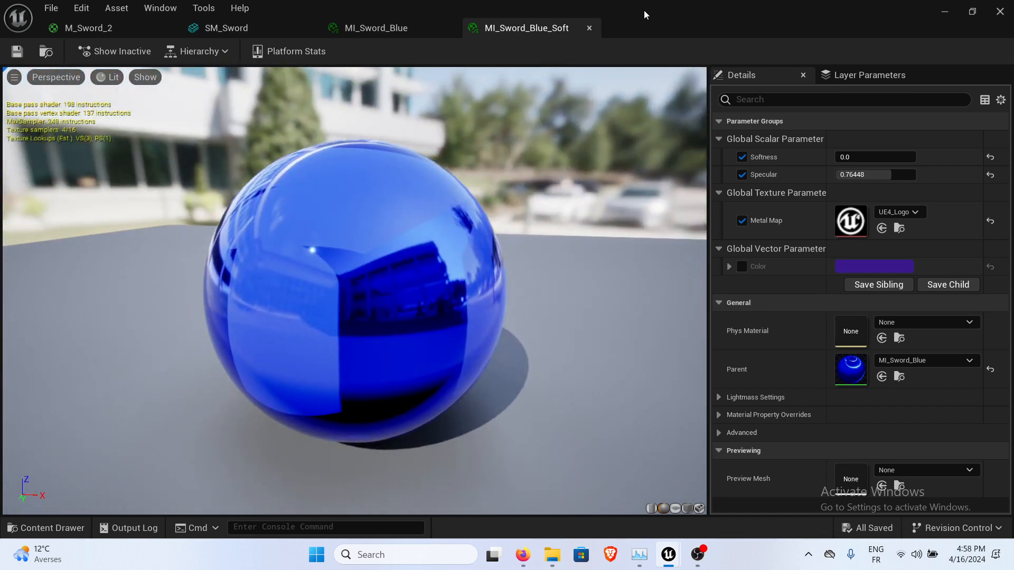
Return to Level_1 and place another SM_Sword beside the blue sword, raised to a height of about Z 37.
{"action": "left_click", "coordinate": [945, 11]}
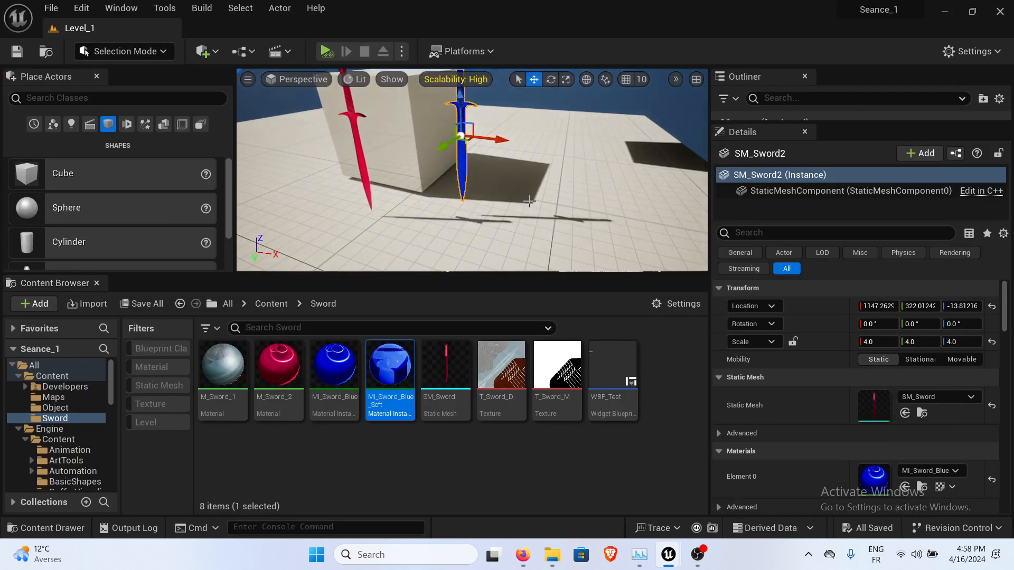
{"action": "left_click_drag", "start_coordinate": [446, 364], "coordinate": [539, 216]}
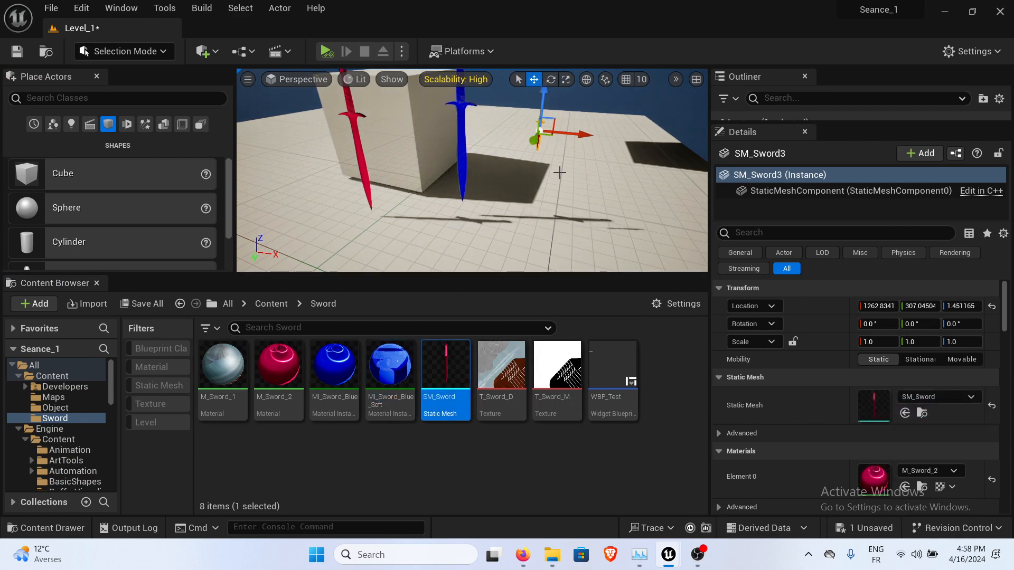
{"action": "right_click_drag", "start_coordinate": [560, 173], "coordinate": [608, 150]}
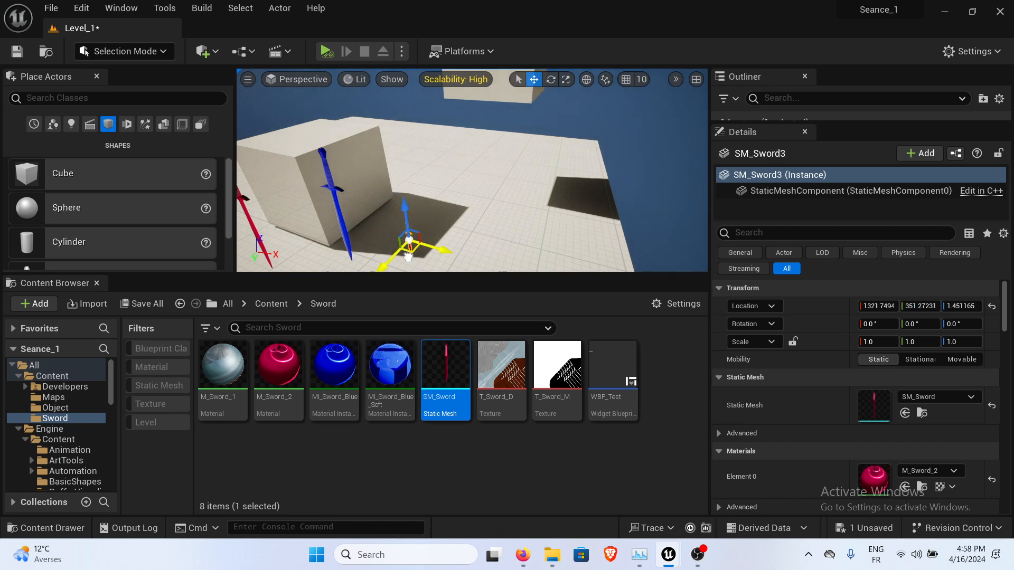
{"action": "right_click_drag", "start_coordinate": [483, 198], "coordinate": [481, 169]}
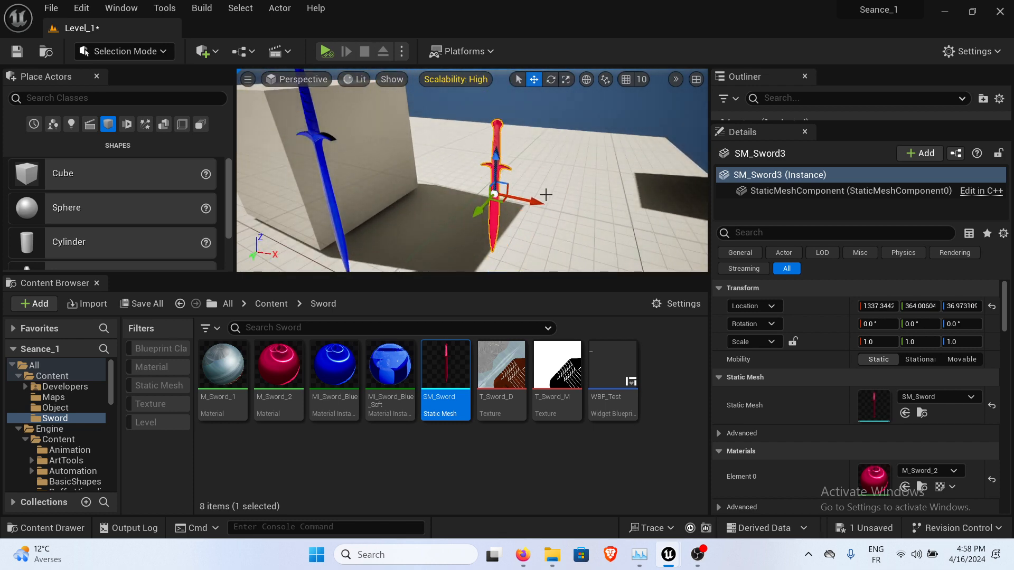
{"action": "mouse_move", "coordinate": [551, 147]}
{"action": "right_mouse_down"}
{"action": "mouse_move", "coordinate": [554, 164]}
{"action": "mouse_move", "coordinate": [560, 137]}
{"action": "right_mouse_up"}
Set the scale of the newly placed sword to 4.0 on all three axes.
{"action": "scroll", "coordinate": [933, 438], "scroll_direction": "down", "scroll_amount": 5}
{"action": "scroll", "coordinate": [933, 438], "scroll_direction": "up", "scroll_amount": 3}
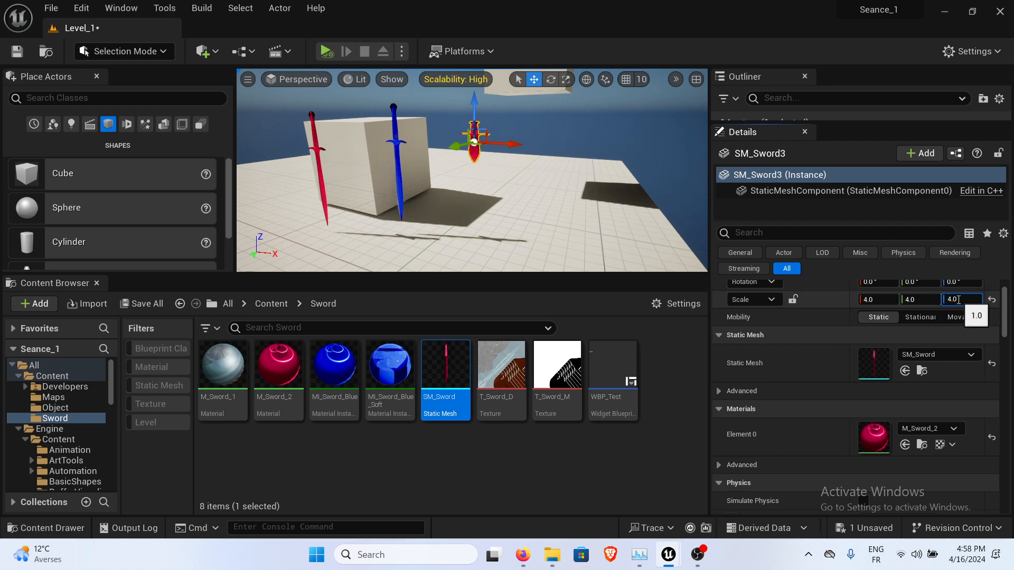
{"action": "right_click_drag", "start_coordinate": [507, 185], "coordinate": [520, 196]}
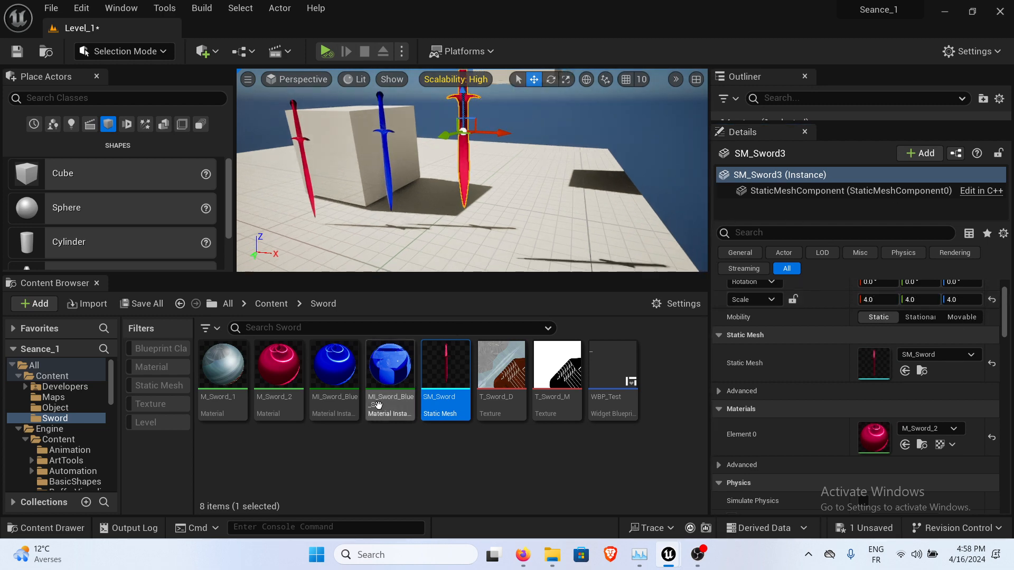
Apply the MI_Sword_Blue_Soft material to the newly placed sword and inspect its surface up close.
{"action": "left_click_drag", "start_coordinate": [528, 204], "coordinate": [526, 158]}
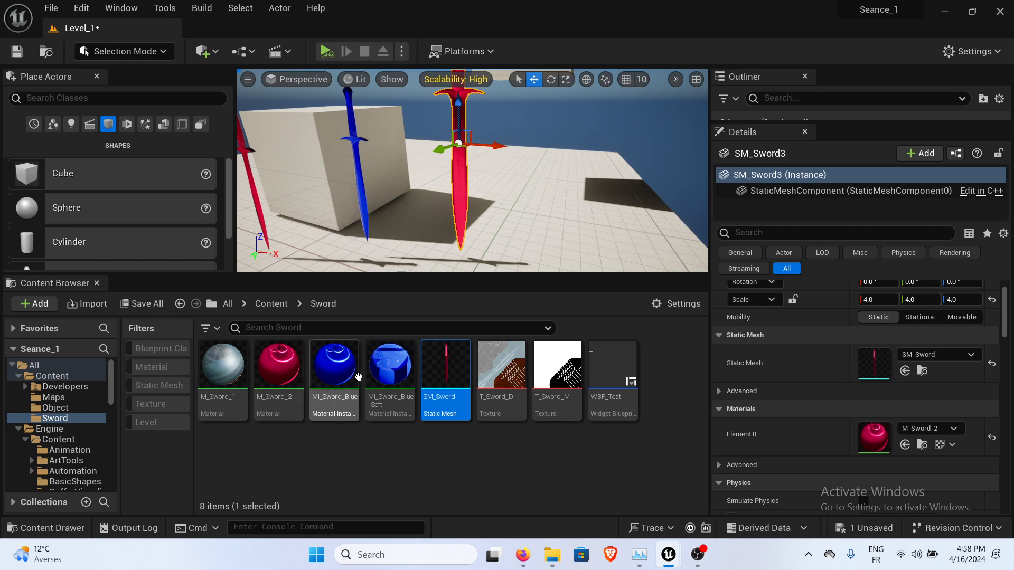
{"action": "left_click_drag", "start_coordinate": [390, 364], "coordinate": [473, 200]}
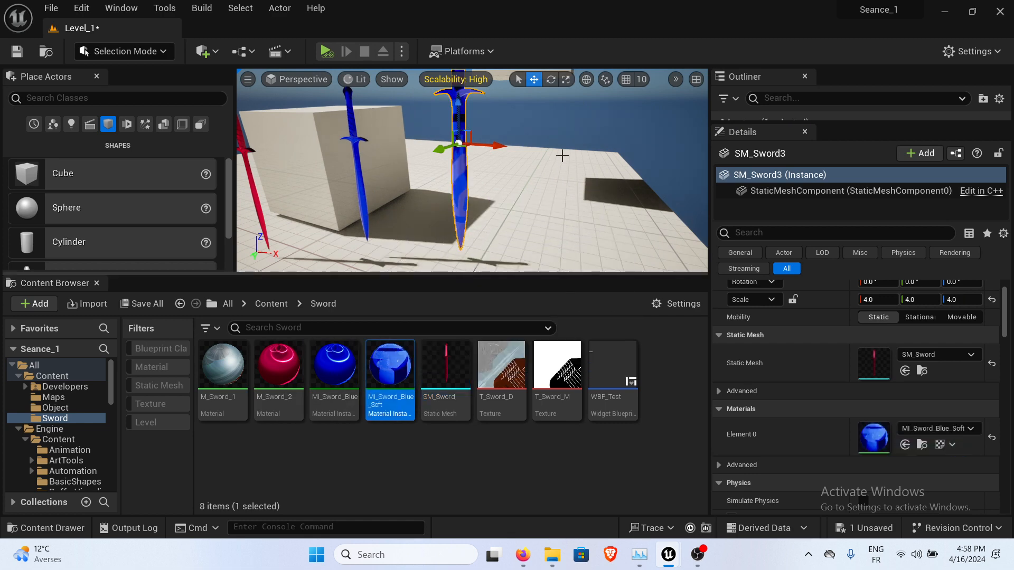
{"action": "key", "text": "w"}
{"action": "right_click_drag", "start_coordinate": [562, 157], "coordinate": [607, 119]}
{"action": "key", "text": "s"}
Apply MI_Sword_Blue_Soft to the raised cube beyond the swords, check the logo on its faces, and save Level_1.
{"action": "right_click_drag", "start_coordinate": [518, 208], "coordinate": [549, 214]}
{"action": "key", "text": "w"}
{"action": "key", "text": "s"}
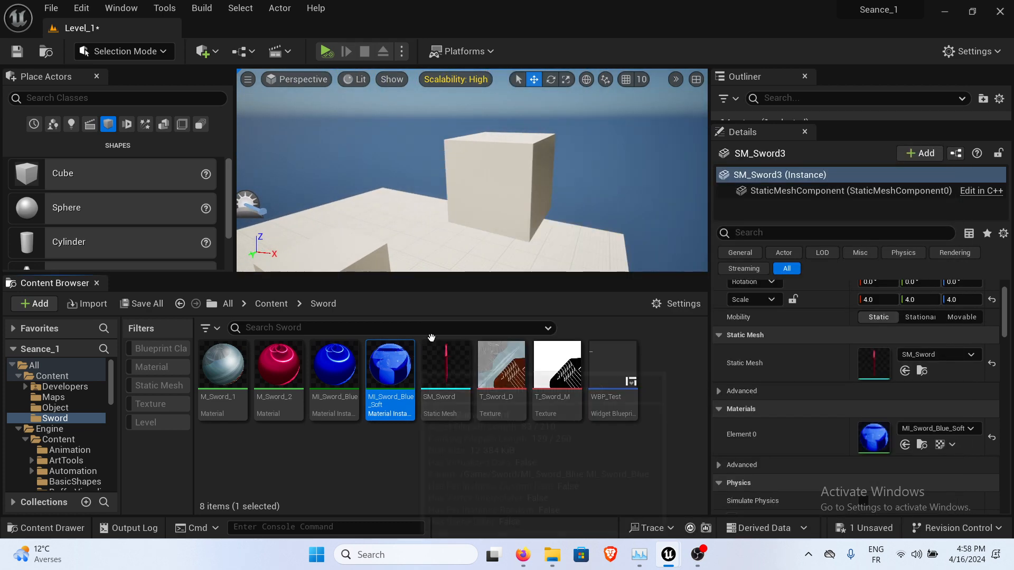
{"action": "left_click_drag", "start_coordinate": [390, 364], "coordinate": [505, 217]}
{"action": "key", "text": "w"}
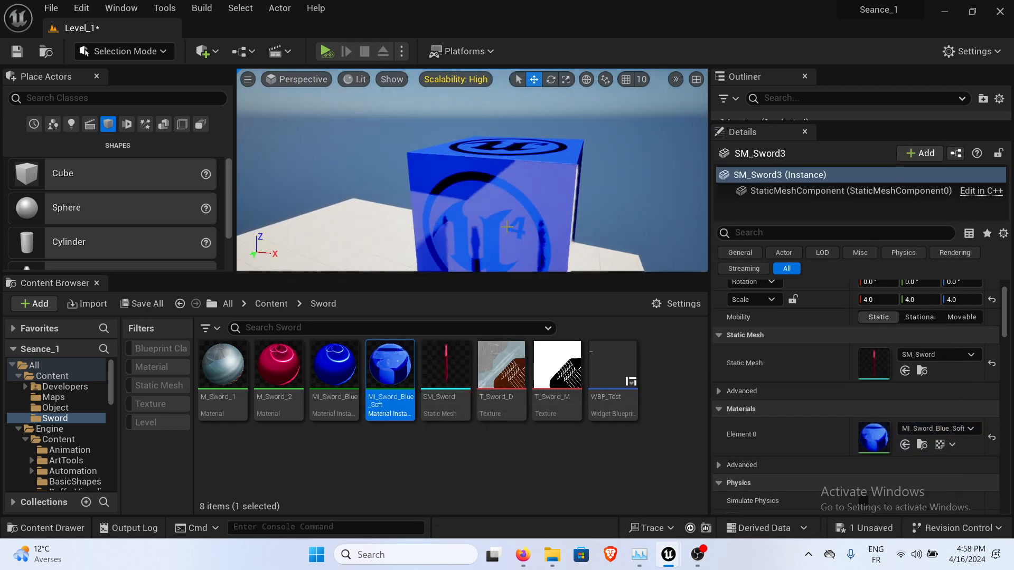
{"action": "key", "text": "s"}
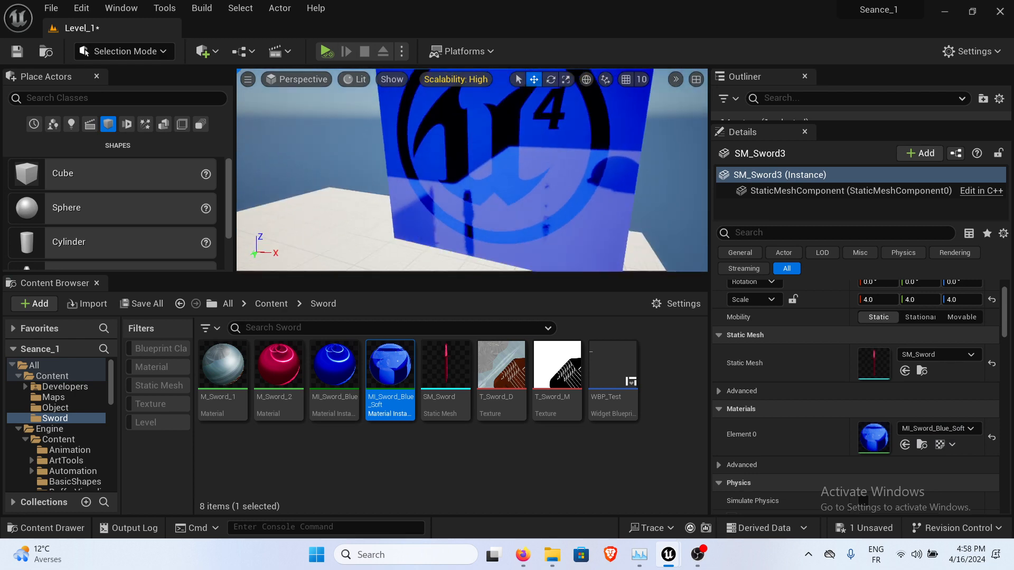
{"action": "mouse_move", "coordinate": [462, 186]}
{"action": "right_mouse_down"}
{"action": "mouse_move", "coordinate": [430, 211]}
{"action": "mouse_move", "coordinate": [461, 199]}
{"action": "right_mouse_up"}
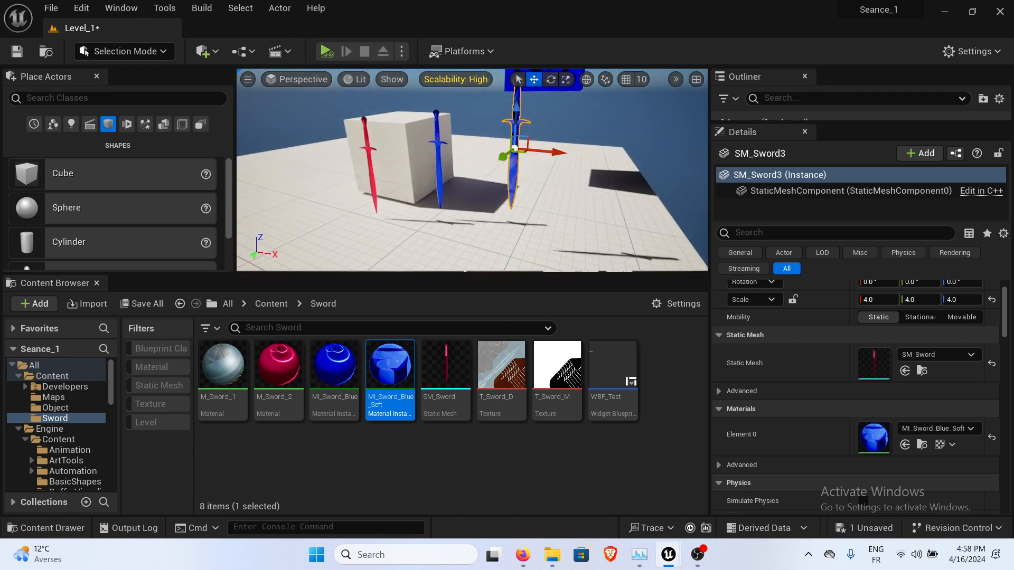
{"action": "left_click", "coordinate": [16, 51]}
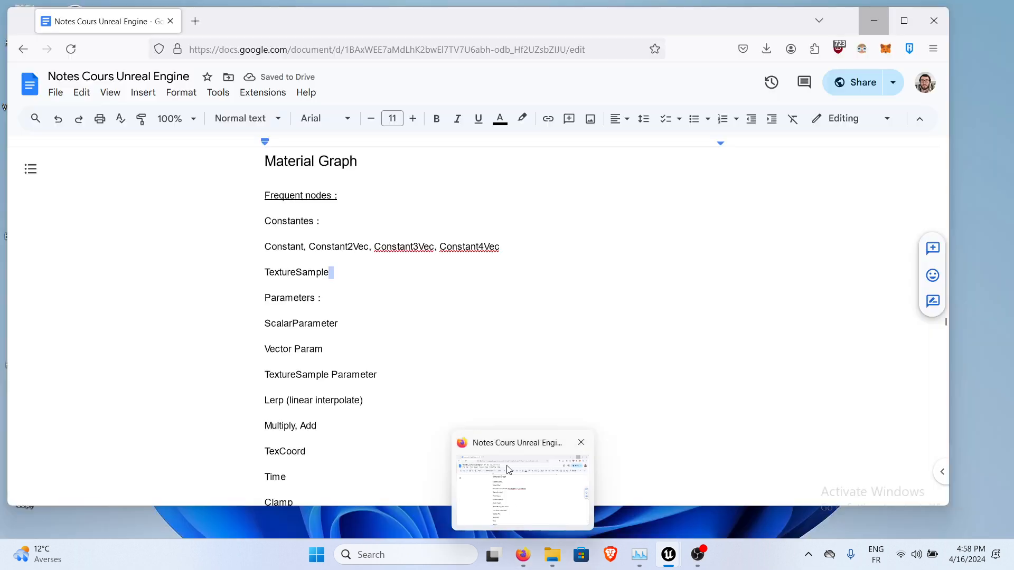
Switch to the Notes Cours Unreal Engine document in Google Docs and review the frequent nodes under Material Graph.
{"action": "left_click", "coordinate": [511, 470]}
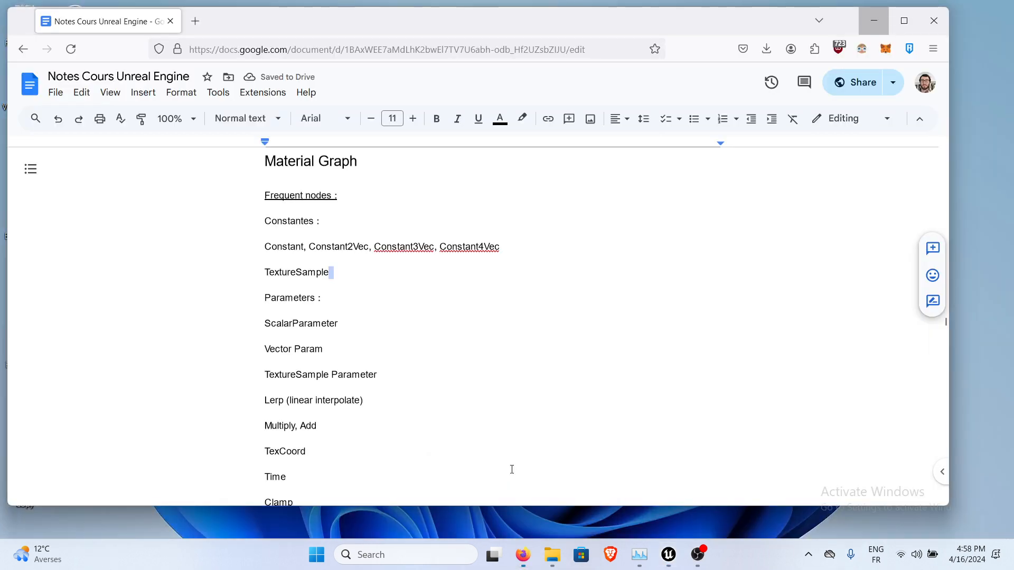
{"action": "scroll", "coordinate": [401, 317], "scroll_direction": "down", "scroll_amount": 2}
{"action": "scroll", "coordinate": [402, 319], "scroll_direction": "up", "scroll_amount": 1}
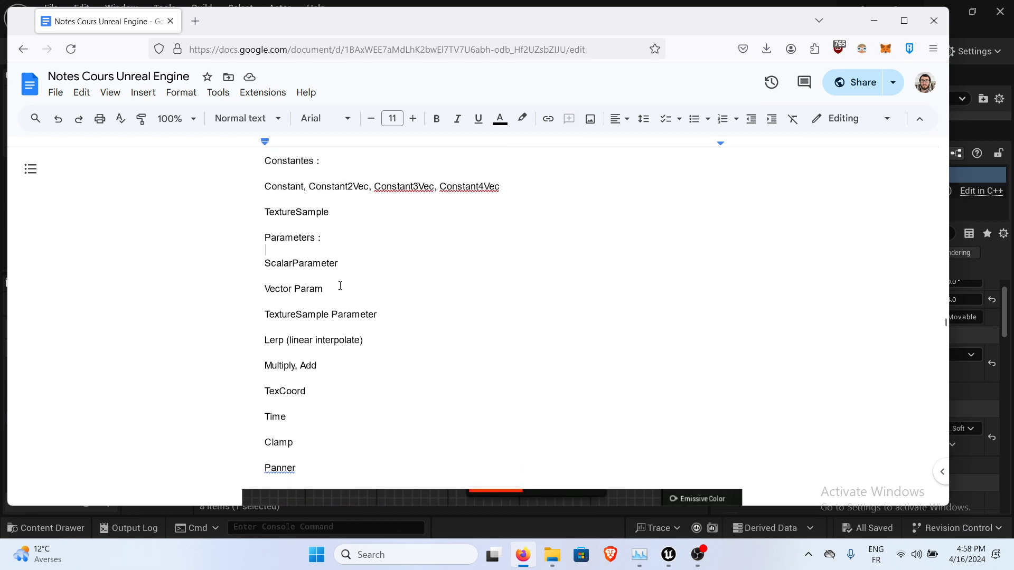
{"action": "scroll", "coordinate": [343, 283], "scroll_direction": "down", "scroll_amount": 1}
{"action": "scroll", "coordinate": [358, 235], "scroll_direction": "up", "scroll_amount": 3}
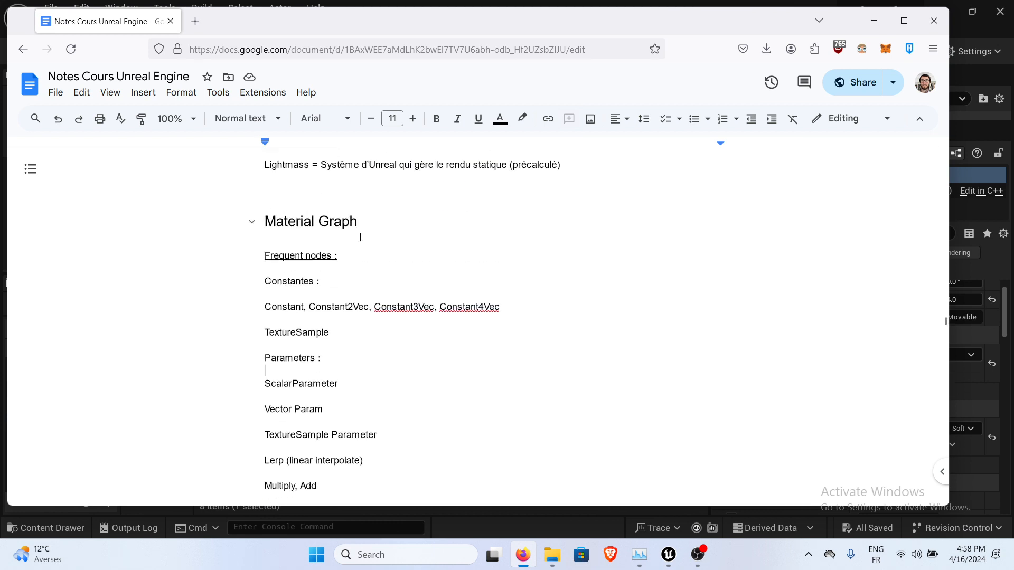
{"action": "scroll", "coordinate": [360, 238], "scroll_direction": "down", "scroll_amount": 2}
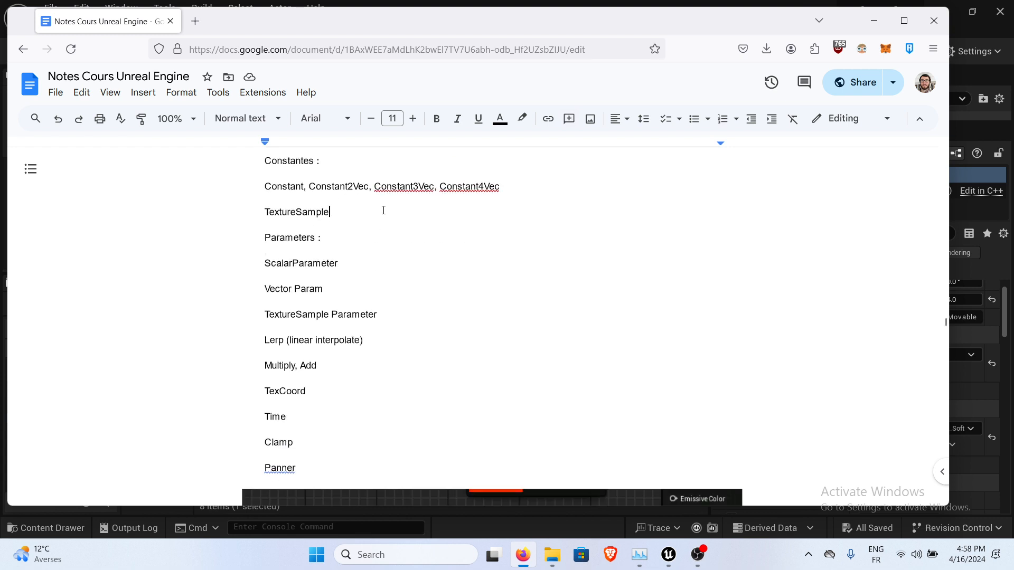
{"action": "scroll", "coordinate": [390, 227], "scroll_direction": "down", "scroll_amount": 1}
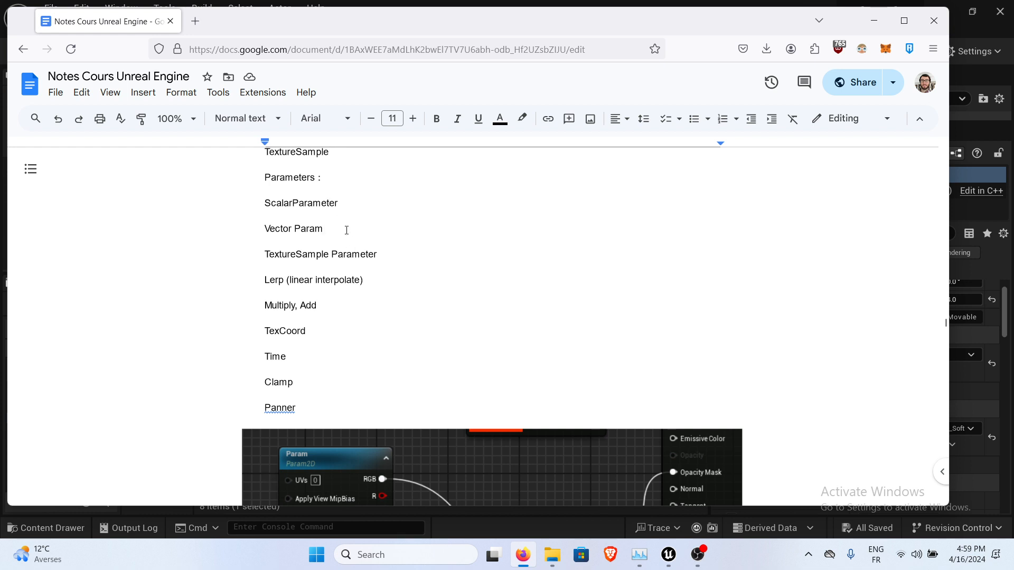
Separate the Lerp and Multiply, Add entries with a blank line after TextureSample Parameter and another after Multiply, Add.
{"action": "left_click", "coordinate": [409, 258]}
{"action": "key", "text": "Return"}
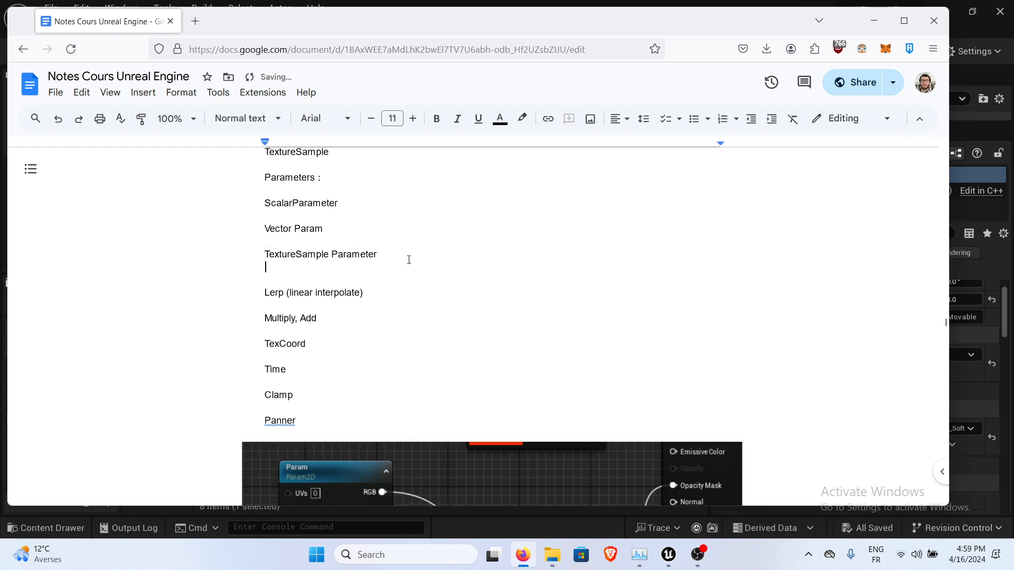
{"action": "scroll", "coordinate": [351, 267], "scroll_direction": "down", "scroll_amount": 1}
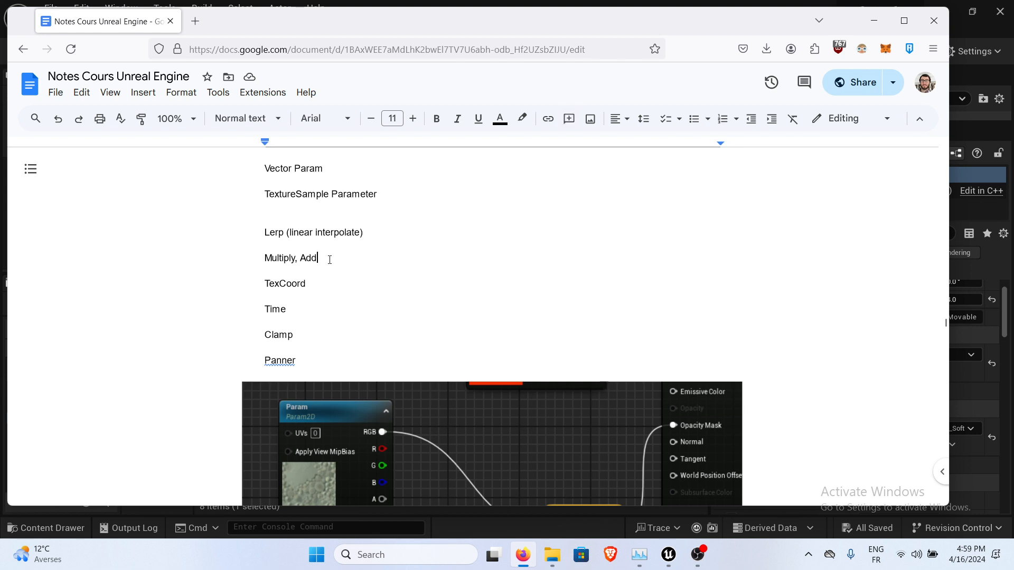
{"action": "key", "text": "Return"}
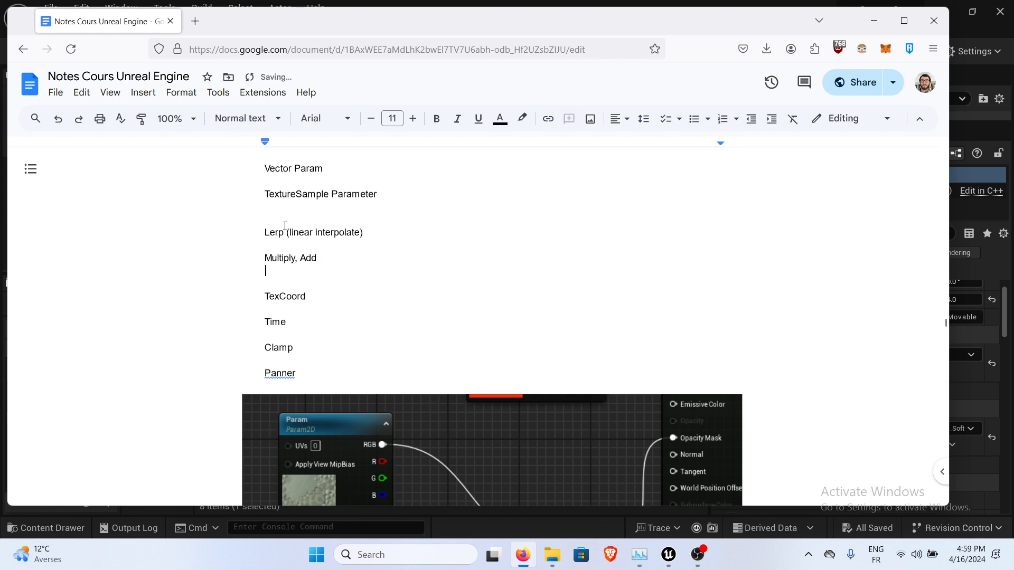
{"action": "left_click_drag", "start_coordinate": [337, 238], "coordinate": [370, 242]}
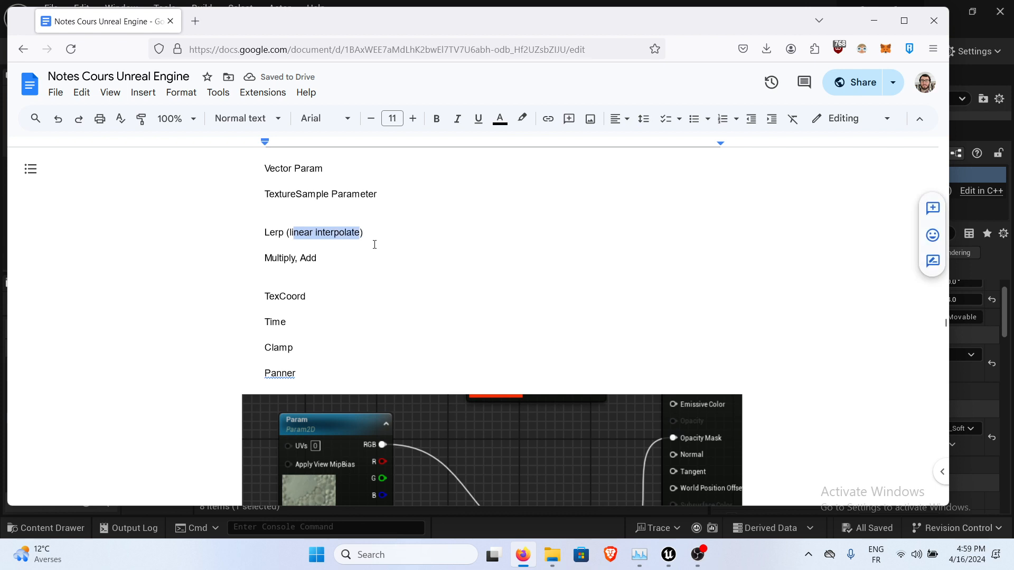
{"action": "left_click", "coordinate": [305, 261]}
{"action": "left_click_drag", "start_coordinate": [277, 253], "coordinate": [312, 267]}
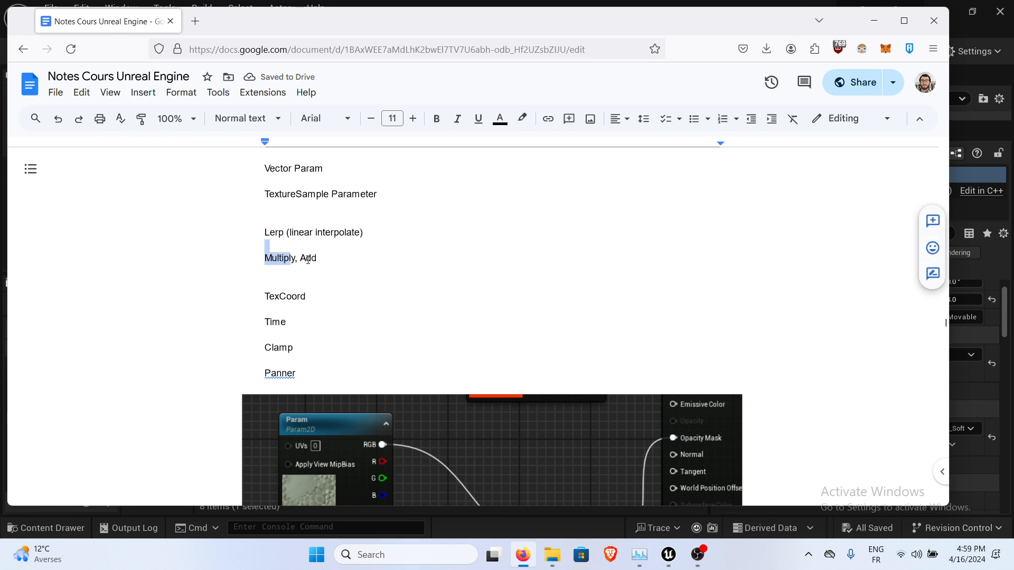
{"action": "left_click", "coordinate": [309, 269]}
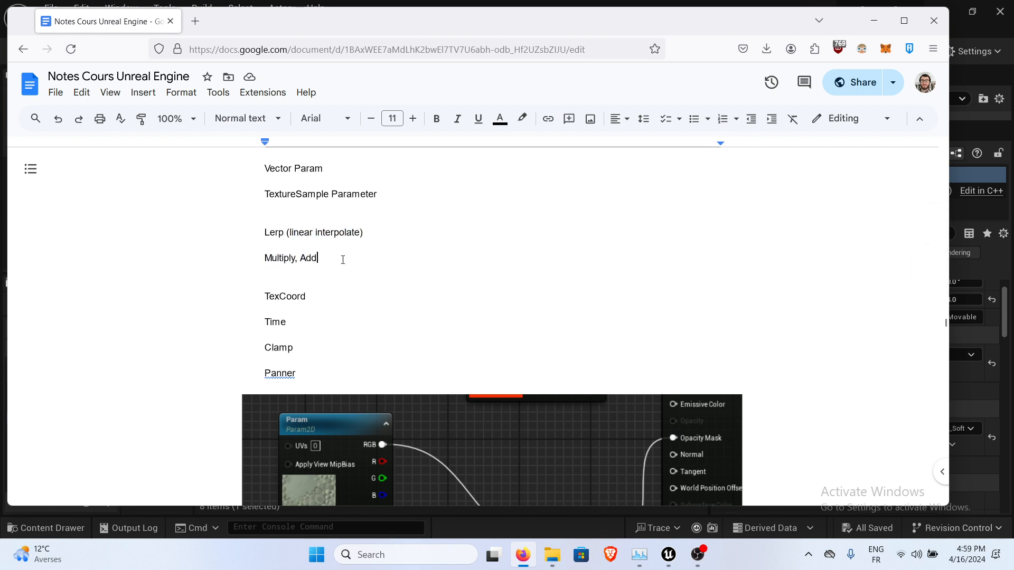
Switch back to Unreal Engine, open the M_Sword_2 material, and move its Metal Map and Color nodes farther from the output node.
{"action": "left_click", "coordinate": [874, 21]}
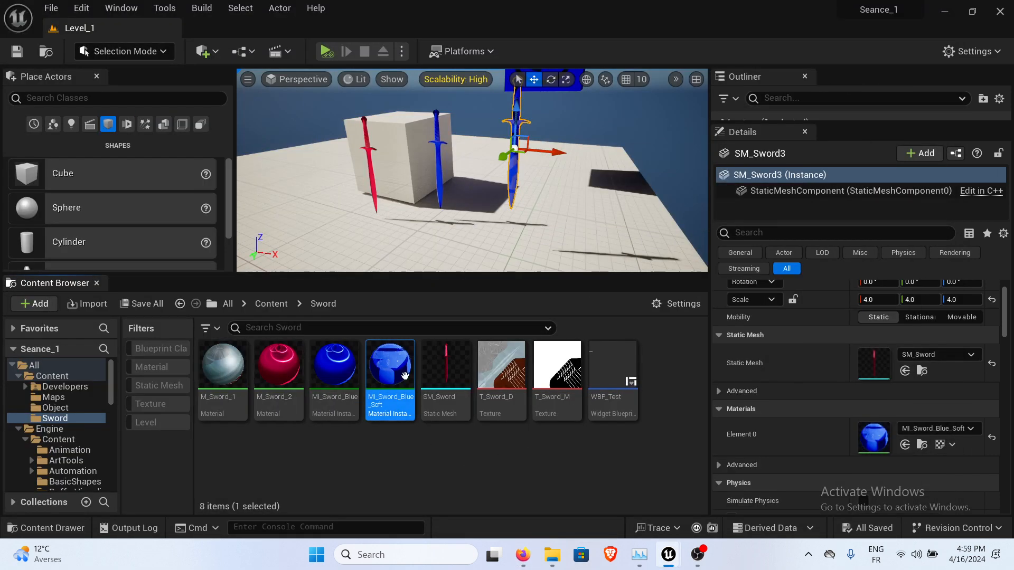
{"action": "double_click", "coordinate": [296, 361]}
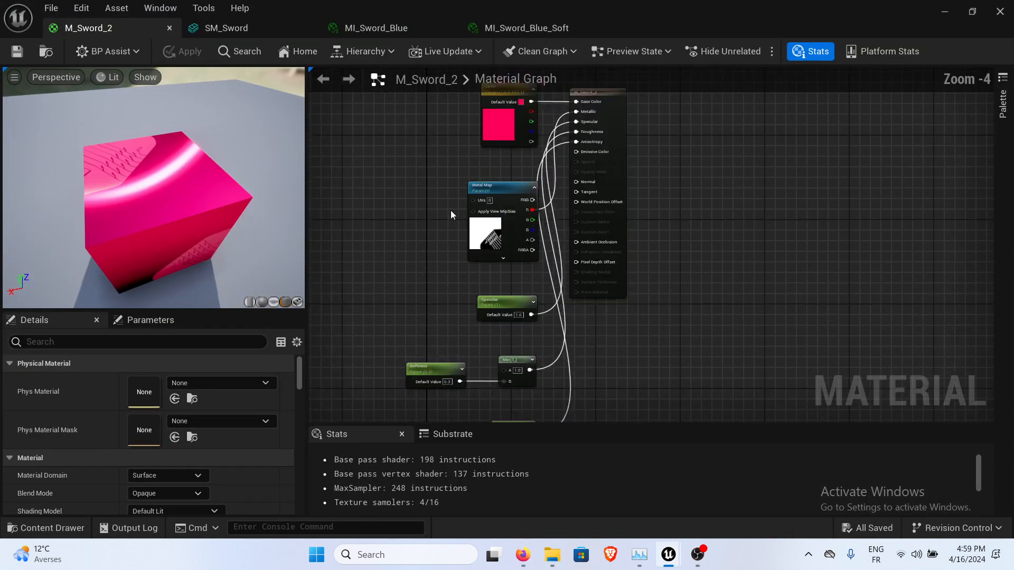
{"action": "scroll", "coordinate": [452, 211], "scroll_direction": "down", "scroll_amount": 1}
{"action": "right_click_drag", "start_coordinate": [477, 259], "coordinate": [542, 289]}
{"action": "left_click_drag", "start_coordinate": [545, 222], "coordinate": [452, 207]}
{"action": "left_click_drag", "start_coordinate": [548, 153], "coordinate": [435, 137]}
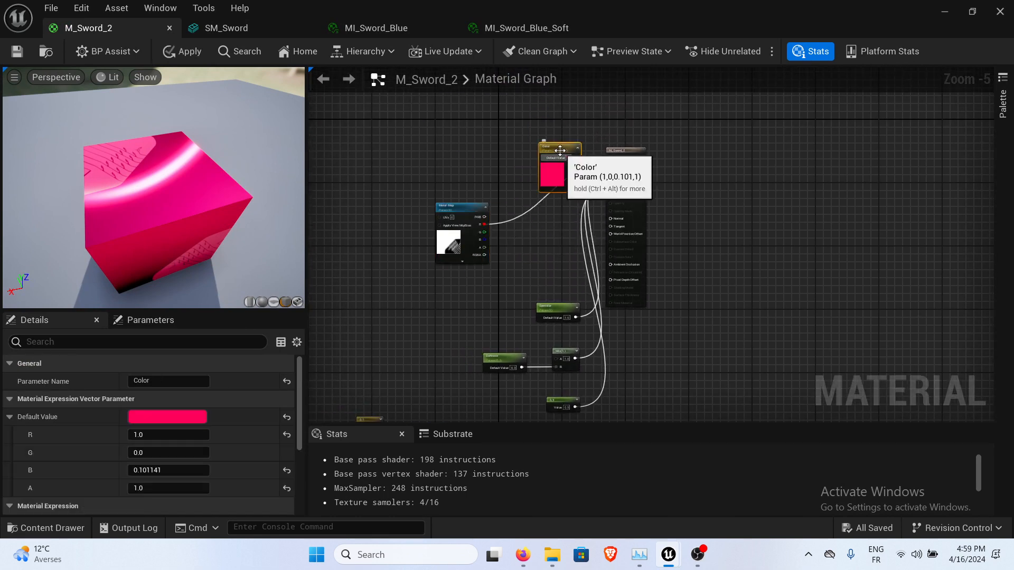
{"action": "left_click_drag", "start_coordinate": [558, 148], "coordinate": [450, 136]}
Move the lower parameter nodes of M_Sword_2 farther away from the output node so the wires spread out.
{"action": "left_click", "coordinate": [566, 287]}
{"action": "mouse_move", "coordinate": [566, 287]}
{"action": "right_mouse_down"}
{"action": "mouse_move", "coordinate": [558, 232]}
{"action": "mouse_move", "coordinate": [504, 417]}
{"action": "mouse_move", "coordinate": [562, 267]}
{"action": "right_mouse_up"}
{"action": "scroll", "coordinate": [534, 318], "scroll_direction": "up", "scroll_amount": 2}
{"action": "scroll", "coordinate": [491, 381], "scroll_direction": "down", "scroll_amount": 1}
{"action": "left_click_drag", "start_coordinate": [477, 406], "coordinate": [459, 287]}
{"action": "right_click_drag", "start_coordinate": [478, 215], "coordinate": [422, 367]}
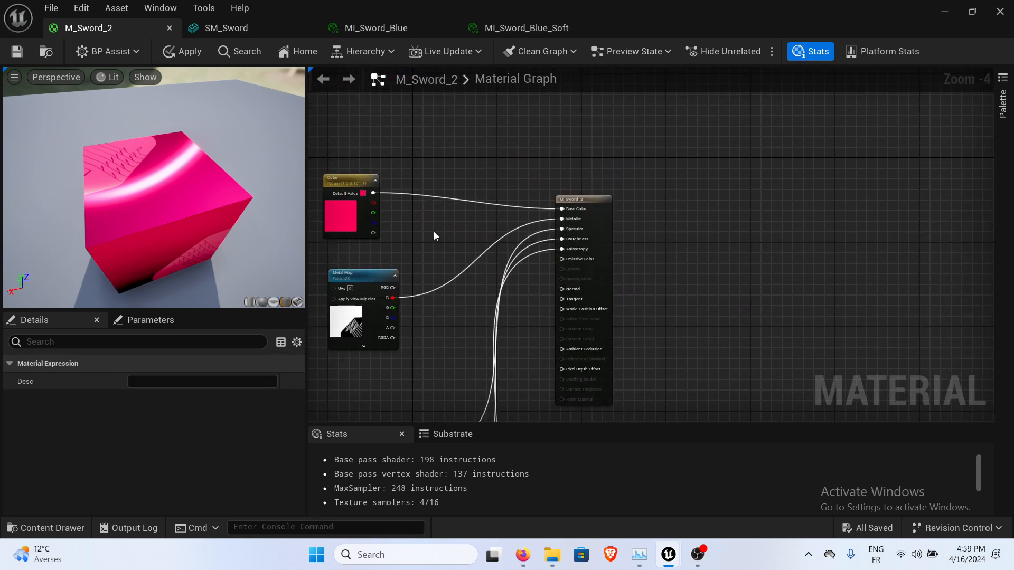
{"action": "right_click_drag", "start_coordinate": [424, 260], "coordinate": [461, 245]}
{"action": "right_click_drag", "start_coordinate": [481, 188], "coordinate": [516, 207]}
{"action": "scroll", "coordinate": [514, 215], "scroll_direction": "up", "scroll_amount": 2}
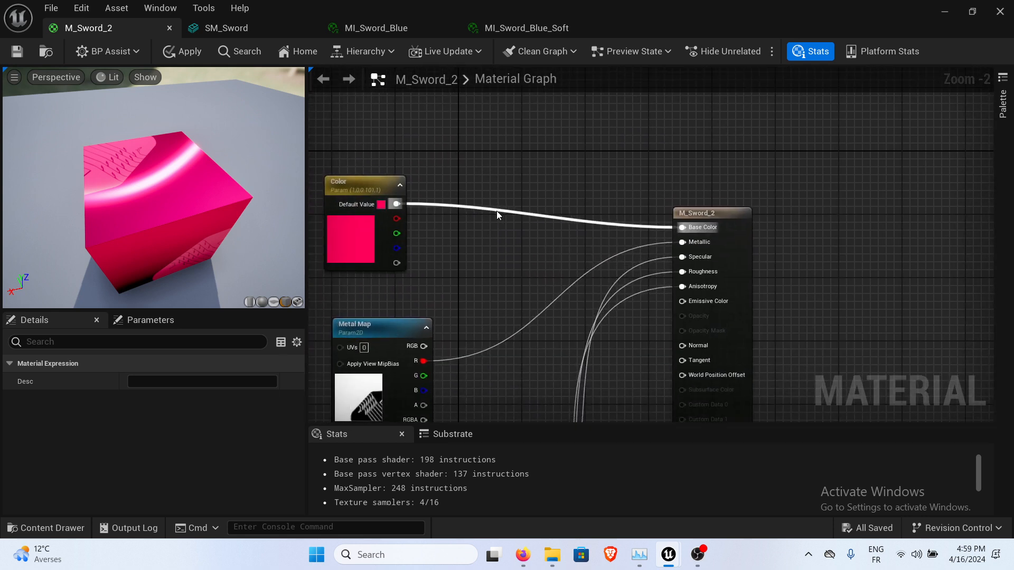
Delete the Color parameter node feeding the Base Color of M_Sword_2.
{"action": "left_click", "coordinate": [353, 190]}
{"action": "key", "text": "Delete"}
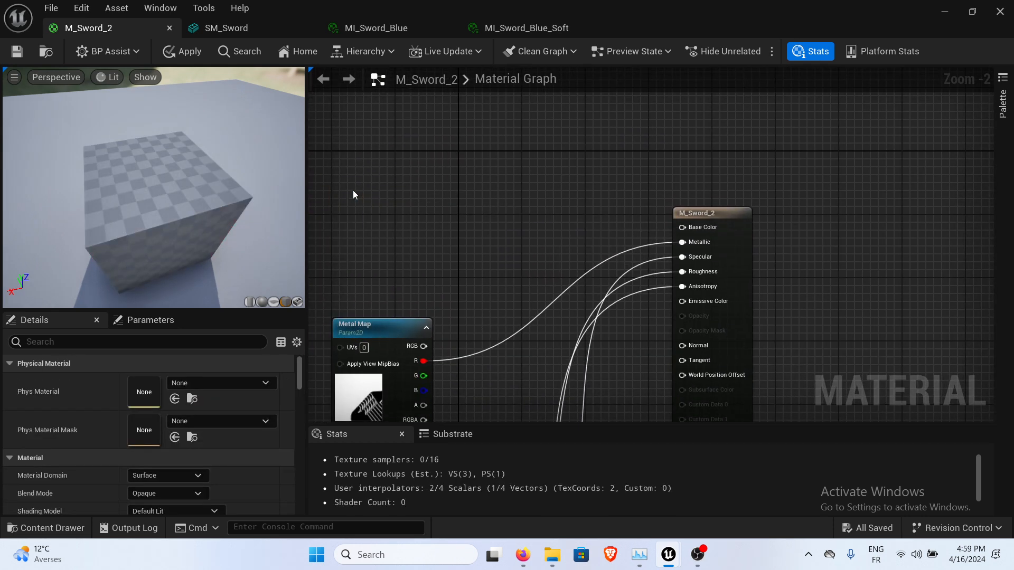
{"action": "key", "text": "Home"}
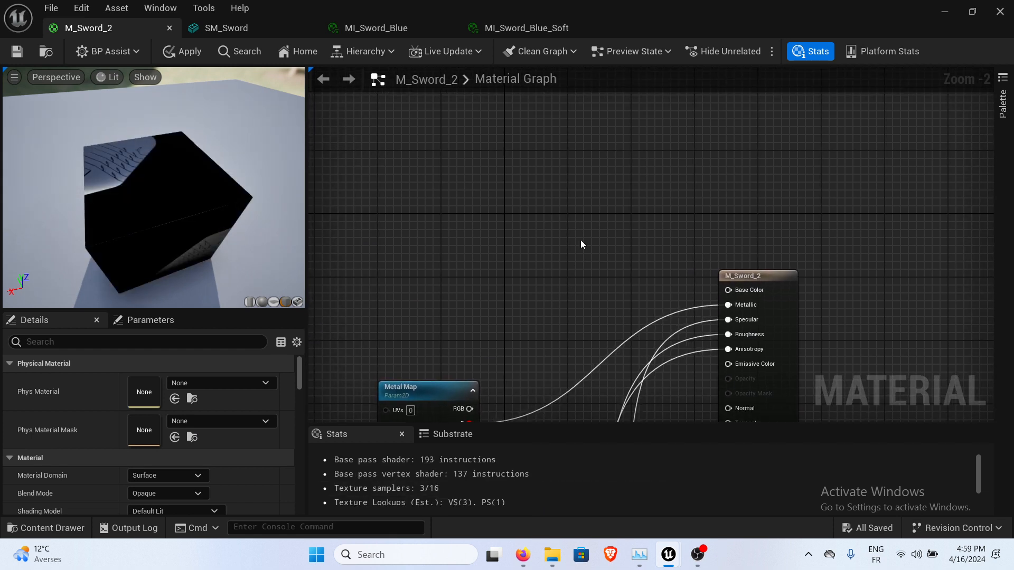
Add a Multiply node in the empty graph area above the Metal Map node.
{"action": "mouse_move", "coordinate": [511, 566]}
{"action": "mouse_move", "coordinate": [512, 492]}
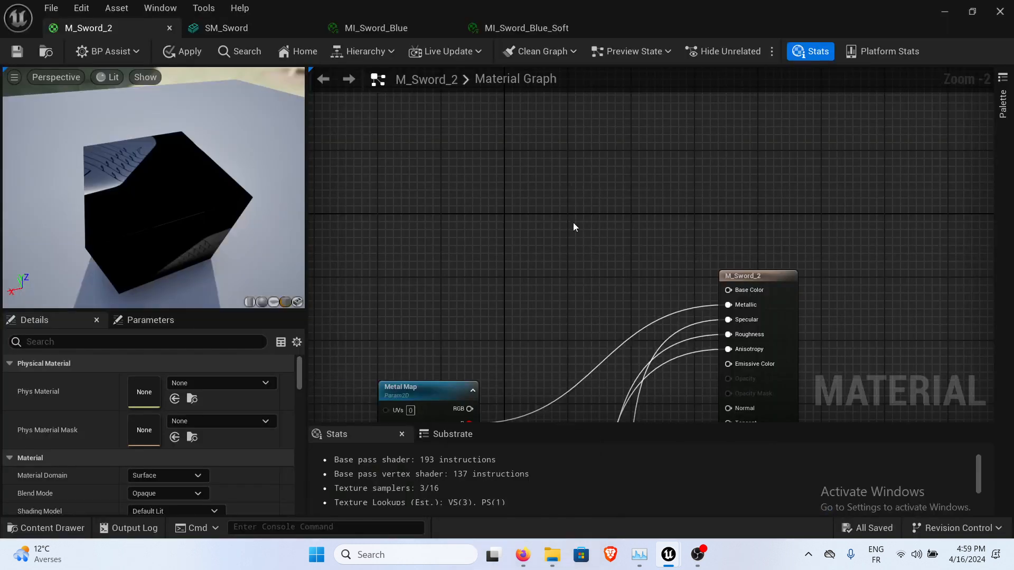
{"action": "right_click", "coordinate": [567, 198]}
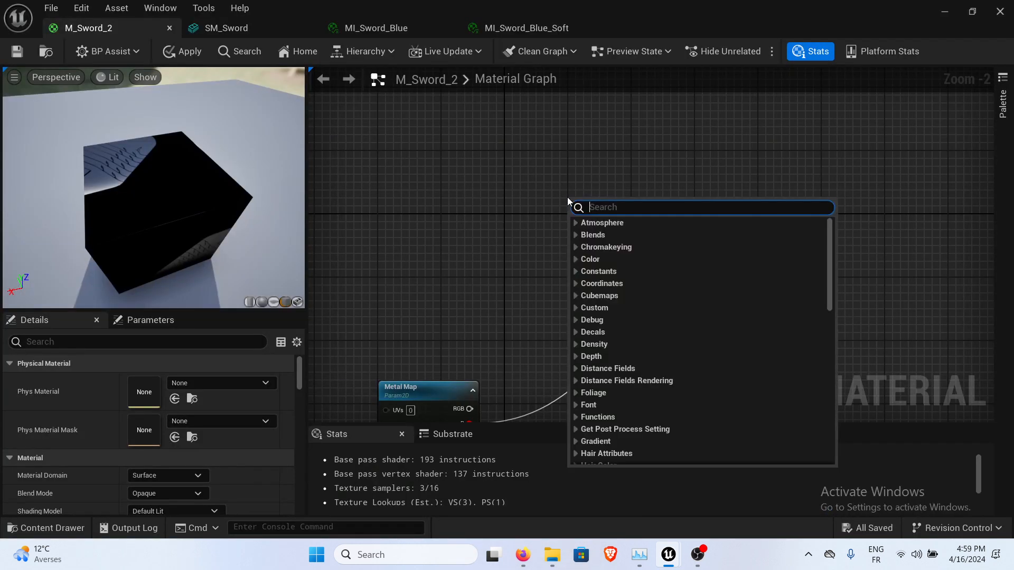
{"action": "type", "text": "multi"}
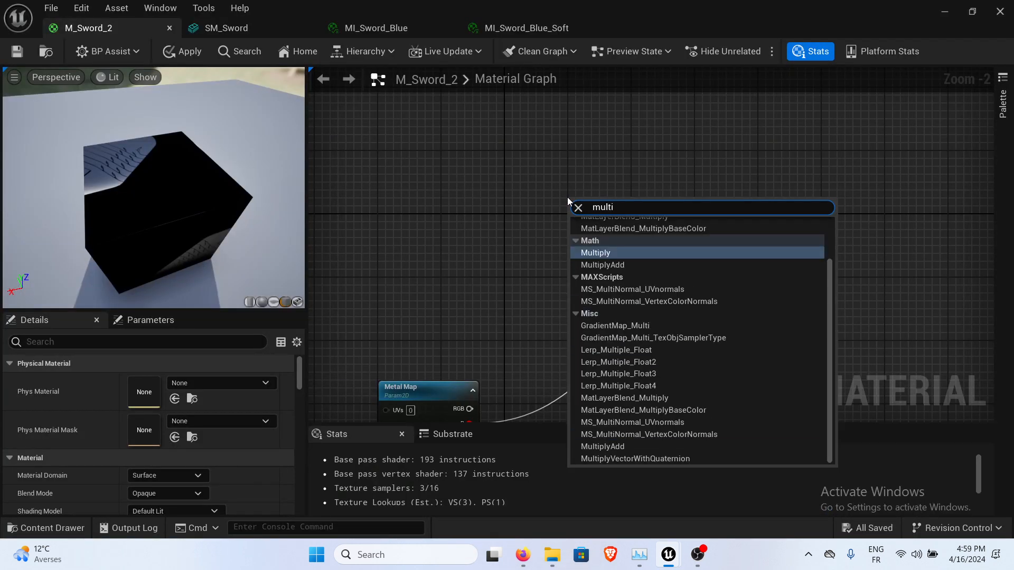
{"action": "left_click", "coordinate": [607, 254]}
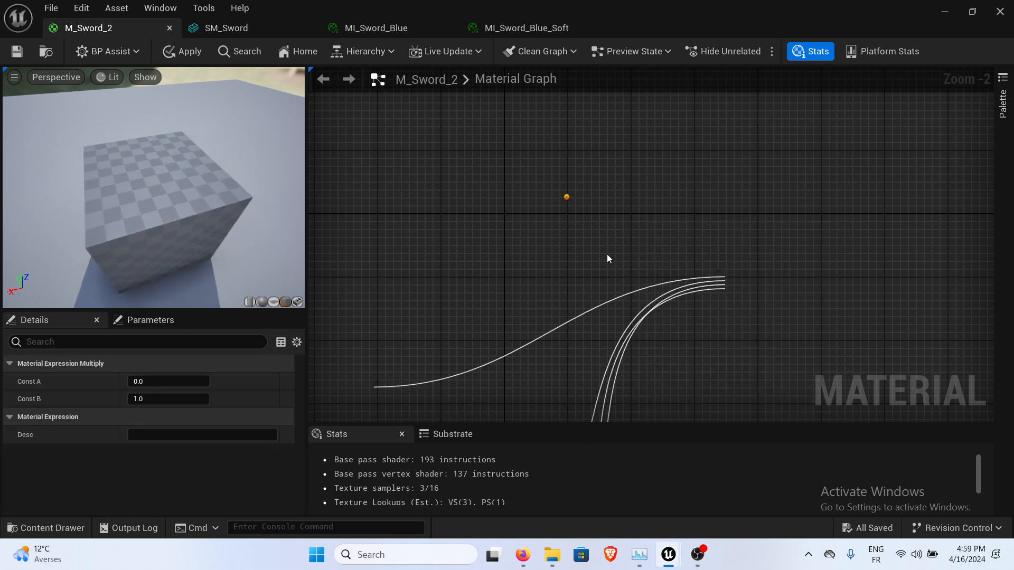
{"action": "left_click", "coordinate": [476, 240]}
{"action": "right_click_drag", "start_coordinate": [476, 239], "coordinate": [534, 219]}
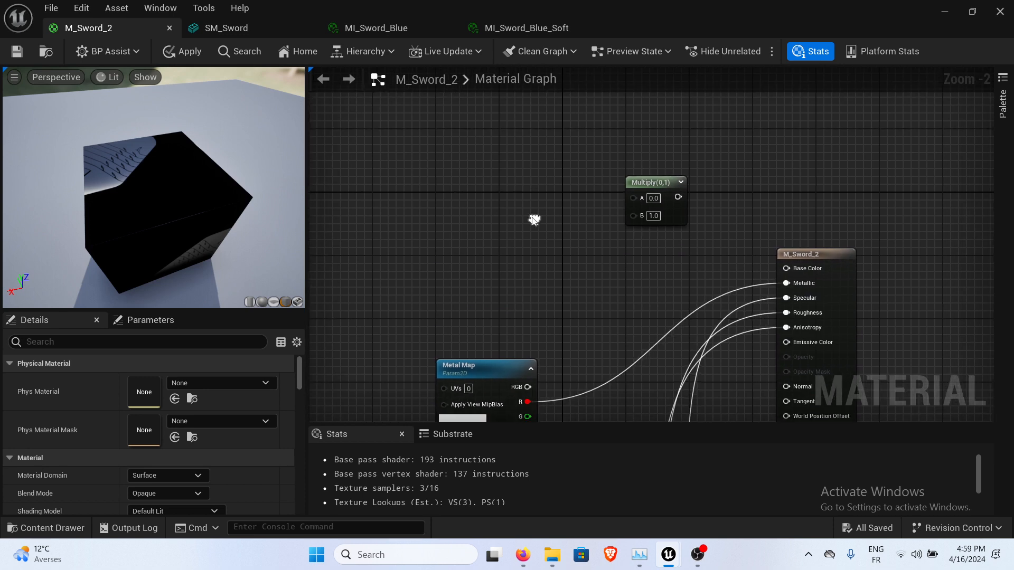
Add a Texture Sample node and place it ahead of the Multiply node, above Metal Map.
{"action": "right_click", "coordinate": [490, 223]}
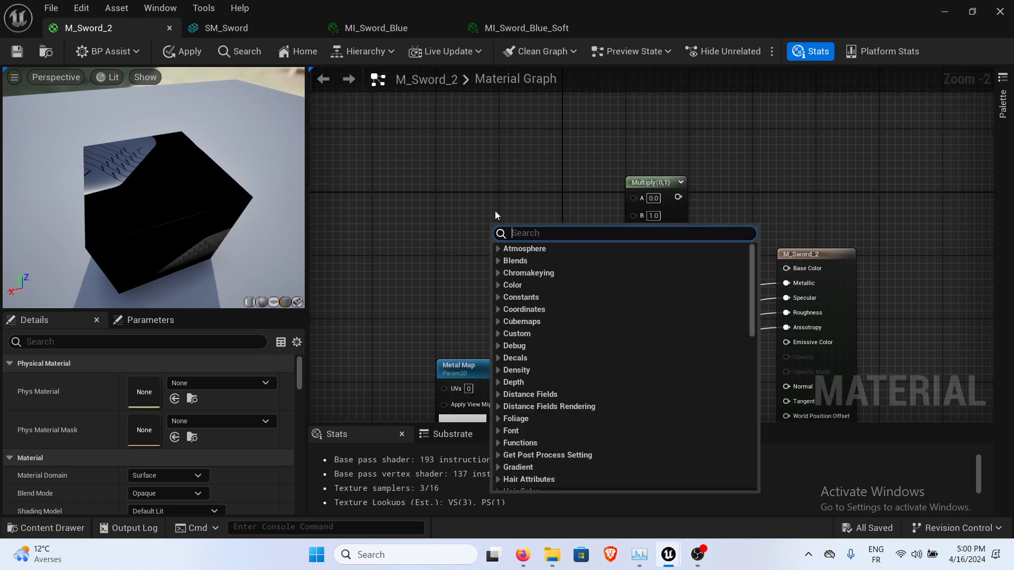
{"action": "type", "text": "cons"}
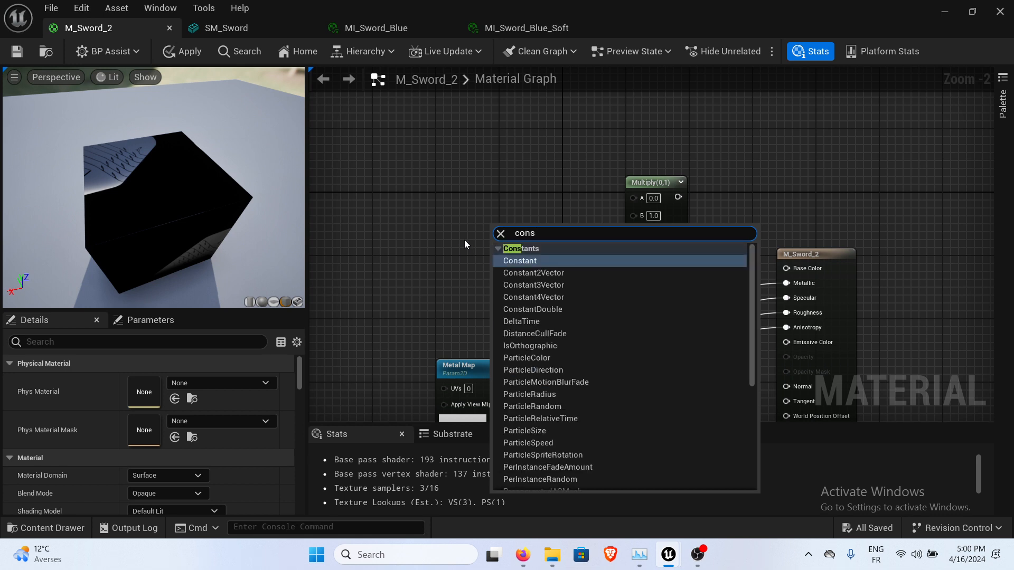
{"action": "scroll", "coordinate": [563, 358], "scroll_direction": "down", "scroll_amount": 6}
{"action": "scroll", "coordinate": [562, 357], "scroll_direction": "up", "scroll_amount": 6}
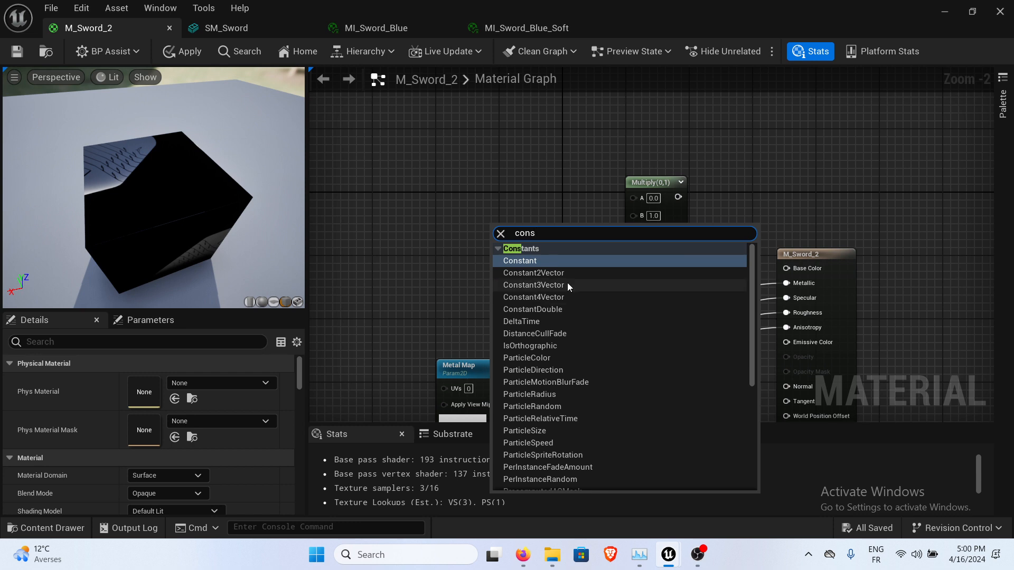
{"action": "key", "text": "BackSpace"}
{"action": "key", "text": "BackSpace"}
{"action": "key", "text": "BackSpace"}
{"action": "key", "text": "BackSpace"}
{"action": "type", "text": "texture"}
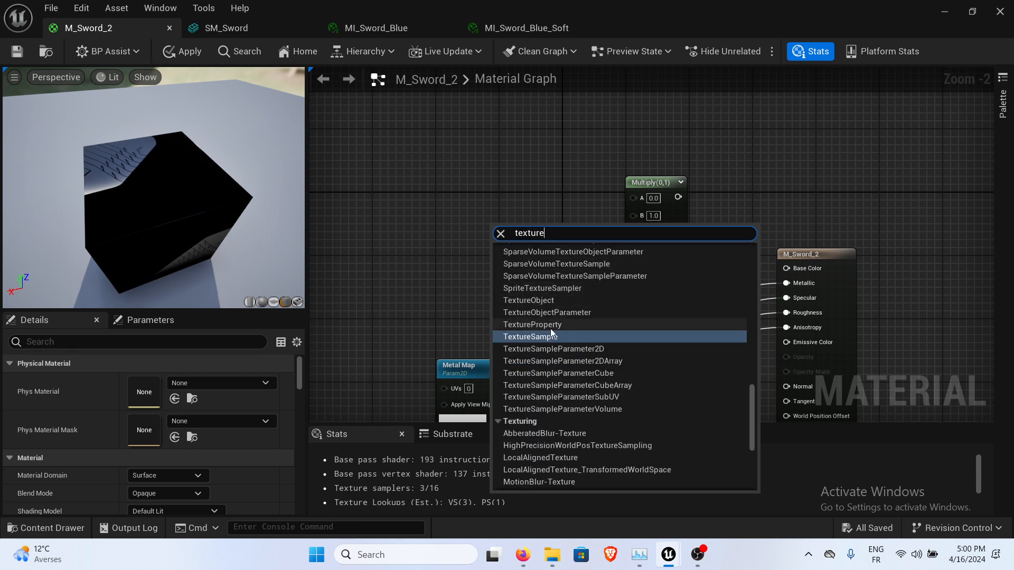
{"action": "left_click", "coordinate": [550, 338]}
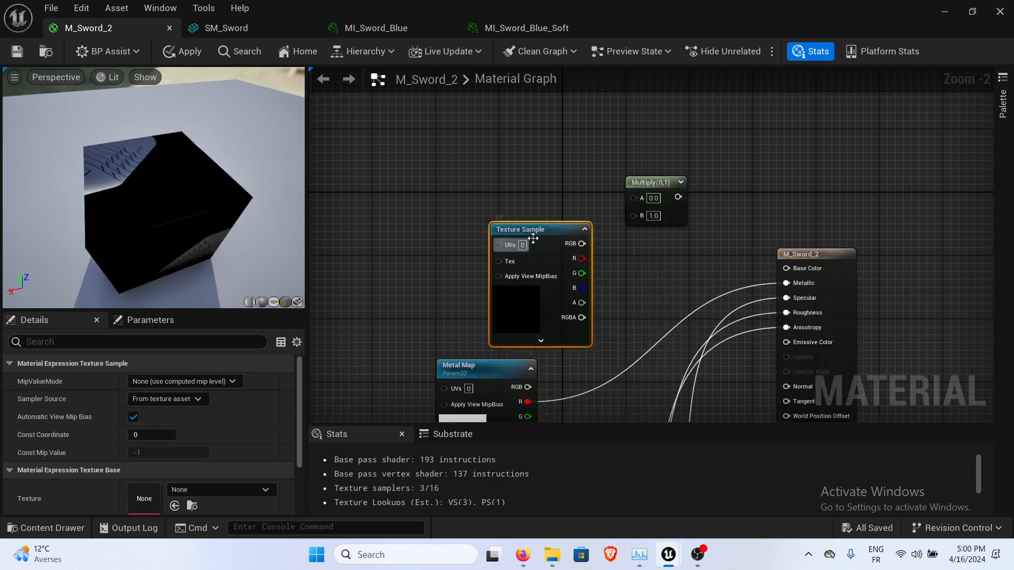
{"action": "left_click_drag", "start_coordinate": [545, 230], "coordinate": [486, 138]}
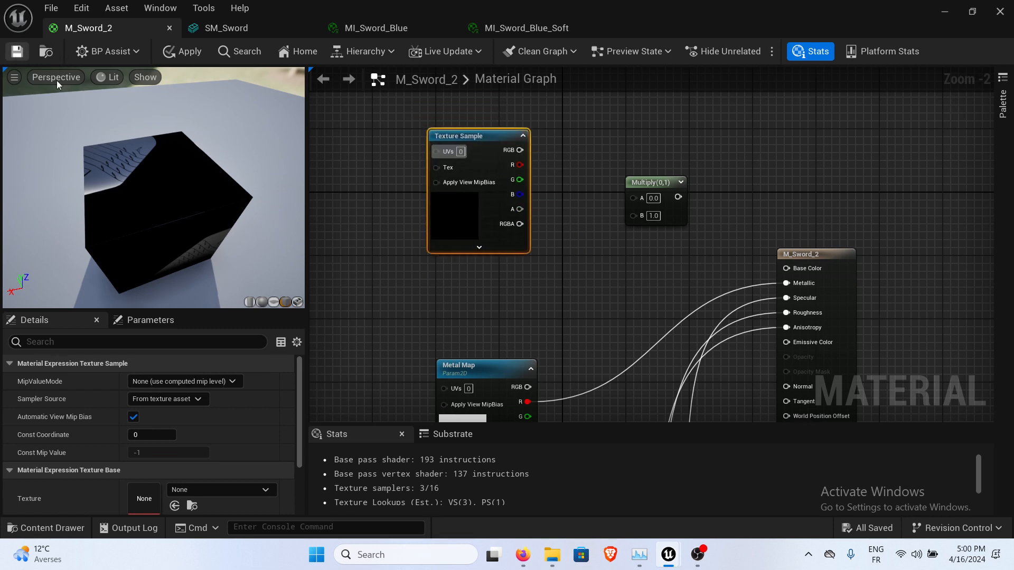
Assign the T_Sword_D texture to the Texture Sample node and shift the node slightly in the graph.
{"action": "left_click", "coordinate": [297, 301]}
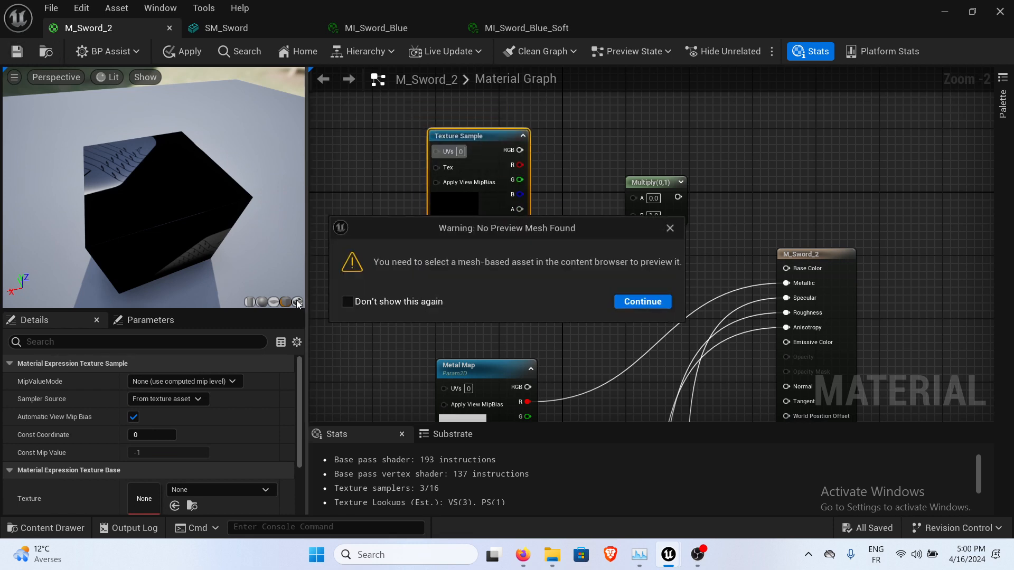
{"action": "left_click", "coordinate": [669, 228]}
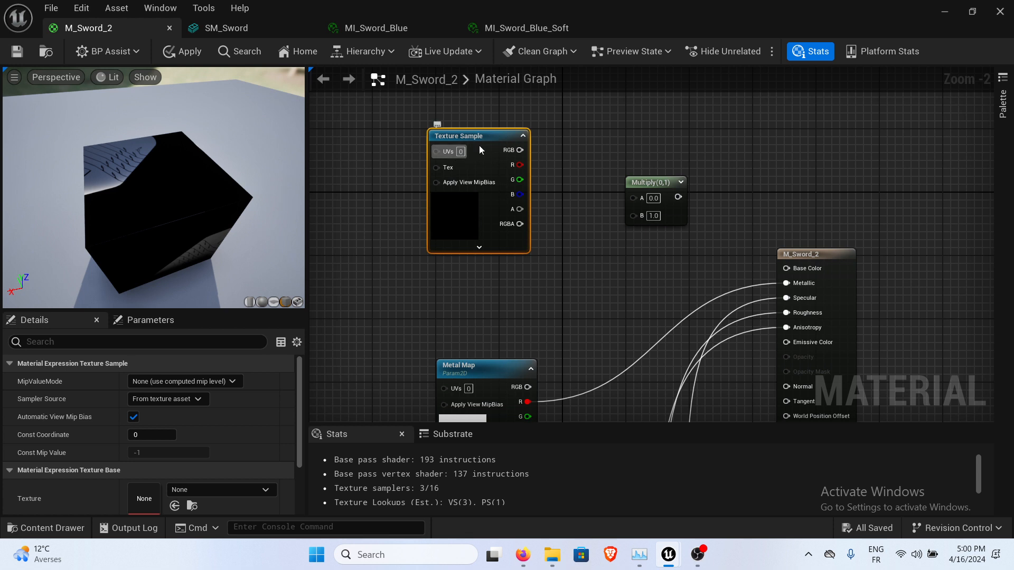
{"action": "scroll", "coordinate": [164, 487], "scroll_direction": "down", "scroll_amount": 2}
{"action": "left_click", "coordinate": [209, 427]}
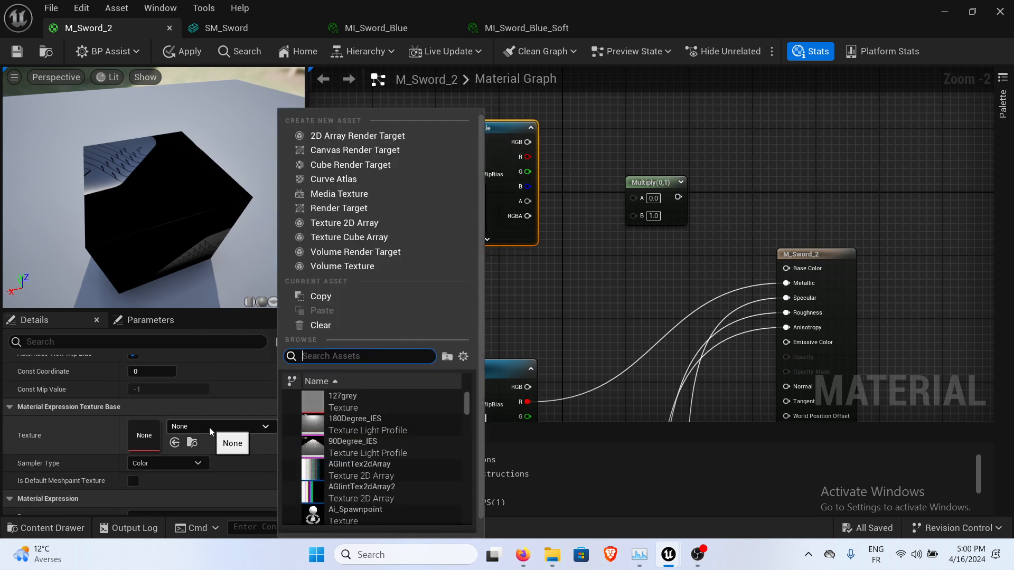
{"action": "scroll", "coordinate": [306, 403], "scroll_direction": "down", "scroll_amount": 5}
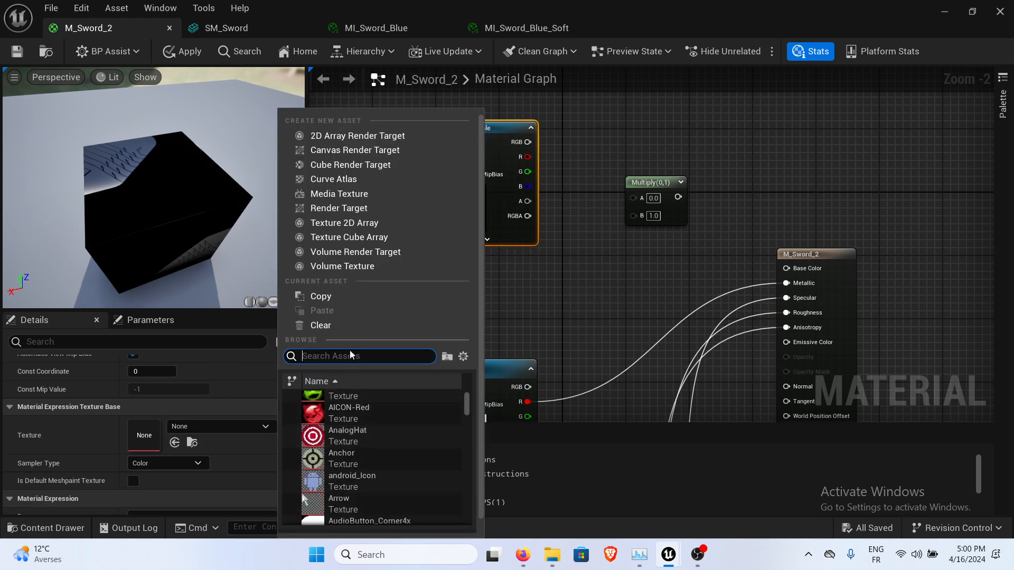
{"action": "type", "text": "sword"}
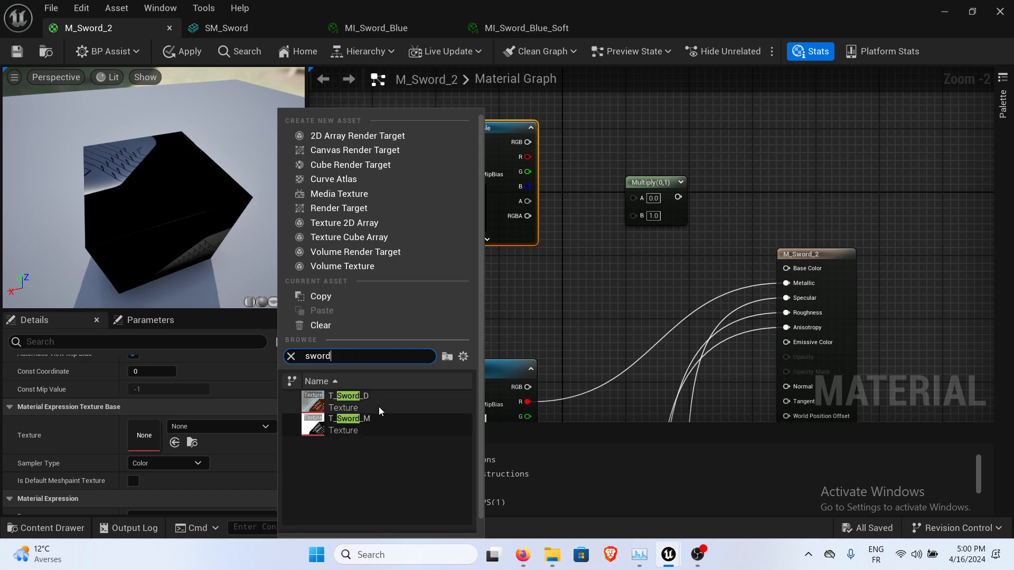
{"action": "left_click", "coordinate": [379, 406]}
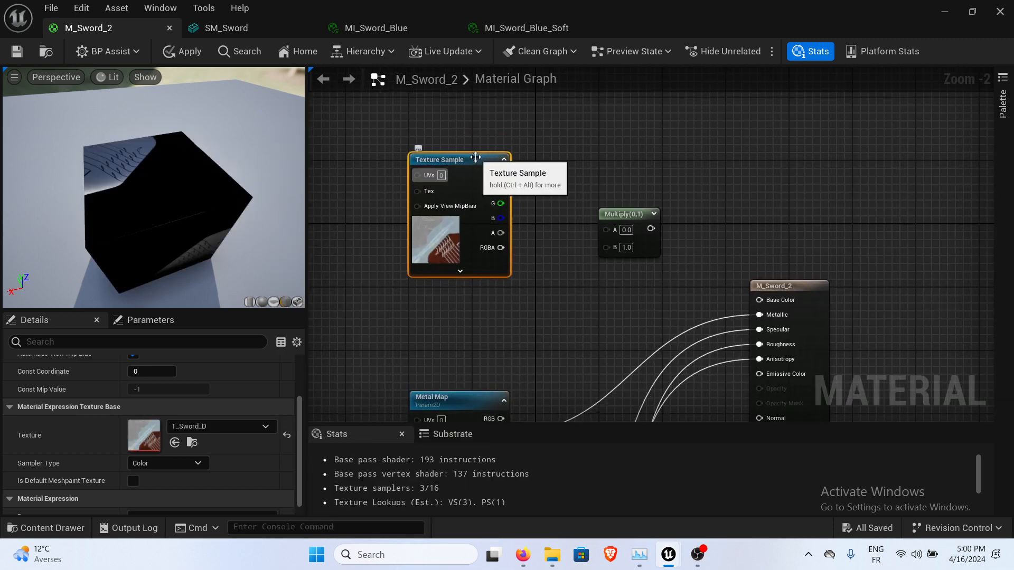
{"action": "left_click_drag", "start_coordinate": [475, 157], "coordinate": [499, 106]}
Connect the Texture Sample's RGB output to Multiply input A, and the Multiply output to Base Color.
{"action": "left_click", "coordinate": [600, 174]}
{"action": "right_click_drag", "start_coordinate": [601, 175], "coordinate": [578, 199]}
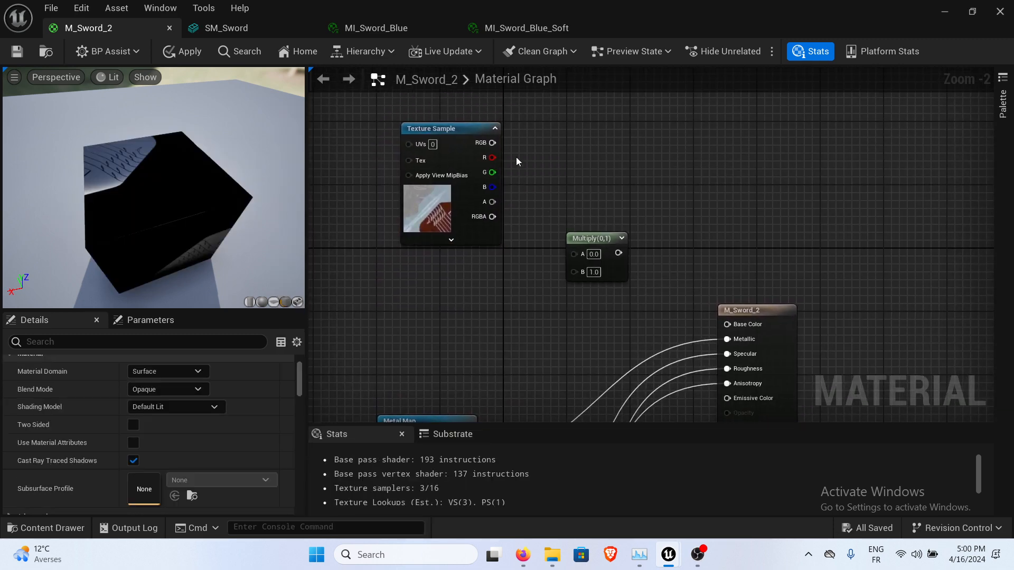
{"action": "left_click_drag", "start_coordinate": [492, 143], "coordinate": [573, 258]}
{"action": "right_click_drag", "start_coordinate": [629, 216], "coordinate": [600, 201]}
{"action": "left_click_drag", "start_coordinate": [585, 237], "coordinate": [697, 309]}
{"action": "right_click_drag", "start_coordinate": [559, 211], "coordinate": [607, 175]}
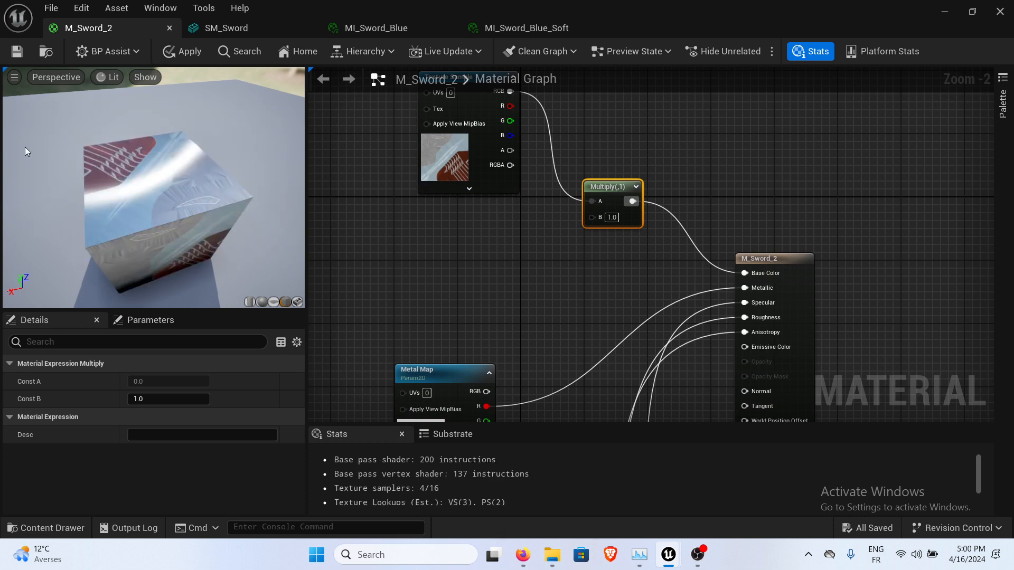
Save the M_Sword_2 material and inspect the texture on the preview cube.
{"action": "left_click", "coordinate": [19, 55]}
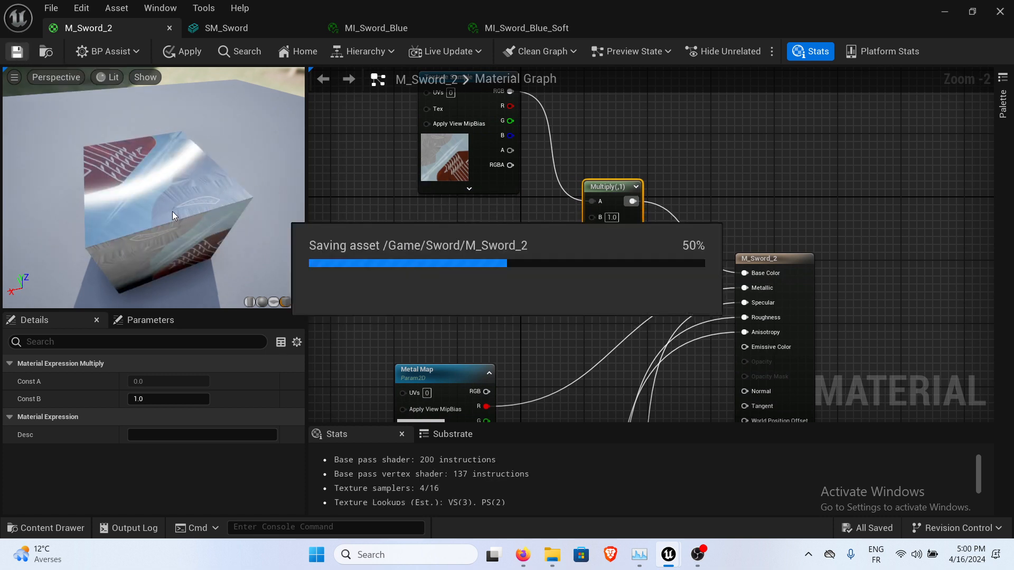
{"action": "mouse_move", "coordinate": [163, 211]}
{"action": "left_mouse_down"}
{"action": "mouse_move", "coordinate": [203, 243]}
{"action": "mouse_move", "coordinate": [137, 233]}
{"action": "mouse_move", "coordinate": [159, 206]}
{"action": "mouse_move", "coordinate": [185, 219]}
{"action": "mouse_move", "coordinate": [175, 222]}
{"action": "mouse_move", "coordinate": [164, 190]}
{"action": "mouse_move", "coordinate": [177, 227]}
{"action": "mouse_move", "coordinate": [148, 218]}
{"action": "left_mouse_up"}
{"action": "right_click_drag", "start_coordinate": [493, 208], "coordinate": [450, 274]}
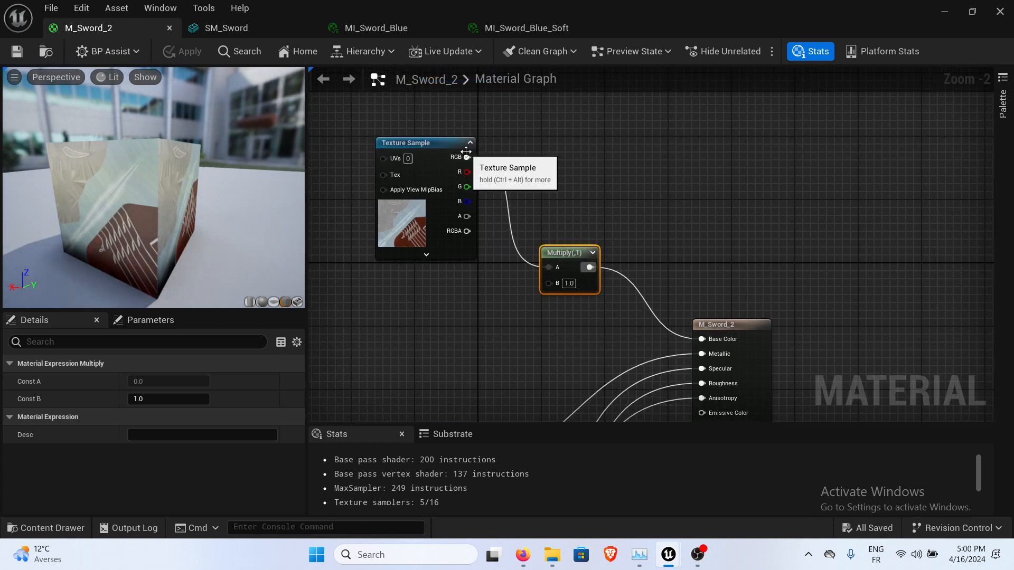
Wire the Texture Sample's RGB directly to Base Color for comparison, break that link, and reconnect the Multiply output to Base Color.
{"action": "left_click_drag", "start_coordinate": [467, 157], "coordinate": [708, 340]}
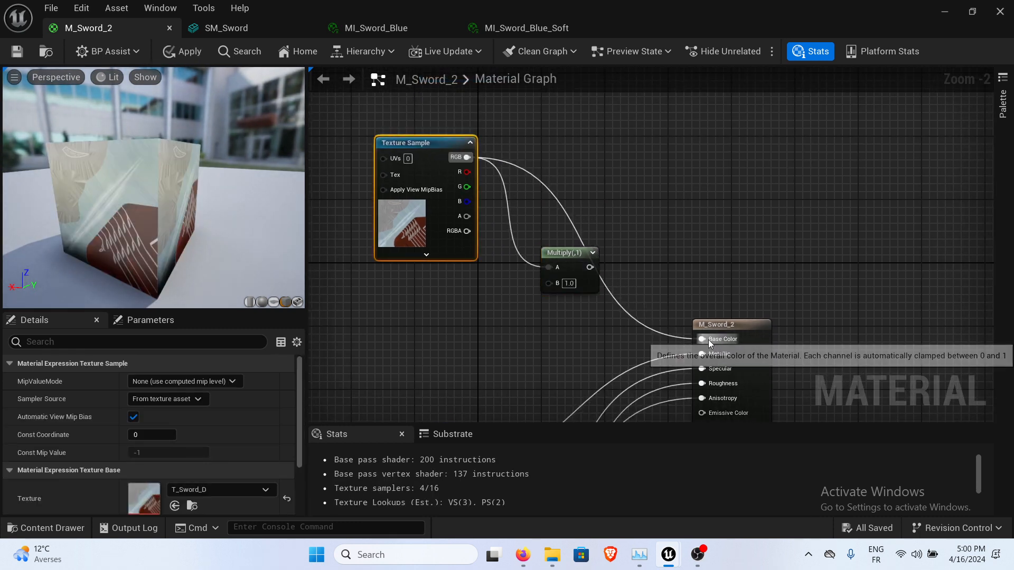
{"action": "left_click", "coordinate": [569, 217], "text": "alt"}
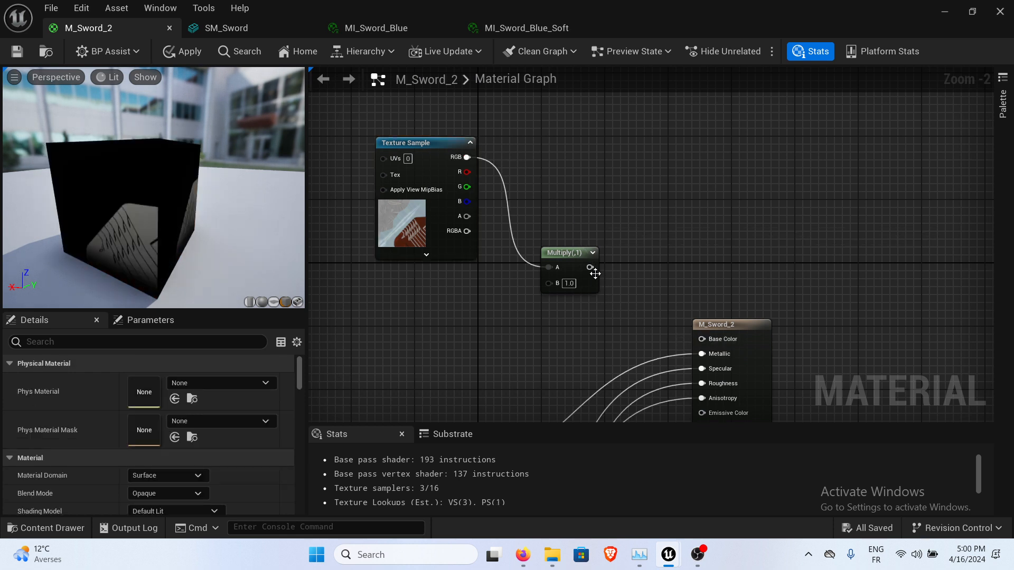
{"action": "left_click_drag", "start_coordinate": [590, 267], "coordinate": [701, 339]}
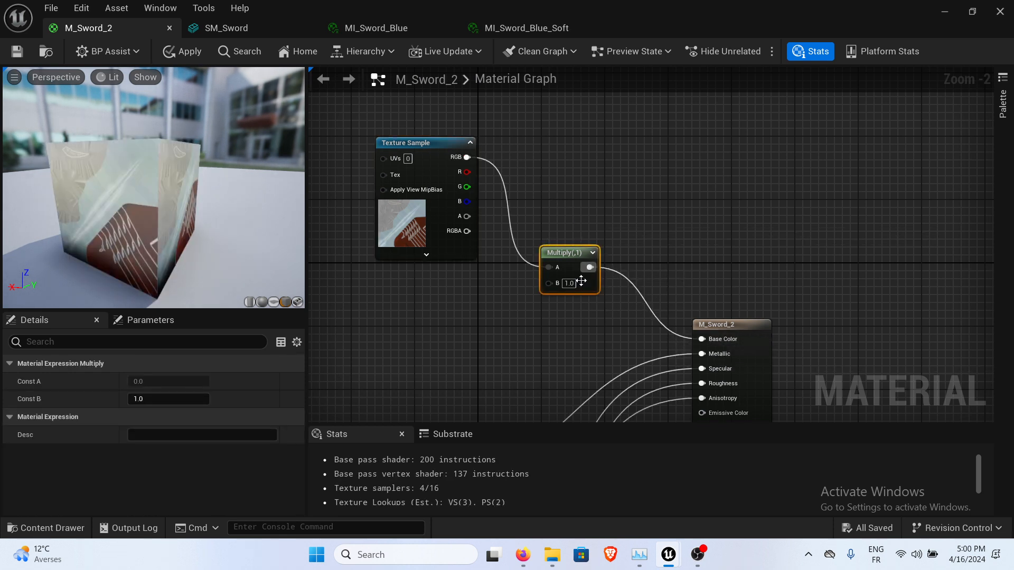
Move the Texture Sample node slightly higher above the Multiply node and save the M_Sword_2 material.
{"action": "right_click_drag", "start_coordinate": [547, 293], "coordinate": [592, 261]}
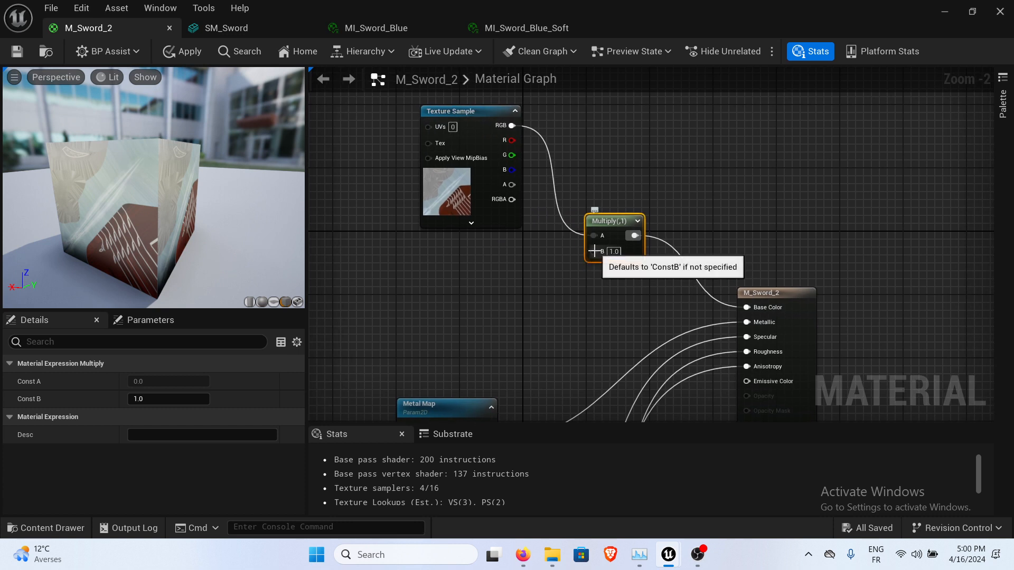
{"action": "left_click_drag", "start_coordinate": [478, 124], "coordinate": [493, 91]}
{"action": "right_click_drag", "start_coordinate": [684, 176], "coordinate": [685, 214]}
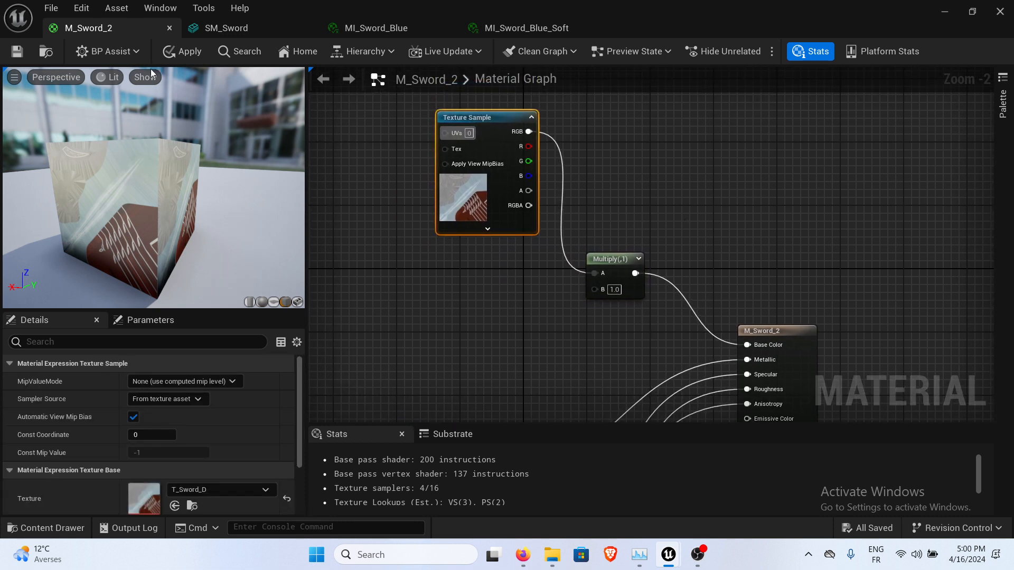
{"action": "left_click", "coordinate": [17, 51]}
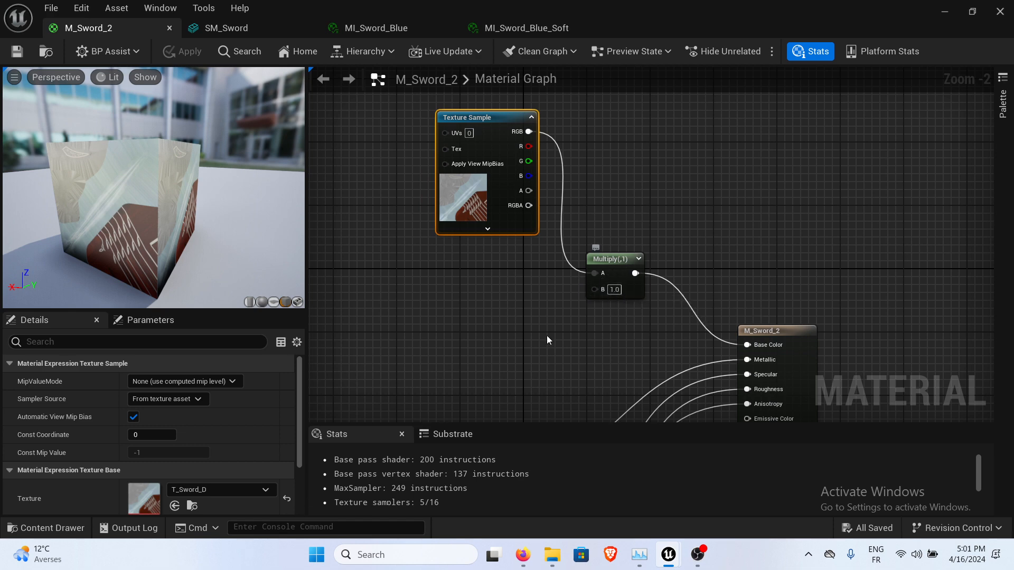
{"action": "right_click_drag", "start_coordinate": [546, 335], "coordinate": [598, 320]}
{"action": "right_click_drag", "start_coordinate": [492, 323], "coordinate": [574, 251]}
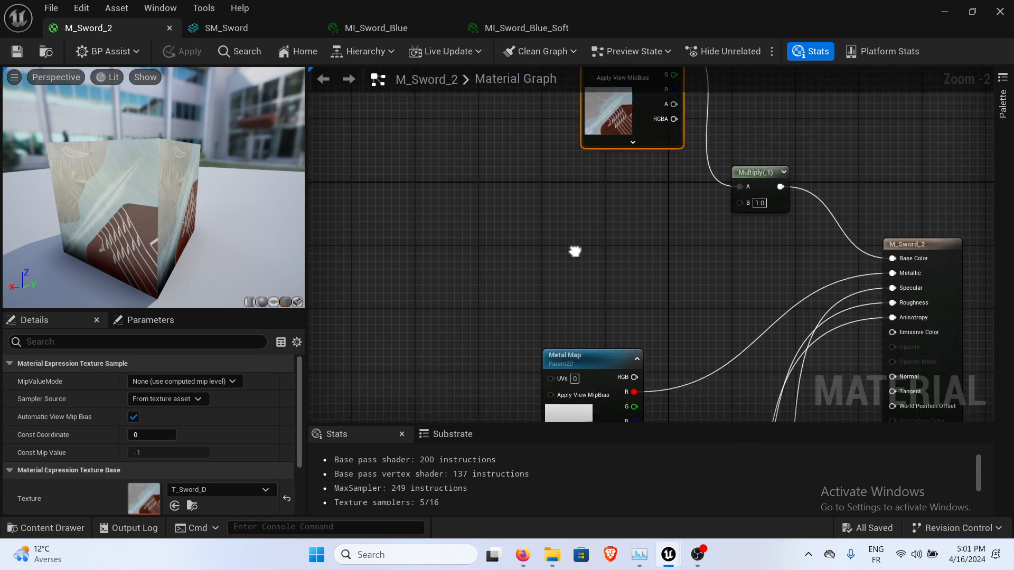
Add a Constant3Vector node below the T_Sword_D texture and connect its output to input B of the Multiply node.
{"action": "right_click", "coordinate": [550, 235]}
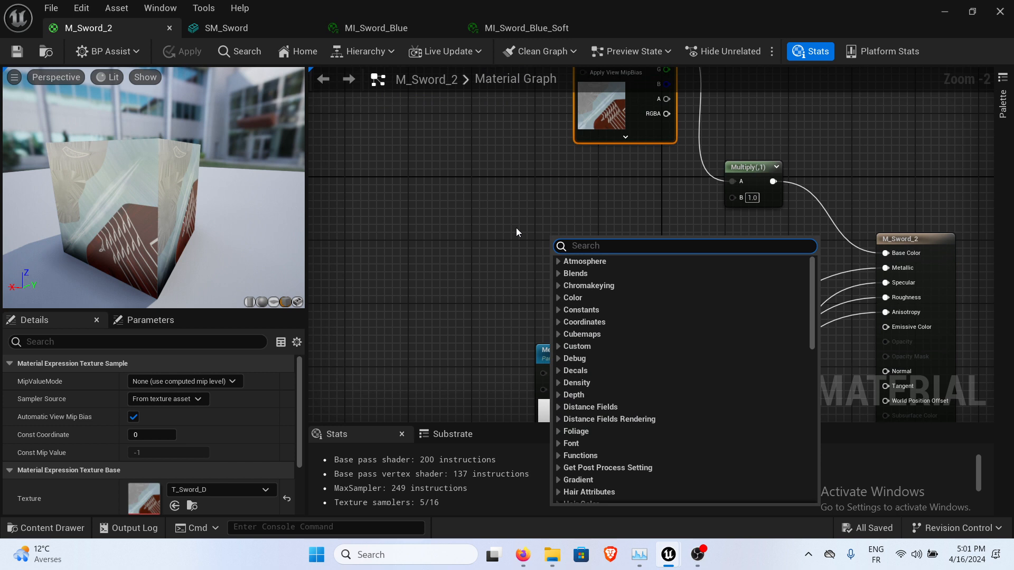
{"action": "type", "text": "vect"}
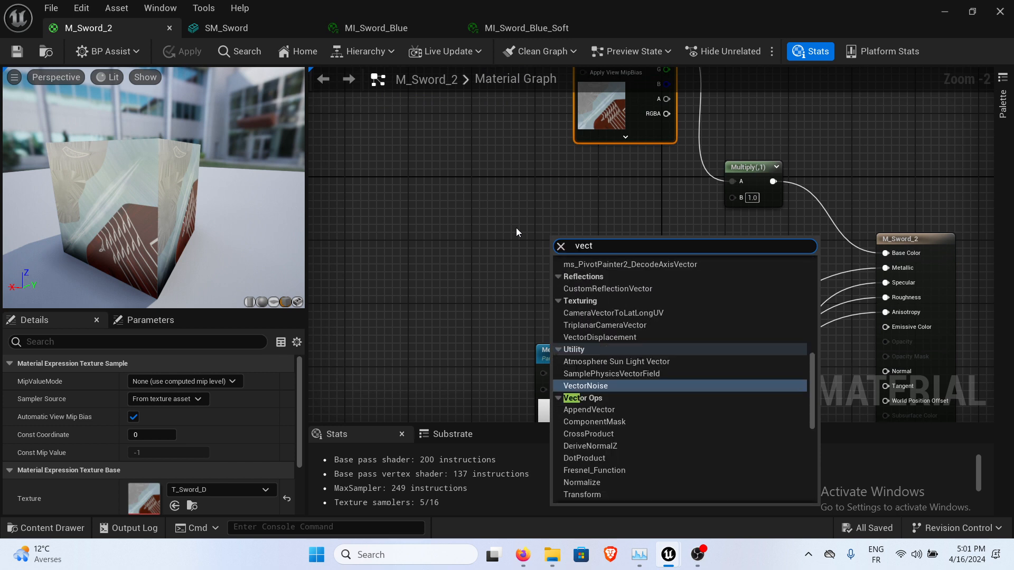
{"action": "key", "text": "BackSpace"}
{"action": "key", "text": "BackSpace"}
{"action": "key", "text": "BackSpace"}
{"action": "key", "text": "BackSpace"}
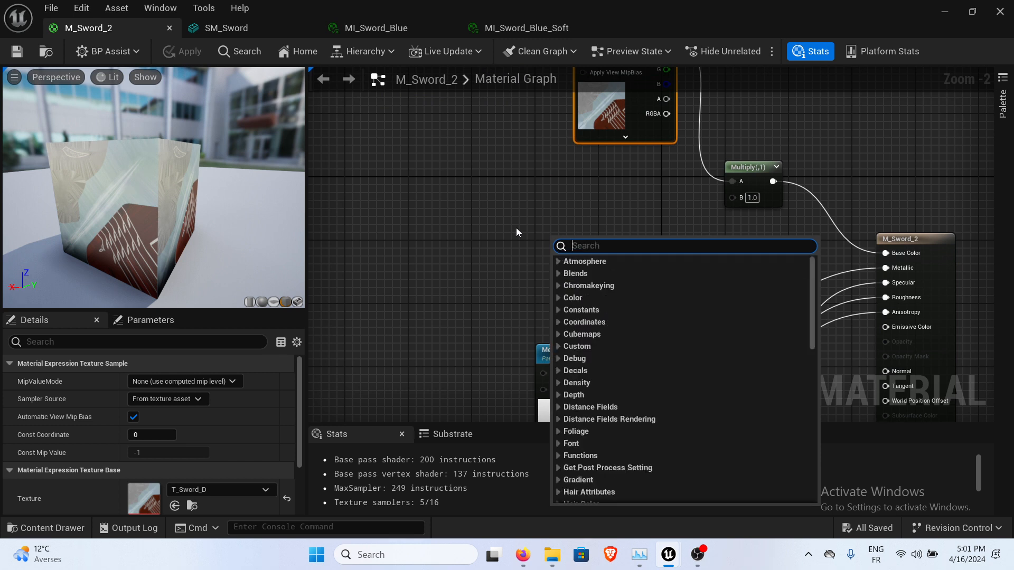
{"action": "type", "text": "constant"}
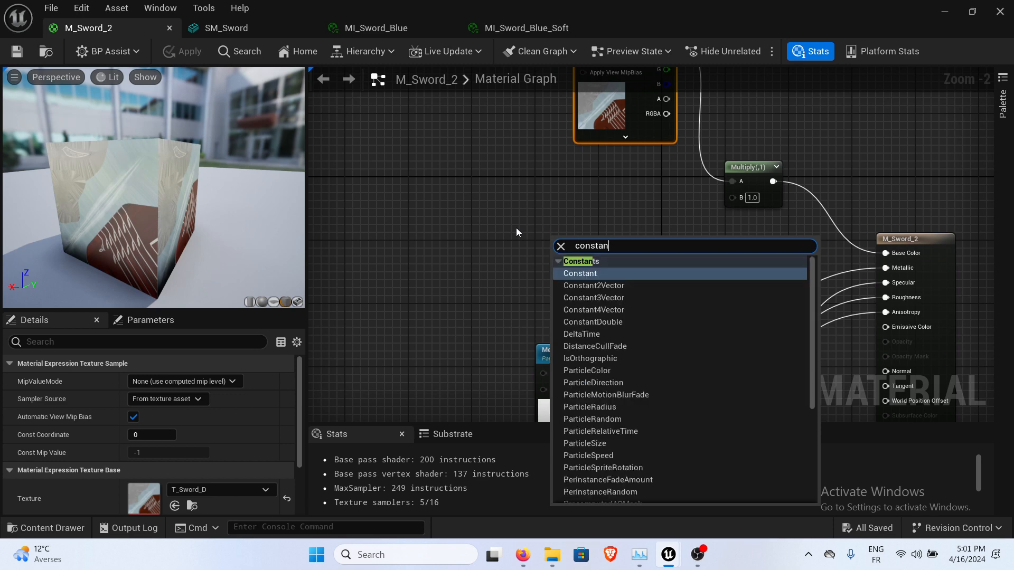
{"action": "left_click", "coordinate": [578, 297]}
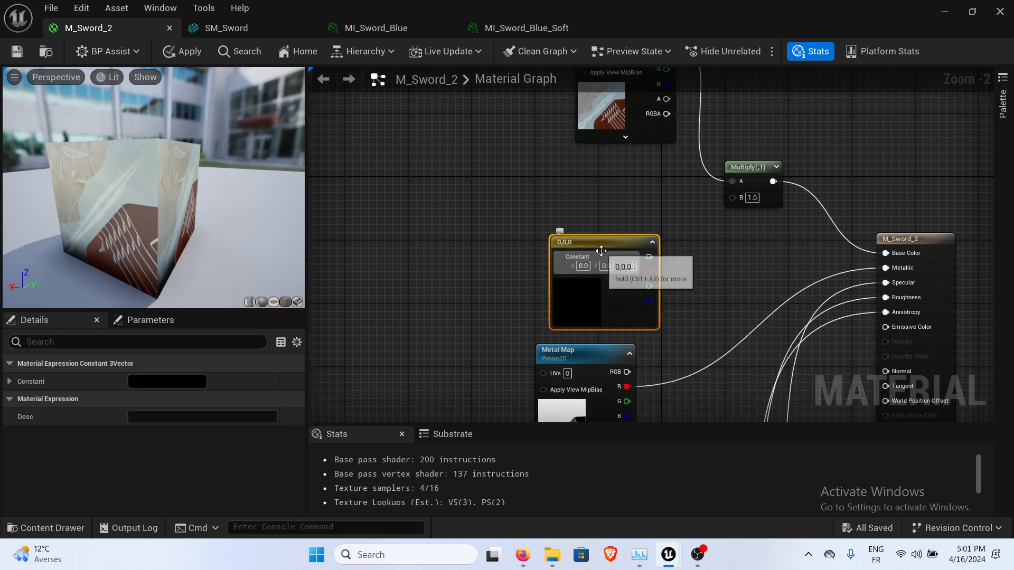
{"action": "left_click_drag", "start_coordinate": [598, 235], "coordinate": [733, 197]}
{"action": "left_click_drag", "start_coordinate": [546, 220], "coordinate": [586, 203]}
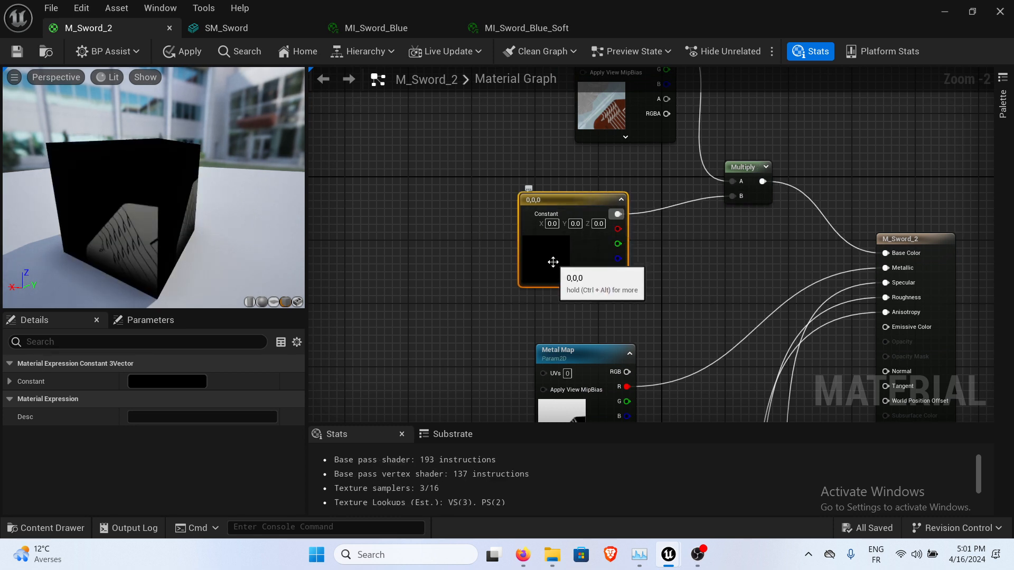
Set the Constant3Vector color to orange (R 1.0, G 0.437598, B 0.0) and inspect the tint on the preview cube.
{"action": "double_click", "coordinate": [553, 262]}
{"action": "left_click_drag", "start_coordinate": [620, 265], "coordinate": [690, 329]}
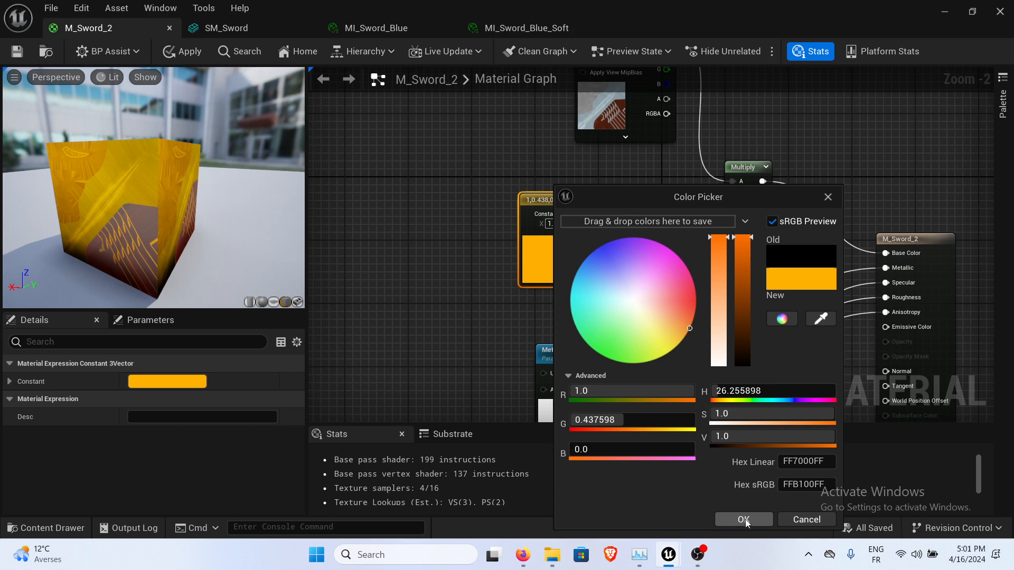
{"action": "left_click", "coordinate": [745, 520]}
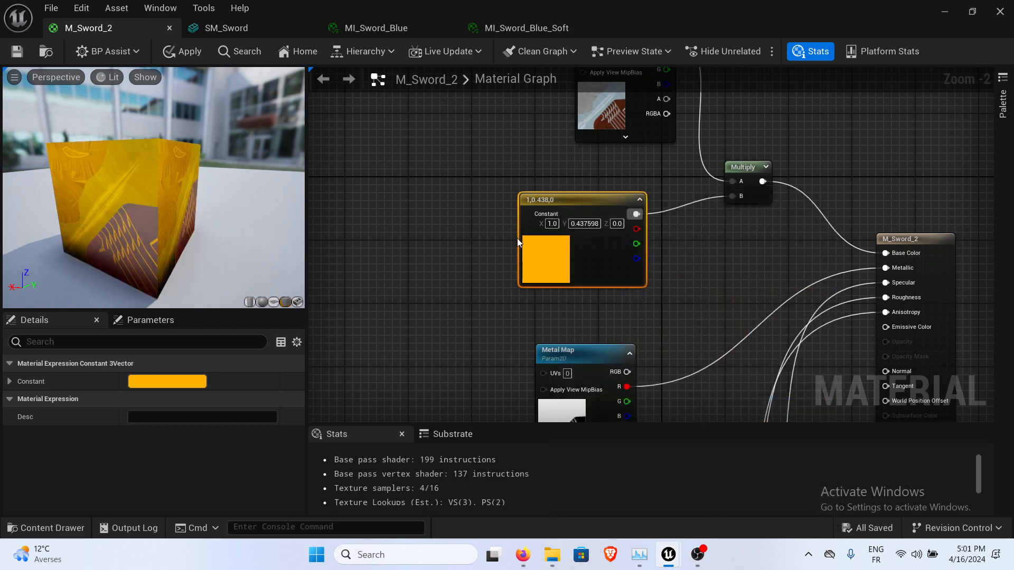
{"action": "left_click_drag", "start_coordinate": [164, 213], "coordinate": [148, 202]}
{"action": "right_click_drag", "start_coordinate": [573, 151], "coordinate": [483, 228]}
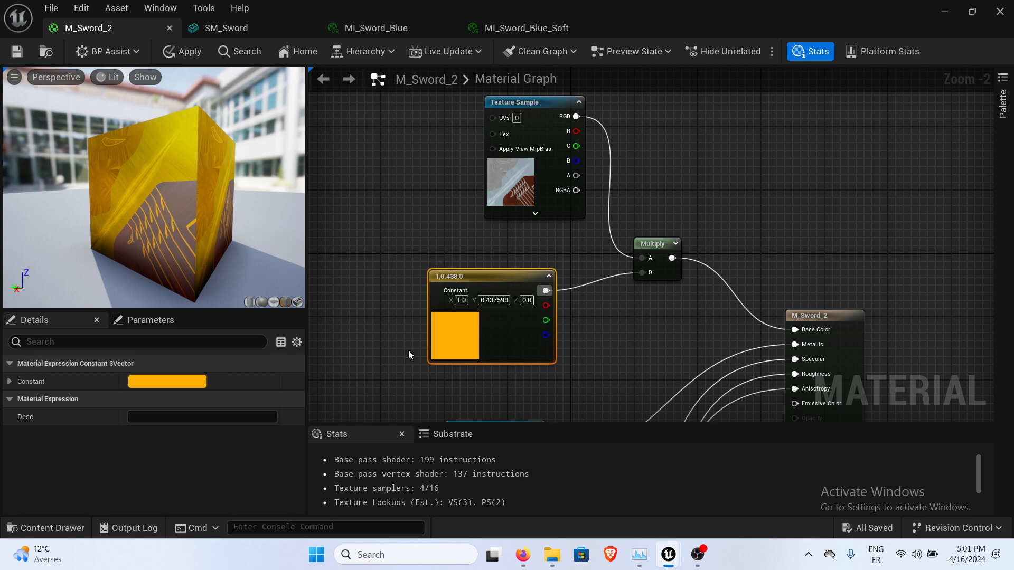
Move the orange constant node lower and add a second Texture Sample node to the left of it.
{"action": "right_click_drag", "start_coordinate": [407, 350], "coordinate": [488, 286]}
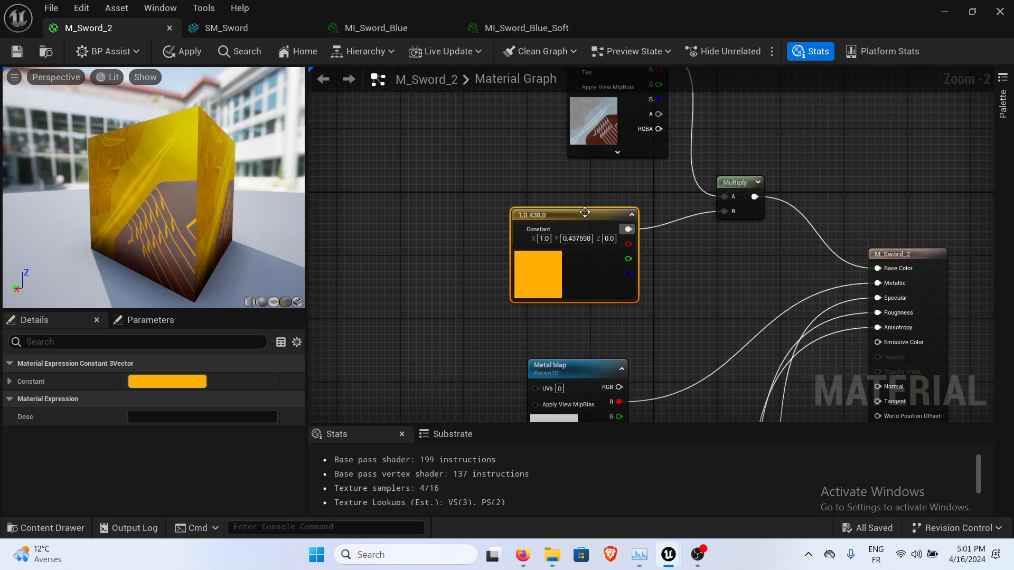
{"action": "left_click_drag", "start_coordinate": [585, 212], "coordinate": [562, 244]}
{"action": "right_click_drag", "start_coordinate": [627, 296], "coordinate": [694, 333]}
{"action": "right_click", "coordinate": [455, 227]}
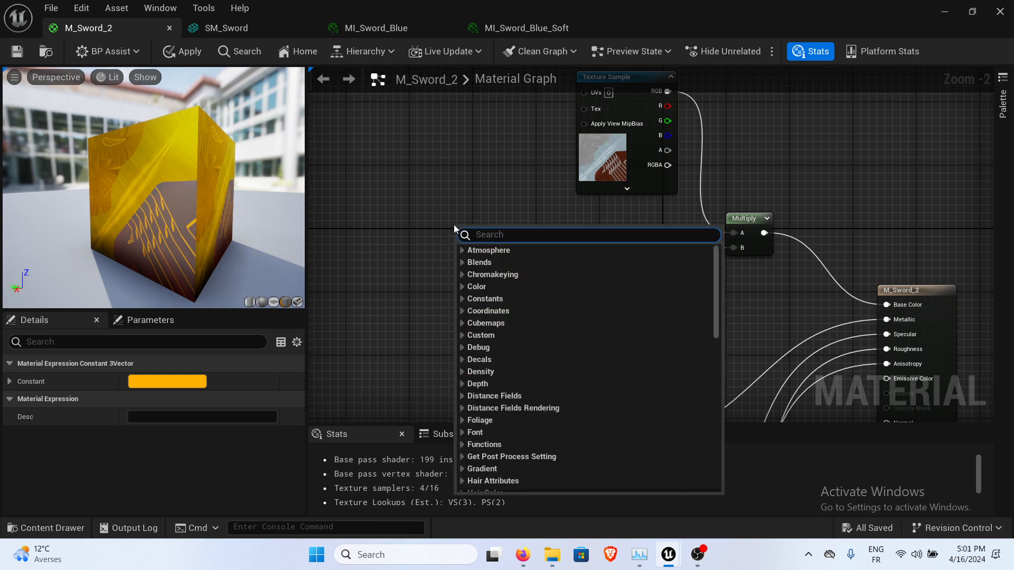
{"action": "type", "text": "exture sa"}
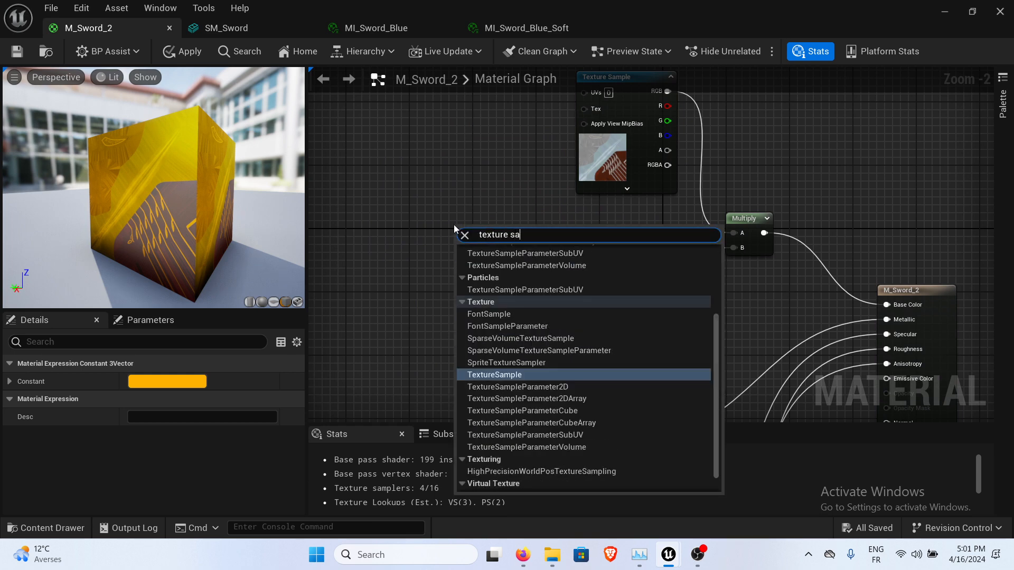
{"action": "key", "text": "Return"}
{"action": "left_click_drag", "start_coordinate": [522, 238], "coordinate": [407, 194]}
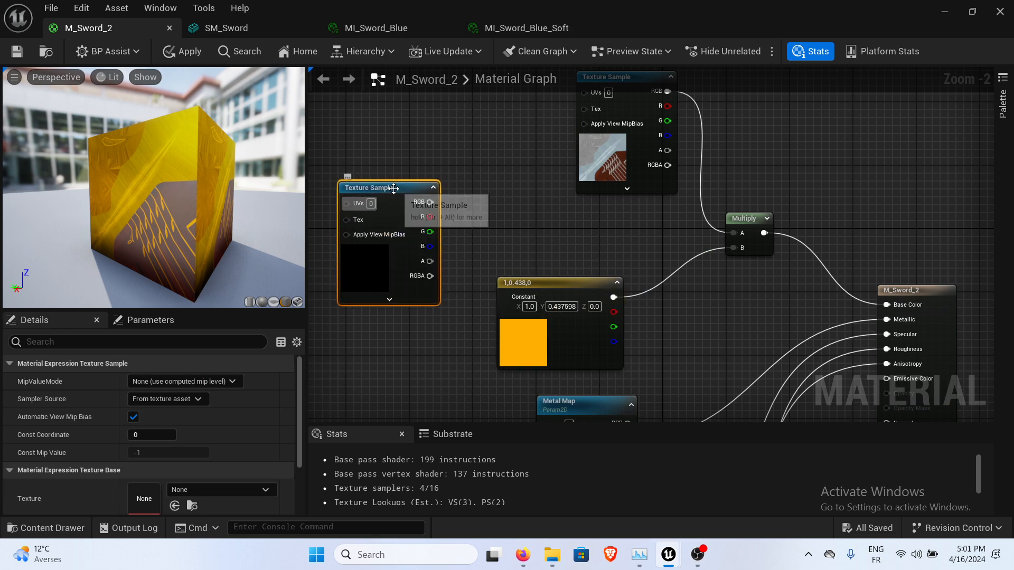
Assign the Bad texture with the red cross to the new Texture Sample and save the material.
{"action": "left_click", "coordinate": [217, 488]}
{"action": "scroll", "coordinate": [254, 383], "scroll_direction": "down", "scroll_amount": 10}
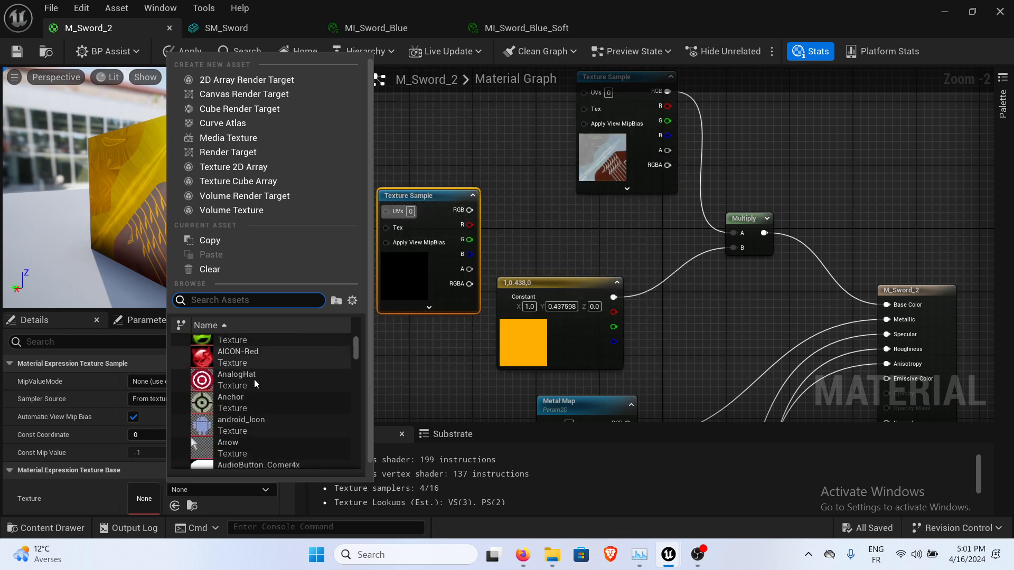
{"action": "scroll", "coordinate": [255, 379], "scroll_direction": "down", "scroll_amount": 10}
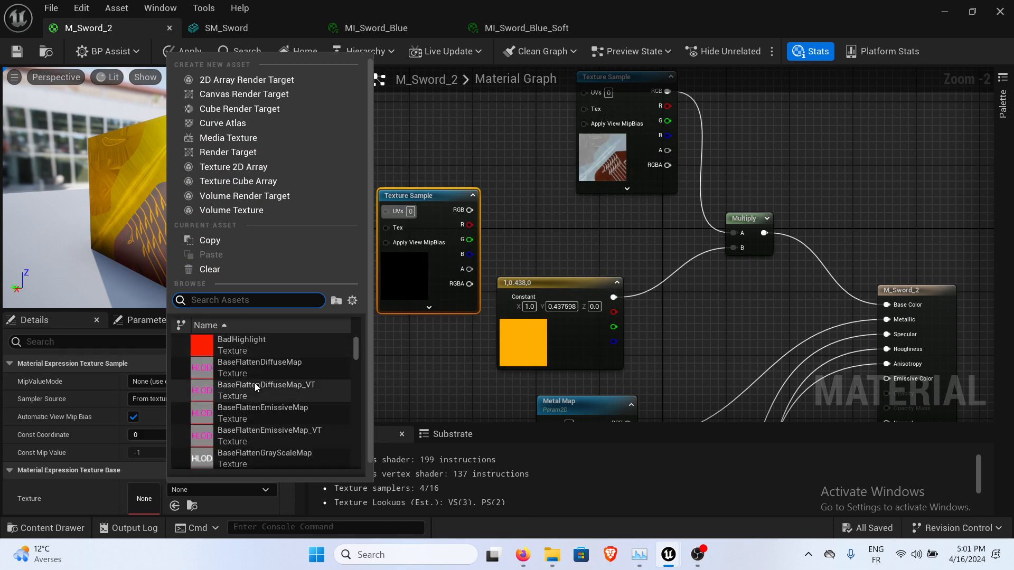
{"action": "left_click", "coordinate": [244, 351]}
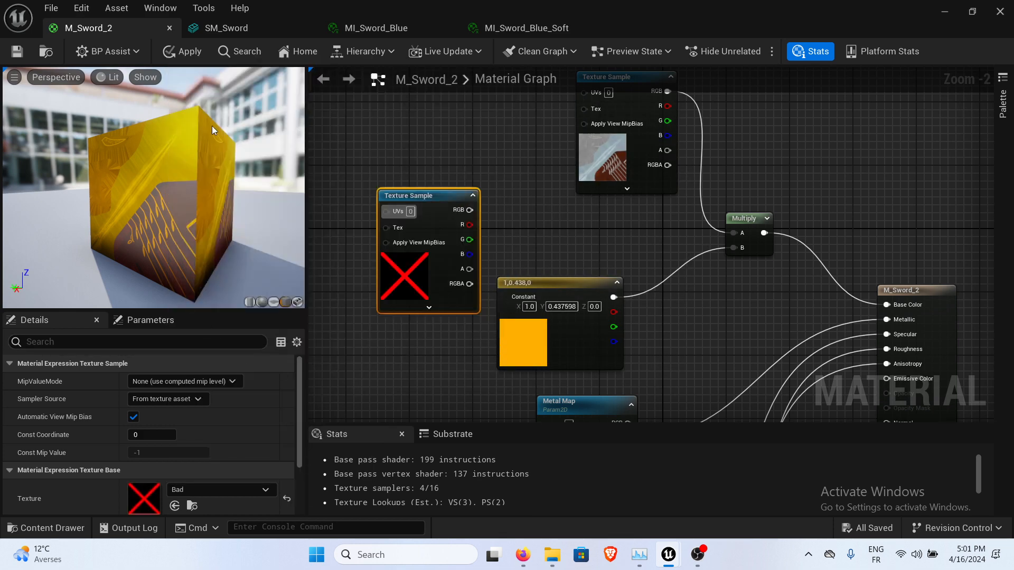
{"action": "left_click", "coordinate": [17, 51]}
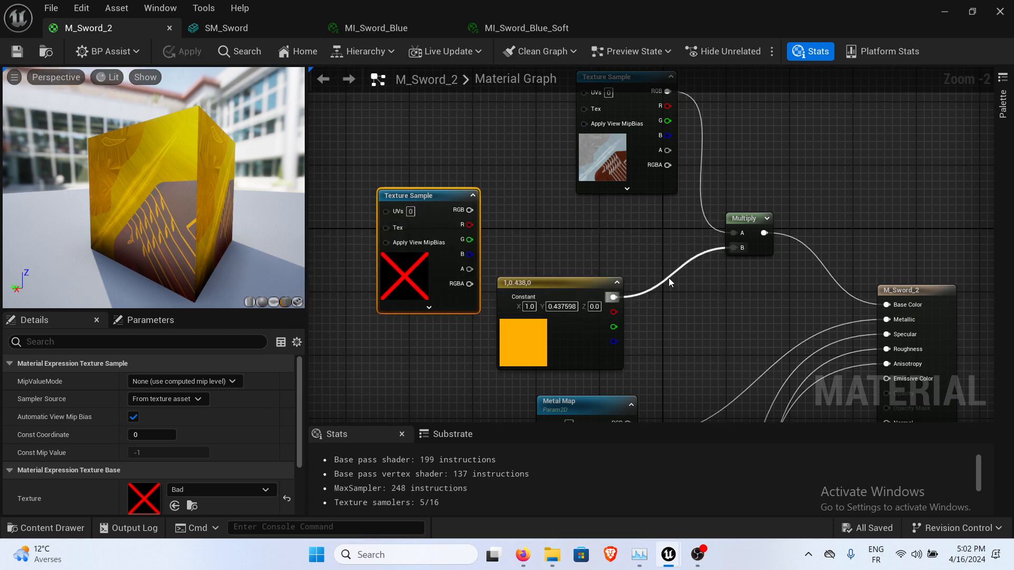
Replace the orange constant on Multiply input B with the new Texture Sample's RGB output and inspect the blend on the cube.
{"action": "left_click", "coordinate": [669, 276], "text": "alt"}
{"action": "left_click_drag", "start_coordinate": [636, 256], "coordinate": [734, 248]}
{"action": "right_click_drag", "start_coordinate": [653, 296], "coordinate": [667, 283]}
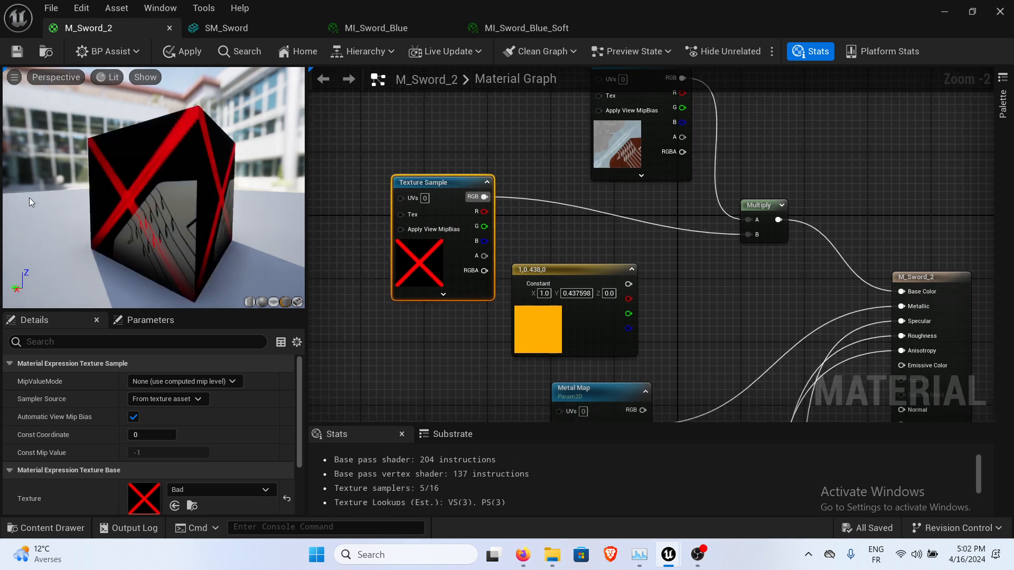
{"action": "left_click_drag", "start_coordinate": [136, 204], "coordinate": [126, 230]}
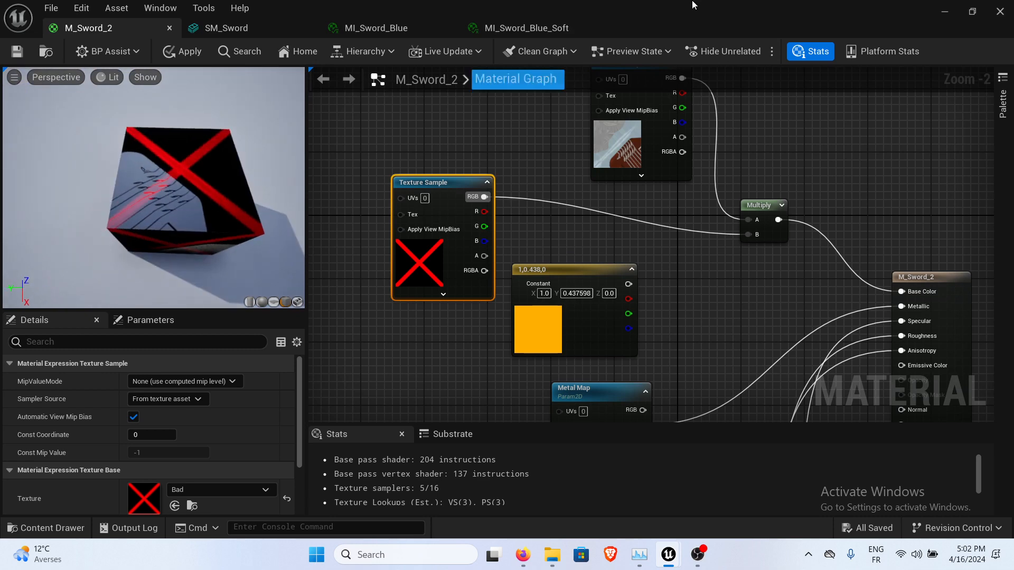
{"action": "right_click_drag", "start_coordinate": [689, 183], "coordinate": [652, 210]}
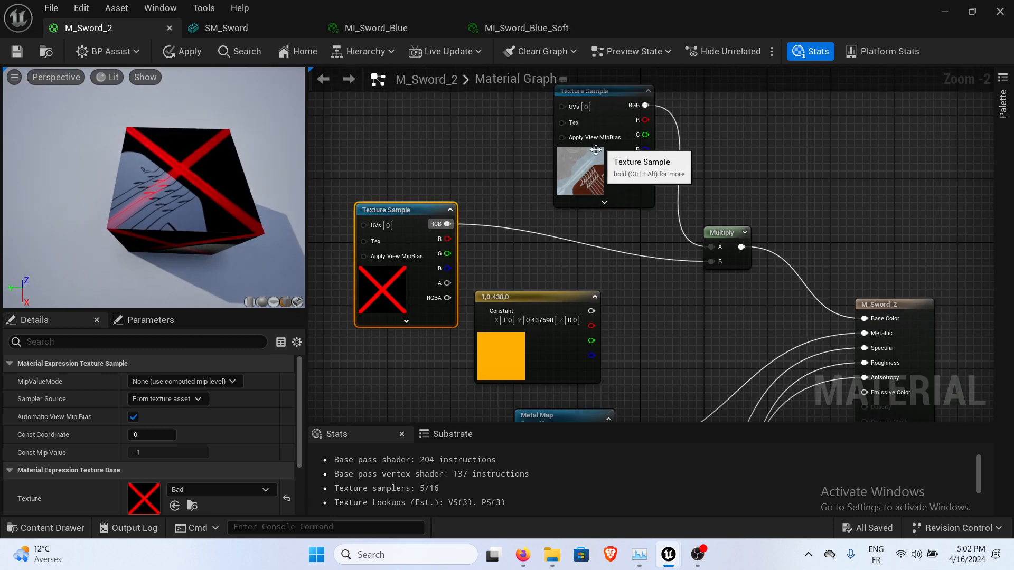
{"action": "left_click_drag", "start_coordinate": [140, 256], "coordinate": [205, 281]}
{"action": "left_click_drag", "start_coordinate": [202, 242], "coordinate": [227, 185]}
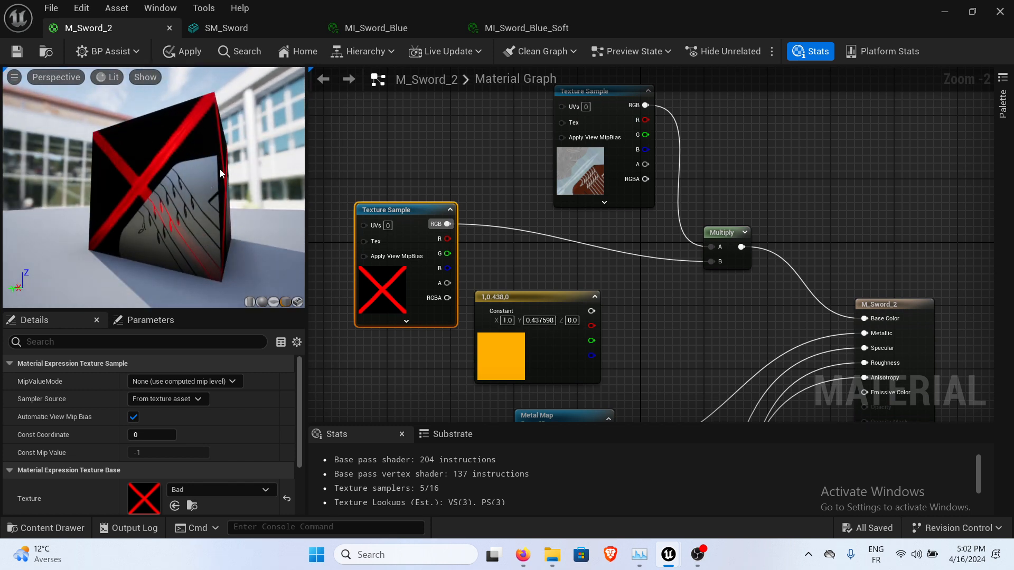
{"action": "left_click_drag", "start_coordinate": [166, 248], "coordinate": [107, 126]}
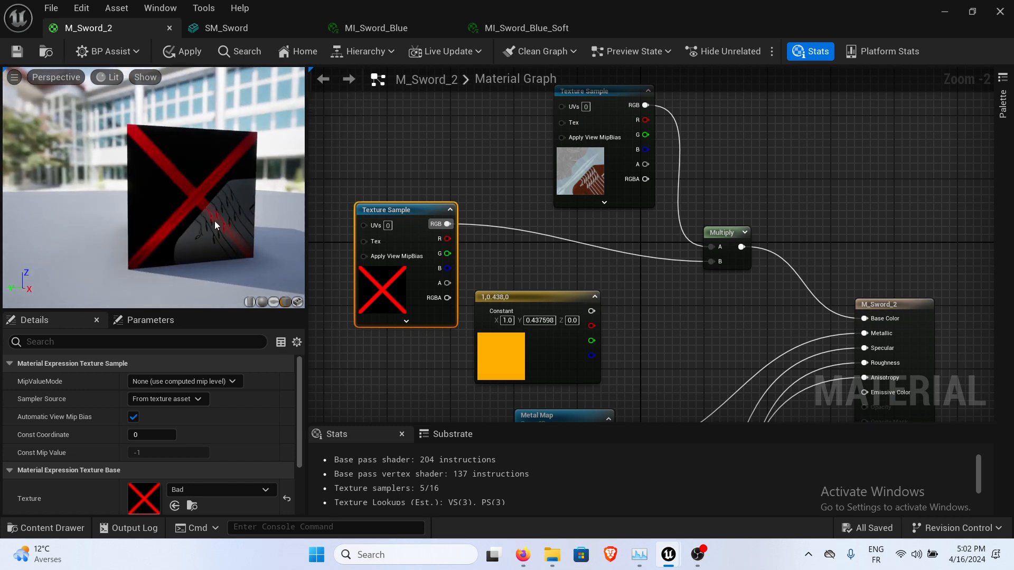
{"action": "left_click_drag", "start_coordinate": [228, 210], "coordinate": [209, 243]}
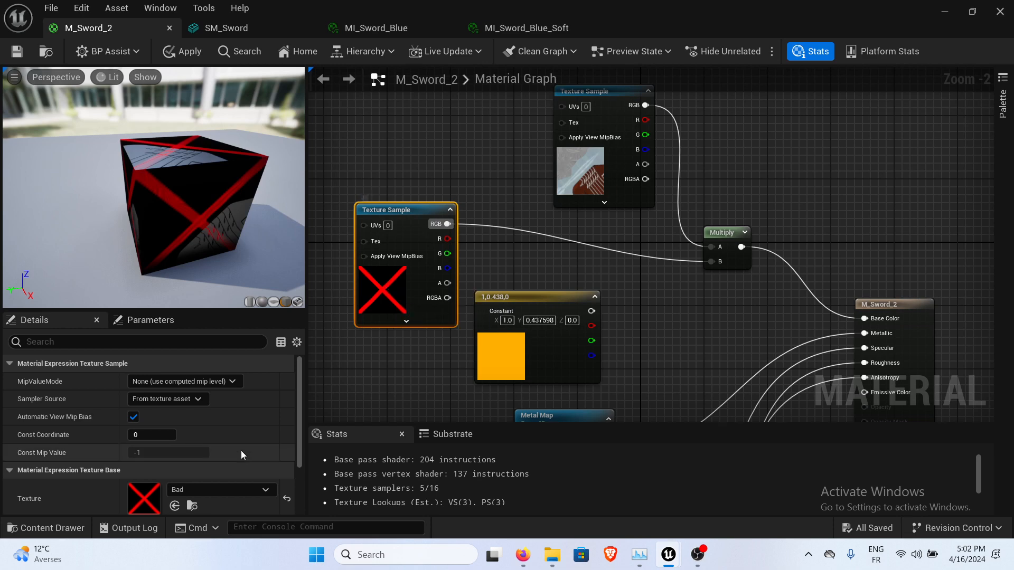
Change the second Texture Sample's texture to BadBlueprintSprite and preview the material on a sphere.
{"action": "left_click", "coordinate": [229, 489]}
{"action": "scroll", "coordinate": [252, 407], "scroll_direction": "down", "scroll_amount": 3}
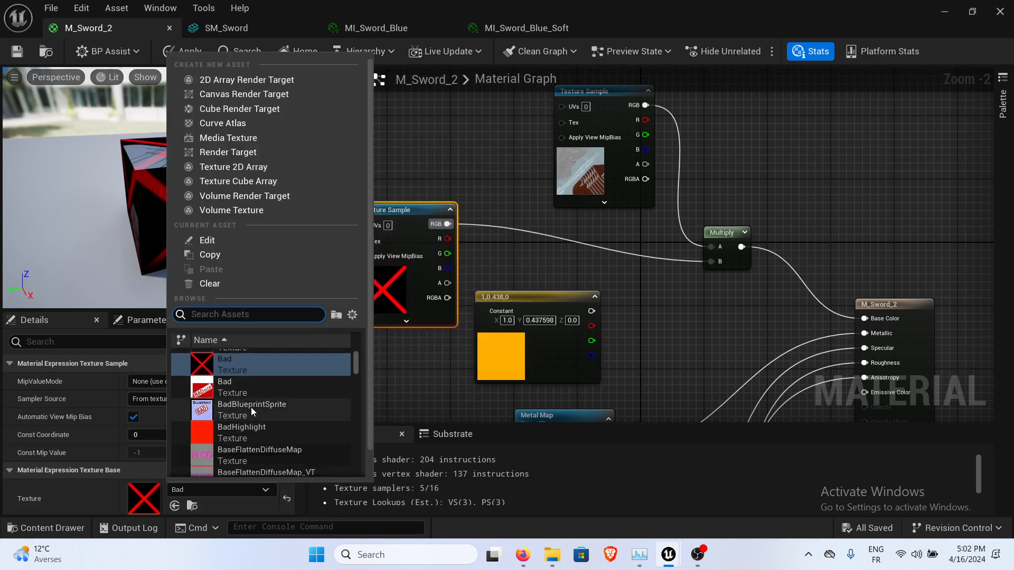
{"action": "scroll", "coordinate": [248, 432], "scroll_direction": "up", "scroll_amount": 2}
{"action": "left_click", "coordinate": [246, 406]}
{"action": "left_click_drag", "start_coordinate": [201, 184], "coordinate": [212, 169]}
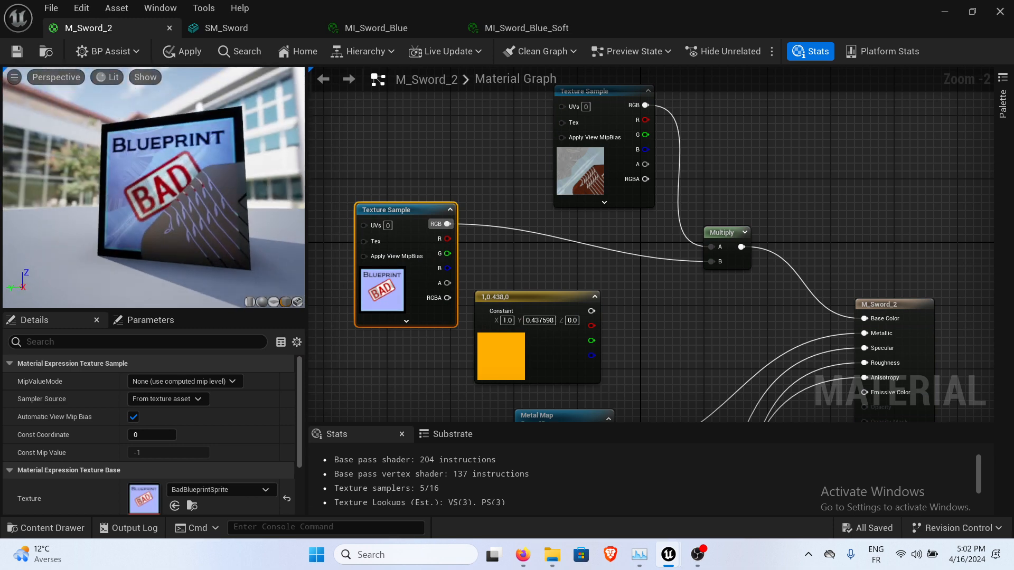
{"action": "left_click", "coordinate": [263, 302]}
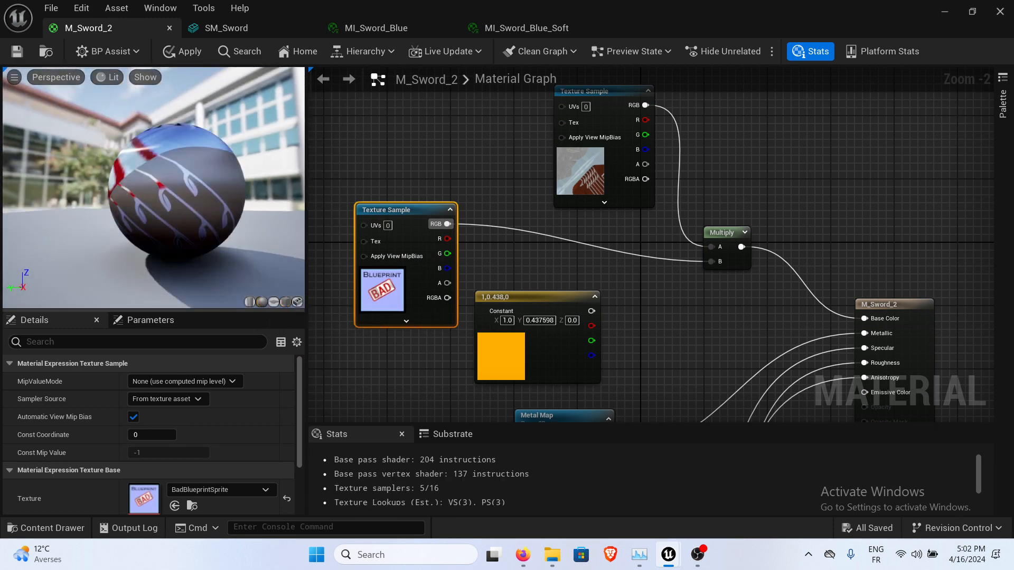
{"action": "mouse_move", "coordinate": [201, 222]}
{"action": "left_mouse_down"}
{"action": "mouse_move", "coordinate": [206, 274]}
{"action": "mouse_move", "coordinate": [209, 227]}
{"action": "left_mouse_up"}
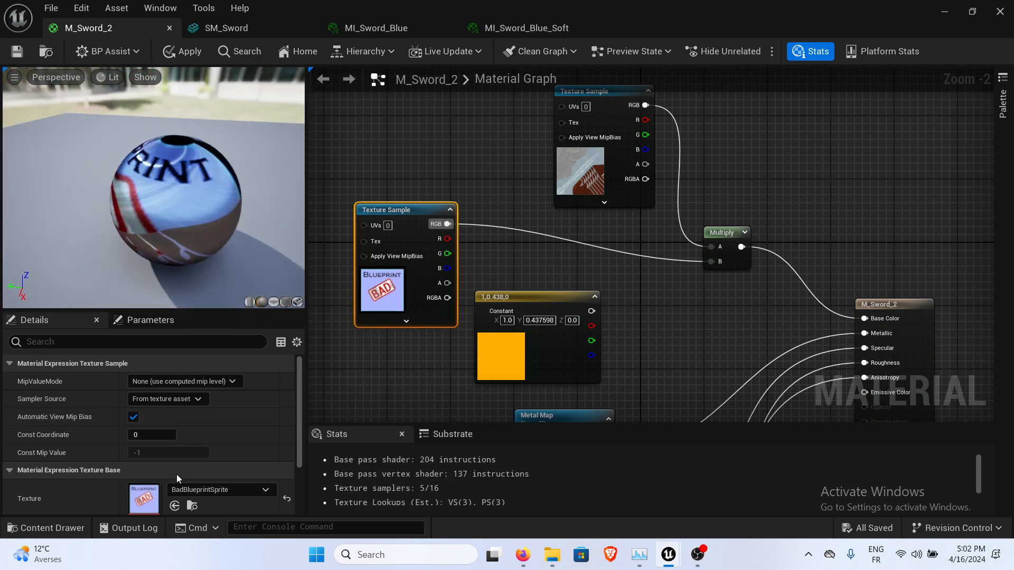
Try BlendFunc_DefBase as the second Texture Sample's texture and inspect it on the preview sphere.
{"action": "left_click", "coordinate": [192, 491]}
{"action": "scroll", "coordinate": [227, 418], "scroll_direction": "down", "scroll_amount": 1}
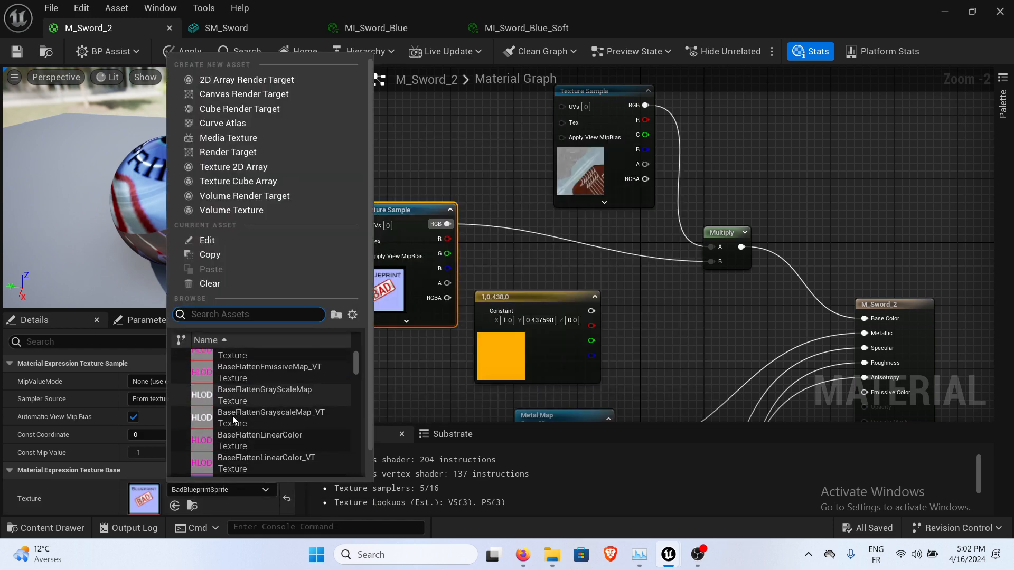
{"action": "scroll", "coordinate": [233, 416], "scroll_direction": "down", "scroll_amount": 5}
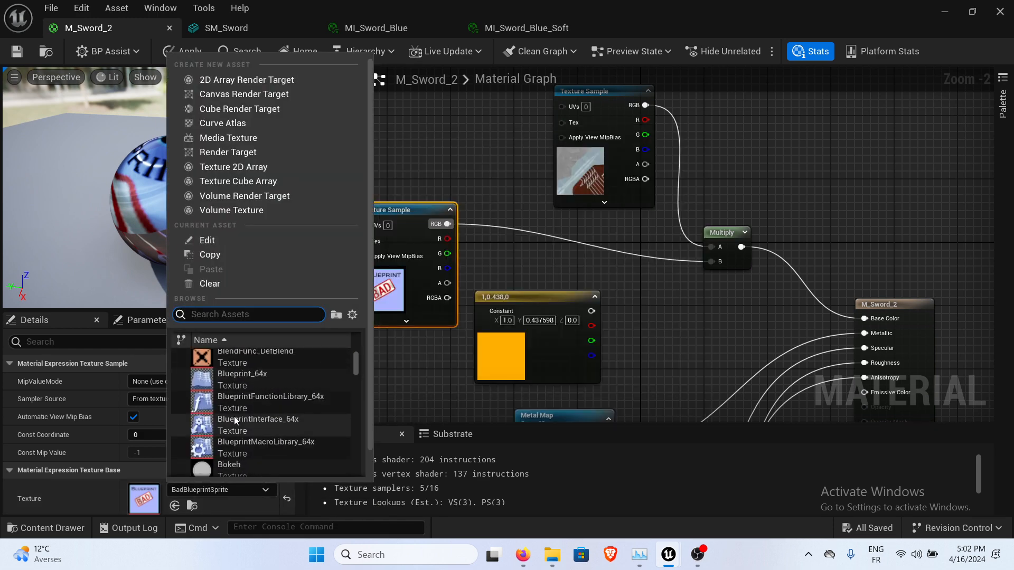
{"action": "scroll", "coordinate": [236, 411], "scroll_direction": "up", "scroll_amount": 2}
{"action": "left_click", "coordinate": [238, 396]}
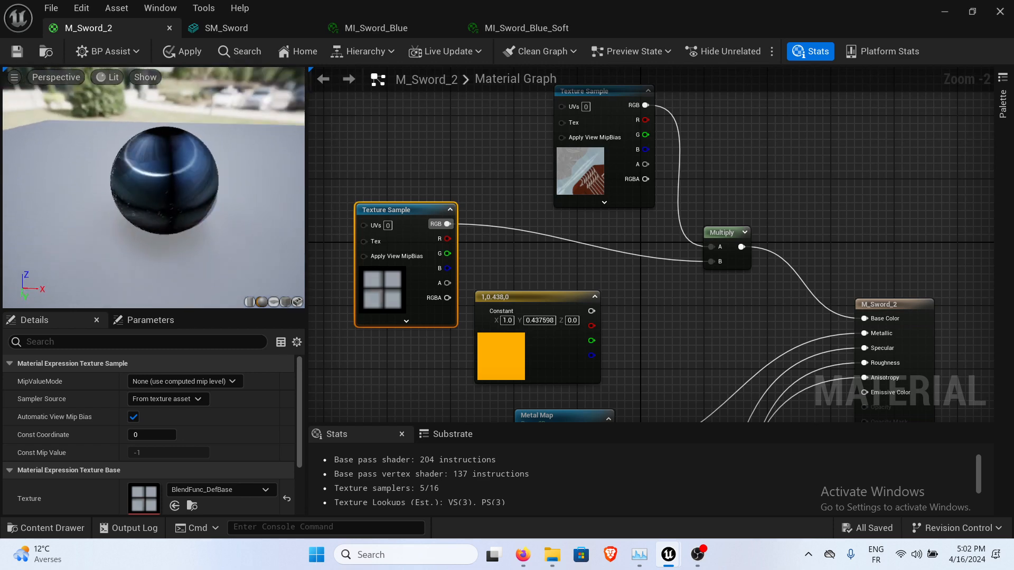
{"action": "left_click_drag", "start_coordinate": [158, 190], "coordinate": [153, 214]}
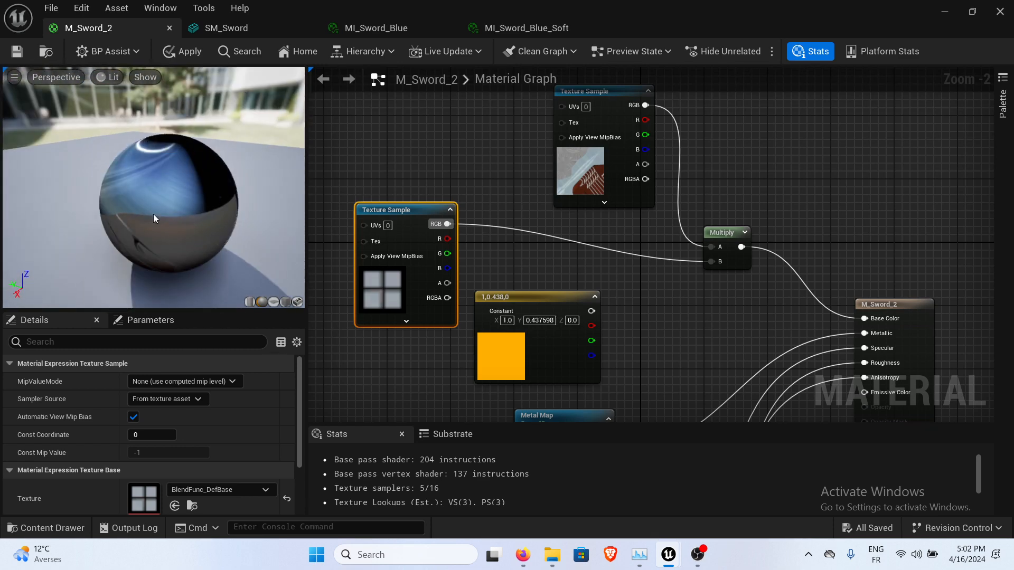
Set the second Texture Sample's texture to Bokeh_5Sides and inspect the multiplied result on the preview cube.
{"action": "left_click", "coordinate": [181, 495]}
{"action": "scroll", "coordinate": [227, 445], "scroll_direction": "down", "scroll_amount": 2}
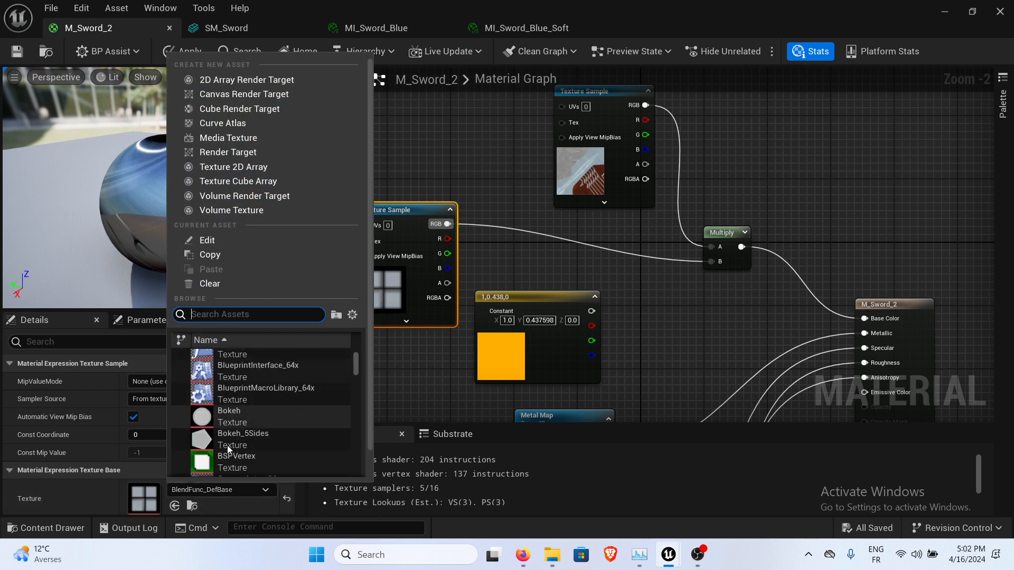
{"action": "scroll", "coordinate": [227, 446], "scroll_direction": "down", "scroll_amount": 2}
{"action": "scroll", "coordinate": [228, 445], "scroll_direction": "up", "scroll_amount": 2}
{"action": "left_click", "coordinate": [241, 390]}
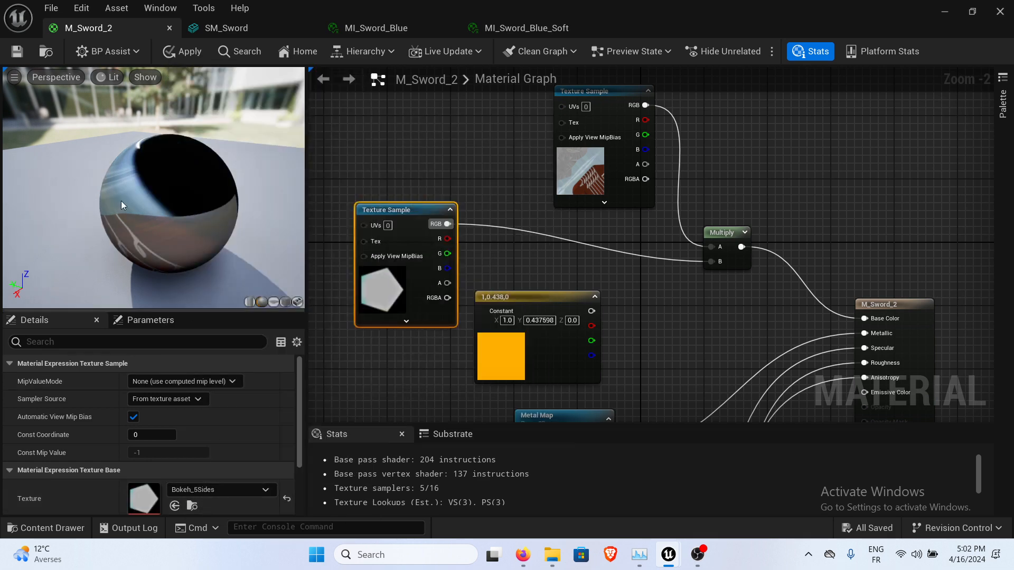
{"action": "left_click_drag", "start_coordinate": [121, 201], "coordinate": [198, 196]}
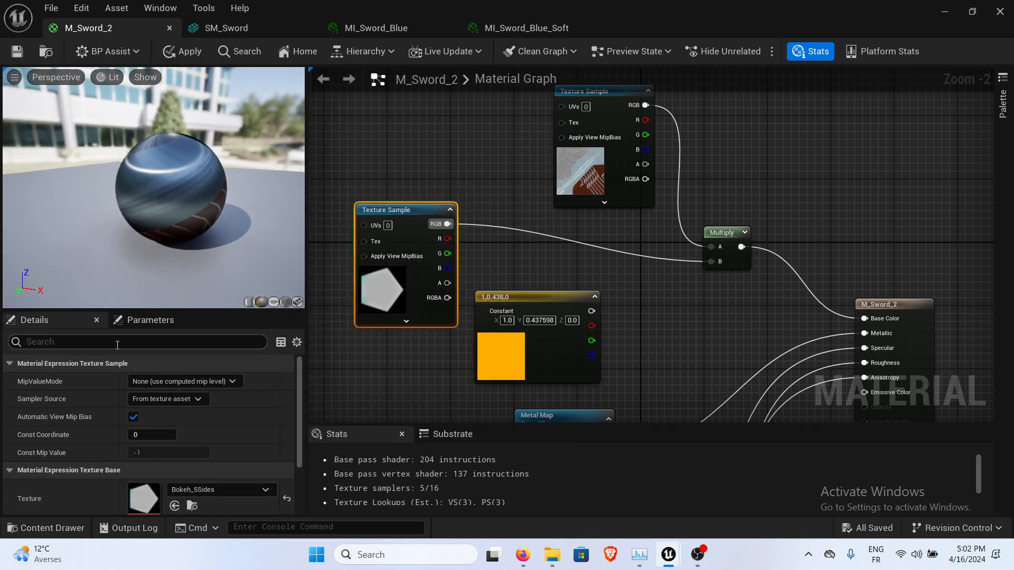
{"action": "left_click", "coordinate": [284, 302]}
{"action": "left_click_drag", "start_coordinate": [217, 229], "coordinate": [264, 214]}
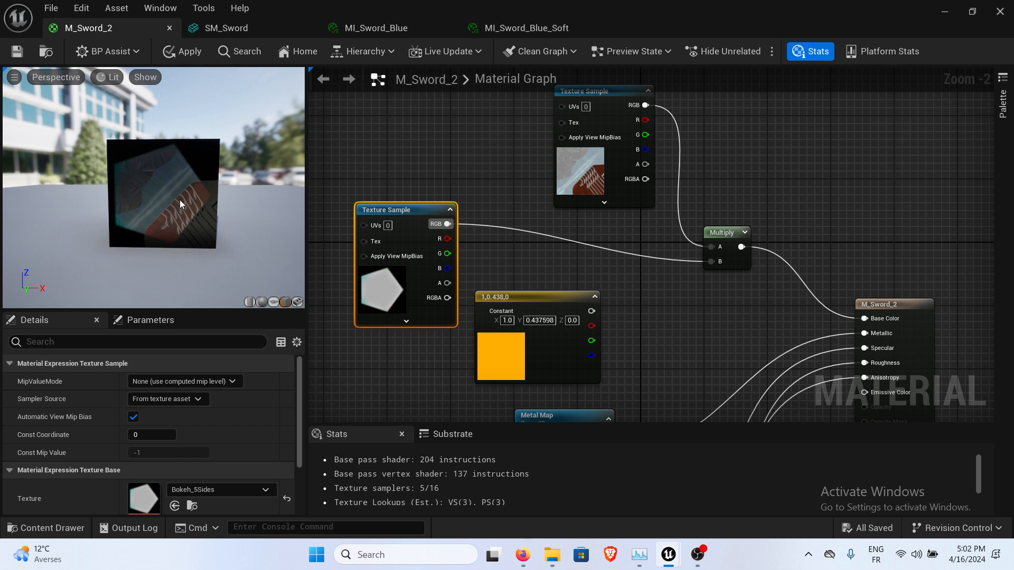
Disconnect and delete the Bokeh_5Sides Texture Sample, and remove the Multiply node from the graph.
{"action": "left_click", "coordinate": [627, 258], "text": "alt"}
{"action": "left_click", "coordinate": [410, 234]}
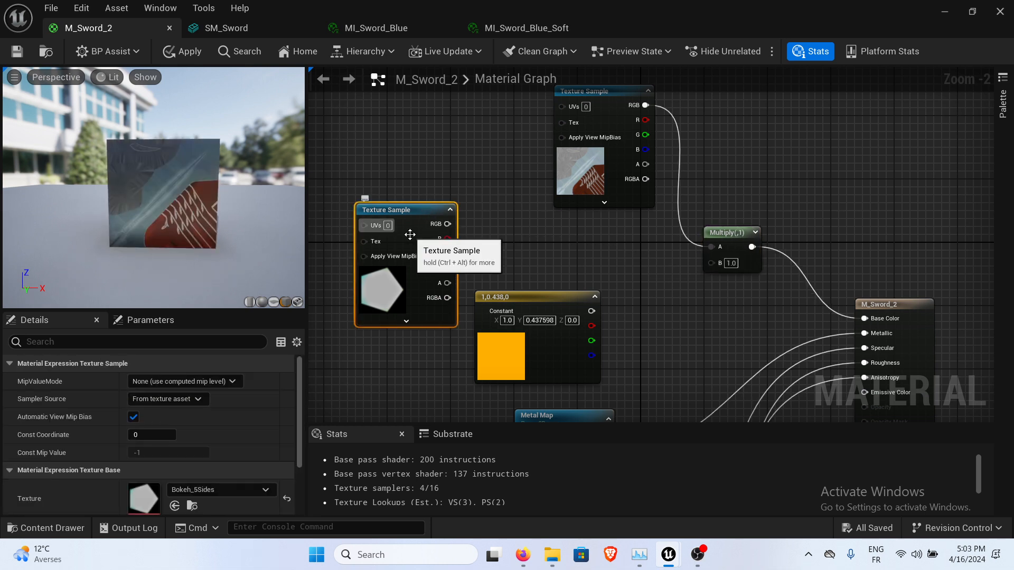
{"action": "key", "text": "Delete"}
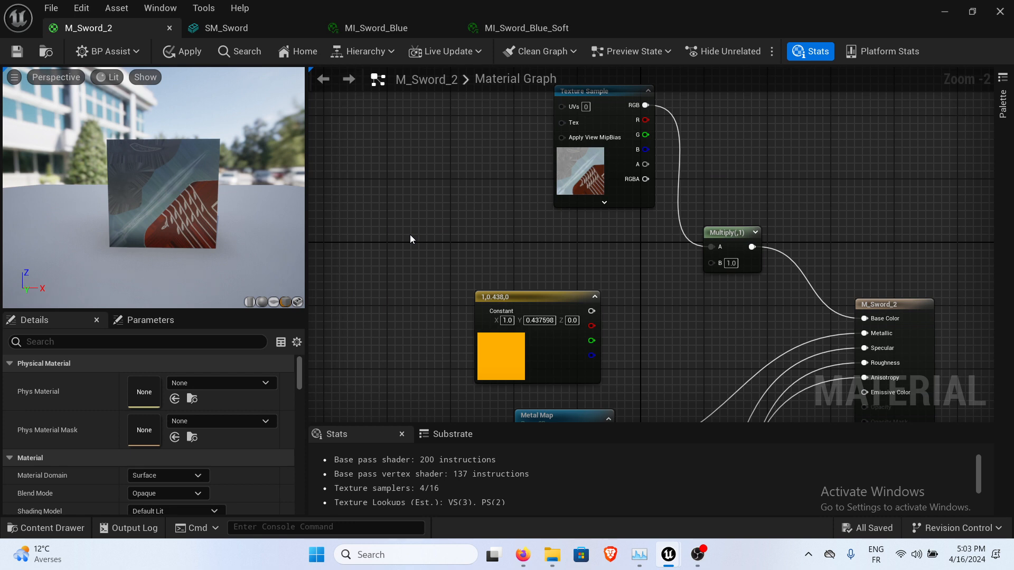
{"action": "left_click", "coordinate": [678, 213], "text": "alt"}
{"action": "left_click", "coordinate": [740, 234]}
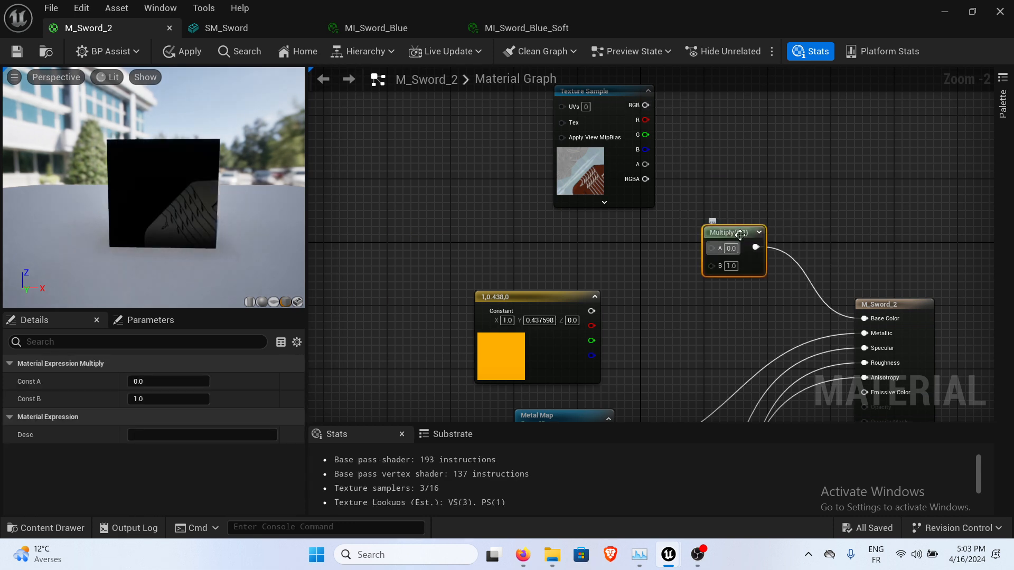
{"action": "key", "text": "Delete"}
Add a LinearInterpolate node between the T_Sword_D Texture Sample and the M_Sword_2 node.
{"action": "right_click", "coordinate": [740, 236]}
{"action": "type", "text": "interp"}
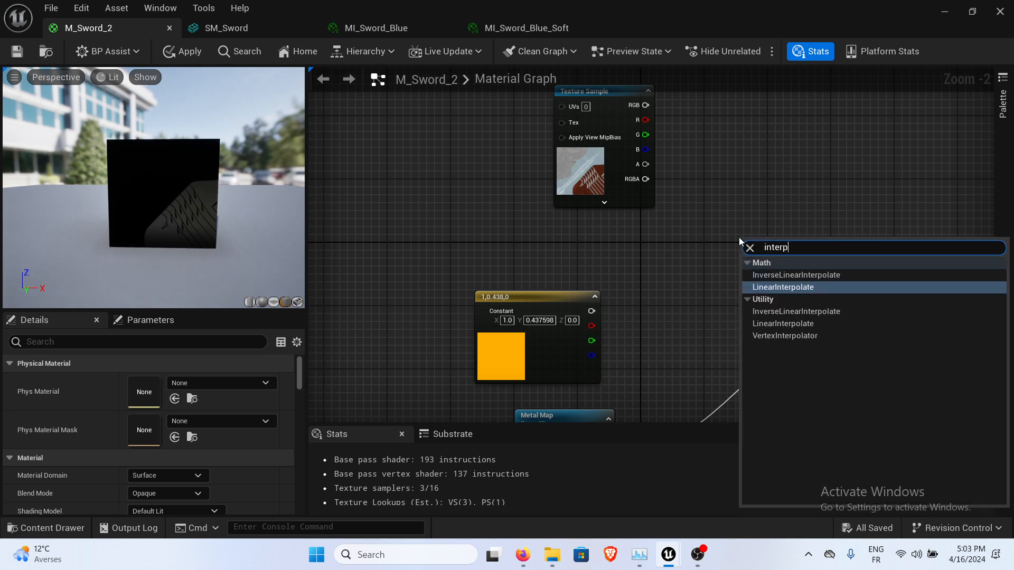
{"action": "key", "text": "Return"}
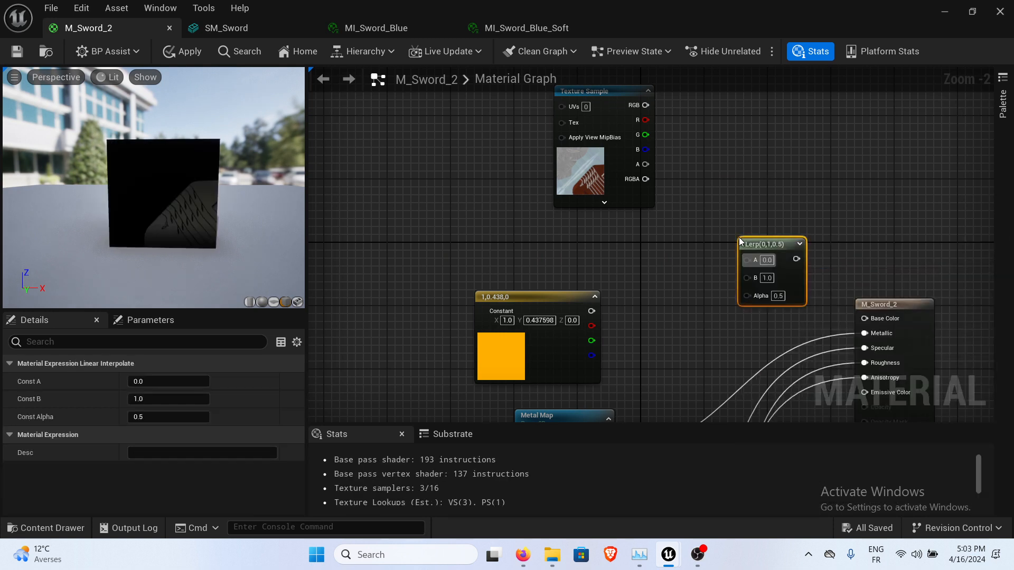
{"action": "left_click_drag", "start_coordinate": [755, 246], "coordinate": [737, 214]}
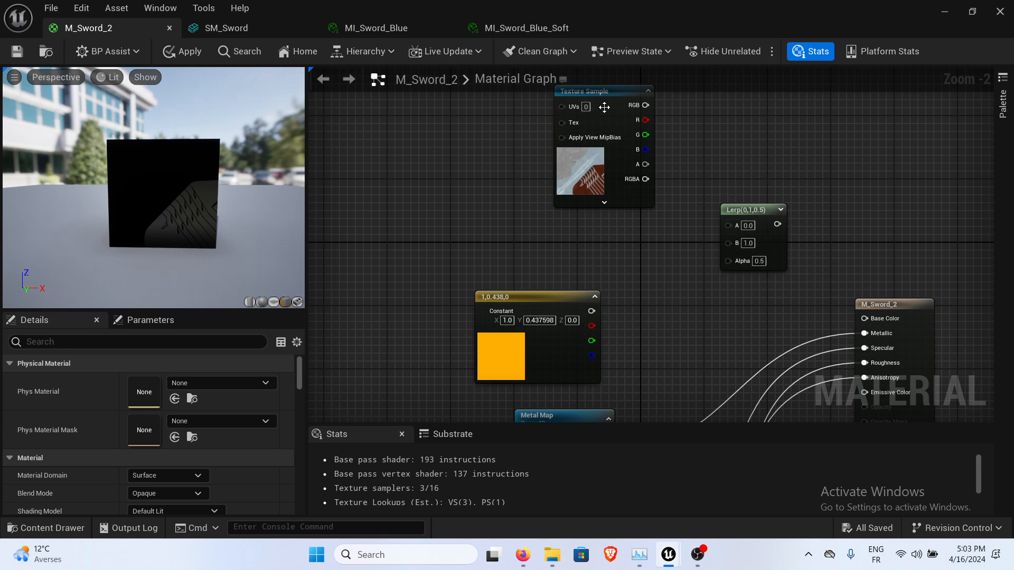
Wire the T_Sword_D RGB output to Lerp A, the orange constant to Lerp B, and the Lerp output to Base Color.
{"action": "left_click_drag", "start_coordinate": [605, 107], "coordinate": [555, 131]}
{"action": "right_click_drag", "start_coordinate": [645, 231], "coordinate": [633, 204]}
{"action": "right_click_drag", "start_coordinate": [659, 166], "coordinate": [661, 189]}
{"action": "left_click_drag", "start_coordinate": [587, 123], "coordinate": [718, 221]}
{"action": "right_click_drag", "start_coordinate": [526, 151], "coordinate": [514, 190]}
{"action": "left_click_drag", "start_coordinate": [513, 190], "coordinate": [474, 127]}
{"action": "left_click_drag", "start_coordinate": [542, 329], "coordinate": [705, 277]}
{"action": "right_click_drag", "start_coordinate": [740, 331], "coordinate": [647, 302]}
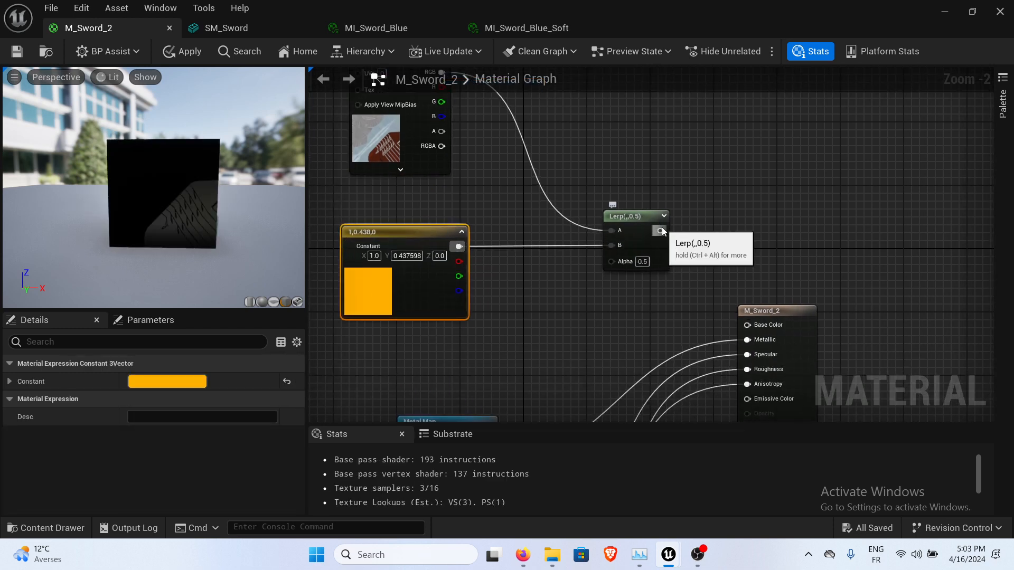
{"action": "left_click_drag", "start_coordinate": [661, 230], "coordinate": [746, 324]}
{"action": "right_click_drag", "start_coordinate": [610, 322], "coordinate": [654, 307]}
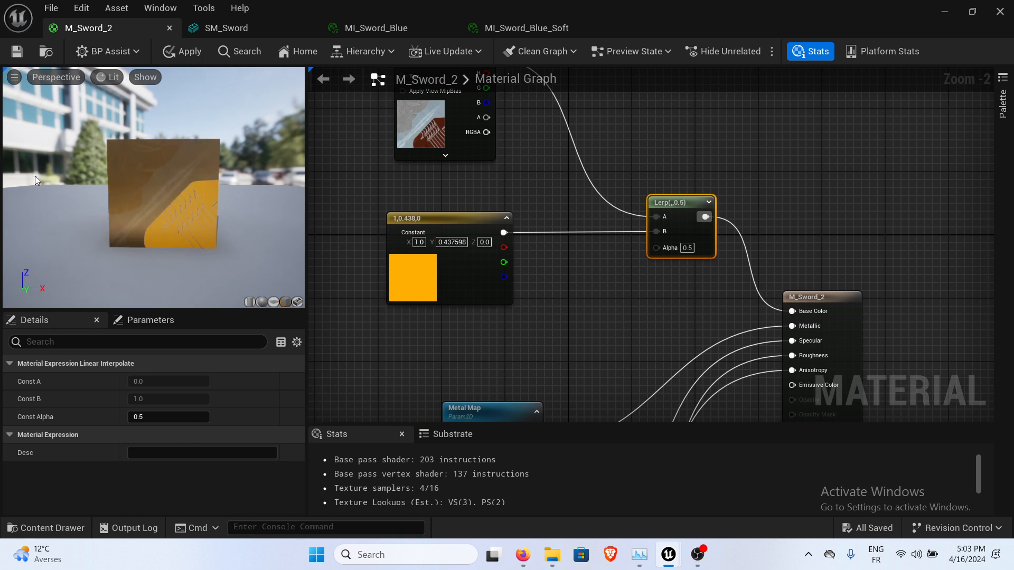
Inspect the Lerp blend up close on the preview cube and save the material.
{"action": "mouse_move", "coordinate": [106, 174]}
{"action": "left_mouse_down"}
{"action": "mouse_move", "coordinate": [253, 182]}
{"action": "mouse_move", "coordinate": [113, 177]}
{"action": "left_mouse_up"}
{"action": "middle_click_drag", "start_coordinate": [113, 177], "coordinate": [183, 165]}
{"action": "right_click_drag", "start_coordinate": [182, 165], "coordinate": [185, 143]}
{"action": "mouse_move", "coordinate": [249, 138]}
{"action": "left_mouse_down"}
{"action": "mouse_move", "coordinate": [196, 133]}
{"action": "mouse_move", "coordinate": [244, 137]}
{"action": "left_mouse_up"}
{"action": "middle_click_drag", "start_coordinate": [196, 134], "coordinate": [178, 166]}
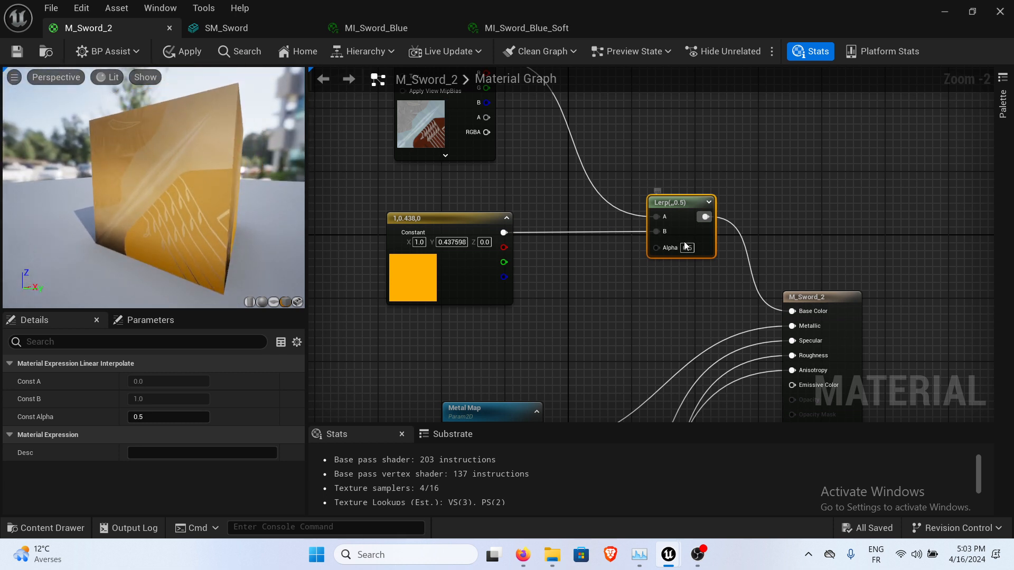
{"action": "left_click", "coordinate": [16, 53]}
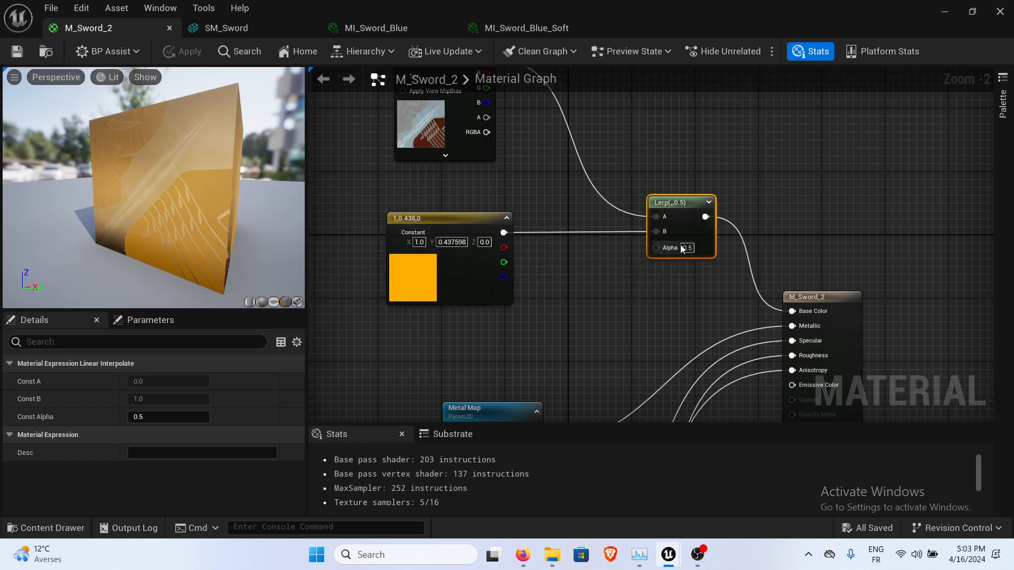
Set the Lerp node's Alpha to 0.1 and inspect the blend on the preview cube from several angles.
{"action": "left_click", "coordinate": [689, 247]}
{"action": "type", "text": "0.1"}
{"action": "key", "text": "Return"}
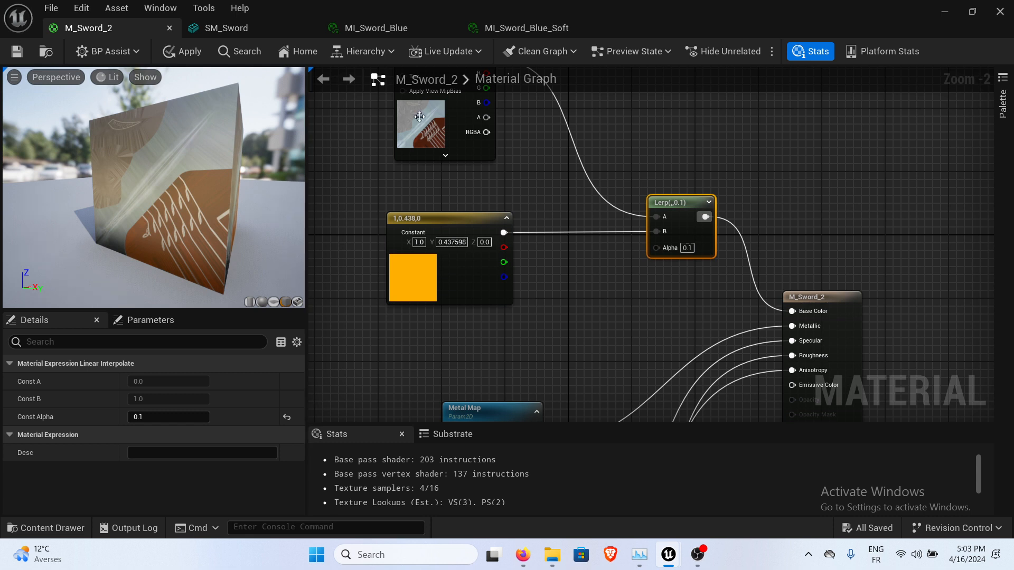
{"action": "right_click_drag", "start_coordinate": [396, 170], "coordinate": [383, 198]}
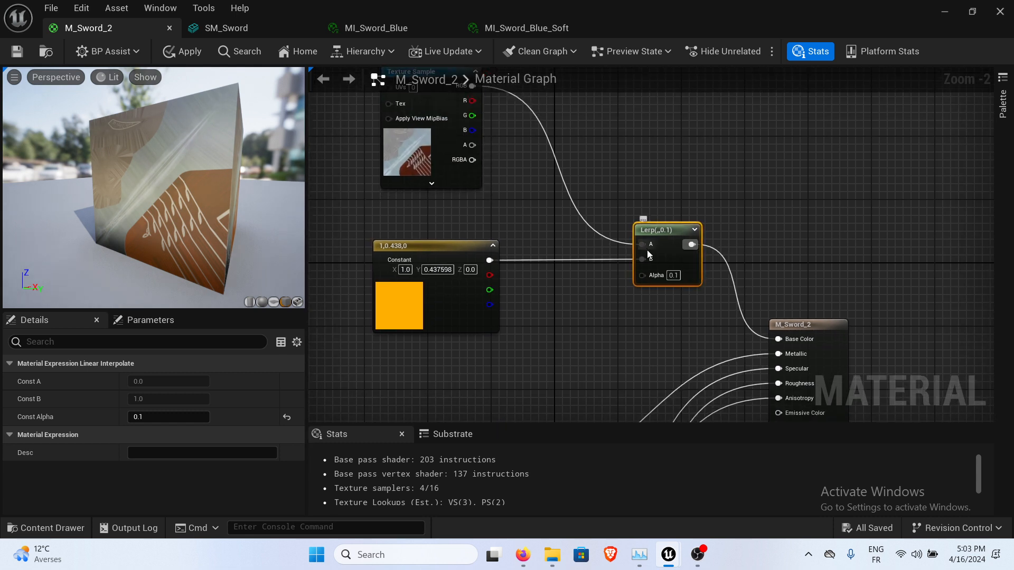
{"action": "left_click_drag", "start_coordinate": [157, 132], "coordinate": [31, 134]}
{"action": "left_click_drag", "start_coordinate": [105, 174], "coordinate": [114, 206]}
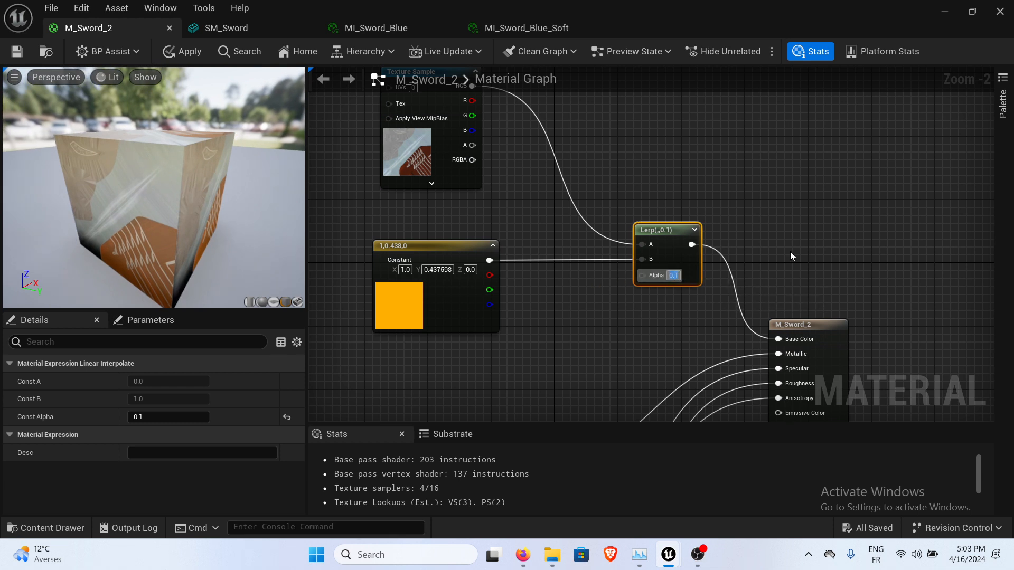
Set the Lerp node's Alpha to 0.9, inspect the preview cube, and save the material.
{"action": "type", "text": "0.9"}
{"action": "key", "text": "Return"}
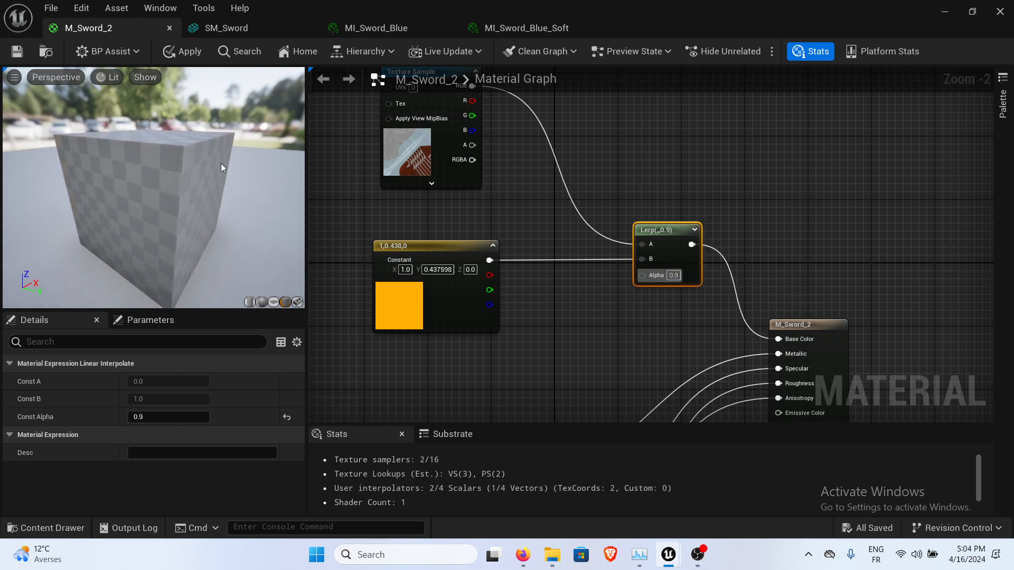
{"action": "left_click_drag", "start_coordinate": [126, 200], "coordinate": [150, 217]}
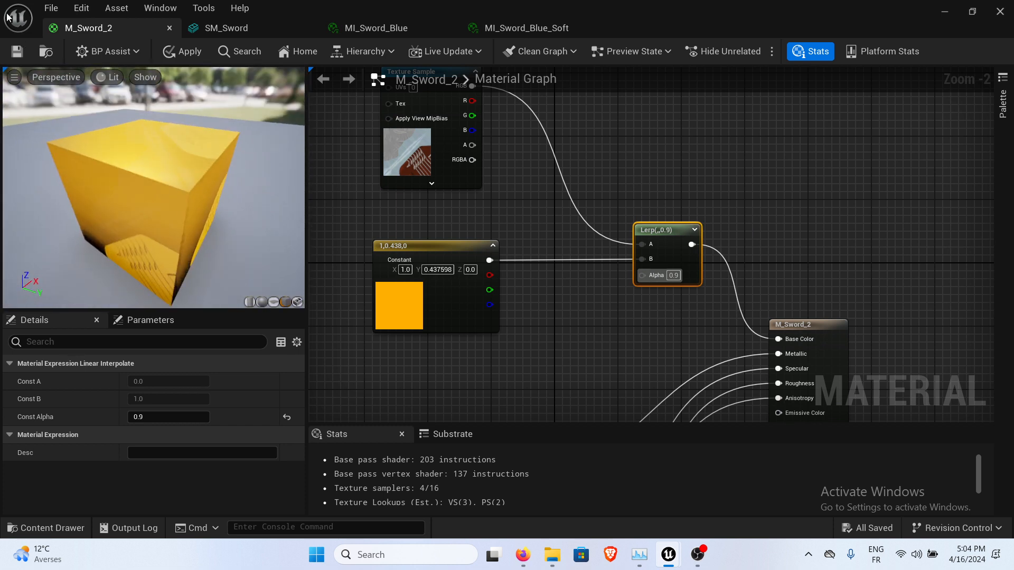
{"action": "left_click", "coordinate": [16, 52]}
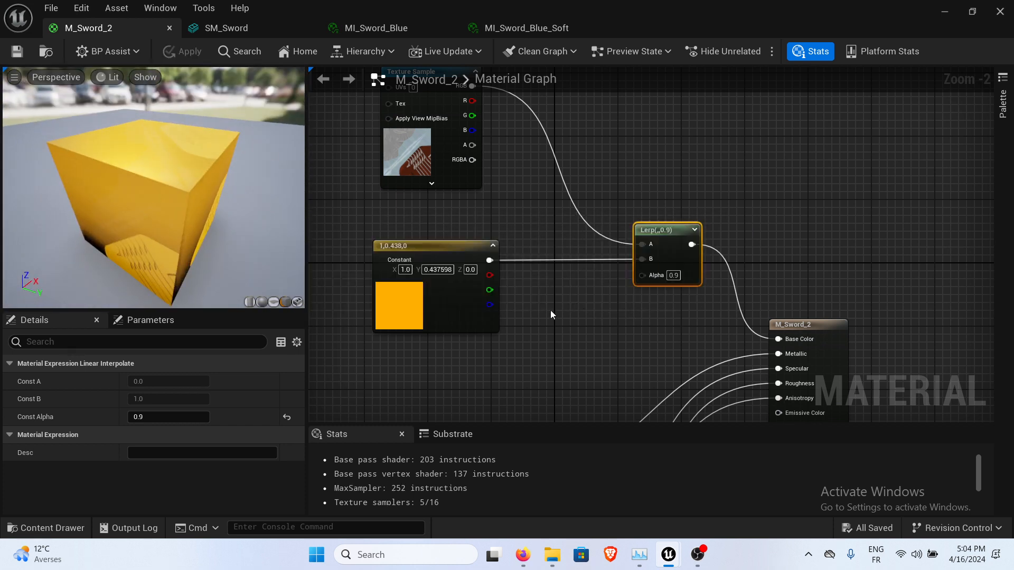
Move the orange constant and the T_Sword_D Texture Sample farther away from the Lerp node.
{"action": "right_click_drag", "start_coordinate": [561, 318], "coordinate": [614, 334]}
{"action": "left_click_drag", "start_coordinate": [505, 264], "coordinate": [426, 233]}
{"action": "right_click_drag", "start_coordinate": [657, 193], "coordinate": [721, 224]}
{"action": "left_click_drag", "start_coordinate": [546, 127], "coordinate": [516, 107]}
{"action": "right_click_drag", "start_coordinate": [744, 168], "coordinate": [584, 130]}
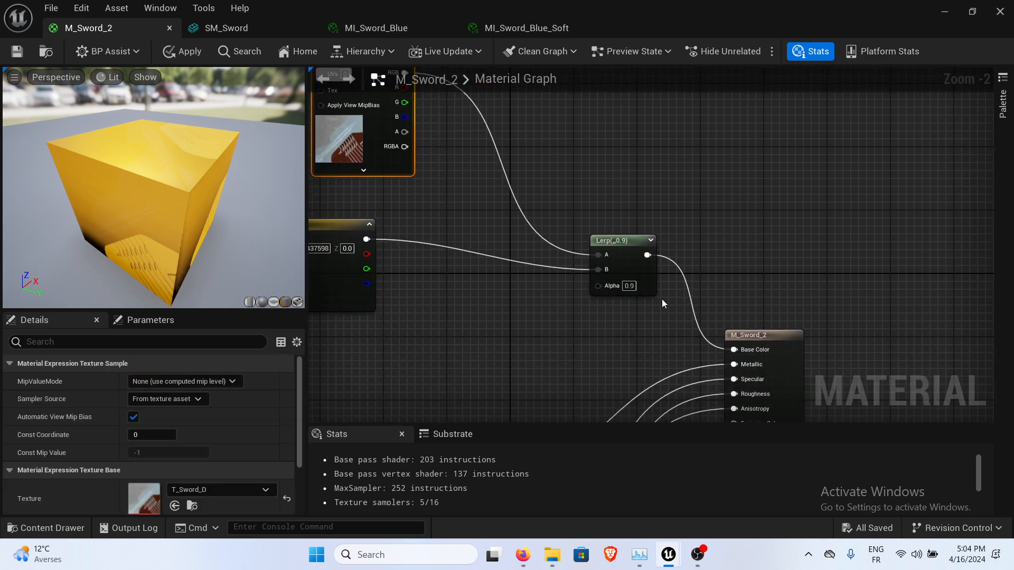
{"action": "right_click_drag", "start_coordinate": [695, 287], "coordinate": [643, 162]}
{"action": "scroll", "coordinate": [689, 237], "scroll_direction": "down", "scroll_amount": 5}
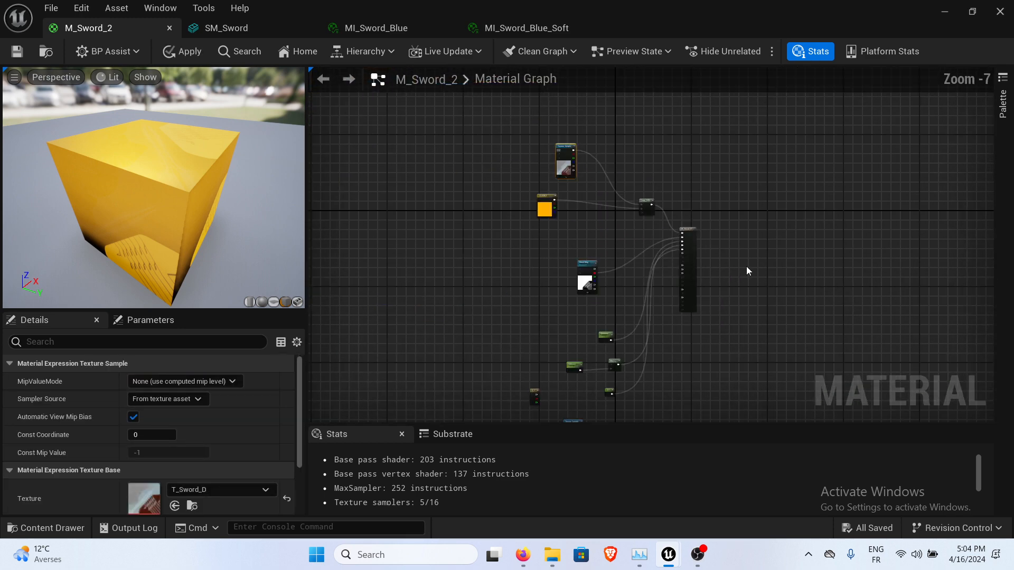
{"action": "scroll", "coordinate": [578, 263], "scroll_direction": "up", "scroll_amount": 4}
{"action": "right_click_drag", "start_coordinate": [678, 216], "coordinate": [672, 216]}
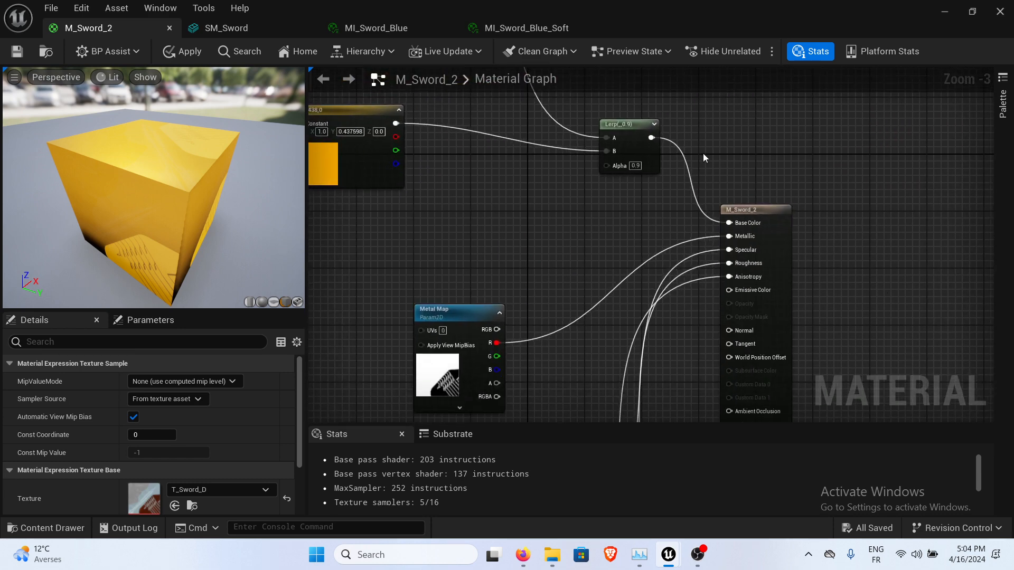
{"action": "right_click_drag", "start_coordinate": [495, 186], "coordinate": [697, 177]}
{"action": "scroll", "coordinate": [689, 179], "scroll_direction": "down", "scroll_amount": 4}
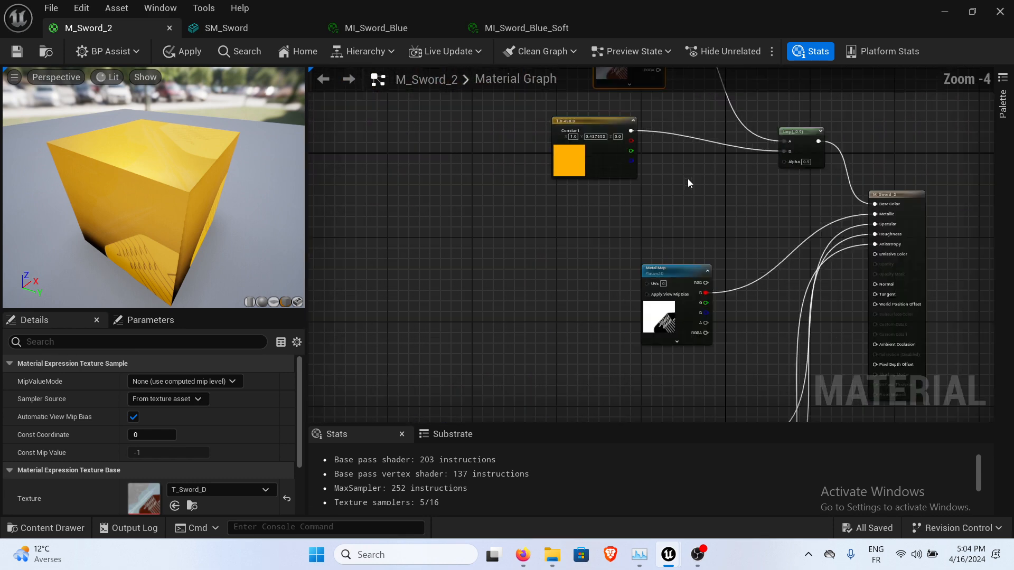
{"action": "scroll", "coordinate": [681, 217], "scroll_direction": "up", "scroll_amount": 5}
{"action": "right_click_drag", "start_coordinate": [691, 212], "coordinate": [485, 318]}
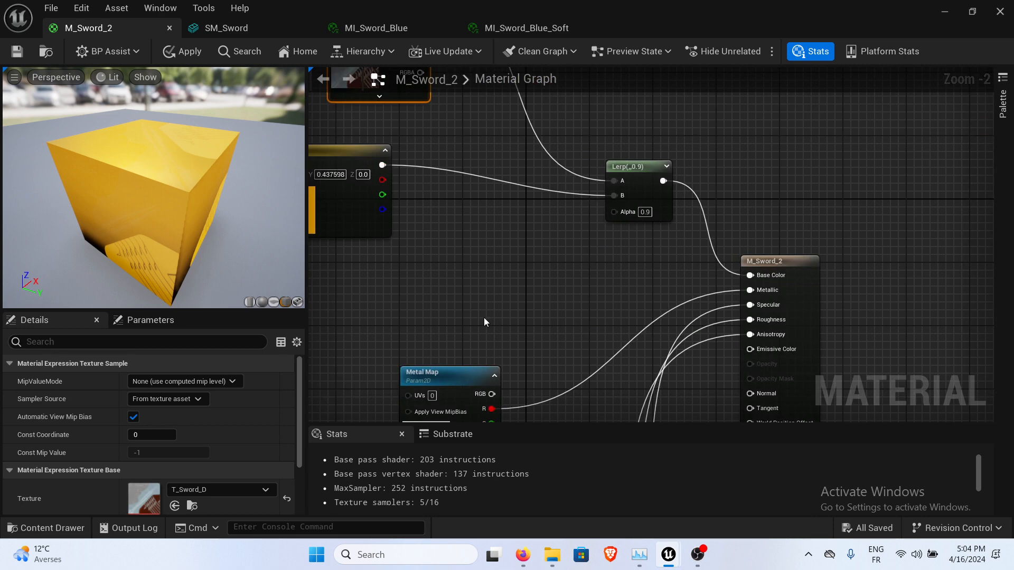
Move the Metal Map node farther down below the orange constant and save the material.
{"action": "left_click", "coordinate": [10, 51]}
{"action": "right_click_drag", "start_coordinate": [536, 266], "coordinate": [619, 224]}
{"action": "right_click_drag", "start_coordinate": [584, 276], "coordinate": [584, 232]}
{"action": "left_click_drag", "start_coordinate": [549, 289], "coordinate": [518, 382]}
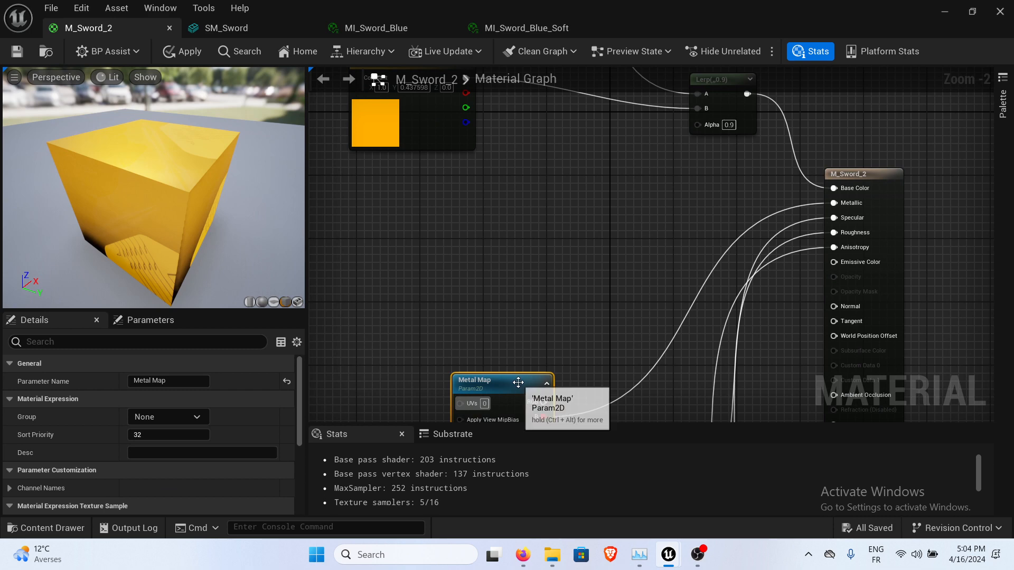
{"action": "left_click", "coordinate": [18, 52]}
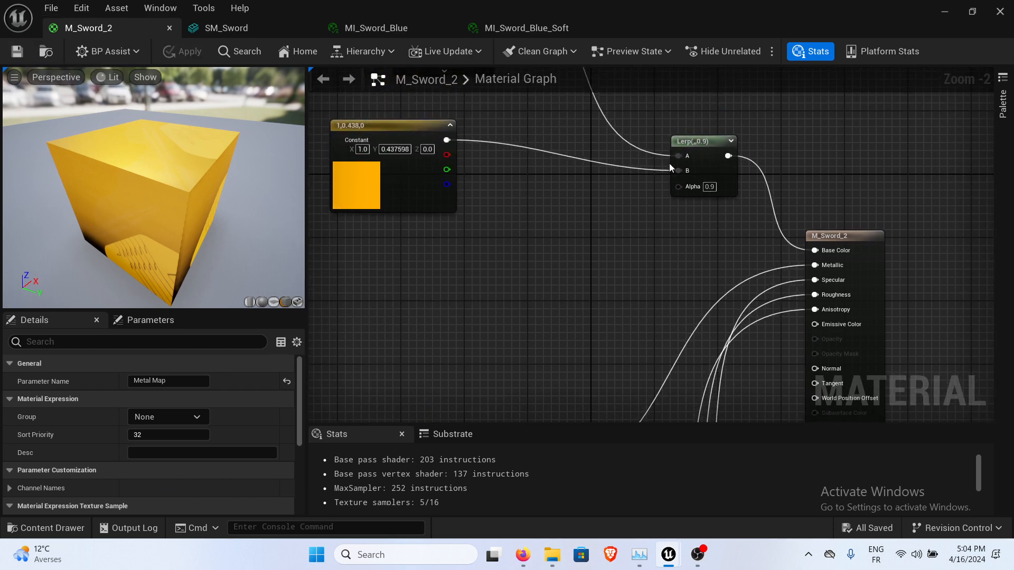
Switch to the Notes Cours Unreal Engine document in Firefox and review its node list and Lerp example graph.
{"action": "right_click_drag", "start_coordinate": [611, 244], "coordinate": [574, 289]}
{"action": "scroll", "coordinate": [568, 268], "scroll_direction": "down", "scroll_amount": 1}
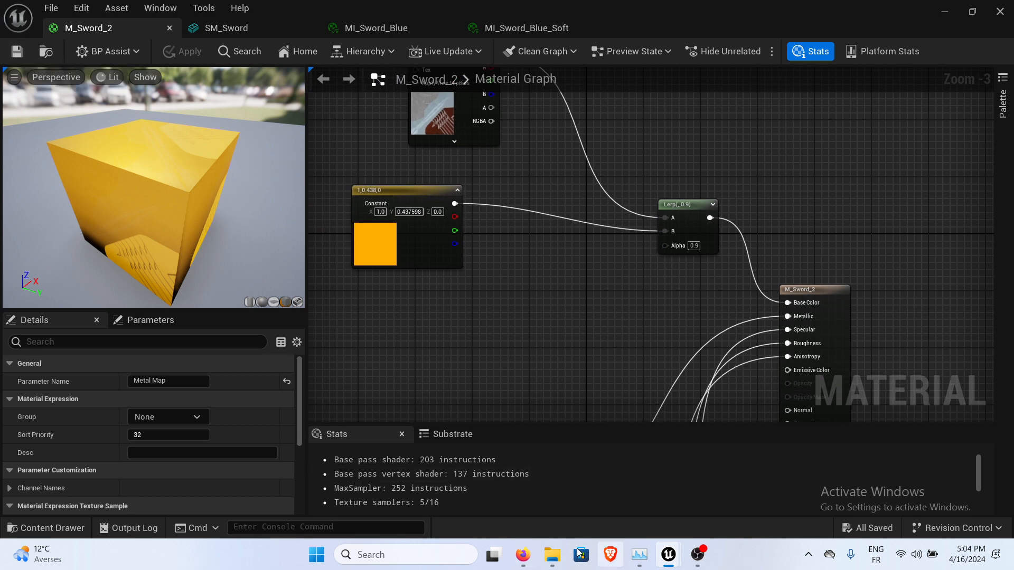
{"action": "mouse_move", "coordinate": [529, 561]}
{"action": "left_click", "coordinate": [521, 501]}
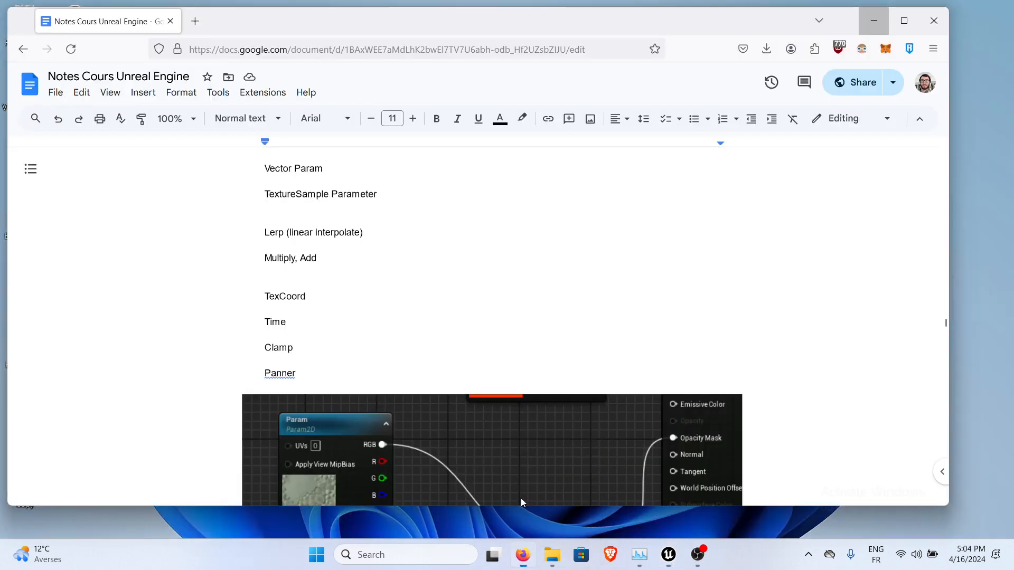
{"action": "scroll", "coordinate": [351, 302], "scroll_direction": "down", "scroll_amount": 3}
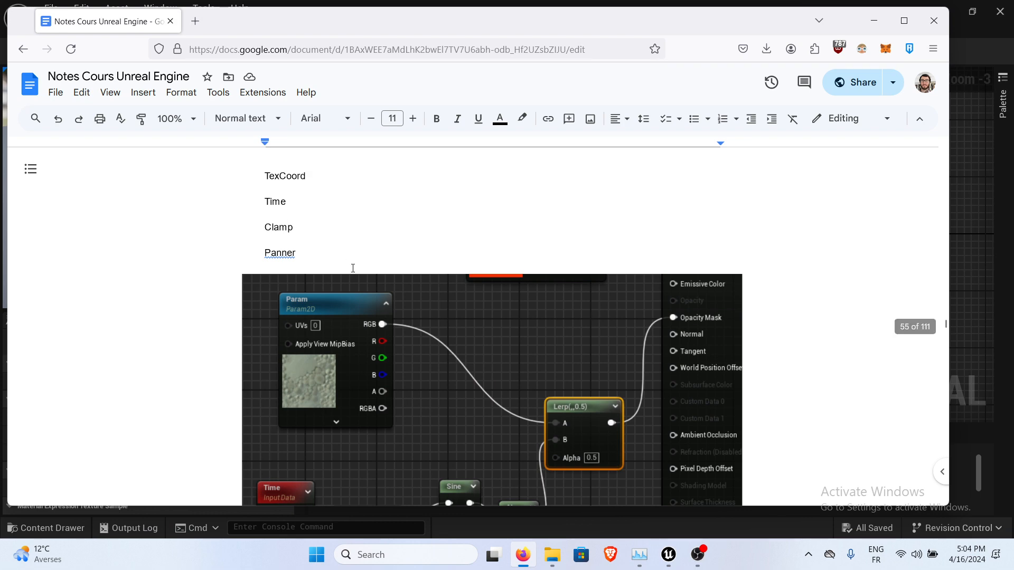
{"action": "scroll", "coordinate": [353, 268], "scroll_direction": "down", "scroll_amount": 2}
{"action": "left_click", "coordinate": [874, 22]}
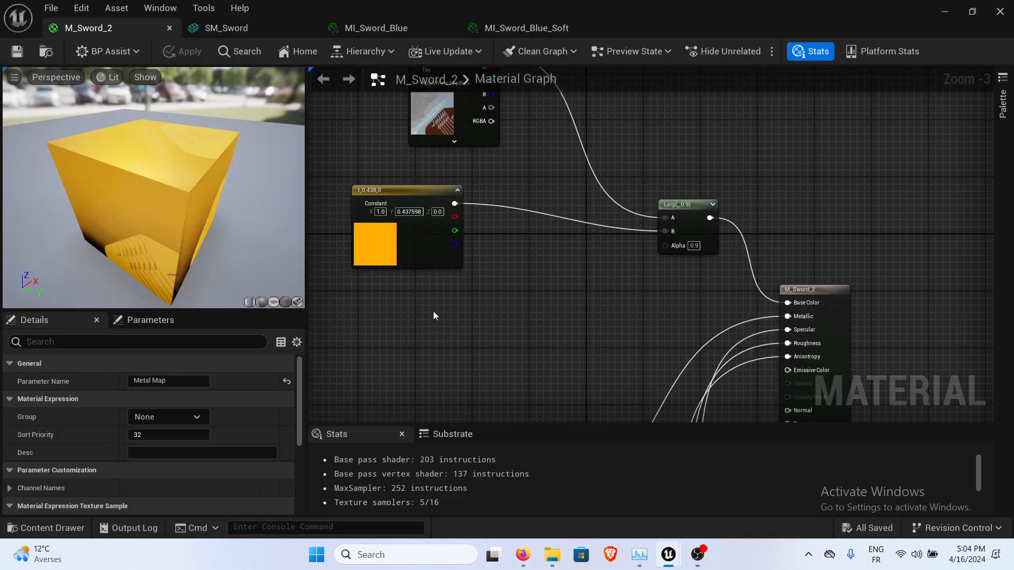
Add a Time node to the M_Sword_2 graph and place it just below the orange constant.
{"action": "scroll", "coordinate": [434, 311], "scroll_direction": "down", "scroll_amount": 4}
{"action": "right_click", "coordinate": [423, 248]}
{"action": "type", "text": "time"}
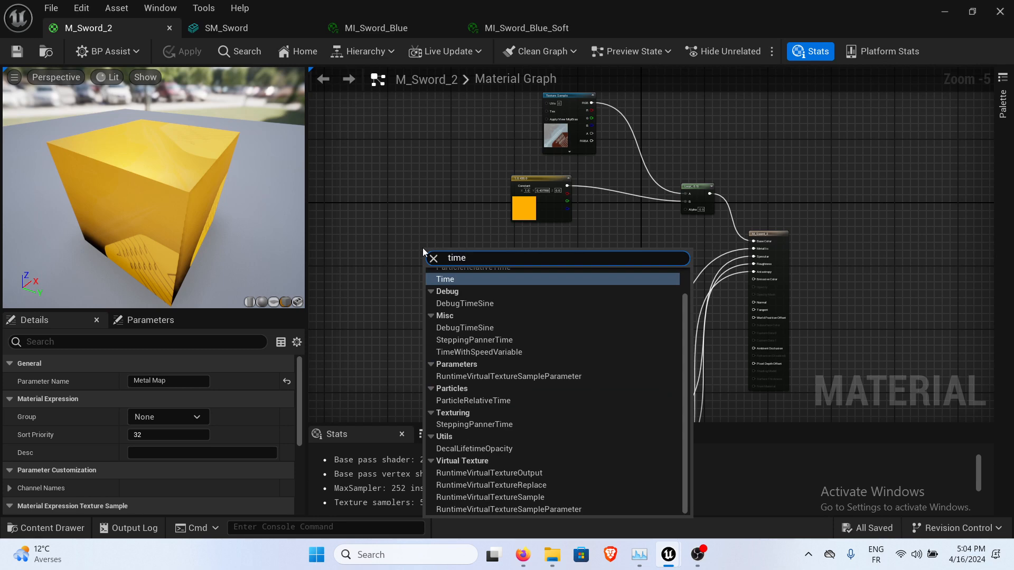
{"action": "key", "text": "Return"}
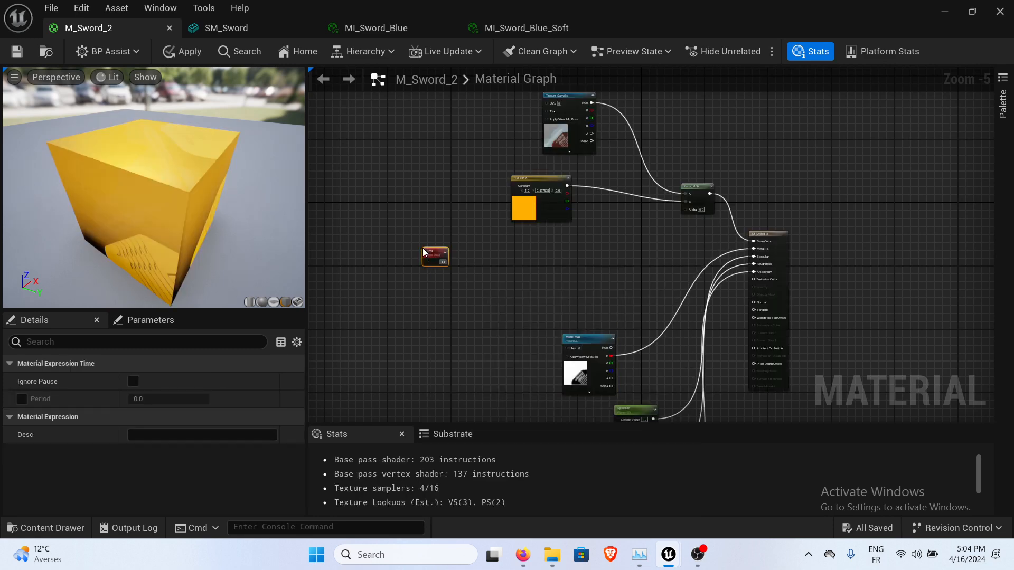
{"action": "scroll", "coordinate": [425, 251], "scroll_direction": "up", "scroll_amount": 4}
{"action": "left_click_drag", "start_coordinate": [425, 251], "coordinate": [735, 229]}
{"action": "scroll", "coordinate": [754, 341], "scroll_direction": "down", "scroll_amount": 1}
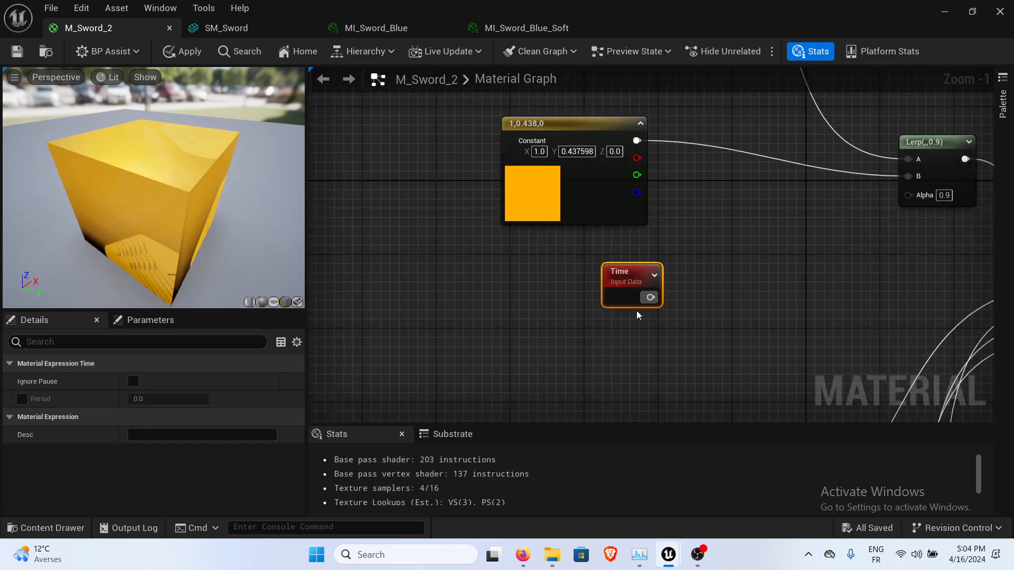
{"action": "left_click_drag", "start_coordinate": [622, 281], "coordinate": [559, 283]}
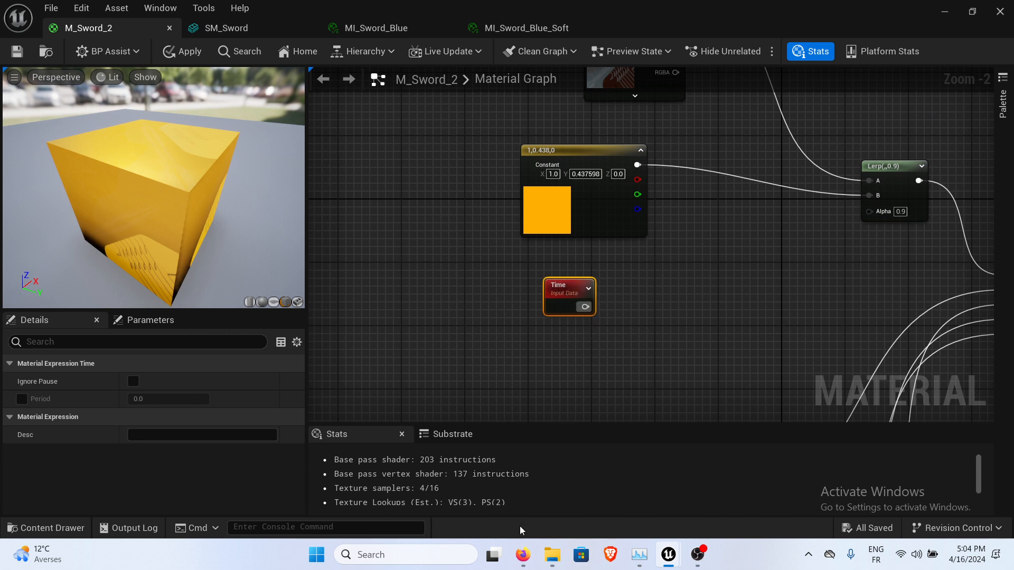
Check the Firefox course notes for how the example graph connects Time to the Lerp node.
{"action": "mouse_move", "coordinate": [523, 554]}
{"action": "left_click", "coordinate": [524, 492]}
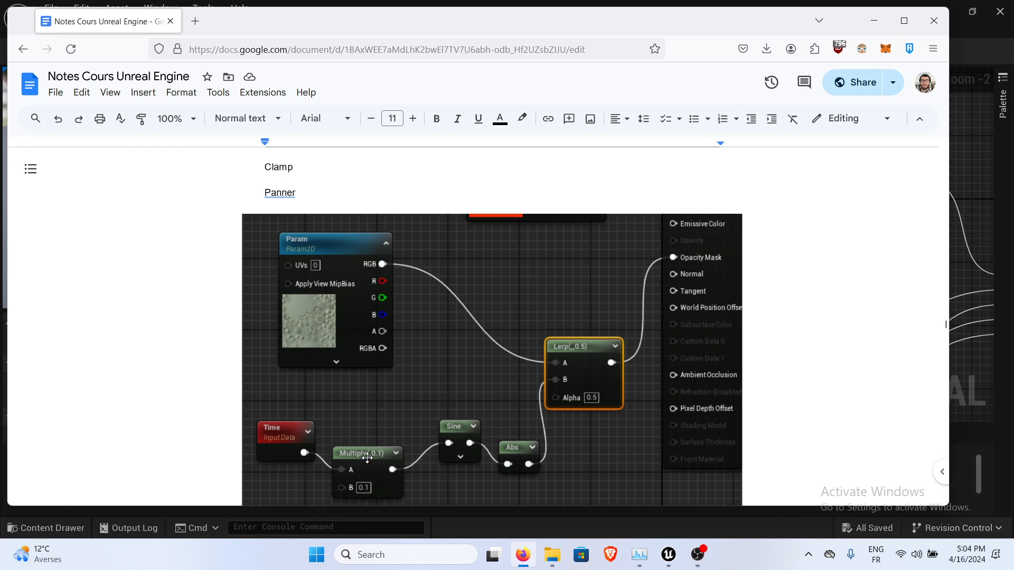
{"action": "left_click", "coordinate": [870, 19]}
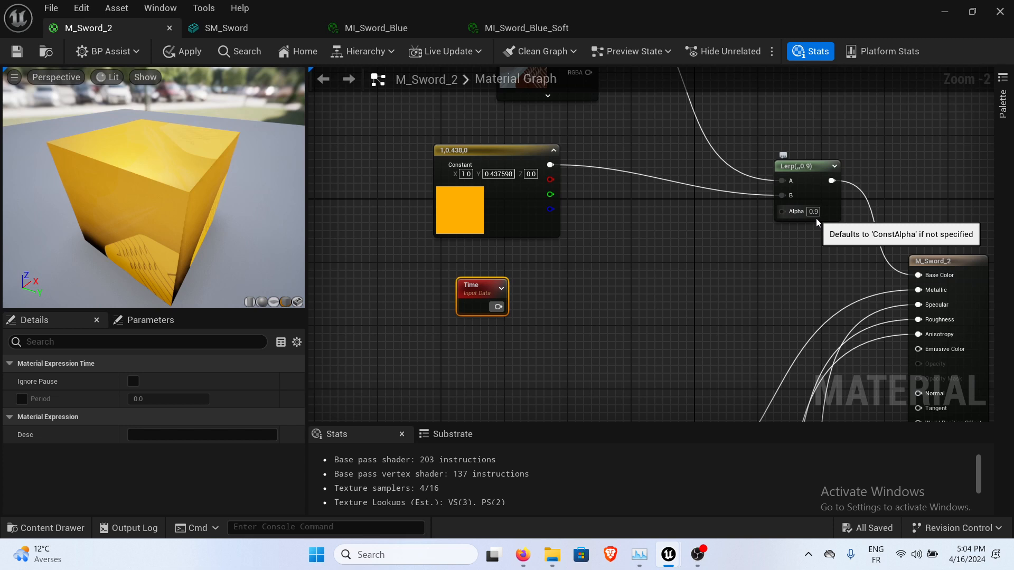
Add a Sine node to the right of Time, with Time's output feeding its input.
{"action": "right_click_drag", "start_coordinate": [596, 293], "coordinate": [556, 287]}
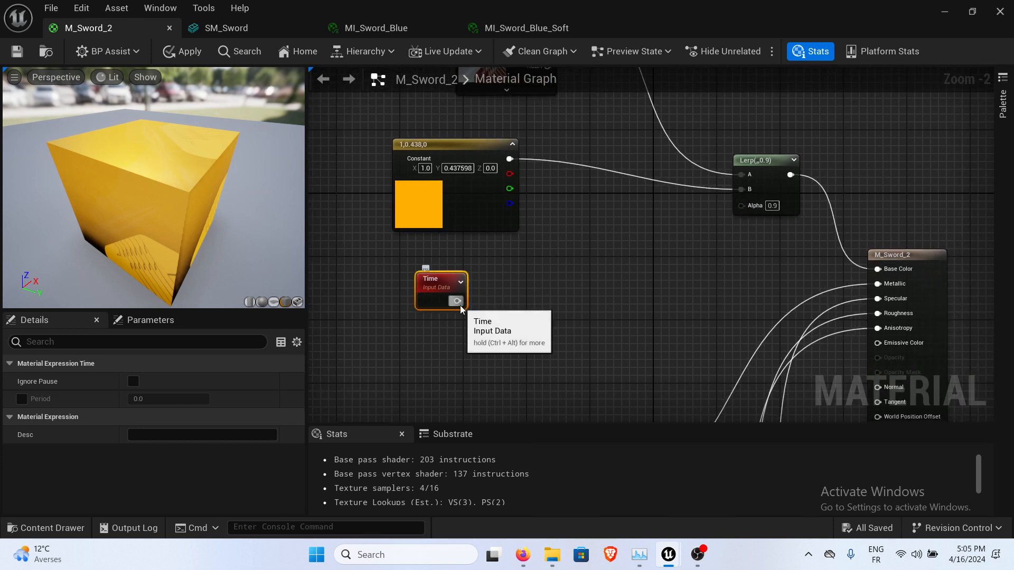
{"action": "left_click_drag", "start_coordinate": [457, 302], "coordinate": [546, 287]}
{"action": "type", "text": "sine"}
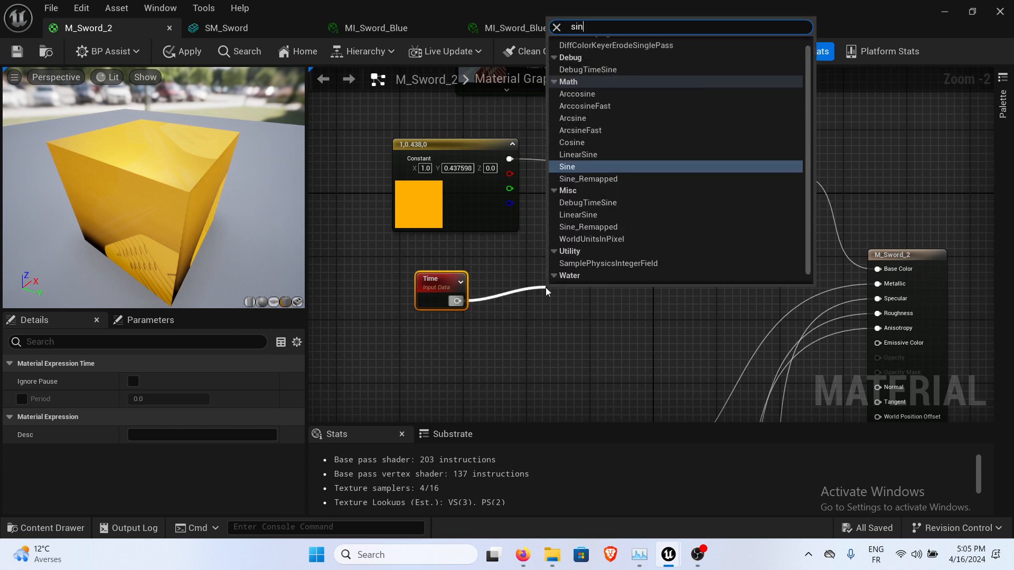
{"action": "key", "text": "Return"}
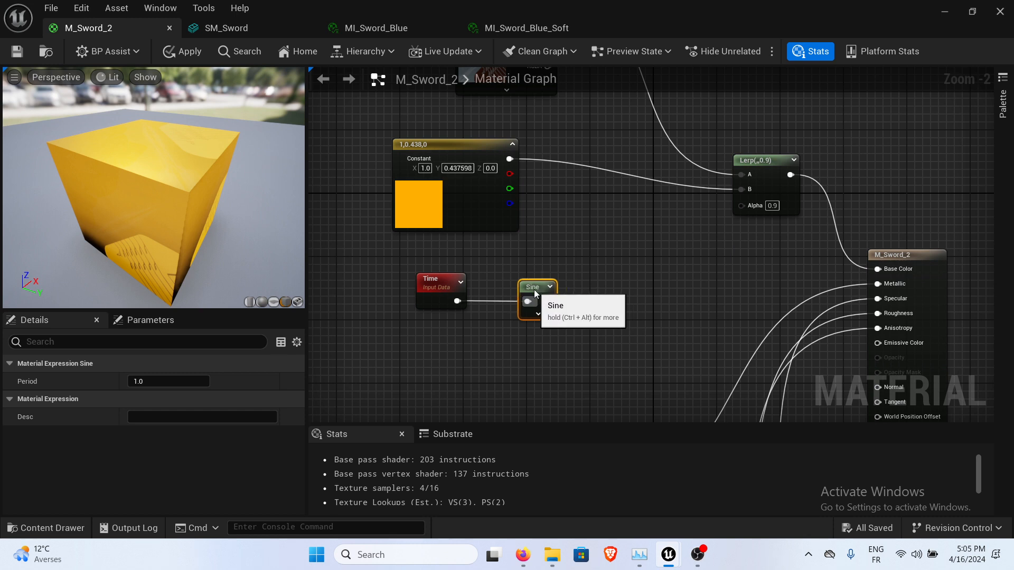
{"action": "left_click_drag", "start_coordinate": [557, 306], "coordinate": [533, 306]}
{"action": "right_click", "coordinate": [571, 315]}
{"action": "right_click", "coordinate": [582, 335]}
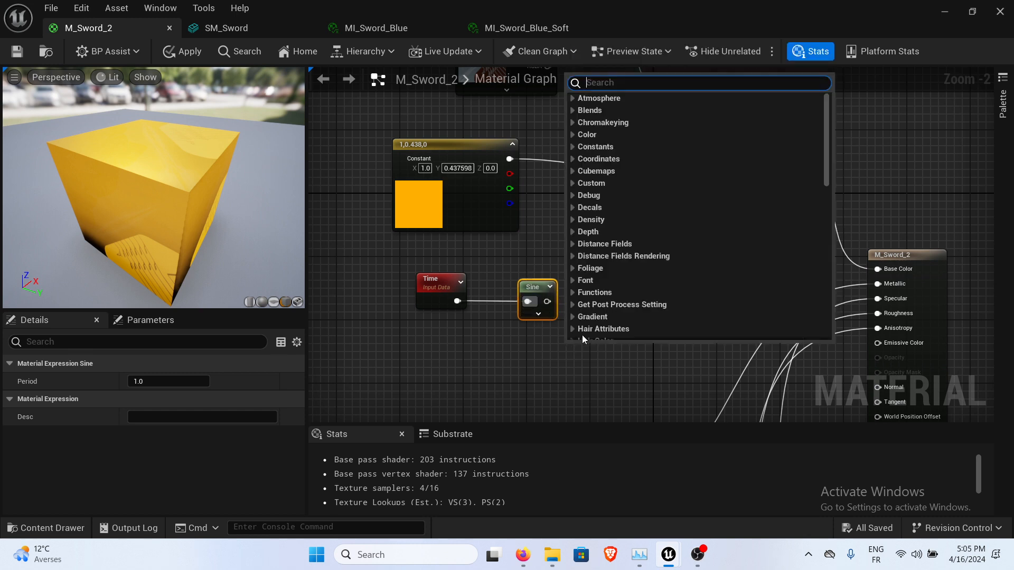
{"action": "right_click_drag", "start_coordinate": [582, 335], "coordinate": [491, 354]}
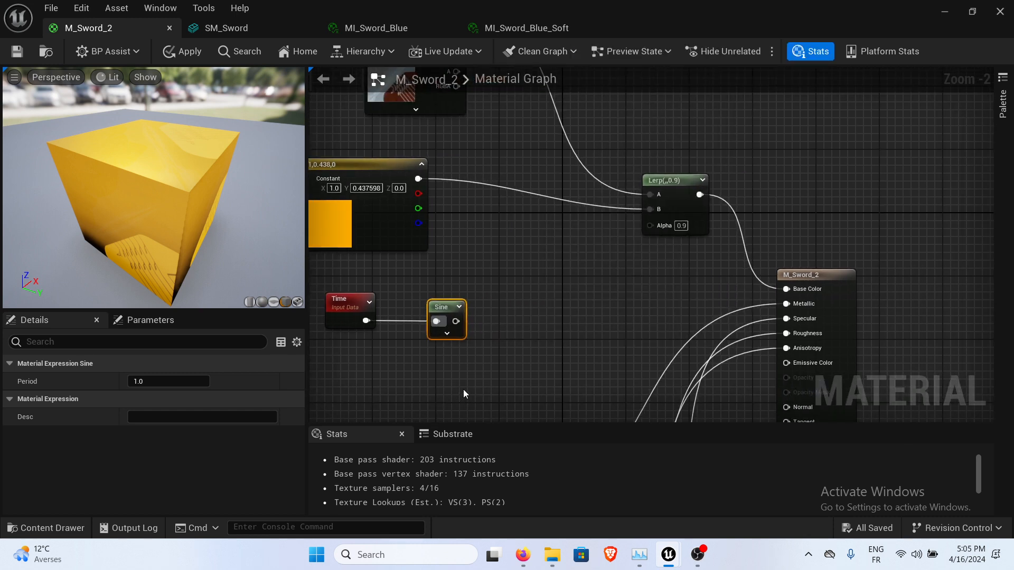
Check the example graph in the Firefox course notes for the nodes around Sine, and return to the material editor.
{"action": "mouse_move", "coordinate": [518, 561]}
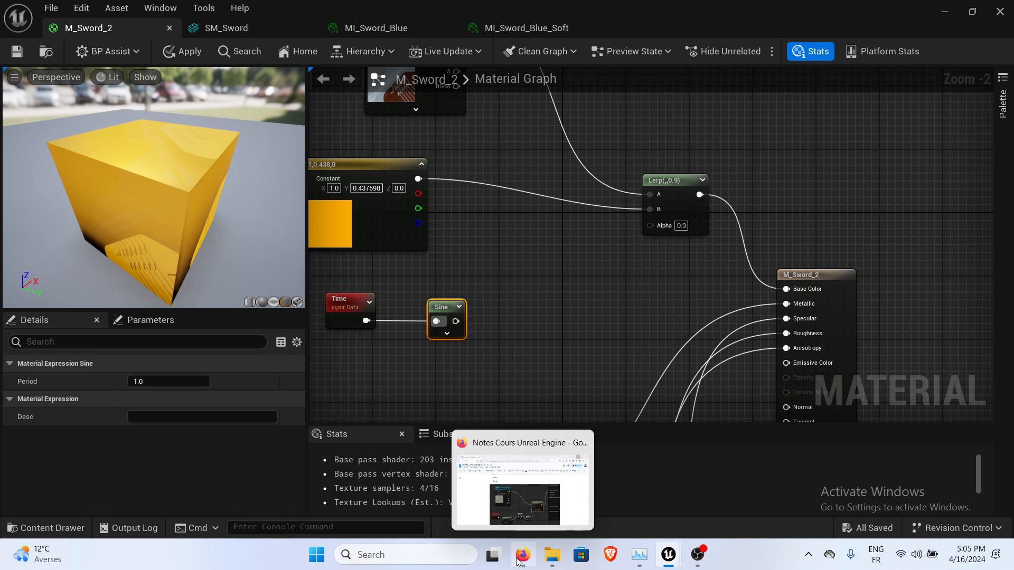
{"action": "left_click", "coordinate": [521, 505]}
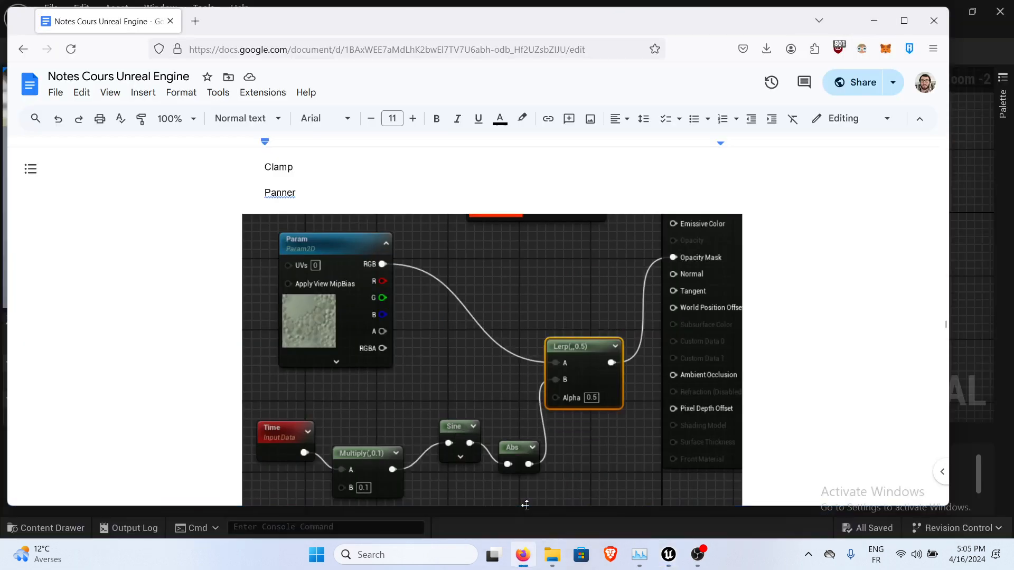
{"action": "right_click", "coordinate": [479, 324]}
{"action": "left_click", "coordinate": [836, 305]}
{"action": "left_click", "coordinate": [873, 21]}
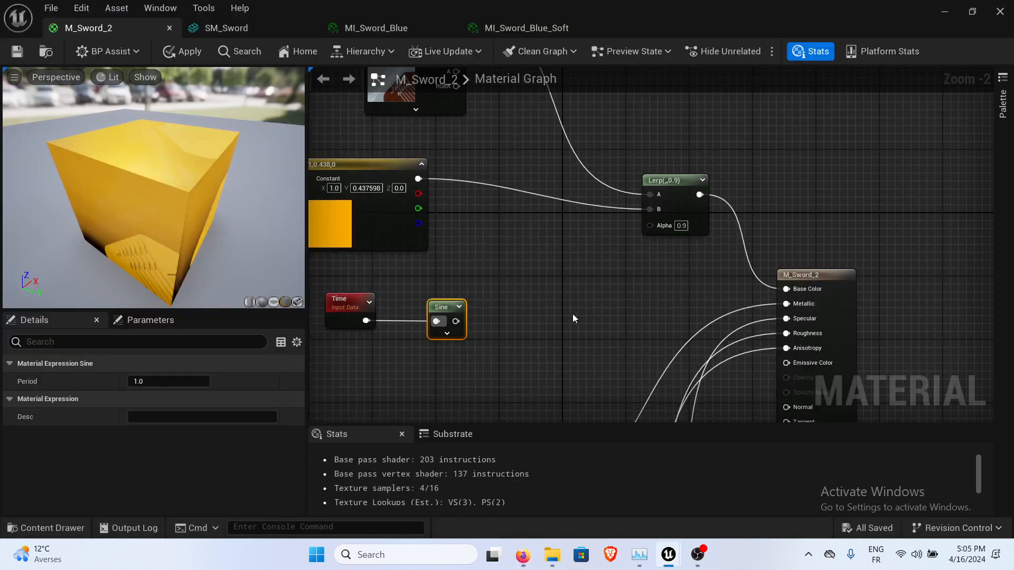
Move the Time and Sine nodes closer to the Lerp, and link Sine through a new Abs node to the Lerp's Alpha.
{"action": "right_click_drag", "start_coordinate": [573, 314], "coordinate": [501, 365]}
{"action": "left_click_drag", "start_coordinate": [341, 391], "coordinate": [447, 309]}
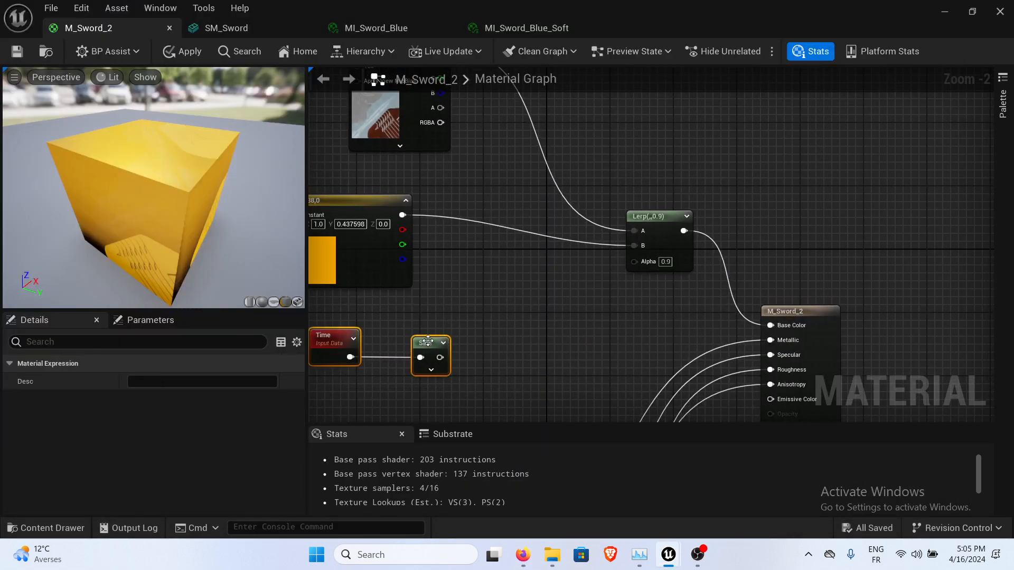
{"action": "left_click_drag", "start_coordinate": [426, 342], "coordinate": [530, 312]}
{"action": "left_click", "coordinate": [509, 274]}
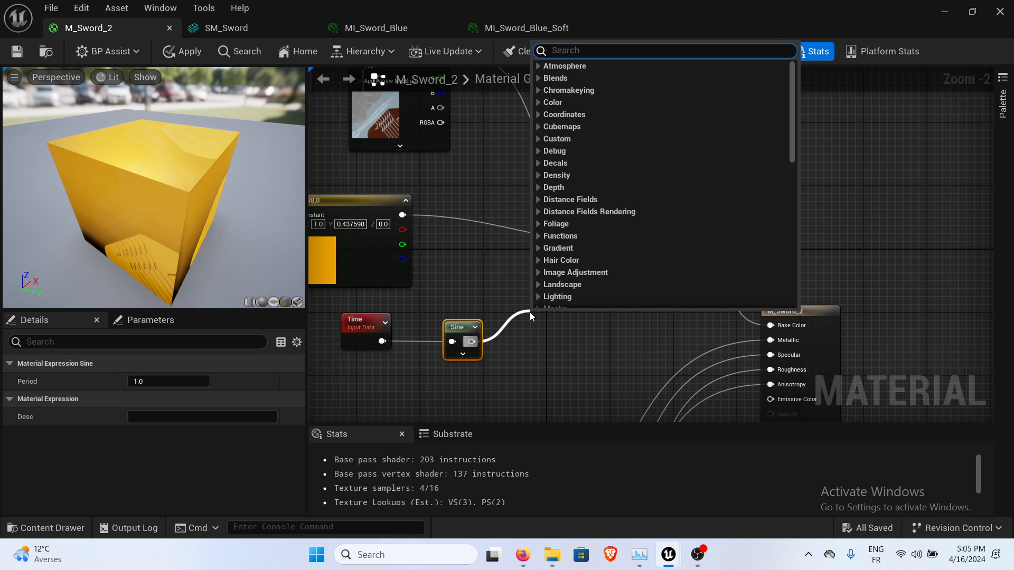
{"action": "type", "text": "b"}
{"action": "key", "text": "BackSpace"}
{"action": "type", "text": "ab"}
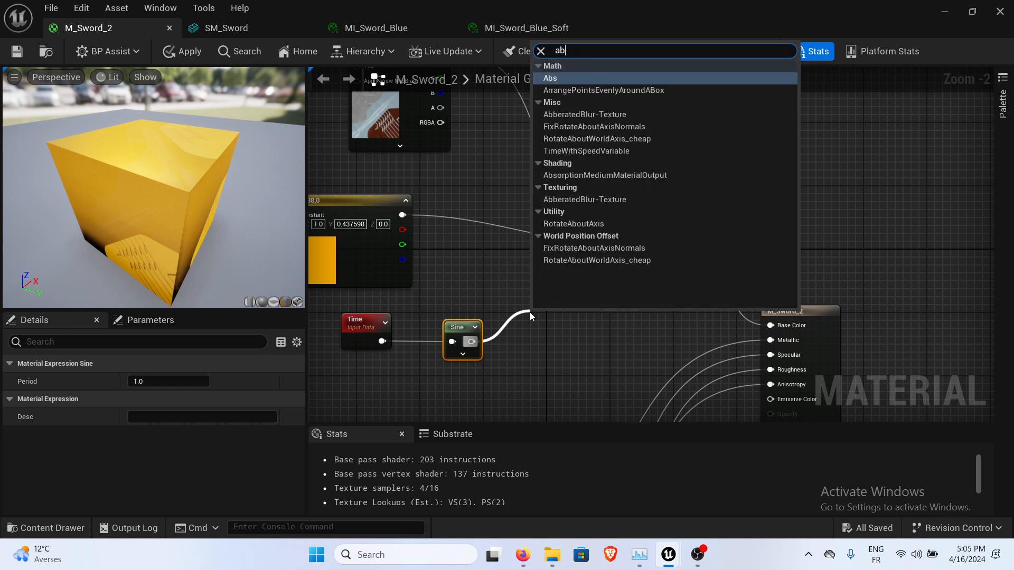
{"action": "key", "text": "Return"}
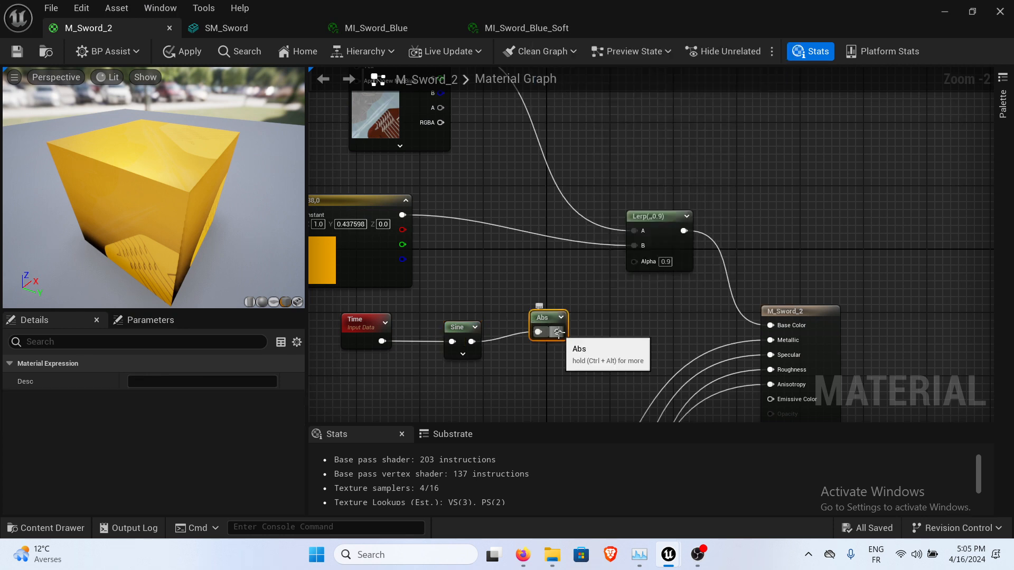
{"action": "left_click_drag", "start_coordinate": [558, 332], "coordinate": [634, 261]}
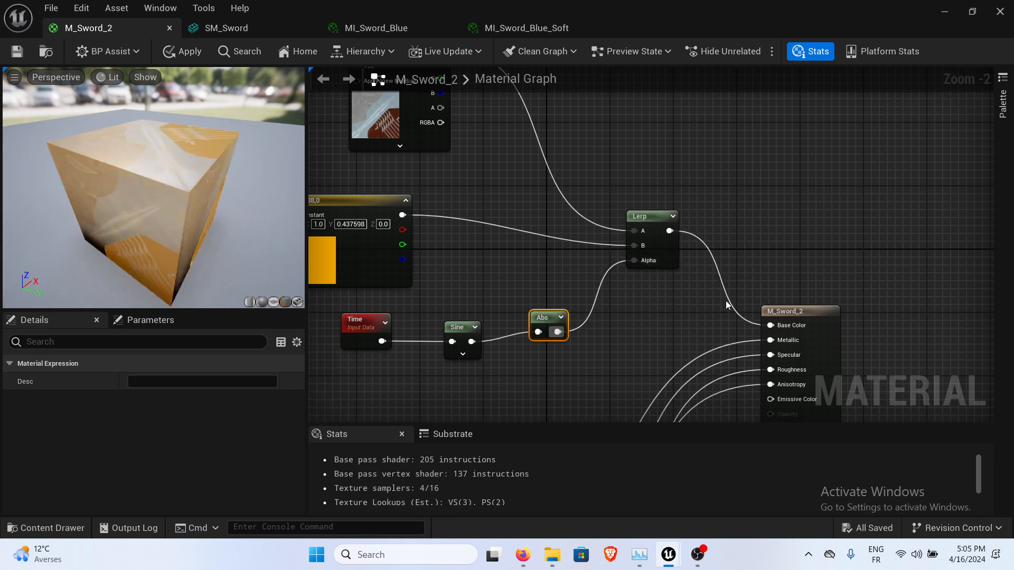
Move the Time node farther from Sine and break the link between them.
{"action": "right_click_drag", "start_coordinate": [610, 342], "coordinate": [616, 271]}
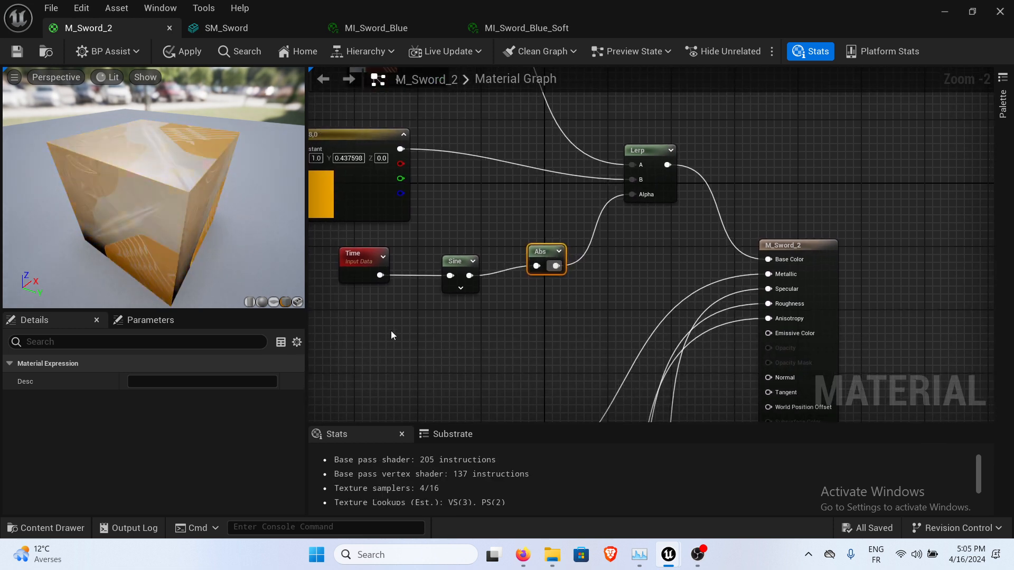
{"action": "right_click_drag", "start_coordinate": [413, 330], "coordinate": [467, 295]}
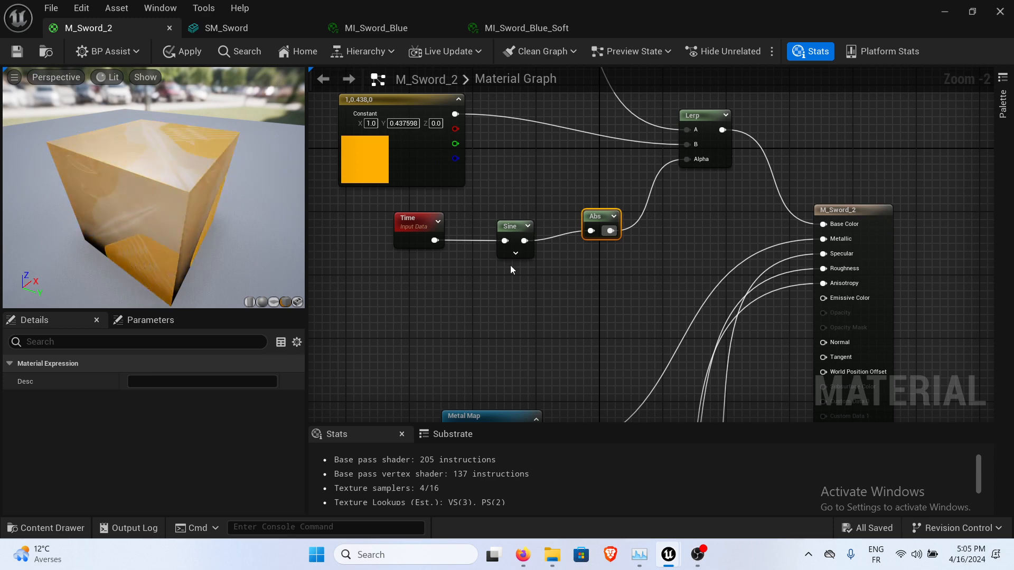
{"action": "left_click_drag", "start_coordinate": [398, 222], "coordinate": [319, 230]}
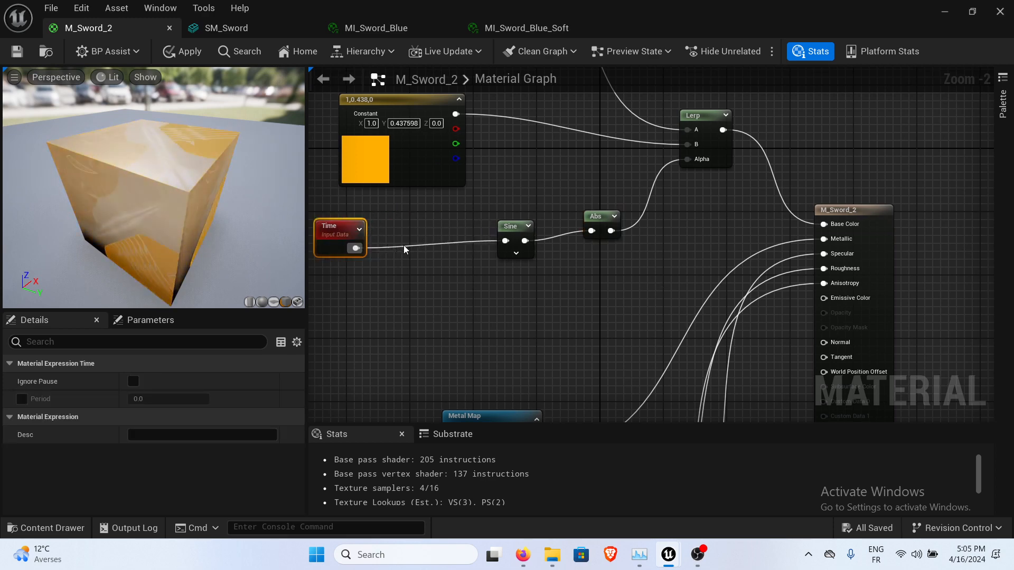
{"action": "left_click", "coordinate": [408, 246], "text": "alt"}
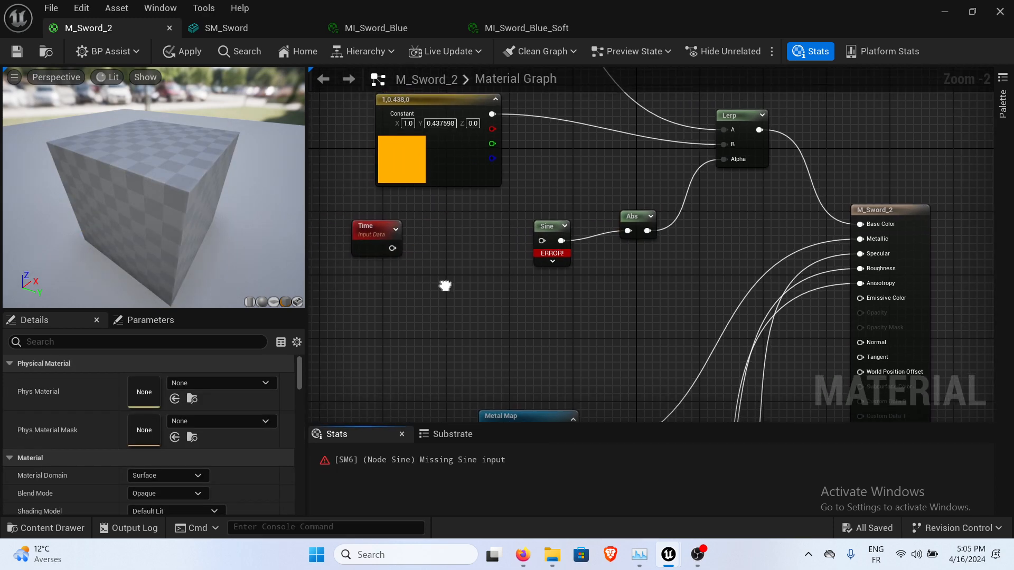
Add a Multiply node between Time and Sine, with Time's output feeding its A input.
{"action": "right_click_drag", "start_coordinate": [407, 246], "coordinate": [448, 249]}
{"action": "left_click_drag", "start_coordinate": [406, 251], "coordinate": [448, 252]}
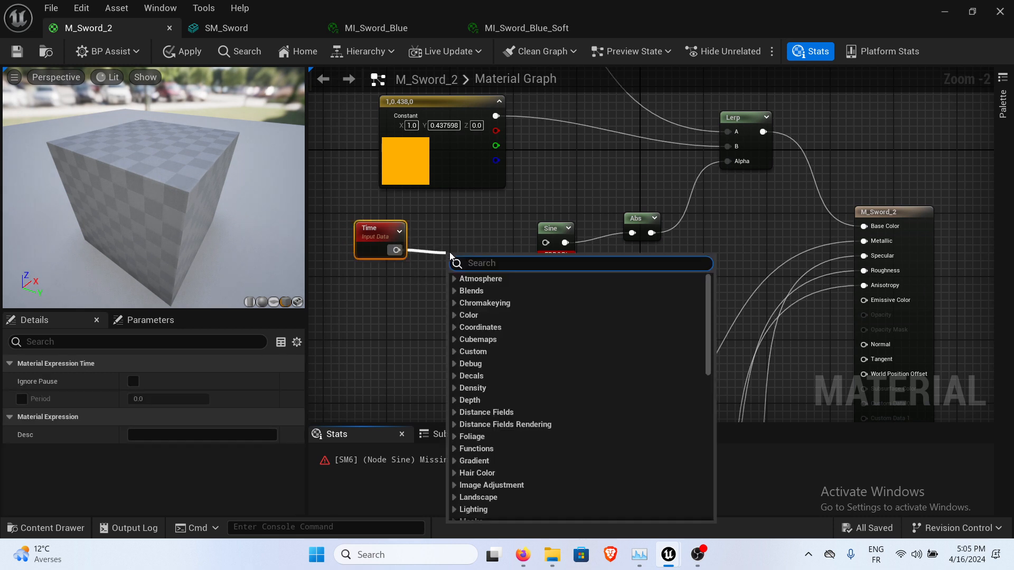
{"action": "type", "text": "mu"}
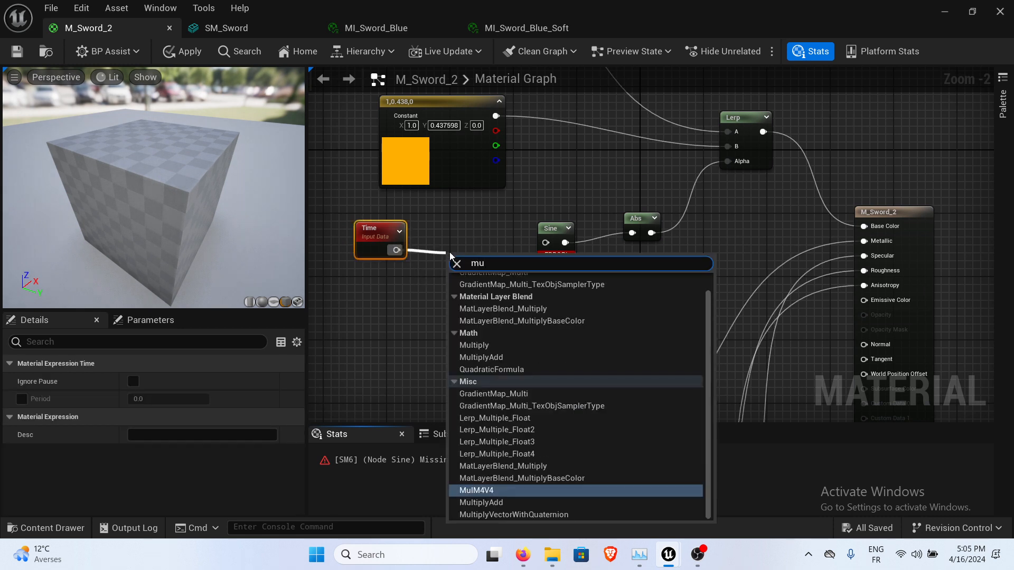
{"action": "type", "text": "lt"}
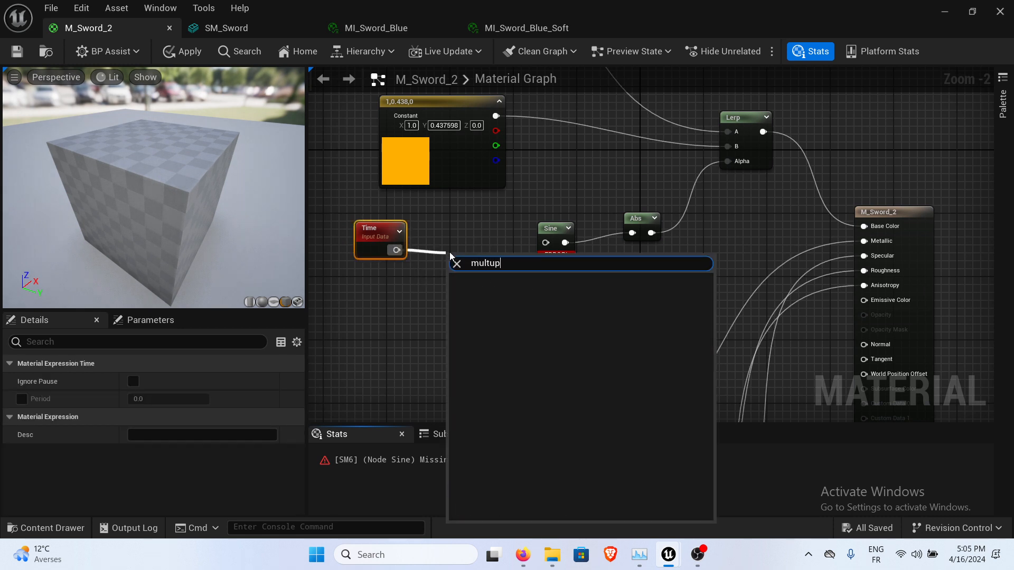
{"action": "type", "text": "iply"}
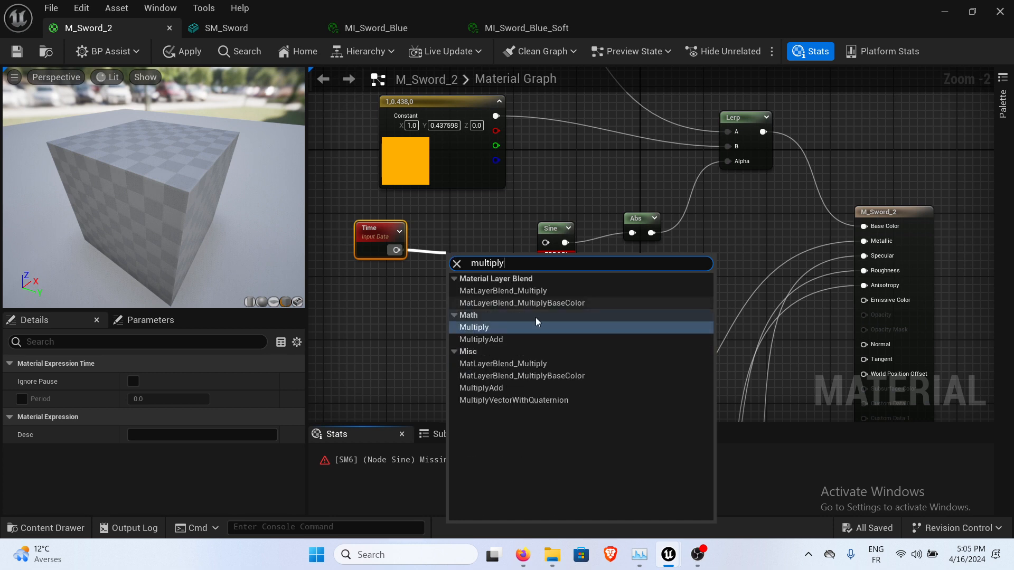
{"action": "left_click", "coordinate": [501, 328]}
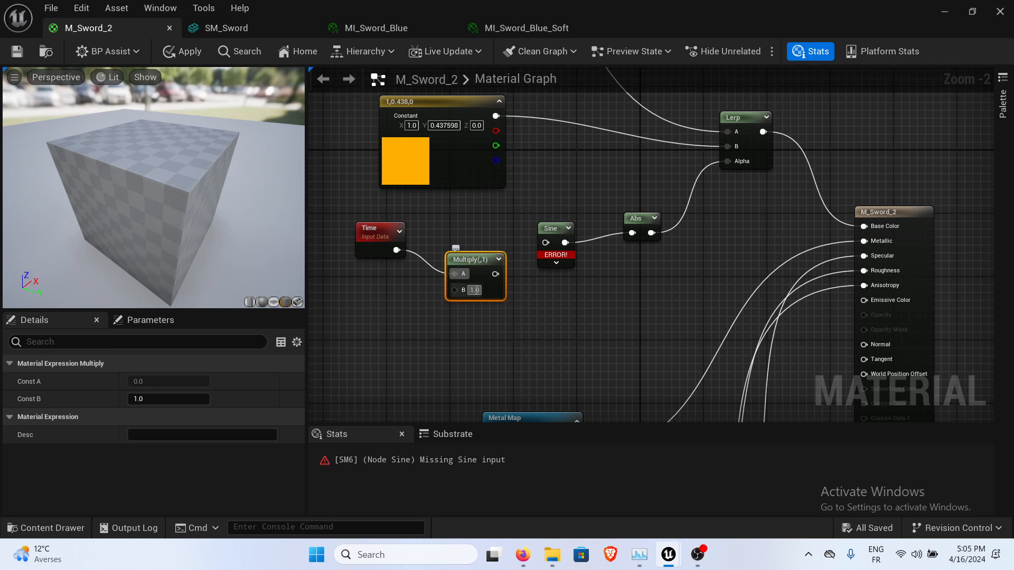
Set the Multiply node's B value to 0.1 and connect its output to the Sine input.
{"action": "type", "text": "0.1"}
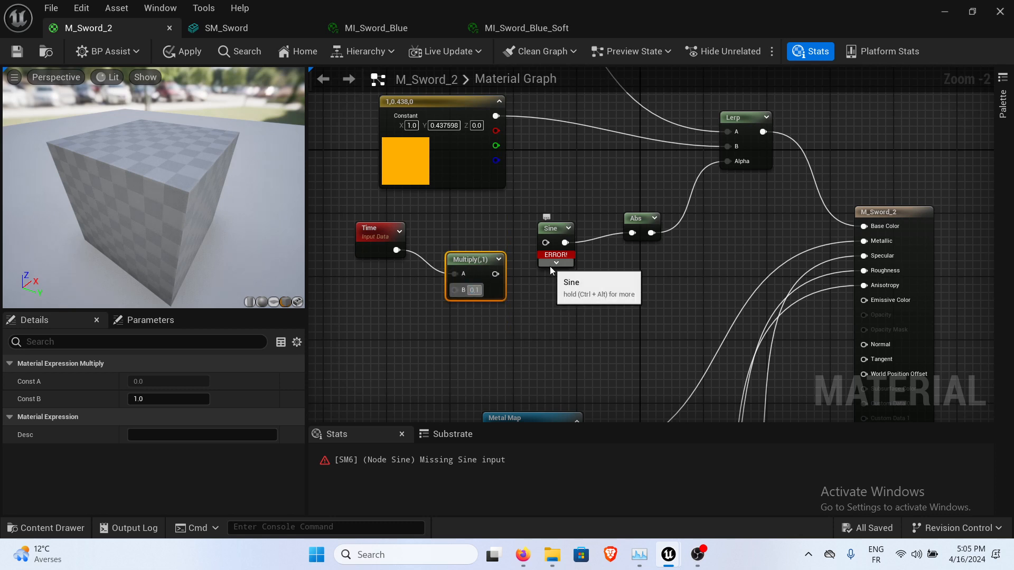
{"action": "key", "text": "Return"}
{"action": "left_click_drag", "start_coordinate": [500, 274], "coordinate": [550, 242]}
Auto-format the node graph starting from the M_Sword_2 result node.
{"action": "right_click_drag", "start_coordinate": [633, 246], "coordinate": [511, 277]}
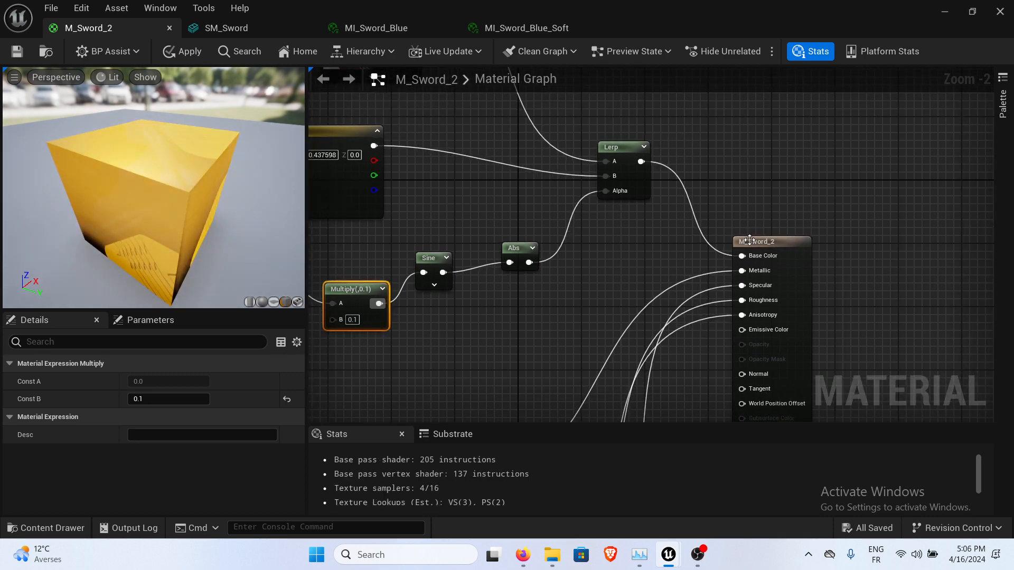
{"action": "left_click", "coordinate": [785, 236]}
{"action": "left_click", "coordinate": [785, 238]}
{"action": "key", "text": "f"}
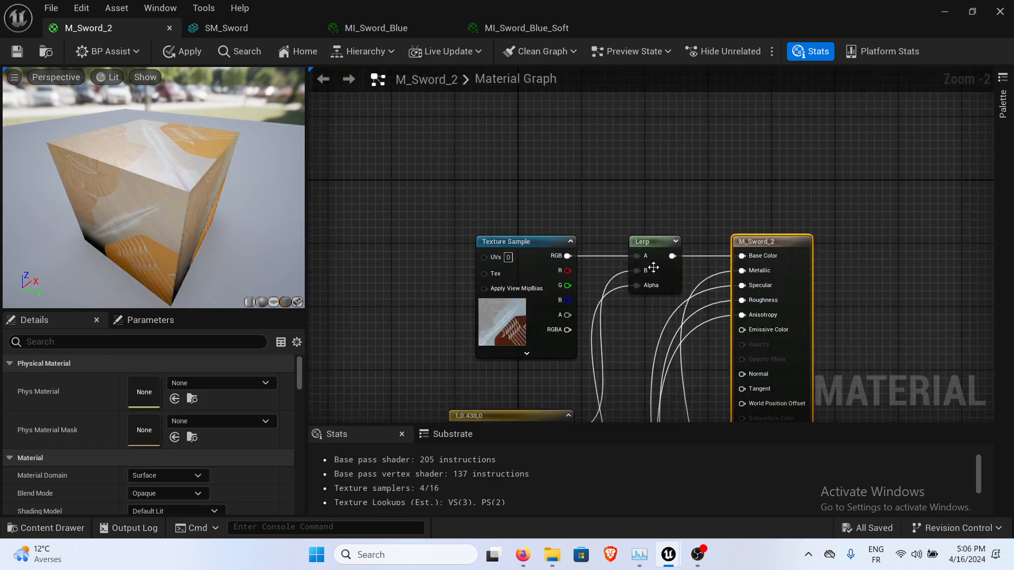
Move the two unconnected Texture Sample nodes and the white constant away from the connected nodes, and save the material.
{"action": "right_click_drag", "start_coordinate": [606, 285], "coordinate": [615, 130]}
{"action": "scroll", "coordinate": [615, 132], "scroll_direction": "down", "scroll_amount": 4}
{"action": "scroll", "coordinate": [614, 220], "scroll_direction": "up", "scroll_amount": 2}
{"action": "right_click_drag", "start_coordinate": [652, 255], "coordinate": [642, 153]}
{"action": "left_click_drag", "start_coordinate": [439, 260], "coordinate": [422, 380]}
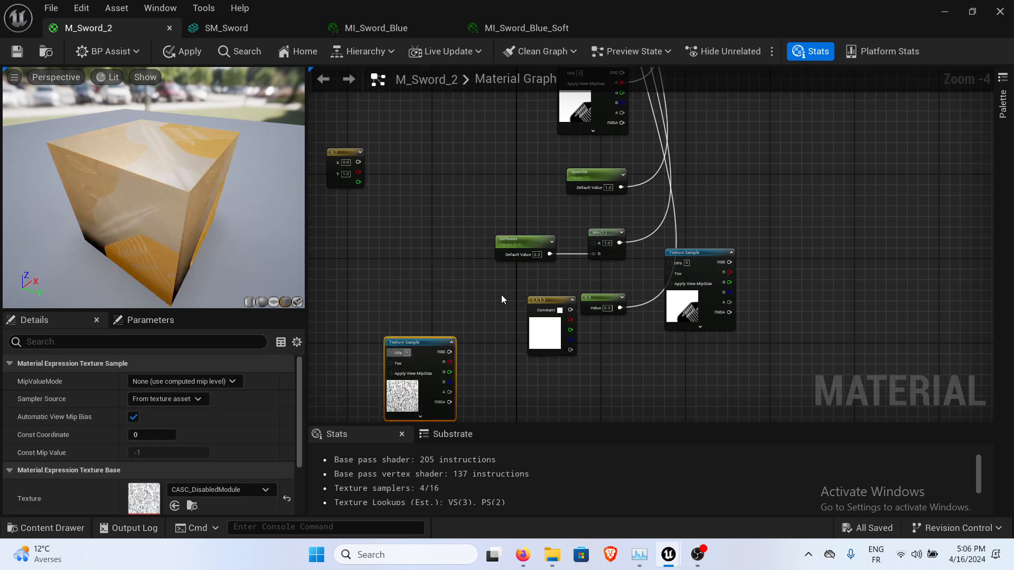
{"action": "right_click_drag", "start_coordinate": [737, 281], "coordinate": [707, 217]}
{"action": "left_click_drag", "start_coordinate": [687, 196], "coordinate": [718, 302]}
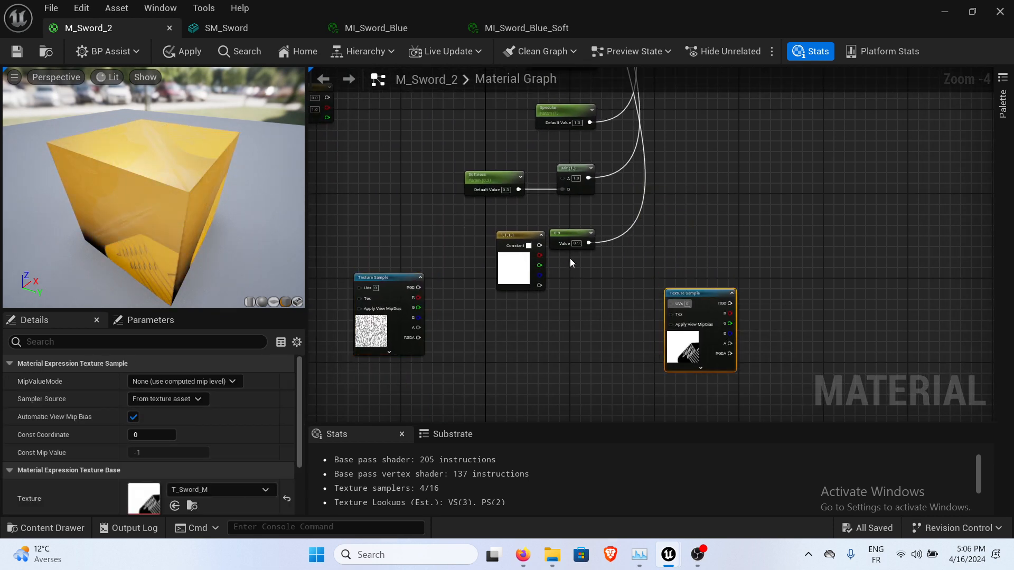
{"action": "left_click_drag", "start_coordinate": [512, 235], "coordinate": [516, 367]}
{"action": "left_click", "coordinate": [499, 290]}
{"action": "right_click_drag", "start_coordinate": [493, 275], "coordinate": [417, 401]}
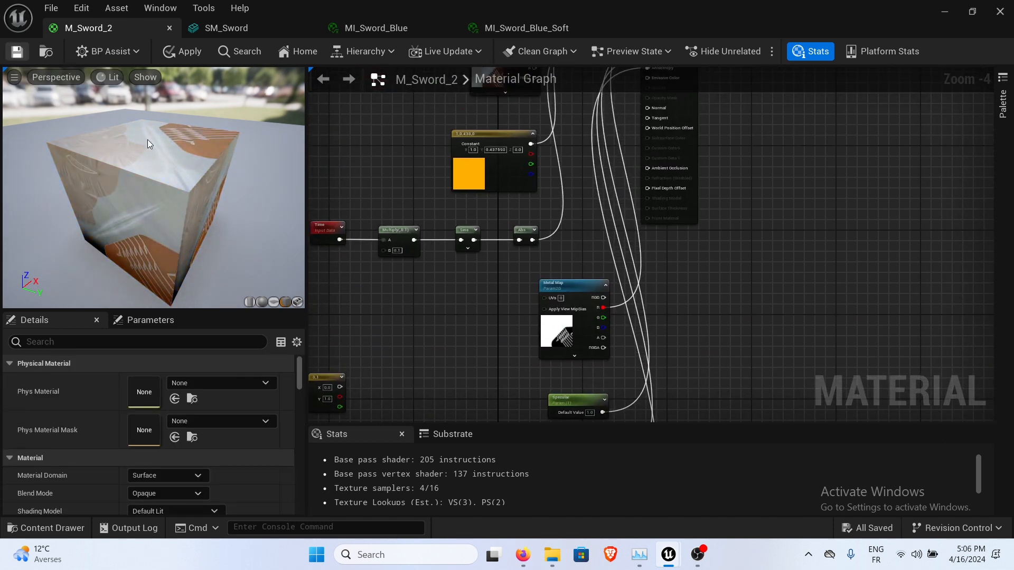
{"action": "key", "text": "ctrl+s"}
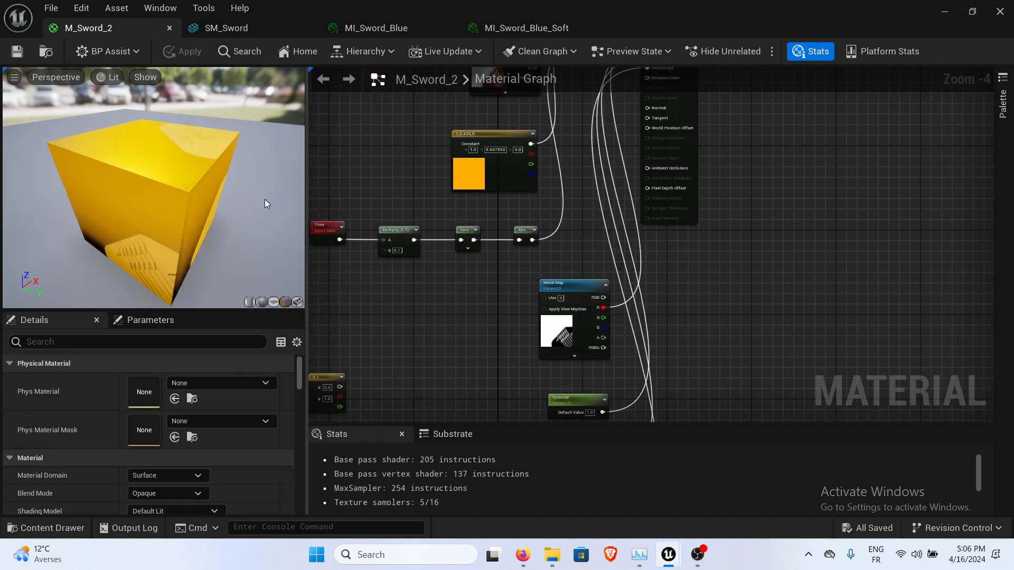
Examine the animated color blend on the preview cube and on the swords and textured cube in Level_1.
{"action": "right_click_drag", "start_coordinate": [398, 161], "coordinate": [464, 193]}
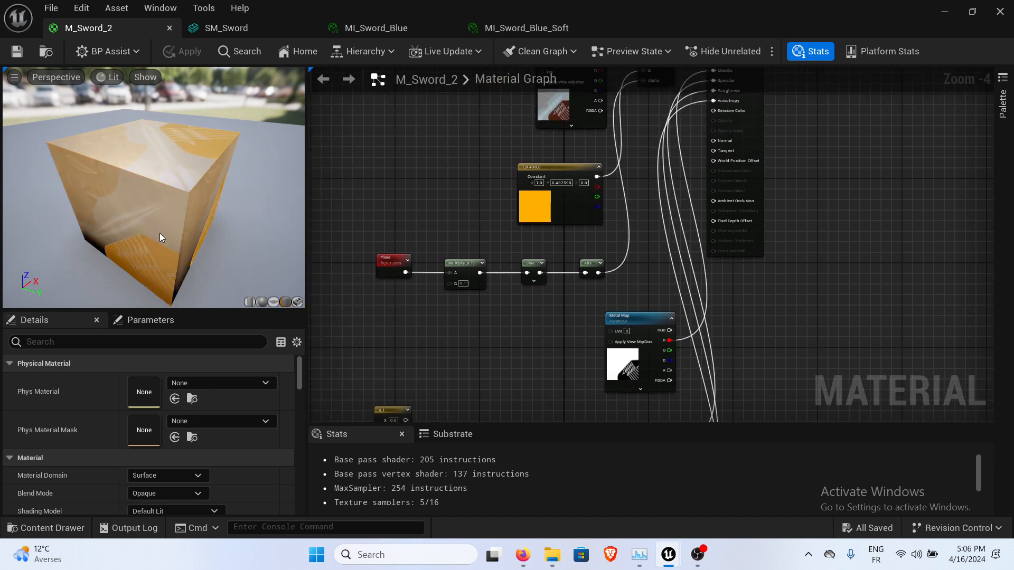
{"action": "mouse_move", "coordinate": [156, 221]}
{"action": "left_mouse_down"}
{"action": "mouse_move", "coordinate": [227, 201]}
{"action": "mouse_move", "coordinate": [200, 249]}
{"action": "mouse_move", "coordinate": [243, 238]}
{"action": "mouse_move", "coordinate": [177, 206]}
{"action": "mouse_move", "coordinate": [157, 224]}
{"action": "left_mouse_up"}
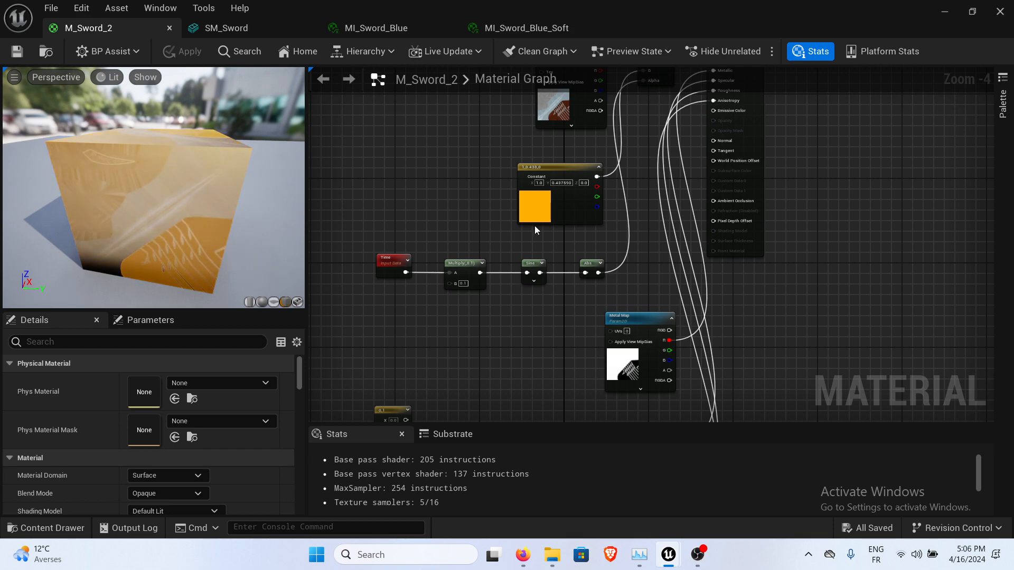
{"action": "left_click", "coordinate": [944, 11]}
{"action": "right_click_drag", "start_coordinate": [514, 205], "coordinate": [499, 202]}
{"action": "right_click_drag", "start_coordinate": [569, 168], "coordinate": [544, 117]}
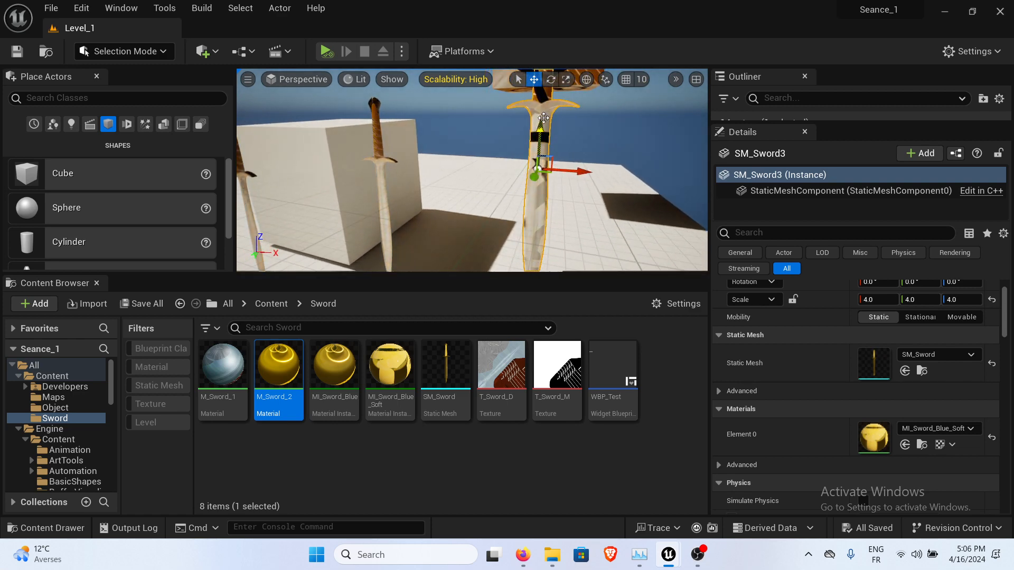
{"action": "right_click_drag", "start_coordinate": [539, 165], "coordinate": [465, 143]}
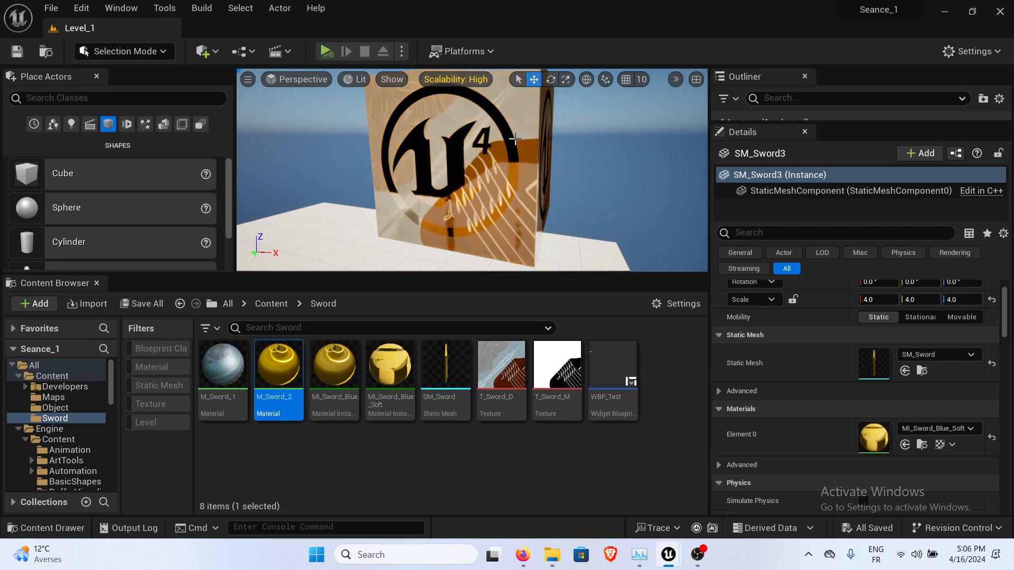
{"action": "right_click_drag", "start_coordinate": [466, 143], "coordinate": [461, 193]}
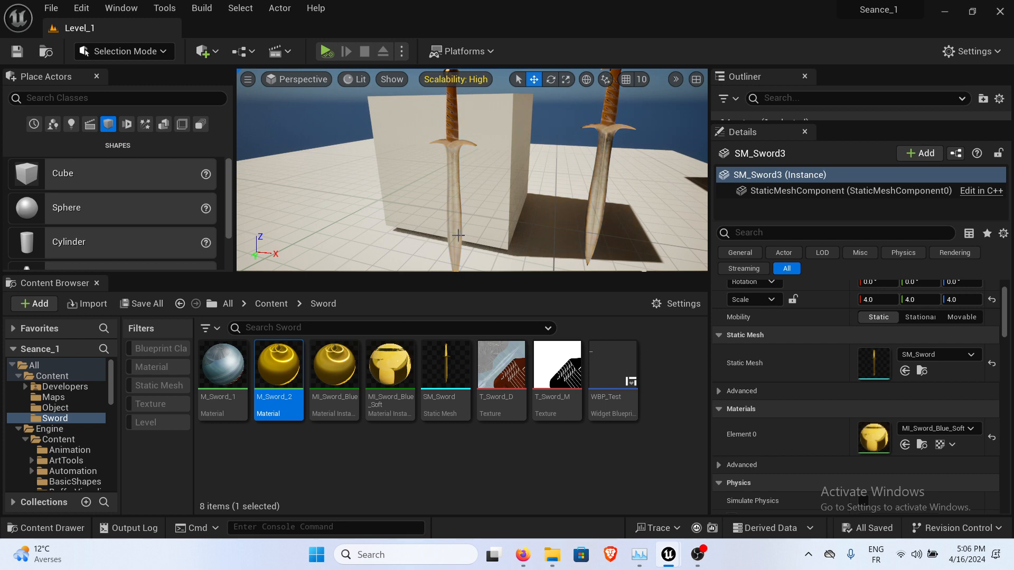
{"action": "right_click_drag", "start_coordinate": [572, 207], "coordinate": [486, 181]}
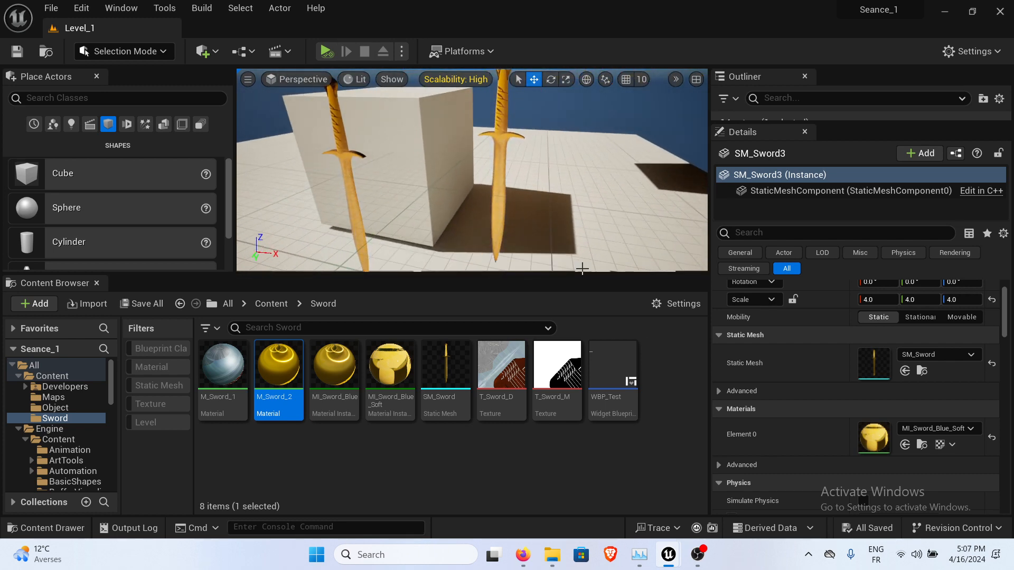
Examine the animated swords beside the cube in Level_1, and return to the Time, Multiply, Sine and Abs nodes in M_Sword_2.
{"action": "right_click_drag", "start_coordinate": [581, 267], "coordinate": [623, 199]}
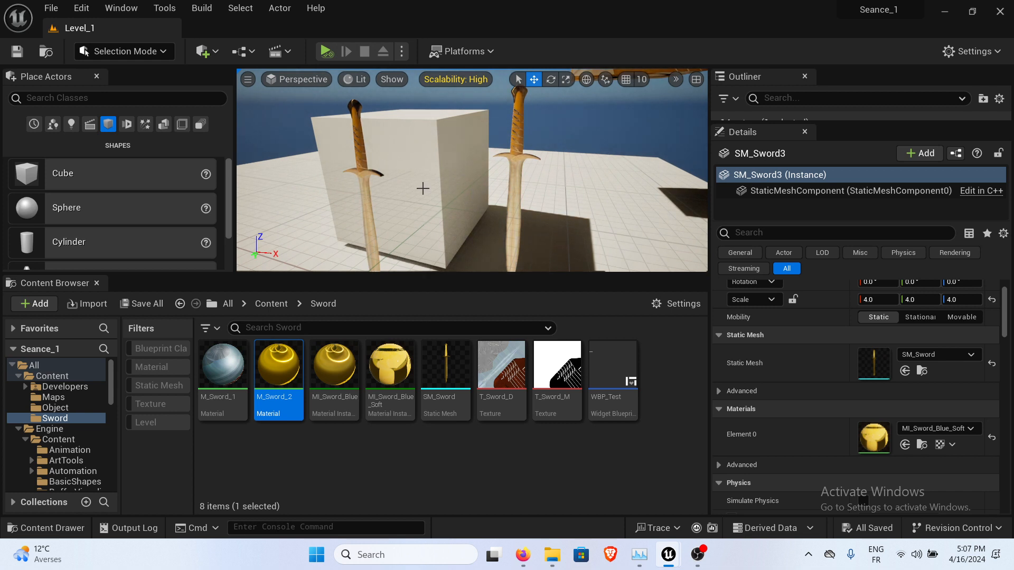
{"action": "scroll", "coordinate": [421, 185], "scroll_direction": "down", "scroll_amount": 3}
{"action": "scroll", "coordinate": [421, 185], "scroll_direction": "up", "scroll_amount": 1}
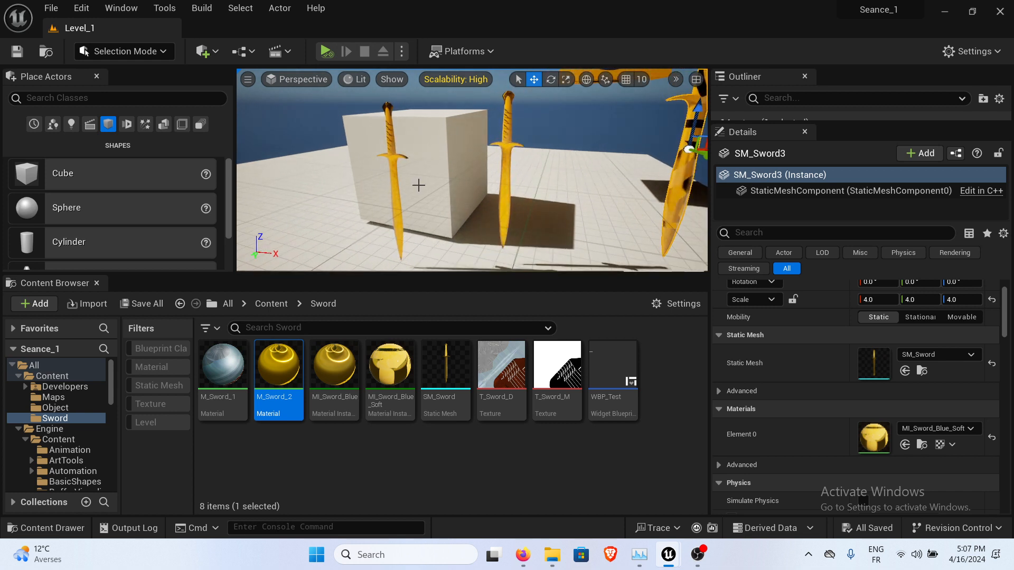
{"action": "mouse_move", "coordinate": [348, 198]}
{"action": "right_mouse_down"}
{"action": "mouse_move", "coordinate": [335, 196]}
{"action": "mouse_move", "coordinate": [365, 191]}
{"action": "right_mouse_up"}
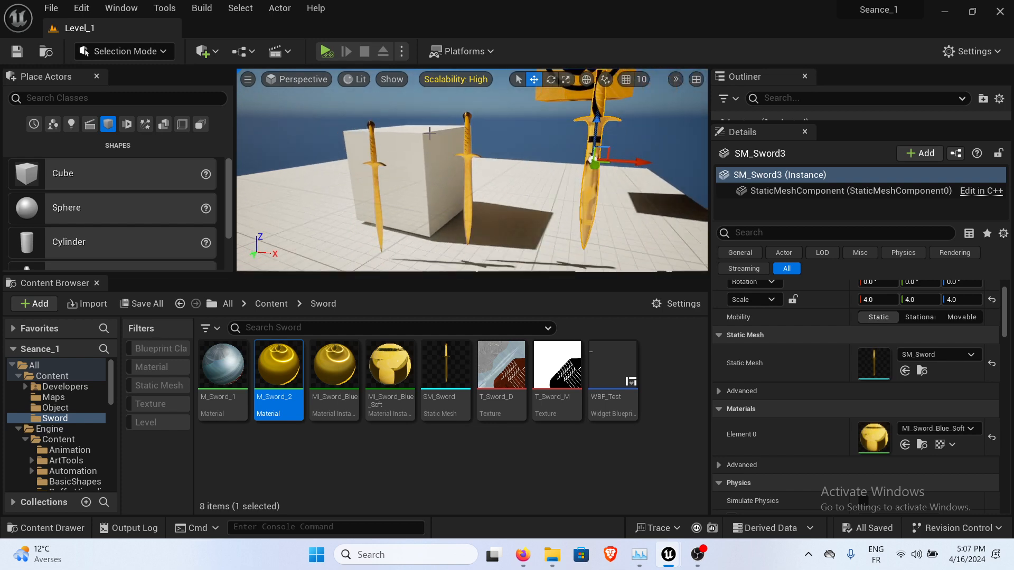
{"action": "mouse_move", "coordinate": [452, 132]}
{"action": "right_mouse_down"}
{"action": "mouse_move", "coordinate": [455, 107]}
{"action": "mouse_move", "coordinate": [470, 117]}
{"action": "mouse_move", "coordinate": [444, 136]}
{"action": "mouse_move", "coordinate": [455, 143]}
{"action": "right_mouse_up"}
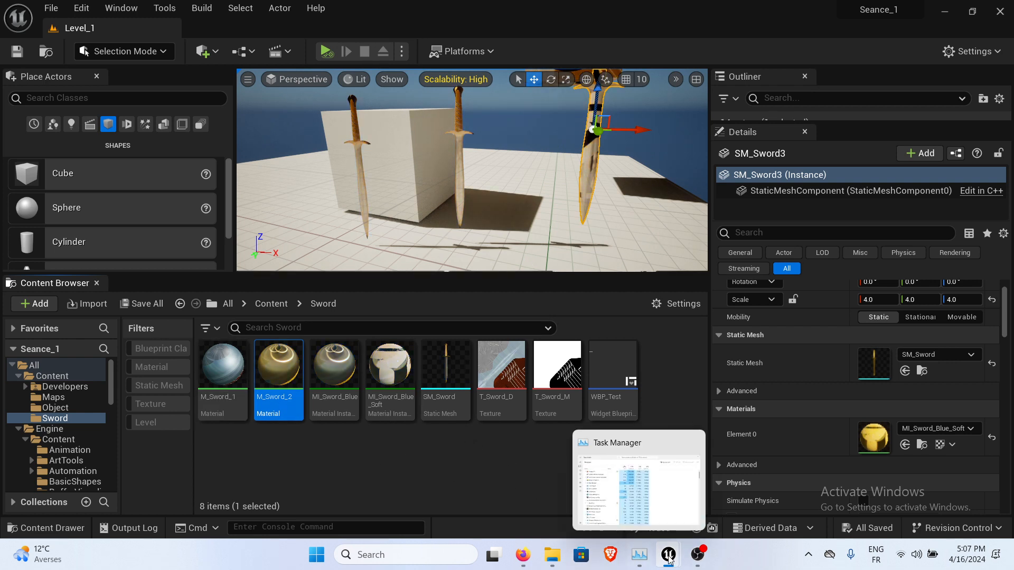
{"action": "mouse_move", "coordinate": [676, 563]}
{"action": "left_click", "coordinate": [721, 479]}
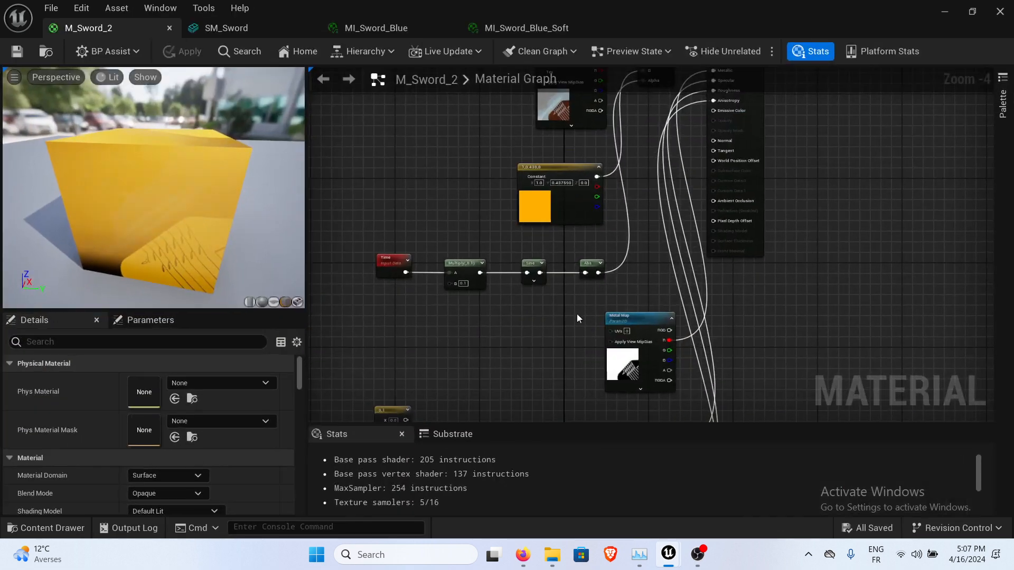
{"action": "right_click_drag", "start_coordinate": [577, 314], "coordinate": [480, 230]}
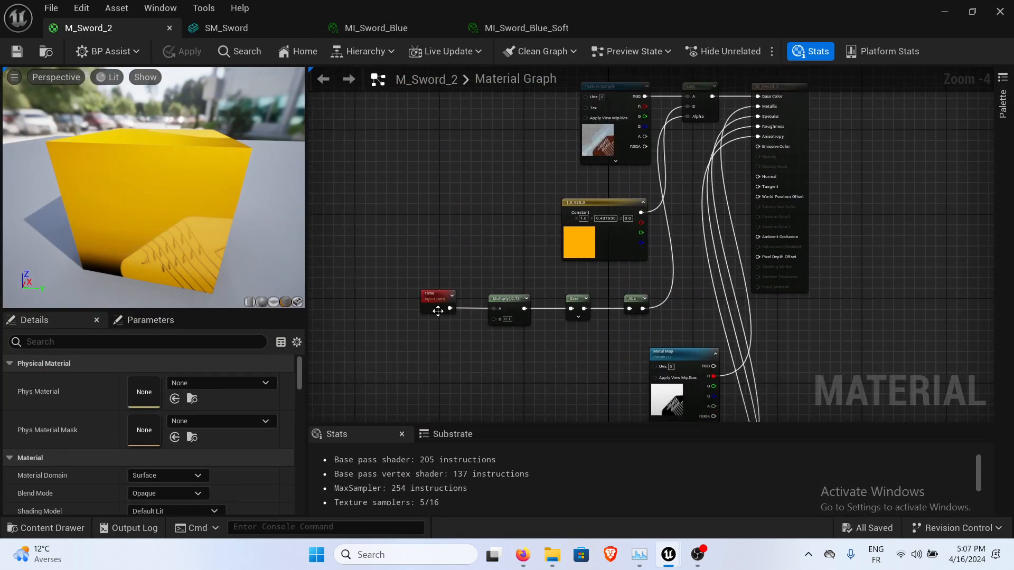
Switch to the Notes Cours Unreal Engine document in Firefox, review its list of material nodes, and return to M_Sword_2.
{"action": "mouse_move", "coordinate": [522, 555]}
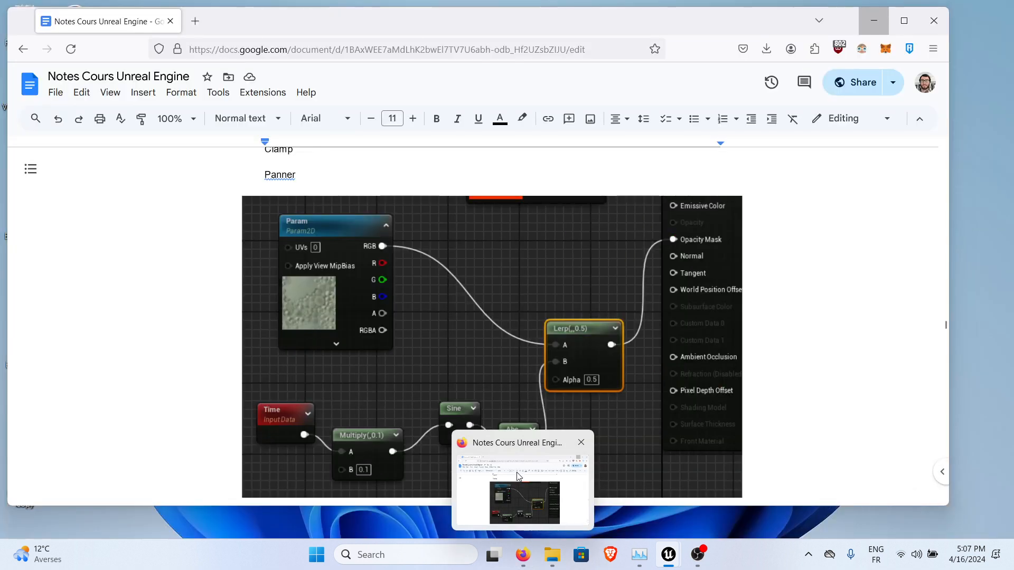
{"action": "left_click", "coordinate": [520, 474]}
{"action": "scroll", "coordinate": [319, 188], "scroll_direction": "up", "scroll_amount": 5}
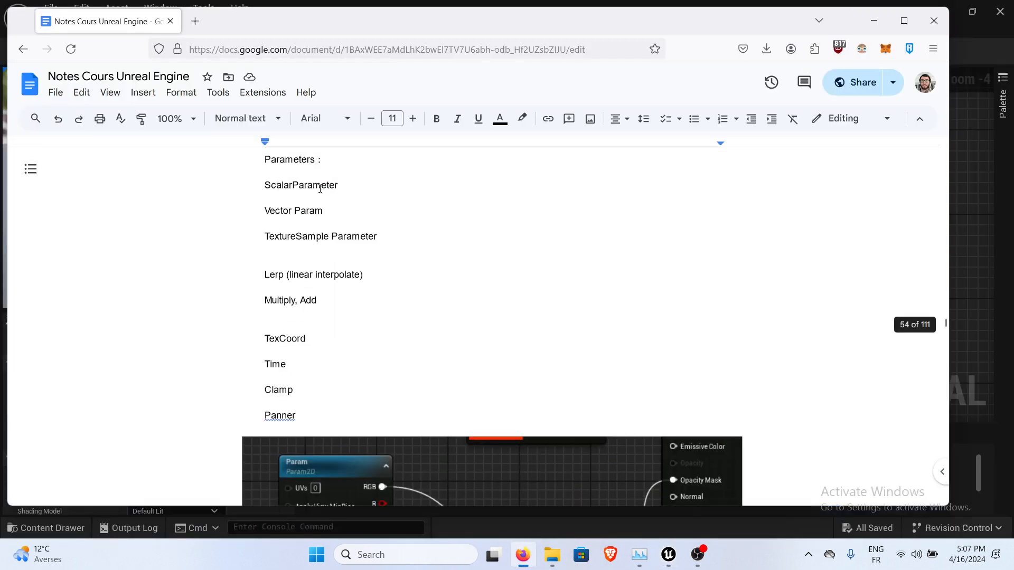
{"action": "scroll", "coordinate": [292, 278], "scroll_direction": "down", "scroll_amount": 3}
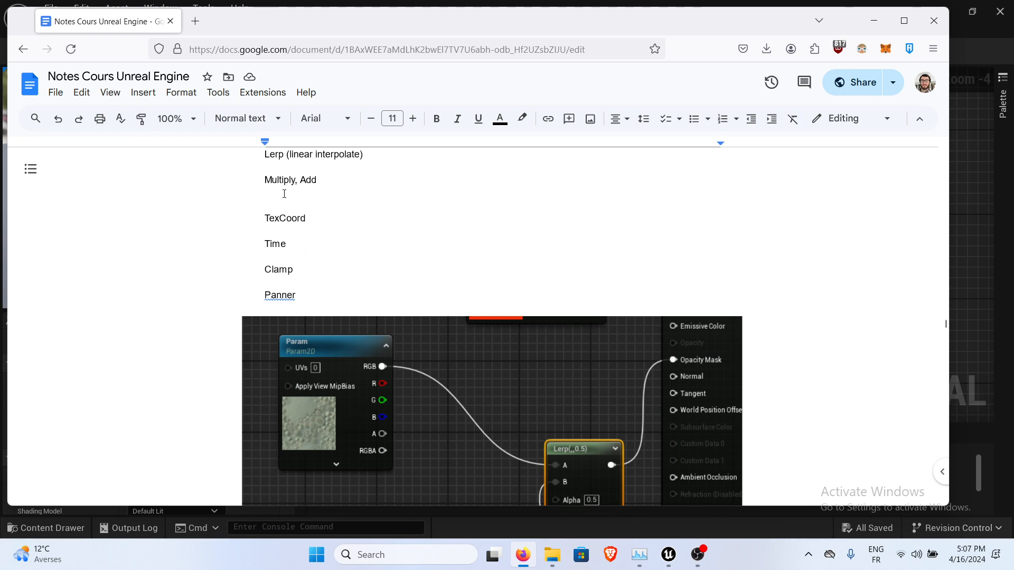
{"action": "left_click", "coordinate": [870, 25]}
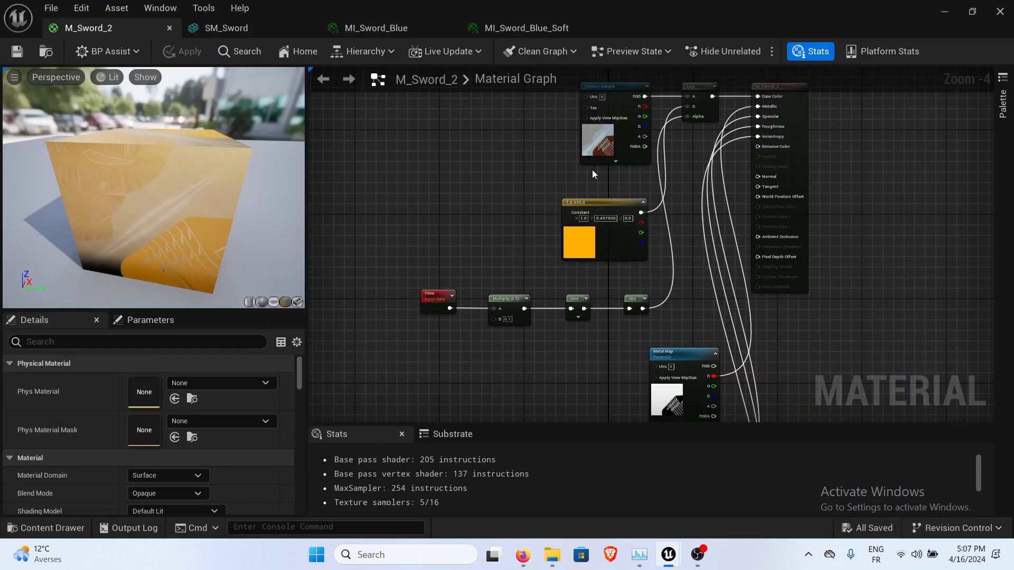
Add a TextureCoordinate node beside the Texture Sample that feeds the Lerp's A input.
{"action": "scroll", "coordinate": [561, 152], "scroll_direction": "up", "scroll_amount": 3}
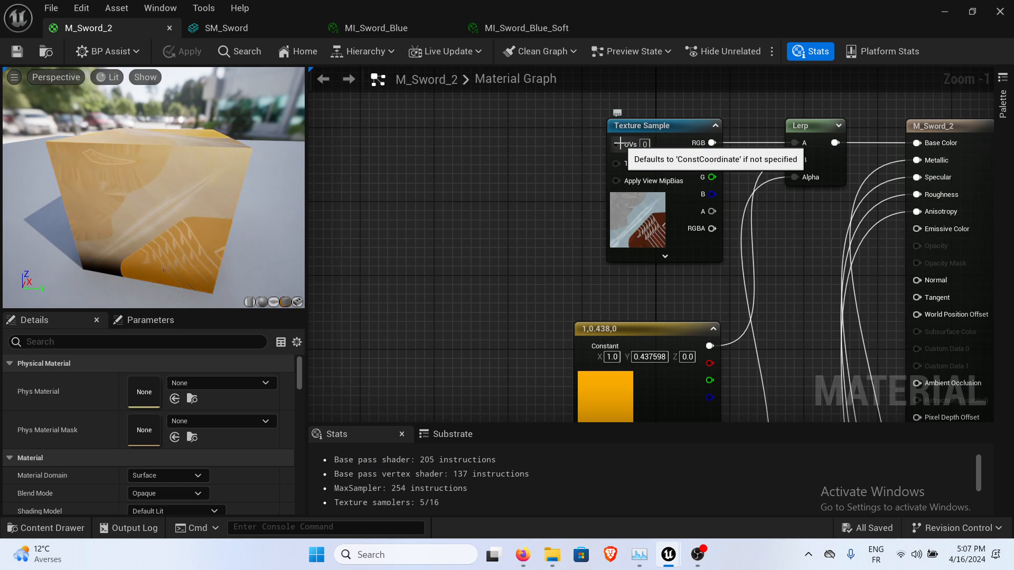
{"action": "right_click_drag", "start_coordinate": [520, 182], "coordinate": [508, 204]}
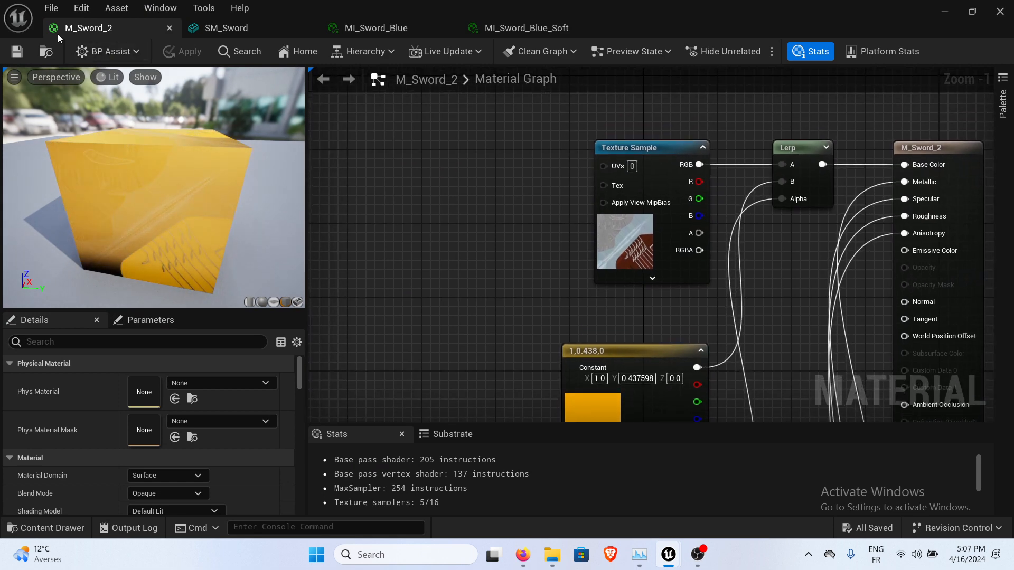
{"action": "right_click_drag", "start_coordinate": [559, 151], "coordinate": [509, 192]}
{"action": "right_click", "coordinate": [402, 197]}
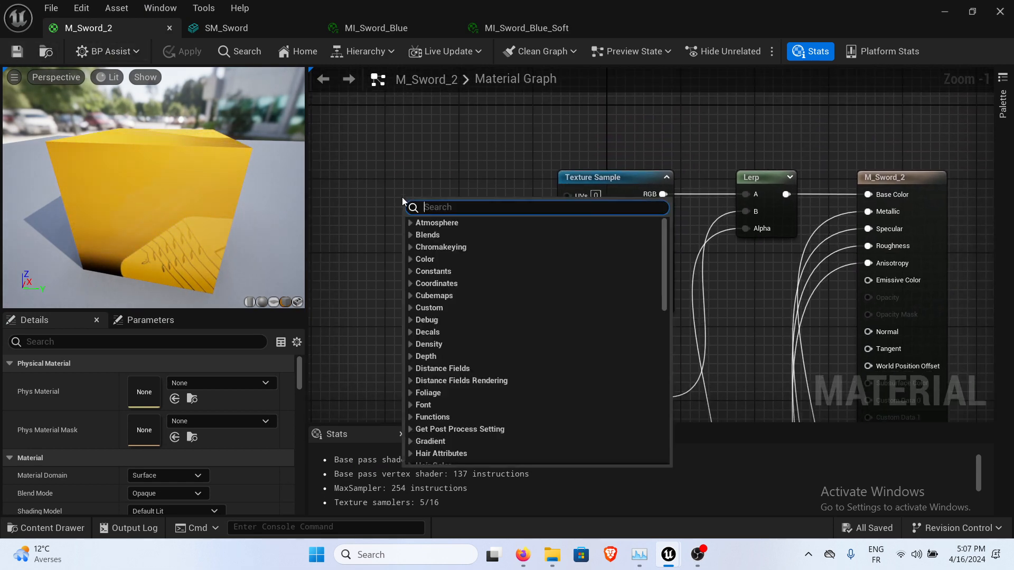
{"action": "type", "text": "tex"}
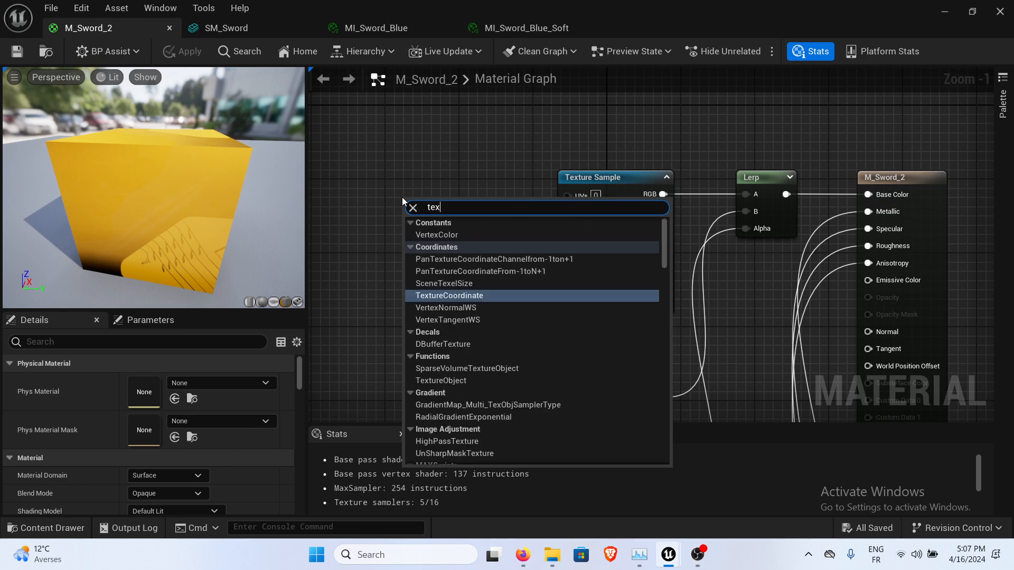
{"action": "type", "text": "coo"}
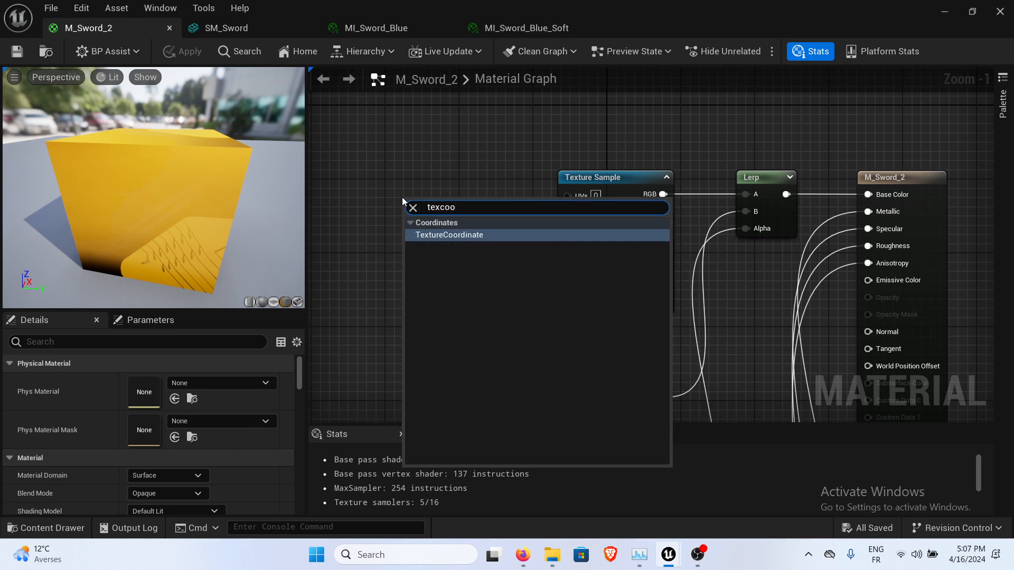
{"action": "key", "text": "Return"}
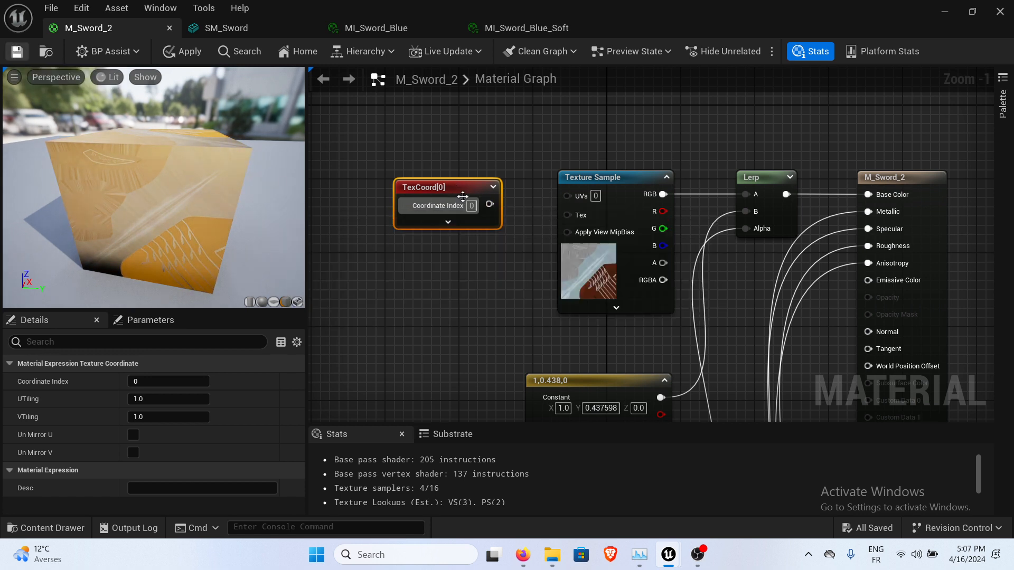
Connect the TexCoord node to the Texture Sample's UVs input, shift it slightly away, and expand its tiling and mirroring options.
{"action": "left_click_drag", "start_coordinate": [489, 203], "coordinate": [567, 197]}
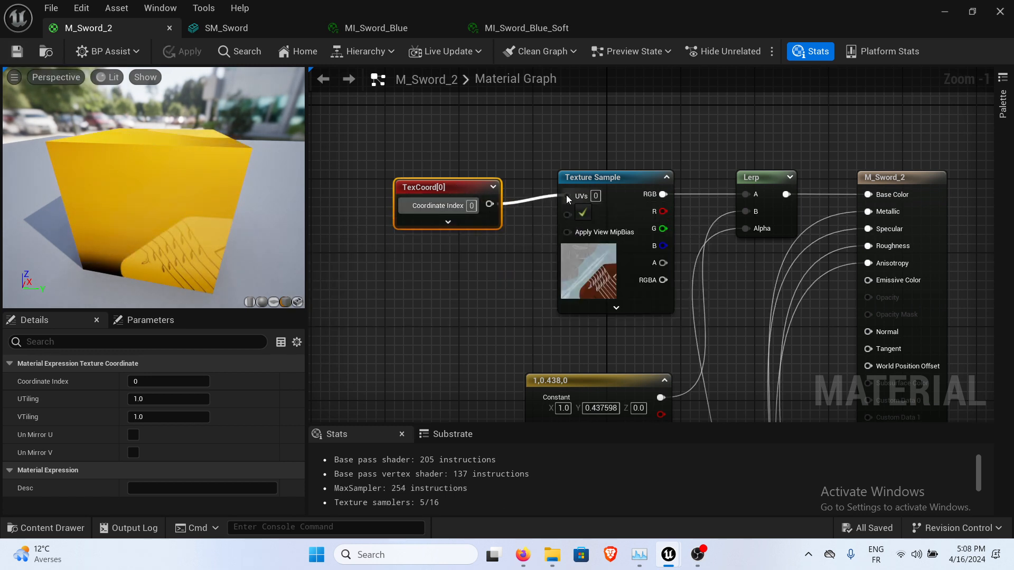
{"action": "left_click_drag", "start_coordinate": [457, 220], "coordinate": [448, 202]}
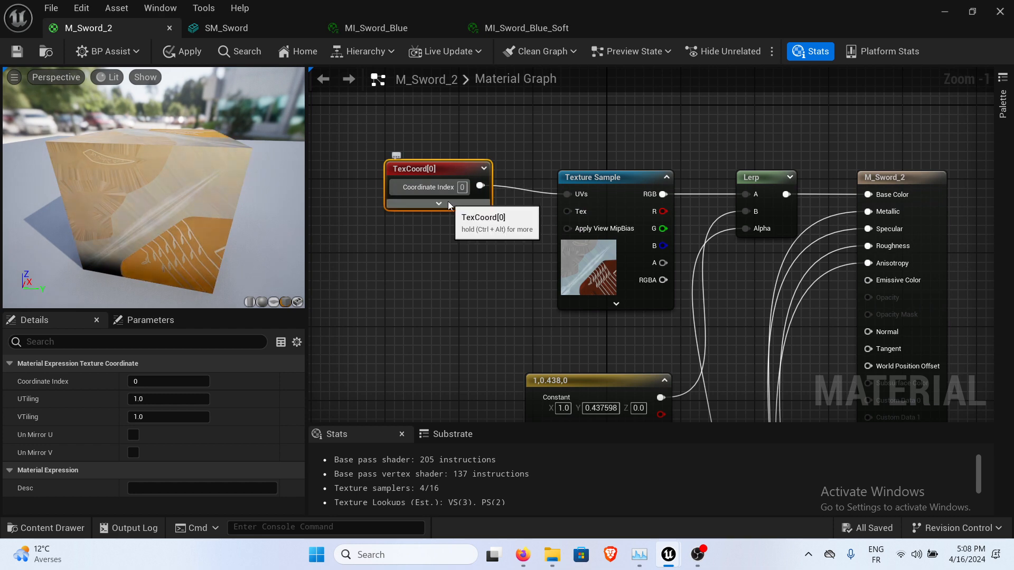
{"action": "left_click", "coordinate": [447, 201]}
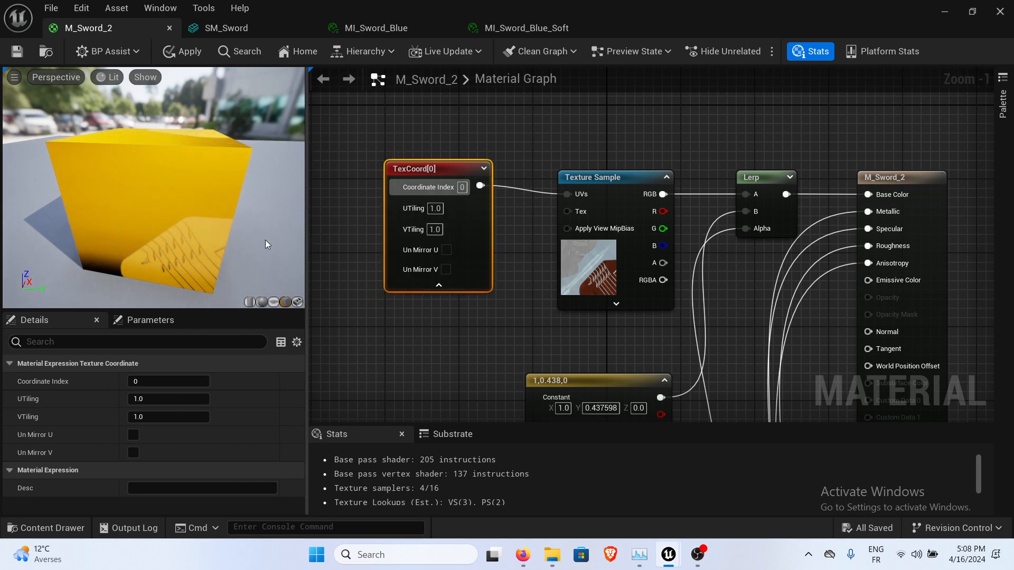
Enable Un Mirror U on the TexCoord node, view the texture on the preview cube, and save the material.
{"action": "mouse_move", "coordinate": [158, 226]}
{"action": "left_mouse_down"}
{"action": "mouse_move", "coordinate": [26, 214]}
{"action": "mouse_move", "coordinate": [138, 226]}
{"action": "left_mouse_up"}
{"action": "left_click", "coordinate": [448, 251]}
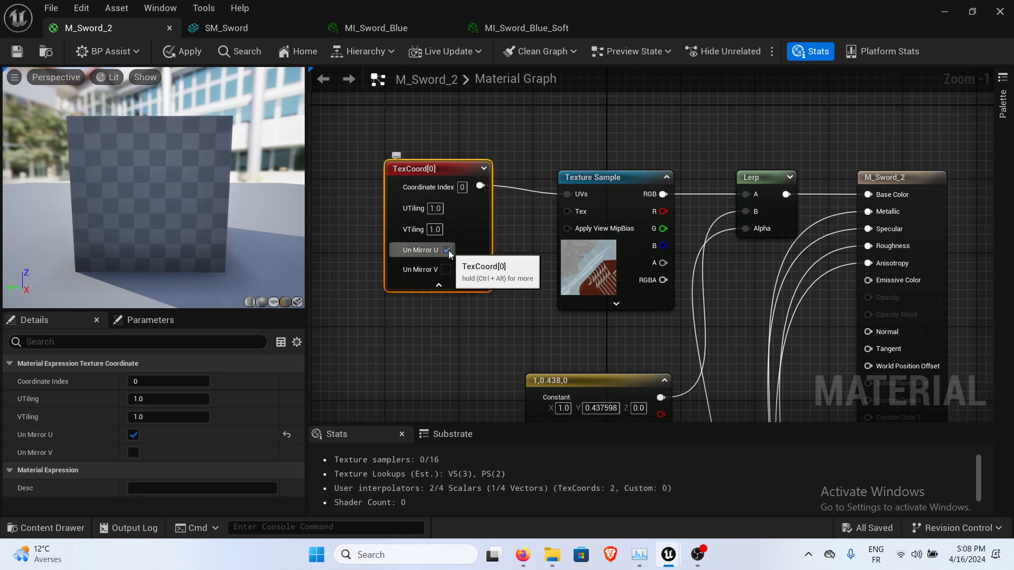
{"action": "left_click_drag", "start_coordinate": [177, 257], "coordinate": [161, 256]}
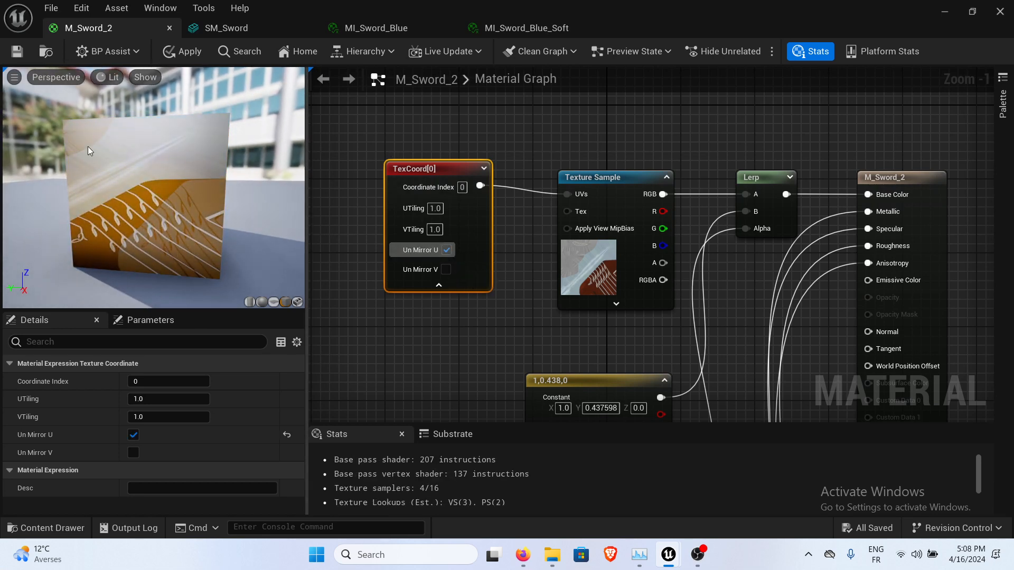
{"action": "left_click", "coordinate": [16, 51]}
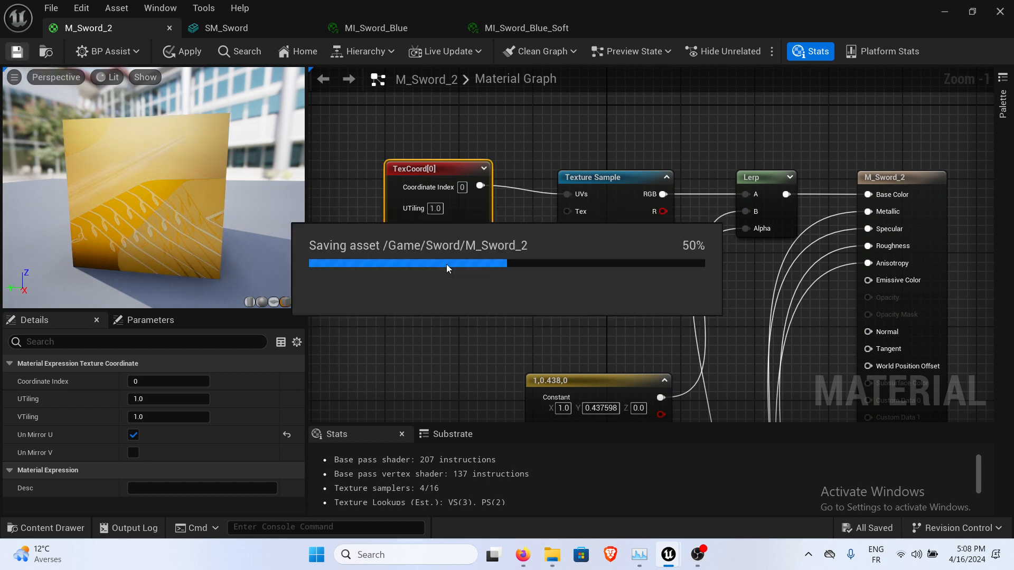
Try Un Mirror V on the TexCoord node, turn off both Un Mirror options, and save the material.
{"action": "left_click", "coordinate": [446, 270]}
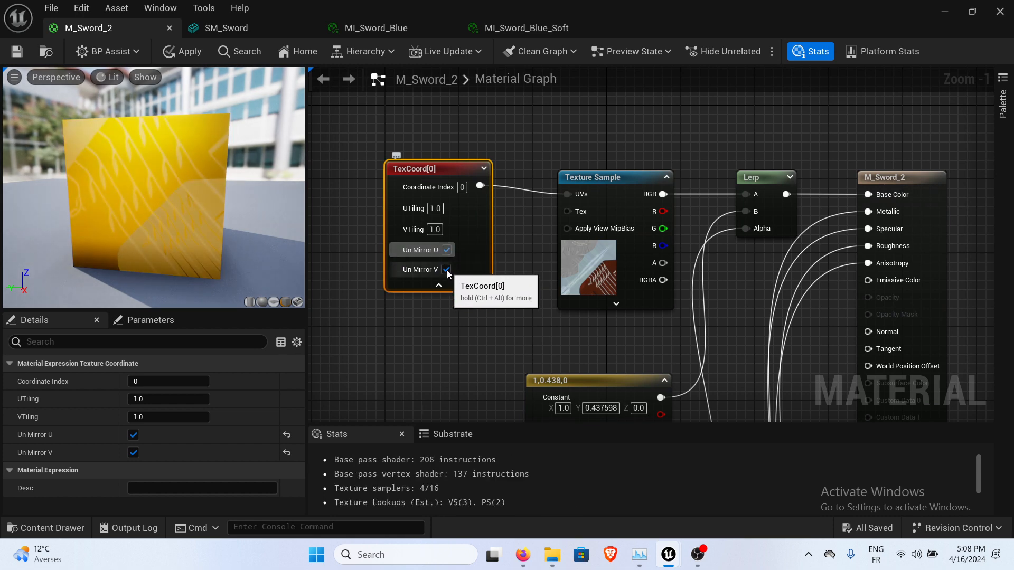
{"action": "left_click", "coordinate": [446, 270]}
{"action": "left_click", "coordinate": [448, 250]}
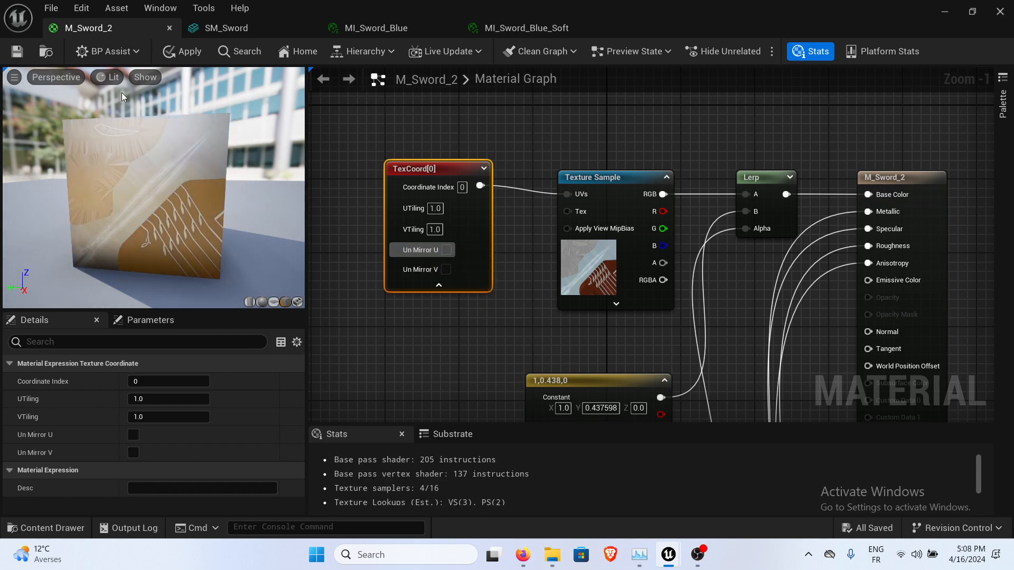
{"action": "left_click", "coordinate": [17, 51]}
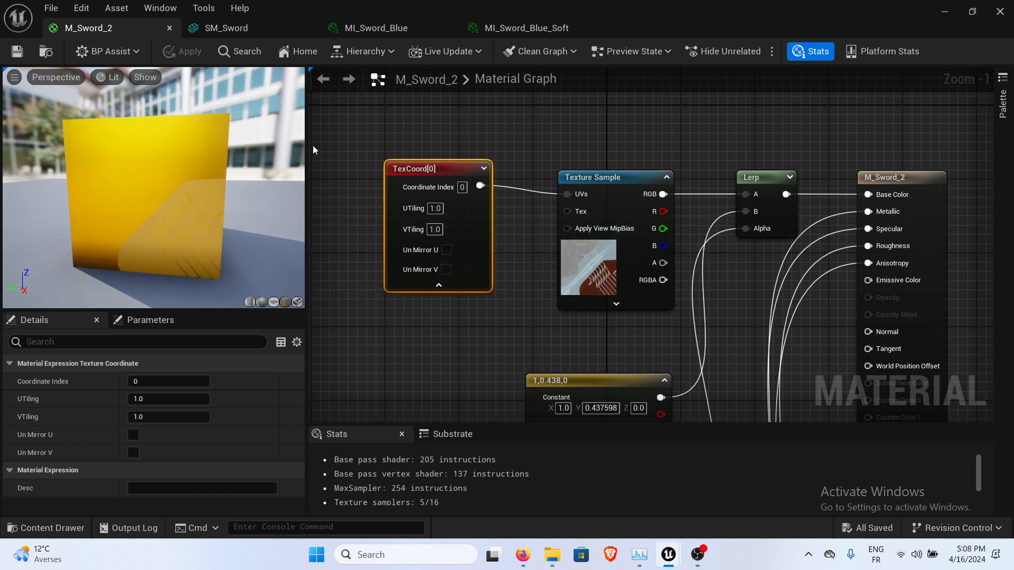
Set the TexCoord node's UTiling to 0.5 and view the texture on the preview cube.
{"action": "left_click", "coordinate": [432, 209]}
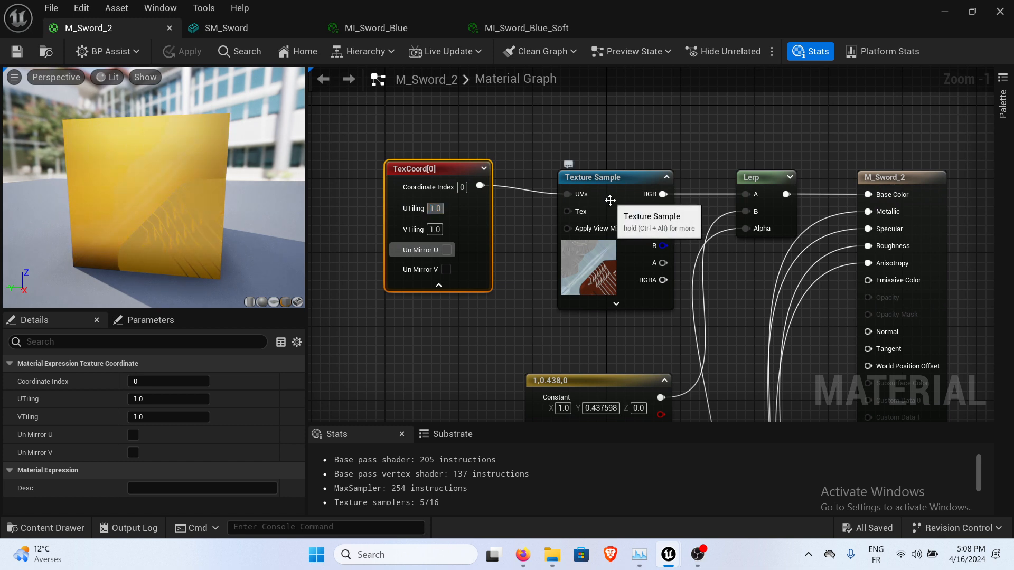
{"action": "key", "text": "Return"}
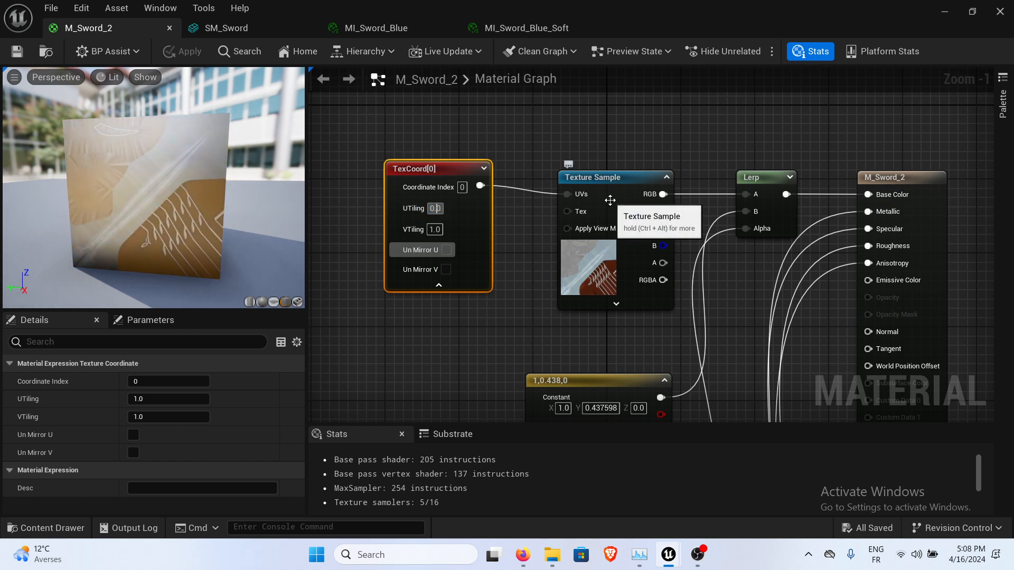
{"action": "type", "text": "5"}
{"action": "key", "text": "Return"}
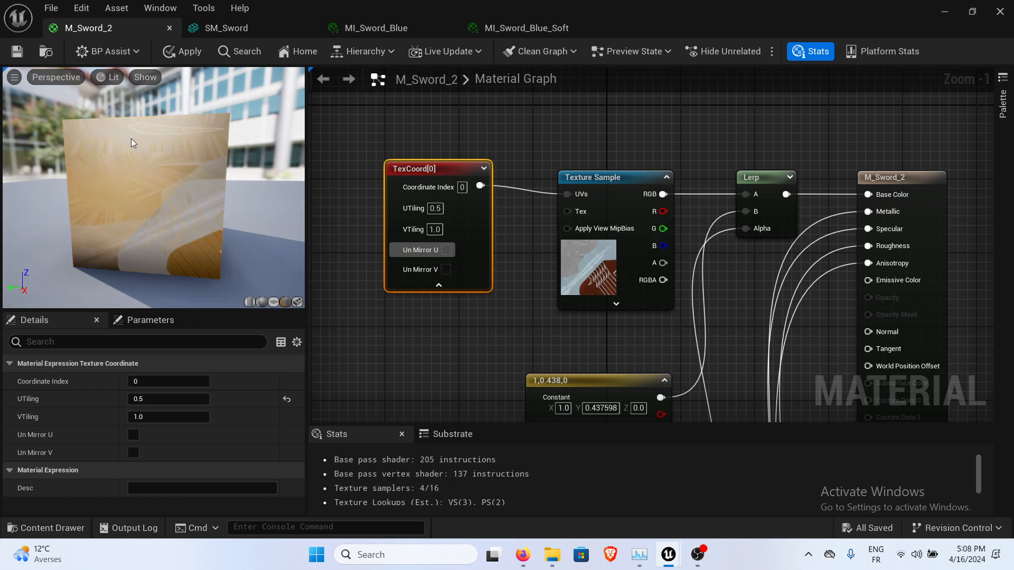
{"action": "left_click_drag", "start_coordinate": [130, 138], "coordinate": [254, 143]}
Set the TexCoord node's VTiling to 0.5, inspect the preview cube from other angles, and save the material.
{"action": "left_click", "coordinate": [435, 229]}
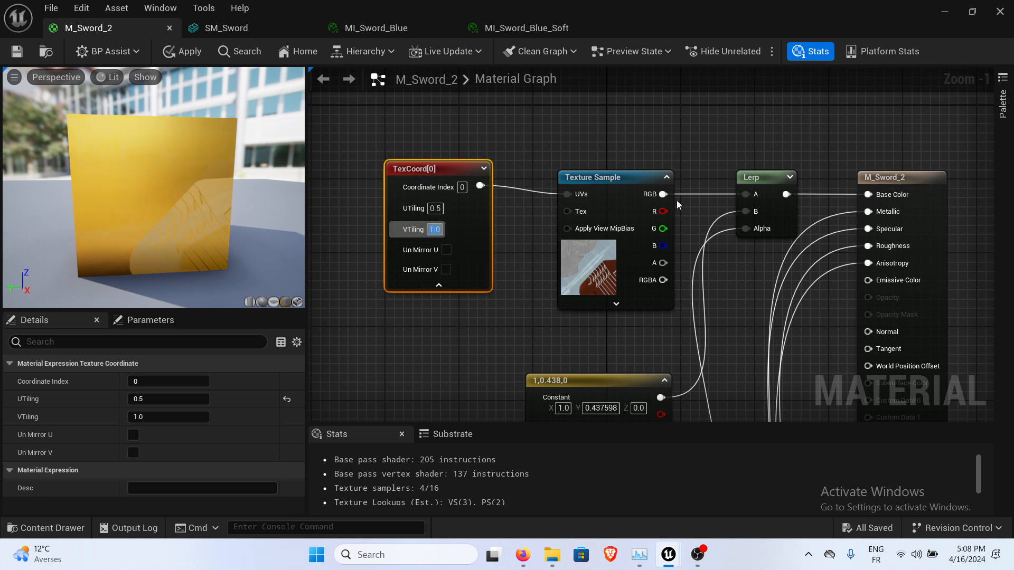
{"action": "type", "text": "0.5"}
{"action": "key", "text": "Return"}
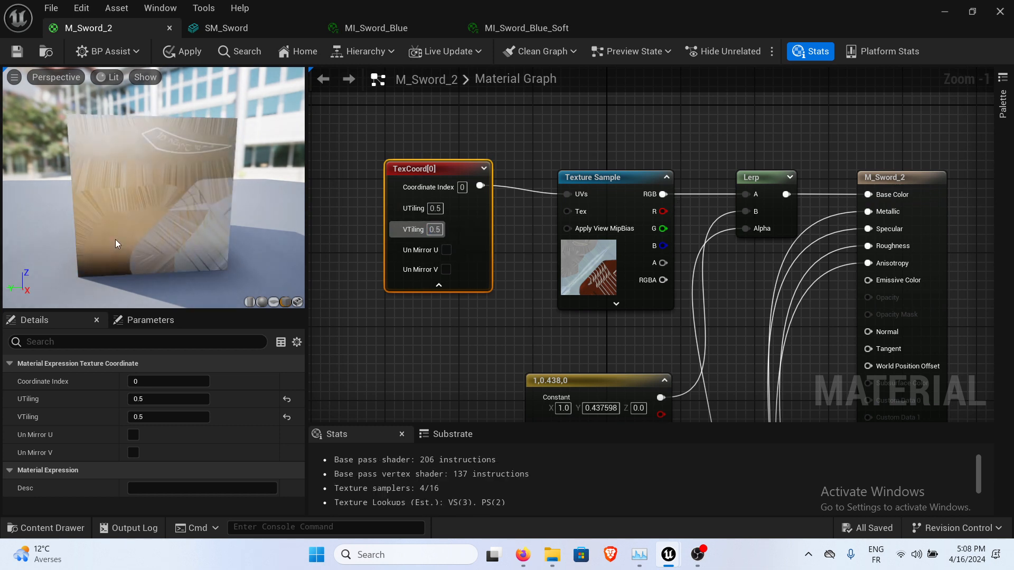
{"action": "left_click_drag", "start_coordinate": [154, 187], "coordinate": [243, 138]}
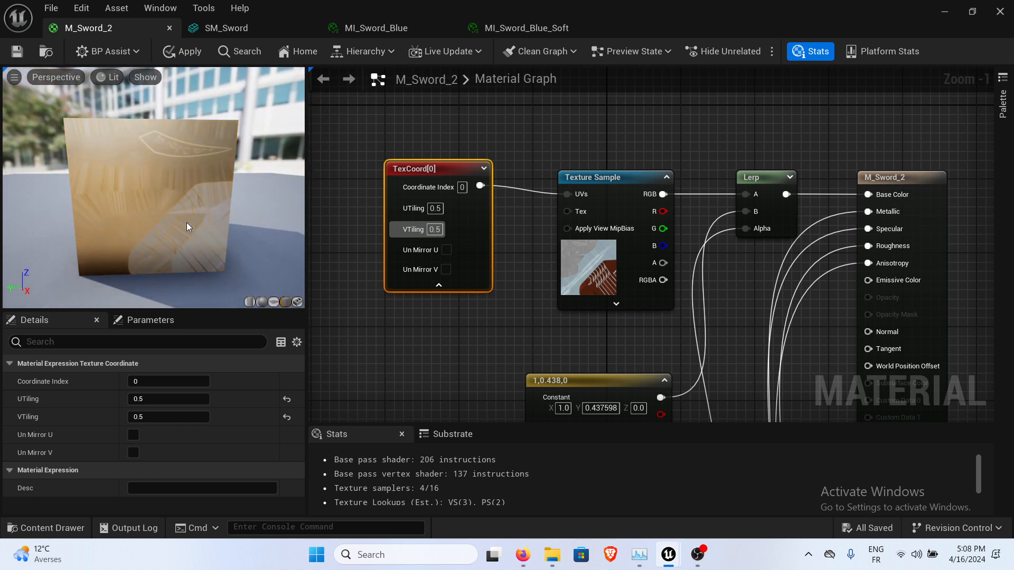
{"action": "left_click_drag", "start_coordinate": [135, 215], "coordinate": [36, 247]}
{"action": "left_click", "coordinate": [17, 51]}
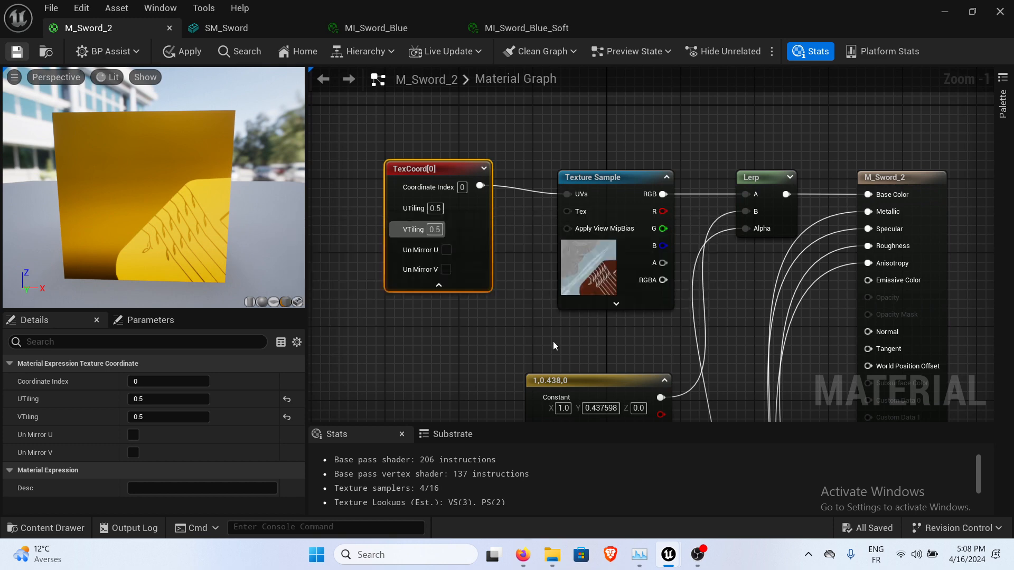
Set both UTiling and VTiling of the TexCoord node to 1.
{"action": "scroll", "coordinate": [504, 340], "scroll_direction": "down", "scroll_amount": 1}
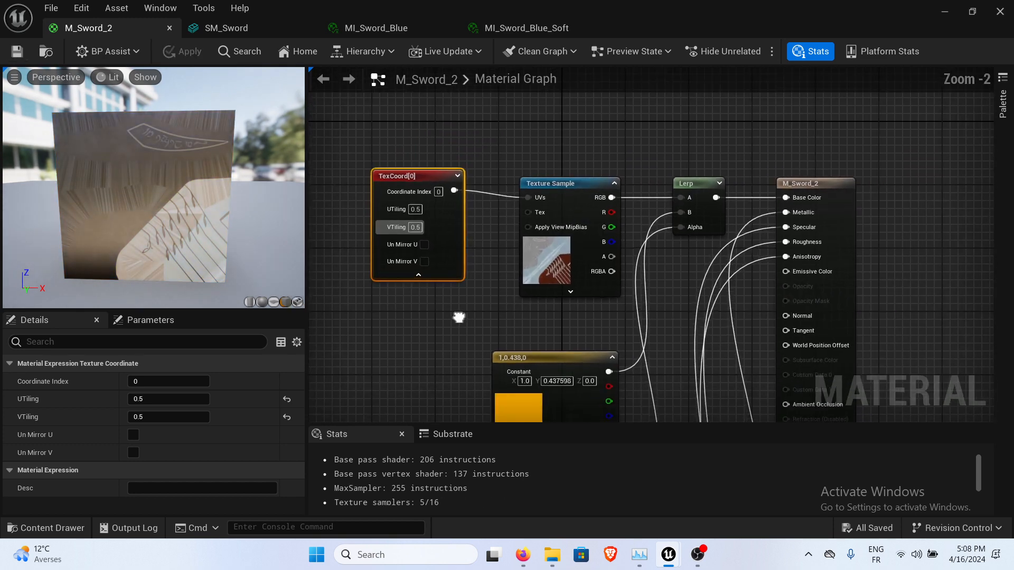
{"action": "left_click", "coordinate": [415, 209]}
{"action": "type", "text": "1"}
{"action": "key", "text": "Tab"}
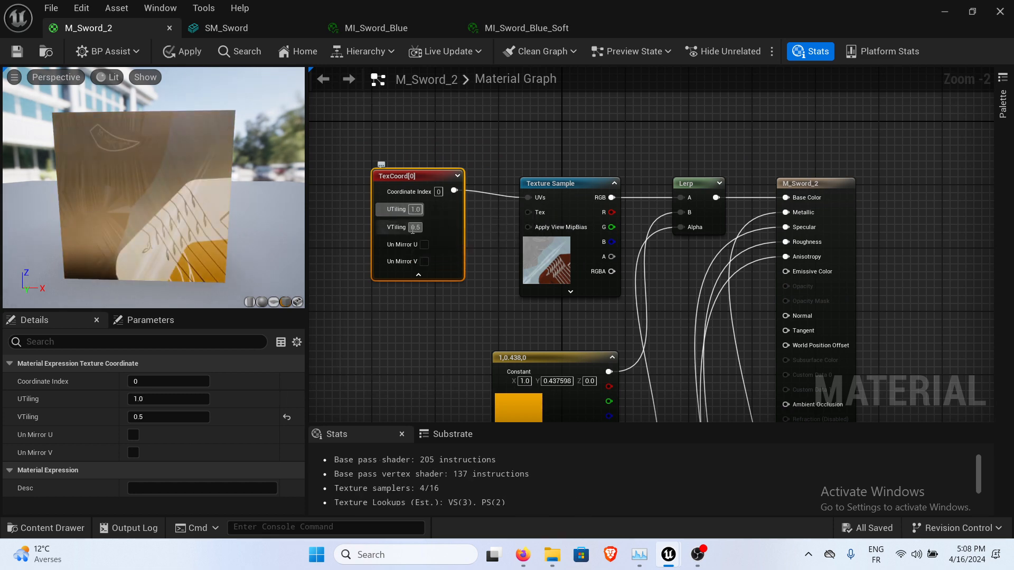
{"action": "type", "text": "1"}
{"action": "key", "text": "Return"}
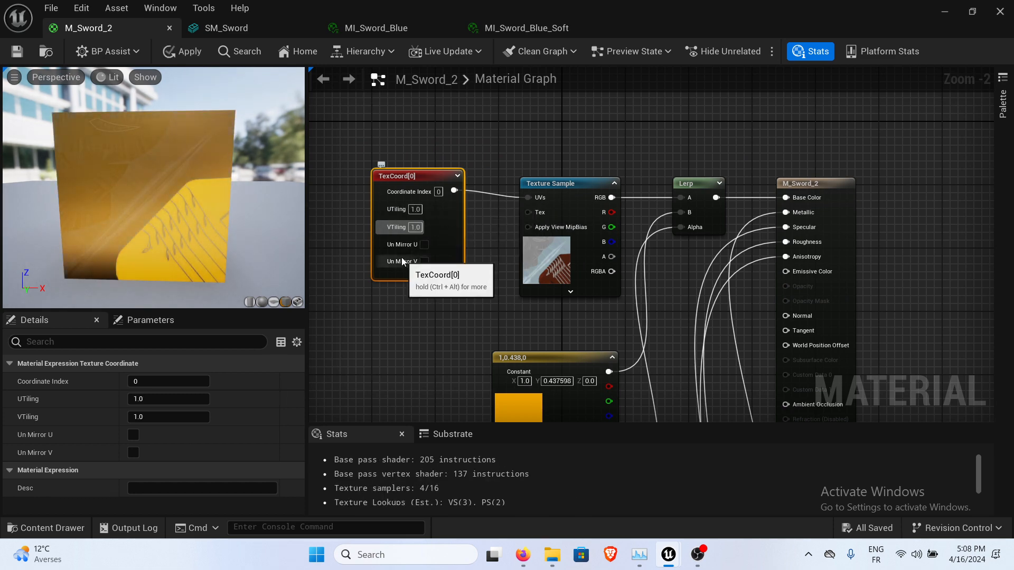
Toggle Un Mirror U and Un Mirror V on the TexCoord node on and off again.
{"action": "left_click", "coordinate": [424, 316]}
{"action": "scroll", "coordinate": [430, 255], "scroll_direction": "up", "scroll_amount": 2}
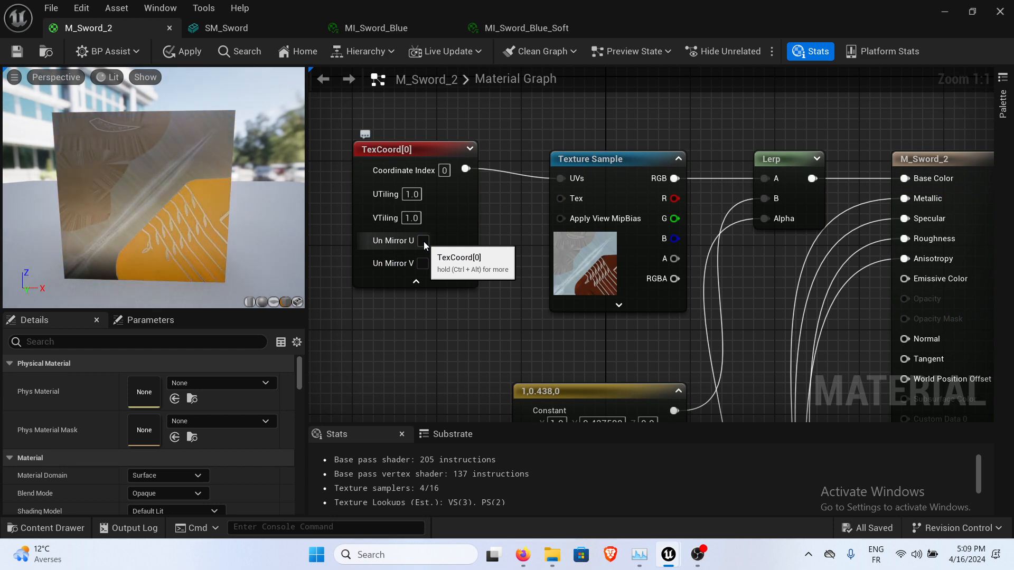
{"action": "left_click", "coordinate": [424, 242]}
{"action": "left_click", "coordinate": [424, 241]}
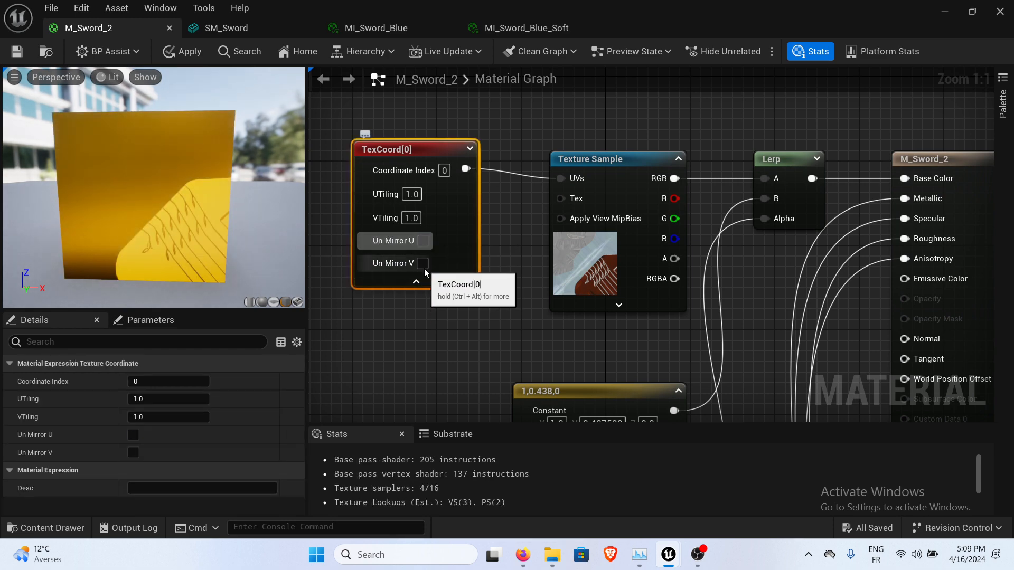
{"action": "left_click", "coordinate": [423, 263]}
{"action": "left_click", "coordinate": [423, 264]}
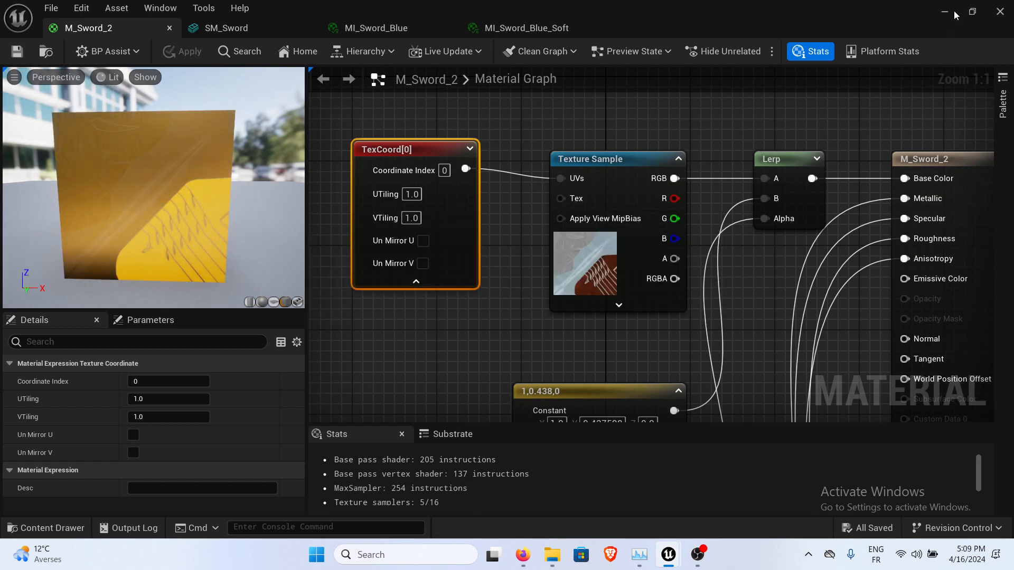
Delete the TexCoord node feeding the Texture Sample's UVs.
{"action": "right_click_drag", "start_coordinate": [534, 357], "coordinate": [557, 334]}
{"action": "scroll", "coordinate": [503, 326], "scroll_direction": "down", "scroll_amount": 3}
{"action": "left_click_drag", "start_coordinate": [444, 317], "coordinate": [505, 202]}
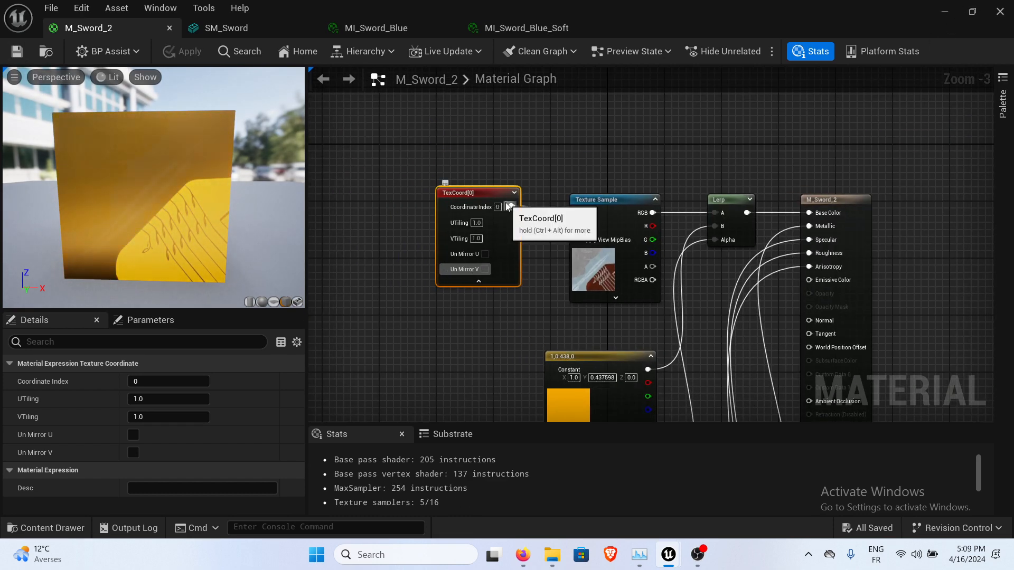
{"action": "key", "text": "Delete"}
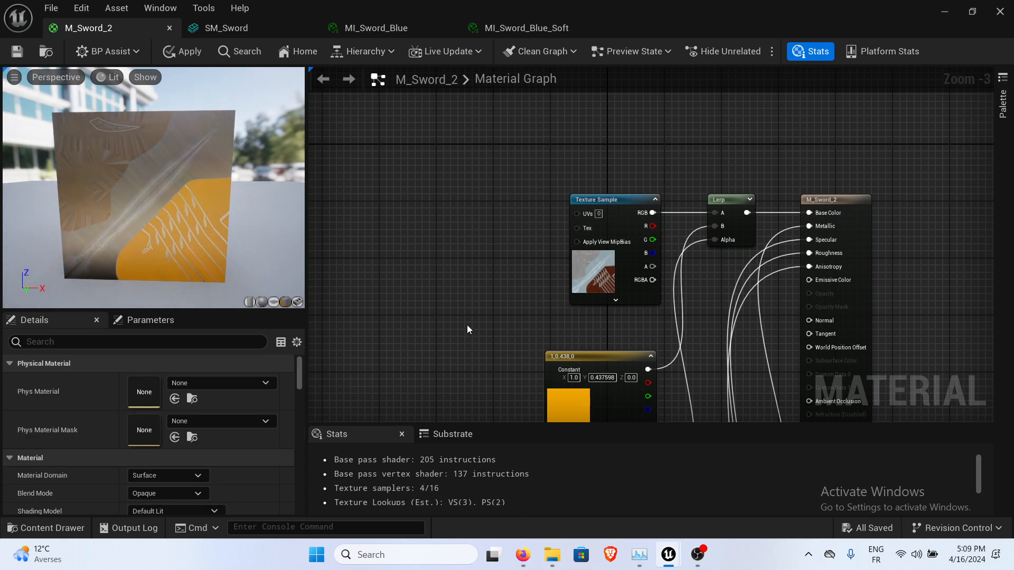
Switch to the Notes Cours Unreal Engine document in Firefox and review the frequent nodes list and the Time example graph.
{"action": "left_click", "coordinate": [522, 554]}
{"action": "scroll", "coordinate": [401, 256], "scroll_direction": "up", "scroll_amount": 1}
{"action": "scroll", "coordinate": [400, 256], "scroll_direction": "down", "scroll_amount": 1}
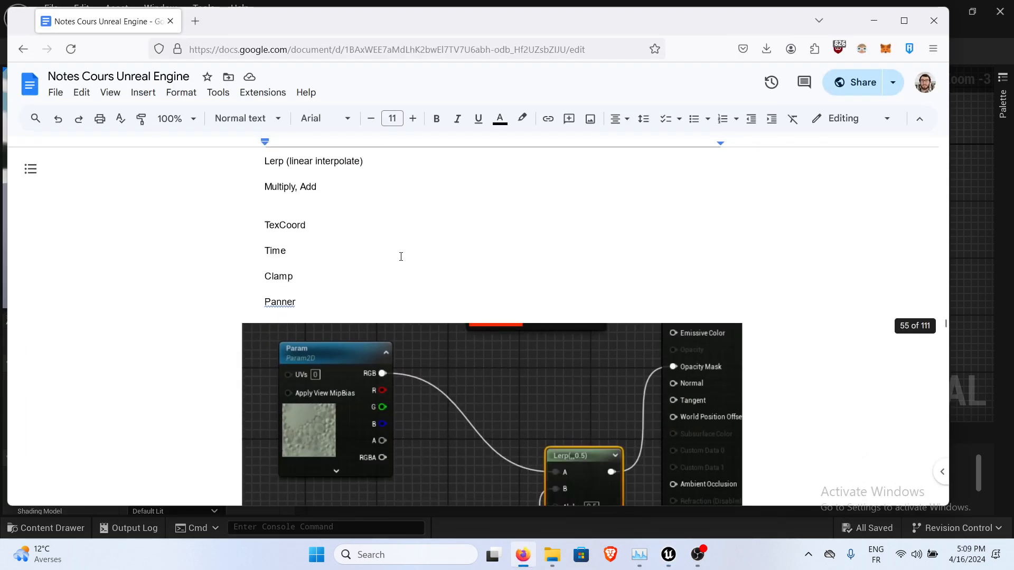
{"action": "scroll", "coordinate": [400, 256], "scroll_direction": "down", "scroll_amount": 2}
{"action": "scroll", "coordinate": [399, 258], "scroll_direction": "up", "scroll_amount": 2}
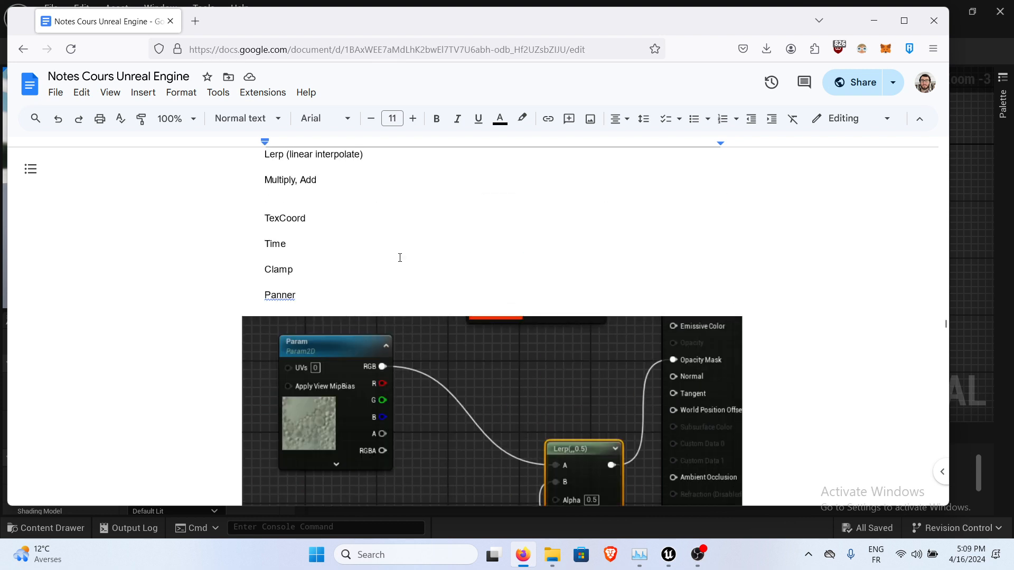
{"action": "scroll", "coordinate": [400, 257], "scroll_direction": "down", "scroll_amount": 1}
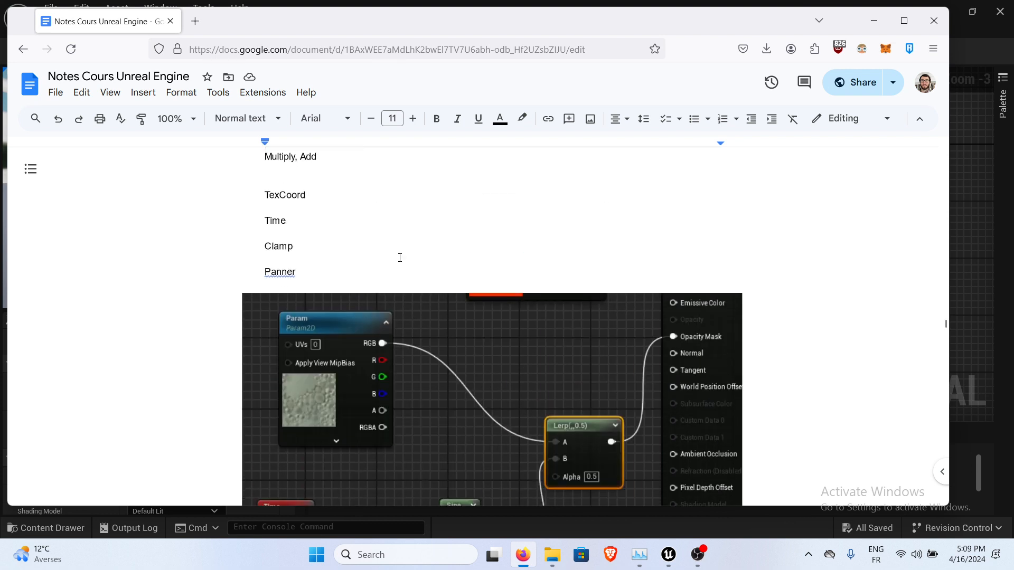
{"action": "scroll", "coordinate": [399, 257], "scroll_direction": "up", "scroll_amount": 3}
{"action": "scroll", "coordinate": [400, 257], "scroll_direction": "up", "scroll_amount": 2}
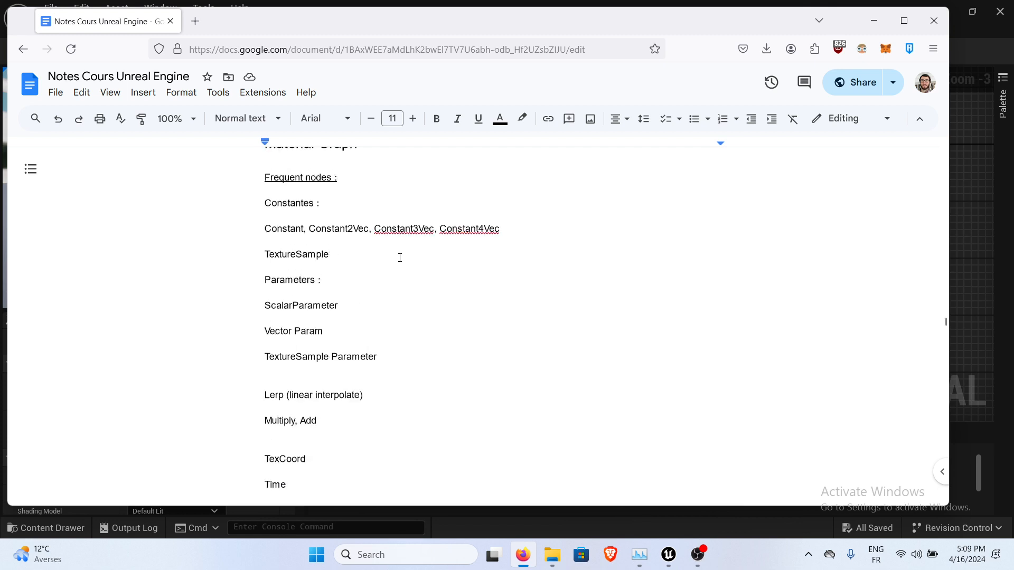
{"action": "scroll", "coordinate": [400, 258], "scroll_direction": "down", "scroll_amount": 1}
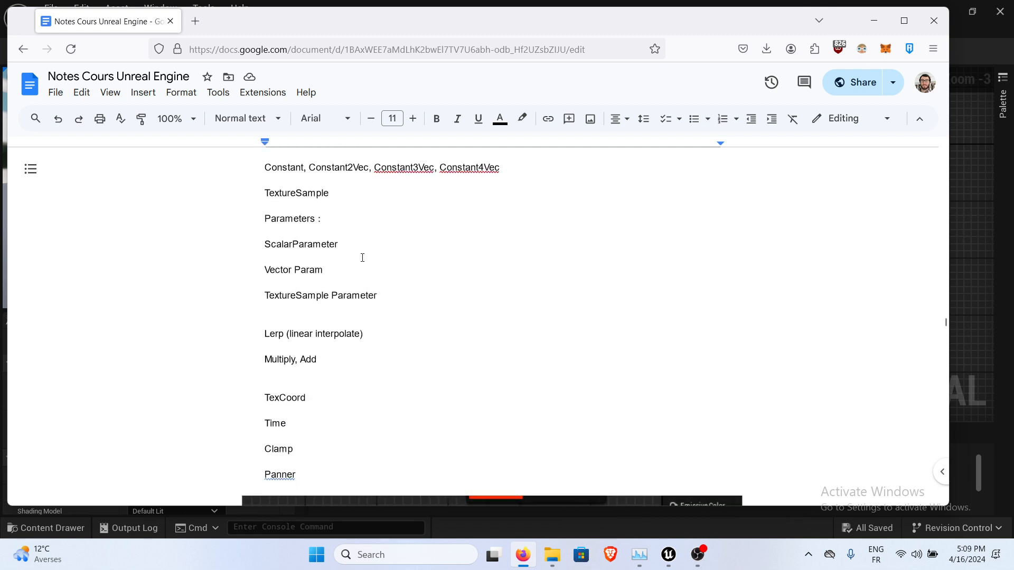
{"action": "scroll", "coordinate": [362, 258], "scroll_direction": "down", "scroll_amount": 2}
{"action": "scroll", "coordinate": [306, 262], "scroll_direction": "down", "scroll_amount": 1}
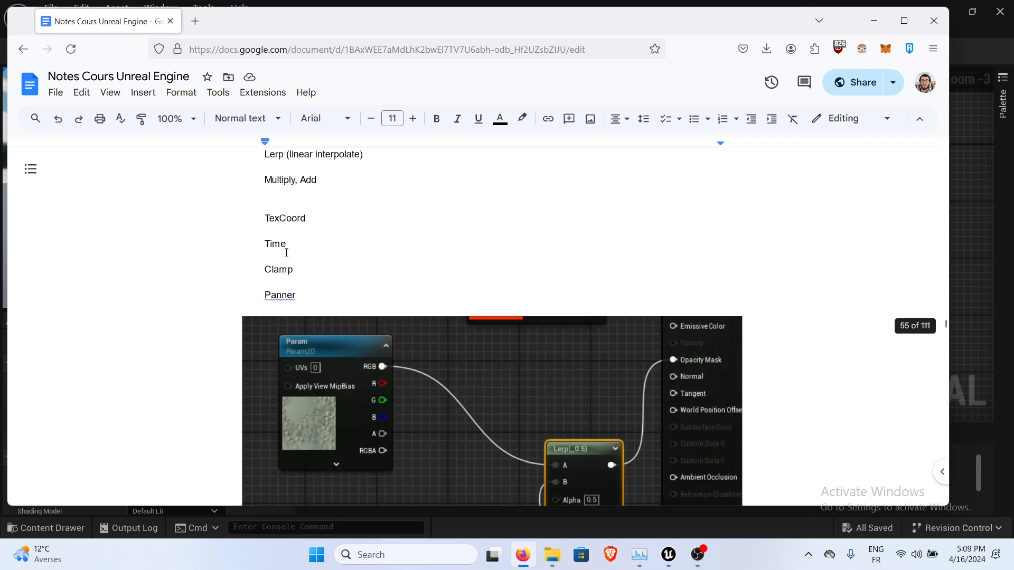
{"action": "scroll", "coordinate": [325, 283], "scroll_direction": "down", "scroll_amount": 4}
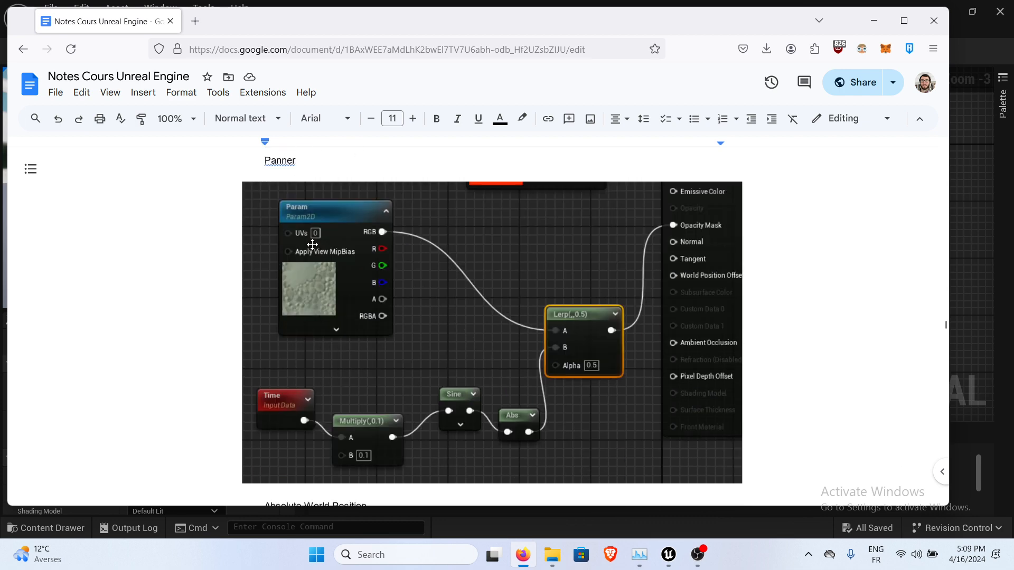
{"action": "scroll", "coordinate": [312, 245], "scroll_direction": "down", "scroll_amount": 3}
{"action": "scroll", "coordinate": [315, 248], "scroll_direction": "up", "scroll_amount": 8}
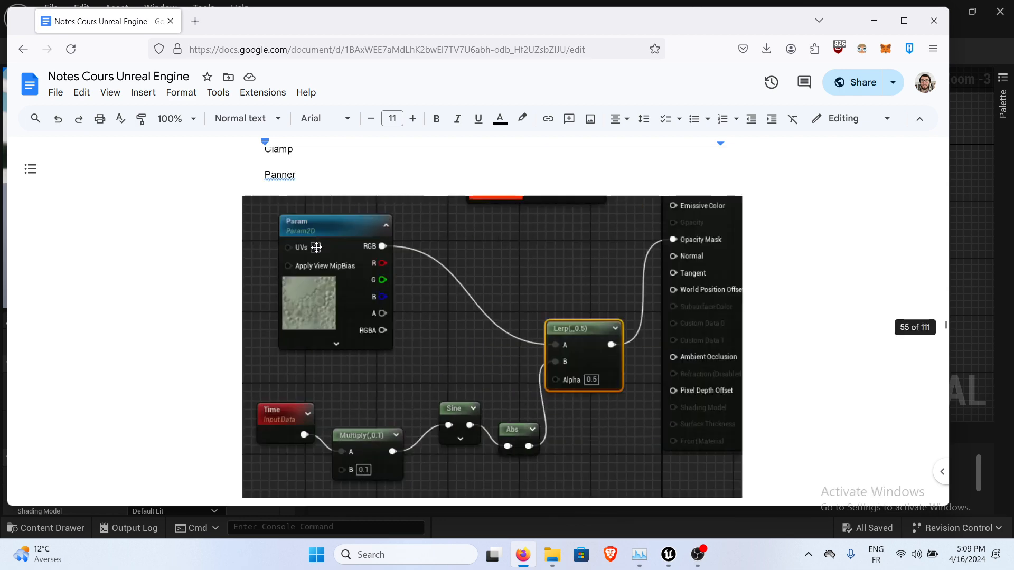
{"action": "left_click", "coordinate": [874, 20]}
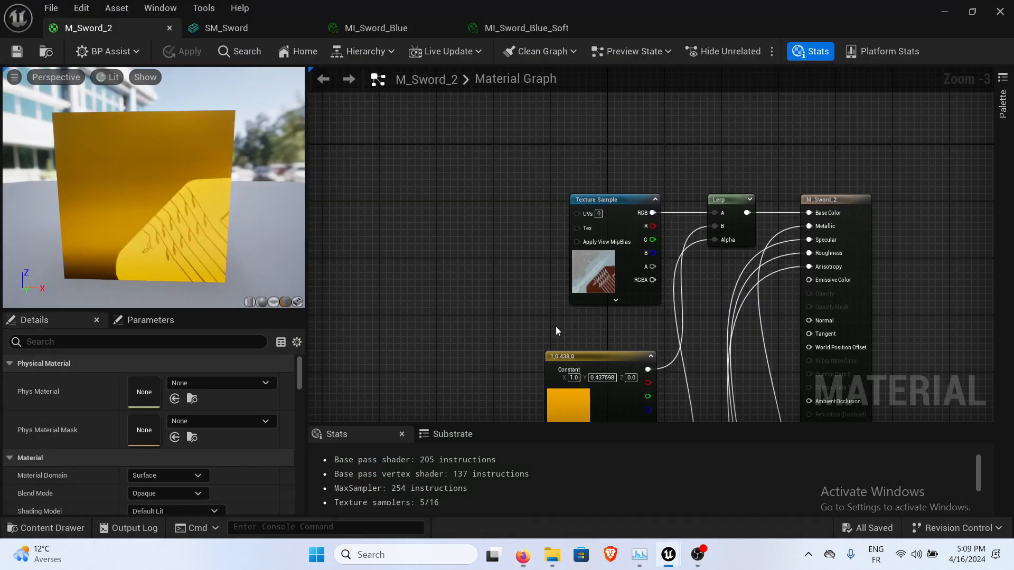
Add a Panner node to the M_Sword_2 material graph and delete it again.
{"action": "right_click_drag", "start_coordinate": [555, 326], "coordinate": [455, 237]}
{"action": "right_click", "coordinate": [399, 322]}
{"action": "type", "text": "penner"}
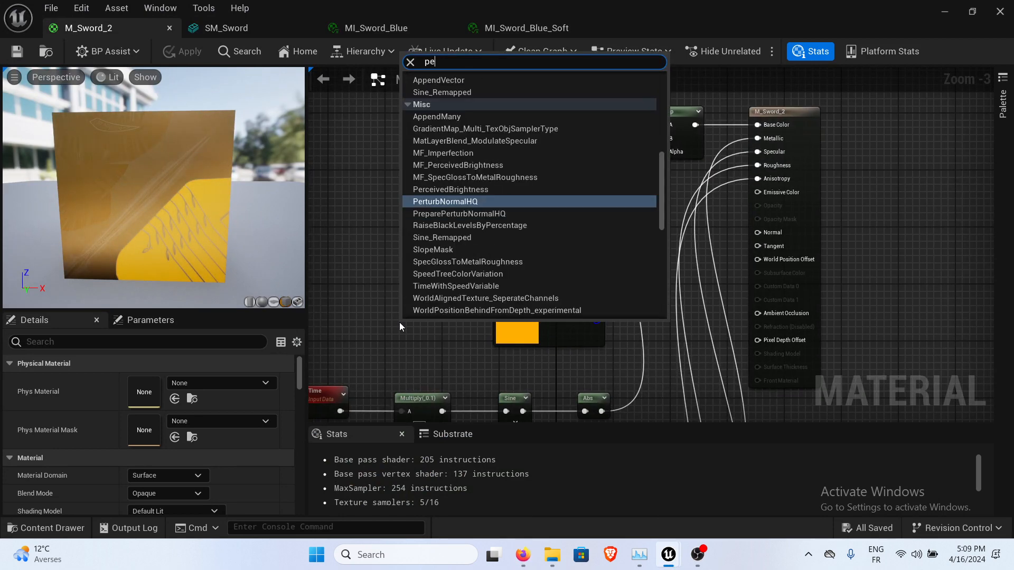
{"action": "key", "text": "BackSpace"}
{"action": "key", "text": "BackSpace"}
{"action": "key", "text": "BackSpace"}
{"action": "key", "text": "BackSpace"}
{"action": "key", "text": "BackSpace"}
{"action": "type", "text": "anner"}
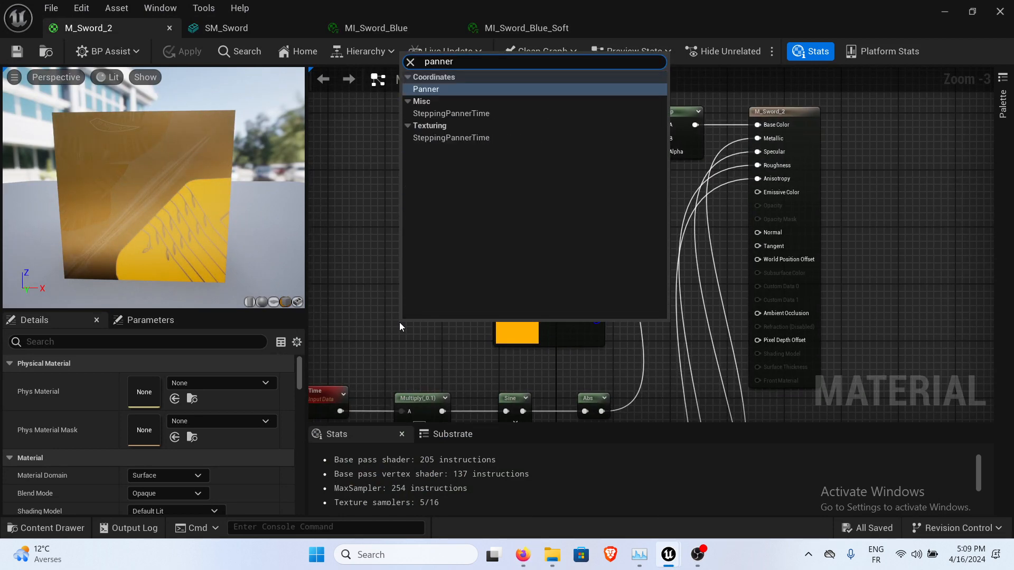
{"action": "key", "text": "Return"}
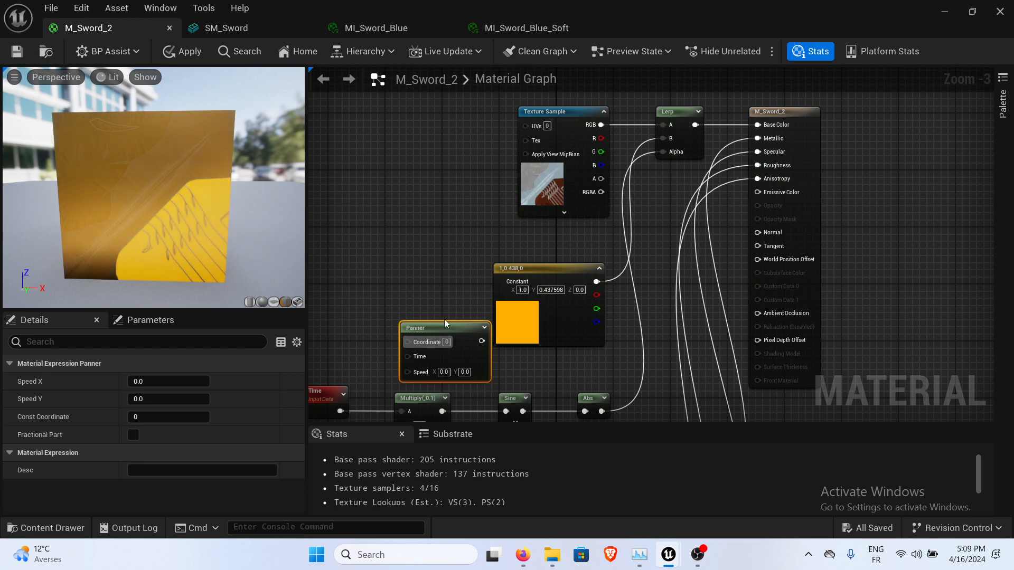
{"action": "left_click_drag", "start_coordinate": [443, 320], "coordinate": [409, 262]}
{"action": "left_click_drag", "start_coordinate": [467, 332], "coordinate": [408, 266]}
{"action": "key", "text": "Delete"}
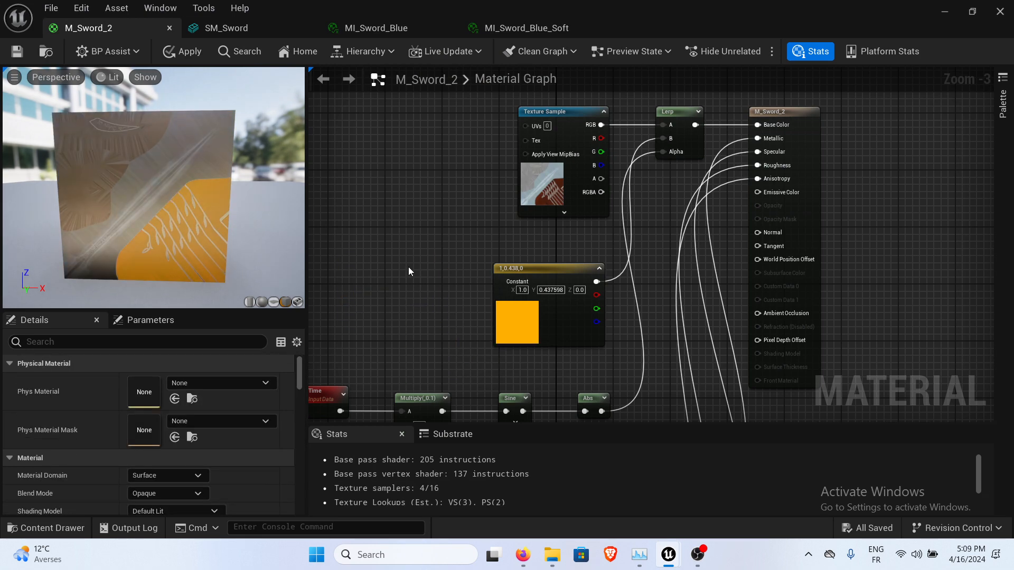
Switch to the course notes in Firefox and examine the Absolute World Position example graph.
{"action": "left_click", "coordinate": [522, 555]}
{"action": "scroll", "coordinate": [330, 268], "scroll_direction": "down", "scroll_amount": 8}
{"action": "scroll", "coordinate": [322, 280], "scroll_direction": "up", "scroll_amount": 4}
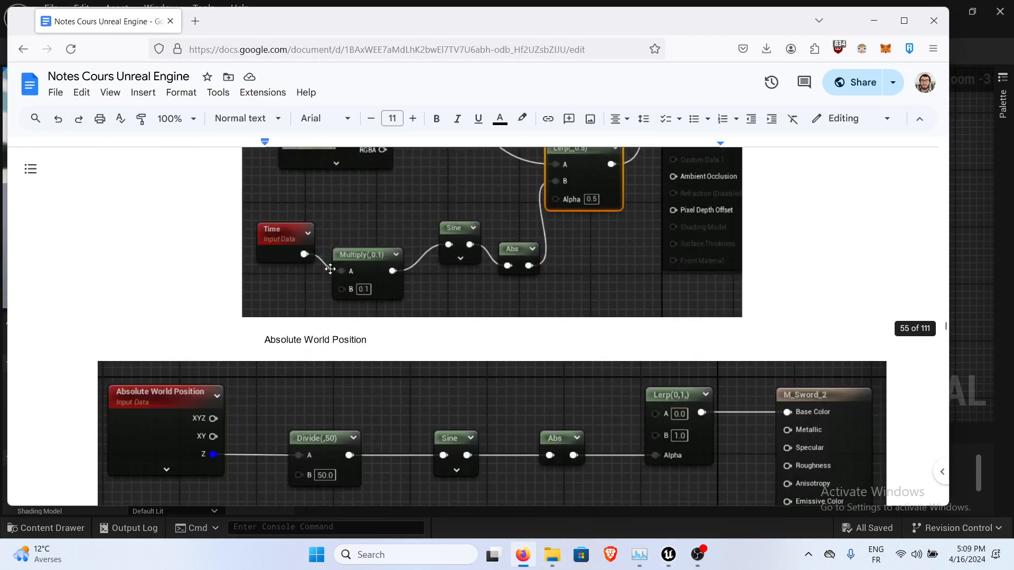
{"action": "scroll", "coordinate": [306, 305], "scroll_direction": "down", "scroll_amount": 1}
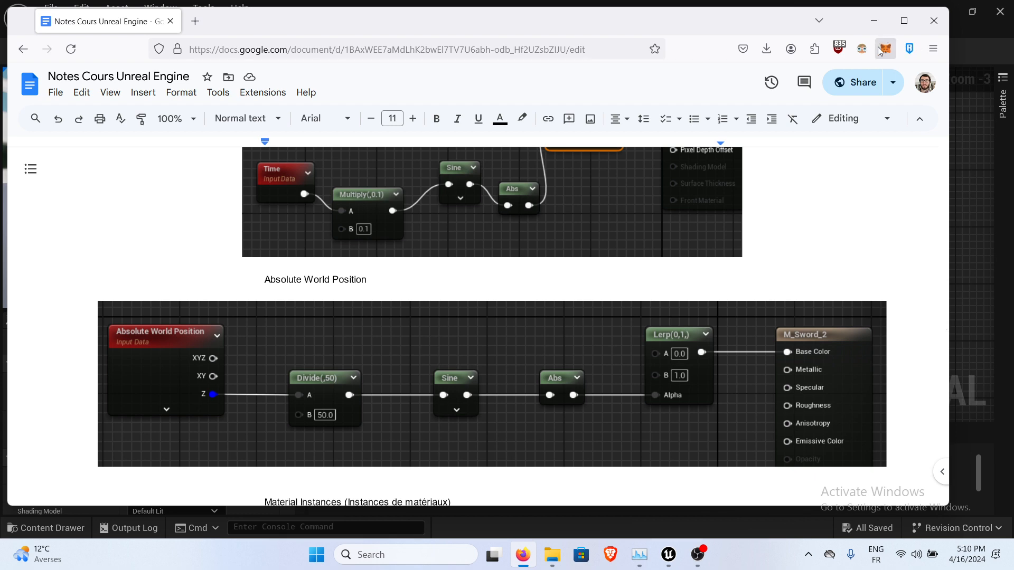
{"action": "left_click", "coordinate": [875, 22]}
Disconnect the Time node from the Multiply node and move it aside, below the chain.
{"action": "right_click_drag", "start_coordinate": [542, 302], "coordinate": [599, 207]}
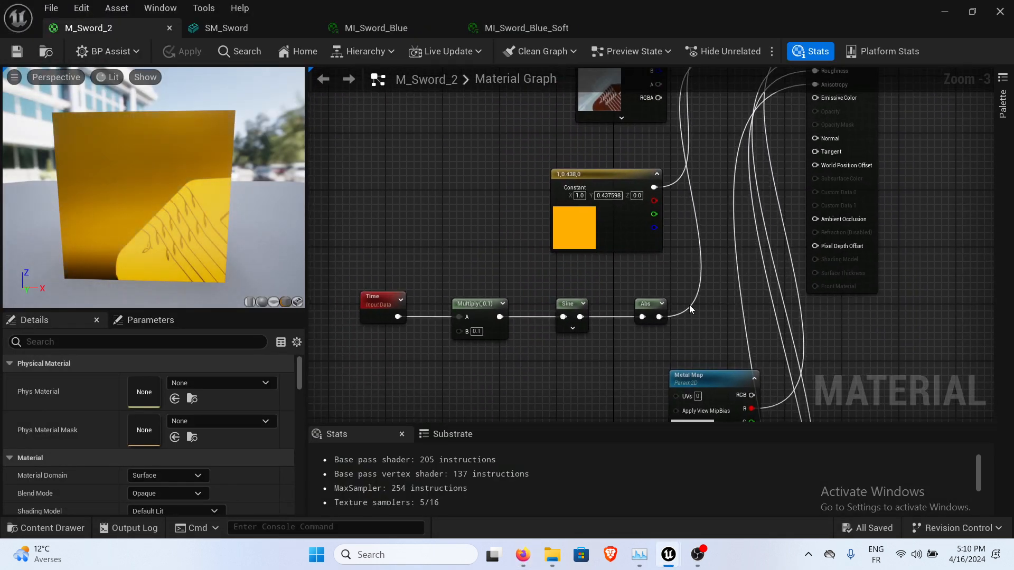
{"action": "left_click", "coordinate": [400, 317], "text": "alt"}
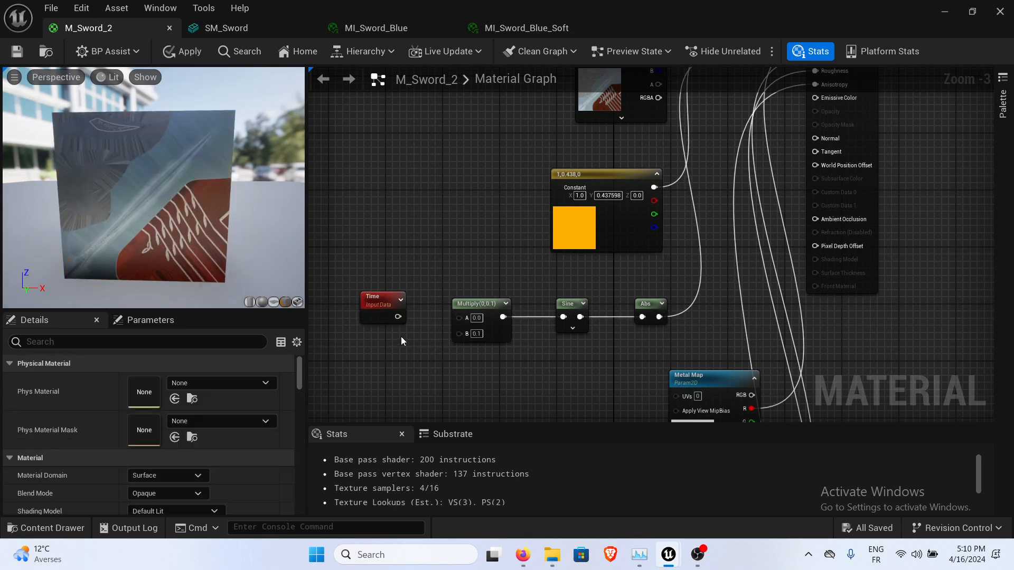
{"action": "left_click_drag", "start_coordinate": [406, 290], "coordinate": [339, 402]}
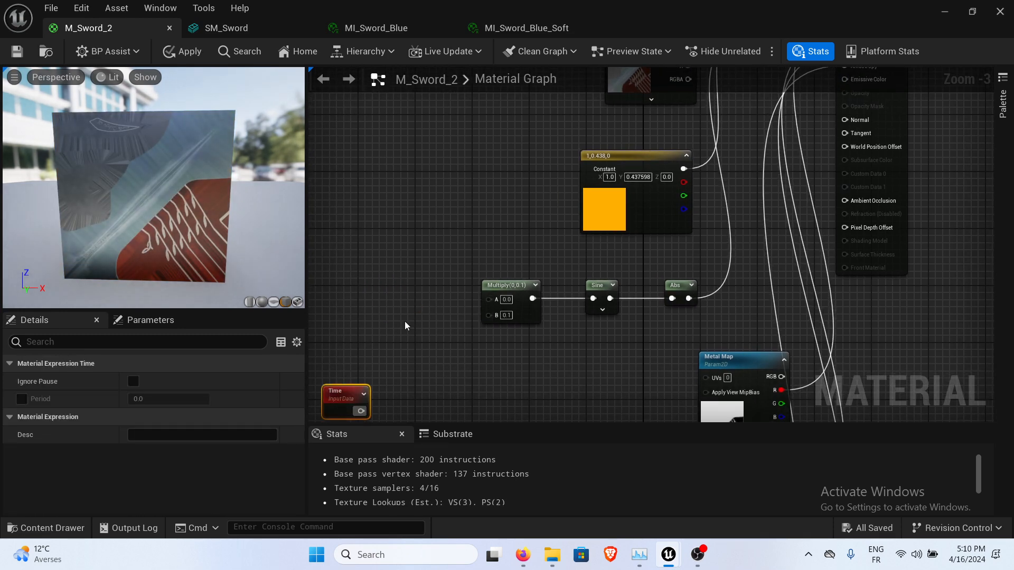
Check the notes' Absolute World Position example and add a WorldPosition node before the Multiply node in M_Sword_2.
{"action": "left_click", "coordinate": [522, 554]}
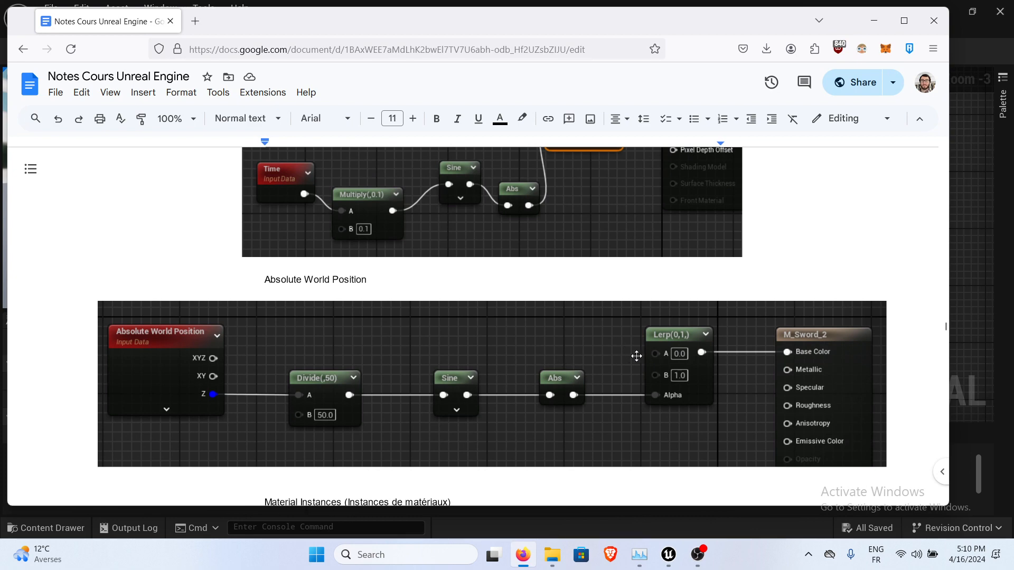
{"action": "left_click", "coordinate": [874, 21]}
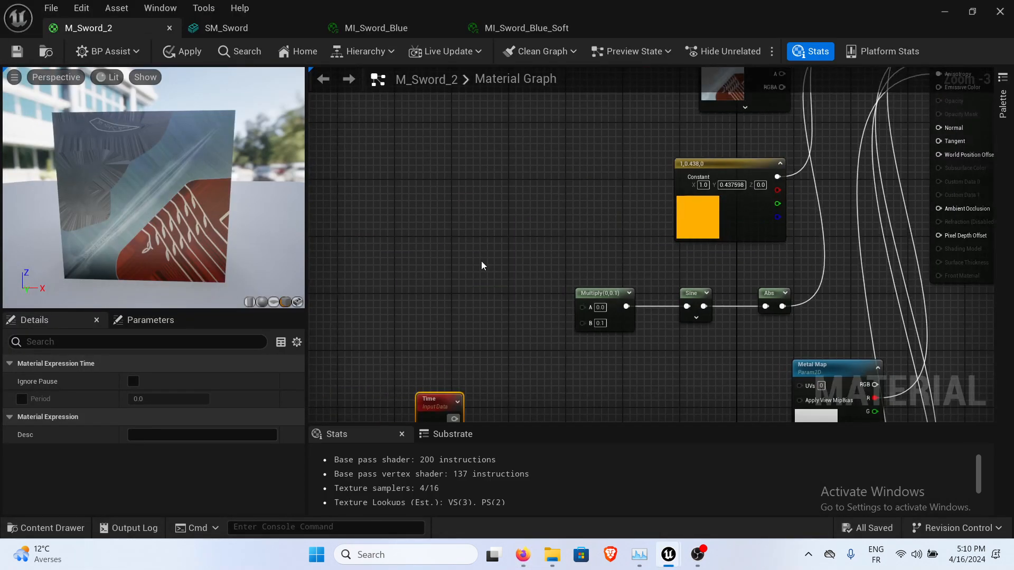
{"action": "right_click", "coordinate": [410, 252]}
{"action": "type", "text": "w"}
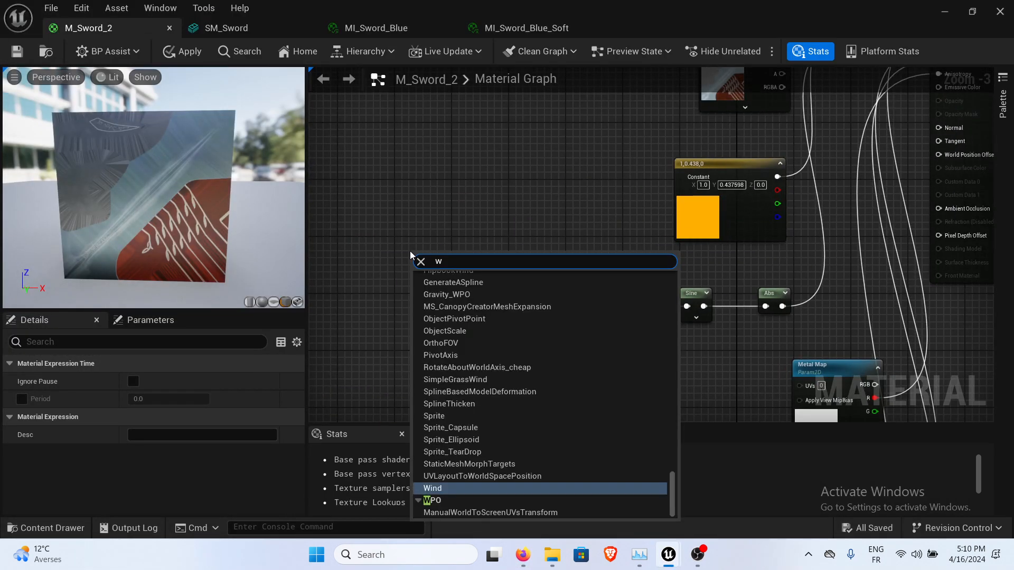
{"action": "type", "text": "orld p"}
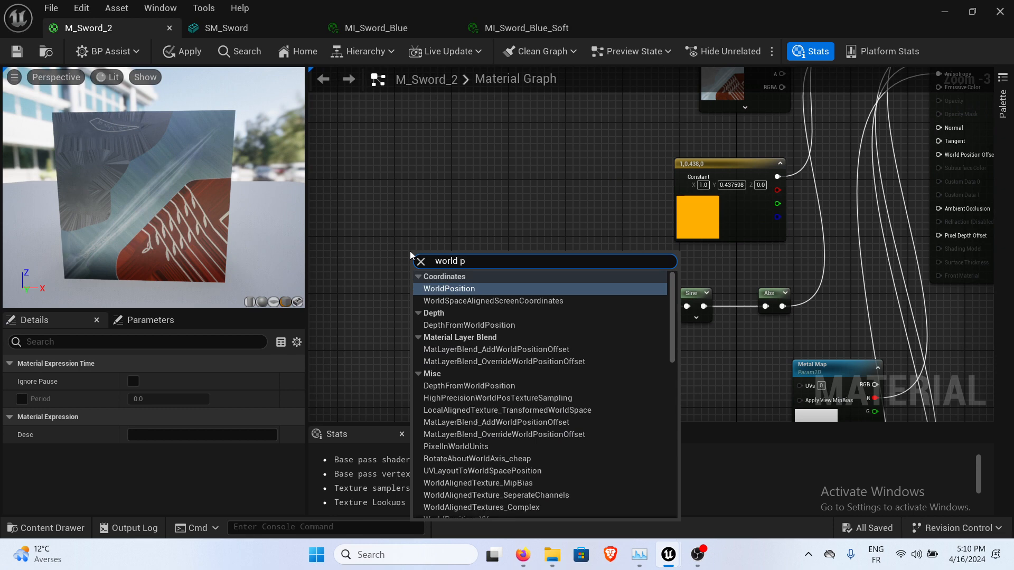
{"action": "key", "text": "Return"}
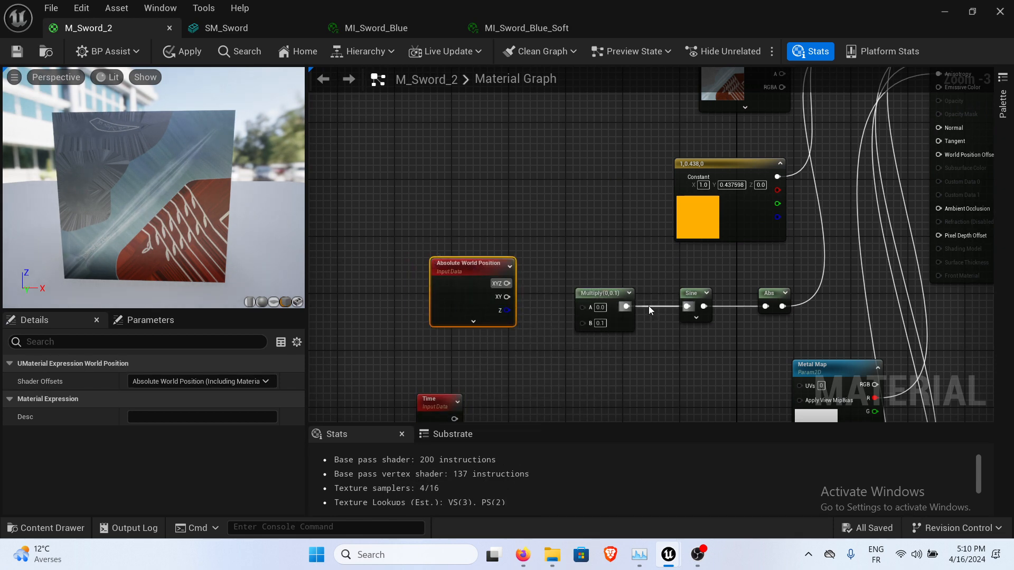
Connect the Absolute World Position node's Z output to the Multiply node's A input and save the material.
{"action": "right_click_drag", "start_coordinate": [560, 370], "coordinate": [548, 352]}
{"action": "mouse_move", "coordinate": [522, 563]}
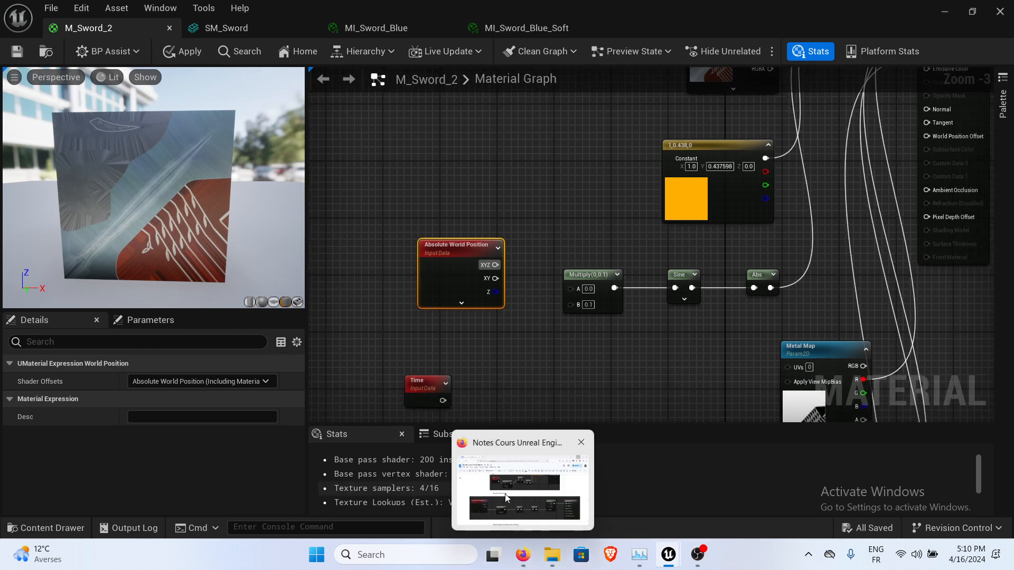
{"action": "mouse_move", "coordinate": [506, 497]}
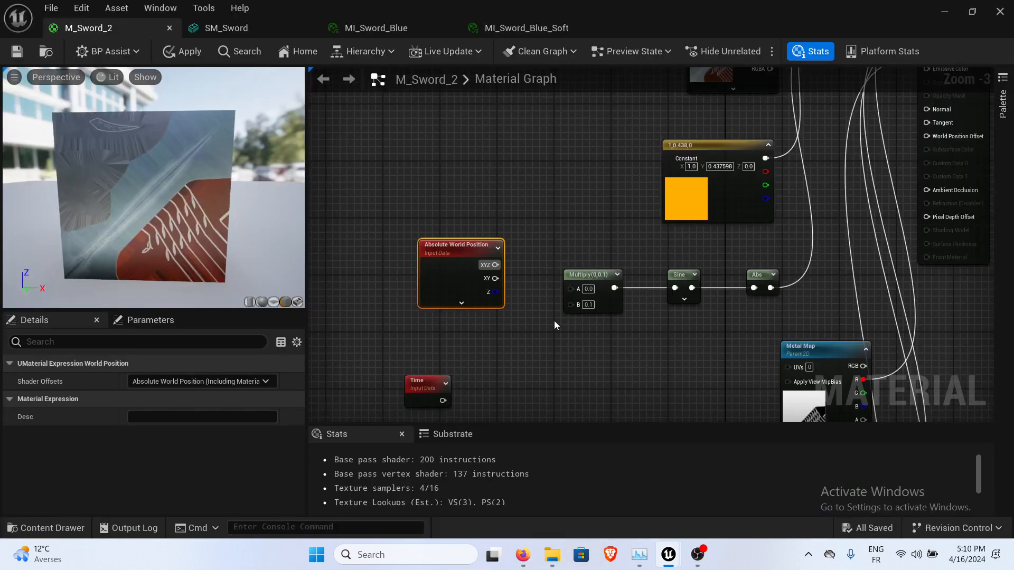
{"action": "right_click_drag", "start_coordinate": [553, 321], "coordinate": [527, 315]}
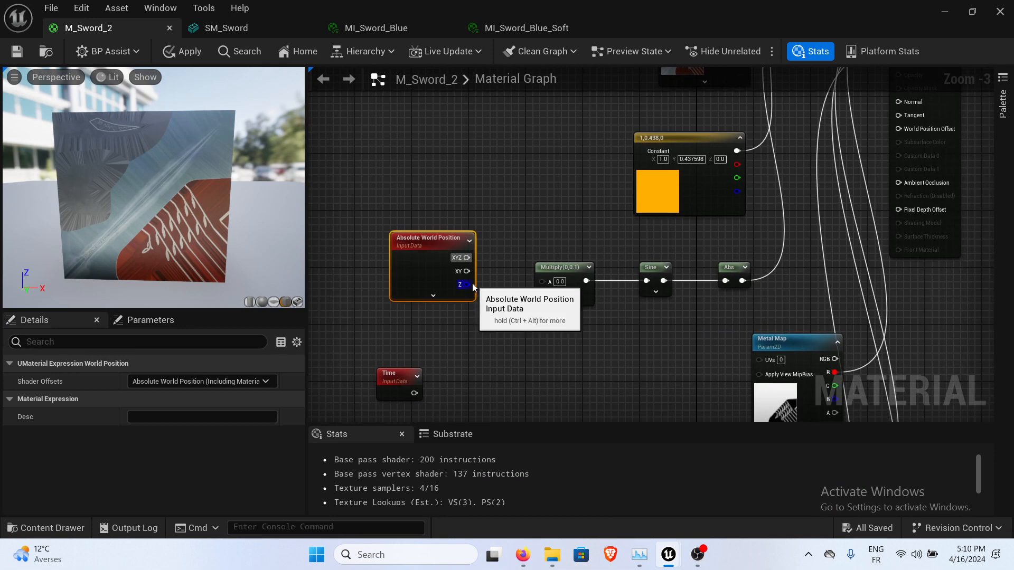
{"action": "left_click_drag", "start_coordinate": [464, 285], "coordinate": [542, 282]}
{"action": "right_click_drag", "start_coordinate": [595, 323], "coordinate": [550, 313]}
{"action": "left_click", "coordinate": [17, 51]}
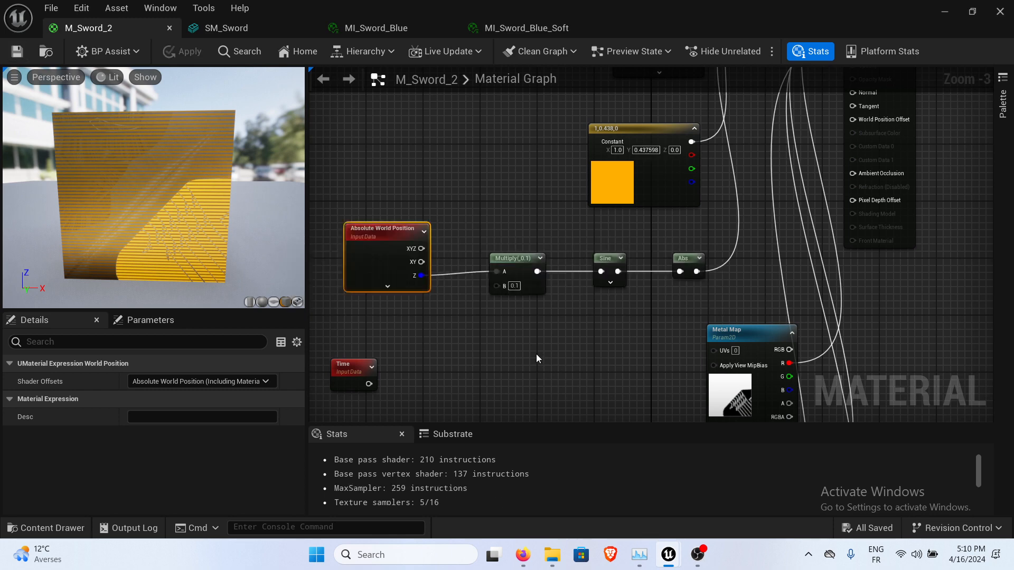
Set the Multiply node's B value to 0.01.
{"action": "right_click_drag", "start_coordinate": [537, 354], "coordinate": [512, 384]}
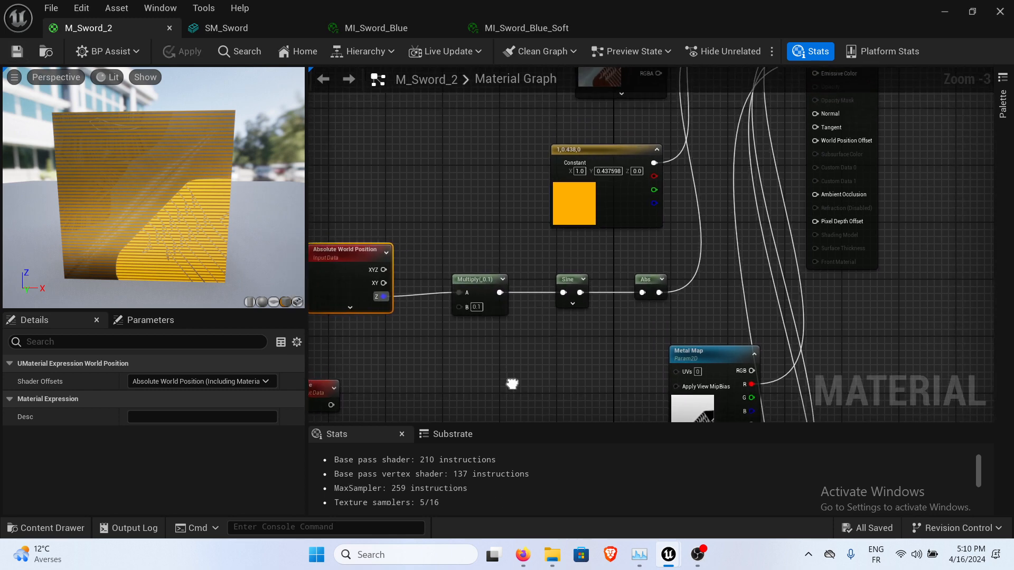
{"action": "left_click", "coordinate": [478, 308]}
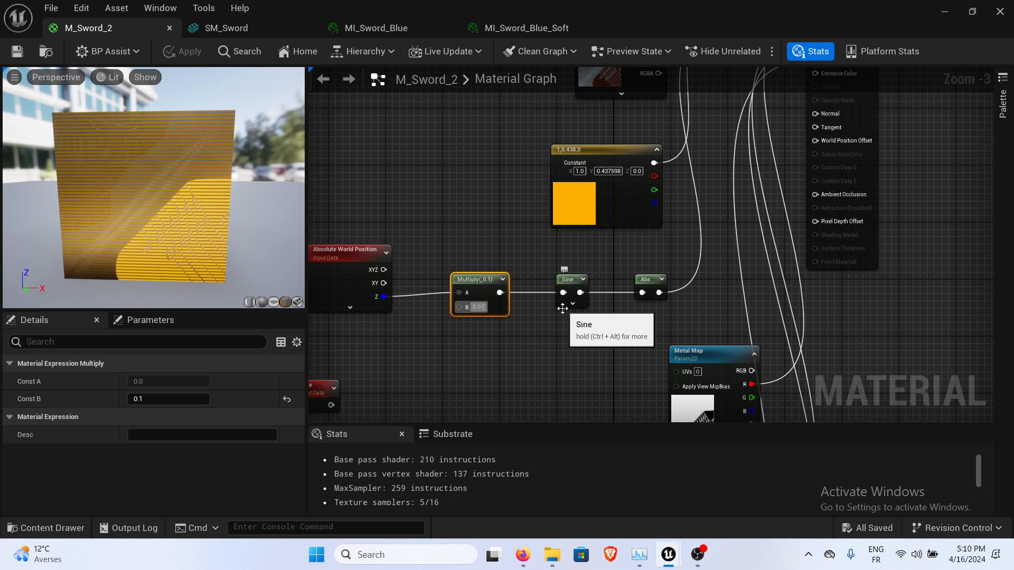
{"action": "key", "text": "Return"}
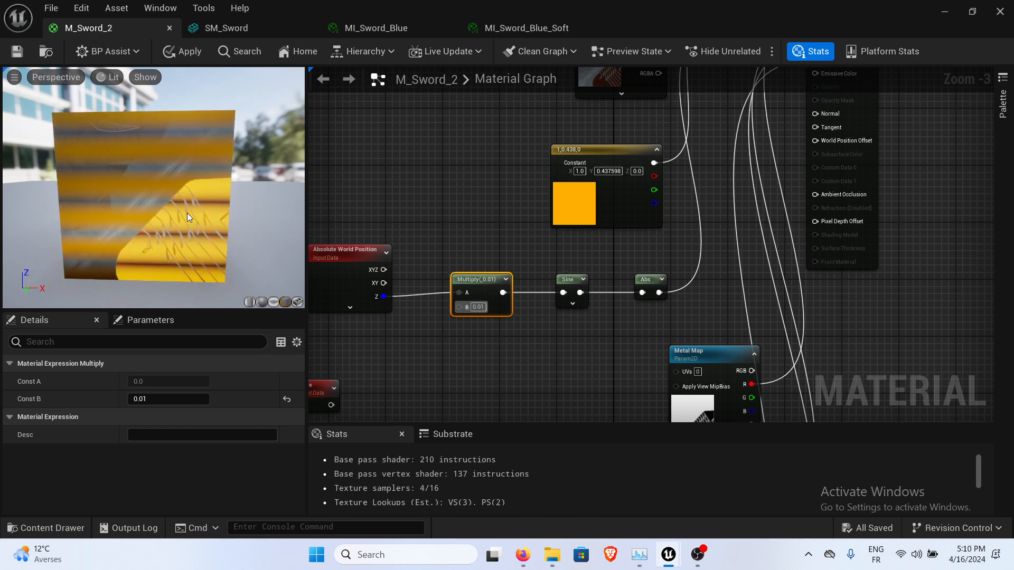
Save the M_Sword_2 material and move the Absolute World Position node slightly upward.
{"action": "left_click_drag", "start_coordinate": [187, 213], "coordinate": [134, 214]}
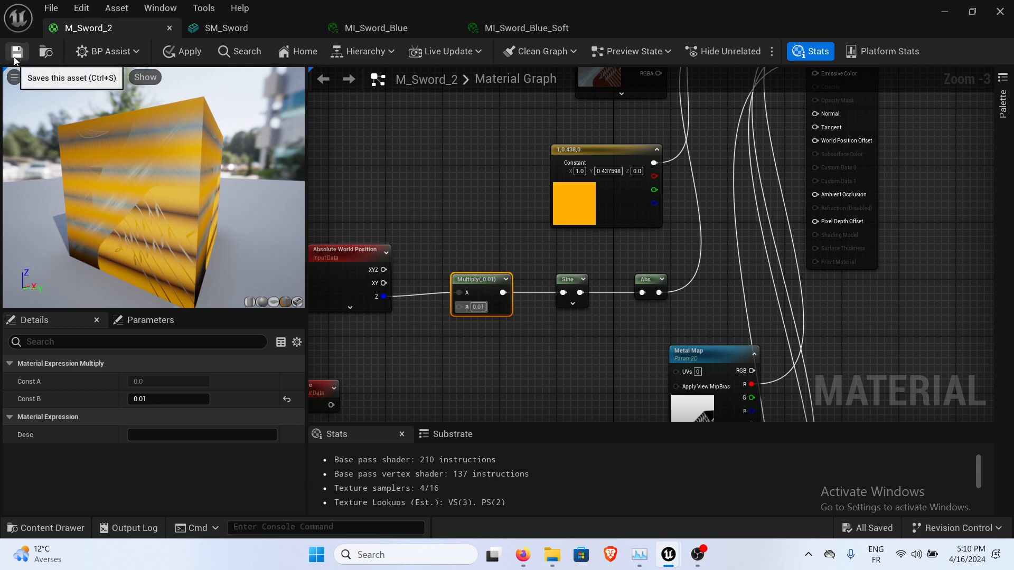
{"action": "left_click", "coordinate": [15, 59]}
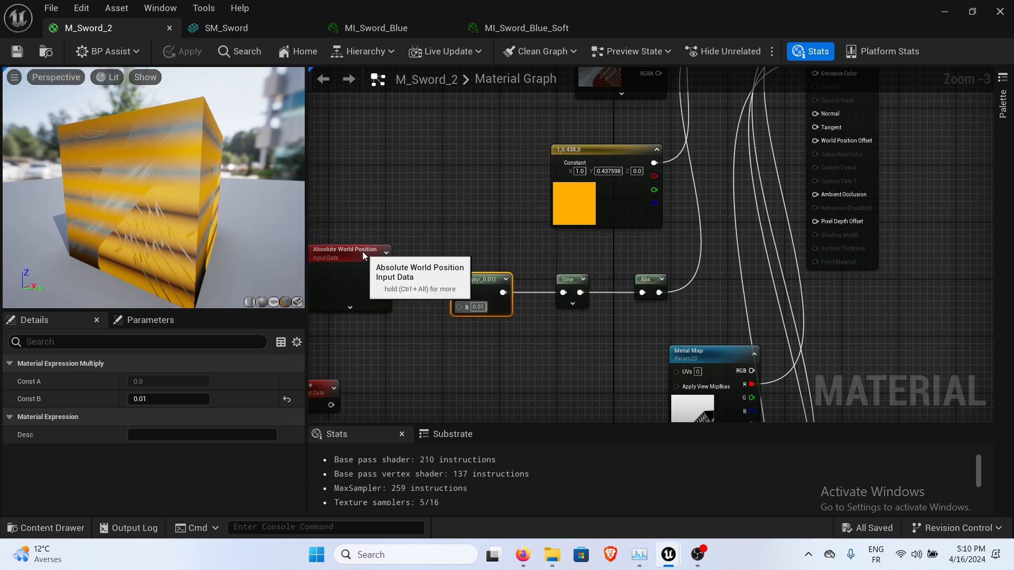
{"action": "left_click_drag", "start_coordinate": [362, 252], "coordinate": [365, 238]}
Set the Multiply node's B value to 0.005 and save the material.
{"action": "right_click_drag", "start_coordinate": [436, 210], "coordinate": [344, 268]}
{"action": "right_click_drag", "start_coordinate": [630, 139], "coordinate": [456, 339]}
{"action": "left_click", "coordinate": [438, 322]}
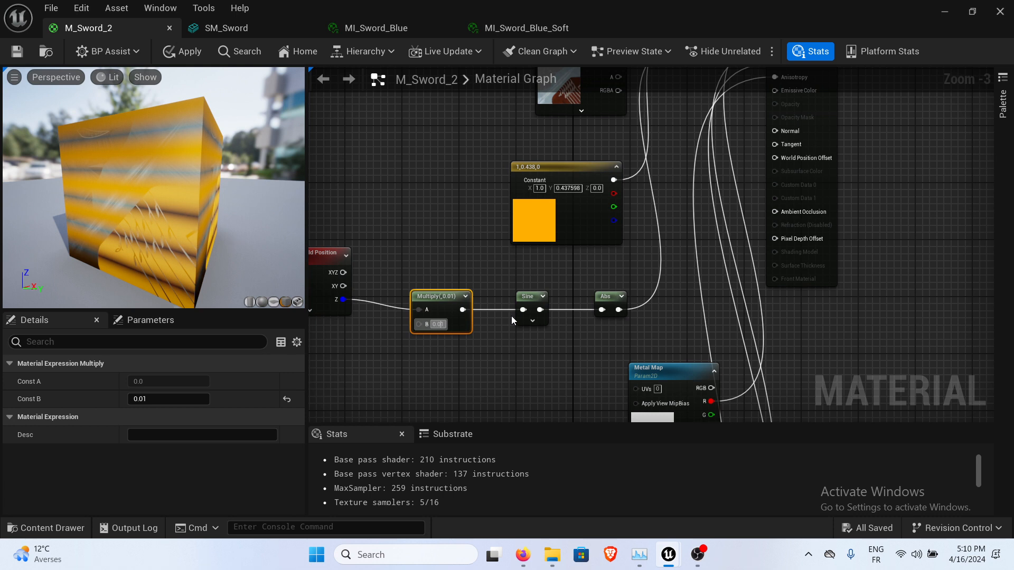
{"action": "type", "text": "0"}
{"action": "key", "text": "Delete"}
{"action": "type", "text": "5"}
{"action": "key", "text": "Return"}
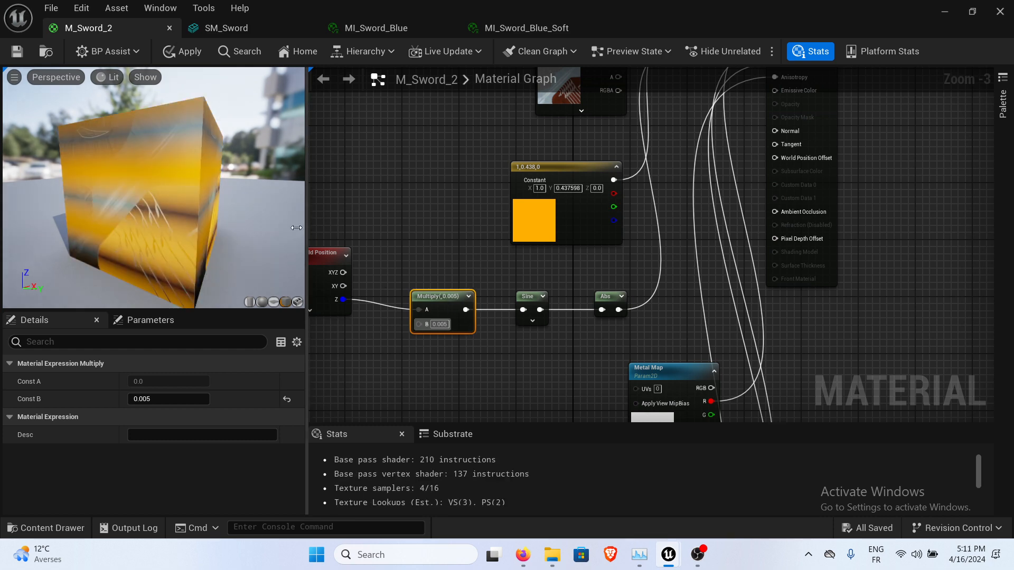
{"action": "left_click_drag", "start_coordinate": [131, 208], "coordinate": [142, 220]}
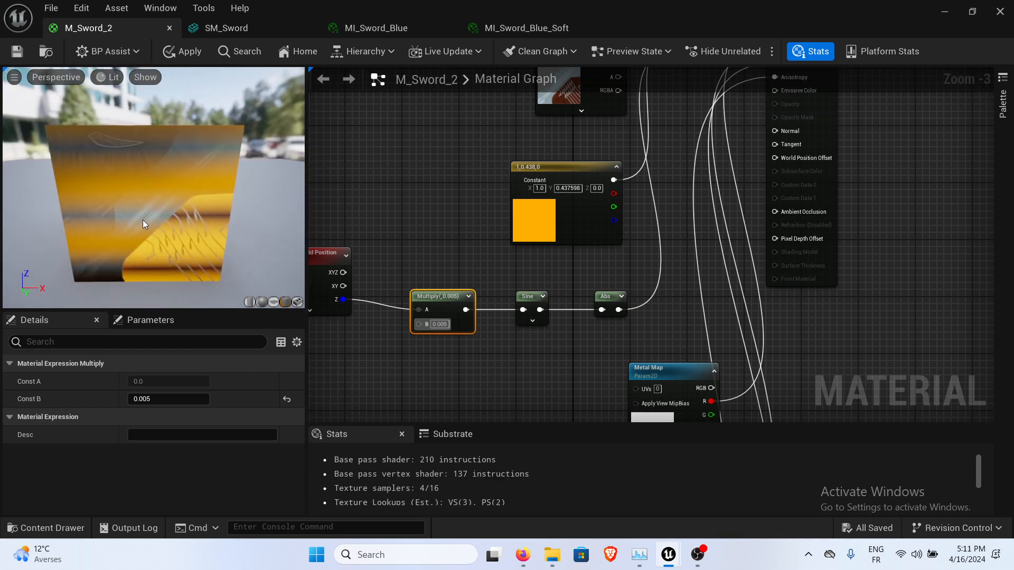
{"action": "left_click", "coordinate": [20, 52]}
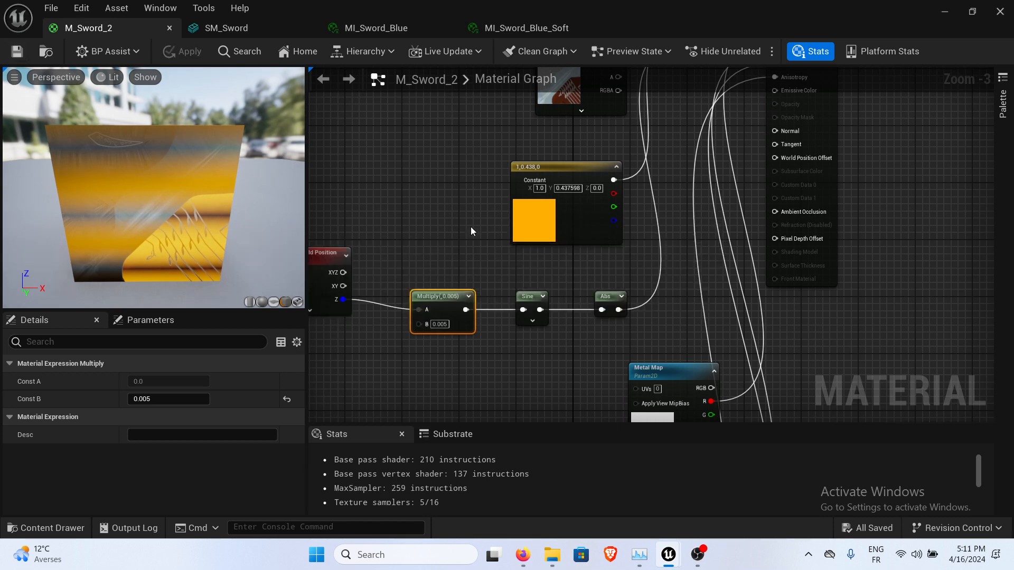
Return to Level_1 and move the SM_Sword instance near the white cube up and down along the Z axis.
{"action": "left_click", "coordinate": [944, 13]}
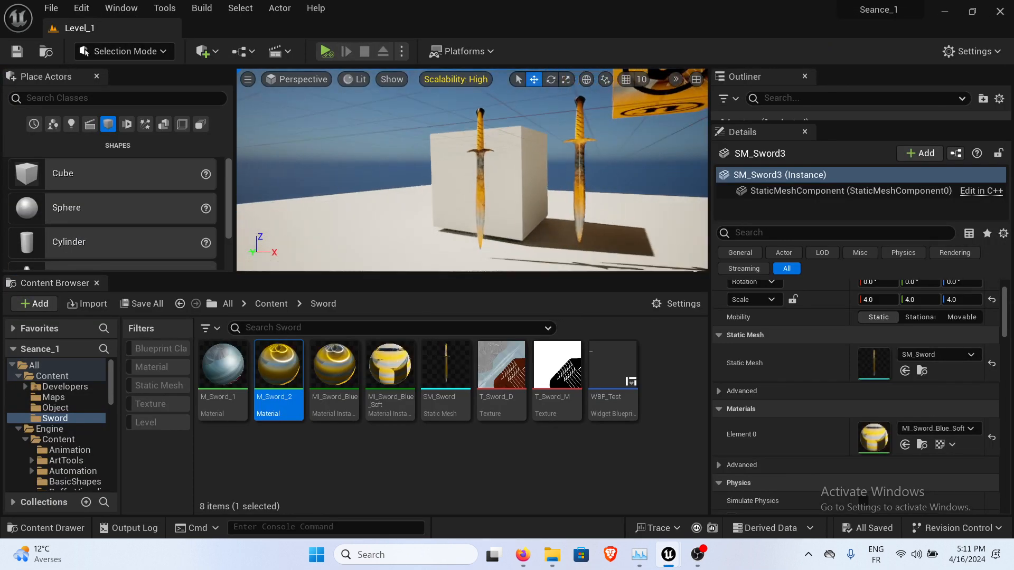
{"action": "key", "text": "w"}
{"action": "right_click_drag", "start_coordinate": [502, 174], "coordinate": [423, 162]}
{"action": "left_click", "coordinate": [496, 180]}
{"action": "scroll", "coordinate": [536, 181], "scroll_direction": "down", "scroll_amount": 3}
{"action": "key", "text": "d"}
{"action": "left_click_drag", "start_coordinate": [373, 146], "coordinate": [373, 73]}
{"action": "scroll", "coordinate": [426, 157], "scroll_direction": "down", "scroll_amount": 3}
{"action": "key", "text": "w"}
{"action": "right_click_drag", "start_coordinate": [426, 157], "coordinate": [412, 161]}
{"action": "key", "text": "e"}
{"action": "left_click_drag", "start_coordinate": [428, 168], "coordinate": [427, 82]}
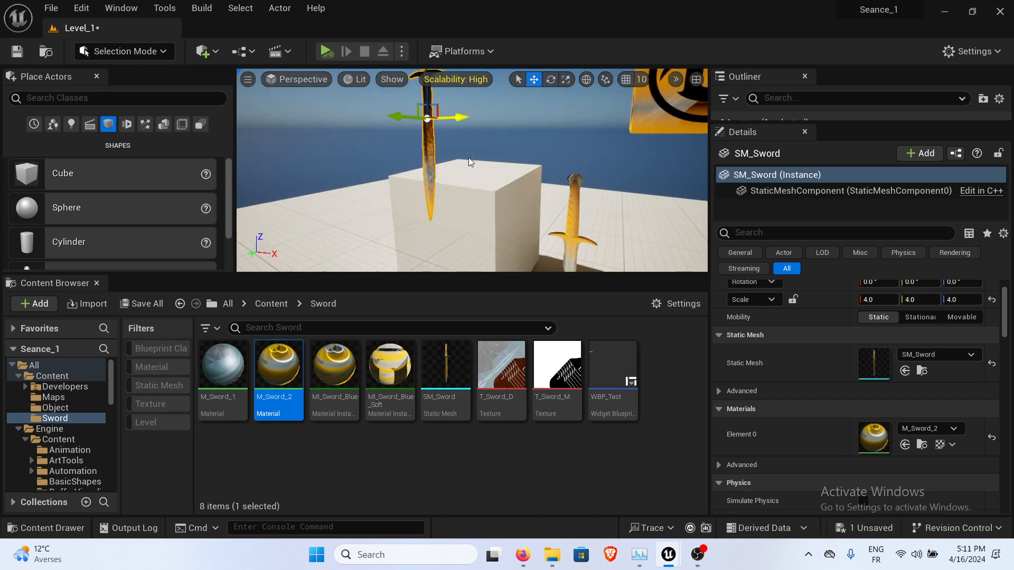
{"action": "key", "text": "e"}
{"action": "right_click_drag", "start_coordinate": [469, 164], "coordinate": [470, 163]}
{"action": "key", "text": "w"}
{"action": "key", "text": "s"}
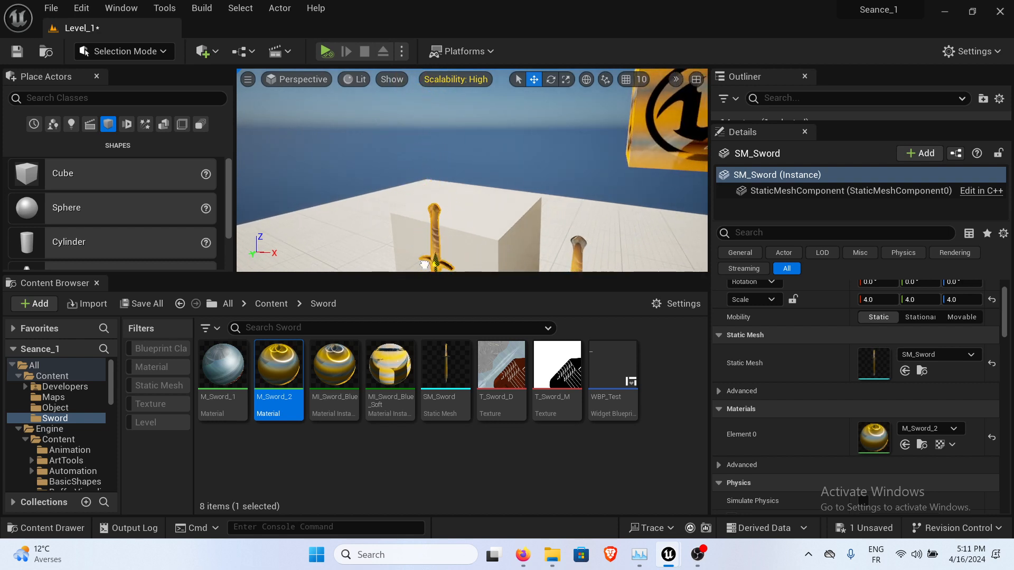
Move the Cube2 logo cube vertically in the level and save Level_1.
{"action": "left_click", "coordinate": [676, 122]}
{"action": "key", "text": "f"}
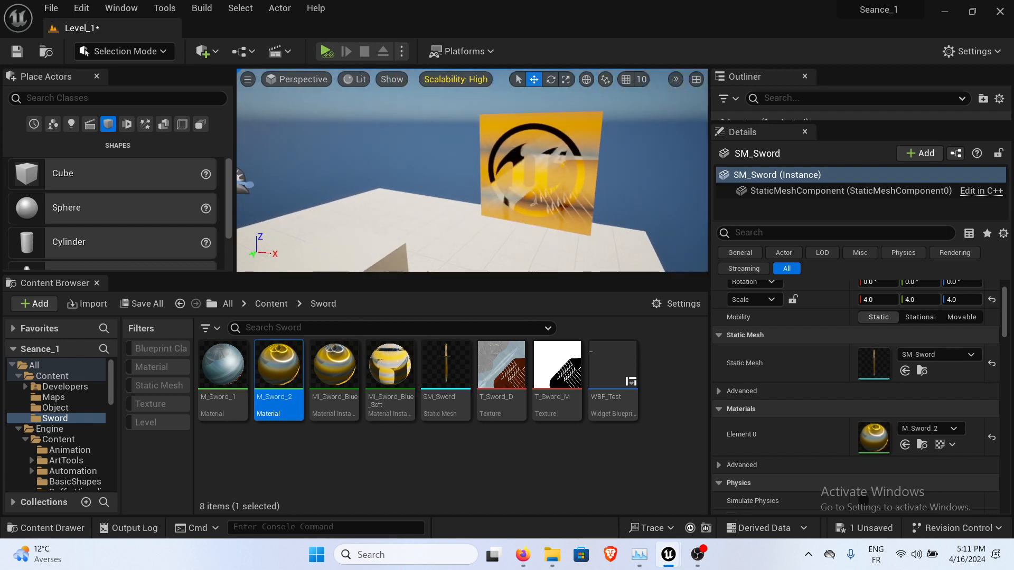
{"action": "key", "text": "w"}
{"action": "right_click_drag", "start_coordinate": [494, 132], "coordinate": [527, 122]}
{"action": "key", "text": "e"}
{"action": "right_click_drag", "start_coordinate": [541, 175], "coordinate": [541, 175]}
{"action": "key", "text": "s"}
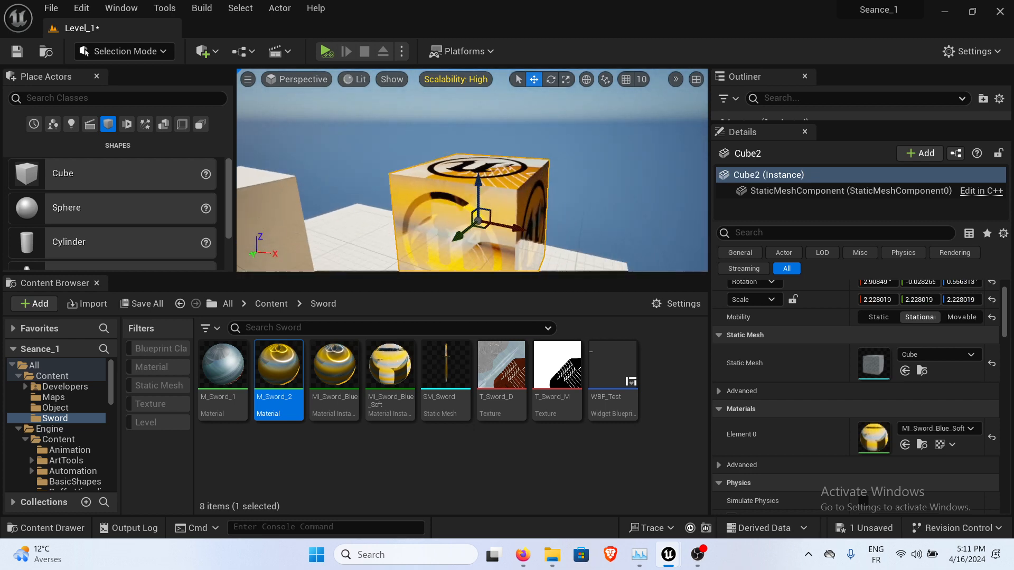
{"action": "key", "text": "q"}
{"action": "key", "text": "e"}
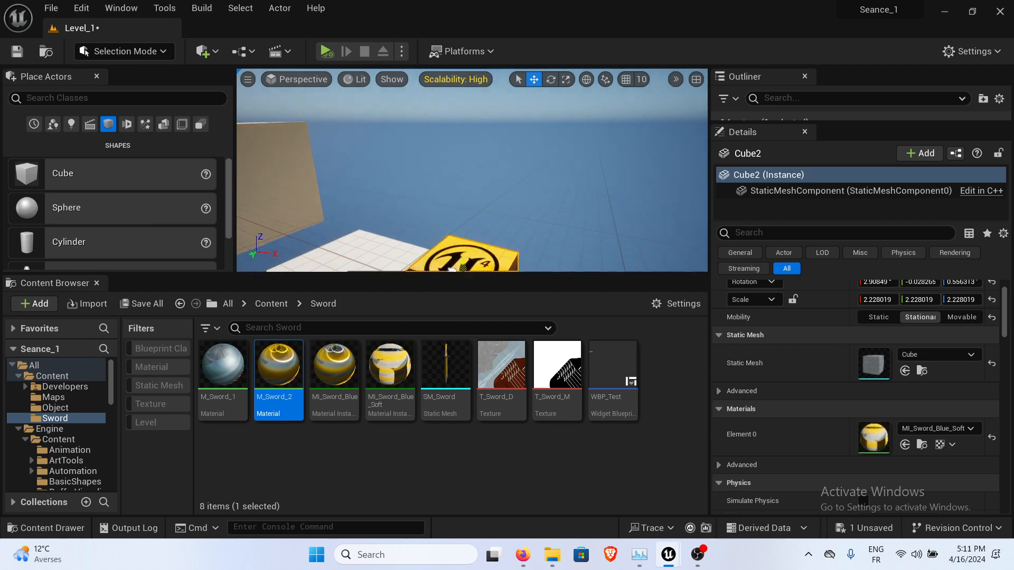
{"action": "middle_click_drag", "start_coordinate": [452, 270], "coordinate": [452, 105]}
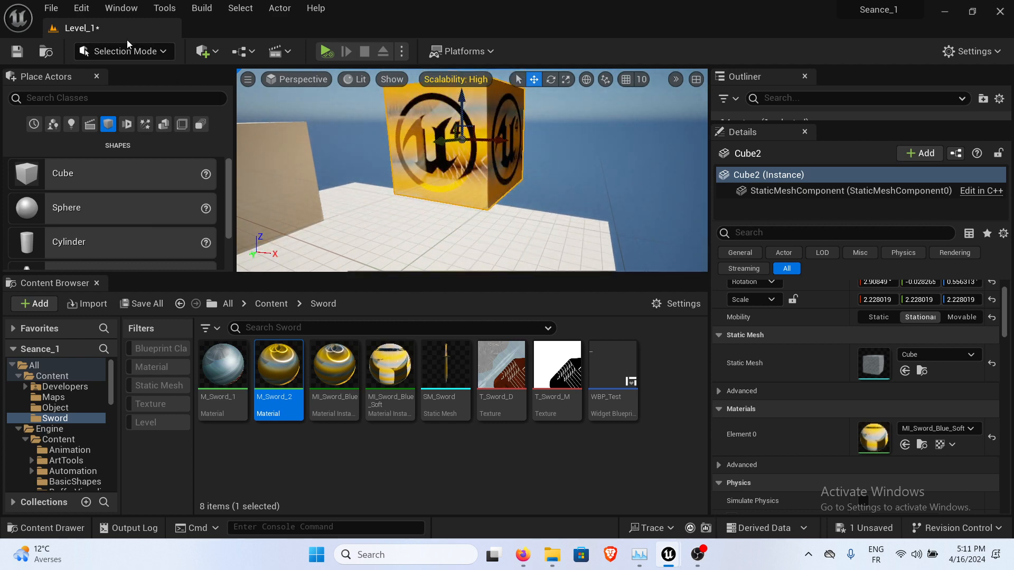
{"action": "left_click", "coordinate": [17, 51]}
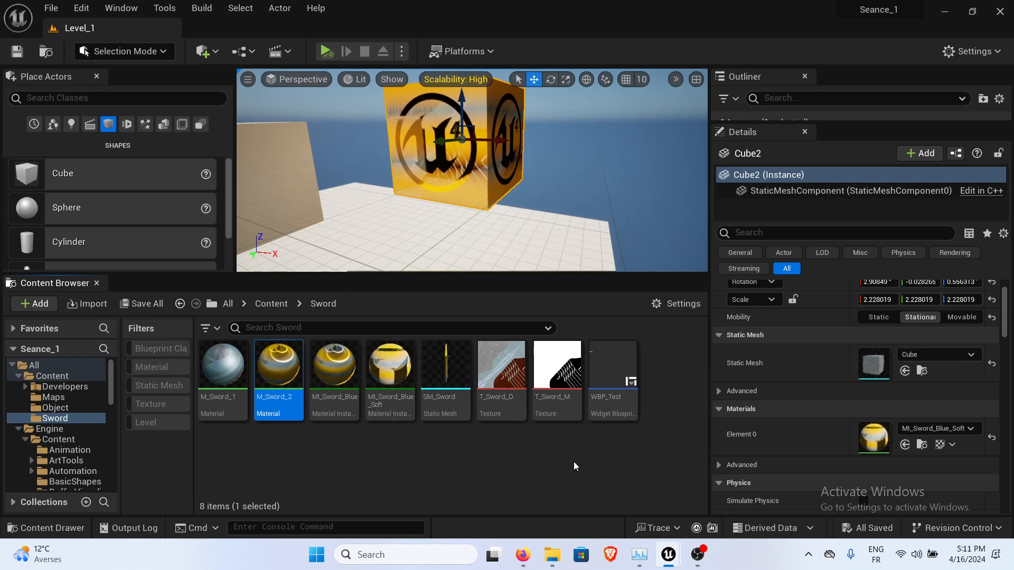
Review the course notes from the Absolute World Position example through the Material Instances, Static Meshes and Nanite sections.
{"action": "mouse_move", "coordinate": [670, 556]}
{"action": "left_click", "coordinate": [723, 493]}
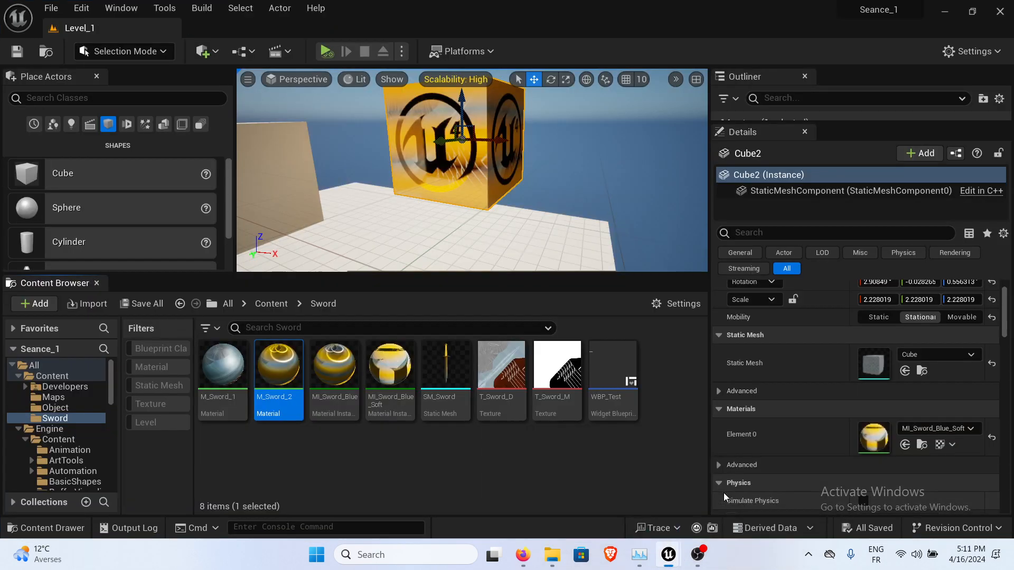
{"action": "right_click_drag", "start_coordinate": [517, 350], "coordinate": [498, 263]}
{"action": "right_click_drag", "start_coordinate": [497, 310], "coordinate": [512, 221]}
{"action": "mouse_move", "coordinate": [526, 568]}
{"action": "left_click", "coordinate": [523, 483]}
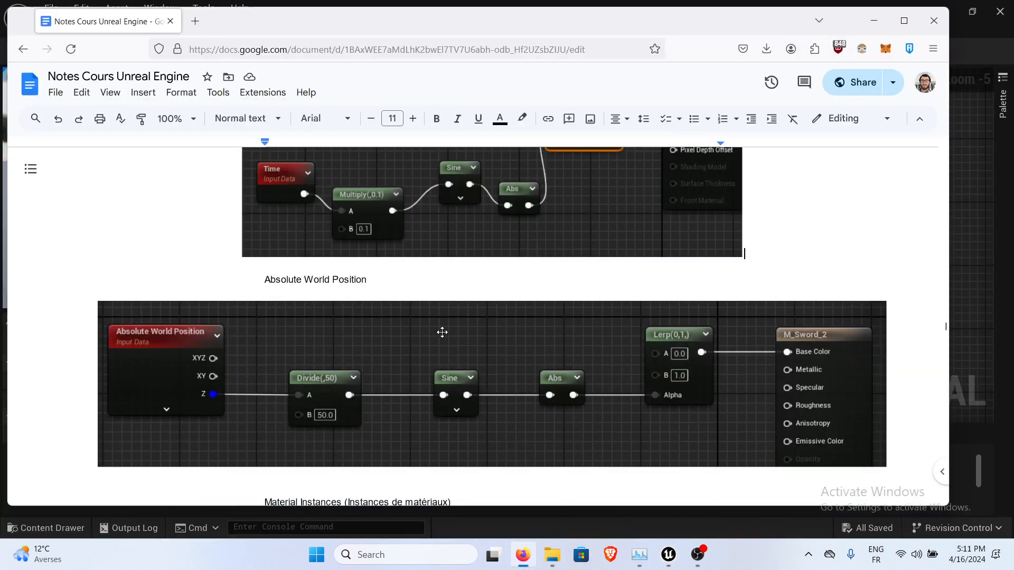
{"action": "scroll", "coordinate": [441, 317], "scroll_direction": "down", "scroll_amount": 5}
{"action": "scroll", "coordinate": [438, 305], "scroll_direction": "up", "scroll_amount": 1}
{"action": "scroll", "coordinate": [439, 304], "scroll_direction": "down", "scroll_amount": 12}
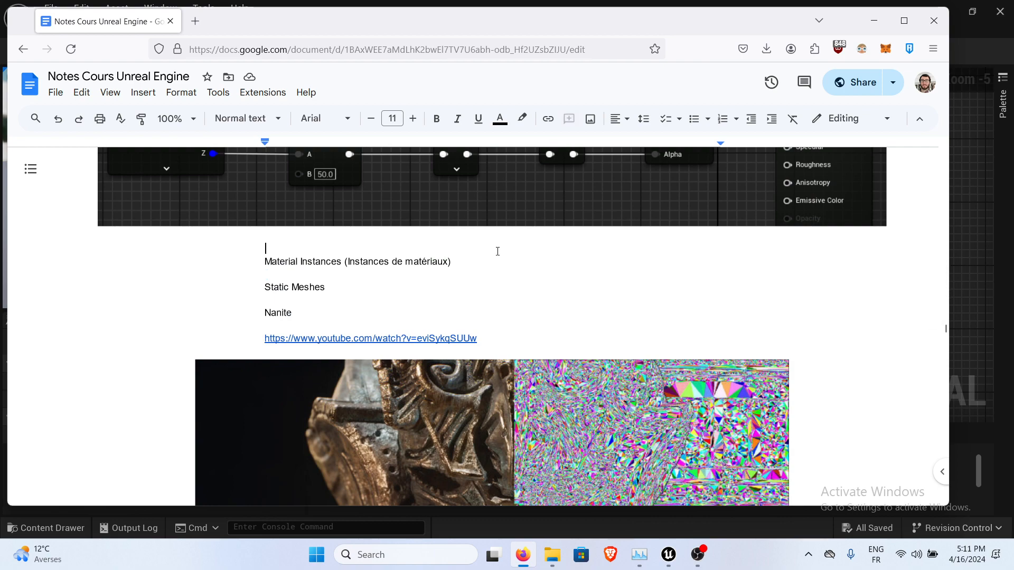
{"action": "scroll", "coordinate": [497, 251], "scroll_direction": "down", "scroll_amount": 5}
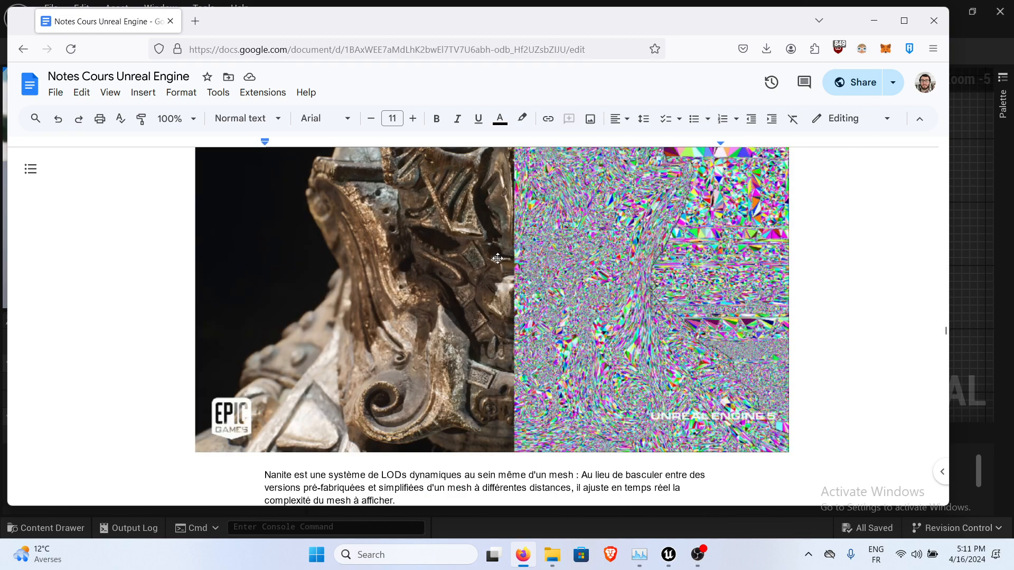
{"action": "scroll", "coordinate": [349, 215], "scroll_direction": "up", "scroll_amount": 3}
{"action": "scroll", "coordinate": [529, 267], "scroll_direction": "down", "scroll_amount": 10}
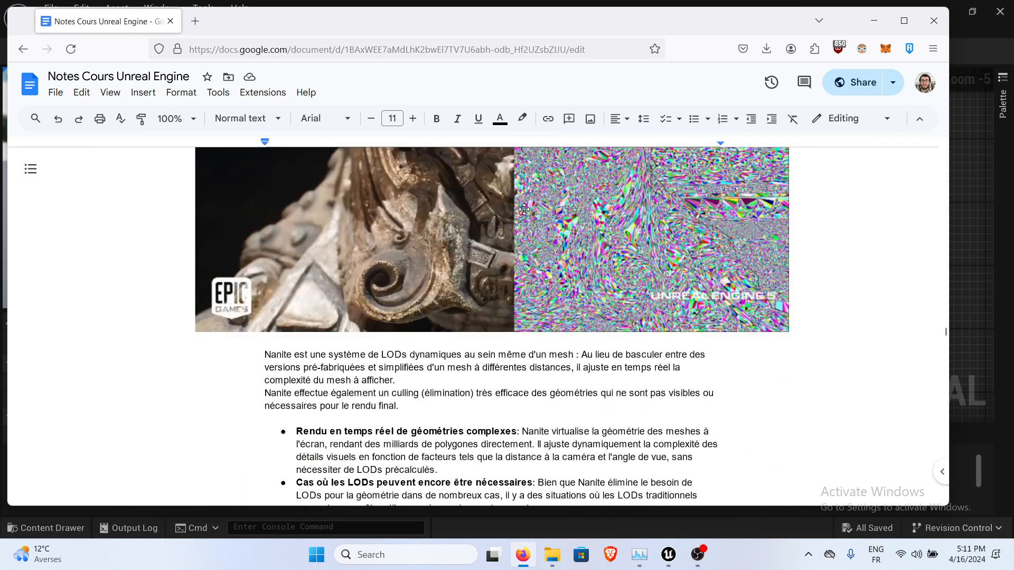
{"action": "scroll", "coordinate": [529, 267], "scroll_direction": "up", "scroll_amount": 10}
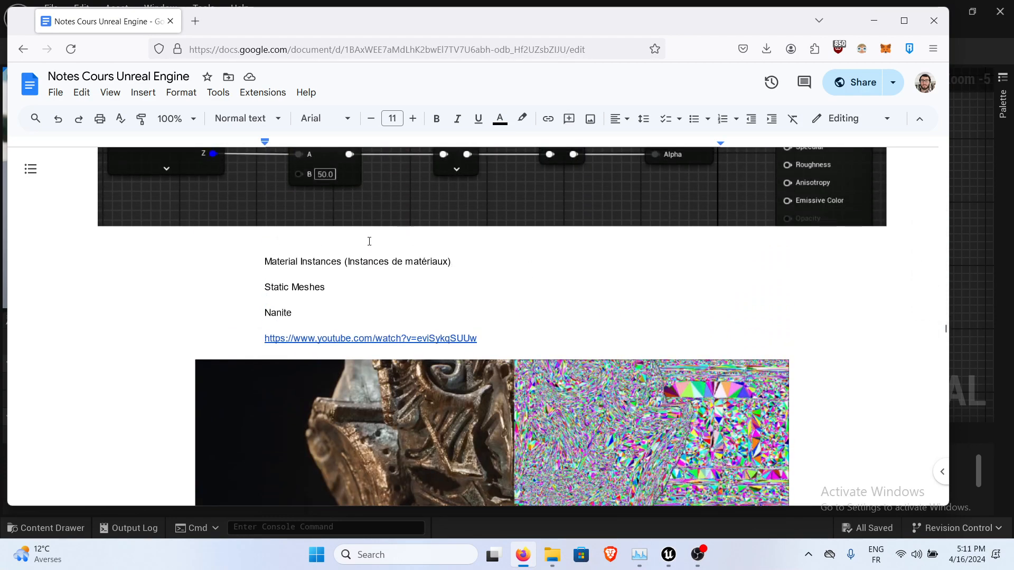
{"action": "left_click", "coordinate": [873, 20]}
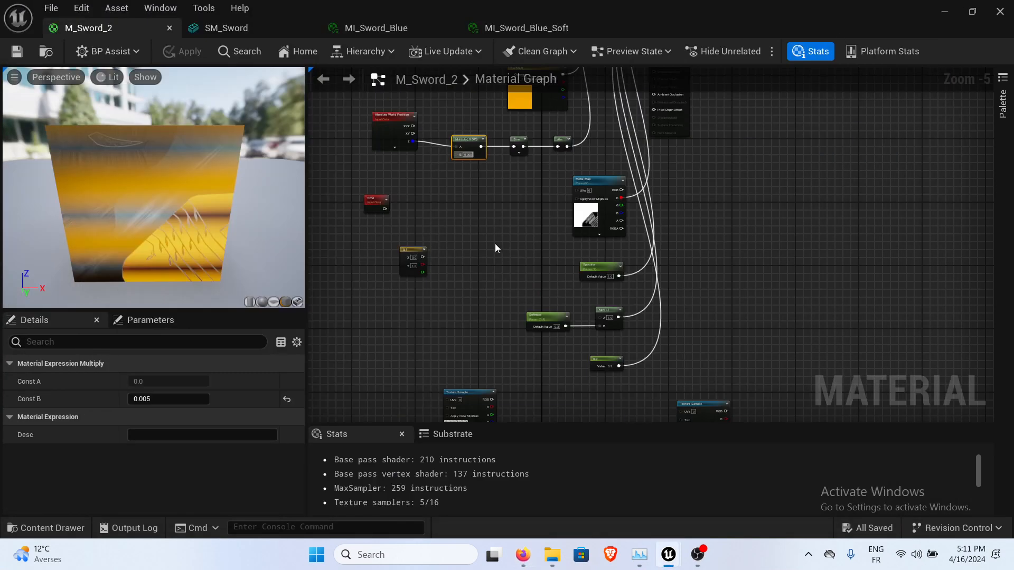
Look over the M_Sword_2 node graph and close the asset editor window.
{"action": "scroll", "coordinate": [495, 248], "scroll_direction": "down", "scroll_amount": 1}
{"action": "scroll", "coordinate": [493, 283], "scroll_direction": "up", "scroll_amount": 2}
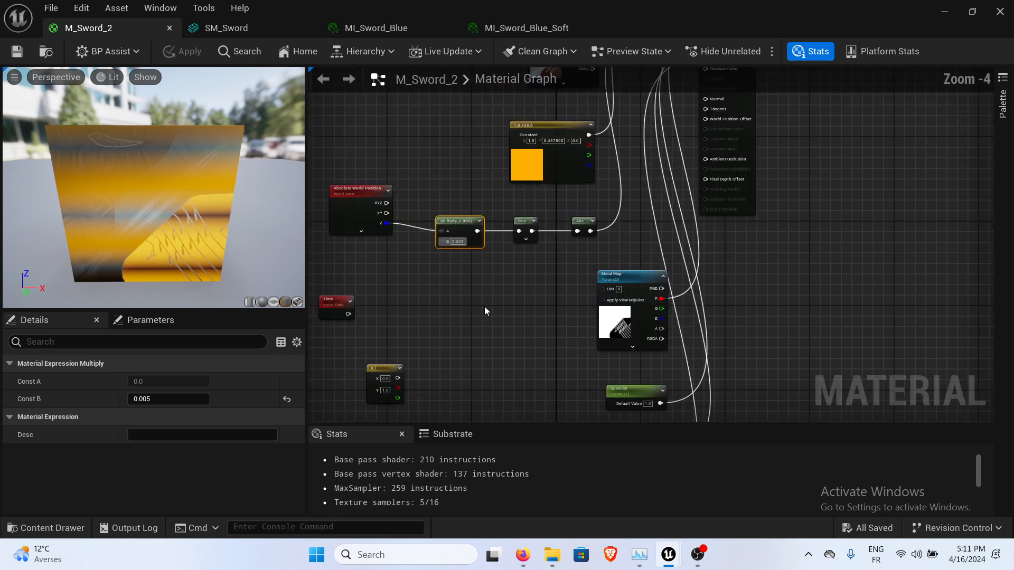
{"action": "right_click_drag", "start_coordinate": [485, 306], "coordinate": [495, 349]}
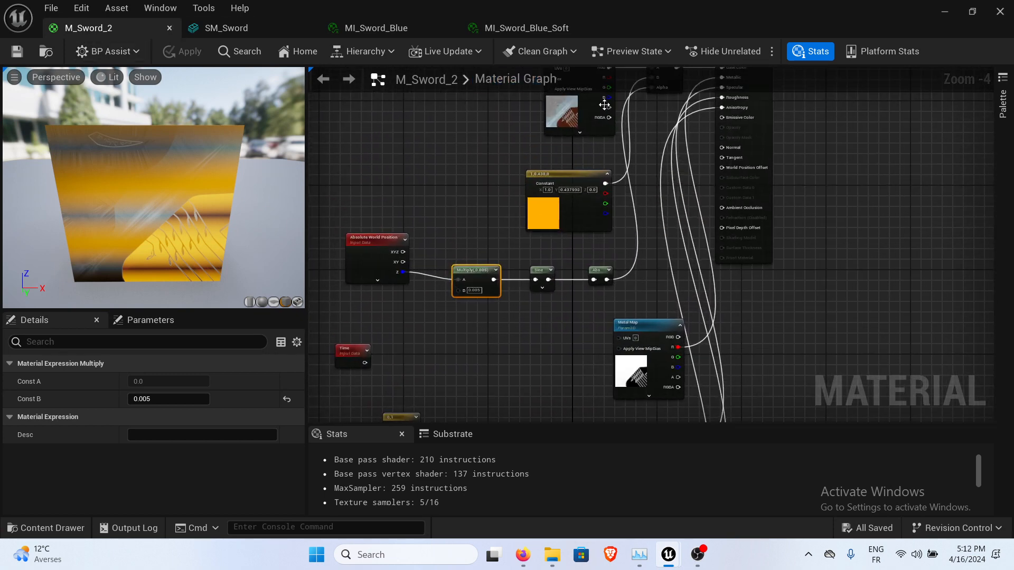
{"action": "right_click_drag", "start_coordinate": [830, 171], "coordinate": [822, 250]}
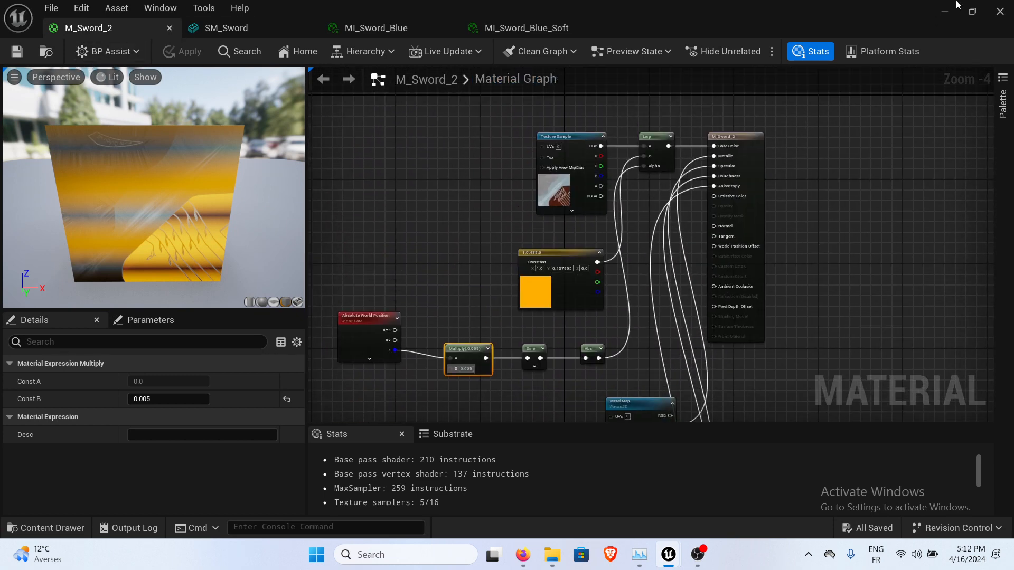
{"action": "left_click", "coordinate": [999, 12]}
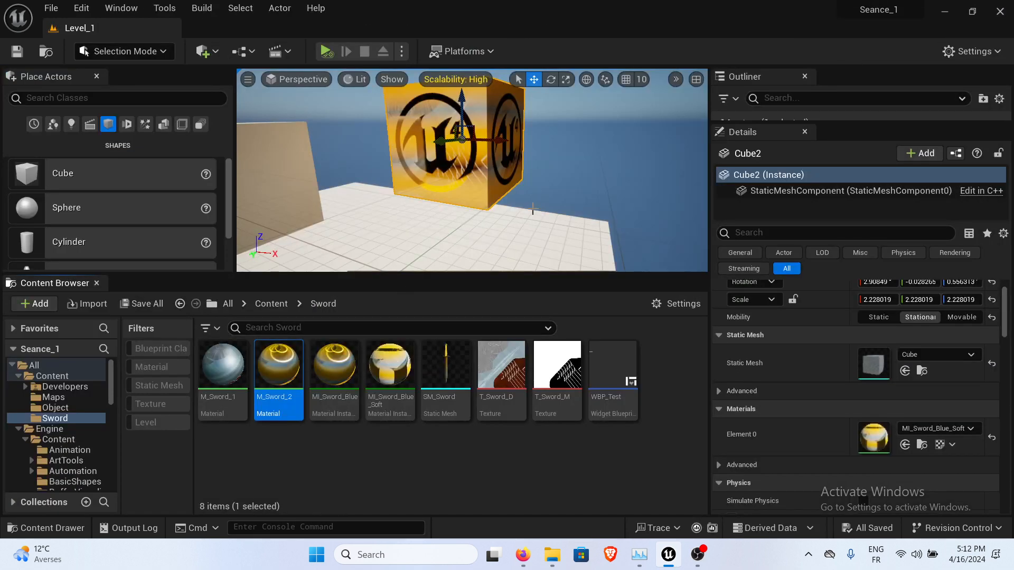
Open the SM_Sword static mesh from the Sword folder and inspect the sword in the mesh preview.
{"action": "left_click_drag", "start_coordinate": [533, 209], "coordinate": [266, 241]}
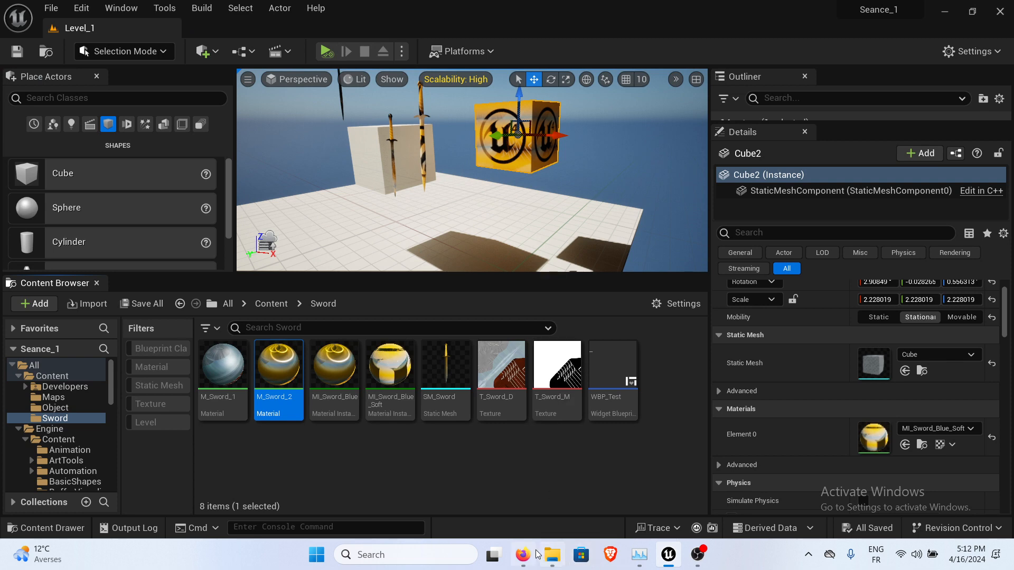
{"action": "mouse_move", "coordinate": [534, 554]}
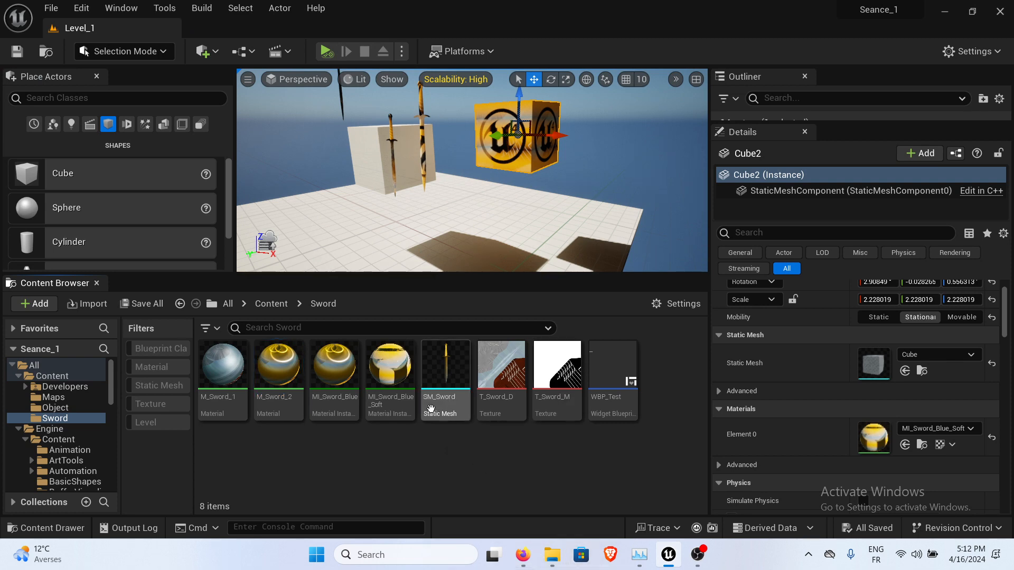
{"action": "left_click", "coordinate": [448, 452]}
{"action": "mouse_move", "coordinate": [441, 417]}
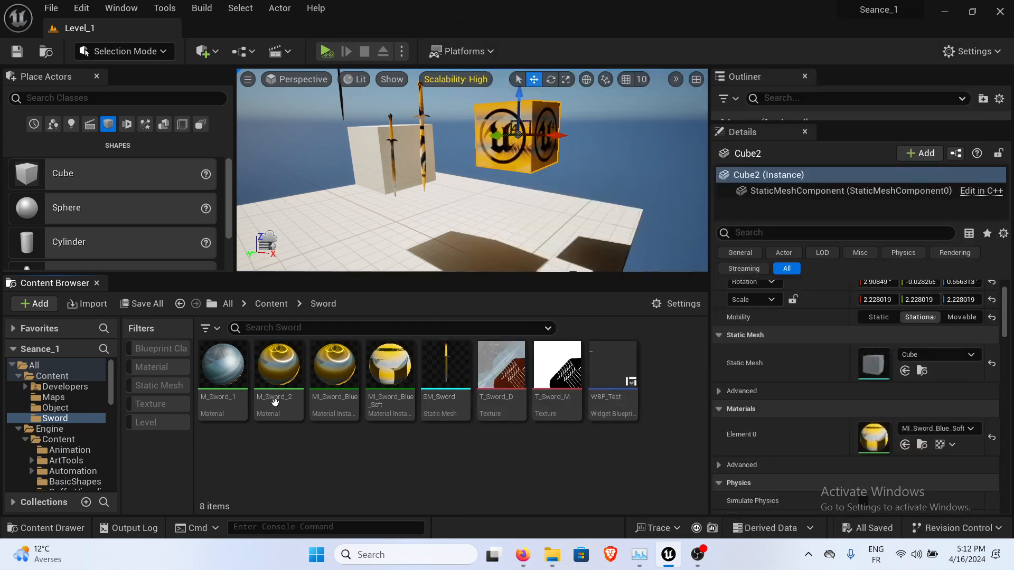
{"action": "double_click", "coordinate": [443, 370]}
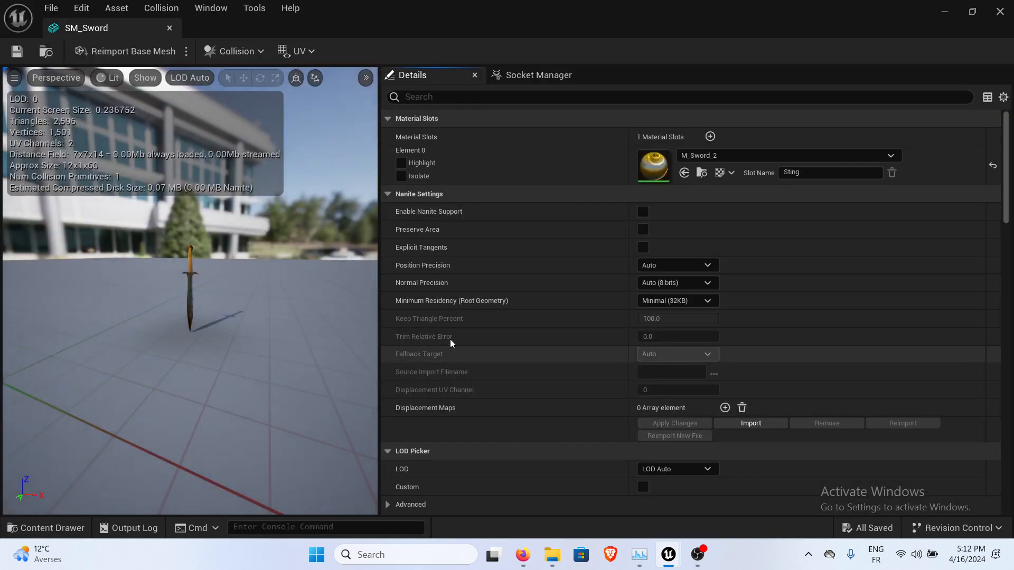
{"action": "left_click_drag", "start_coordinate": [201, 328], "coordinate": [201, 295]}
{"action": "middle_click_drag", "start_coordinate": [182, 315], "coordinate": [222, 338]}
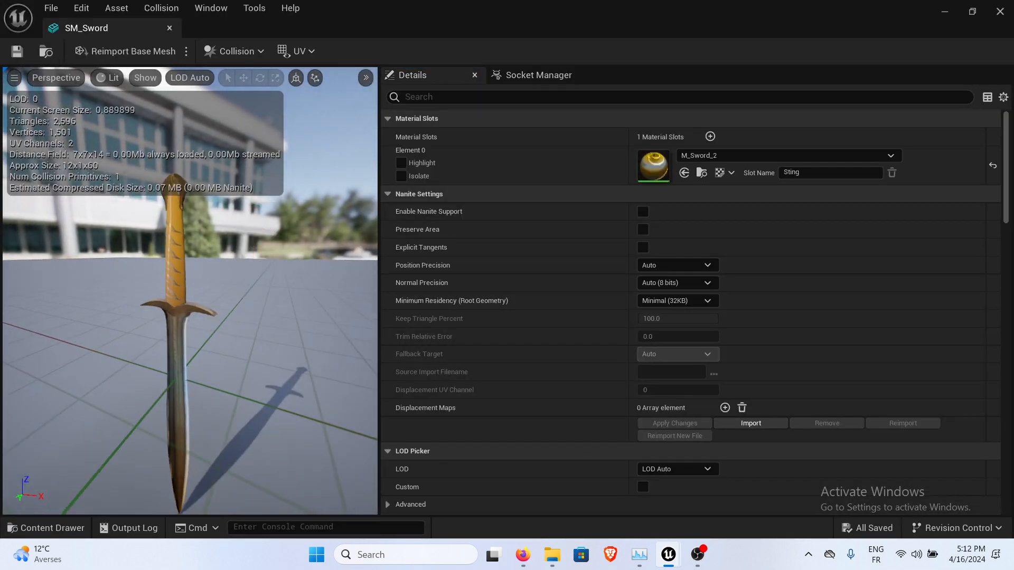
{"action": "left_click_drag", "start_coordinate": [183, 315], "coordinate": [140, 330]}
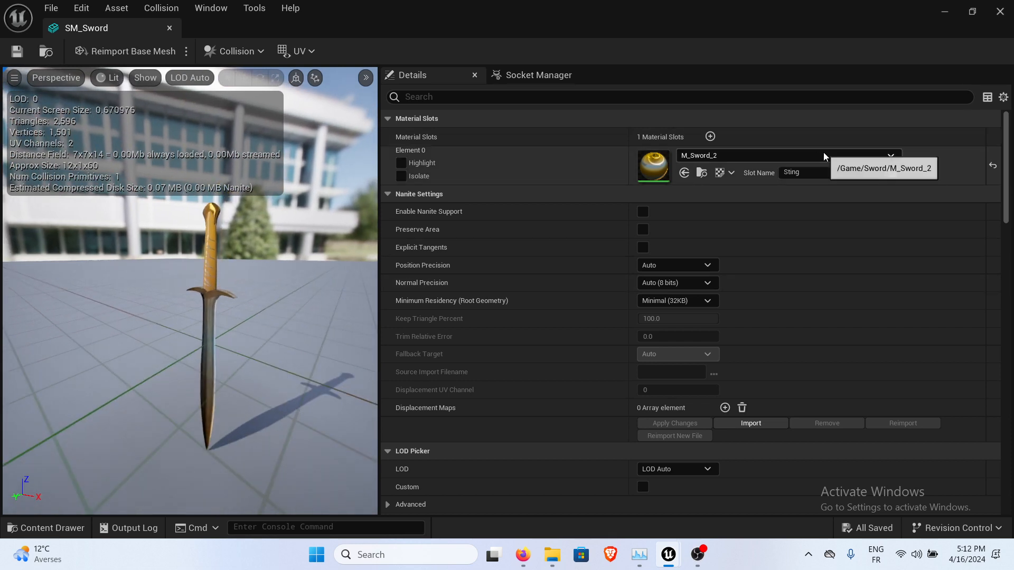
Assign the M_Sword_1 material to Element 0 of SM_Sword, save the mesh and inspect the sword in the preview.
{"action": "left_click", "coordinate": [825, 156]}
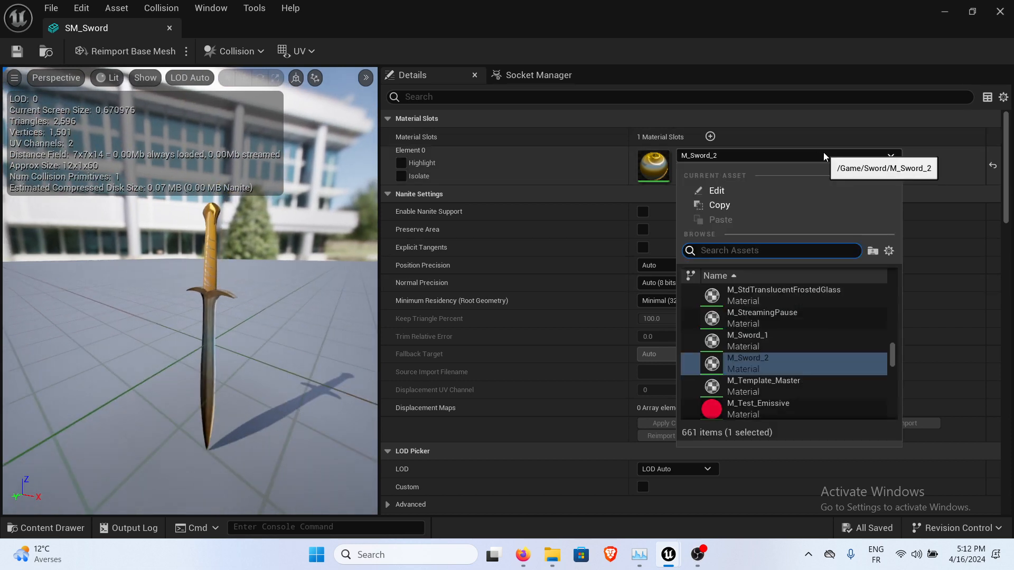
{"action": "scroll", "coordinate": [763, 329], "scroll_direction": "up", "scroll_amount": 2}
{"action": "scroll", "coordinate": [763, 329], "scroll_direction": "up", "scroll_amount": 8}
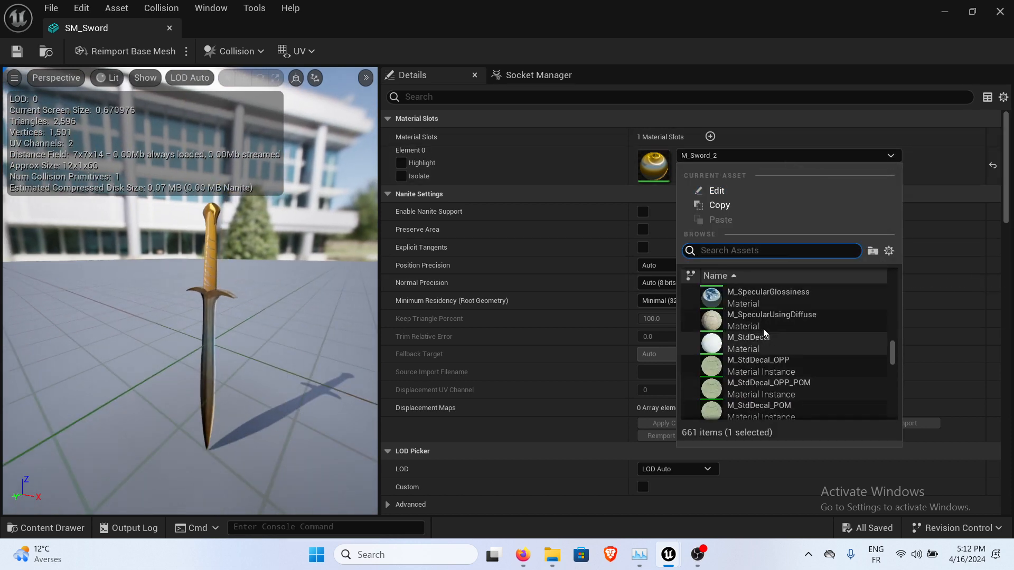
{"action": "type", "text": "s"}
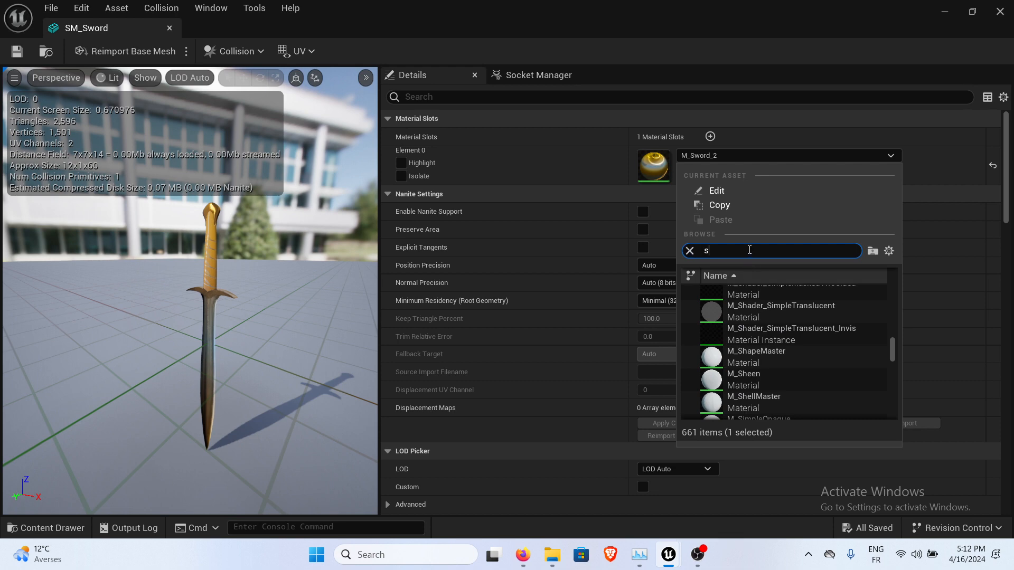
{"action": "type", "text": "wo"}
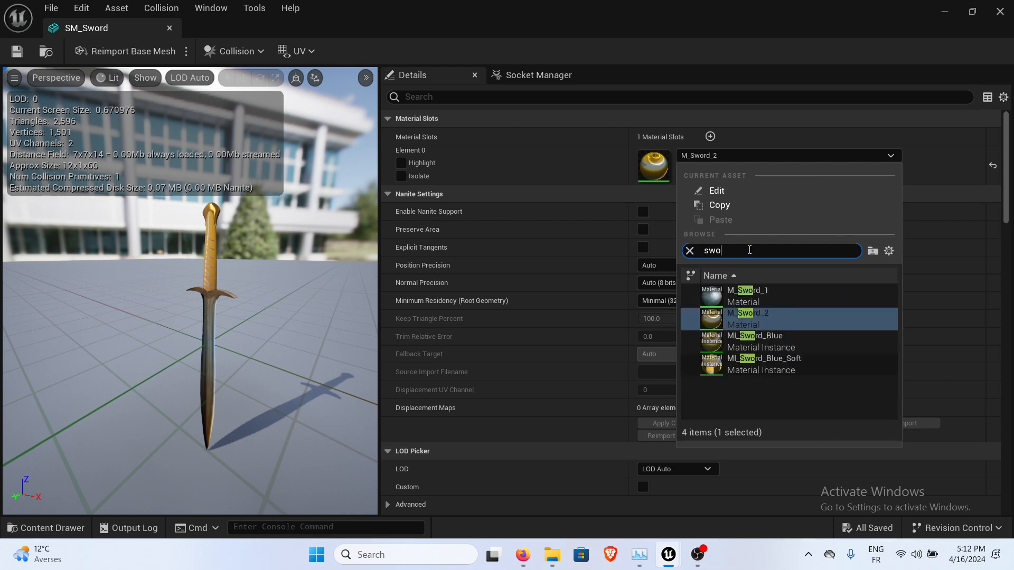
{"action": "left_click", "coordinate": [783, 294]}
{"action": "left_click", "coordinate": [17, 51]}
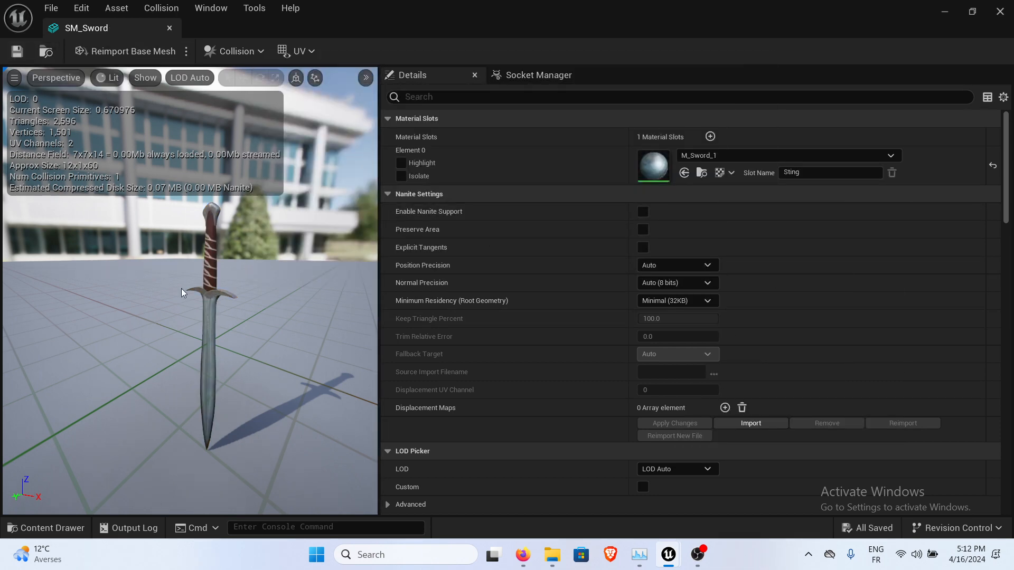
{"action": "left_click_drag", "start_coordinate": [190, 296], "coordinate": [206, 316]}
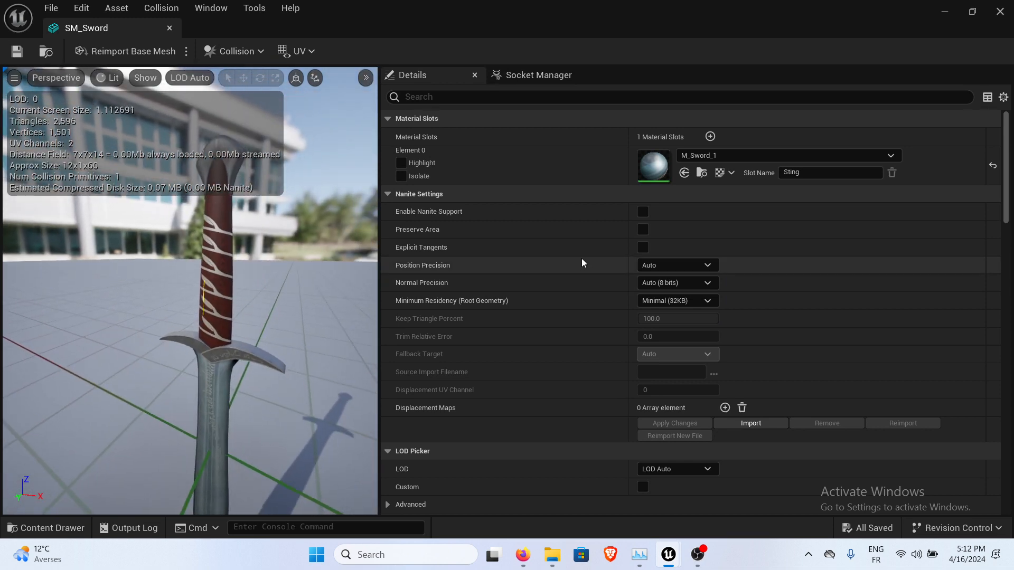
{"action": "left_click_drag", "start_coordinate": [246, 277], "coordinate": [245, 323]}
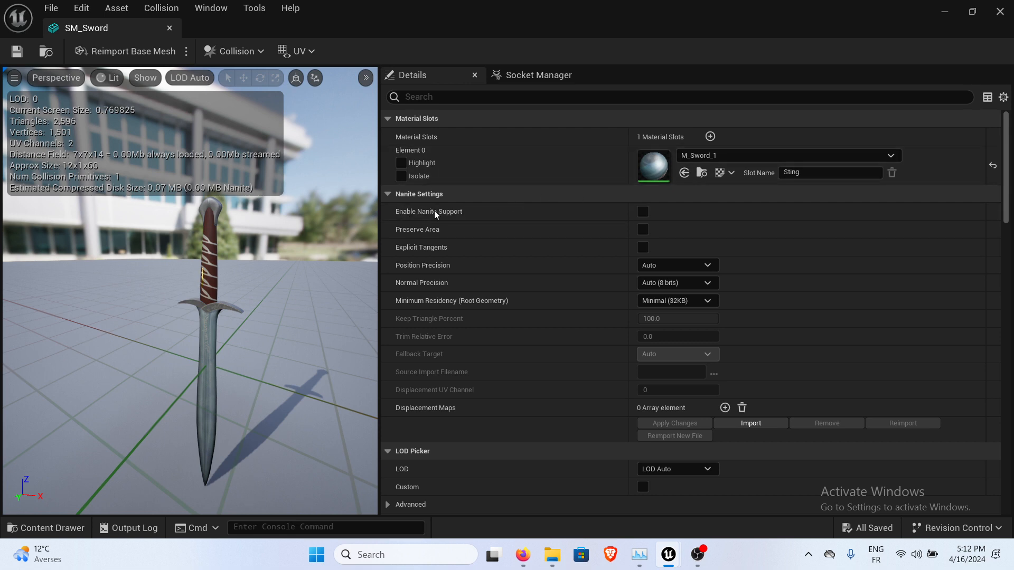
Enable Nanite Support for SM_Sword, apply the changes and save the mesh.
{"action": "scroll", "coordinate": [653, 252], "scroll_direction": "down", "scroll_amount": 2}
{"action": "scroll", "coordinate": [687, 222], "scroll_direction": "up", "scroll_amount": 2}
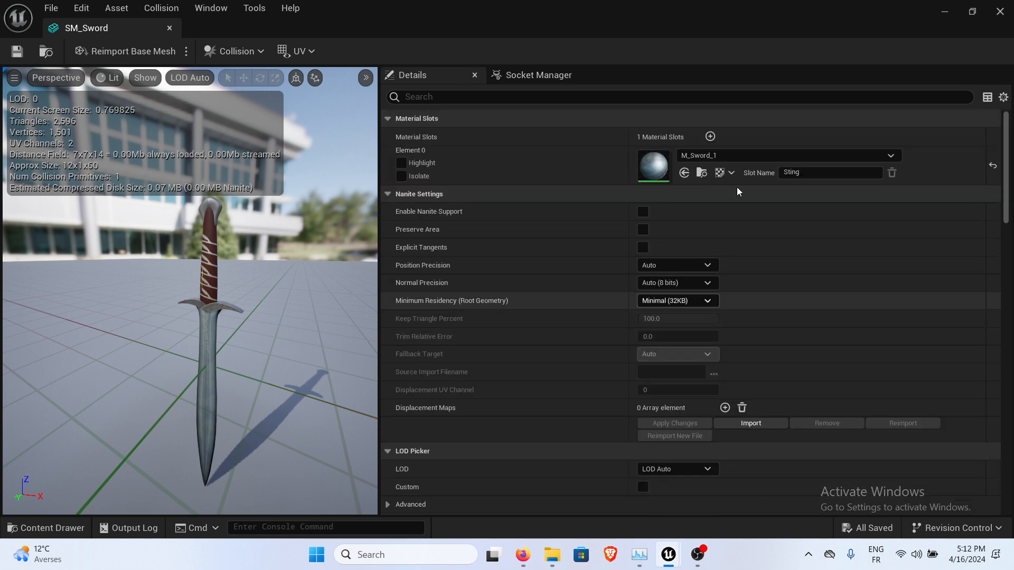
{"action": "left_click", "coordinate": [646, 212]}
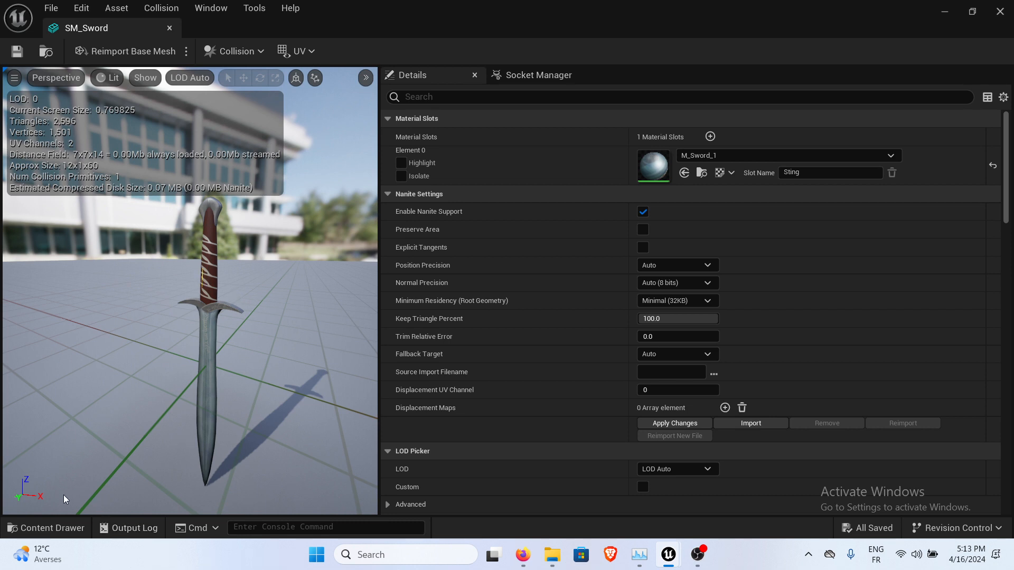
{"action": "left_click", "coordinate": [663, 426]}
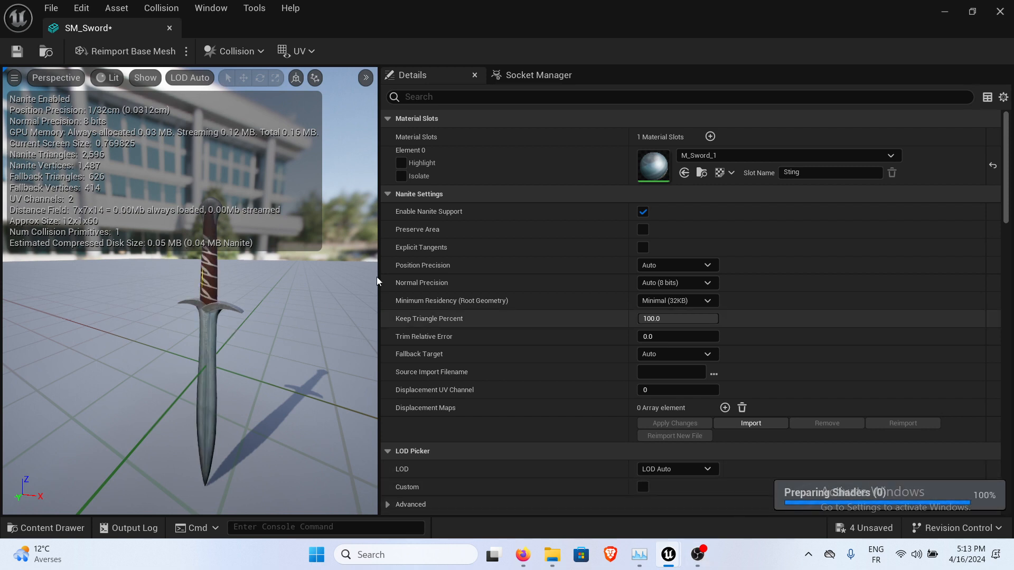
{"action": "left_click", "coordinate": [17, 51]}
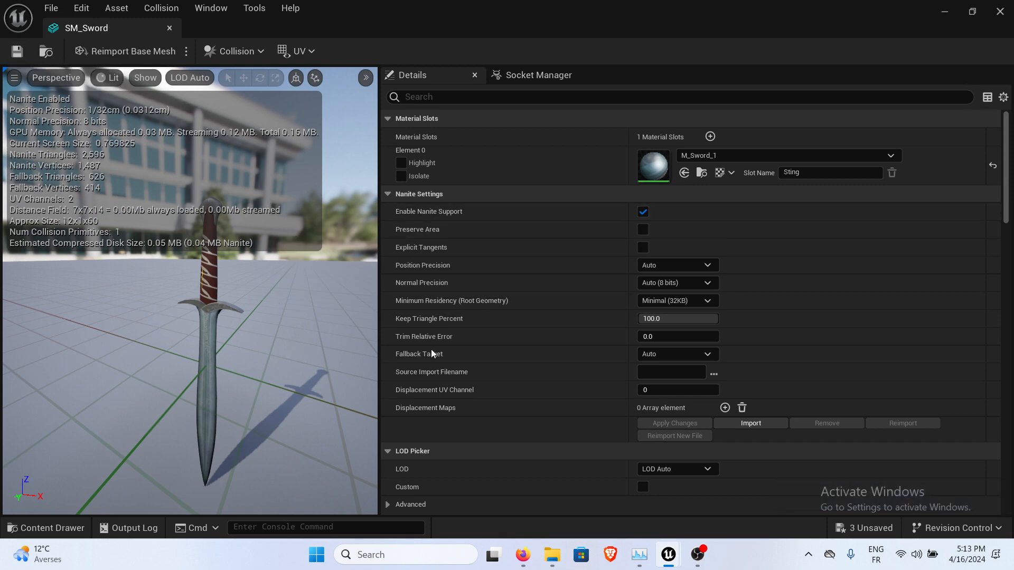
Return to Level_1 and place another SM_Sword instance on the open floor near the white cube.
{"action": "left_click", "coordinate": [944, 17]}
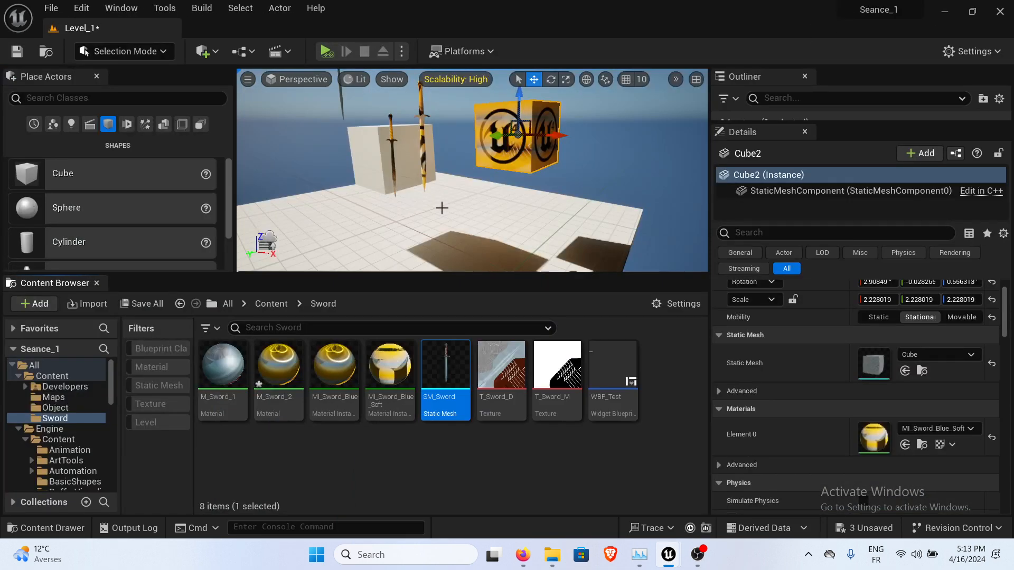
{"action": "right_click_drag", "start_coordinate": [442, 208], "coordinate": [461, 198]}
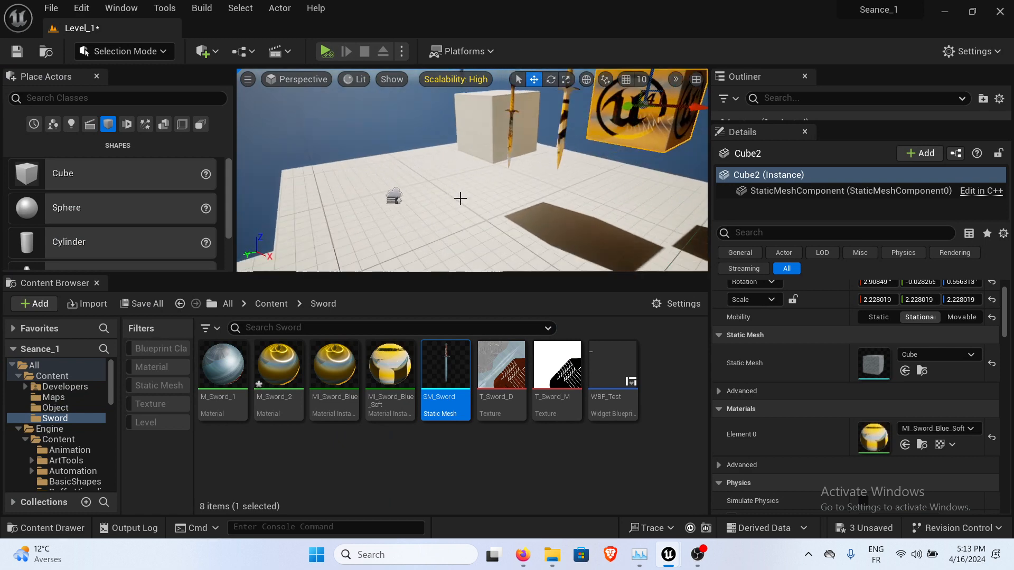
{"action": "left_click_drag", "start_coordinate": [445, 372], "coordinate": [487, 230]}
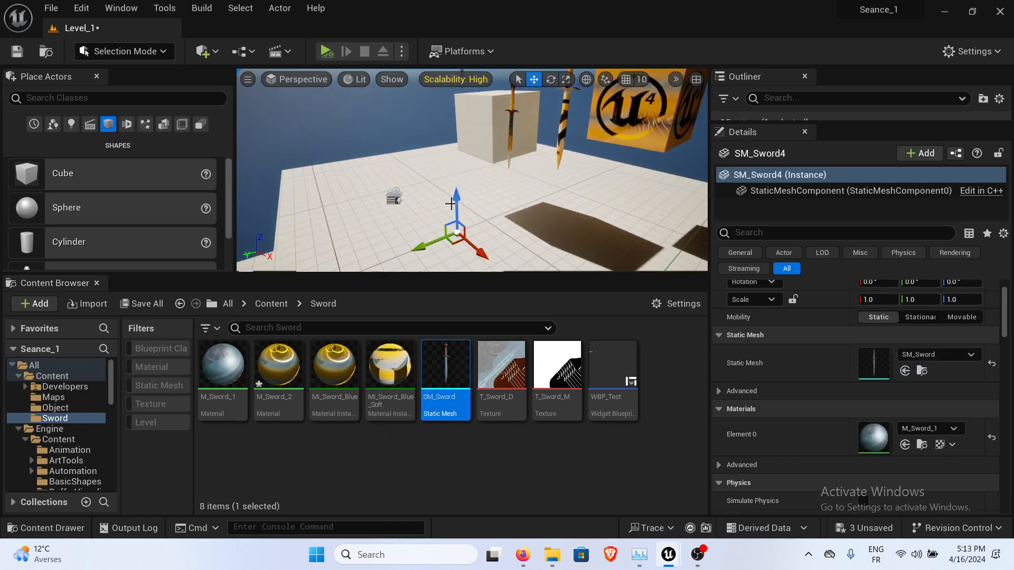
{"action": "left_click_drag", "start_coordinate": [456, 198], "coordinate": [457, 140]}
{"action": "left_click_drag", "start_coordinate": [500, 219], "coordinate": [500, 196]}
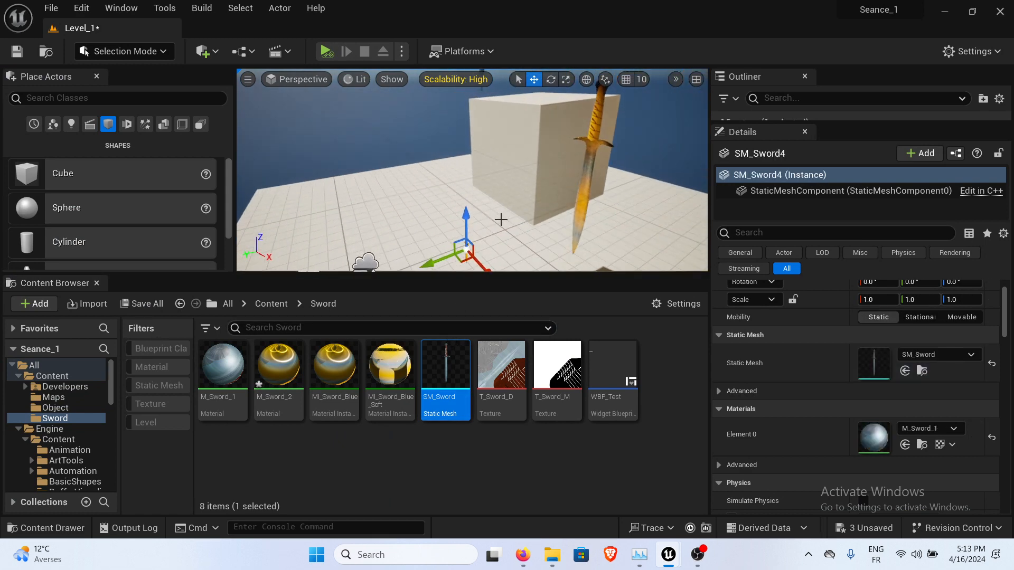
Set the newly placed sword's scale to 10 on the X, Y and Z axes.
{"action": "scroll", "coordinate": [828, 383], "scroll_direction": "down", "scroll_amount": 5}
{"action": "scroll", "coordinate": [845, 360], "scroll_direction": "up", "scroll_amount": 8}
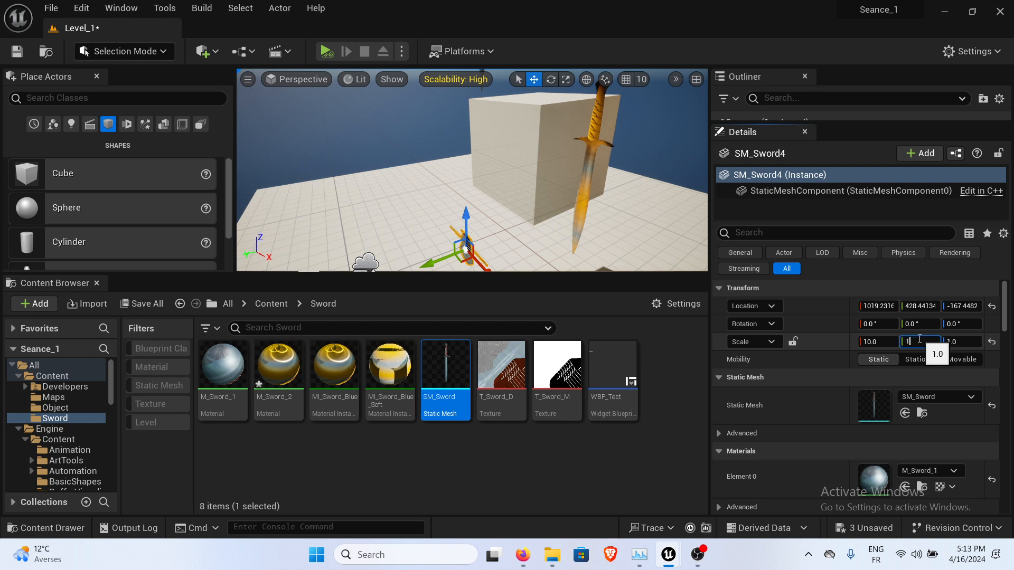
{"action": "type", "text": "0"}
{"action": "key", "text": "Return"}
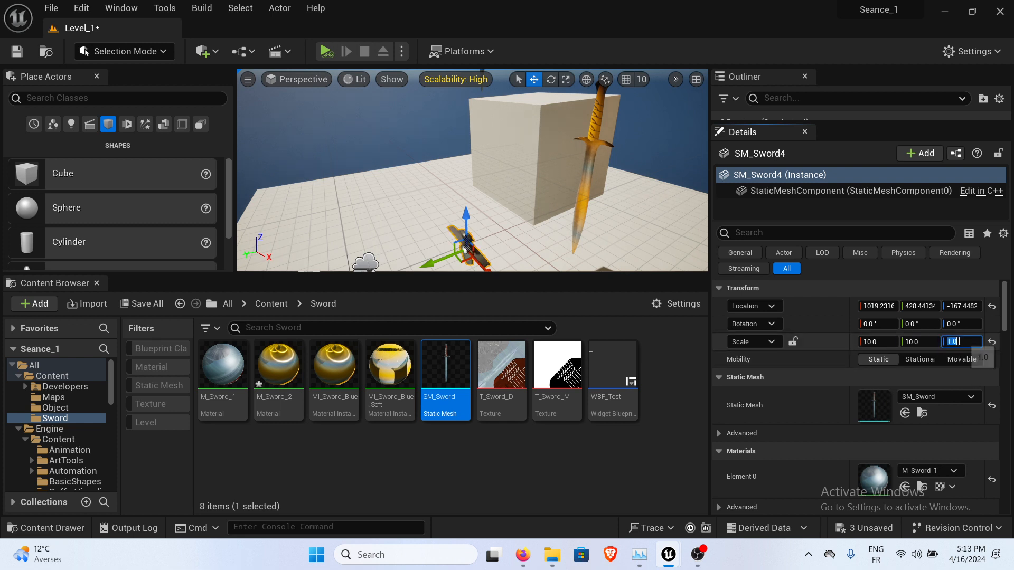
{"action": "key", "text": "Return"}
{"action": "scroll", "coordinate": [603, 269], "scroll_direction": "down", "scroll_amount": 3}
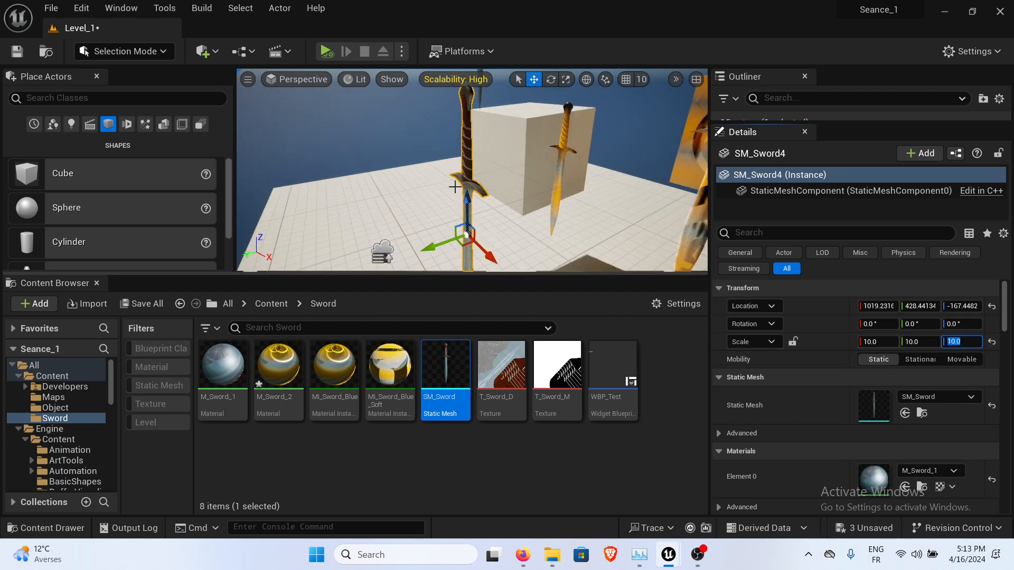
Raise the enlarged sword vertically to a Z location of about 32.5 and save Level_1.
{"action": "left_click_drag", "start_coordinate": [465, 204], "coordinate": [465, 110]}
{"action": "right_click_drag", "start_coordinate": [426, 162], "coordinate": [507, 122]}
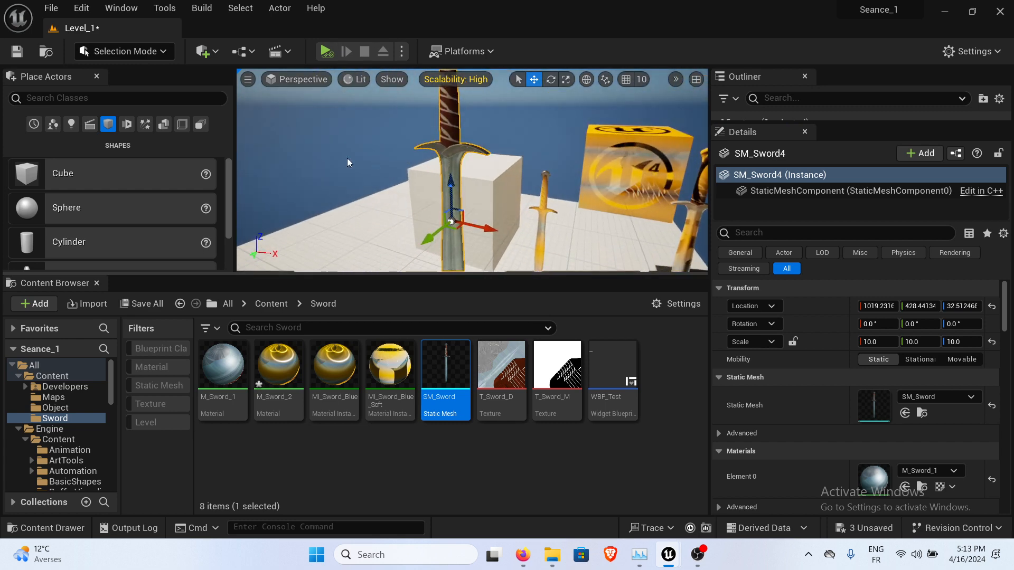
{"action": "left_click", "coordinate": [17, 51]}
Enlarge the level viewport, switch it to the Nanite Visualization Overview mode and examine the swords in the overview tiles.
{"action": "left_click_drag", "start_coordinate": [422, 274], "coordinate": [422, 421]}
{"action": "left_click", "coordinate": [357, 83]}
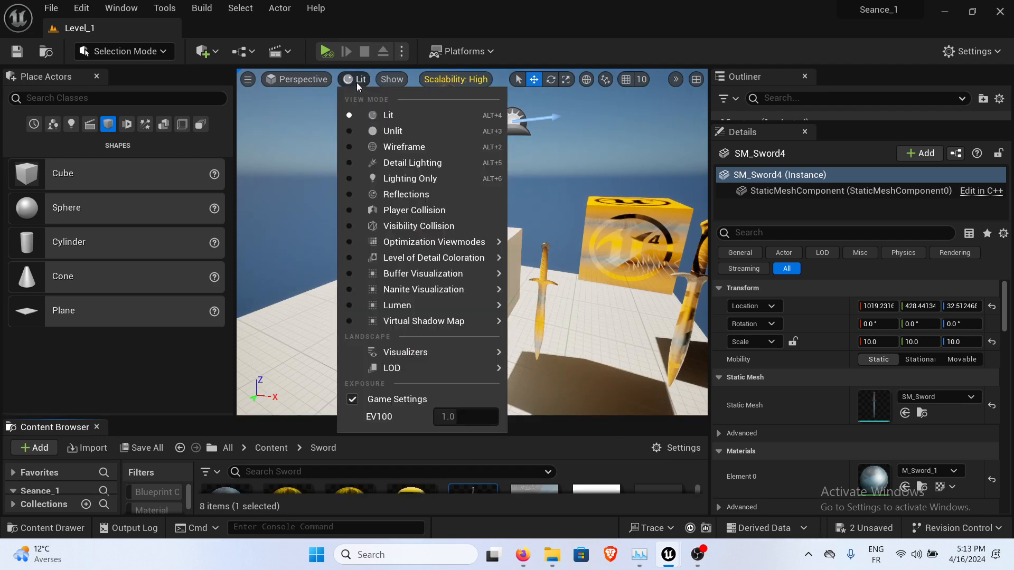
{"action": "left_click", "coordinate": [395, 78]}
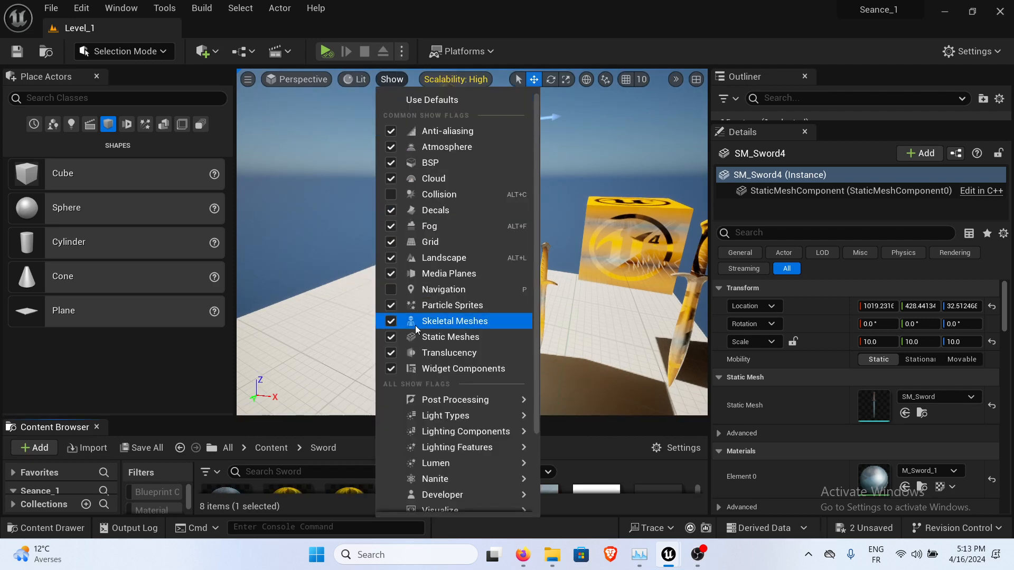
{"action": "mouse_move", "coordinate": [451, 467]}
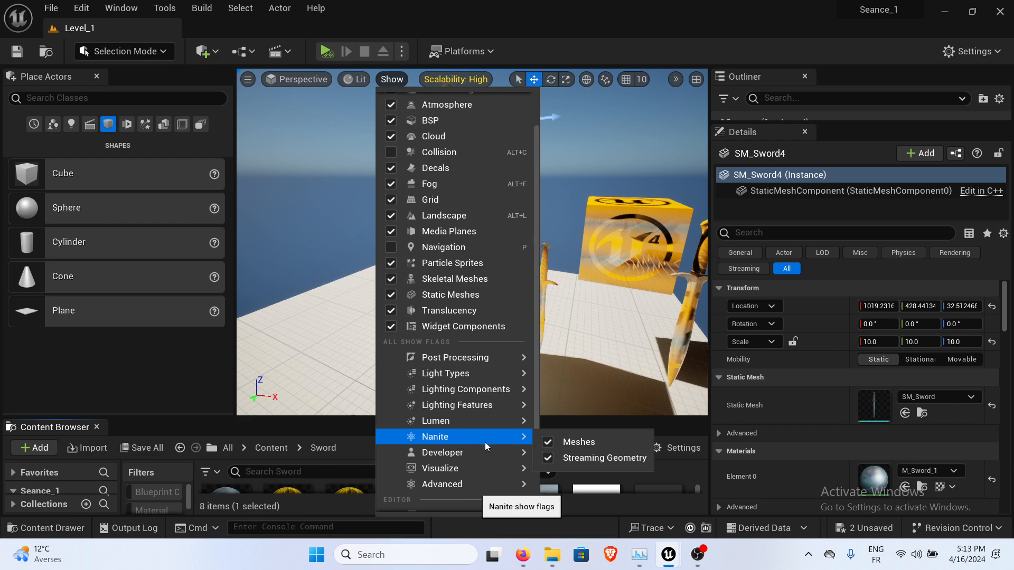
{"action": "left_click", "coordinate": [353, 79]}
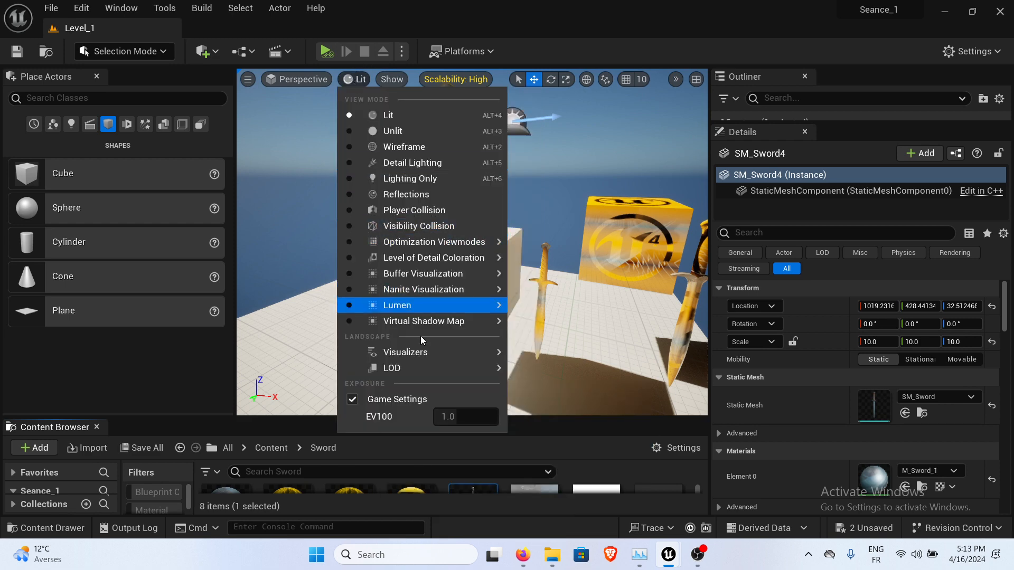
{"action": "mouse_move", "coordinate": [422, 351]}
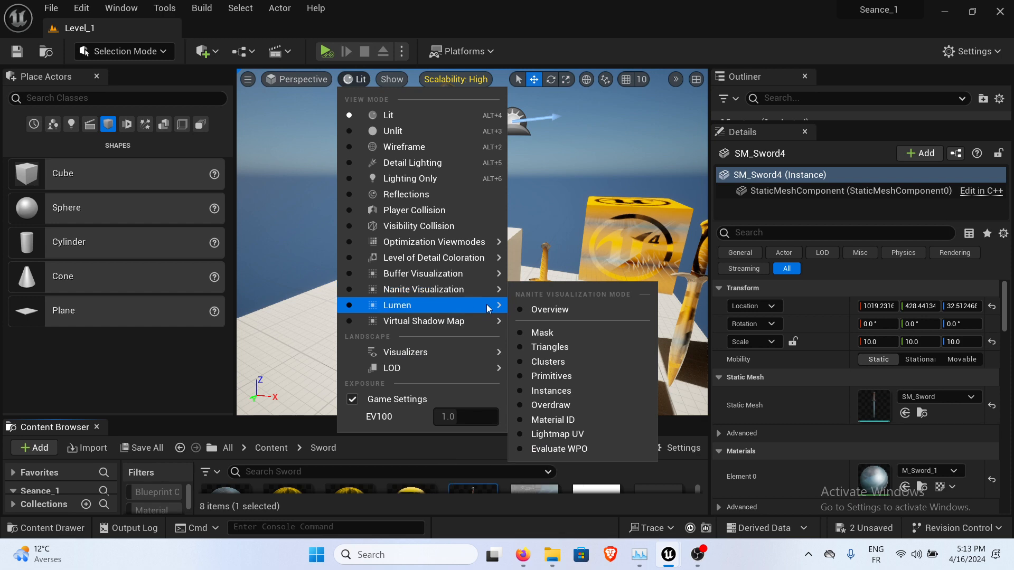
{"action": "left_click", "coordinate": [545, 315]}
{"action": "mouse_move", "coordinate": [509, 275]}
{"action": "right_mouse_down"}
{"action": "mouse_move", "coordinate": [486, 281]}
{"action": "mouse_move", "coordinate": [500, 279]}
{"action": "right_mouse_up"}
{"action": "key", "text": "s"}
{"action": "key", "text": "f"}
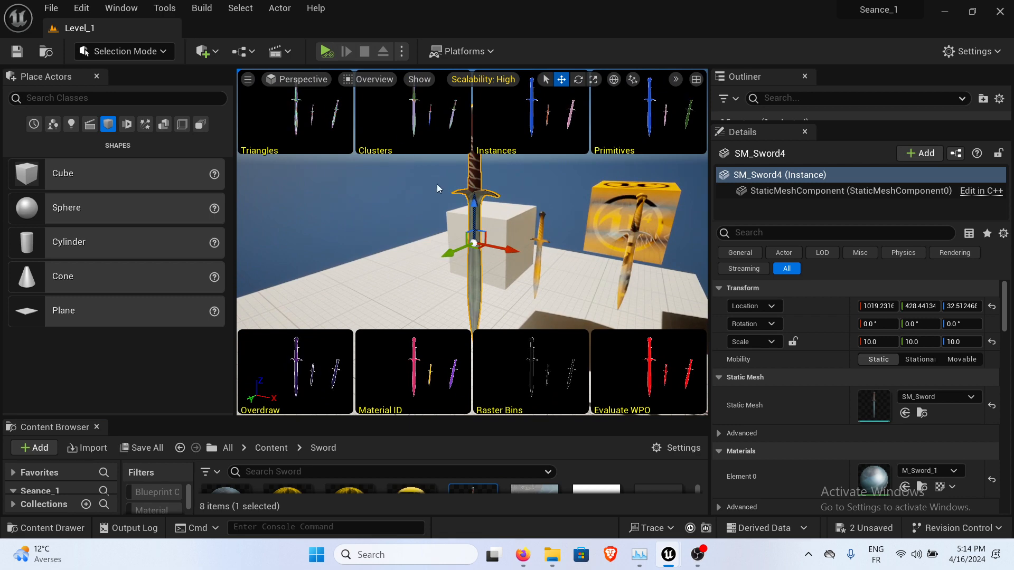
{"action": "right_click_drag", "start_coordinate": [436, 184], "coordinate": [429, 186]}
{"action": "mouse_move", "coordinate": [355, 204]}
{"action": "right_mouse_down"}
{"action": "mouse_move", "coordinate": [364, 205]}
{"action": "mouse_move", "coordinate": [355, 204]}
{"action": "right_mouse_up"}
{"action": "key", "text": "s"}
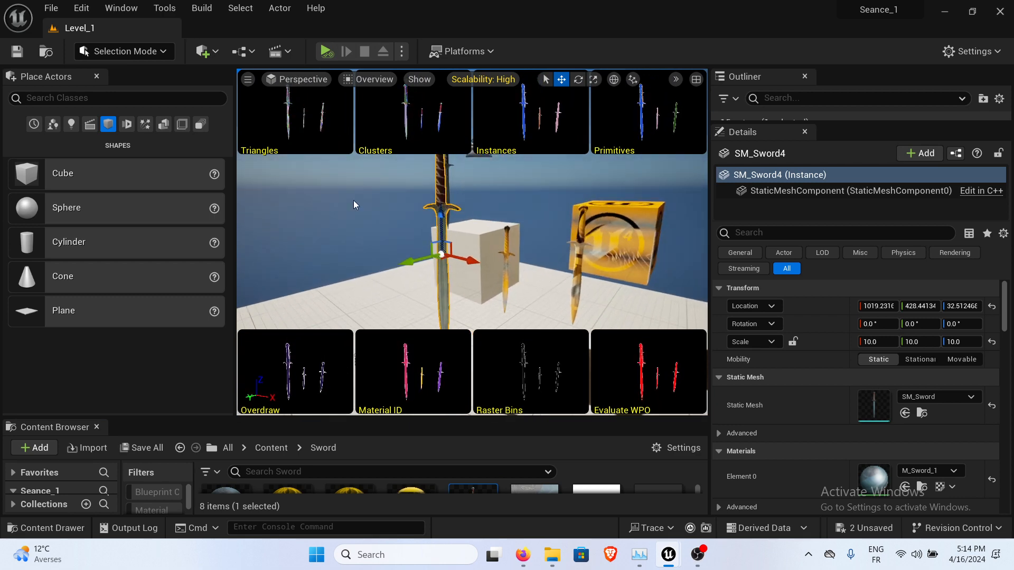
Switch the viewport to the Nanite Visualization Triangles mode and examine the swords' triangles.
{"action": "left_click", "coordinate": [382, 79]}
{"action": "mouse_move", "coordinate": [416, 290]}
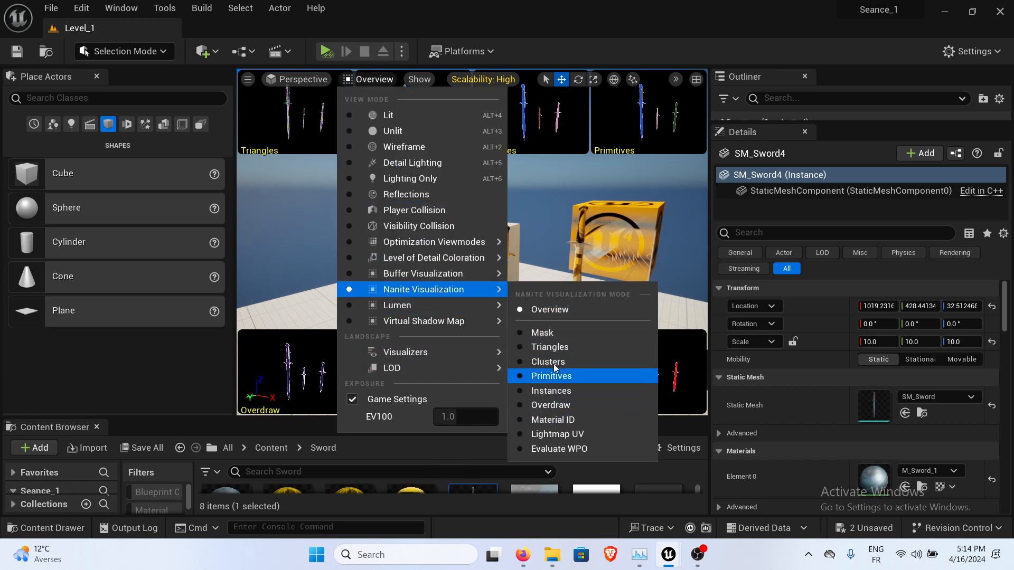
{"action": "left_click", "coordinate": [550, 346]}
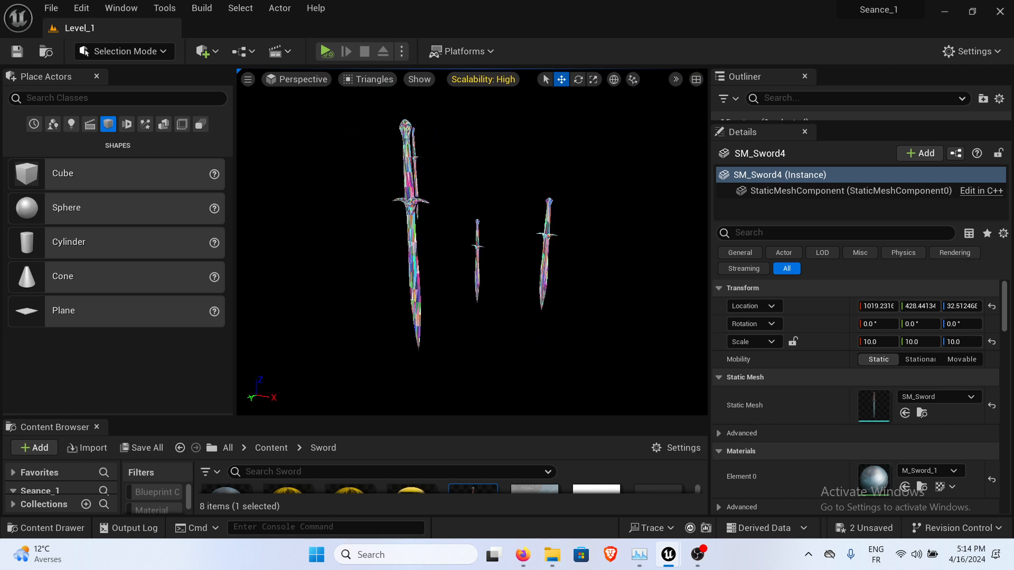
{"action": "mouse_move", "coordinate": [446, 248]}
{"action": "left_mouse_down"}
{"action": "mouse_move", "coordinate": [458, 250]}
{"action": "mouse_move", "coordinate": [455, 227]}
{"action": "mouse_move", "coordinate": [447, 250]}
{"action": "mouse_move", "coordinate": [439, 242]}
{"action": "mouse_move", "coordinate": [445, 249]}
{"action": "left_mouse_up"}
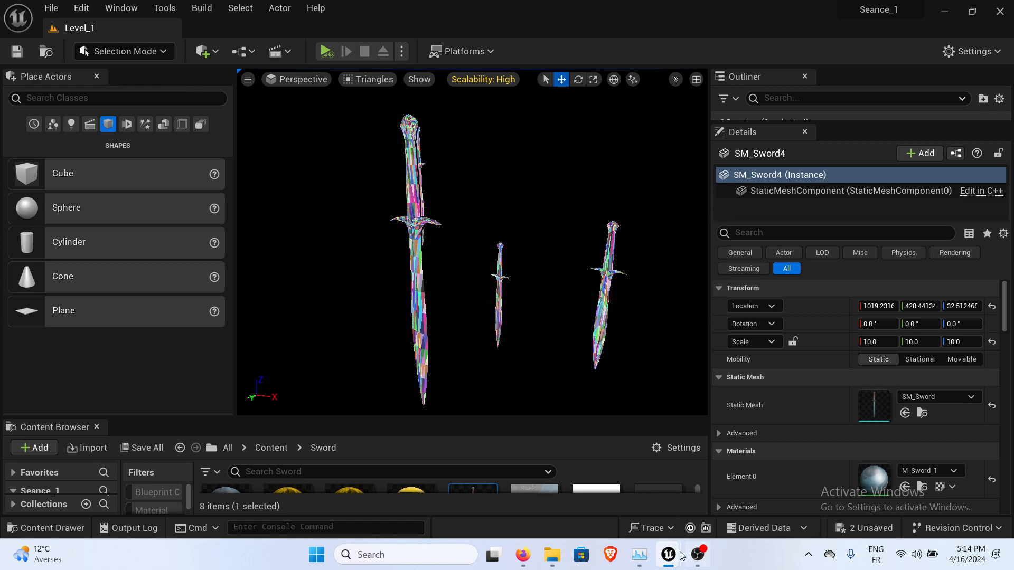
Disable Nanite Support in the SM_Sword mesh, apply the changes, save it and return to the level.
{"action": "mouse_move", "coordinate": [682, 555]}
{"action": "left_click", "coordinate": [710, 465]}
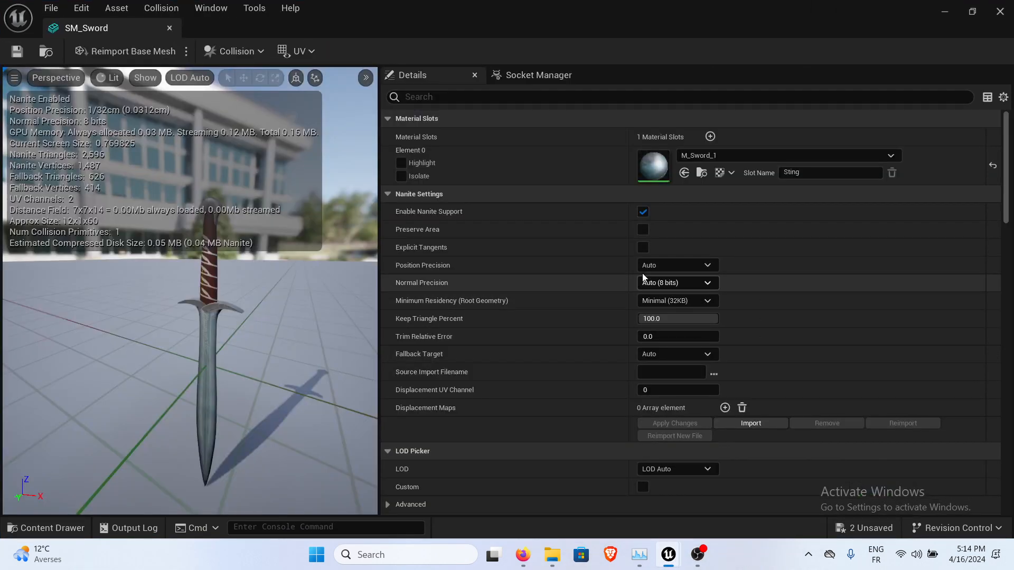
{"action": "left_click", "coordinate": [643, 212]}
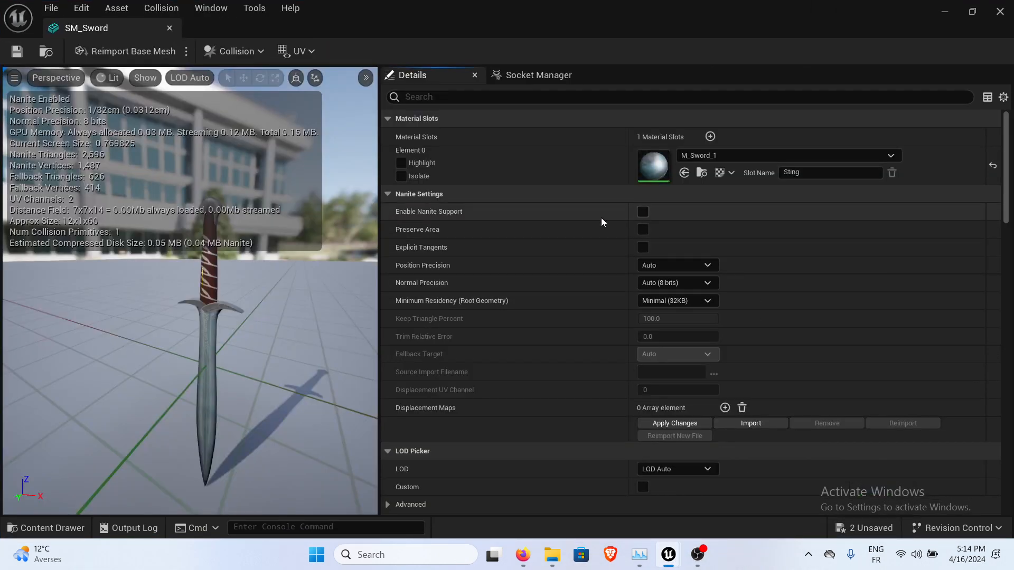
{"action": "left_click", "coordinate": [664, 425]}
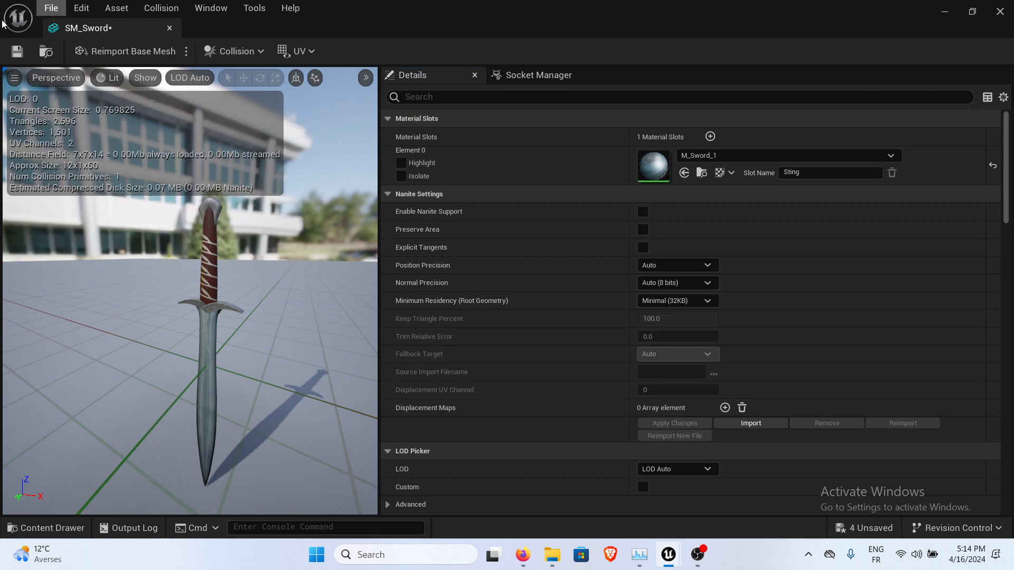
{"action": "left_click", "coordinate": [945, 12]}
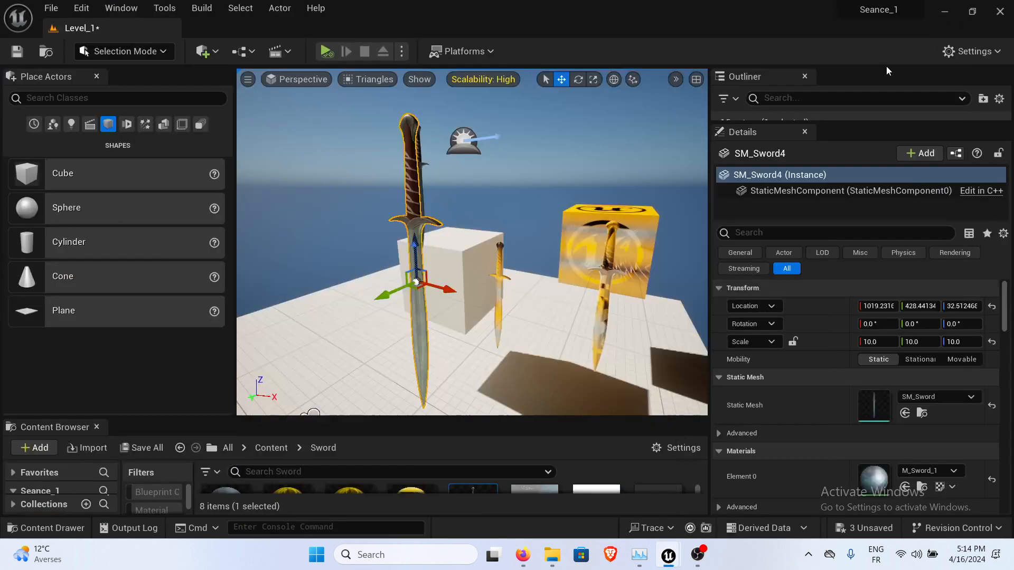
Set the viewport back to the Nanite Visualization Overview mode to check the swords without Nanite.
{"action": "left_click", "coordinate": [372, 78]}
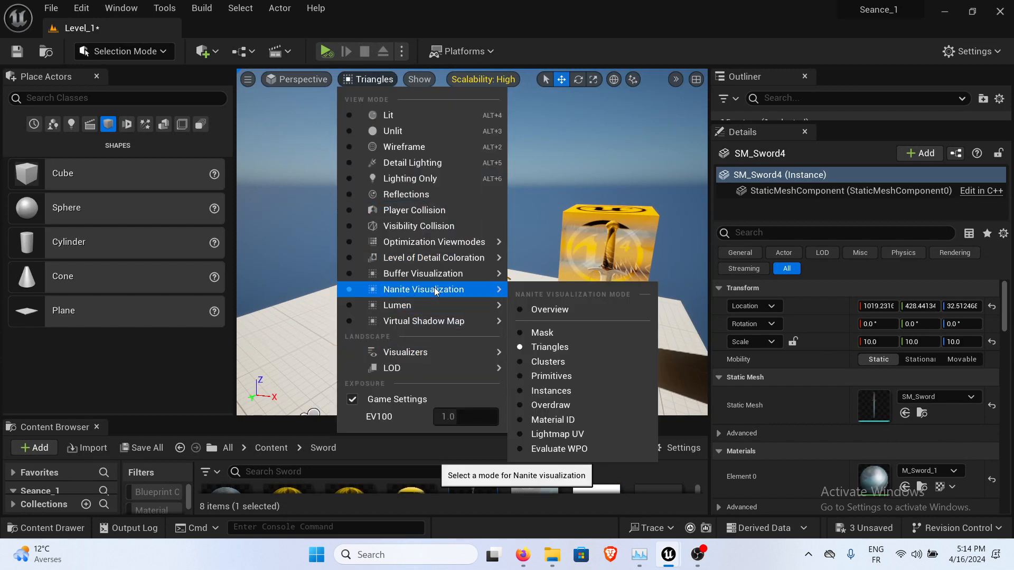
{"action": "mouse_move", "coordinate": [436, 289]}
{"action": "left_click", "coordinate": [543, 311]}
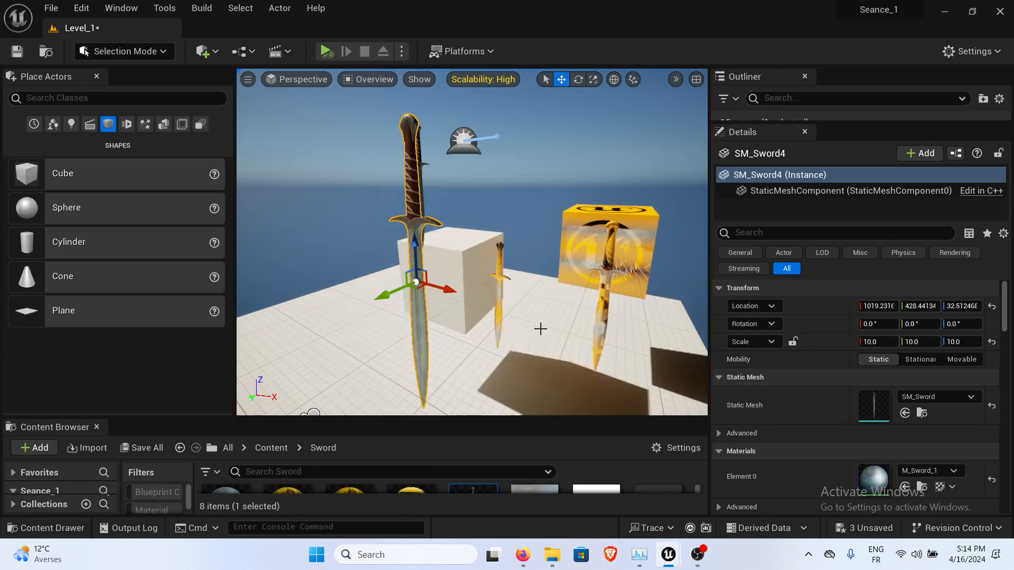
Save Level_1 and return to the SM_Sword mesh editor.
{"action": "scroll", "coordinate": [348, 387], "scroll_direction": "down", "scroll_amount": 3}
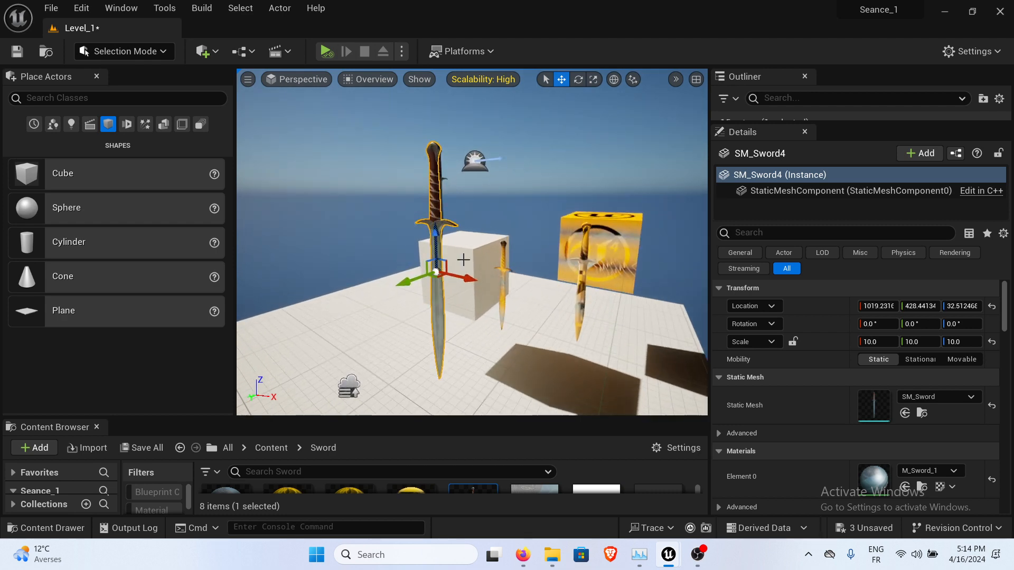
{"action": "left_click", "coordinate": [17, 51]}
{"action": "mouse_move", "coordinate": [679, 559]}
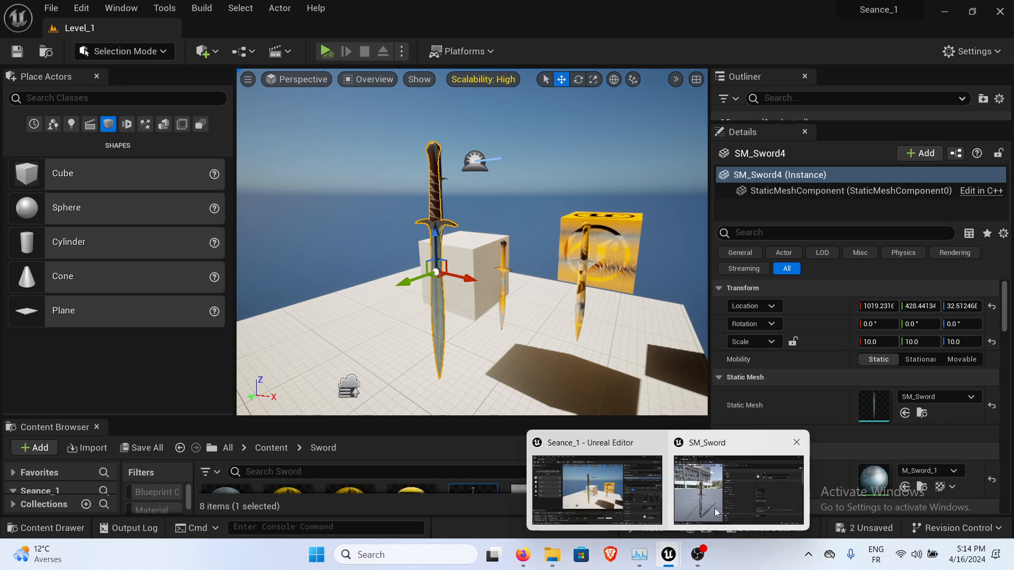
{"action": "left_click", "coordinate": [737, 494]}
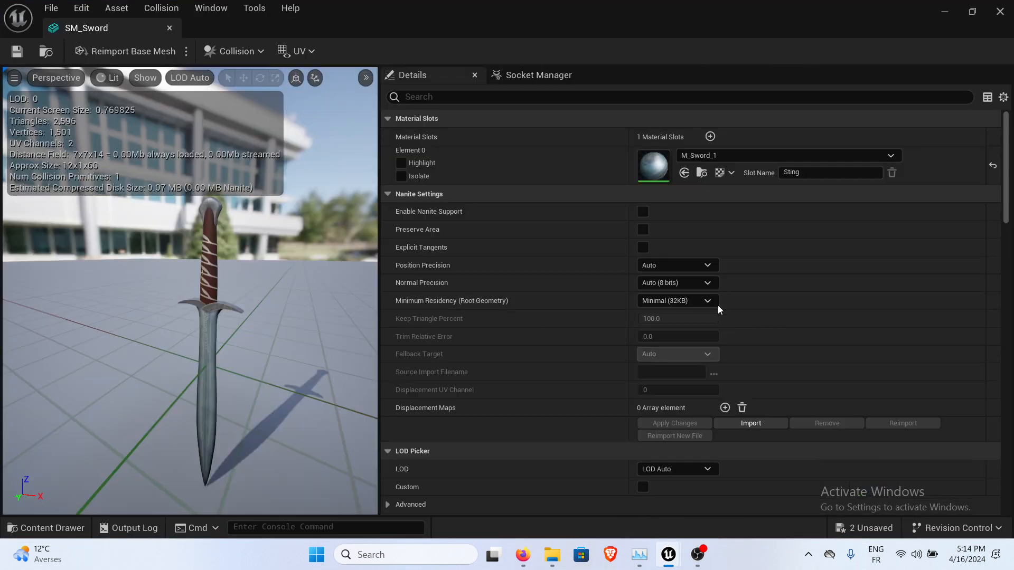
Enable Nanite Support for SM_Sword, apply the changes and save the mesh.
{"action": "left_click", "coordinate": [643, 212]}
{"action": "scroll", "coordinate": [626, 167], "scroll_direction": "down", "scroll_amount": 2}
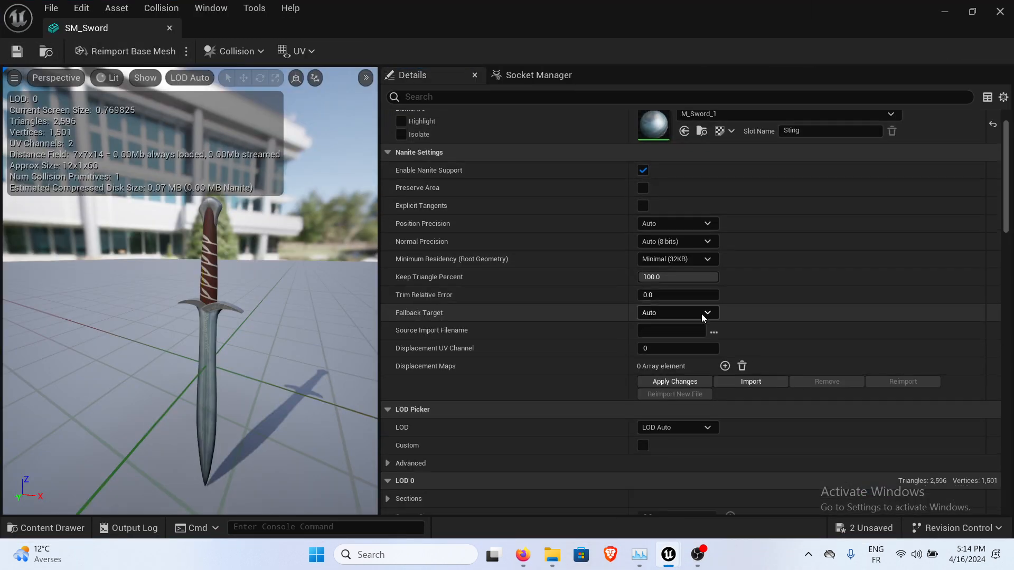
{"action": "left_click", "coordinate": [670, 382]}
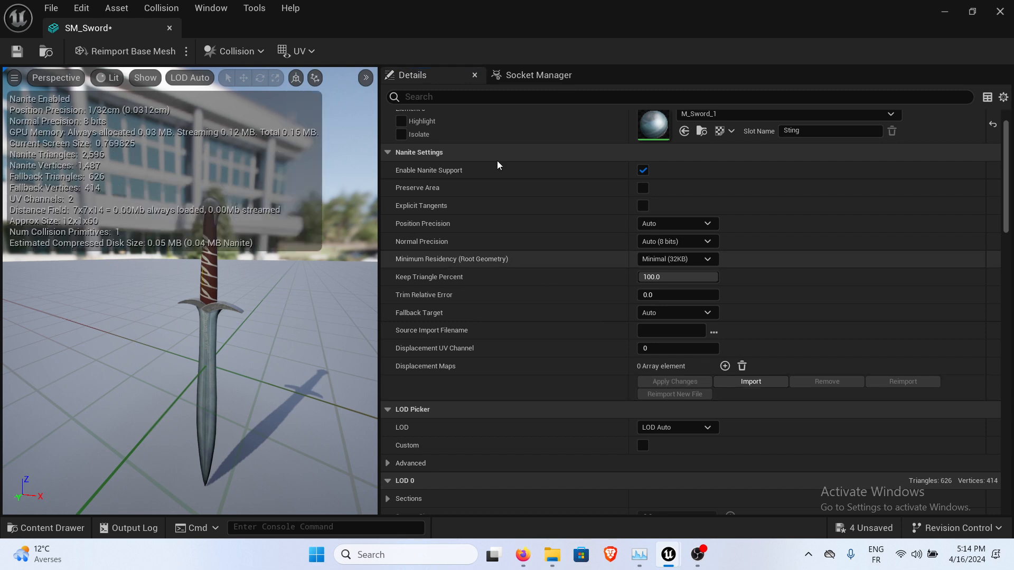
{"action": "scroll", "coordinate": [640, 233], "scroll_direction": "up", "scroll_amount": 2}
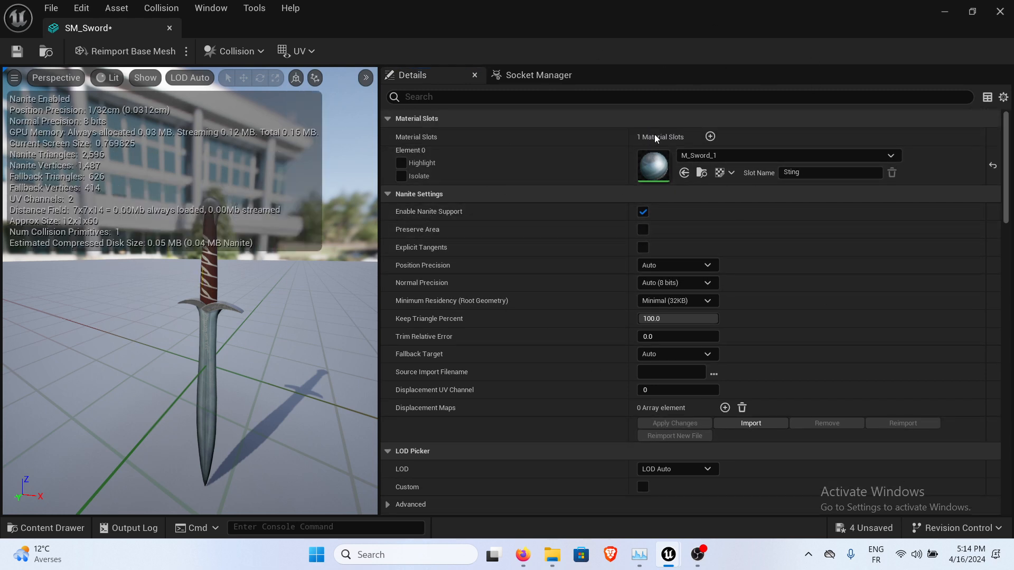
{"action": "left_click", "coordinate": [14, 54]}
Review SM_Sword's Nanite settings and check the swords in the level's Nanite Overview tiles.
{"action": "scroll", "coordinate": [677, 229], "scroll_direction": "down", "scroll_amount": 3}
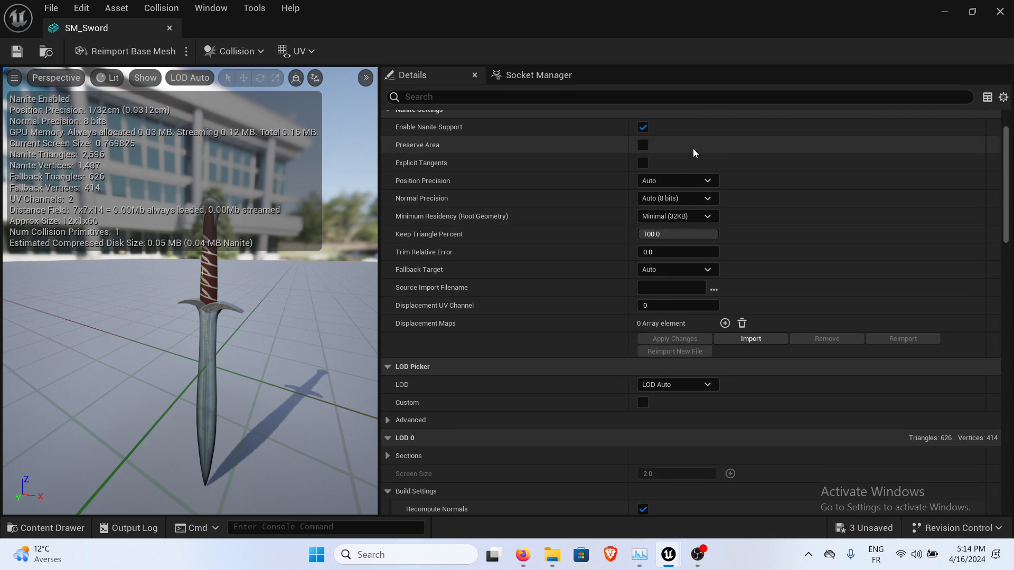
{"action": "scroll", "coordinate": [693, 153], "scroll_direction": "up", "scroll_amount": 3}
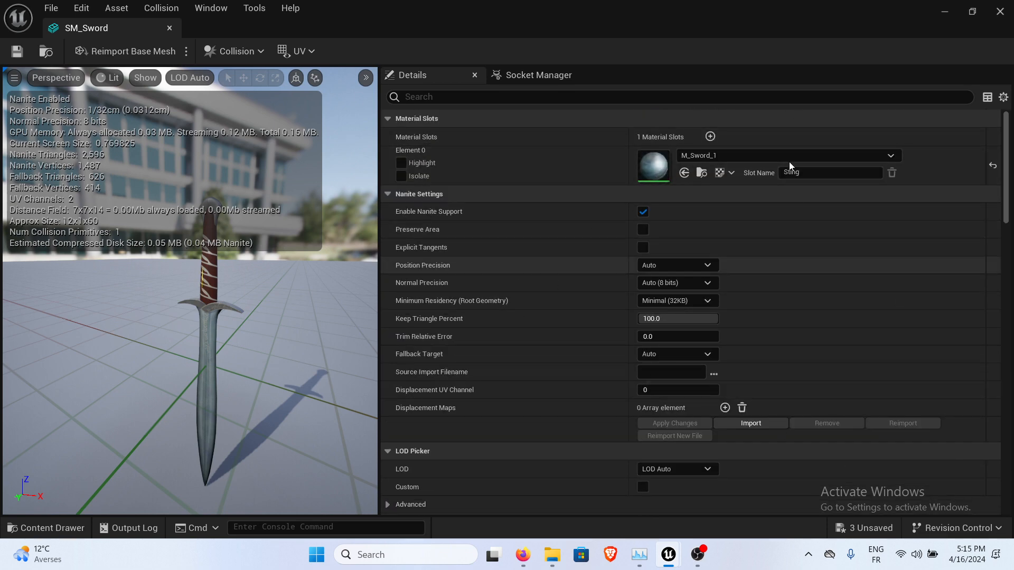
{"action": "scroll", "coordinate": [686, 210], "scroll_direction": "down", "scroll_amount": 2}
{"action": "scroll", "coordinate": [686, 210], "scroll_direction": "up", "scroll_amount": 1}
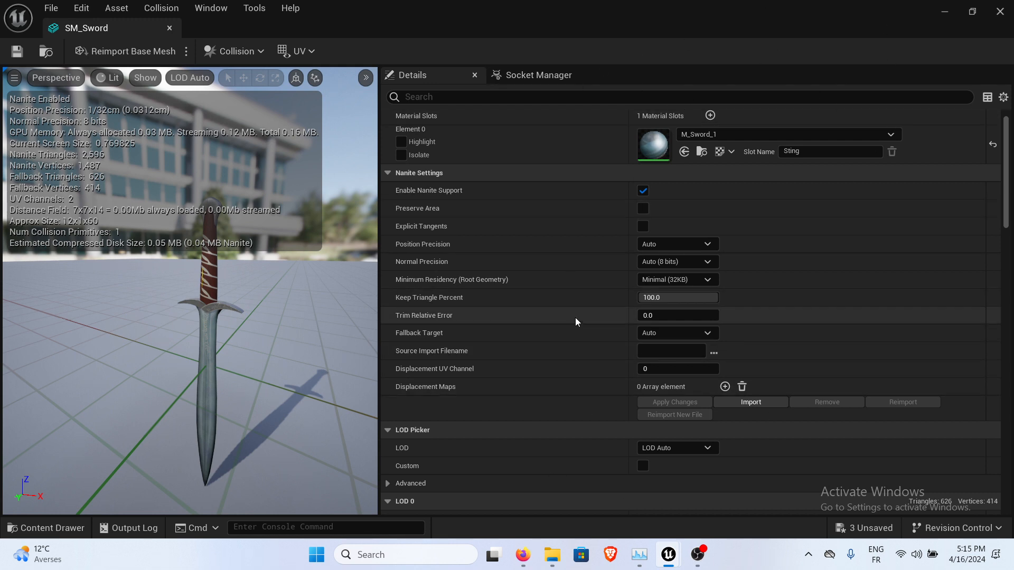
{"action": "scroll", "coordinate": [575, 318], "scroll_direction": "down", "scroll_amount": 2}
{"action": "scroll", "coordinate": [575, 318], "scroll_direction": "up", "scroll_amount": 2}
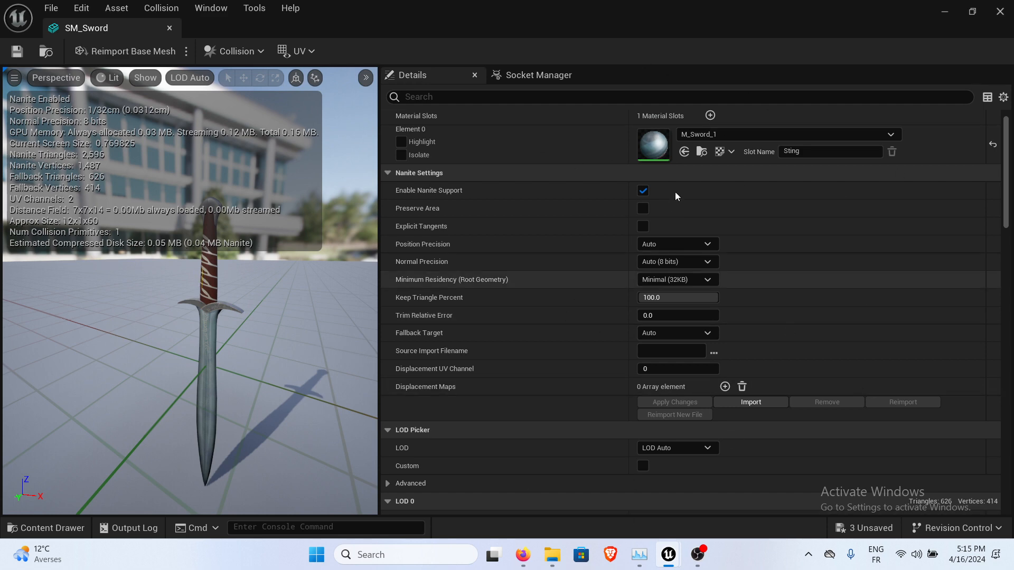
{"action": "left_click", "coordinate": [945, 13]}
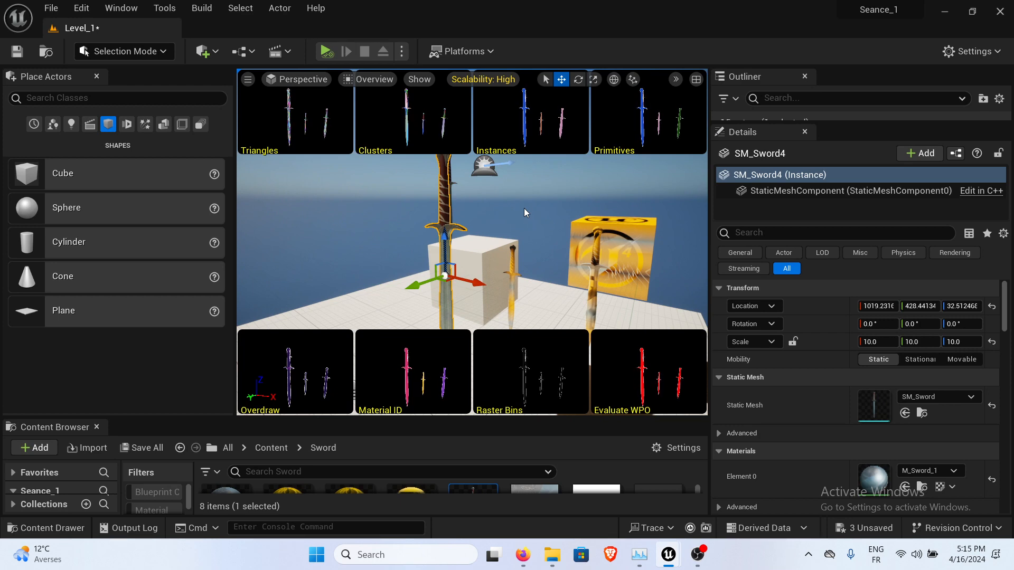
{"action": "left_click_drag", "start_coordinate": [524, 208], "coordinate": [536, 238]}
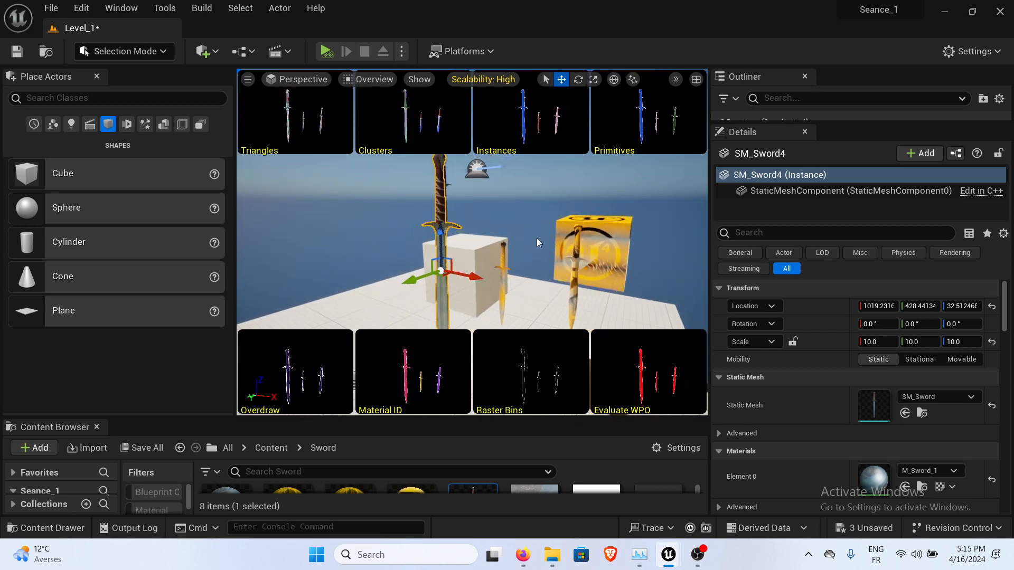
Switch to the Google Docs course notes in Firefox and read the Nanite section through to the LODs diagram.
{"action": "left_click", "coordinate": [520, 553]}
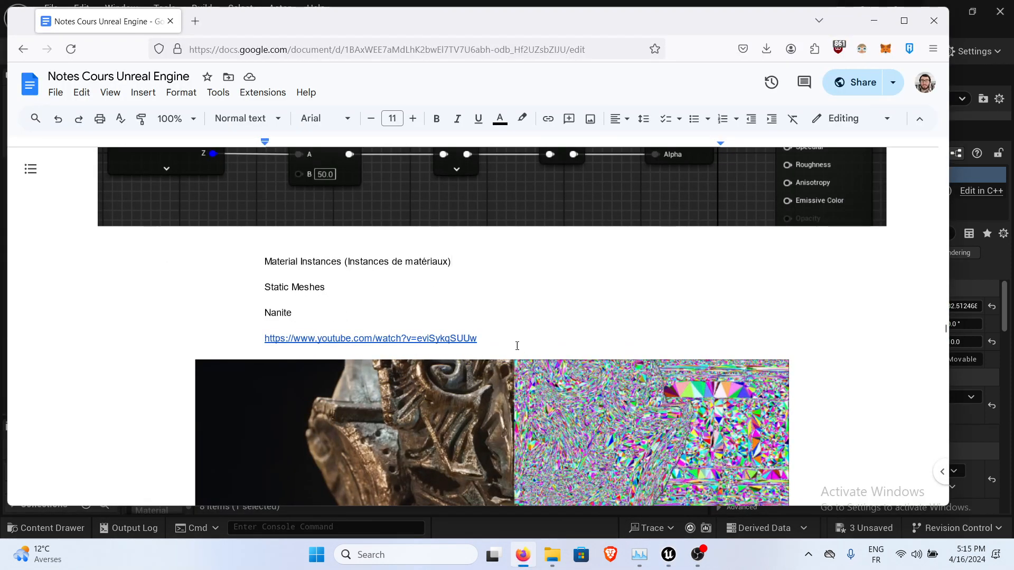
{"action": "scroll", "coordinate": [502, 321], "scroll_direction": "down", "scroll_amount": 5}
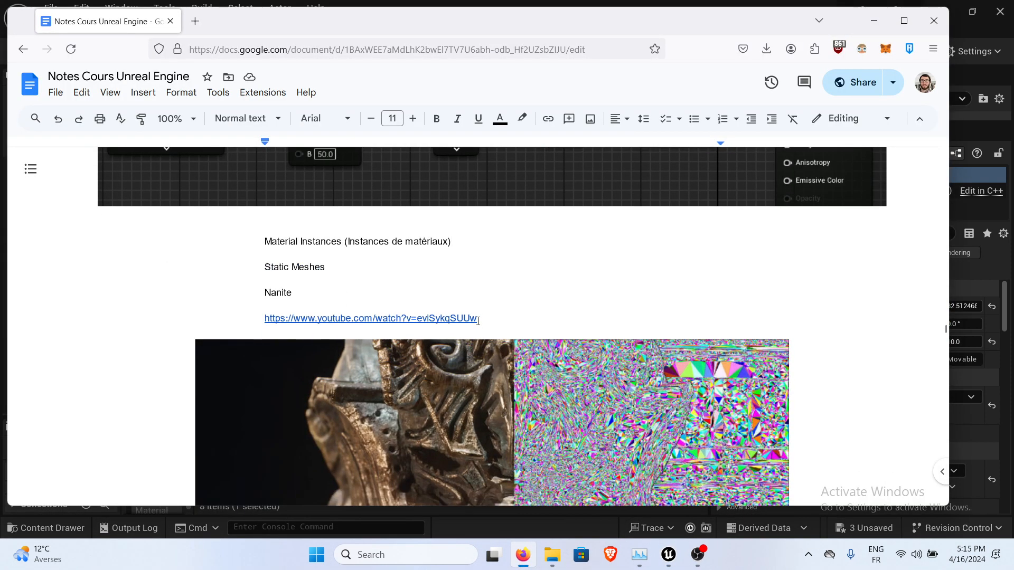
{"action": "scroll", "coordinate": [474, 293], "scroll_direction": "up", "scroll_amount": 4}
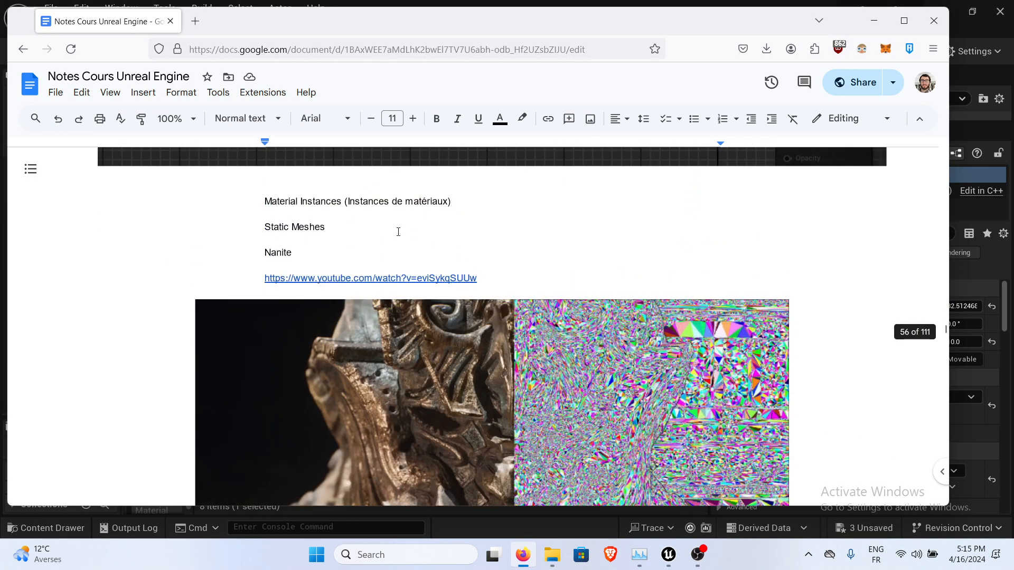
{"action": "scroll", "coordinate": [470, 237], "scroll_direction": "down", "scroll_amount": 3}
{"action": "scroll", "coordinate": [486, 259], "scroll_direction": "up", "scroll_amount": 1}
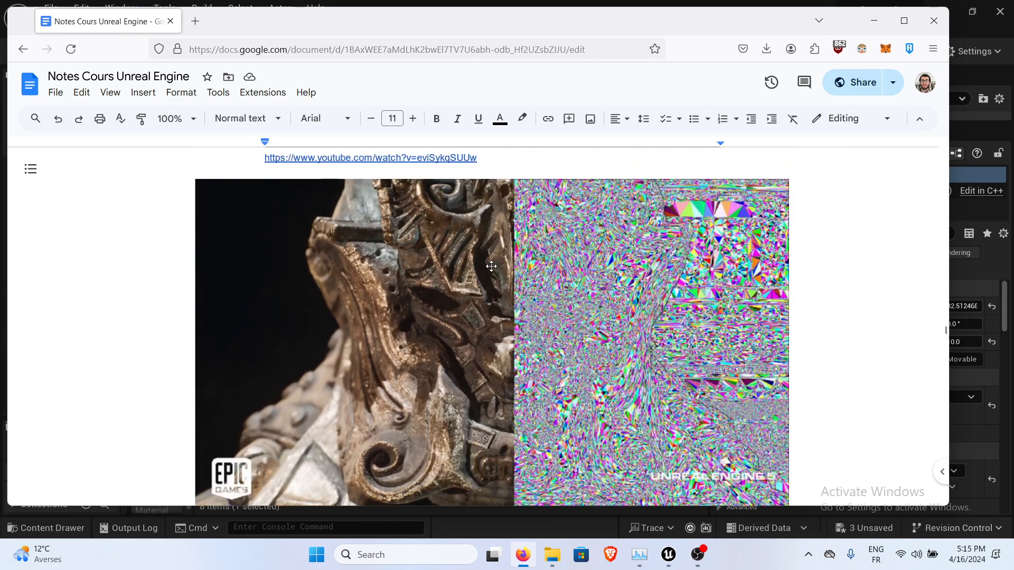
{"action": "scroll", "coordinate": [491, 266], "scroll_direction": "down", "scroll_amount": 1}
{"action": "scroll", "coordinate": [491, 266], "scroll_direction": "down", "scroll_amount": 1}
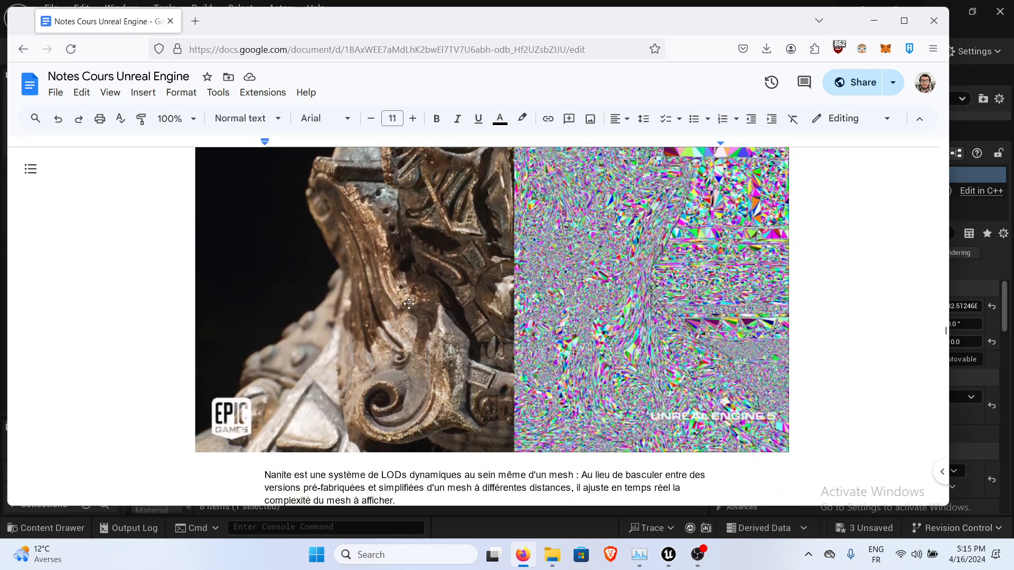
{"action": "scroll", "coordinate": [409, 304], "scroll_direction": "up", "scroll_amount": 2}
{"action": "scroll", "coordinate": [686, 216], "scroll_direction": "down", "scroll_amount": 2}
{"action": "scroll", "coordinate": [623, 282], "scroll_direction": "down", "scroll_amount": 5}
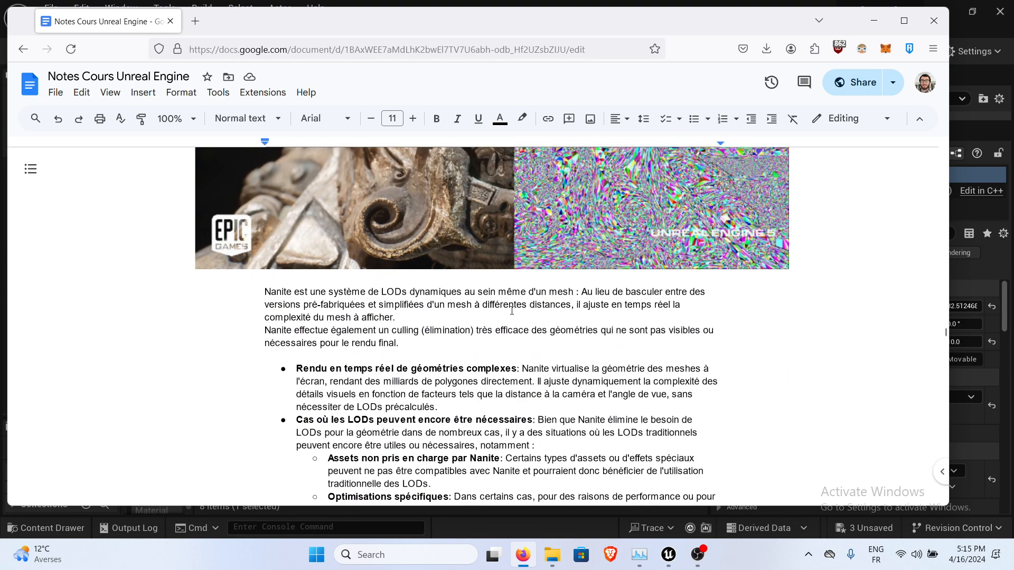
{"action": "scroll", "coordinate": [466, 289], "scroll_direction": "down", "scroll_amount": 6}
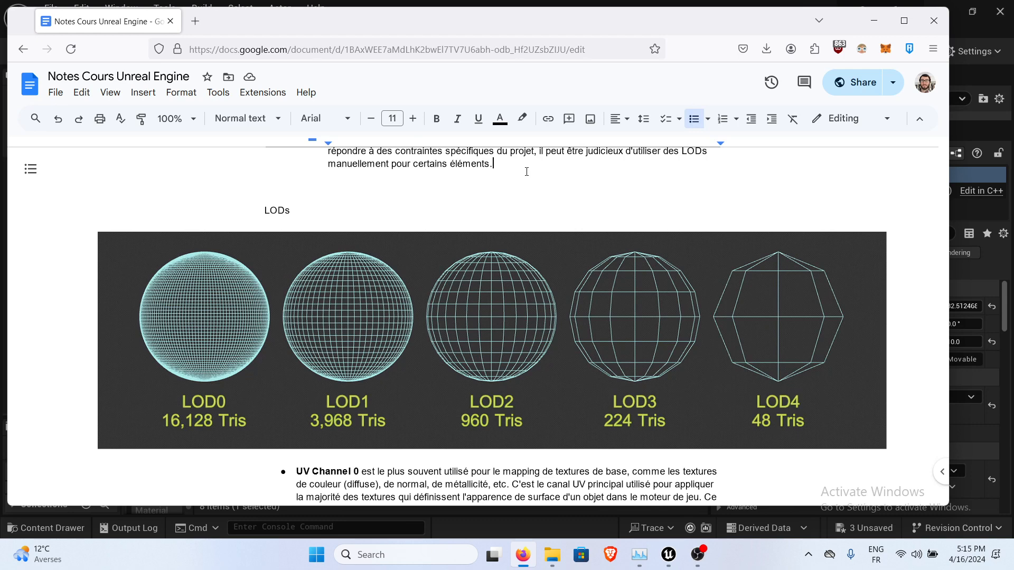
{"action": "left_click_drag", "start_coordinate": [550, 15], "coordinate": [567, 18]}
{"action": "left_click", "coordinate": [888, 25]}
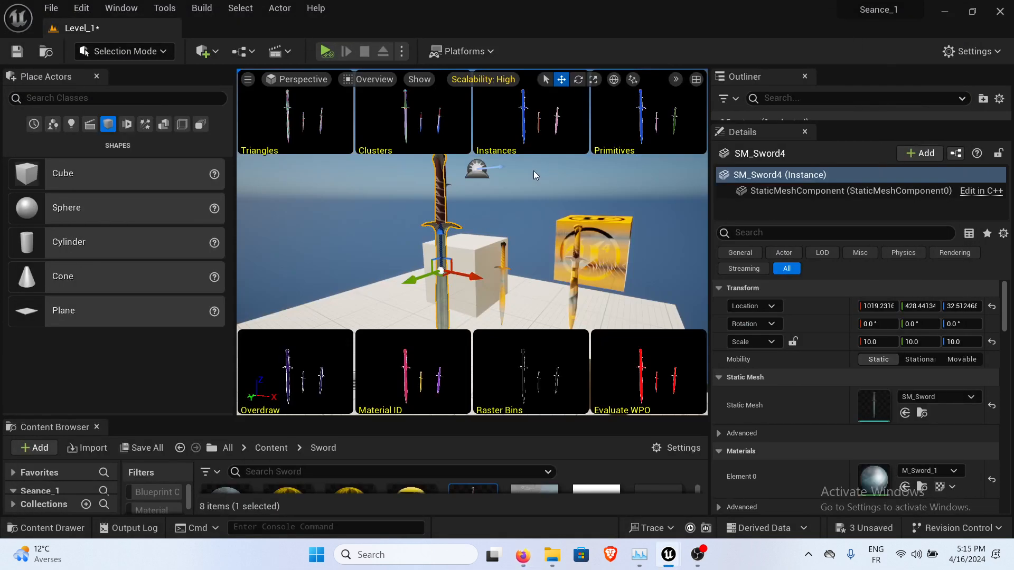
Examine the swords in Level_1 from several distances and angles in the Nanite Visualization Overview mode.
{"action": "key", "text": "s"}
{"action": "right_click_drag", "start_coordinate": [520, 195], "coordinate": [508, 208]}
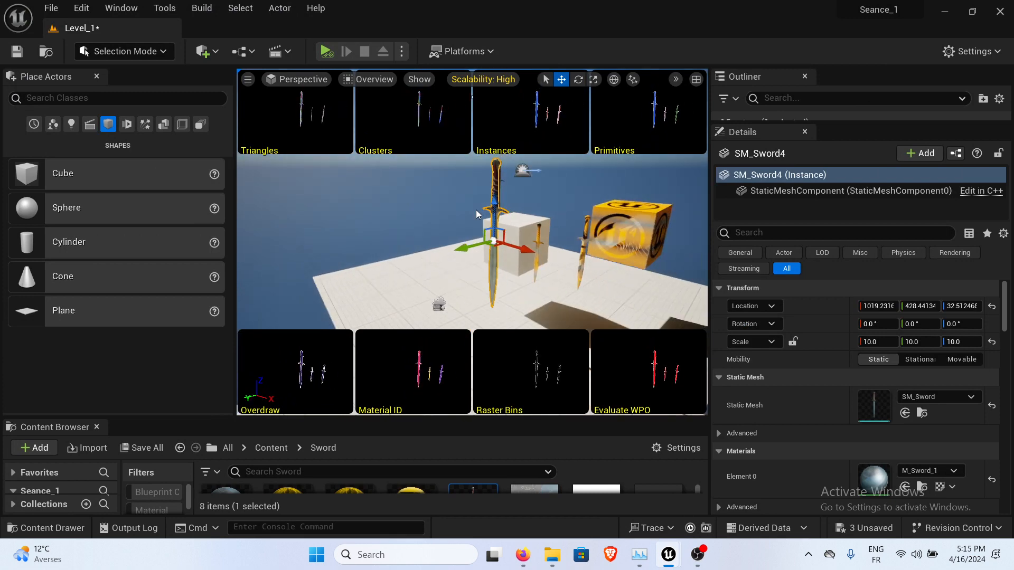
{"action": "right_click_drag", "start_coordinate": [432, 217], "coordinate": [476, 220]}
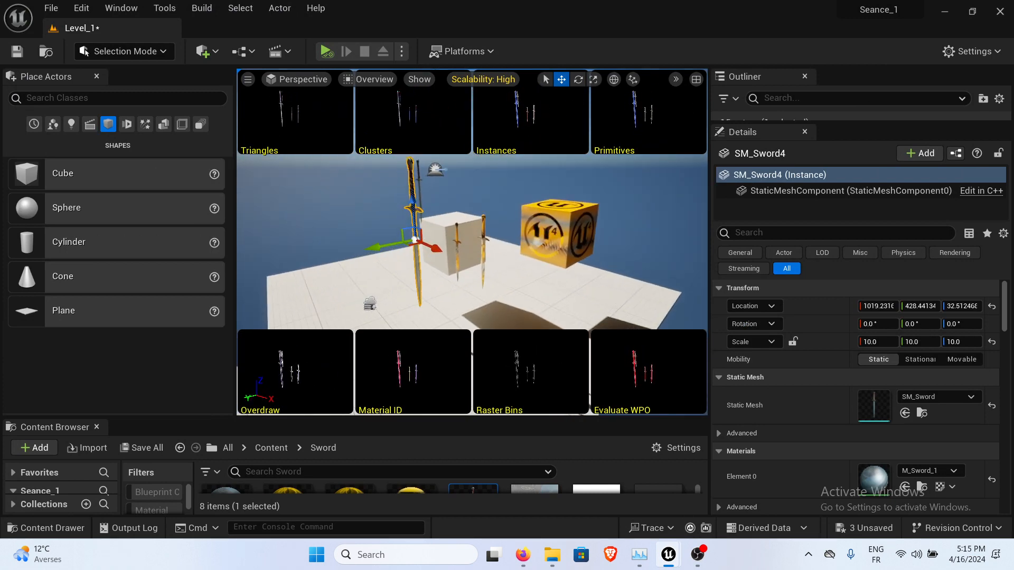
{"action": "key", "text": "w"}
{"action": "key", "text": "s"}
{"action": "key", "text": "w"}
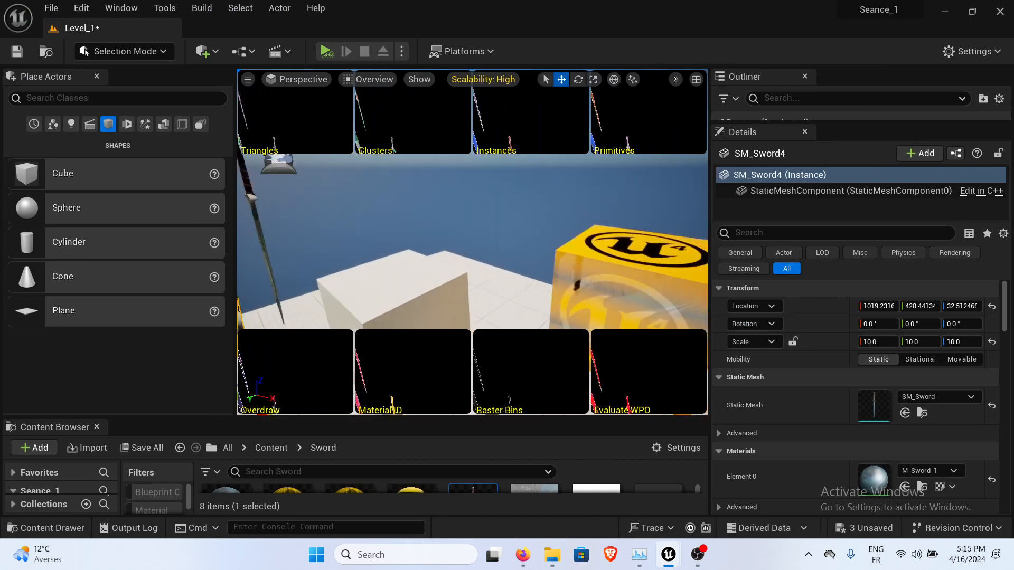
{"action": "key", "text": "s"}
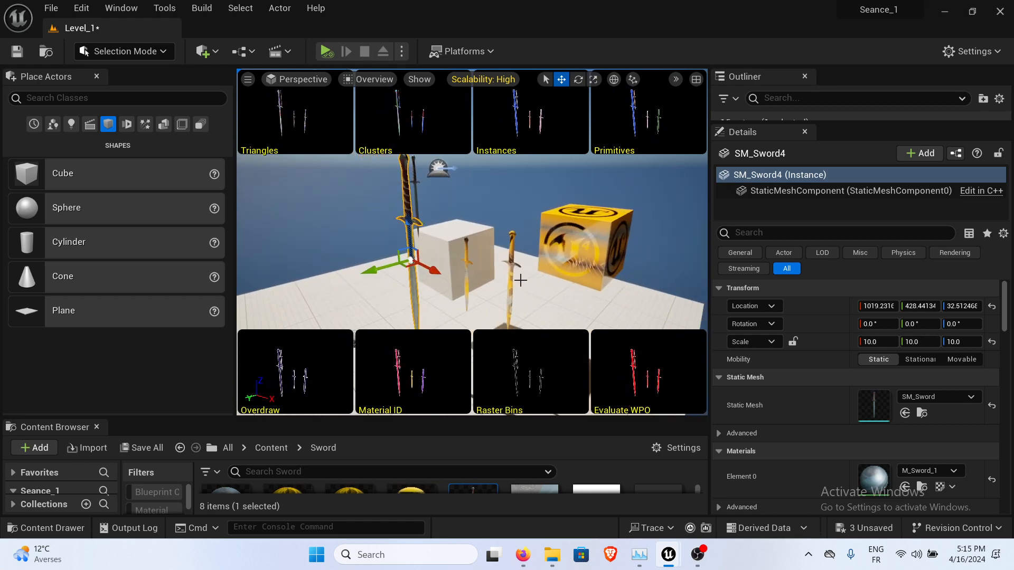
{"action": "right_click_drag", "start_coordinate": [520, 280], "coordinate": [584, 253]}
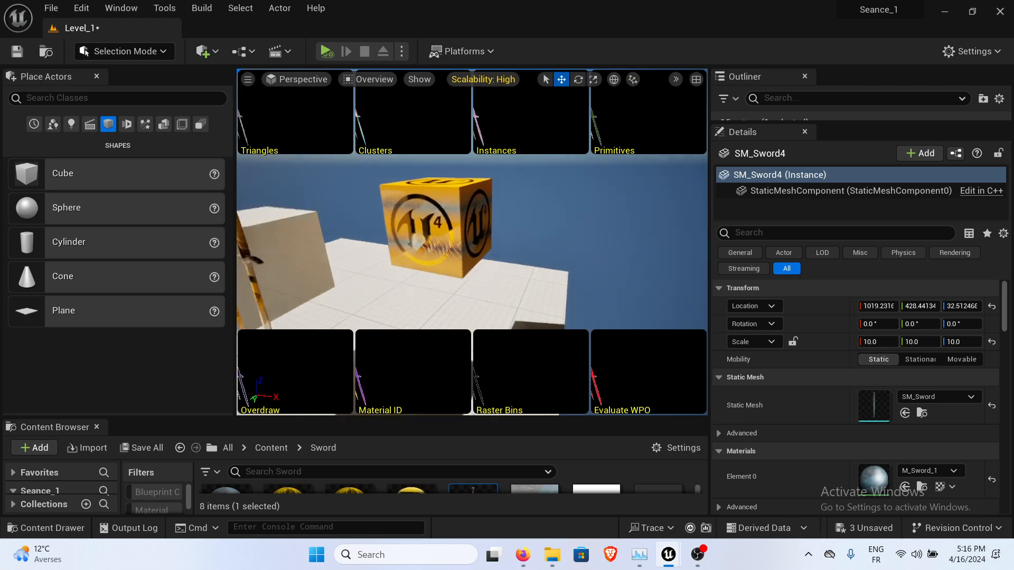
{"action": "right_click_drag", "start_coordinate": [507, 252], "coordinate": [475, 213]}
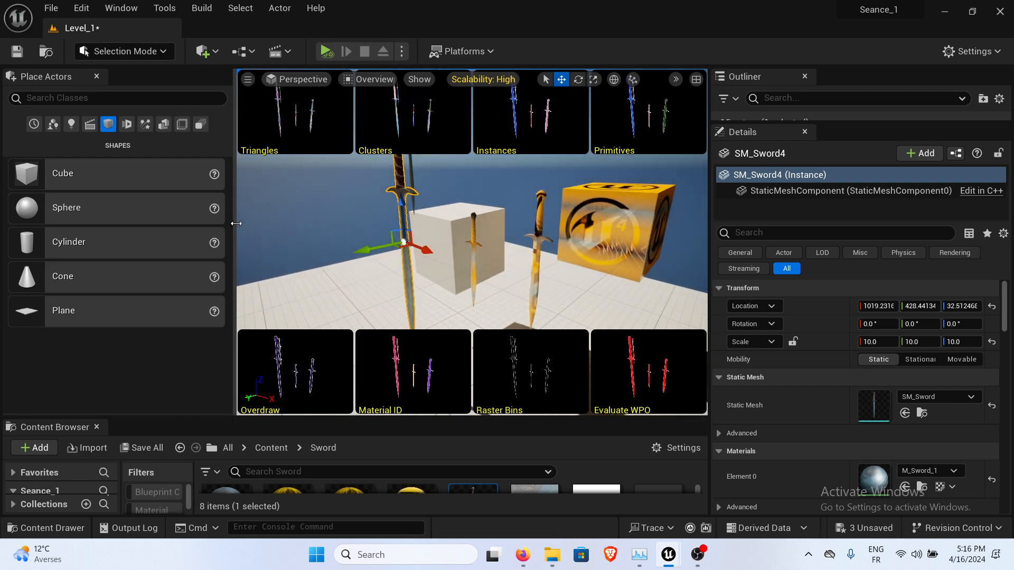
Widen the level viewport and set its view mode back to Lit.
{"action": "left_click_drag", "start_coordinate": [236, 228], "coordinate": [117, 228]}
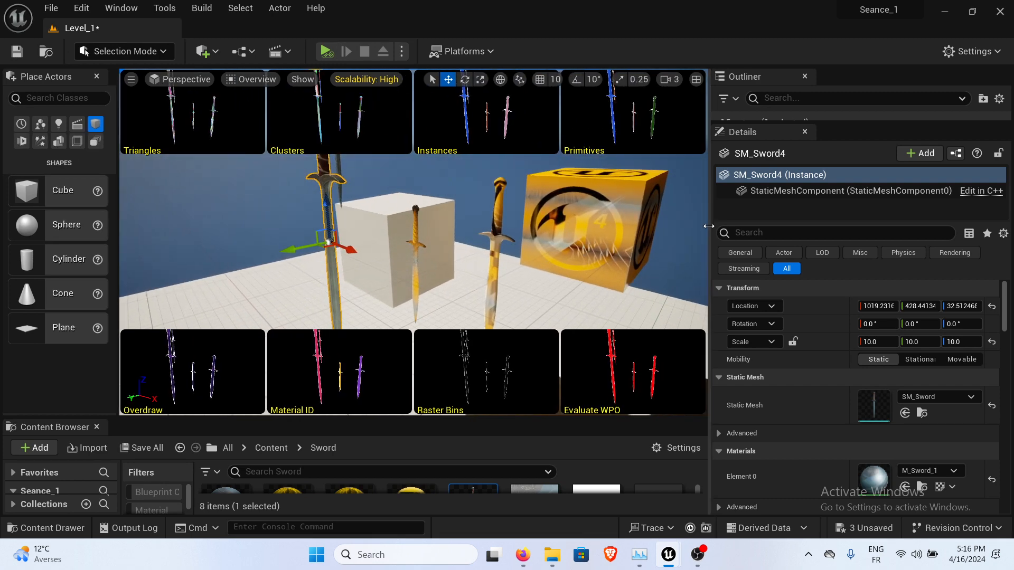
{"action": "left_click_drag", "start_coordinate": [709, 228], "coordinate": [911, 217]}
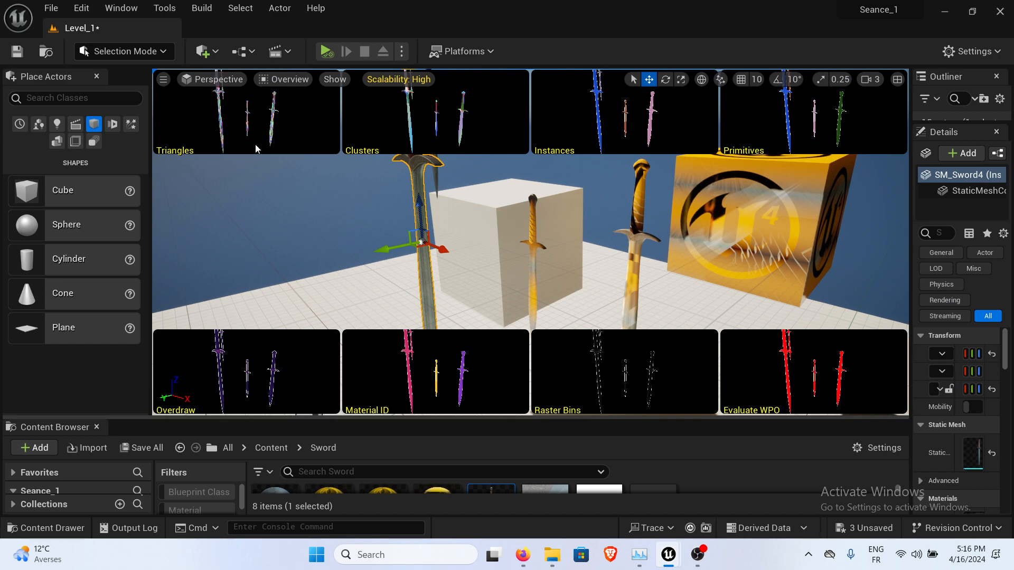
{"action": "left_click", "coordinate": [283, 82]}
{"action": "left_click", "coordinate": [330, 115]}
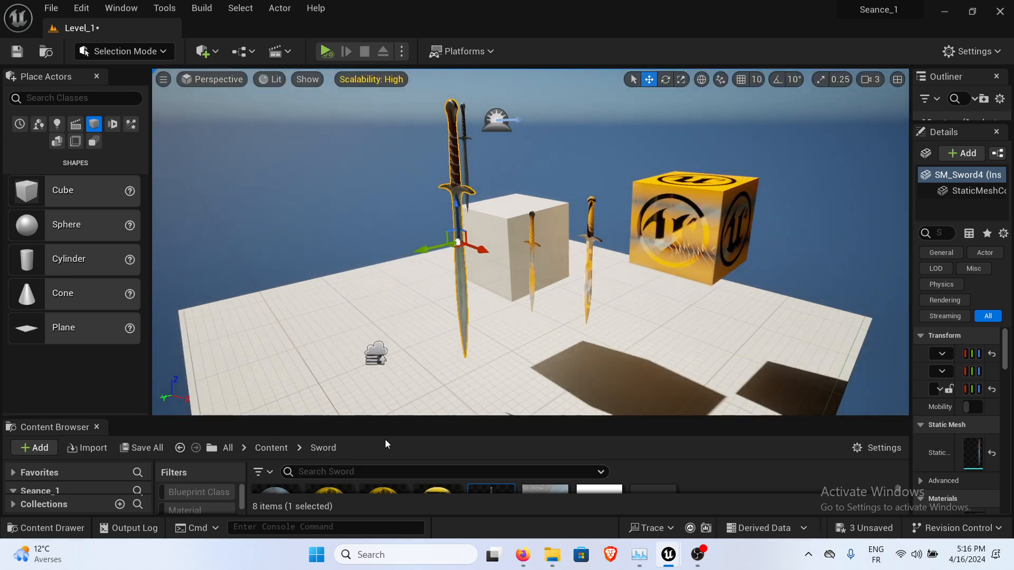
Enlarge the Content Browser and filter all project and engine content to static meshes.
{"action": "left_click_drag", "start_coordinate": [394, 418], "coordinate": [396, 216]}
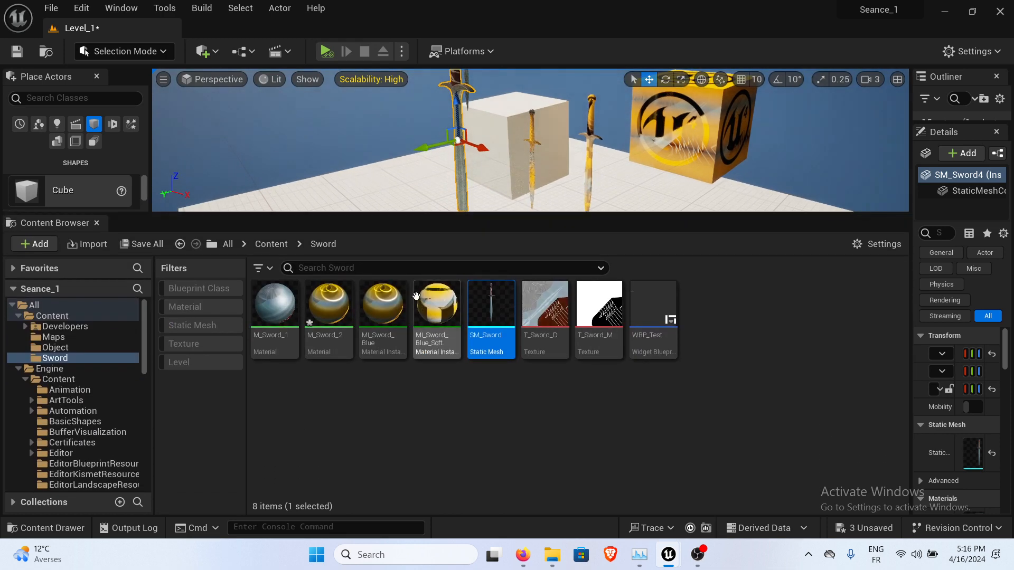
{"action": "left_click", "coordinate": [53, 315]}
{"action": "left_click", "coordinate": [33, 305]}
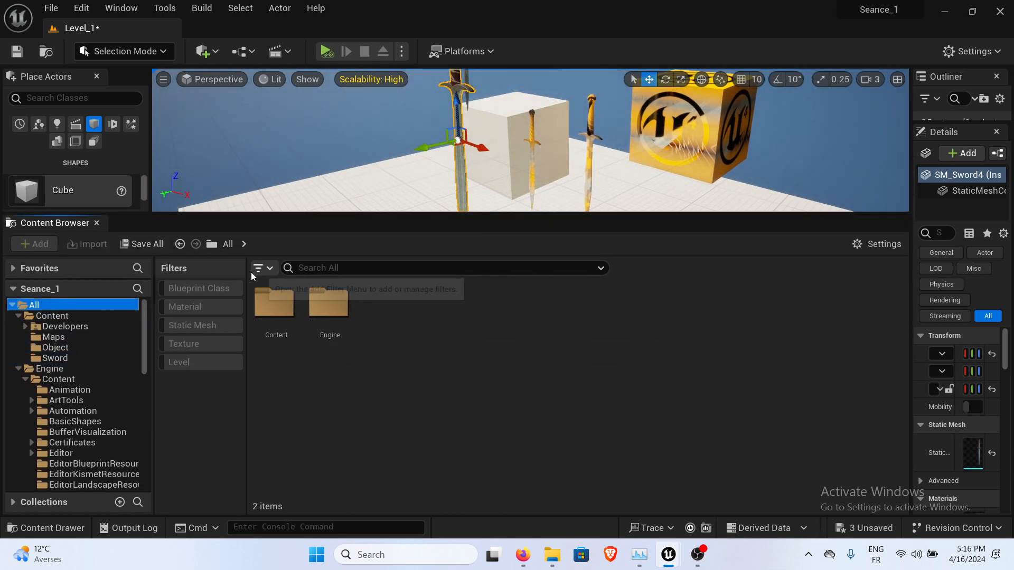
{"action": "left_click", "coordinate": [195, 320]}
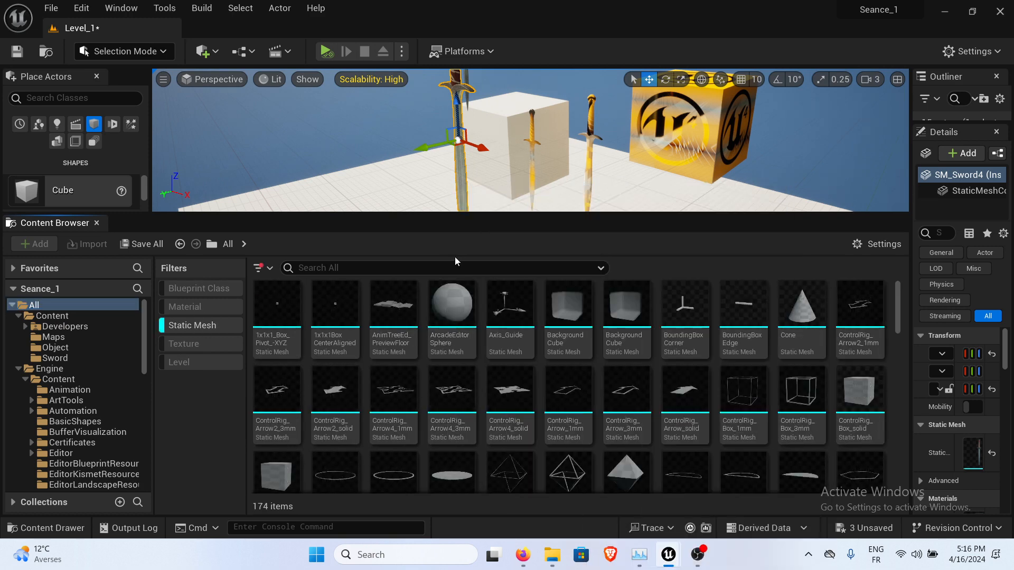
Open the ArcadeEditorSphere static mesh and review its LOD Picker and LOD 0 settings.
{"action": "double_click", "coordinate": [452, 305]}
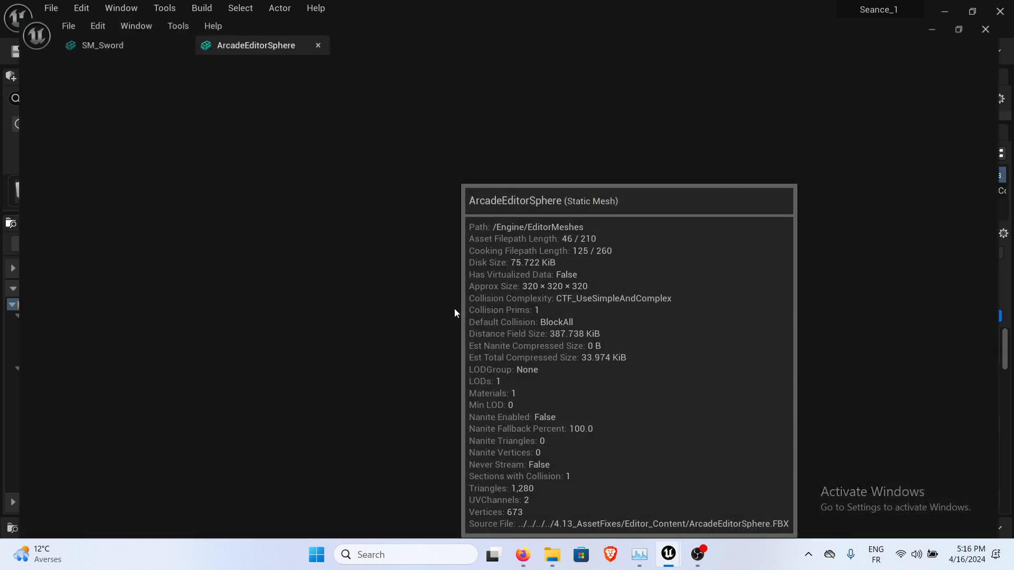
{"action": "scroll", "coordinate": [701, 252], "scroll_direction": "down", "scroll_amount": 3}
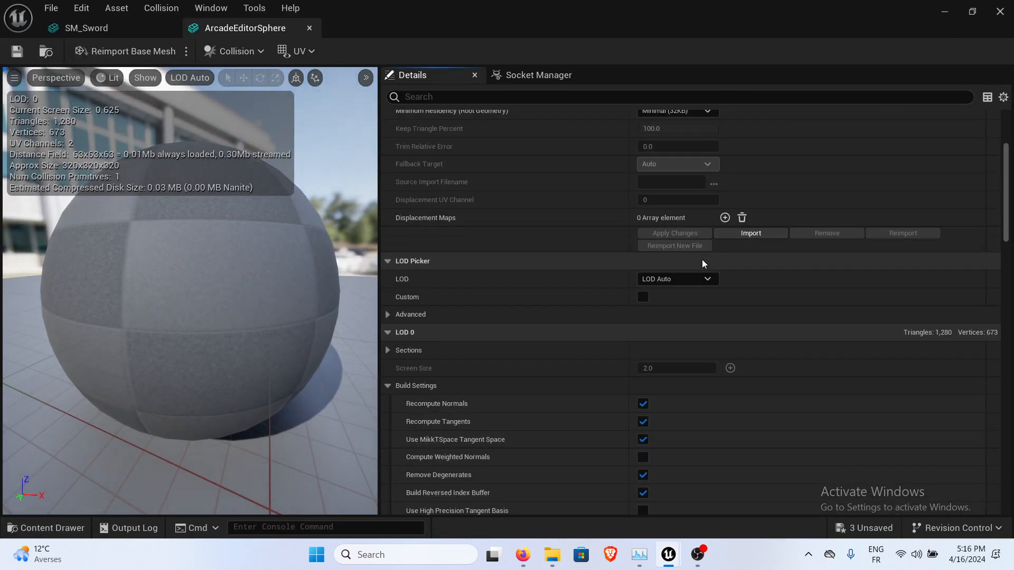
{"action": "left_click", "coordinate": [401, 315]}
{"action": "left_click", "coordinate": [396, 315]}
{"action": "scroll", "coordinate": [580, 325], "scroll_direction": "down", "scroll_amount": 6}
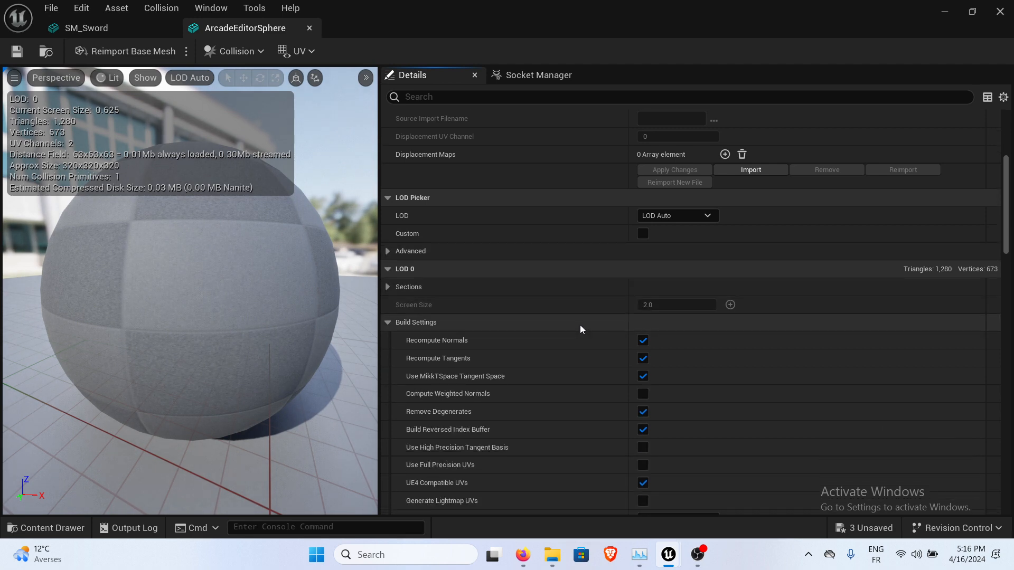
Review the LOD Settings, General Settings and Collision sections of ArcadeEditorSphere, close that mesh and minimize the asset editor window.
{"action": "scroll", "coordinate": [587, 326], "scroll_direction": "down", "scroll_amount": 2}
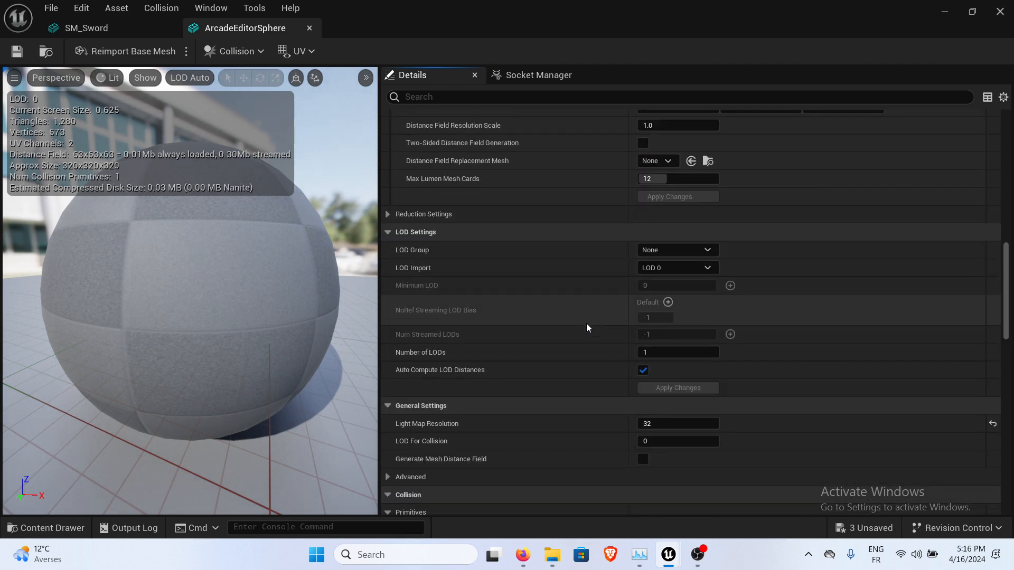
{"action": "scroll", "coordinate": [586, 327], "scroll_direction": "down", "scroll_amount": 4}
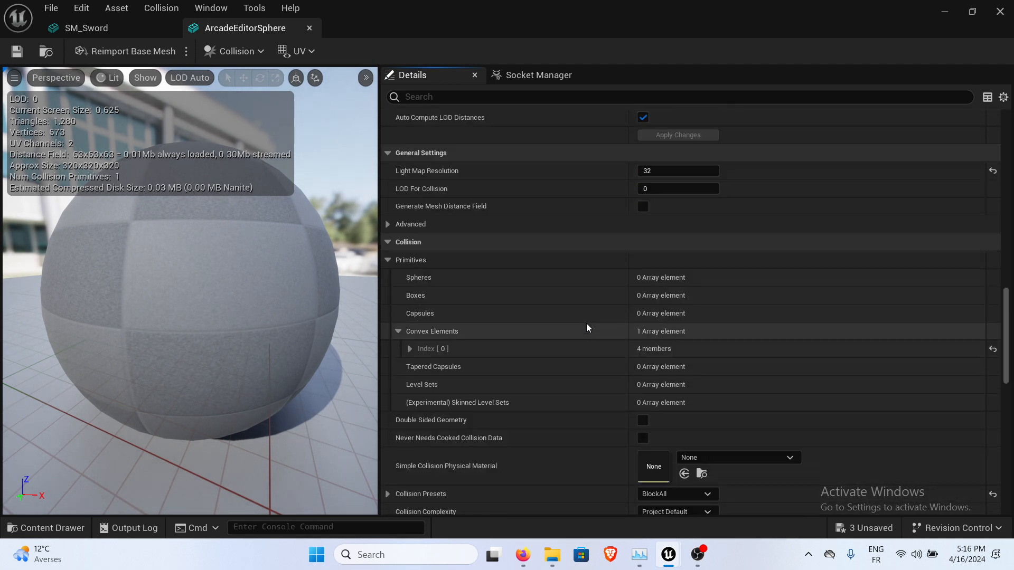
{"action": "scroll", "coordinate": [602, 301], "scroll_direction": "up", "scroll_amount": 1}
{"action": "scroll", "coordinate": [605, 293], "scroll_direction": "up", "scroll_amount": 4}
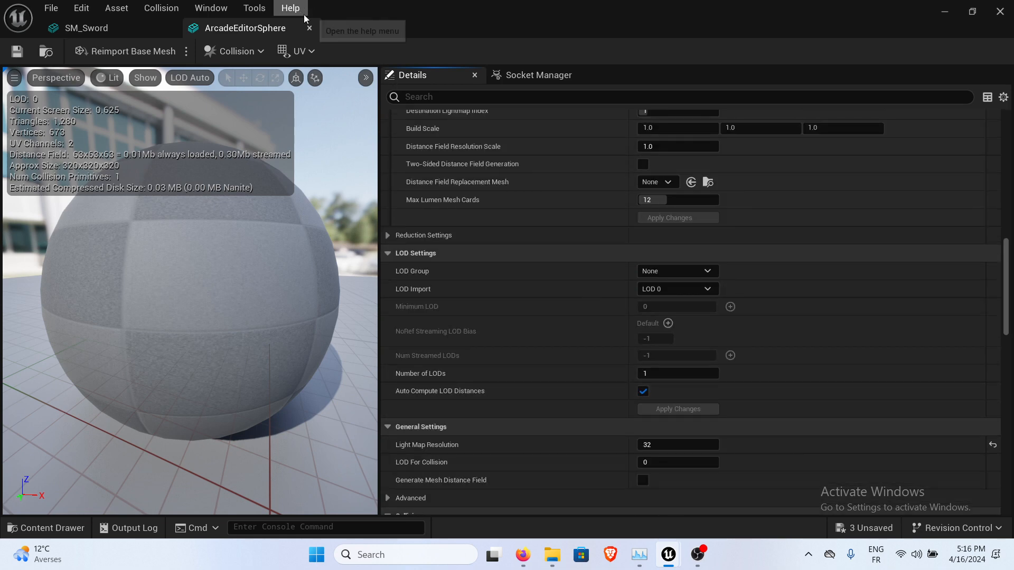
{"action": "left_click", "coordinate": [310, 27]}
{"action": "left_click", "coordinate": [945, 13]}
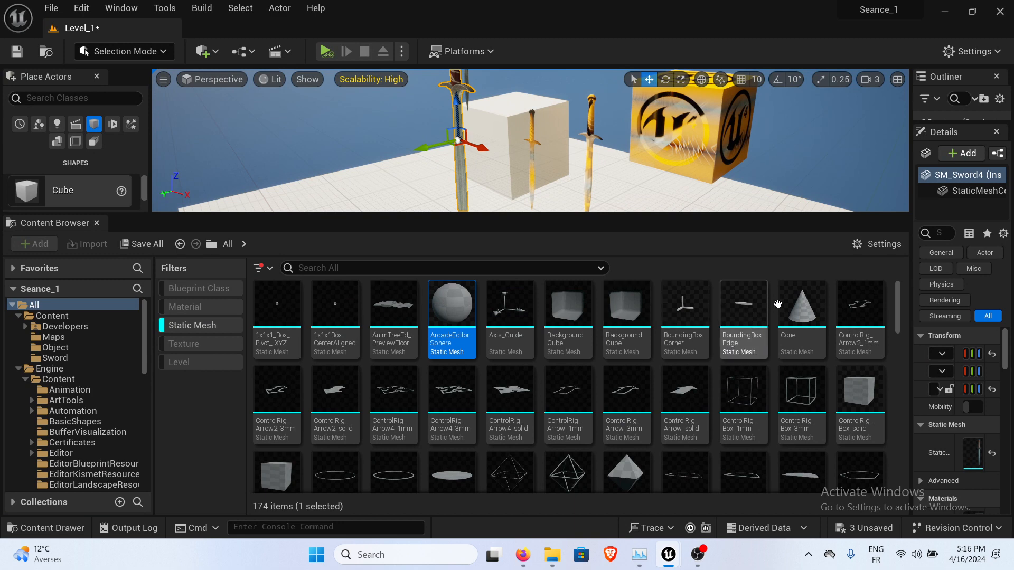
Find the ControlRig_Sphere_solid static mesh in the Content Browser, select it and bring up its asset actions.
{"action": "scroll", "coordinate": [808, 317], "scroll_direction": "down", "scroll_amount": 1}
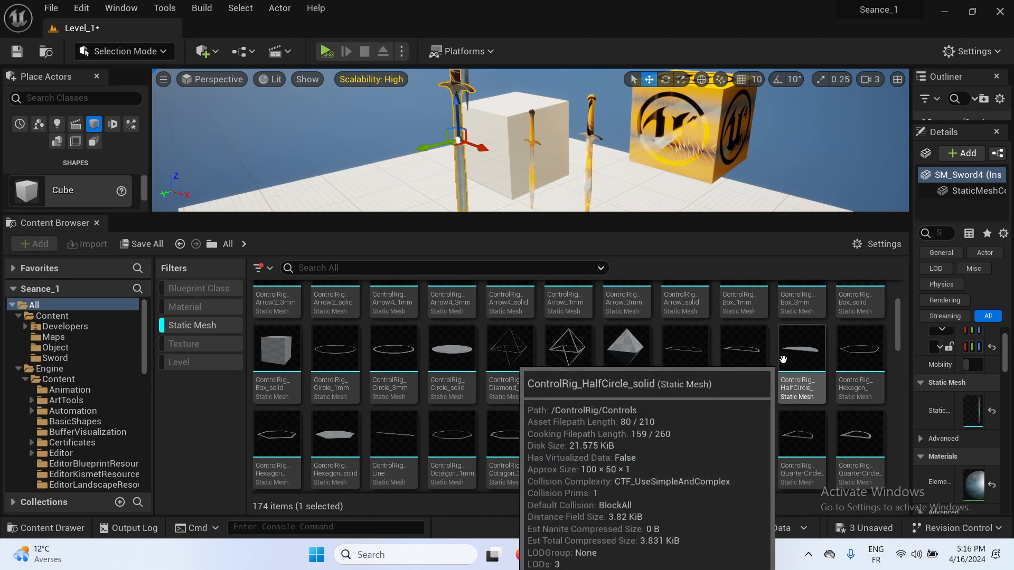
{"action": "scroll", "coordinate": [581, 396], "scroll_direction": "down", "scroll_amount": 5}
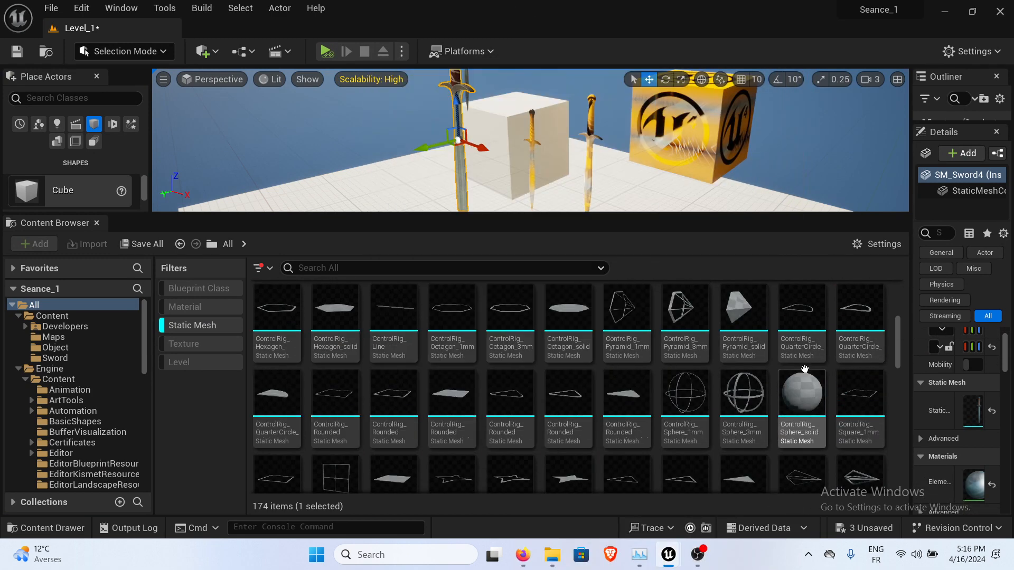
{"action": "scroll", "coordinate": [740, 391], "scroll_direction": "down", "scroll_amount": 2}
{"action": "scroll", "coordinate": [678, 347], "scroll_direction": "up", "scroll_amount": 1}
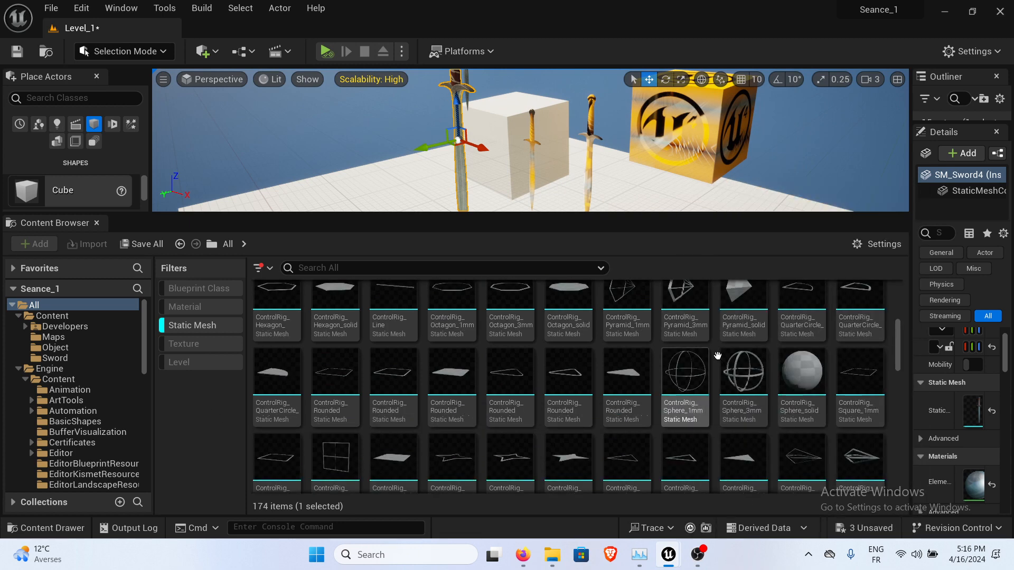
{"action": "left_click", "coordinate": [795, 375]}
{"action": "right_click", "coordinate": [795, 375]}
{"action": "mouse_move", "coordinate": [856, 166]}
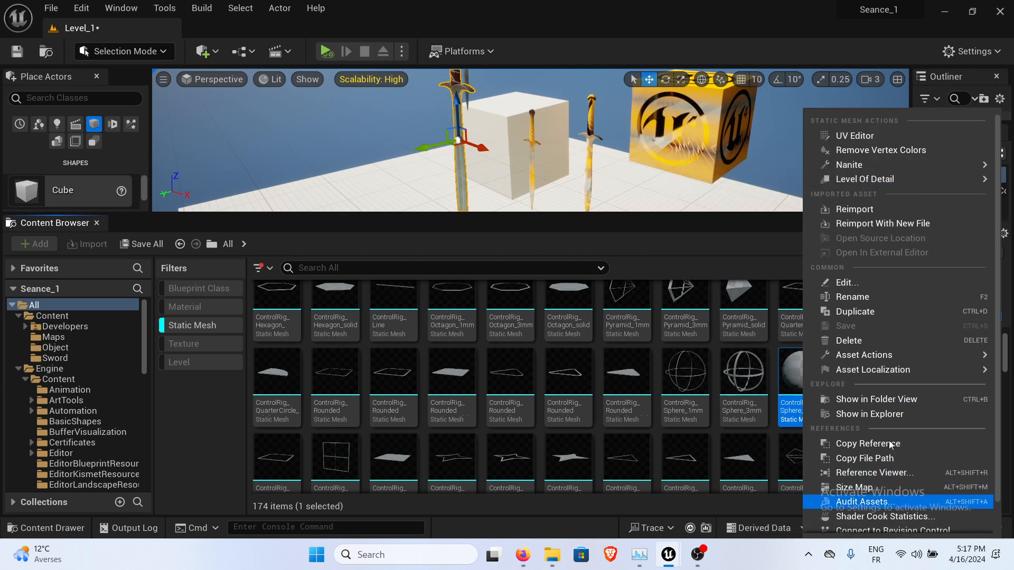
{"action": "scroll", "coordinate": [887, 476], "scroll_direction": "down", "scroll_amount": 1}
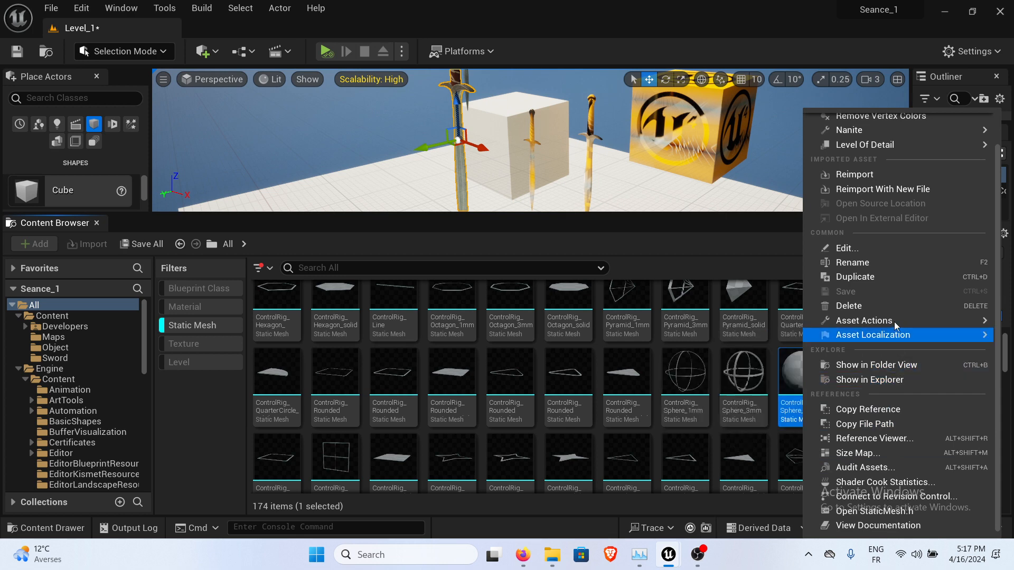
{"action": "mouse_move", "coordinate": [896, 323]}
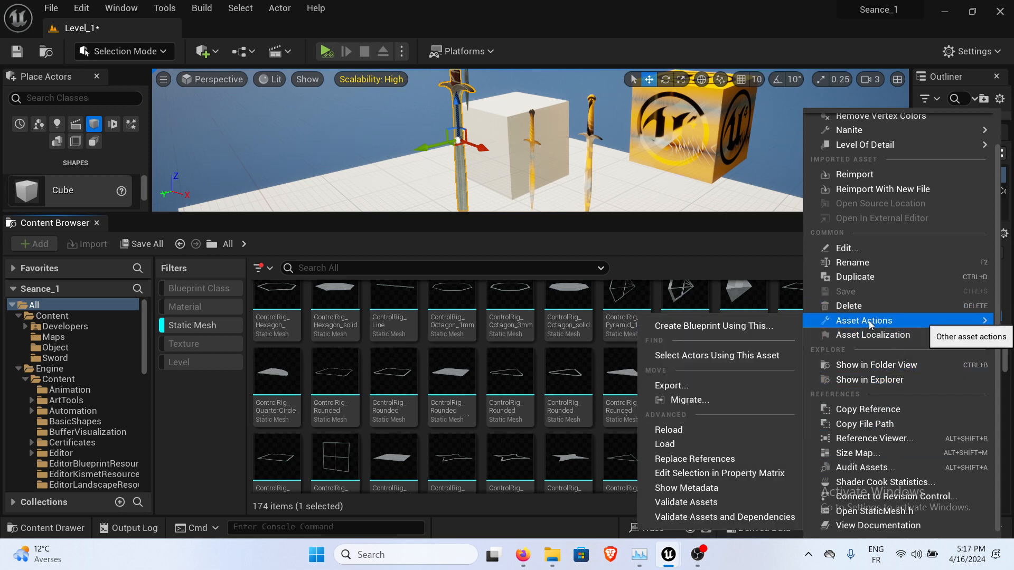
{"action": "scroll", "coordinate": [878, 199], "scroll_direction": "up", "scroll_amount": 1}
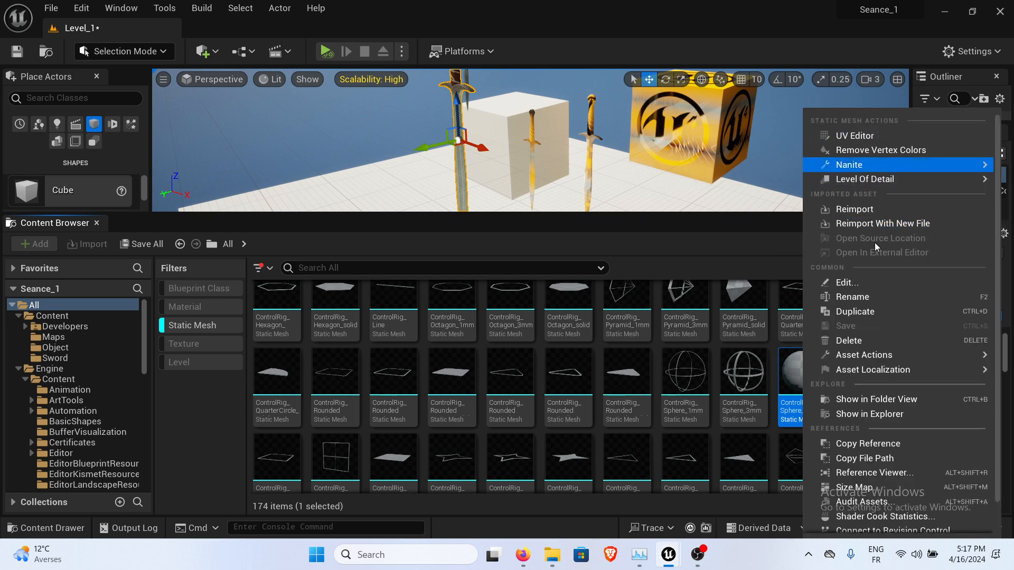
{"action": "mouse_move", "coordinate": [872, 369]}
{"action": "left_click", "coordinate": [531, 384]}
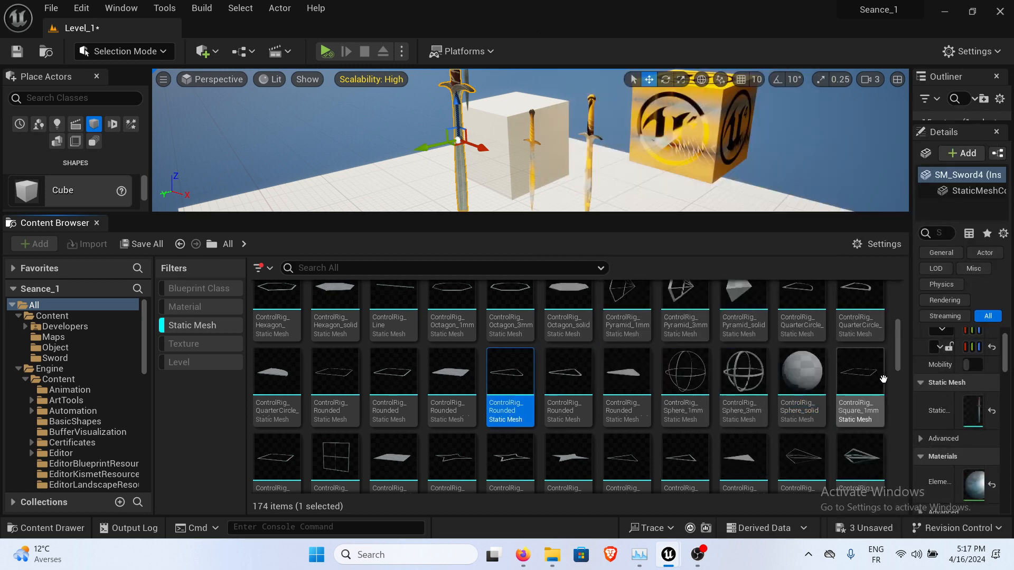
Try to place the ControlRig_Sphere_solid mesh from the content browser into the level beside the cubes and swords.
{"action": "left_click_drag", "start_coordinate": [803, 370], "coordinate": [641, 295]}
{"action": "right_click_drag", "start_coordinate": [531, 140], "coordinate": [550, 170]}
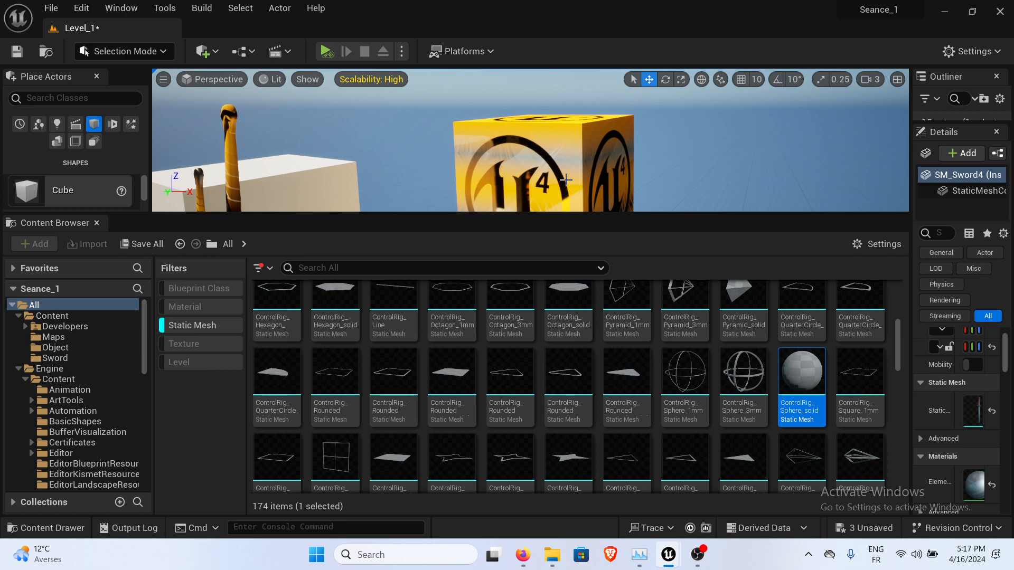
{"action": "right_click_drag", "start_coordinate": [637, 147], "coordinate": [594, 147]}
Open the ControlRig_Sphere_solid mesh in its editor and set the displayed level of detail to LOD 0.
{"action": "double_click", "coordinate": [800, 382]}
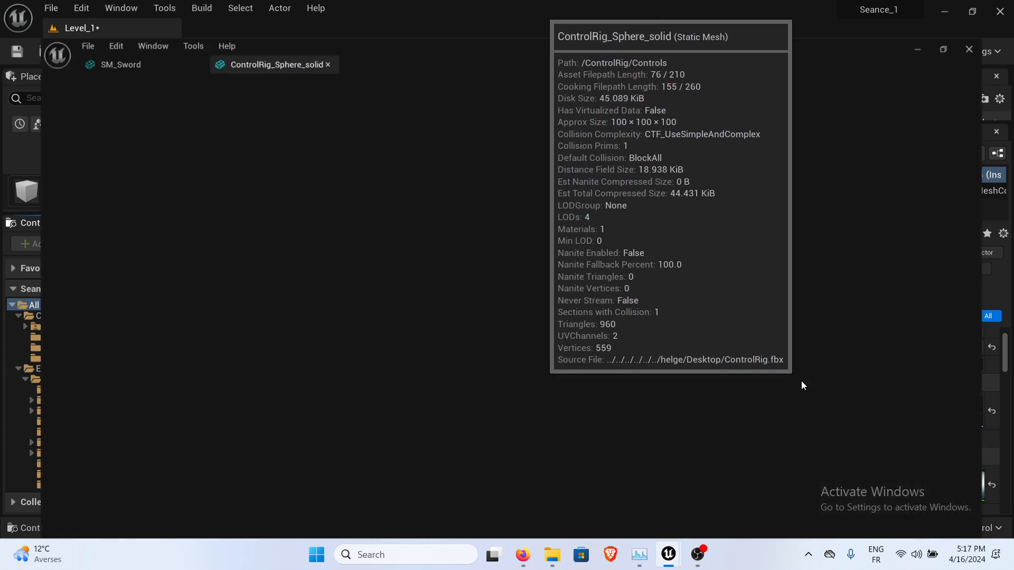
{"action": "scroll", "coordinate": [716, 322], "scroll_direction": "down", "scroll_amount": 3}
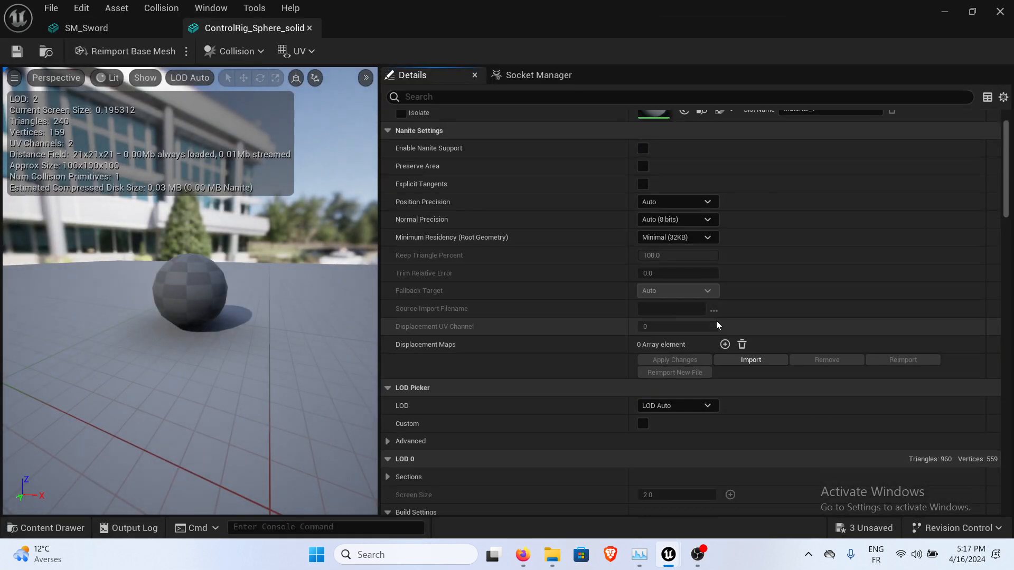
{"action": "left_click", "coordinate": [693, 362]}
{"action": "left_click", "coordinate": [693, 363]}
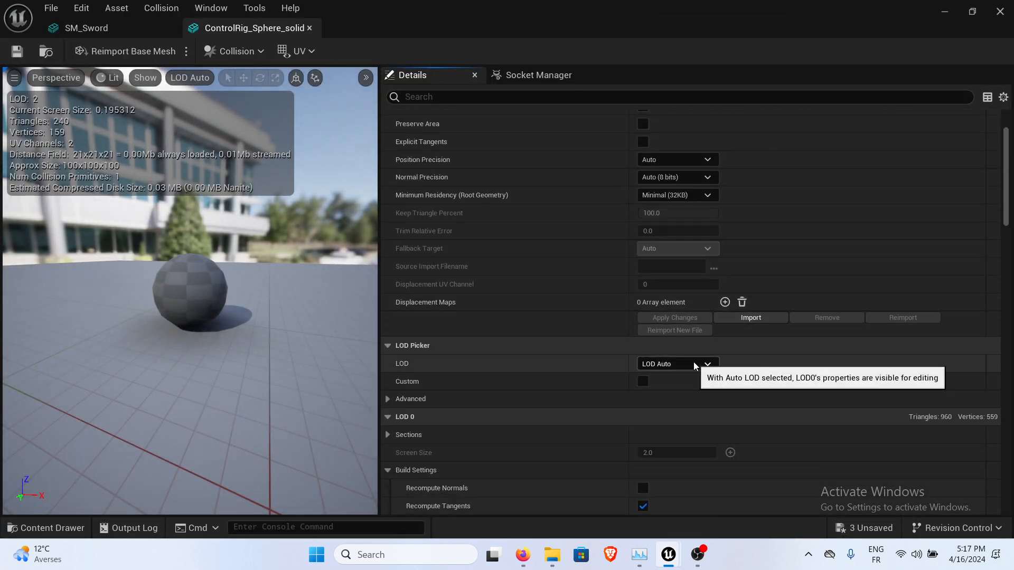
{"action": "left_click", "coordinate": [693, 362]}
{"action": "left_click", "coordinate": [663, 399]}
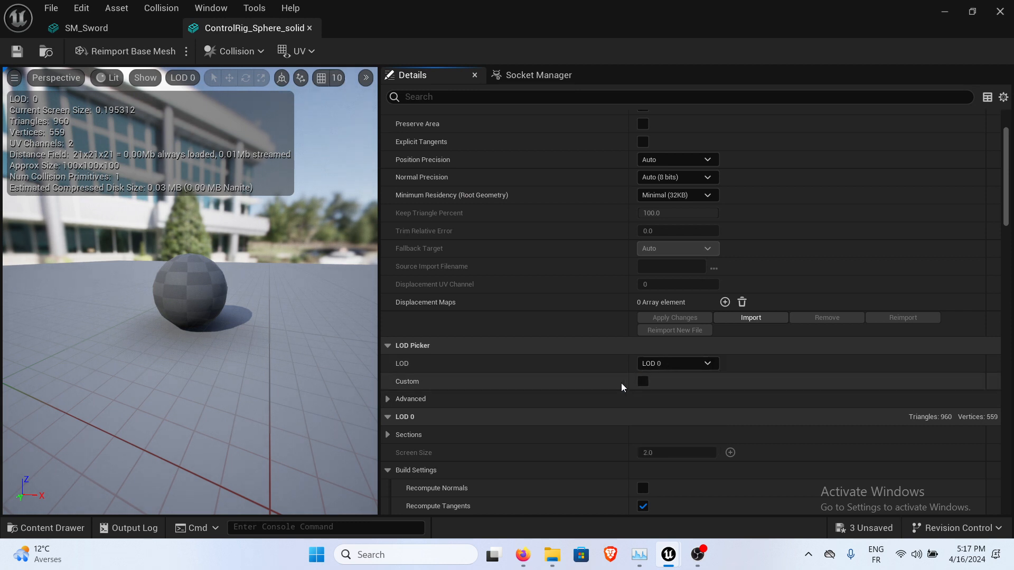
Preview the sphere at LOD 1, LOD 2 and LOD 3 in turn, widening the preview area to inspect LOD 3 closely.
{"action": "left_click", "coordinate": [700, 365]}
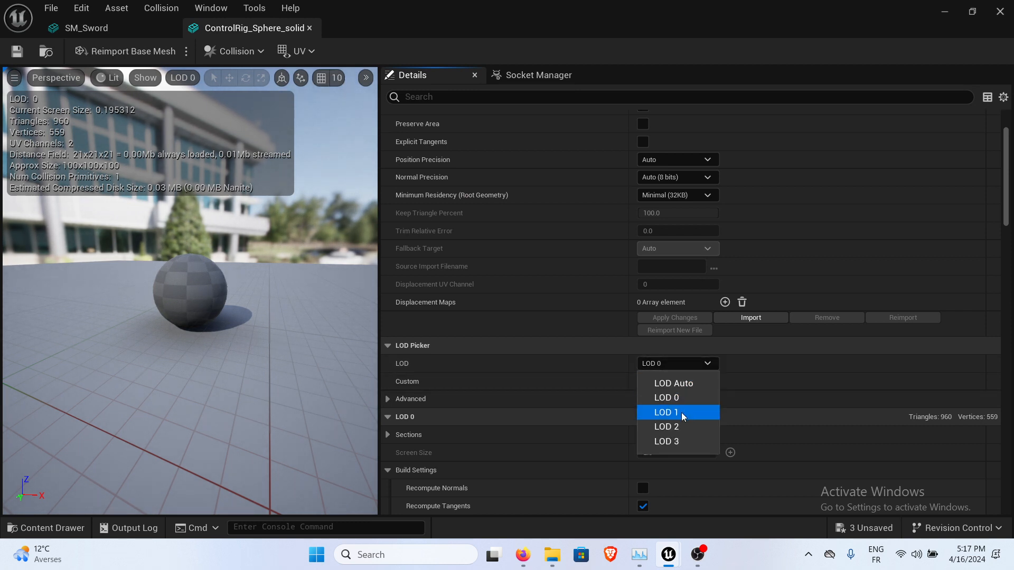
{"action": "left_click", "coordinate": [681, 413]}
{"action": "left_click", "coordinate": [696, 369]}
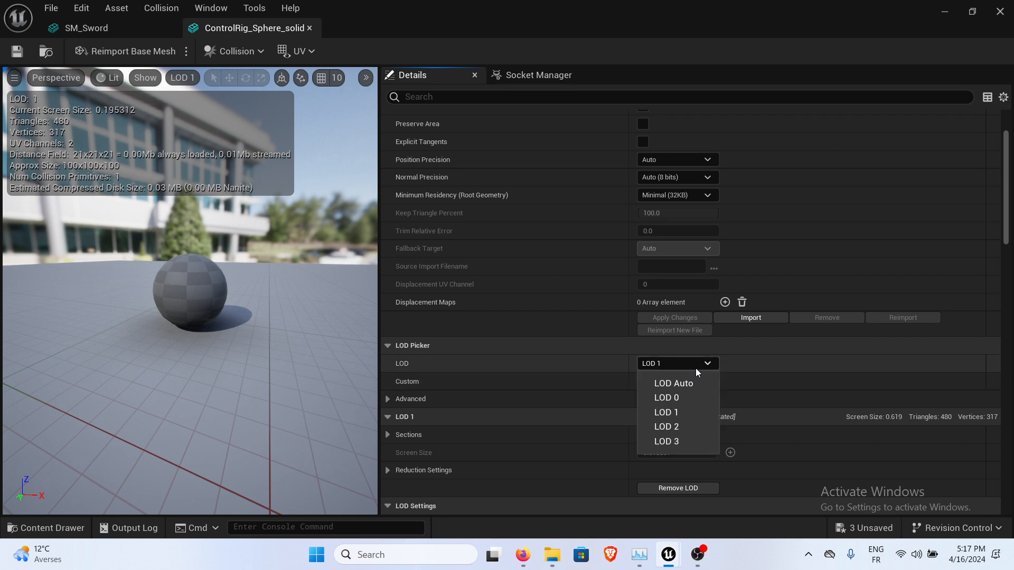
{"action": "left_click", "coordinate": [681, 427]}
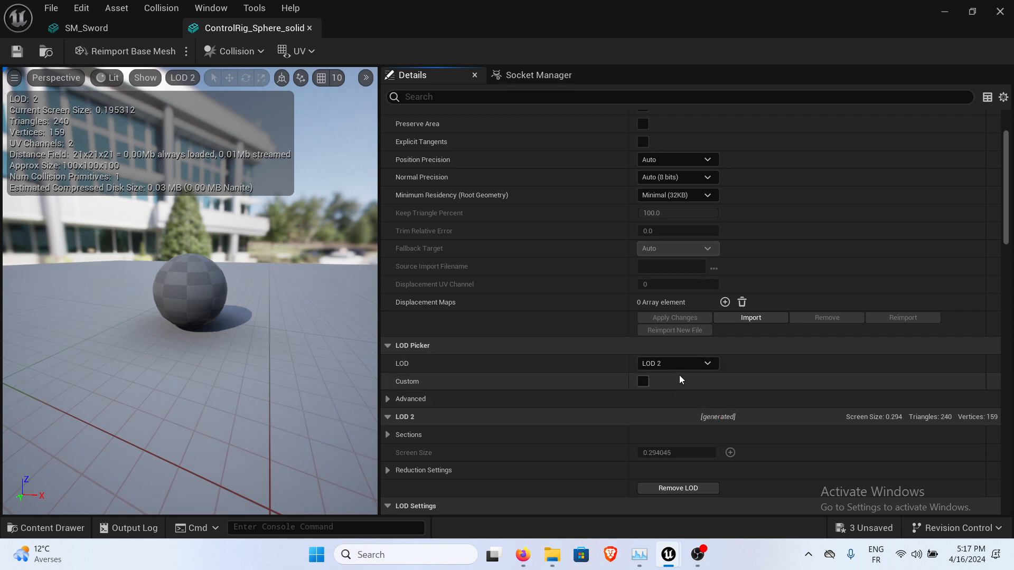
{"action": "left_click", "coordinate": [680, 367]}
{"action": "left_click", "coordinate": [680, 440]}
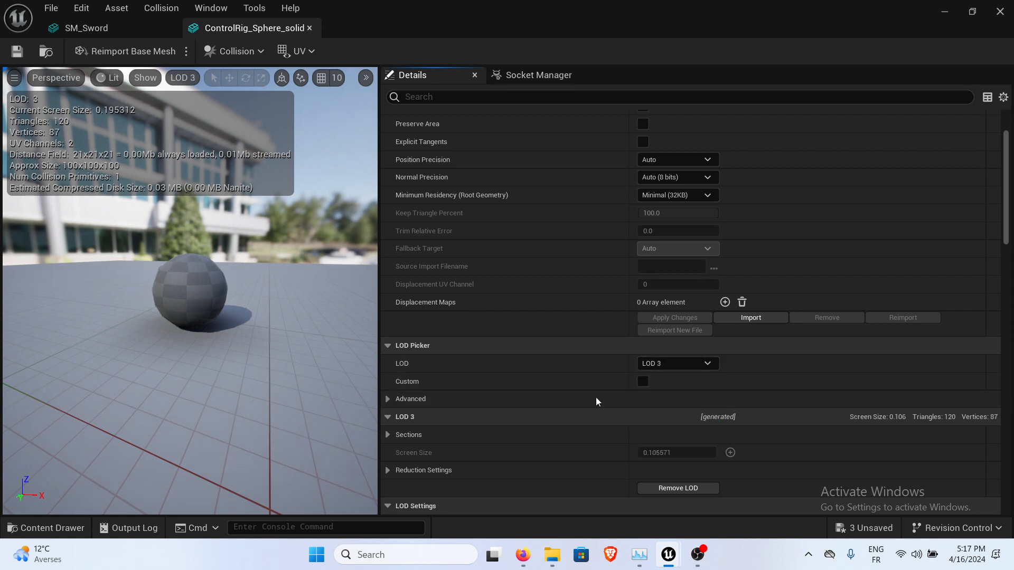
{"action": "left_click_drag", "start_coordinate": [218, 381], "coordinate": [197, 360]}
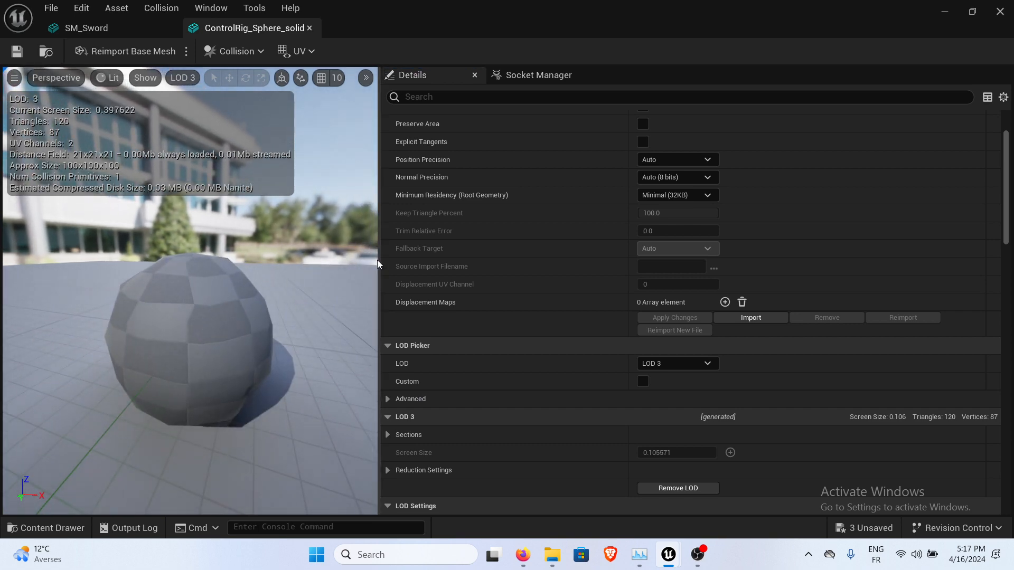
{"action": "left_click_drag", "start_coordinate": [379, 262], "coordinate": [449, 262]}
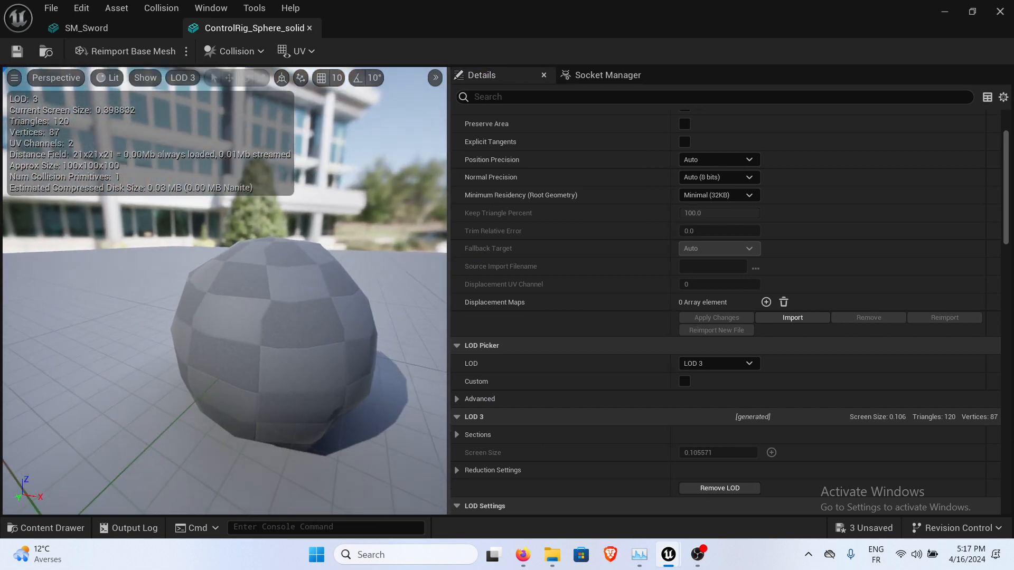
Display the enlarged sphere at LOD 0 and LOD 1 to compare its smoothness with the coarser version.
{"action": "scroll", "coordinate": [481, 402], "scroll_direction": "up", "scroll_amount": 3}
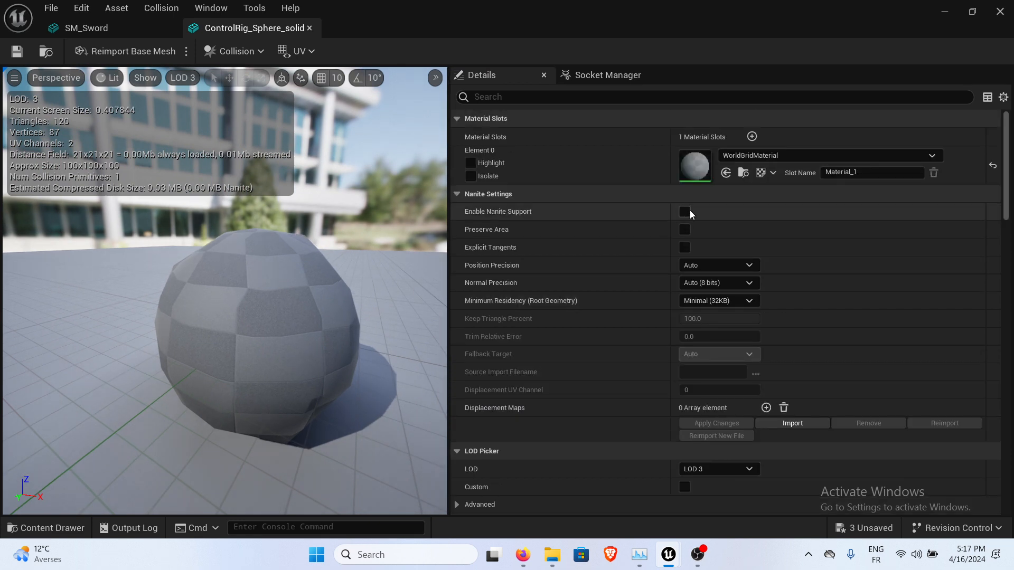
{"action": "scroll", "coordinate": [712, 351], "scroll_direction": "down", "scroll_amount": 4}
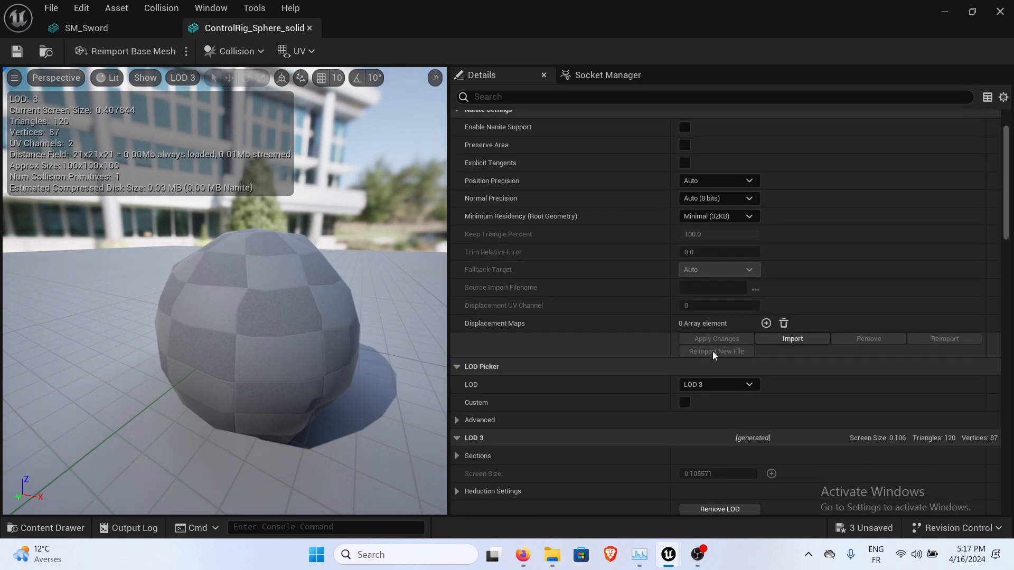
{"action": "left_click", "coordinate": [725, 323]}
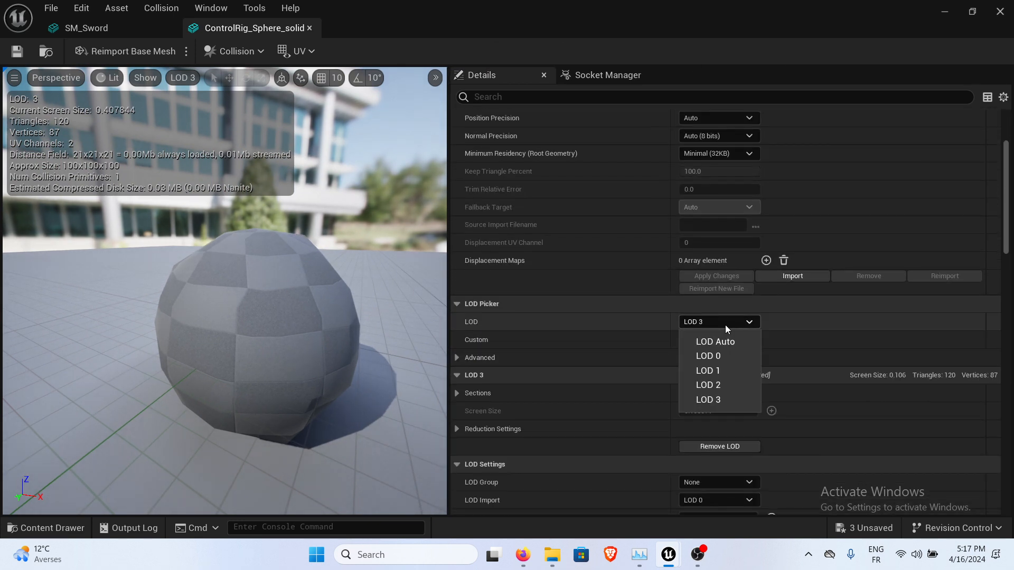
{"action": "left_click", "coordinate": [708, 355]}
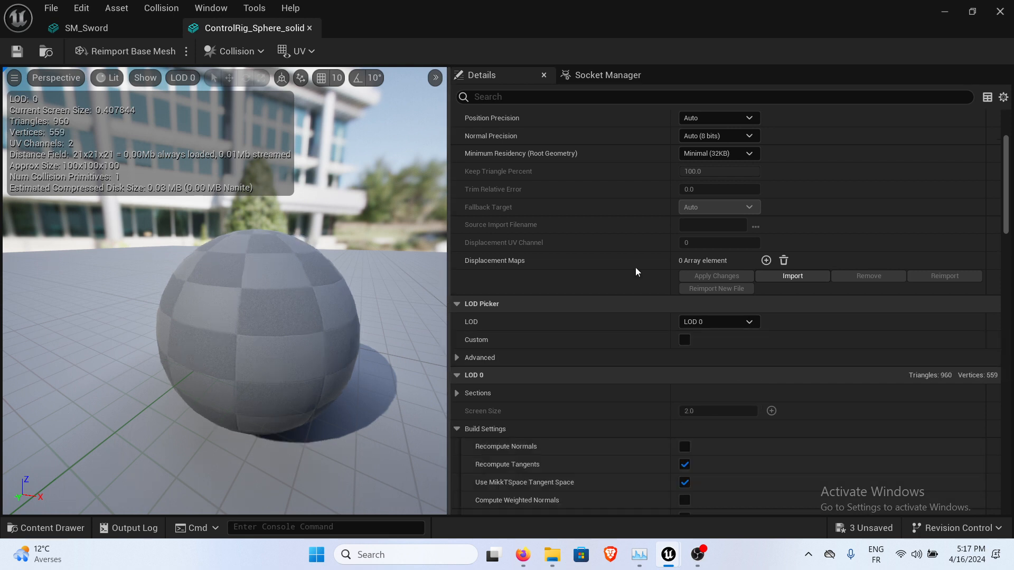
{"action": "left_click", "coordinate": [708, 320]}
{"action": "left_click", "coordinate": [715, 368]}
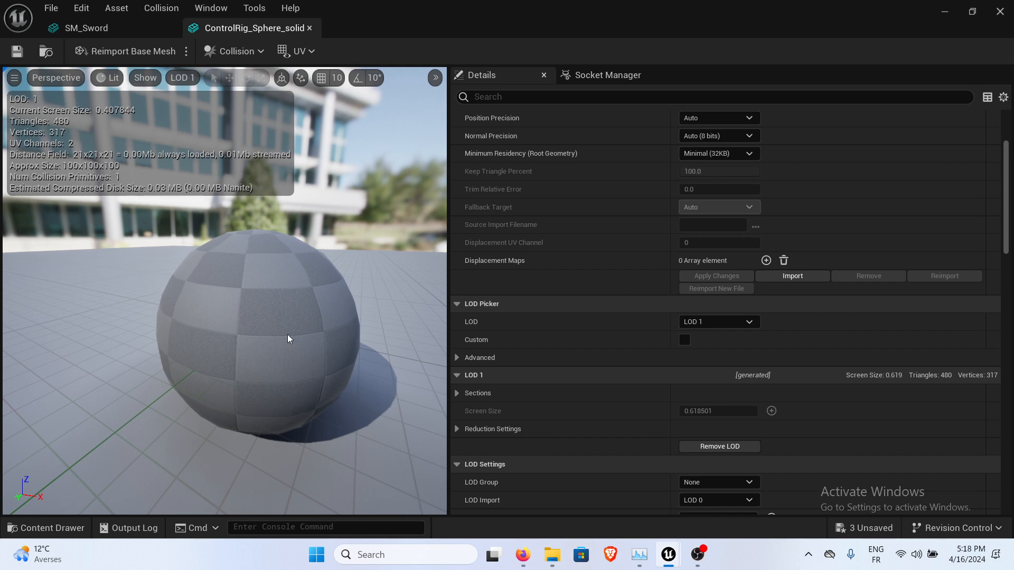
Change the preview's view mode to Wireframe and inspect the sphere's LOD 1 geometry up close.
{"action": "left_click", "coordinate": [115, 78]}
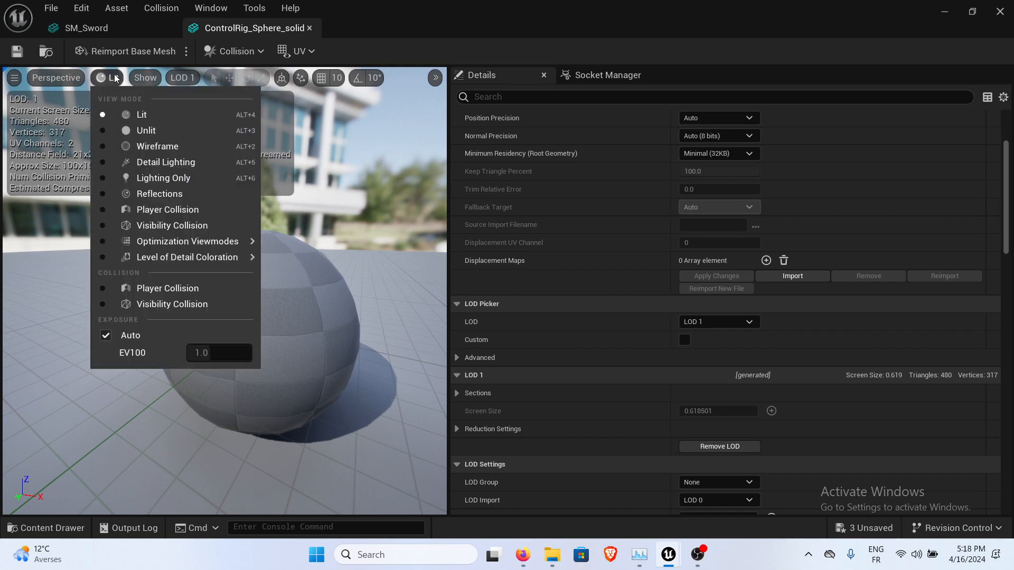
{"action": "left_click", "coordinate": [160, 150]}
{"action": "left_click_drag", "start_coordinate": [284, 333], "coordinate": [356, 348]}
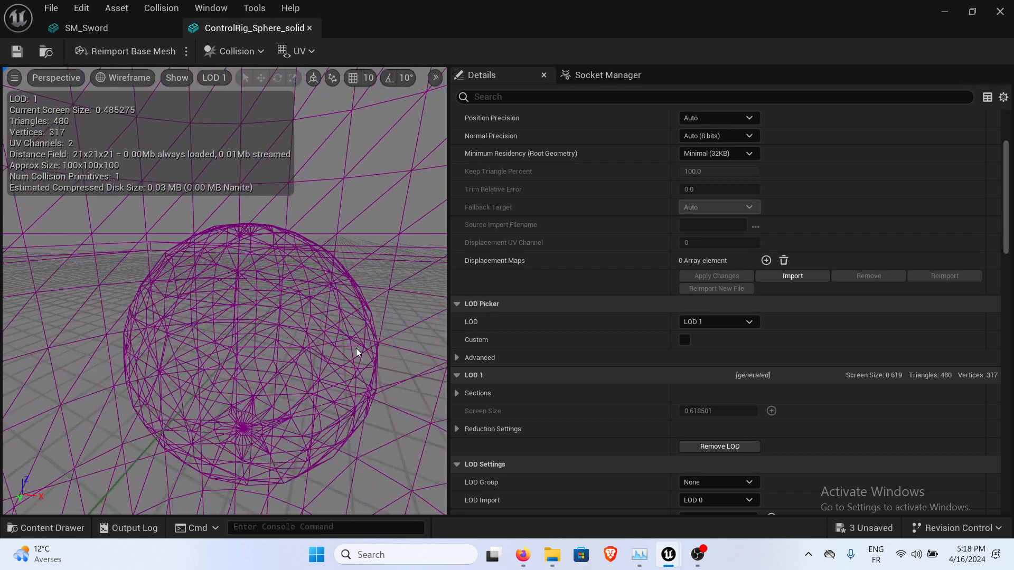
Compare the sphere's wireframe density by displaying LOD 0, LOD 1, LOD 2 and LOD 3 one after another.
{"action": "left_click", "coordinate": [711, 322]}
{"action": "left_click", "coordinate": [715, 356]}
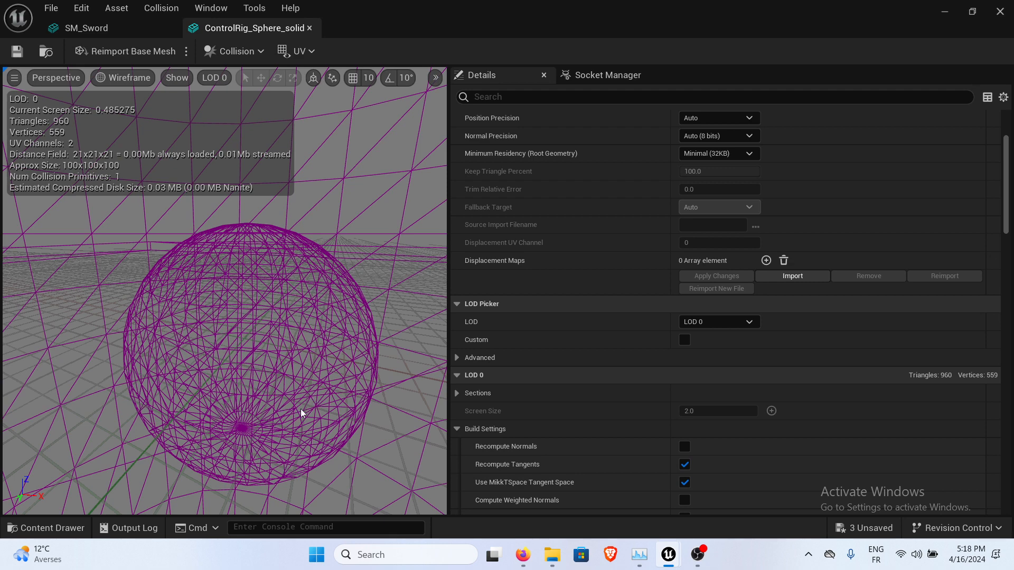
{"action": "left_click", "coordinate": [696, 321]}
{"action": "left_click", "coordinate": [718, 357]}
{"action": "left_click", "coordinate": [739, 323]}
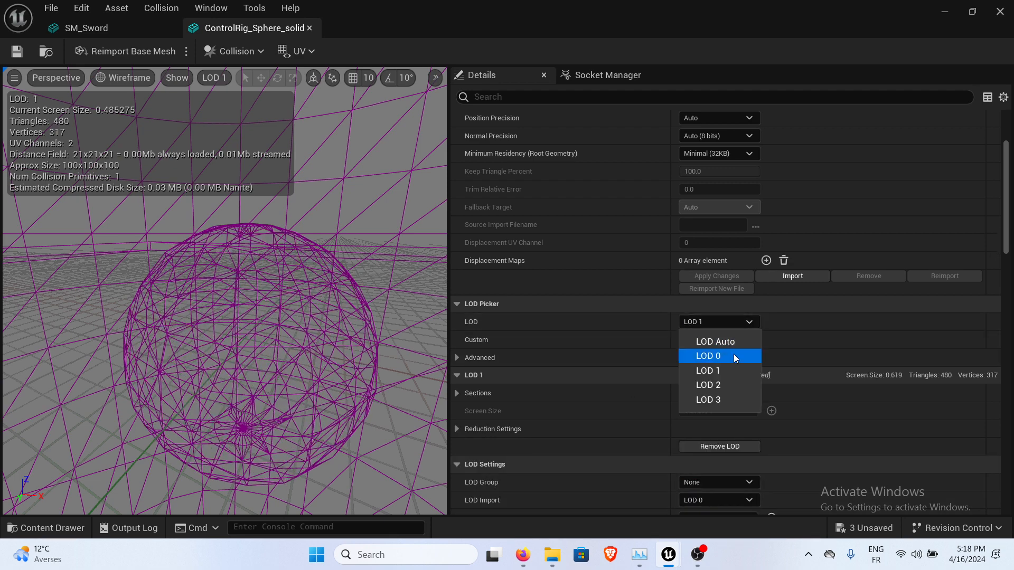
{"action": "left_click", "coordinate": [722, 384]}
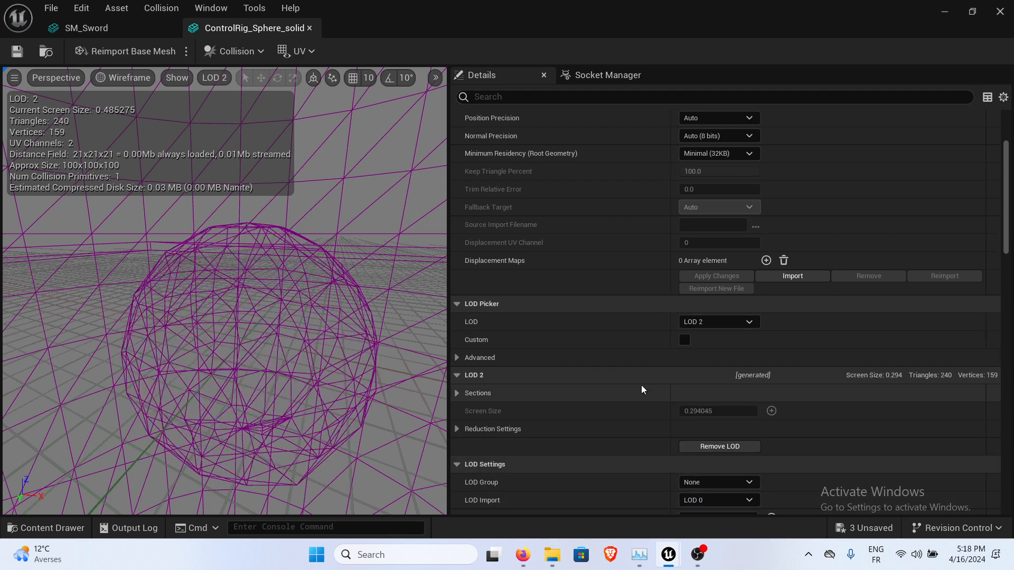
{"action": "left_click", "coordinate": [729, 322]}
{"action": "left_click", "coordinate": [713, 404]}
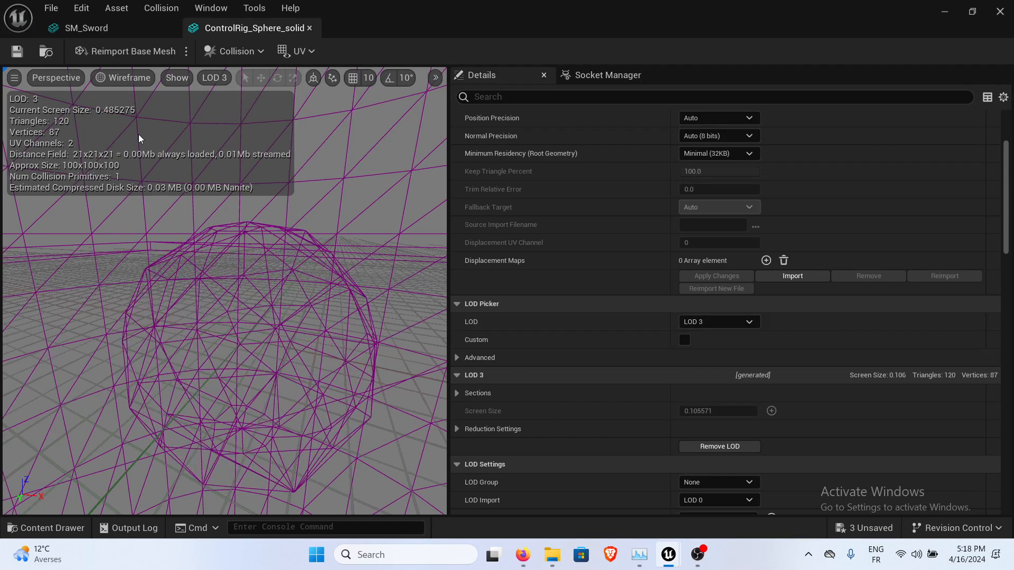
Restore the Lit view mode and compare the shaded sphere at LOD 3, LOD 2 and LOD 0.
{"action": "left_click", "coordinate": [126, 79]}
{"action": "left_click", "coordinate": [138, 111]}
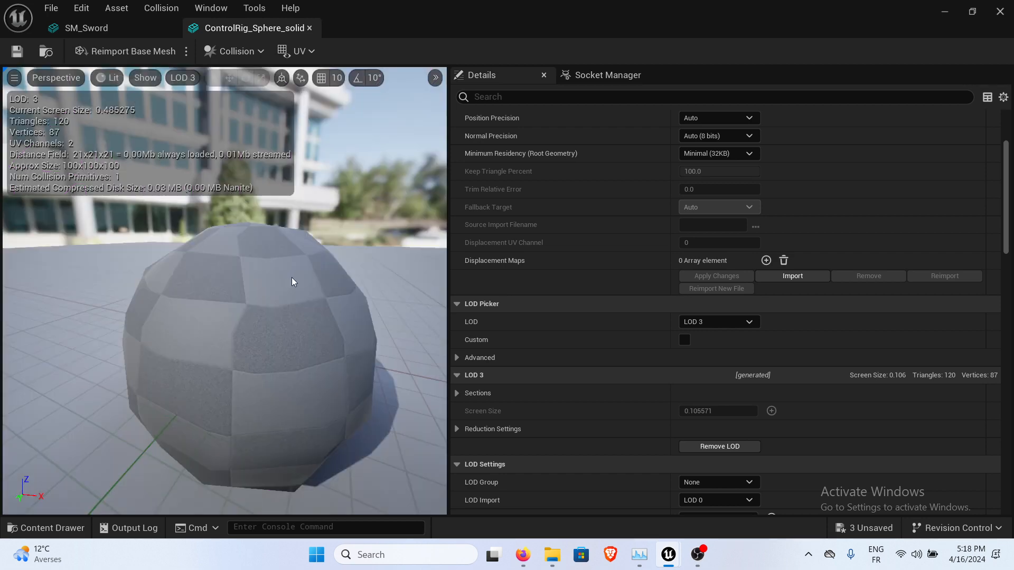
{"action": "left_click", "coordinate": [744, 323]}
{"action": "left_click", "coordinate": [721, 387]}
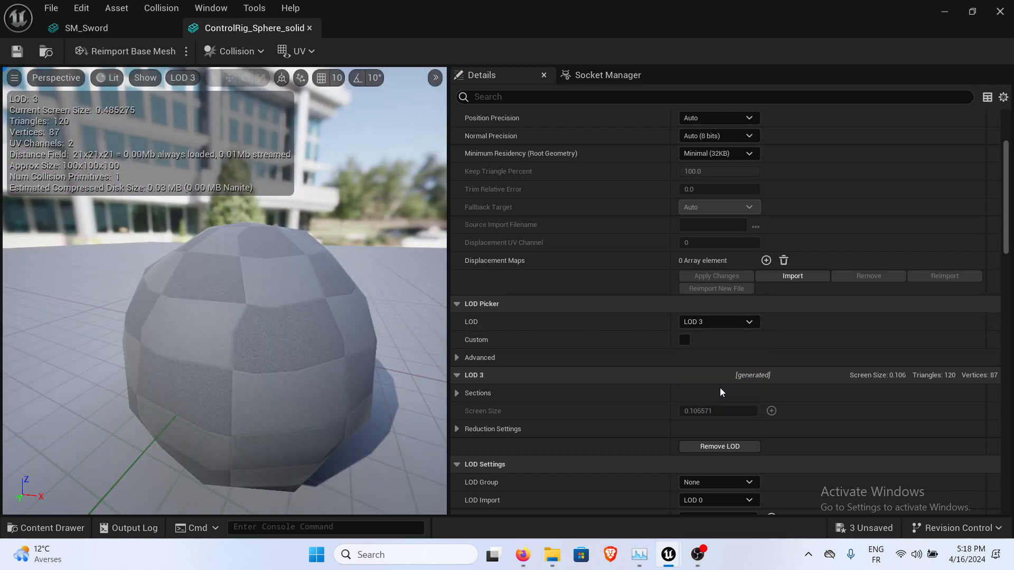
{"action": "left_click", "coordinate": [747, 328]}
{"action": "left_click", "coordinate": [317, 309]}
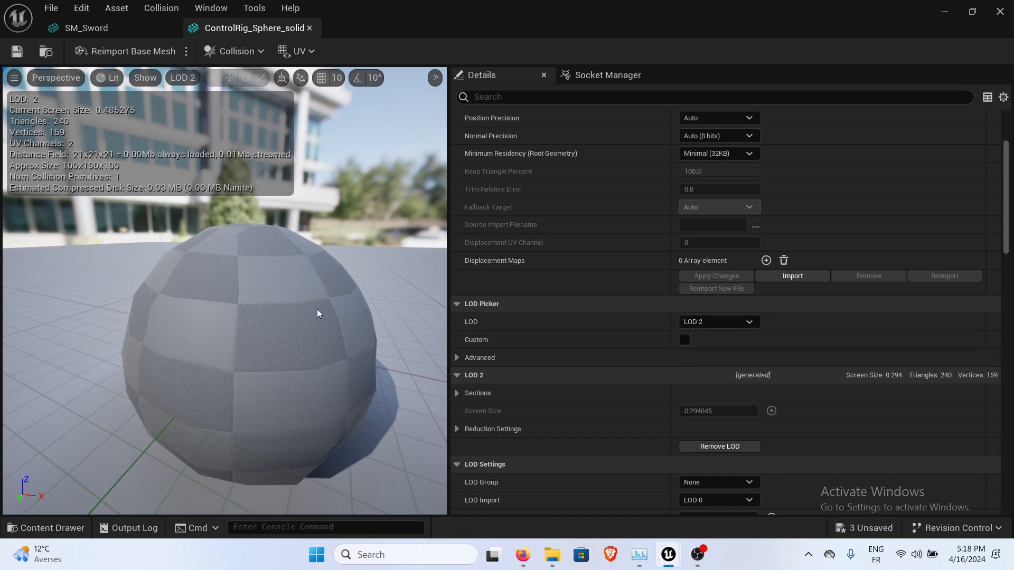
{"action": "left_click", "coordinate": [735, 321]}
{"action": "left_click", "coordinate": [733, 368]}
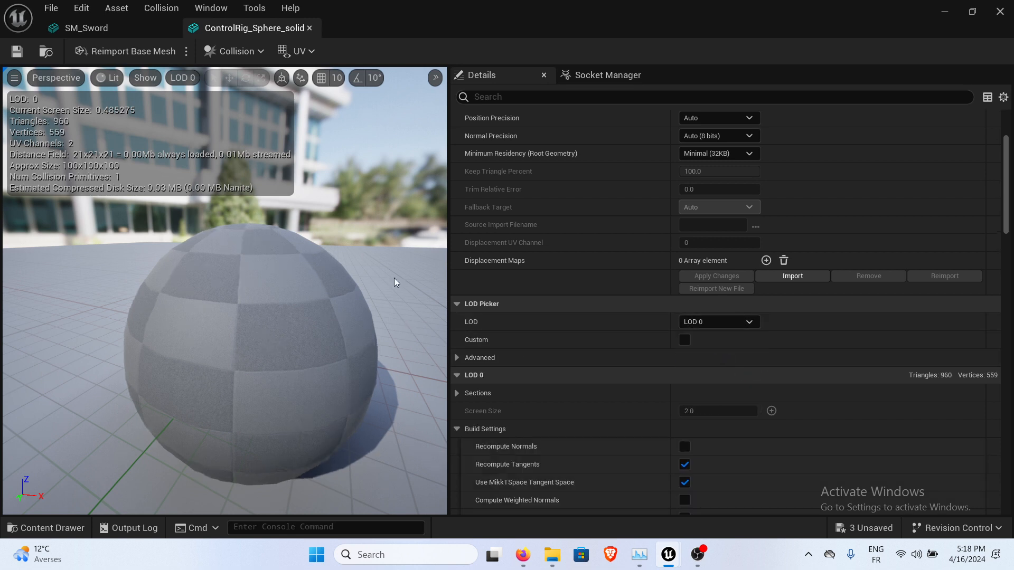
Minimize the mesh editor, switch to the Notes Cours Unreal Engine document in Firefox, and examine the Nanite notes and LOD comparison image.
{"action": "left_click", "coordinate": [951, 13]}
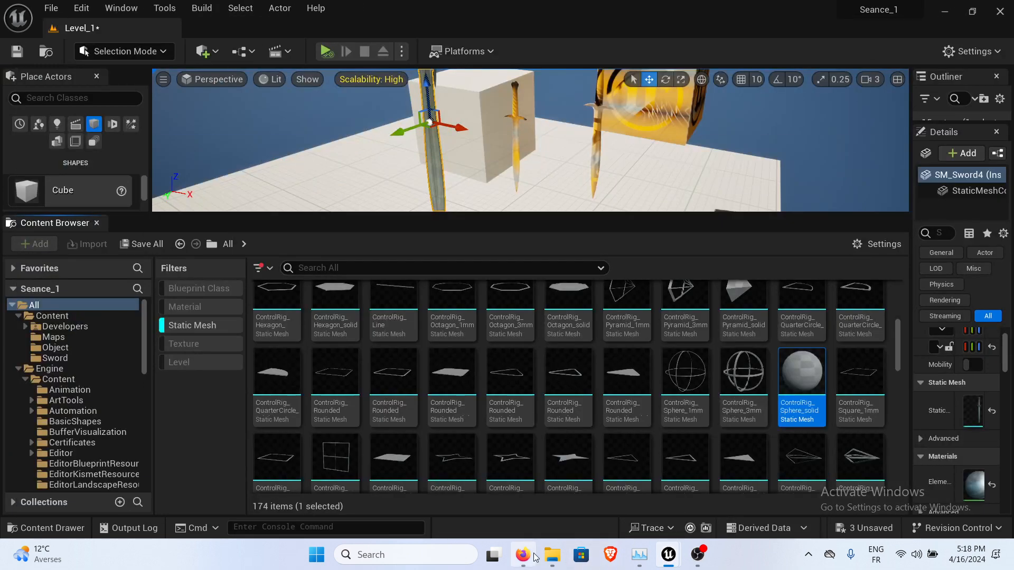
{"action": "mouse_move", "coordinate": [532, 559]}
{"action": "left_click", "coordinate": [539, 469]}
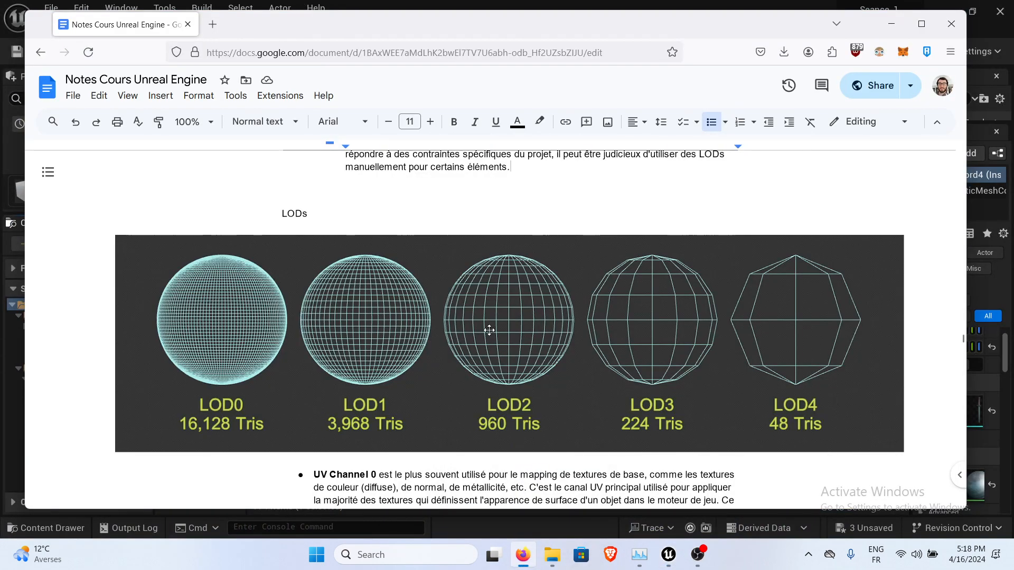
{"action": "scroll", "coordinate": [531, 197], "scroll_direction": "up", "scroll_amount": 4}
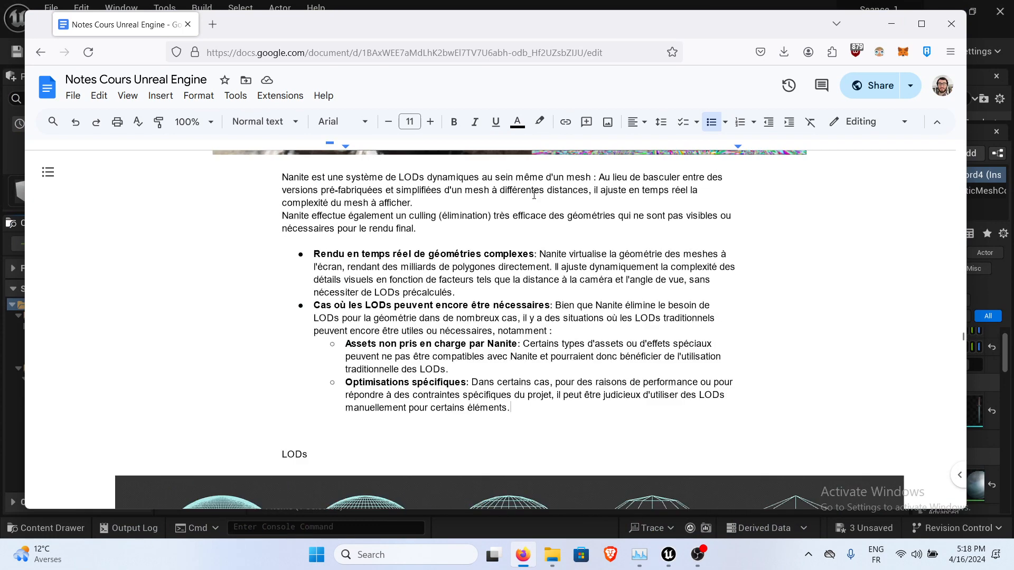
{"action": "scroll", "coordinate": [532, 201], "scroll_direction": "down", "scroll_amount": 3}
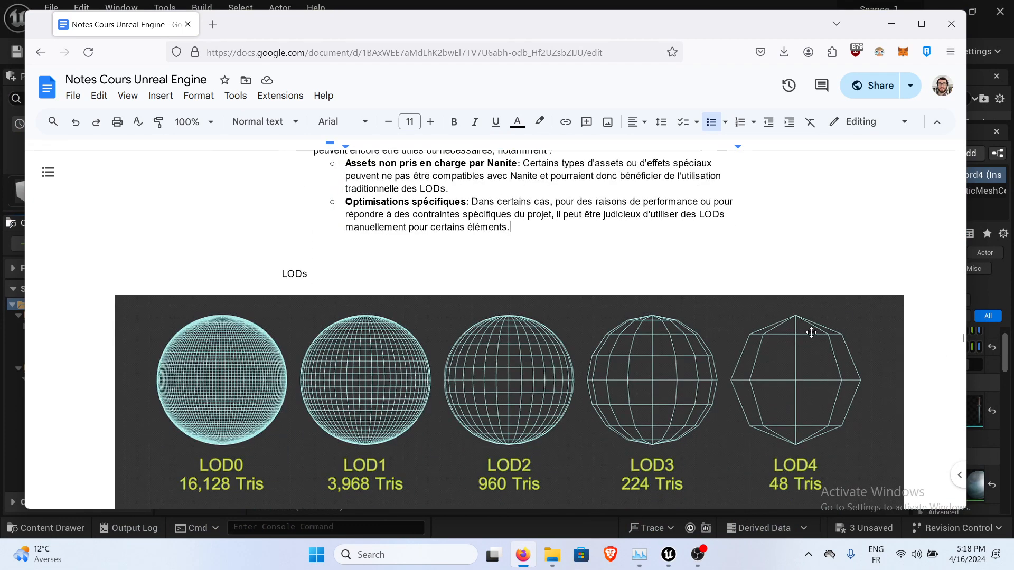
{"action": "scroll", "coordinate": [811, 332], "scroll_direction": "down", "scroll_amount": 2}
{"action": "left_click_drag", "start_coordinate": [535, 24], "coordinate": [524, 20]}
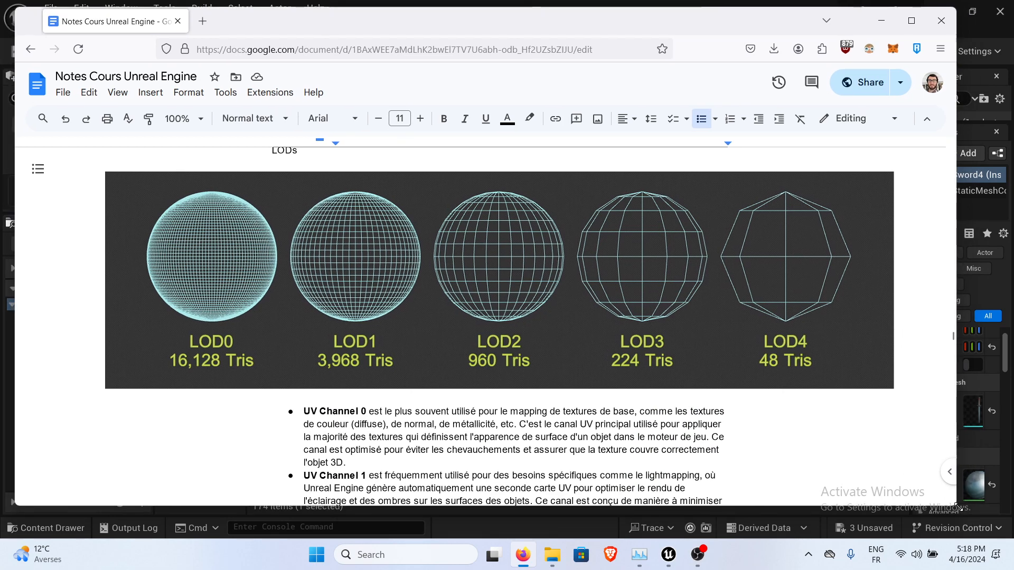
Enlarge the browser window and examine the LOD comparison image and the notes on cases where LODs remain necessary.
{"action": "left_click_drag", "start_coordinate": [956, 506], "coordinate": [985, 520]}
{"action": "scroll", "coordinate": [622, 350], "scroll_direction": "up", "scroll_amount": 2}
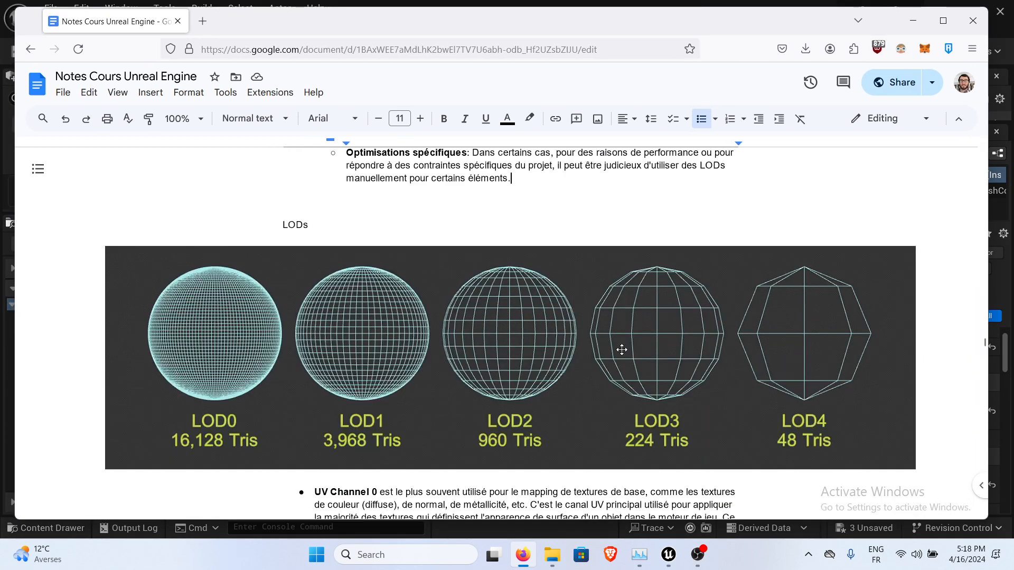
{"action": "scroll", "coordinate": [502, 333], "scroll_direction": "down", "scroll_amount": 2}
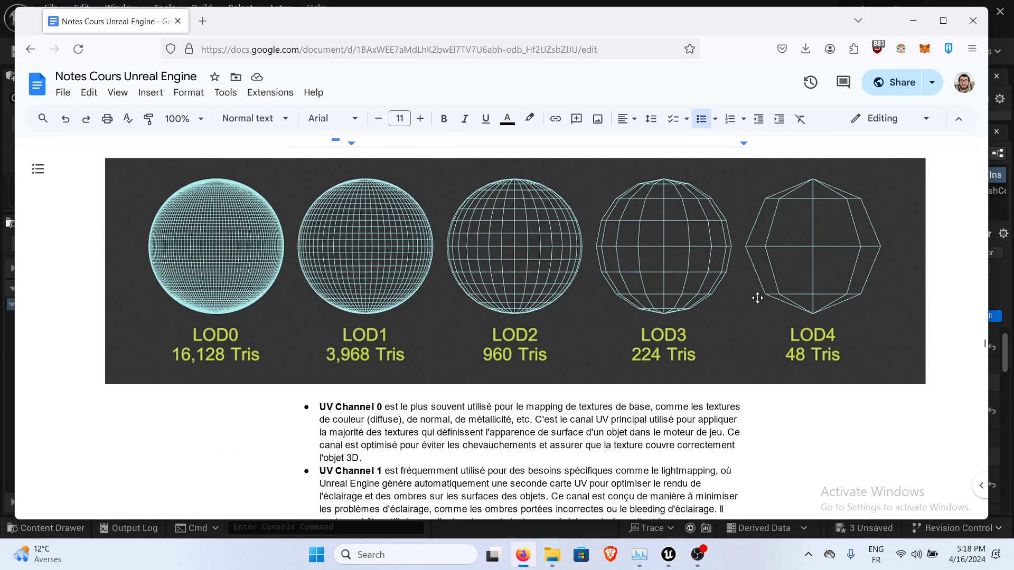
{"action": "scroll", "coordinate": [757, 299], "scroll_direction": "up", "scroll_amount": 3}
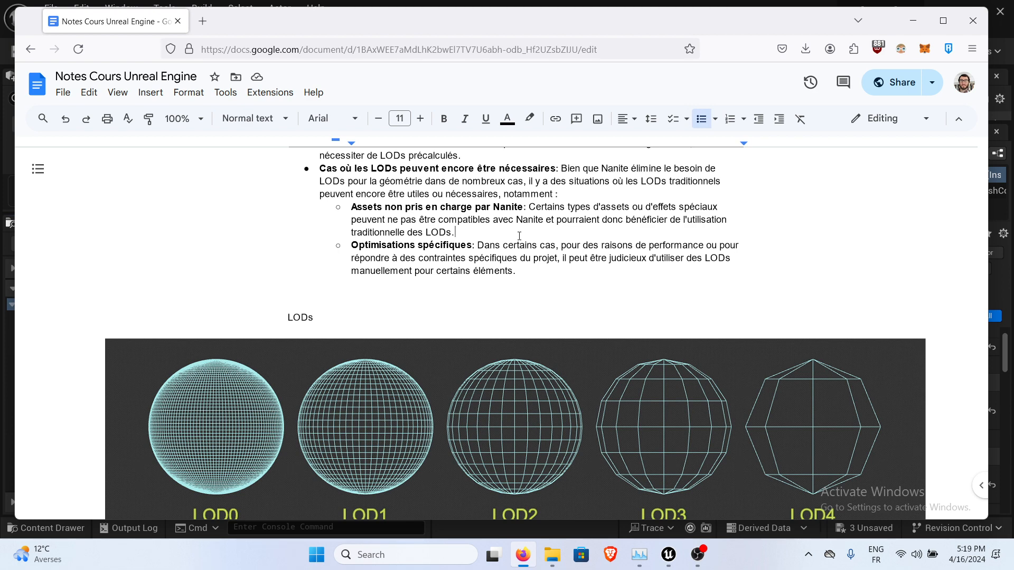
Minimize the browser and place the ControlRig_Sphere_solid mesh on the ground near the swords in the level.
{"action": "left_click", "coordinate": [912, 22]}
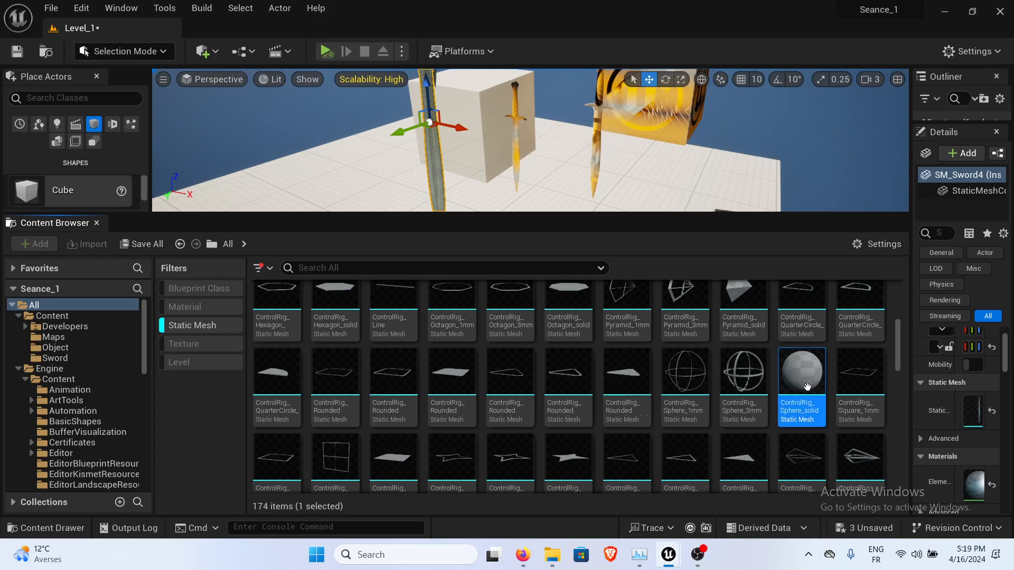
{"action": "left_click_drag", "start_coordinate": [802, 373], "coordinate": [569, 180]}
{"action": "scroll", "coordinate": [569, 181], "scroll_direction": "down", "scroll_amount": 10}
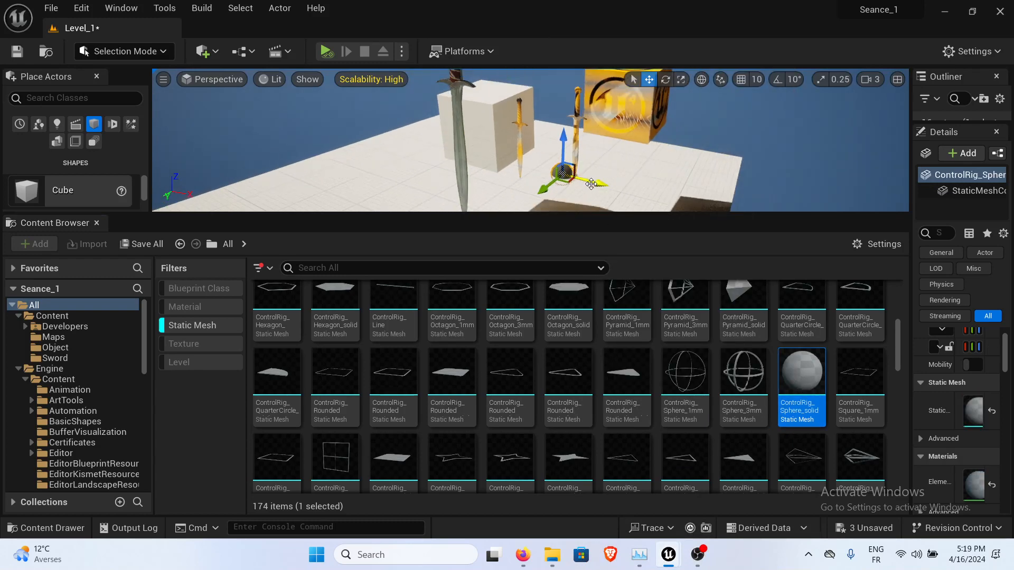
{"action": "left_click", "coordinate": [728, 141]}
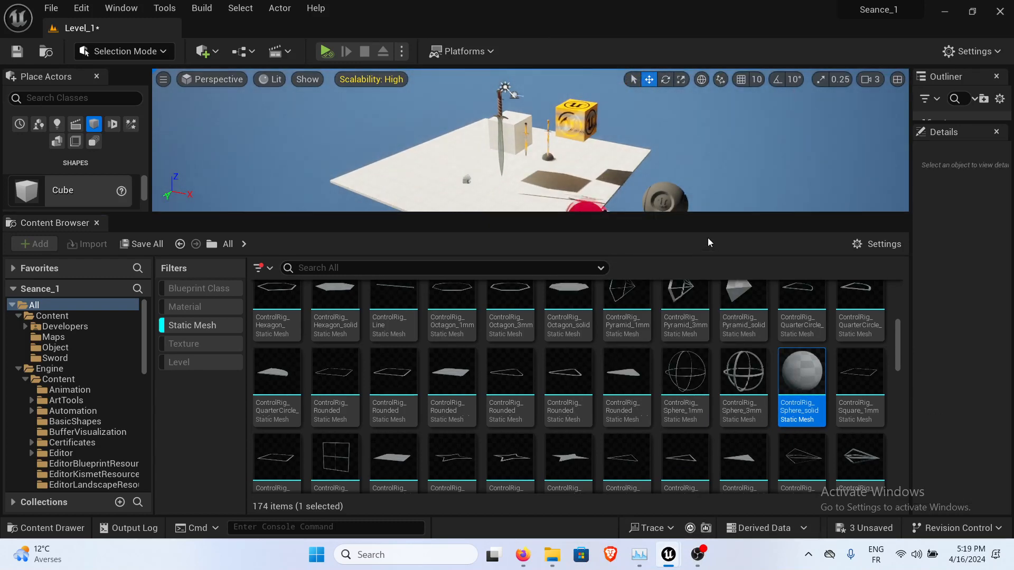
Shrink the Content Browser to enlarge the viewport and view the placed sphere from far away.
{"action": "left_click_drag", "start_coordinate": [709, 214], "coordinate": [686, 520]}
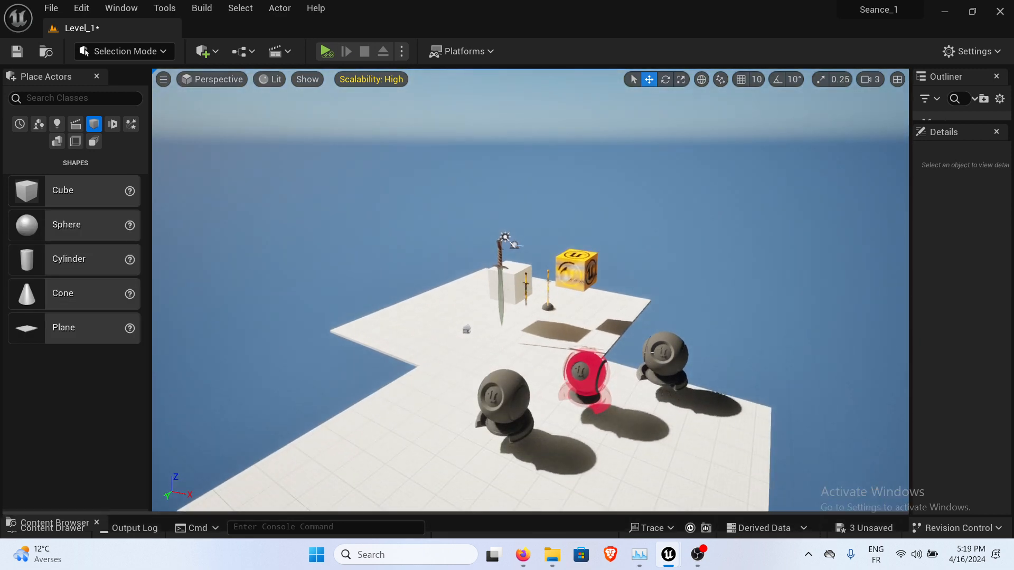
{"action": "key", "text": "s"}
{"action": "right_click_drag", "start_coordinate": [597, 296], "coordinate": [562, 307]}
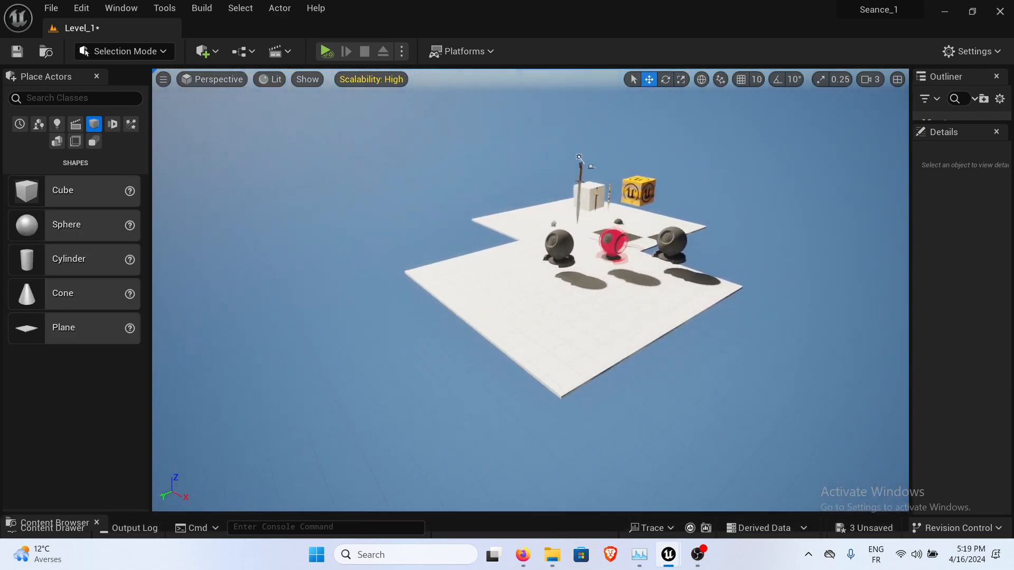
{"action": "right_click_drag", "start_coordinate": [623, 237], "coordinate": [623, 237]}
{"action": "left_click", "coordinate": [592, 231]}
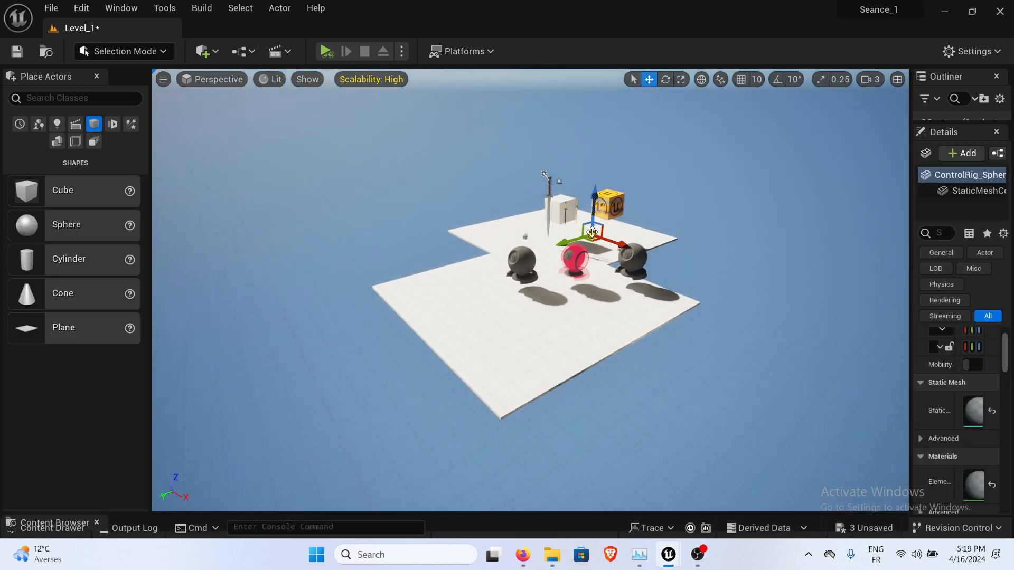
{"action": "left_click", "coordinate": [597, 284]}
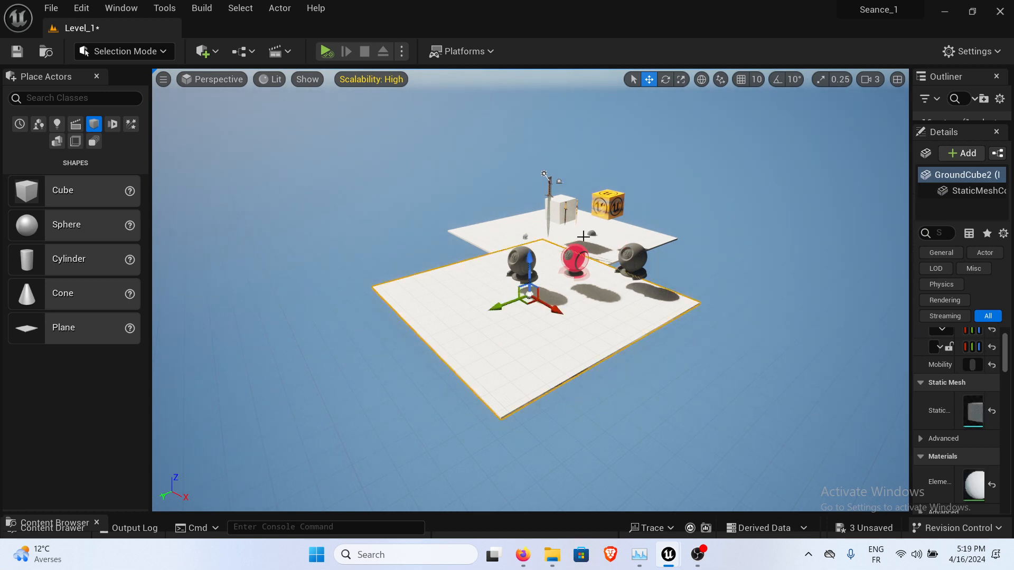
Inspect the placed sphere up close and from a distance to compare its levels of detail in the scene.
{"action": "left_click_drag", "start_coordinate": [628, 259], "coordinate": [581, 179]}
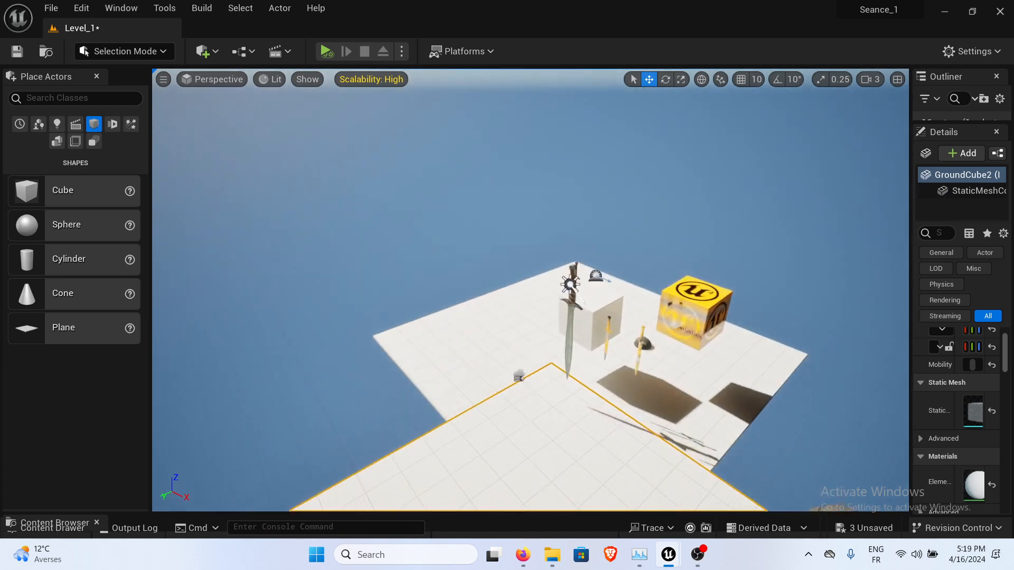
{"action": "left_click_drag", "start_coordinate": [570, 238], "coordinate": [605, 281]}
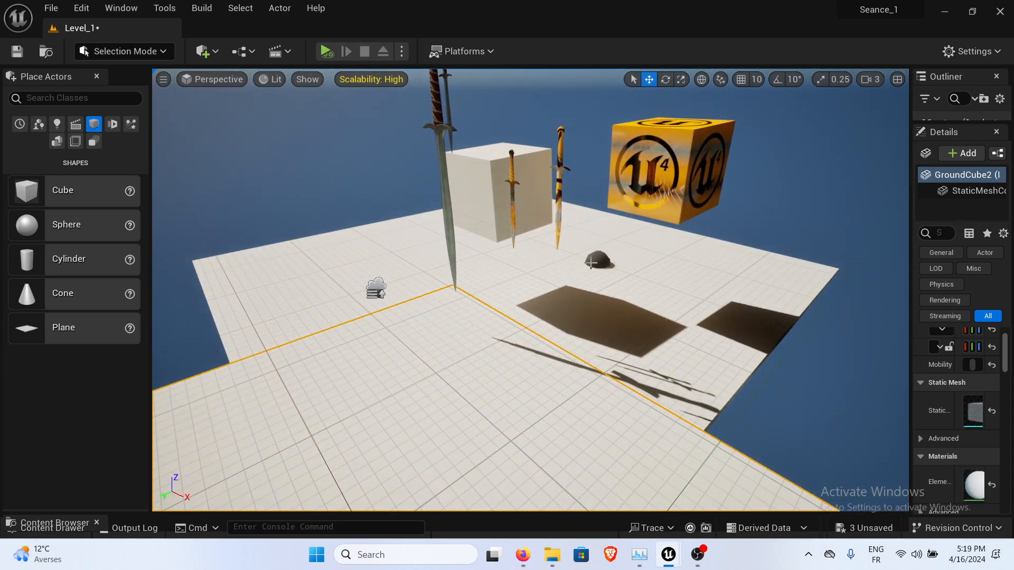
{"action": "left_click_drag", "start_coordinate": [622, 286], "coordinate": [622, 222]}
{"action": "middle_click_drag", "start_coordinate": [620, 299], "coordinate": [631, 356]}
{"action": "left_click_drag", "start_coordinate": [620, 299], "coordinate": [623, 396]}
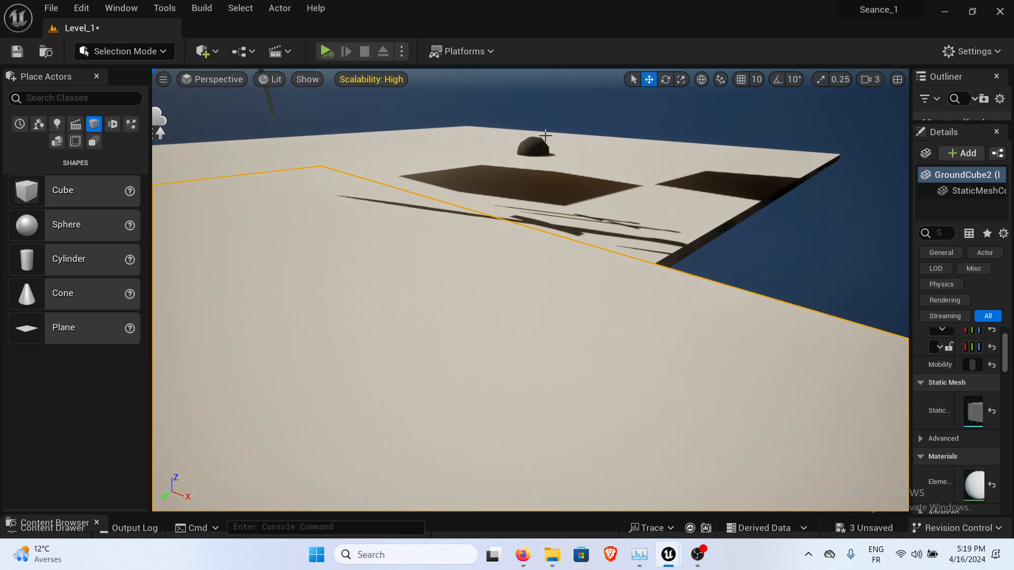
{"action": "left_click_drag", "start_coordinate": [542, 201], "coordinate": [542, 101]}
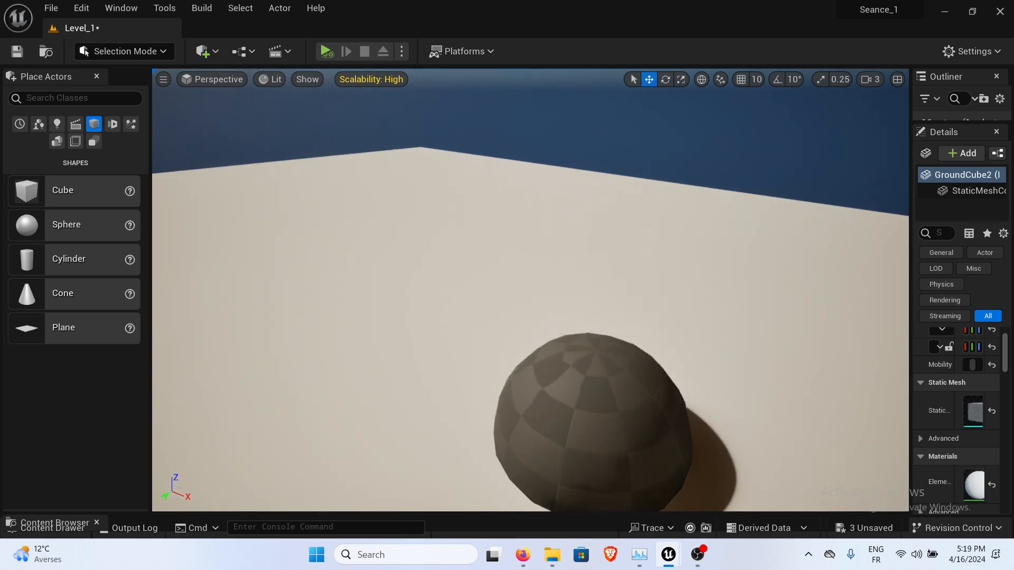
{"action": "middle_click_drag", "start_coordinate": [532, 214], "coordinate": [549, 265]}
{"action": "left_click_drag", "start_coordinate": [639, 213], "coordinate": [636, 301]}
{"action": "middle_click_drag", "start_coordinate": [602, 204], "coordinate": [586, 116]}
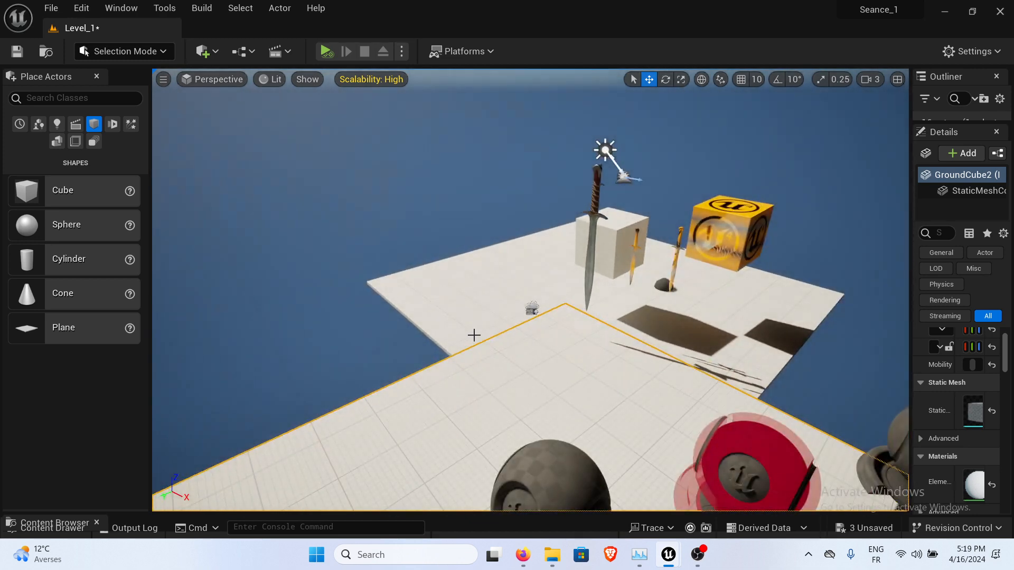
{"action": "right_click_drag", "start_coordinate": [289, 170], "coordinate": [322, 124]}
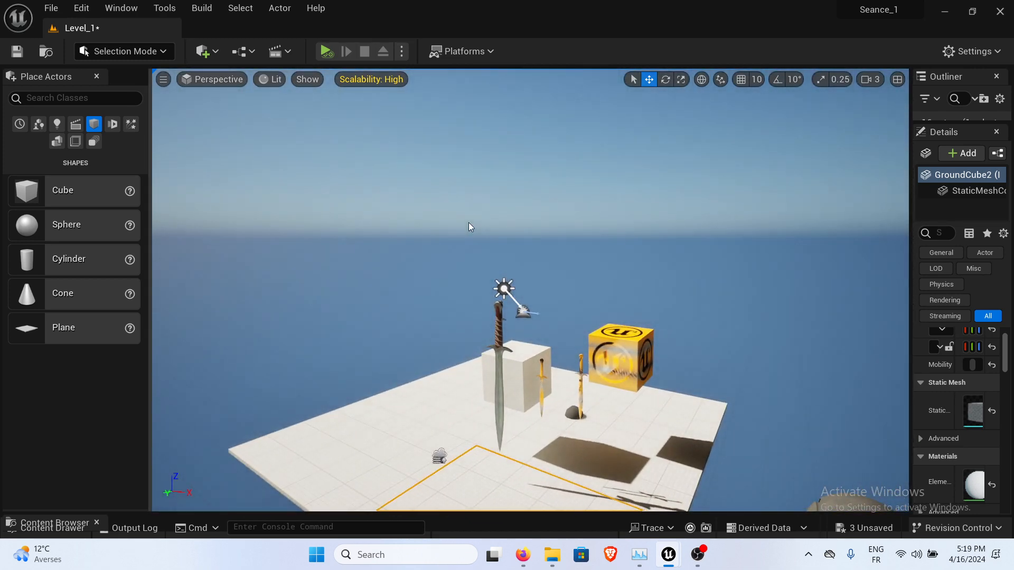
{"action": "right_click_drag", "start_coordinate": [449, 354], "coordinate": [388, 390]}
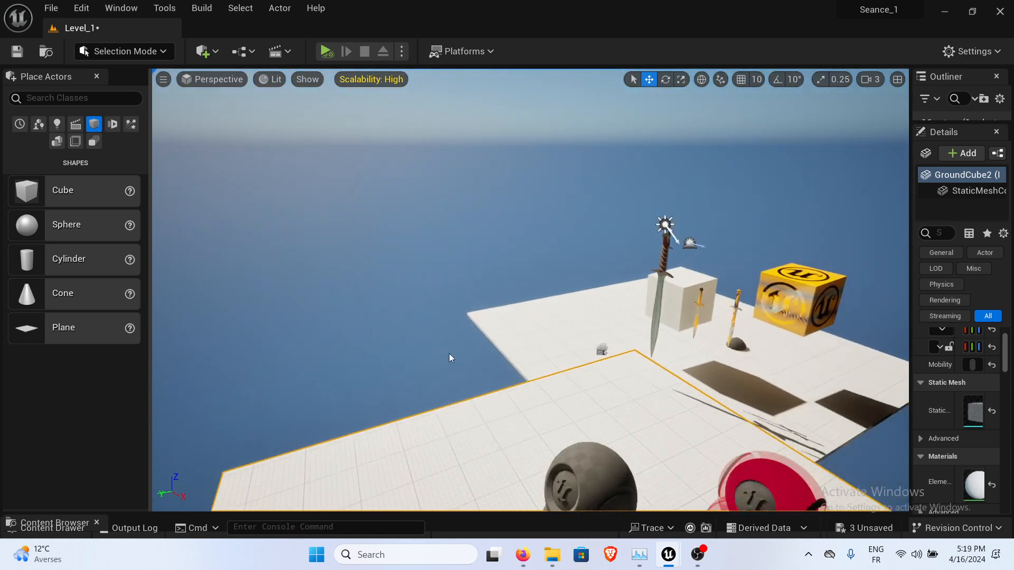
{"action": "middle_click_drag", "start_coordinate": [476, 311], "coordinate": [539, 324]}
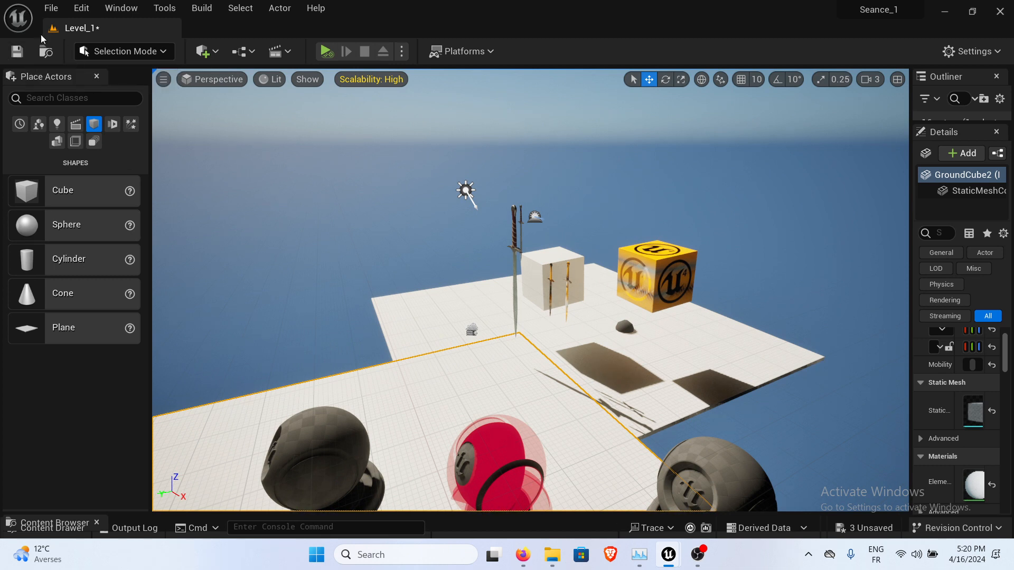
Delete the ControlRig sphere from the level and look over the remaining swords and cubes.
{"action": "left_click", "coordinate": [624, 327]}
{"action": "key", "text": "Delete"}
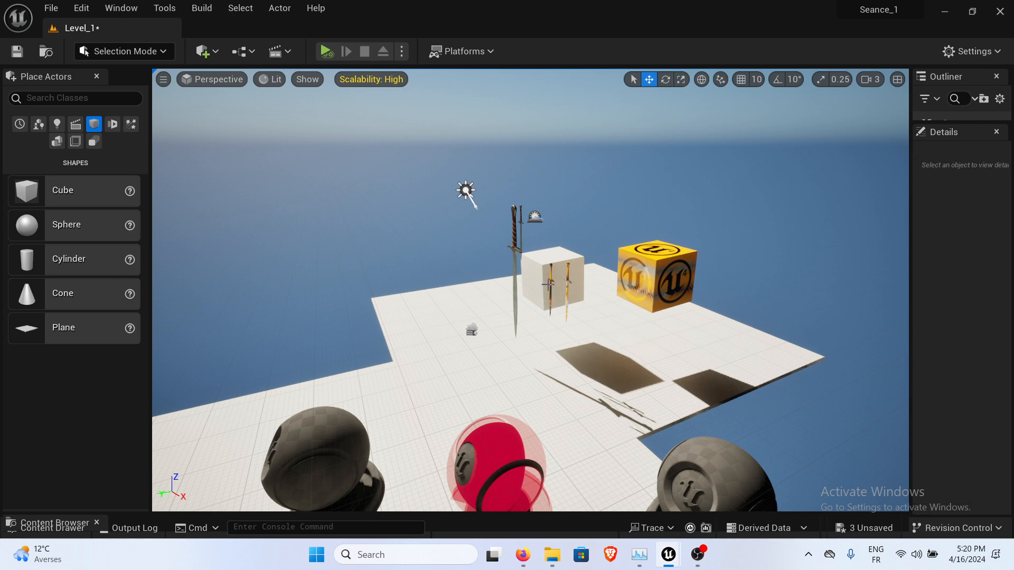
{"action": "right_click_drag", "start_coordinate": [548, 284], "coordinate": [578, 384]}
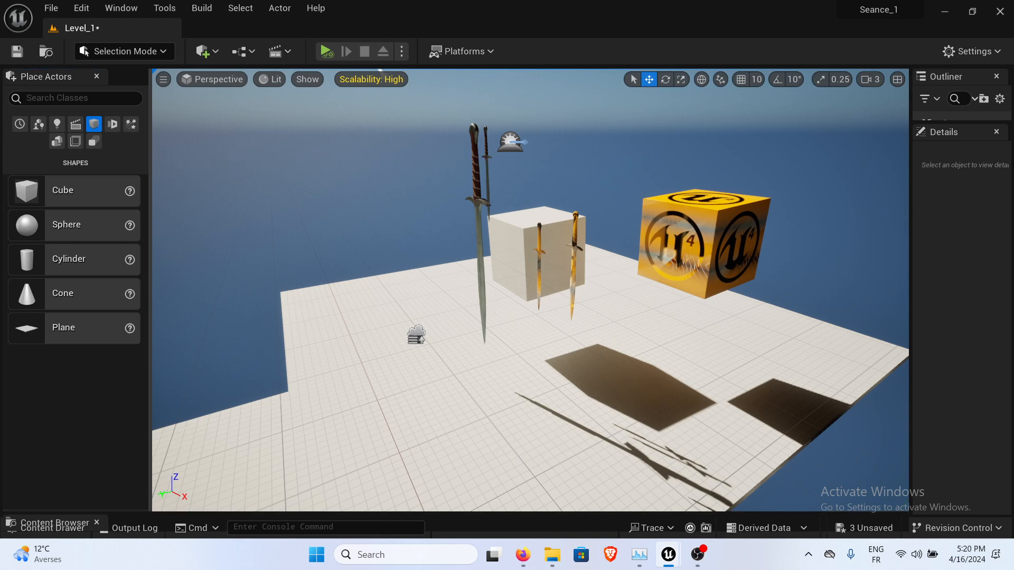
{"action": "left_click_drag", "start_coordinate": [543, 233], "coordinate": [491, 269]}
{"action": "left_click_drag", "start_coordinate": [566, 283], "coordinate": [564, 307]}
{"action": "left_click_drag", "start_coordinate": [210, 438], "coordinate": [210, 454]}
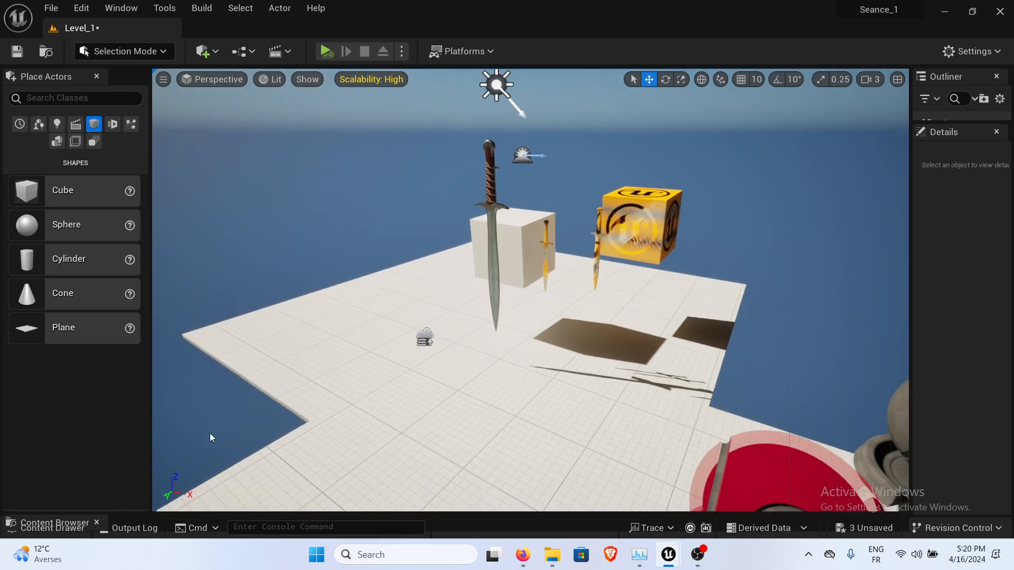
Enlarge the Content Browser again and save Level_1.
{"action": "left_click_drag", "start_coordinate": [183, 514], "coordinate": [259, 294]}
{"action": "left_click", "coordinate": [15, 51]}
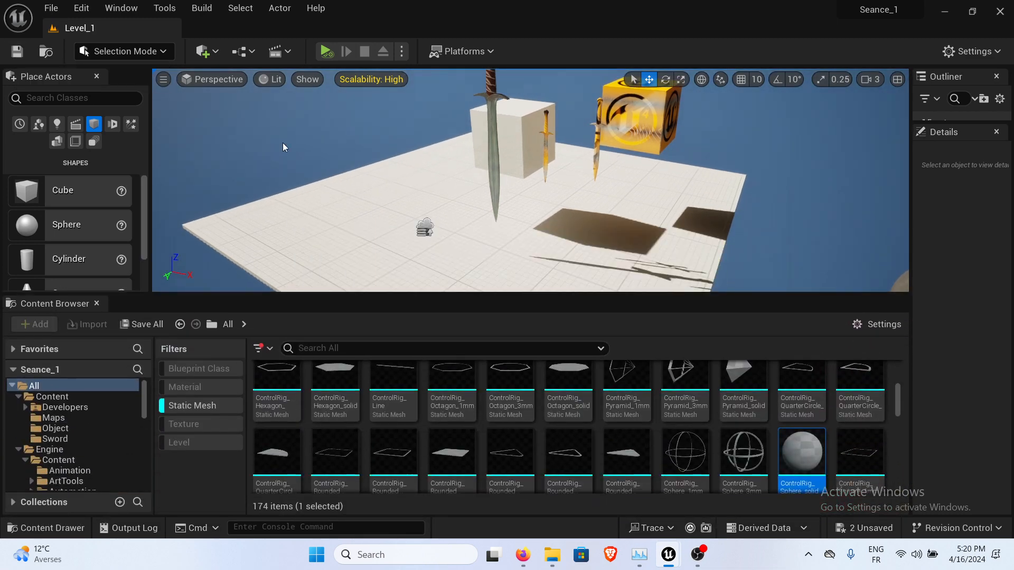
{"action": "mouse_move", "coordinate": [479, 205]}
{"action": "right_mouse_down"}
{"action": "mouse_move", "coordinate": [475, 191]}
{"action": "mouse_move", "coordinate": [487, 196]}
{"action": "right_mouse_up"}
{"action": "mouse_move", "coordinate": [475, 195]}
{"action": "left_mouse_down"}
{"action": "mouse_move", "coordinate": [469, 207]}
{"action": "mouse_move", "coordinate": [472, 186]}
{"action": "left_mouse_up"}
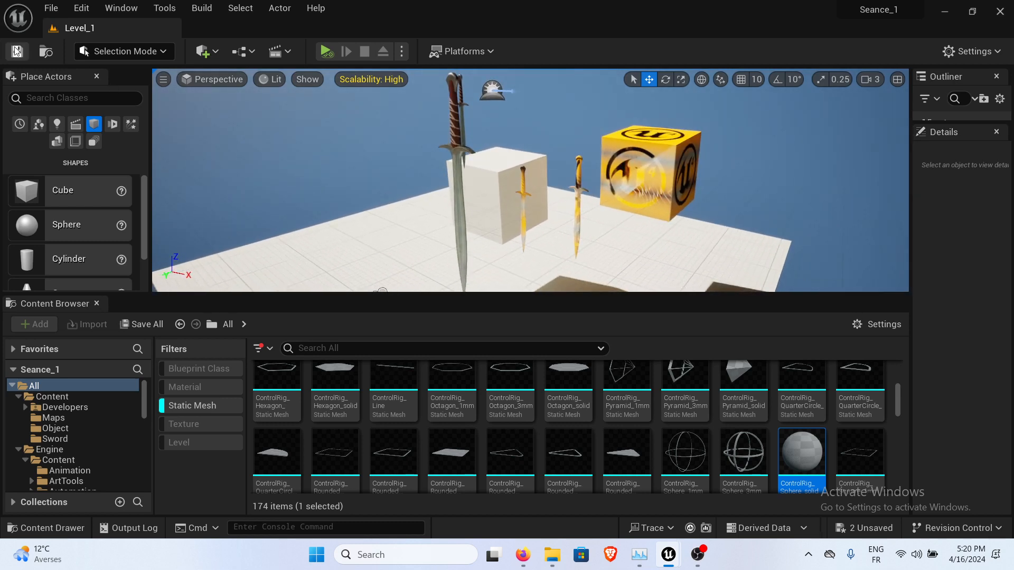
Switch to the Notes Cours Unreal Engine document in Firefox and examine the Nanite triangle image, the LOD exceptions and the LOD comparison.
{"action": "mouse_move", "coordinate": [531, 561]}
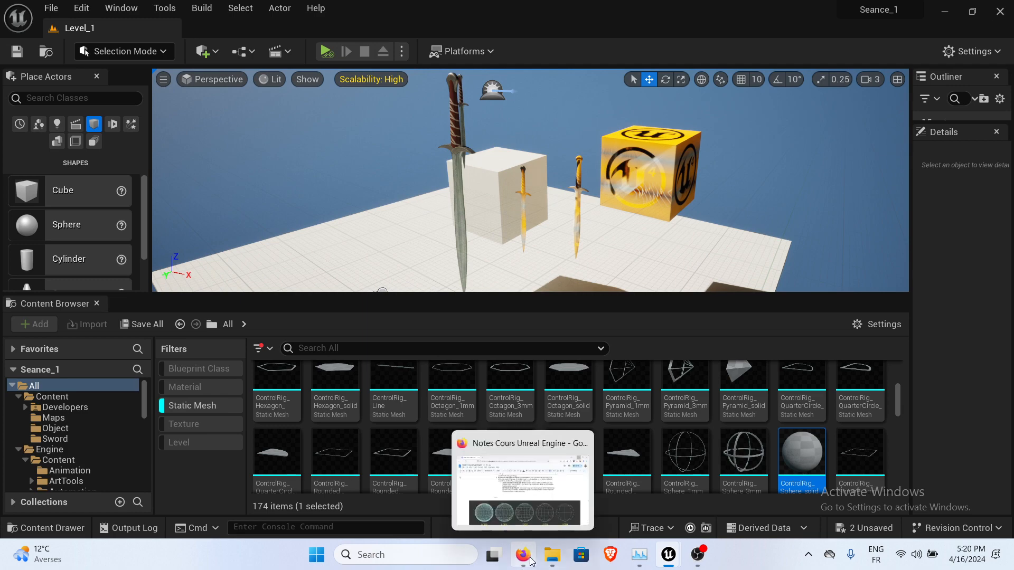
{"action": "left_click", "coordinate": [547, 511]}
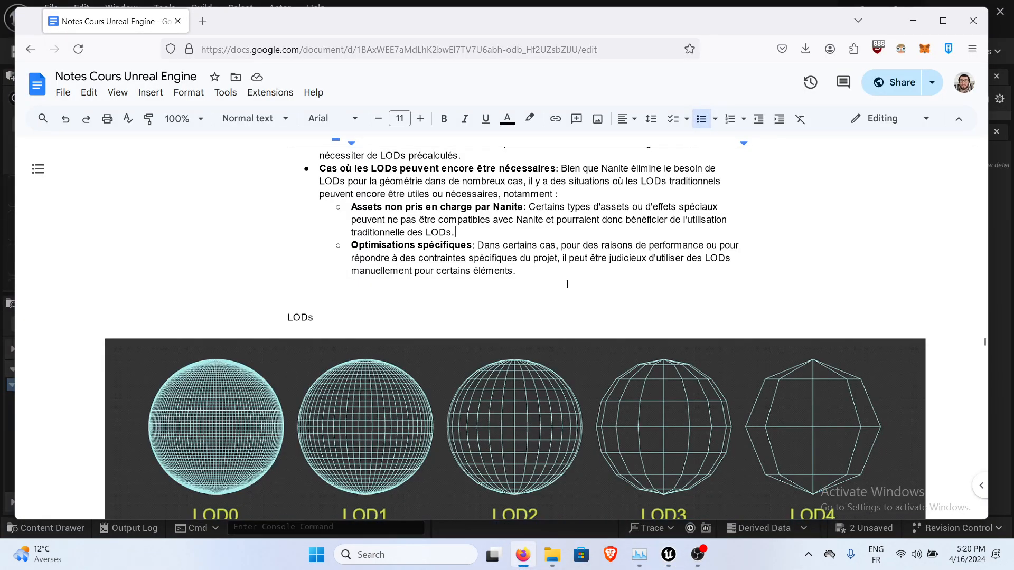
{"action": "scroll", "coordinate": [567, 276], "scroll_direction": "up", "scroll_amount": 3}
{"action": "scroll", "coordinate": [567, 276], "scroll_direction": "down", "scroll_amount": 3}
{"action": "scroll", "coordinate": [566, 275], "scroll_direction": "up", "scroll_amount": 7}
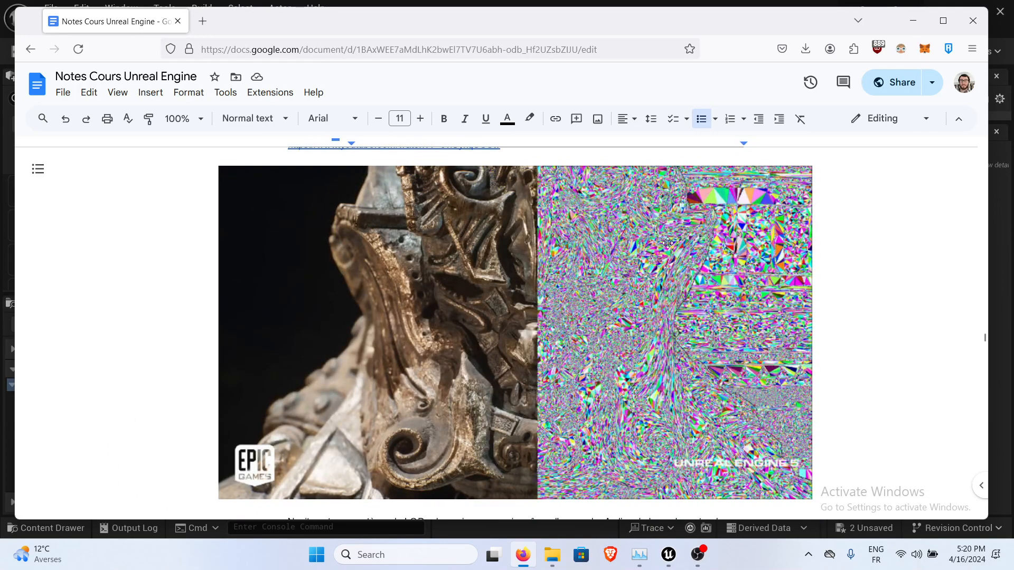
{"action": "scroll", "coordinate": [668, 243], "scroll_direction": "down", "scroll_amount": 6}
{"action": "scroll", "coordinate": [491, 382], "scroll_direction": "down", "scroll_amount": 13}
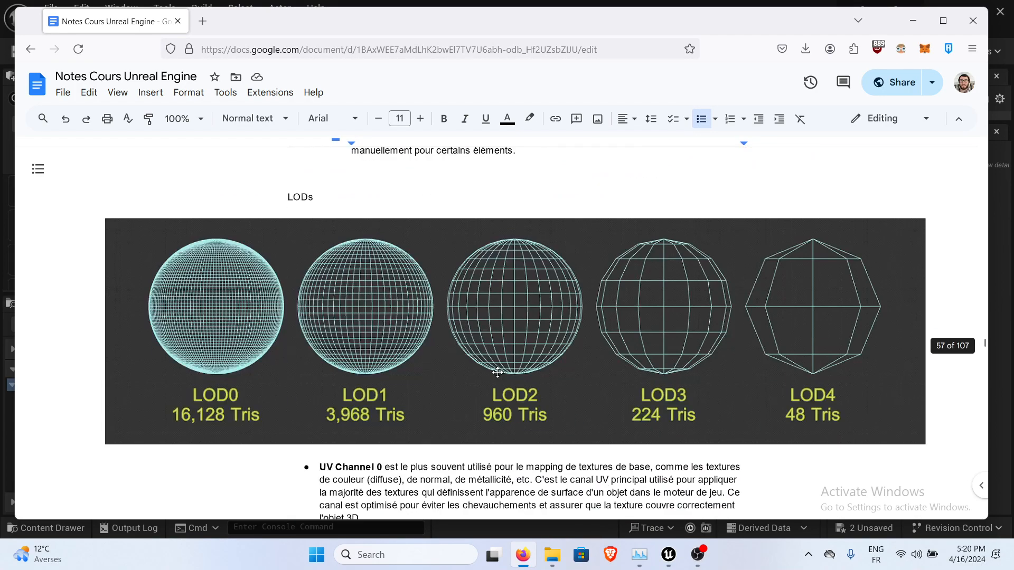
{"action": "scroll", "coordinate": [499, 372], "scroll_direction": "up", "scroll_amount": 10}
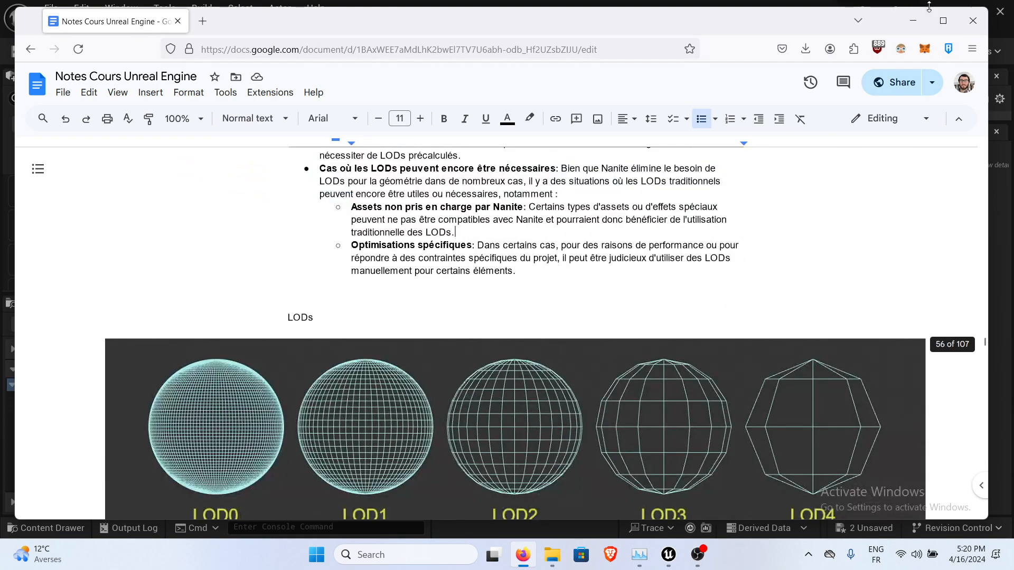
Minimize the browser and set the level viewport to the Triangles mode of Nanite Visualization.
{"action": "left_click", "coordinate": [913, 21]}
{"action": "left_click", "coordinate": [274, 82]}
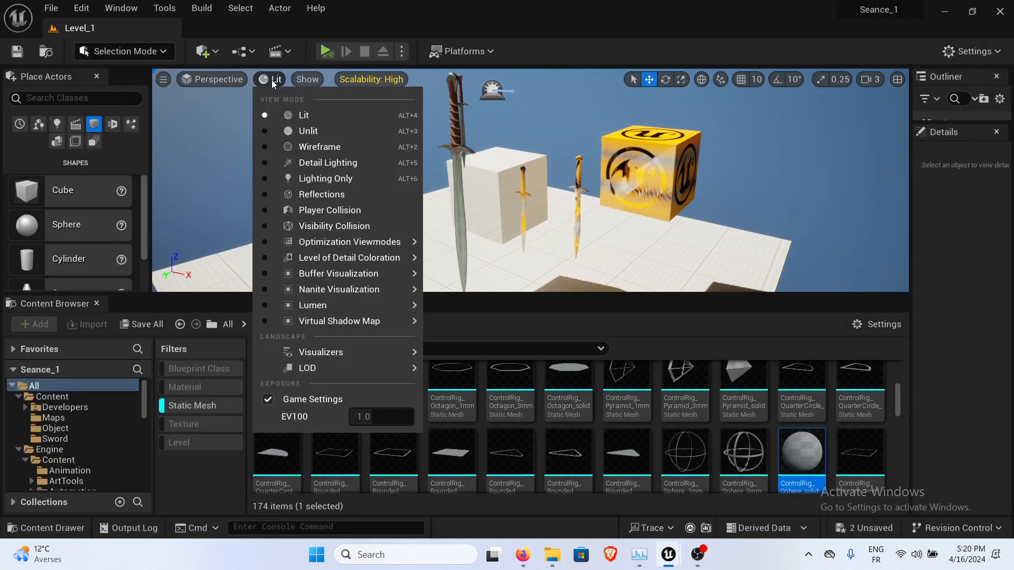
{"action": "left_click", "coordinate": [273, 79]}
{"action": "left_click", "coordinate": [273, 79]}
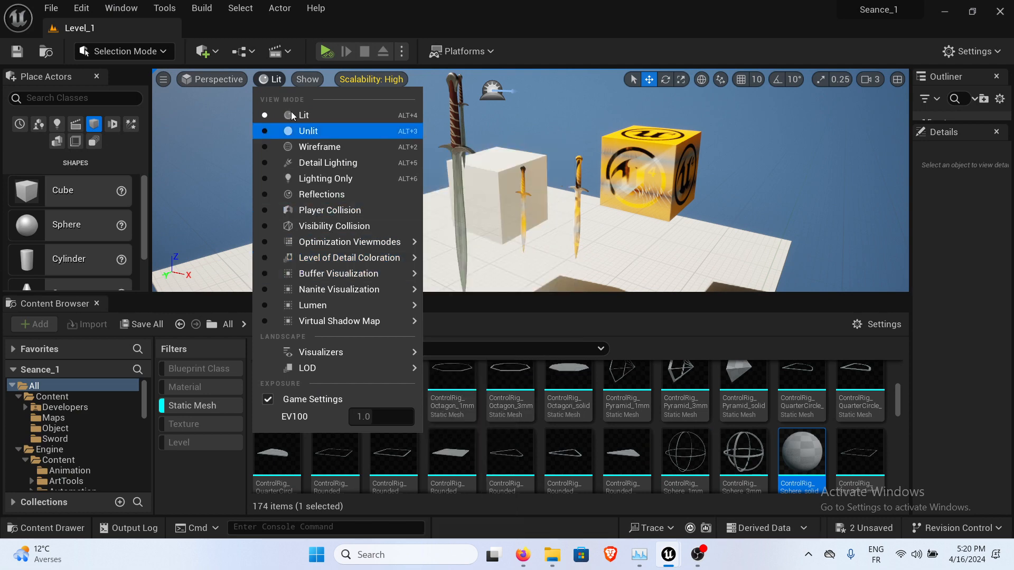
{"action": "mouse_move", "coordinate": [321, 289]}
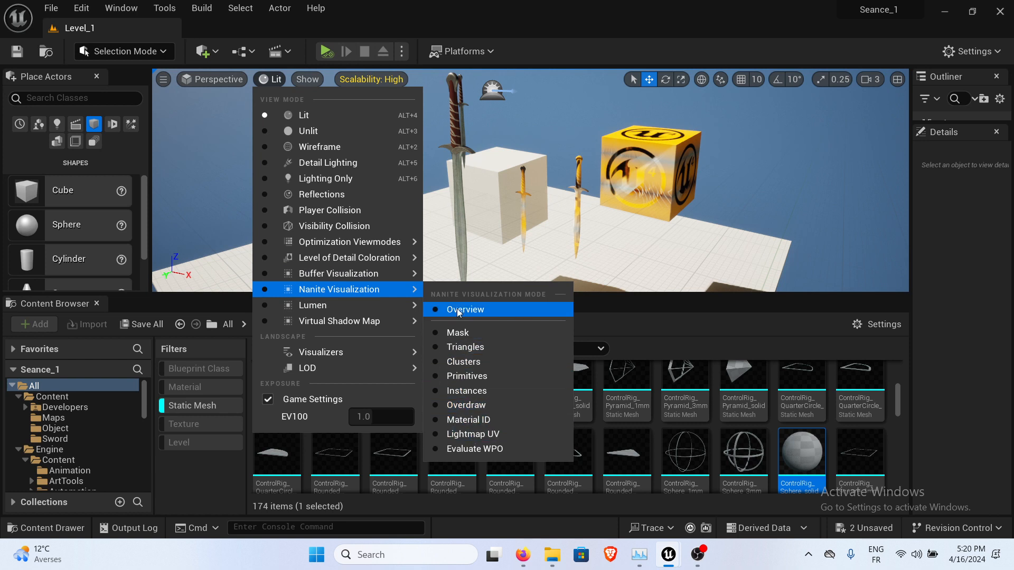
{"action": "left_click", "coordinate": [466, 347]}
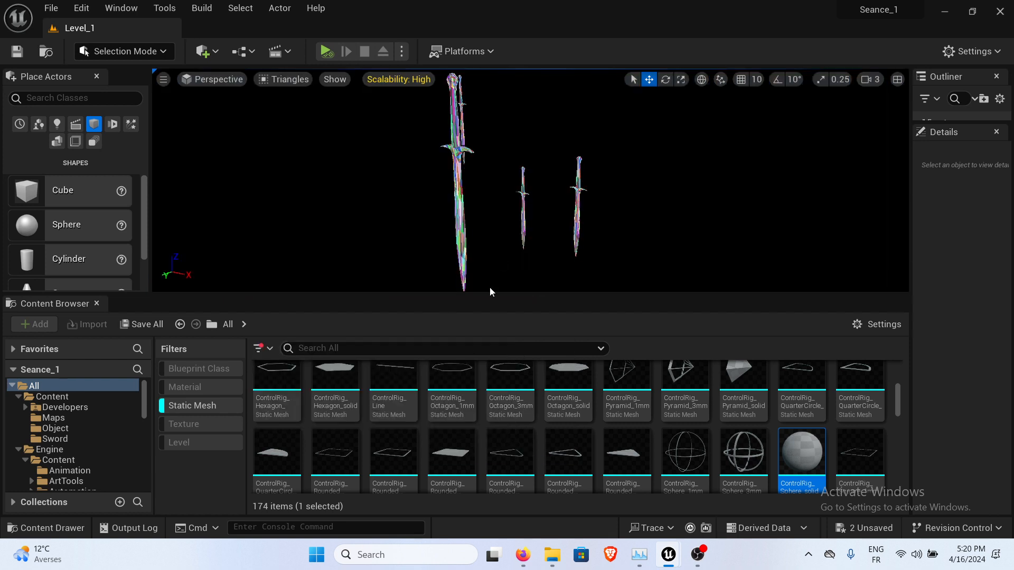
Examine how the swords' Nanite triangles change between distant and close views.
{"action": "right_click_drag", "start_coordinate": [466, 176], "coordinate": [438, 170]}
{"action": "left_click_drag", "start_coordinate": [551, 192], "coordinate": [586, 180]}
{"action": "mouse_move", "coordinate": [539, 198]}
{"action": "right_mouse_down"}
{"action": "mouse_move", "coordinate": [557, 195]}
{"action": "mouse_move", "coordinate": [515, 209]}
{"action": "mouse_move", "coordinate": [549, 208]}
{"action": "mouse_move", "coordinate": [552, 196]}
{"action": "right_mouse_up"}
{"action": "left_click_drag", "start_coordinate": [511, 169], "coordinate": [512, 298]}
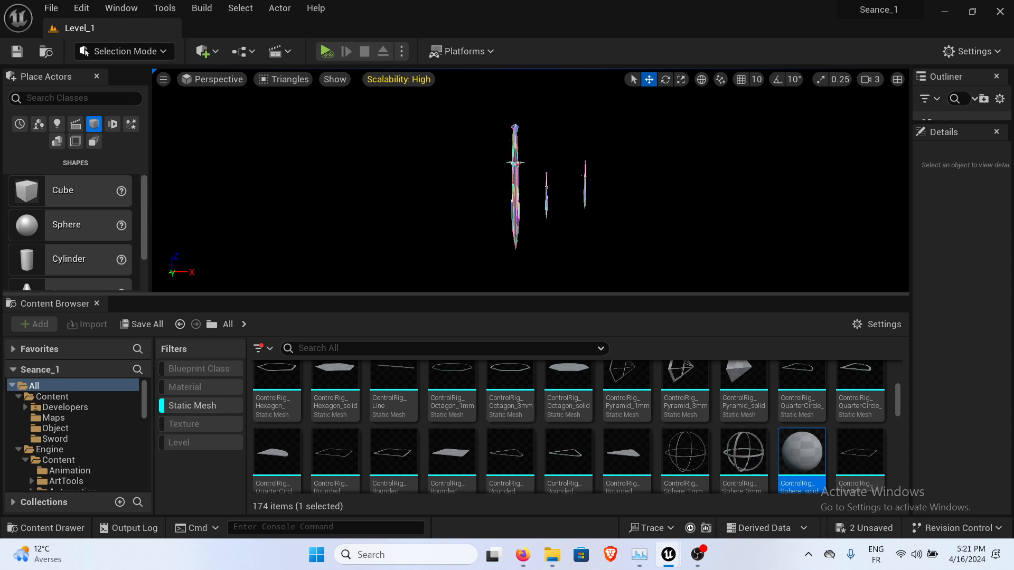
{"action": "left_click_drag", "start_coordinate": [512, 298], "coordinate": [522, 272]}
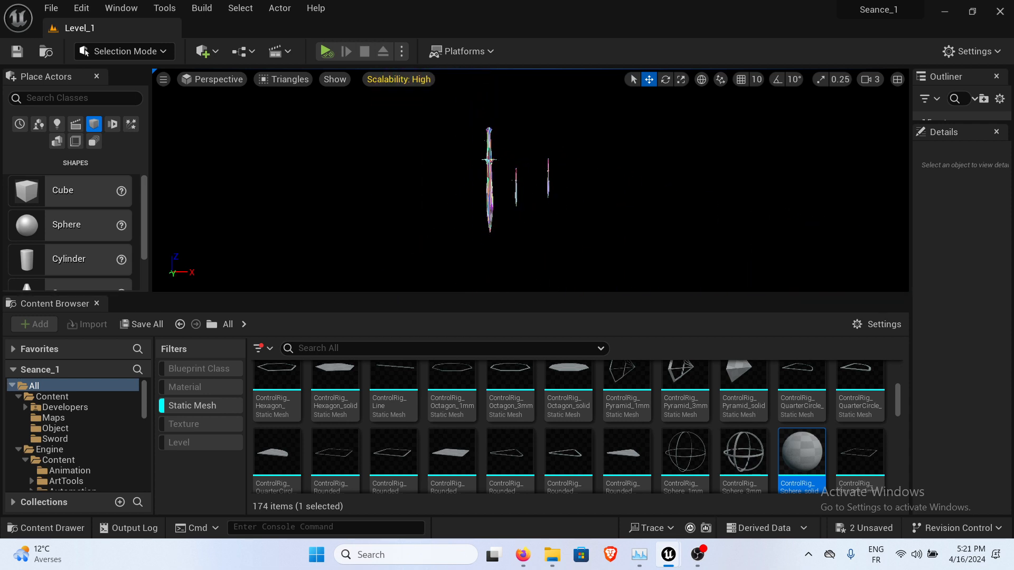
{"action": "key", "text": "w"}
{"action": "right_click_drag", "start_coordinate": [522, 216], "coordinate": [430, 169]}
{"action": "key", "text": "s"}
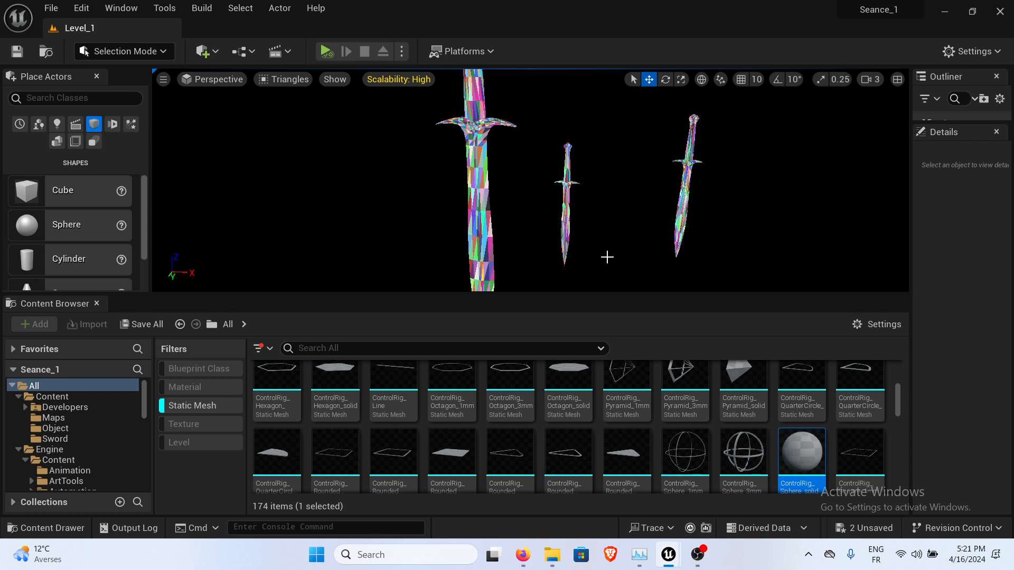
Examine the swords' Nanite triangles from farther away in the level viewport.
{"action": "key", "text": "s"}
{"action": "right_click_drag", "start_coordinate": [607, 255], "coordinate": [584, 165]}
{"action": "key", "text": "s"}
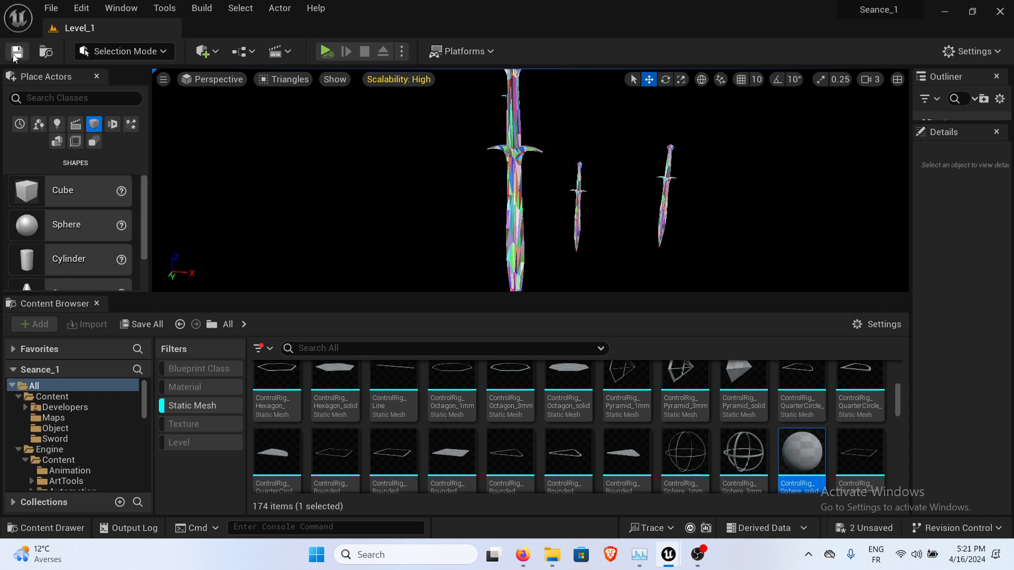
{"action": "left_click", "coordinate": [299, 79]}
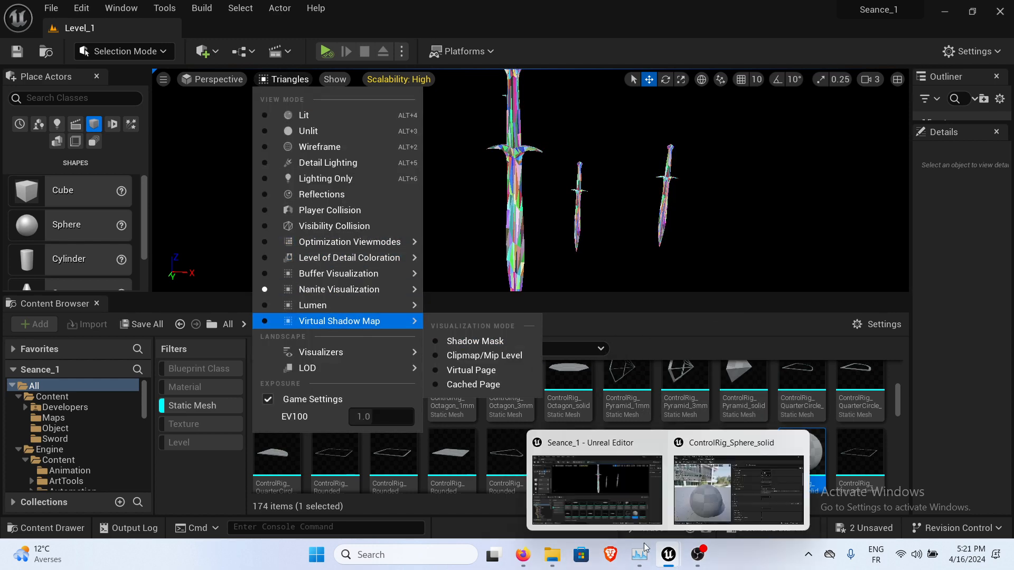
Switch to the Notes Cours Unreal Engine document in Firefox and review the frequent material nodes and the Nanite section.
{"action": "left_click", "coordinate": [523, 555]}
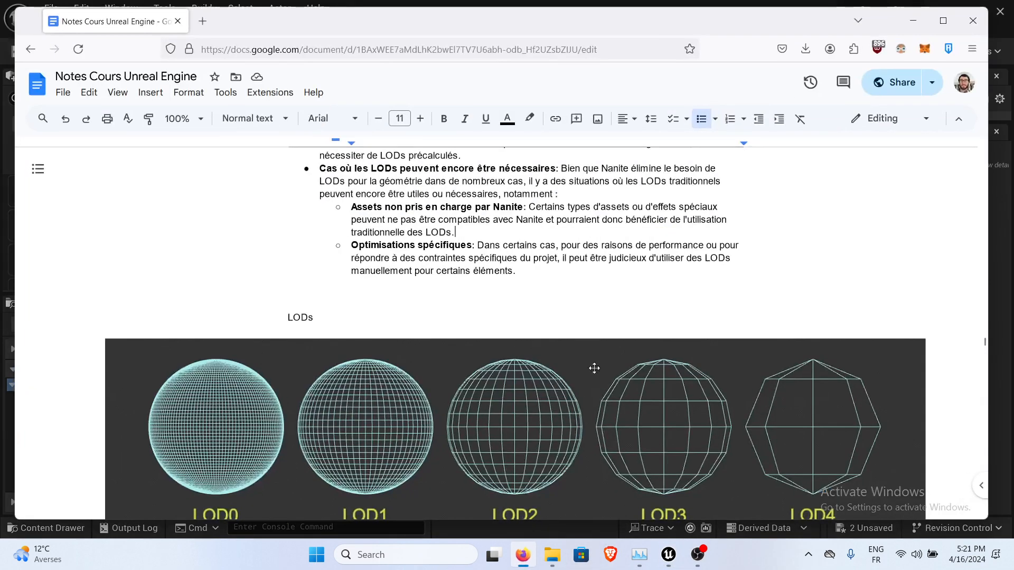
{"action": "scroll", "coordinate": [549, 275], "scroll_direction": "up", "scroll_amount": 15}
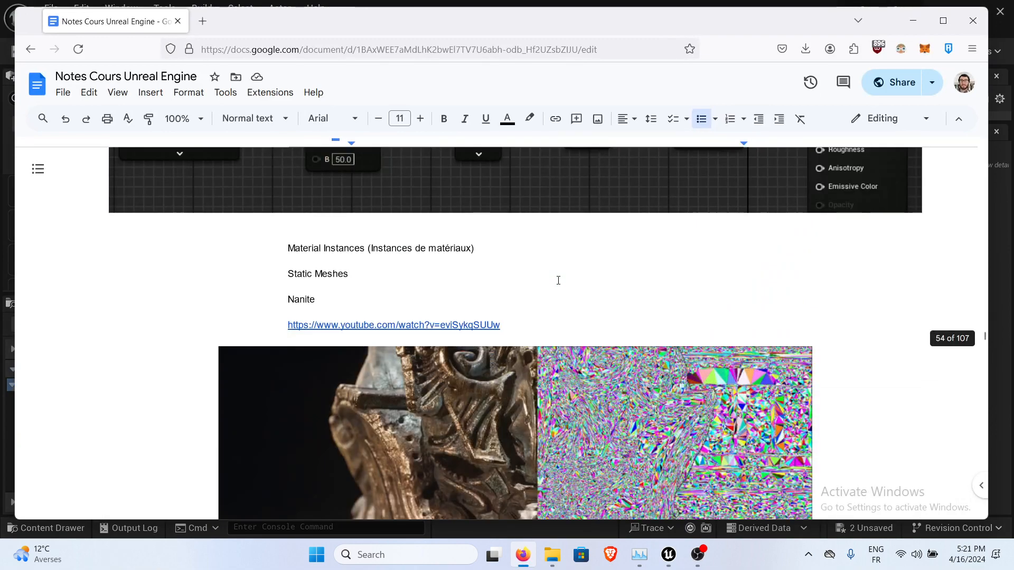
{"action": "scroll", "coordinate": [558, 280], "scroll_direction": "up", "scroll_amount": 20}
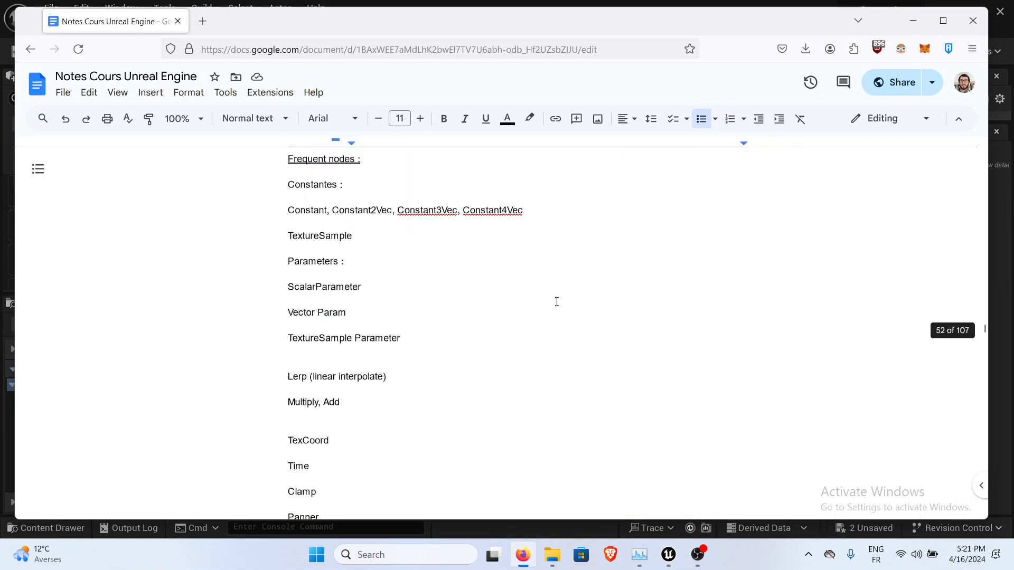
{"action": "scroll", "coordinate": [528, 306], "scroll_direction": "down", "scroll_amount": 20}
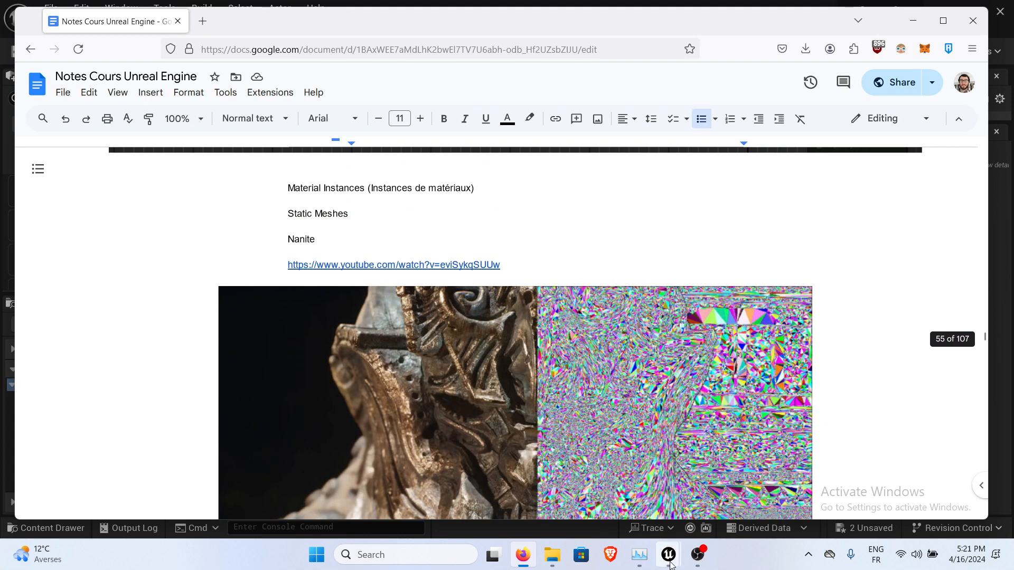
Switch to the Unreal static mesh editor and close the ControlRig_Sphere_solid asset so that SM_Sword is shown.
{"action": "mouse_move", "coordinate": [670, 563]}
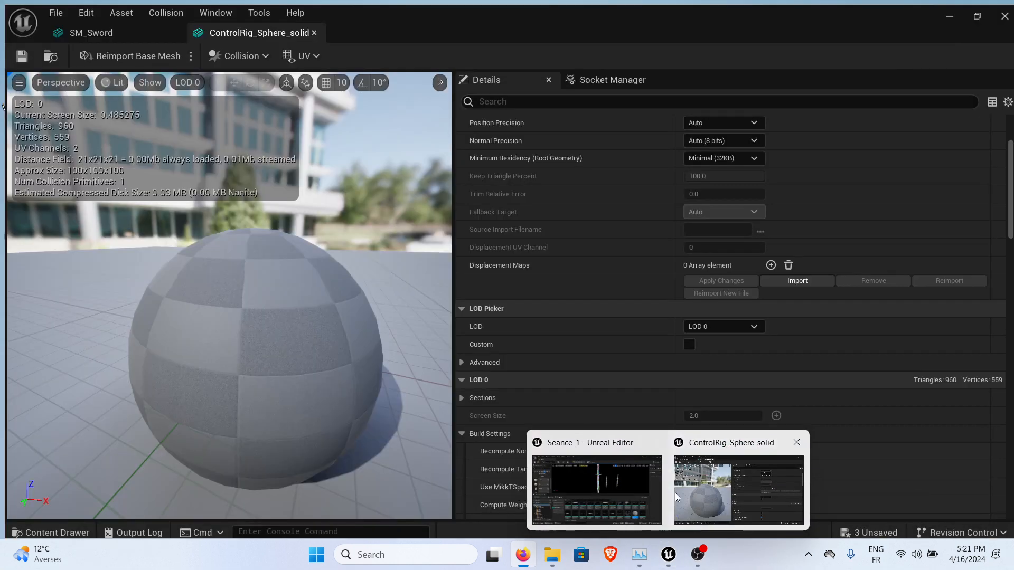
{"action": "left_click", "coordinate": [675, 493]}
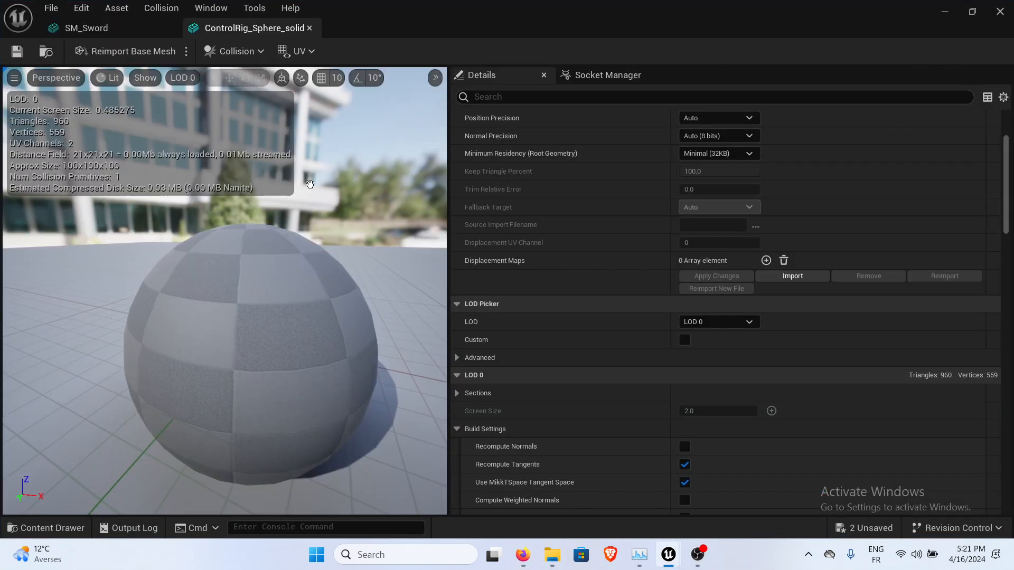
{"action": "left_click", "coordinate": [309, 28]}
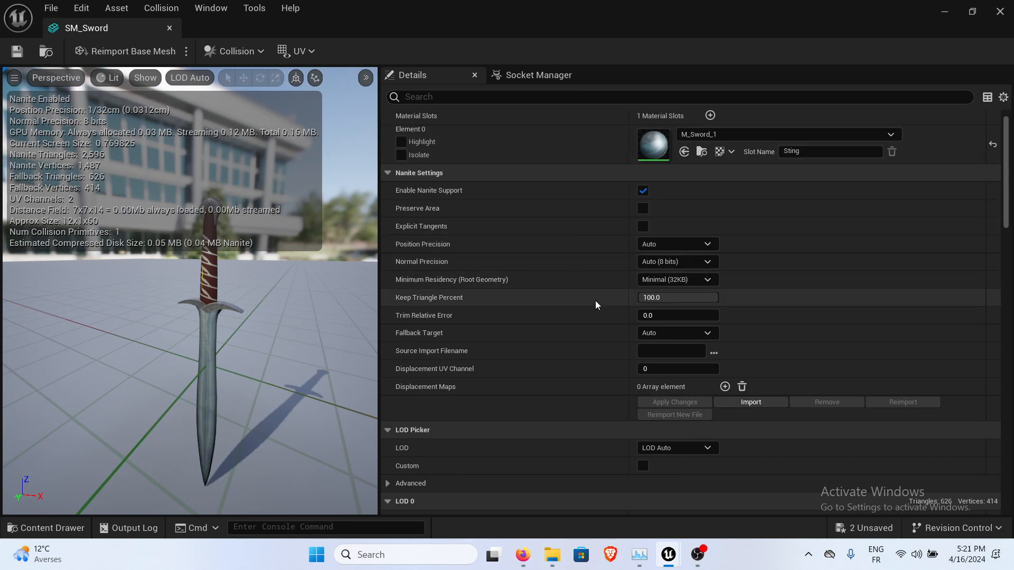
Examine SM_Sword's Nanite, LOD, build and collision settings, and review the available collision editing options.
{"action": "scroll", "coordinate": [600, 304], "scroll_direction": "up", "scroll_amount": 1}
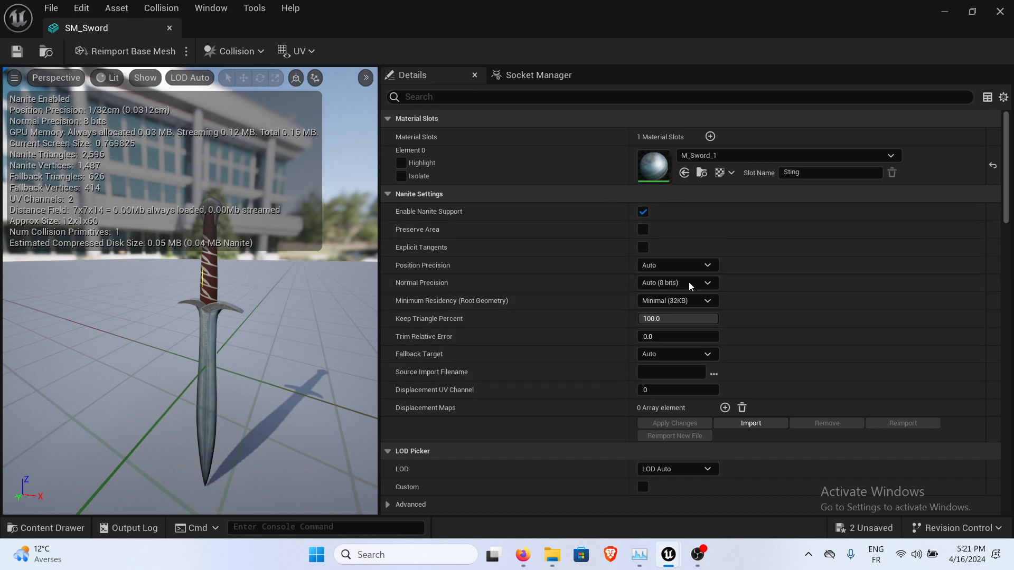
{"action": "scroll", "coordinate": [707, 285], "scroll_direction": "down", "scroll_amount": 2}
{"action": "scroll", "coordinate": [709, 285], "scroll_direction": "down", "scroll_amount": 10}
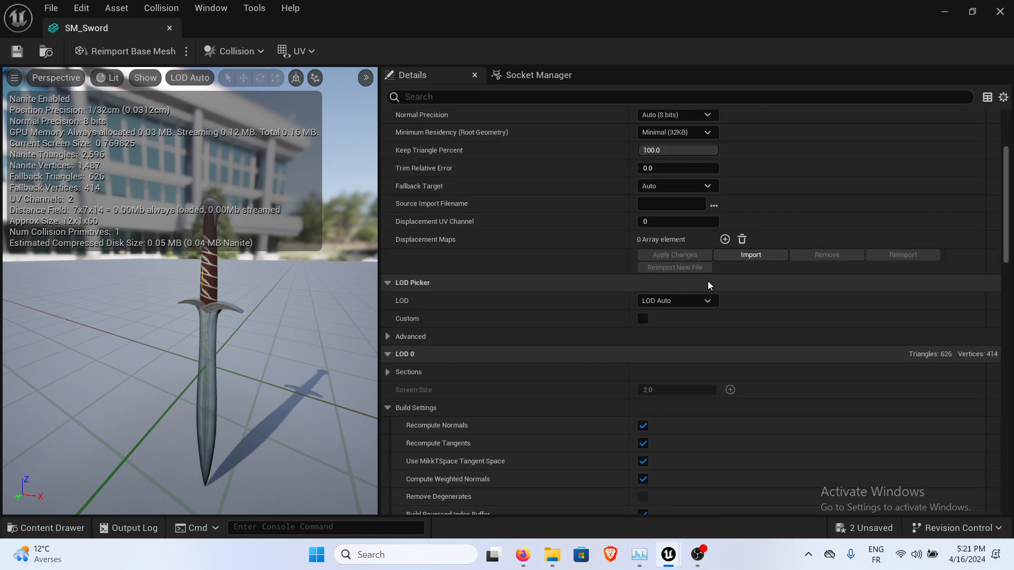
{"action": "scroll", "coordinate": [708, 281], "scroll_direction": "down", "scroll_amount": 15}
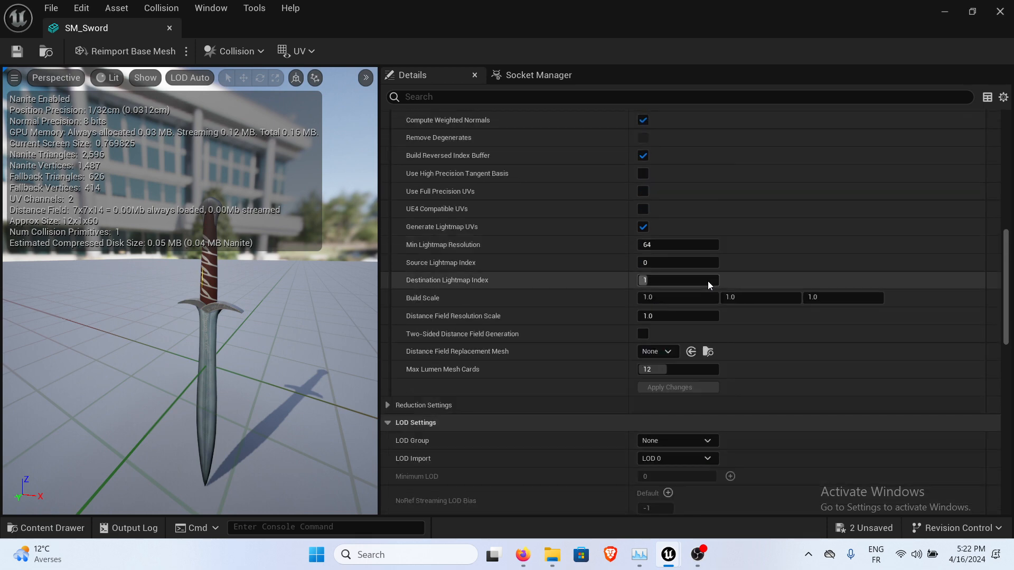
{"action": "scroll", "coordinate": [701, 287], "scroll_direction": "down", "scroll_amount": 3}
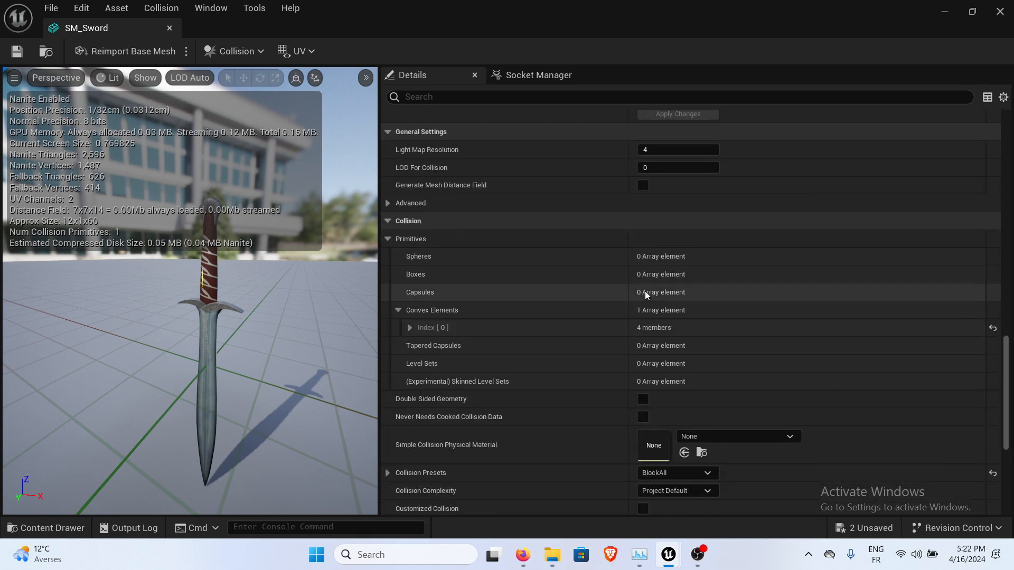
{"action": "scroll", "coordinate": [497, 280], "scroll_direction": "down", "scroll_amount": 3}
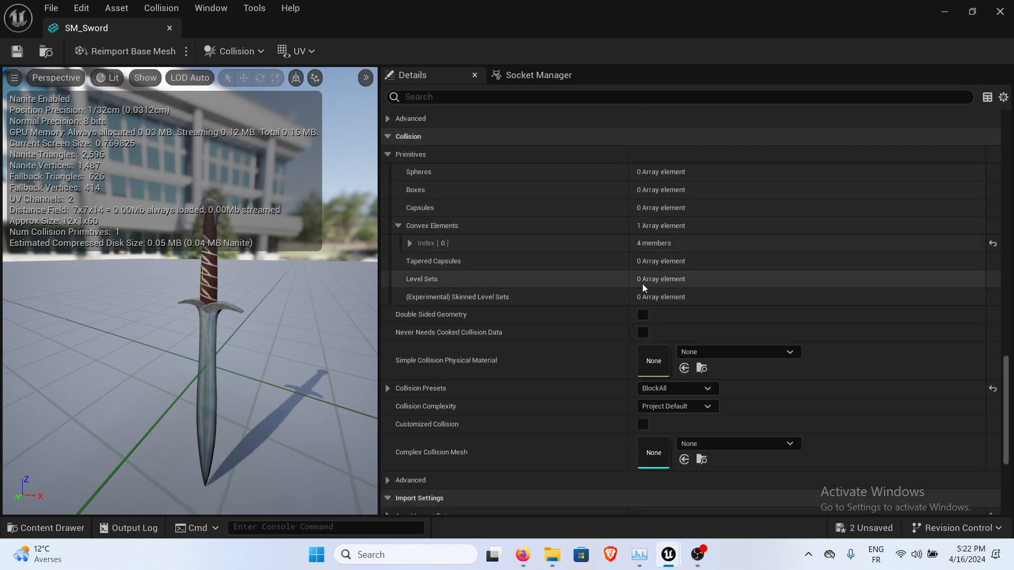
{"action": "scroll", "coordinate": [518, 276], "scroll_direction": "down", "scroll_amount": 3}
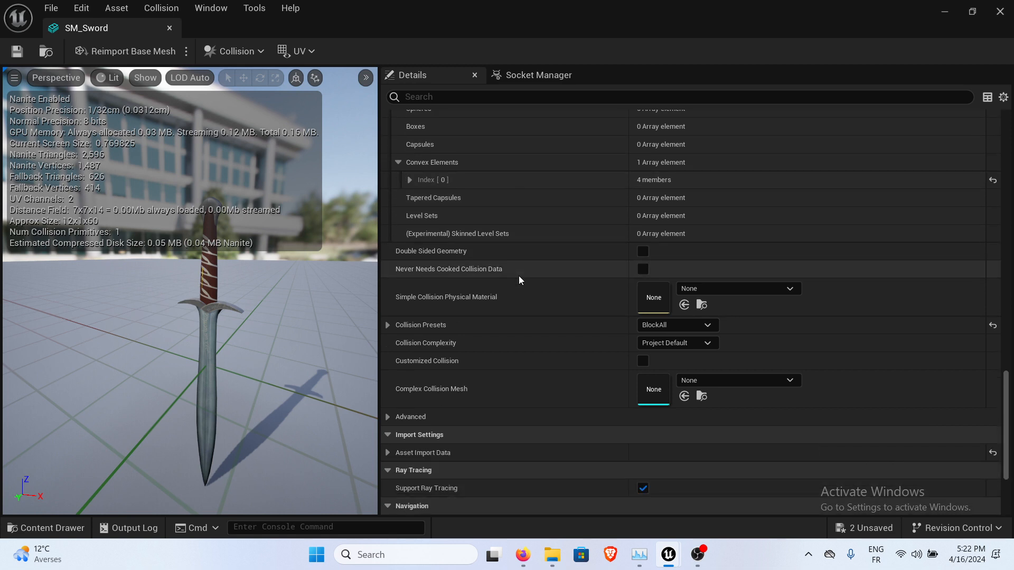
{"action": "left_click_drag", "start_coordinate": [312, 306], "coordinate": [322, 307]}
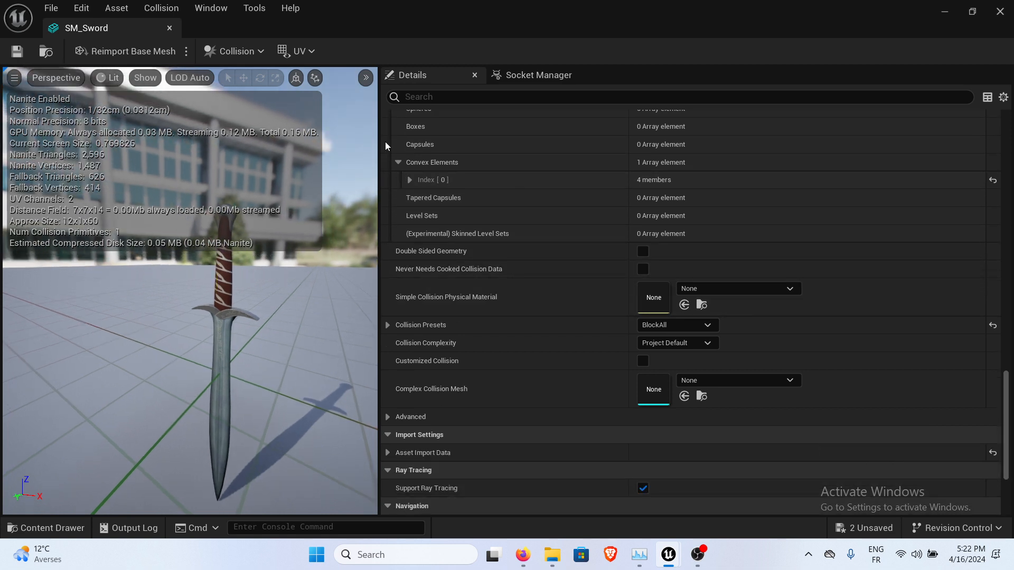
{"action": "scroll", "coordinate": [666, 333], "scroll_direction": "down", "scroll_amount": 1}
{"action": "left_click", "coordinate": [234, 51]}
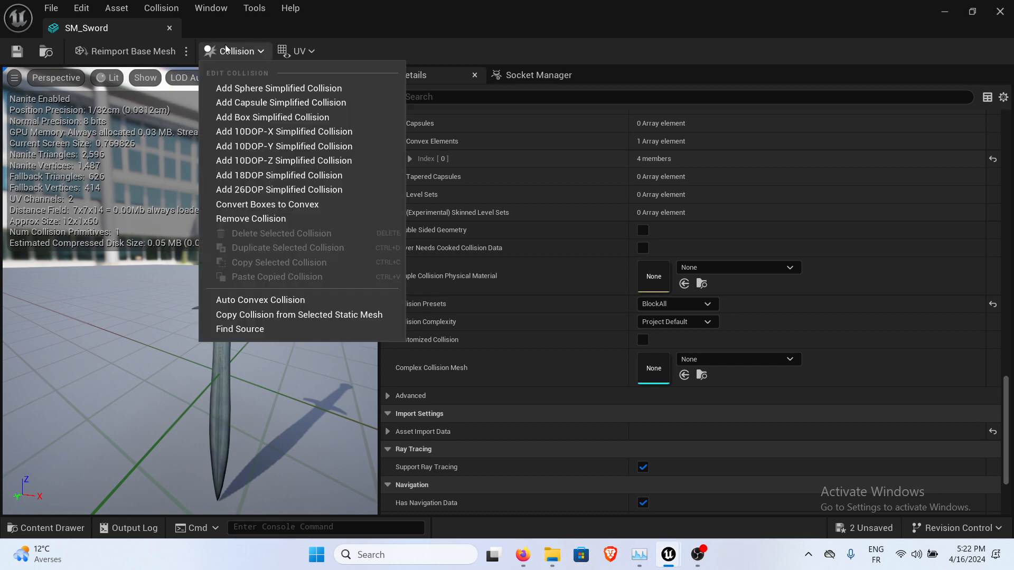
{"action": "mouse_move", "coordinate": [268, 384]}
{"action": "left_mouse_down"}
{"action": "mouse_move", "coordinate": [267, 364]}
{"action": "mouse_move", "coordinate": [271, 388]}
{"action": "left_mouse_up"}
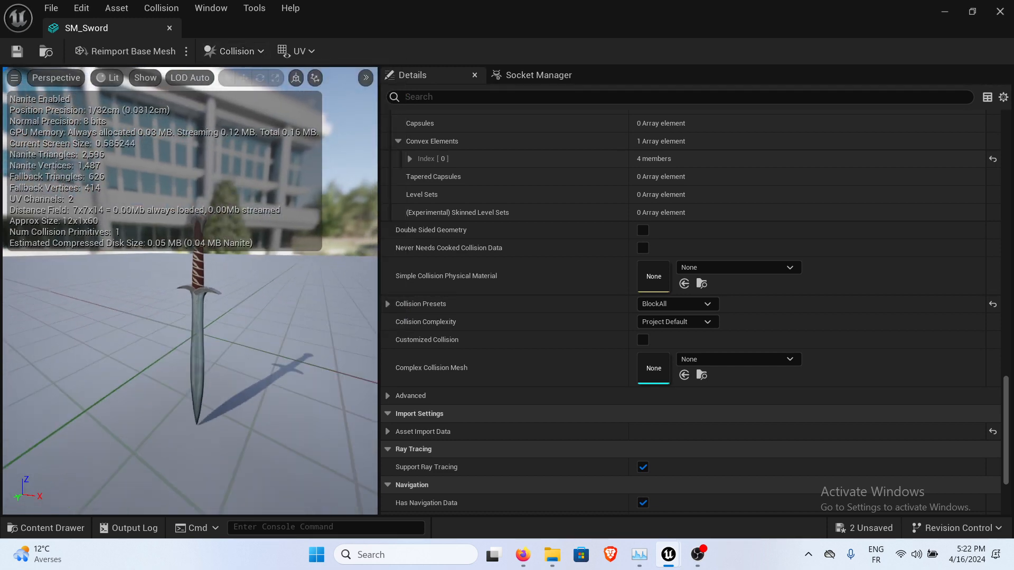
Inspect SM_Sword's collision shape in the Player Collision view mode and return the preview to Lit.
{"action": "left_click", "coordinate": [134, 84]}
{"action": "left_click", "coordinate": [105, 73]}
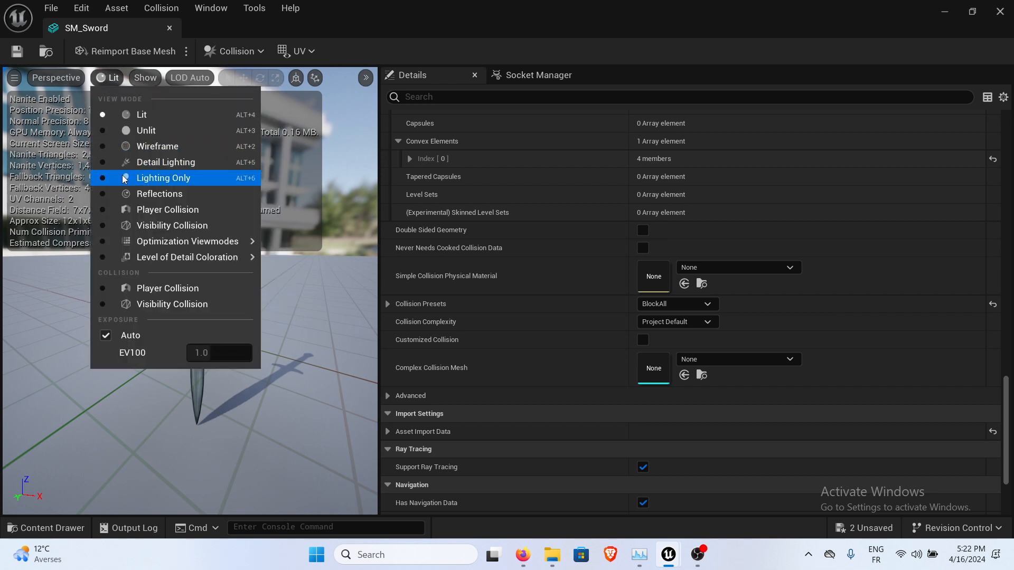
{"action": "left_click", "coordinate": [124, 210]}
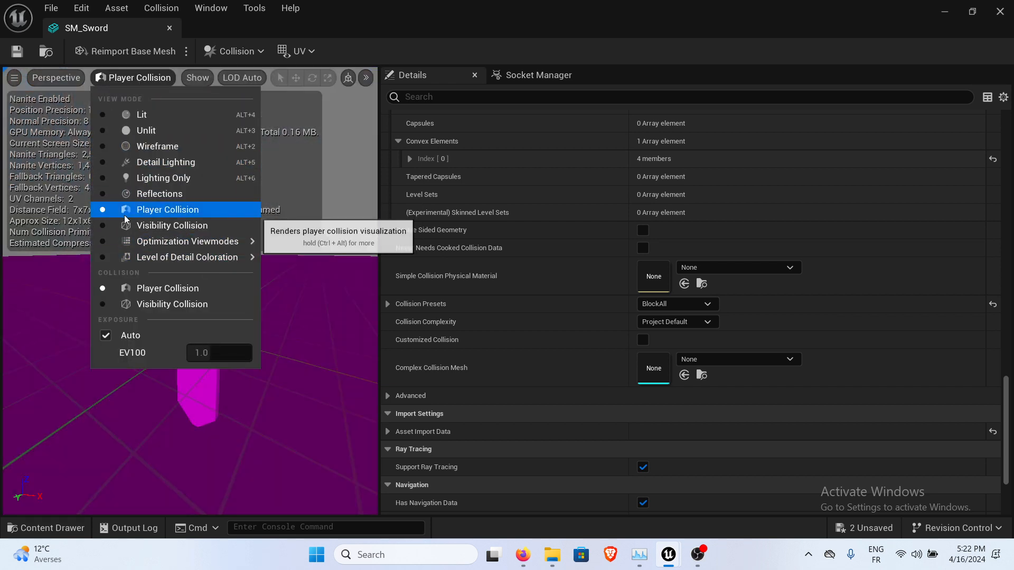
{"action": "key", "text": "Escape"}
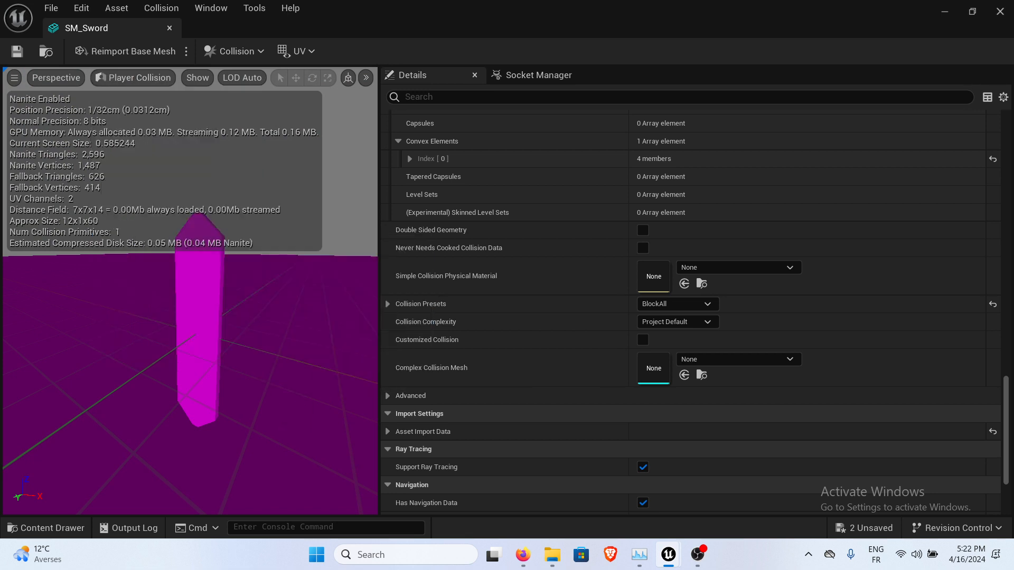
{"action": "left_click_drag", "start_coordinate": [232, 338], "coordinate": [245, 327]}
{"action": "left_click", "coordinate": [137, 81]}
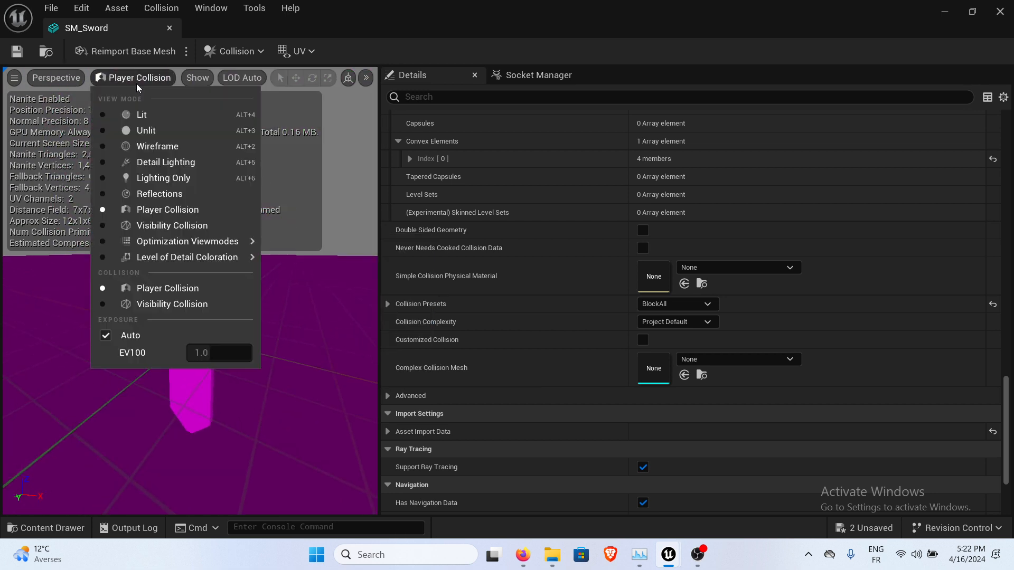
{"action": "left_click", "coordinate": [142, 115]}
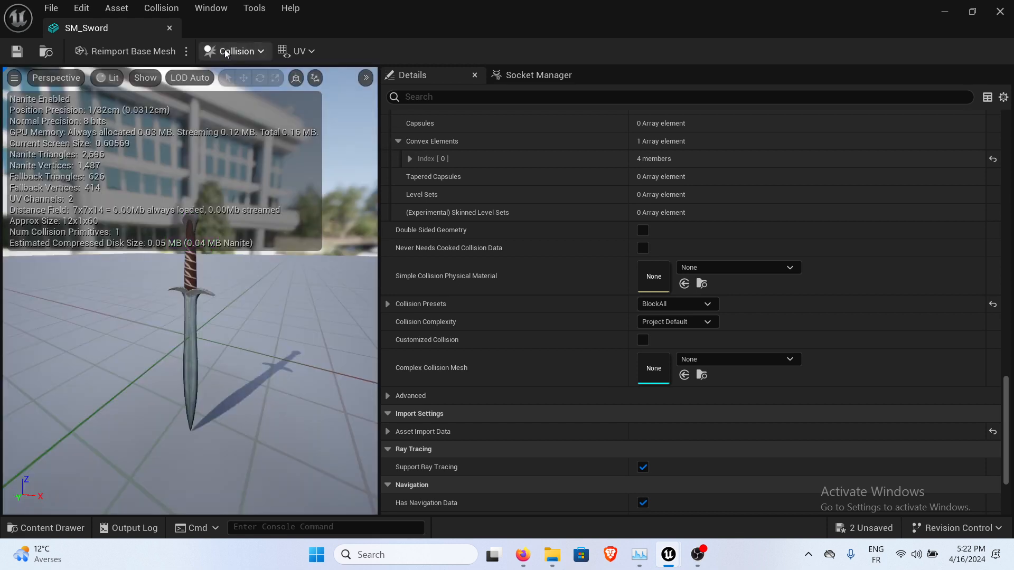
Show the Simple Collision of SM_Sword in the preview and inspect its outline around the blade and hilt.
{"action": "left_click", "coordinate": [233, 51]}
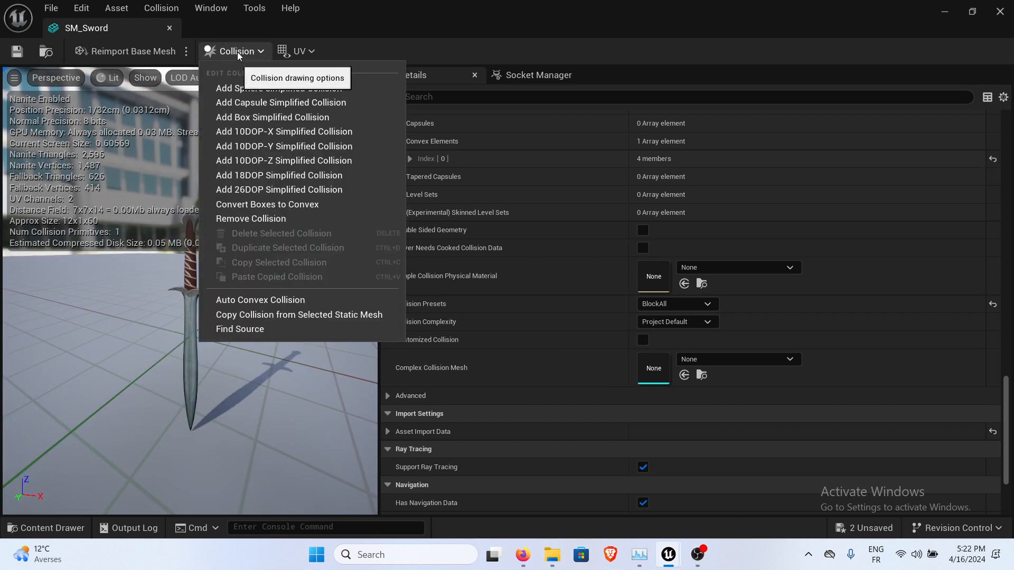
{"action": "left_click", "coordinate": [200, 80]}
{"action": "left_click", "coordinate": [198, 82]}
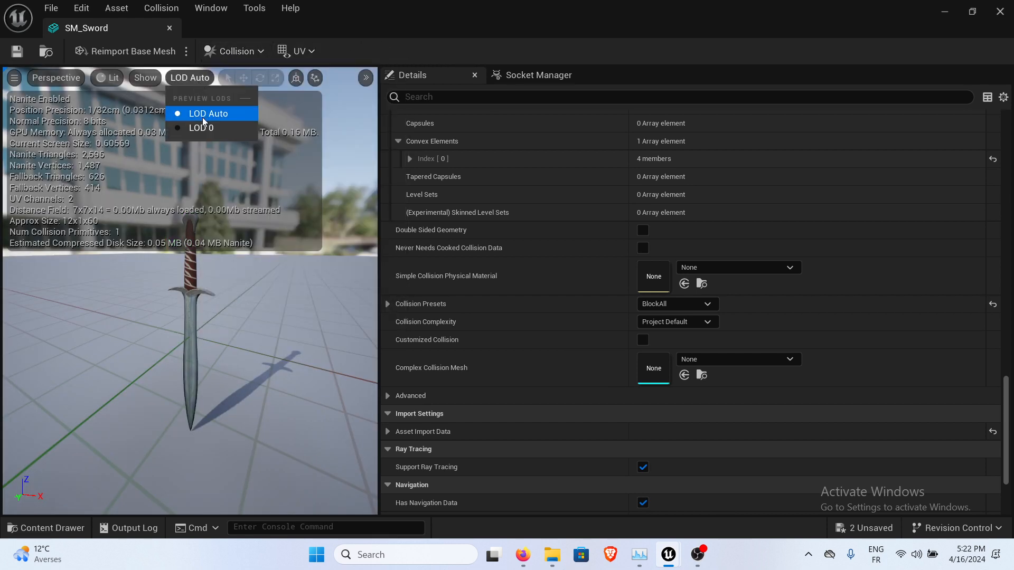
{"action": "left_click", "coordinate": [146, 79]}
{"action": "left_click", "coordinate": [146, 77]}
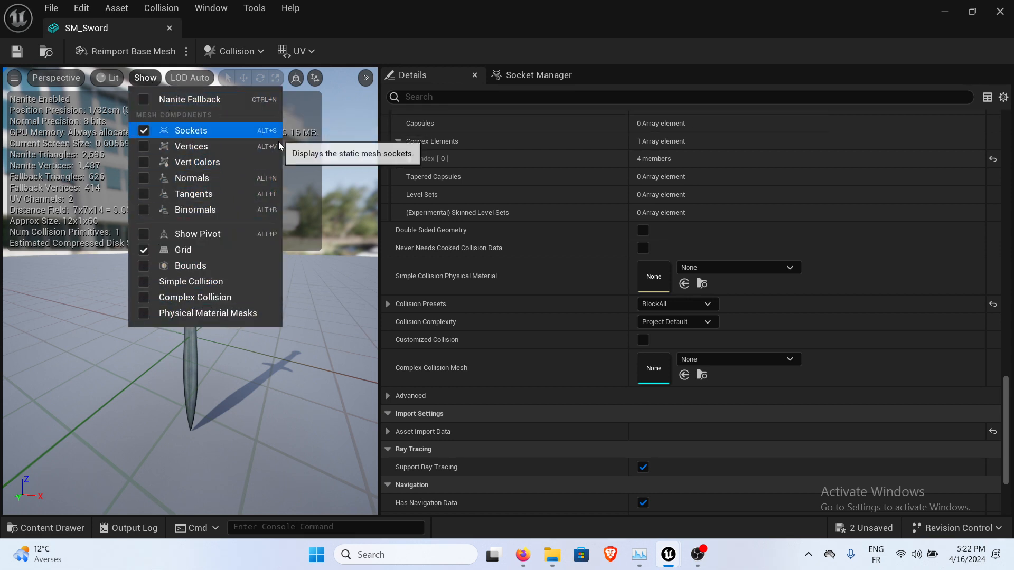
{"action": "left_click", "coordinate": [143, 286]}
{"action": "mouse_move", "coordinate": [338, 292]}
{"action": "left_mouse_down"}
{"action": "mouse_move", "coordinate": [338, 249]}
{"action": "mouse_move", "coordinate": [339, 295]}
{"action": "mouse_move", "coordinate": [325, 282]}
{"action": "mouse_move", "coordinate": [327, 264]}
{"action": "mouse_move", "coordinate": [327, 291]}
{"action": "left_mouse_up"}
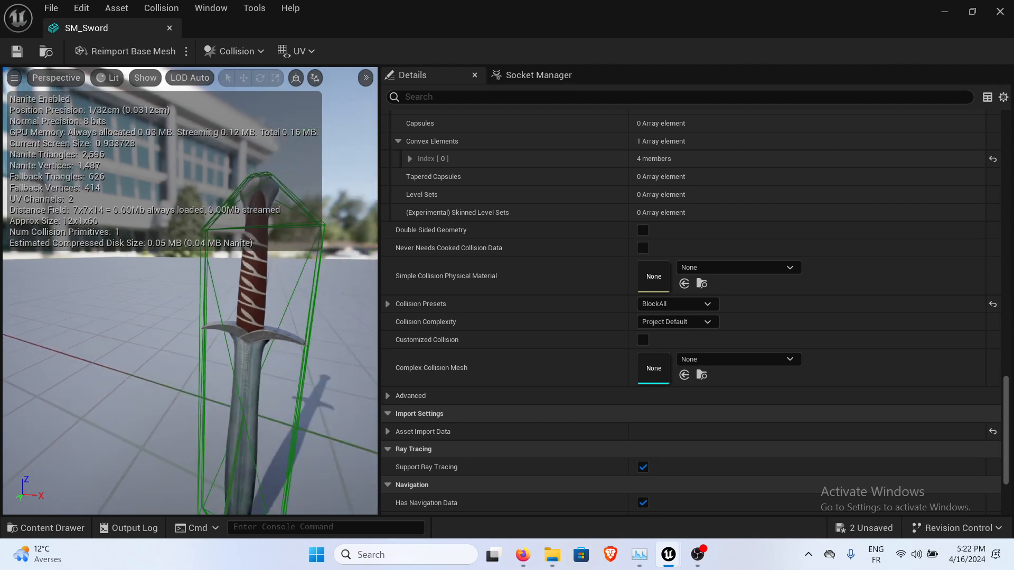
{"action": "right_click_drag", "start_coordinate": [316, 292], "coordinate": [309, 293]}
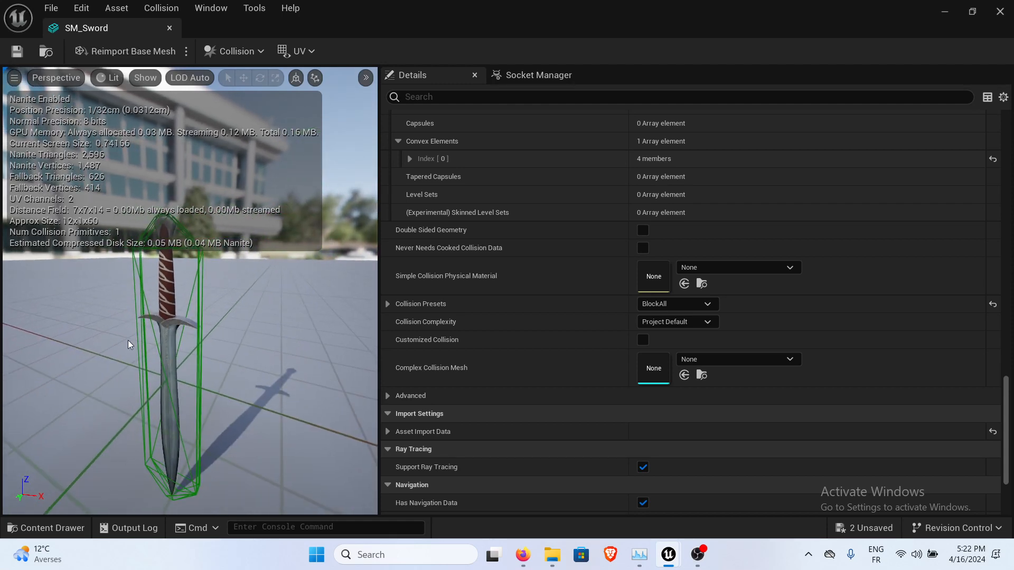
{"action": "right_click_drag", "start_coordinate": [230, 376], "coordinate": [223, 249]}
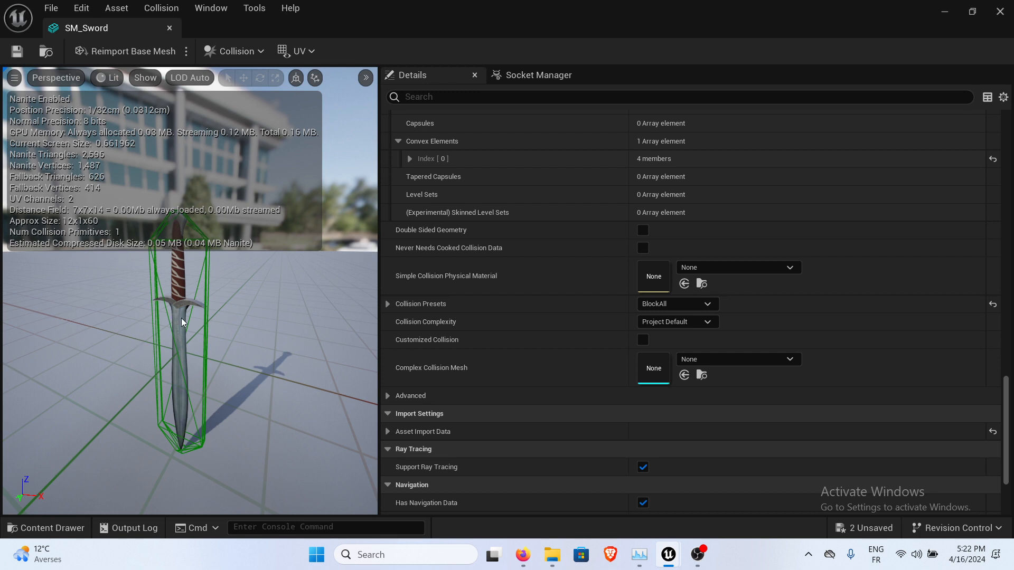
Replace SM_Sword's collision with an Auto Convex Collision using hull count 4, max hull verts 16 and hull precision 100000, and inspect the hulls.
{"action": "left_click", "coordinate": [253, 53]}
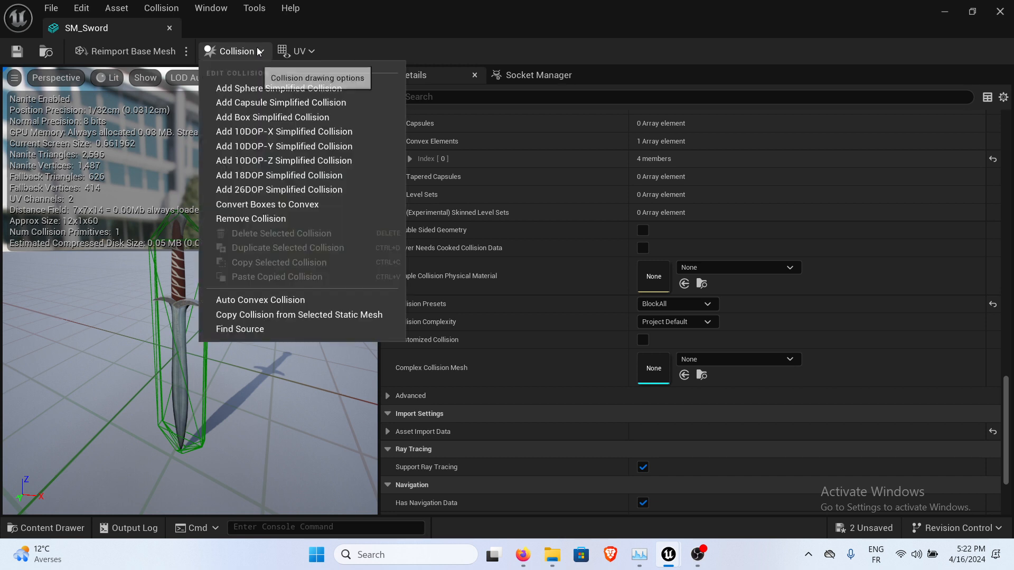
{"action": "left_click", "coordinate": [249, 218]}
{"action": "left_click", "coordinate": [250, 49]}
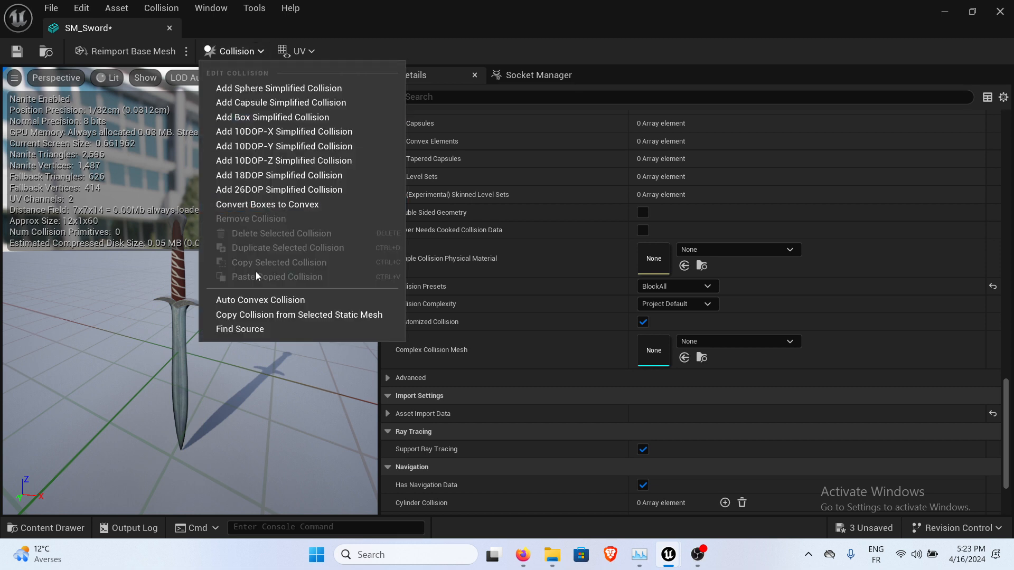
{"action": "left_click", "coordinate": [262, 297]}
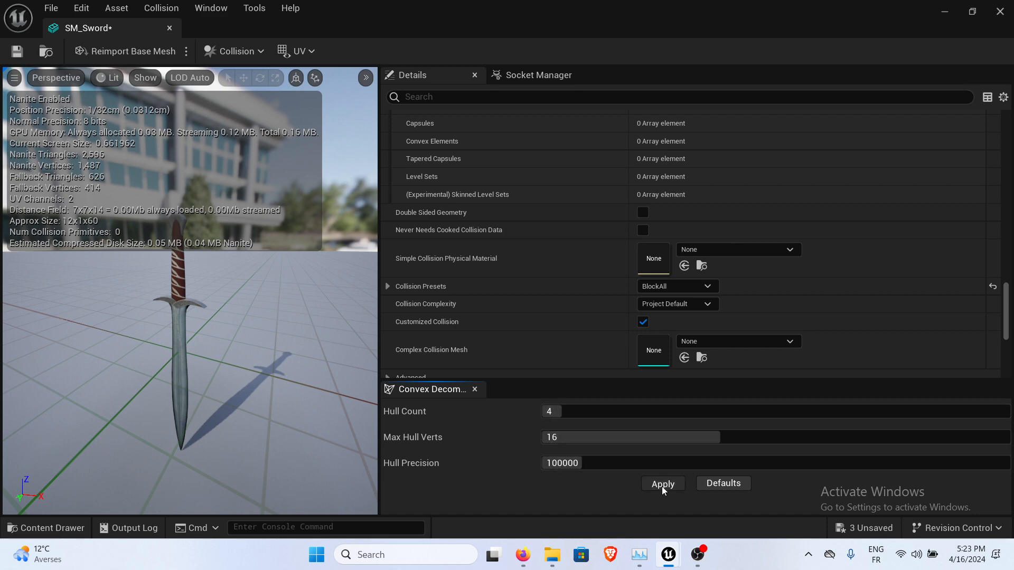
{"action": "left_click_drag", "start_coordinate": [208, 362], "coordinate": [201, 237]}
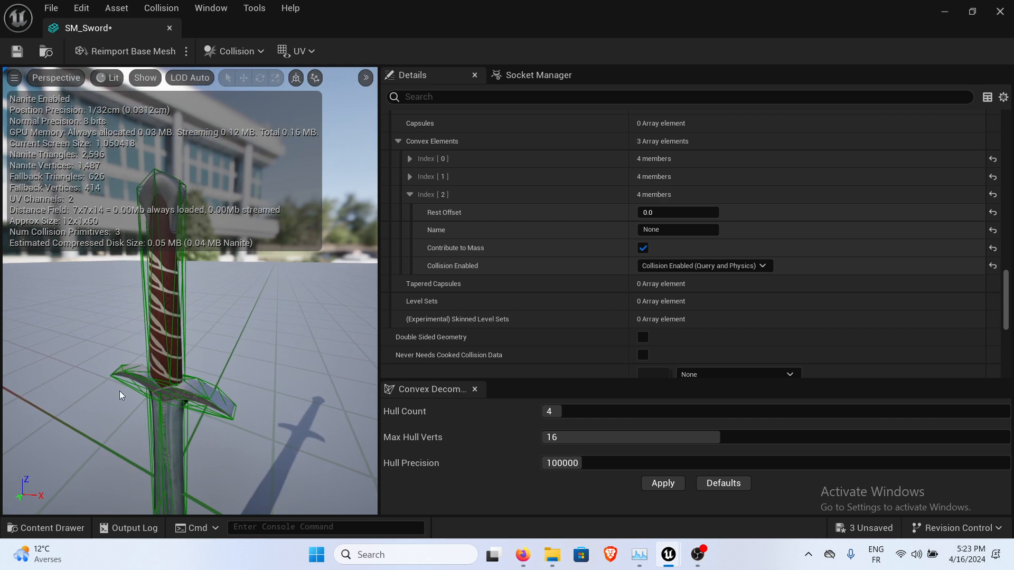
{"action": "left_click_drag", "start_coordinate": [202, 419], "coordinate": [166, 439]}
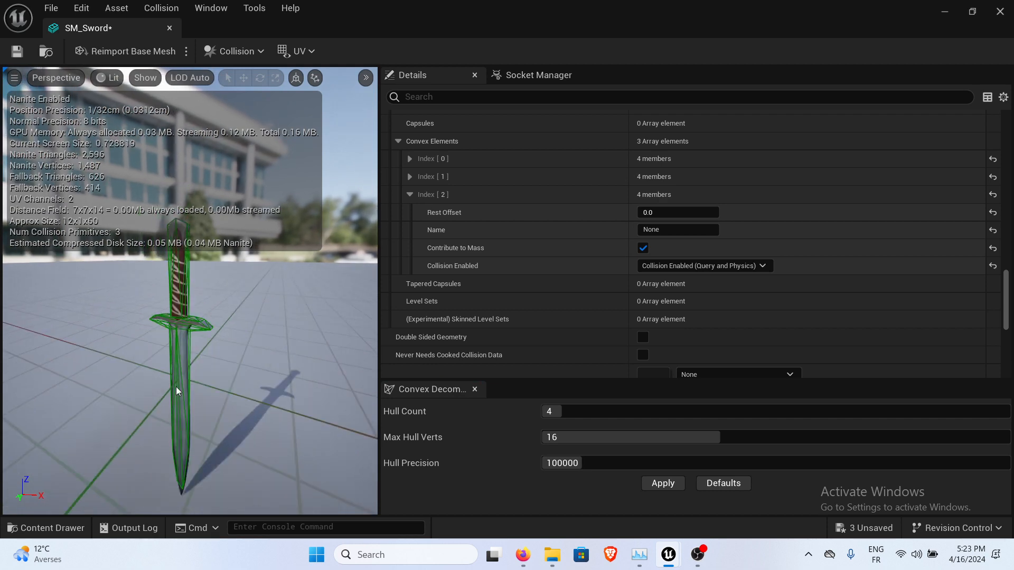
{"action": "right_click_drag", "start_coordinate": [241, 308], "coordinate": [219, 296]}
{"action": "middle_click_drag", "start_coordinate": [239, 307], "coordinate": [269, 341]}
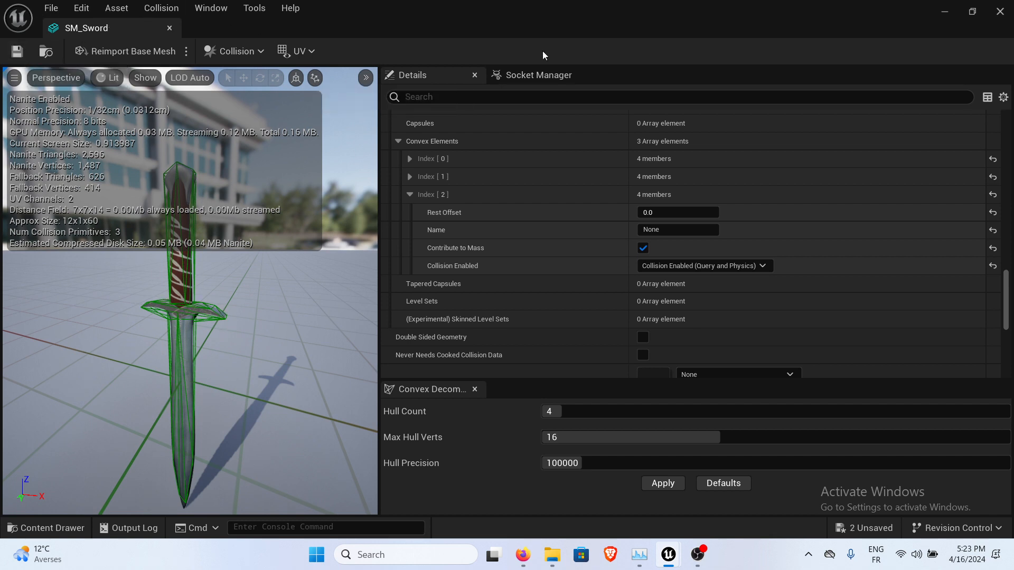
Close the SM_Sword editor and return the level viewport to the Lit view mode with the swords in view.
{"action": "scroll", "coordinate": [632, 213], "scroll_direction": "down", "scroll_amount": 5}
{"action": "scroll", "coordinate": [640, 217], "scroll_direction": "up", "scroll_amount": 4}
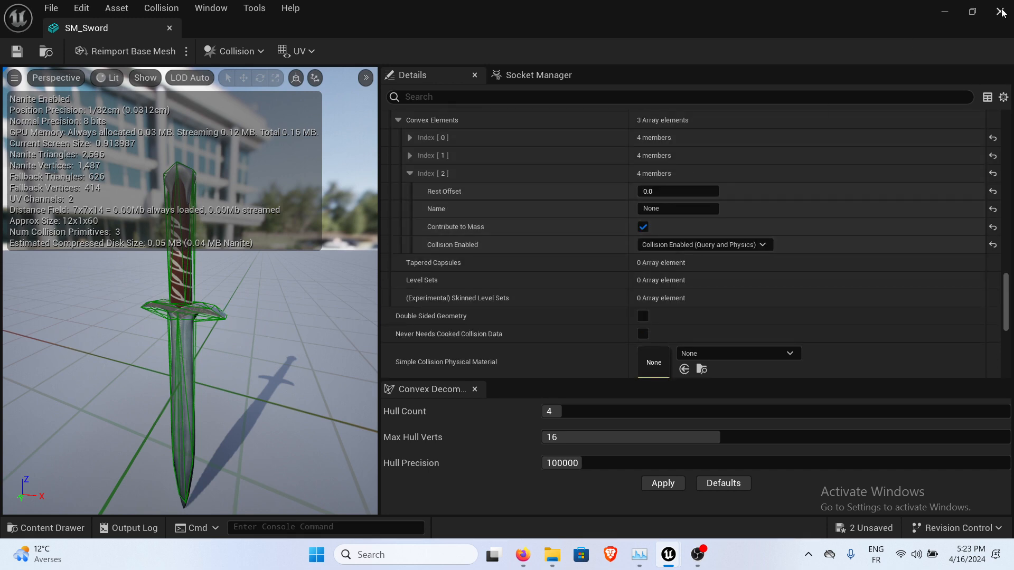
{"action": "left_click", "coordinate": [1000, 11]}
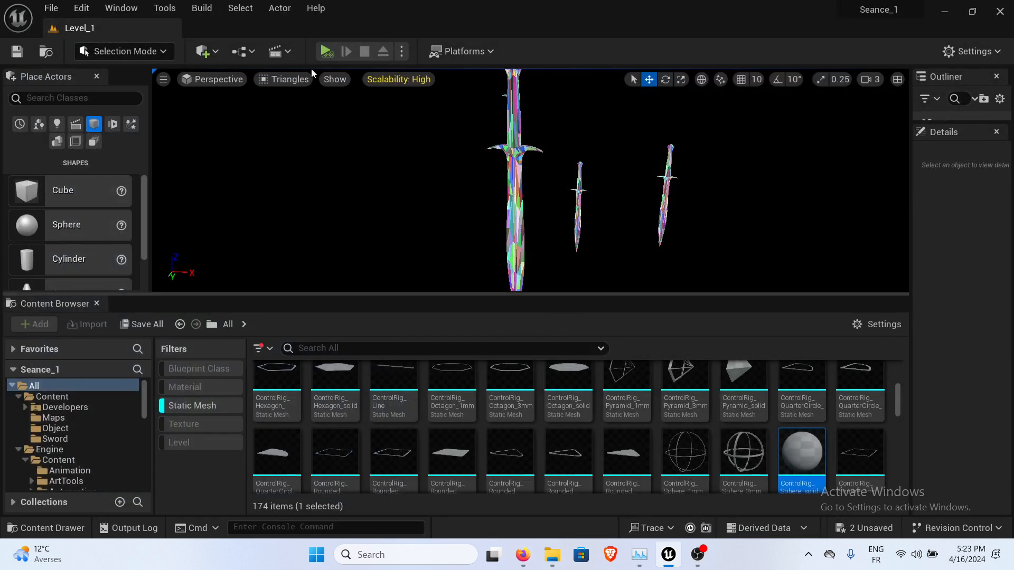
{"action": "left_click", "coordinate": [292, 79]}
{"action": "left_click", "coordinate": [313, 114]}
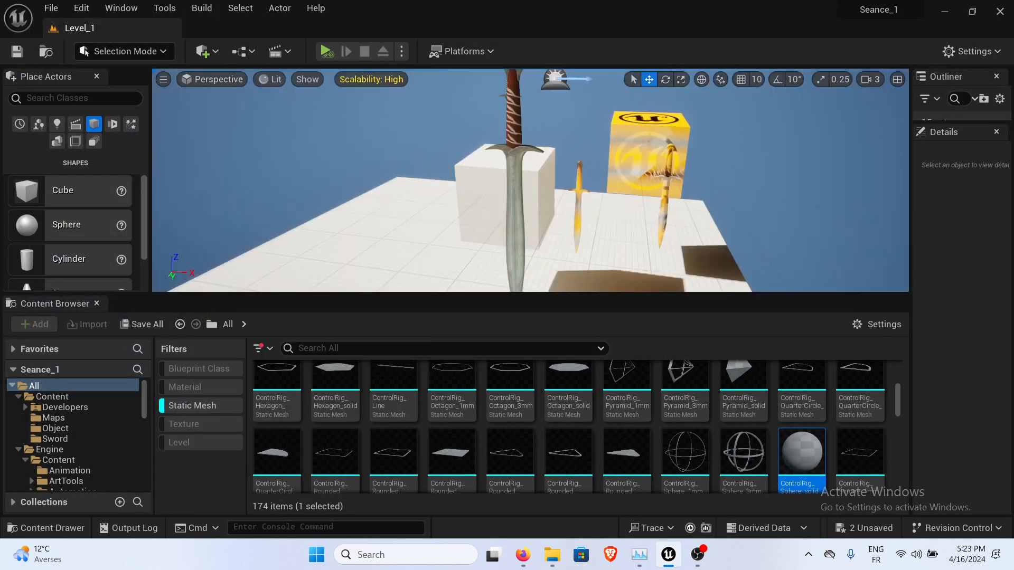
{"action": "key", "text": "s"}
{"action": "right_click_drag", "start_coordinate": [423, 180], "coordinate": [445, 182]}
{"action": "key", "text": "d"}
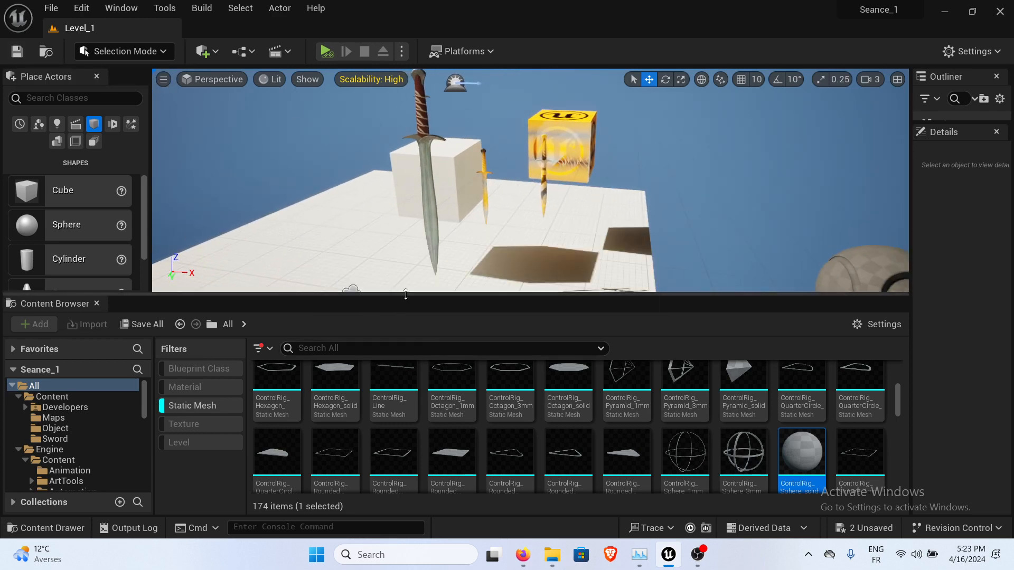
Enlarge the Content Browser, clearing its Static Mesh filter to show the project's Content folder.
{"action": "left_click_drag", "start_coordinate": [405, 294], "coordinate": [380, 181]}
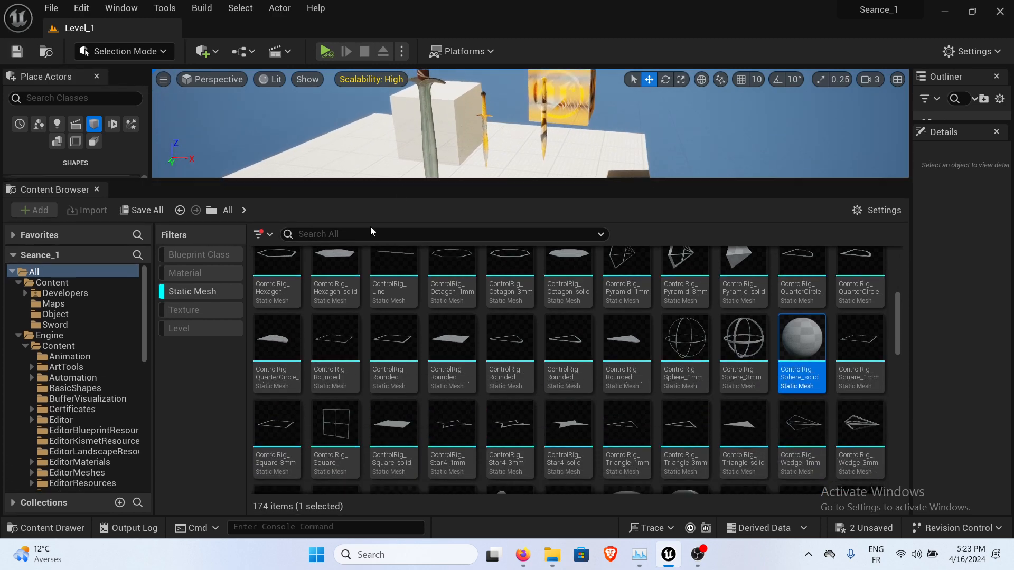
{"action": "left_click", "coordinate": [188, 286]}
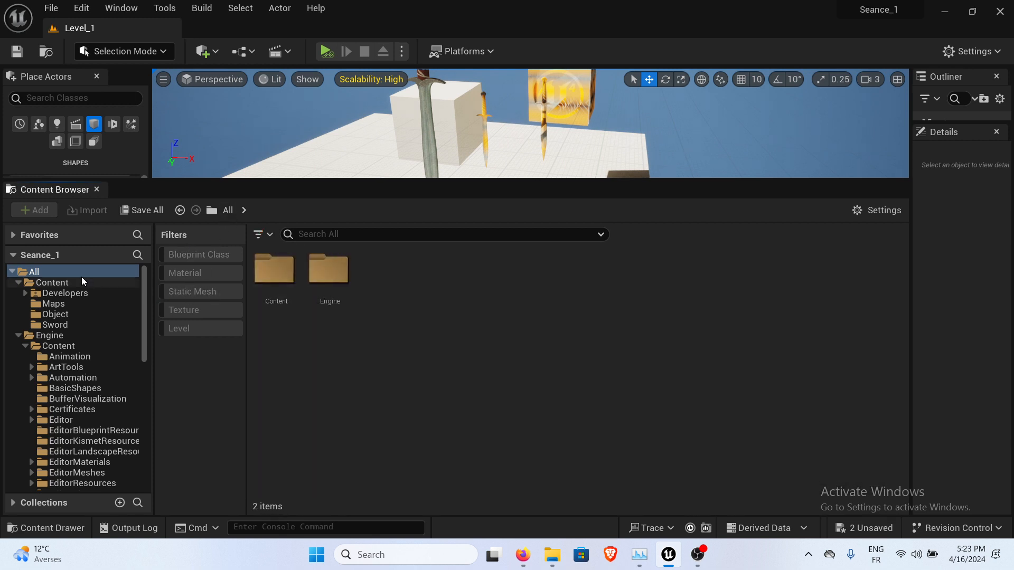
{"action": "double_click", "coordinate": [275, 270]}
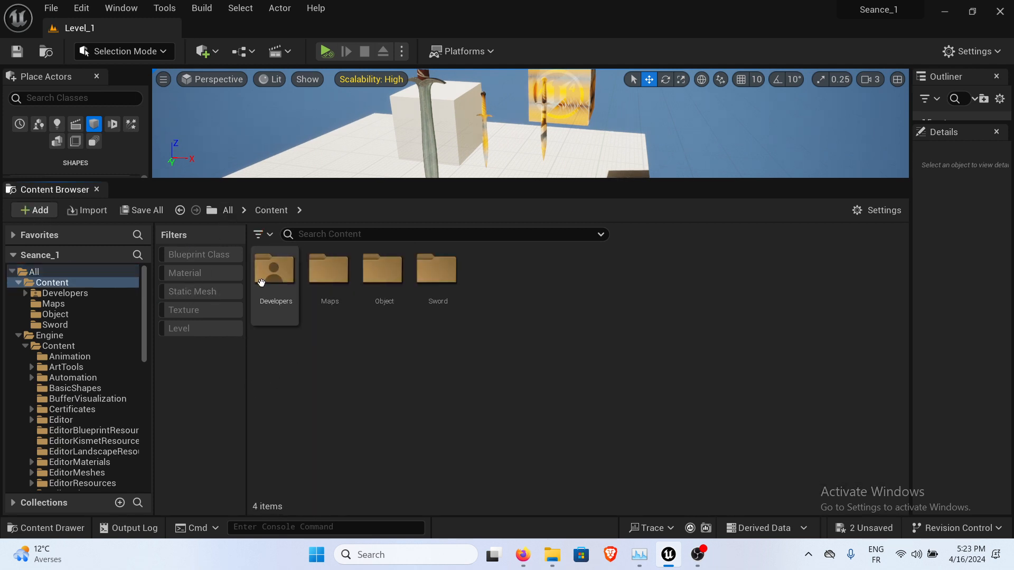
{"action": "left_click", "coordinate": [34, 272]}
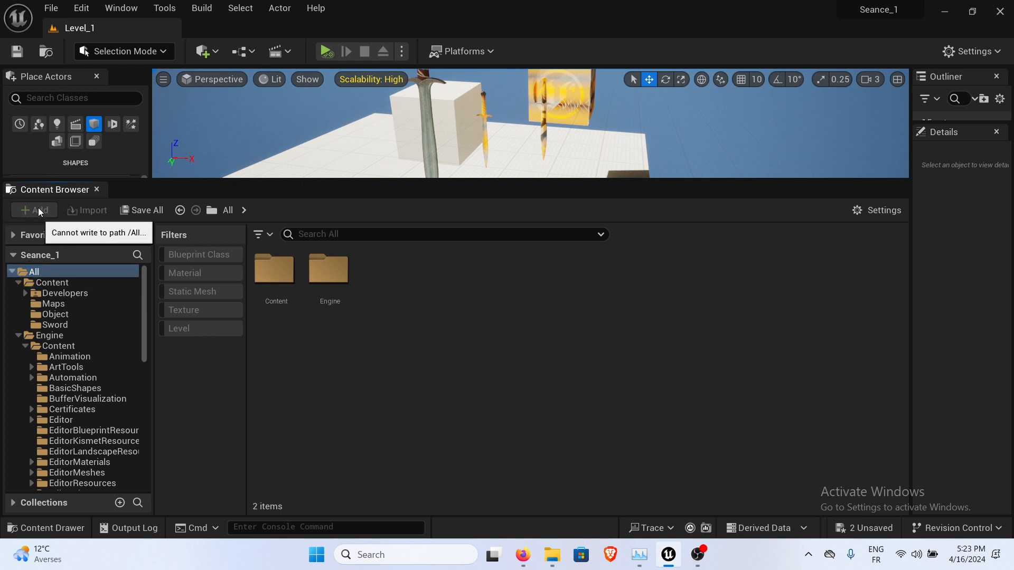
{"action": "double_click", "coordinate": [278, 273]}
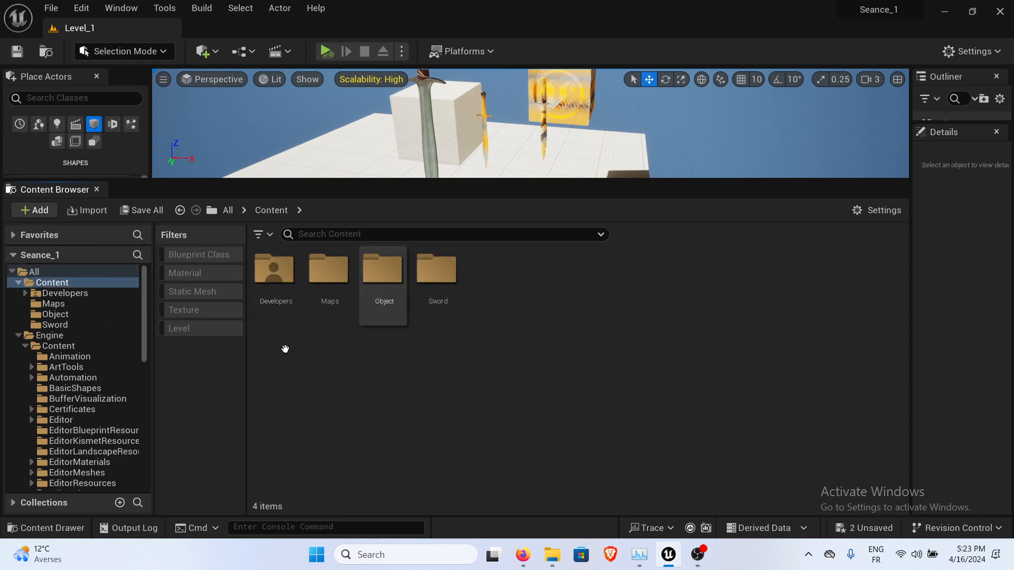
Open Quixel Bridge to add Quixel content to the project, and enlarge its window.
{"action": "left_click", "coordinate": [34, 210]}
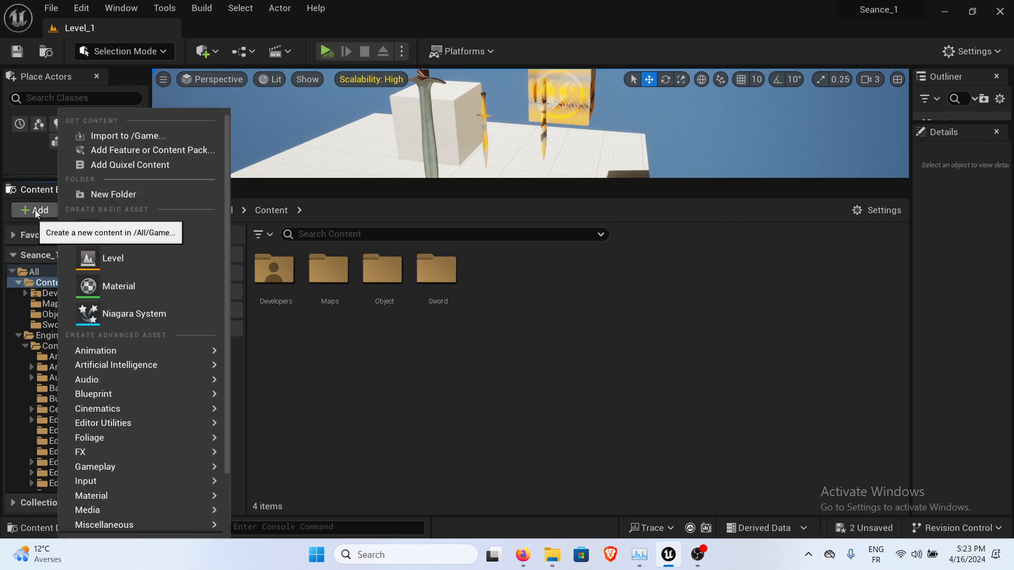
{"action": "left_click", "coordinate": [130, 165]}
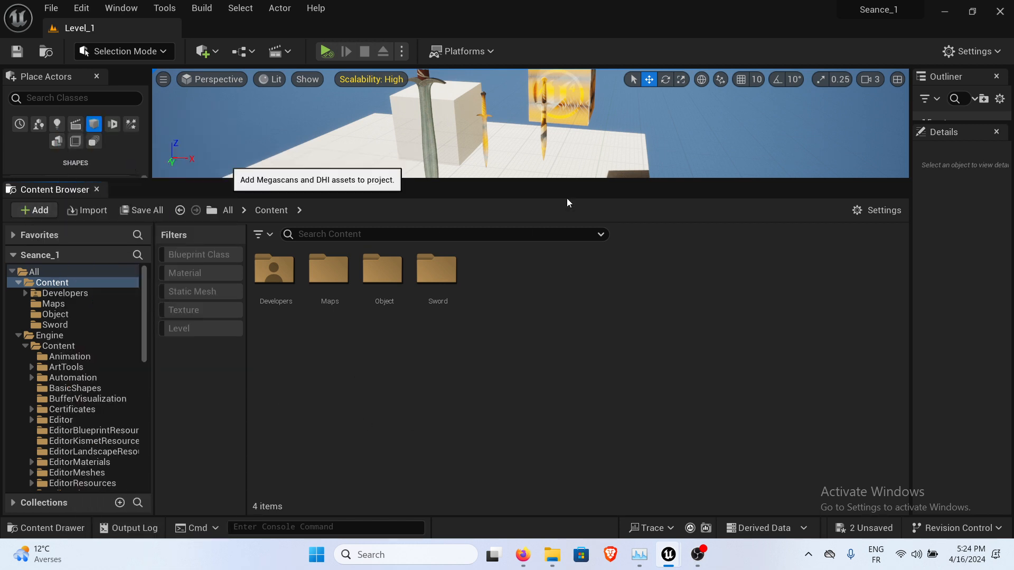
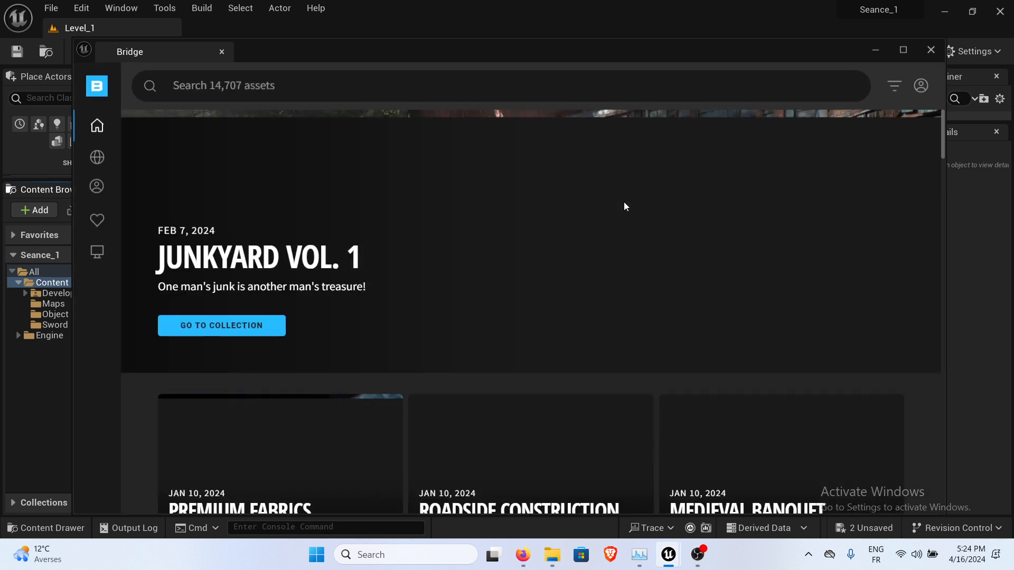
{"action": "left_click_drag", "start_coordinate": [455, 53], "coordinate": [394, 24]}
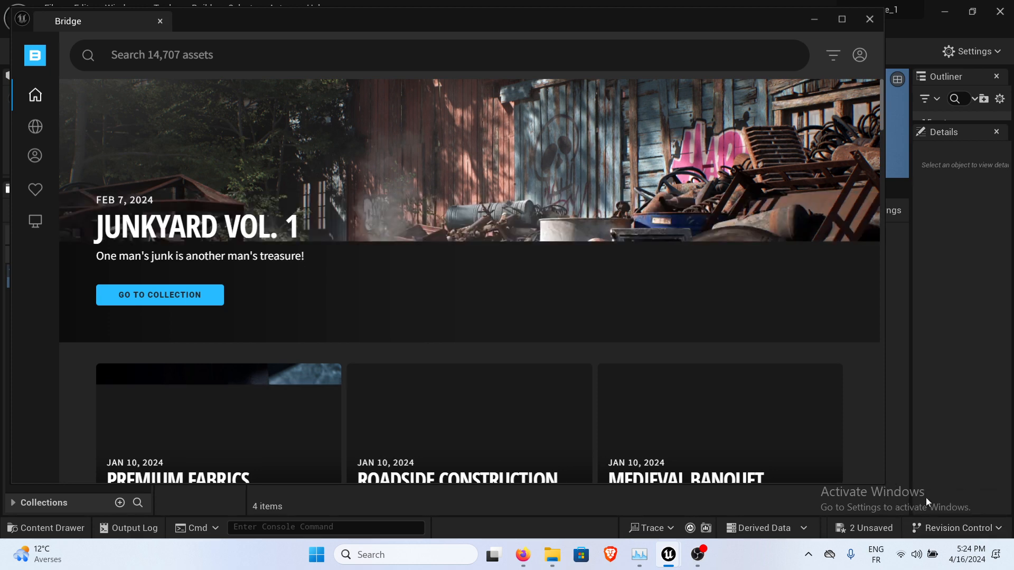
{"action": "left_click_drag", "start_coordinate": [881, 483], "coordinate": [989, 511]}
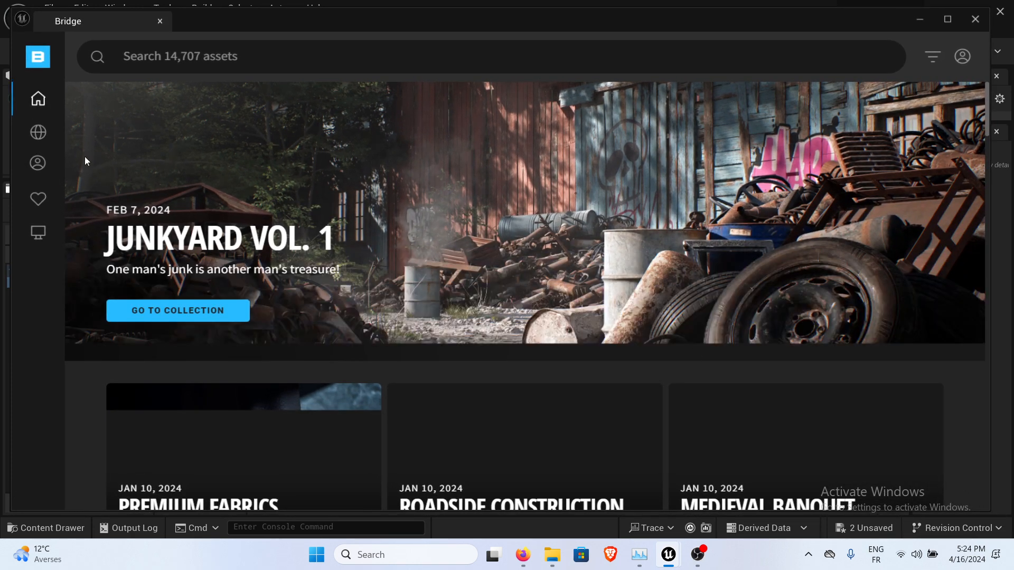
Look through Bridge's home page with its new surfaces and 3D models, and bring up the Collections categories.
{"action": "mouse_move", "coordinate": [25, 129]}
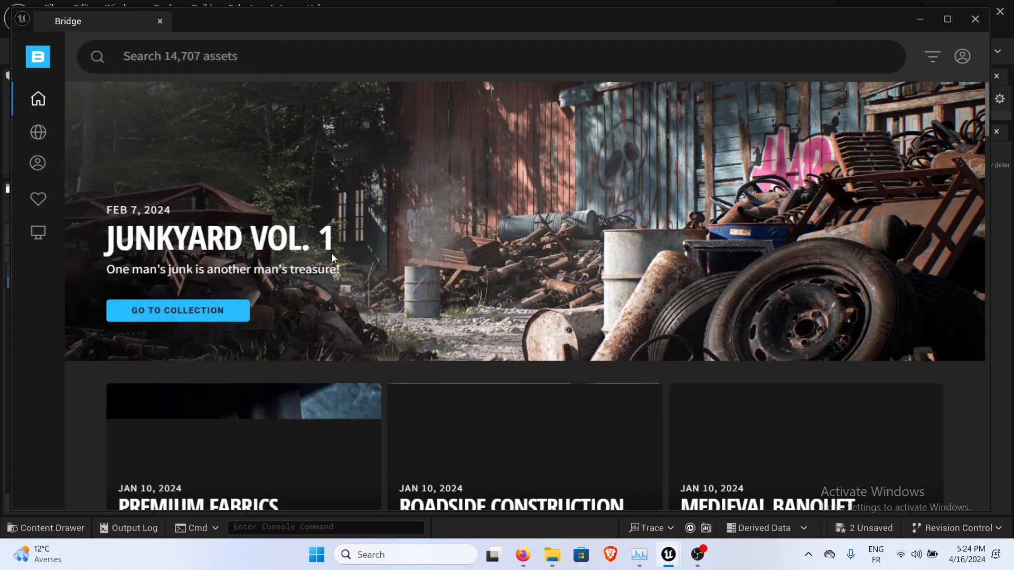
{"action": "scroll", "coordinate": [332, 259], "scroll_direction": "down", "scroll_amount": 5}
{"action": "scroll", "coordinate": [333, 258], "scroll_direction": "up", "scroll_amount": 5}
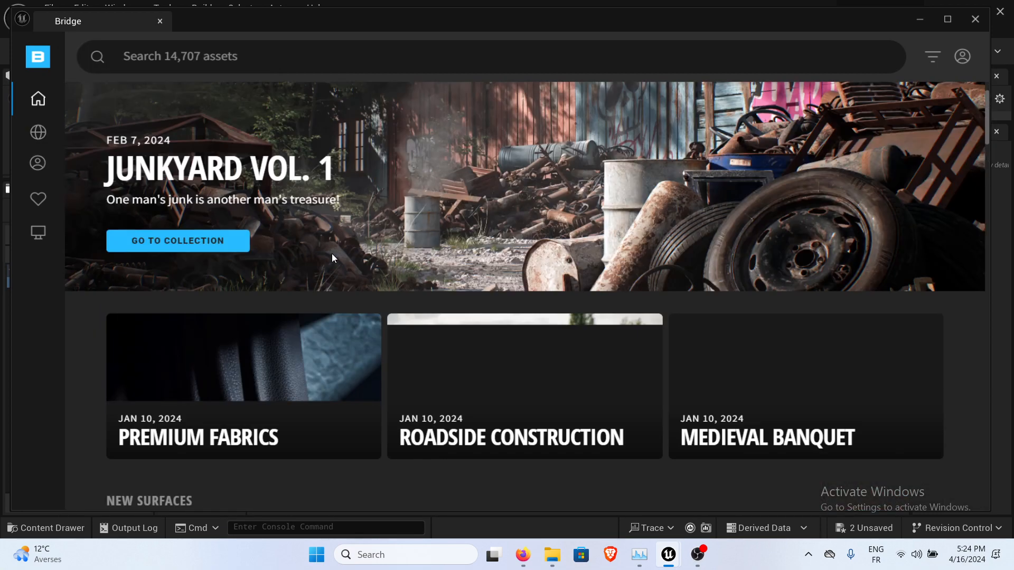
{"action": "scroll", "coordinate": [332, 254], "scroll_direction": "down", "scroll_amount": 5}
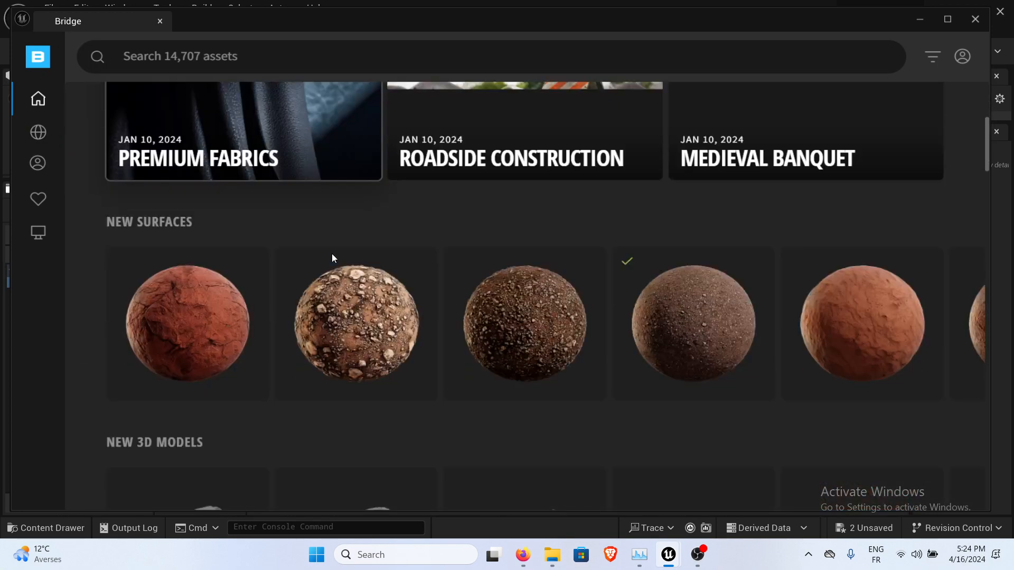
{"action": "scroll", "coordinate": [331, 253], "scroll_direction": "up", "scroll_amount": 5}
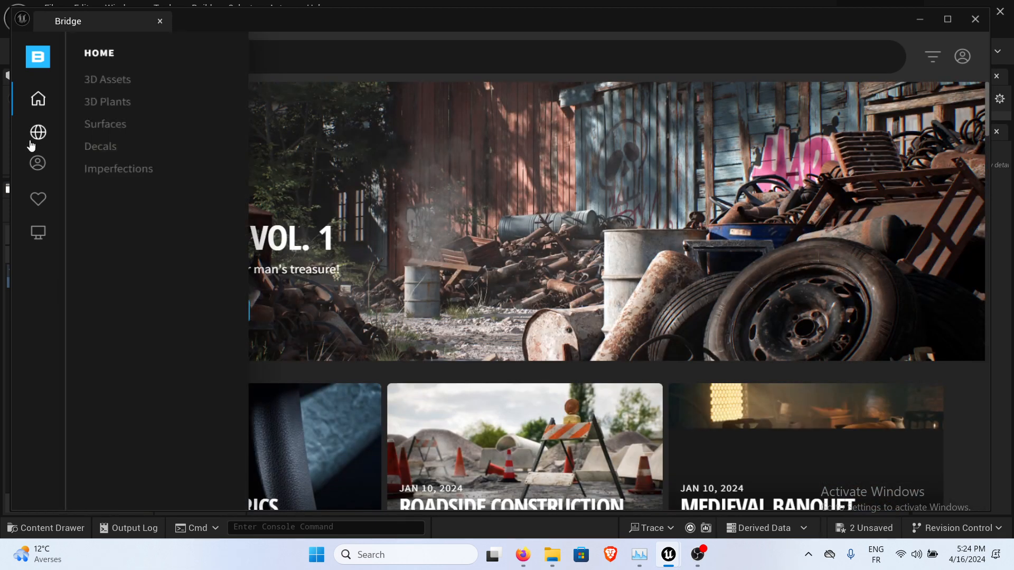
{"action": "left_click", "coordinate": [38, 132]}
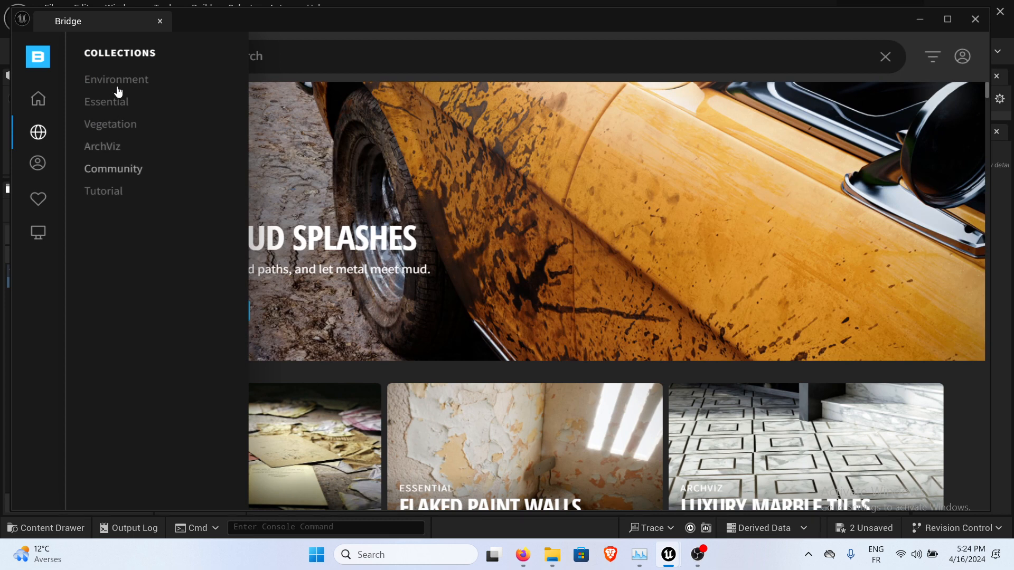
{"action": "left_click", "coordinate": [37, 103]}
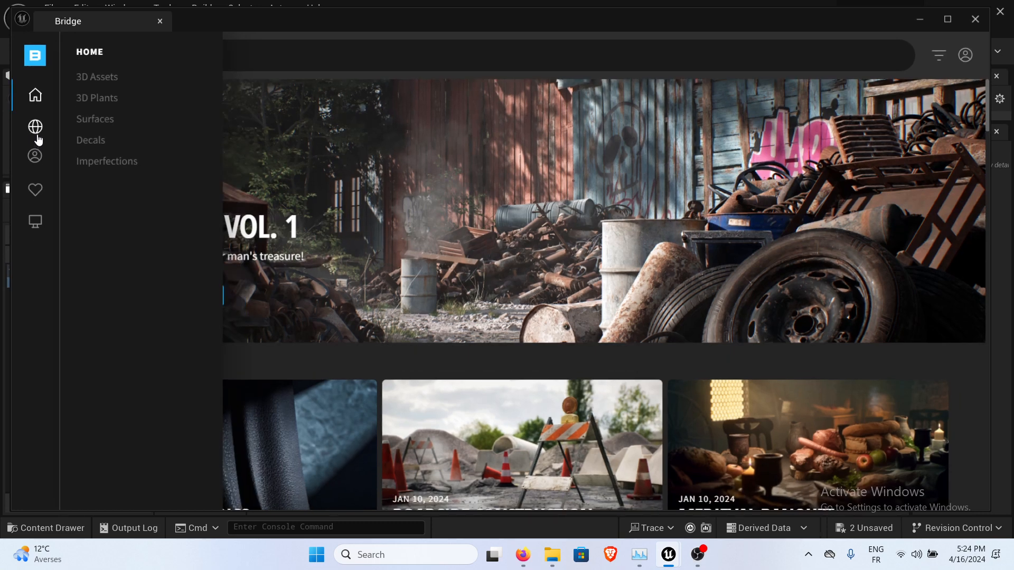
{"action": "left_click", "coordinate": [36, 129]}
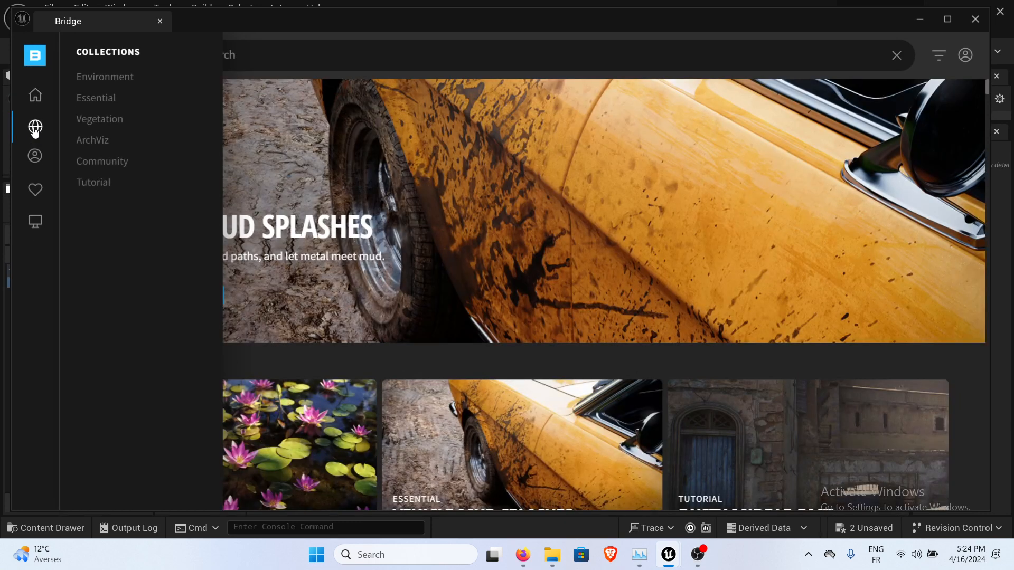
Expand the Natural category of the Environment collections and review the list of collections it offers.
{"action": "left_click", "coordinate": [120, 83]}
{"action": "left_click", "coordinate": [110, 142]}
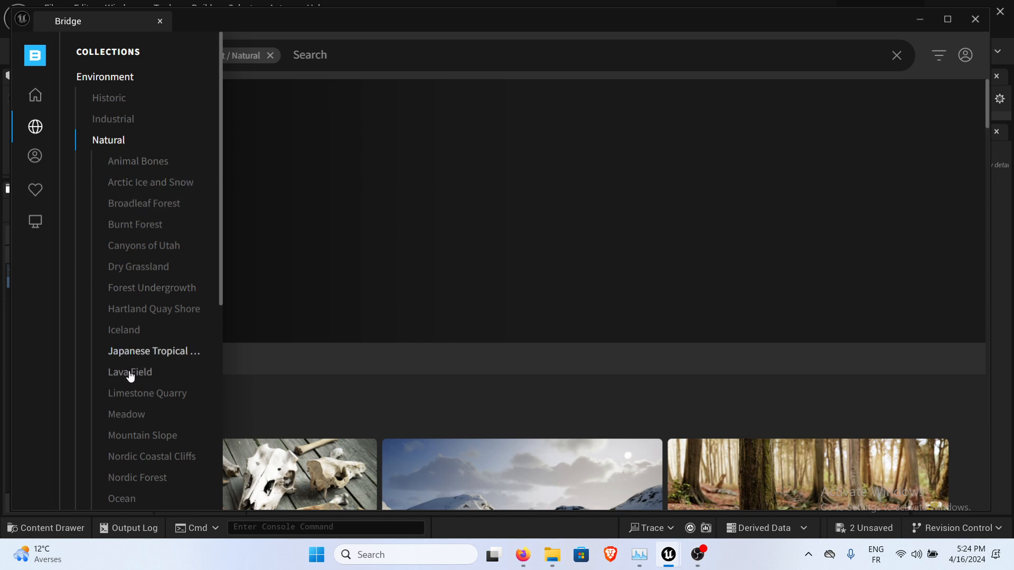
{"action": "scroll", "coordinate": [129, 343], "scroll_direction": "down", "scroll_amount": 3}
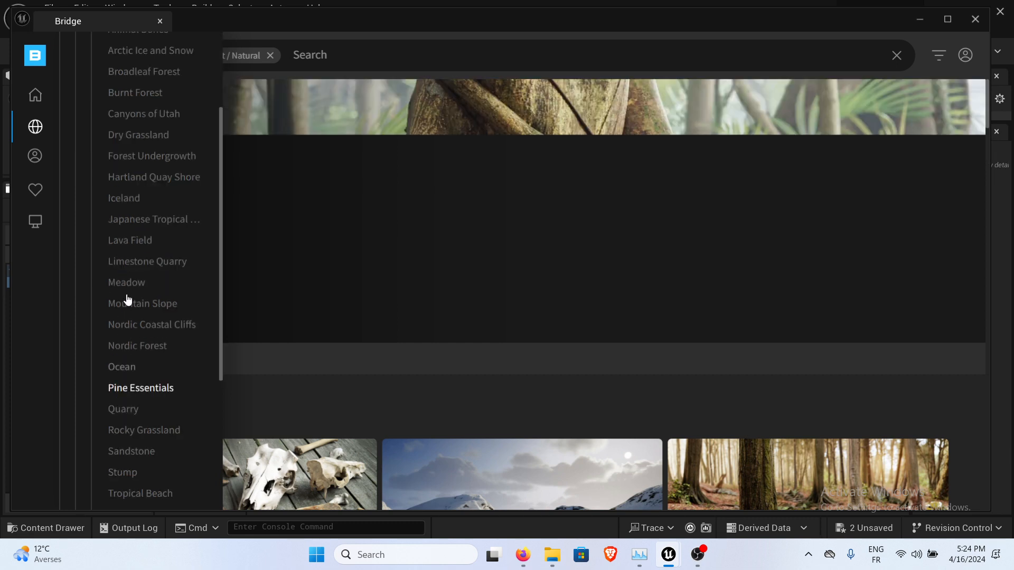
{"action": "scroll", "coordinate": [136, 227], "scroll_direction": "up", "scroll_amount": 3}
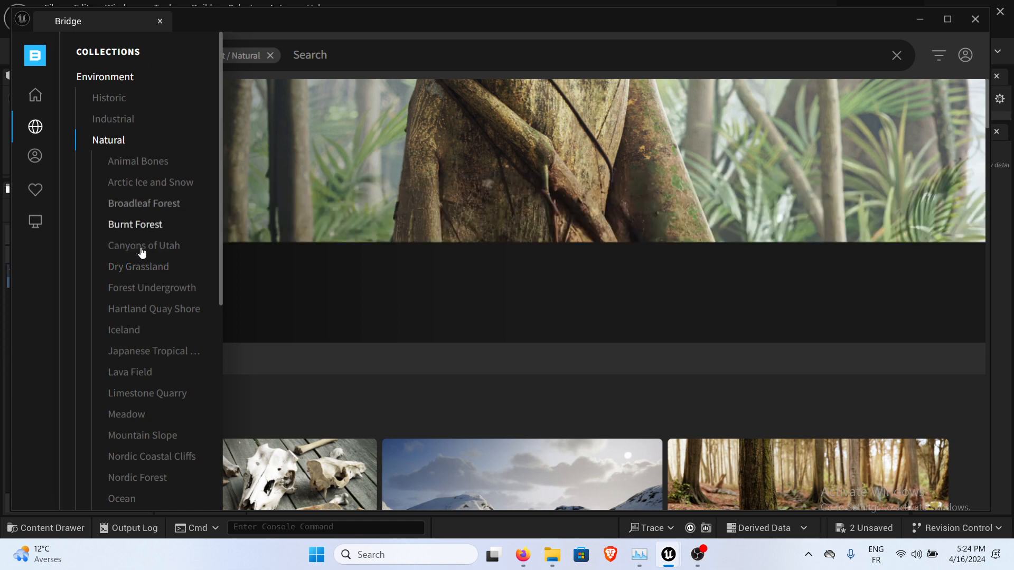
{"action": "scroll", "coordinate": [137, 360], "scroll_direction": "down", "scroll_amount": 5}
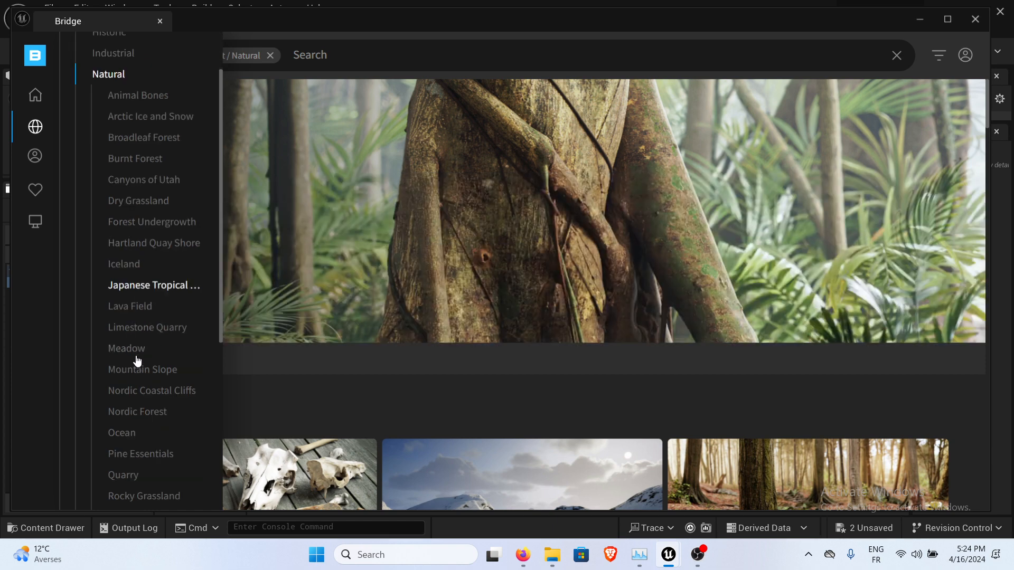
{"action": "scroll", "coordinate": [136, 361], "scroll_direction": "up", "scroll_amount": 3}
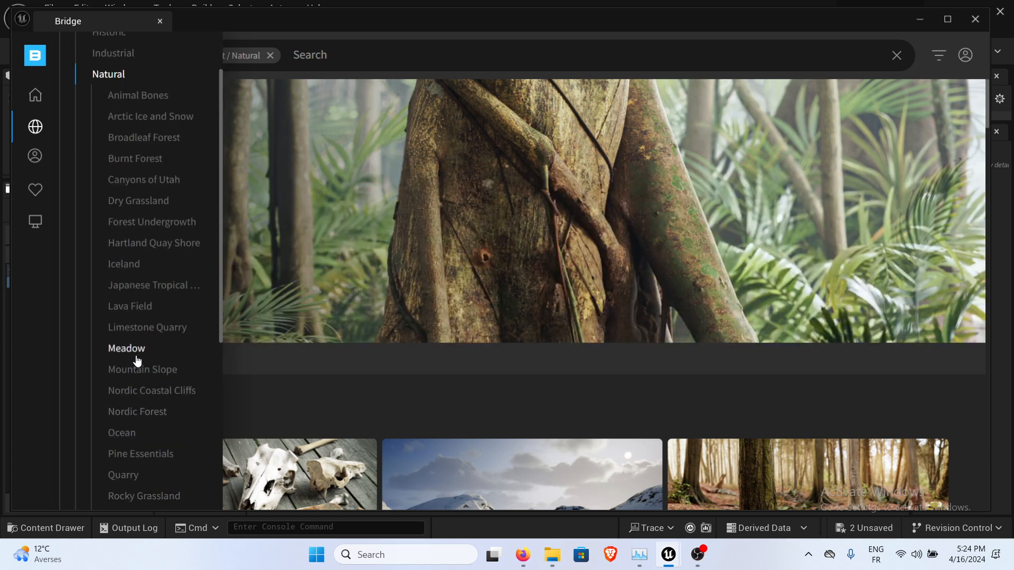
{"action": "scroll", "coordinate": [140, 211], "scroll_direction": "up", "scroll_amount": 2}
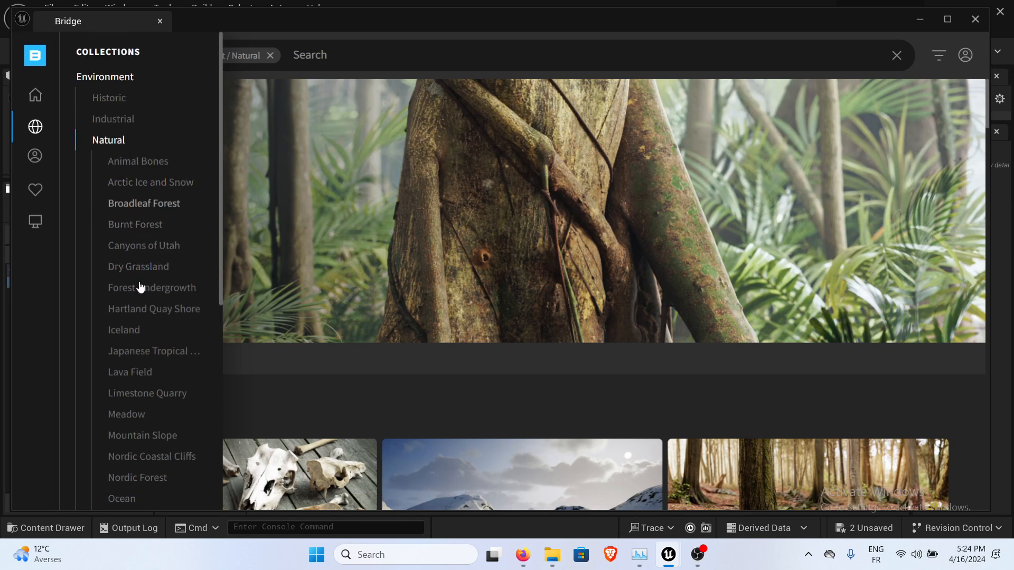
{"action": "scroll", "coordinate": [140, 289], "scroll_direction": "down", "scroll_amount": 2}
{"action": "scroll", "coordinate": [140, 289], "scroll_direction": "down", "scroll_amount": 1}
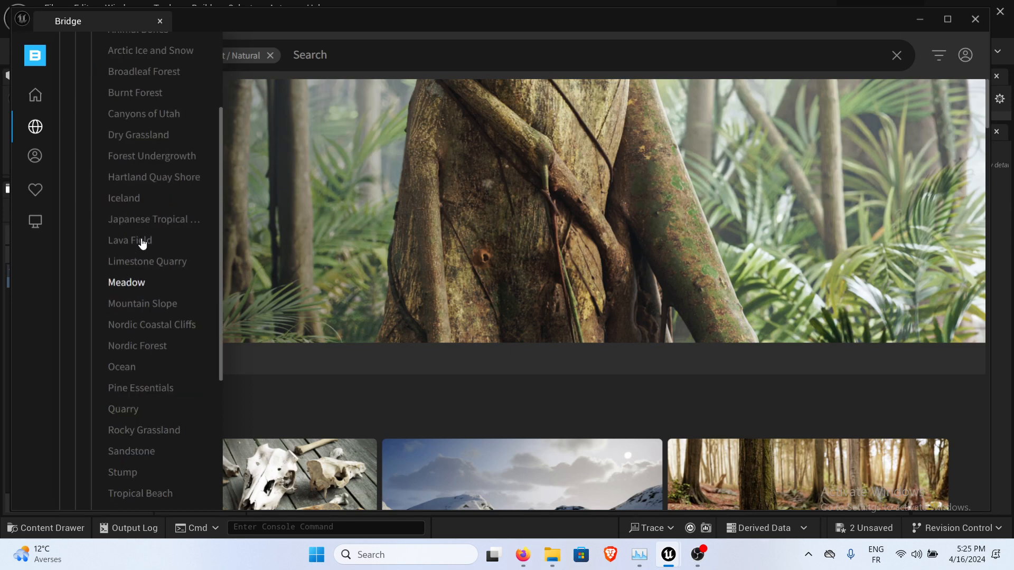
{"action": "scroll", "coordinate": [142, 242], "scroll_direction": "up", "scroll_amount": 2}
Browse the latest assets of the Canyons of Utah collection and open the Desert Western Ground surface.
{"action": "left_click", "coordinate": [154, 266]}
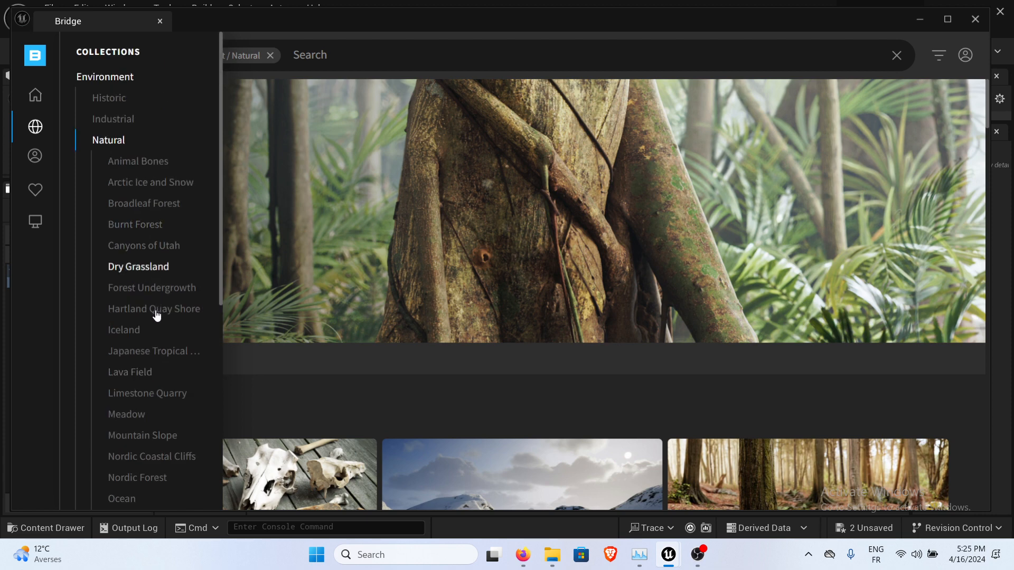
{"action": "left_click", "coordinate": [156, 247]}
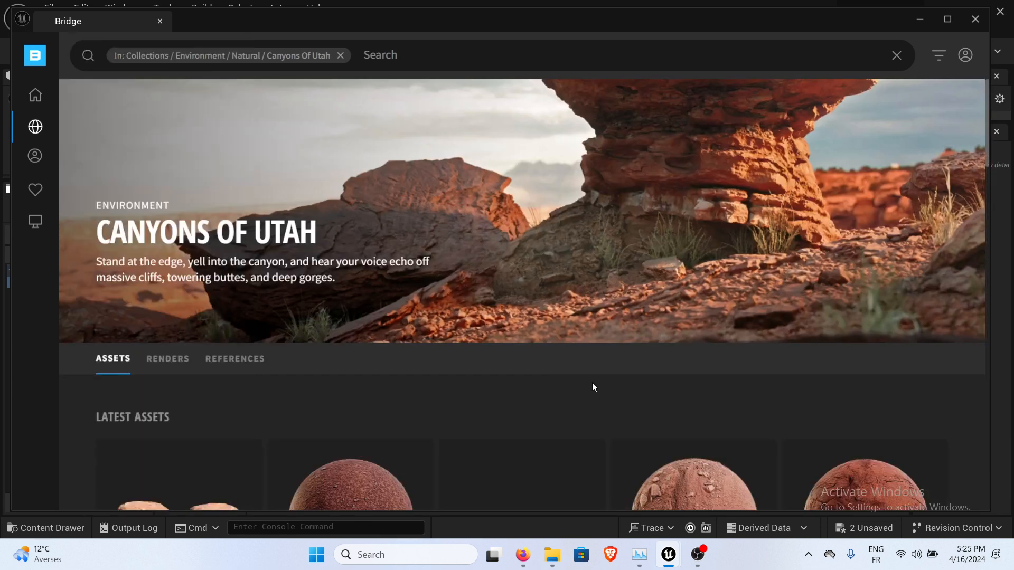
{"action": "scroll", "coordinate": [518, 358], "scroll_direction": "down", "scroll_amount": 3}
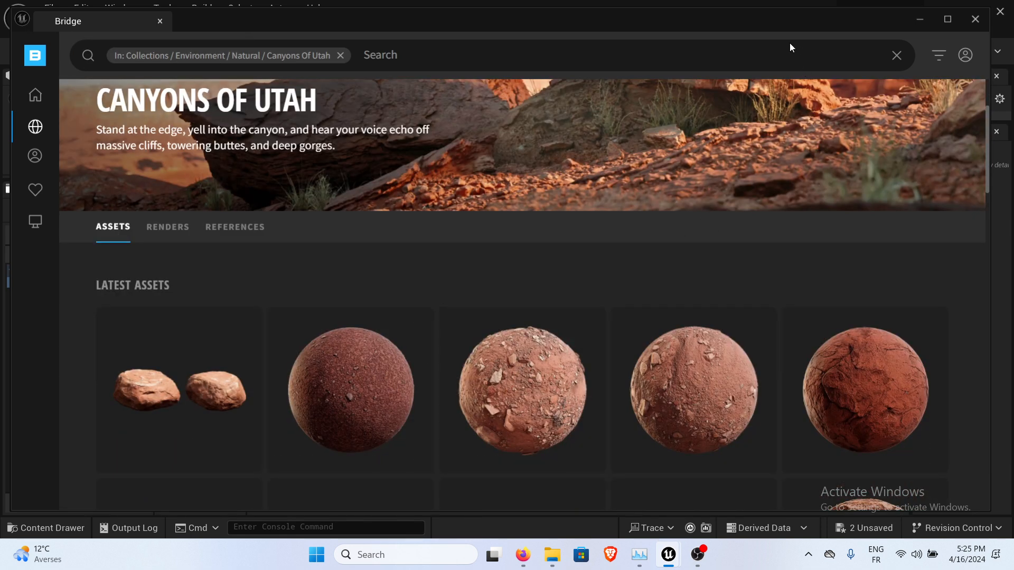
{"action": "left_click_drag", "start_coordinate": [784, 24], "coordinate": [781, 22]}
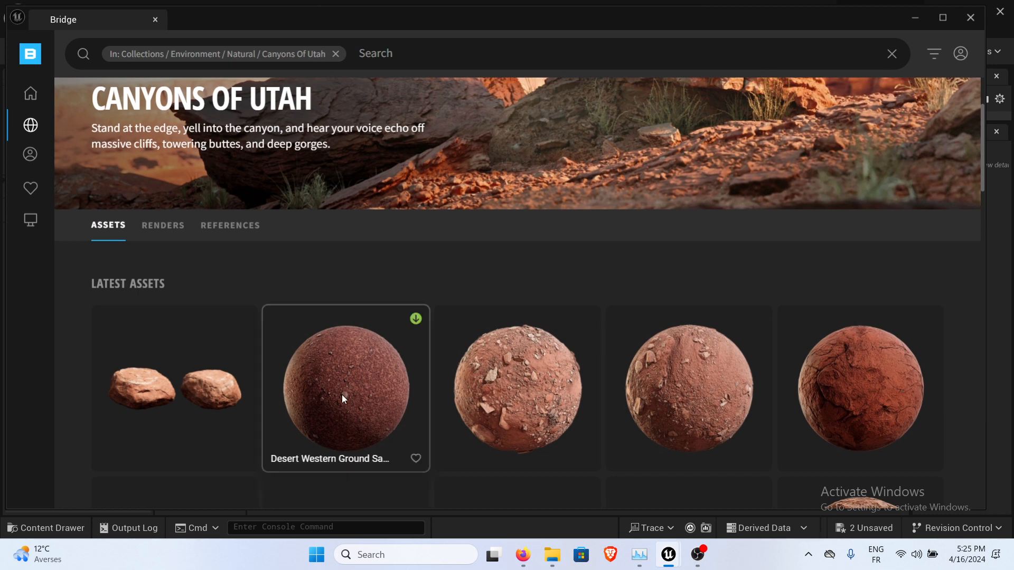
{"action": "left_click", "coordinate": [341, 394]}
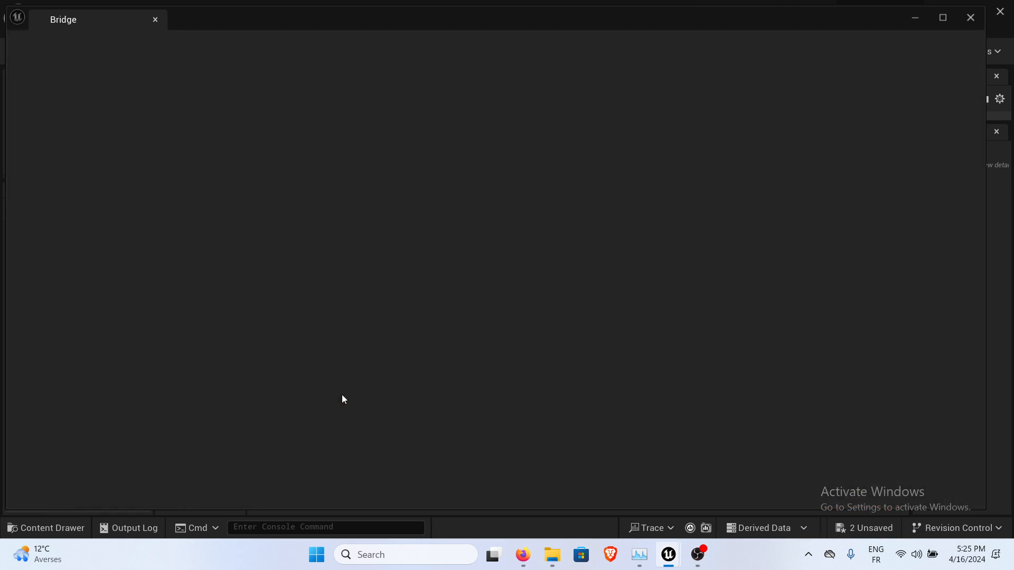
Close the blank Bridge window and reopen Quixel Bridge from the Content folder.
{"action": "left_click", "coordinate": [972, 18]}
{"action": "left_click", "coordinate": [32, 212]}
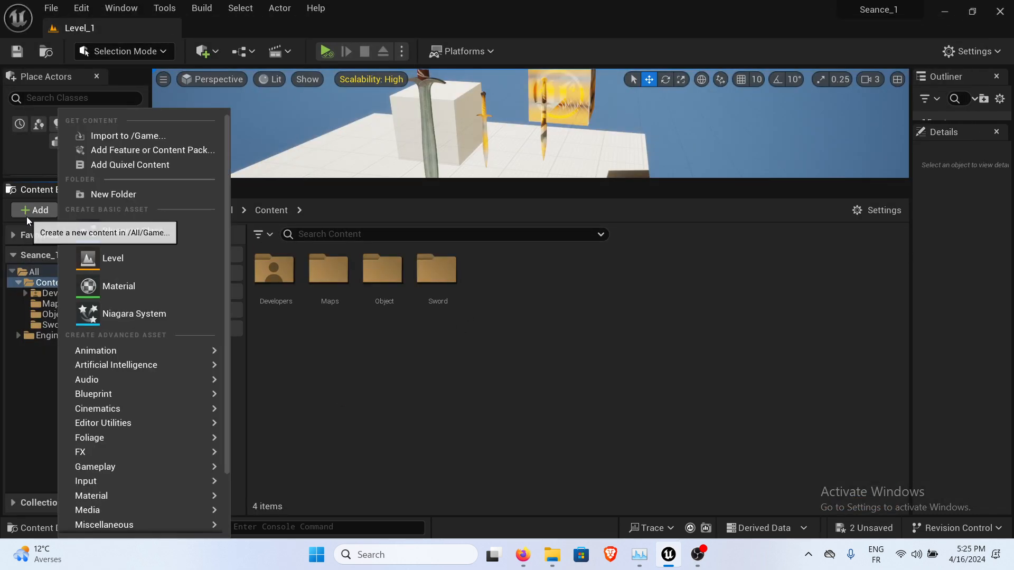
{"action": "left_click", "coordinate": [153, 165]}
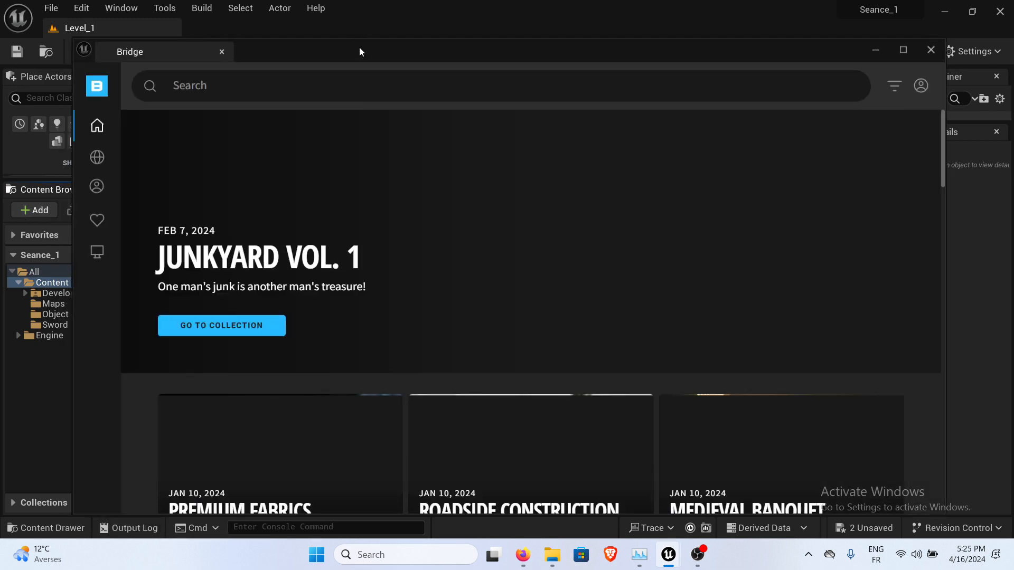
Reposition and widen the Bridge window, look at the Collections categories and return to the home page.
{"action": "left_click_drag", "start_coordinate": [359, 52], "coordinate": [320, 23]}
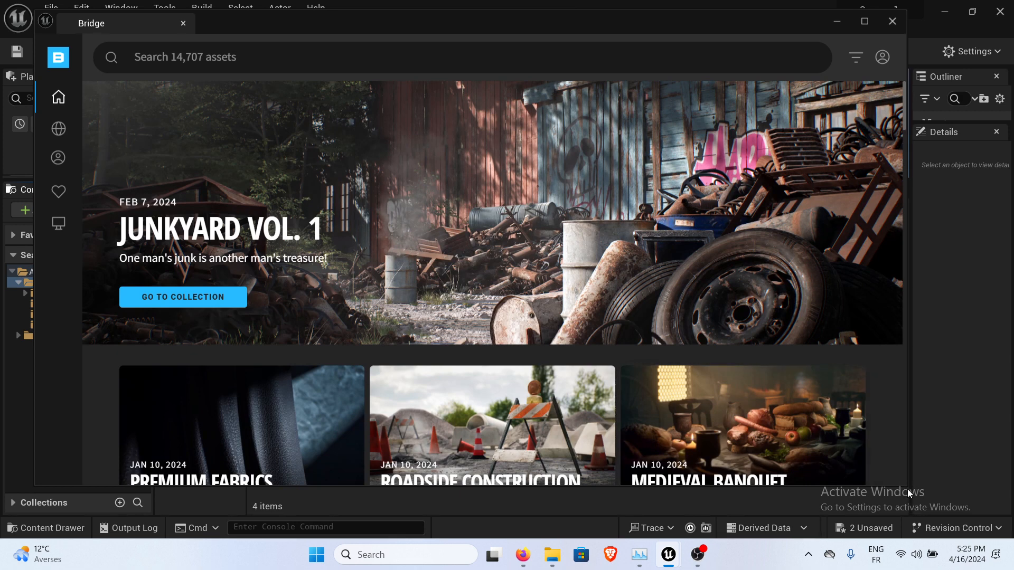
{"action": "left_click_drag", "start_coordinate": [907, 486], "coordinate": [952, 490]}
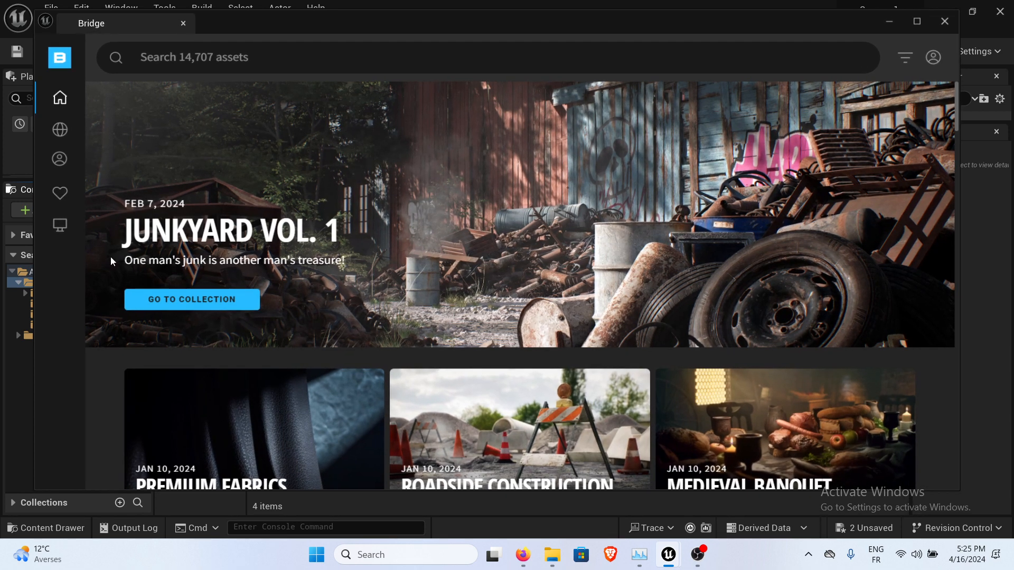
{"action": "mouse_move", "coordinate": [38, 116]}
{"action": "left_click", "coordinate": [51, 137]}
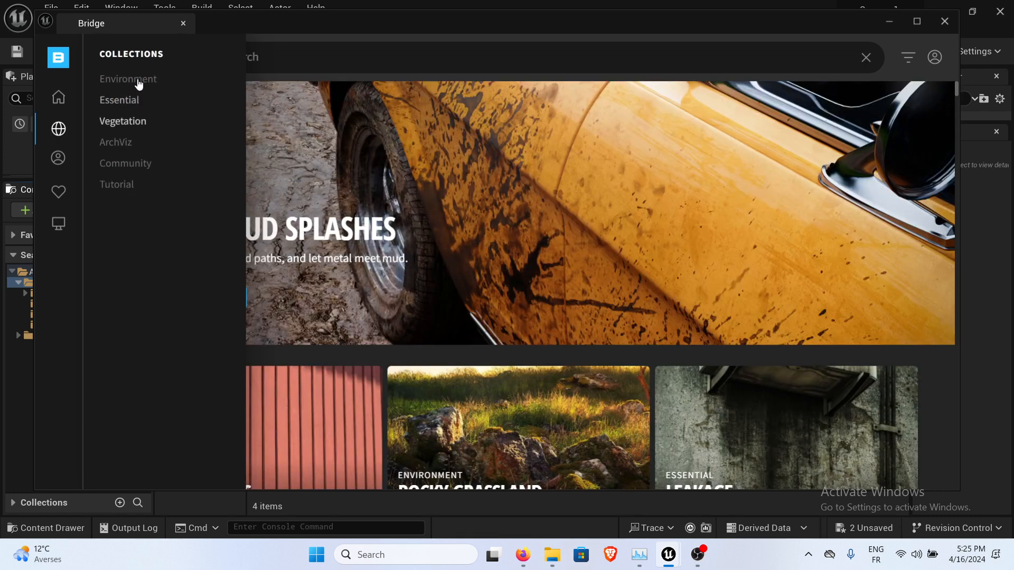
{"action": "left_click", "coordinate": [60, 98]}
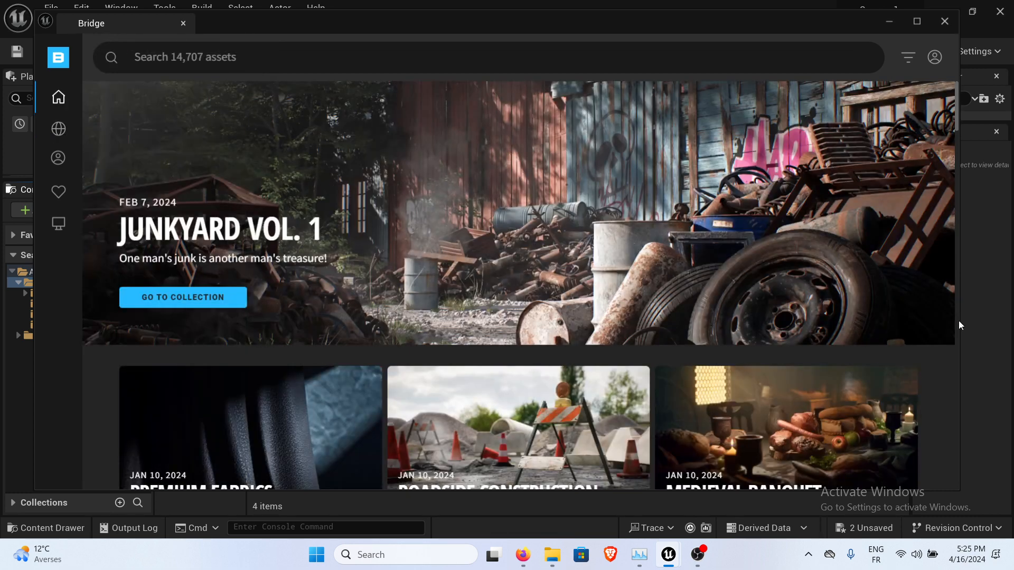
Add the new surface Desert Western Ground Gravel Coarse 02 at medium quality to the project and close Bridge.
{"action": "scroll", "coordinate": [722, 312], "scroll_direction": "down", "scroll_amount": 7}
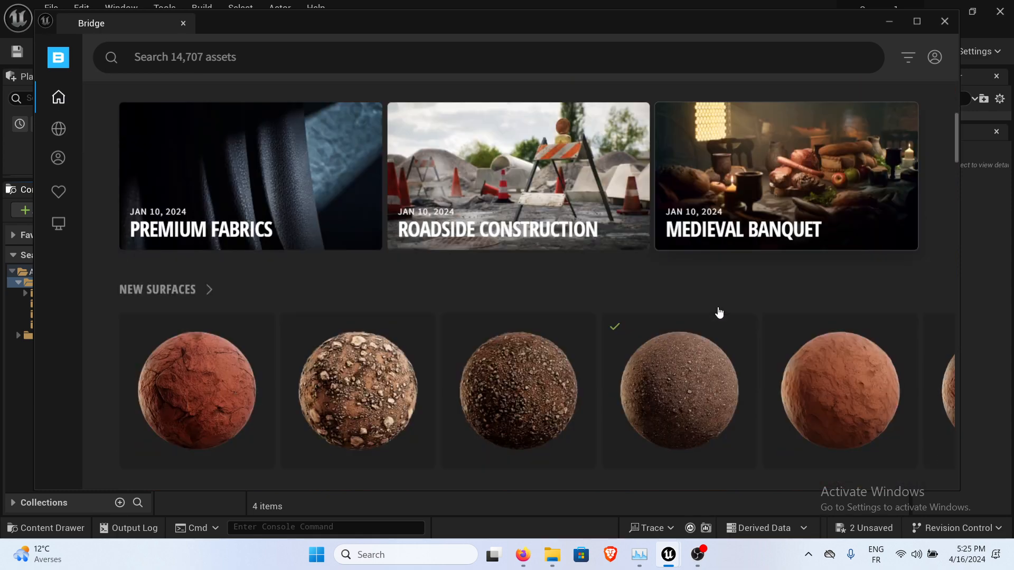
{"action": "scroll", "coordinate": [680, 209], "scroll_direction": "down", "scroll_amount": 1}
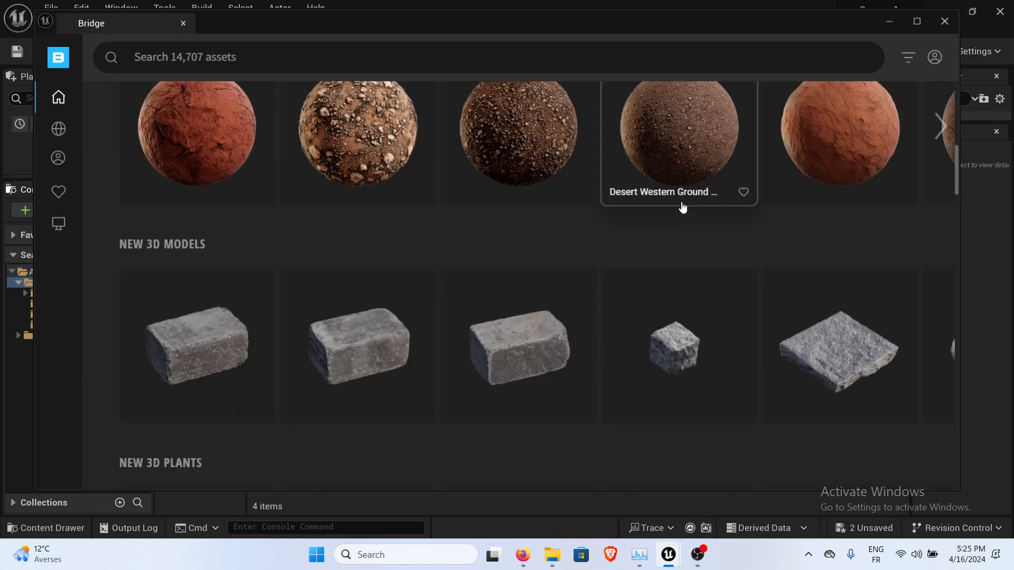
{"action": "scroll", "coordinate": [680, 209], "scroll_direction": "up", "scroll_amount": 2}
{"action": "left_click", "coordinate": [674, 237]}
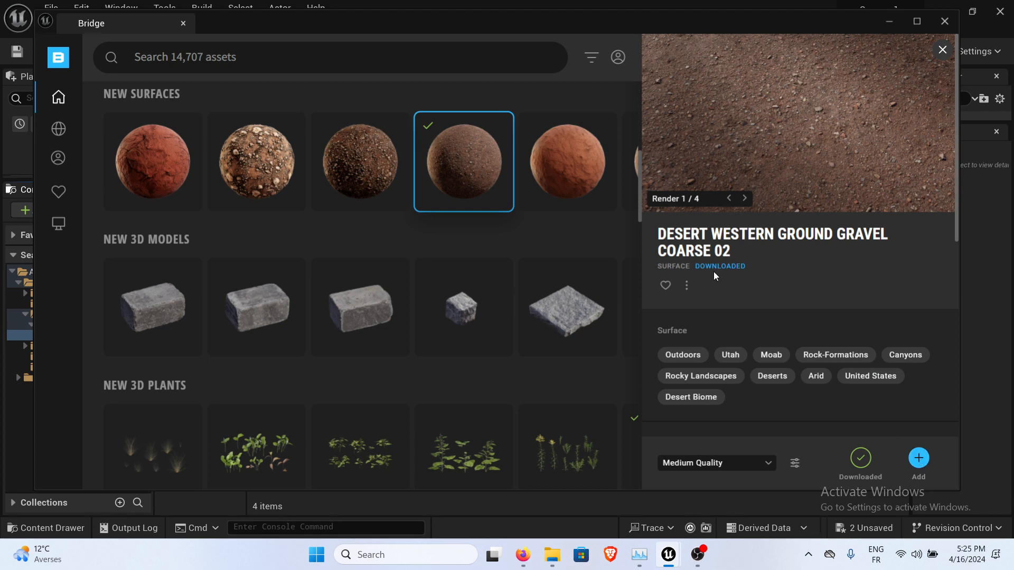
{"action": "left_click", "coordinate": [946, 22]}
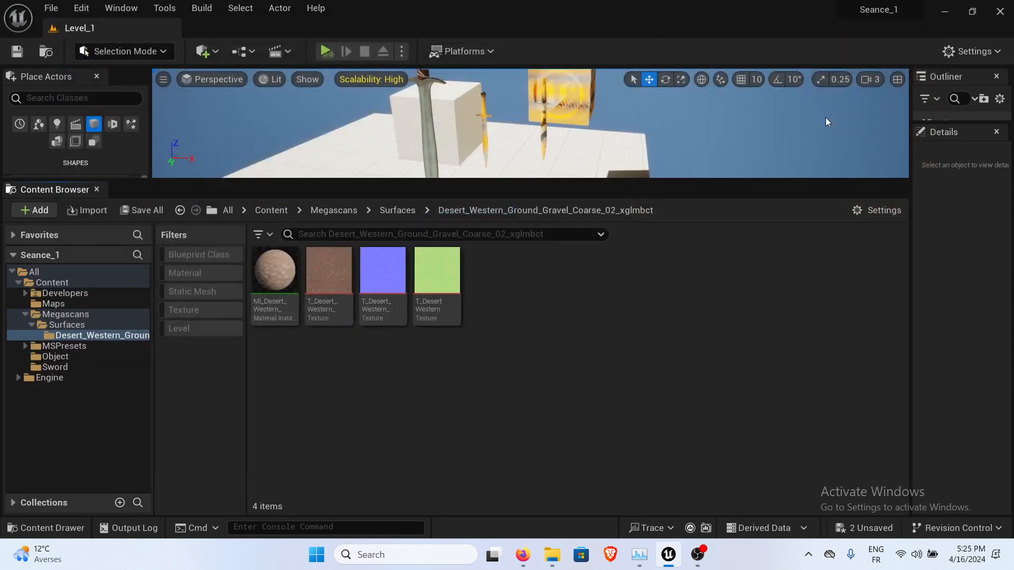
Look through the project's Megascans and MSPresets folders, including the contents of M_MS_Billboard_Material.
{"action": "left_click", "coordinate": [333, 211]}
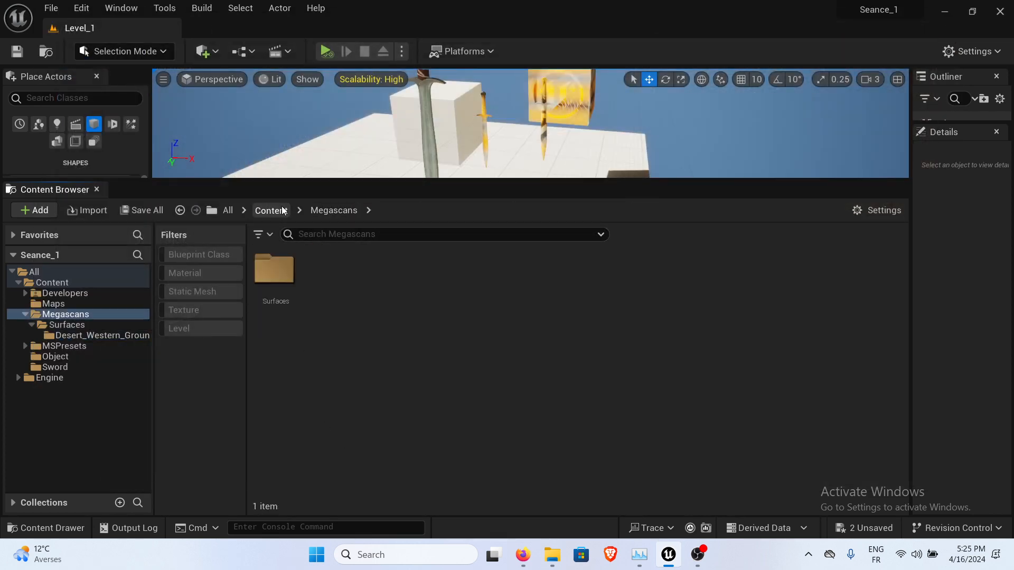
{"action": "left_click", "coordinate": [271, 211]}
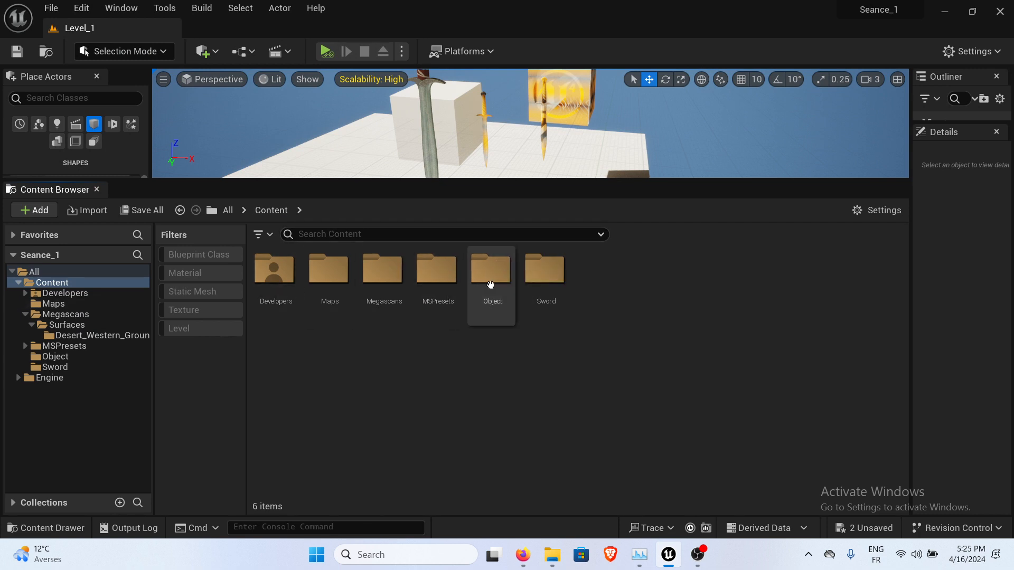
{"action": "double_click", "coordinate": [436, 270]}
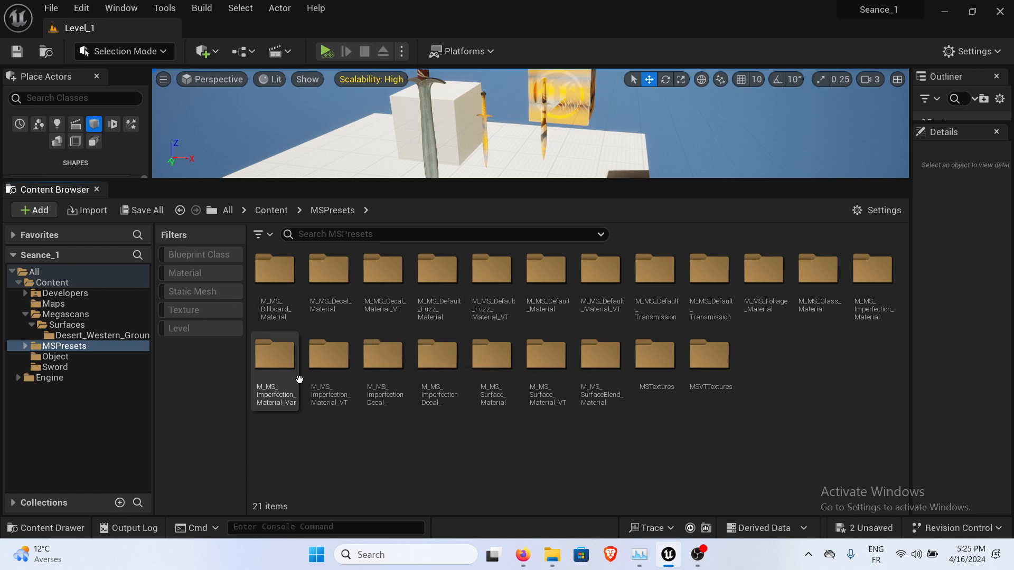
{"action": "left_click", "coordinate": [278, 302]}
{"action": "double_click", "coordinate": [278, 302]}
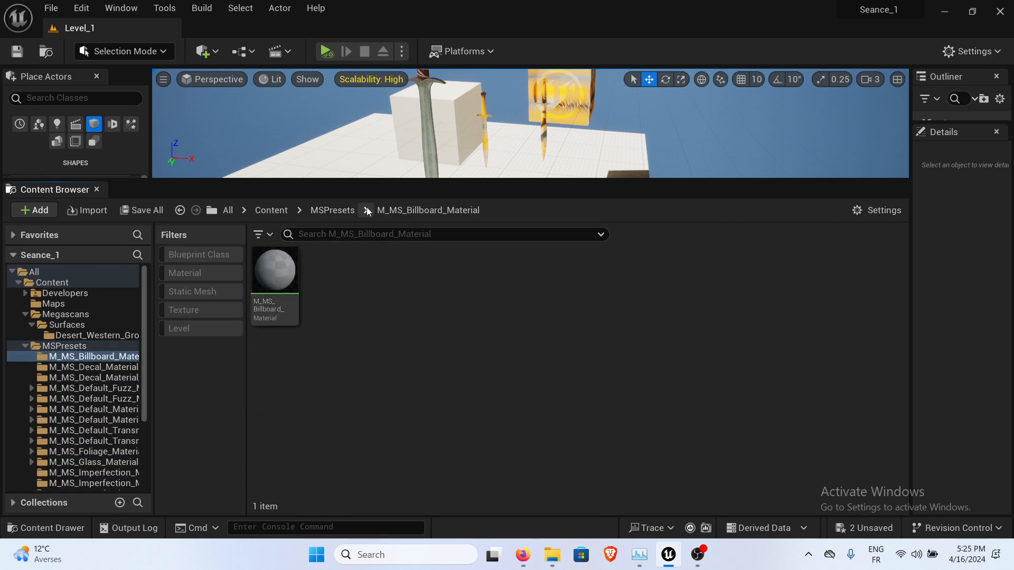
{"action": "left_click", "coordinate": [341, 211]}
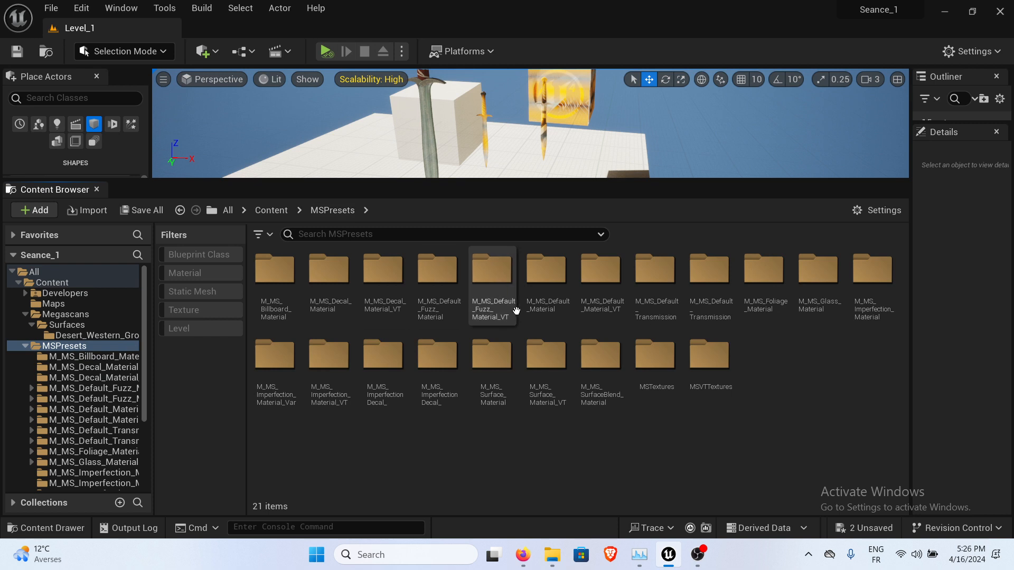
Open the desert ground material instance from its folder under Content > Megascans > Surfaces.
{"action": "left_click", "coordinate": [271, 210]}
{"action": "left_click", "coordinate": [384, 284]}
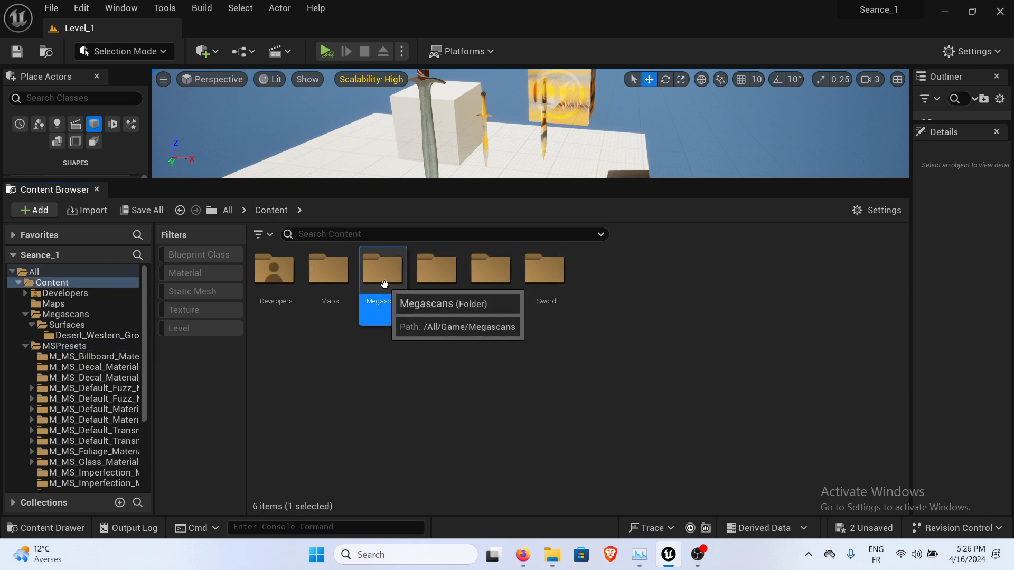
{"action": "double_click", "coordinate": [384, 284]}
{"action": "double_click", "coordinate": [274, 270]}
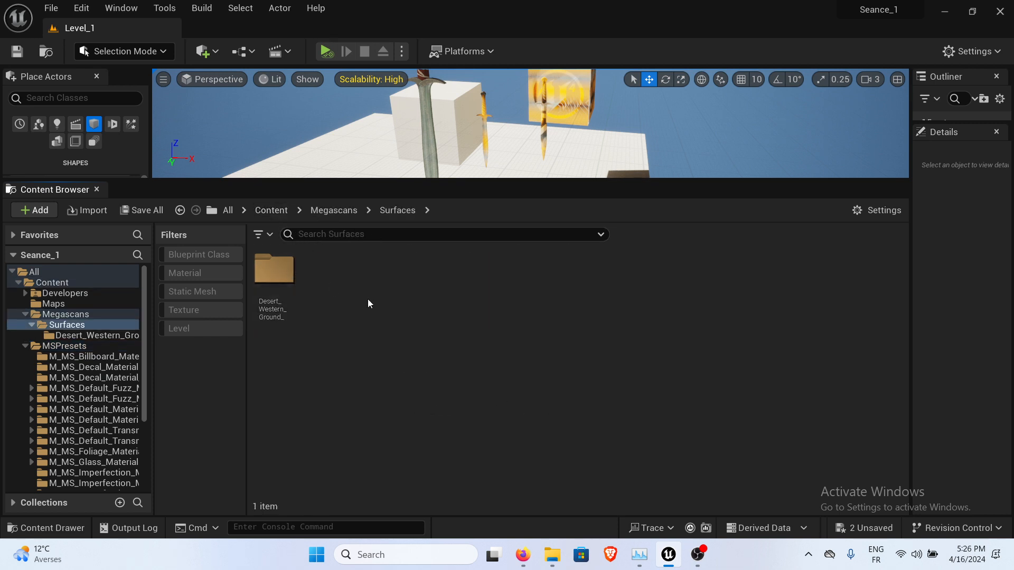
{"action": "left_click", "coordinate": [274, 270]}
{"action": "double_click", "coordinate": [274, 269]}
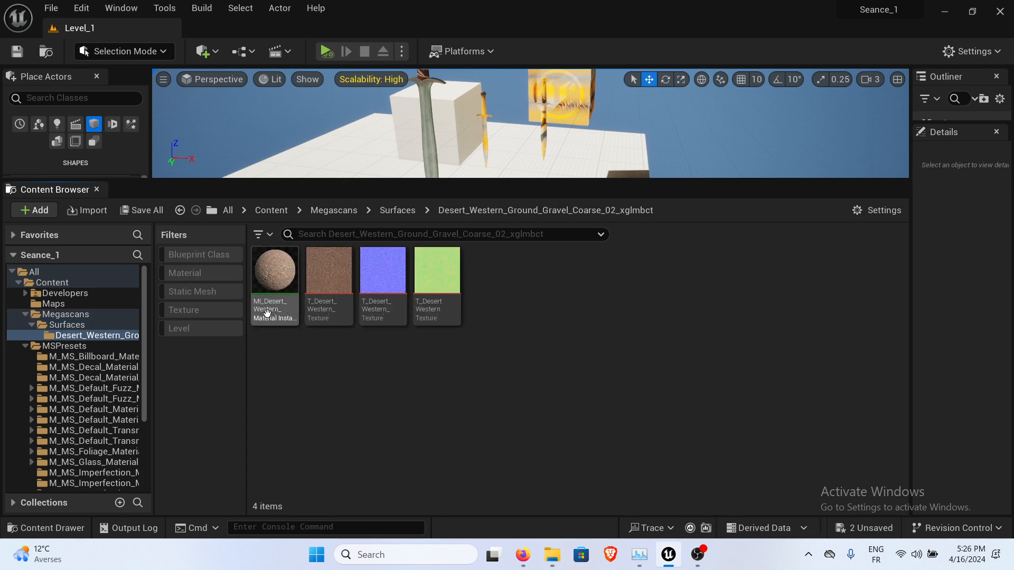
{"action": "left_click", "coordinate": [276, 285]}
{"action": "double_click", "coordinate": [277, 284]}
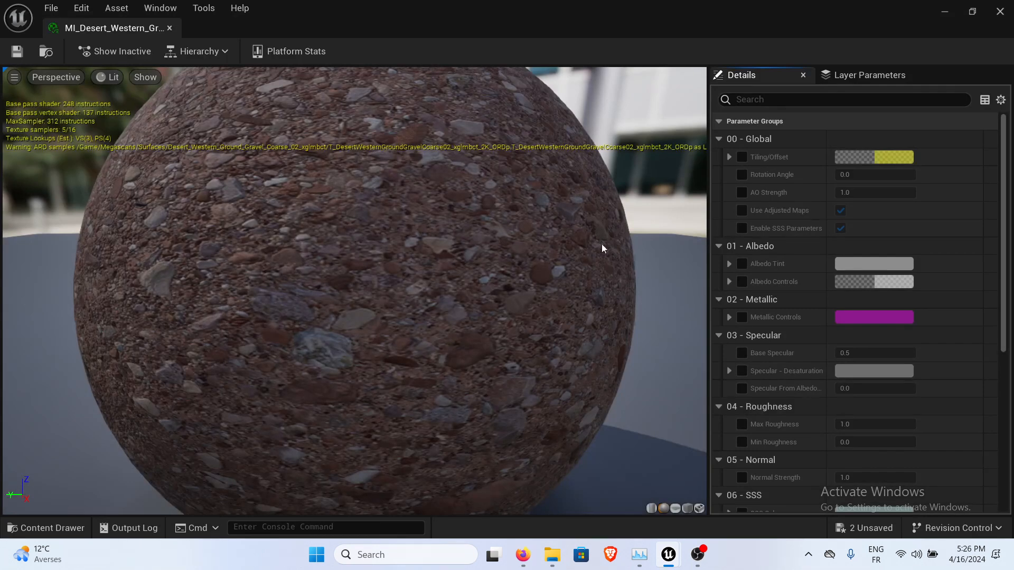
Examine the gravel material on the preview sphere from different distances and angles, and close the material instance editor.
{"action": "scroll", "coordinate": [398, 262], "scroll_direction": "down", "scroll_amount": 3}
{"action": "scroll", "coordinate": [465, 267], "scroll_direction": "down", "scroll_amount": 3}
{"action": "scroll", "coordinate": [465, 267], "scroll_direction": "up", "scroll_amount": 2}
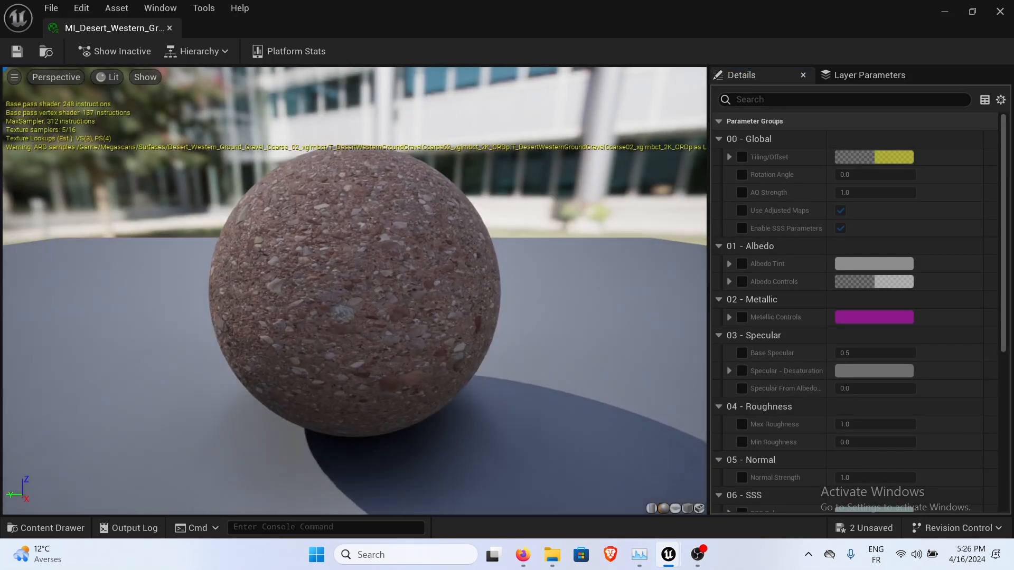
{"action": "left_click_drag", "start_coordinate": [465, 267], "coordinate": [10, 265]}
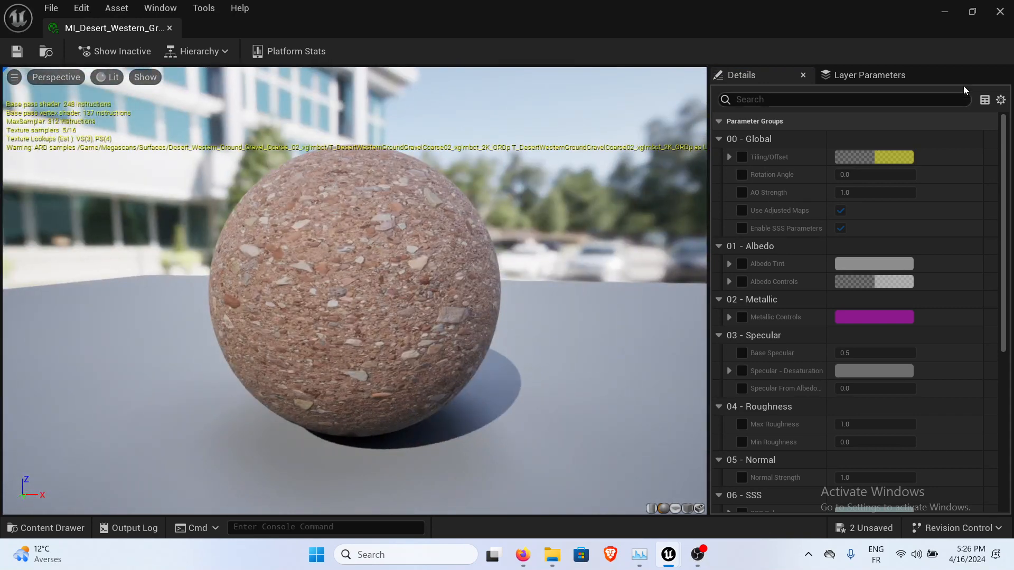
{"action": "left_click", "coordinate": [999, 16]}
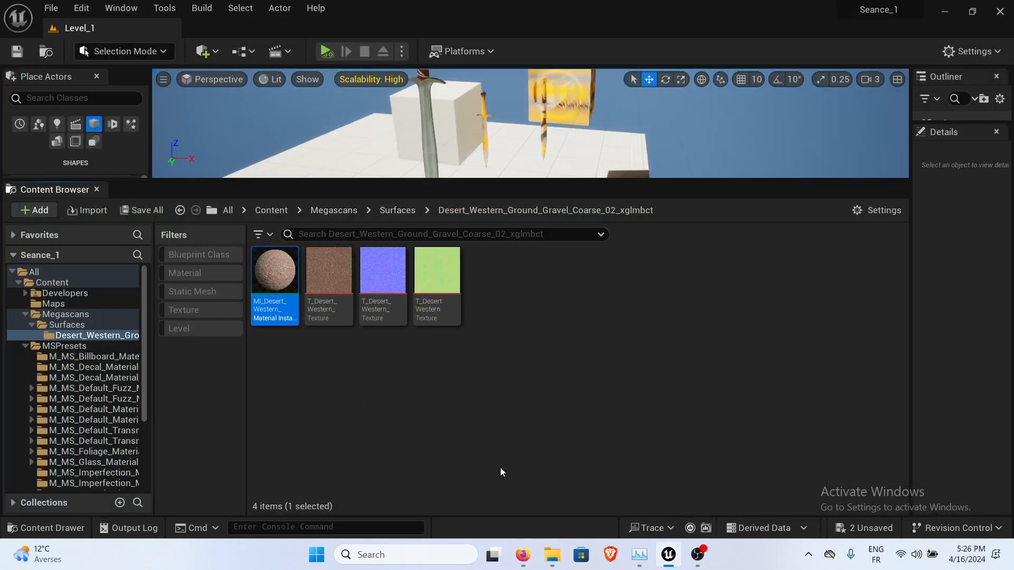
Reopen Quixel Bridge to add Quixel content, return to its home page and reposition the window.
{"action": "left_click", "coordinate": [30, 210]}
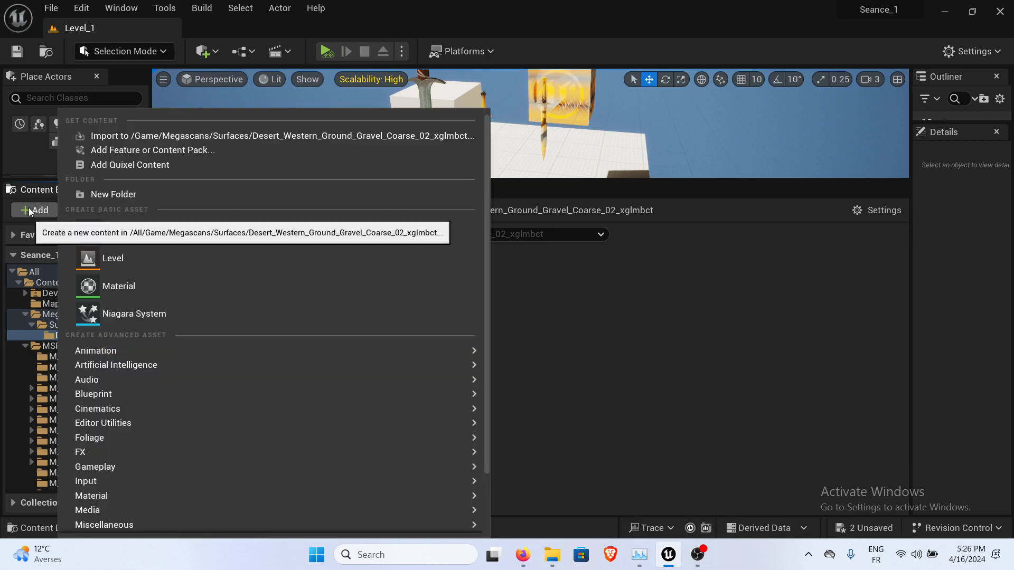
{"action": "left_click", "coordinate": [141, 168]}
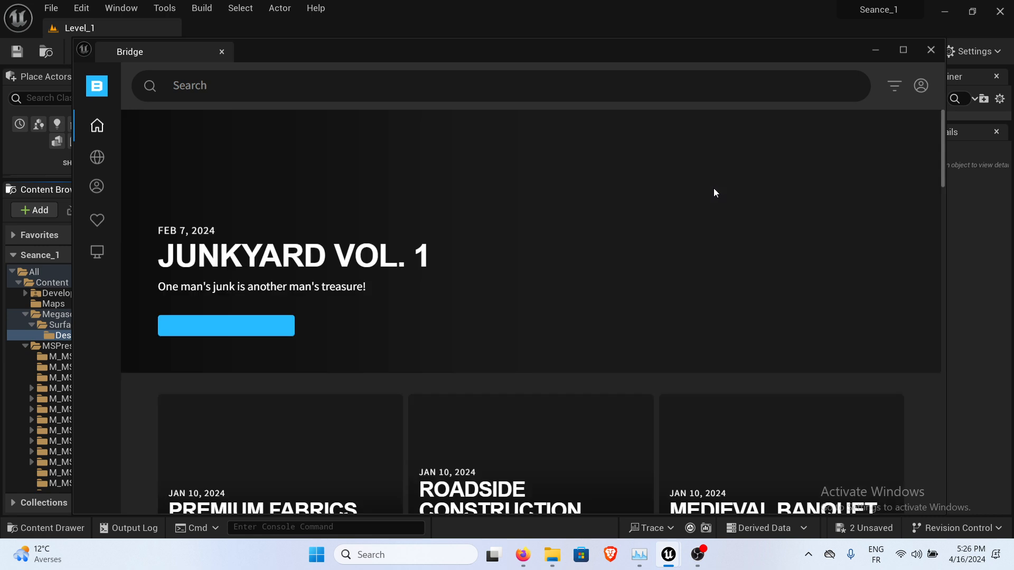
{"action": "mouse_move", "coordinate": [80, 145]}
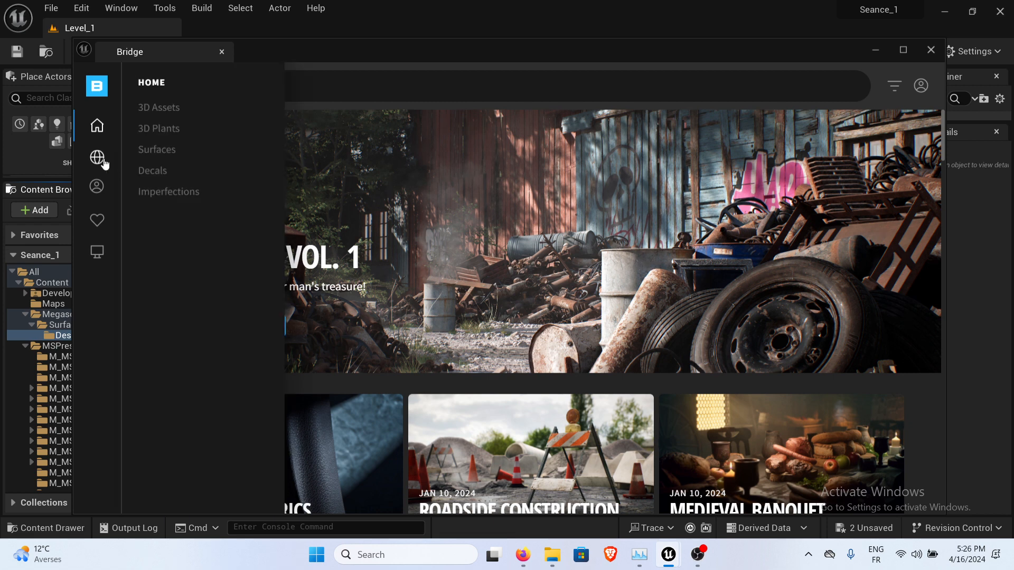
{"action": "left_click", "coordinate": [102, 160]}
{"action": "left_click", "coordinate": [96, 127]}
{"action": "left_click_drag", "start_coordinate": [376, 52], "coordinate": [338, 28]}
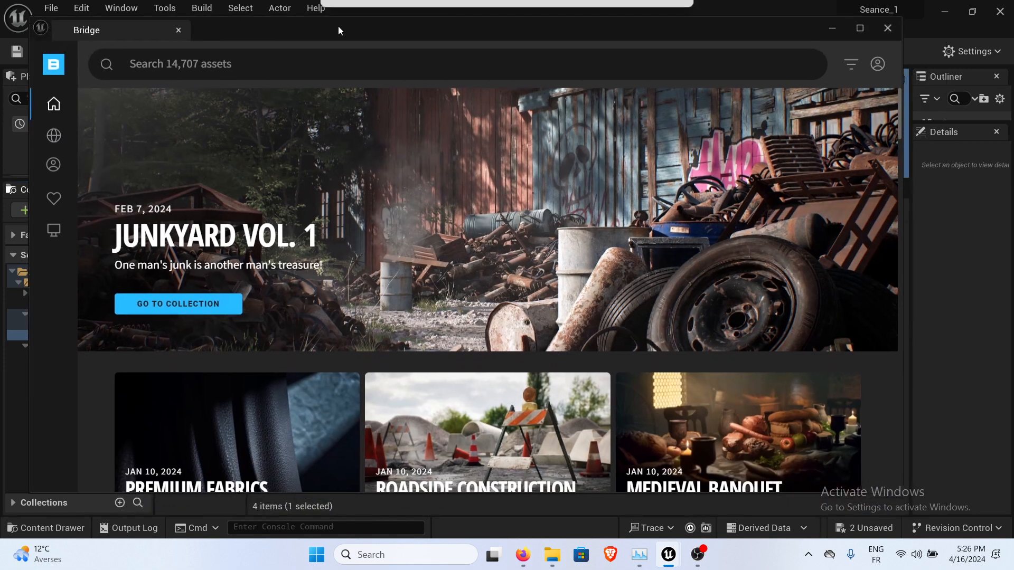
Browse the home page's new surfaces and 3D models, and review the quality options of Desert Western Ground Gravel Coarse 02.
{"action": "scroll", "coordinate": [792, 433], "scroll_direction": "down", "scroll_amount": 10}
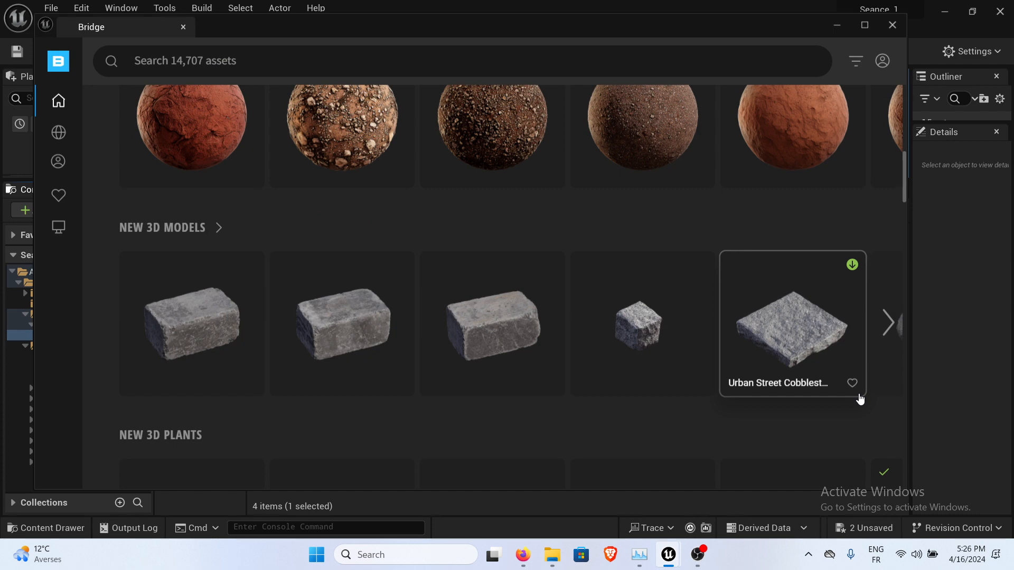
{"action": "scroll", "coordinate": [687, 221], "scroll_direction": "up", "scroll_amount": 3}
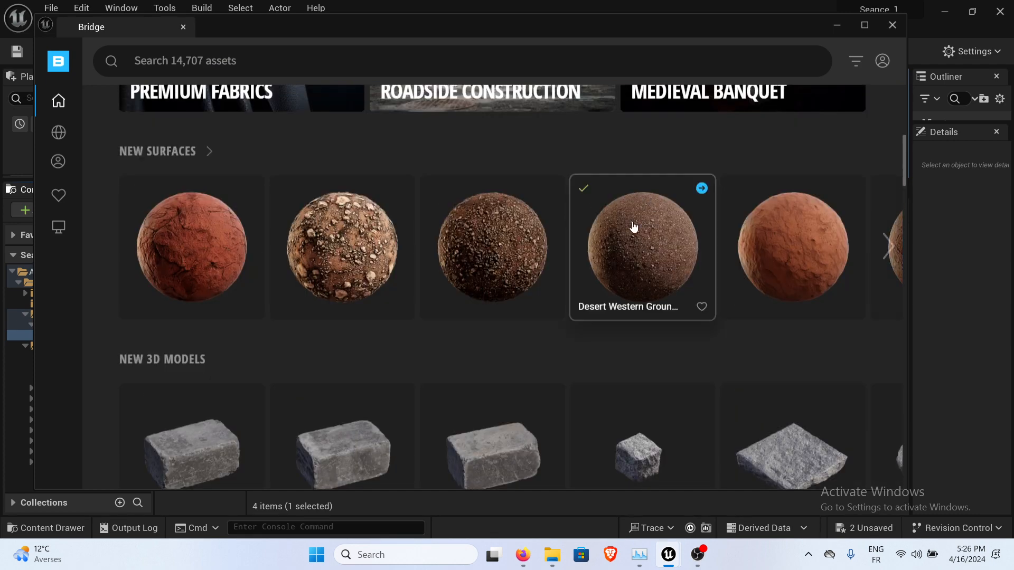
{"action": "scroll", "coordinate": [634, 227], "scroll_direction": "up", "scroll_amount": 1}
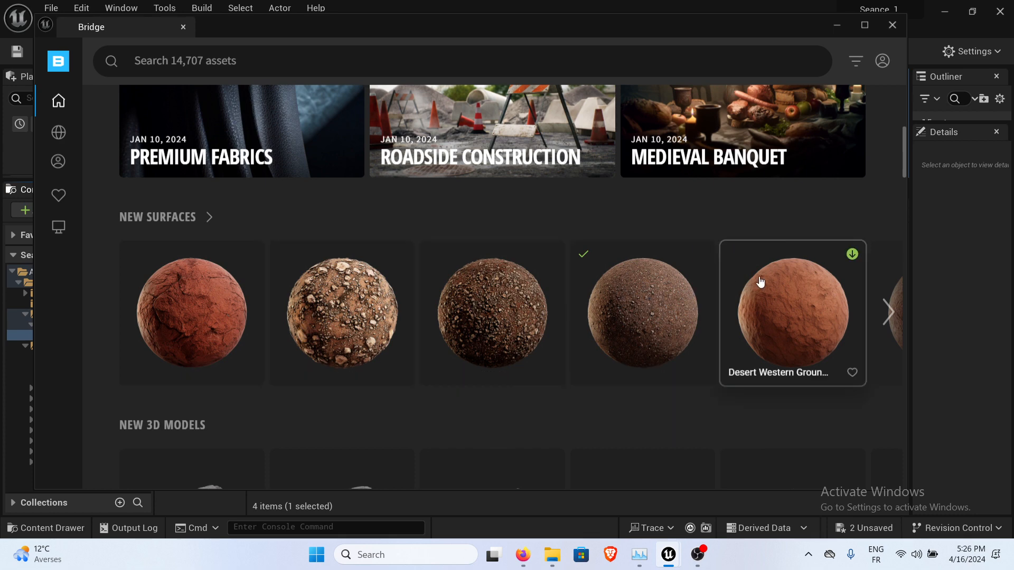
{"action": "scroll", "coordinate": [760, 281], "scroll_direction": "down", "scroll_amount": 3}
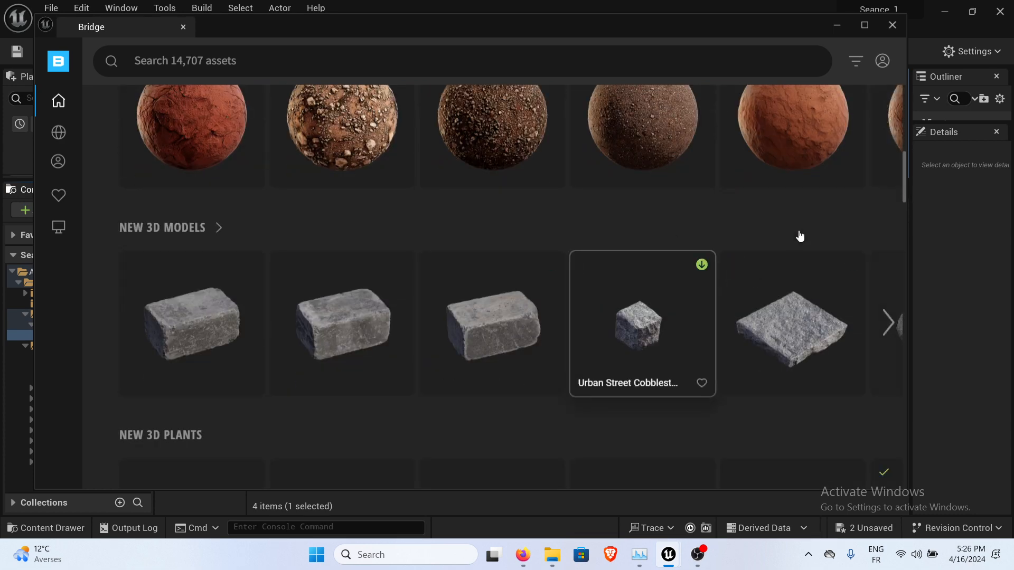
{"action": "scroll", "coordinate": [797, 235], "scroll_direction": "up", "scroll_amount": 4}
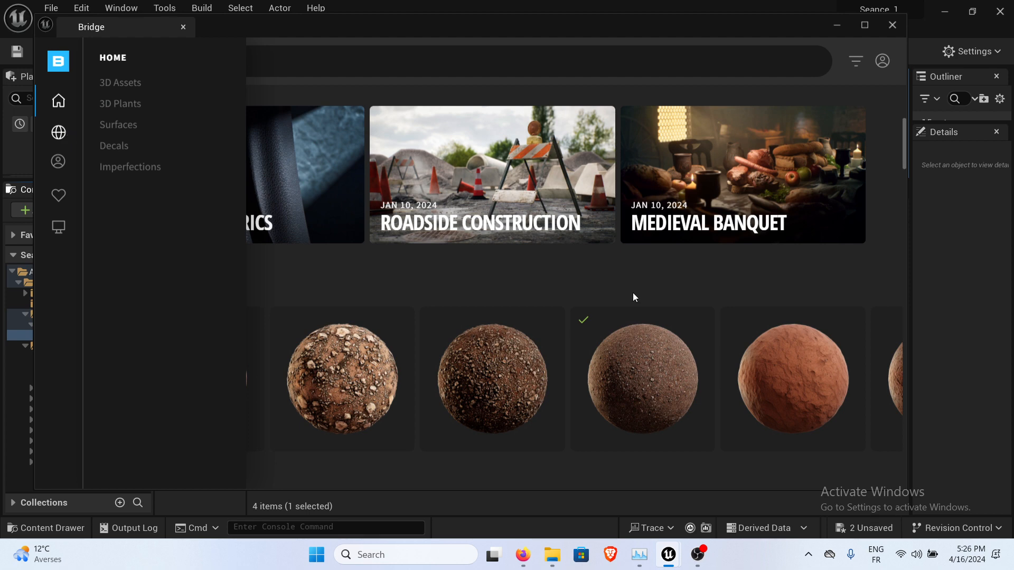
{"action": "left_click", "coordinate": [625, 337]}
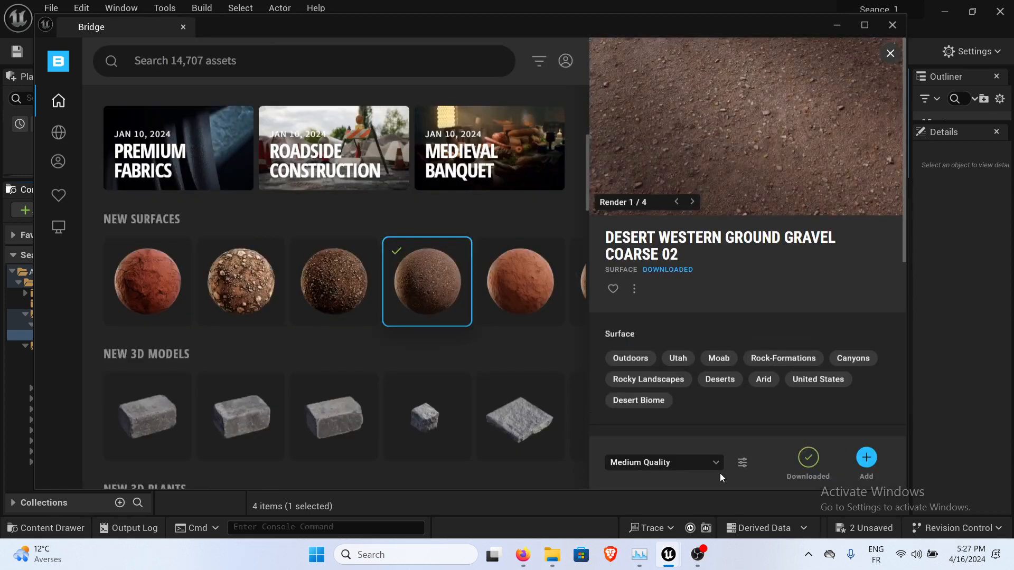
{"action": "left_click", "coordinate": [717, 468]}
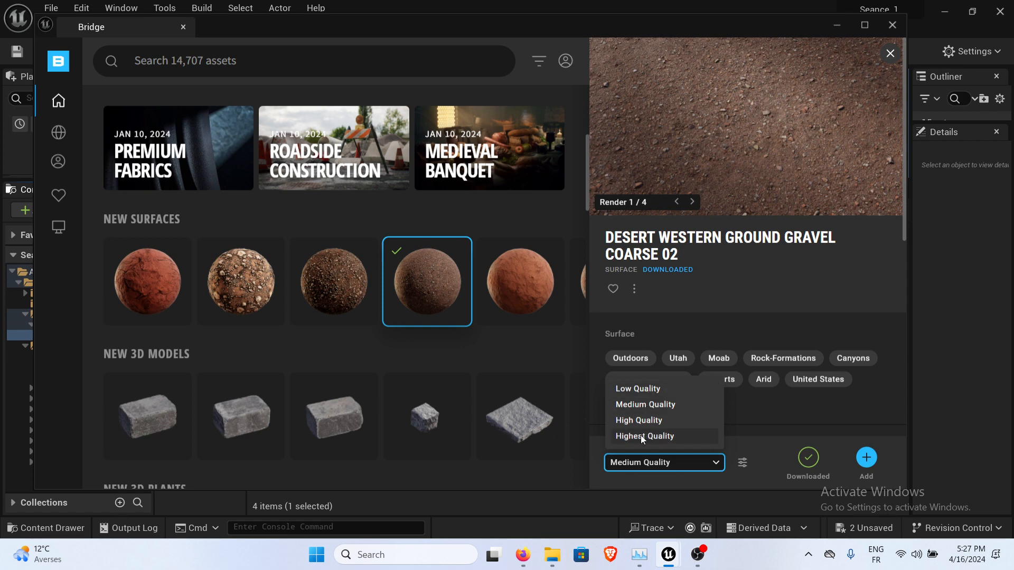
{"action": "left_click", "coordinate": [529, 342]}
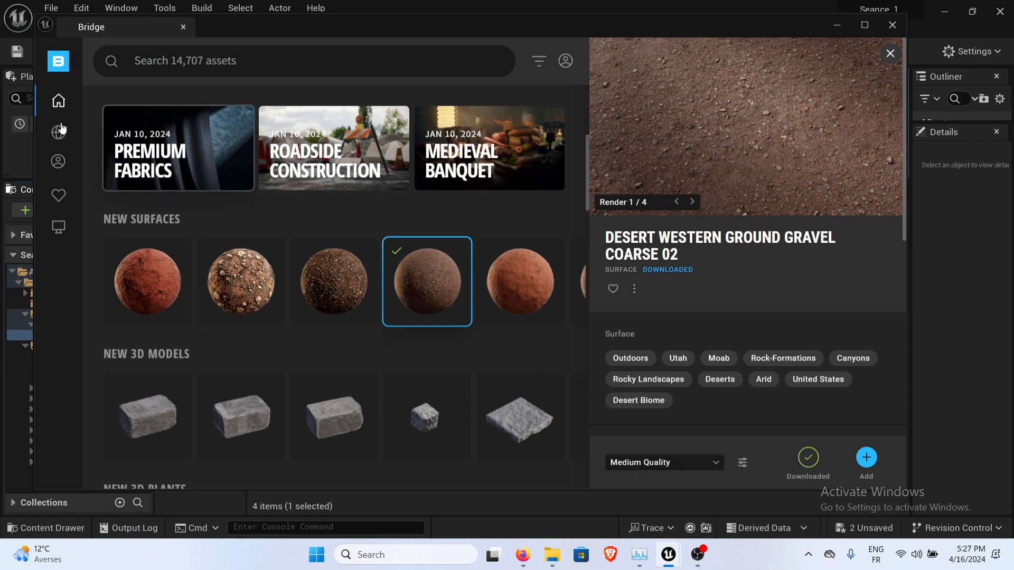
Open the Environment category of Bridge's collections.
{"action": "mouse_move", "coordinate": [63, 134]}
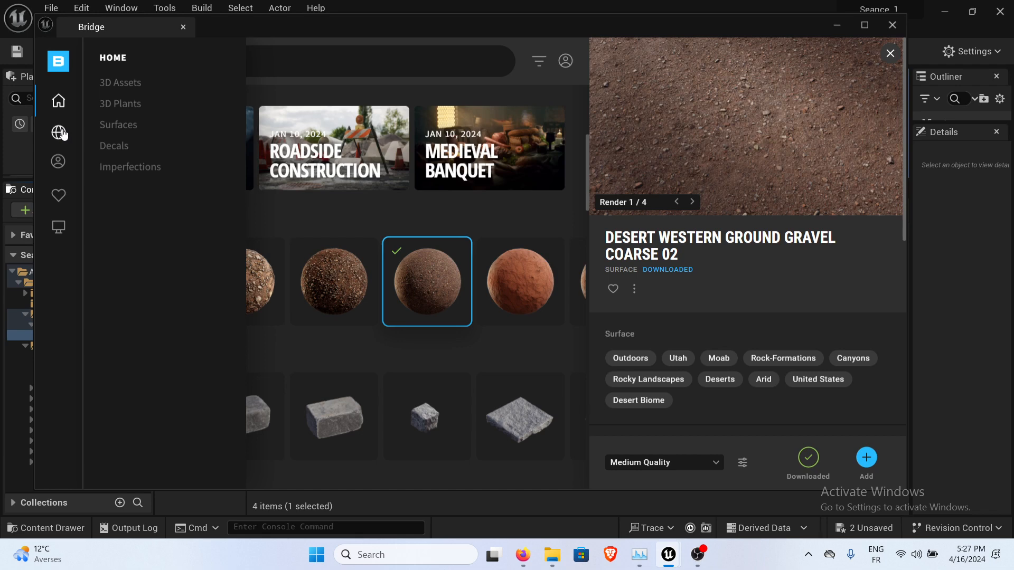
{"action": "left_click", "coordinate": [59, 133]}
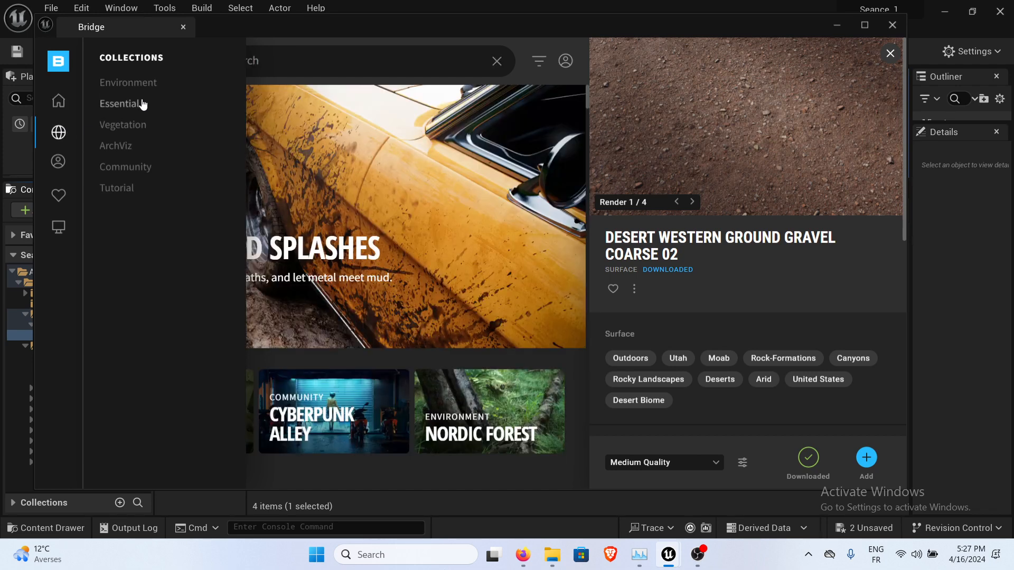
{"action": "left_click", "coordinate": [135, 84]}
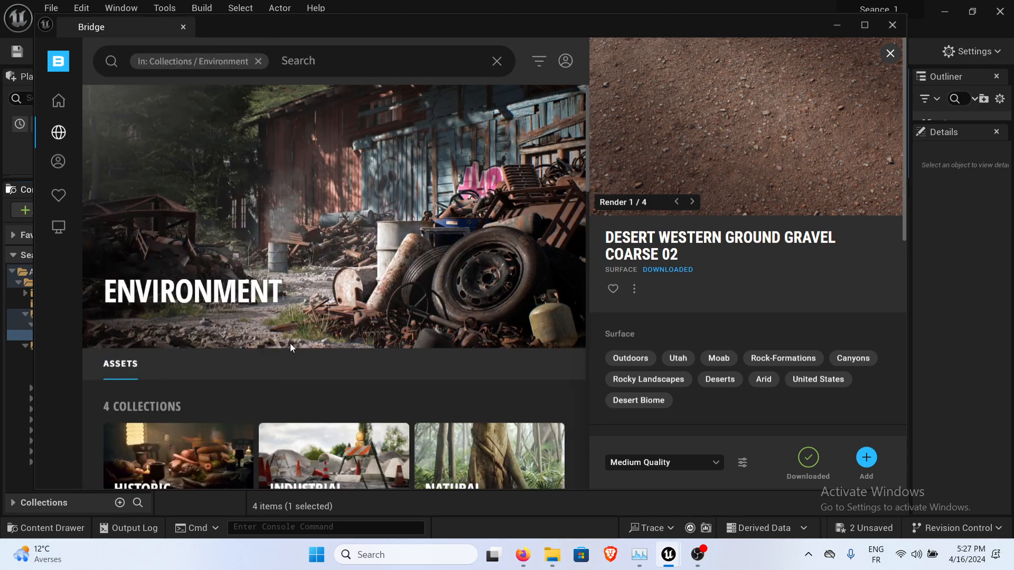
Browse the Environment collection and open its Natural subcategory's Canyons of Utah collection.
{"action": "scroll", "coordinate": [290, 347], "scroll_direction": "down", "scroll_amount": 10}
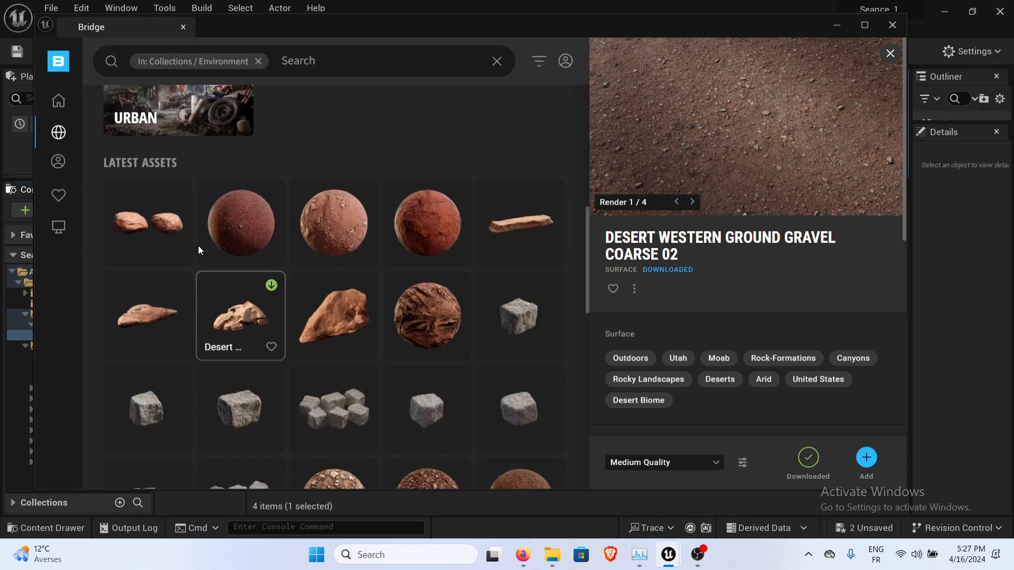
{"action": "scroll", "coordinate": [338, 306], "scroll_direction": "up", "scroll_amount": 10}
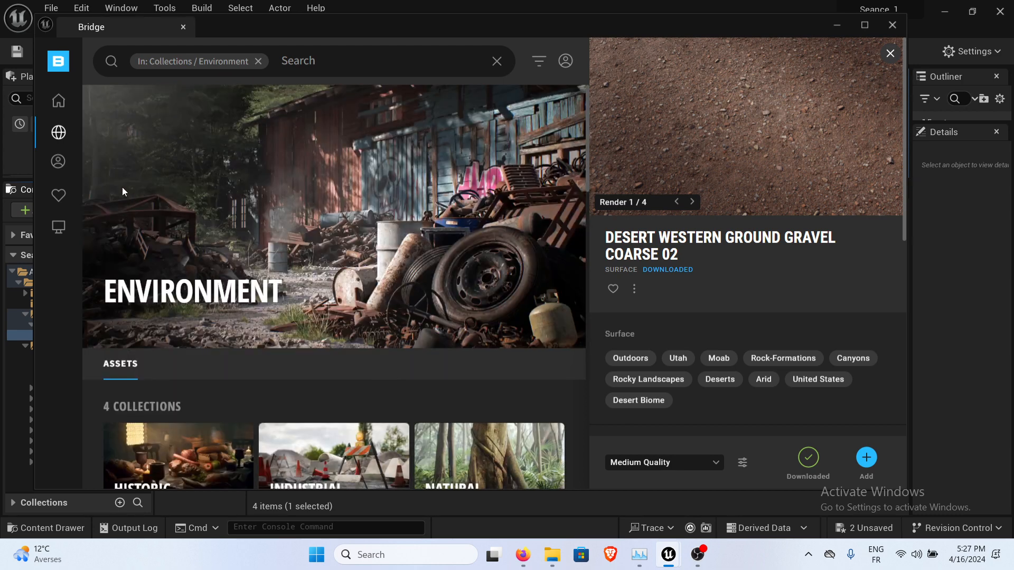
{"action": "mouse_move", "coordinate": [59, 144]}
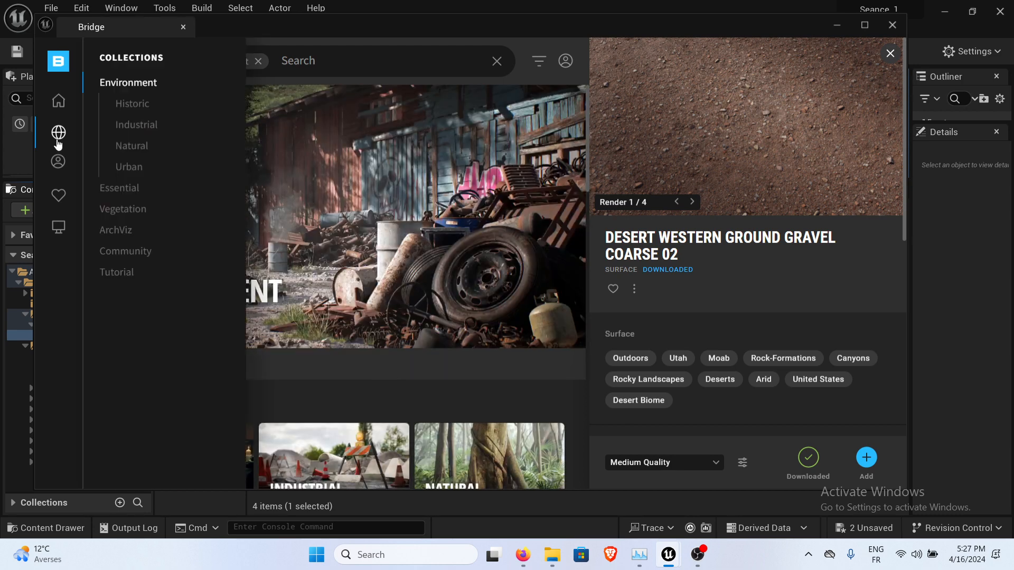
{"action": "left_click", "coordinate": [140, 149]}
{"action": "scroll", "coordinate": [176, 309], "scroll_direction": "down", "scroll_amount": 2}
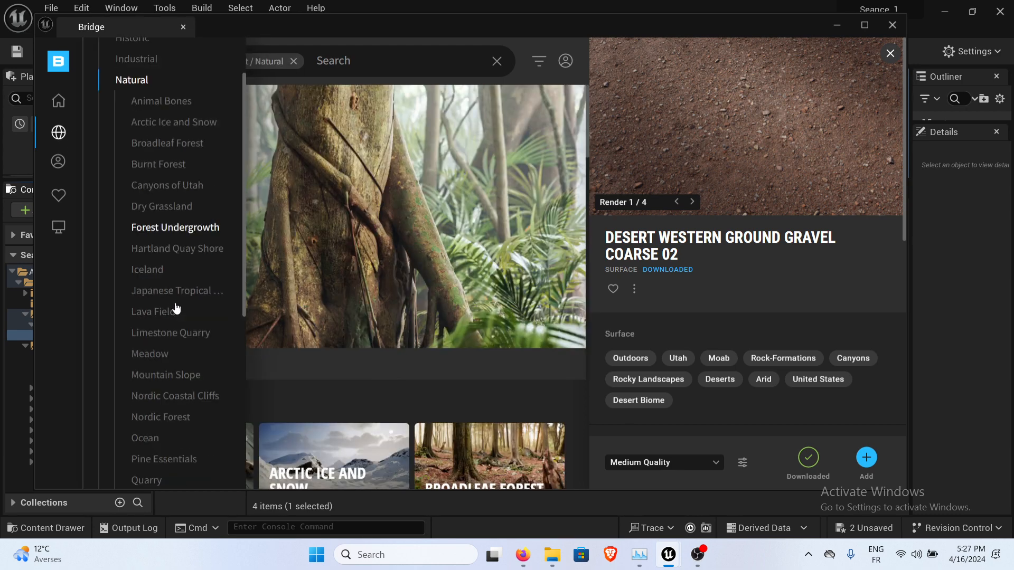
{"action": "left_click", "coordinate": [167, 188]}
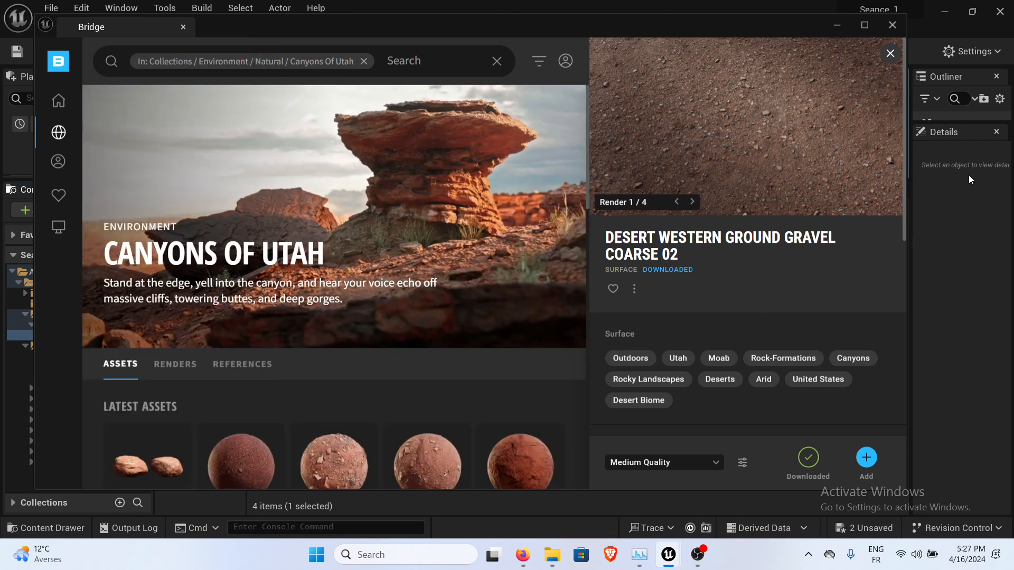
Widen the Bridge window and browse the Canyons of Utah surfaces, rocks and cliffs.
{"action": "left_click_drag", "start_coordinate": [910, 198], "coordinate": [982, 206]}
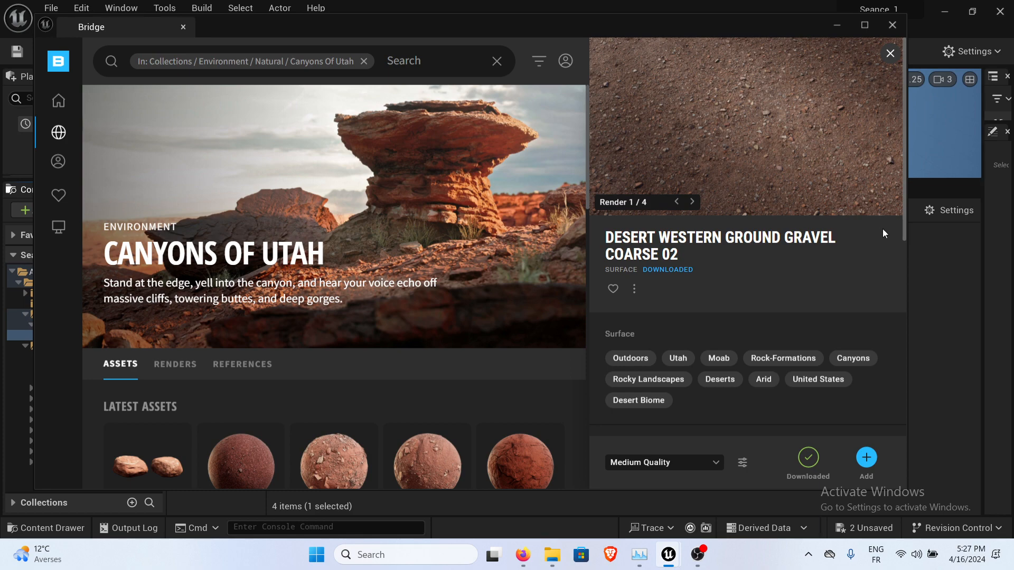
{"action": "left_click_drag", "start_coordinate": [907, 230], "coordinate": [974, 229]}
{"action": "scroll", "coordinate": [480, 280], "scroll_direction": "down", "scroll_amount": 10}
{"action": "scroll", "coordinate": [481, 280], "scroll_direction": "down", "scroll_amount": 10}
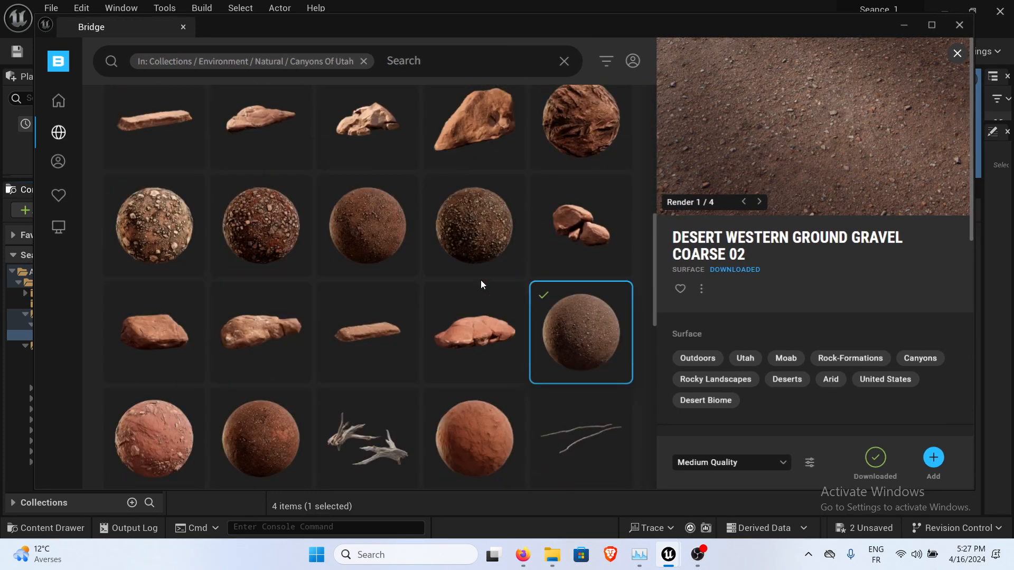
{"action": "scroll", "coordinate": [474, 281], "scroll_direction": "down", "scroll_amount": 5}
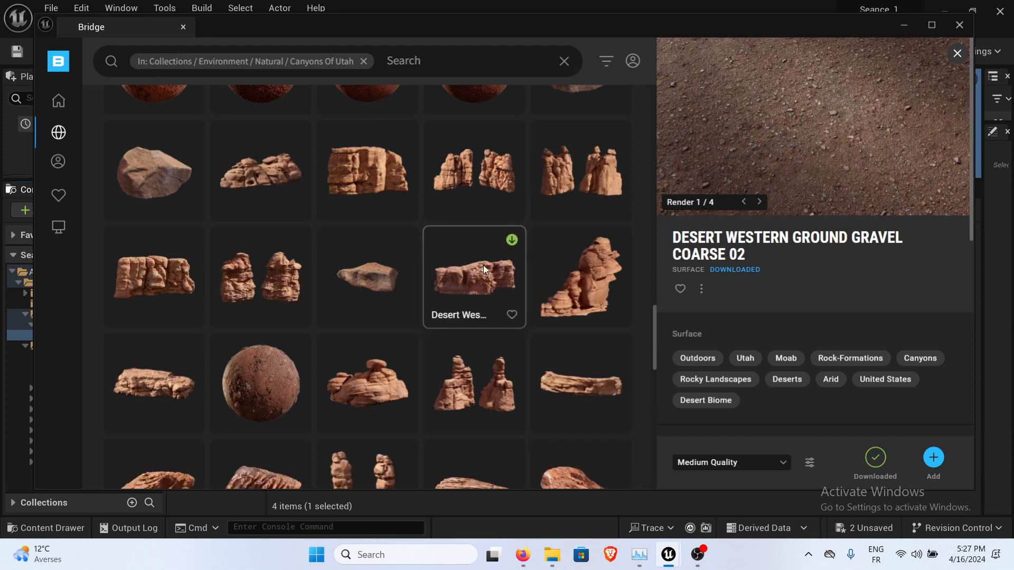
Select Desert Western Cliff Layered XL 01 and set its download quality to Low Quality.
{"action": "left_click", "coordinate": [493, 260]}
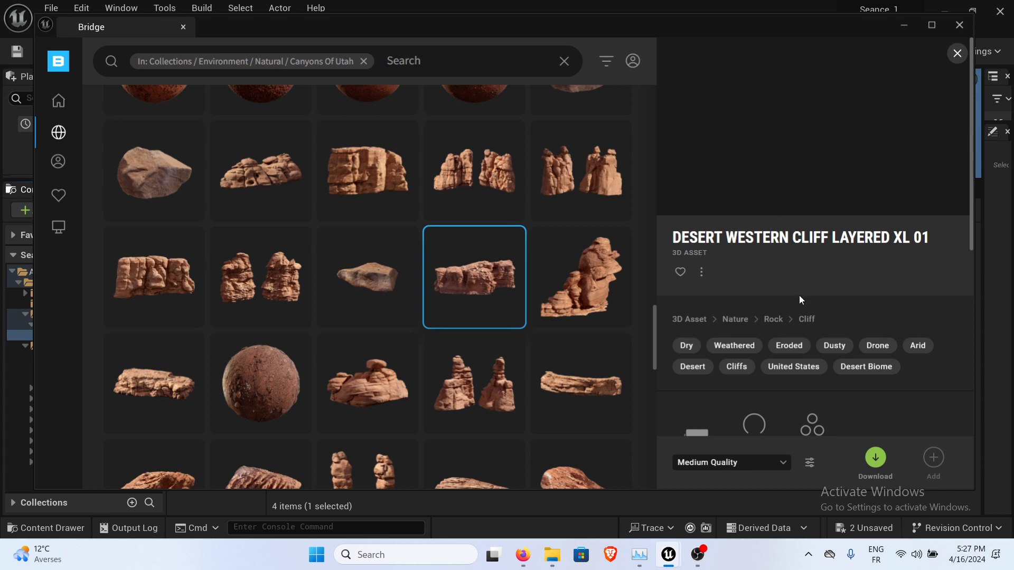
{"action": "scroll", "coordinate": [768, 454], "scroll_direction": "down", "scroll_amount": 1}
{"action": "left_click", "coordinate": [777, 468]}
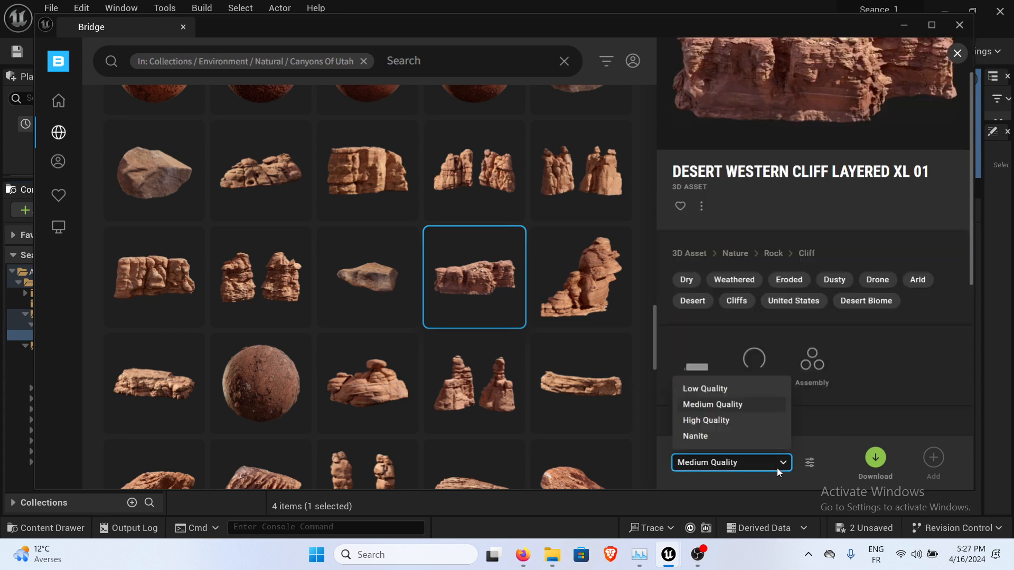
{"action": "left_click", "coordinate": [740, 392]}
Find the already downloaded Desert Western Rock Large 09, add it to the project at Low Quality and close Bridge.
{"action": "scroll", "coordinate": [430, 341], "scroll_direction": "up", "scroll_amount": 5}
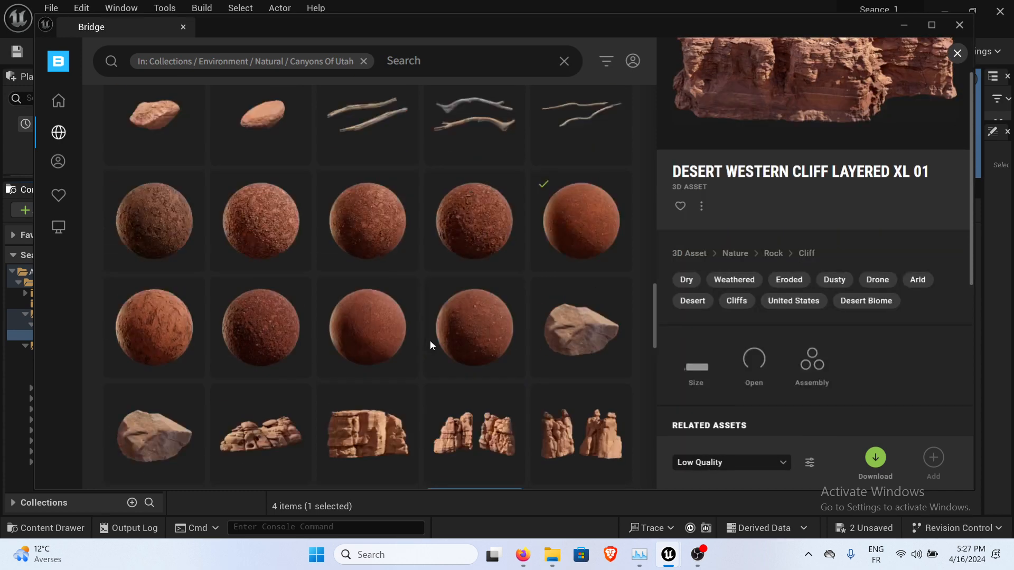
{"action": "scroll", "coordinate": [430, 340], "scroll_direction": "down", "scroll_amount": 8}
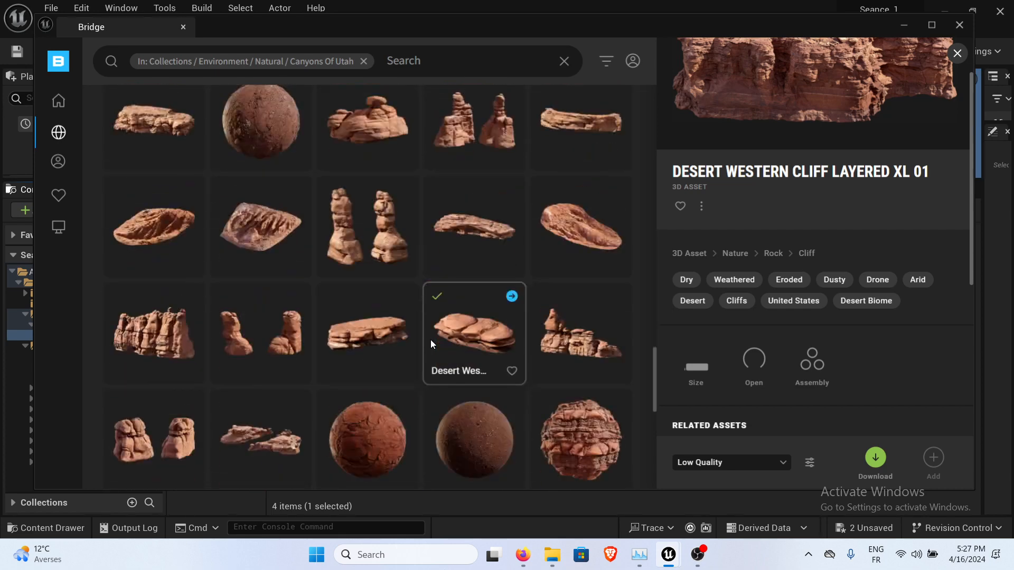
{"action": "scroll", "coordinate": [429, 341], "scroll_direction": "down", "scroll_amount": 3}
{"action": "left_click", "coordinate": [470, 211]}
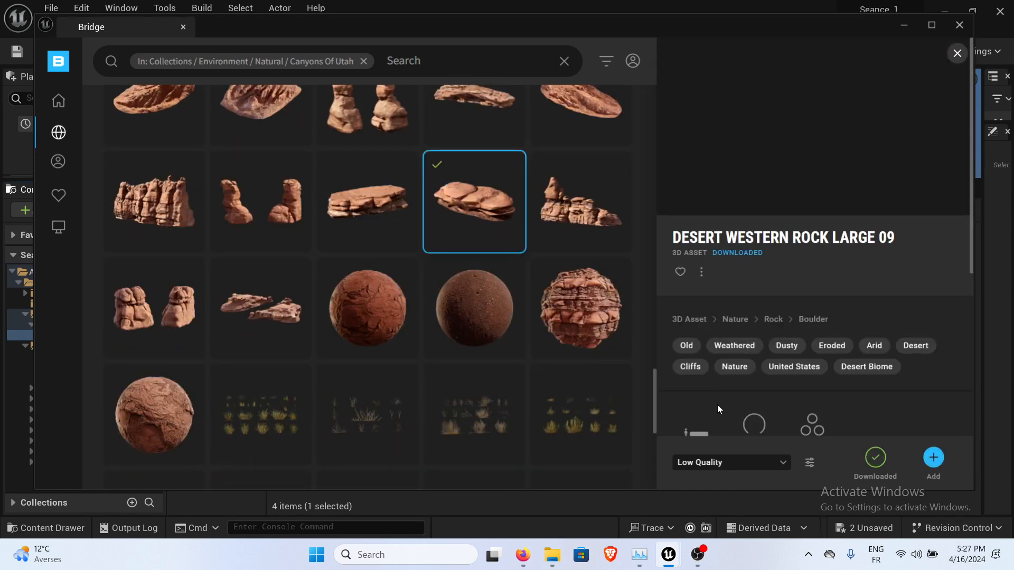
{"action": "scroll", "coordinate": [760, 404], "scroll_direction": "down", "scroll_amount": 1}
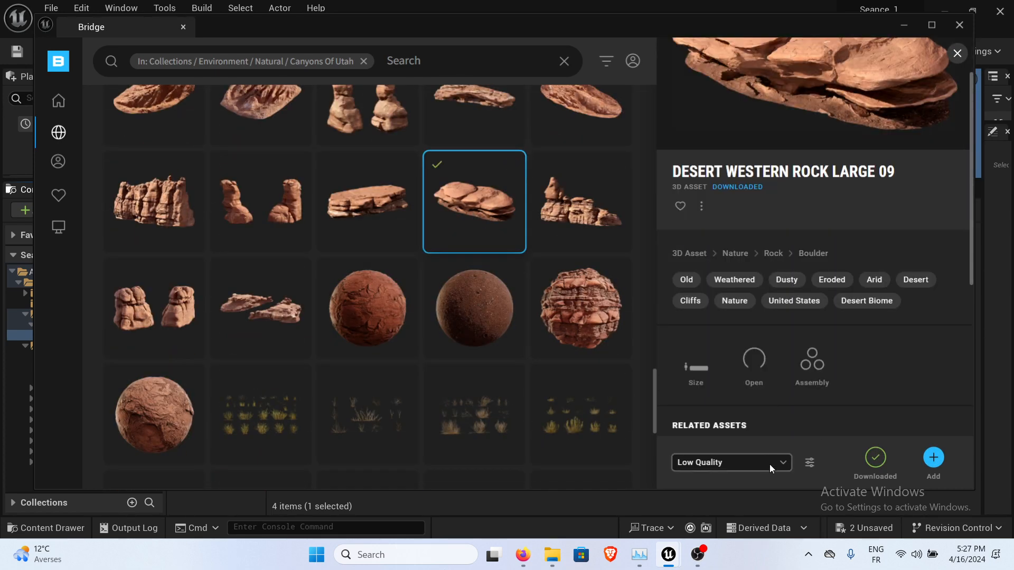
{"action": "left_click", "coordinate": [932, 459]}
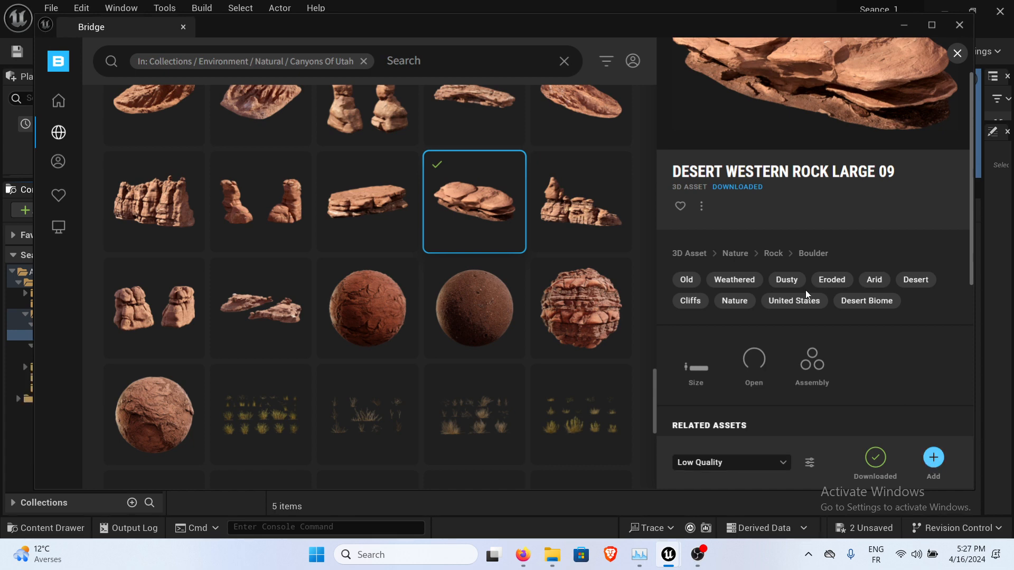
{"action": "left_click", "coordinate": [960, 26]}
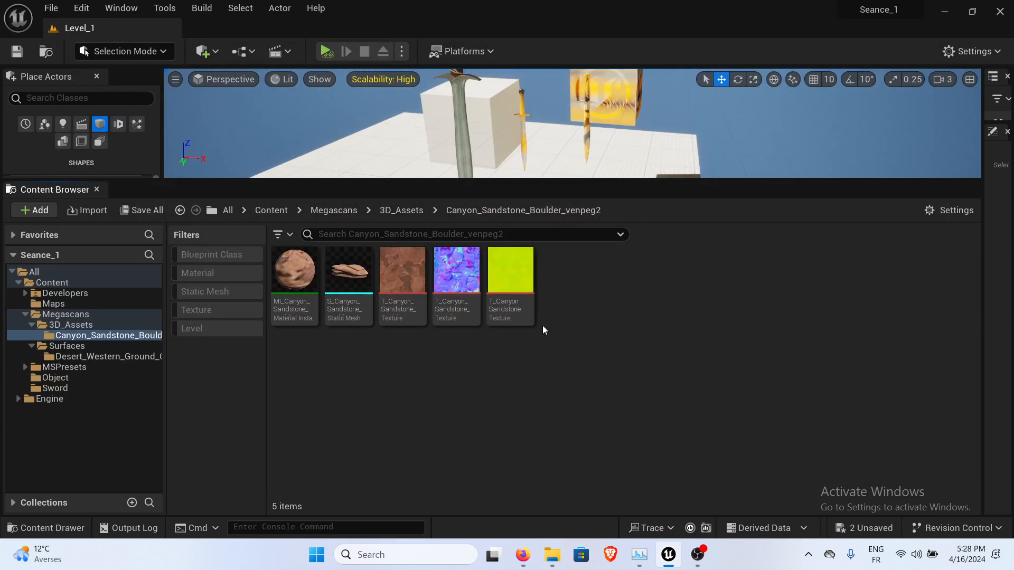
Examine the level's floor and placed objects from above in an enlarged viewport, and bring the Content Browser back up.
{"action": "left_click_drag", "start_coordinate": [663, 181], "coordinate": [629, 508]}
{"action": "right_click_drag", "start_coordinate": [618, 302], "coordinate": [619, 344]}
{"action": "scroll", "coordinate": [618, 300], "scroll_direction": "down", "scroll_amount": 5}
{"action": "scroll", "coordinate": [618, 300], "scroll_direction": "down", "scroll_amount": 6}
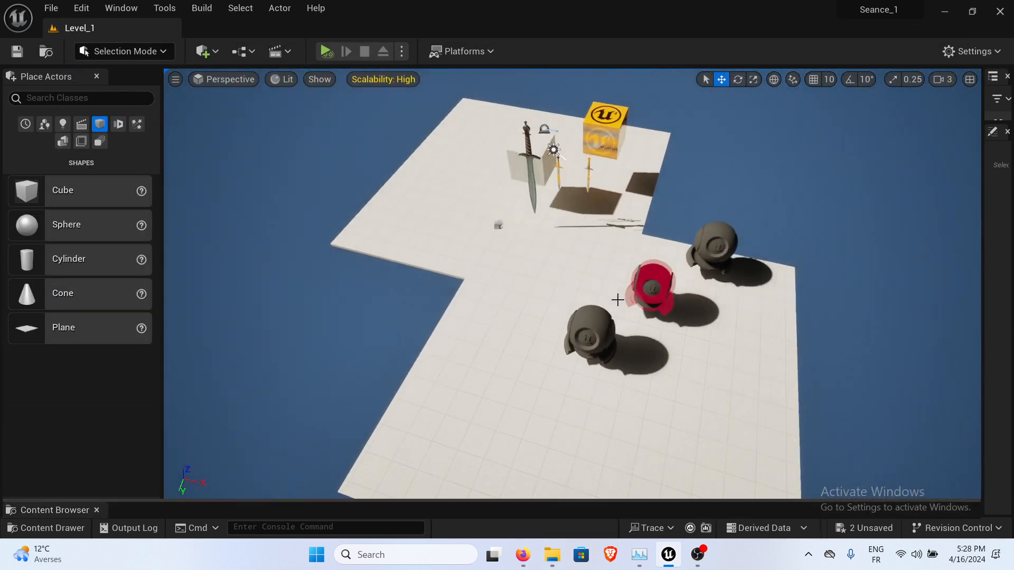
{"action": "right_click_drag", "start_coordinate": [618, 300], "coordinate": [633, 343]}
{"action": "scroll", "coordinate": [578, 296], "scroll_direction": "down", "scroll_amount": 7}
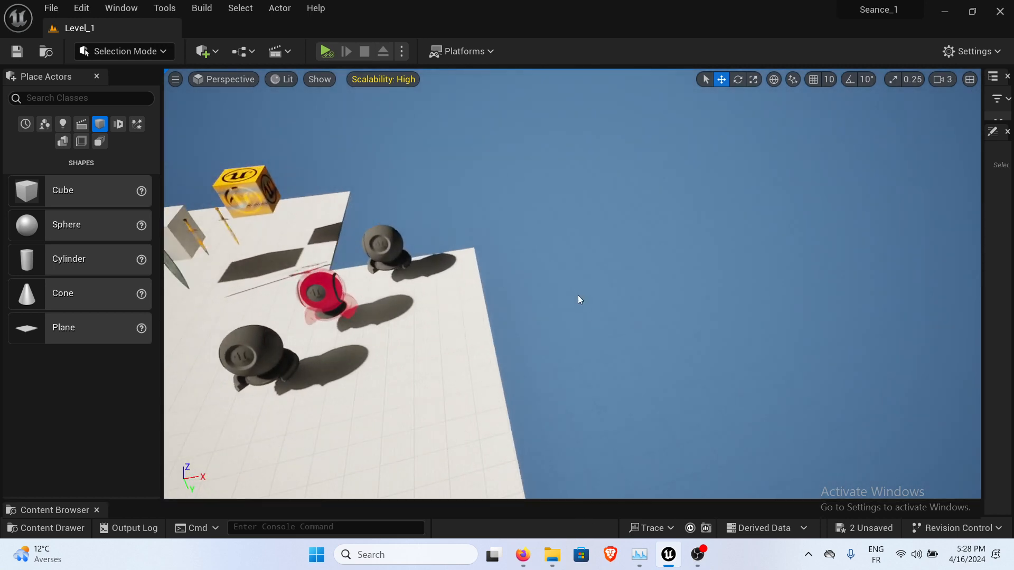
{"action": "right_click_drag", "start_coordinate": [580, 297], "coordinate": [560, 286]}
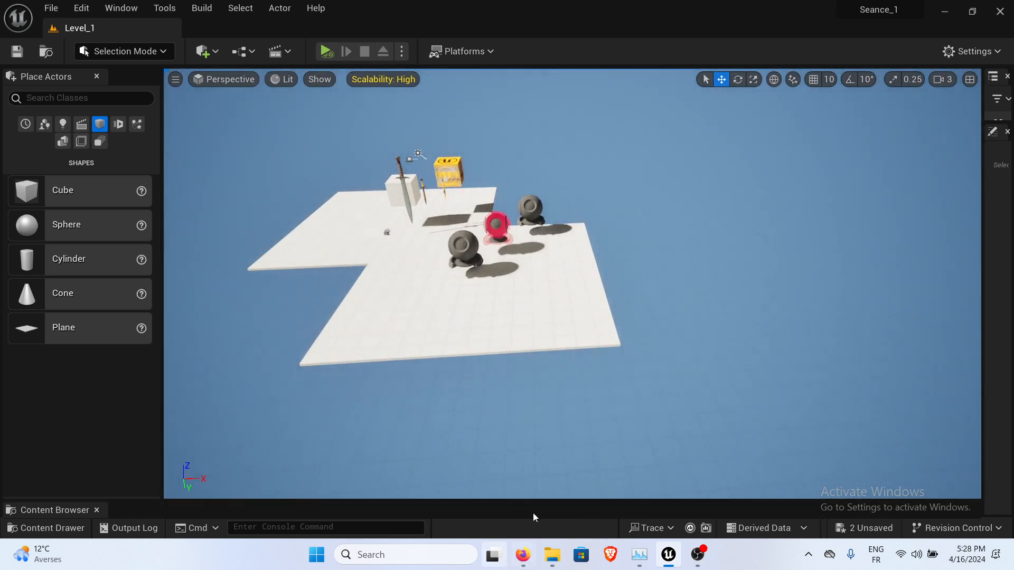
{"action": "left_click_drag", "start_coordinate": [537, 498], "coordinate": [529, 270]}
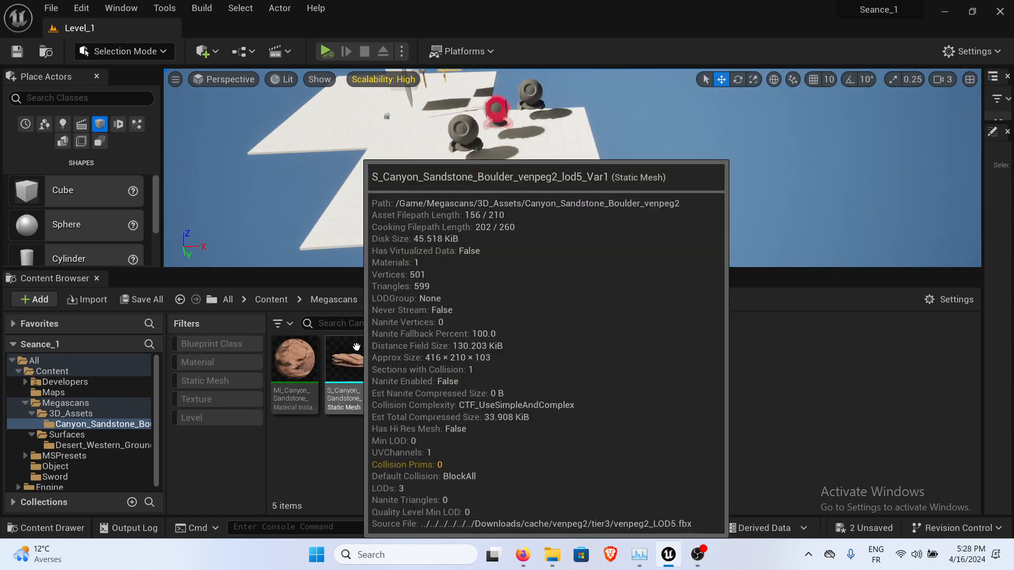
{"action": "right_click_drag", "start_coordinate": [470, 211], "coordinate": [412, 222]}
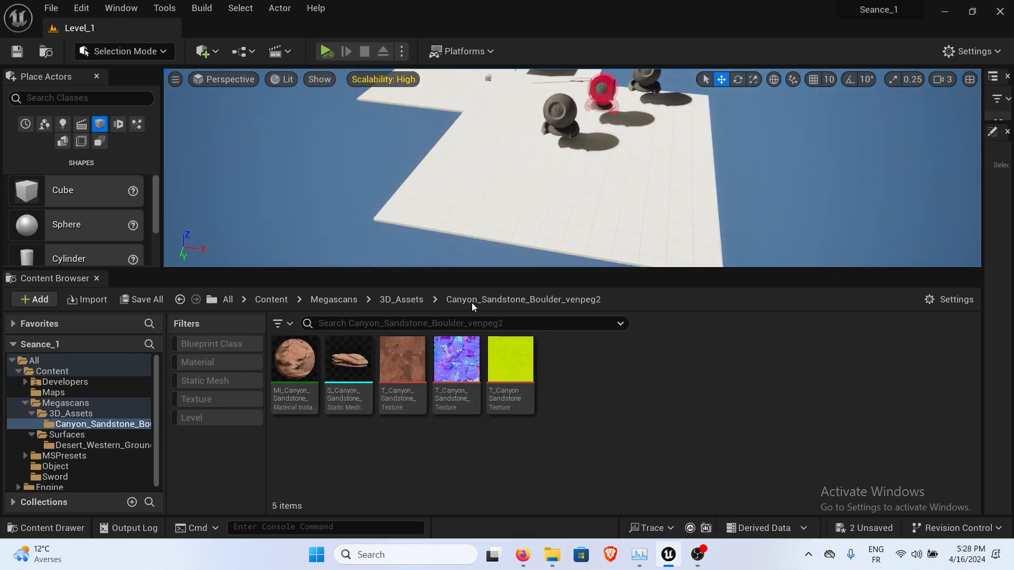
Go through the Megascans 3D_Assets folders to Canyon_Sandstone_Boulder_venpeg2 and place its static mesh on the floor in front of the preview spheres.
{"action": "left_click", "coordinate": [402, 300]}
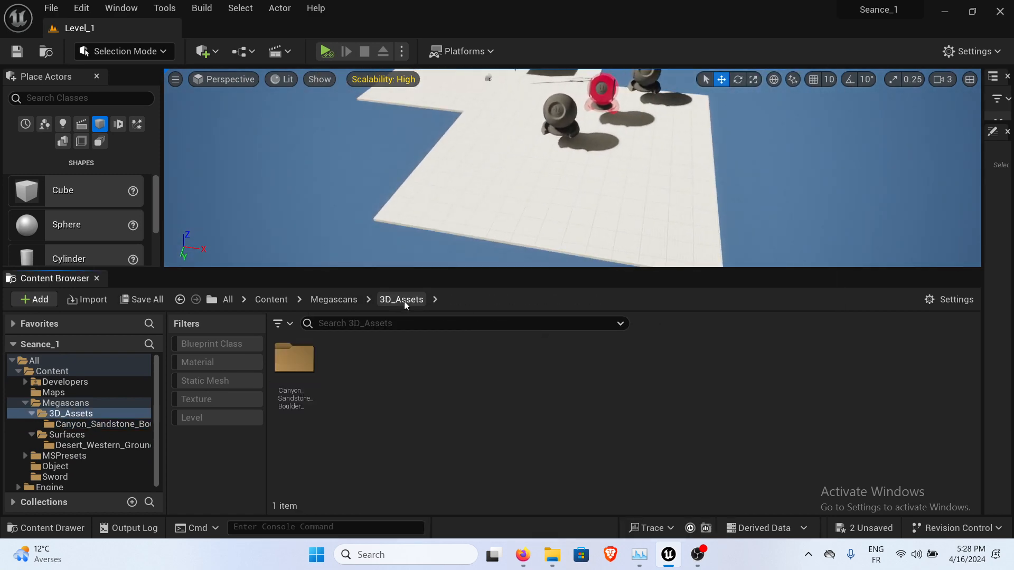
{"action": "left_click", "coordinate": [344, 300]}
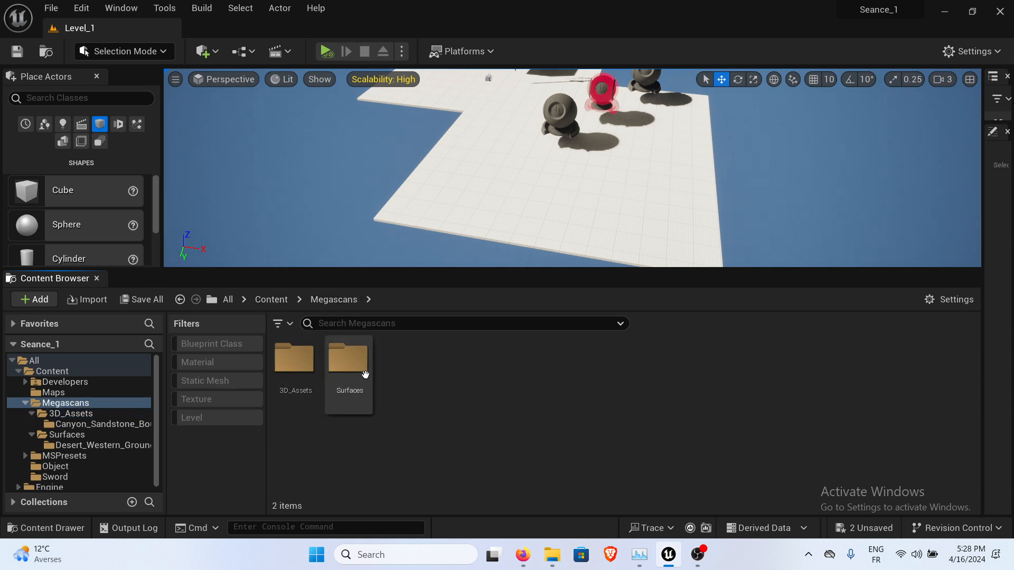
{"action": "left_click", "coordinate": [304, 373]}
{"action": "double_click", "coordinate": [304, 373]}
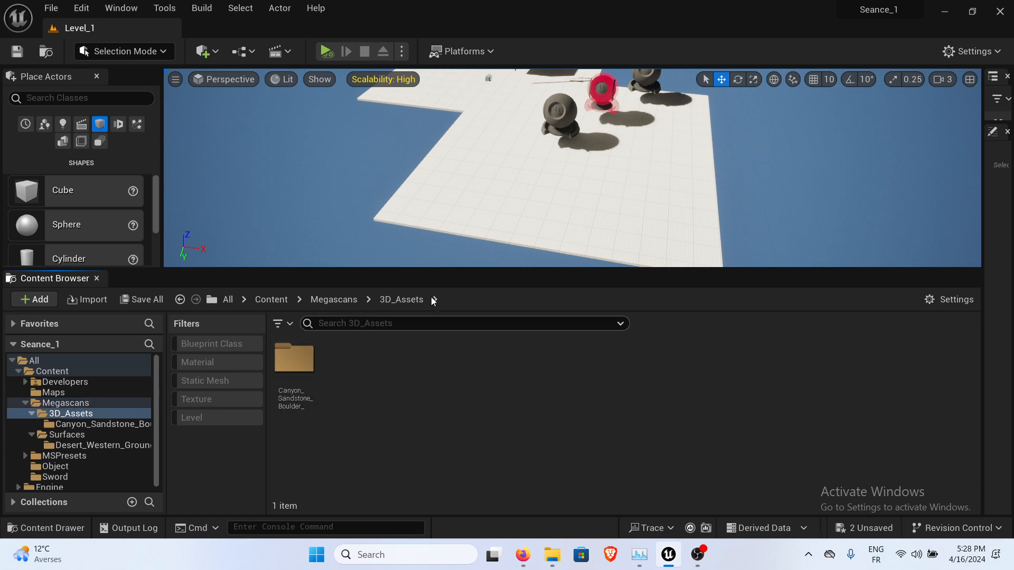
{"action": "double_click", "coordinate": [302, 370]}
{"action": "left_click_drag", "start_coordinate": [580, 192], "coordinate": [608, 188]}
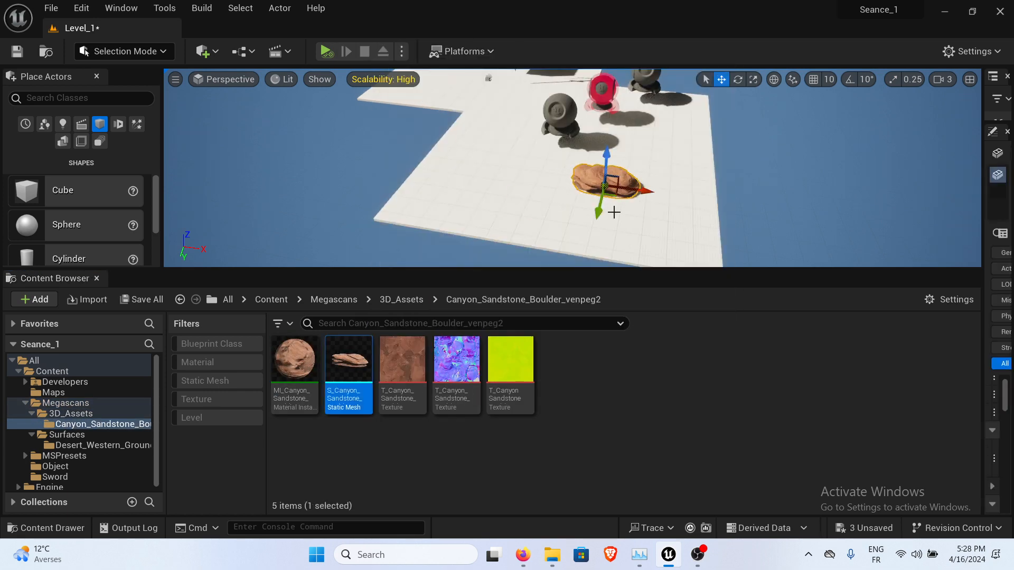
{"action": "right_click_drag", "start_coordinate": [652, 159], "coordinate": [732, 207]}
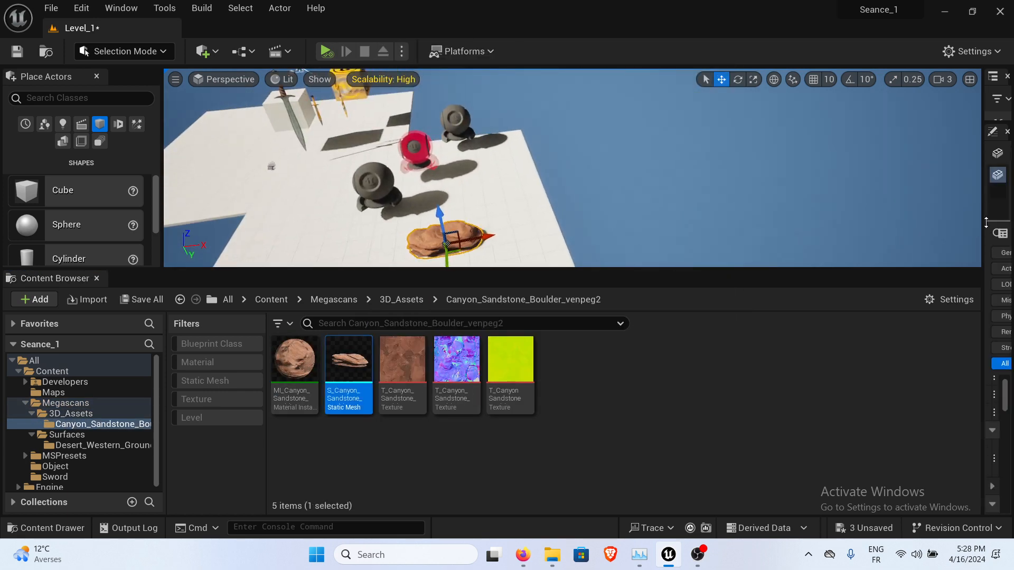
Widen the Details panel and set the boulder's scale to 5.0 on X, Y and Z.
{"action": "left_click_drag", "start_coordinate": [982, 232], "coordinate": [727, 296]}
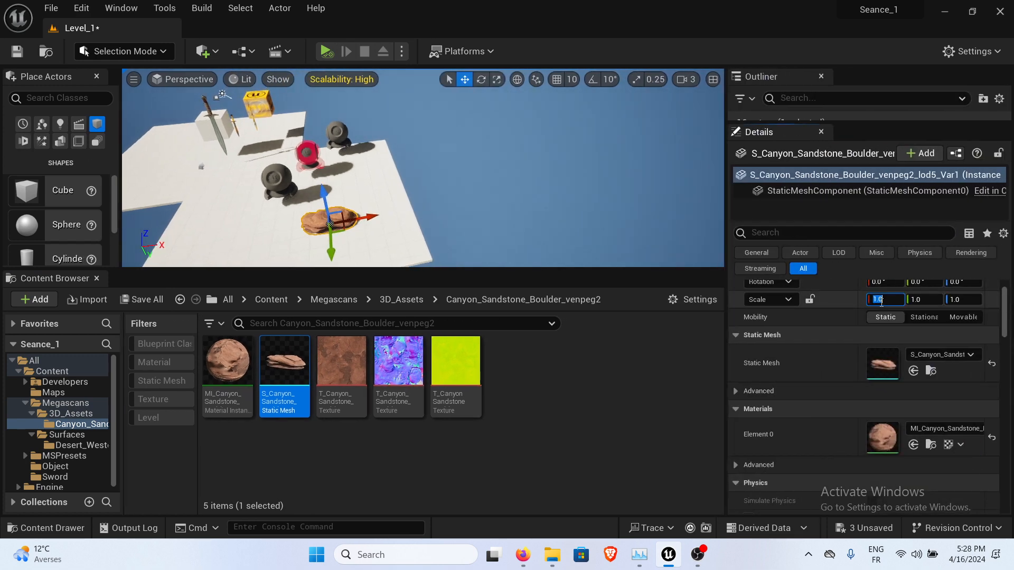
{"action": "key", "text": "Return"}
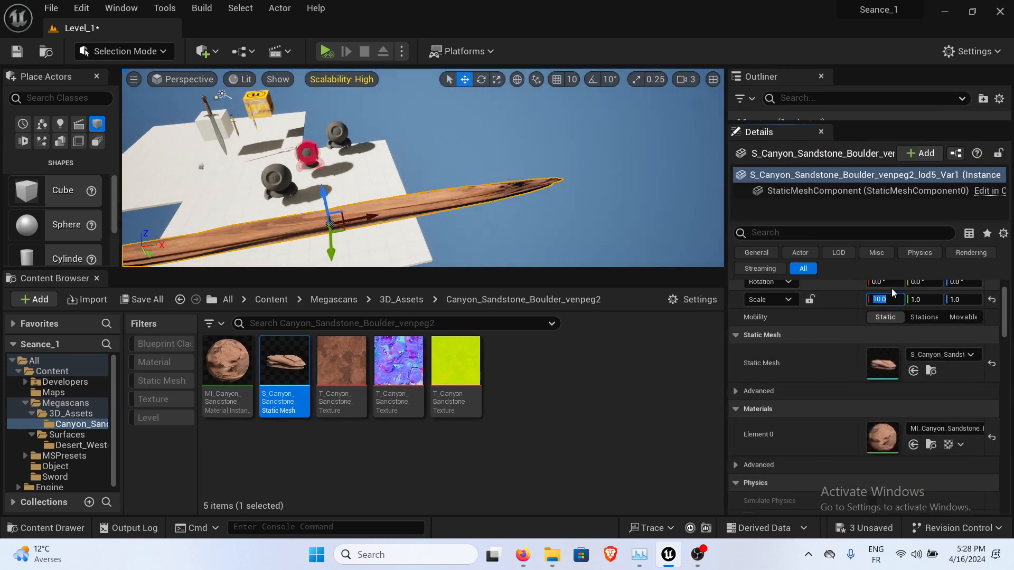
{"action": "type", "text": "5"}
{"action": "key", "text": "Return"}
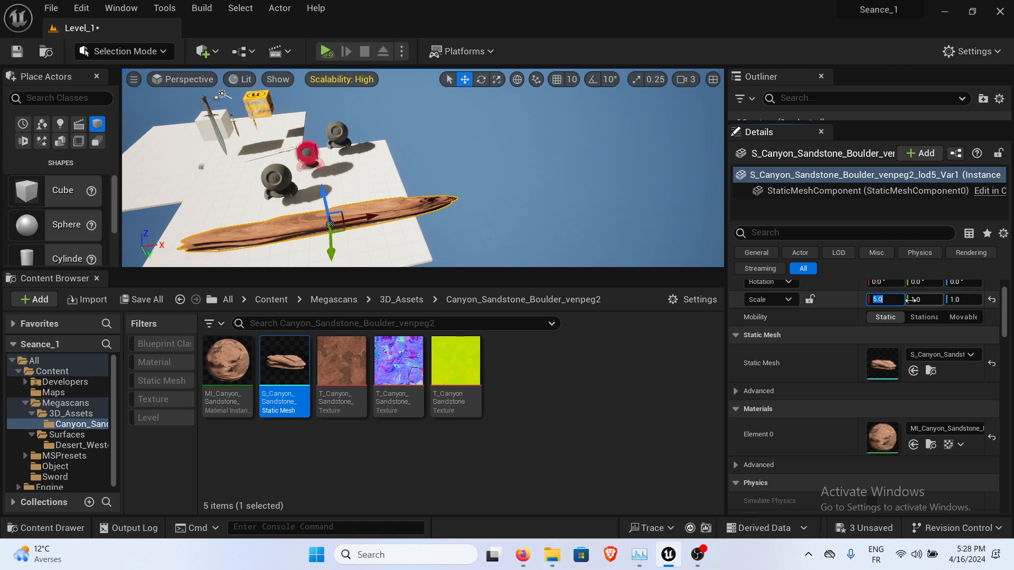
{"action": "type", "text": "5"}
{"action": "key", "text": "Return"}
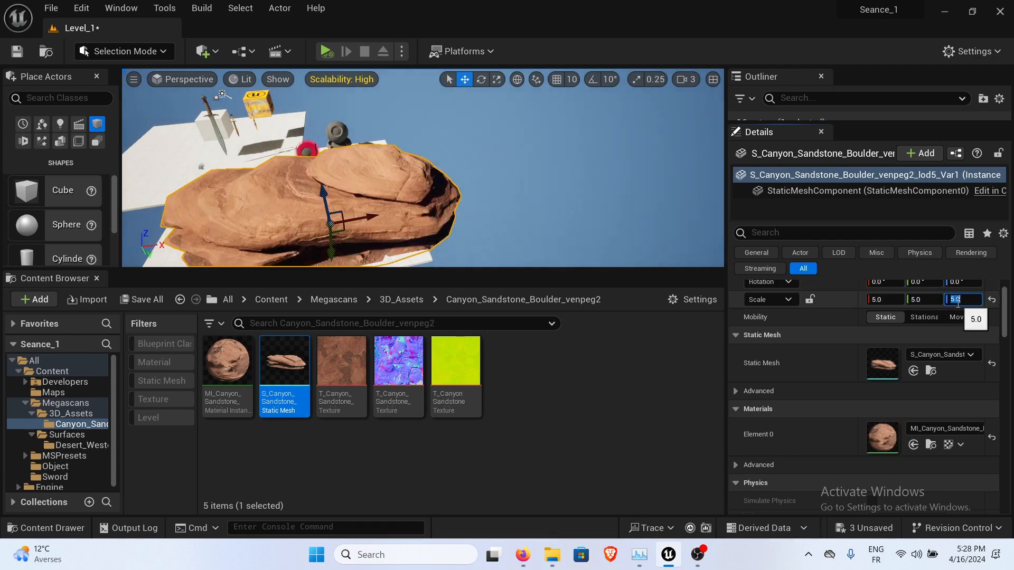
Open the boulder's static mesh, enable Nanite support, apply the change and inspect the rebuilt mesh up close.
{"action": "double_click", "coordinate": [882, 365]}
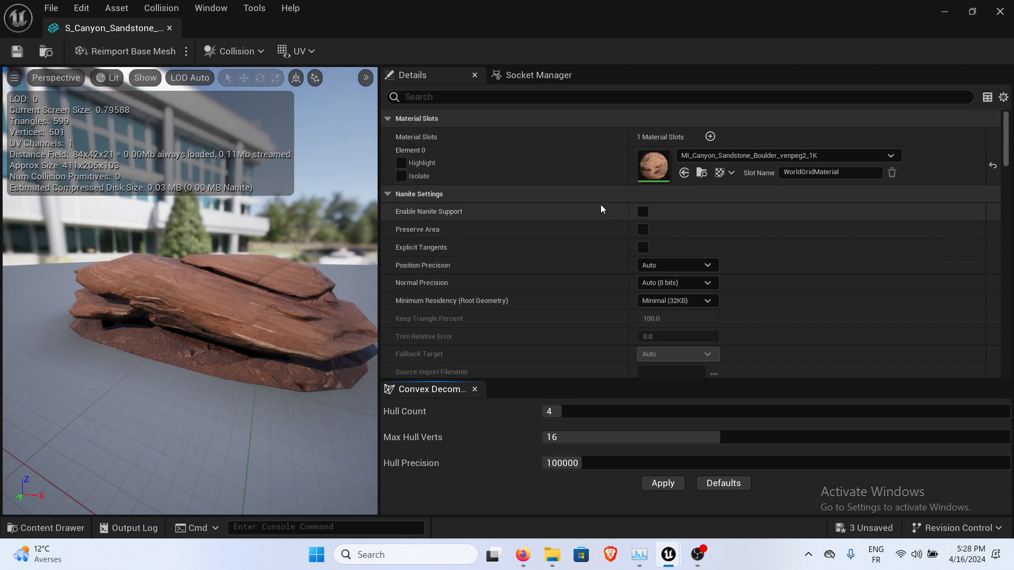
{"action": "left_click", "coordinate": [642, 211]}
{"action": "scroll", "coordinate": [655, 285], "scroll_direction": "down", "scroll_amount": 2}
{"action": "scroll", "coordinate": [663, 338], "scroll_direction": "down", "scroll_amount": 1}
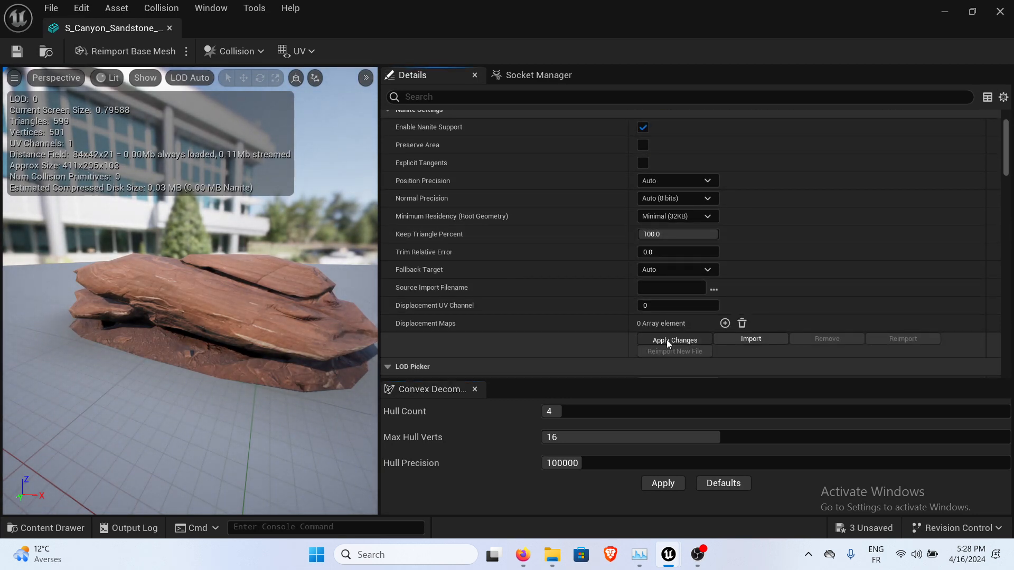
{"action": "left_click", "coordinate": [667, 340]}
{"action": "mouse_move", "coordinate": [218, 313]}
{"action": "left_mouse_down"}
{"action": "mouse_move", "coordinate": [222, 258]}
{"action": "mouse_move", "coordinate": [217, 313]}
{"action": "left_mouse_up"}
{"action": "right_click_drag", "start_coordinate": [209, 336], "coordinate": [197, 345]}
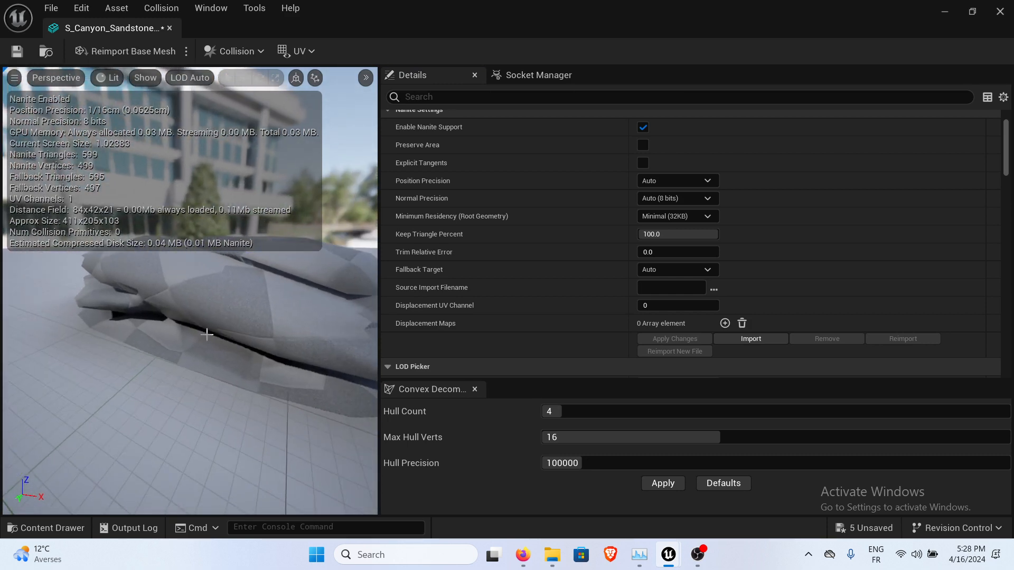
{"action": "middle_click_drag", "start_coordinate": [206, 335], "coordinate": [227, 318]}
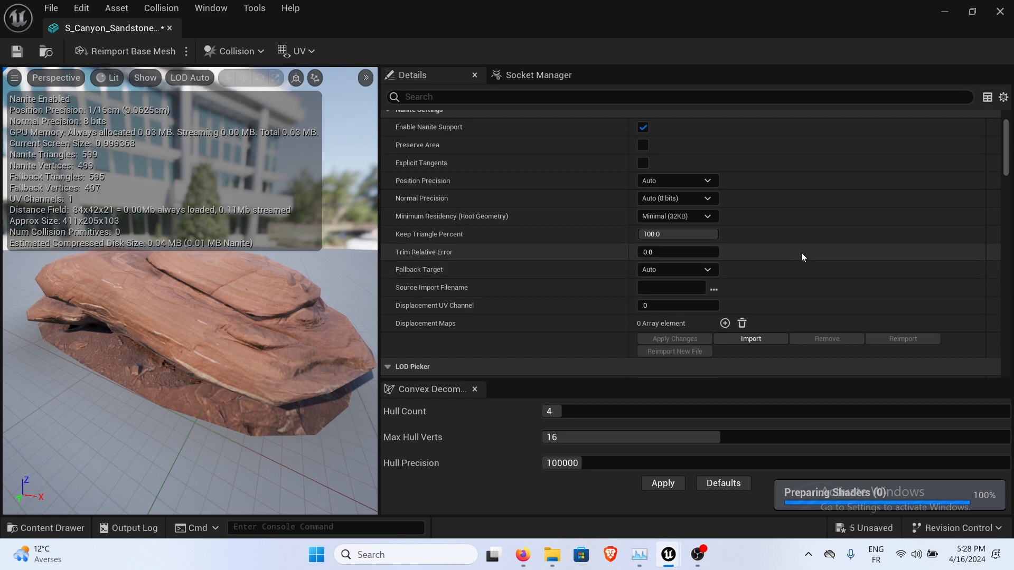
Examine the boulder mesh's Nanite settings, LOD Picker and LOD 0 properties alongside its preview.
{"action": "scroll", "coordinate": [806, 236], "scroll_direction": "down", "scroll_amount": 3}
{"action": "scroll", "coordinate": [805, 241], "scroll_direction": "down", "scroll_amount": 4}
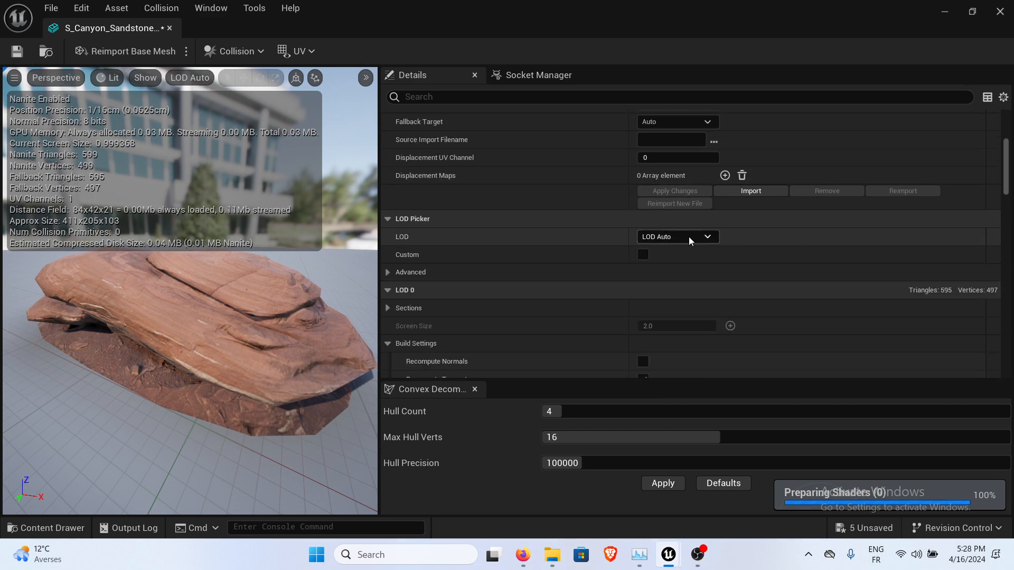
{"action": "scroll", "coordinate": [655, 248], "scroll_direction": "up", "scroll_amount": 3}
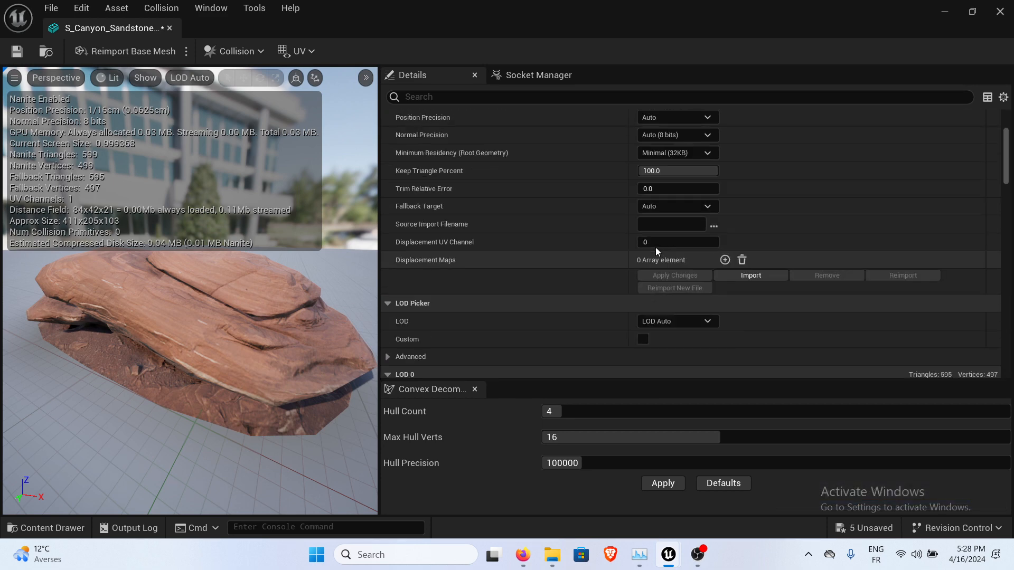
{"action": "scroll", "coordinate": [654, 248], "scroll_direction": "down", "scroll_amount": 4}
{"action": "scroll", "coordinate": [655, 252], "scroll_direction": "up", "scroll_amount": 12}
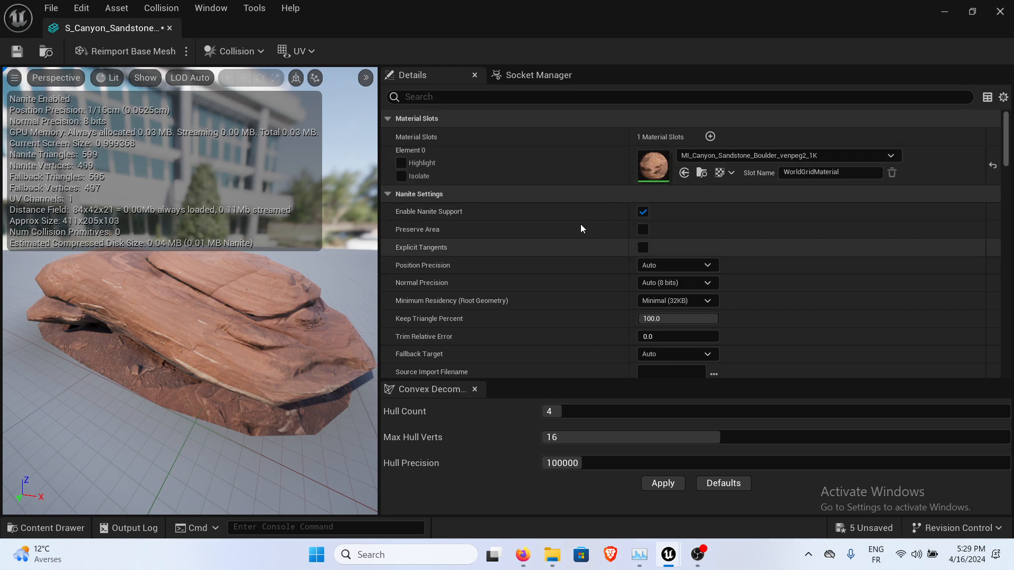
{"action": "left_click_drag", "start_coordinate": [195, 337], "coordinate": [174, 312]}
{"action": "scroll", "coordinate": [711, 233], "scroll_direction": "down", "scroll_amount": 6}
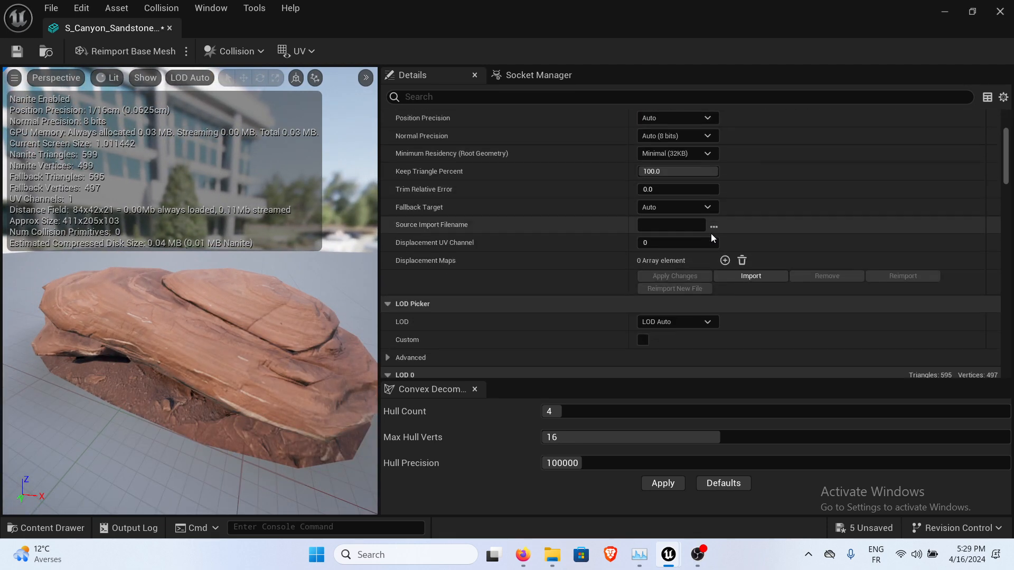
{"action": "scroll", "coordinate": [711, 234], "scroll_direction": "down", "scroll_amount": 4}
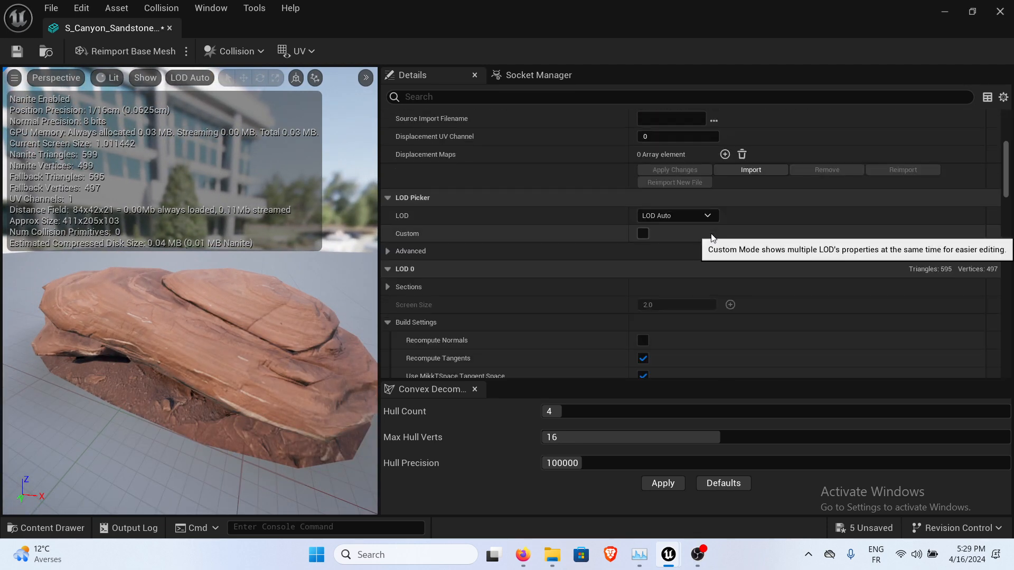
Display simple collision on the boulder mesh, generate Auto Convex Collision for it, and look over the resulting hulls.
{"action": "left_click", "coordinate": [148, 81]}
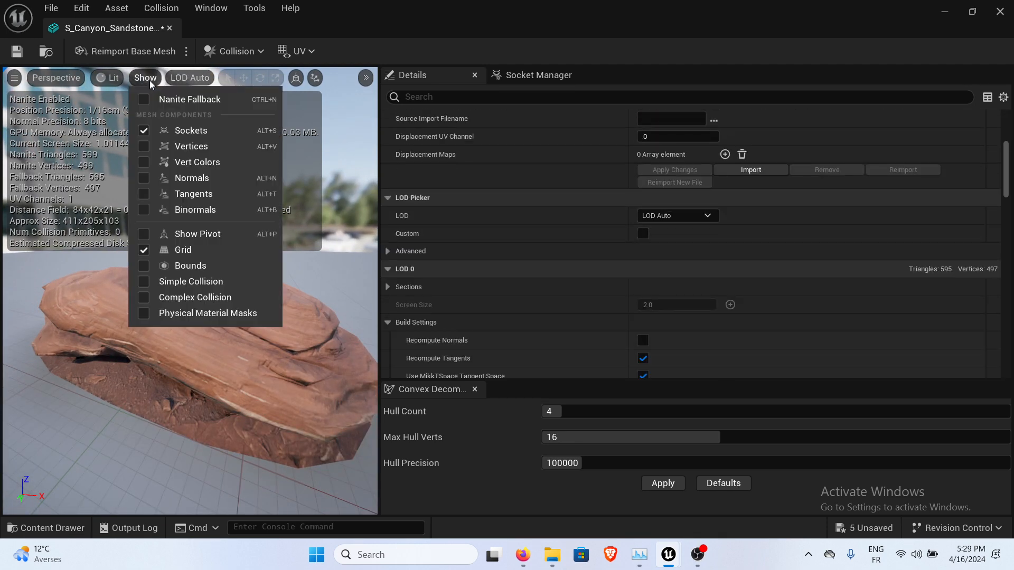
{"action": "left_click", "coordinate": [143, 281]}
{"action": "left_click", "coordinate": [246, 51]}
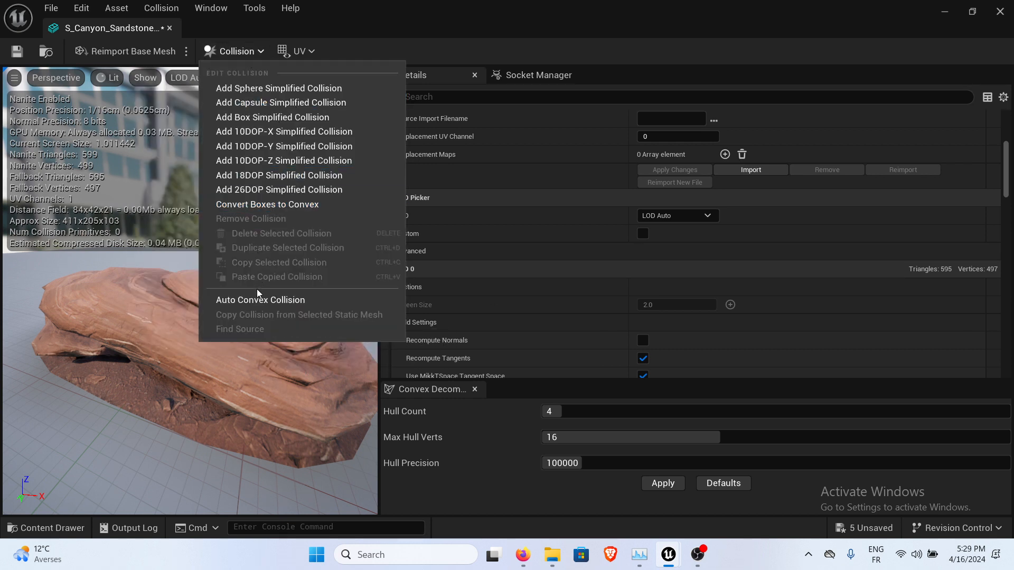
{"action": "left_click", "coordinate": [256, 299]}
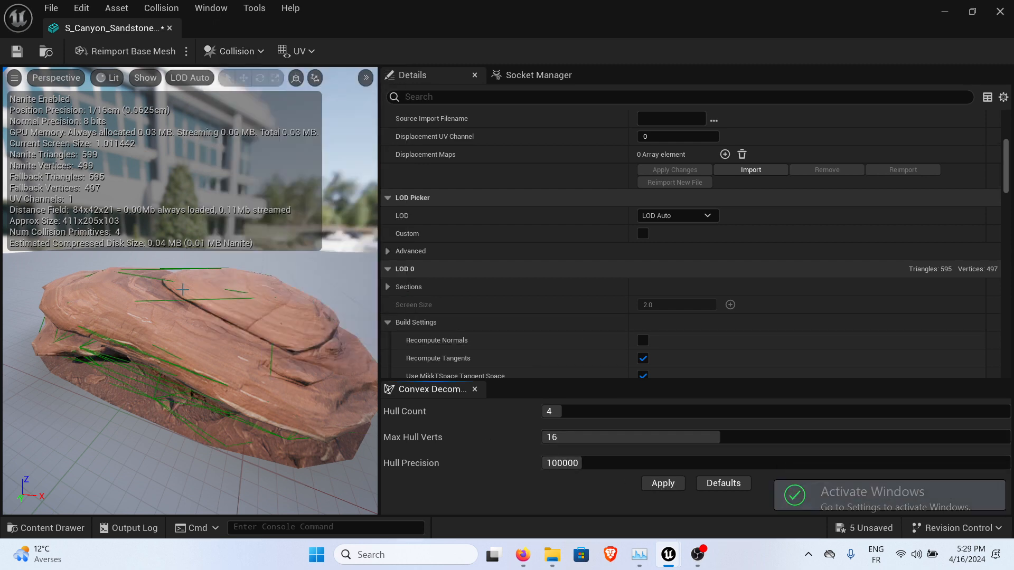
{"action": "mouse_move", "coordinate": [159, 287]}
{"action": "right_mouse_down"}
{"action": "mouse_move", "coordinate": [180, 287]}
{"action": "mouse_move", "coordinate": [148, 287]}
{"action": "right_mouse_up"}
{"action": "key", "text": "a"}
{"action": "key", "text": "w"}
{"action": "key", "text": "a"}
{"action": "key", "text": "d"}
{"action": "key", "text": "s"}
{"action": "key", "text": "w"}
{"action": "key", "text": "d"}
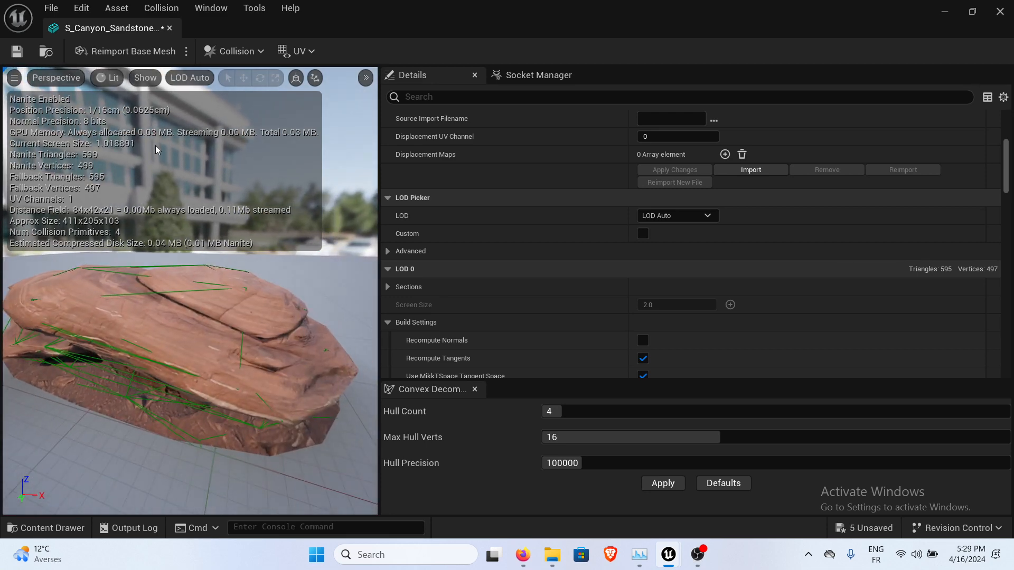
Inspect the boulder in the Player Collision view mode, restore the Lit view and close the static mesh editor.
{"action": "left_click", "coordinate": [115, 77]}
{"action": "left_click", "coordinate": [146, 208]}
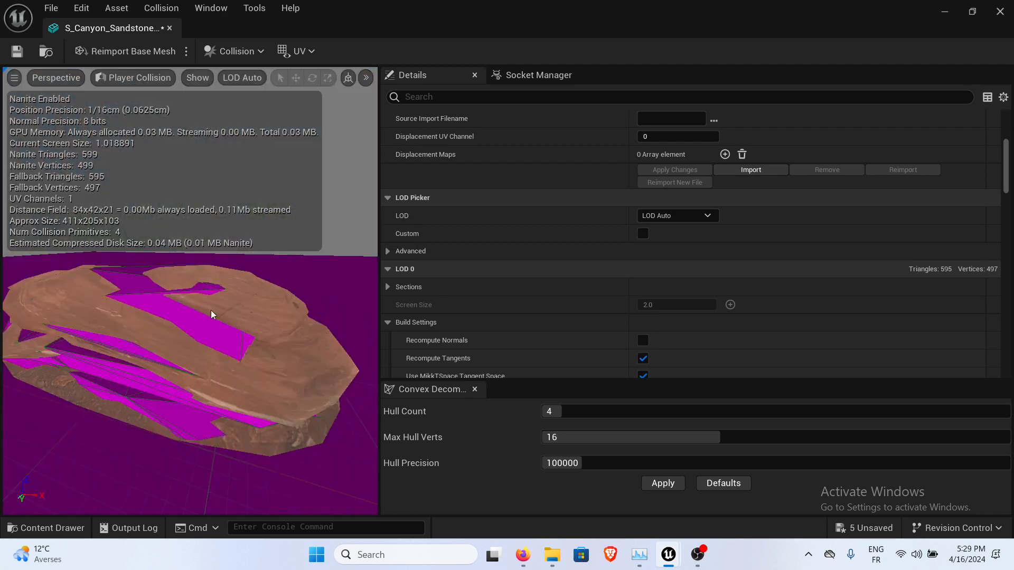
{"action": "right_click_drag", "start_coordinate": [208, 333], "coordinate": [170, 299]}
{"action": "key", "text": "d"}
{"action": "key", "text": "w"}
{"action": "key", "text": "s"}
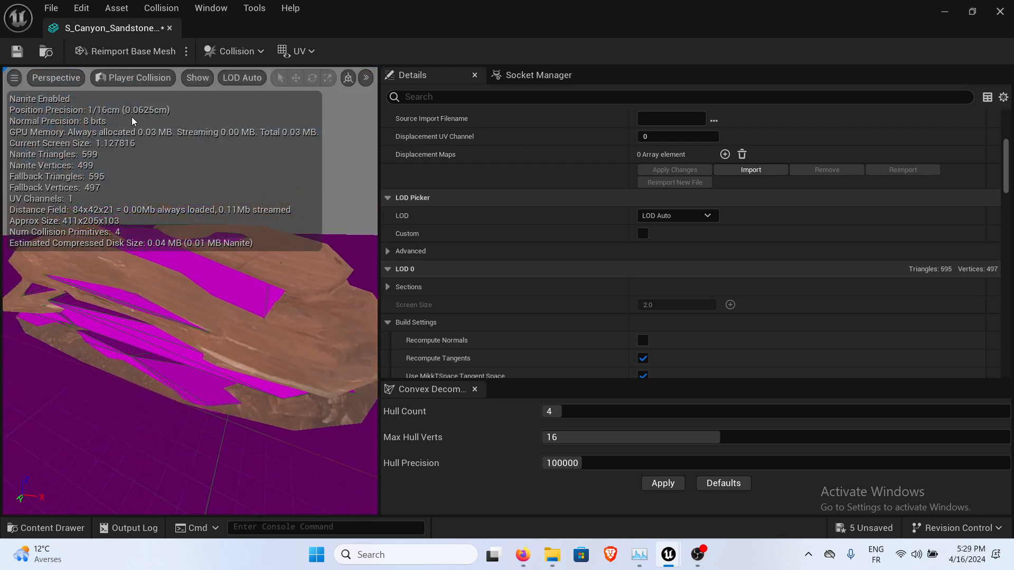
{"action": "left_click", "coordinate": [128, 79]}
{"action": "left_click", "coordinate": [132, 119]}
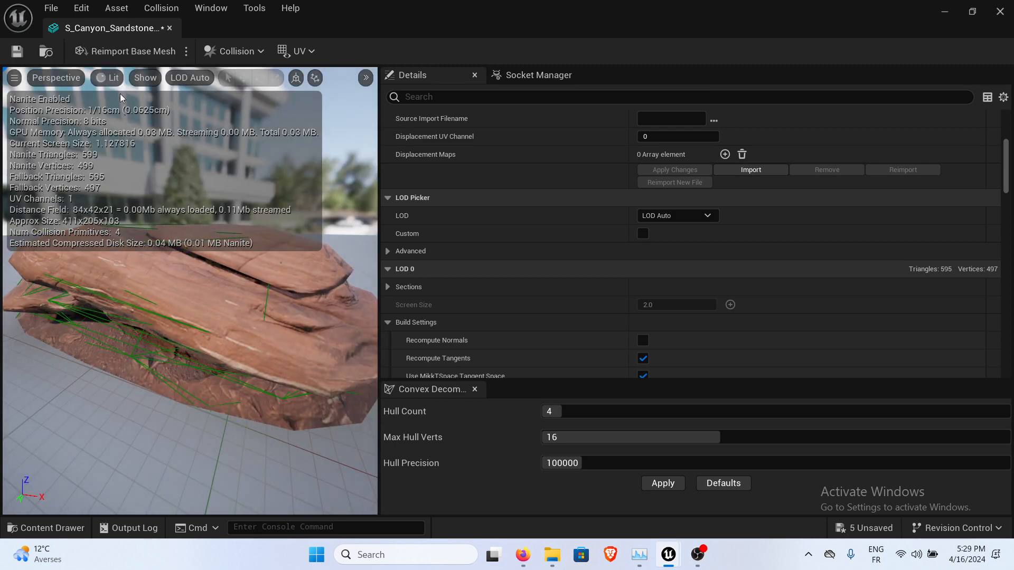
{"action": "left_click", "coordinate": [1006, 11]}
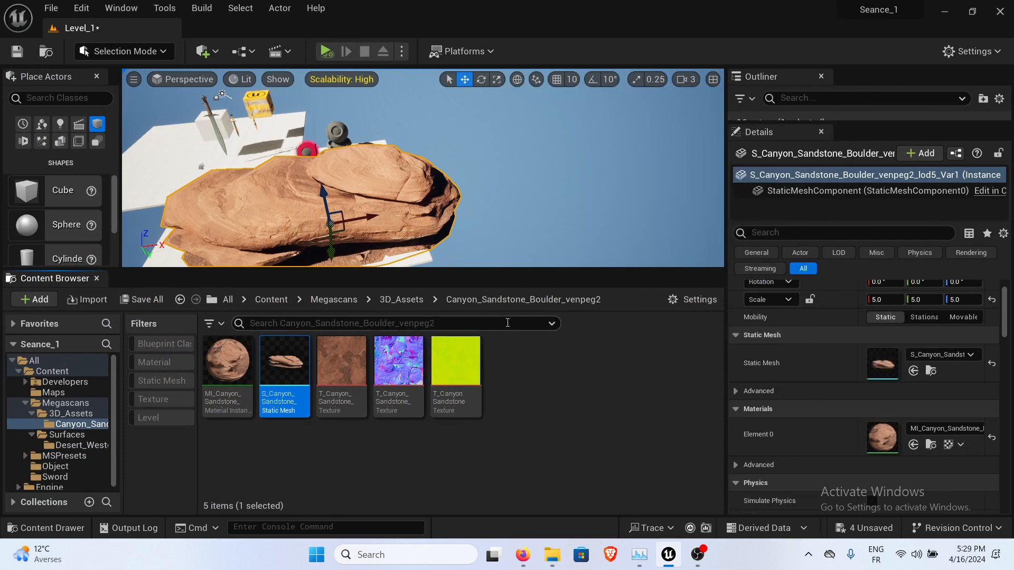
{"action": "right_click_drag", "start_coordinate": [487, 157], "coordinate": [1, 68]}
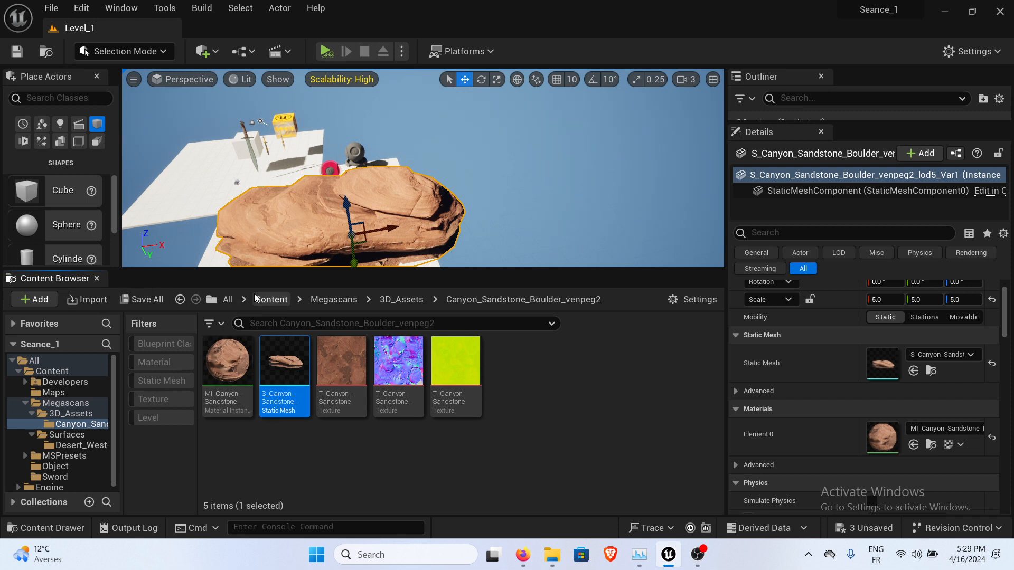
Find the OpenWorld template by filtering all content for levels, and copy it into Content's Maps folder.
{"action": "left_click", "coordinate": [228, 300]}
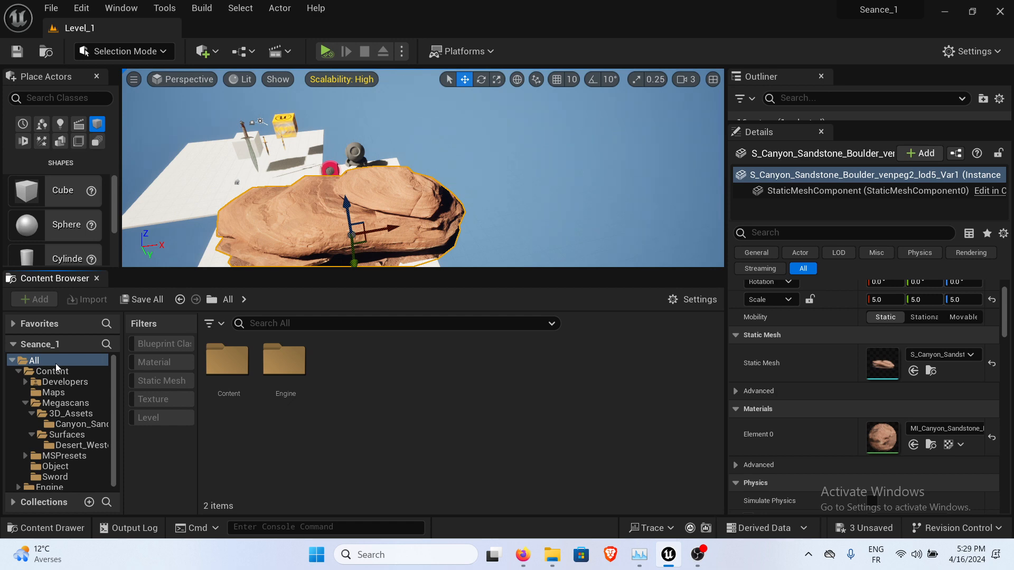
{"action": "left_click", "coordinate": [163, 421]}
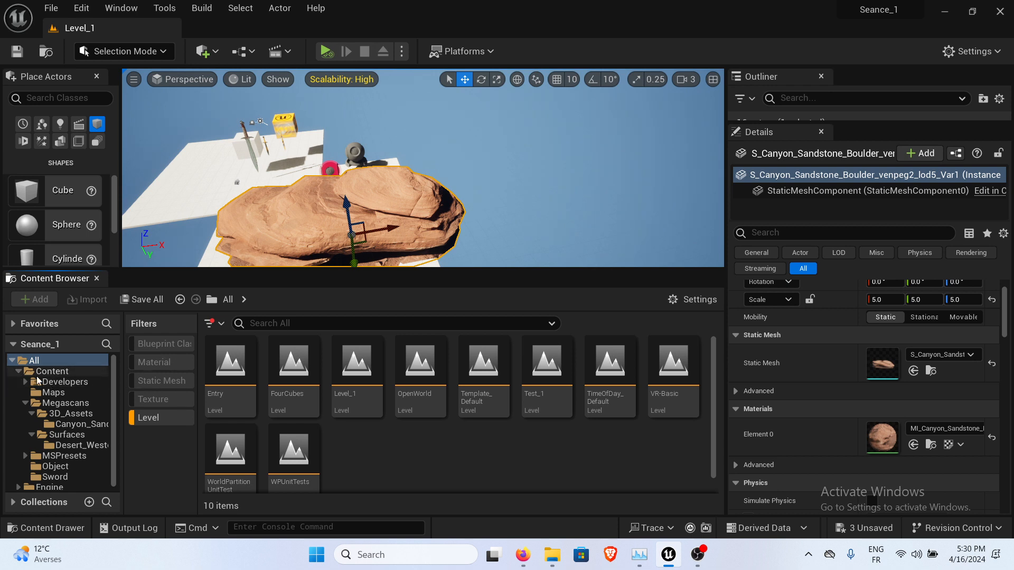
{"action": "left_click", "coordinate": [425, 384]}
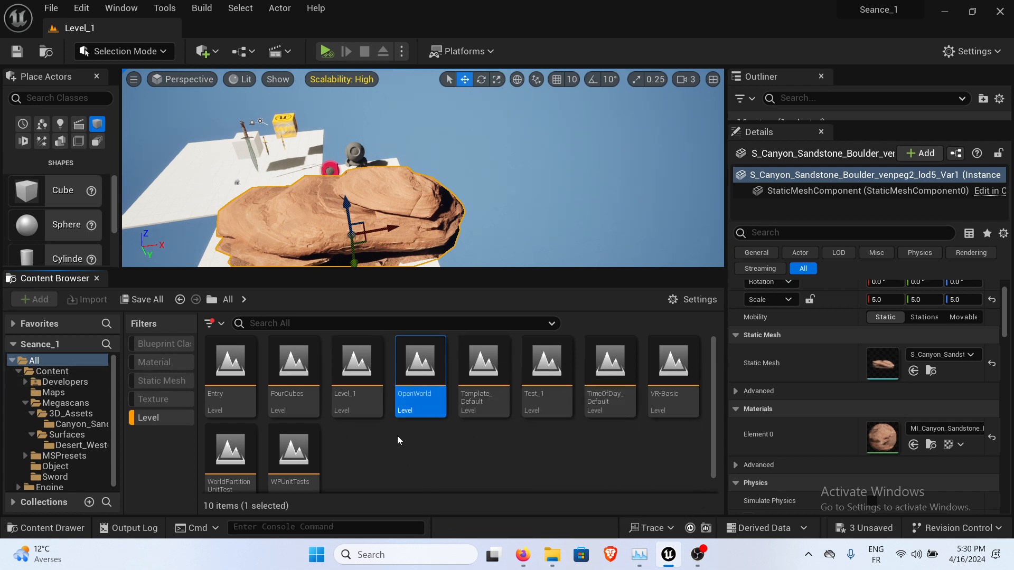
{"action": "left_click", "coordinate": [153, 418]}
{"action": "double_click", "coordinate": [230, 362]}
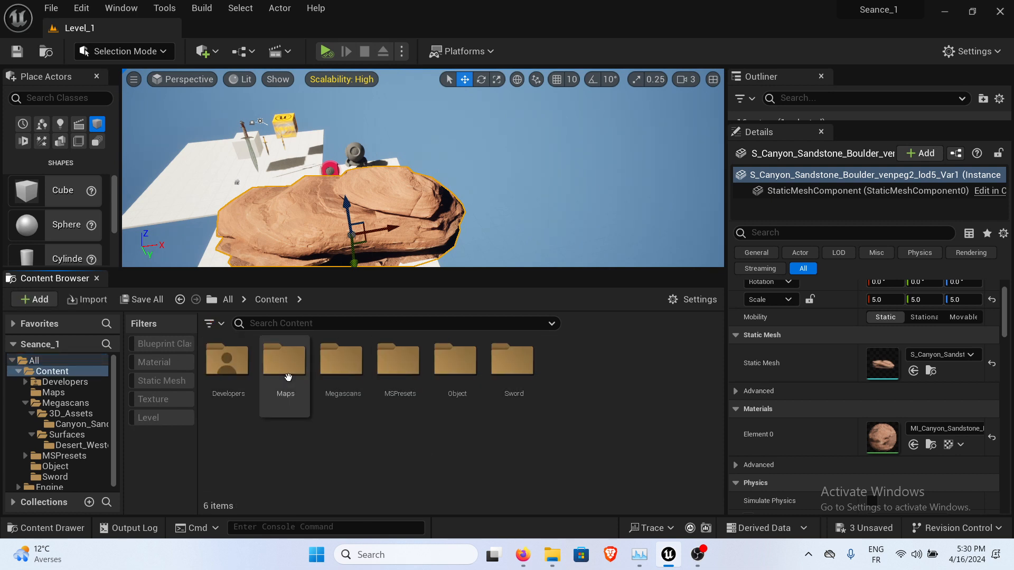
{"action": "double_click", "coordinate": [282, 356]}
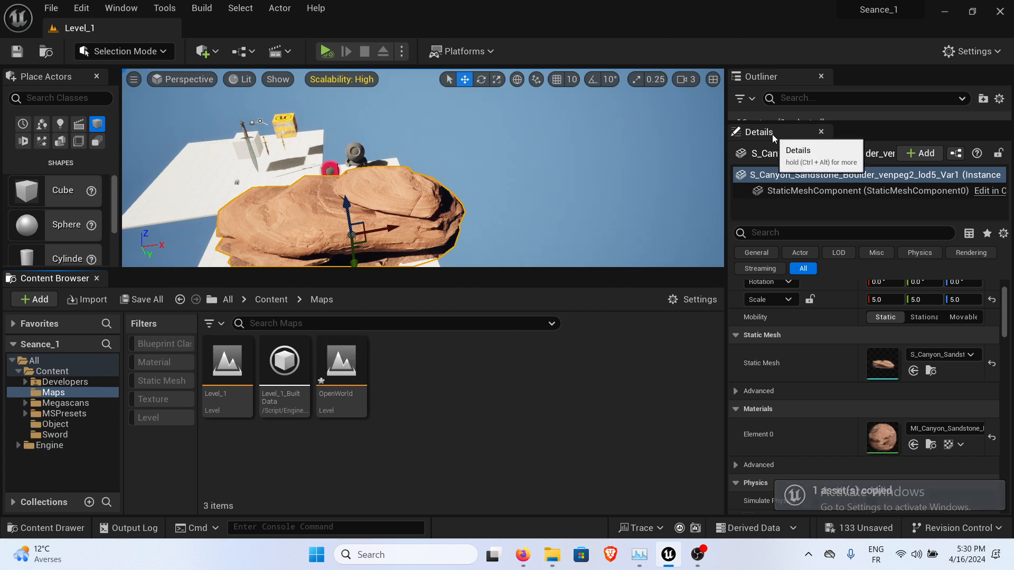
Open the OpenWorld level from the Maps folder and enlarge the Outliner to show its actors.
{"action": "double_click", "coordinate": [341, 363]}
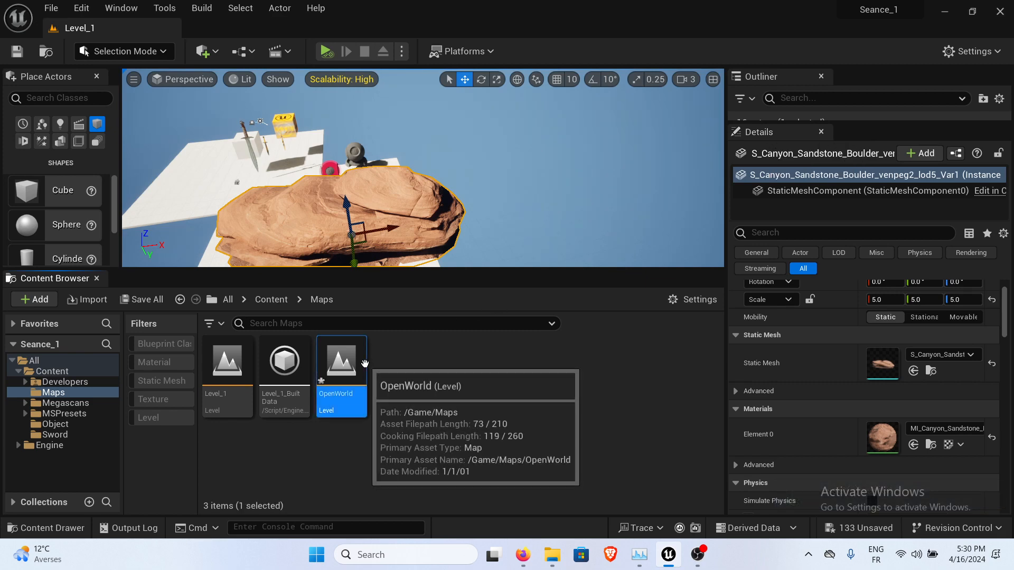
{"action": "left_click", "coordinate": [559, 426]}
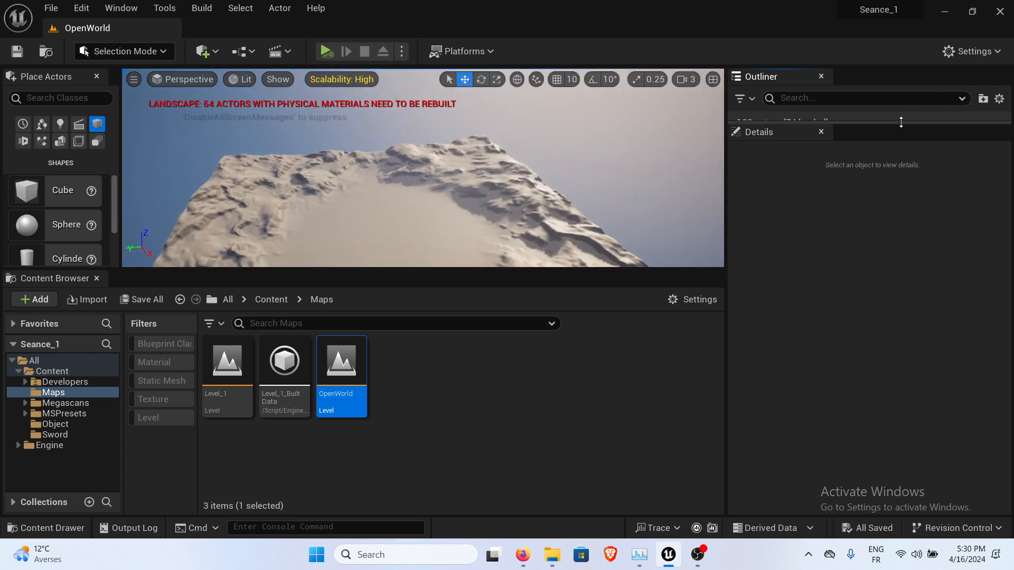
{"action": "left_click_drag", "start_coordinate": [901, 122], "coordinate": [887, 405]}
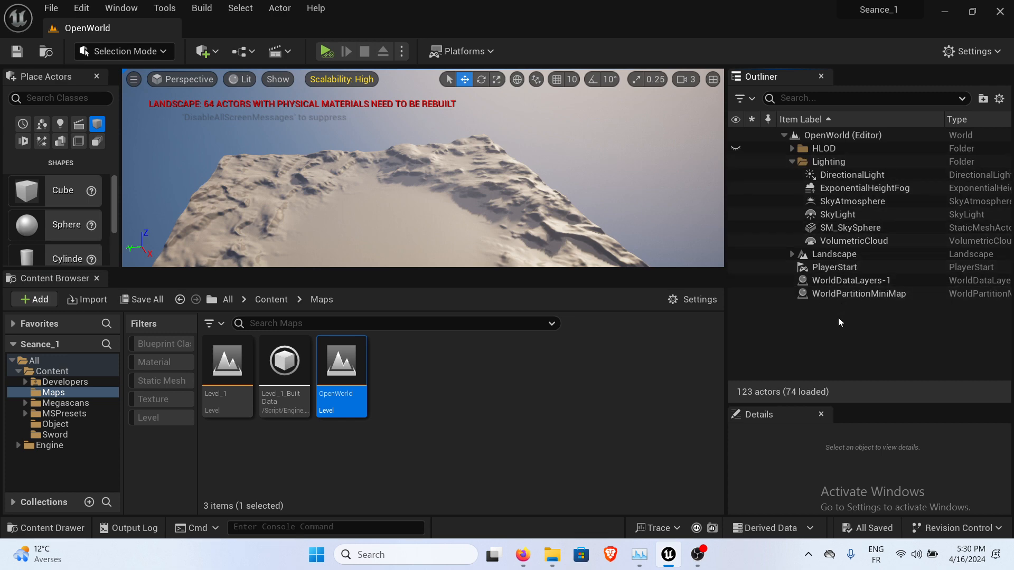
Focus on the Landscape and SkyLight actors, then examine the Landscape's streaming proxies in the Outliner and viewport.
{"action": "double_click", "coordinate": [842, 253]}
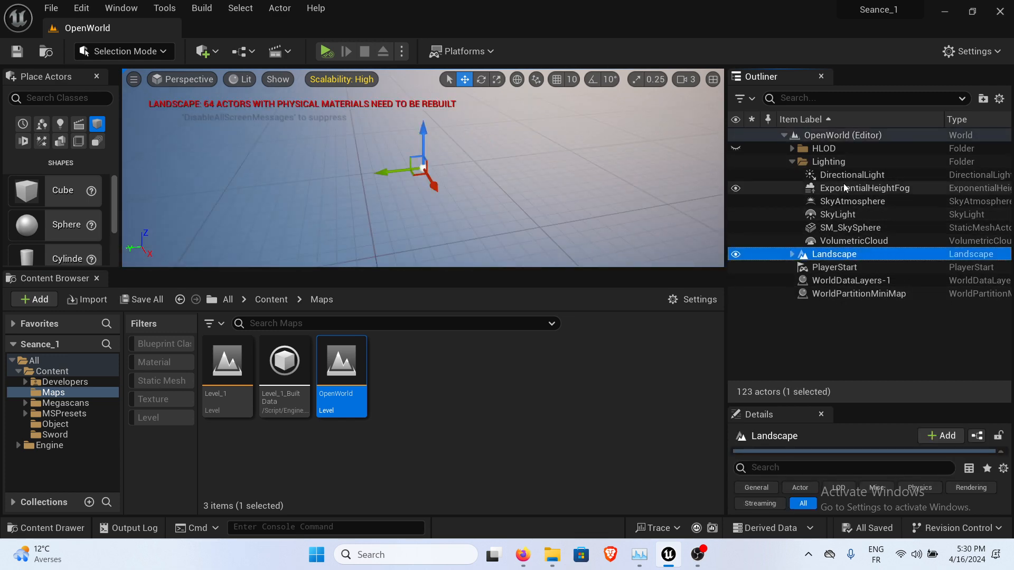
{"action": "double_click", "coordinate": [837, 215]}
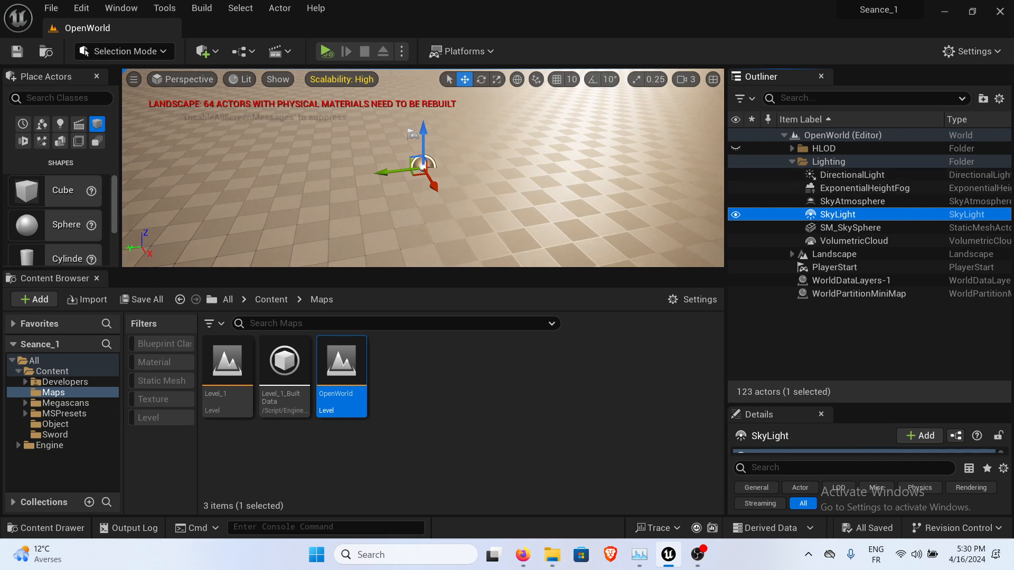
{"action": "left_click", "coordinate": [812, 258]}
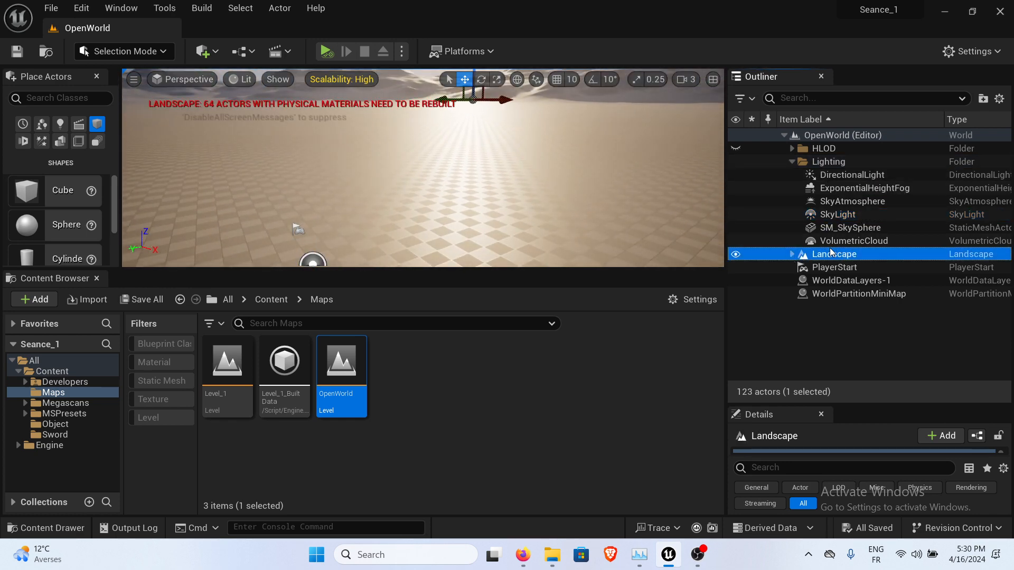
{"action": "left_click", "coordinate": [792, 254]}
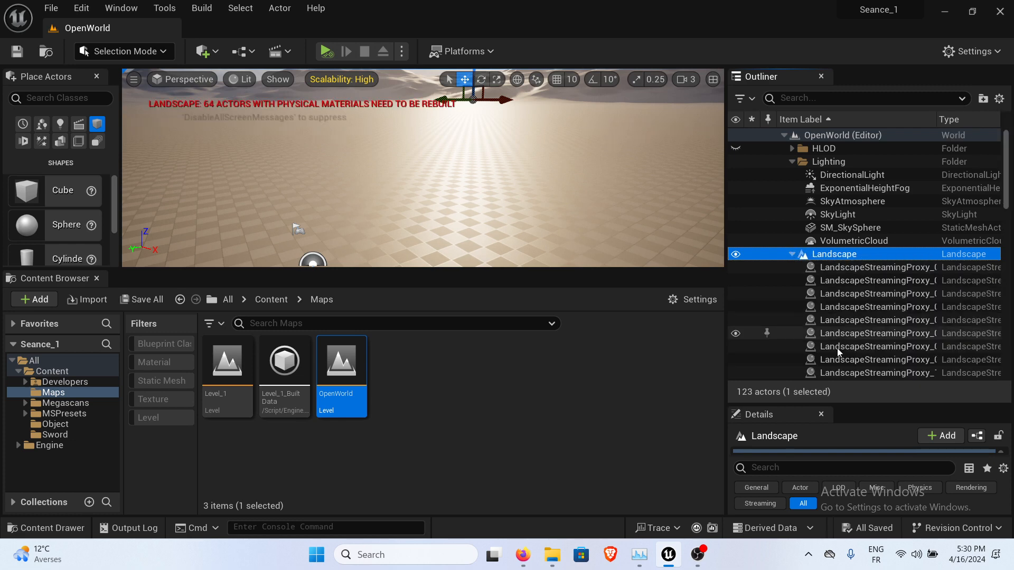
{"action": "left_click", "coordinate": [510, 193]}
{"action": "right_click_drag", "start_coordinate": [510, 193], "coordinate": [384, 97]}
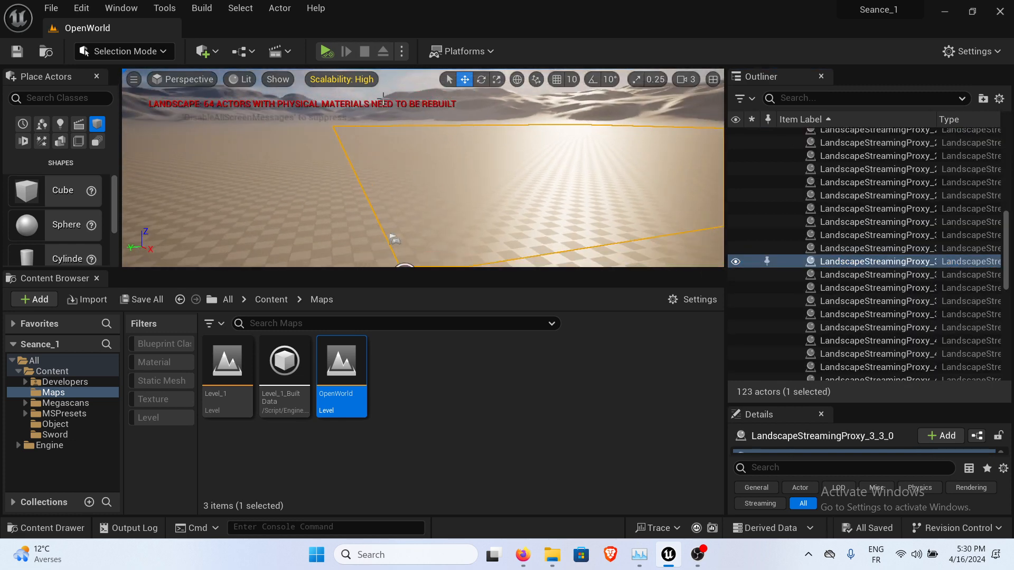
{"action": "scroll", "coordinate": [797, 264], "scroll_direction": "up", "scroll_amount": 5}
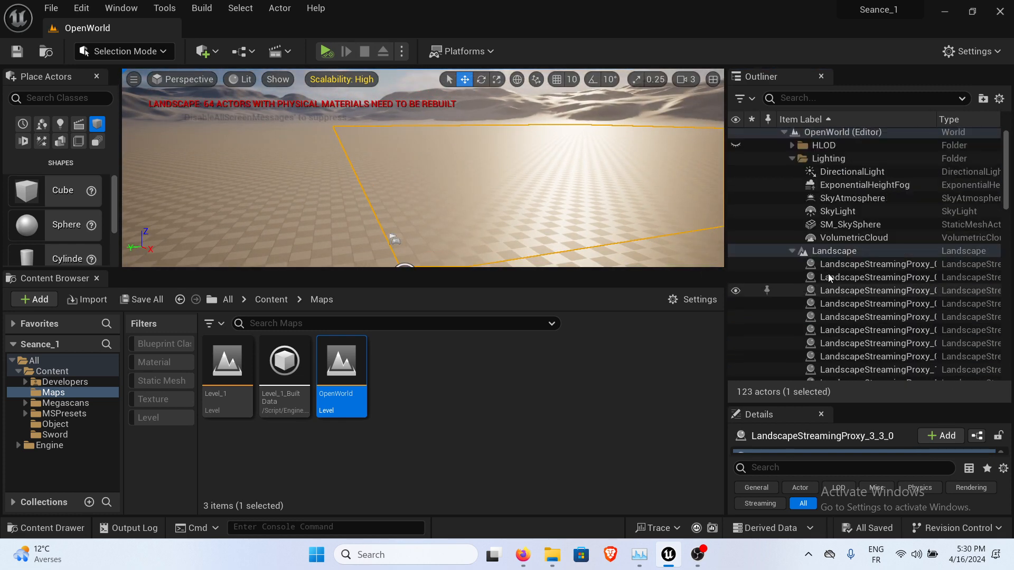
Collapse the streaming proxies, select the Landscape actor and enlarge its Details to reach the Landscape Material setting.
{"action": "left_click", "coordinate": [792, 256]}
{"action": "left_click", "coordinate": [832, 258]}
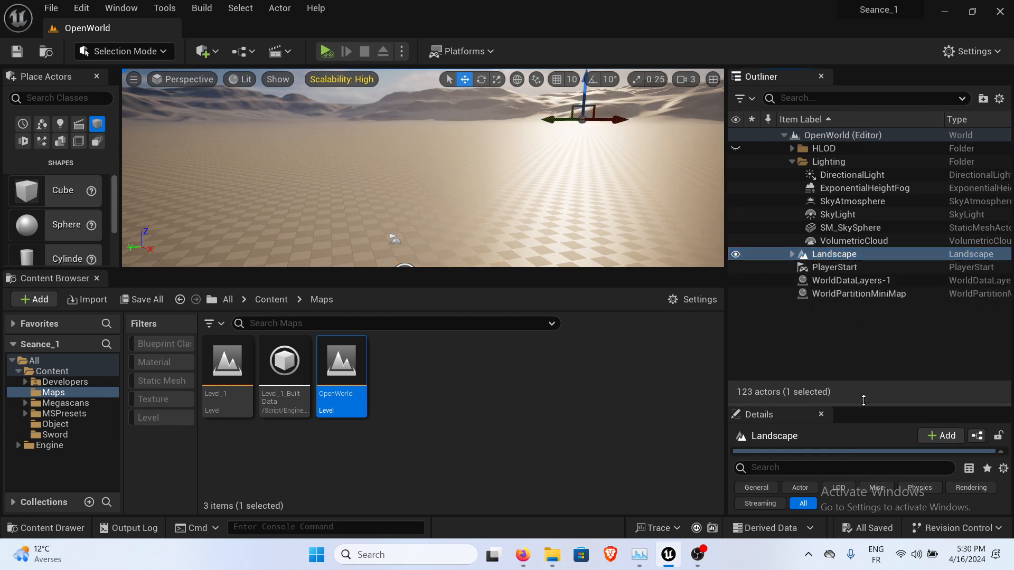
{"action": "left_click_drag", "start_coordinate": [864, 411], "coordinate": [866, 288]}
{"action": "scroll", "coordinate": [887, 464], "scroll_direction": "down", "scroll_amount": 5}
{"action": "scroll", "coordinate": [887, 475], "scroll_direction": "down", "scroll_amount": 5}
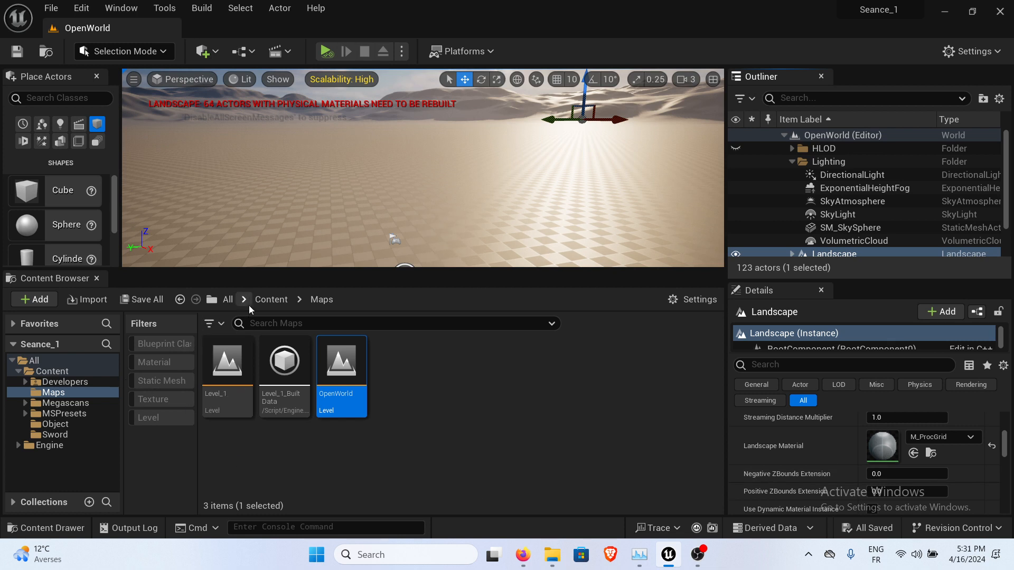
Assign MI_Desert_Western_Ground_Gravel_Coarse_02_xglmbct_2K from the Megascans Surfaces folder as the Landscape Material.
{"action": "left_click", "coordinate": [267, 306]}
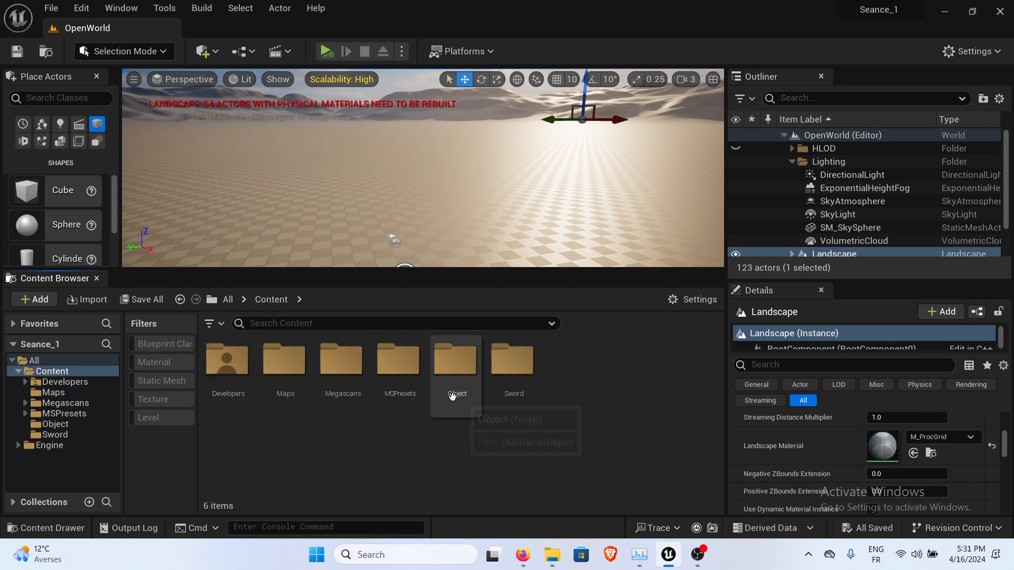
{"action": "double_click", "coordinate": [417, 373]}
{"action": "left_click", "coordinate": [271, 300]}
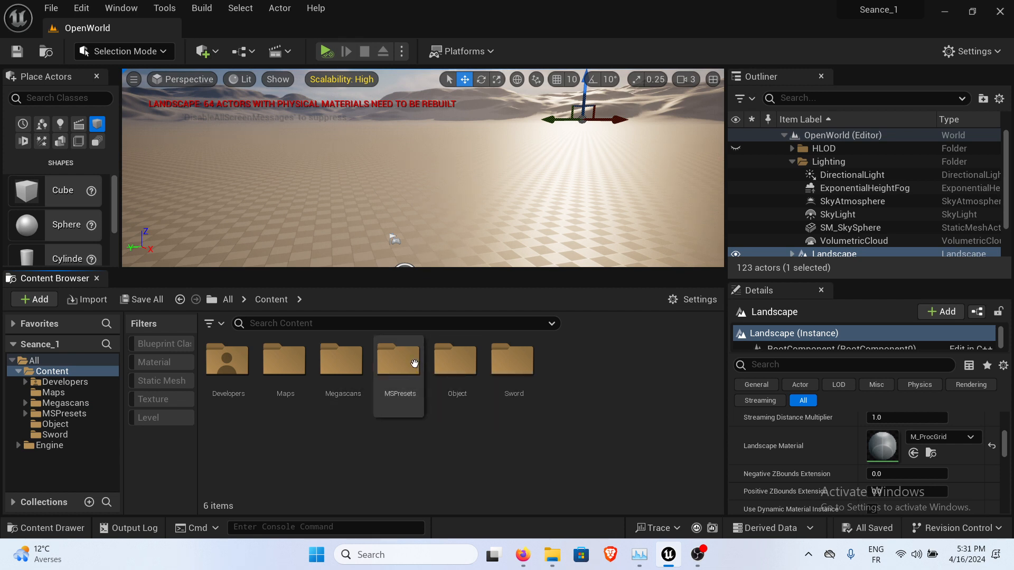
{"action": "left_click", "coordinate": [405, 364]}
{"action": "double_click", "coordinate": [344, 376]}
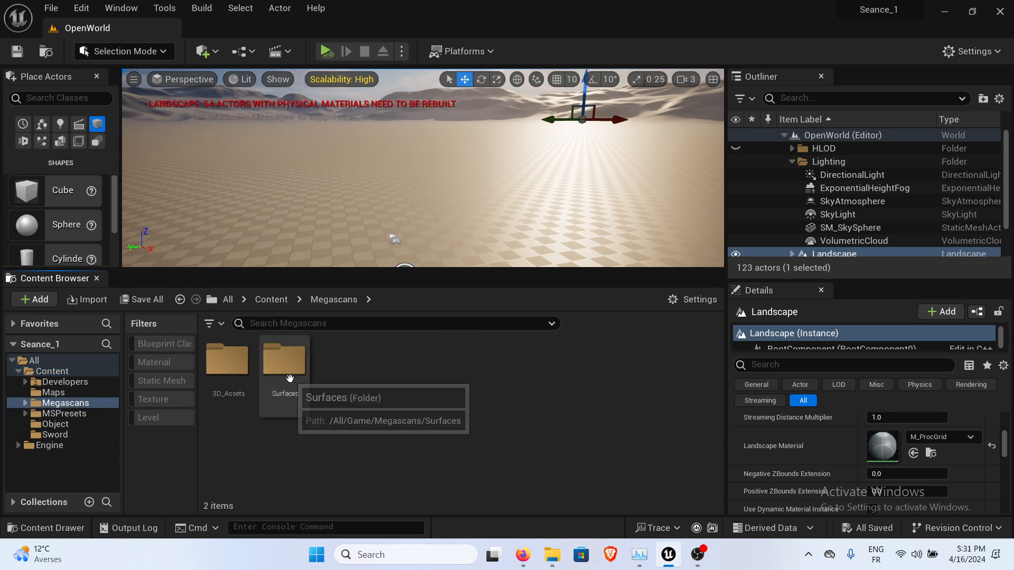
{"action": "double_click", "coordinate": [288, 376]}
{"action": "double_click", "coordinate": [227, 364]}
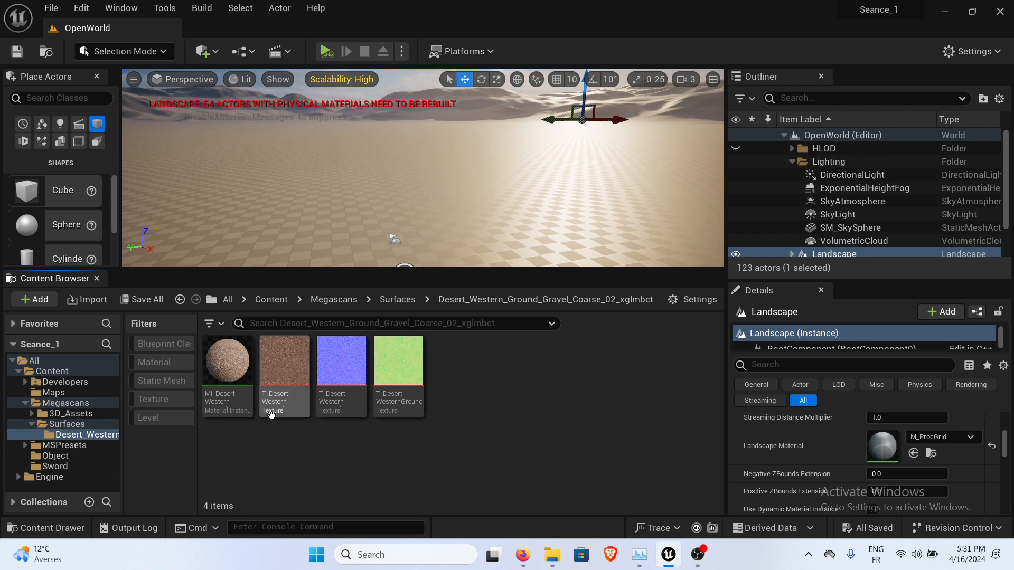
{"action": "left_click", "coordinate": [233, 366]}
{"action": "left_click_drag", "start_coordinate": [233, 366], "coordinate": [890, 454]}
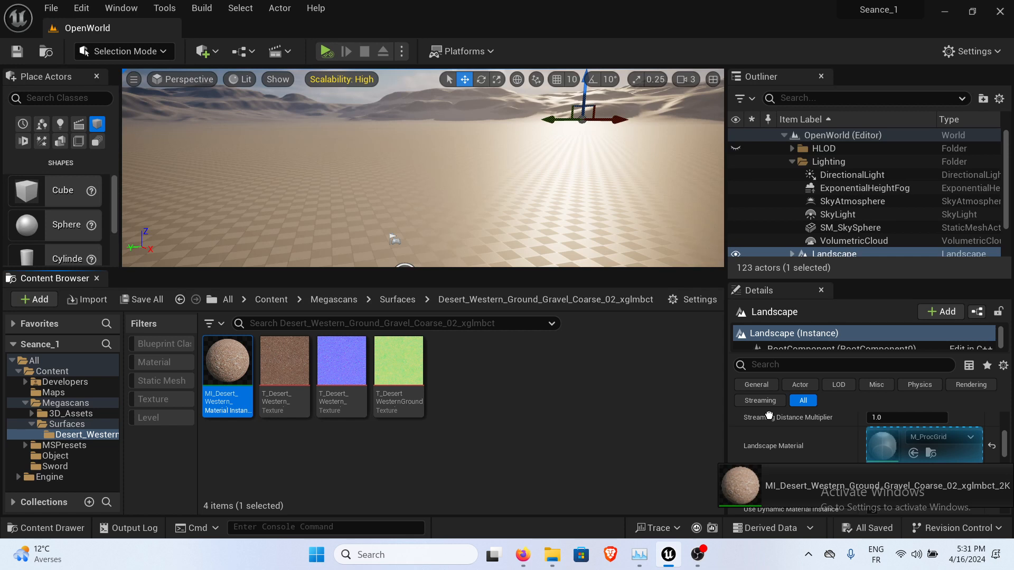
Place the gravel material instance in the Landscape Material slot and examine its tiling across the ground.
{"action": "left_click_drag", "start_coordinate": [769, 416], "coordinate": [770, 417]}
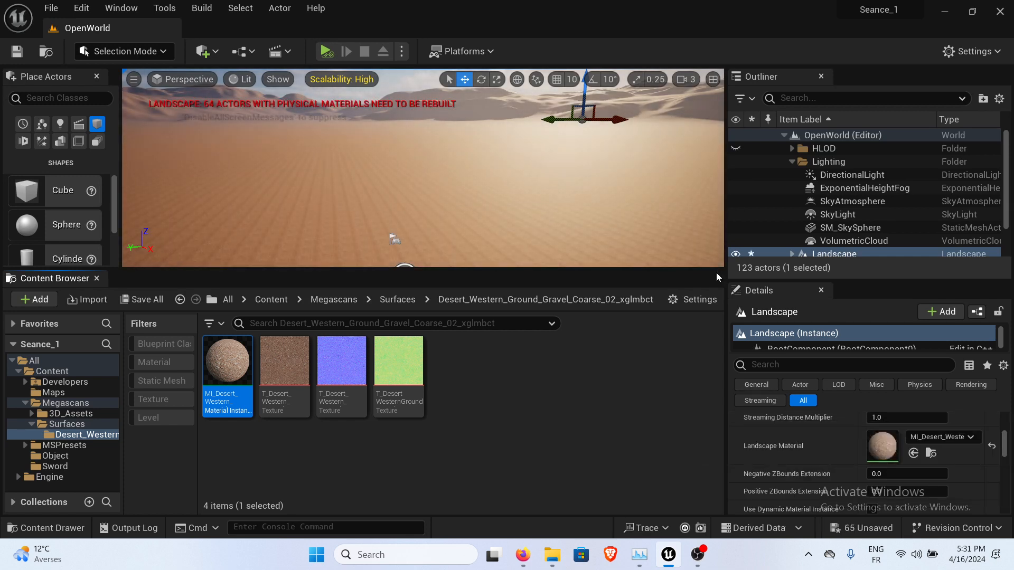
{"action": "right_click_drag", "start_coordinate": [515, 135], "coordinate": [515, 106]}
{"action": "key", "text": "w"}
{"action": "scroll", "coordinate": [483, 161], "scroll_direction": "down", "scroll_amount": 3}
{"action": "key", "text": "w"}
{"action": "key", "text": "s"}
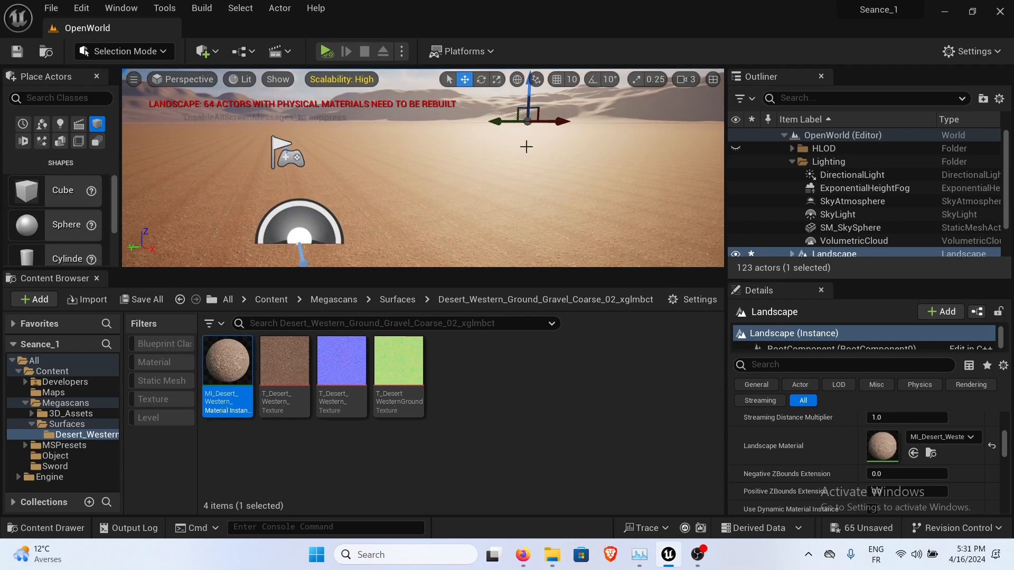
{"action": "mouse_move", "coordinate": [423, 151]}
{"action": "right_mouse_down"}
{"action": "mouse_move", "coordinate": [406, 143]}
{"action": "mouse_move", "coordinate": [407, 159]}
{"action": "right_mouse_up"}
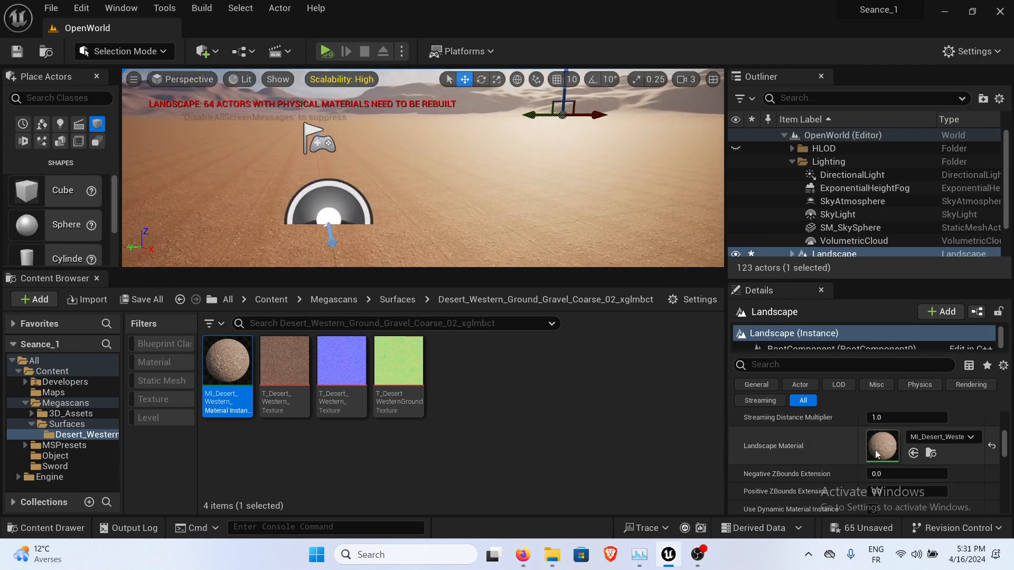
{"action": "scroll", "coordinate": [887, 457], "scroll_direction": "down", "scroll_amount": 2}
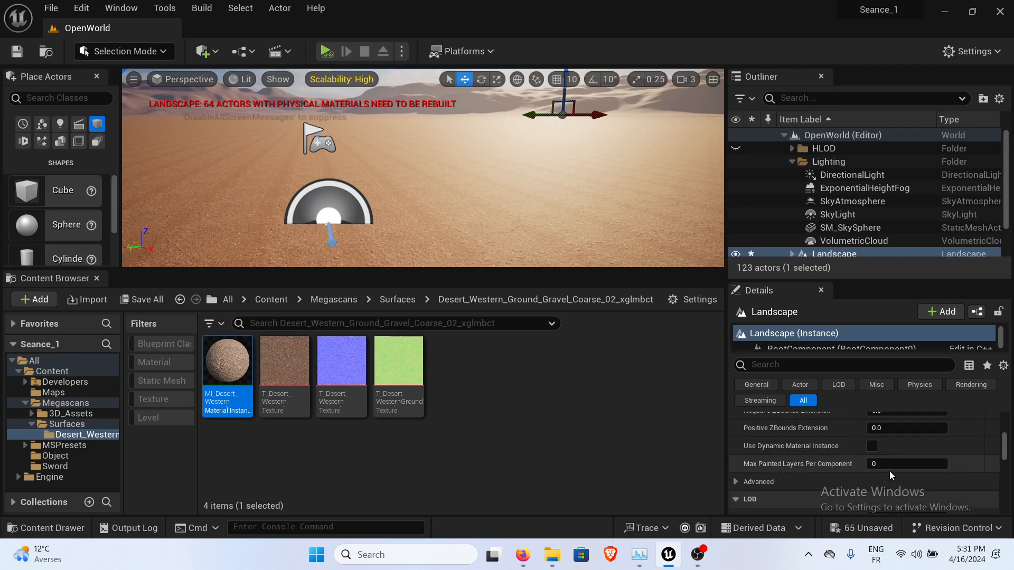
{"action": "scroll", "coordinate": [891, 465], "scroll_direction": "up", "scroll_amount": 2}
{"action": "scroll", "coordinate": [892, 465], "scroll_direction": "up", "scroll_amount": 2}
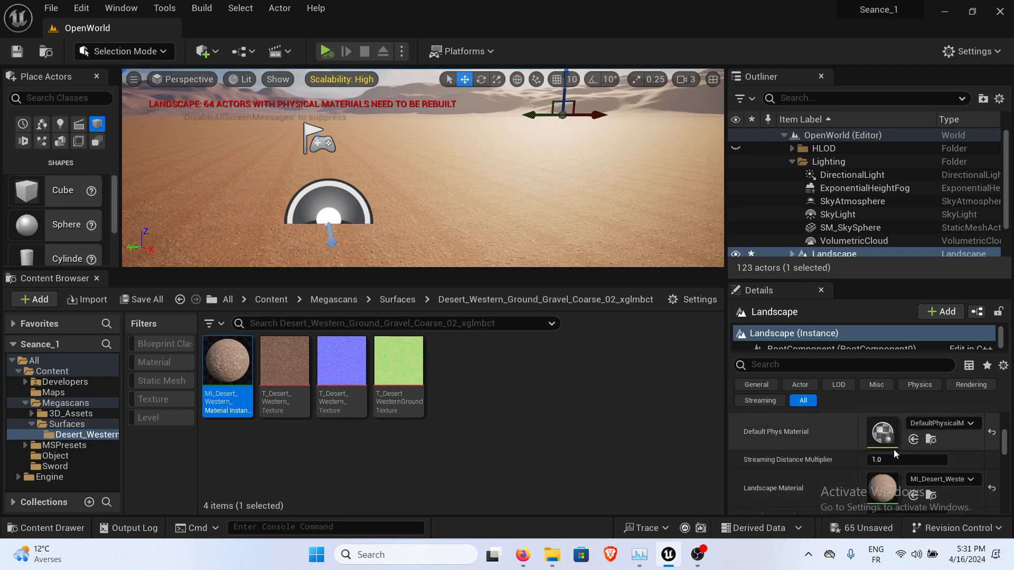
{"action": "right_click_drag", "start_coordinate": [425, 186], "coordinate": [430, 159]}
{"action": "right_click_drag", "start_coordinate": [430, 209], "coordinate": [433, 236]}
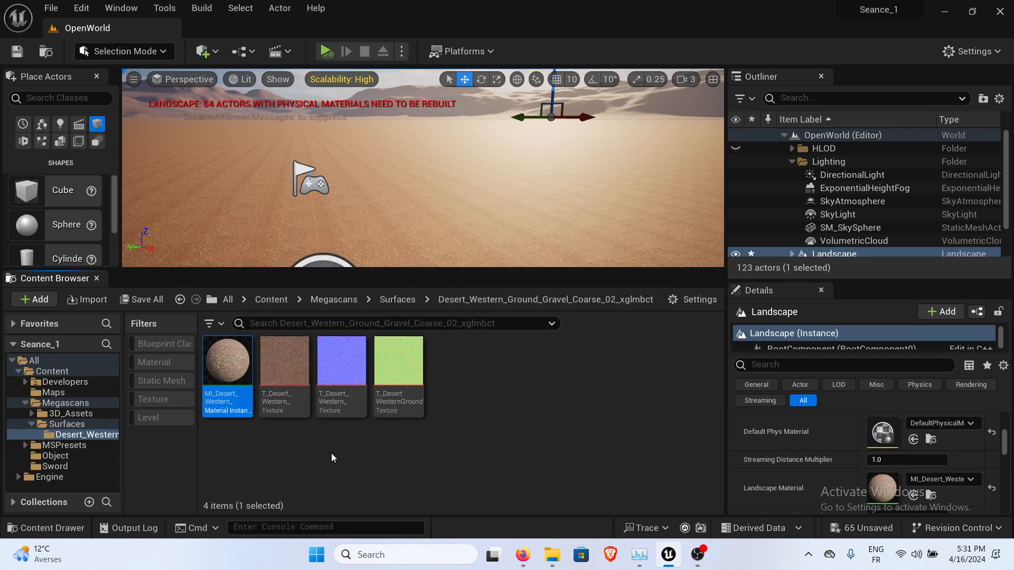
Duplicate the gravel material instance and name the copy MI_Desert_Western_Ground_Gravel_Coarse_02_xglmbct_2K_1.
{"action": "left_click", "coordinate": [232, 386]}
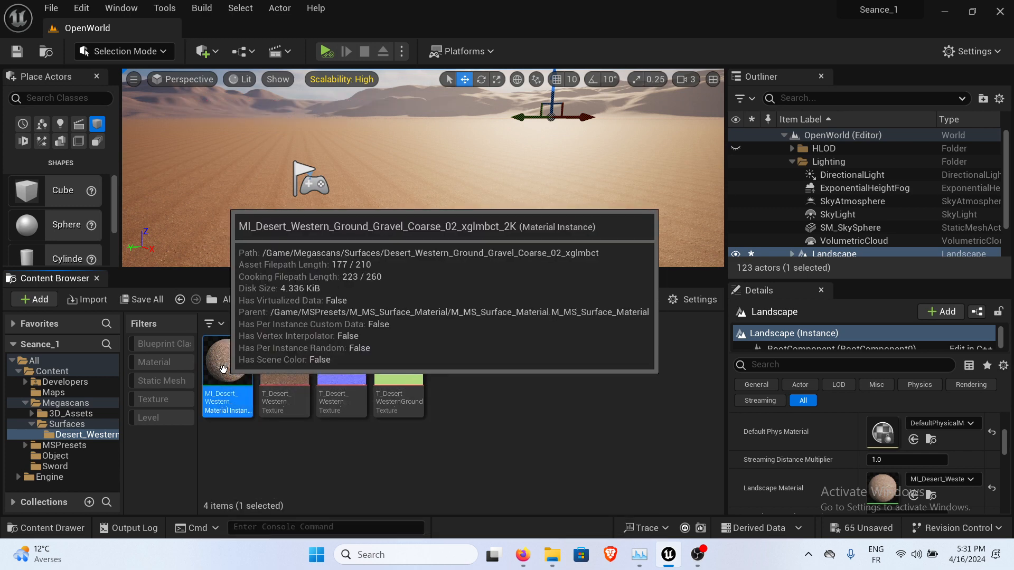
{"action": "right_click", "coordinate": [222, 369]}
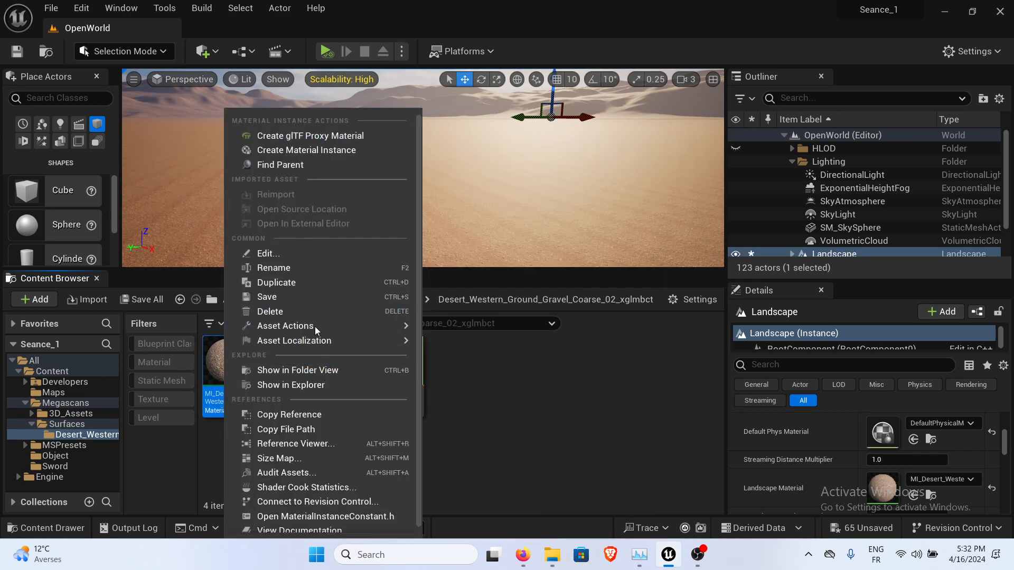
{"action": "left_click", "coordinate": [276, 282]}
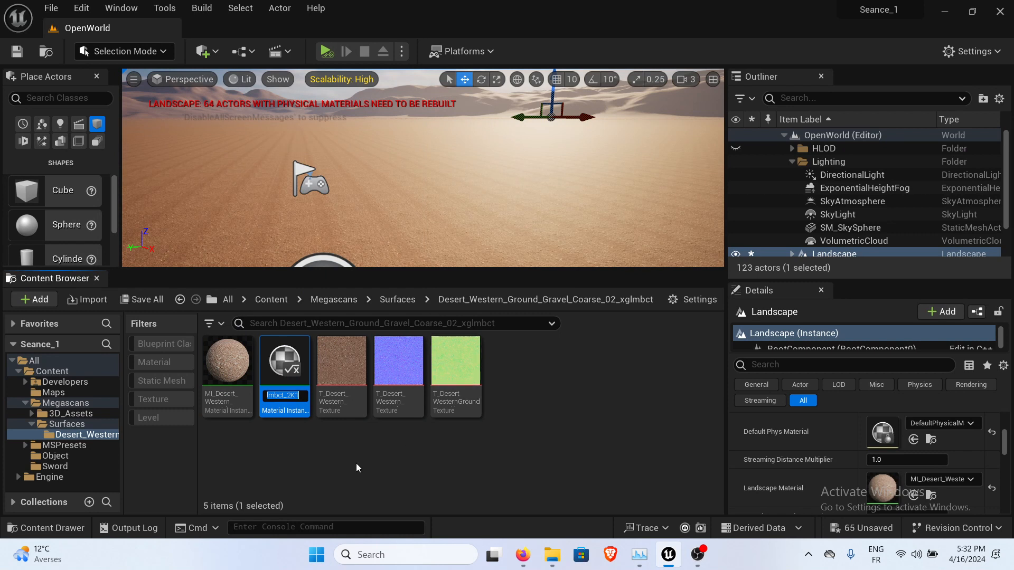
{"action": "key", "text": "Home"}
{"action": "key", "text": "Right"}
{"action": "key", "text": "Right"}
{"action": "key", "text": "Right"}
{"action": "key", "text": "Right"}
{"action": "key", "text": "Right"}
{"action": "key", "text": "Right"}
{"action": "key", "text": "Right"}
{"action": "key", "text": "Right"}
{"action": "key", "text": "Right"}
{"action": "key", "text": "Right"}
{"action": "key", "text": "Right"}
{"action": "key", "text": "Right"}
{"action": "key", "text": "Right"}
{"action": "key", "text": "Right"}
{"action": "key", "text": "Right"}
{"action": "key", "text": "Right"}
{"action": "key", "text": "Right"}
{"action": "key", "text": "Right"}
{"action": "key", "text": "Right"}
{"action": "key", "text": "Right"}
{"action": "key", "text": "Return"}
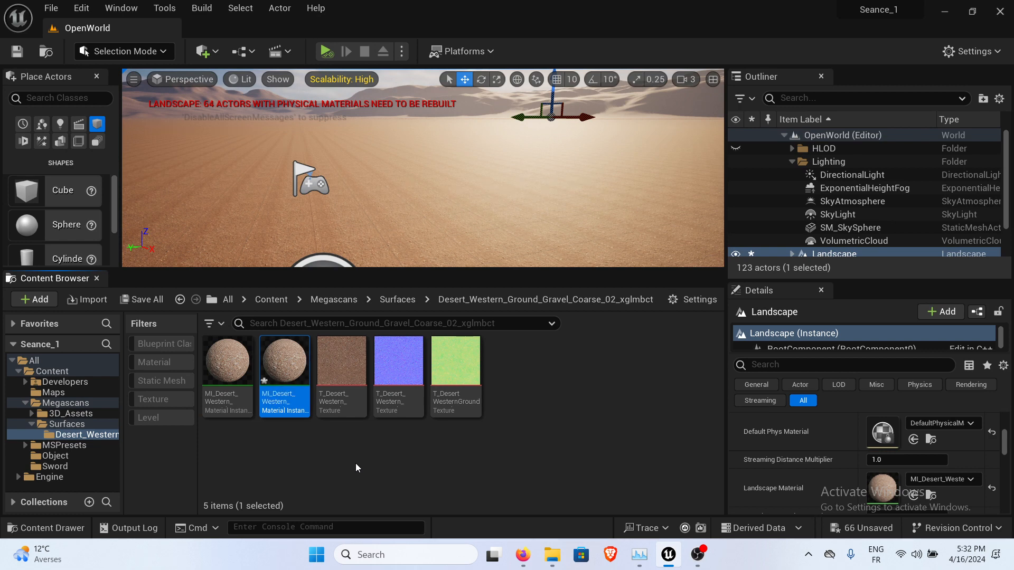
Open the duplicated material instance, enable and expand its Tiling/Offset parameter, and preview it on a plane.
{"action": "double_click", "coordinate": [289, 367]}
{"action": "left_click", "coordinate": [17, 51]}
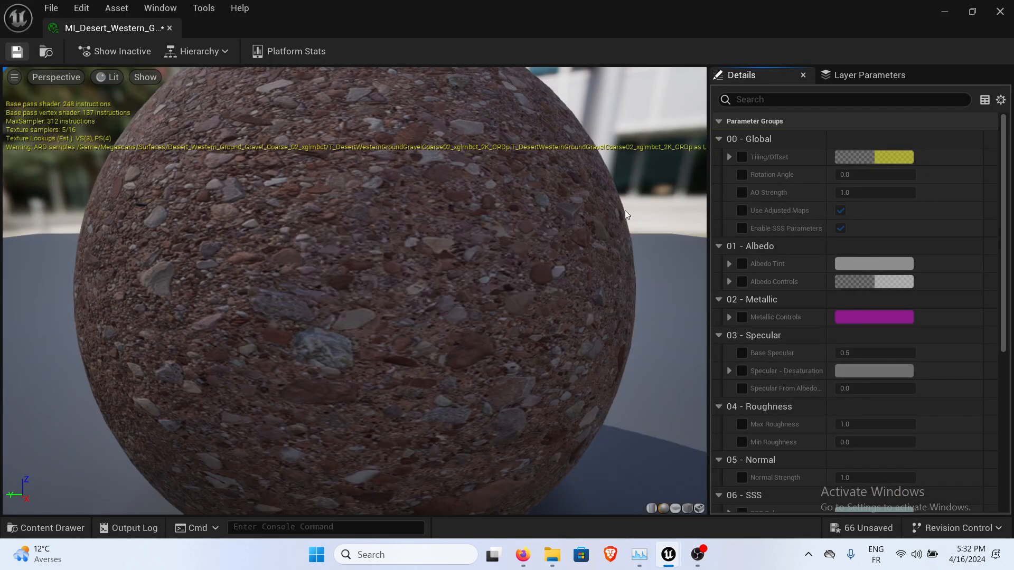
{"action": "left_click", "coordinate": [742, 157]}
{"action": "left_click", "coordinate": [729, 157]}
{"action": "scroll", "coordinate": [299, 283], "scroll_direction": "down", "scroll_amount": 5}
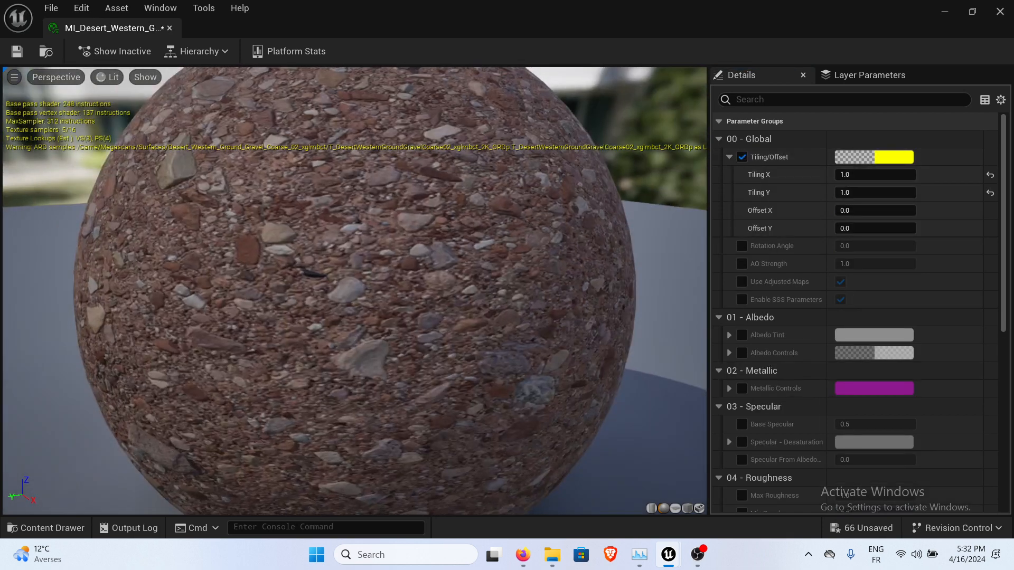
{"action": "left_click", "coordinate": [675, 509]}
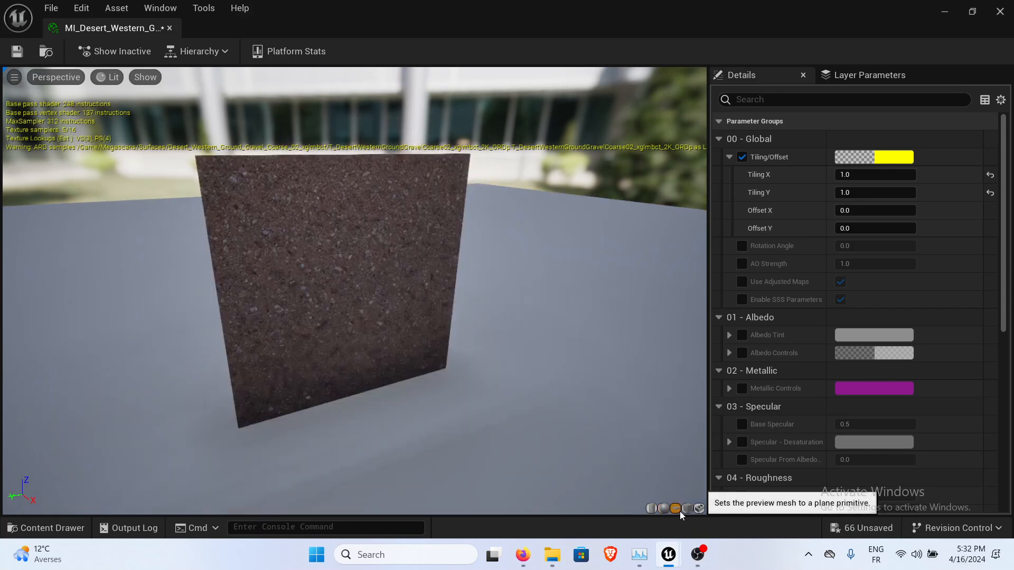
{"action": "mouse_move", "coordinate": [414, 299]}
{"action": "left_mouse_down"}
{"action": "mouse_move", "coordinate": [401, 317]}
{"action": "mouse_move", "coordinate": [417, 307]}
{"action": "left_mouse_up"}
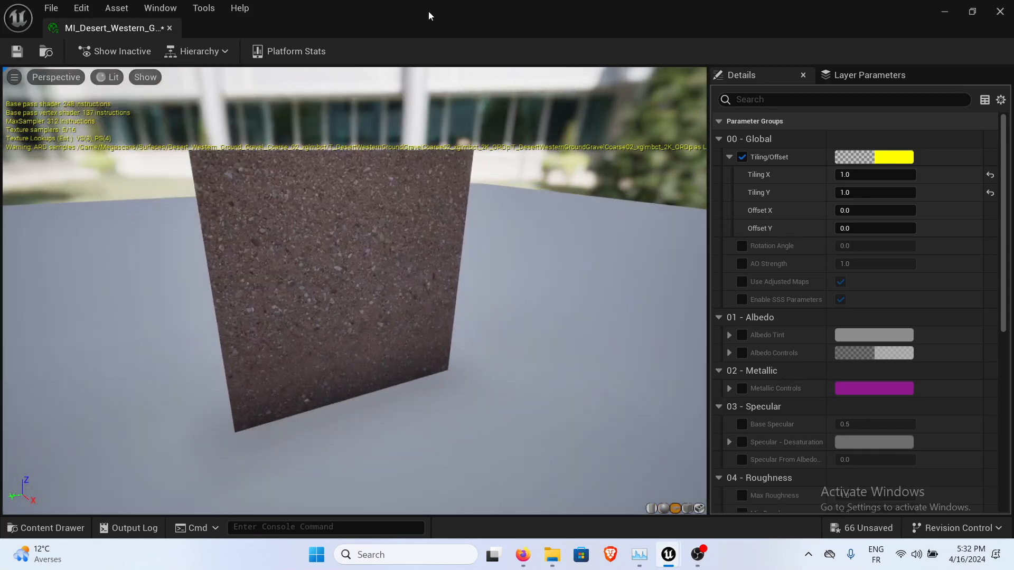
Arrange the level editor and the material instance editor side by side.
{"action": "left_click_drag", "start_coordinate": [429, 11], "coordinate": [605, 257]}
{"action": "left_click_drag", "start_coordinate": [575, 6], "coordinate": [0, 251]}
{"action": "left_click_drag", "start_coordinate": [613, 269], "coordinate": [1013, 169]}
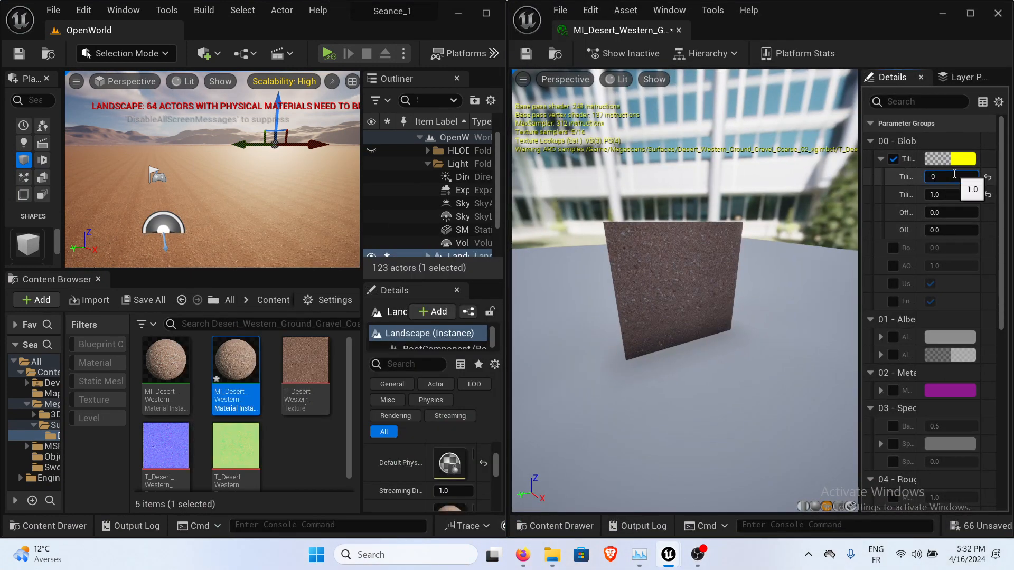
Set the duplicate's Tiling X and Tiling Y to 0.1 and save the level, checking the landscape surface.
{"action": "key", "text": "Return"}
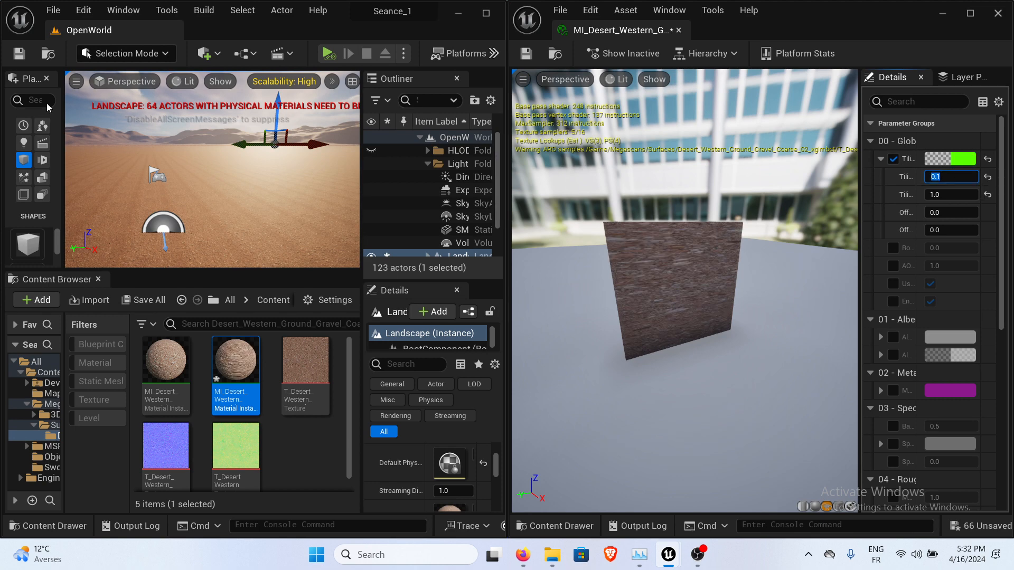
{"action": "left_click", "coordinate": [19, 53]}
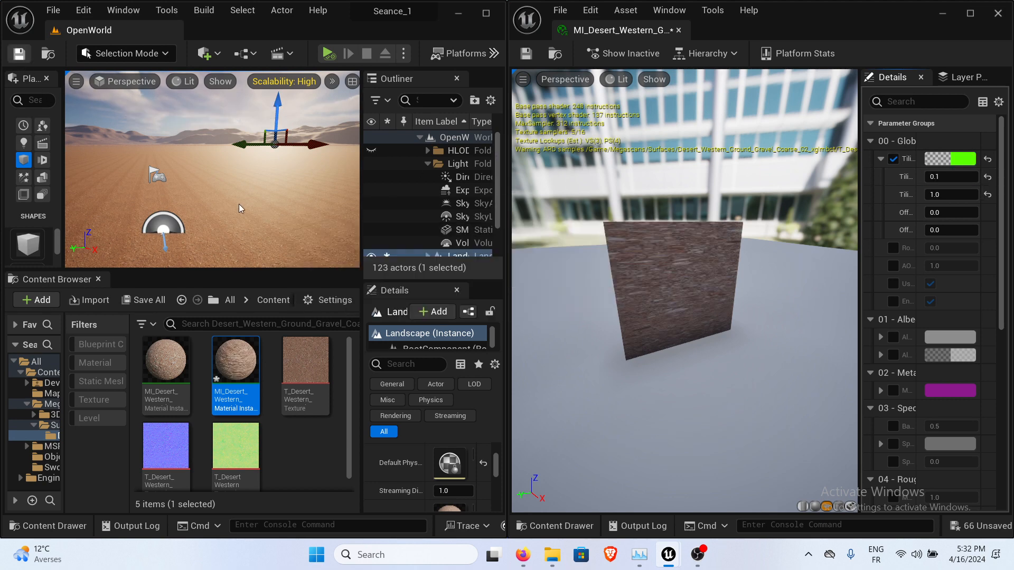
{"action": "right_click_drag", "start_coordinate": [238, 201], "coordinate": [236, 247]}
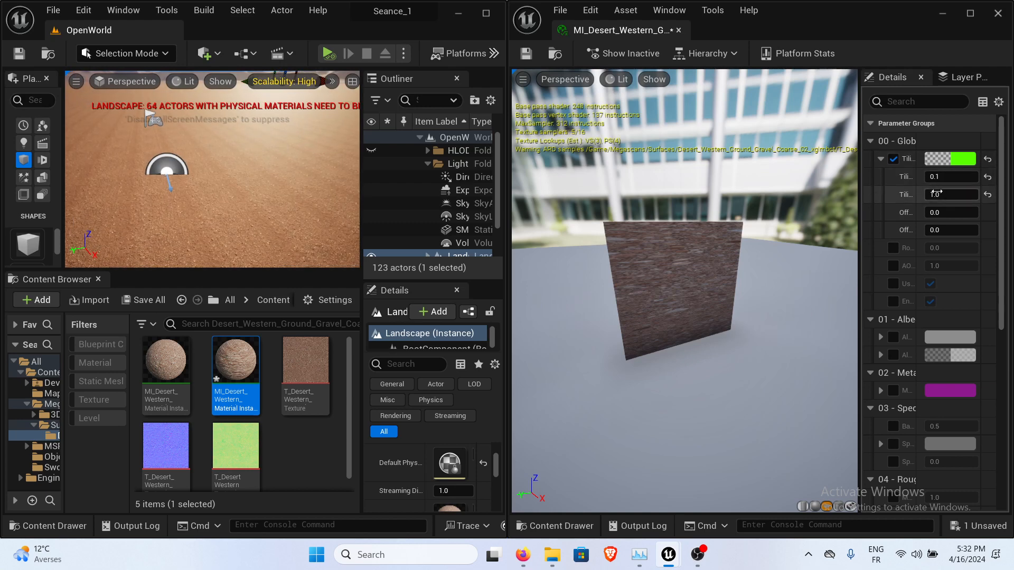
{"action": "key", "text": "Return"}
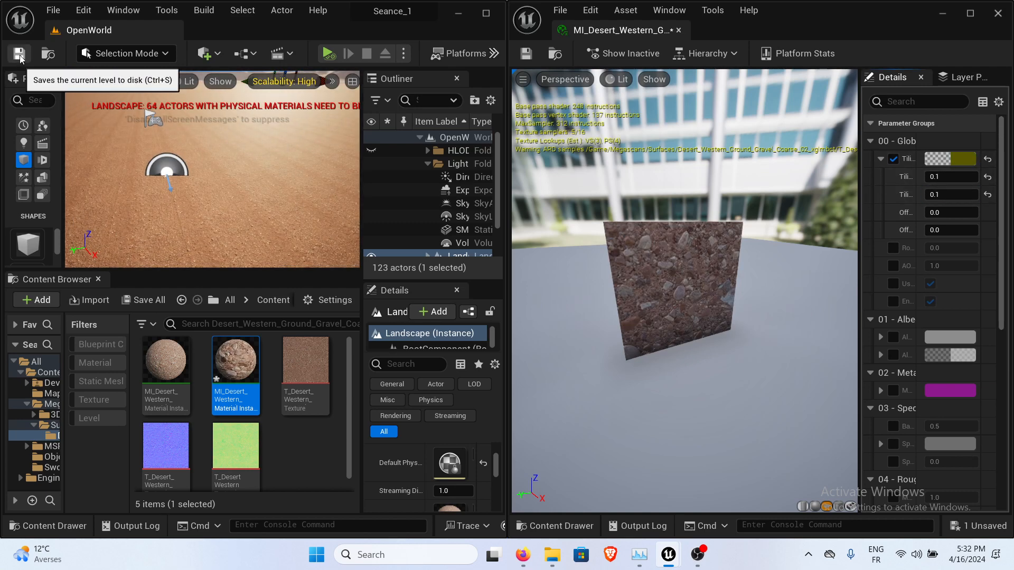
{"action": "right_click_drag", "start_coordinate": [222, 203], "coordinate": [237, 194]}
{"action": "scroll", "coordinate": [229, 208], "scroll_direction": "up", "scroll_amount": 3}
{"action": "scroll", "coordinate": [229, 208], "scroll_direction": "down", "scroll_amount": 5}
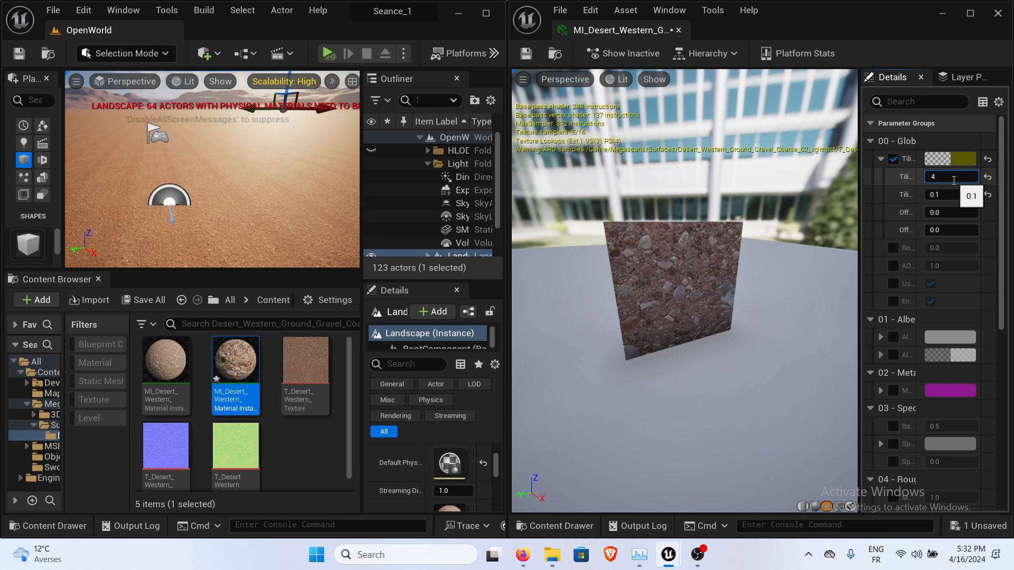
Try Tiling X and Tiling Y at 4 on the duplicated material and check the landscape.
{"action": "key", "text": "Return"}
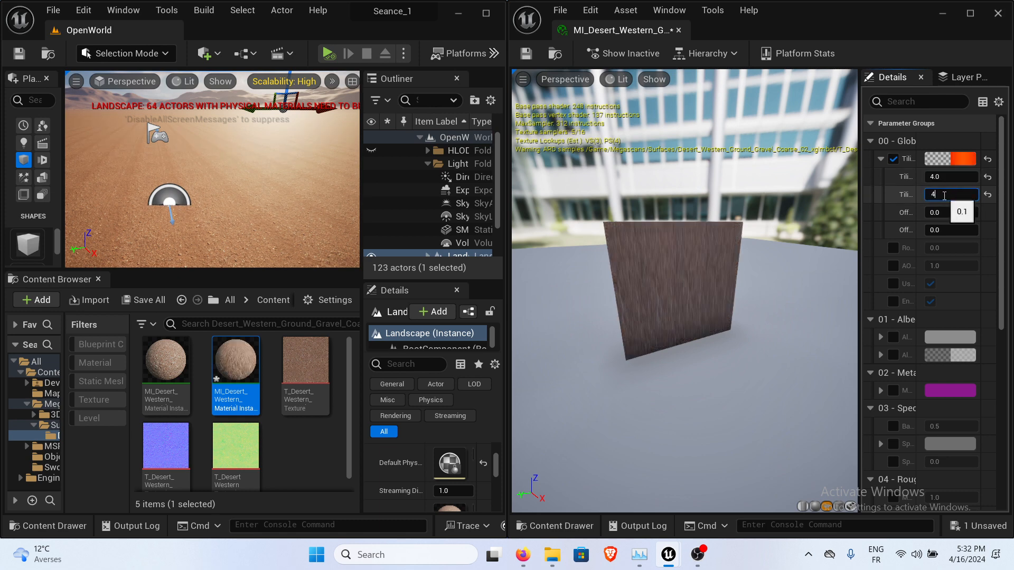
{"action": "left_click", "coordinate": [19, 54]}
{"action": "right_click_drag", "start_coordinate": [220, 183], "coordinate": [216, 200]}
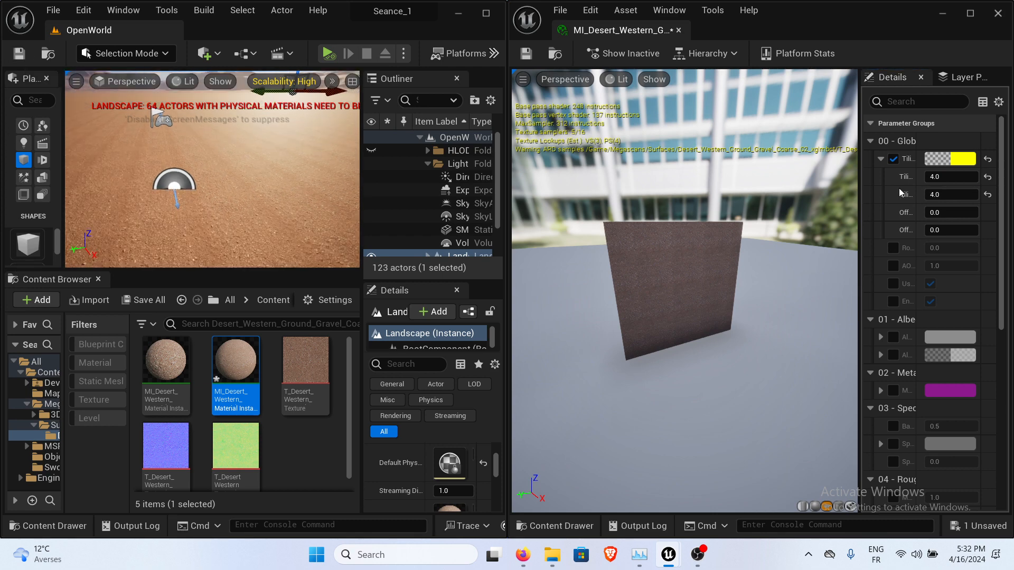
Set the duplicate's Tiling X and Tiling Y to 0.2 and inspect the landscape ground in the level.
{"action": "left_click", "coordinate": [936, 177]}
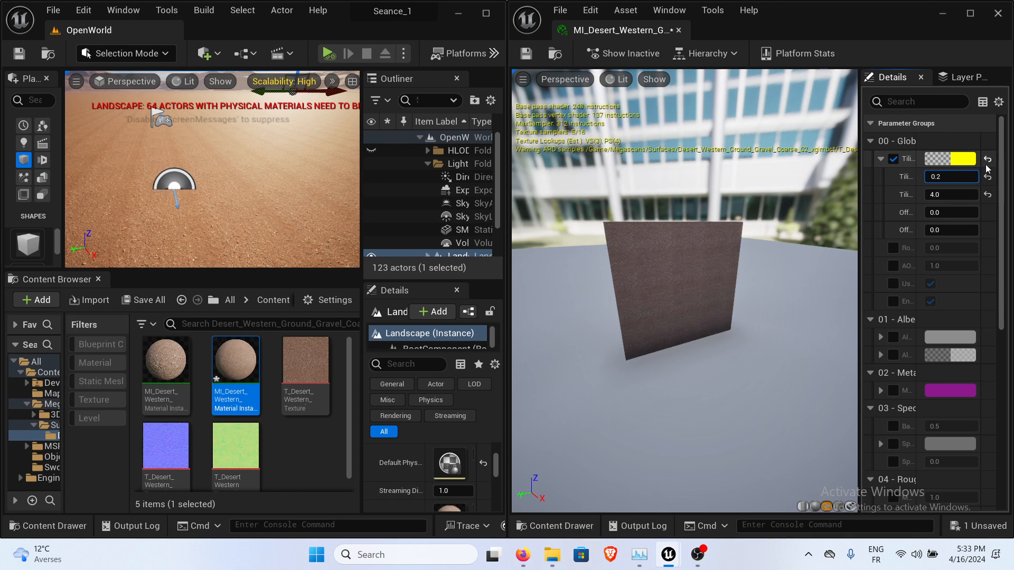
{"action": "key", "text": "Return"}
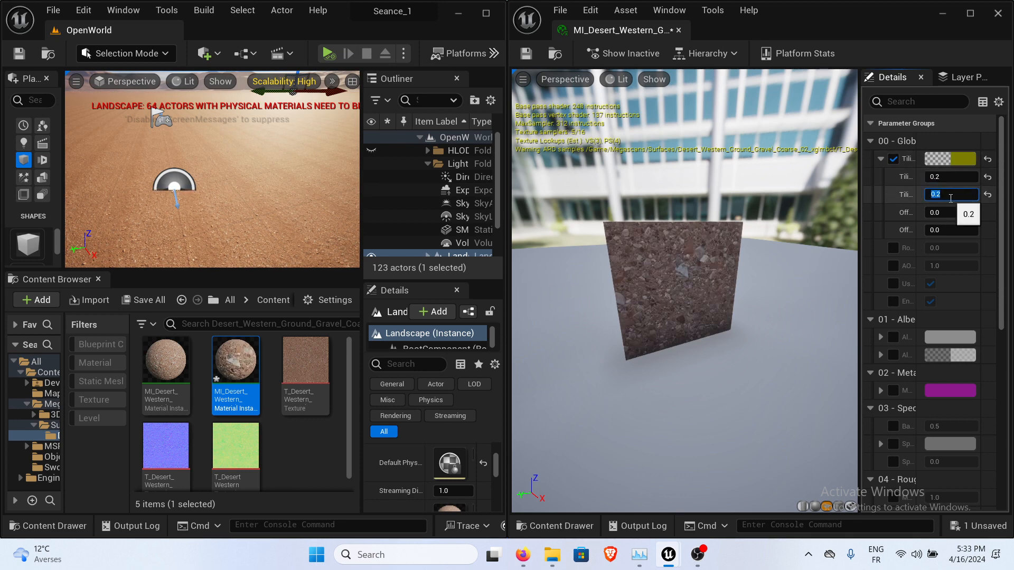
{"action": "left_click", "coordinate": [247, 184]}
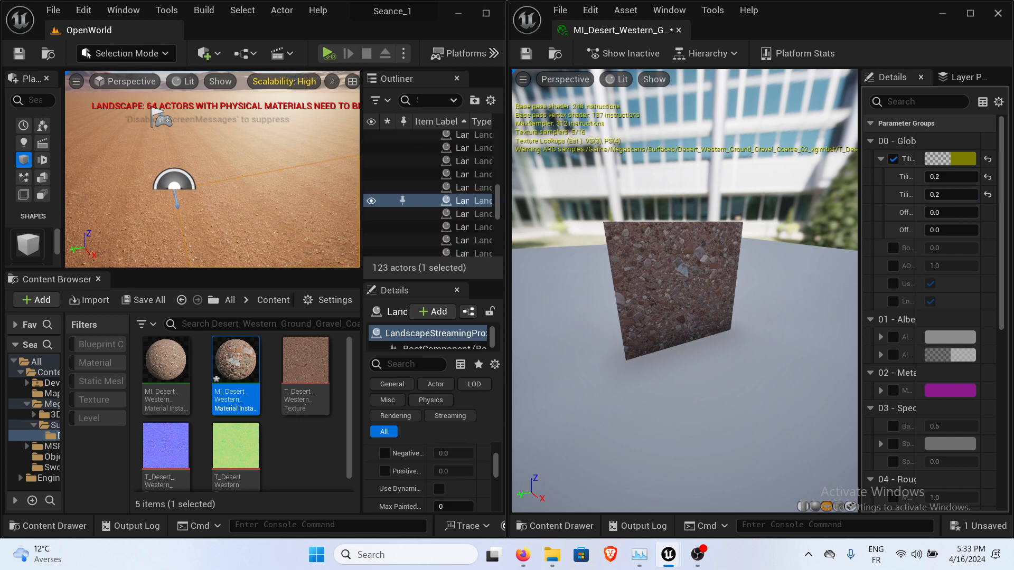
{"action": "mouse_move", "coordinate": [246, 184]}
{"action": "right_mouse_down"}
{"action": "mouse_move", "coordinate": [283, 153]}
{"action": "mouse_move", "coordinate": [248, 158]}
{"action": "mouse_move", "coordinate": [259, 193]}
{"action": "mouse_move", "coordinate": [251, 186]}
{"action": "mouse_move", "coordinate": [301, 183]}
{"action": "mouse_move", "coordinate": [249, 177]}
{"action": "right_mouse_up"}
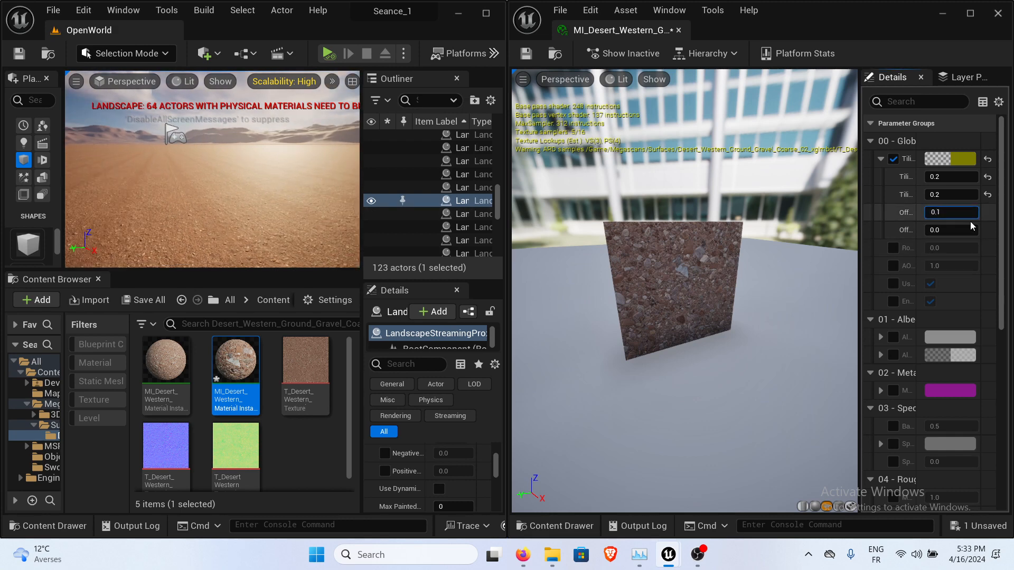
Set the duplicate's Offset X and Offset Y to 0.1 and save the material instance.
{"action": "key", "text": "Return"}
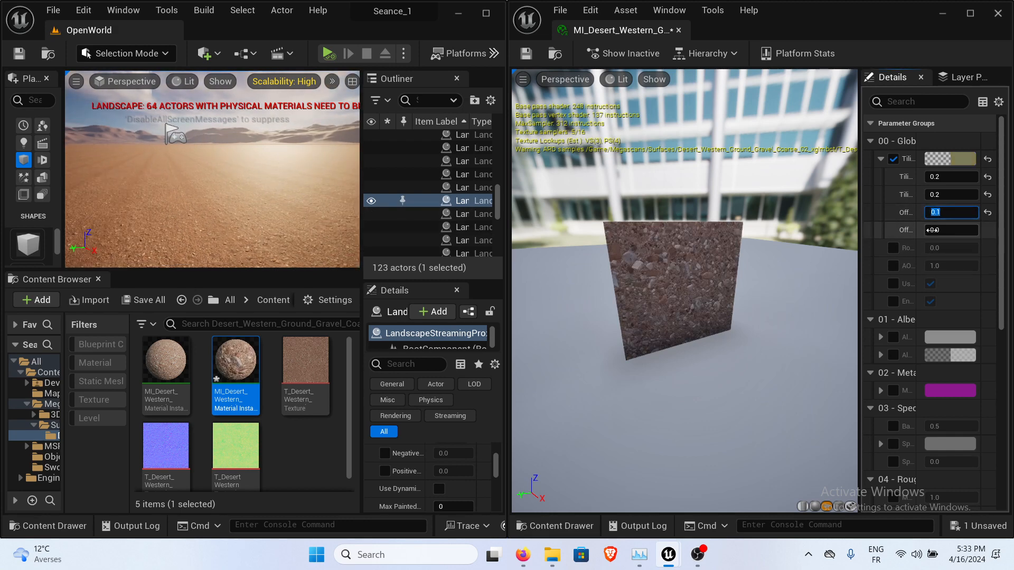
{"action": "left_click", "coordinate": [960, 228]}
{"action": "type", "text": "0.1"}
{"action": "key", "text": "Return"}
{"action": "right_click_drag", "start_coordinate": [295, 190], "coordinate": [246, 222]}
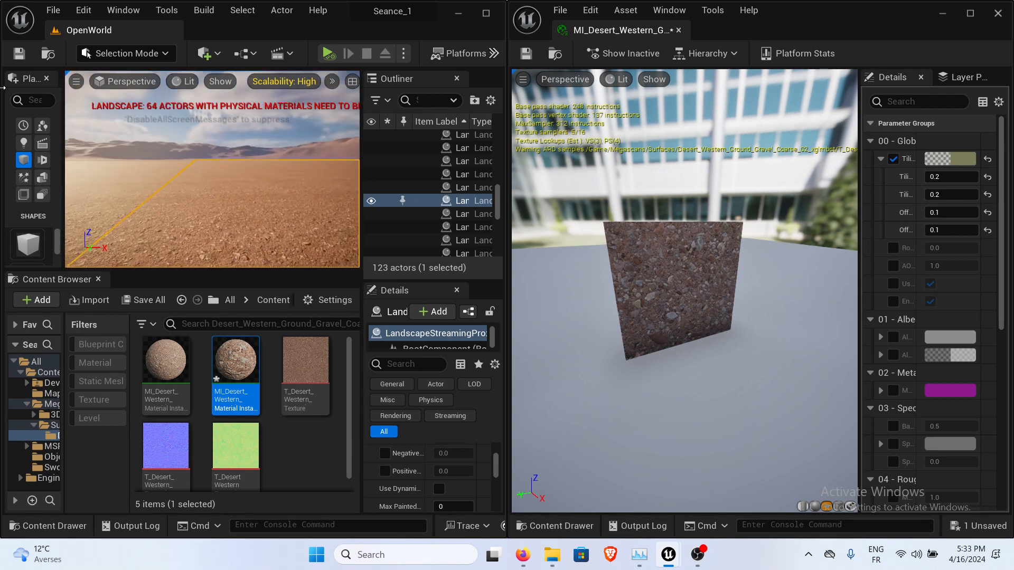
{"action": "left_click", "coordinate": [531, 54]}
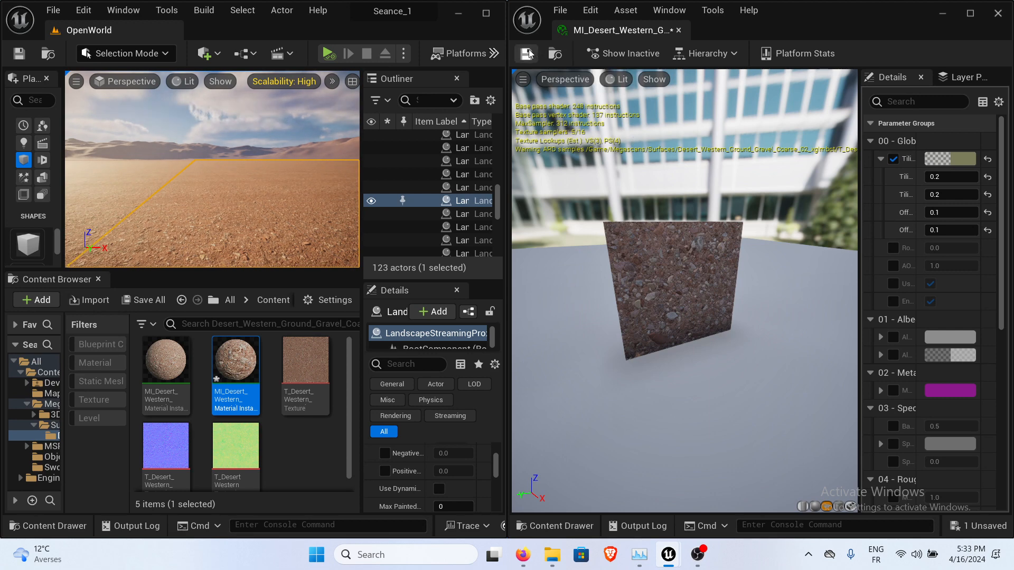
Widen the parameter list to review Tiling/Offset, then close the material instance editor and maximize the level editor.
{"action": "left_click", "coordinate": [881, 159]}
{"action": "left_click_drag", "start_coordinate": [859, 164], "coordinate": [668, 169]}
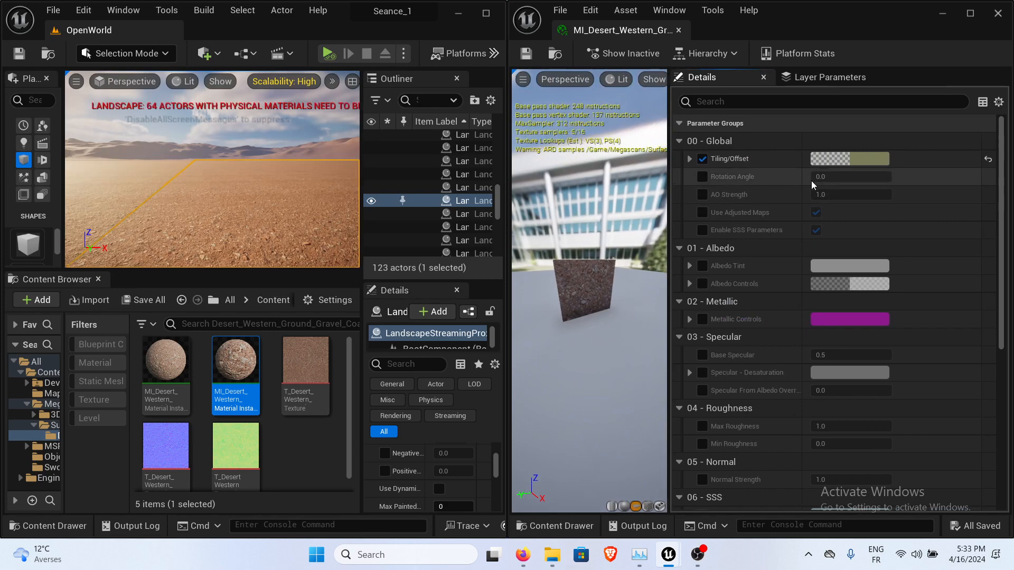
{"action": "left_click", "coordinate": [690, 159]}
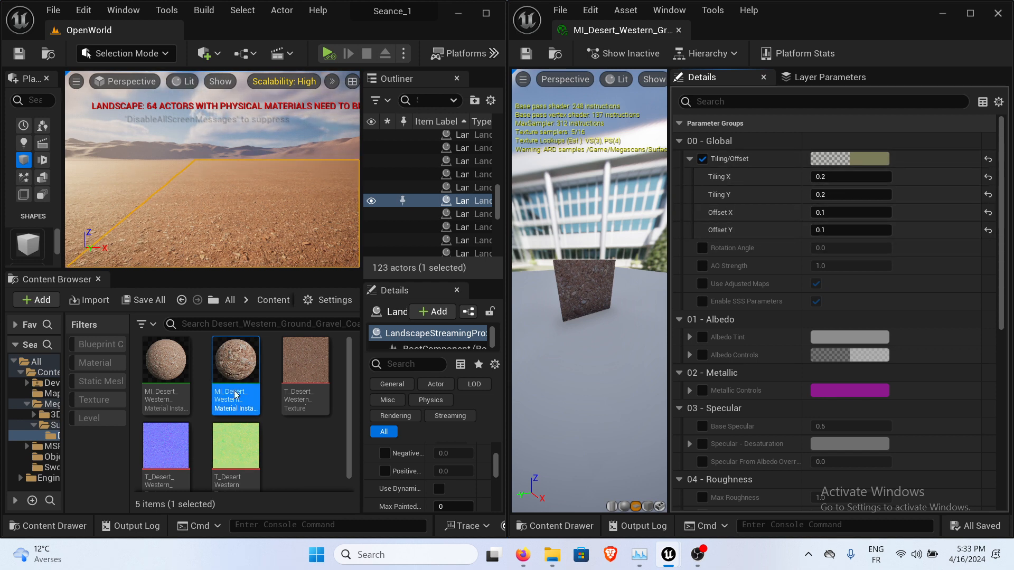
{"action": "left_click", "coordinate": [999, 14]}
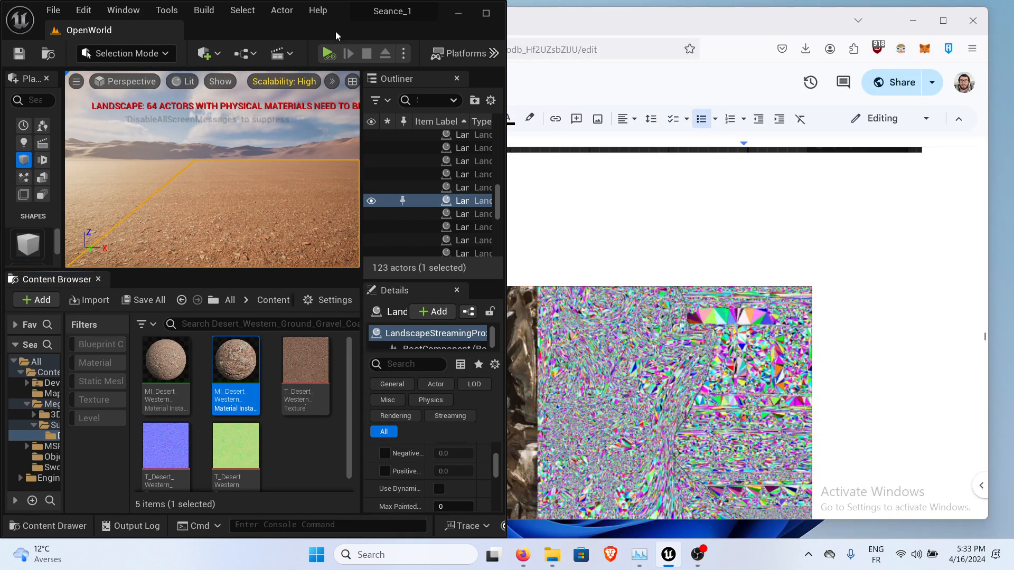
{"action": "left_click_drag", "start_coordinate": [335, 35], "coordinate": [476, 3]}
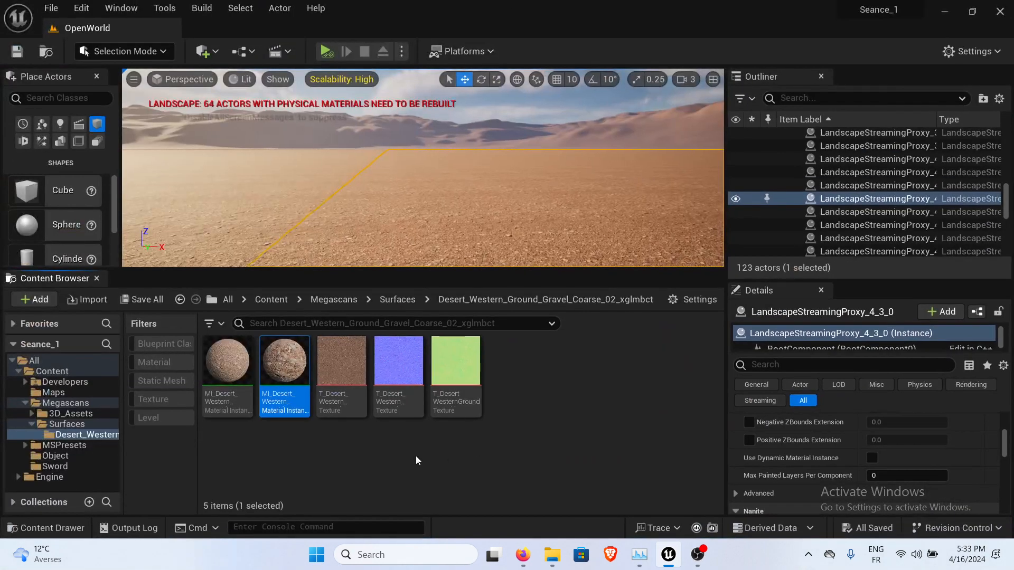
Select the original gravel material instance, compare it with the duplicate and look over the landscape surface.
{"action": "left_click", "coordinate": [228, 357]}
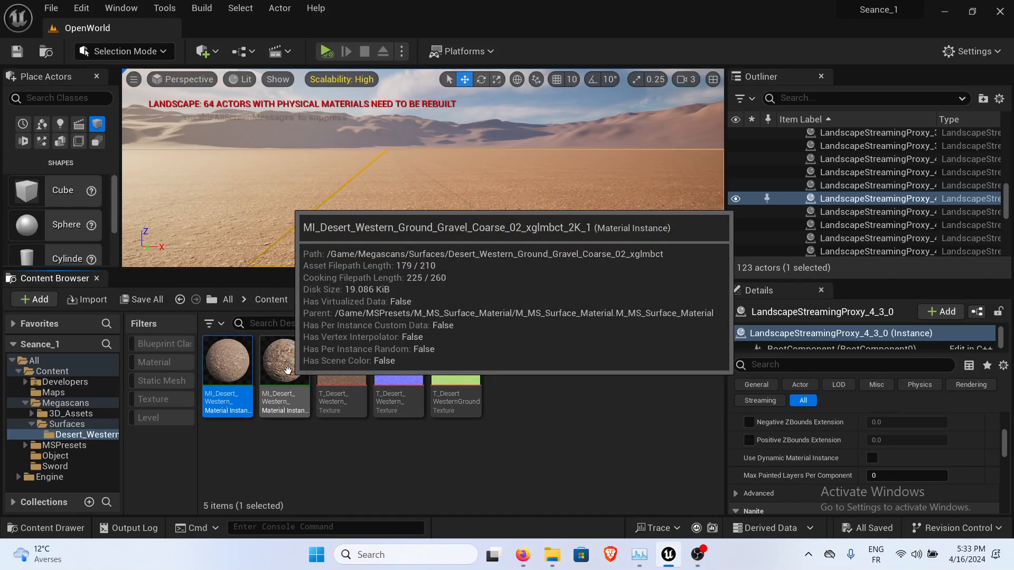
{"action": "scroll", "coordinate": [441, 215], "scroll_direction": "down", "scroll_amount": 5}
{"action": "right_click_drag", "start_coordinate": [500, 173], "coordinate": [414, 175]}
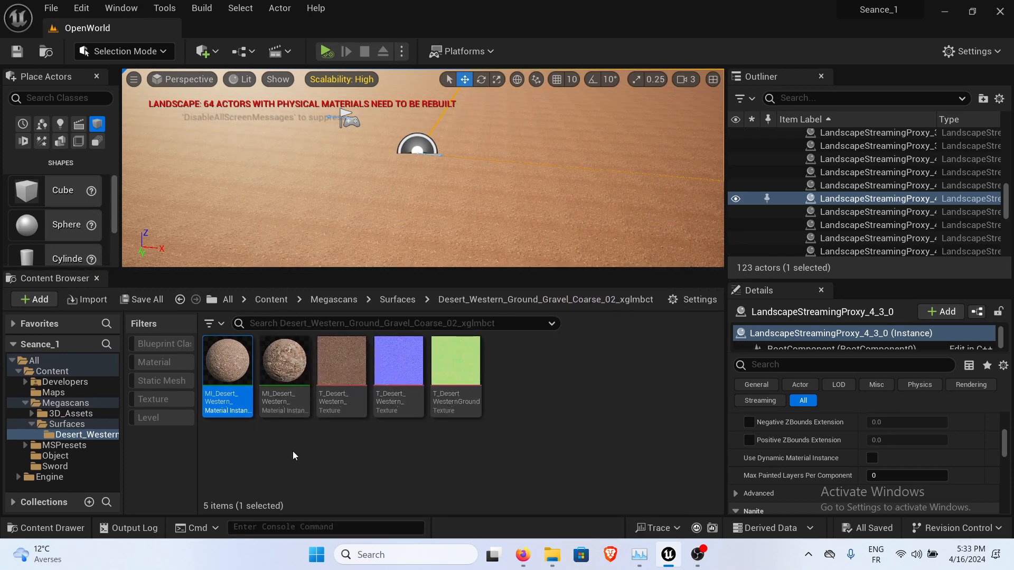
Open the Reference Viewer for the original gravel material instance.
{"action": "left_click", "coordinate": [280, 453]}
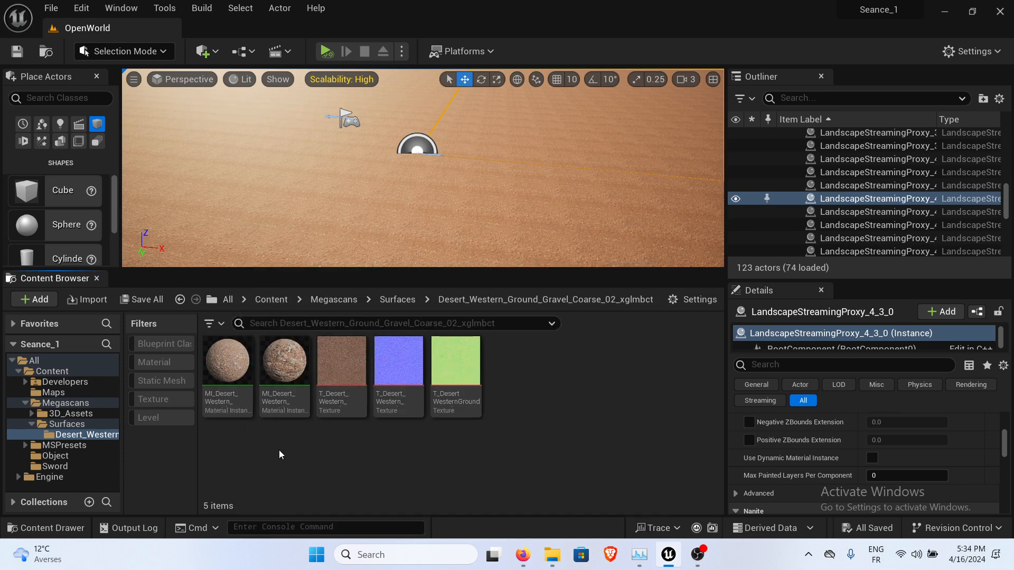
{"action": "left_click", "coordinate": [235, 368]}
{"action": "right_click", "coordinate": [231, 366]}
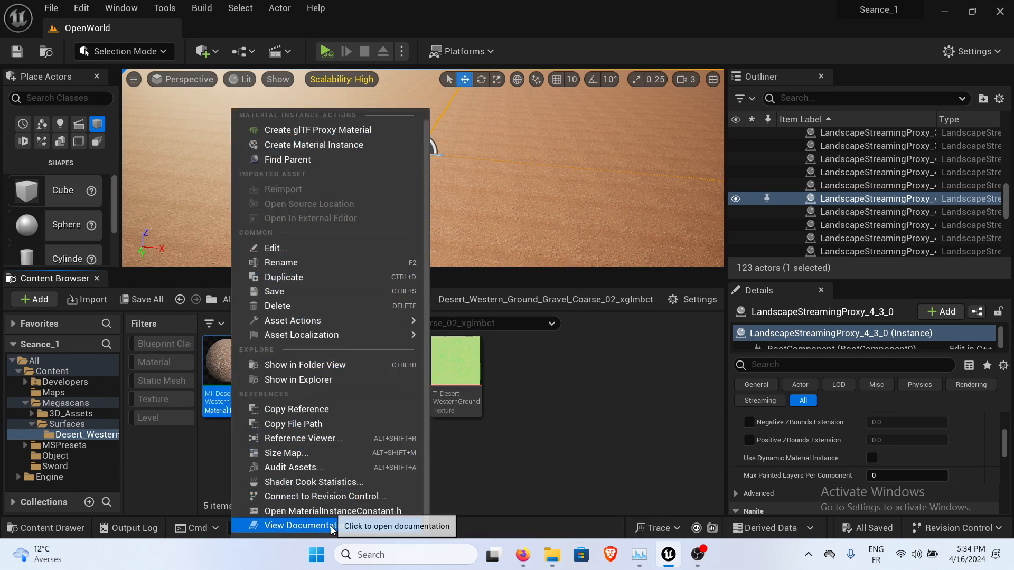
{"action": "left_click", "coordinate": [307, 439]}
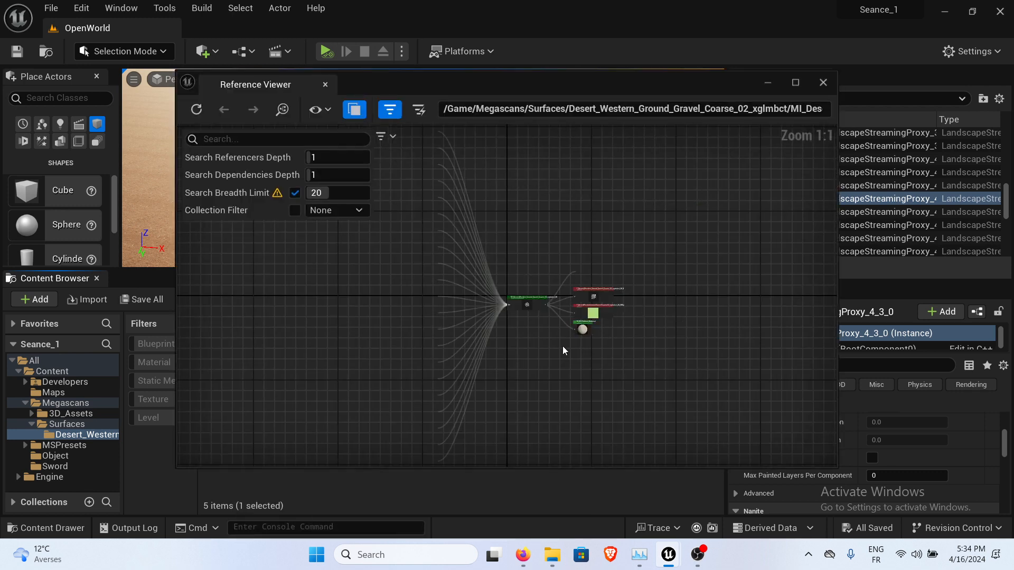
Examine the gravel material instance's node and the landscape streaming proxies that reference it.
{"action": "scroll", "coordinate": [525, 310], "scroll_direction": "up", "scroll_amount": 6}
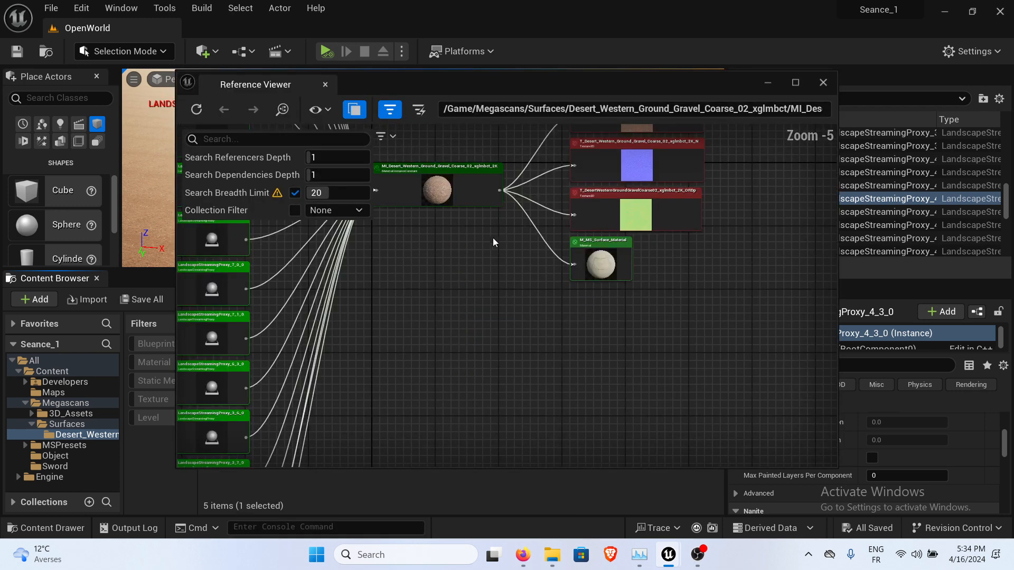
{"action": "right_click_drag", "start_coordinate": [493, 243], "coordinate": [452, 362]}
{"action": "scroll", "coordinate": [493, 335], "scroll_direction": "up", "scroll_amount": 2}
{"action": "scroll", "coordinate": [423, 327], "scroll_direction": "down", "scroll_amount": 4}
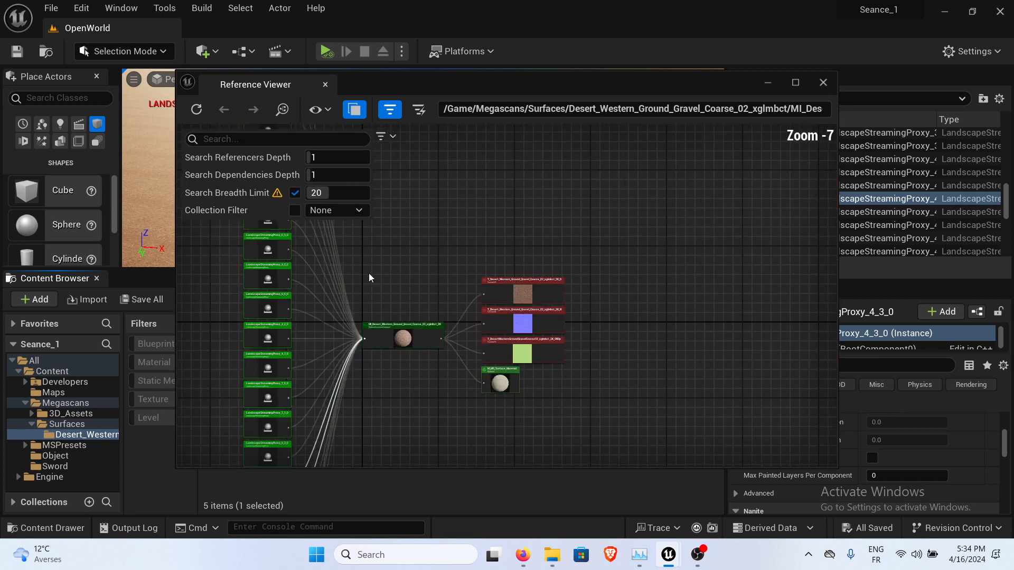
{"action": "right_click_drag", "start_coordinate": [369, 273], "coordinate": [523, 226]}
{"action": "scroll", "coordinate": [486, 337], "scroll_direction": "up", "scroll_amount": 4}
{"action": "right_click_drag", "start_coordinate": [487, 317], "coordinate": [540, 130]}
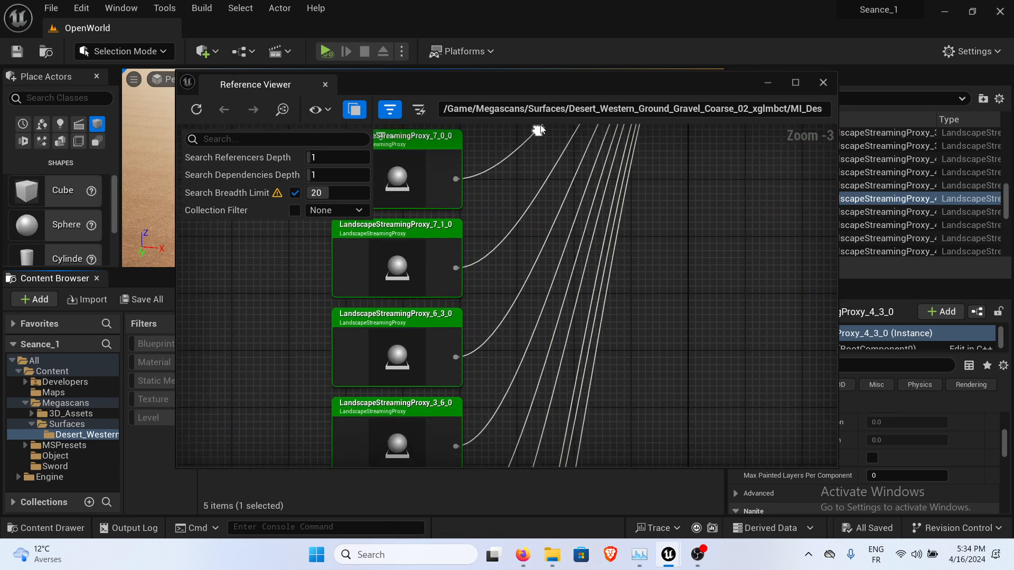
{"action": "right_click_drag", "start_coordinate": [606, 277], "coordinate": [462, 439]}
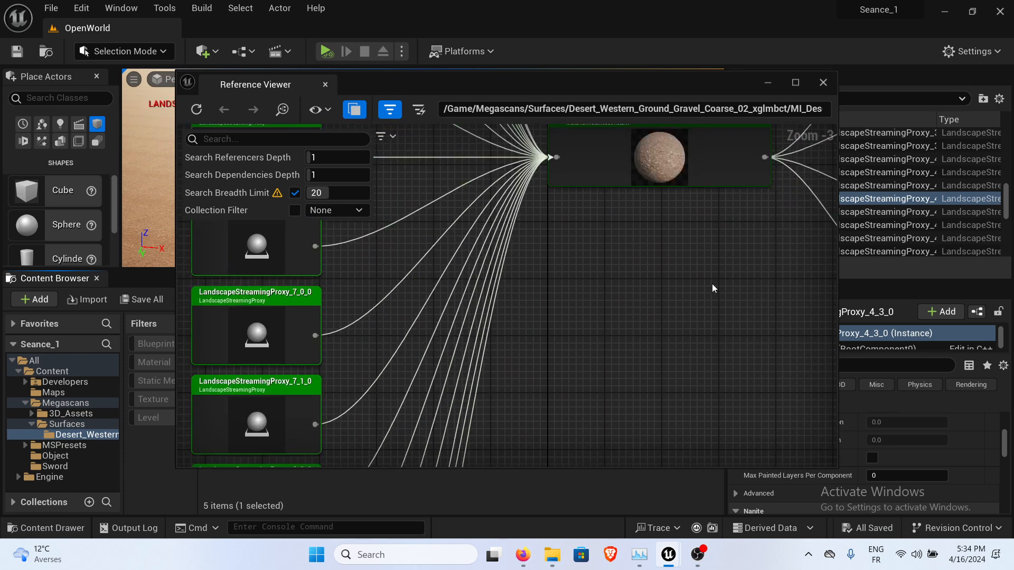
{"action": "right_click_drag", "start_coordinate": [713, 287], "coordinate": [533, 436]}
{"action": "scroll", "coordinate": [580, 251], "scroll_direction": "down", "scroll_amount": 2}
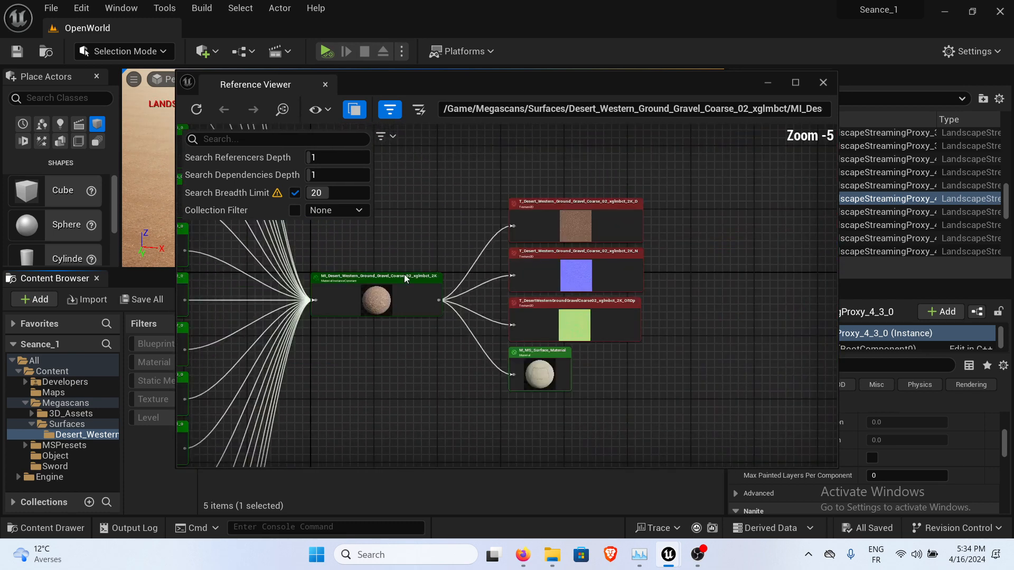
Examine the textures and the parent M_MS_Surface_Material that the gravel material instance depends on.
{"action": "right_click_drag", "start_coordinate": [406, 337], "coordinate": [467, 287]}
{"action": "scroll", "coordinate": [474, 285], "scroll_direction": "up", "scroll_amount": 3}
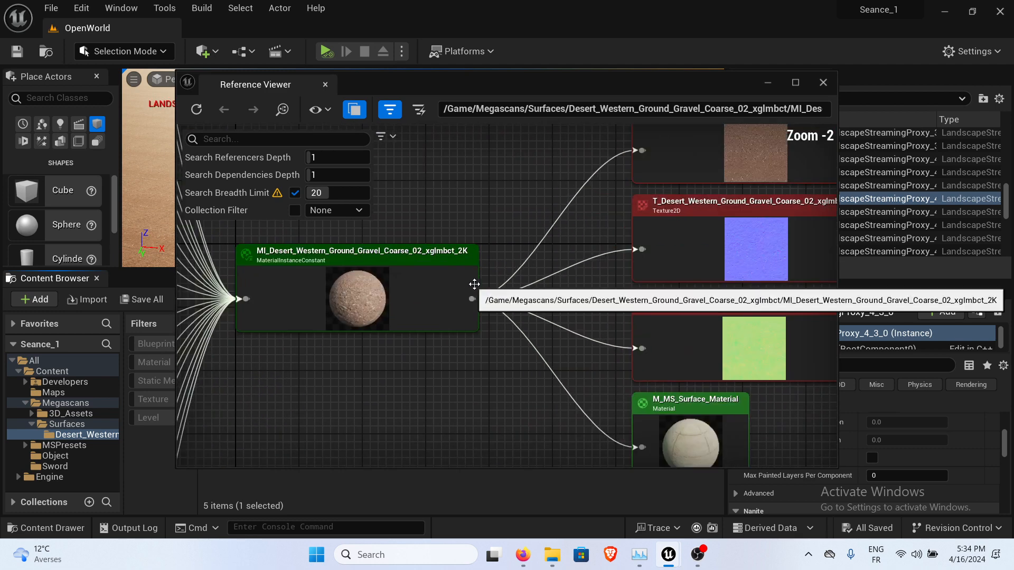
{"action": "right_click_drag", "start_coordinate": [501, 196], "coordinate": [393, 341]}
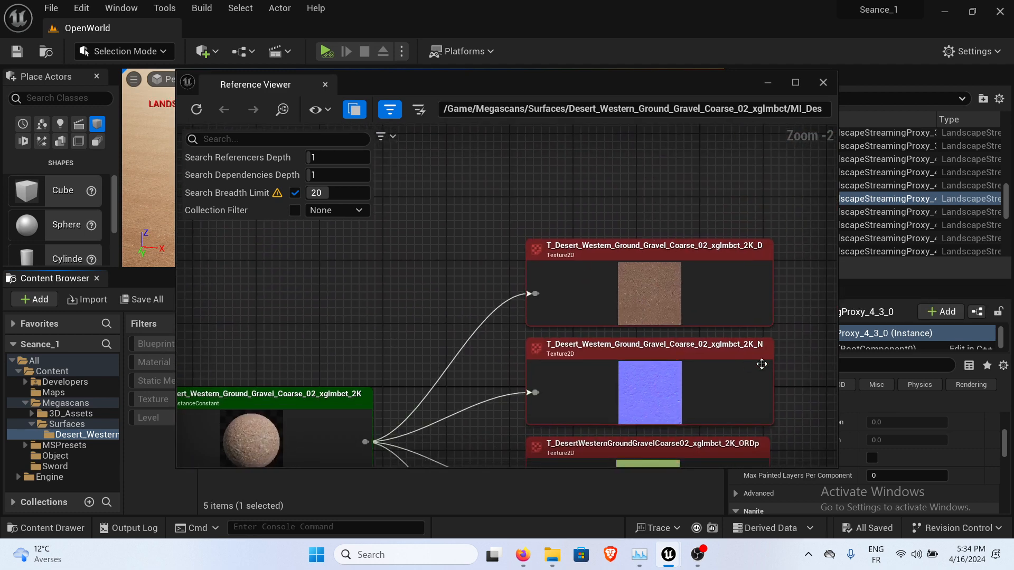
{"action": "right_click_drag", "start_coordinate": [762, 365], "coordinate": [547, 437]}
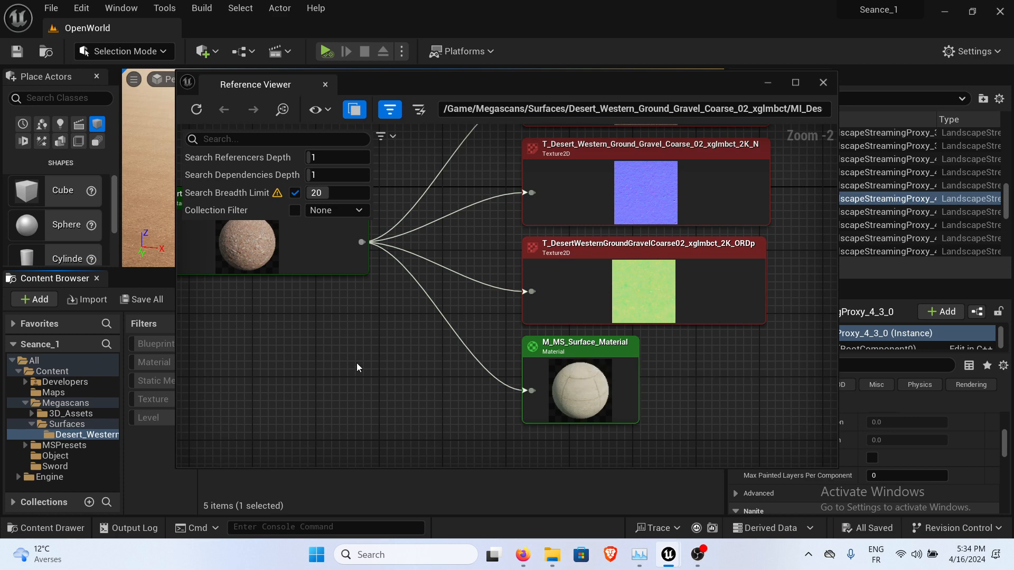
{"action": "right_click_drag", "start_coordinate": [358, 367], "coordinate": [410, 342]}
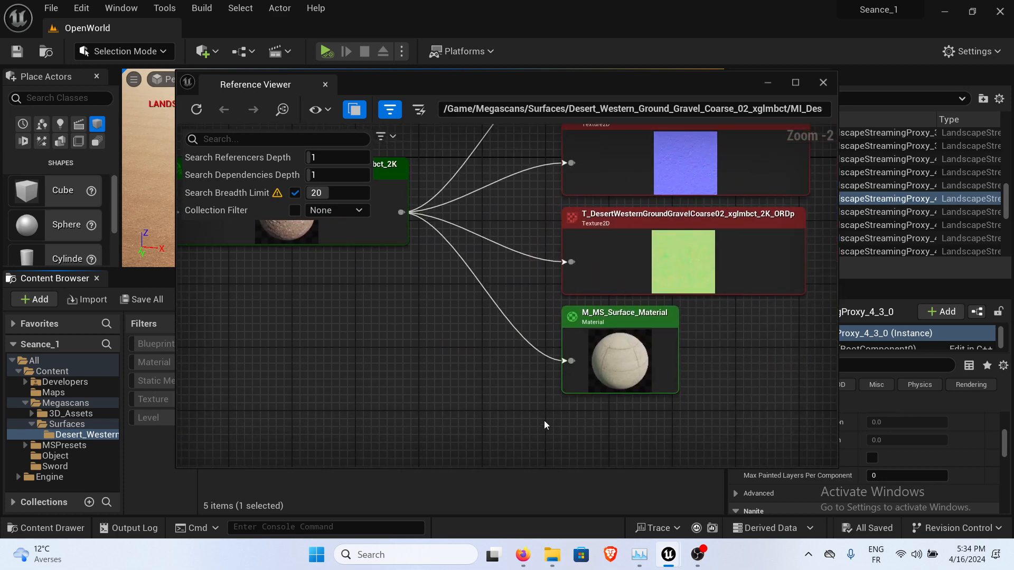
{"action": "scroll", "coordinate": [549, 380], "scroll_direction": "down", "scroll_amount": 4}
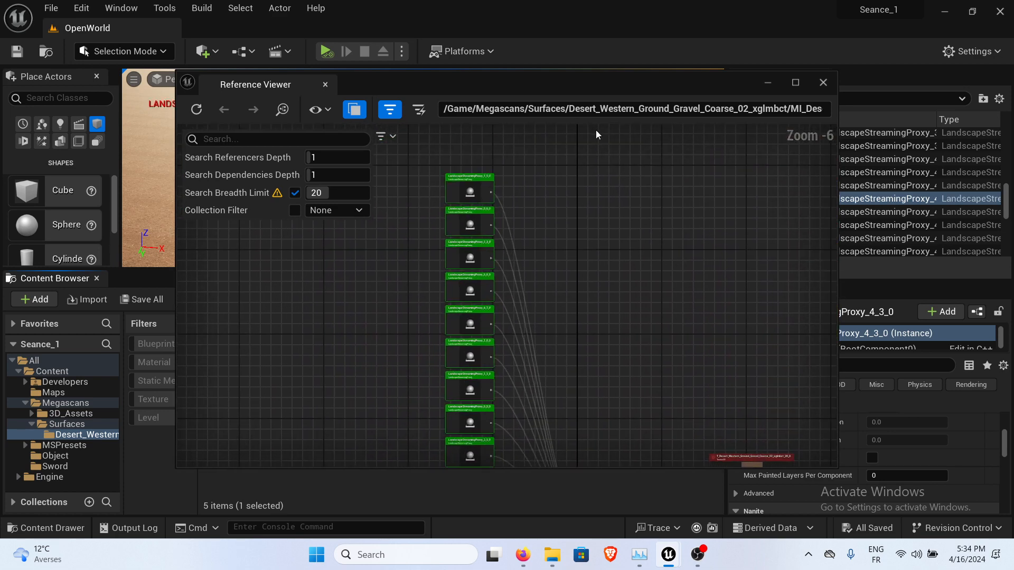
Trace the links from the landscape streaming proxies through the material instance to its dependencies.
{"action": "scroll", "coordinate": [523, 212], "scroll_direction": "up", "scroll_amount": 4}
{"action": "right_click_drag", "start_coordinate": [344, 354], "coordinate": [411, 118]}
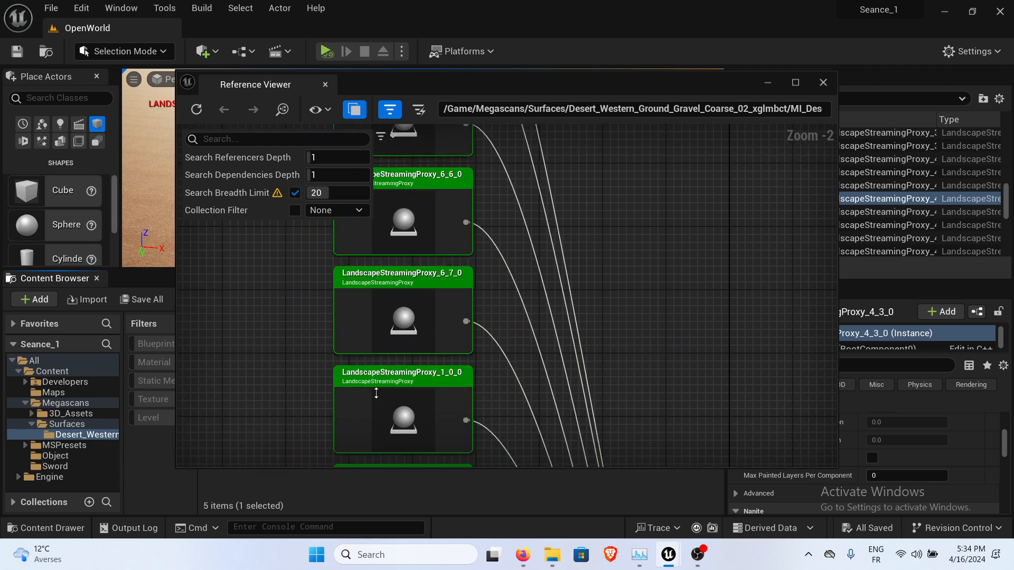
{"action": "right_click_drag", "start_coordinate": [620, 345], "coordinate": [591, 162]}
{"action": "right_click_drag", "start_coordinate": [651, 397], "coordinate": [597, 256]}
{"action": "right_click_drag", "start_coordinate": [740, 459], "coordinate": [635, 314]}
{"action": "right_click_drag", "start_coordinate": [664, 441], "coordinate": [509, 374]}
{"action": "scroll", "coordinate": [511, 375], "scroll_direction": "down", "scroll_amount": 2}
{"action": "right_click_drag", "start_coordinate": [566, 424], "coordinate": [498, 369]}
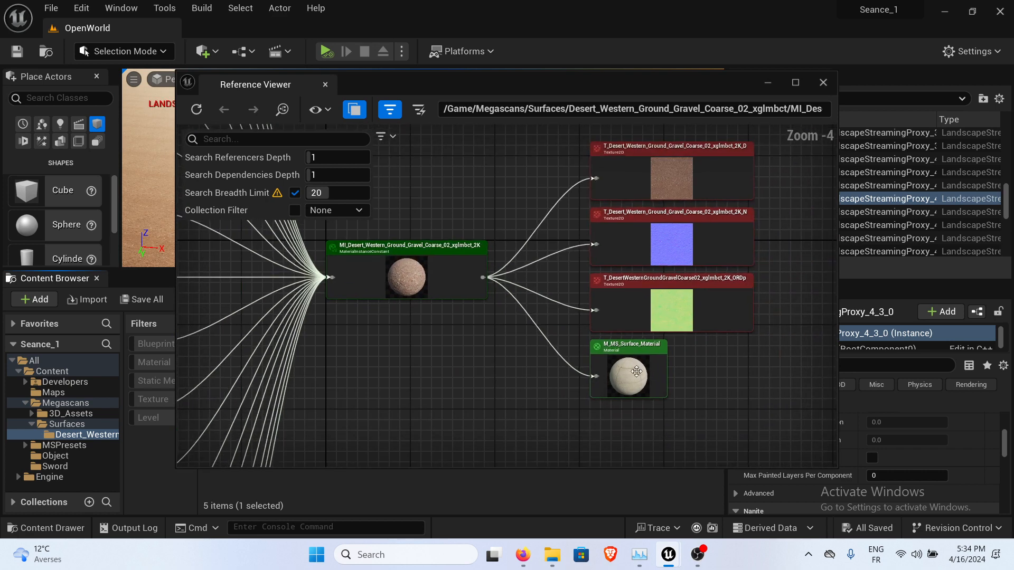
Focus the reference graph on M_MS_Surface_Material and review its two gravel instances, material functions and placeholder textures.
{"action": "double_click", "coordinate": [642, 363]}
{"action": "right_click_drag", "start_coordinate": [611, 308], "coordinate": [601, 222]}
{"action": "right_click_drag", "start_coordinate": [640, 437], "coordinate": [477, 416]}
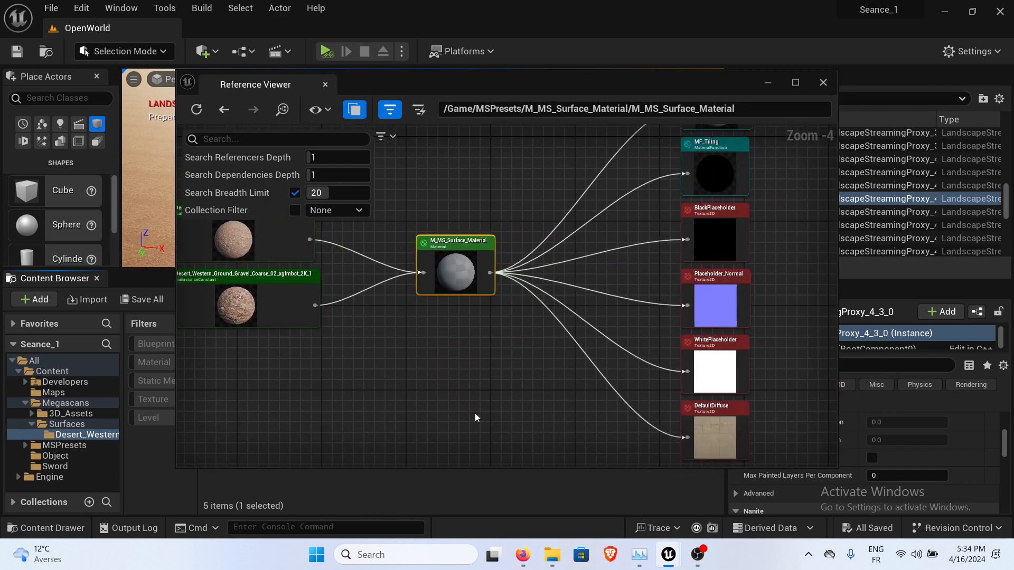
{"action": "right_click_drag", "start_coordinate": [575, 257], "coordinate": [487, 154]}
{"action": "right_click_drag", "start_coordinate": [550, 385], "coordinate": [624, 465]}
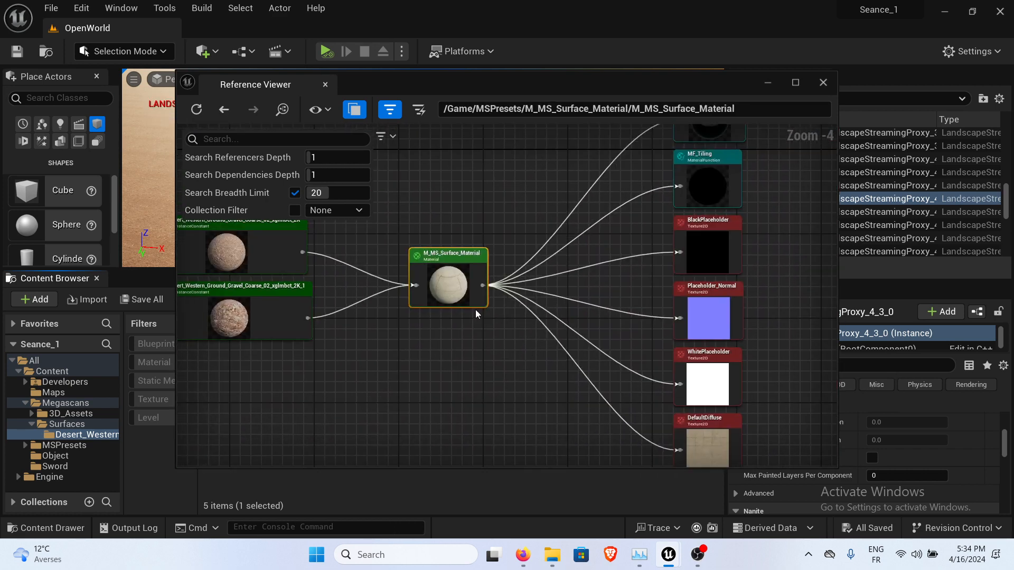
{"action": "right_click_drag", "start_coordinate": [478, 315], "coordinate": [541, 342]}
{"action": "scroll", "coordinate": [527, 314], "scroll_direction": "up", "scroll_amount": 1}
{"action": "right_click", "coordinate": [527, 315]}
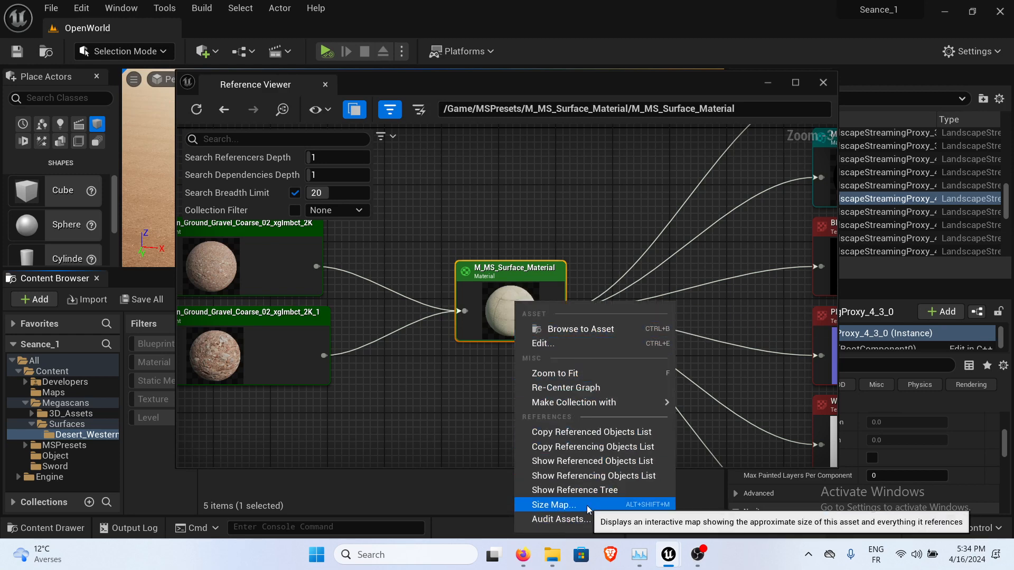
{"action": "left_click", "coordinate": [502, 300]}
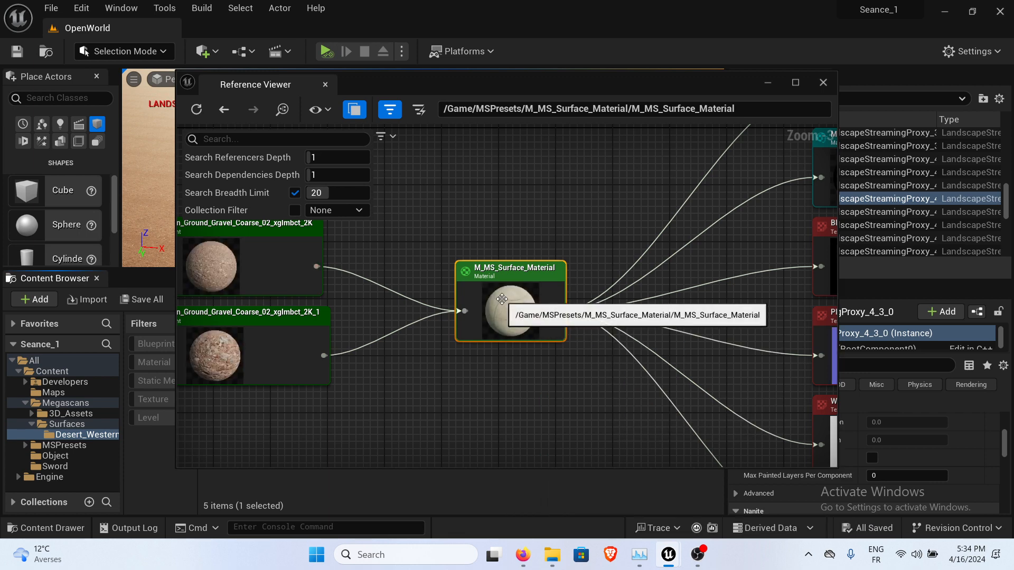
{"action": "right_click_drag", "start_coordinate": [392, 252], "coordinate": [487, 284]}
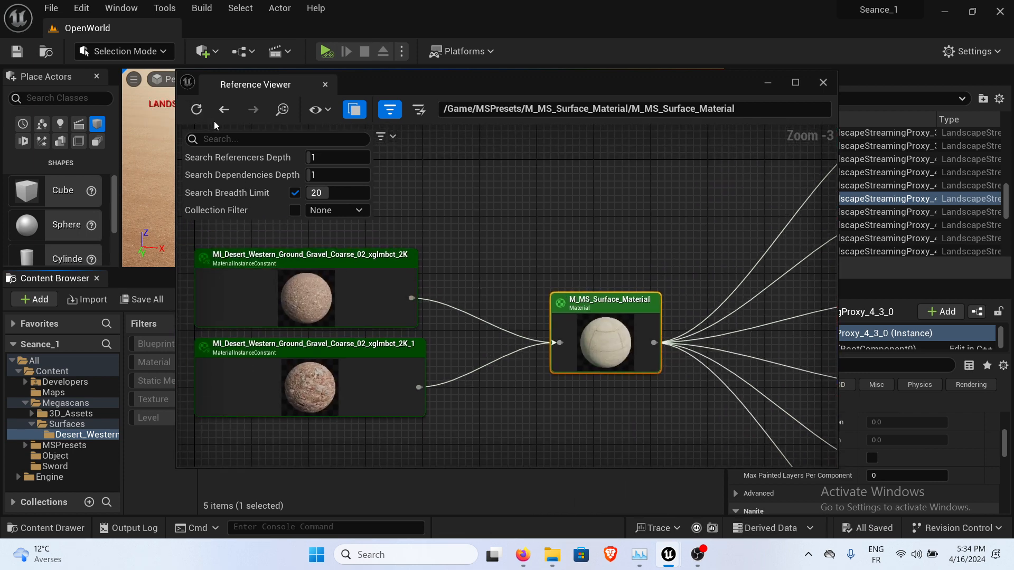
Go back to the gravel material instance's reference graph, and refocus it on M_MS_Surface_Material.
{"action": "left_click", "coordinate": [226, 114]}
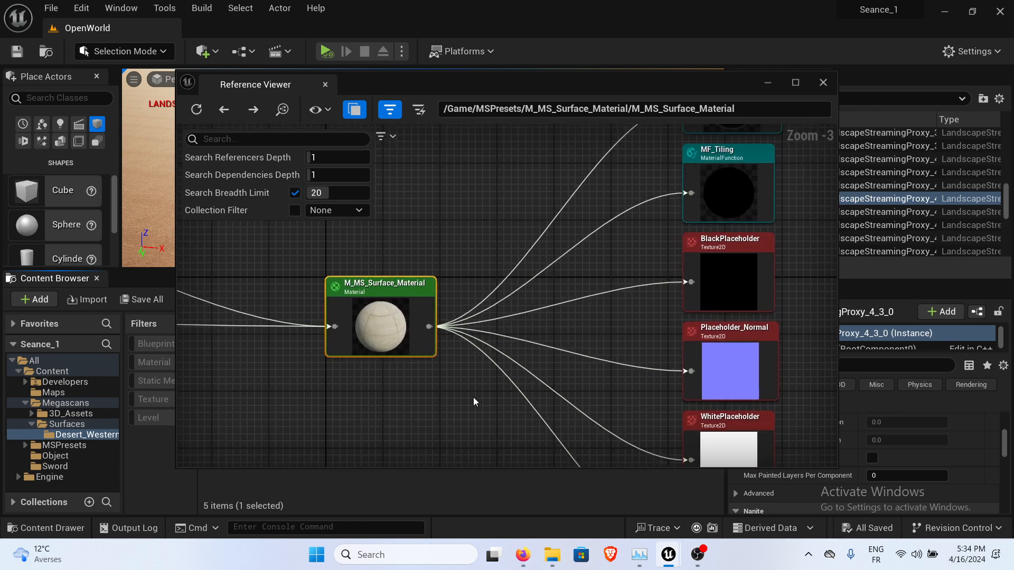
{"action": "scroll", "coordinate": [469, 332], "scroll_direction": "down", "scroll_amount": 2}
{"action": "right_click_drag", "start_coordinate": [467, 278], "coordinate": [498, 343]}
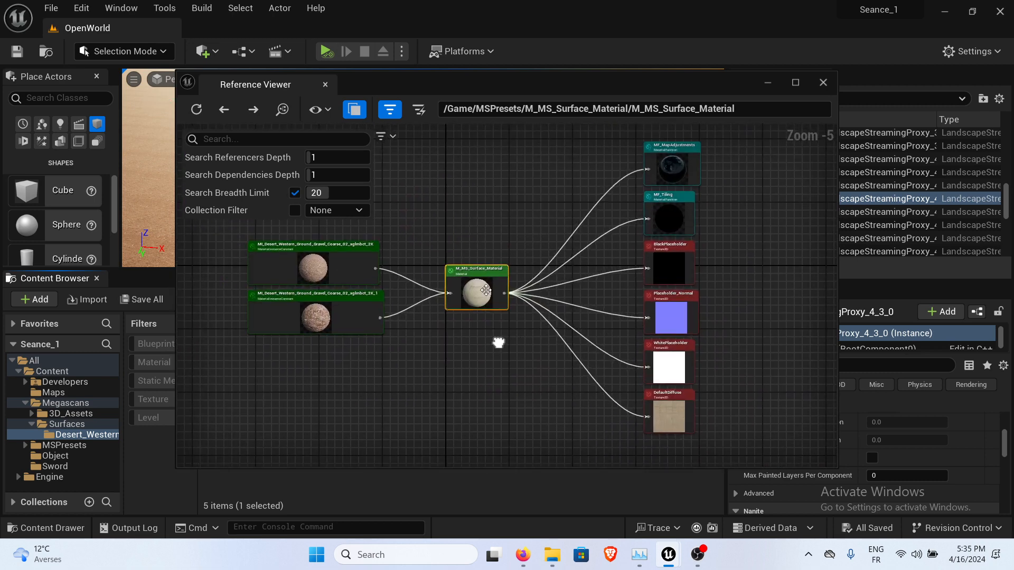
{"action": "left_click", "coordinate": [224, 109]}
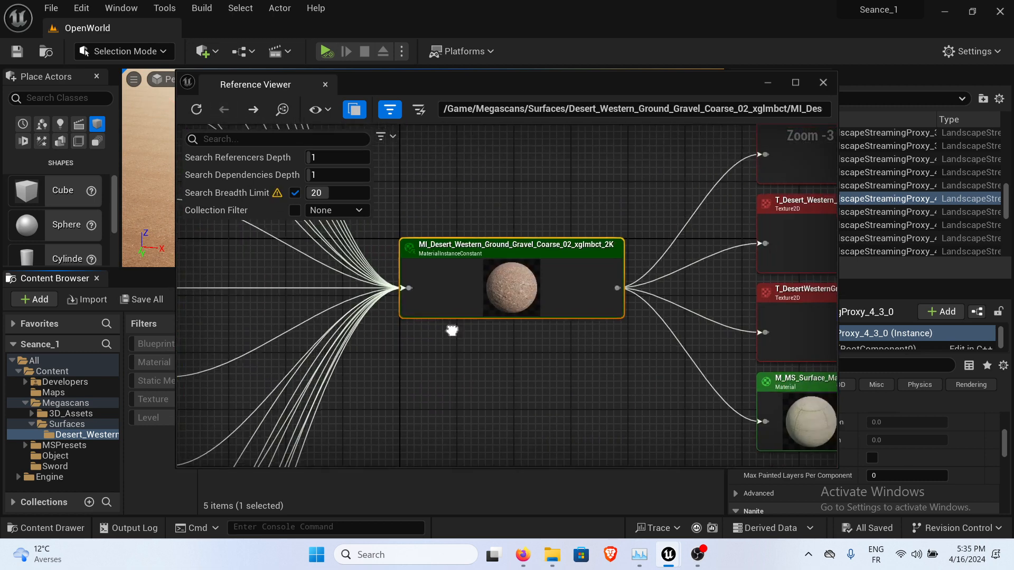
{"action": "double_click", "coordinate": [605, 345]}
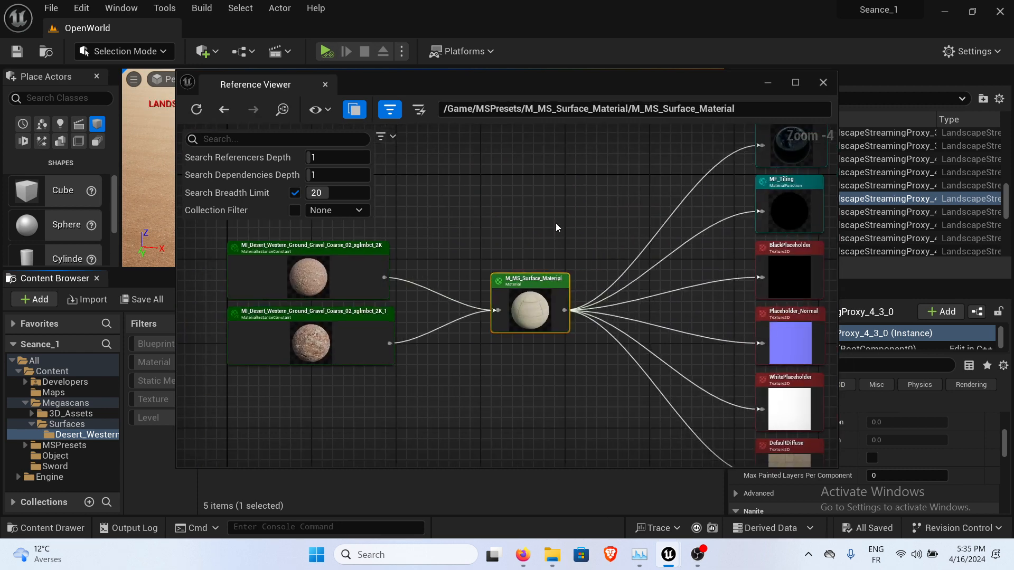
Open M_MS_Surface_Material for editing from its node in the reference graph.
{"action": "scroll", "coordinate": [556, 227], "scroll_direction": "up", "scroll_amount": 2}
{"action": "right_click", "coordinate": [499, 341]}
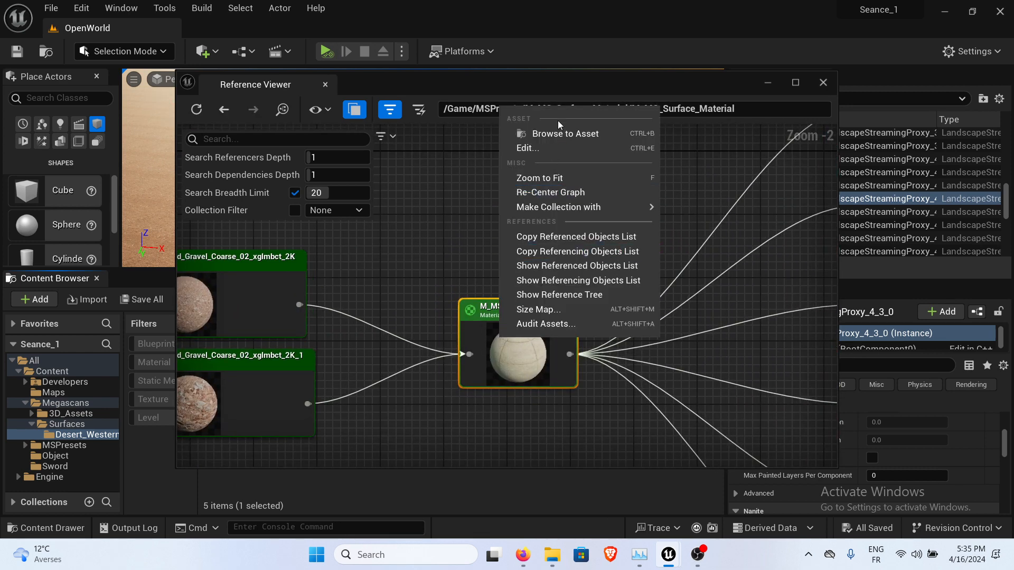
{"action": "left_click", "coordinate": [556, 149]}
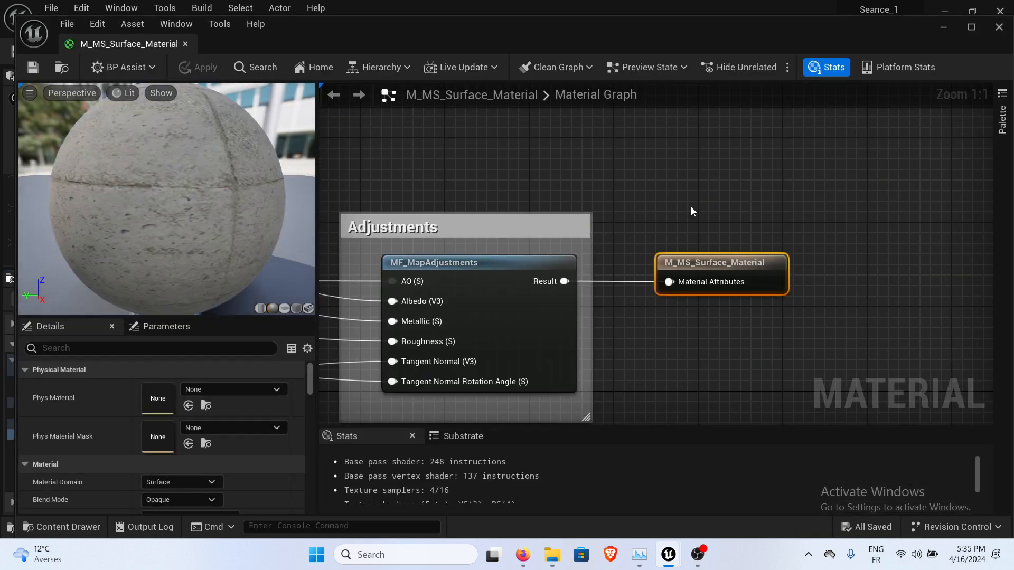
Examine the material graph from the Tiling function through the texture parameters to the Adjustments group and material output.
{"action": "right_click_drag", "start_coordinate": [682, 197], "coordinate": [835, 157]}
{"action": "scroll", "coordinate": [713, 177], "scroll_direction": "down", "scroll_amount": 5}
{"action": "right_click_drag", "start_coordinate": [593, 181], "coordinate": [862, 225]}
{"action": "scroll", "coordinate": [515, 264], "scroll_direction": "up", "scroll_amount": 3}
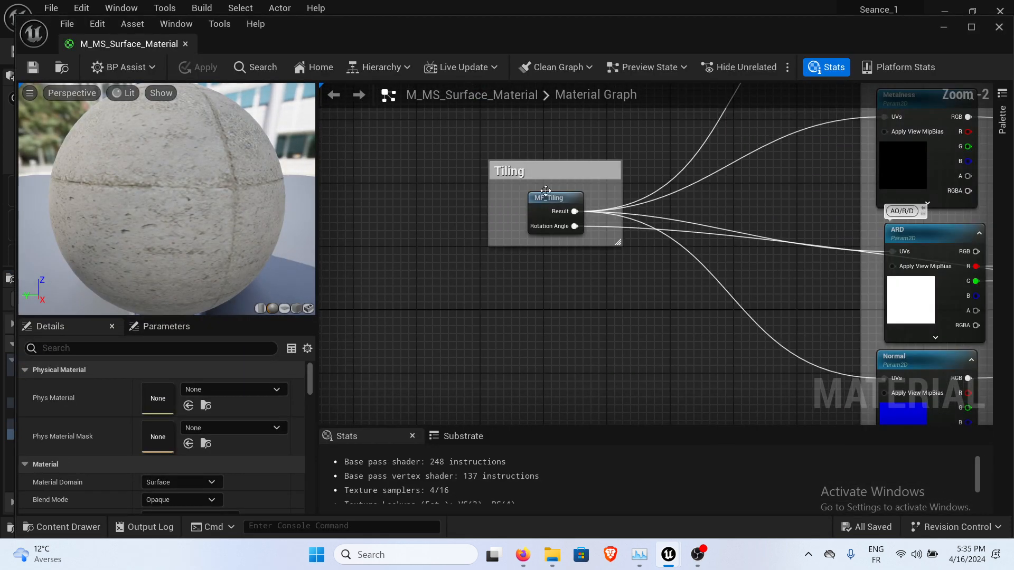
{"action": "right_click_drag", "start_coordinate": [652, 305], "coordinate": [274, 360]}
{"action": "right_click_drag", "start_coordinate": [701, 460], "coordinate": [434, 403]}
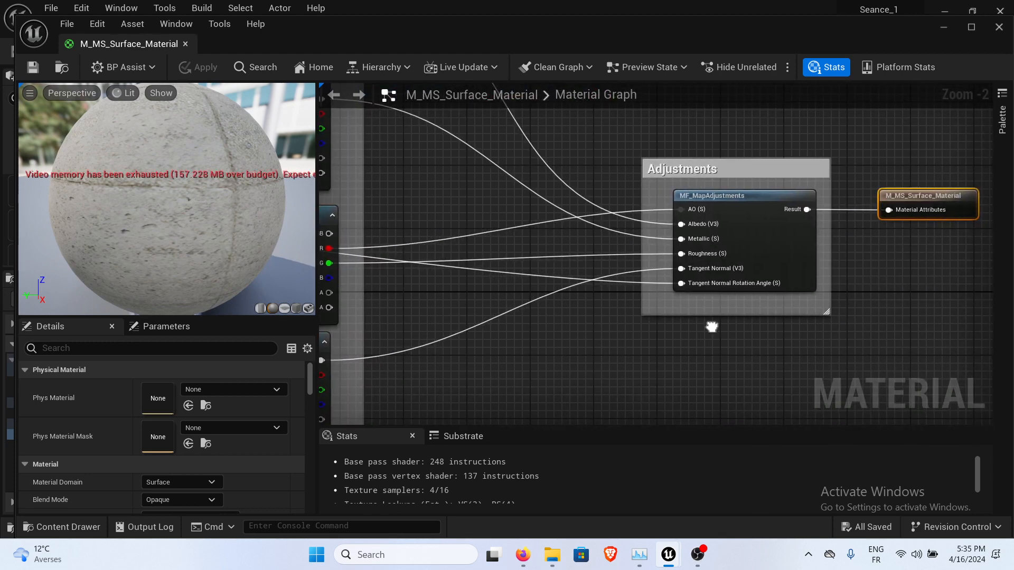
{"action": "right_click", "coordinate": [707, 334]}
{"action": "right_click_drag", "start_coordinate": [820, 352], "coordinate": [794, 328]}
{"action": "scroll", "coordinate": [755, 317], "scroll_direction": "down", "scroll_amount": 4}
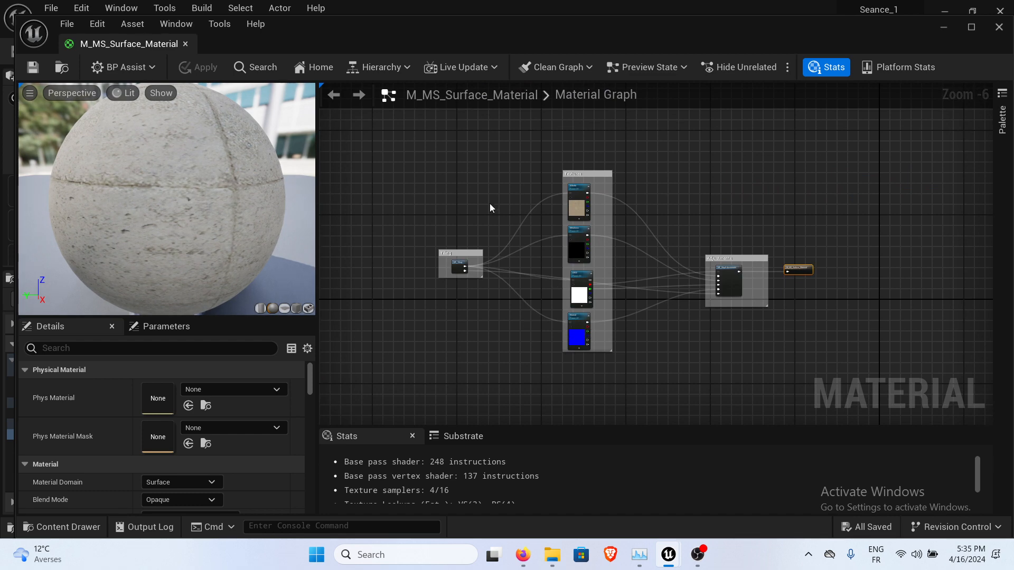
Close the M_MS_Surface_Material editor and the Reference Viewer, and clear the asset selection.
{"action": "left_click", "coordinate": [185, 44]}
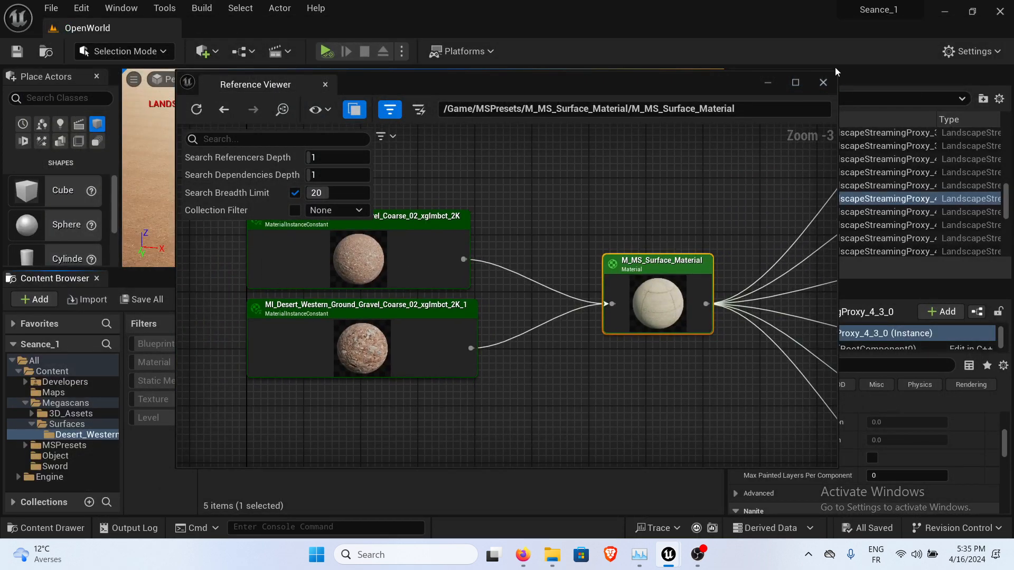
{"action": "left_click", "coordinate": [822, 82]}
{"action": "left_click", "coordinate": [553, 407]}
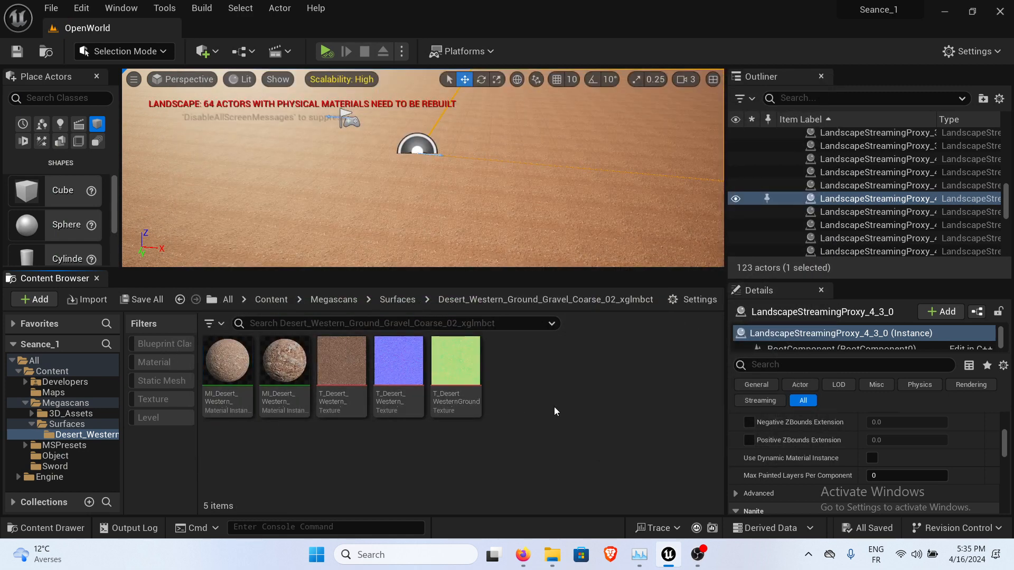
Open the Level_1 level from the project's Content/Maps folder.
{"action": "right_click_drag", "start_coordinate": [408, 94], "coordinate": [405, 172]}
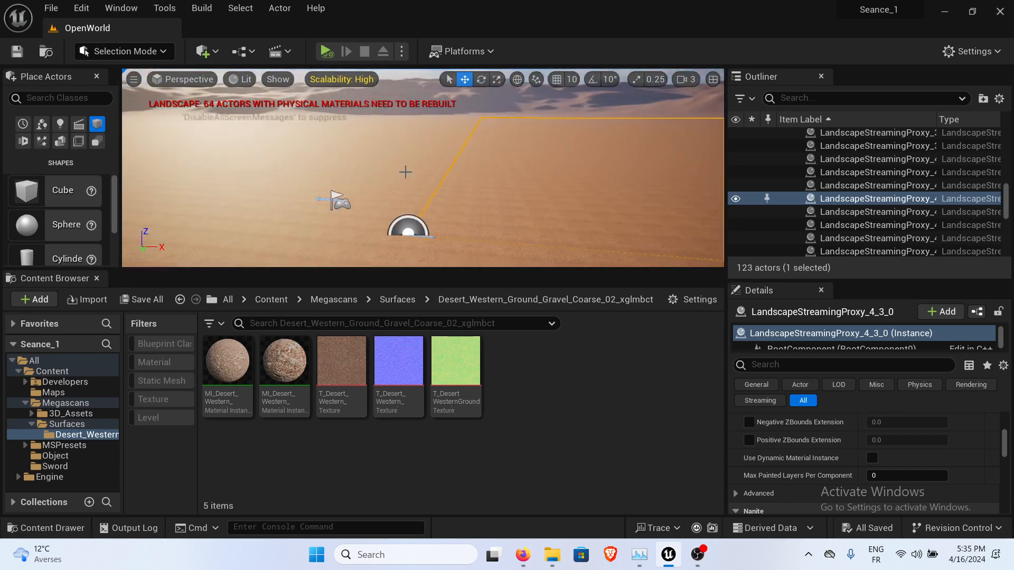
{"action": "left_click", "coordinate": [409, 301]}
{"action": "left_click", "coordinate": [347, 301]}
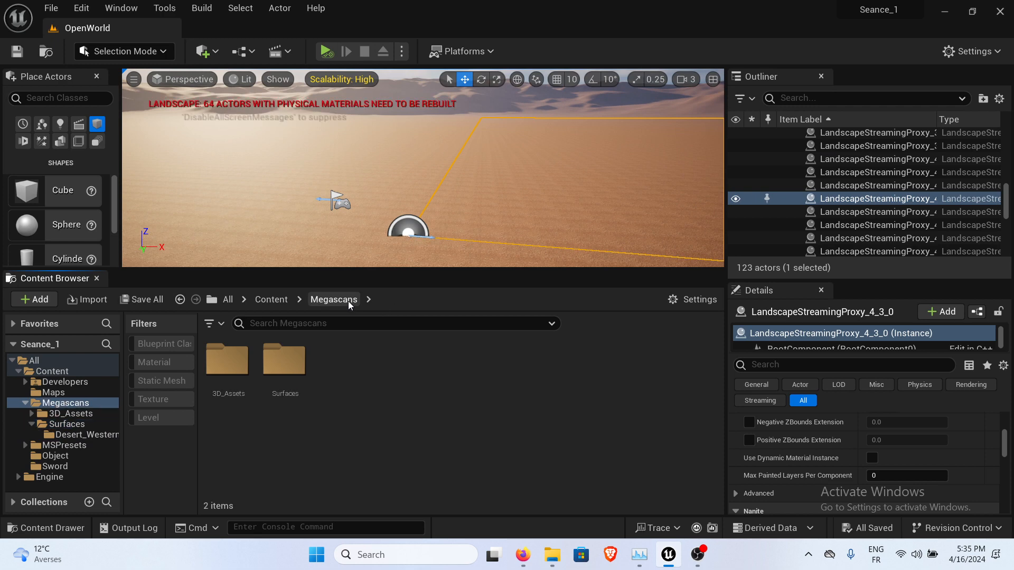
{"action": "left_click", "coordinate": [271, 300]}
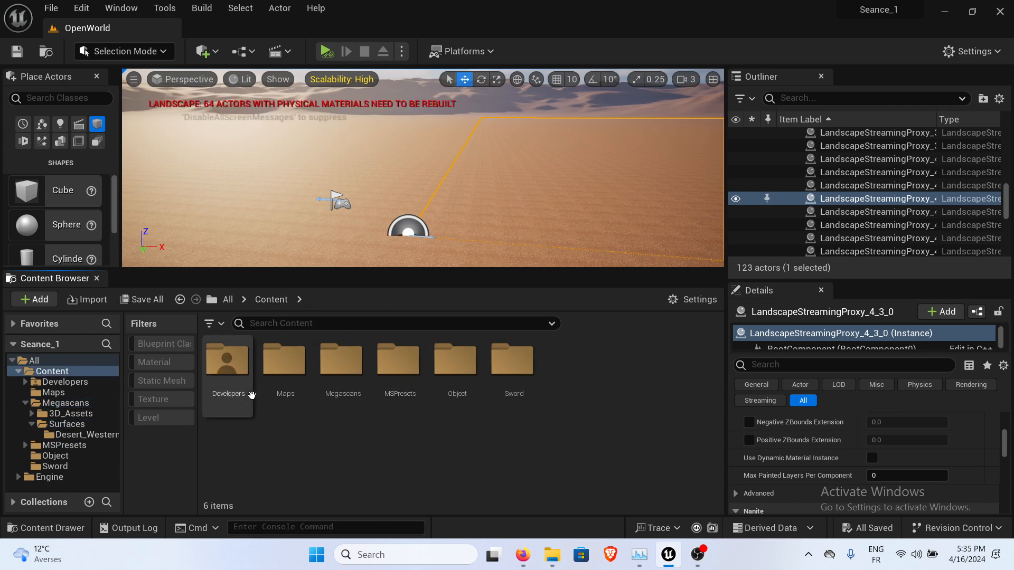
{"action": "double_click", "coordinate": [285, 364]}
{"action": "double_click", "coordinate": [228, 364]}
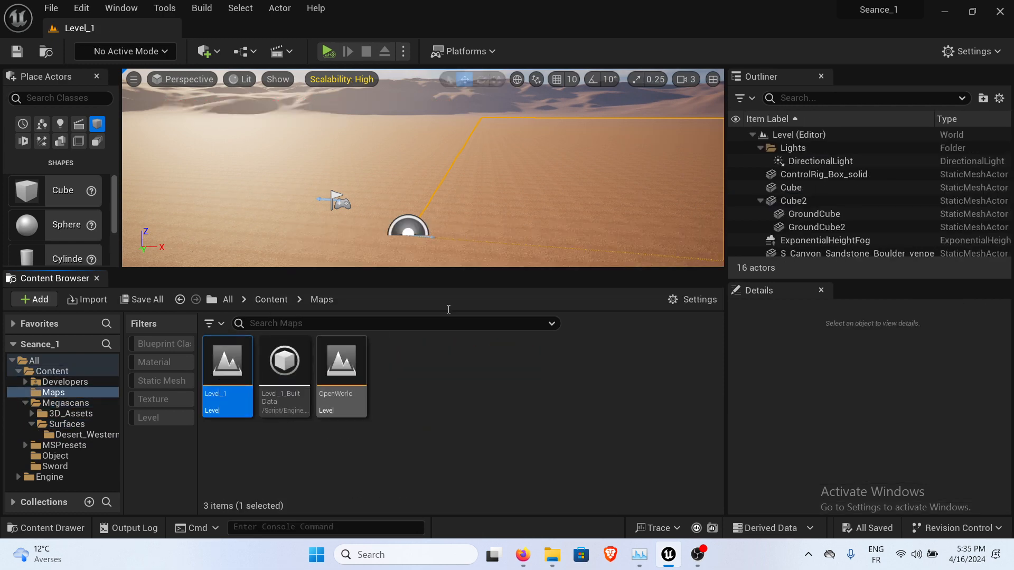
Look over the Level_1 scene around the sword, the boulder and the ground cubes to find an open area.
{"action": "right_click_drag", "start_coordinate": [427, 172], "coordinate": [414, 160]}
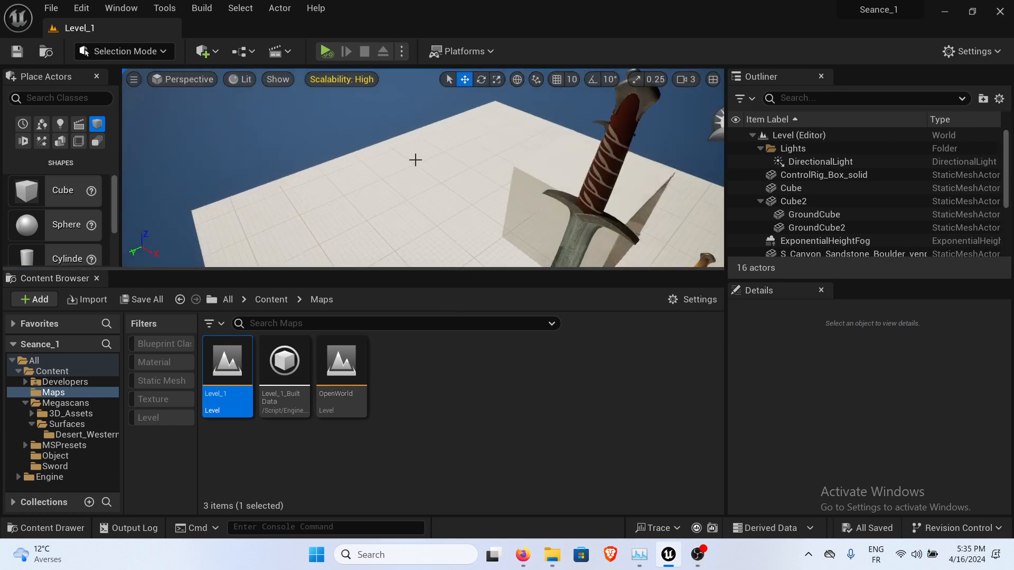
{"action": "scroll", "coordinate": [418, 168], "scroll_direction": "down", "scroll_amount": 6}
{"action": "scroll", "coordinate": [433, 199], "scroll_direction": "down", "scroll_amount": 2}
{"action": "right_click_drag", "start_coordinate": [433, 199], "coordinate": [596, 222]}
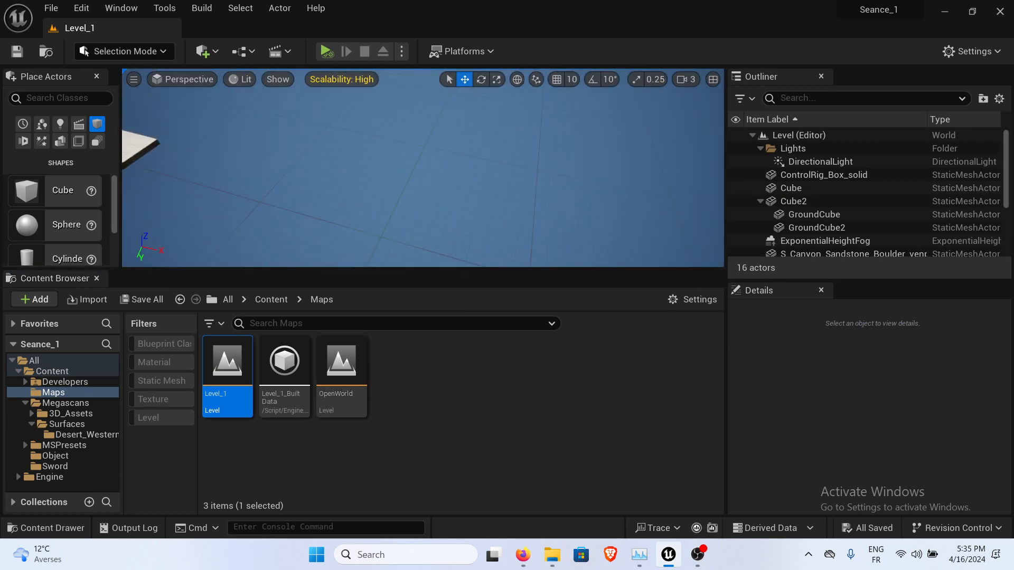
{"action": "scroll", "coordinate": [277, 191], "scroll_direction": "down", "scroll_amount": 1}
{"action": "right_click_drag", "start_coordinate": [277, 191], "coordinate": [148, 177]}
{"action": "right_click_drag", "start_coordinate": [485, 176], "coordinate": [534, 203]}
{"action": "scroll", "coordinate": [484, 175], "scroll_direction": "down", "scroll_amount": 2}
{"action": "mouse_move", "coordinate": [389, 212]}
{"action": "right_mouse_down"}
{"action": "mouse_move", "coordinate": [407, 207]}
{"action": "mouse_move", "coordinate": [399, 202]}
{"action": "right_mouse_up"}
Switch the editor to Modeling mode and widen the tool palette until the shape names are readable.
{"action": "left_click", "coordinate": [130, 52]}
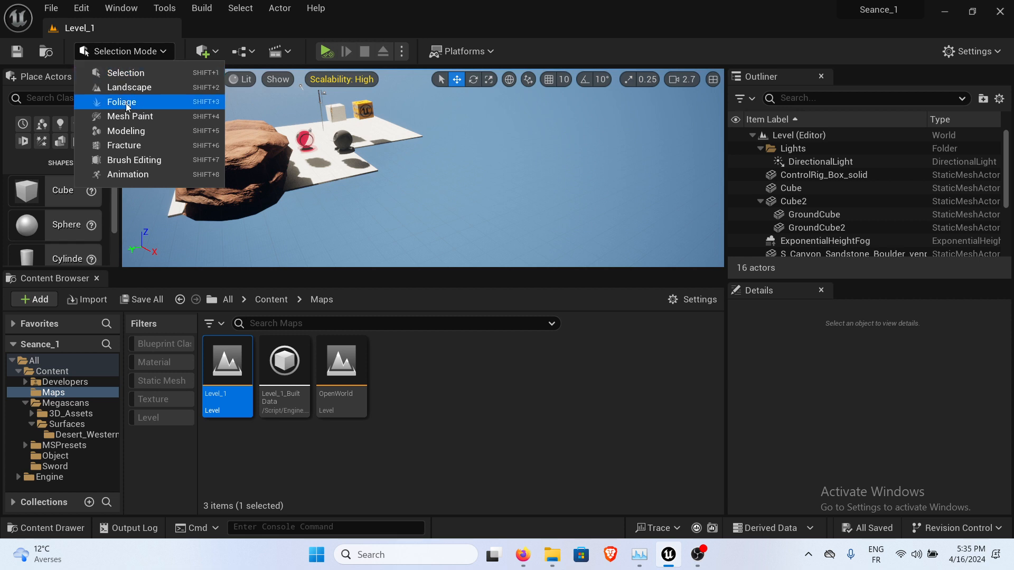
{"action": "left_click", "coordinate": [143, 58]}
{"action": "left_click", "coordinate": [144, 58]}
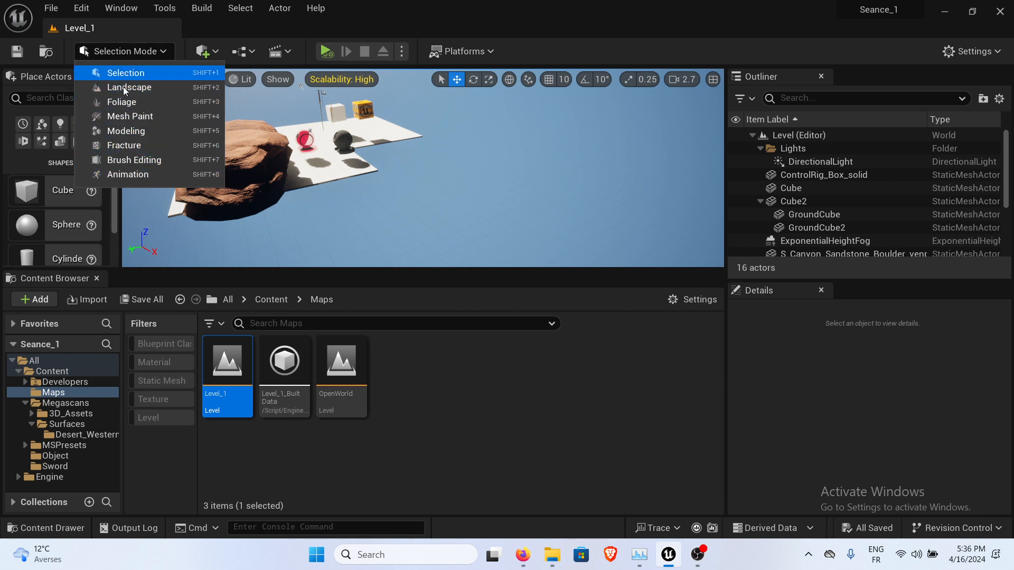
{"action": "left_click", "coordinate": [135, 129]}
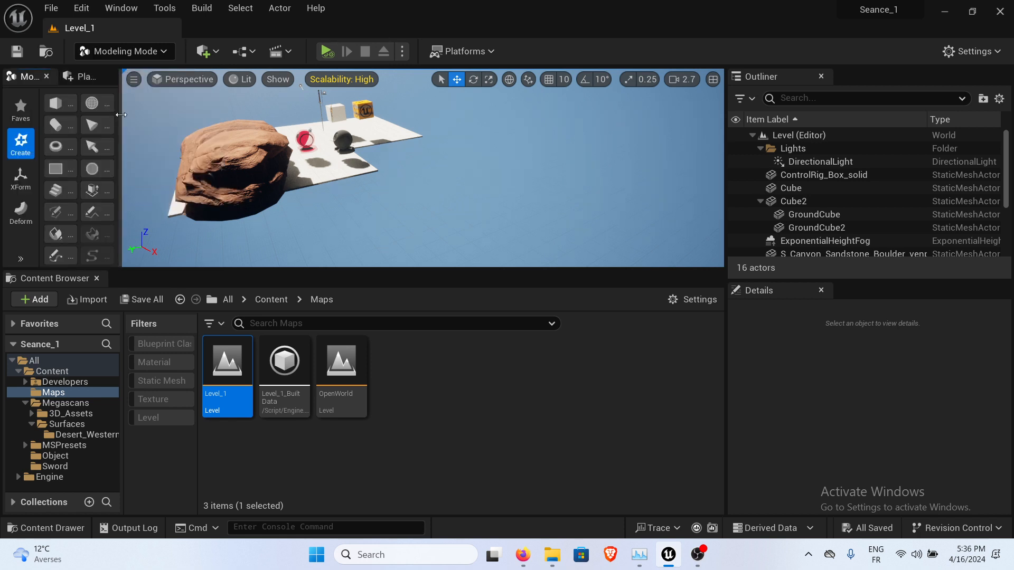
{"action": "left_click_drag", "start_coordinate": [185, 139], "coordinate": [186, 111]}
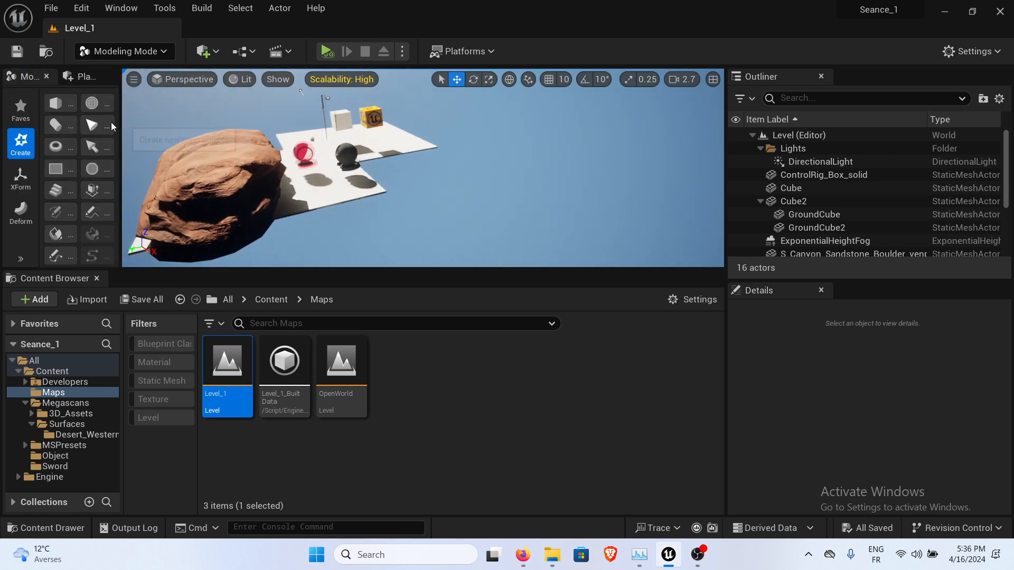
{"action": "left_click_drag", "start_coordinate": [120, 126], "coordinate": [267, 137]}
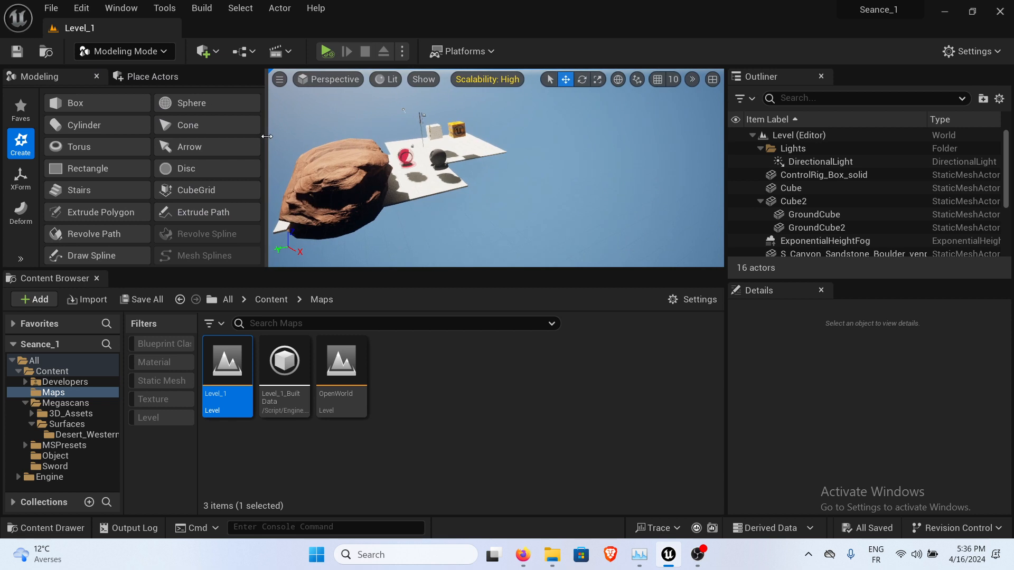
Start a new box shape with its width and depth both set to 100000.
{"action": "left_click", "coordinate": [79, 98]}
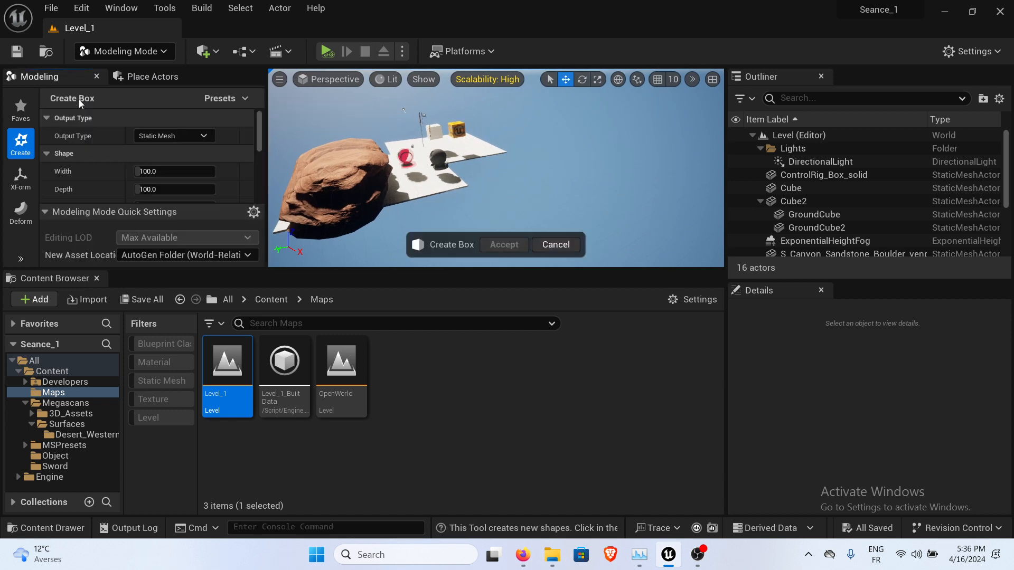
{"action": "scroll", "coordinate": [180, 164], "scroll_direction": "down", "scroll_amount": 2}
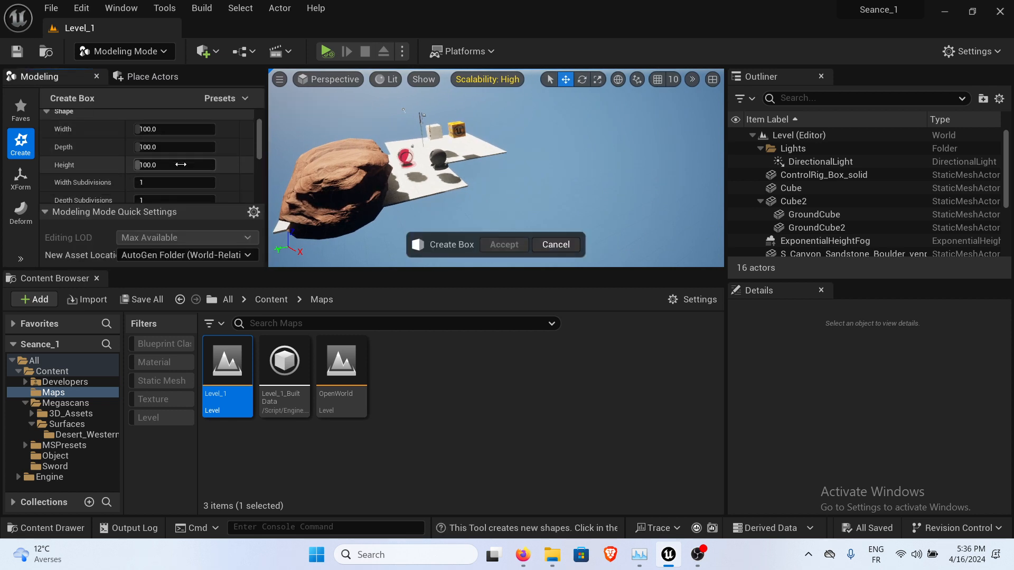
{"action": "scroll", "coordinate": [180, 163], "scroll_direction": "up", "scroll_amount": 2}
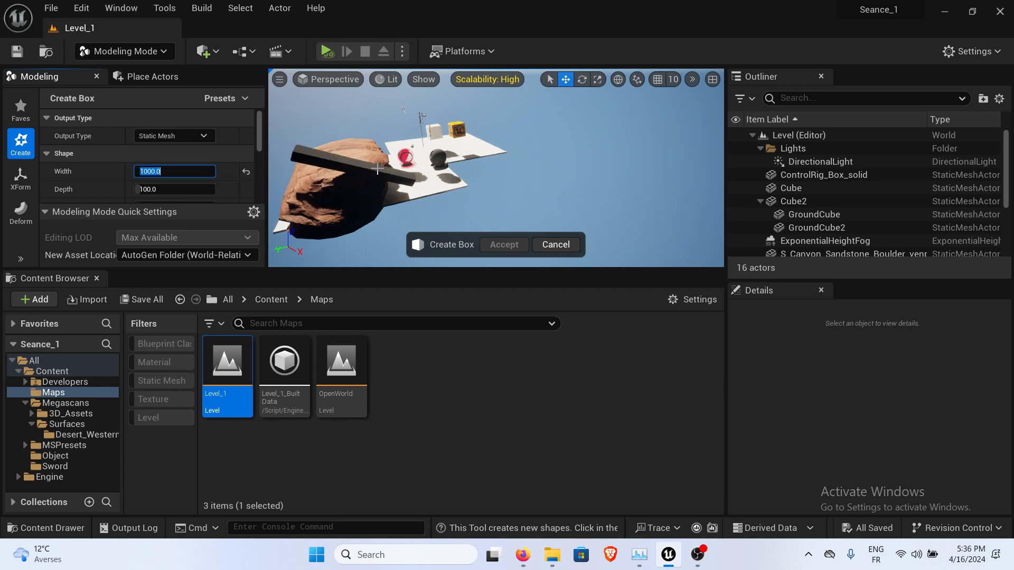
{"action": "left_click", "coordinate": [155, 171]}
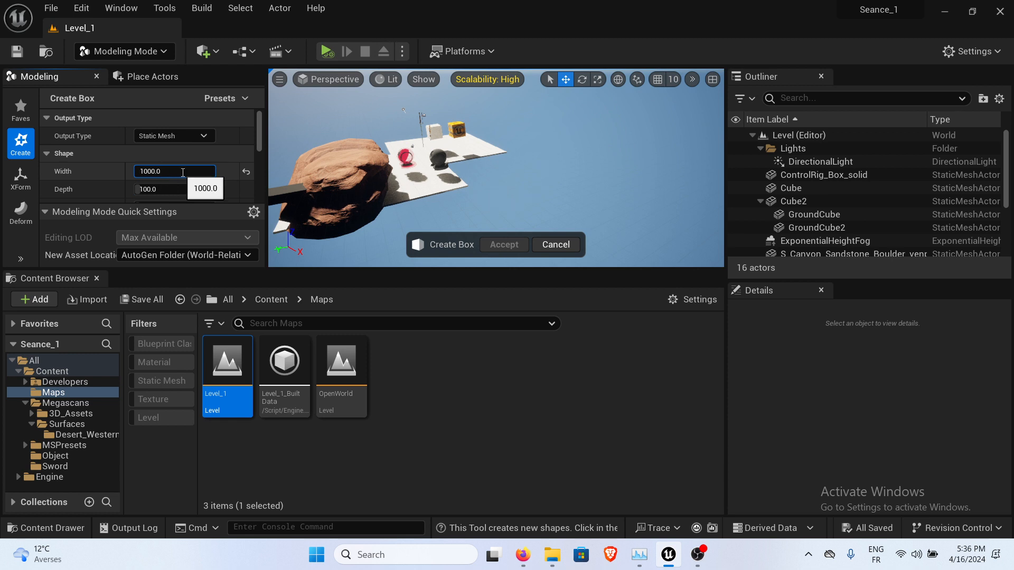
{"action": "key", "text": "Return"}
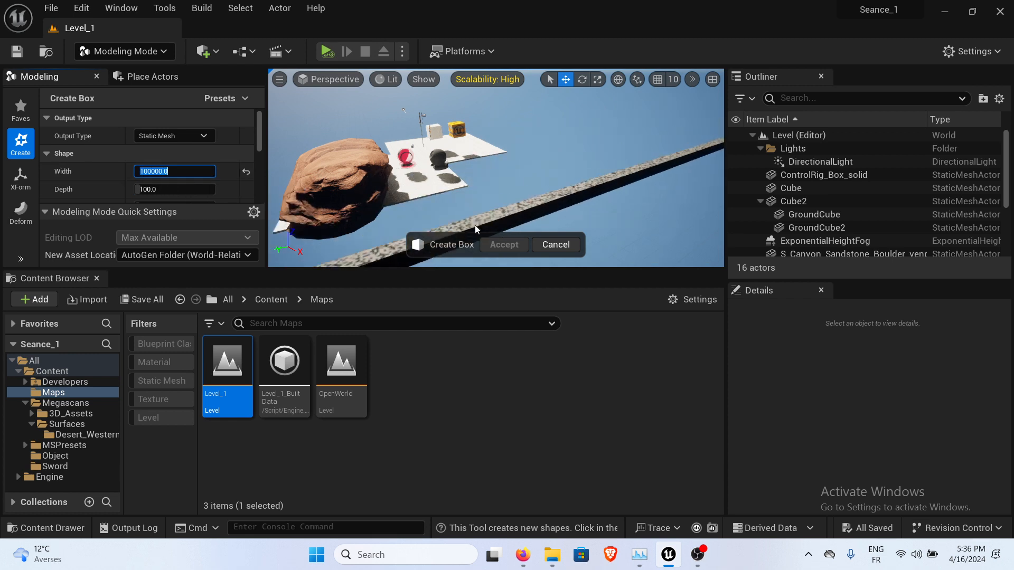
{"action": "left_click", "coordinate": [158, 189]}
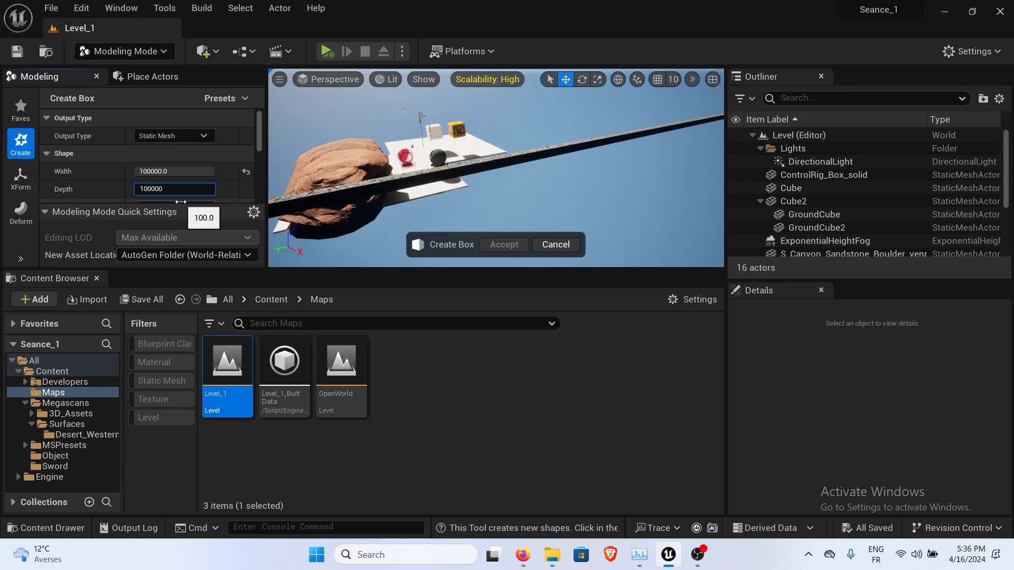
{"action": "key", "text": "Return"}
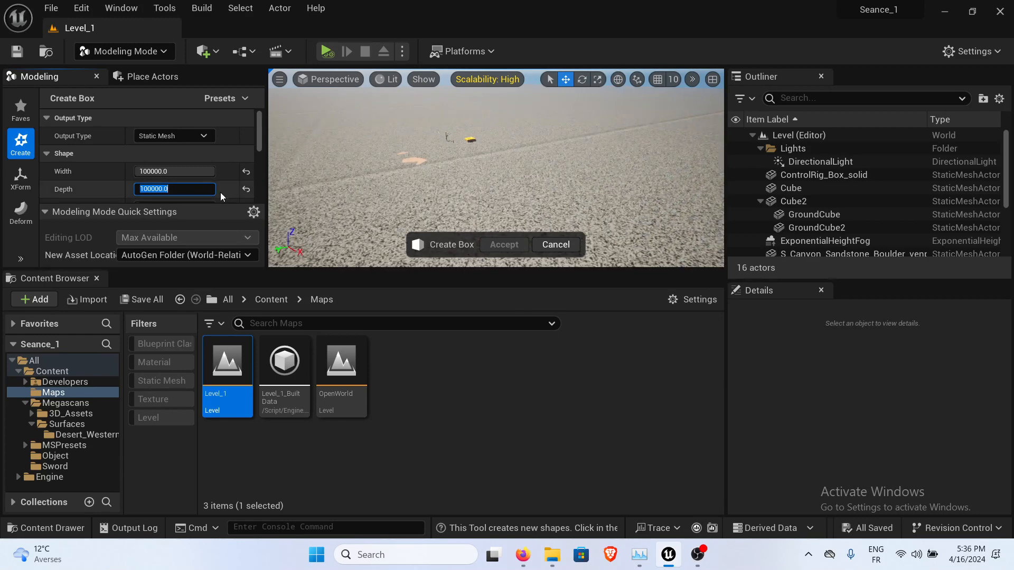
Set the new box's height to 1.
{"action": "scroll", "coordinate": [221, 192], "scroll_direction": "down", "scroll_amount": 2}
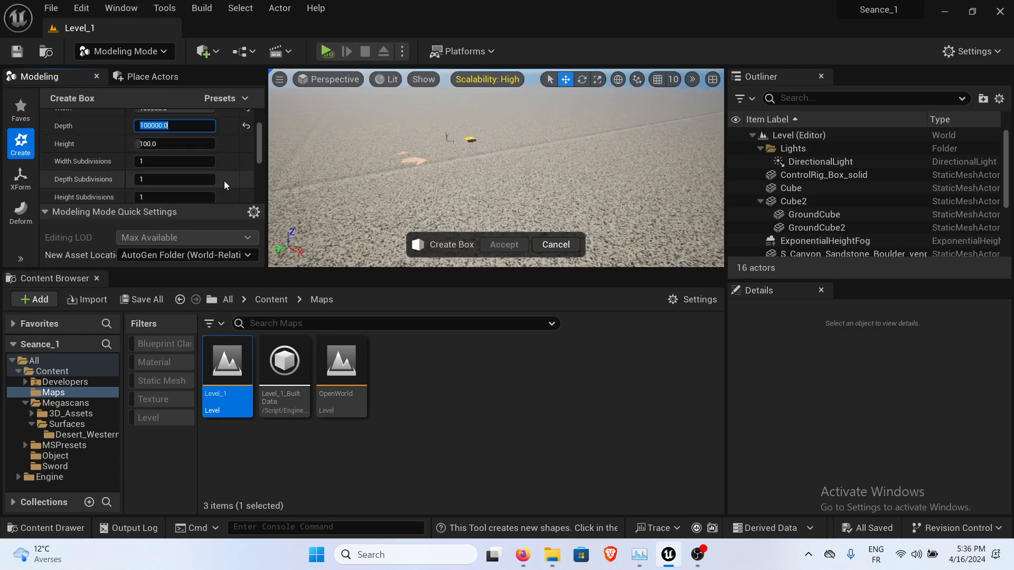
{"action": "left_click", "coordinate": [154, 145]}
{"action": "type", "text": "1"}
{"action": "key", "text": "Return"}
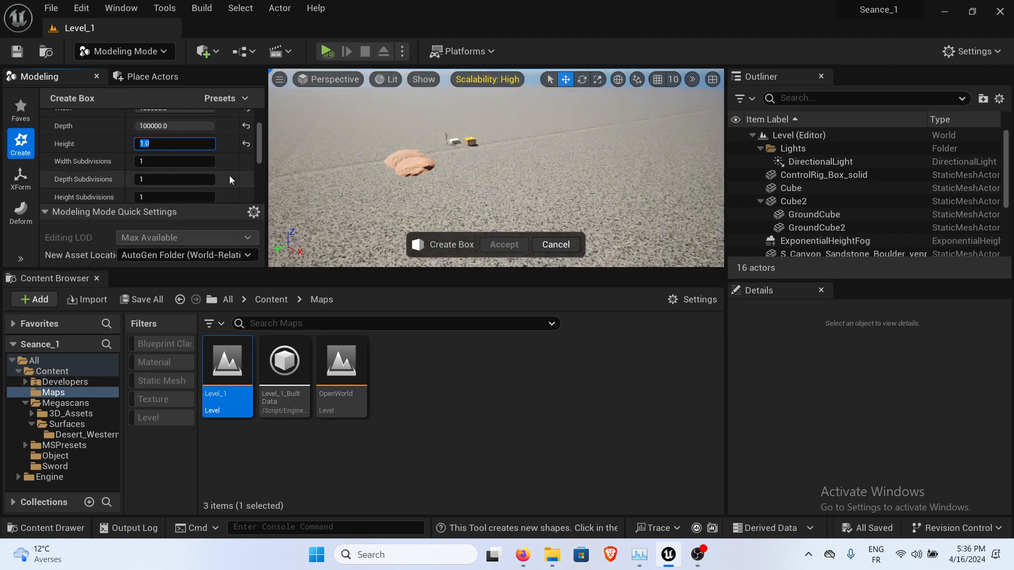
Search the materials for "san" and assign the MI_Canyon_Sandstone_Boulder instance to the new box.
{"action": "scroll", "coordinate": [225, 176], "scroll_direction": "down", "scroll_amount": 1}
{"action": "scroll", "coordinate": [190, 154], "scroll_direction": "down", "scroll_amount": 4}
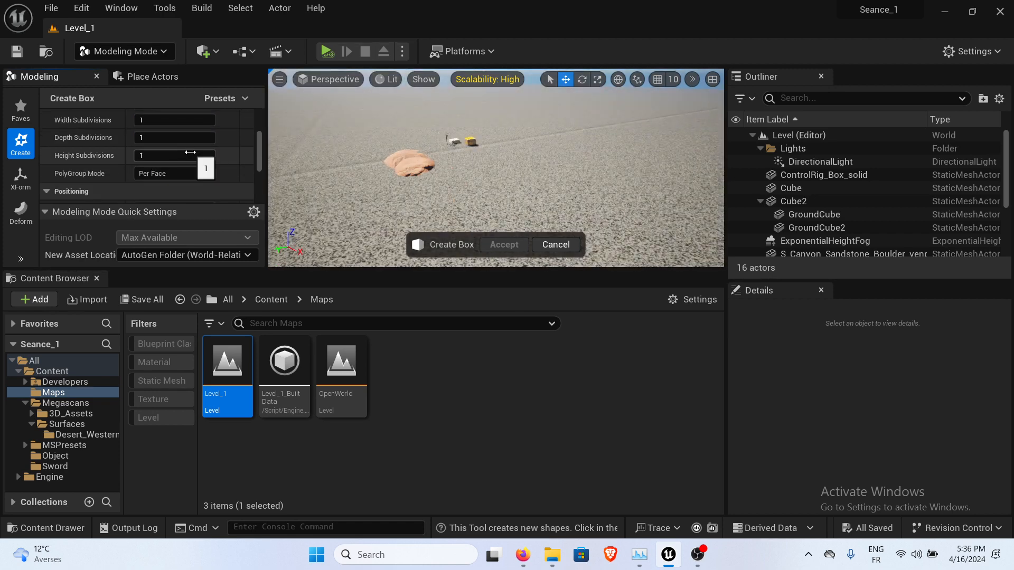
{"action": "scroll", "coordinate": [182, 176], "scroll_direction": "down", "scroll_amount": 3}
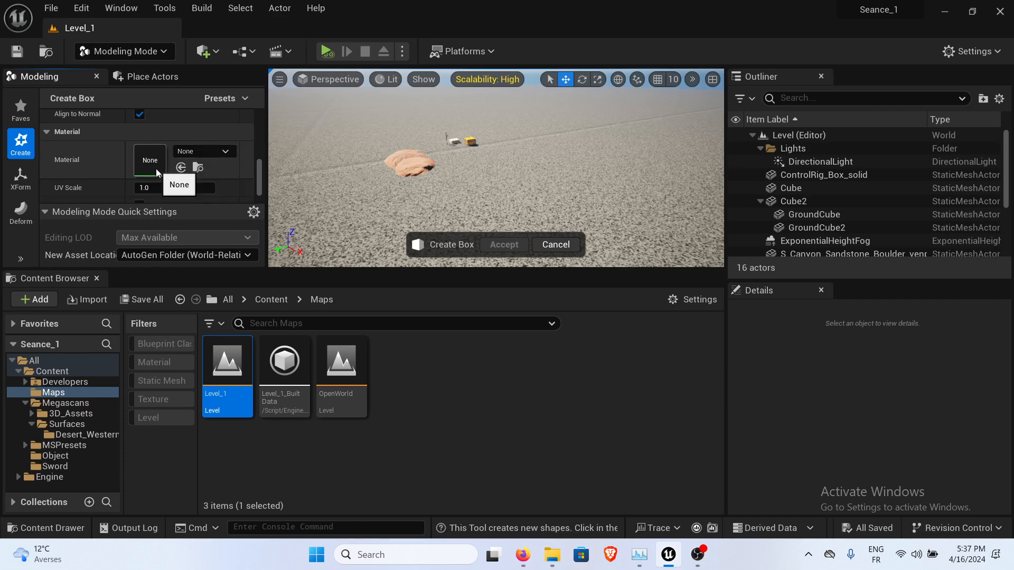
{"action": "scroll", "coordinate": [158, 170], "scroll_direction": "down", "scroll_amount": 1}
{"action": "scroll", "coordinate": [158, 173], "scroll_direction": "up", "scroll_amount": 1}
{"action": "left_click", "coordinate": [209, 153]}
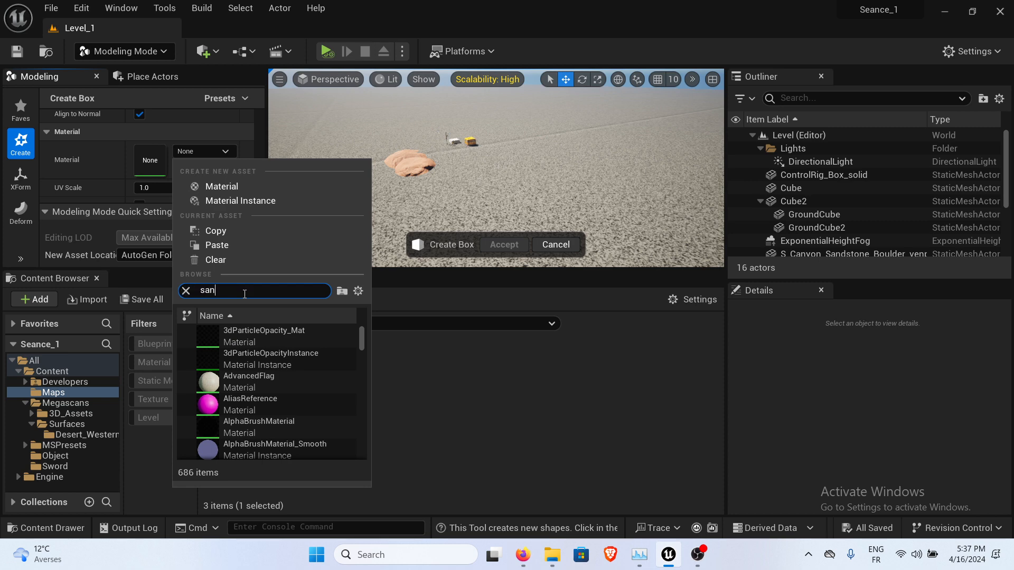
{"action": "left_click", "coordinate": [262, 335]}
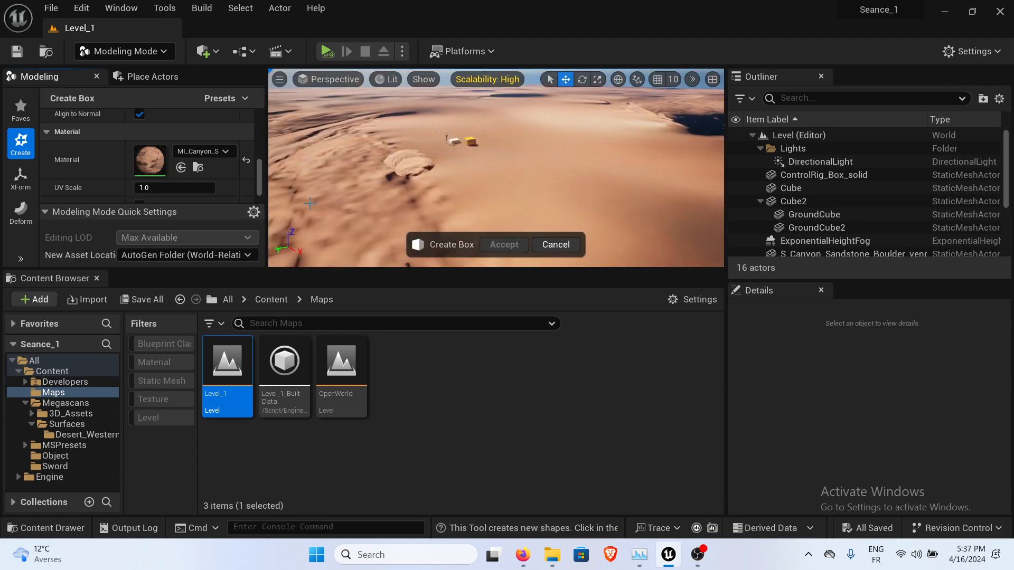
Enable World Space UV Scale for the new box and check the material tiling in the preview.
{"action": "scroll", "coordinate": [229, 187], "scroll_direction": "down", "scroll_amount": 2}
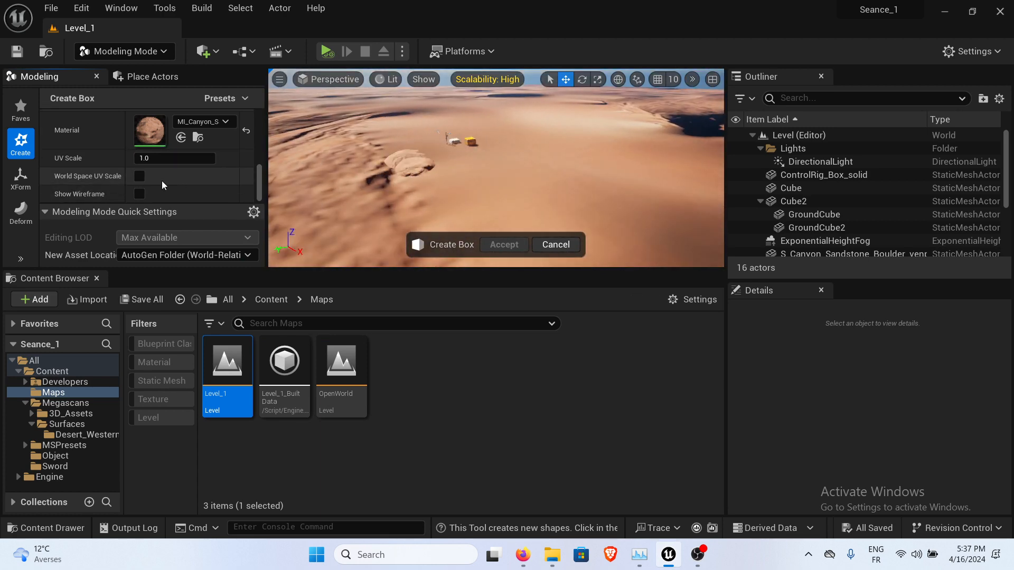
{"action": "left_click", "coordinate": [139, 179]}
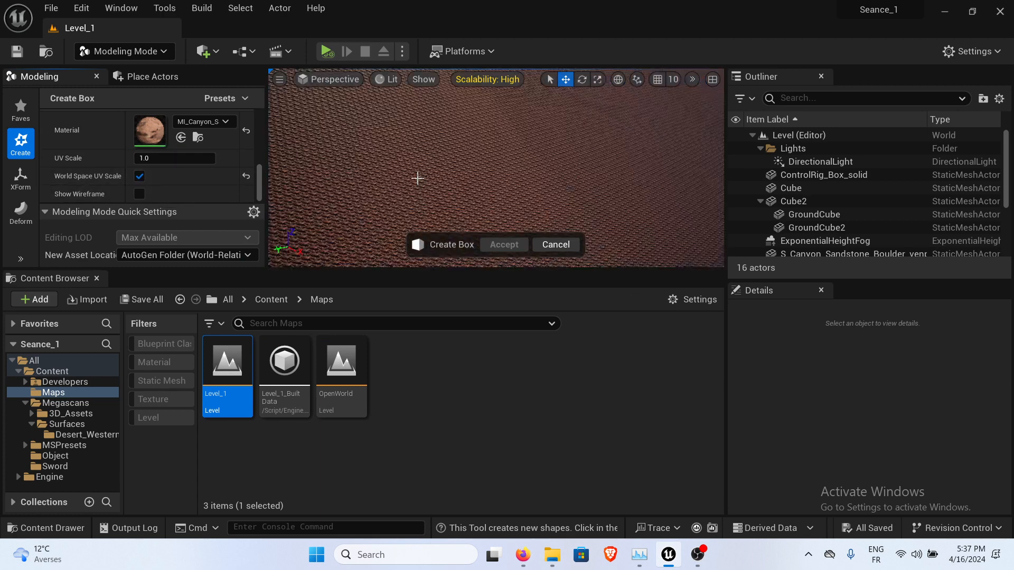
{"action": "scroll", "coordinate": [474, 194], "scroll_direction": "up", "scroll_amount": 8}
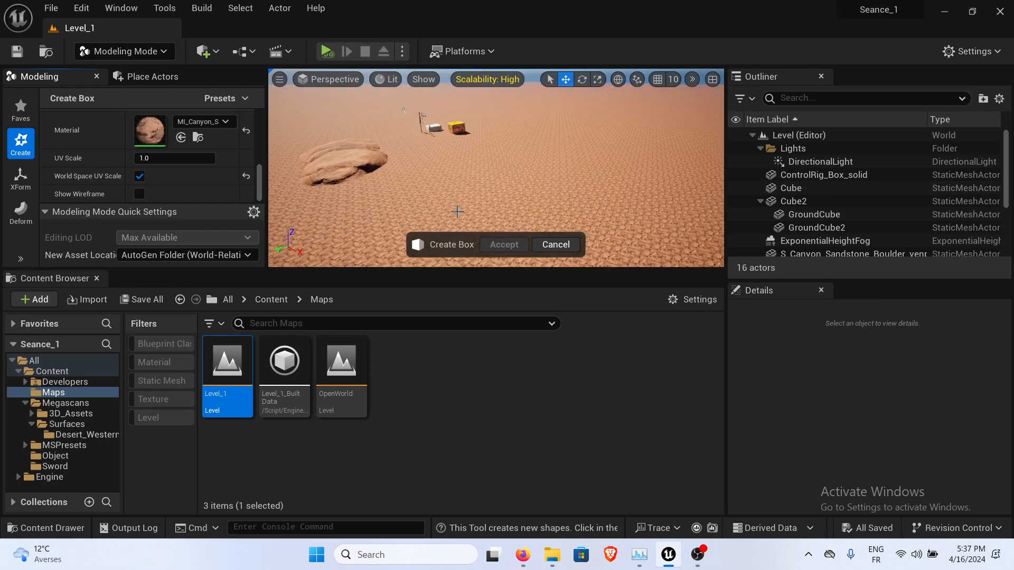
{"action": "scroll", "coordinate": [449, 206], "scroll_direction": "up", "scroll_amount": 5}
{"action": "scroll", "coordinate": [458, 209], "scroll_direction": "up", "scroll_amount": 2}
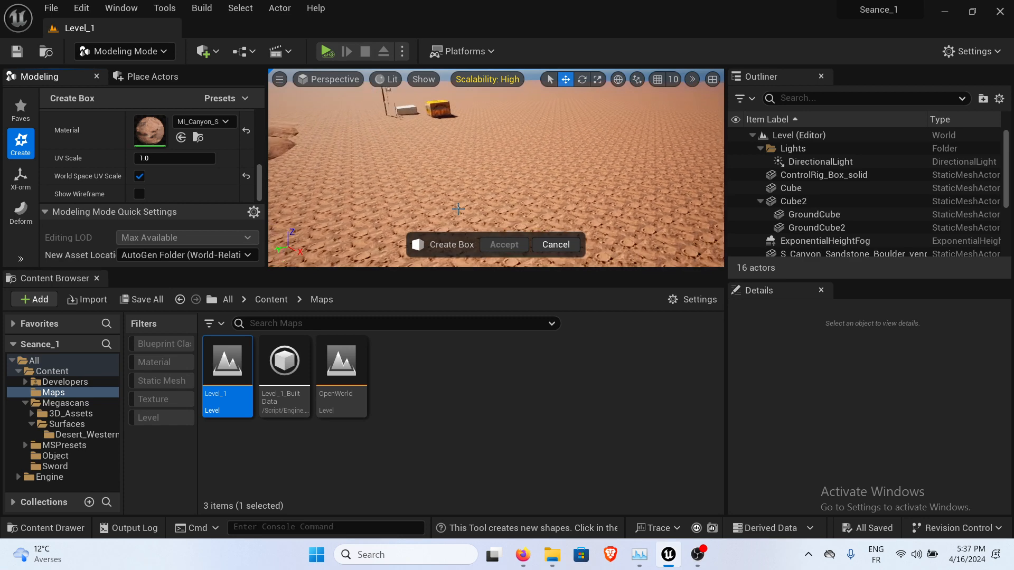
{"action": "scroll", "coordinate": [459, 209], "scroll_direction": "up", "scroll_amount": 5}
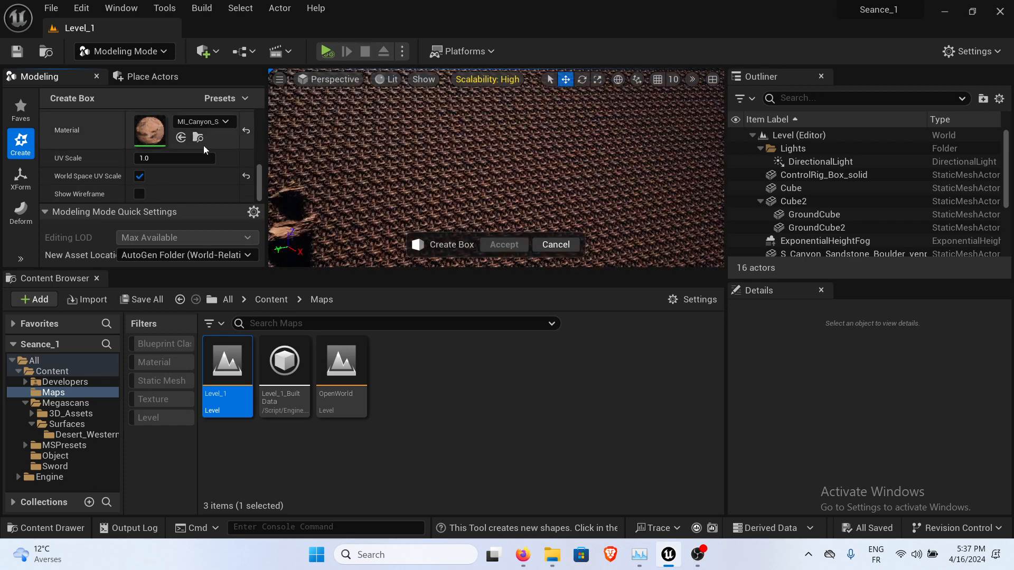
Replace the new box's material with the MI_Desert_Western_Ground_Gravel instance.
{"action": "left_click", "coordinate": [201, 122]}
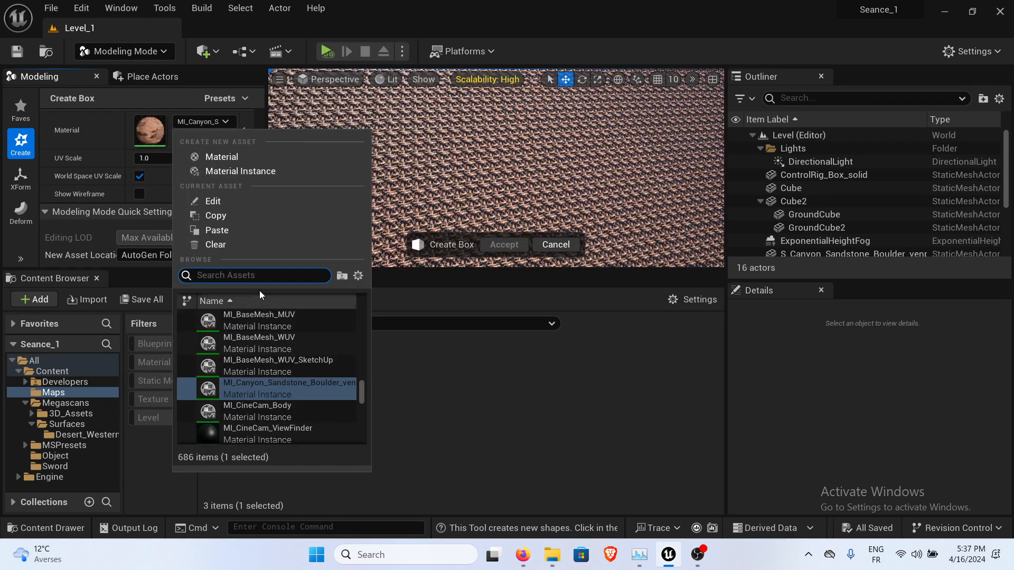
{"action": "scroll", "coordinate": [266, 386], "scroll_direction": "down", "scroll_amount": 6}
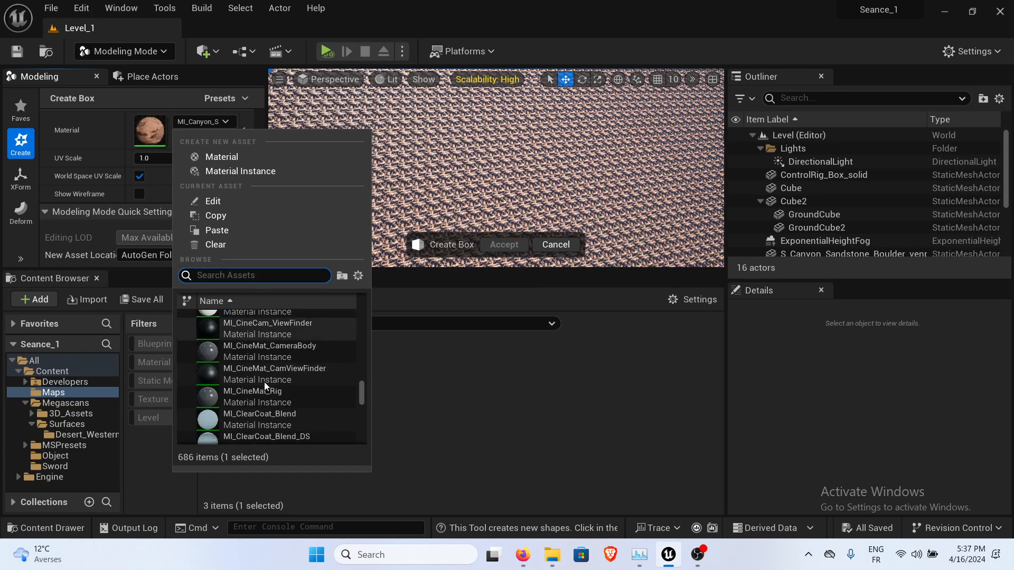
{"action": "scroll", "coordinate": [266, 386], "scroll_direction": "down", "scroll_amount": 4}
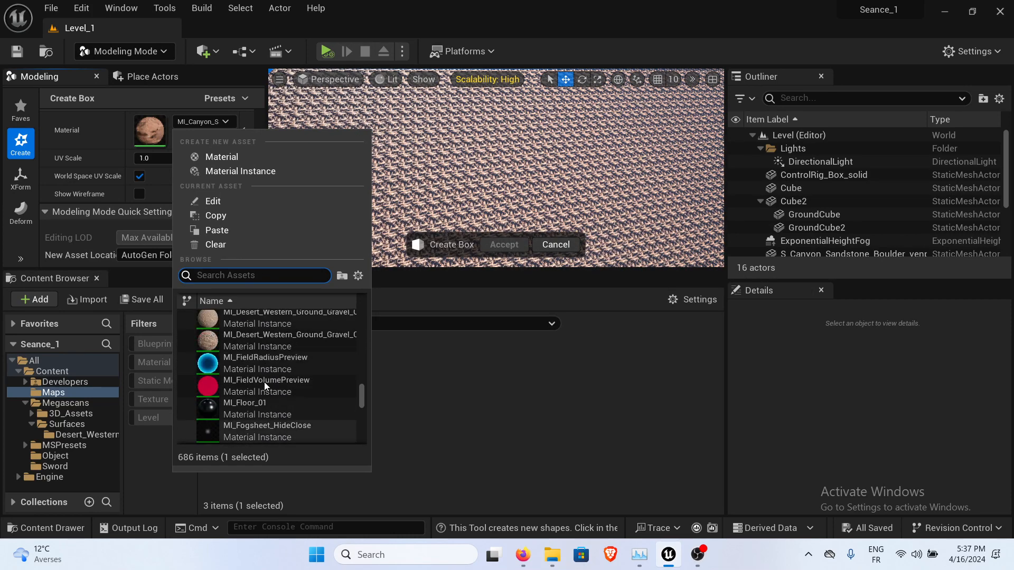
{"action": "scroll", "coordinate": [261, 391], "scroll_direction": "up", "scroll_amount": 2}
{"action": "left_click", "coordinate": [259, 391]}
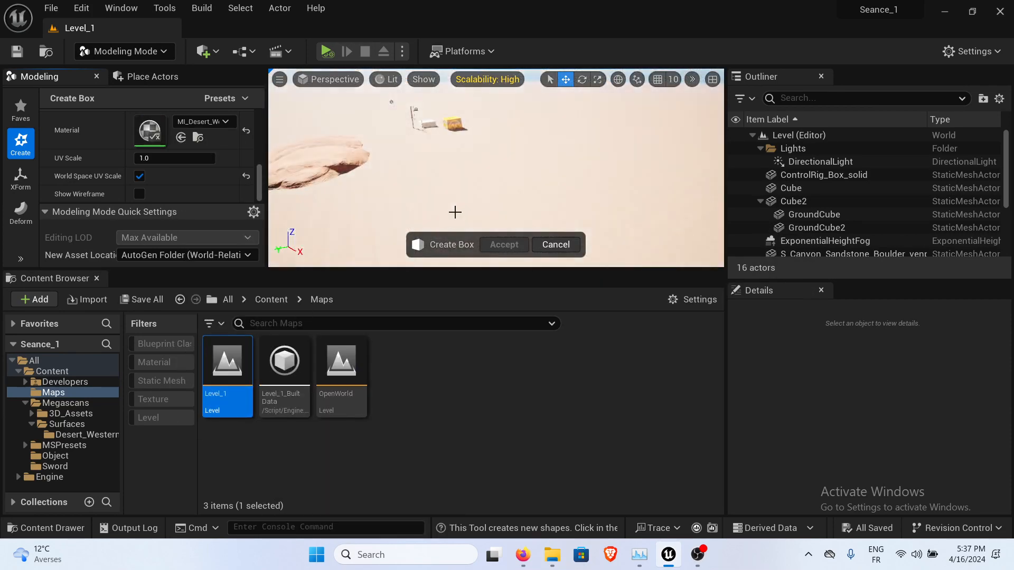
Set the new box's UV Scale to 0.1 and check the gravel tiling up close and from afar.
{"action": "scroll", "coordinate": [382, 208], "scroll_direction": "up", "scroll_amount": 5}
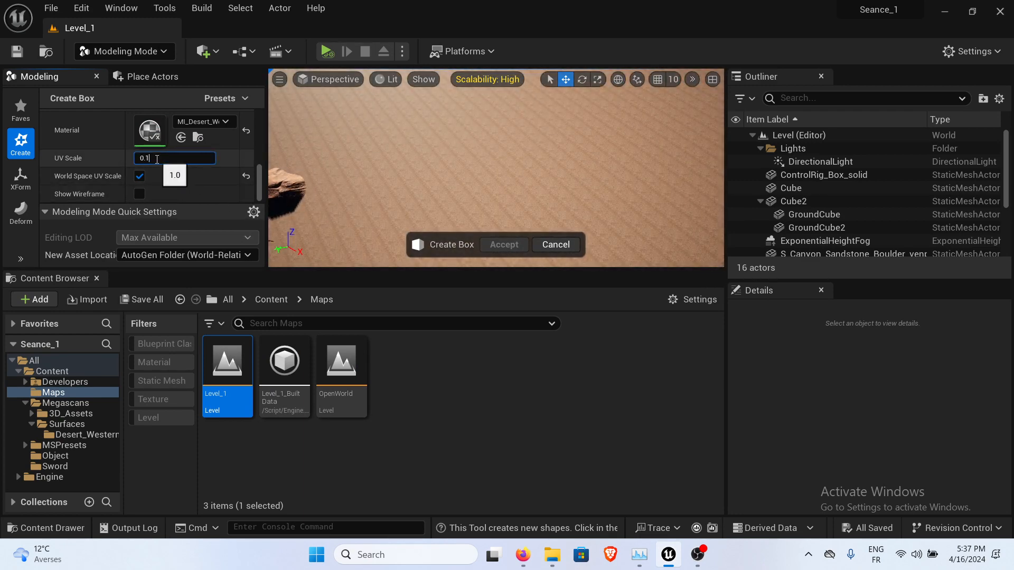
{"action": "scroll", "coordinate": [489, 156], "scroll_direction": "down", "scroll_amount": 10}
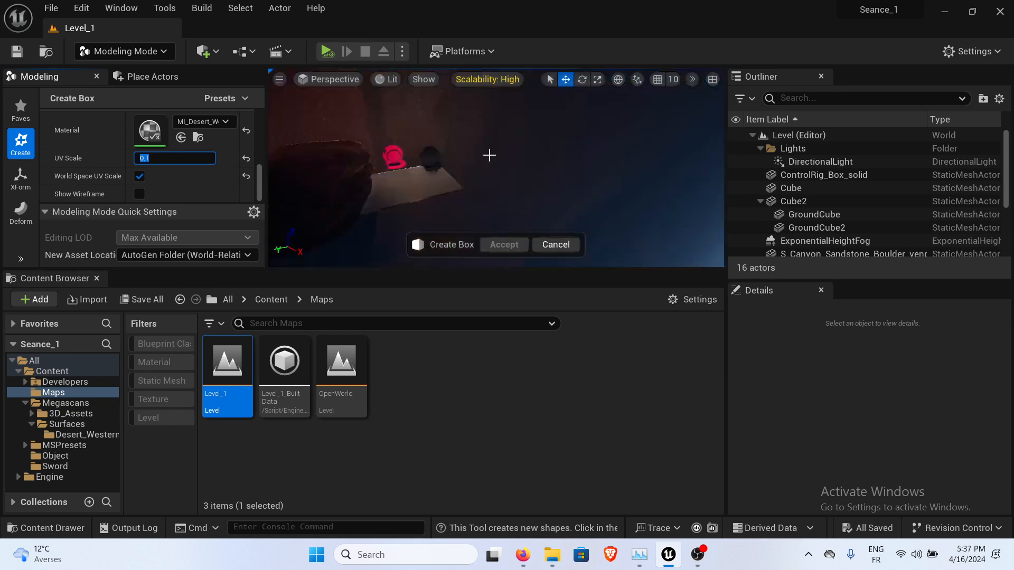
{"action": "scroll", "coordinate": [511, 163], "scroll_direction": "up", "scroll_amount": 5}
{"action": "scroll", "coordinate": [521, 183], "scroll_direction": "up", "scroll_amount": 5}
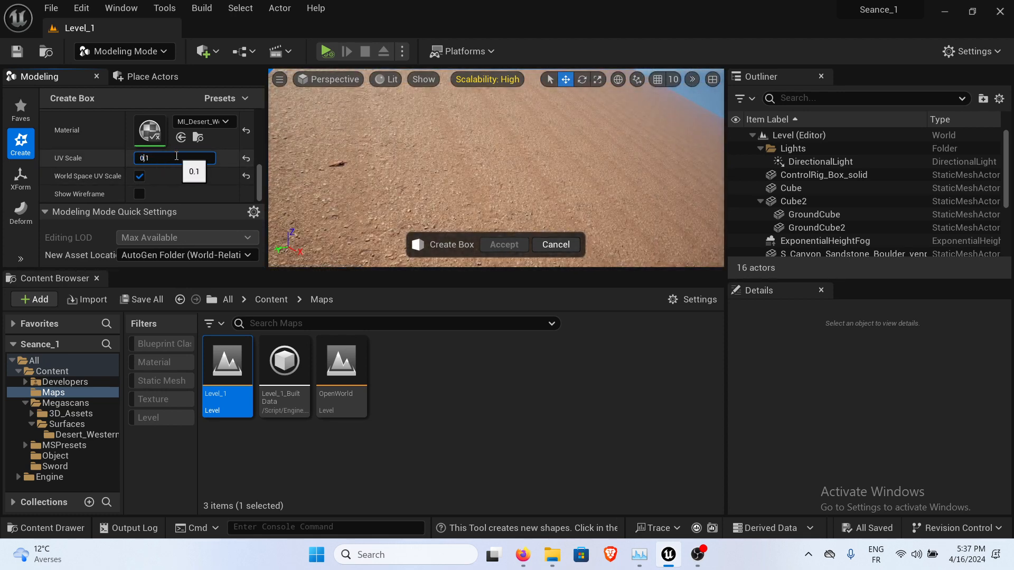
Try a UV Scale of 0.01 on the new box and return it to 0.1.
{"action": "key", "text": "Return"}
{"action": "scroll", "coordinate": [537, 165], "scroll_direction": "down", "scroll_amount": 8}
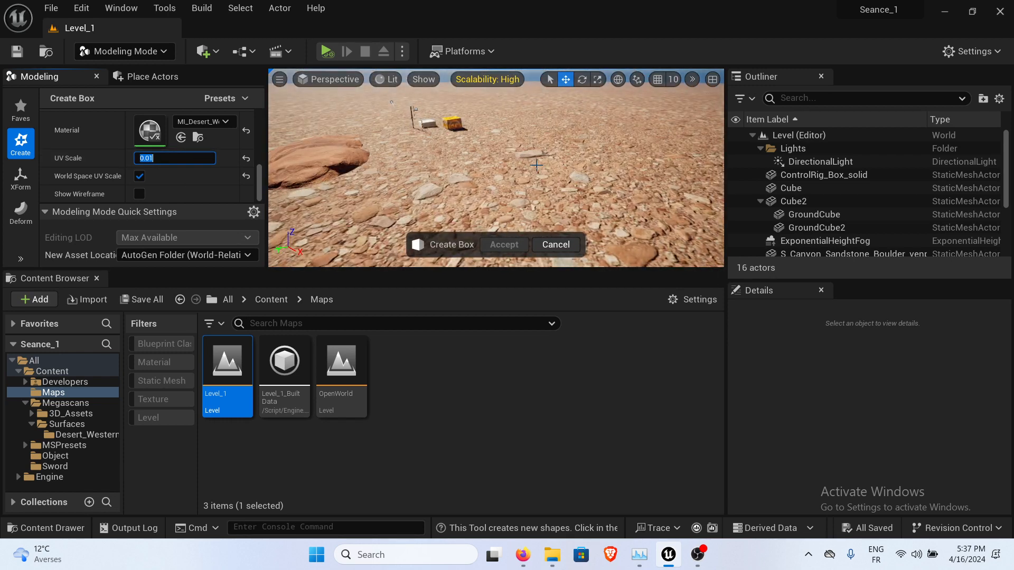
{"action": "scroll", "coordinate": [537, 164], "scroll_direction": "up", "scroll_amount": 5}
{"action": "left_click", "coordinate": [192, 166]}
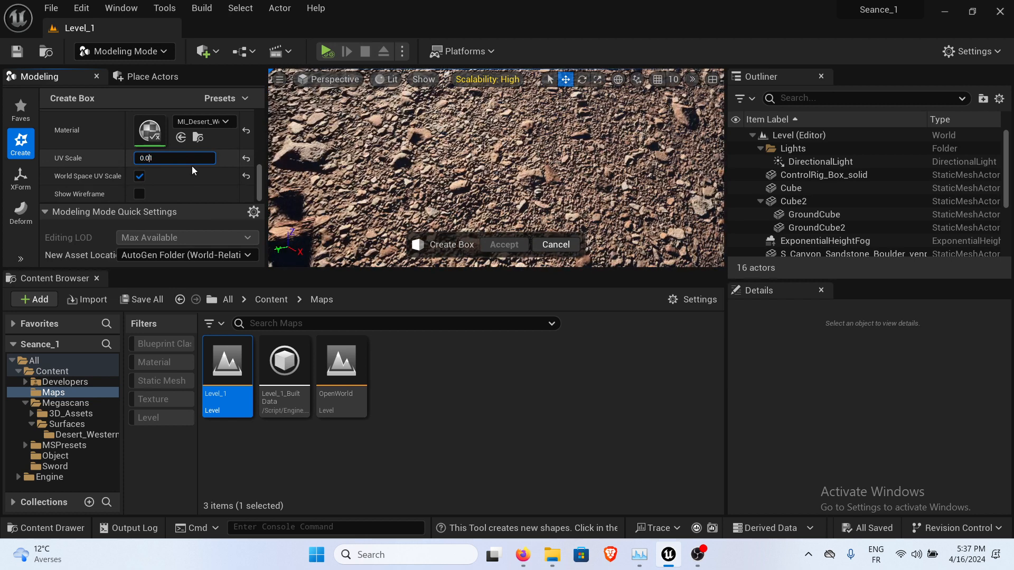
{"action": "key", "text": "BackSpace"}
{"action": "key", "text": "Return"}
{"action": "scroll", "coordinate": [519, 171], "scroll_direction": "down", "scroll_amount": 5}
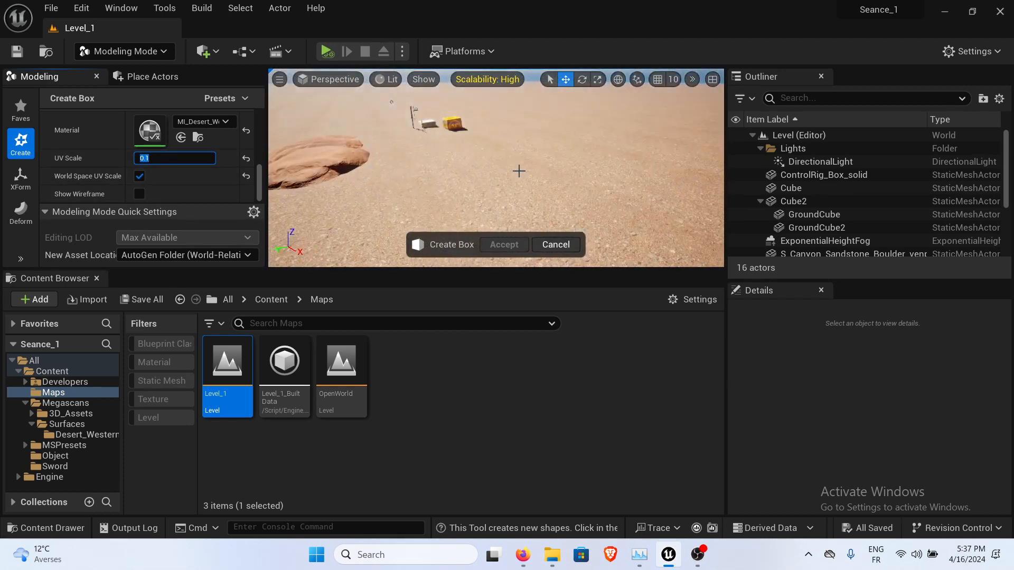
Place and accept the large gravel box in the level, lowering it until the boulder and white floors stand above it.
{"action": "scroll", "coordinate": [519, 171], "scroll_direction": "down", "scroll_amount": 2}
{"action": "left_click", "coordinate": [554, 181]}
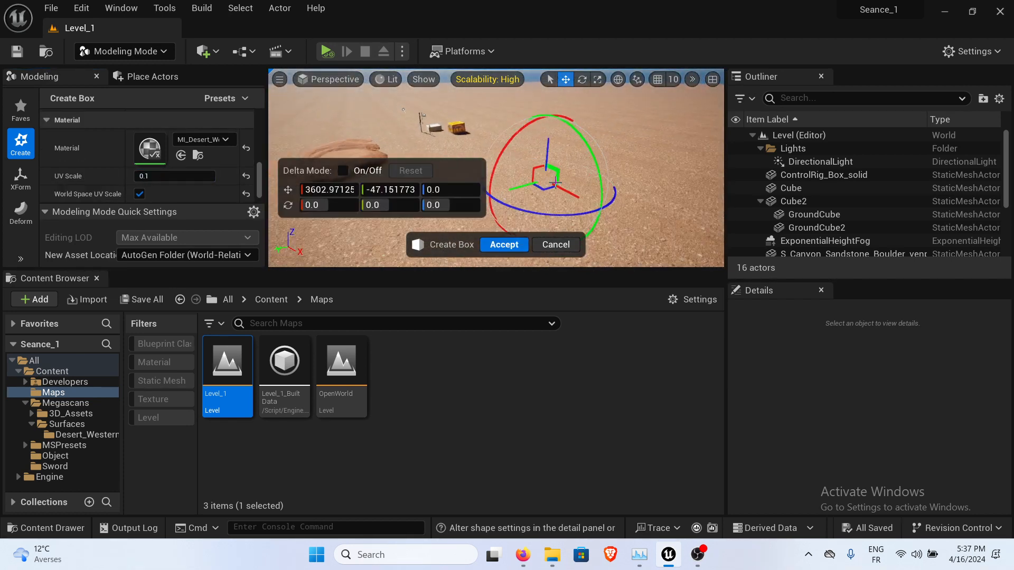
{"action": "left_click", "coordinate": [504, 245]}
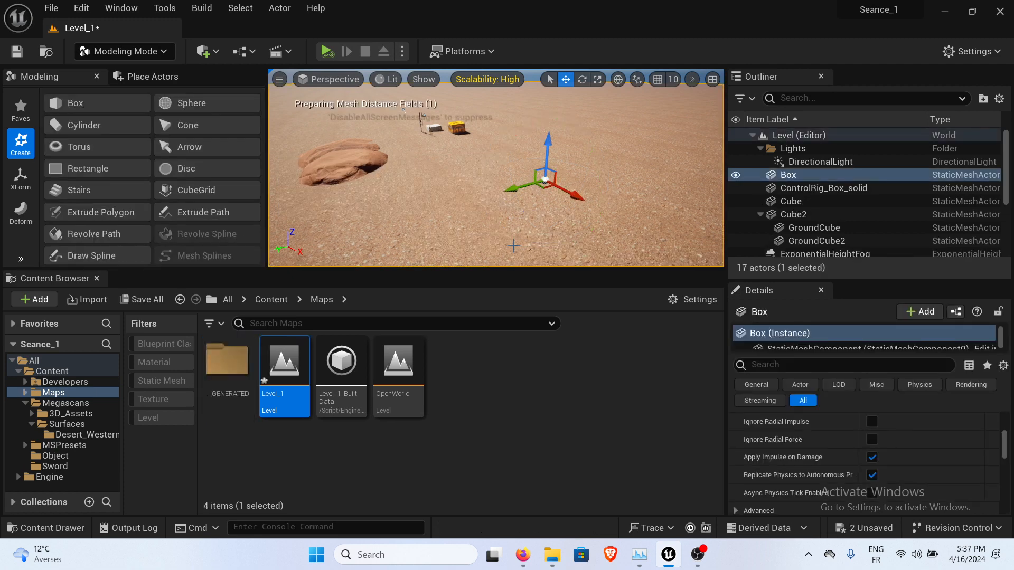
{"action": "left_click_drag", "start_coordinate": [550, 148], "coordinate": [536, 201]}
{"action": "right_click_drag", "start_coordinate": [592, 141], "coordinate": [607, 124]}
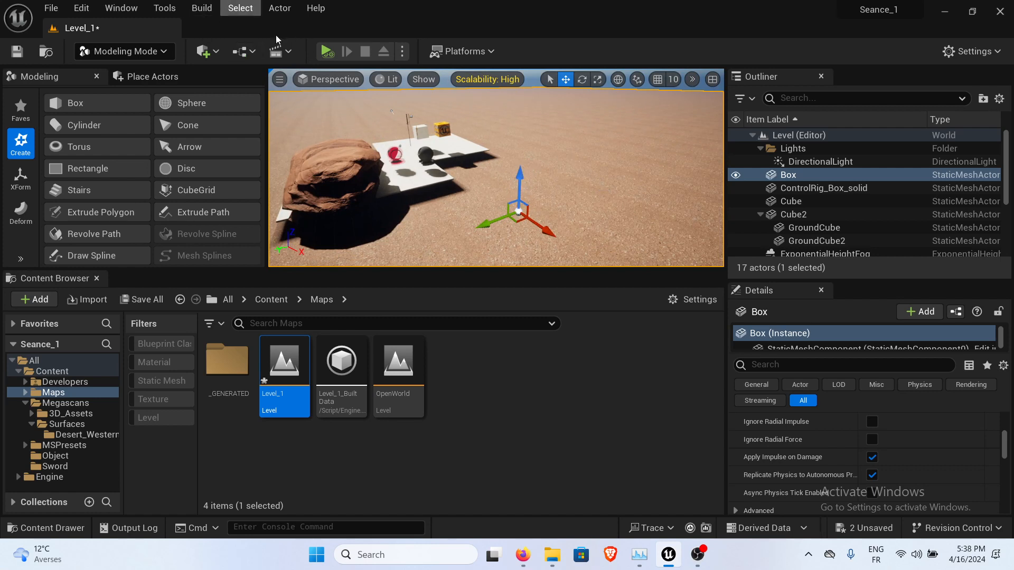
Examine the scene's collision shapes in the Player Collision view mode and return the viewport to Lit.
{"action": "left_click", "coordinate": [400, 82]}
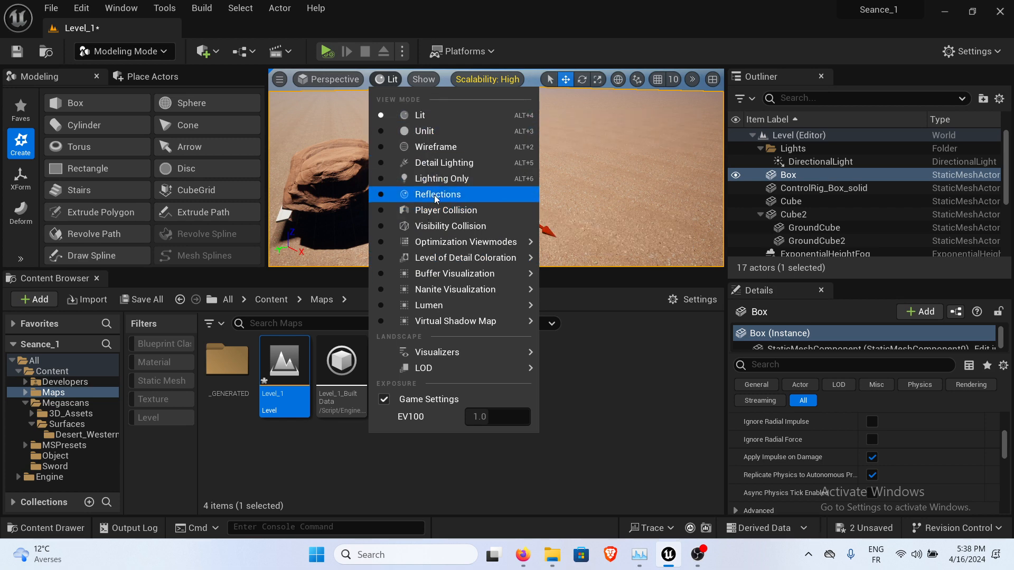
{"action": "left_click", "coordinate": [439, 212]}
{"action": "right_click_drag", "start_coordinate": [546, 136], "coordinate": [488, 204]}
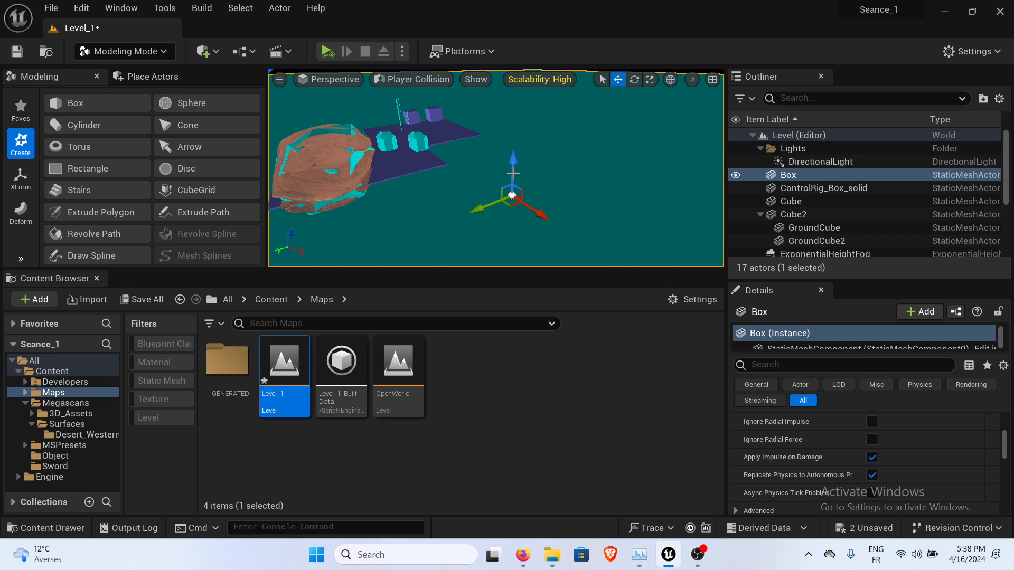
{"action": "right_click_drag", "start_coordinate": [512, 173], "coordinate": [516, 138]}
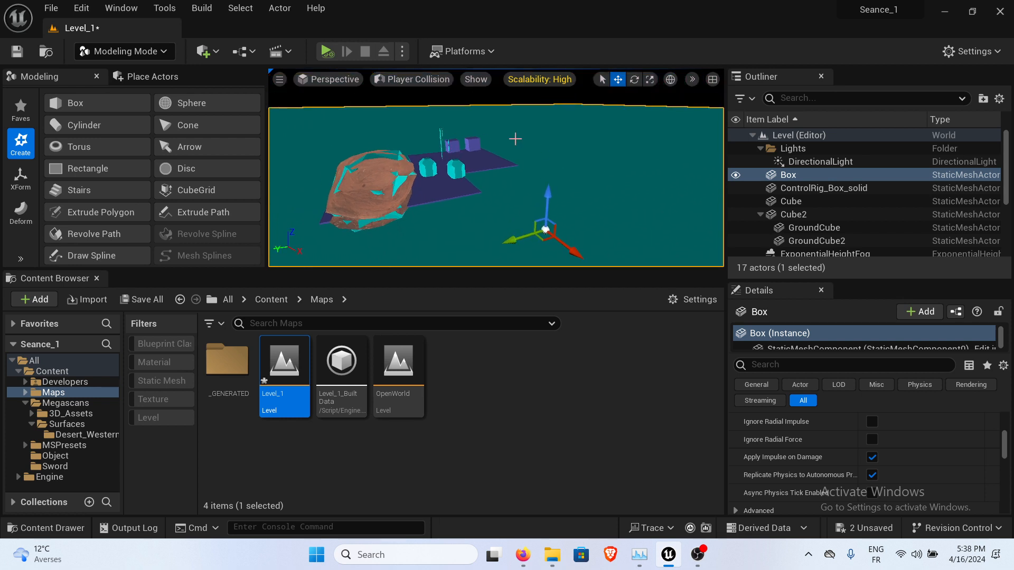
{"action": "left_click", "coordinate": [408, 84]}
{"action": "mouse_move", "coordinate": [434, 281]}
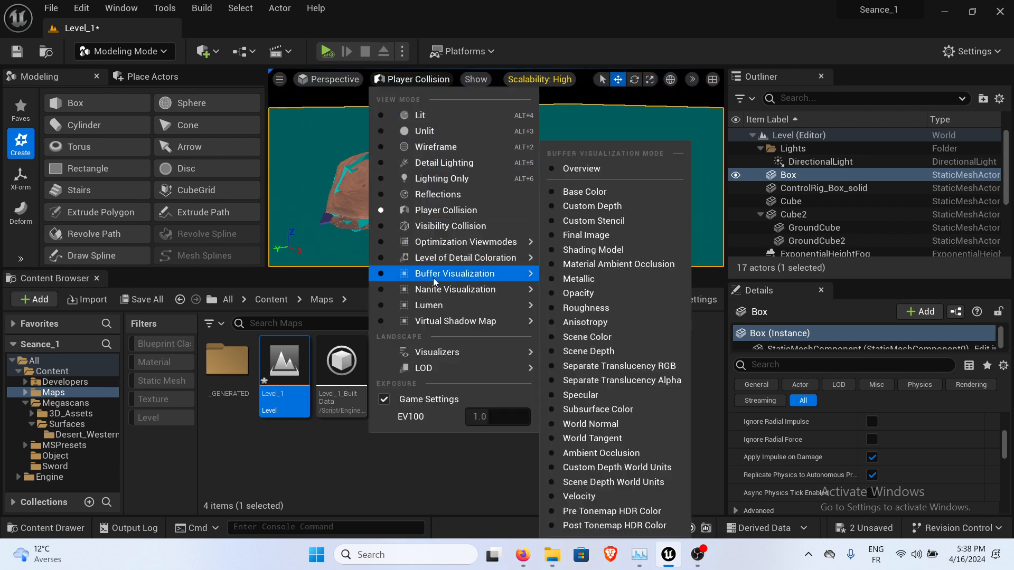
{"action": "left_click", "coordinate": [444, 116]}
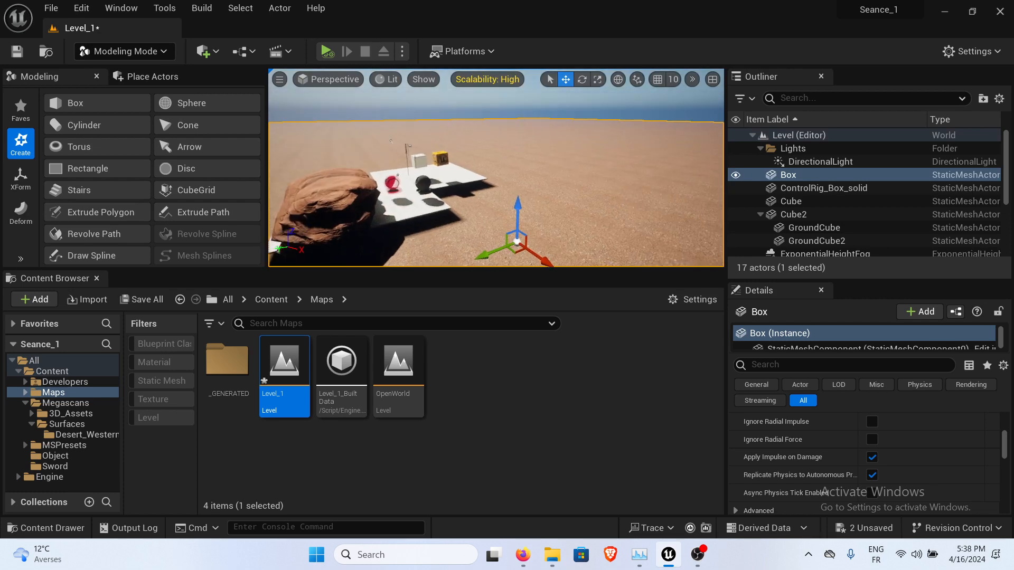
{"action": "mouse_move", "coordinate": [496, 169]}
{"action": "right_mouse_down"}
{"action": "mouse_move", "coordinate": [526, 155]}
{"action": "mouse_move", "coordinate": [492, 185]}
{"action": "right_mouse_up"}
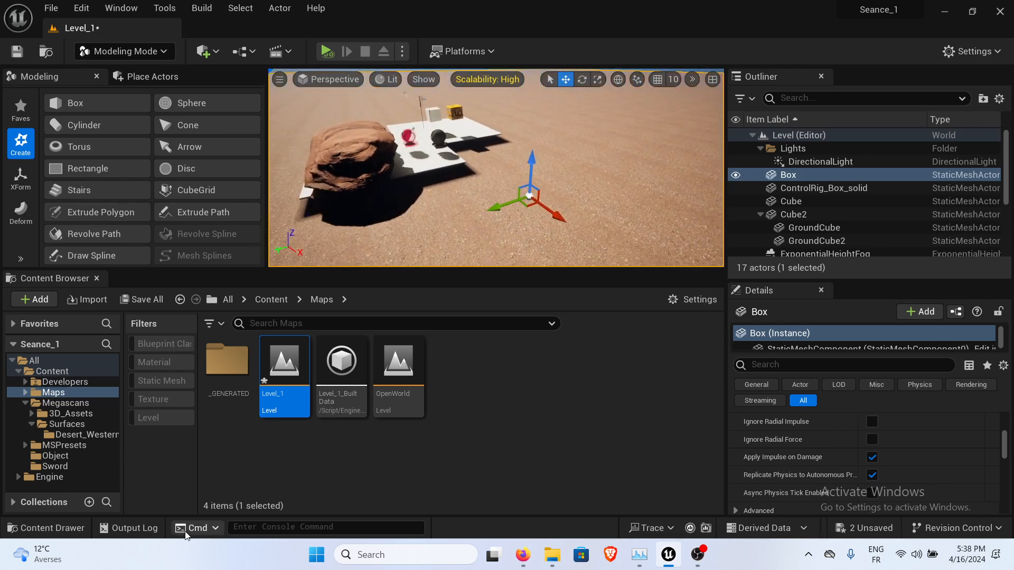
Save the level and apply the MI_Desert_Western_Ground_Gravel_Coarse_02_xglmbct_2K_1 material instance from the Megascans surfaces to the ground box.
{"action": "left_click", "coordinate": [16, 51]}
{"action": "left_click", "coordinate": [255, 300]}
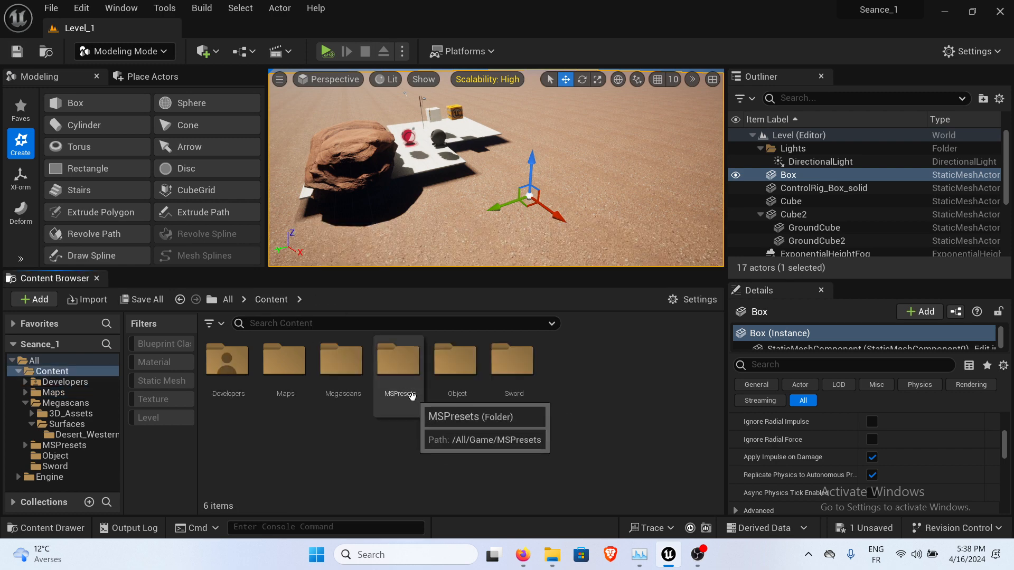
{"action": "double_click", "coordinate": [399, 370]}
{"action": "left_click", "coordinate": [280, 301]}
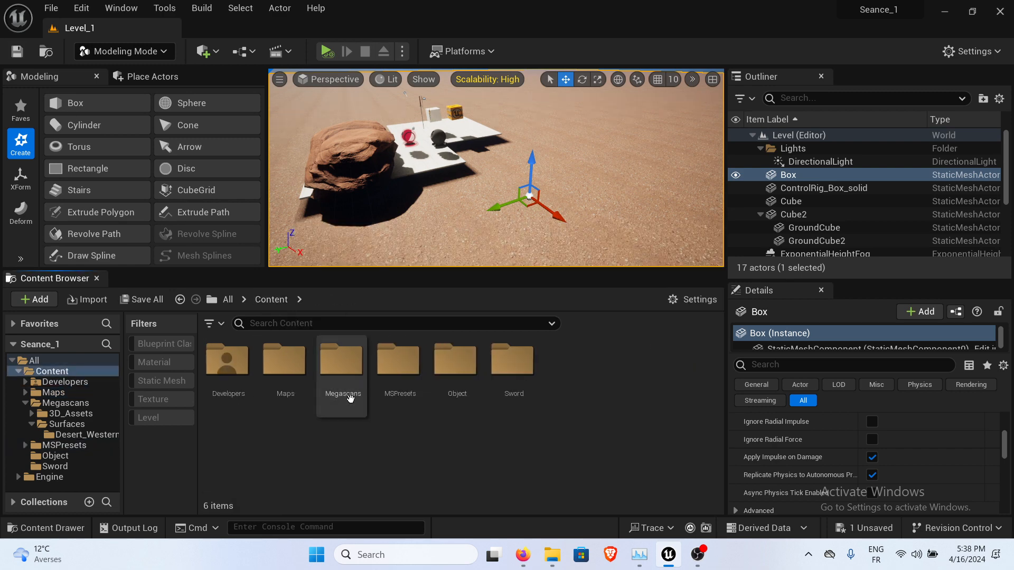
{"action": "double_click", "coordinate": [335, 383]}
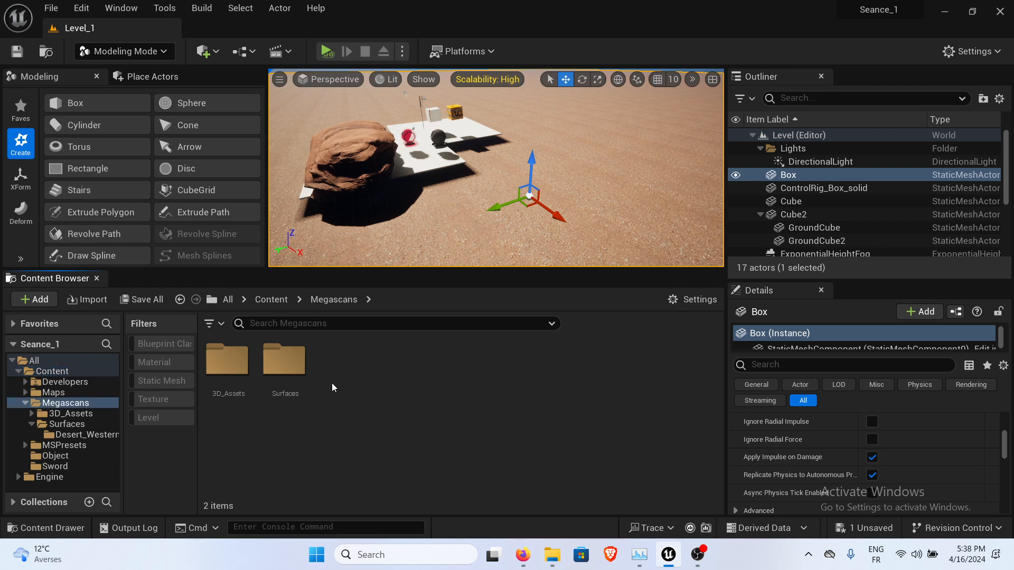
{"action": "double_click", "coordinate": [285, 365]}
{"action": "double_click", "coordinate": [222, 367]}
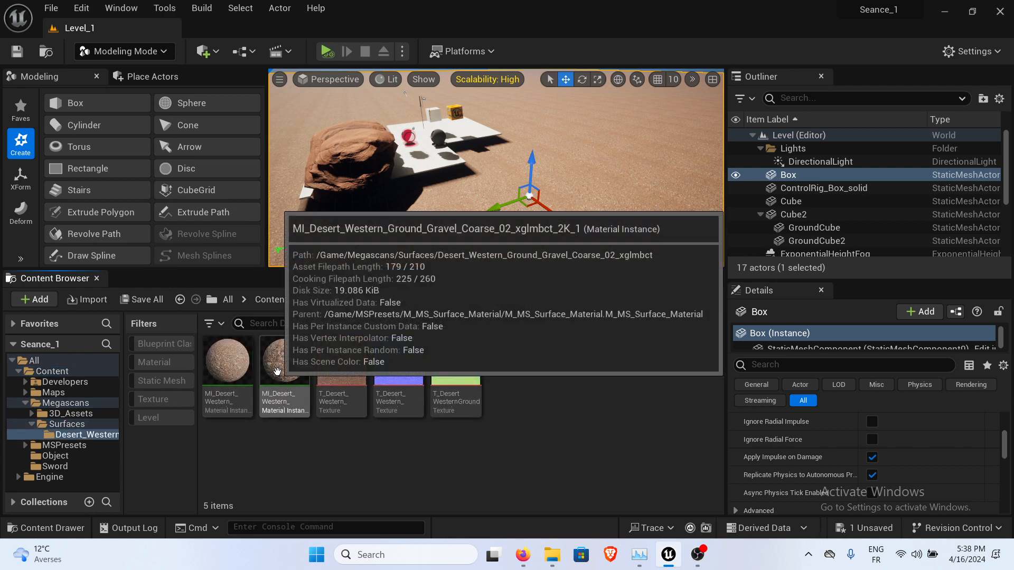
{"action": "left_click_drag", "start_coordinate": [274, 376], "coordinate": [595, 181]}
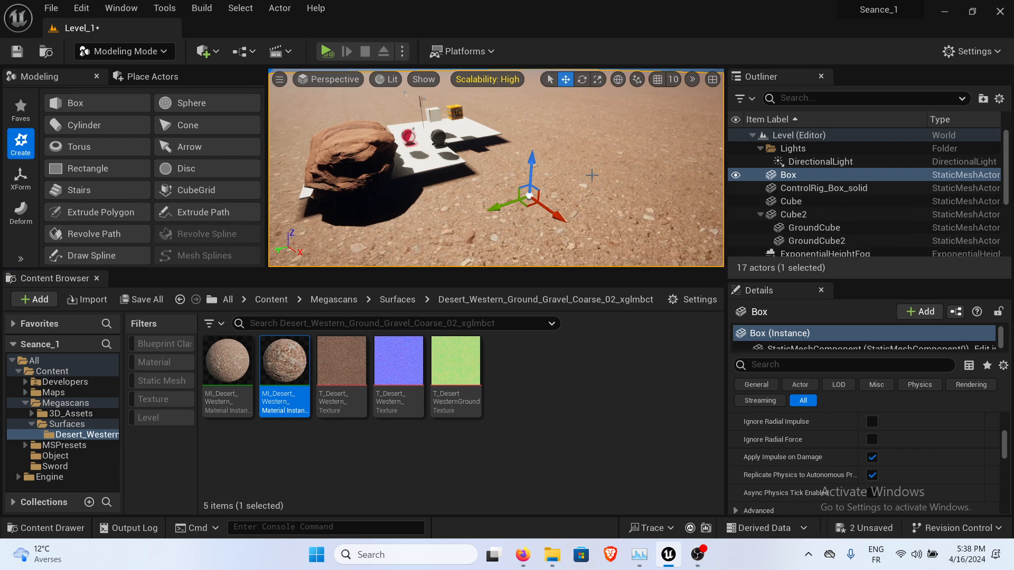
{"action": "right_click_drag", "start_coordinate": [581, 203], "coordinate": [509, 195]}
{"action": "key", "text": "w"}
{"action": "key", "text": "s"}
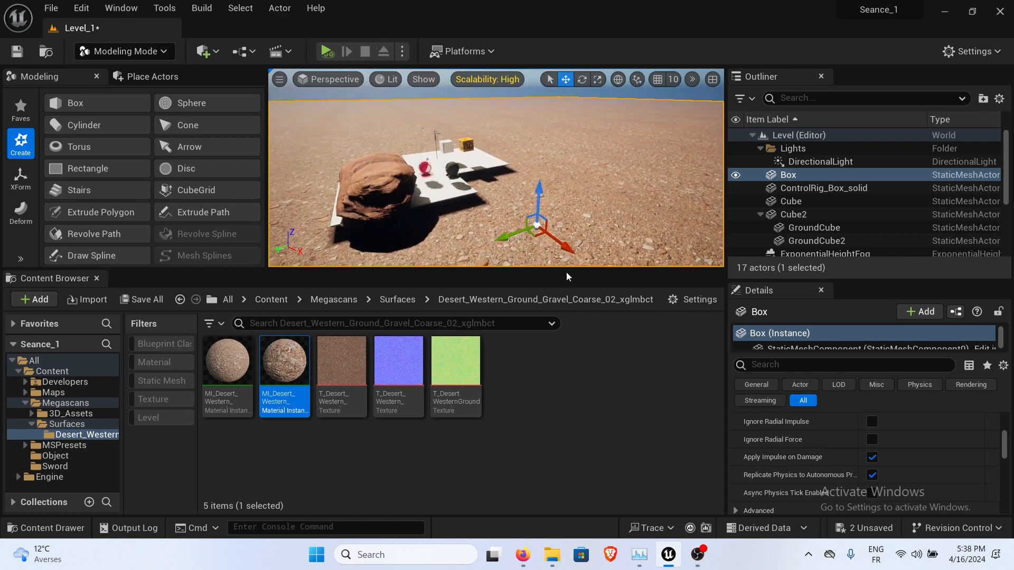
{"action": "right_click_drag", "start_coordinate": [596, 192], "coordinate": [594, 207]}
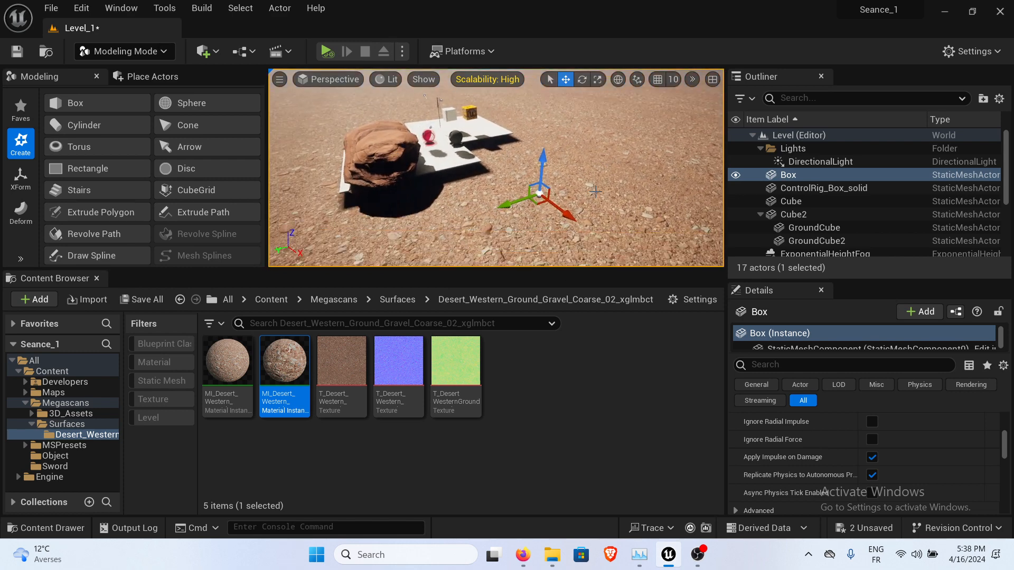
Examine the boulder's mesh up close in the Nanite Triangles visualization and return the viewport to Lit.
{"action": "left_click", "coordinate": [372, 159]}
{"action": "left_click", "coordinate": [540, 194]}
{"action": "left_click", "coordinate": [385, 81]}
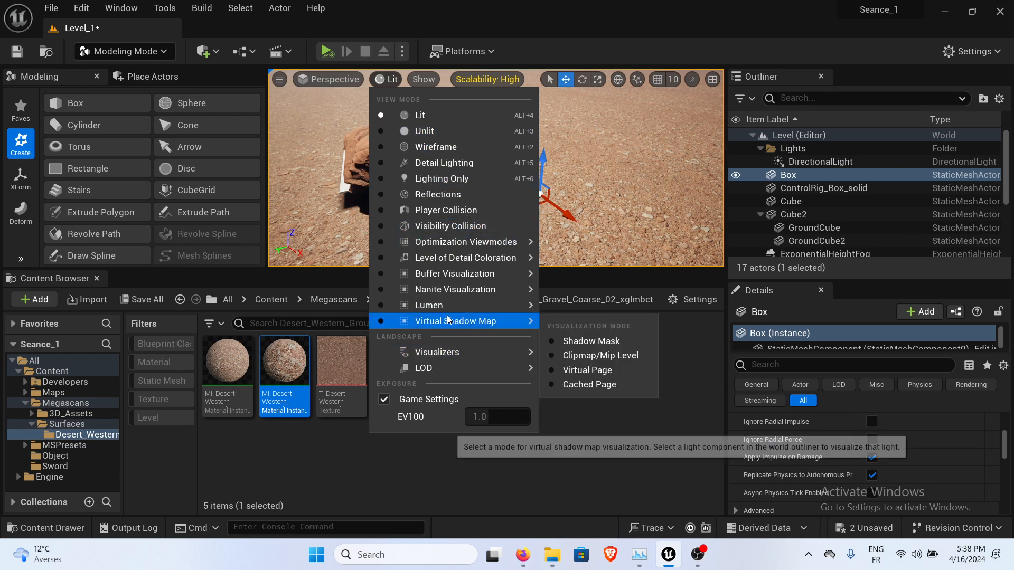
{"action": "mouse_move", "coordinate": [457, 294]}
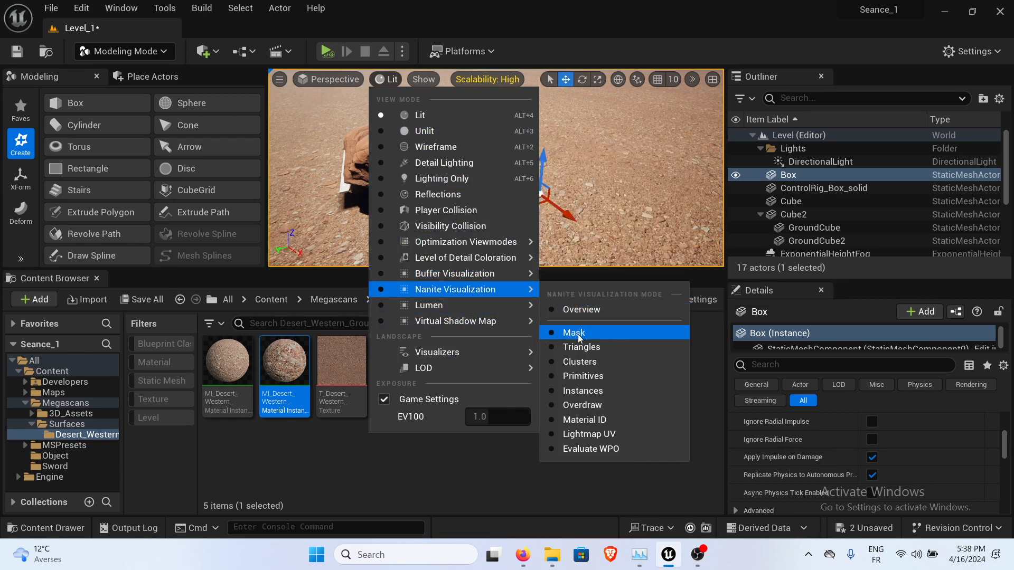
{"action": "left_click", "coordinate": [579, 348]}
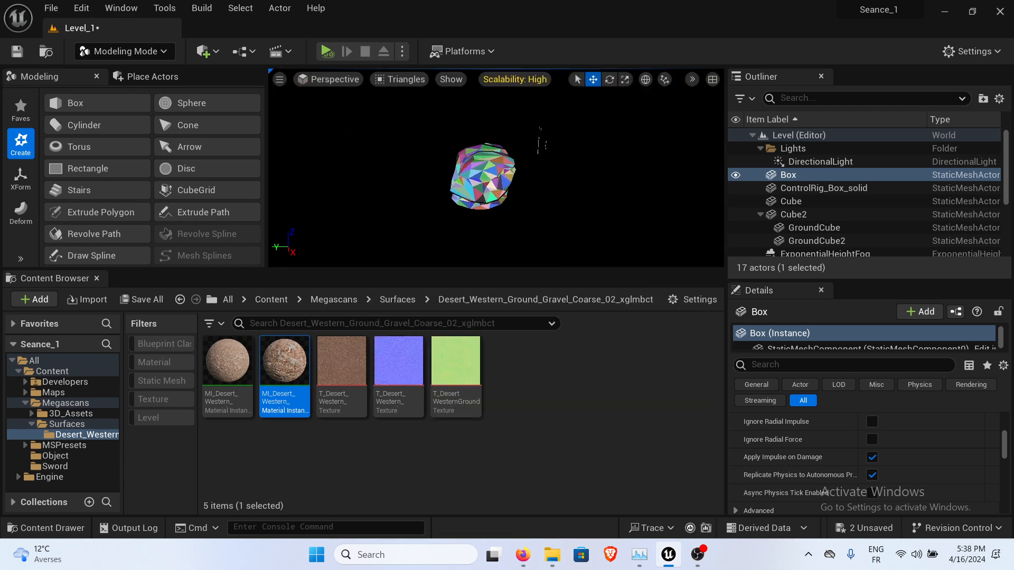
{"action": "key", "text": "w"}
{"action": "mouse_move", "coordinate": [491, 211]}
{"action": "right_mouse_down"}
{"action": "mouse_move", "coordinate": [482, 210]}
{"action": "mouse_move", "coordinate": [488, 198]}
{"action": "mouse_move", "coordinate": [490, 211]}
{"action": "right_mouse_up"}
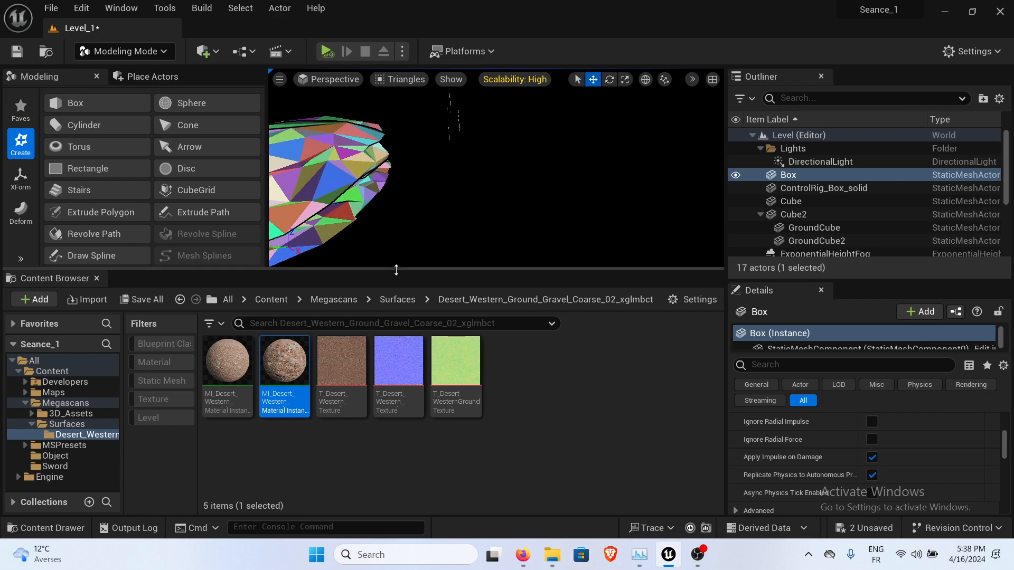
{"action": "left_click", "coordinate": [401, 80]}
{"action": "left_click", "coordinate": [426, 117]}
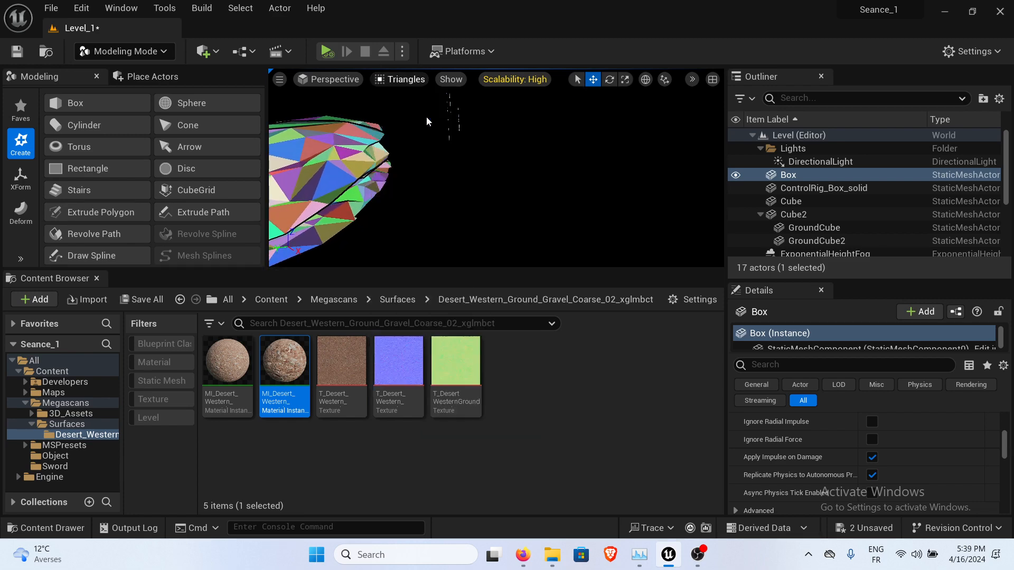
{"action": "scroll", "coordinate": [539, 186], "scroll_direction": "down", "scroll_amount": 2}
{"action": "right_click_drag", "start_coordinate": [539, 185], "coordinate": [543, 196]}
{"action": "scroll", "coordinate": [523, 182], "scroll_direction": "down", "scroll_amount": 3}
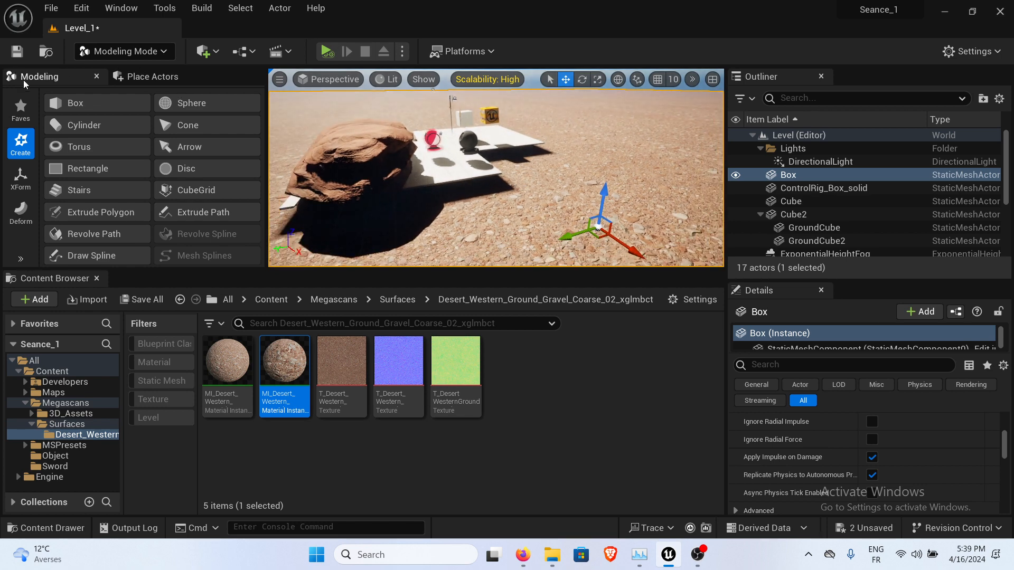
Save Level_1, deselect the material asset and check the Notes Cours Unreal Engine document in Firefox.
{"action": "left_click", "coordinate": [515, 444]}
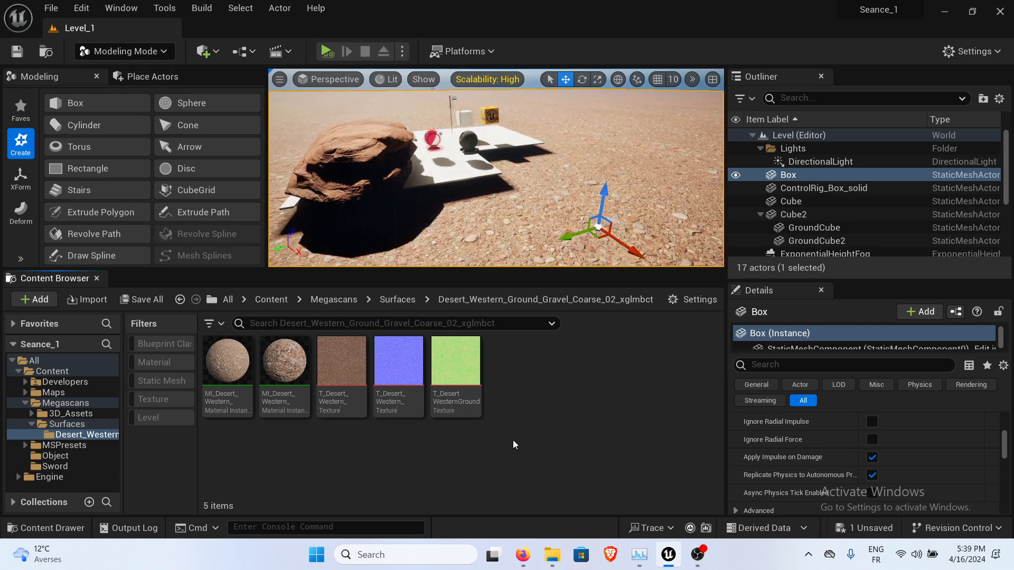
{"action": "mouse_move", "coordinate": [523, 554]}
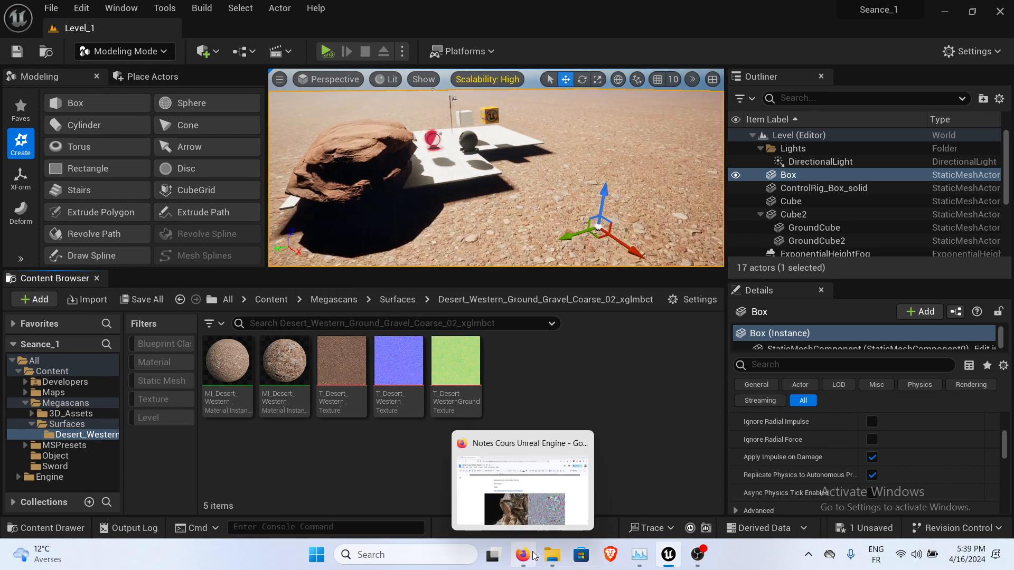
{"action": "left_click", "coordinate": [545, 480]}
{"action": "mouse_move", "coordinate": [691, 557]}
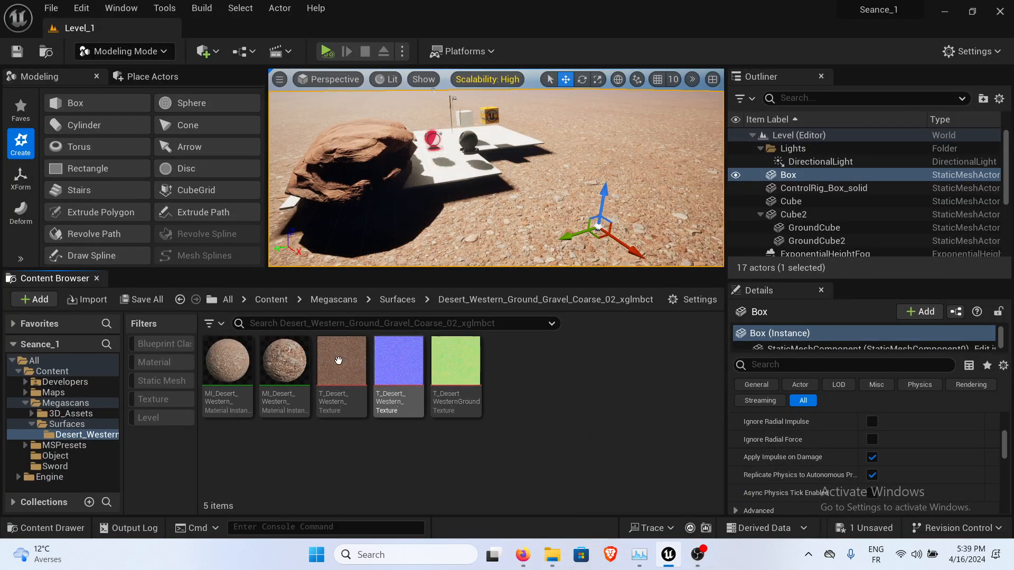
Inspect the desert scene, selecting the sandstone boulder and the gravel ground box in turn.
{"action": "right_click_drag", "start_coordinate": [464, 134], "coordinate": [464, 135]}
{"action": "right_click_drag", "start_coordinate": [553, 188], "coordinate": [553, 188]}
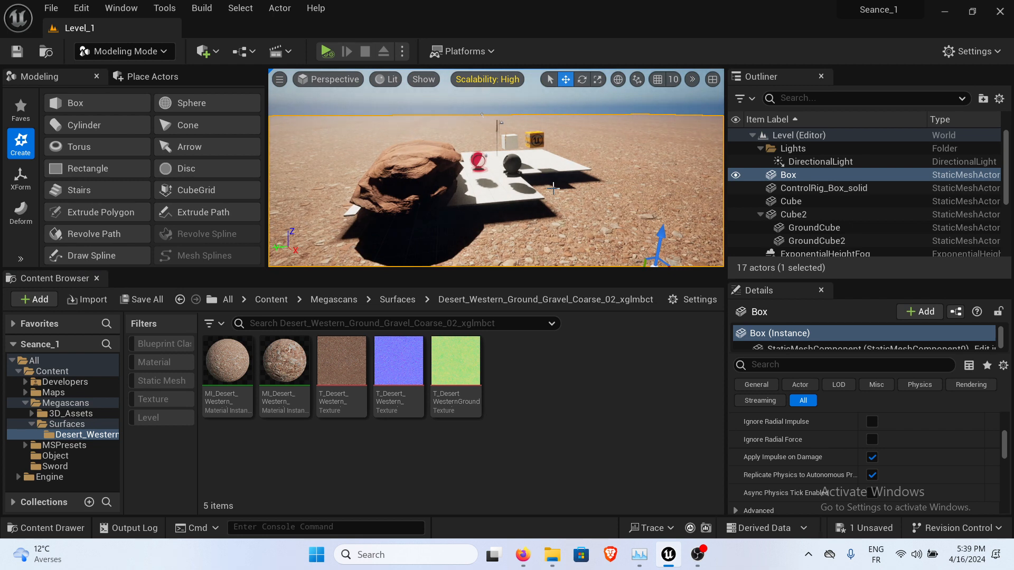
{"action": "left_click", "coordinate": [417, 179]}
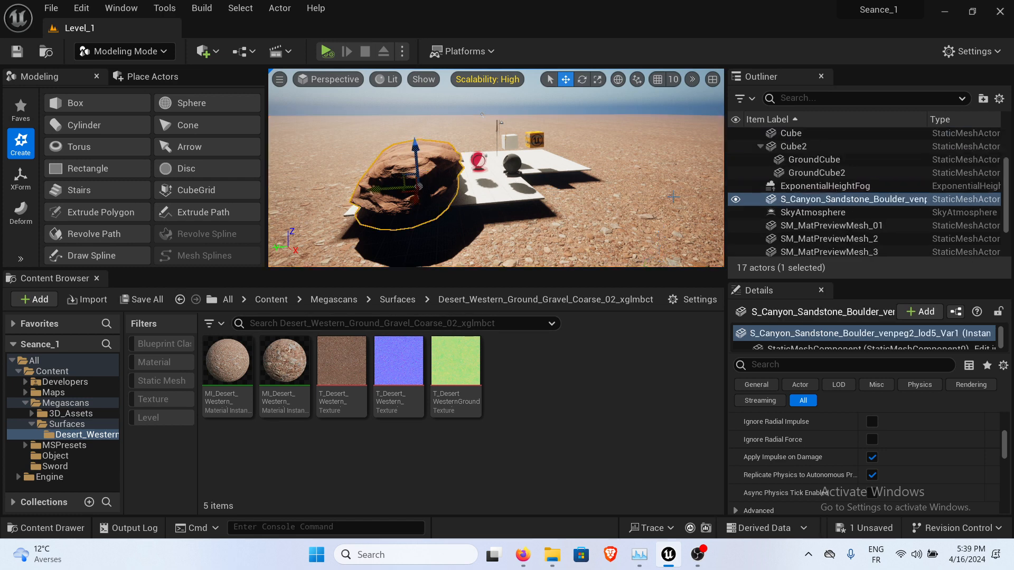
{"action": "left_click", "coordinate": [617, 210]}
{"action": "left_click", "coordinate": [400, 175]}
{"action": "left_click", "coordinate": [593, 216]}
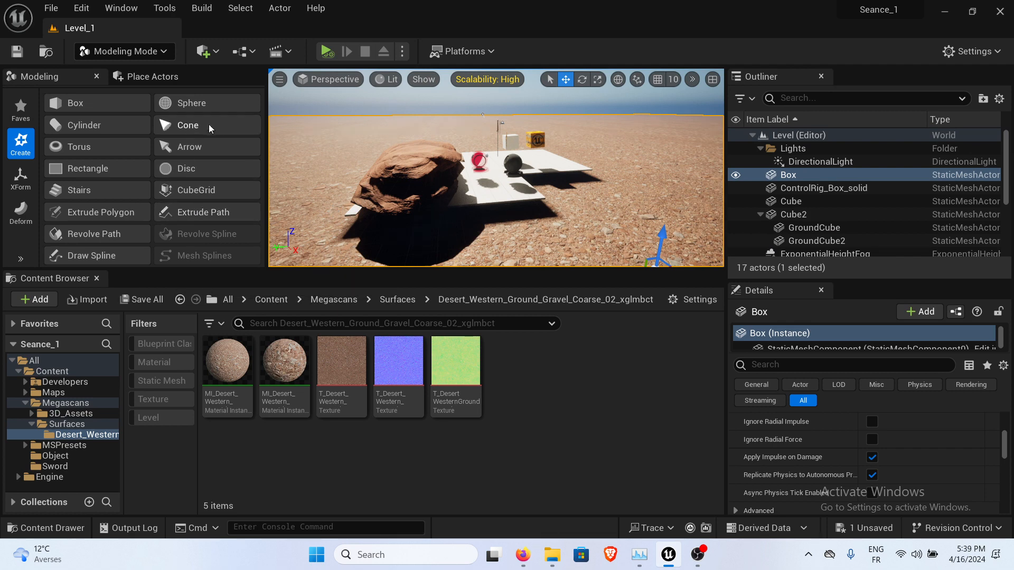
Widen the viewport and review the gravel ground around the boulder from several angles.
{"action": "left_click_drag", "start_coordinate": [267, 153], "coordinate": [226, 160]}
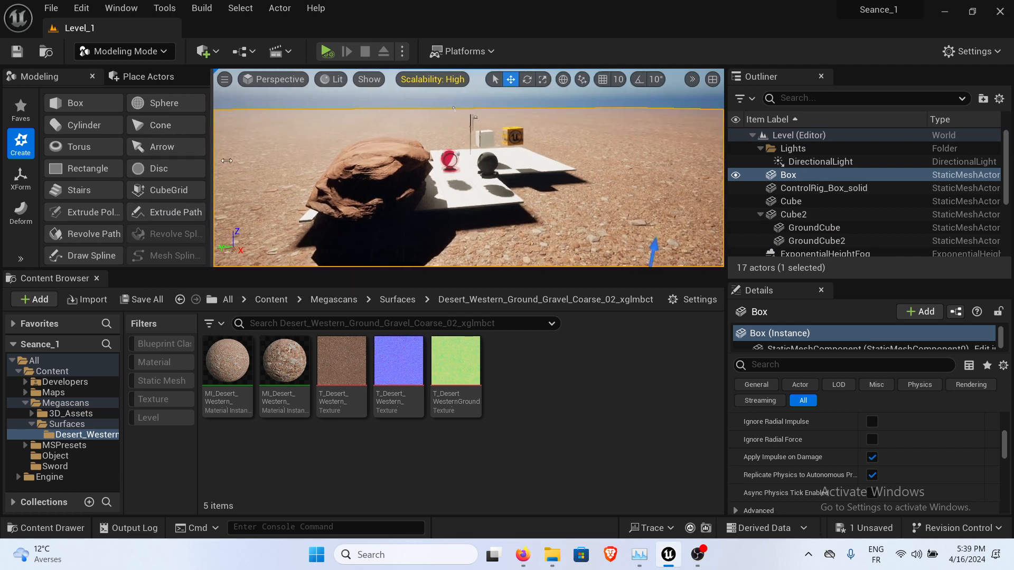
{"action": "left_click", "coordinate": [536, 401]}
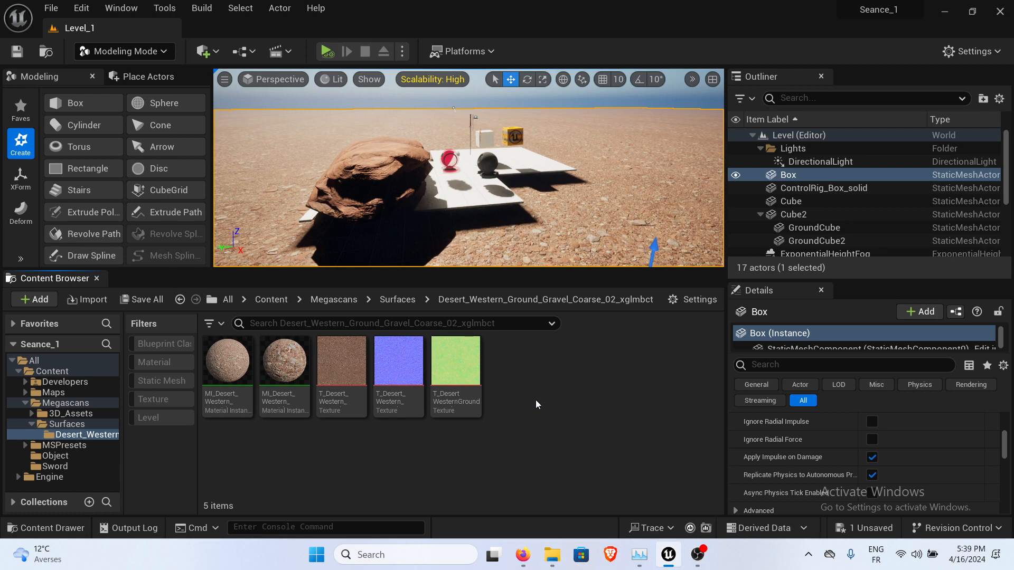
{"action": "right_click_drag", "start_coordinate": [404, 217], "coordinate": [499, 184]}
{"action": "key", "text": "s"}
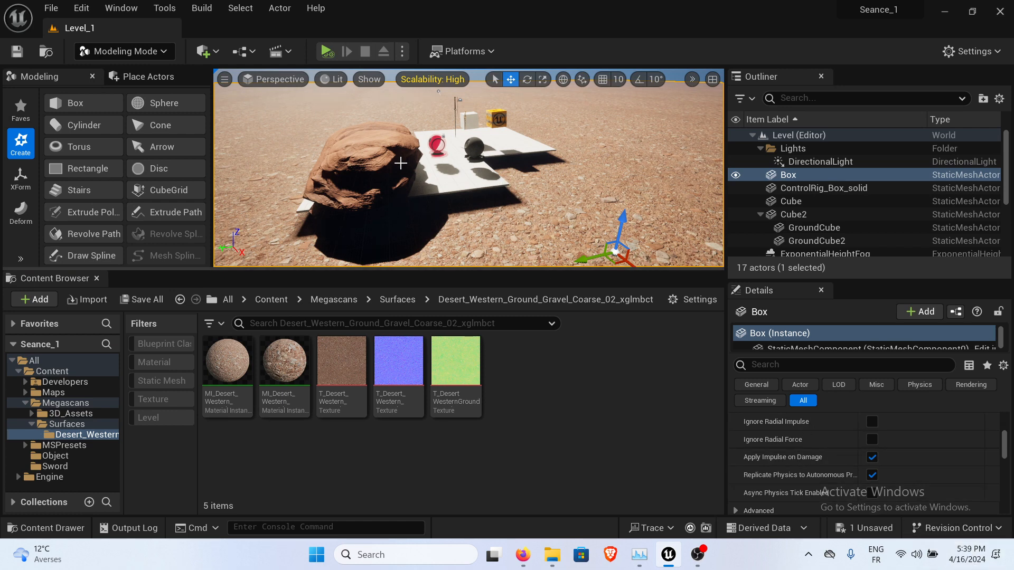
{"action": "right_click_drag", "start_coordinate": [500, 187], "coordinate": [472, 186]}
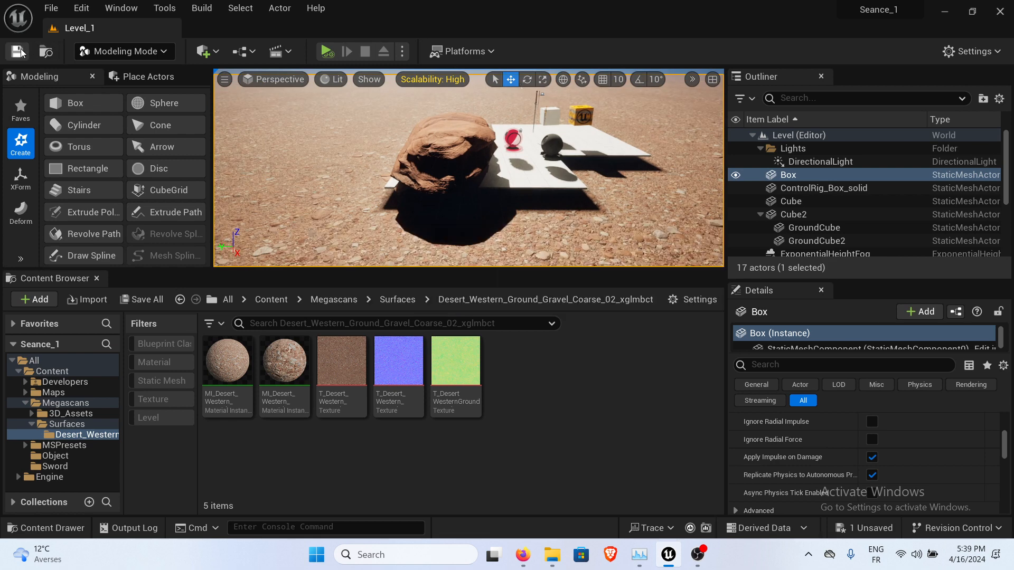
{"action": "right_click_drag", "start_coordinate": [612, 204], "coordinate": [638, 195]}
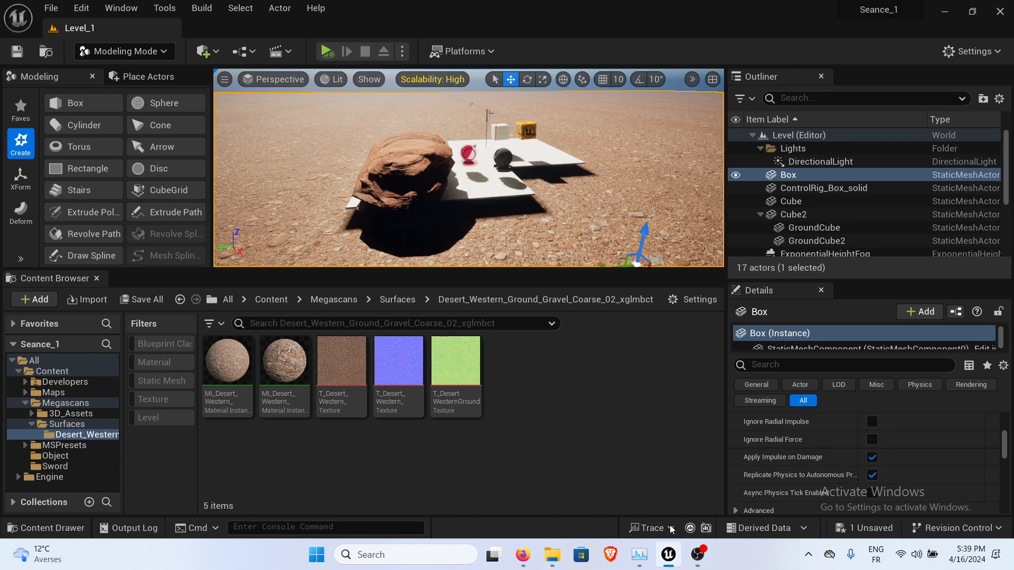
Switch to OBS.
{"action": "mouse_move", "coordinate": [698, 559]}
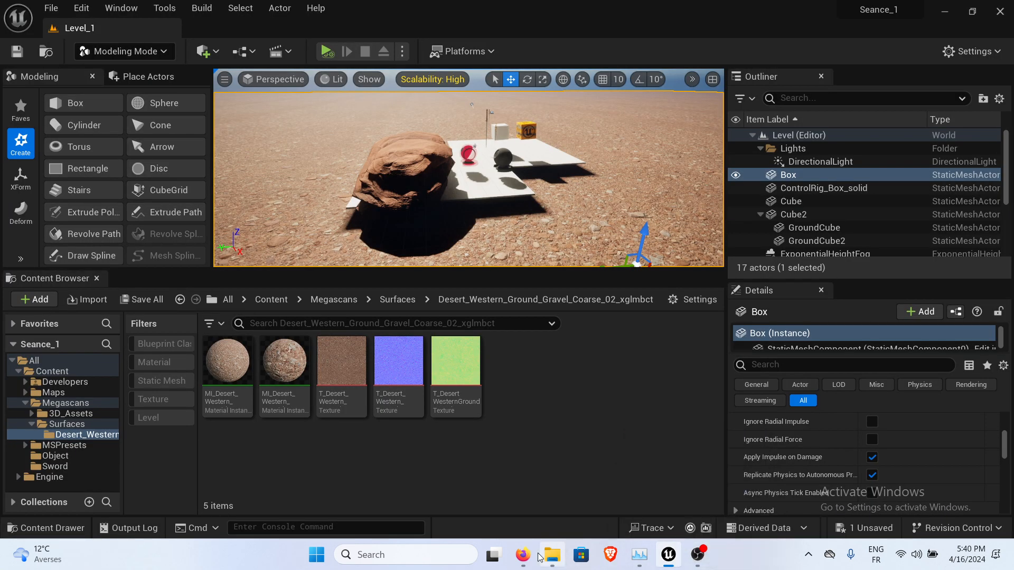
{"action": "mouse_move", "coordinate": [521, 563]}
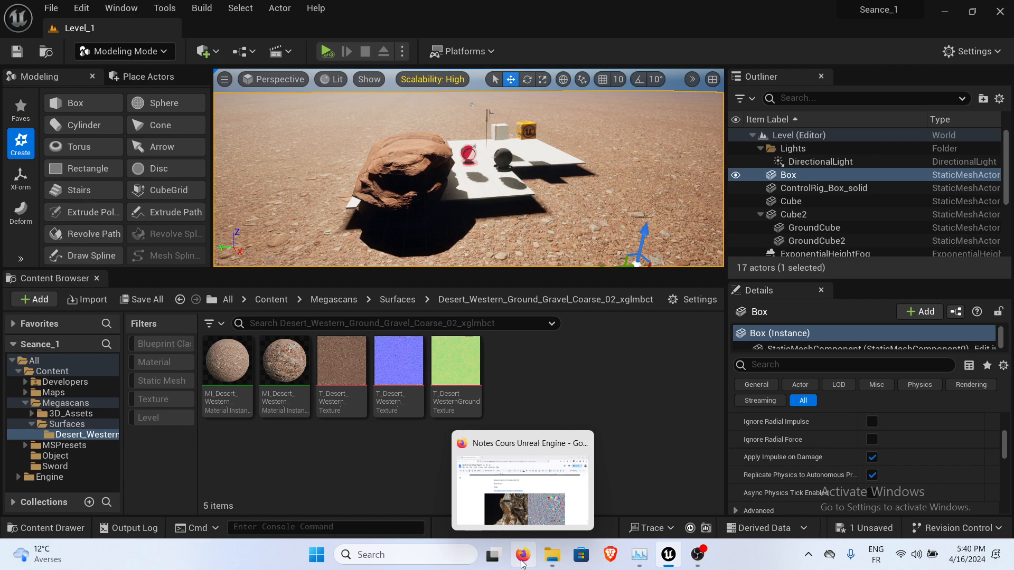
{"action": "left_click", "coordinate": [697, 556]}
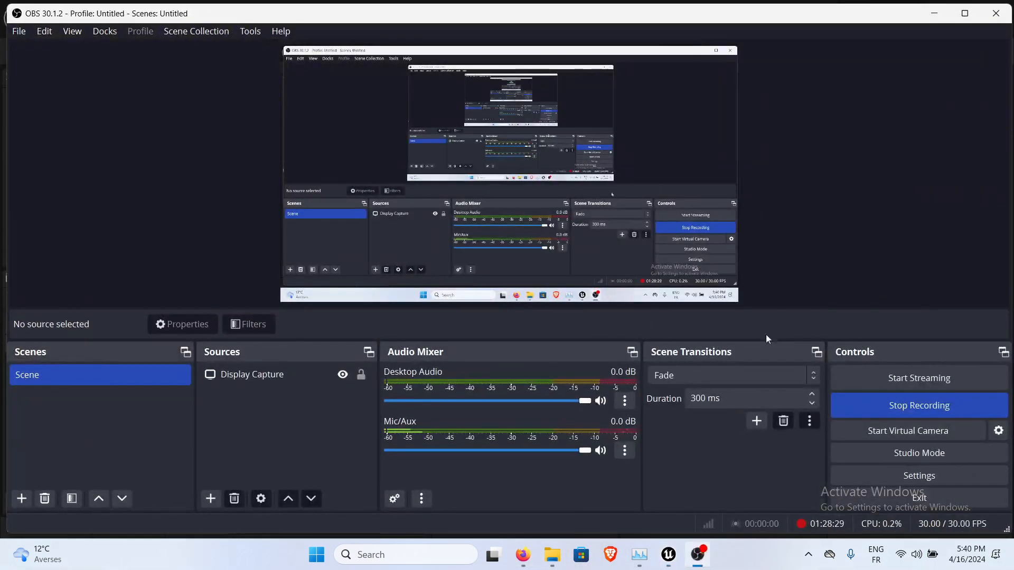